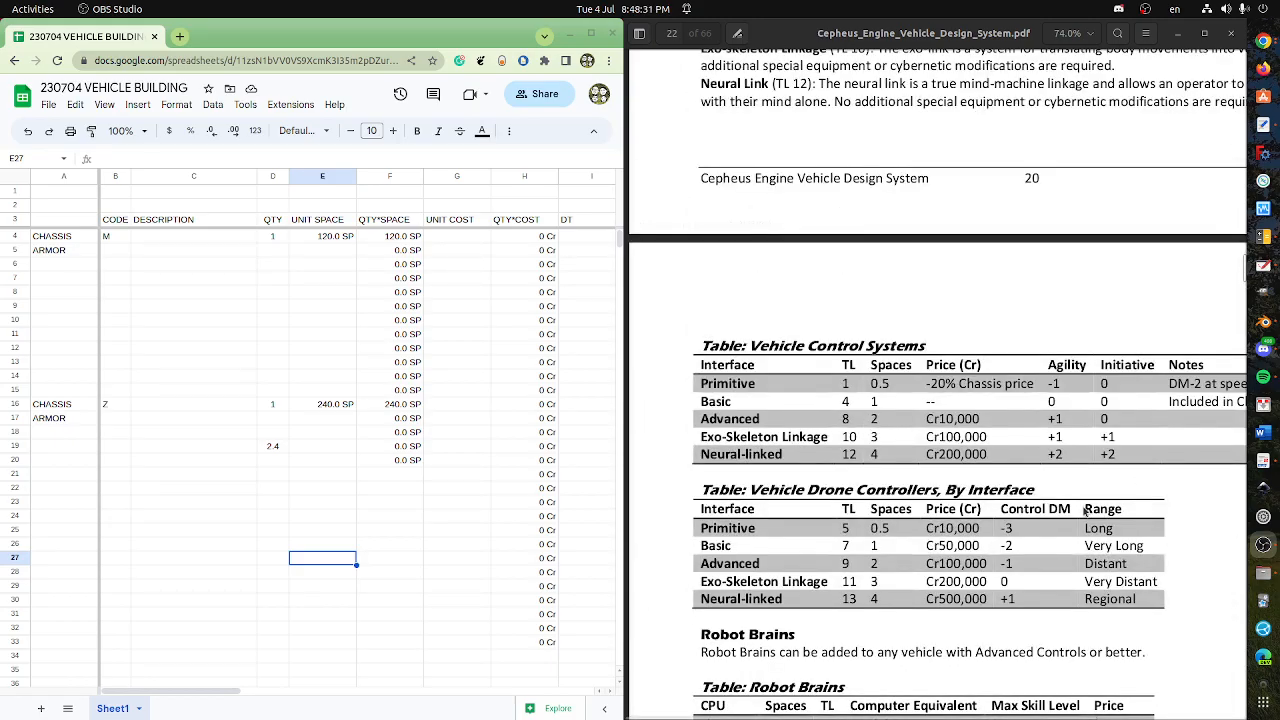
- Go back through the vehicle design PDF to the Vehicle Design Checklist and read its steps
{"action": "scroll", "coordinate": [1110, 512], "scroll_direction": "up", "scroll_amount": 15}
{"action": "scroll", "coordinate": [890, 436], "scroll_direction": "up", "scroll_amount": 20}
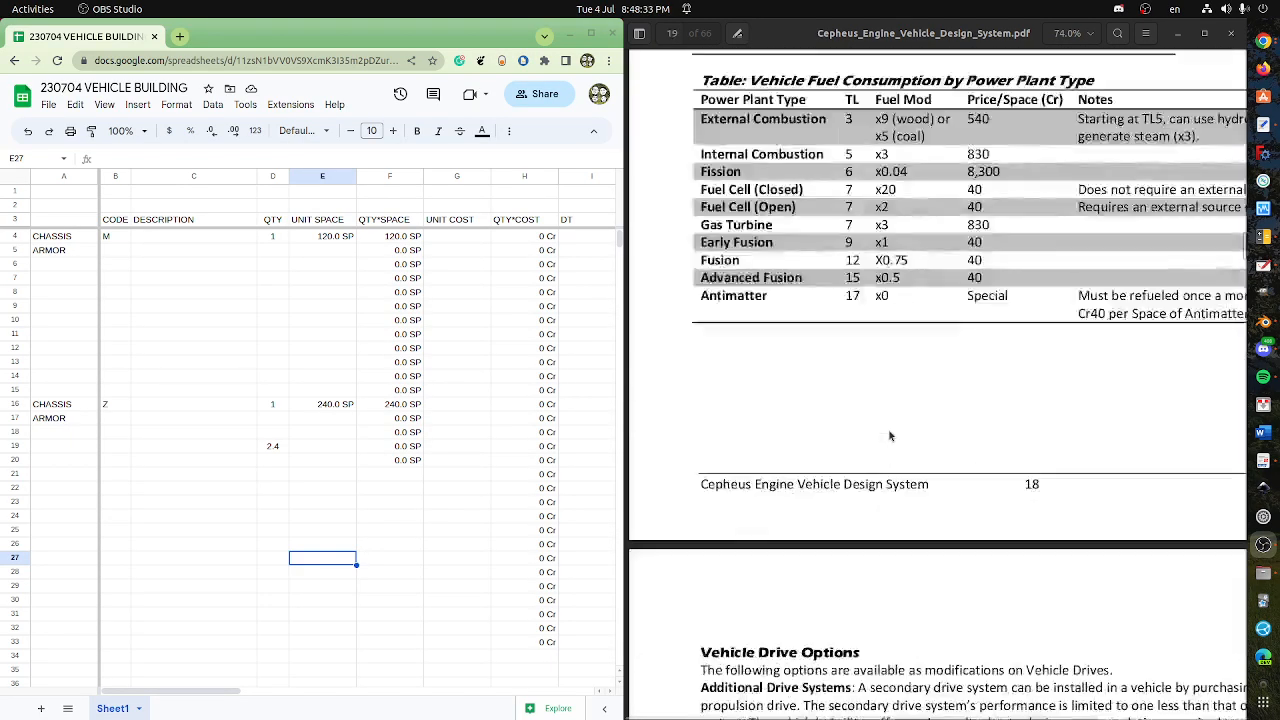
{"action": "scroll", "coordinate": [890, 436], "scroll_direction": "up", "scroll_amount": 5}
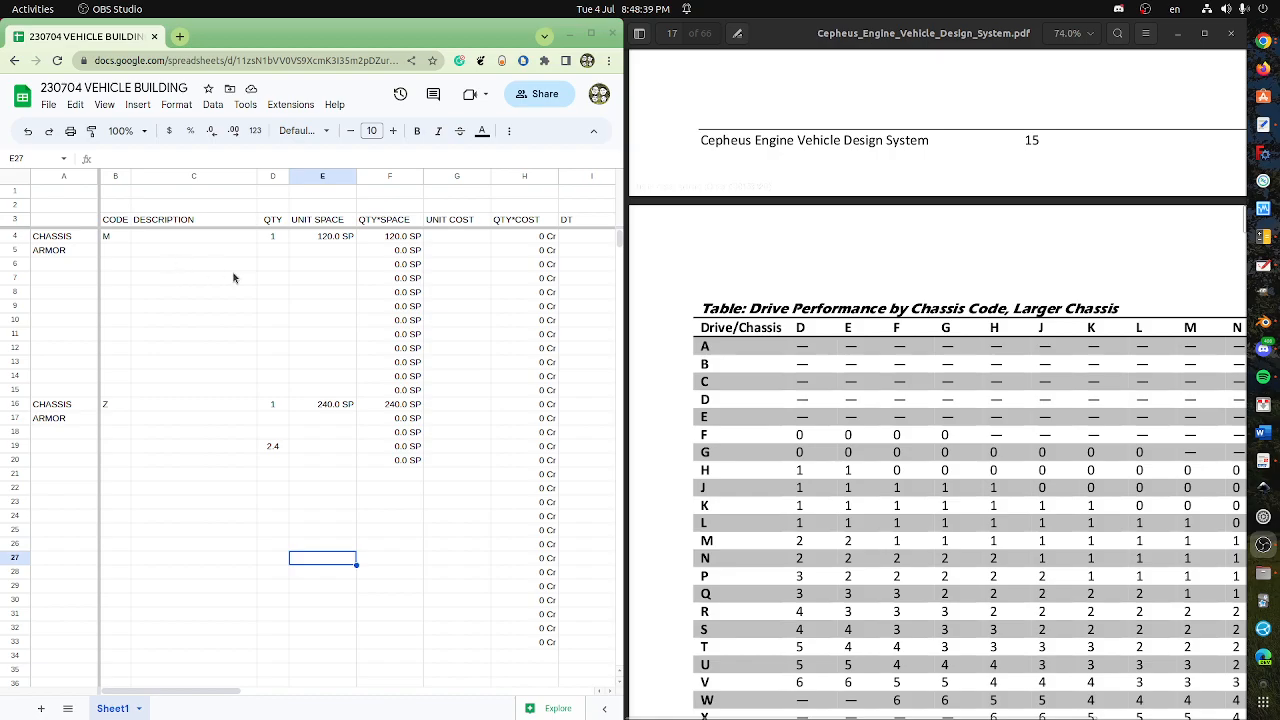
{"action": "scroll", "coordinate": [922, 527], "scroll_direction": "up", "scroll_amount": 1}
{"action": "scroll", "coordinate": [922, 527], "scroll_direction": "up", "scroll_amount": 15}
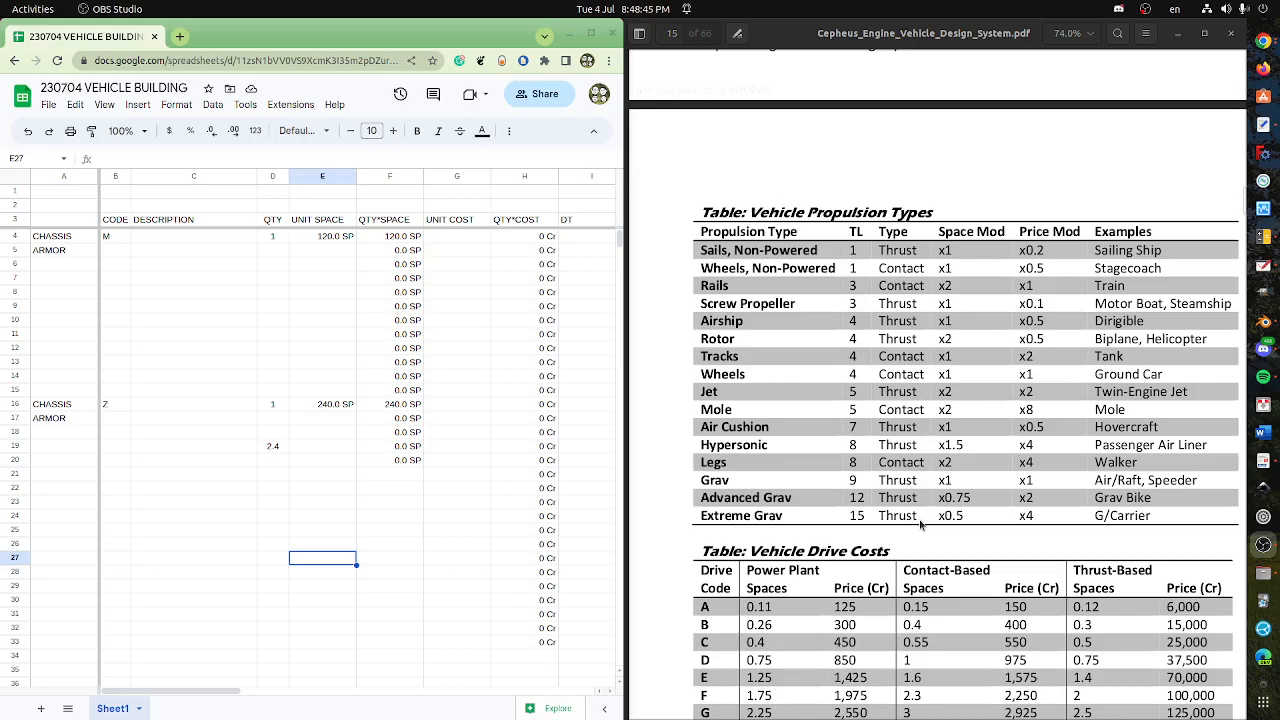
{"action": "scroll", "coordinate": [920, 524], "scroll_direction": "up", "scroll_amount": 20}
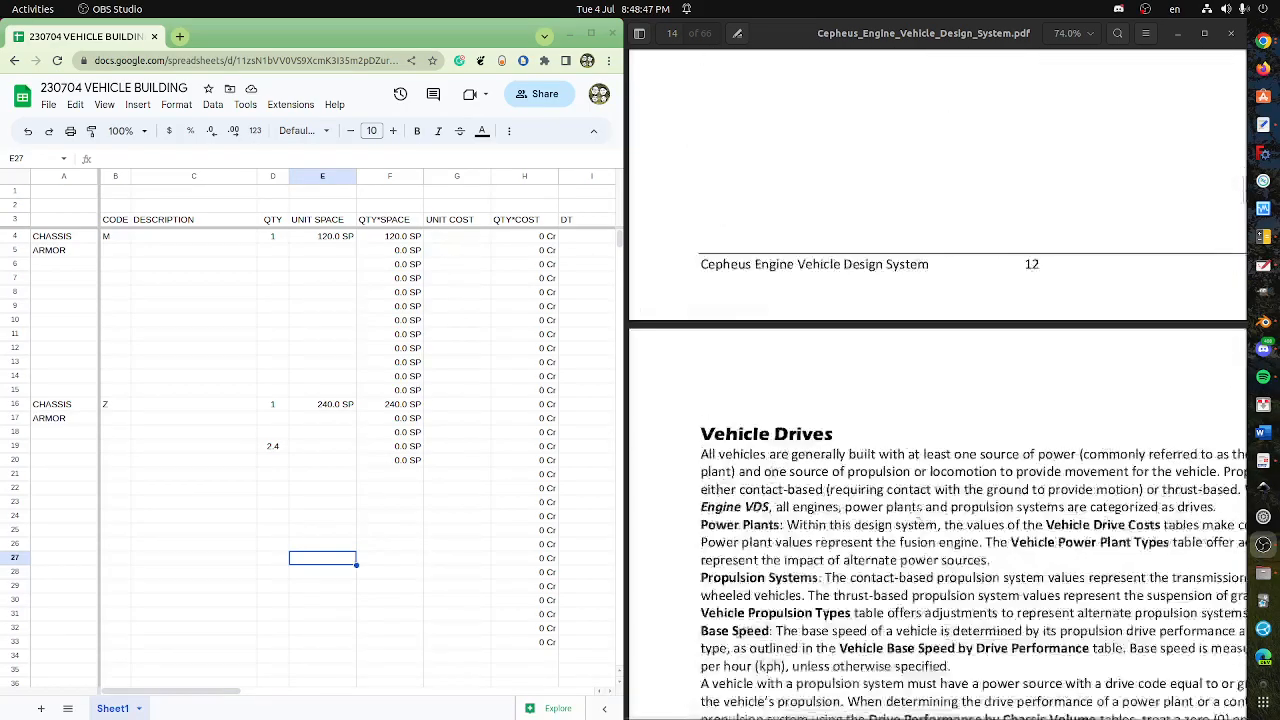
{"action": "scroll", "coordinate": [920, 515], "scroll_direction": "up", "scroll_amount": 20}
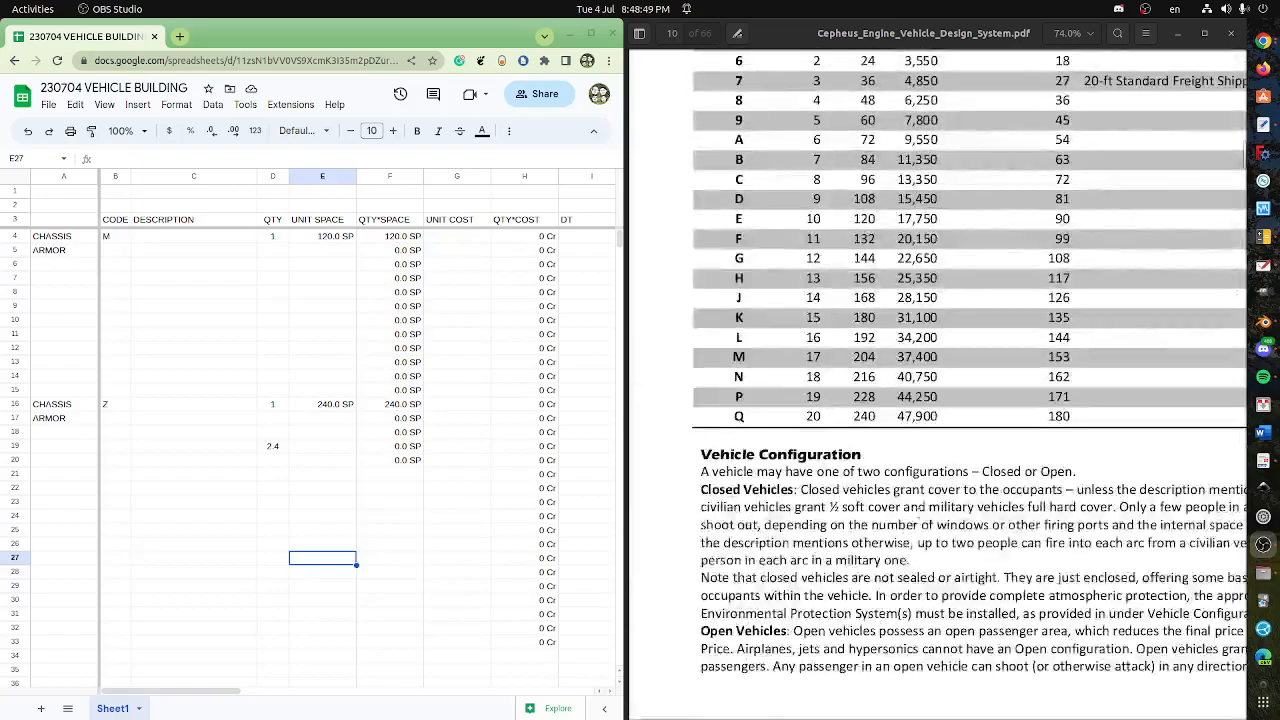
{"action": "scroll", "coordinate": [920, 517], "scroll_direction": "up", "scroll_amount": 5}
{"action": "scroll", "coordinate": [918, 513], "scroll_direction": "down", "scroll_amount": 2}
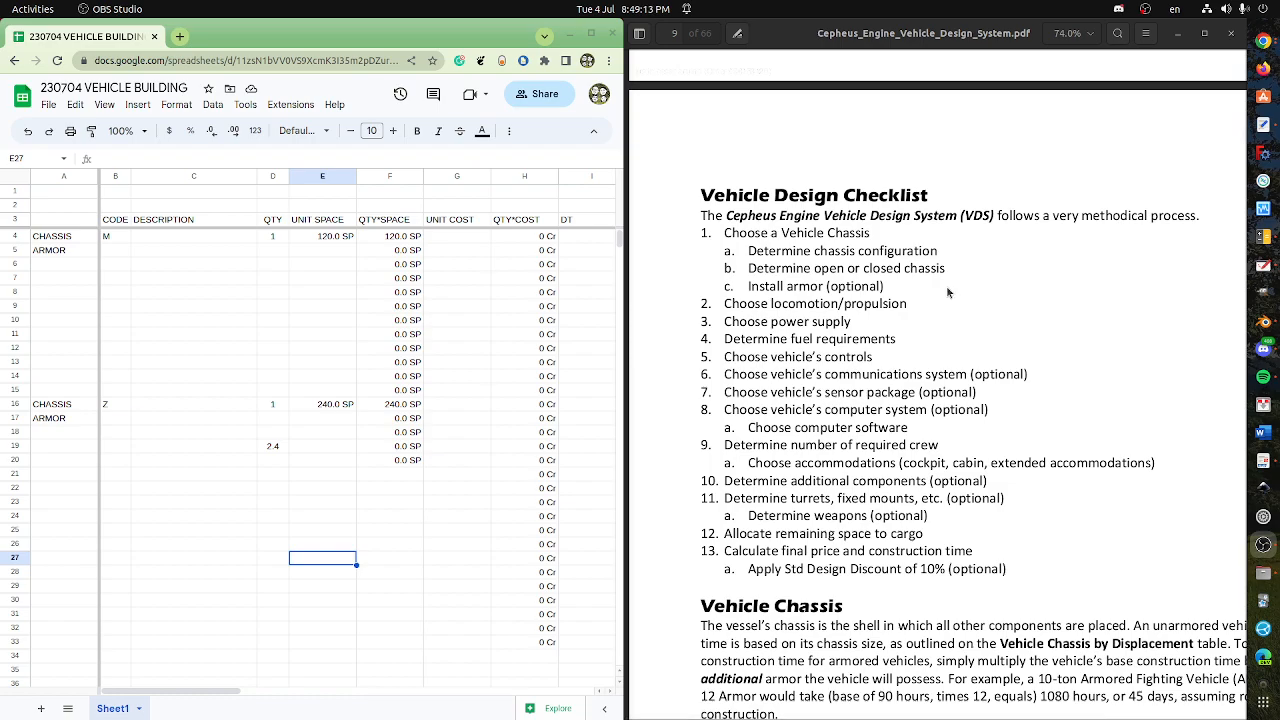
- Go to the Vehicle Drives section using the document outline and read the Vehicle Power Plant Types table
{"action": "left_click", "coordinate": [641, 34]}
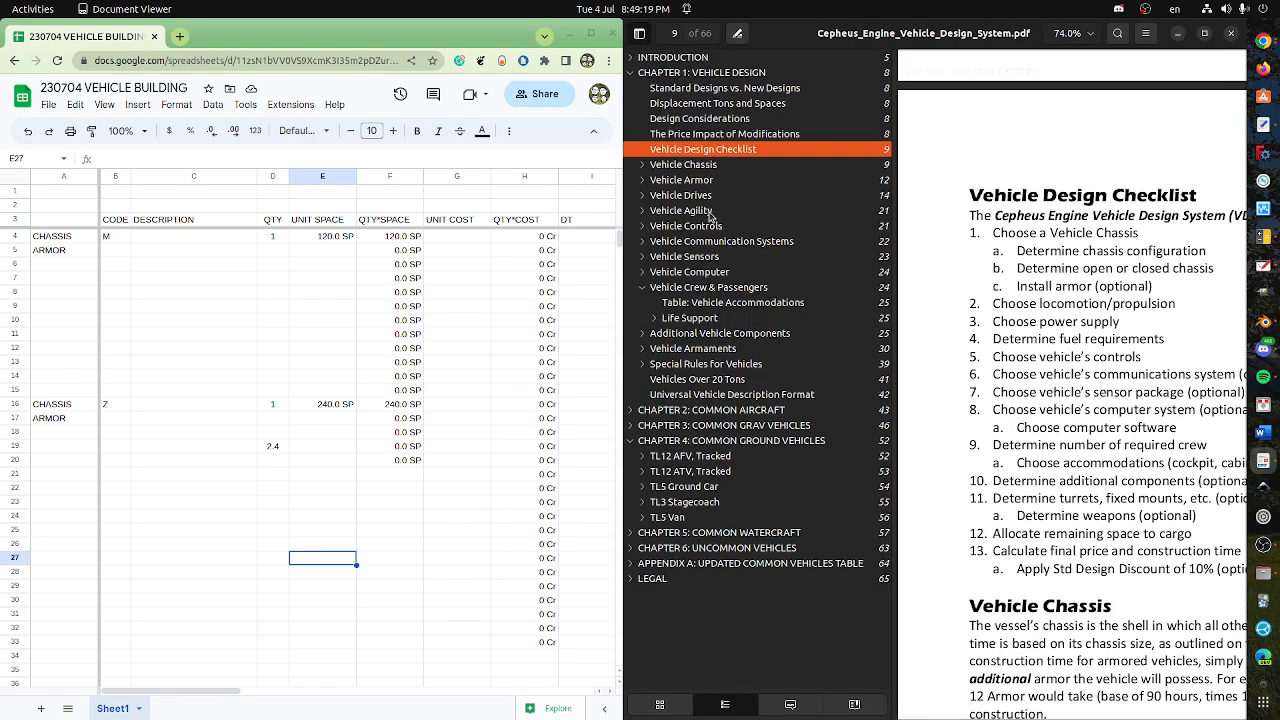
{"action": "left_click", "coordinate": [681, 195]}
{"action": "scroll", "coordinate": [1022, 447], "scroll_direction": "down", "scroll_amount": 5}
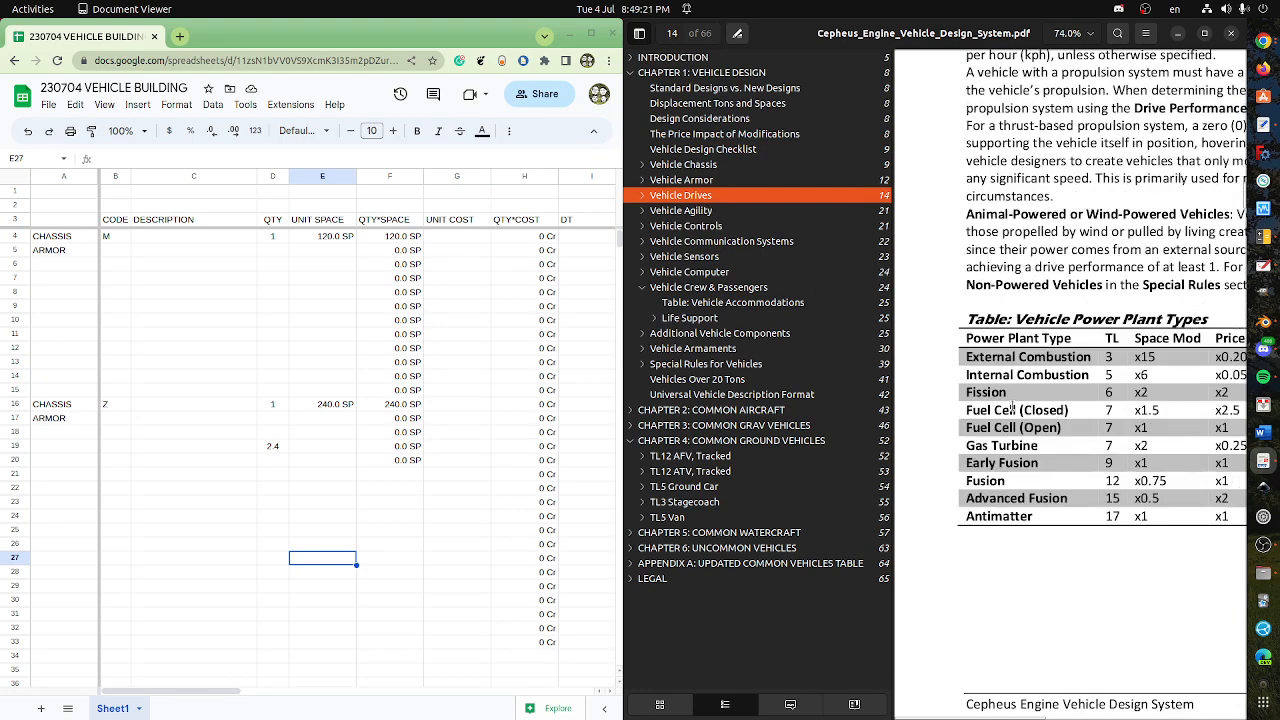
{"action": "left_click", "coordinate": [639, 36]}
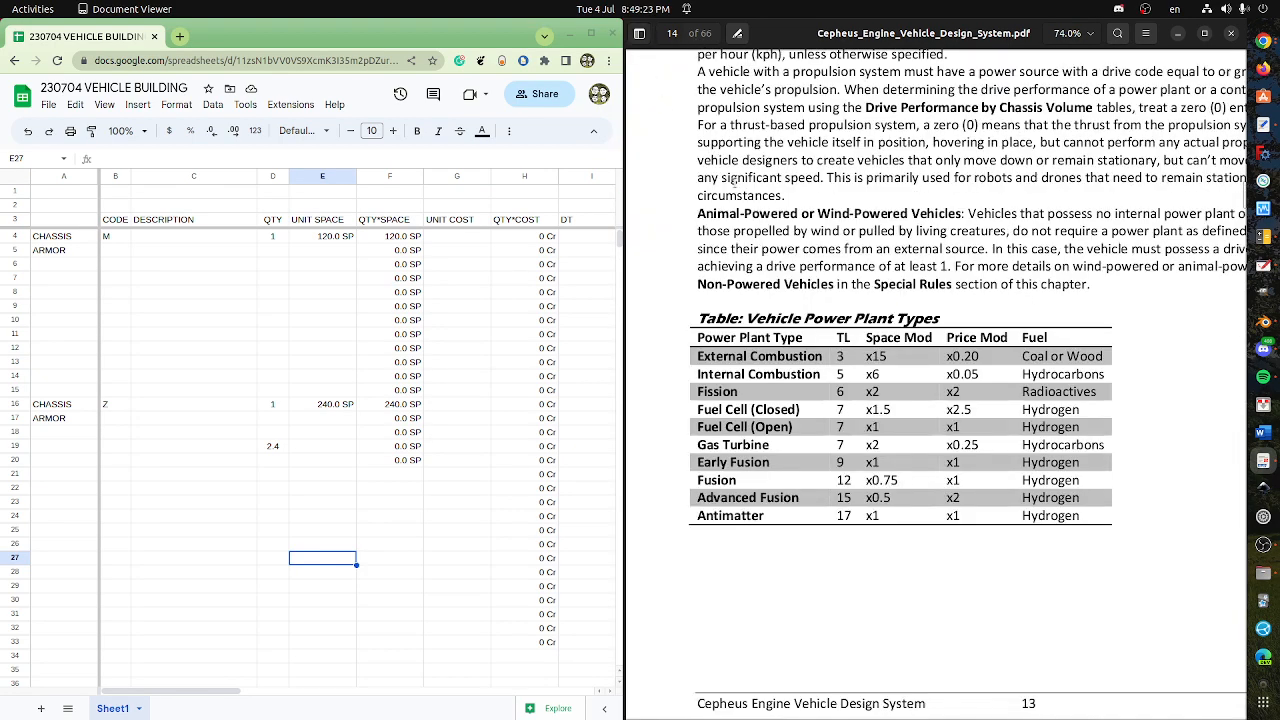
{"action": "scroll", "coordinate": [864, 325], "scroll_direction": "down", "scroll_amount": 3}
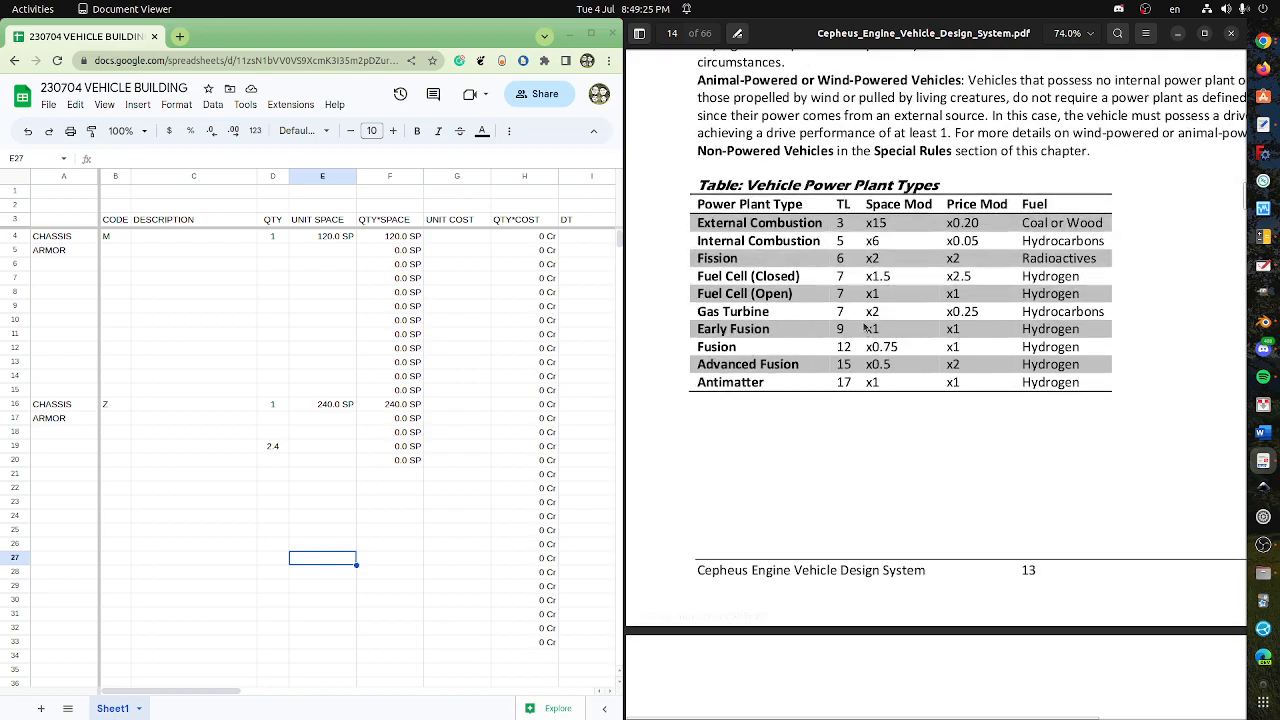
{"action": "scroll", "coordinate": [864, 325], "scroll_direction": "up", "scroll_amount": 2}
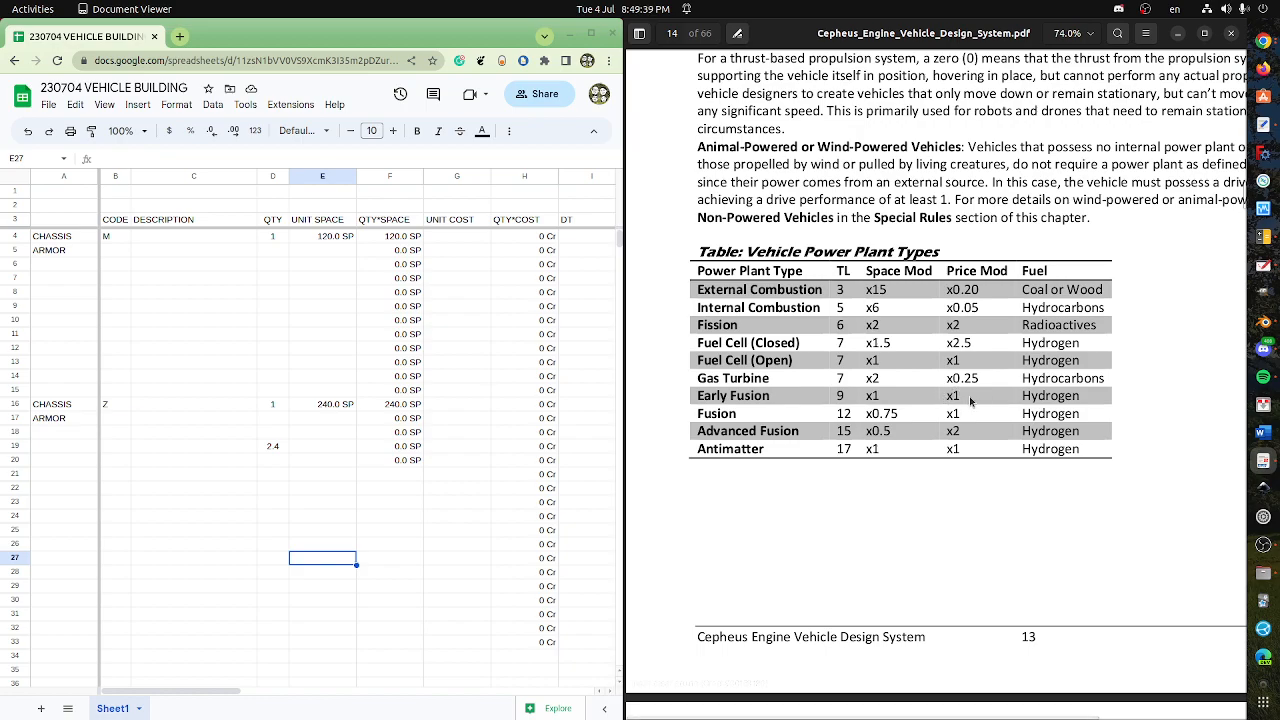
- Highlight the Early Fusion entry in the Vehicle Power Plant Types table, then clear the highlight
{"action": "left_click_drag", "start_coordinate": [704, 395], "coordinate": [783, 396]}
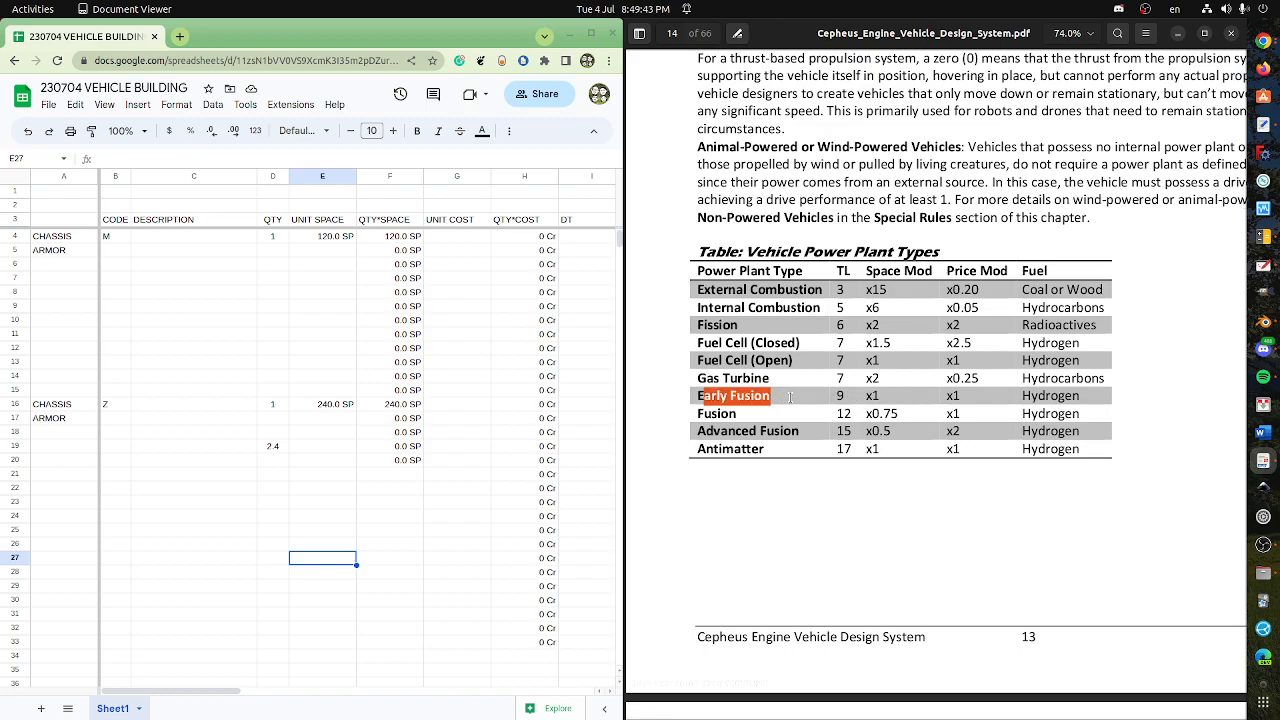
{"action": "left_click_drag", "start_coordinate": [698, 394], "coordinate": [828, 398]}
{"action": "left_click", "coordinate": [828, 398]}
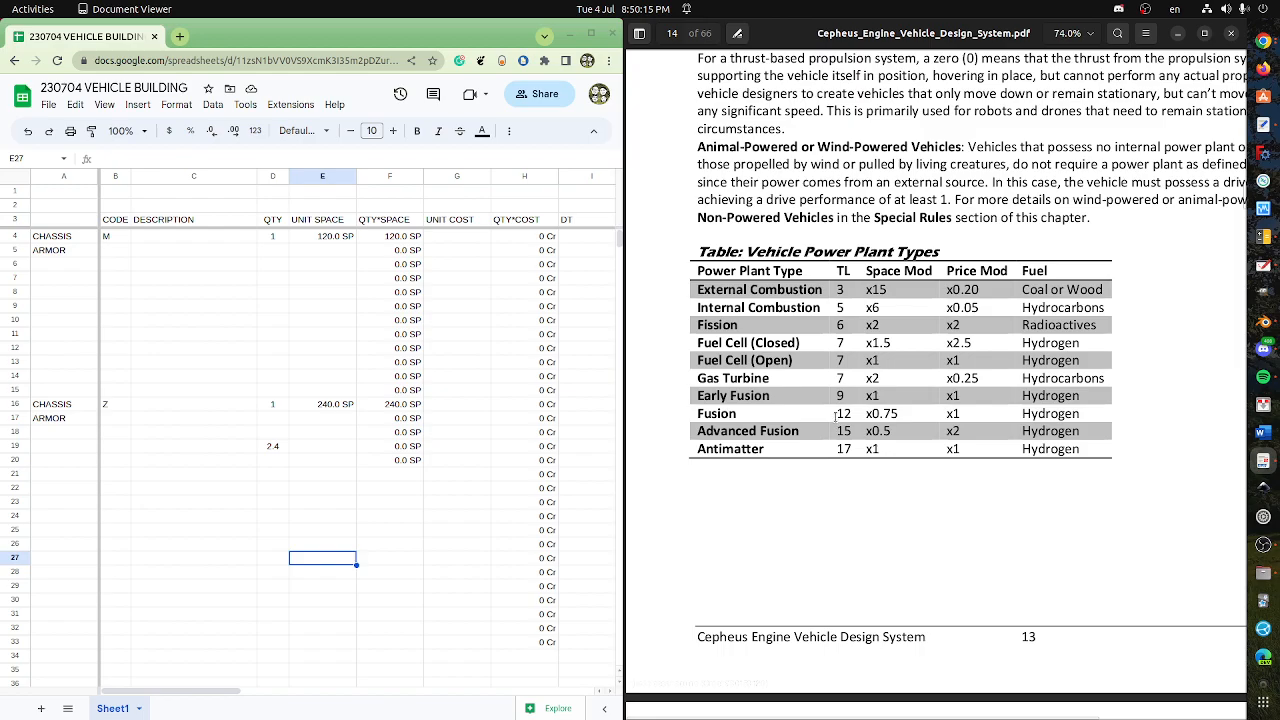
- Compare the Vehicle Propulsion Types table with the Vehicle Drive Costs table, checking modifiers, spaces and prices
{"action": "scroll", "coordinate": [835, 415], "scroll_direction": "down", "scroll_amount": 10}
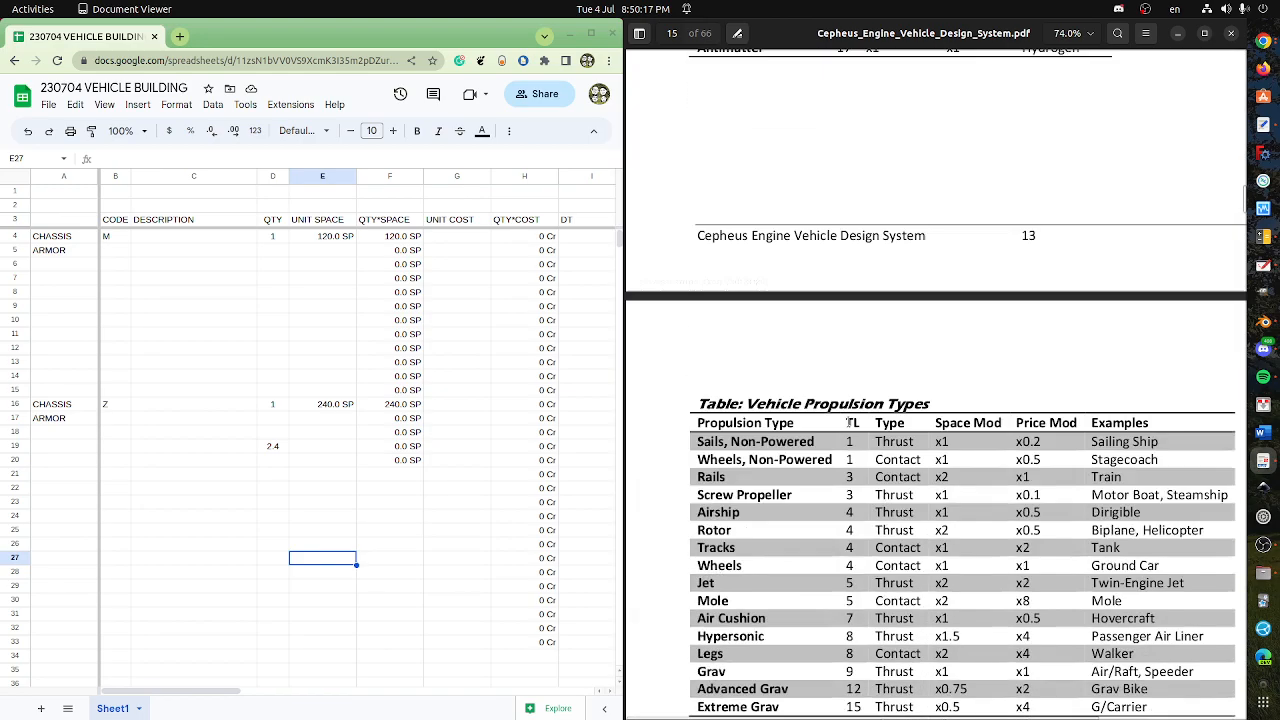
{"action": "scroll", "coordinate": [849, 421], "scroll_direction": "down", "scroll_amount": 5}
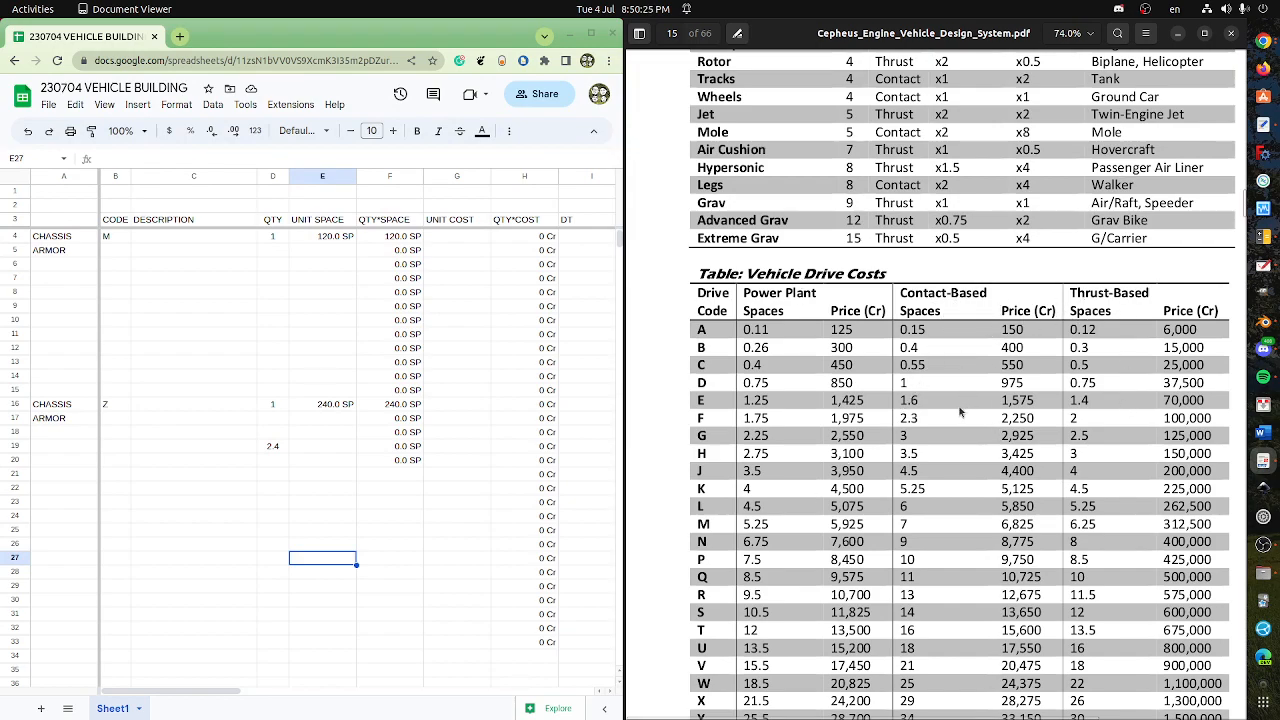
{"action": "scroll", "coordinate": [960, 380], "scroll_direction": "down", "scroll_amount": 3}
{"action": "scroll", "coordinate": [959, 390], "scroll_direction": "up", "scroll_amount": 2}
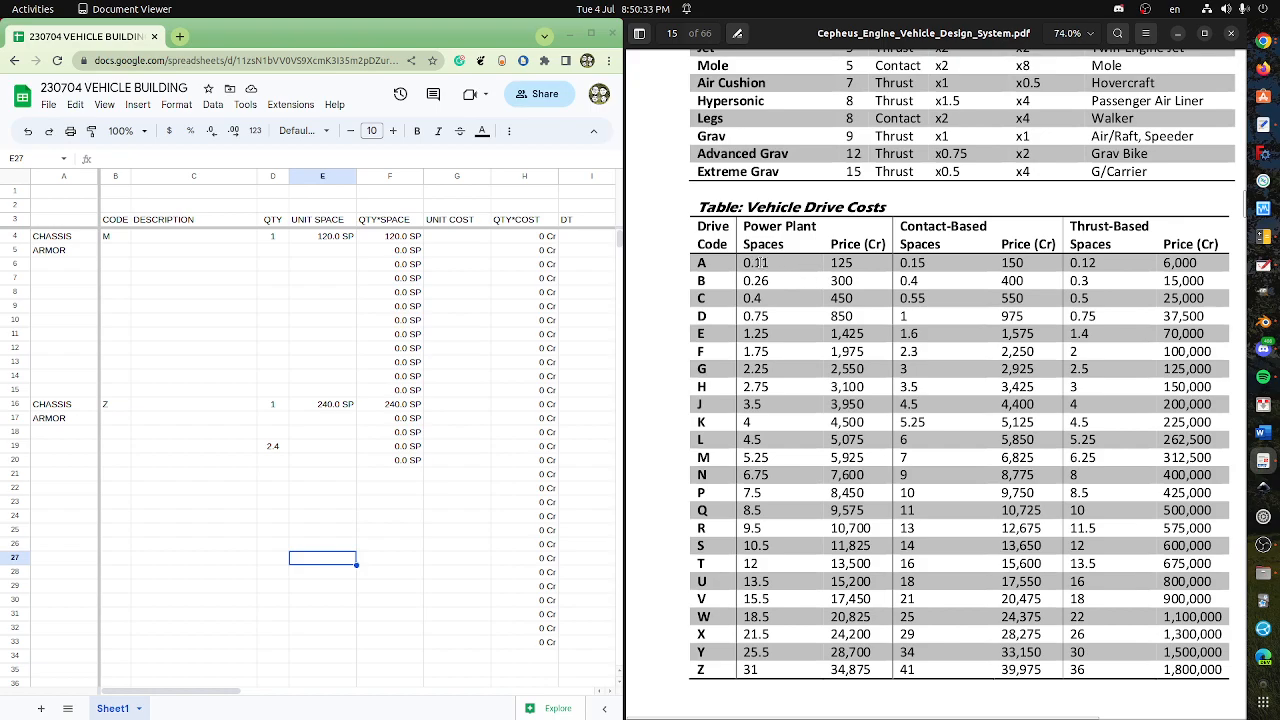
{"action": "scroll", "coordinate": [770, 266], "scroll_direction": "up", "scroll_amount": 2}
{"action": "scroll", "coordinate": [779, 274], "scroll_direction": "up", "scroll_amount": 2}
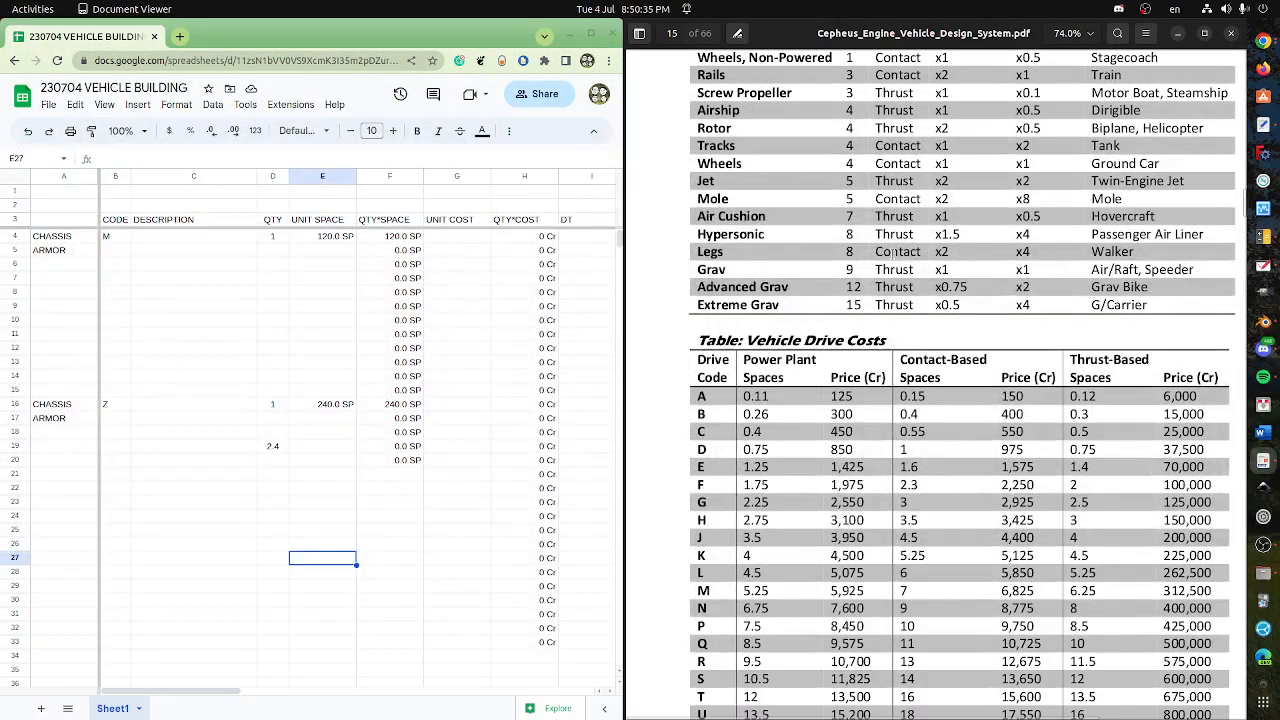
{"action": "scroll", "coordinate": [900, 254], "scroll_direction": "down", "scroll_amount": 2}
{"action": "scroll", "coordinate": [1017, 266], "scroll_direction": "down", "scroll_amount": 2}
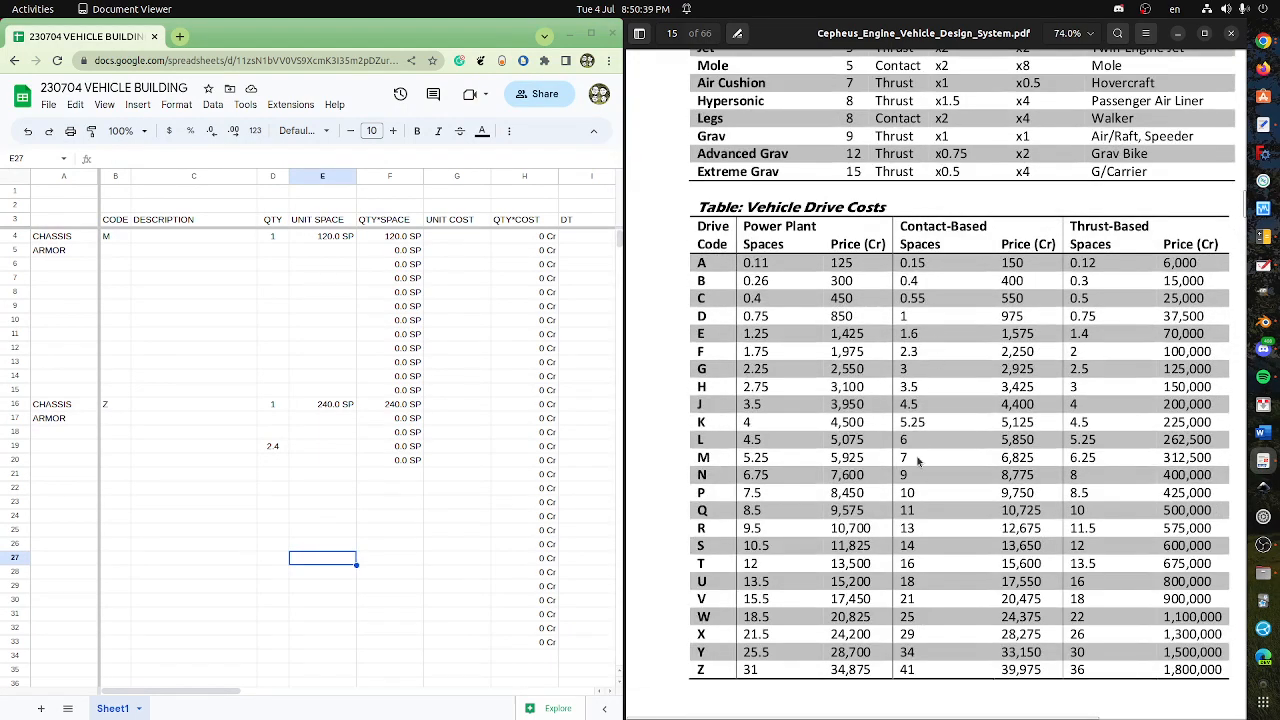
{"action": "scroll", "coordinate": [912, 450], "scroll_direction": "up", "scroll_amount": 4}
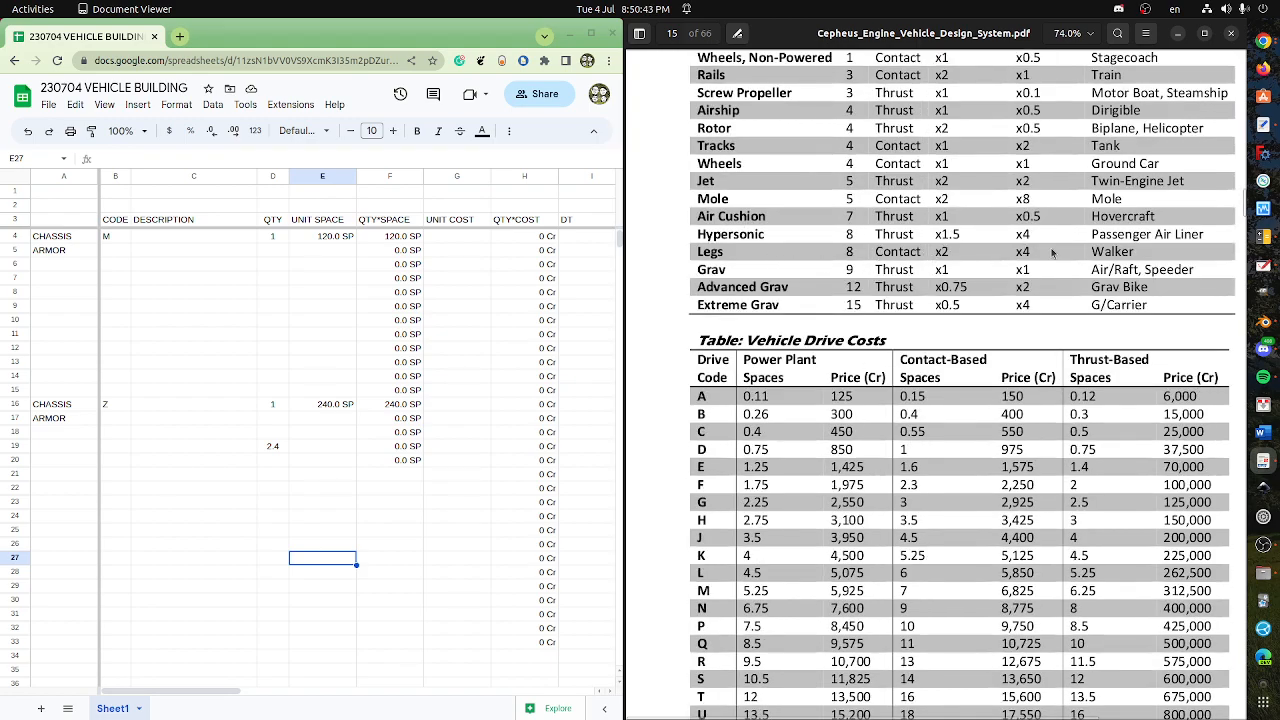
{"action": "scroll", "coordinate": [1047, 268], "scroll_direction": "down", "scroll_amount": 2}
{"action": "scroll", "coordinate": [1040, 300], "scroll_direction": "down", "scroll_amount": 4}
{"action": "scroll", "coordinate": [985, 410], "scroll_direction": "up", "scroll_amount": 2}
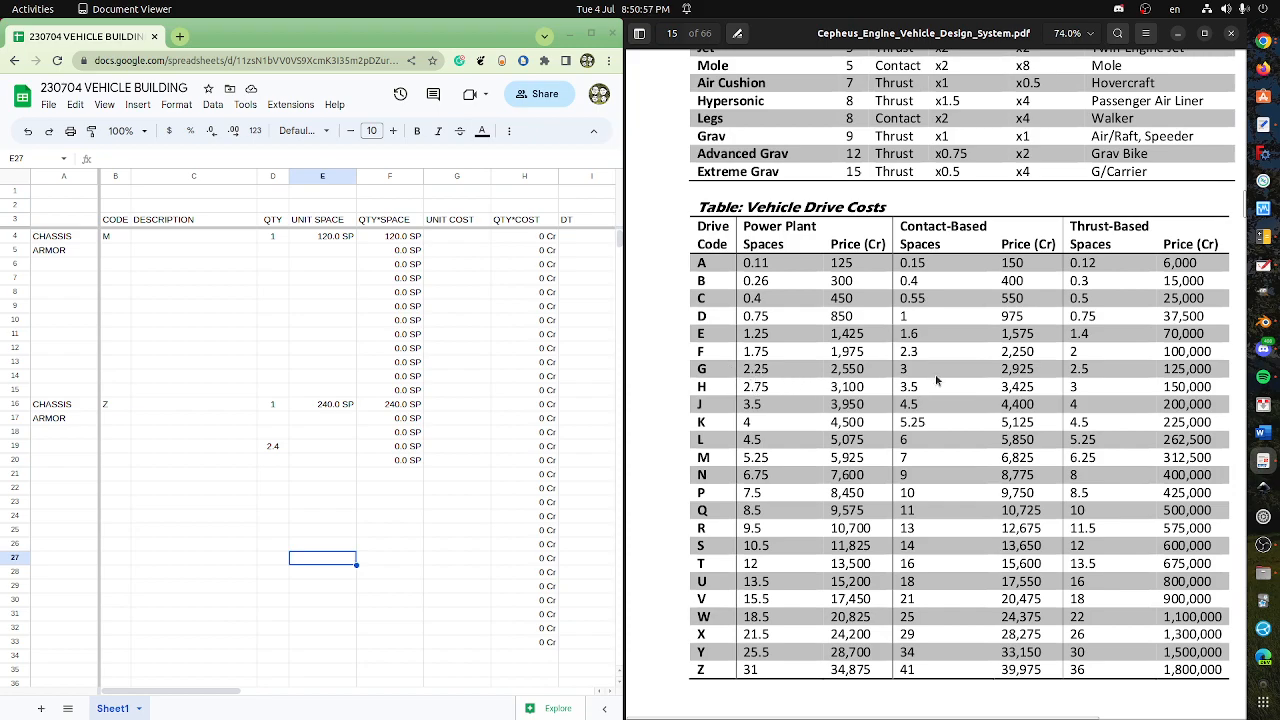
- Highlight the contact-based spaces and price for drive code G in the Vehicle Drive Costs table
{"action": "left_click_drag", "start_coordinate": [900, 369], "coordinate": [913, 370]}
{"action": "left_click_drag", "start_coordinate": [1001, 369], "coordinate": [1037, 371]}
{"action": "left_click_drag", "start_coordinate": [909, 369], "coordinate": [893, 367]}
- Examine the Drive Performance by Chassis Code tables for smaller and larger chassis across their full width
{"action": "scroll", "coordinate": [1013, 390], "scroll_direction": "down", "scroll_amount": 5}
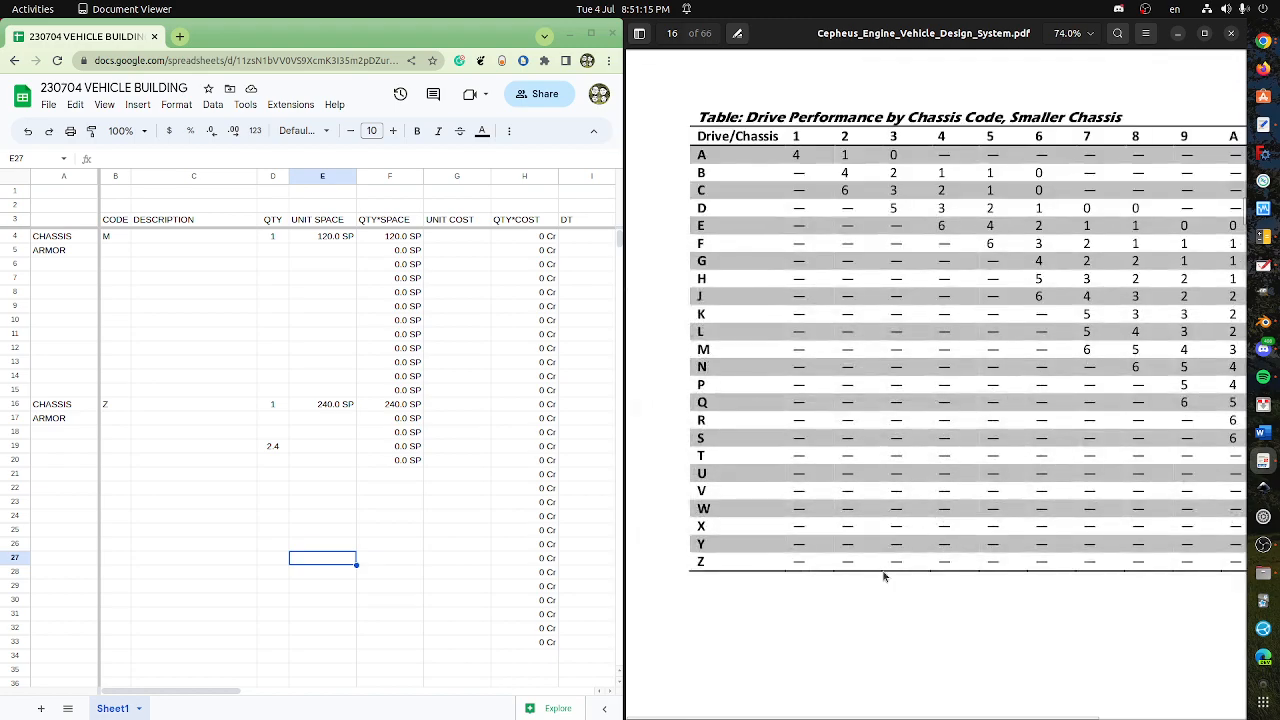
{"action": "scroll", "coordinate": [1013, 390], "scroll_direction": "up", "scroll_amount": 2}
{"action": "scroll", "coordinate": [826, 700], "scroll_direction": "right", "scroll_amount": 6}
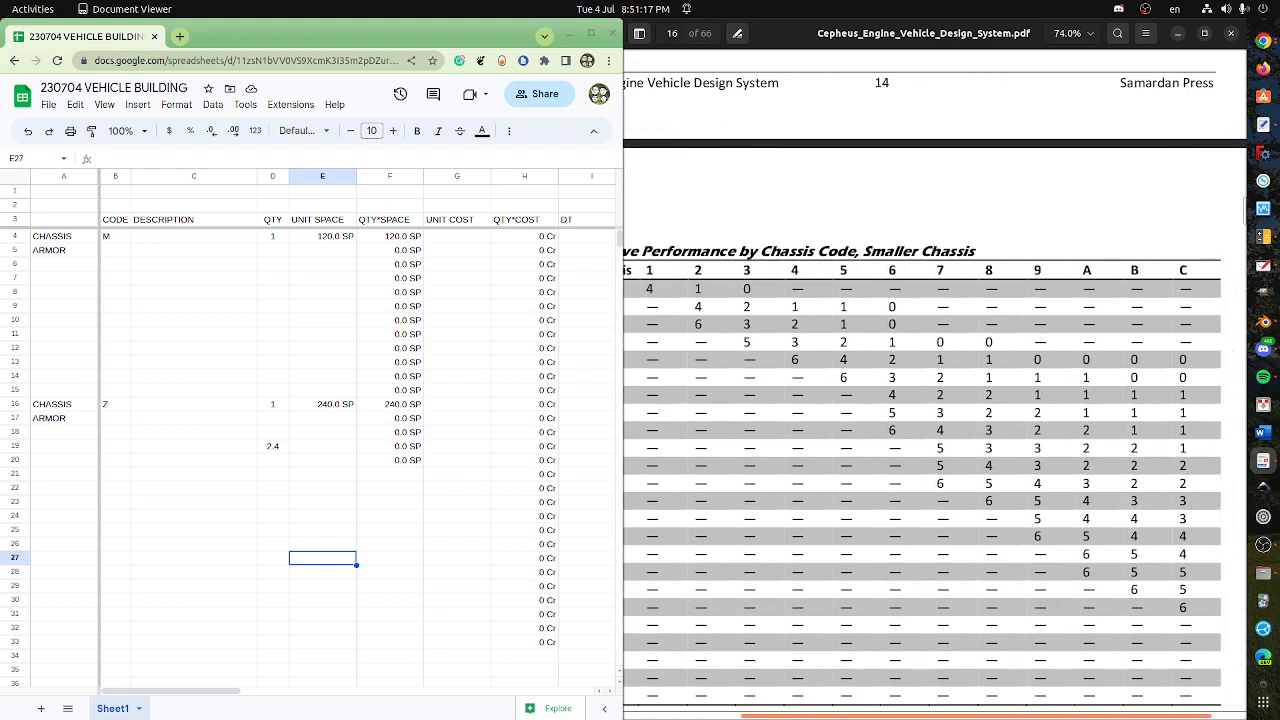
{"action": "scroll", "coordinate": [890, 696], "scroll_direction": "left", "scroll_amount": 3}
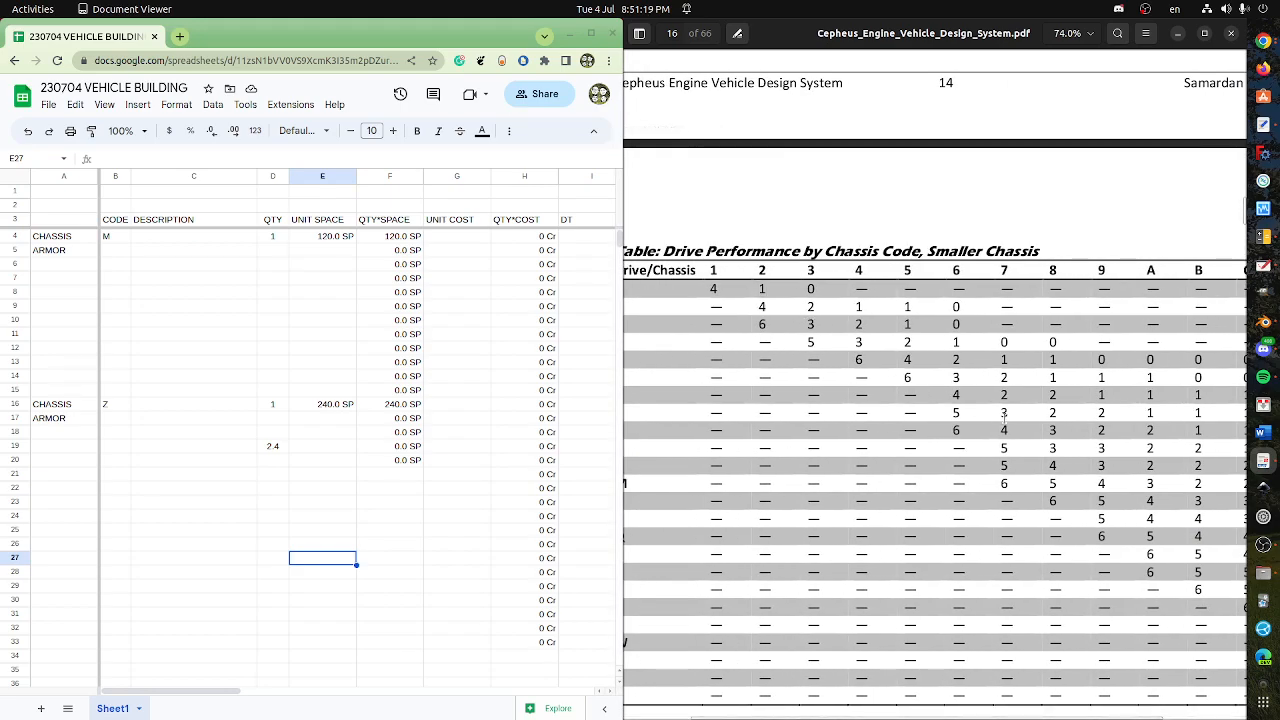
{"action": "scroll", "coordinate": [947, 585], "scroll_direction": "down", "scroll_amount": 2}
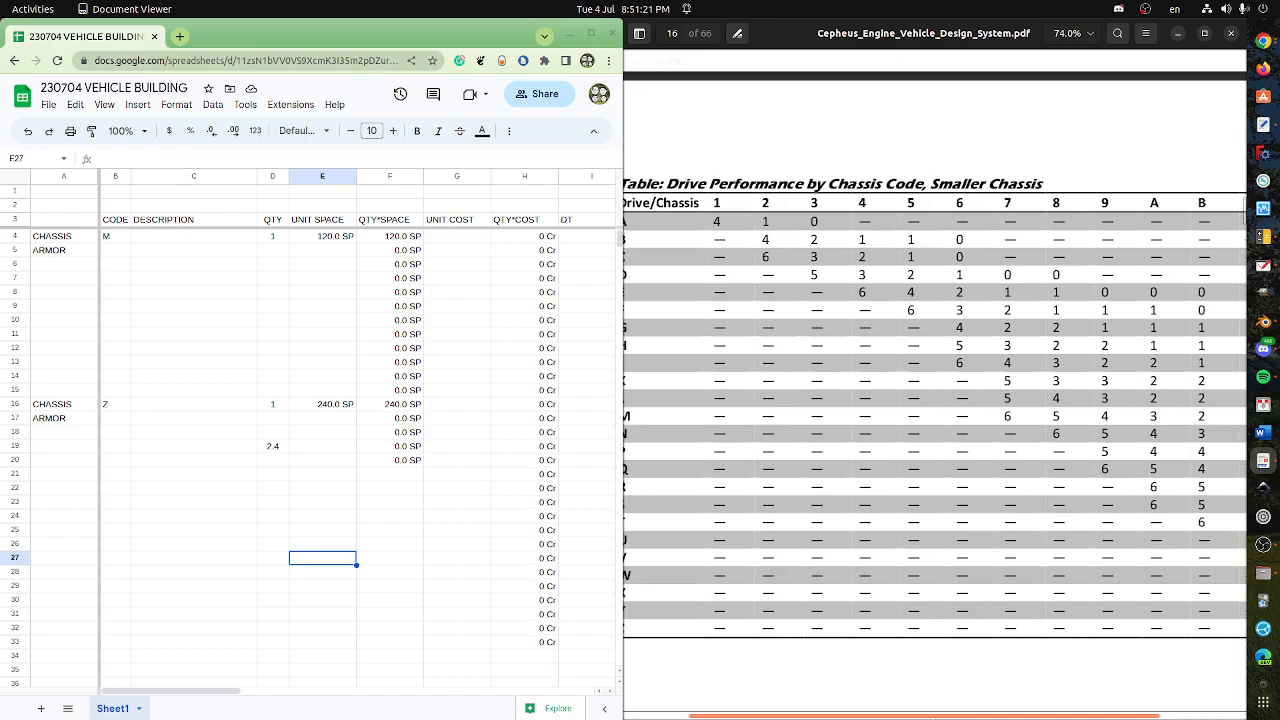
{"action": "scroll", "coordinate": [935, 690], "scroll_direction": "left", "scroll_amount": 3}
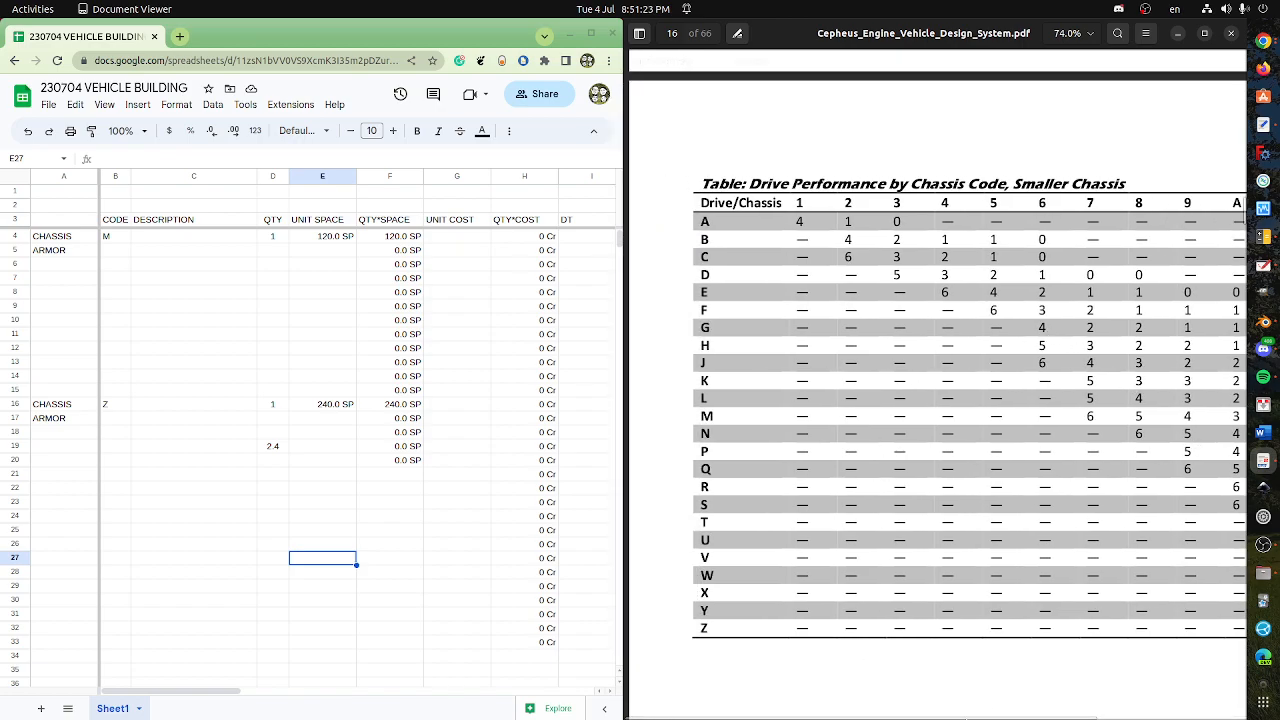
{"action": "scroll", "coordinate": [1081, 714], "scroll_direction": "right", "scroll_amount": 6}
{"action": "scroll", "coordinate": [1081, 714], "scroll_direction": "left", "scroll_amount": 6}
{"action": "scroll", "coordinate": [976, 499], "scroll_direction": "down", "scroll_amount": 7}
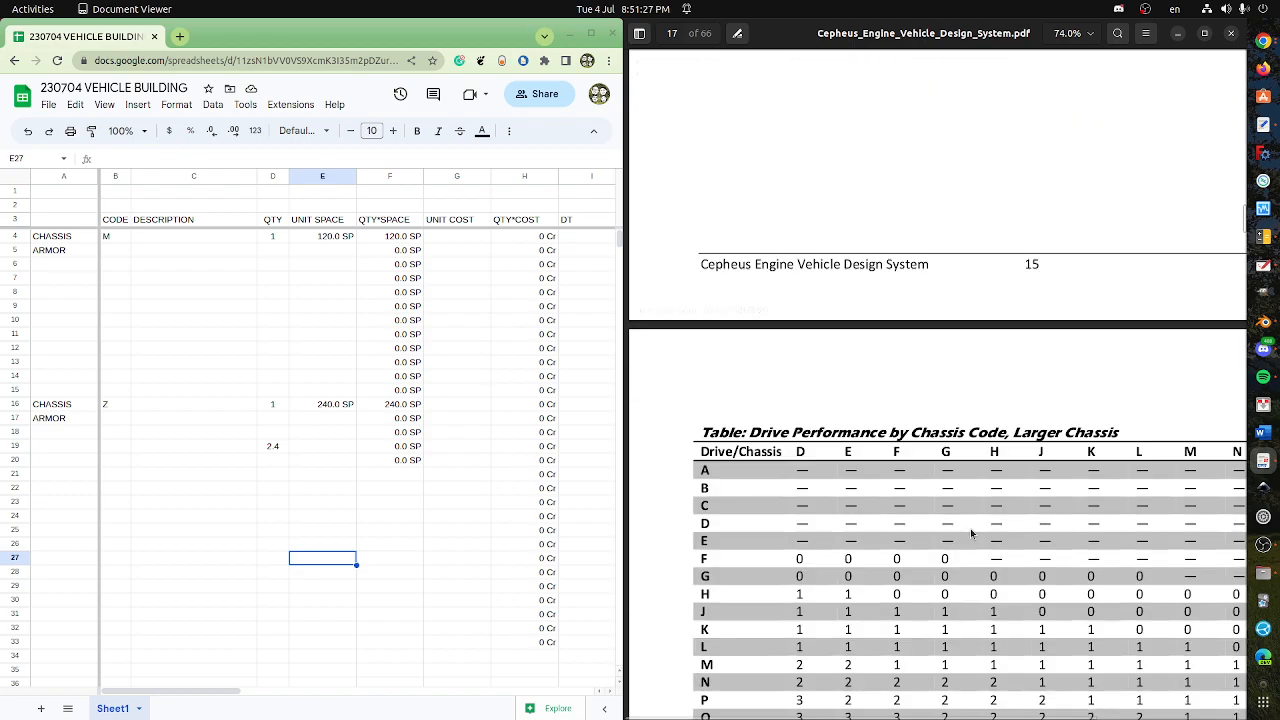
{"action": "scroll", "coordinate": [882, 467], "scroll_direction": "down", "scroll_amount": 3}
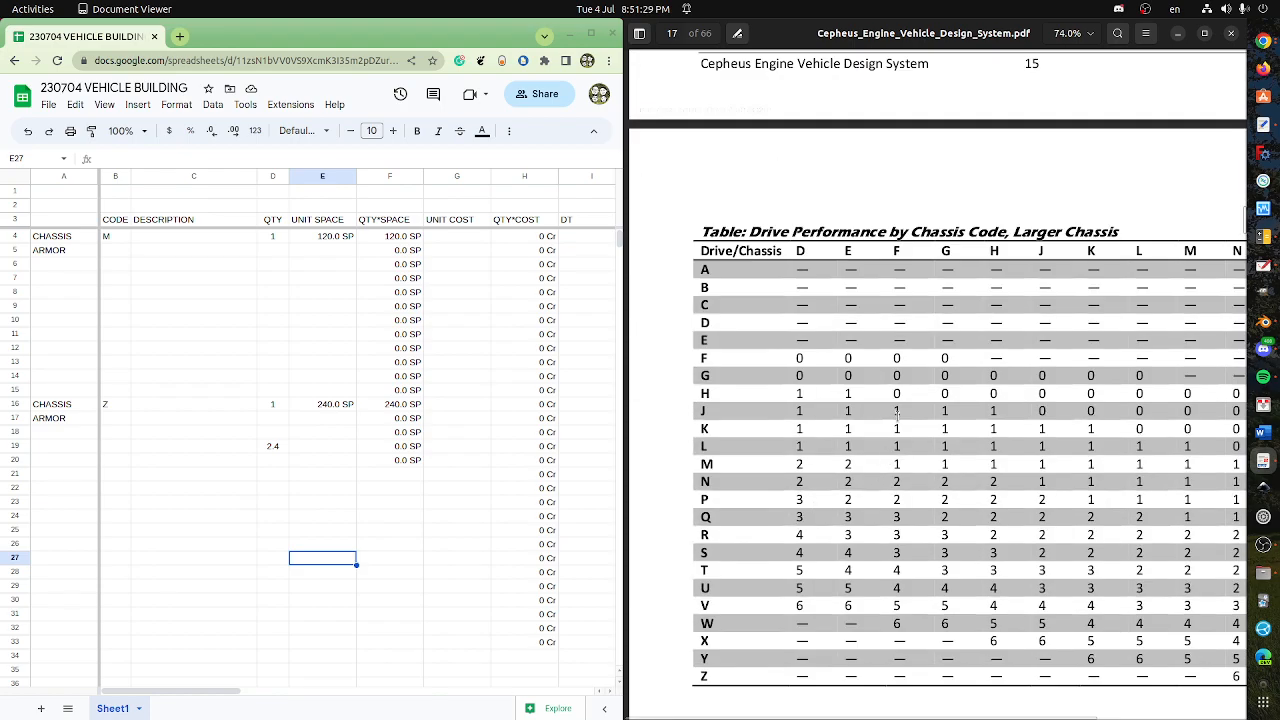
- Look up the Legs base speed at drive performance 1 in the Vehicle Base Speed by Drive Performance table
{"action": "scroll", "coordinate": [849, 480], "scroll_direction": "down", "scroll_amount": 10}
{"action": "scroll", "coordinate": [845, 497], "scroll_direction": "down", "scroll_amount": 4}
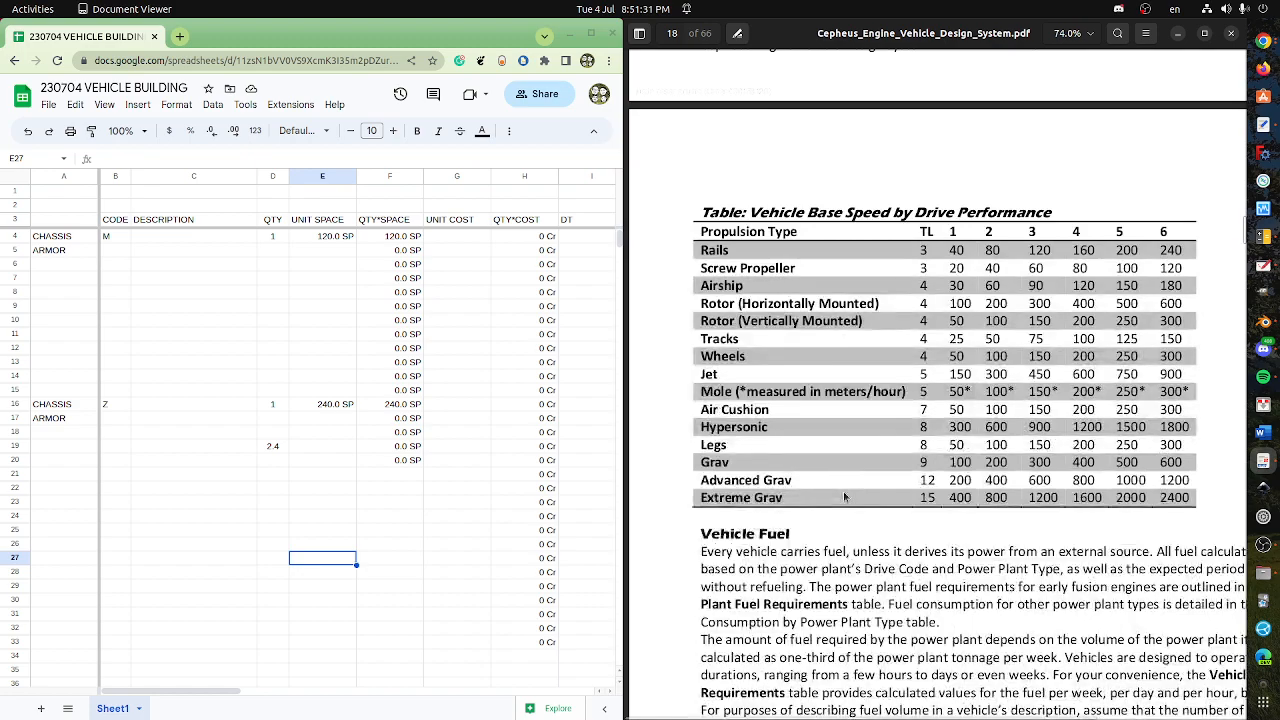
{"action": "scroll", "coordinate": [900, 400], "scroll_direction": "up", "scroll_amount": 1}
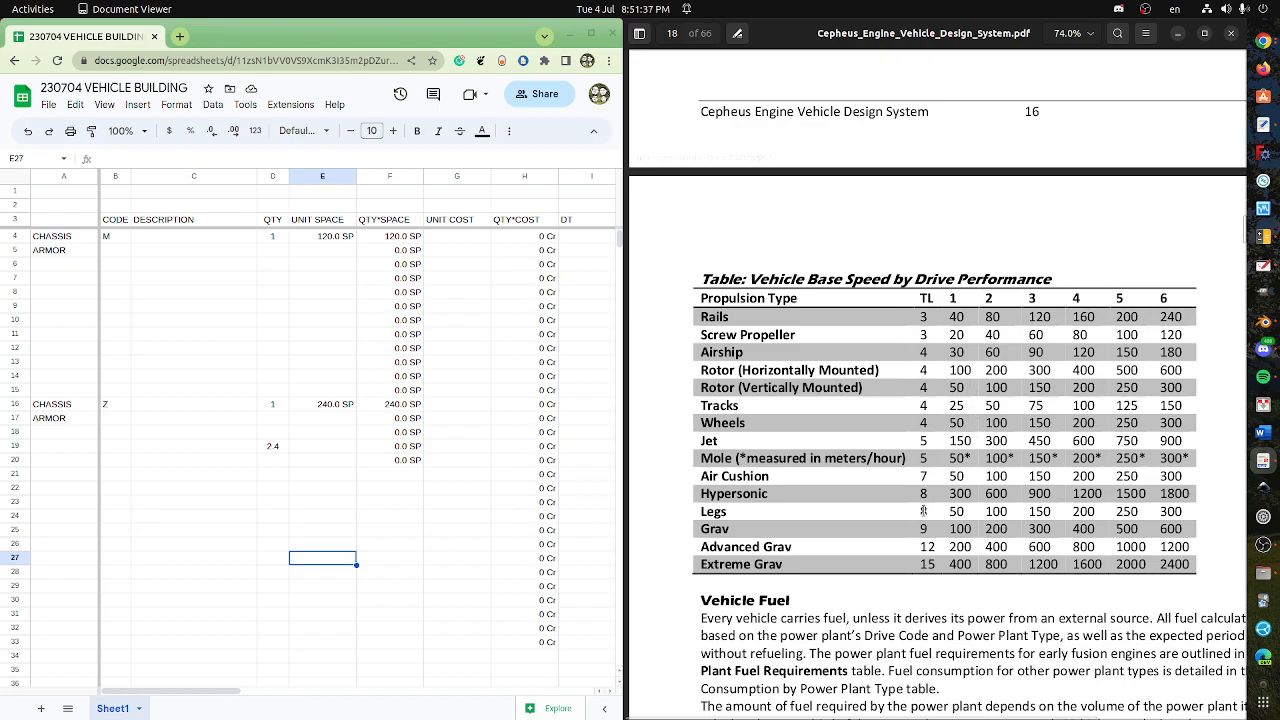
{"action": "mouse_move", "coordinate": [950, 529]}
{"action": "left_mouse_down"}
{"action": "mouse_move", "coordinate": [980, 529]}
{"action": "mouse_move", "coordinate": [953, 511]}
{"action": "mouse_move", "coordinate": [968, 511]}
{"action": "left_mouse_up"}
{"action": "left_click_drag", "start_coordinate": [707, 511], "coordinate": [758, 494]}
{"action": "mouse_move", "coordinate": [956, 512]}
{"action": "left_mouse_down"}
{"action": "mouse_move", "coordinate": [968, 511]}
{"action": "mouse_move", "coordinate": [947, 511]}
{"action": "left_mouse_up"}
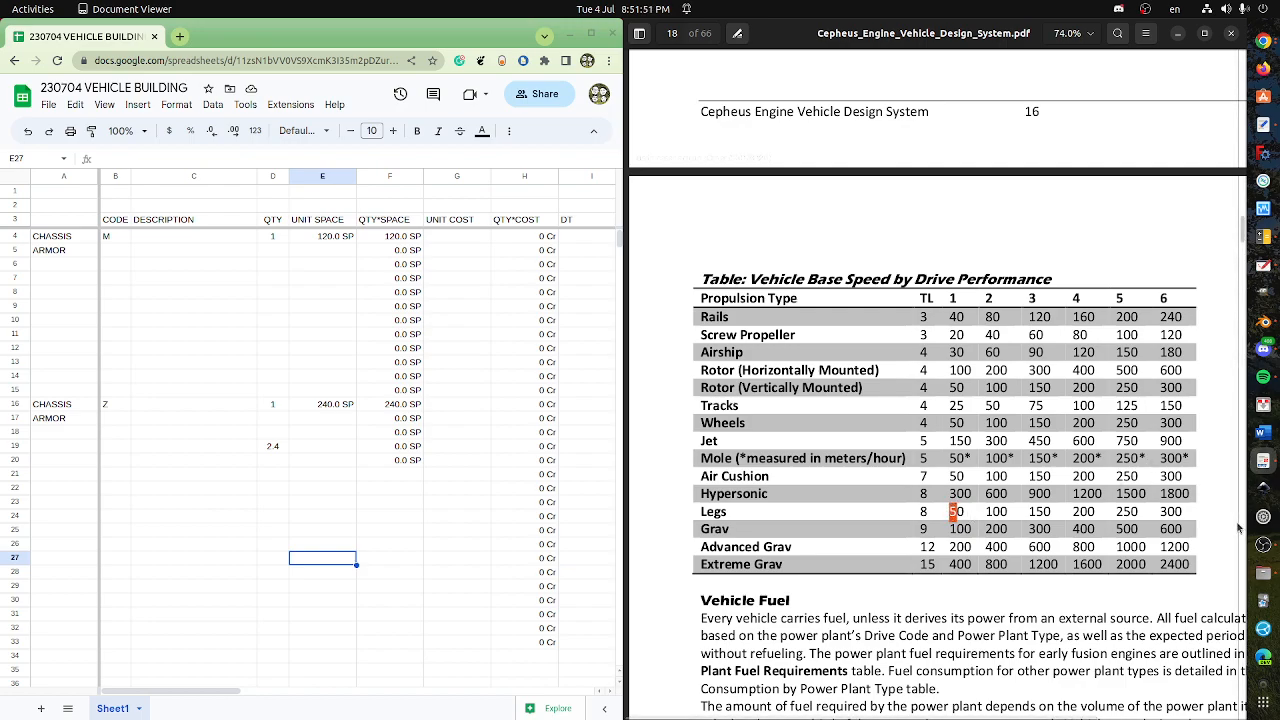
- Return to the chassis displacement table and highlight the row for chassis code Q
{"action": "left_click_drag", "start_coordinate": [1243, 526], "coordinate": [1252, 158]}
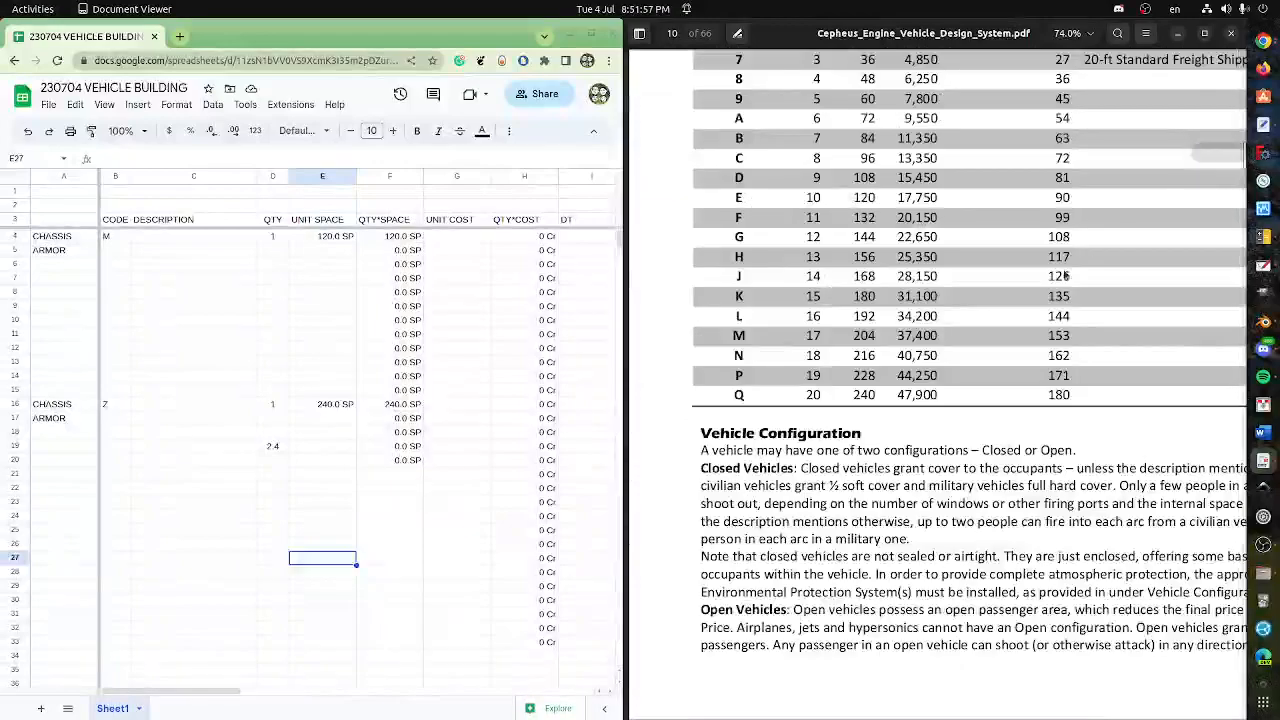
{"action": "left_click_drag", "start_coordinate": [807, 396], "coordinate": [858, 398]}
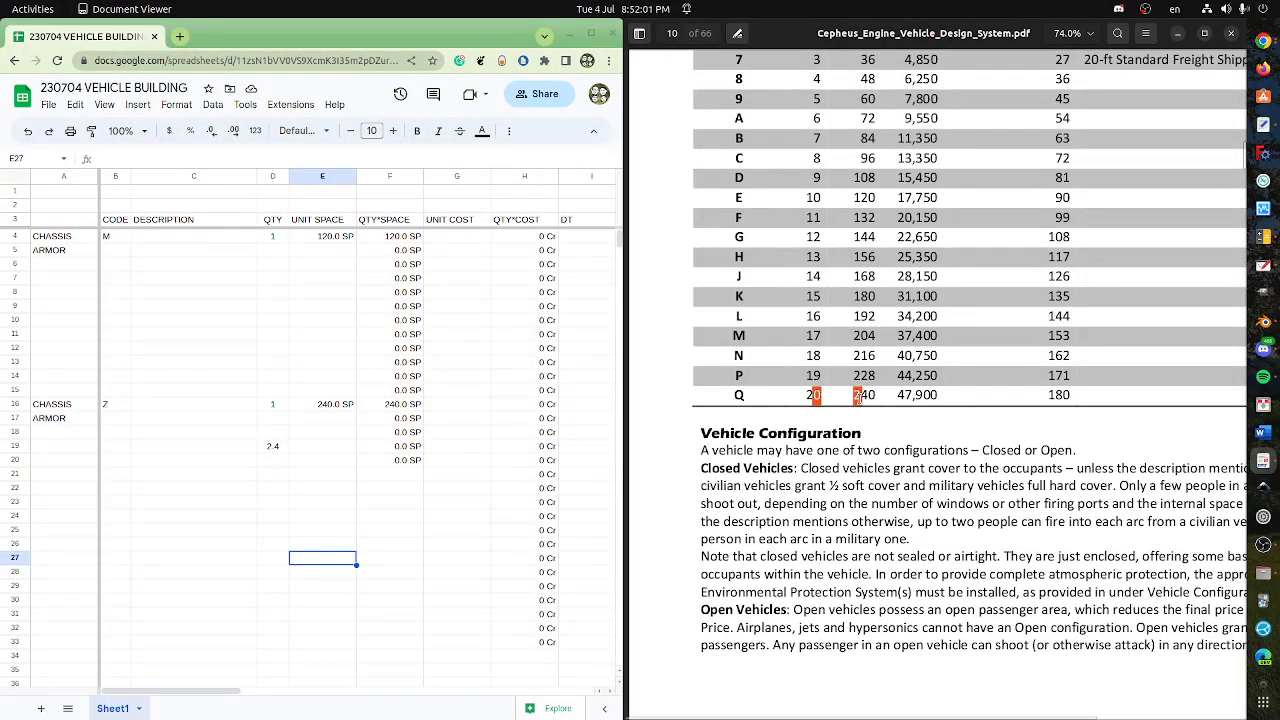
{"action": "left_click", "coordinate": [792, 395]}
{"action": "left_click_drag", "start_coordinate": [737, 397], "coordinate": [1072, 402]}
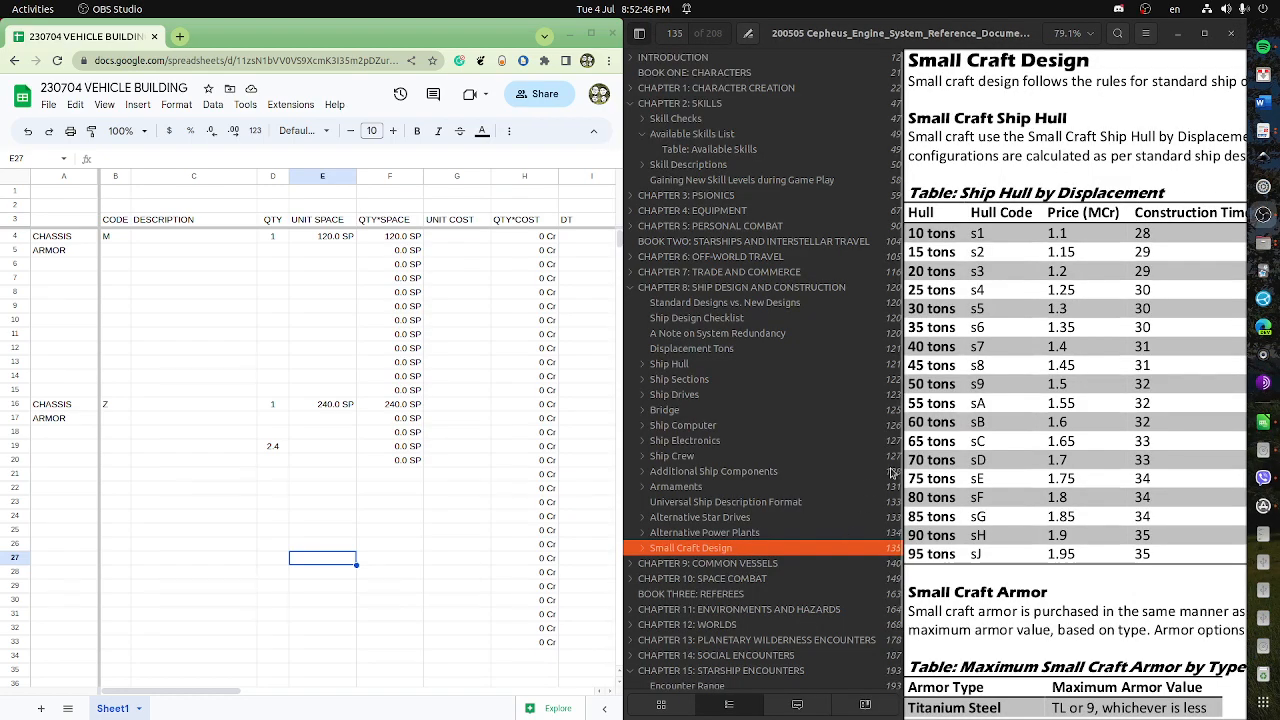
- Narrow the outline beside the Small Craft Design page and highlight the 20-ton entry in the Ship Hull by Displacement table
{"action": "left_click_drag", "start_coordinate": [902, 433], "coordinate": [756, 437]}
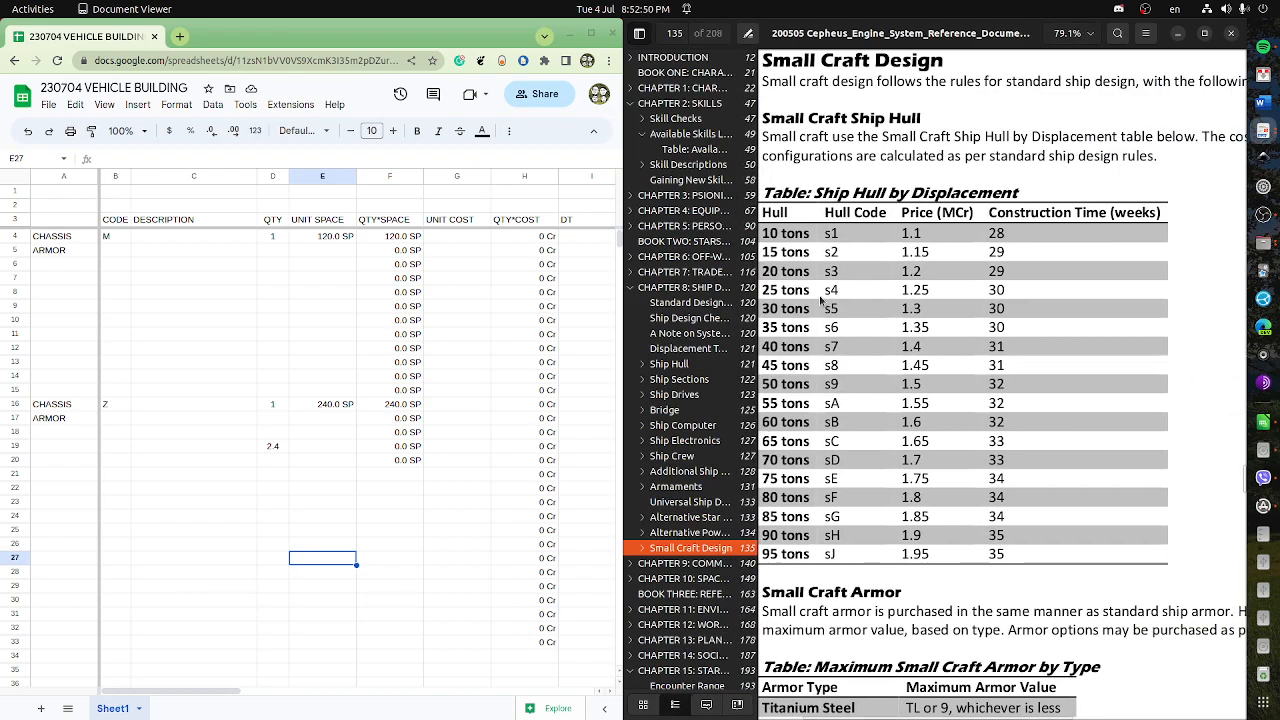
{"action": "left_click_drag", "start_coordinate": [829, 271], "coordinate": [930, 270]}
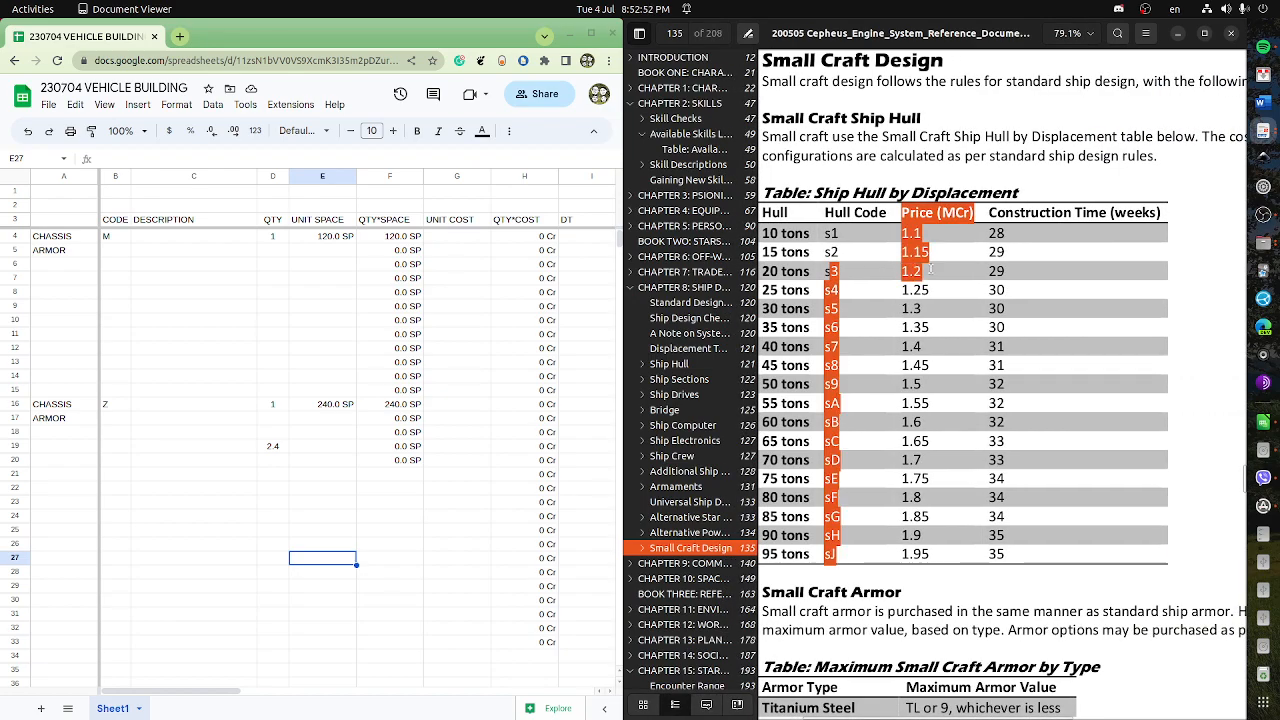
- Look through the Small Craft Drives section and highlight the 5,000-ton entry in the standard Ship Hull by Displacement table
{"action": "left_click", "coordinate": [1008, 280]}
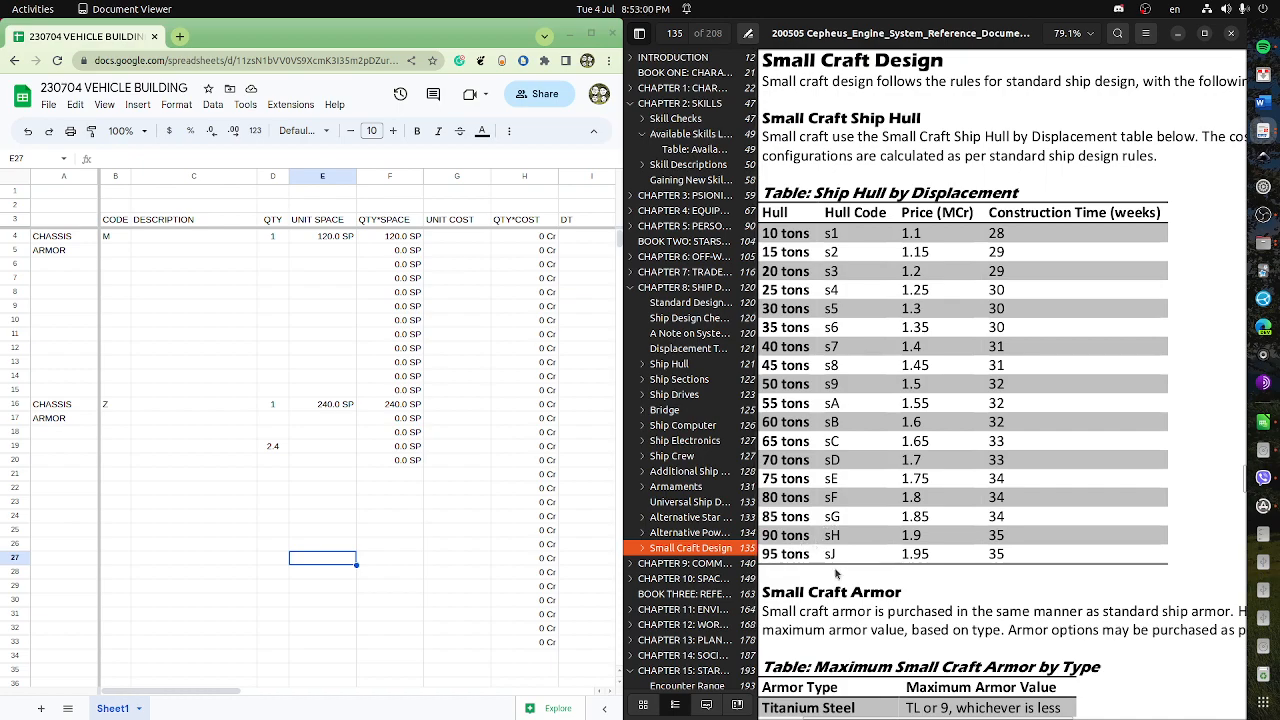
{"action": "scroll", "coordinate": [836, 573], "scroll_direction": "down", "scroll_amount": 10}
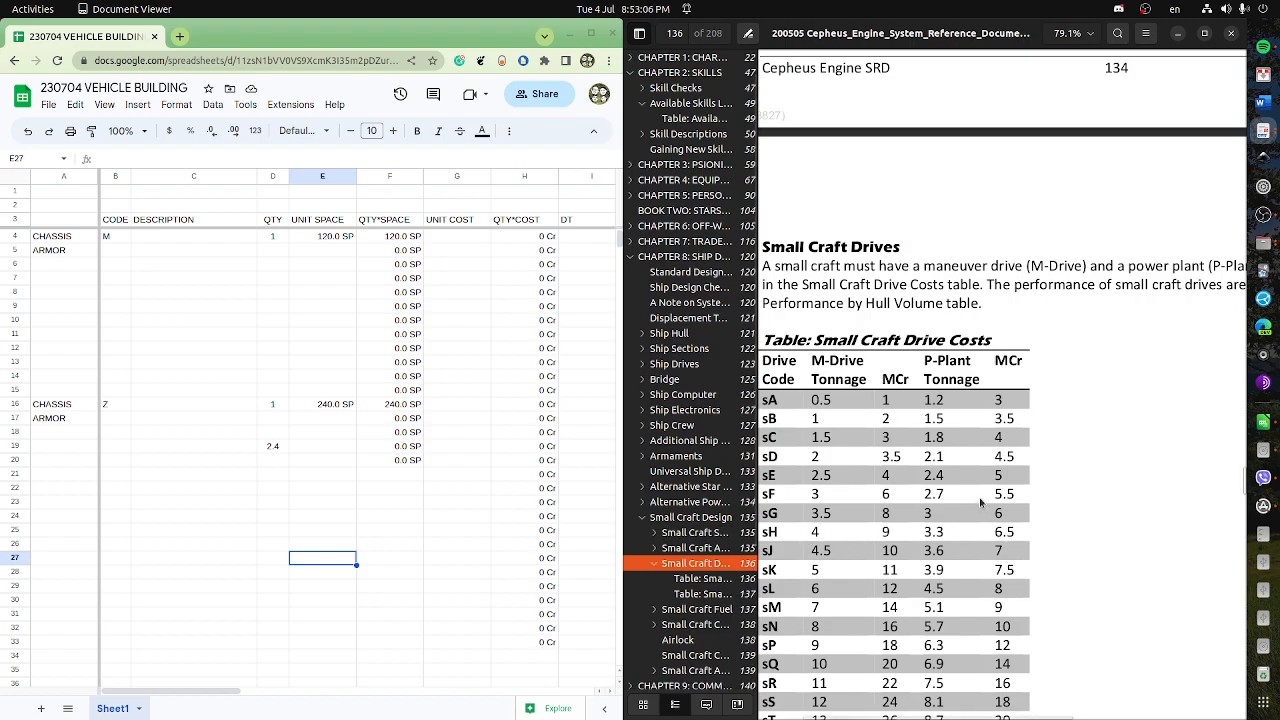
{"action": "scroll", "coordinate": [954, 517], "scroll_direction": "down", "scroll_amount": 4}
{"action": "scroll", "coordinate": [954, 541], "scroll_direction": "up", "scroll_amount": 3}
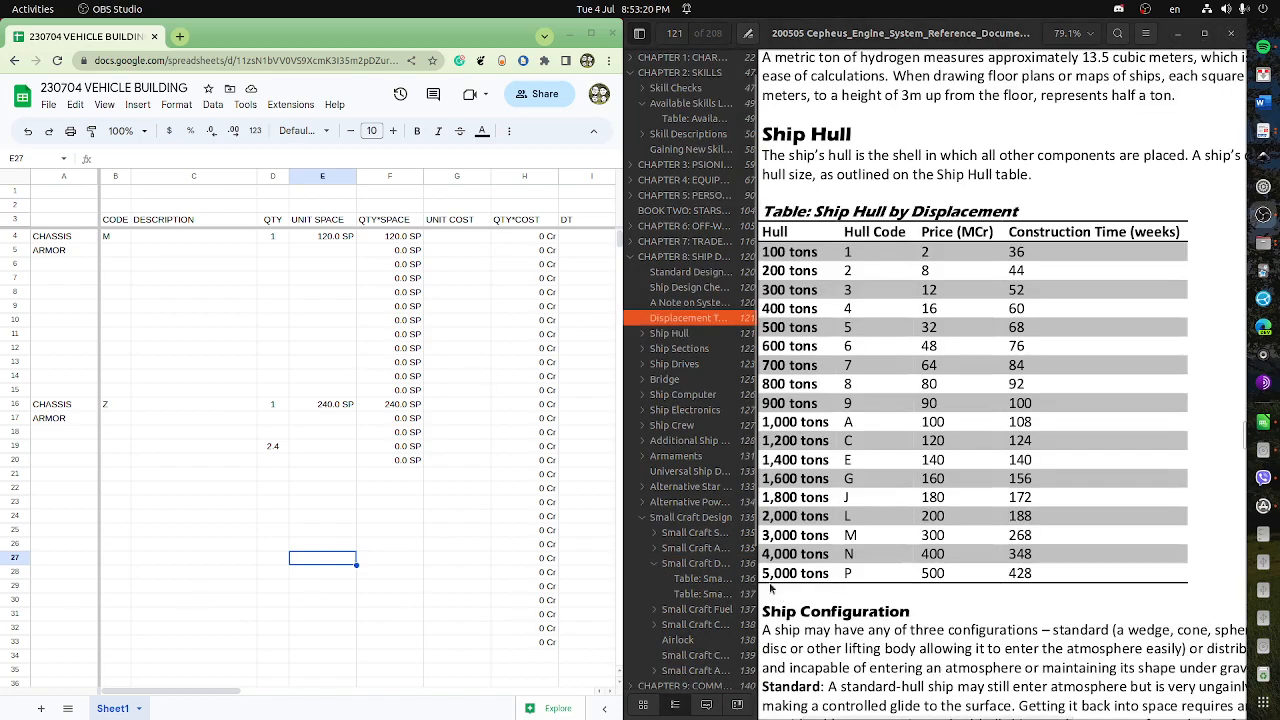
{"action": "left_click_drag", "start_coordinate": [765, 571], "coordinate": [803, 573]}
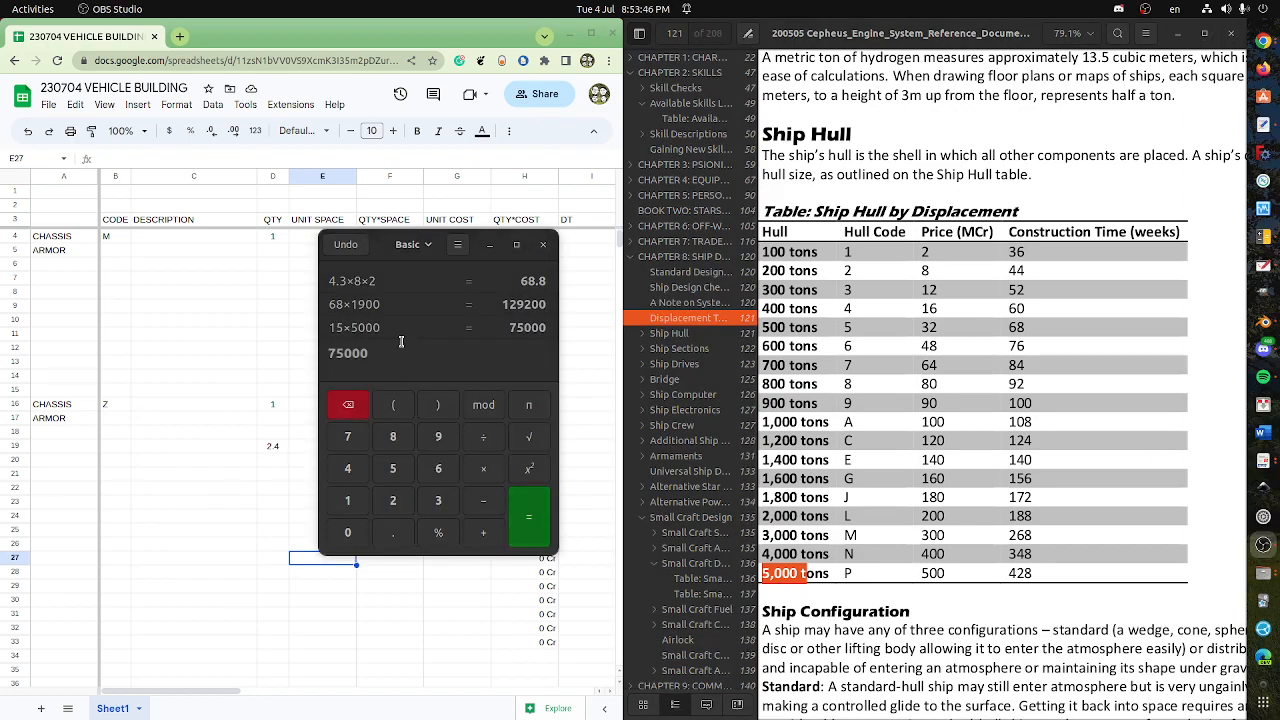
- Clear the calculator entry and calculate 500000 divided by 15
{"action": "left_click_drag", "start_coordinate": [344, 352], "coordinate": [330, 350]}
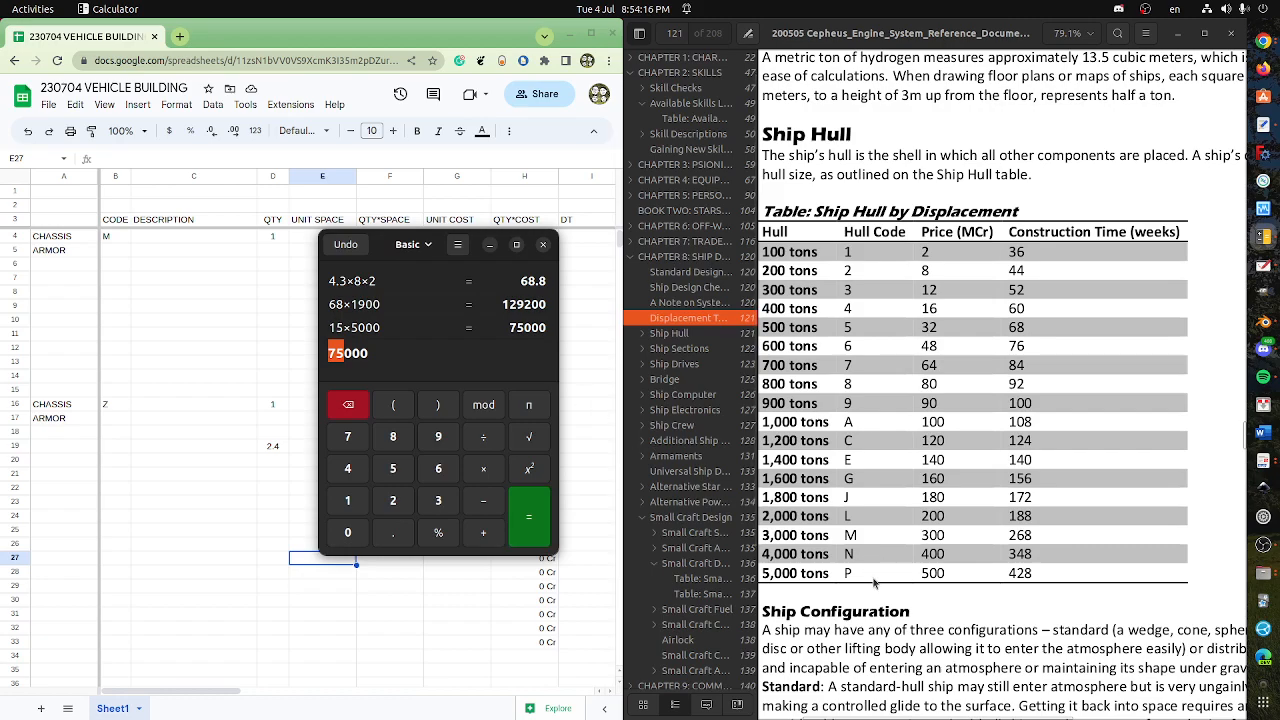
{"action": "left_click", "coordinate": [347, 405]}
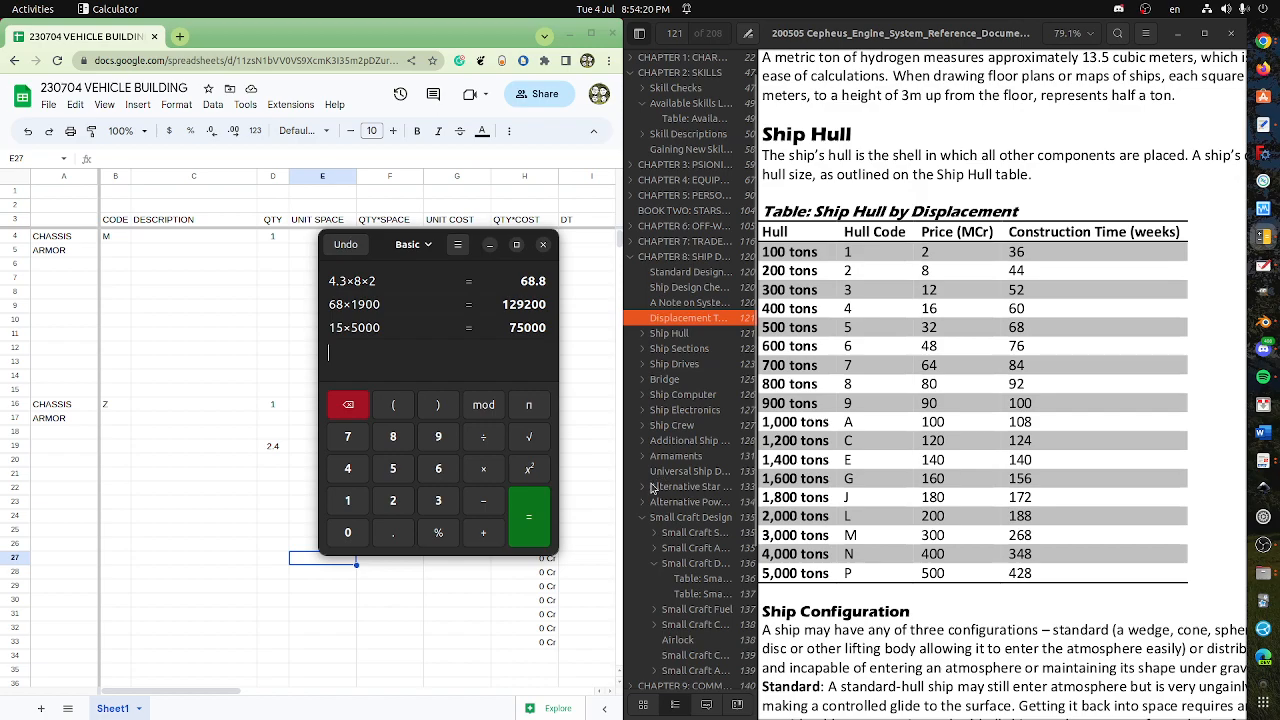
{"action": "type", "text": "500"}
{"action": "type", "text": "000"}
{"action": "type", "text": "/15"}
{"action": "key", "text": "Return"}
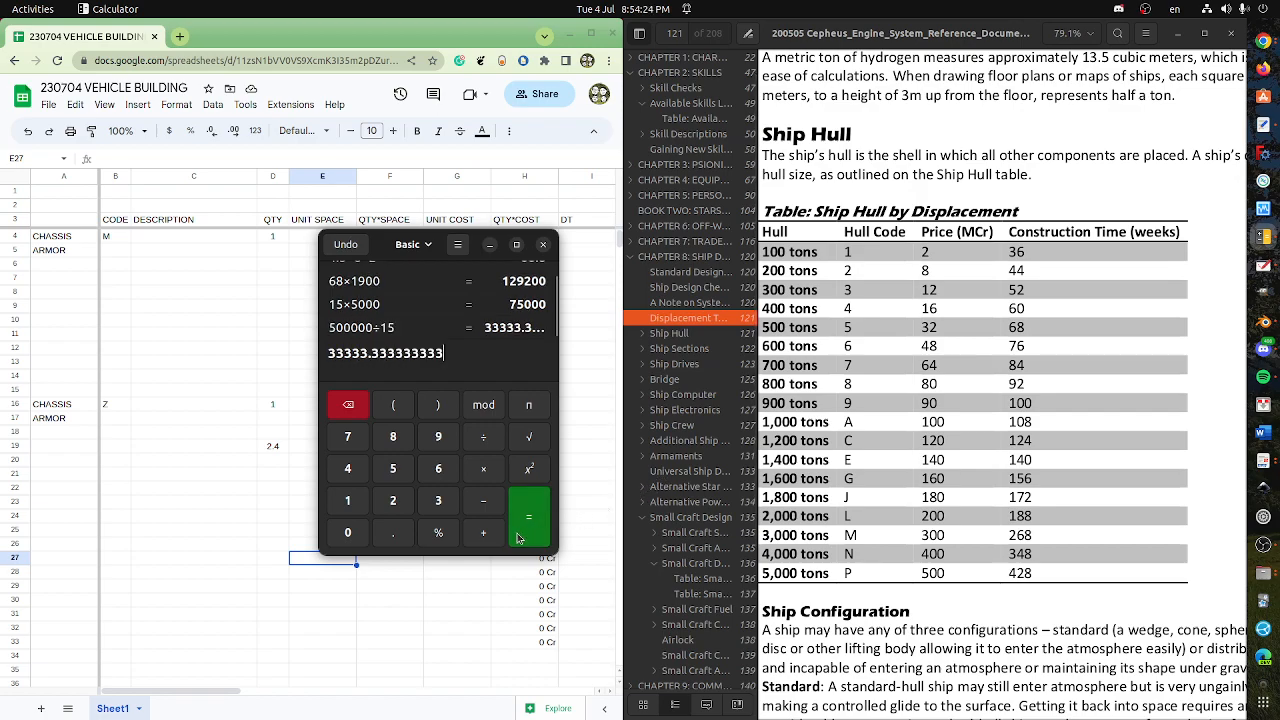
{"action": "left_click_drag", "start_coordinate": [344, 352], "coordinate": [324, 351]}
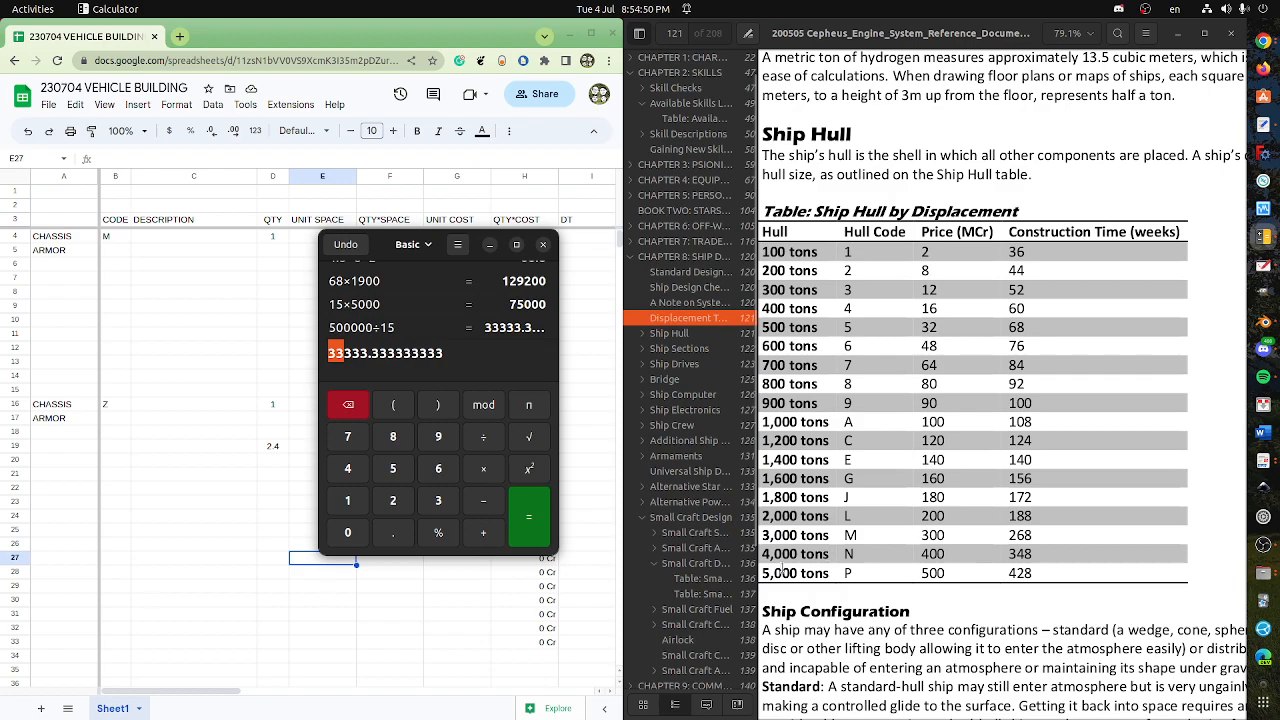
- Duplicate the two vehicle blocks in rows 4 to 20 of the spreadsheet, starting the copy at row 21
{"action": "left_click", "coordinate": [186, 396]}
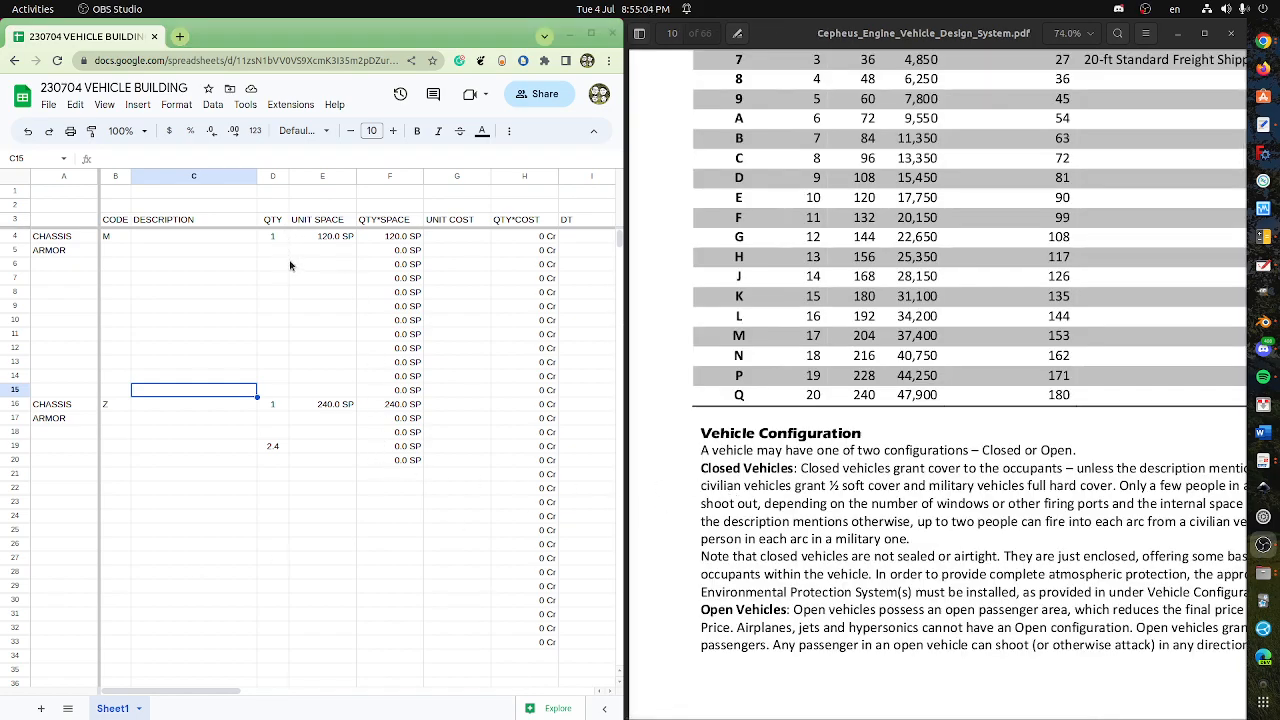
{"action": "left_click", "coordinate": [591, 241]}
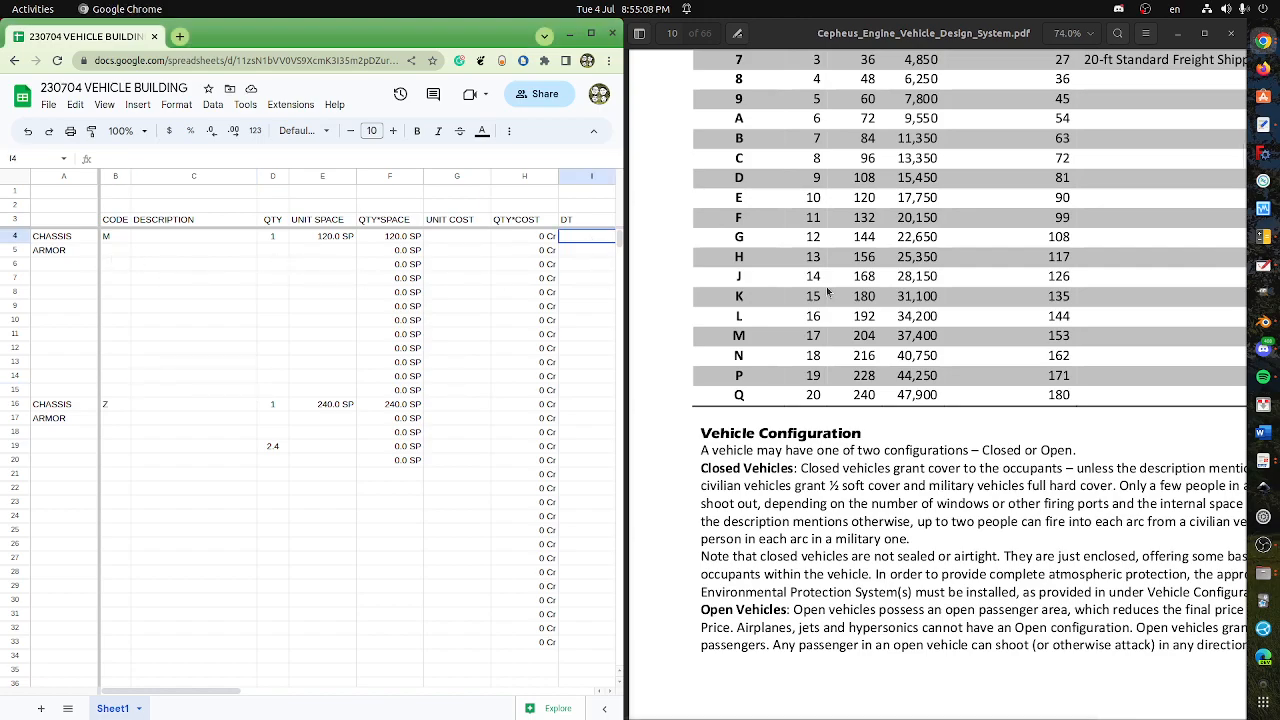
{"action": "scroll", "coordinate": [829, 293], "scroll_direction": "up", "scroll_amount": 5}
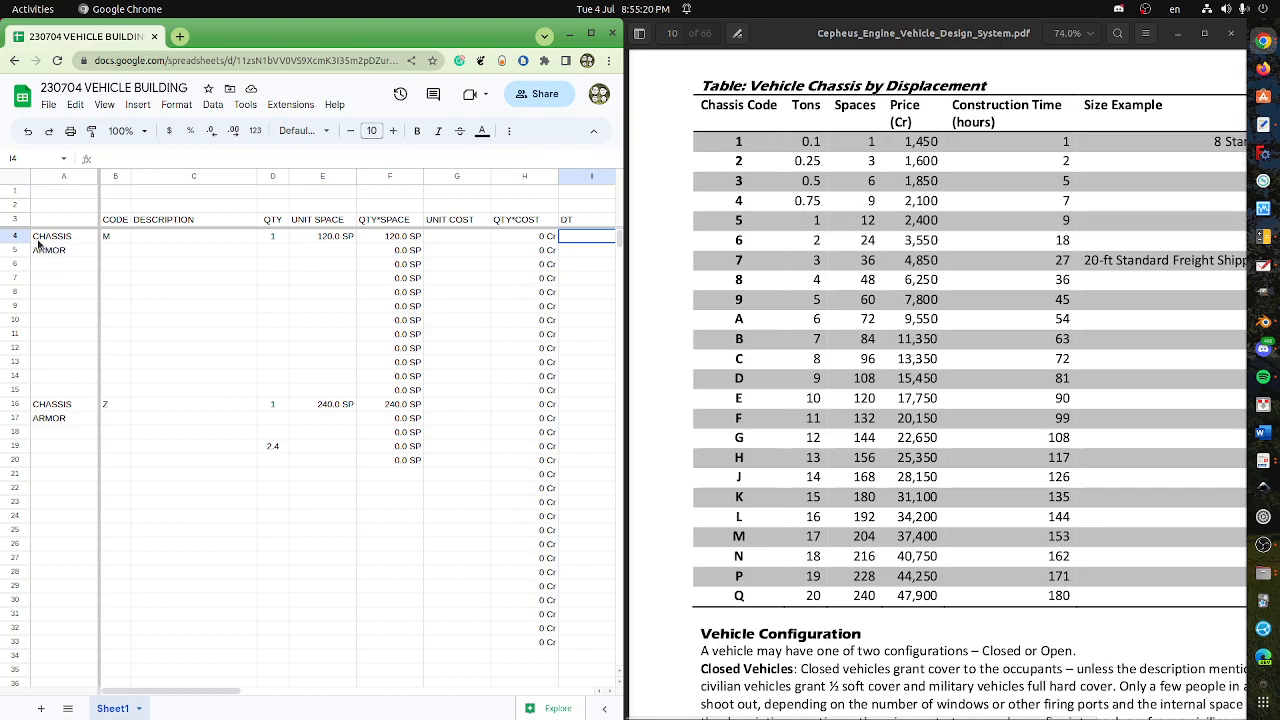
{"action": "left_click_drag", "start_coordinate": [22, 240], "coordinate": [548, 462]}
{"action": "key", "text": "ctrl+c"}
{"action": "left_click", "coordinate": [47, 479]}
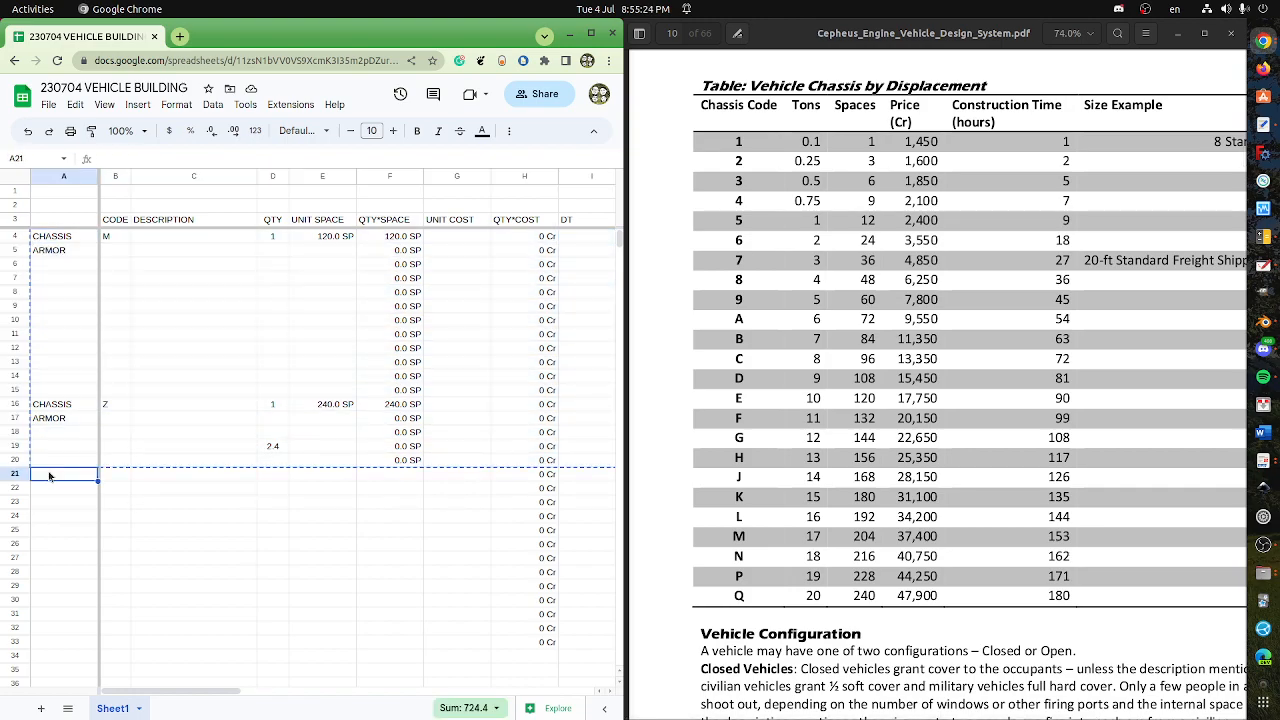
{"action": "key", "text": "ctrl+v"}
- Clear the second chassis block in rows 16 to 20 and extend the empty QTY*SPACE and QTY*COST formula rows over them
{"action": "left_click_drag", "start_coordinate": [47, 407], "coordinate": [573, 461]}
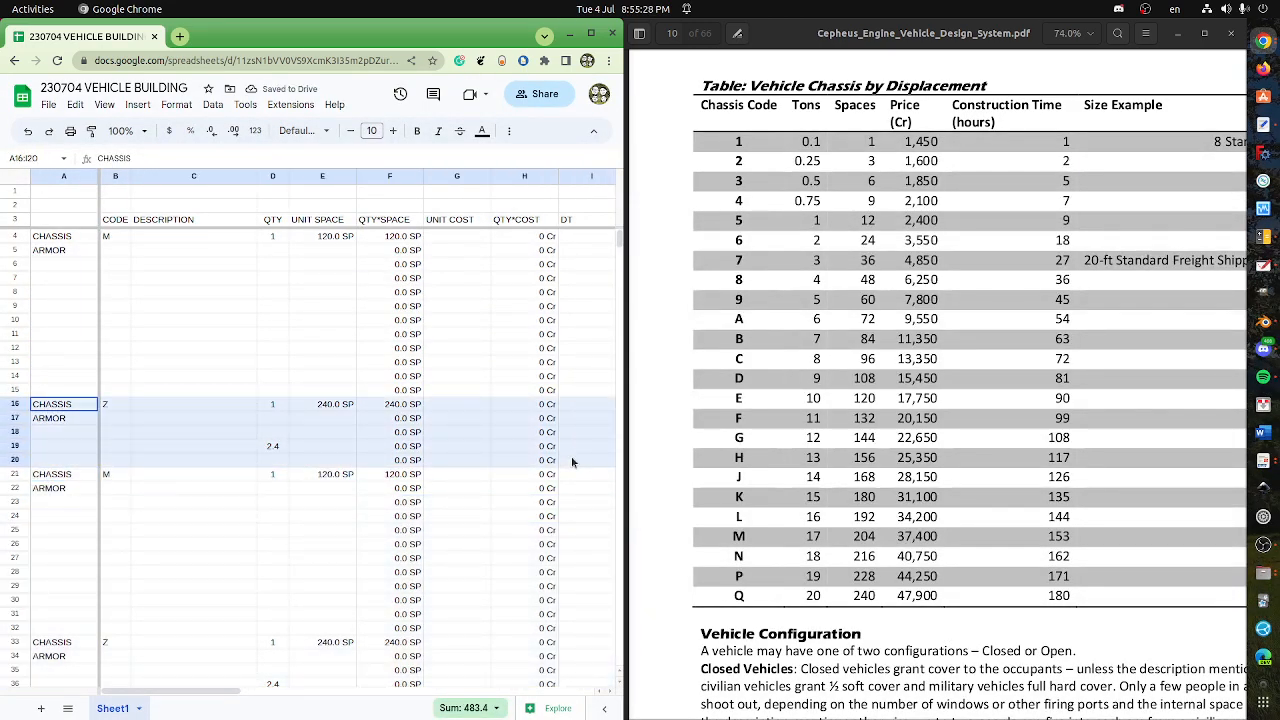
{"action": "key", "text": "Delete"}
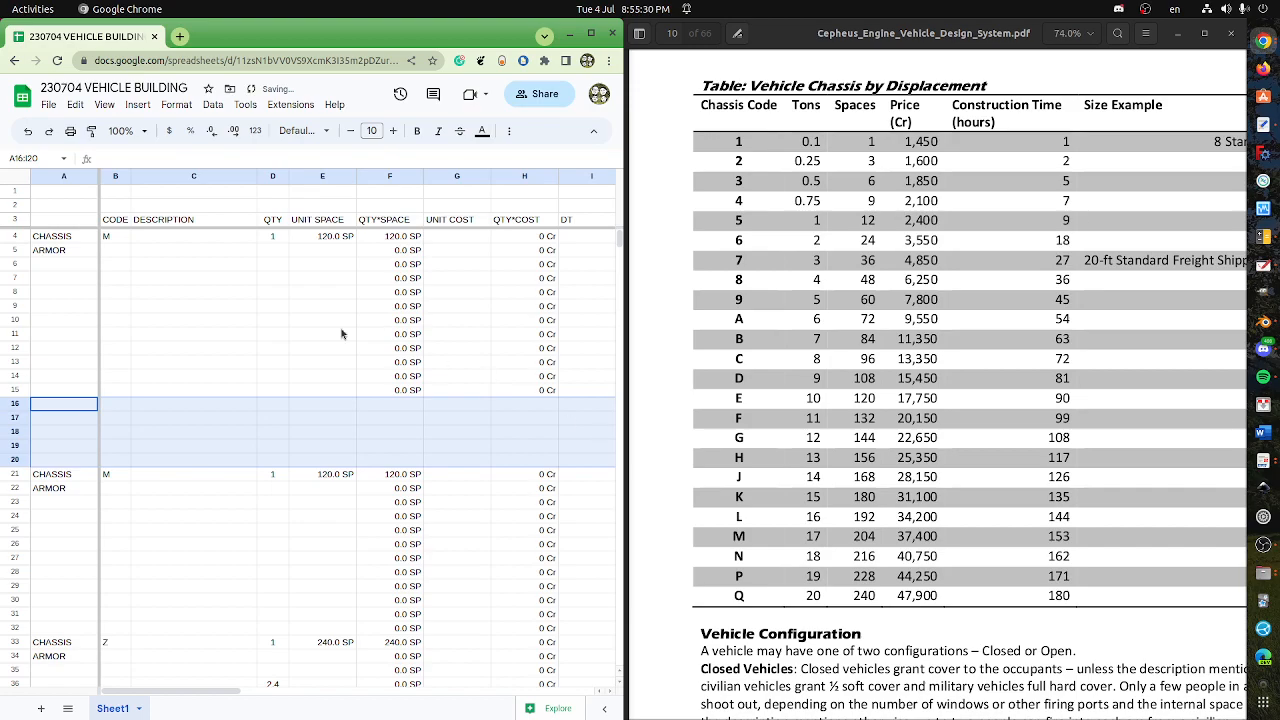
{"action": "left_click_drag", "start_coordinate": [55, 240], "coordinate": [530, 397]}
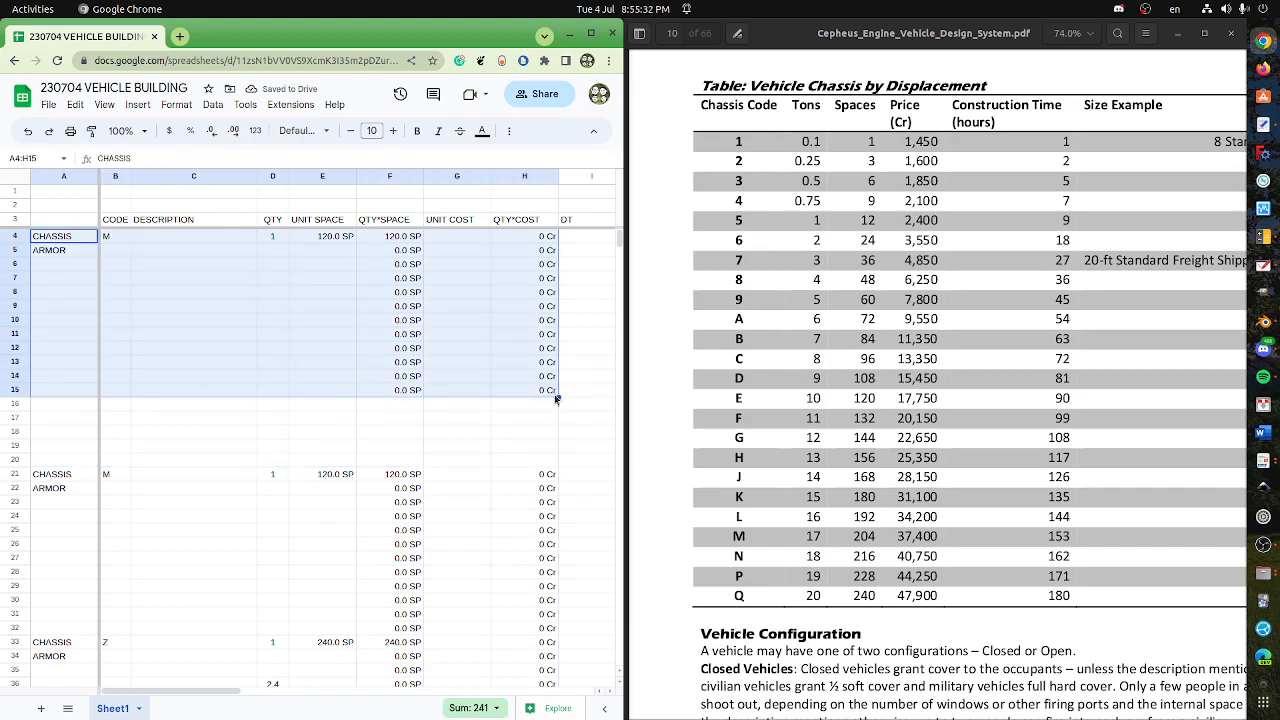
{"action": "left_click", "coordinate": [478, 406]}
{"action": "left_click_drag", "start_coordinate": [74, 394], "coordinate": [558, 463]}
{"action": "left_click_drag", "start_coordinate": [82, 245], "coordinate": [543, 251]}
{"action": "key", "text": "ctrl+c"}
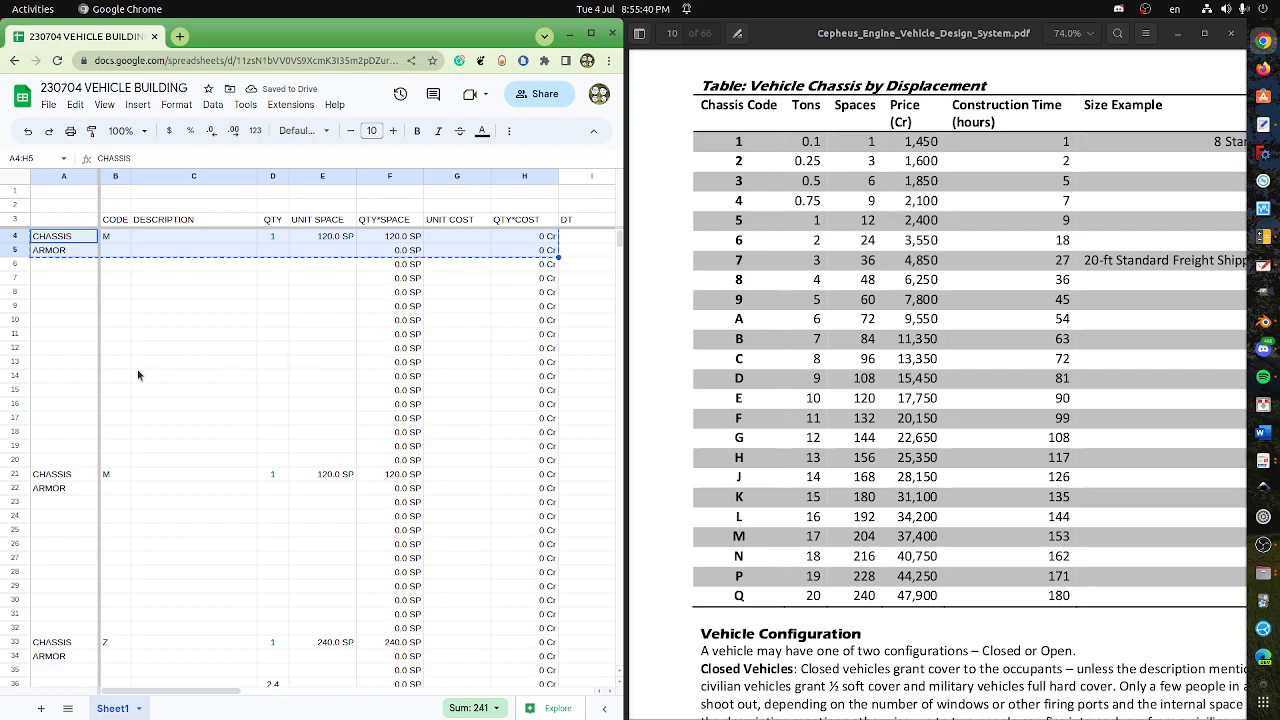
- Compare the tons, spaces, price and size example entries for chassis codes 5 to 9 in the Vehicle Chassis by Displacement table
{"action": "left_click", "coordinate": [110, 240]}
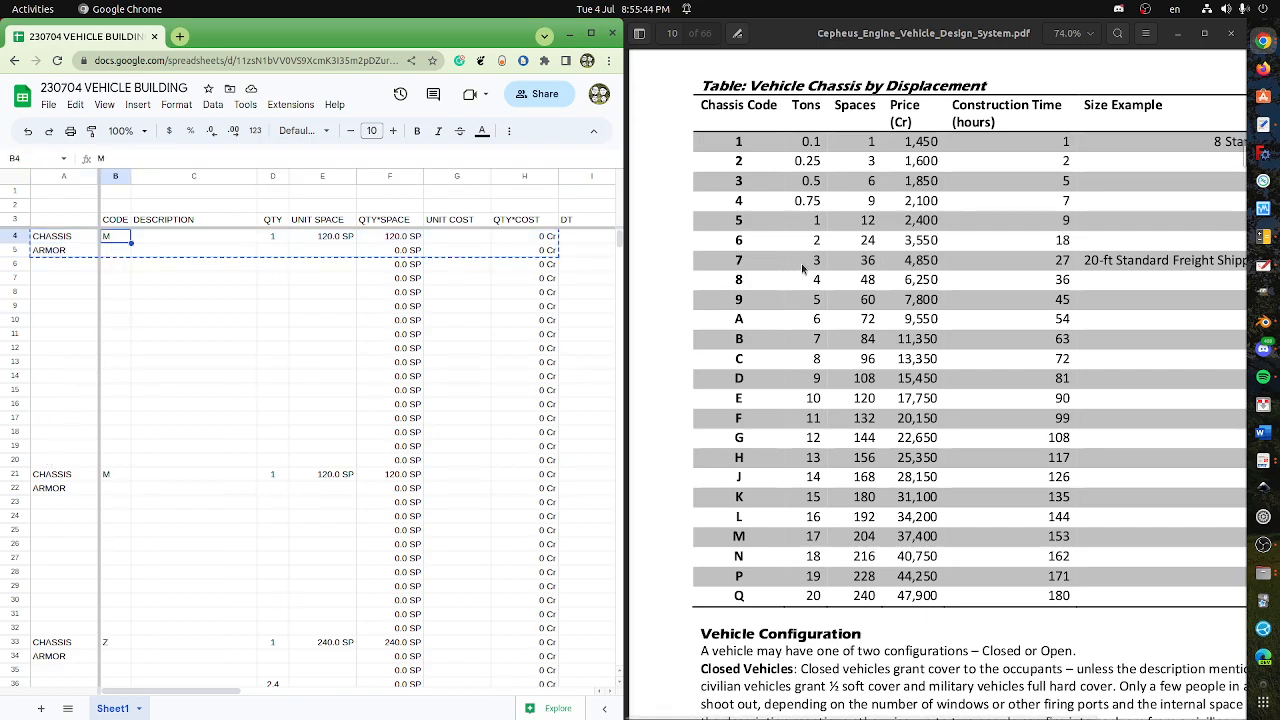
{"action": "left_click_drag", "start_coordinate": [816, 280], "coordinate": [826, 283]}
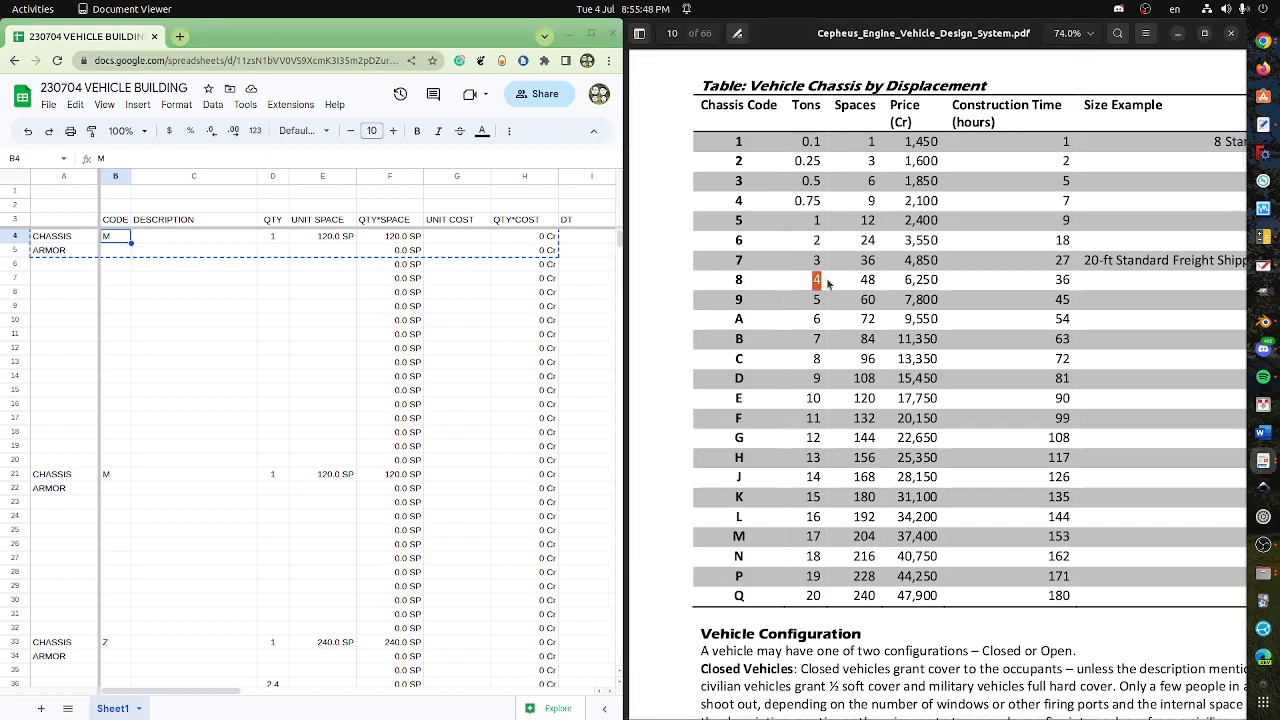
{"action": "left_click_drag", "start_coordinate": [812, 220], "coordinate": [824, 220]}
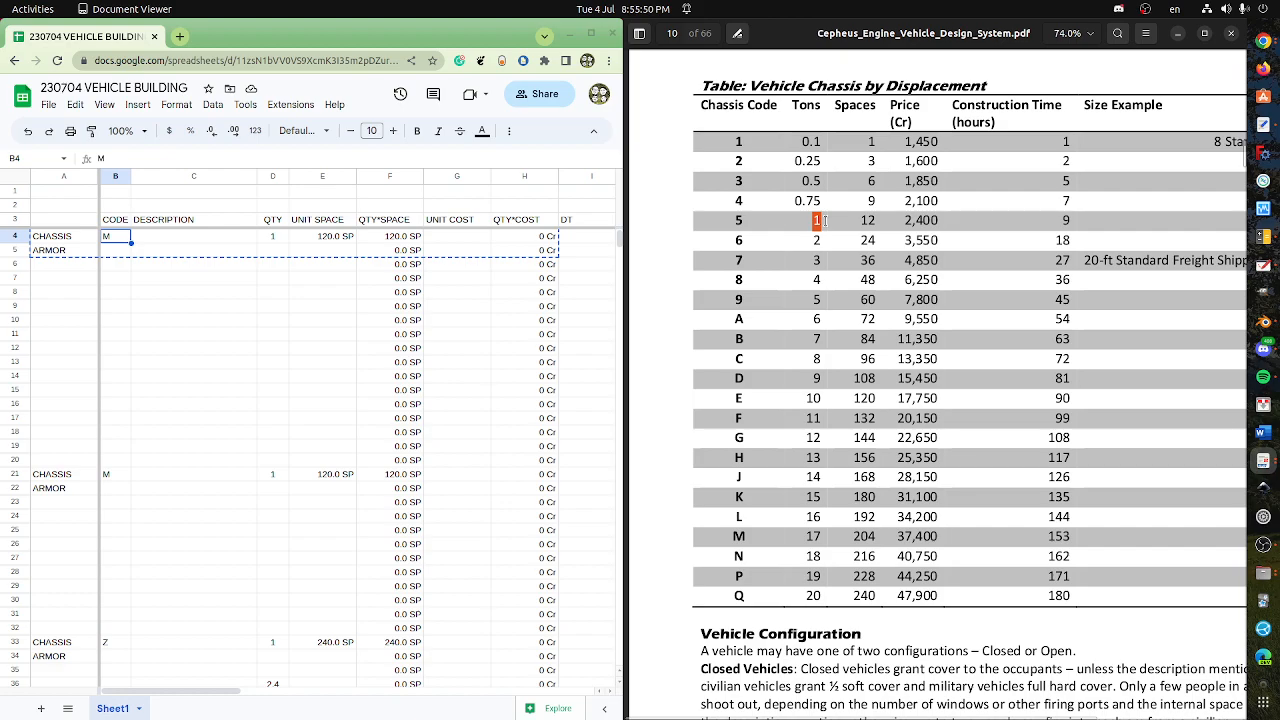
{"action": "mouse_move", "coordinate": [810, 240]}
{"action": "left_mouse_down"}
{"action": "mouse_move", "coordinate": [826, 242]}
{"action": "mouse_move", "coordinate": [818, 221]}
{"action": "left_mouse_up"}
{"action": "left_click_drag", "start_coordinate": [811, 240], "coordinate": [820, 281]}
{"action": "left_click_drag", "start_coordinate": [812, 240], "coordinate": [841, 282]}
{"action": "left_click_drag", "start_coordinate": [1082, 260], "coordinate": [1236, 262]}
{"action": "left_click_drag", "start_coordinate": [810, 305], "coordinate": [822, 308]}
{"action": "left_click_drag", "start_coordinate": [812, 220], "coordinate": [1074, 290]}
{"action": "left_click", "coordinate": [824, 281]}
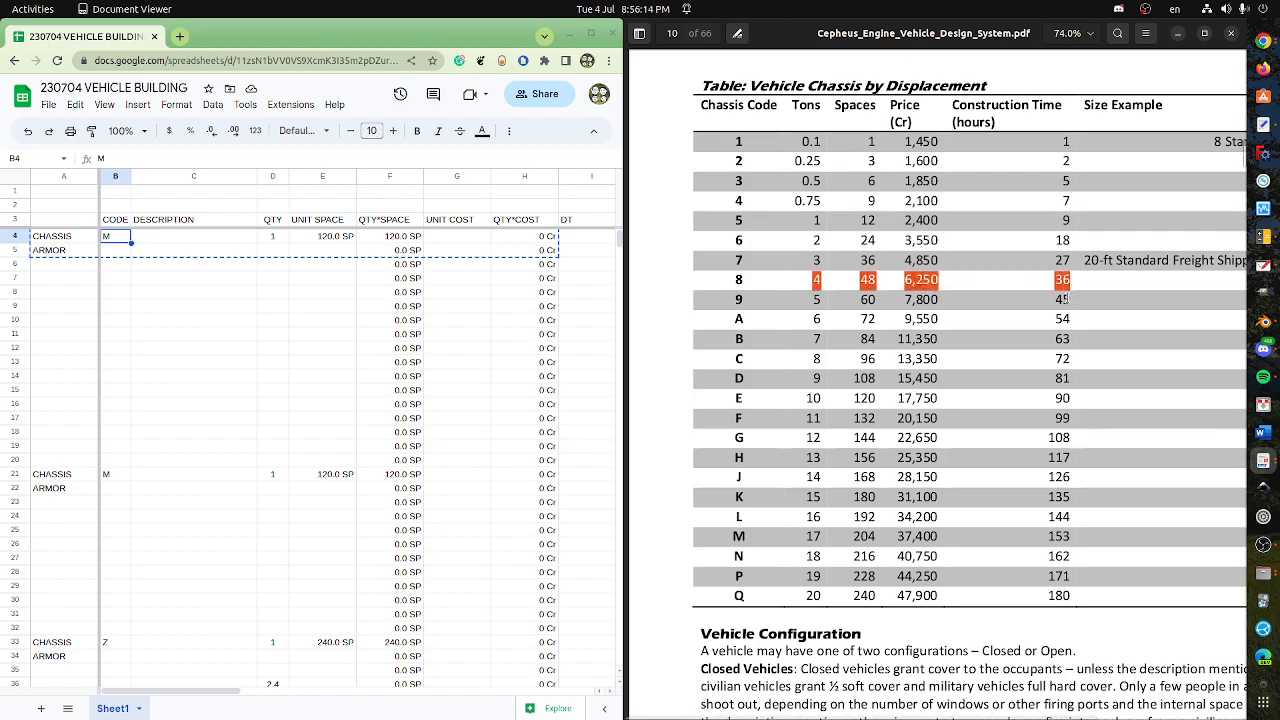
{"action": "left_click", "coordinate": [973, 314]}
- Set the row 4 chassis to code 8 from the chassis table and its unit space to 48
{"action": "left_click_drag", "start_coordinate": [734, 284], "coordinate": [781, 287]}
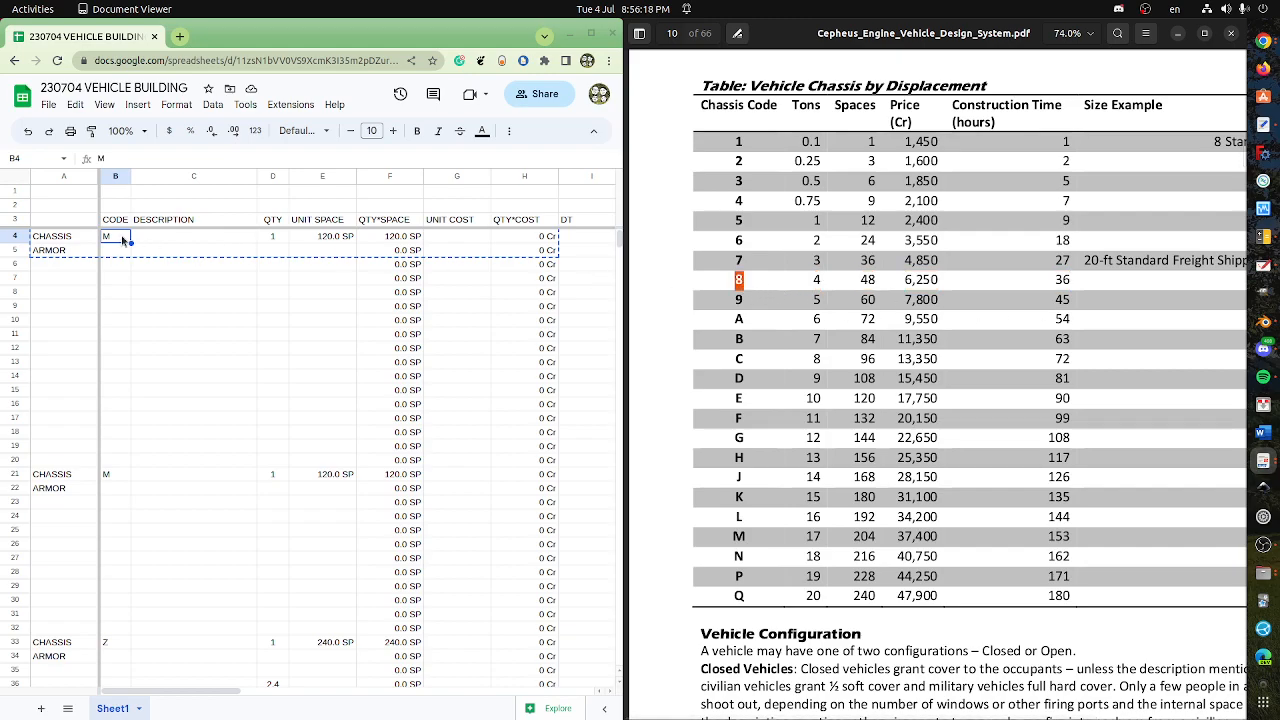
{"action": "left_click", "coordinate": [119, 240]}
{"action": "key", "text": "ctrl+v"}
{"action": "left_click", "coordinate": [196, 266]}
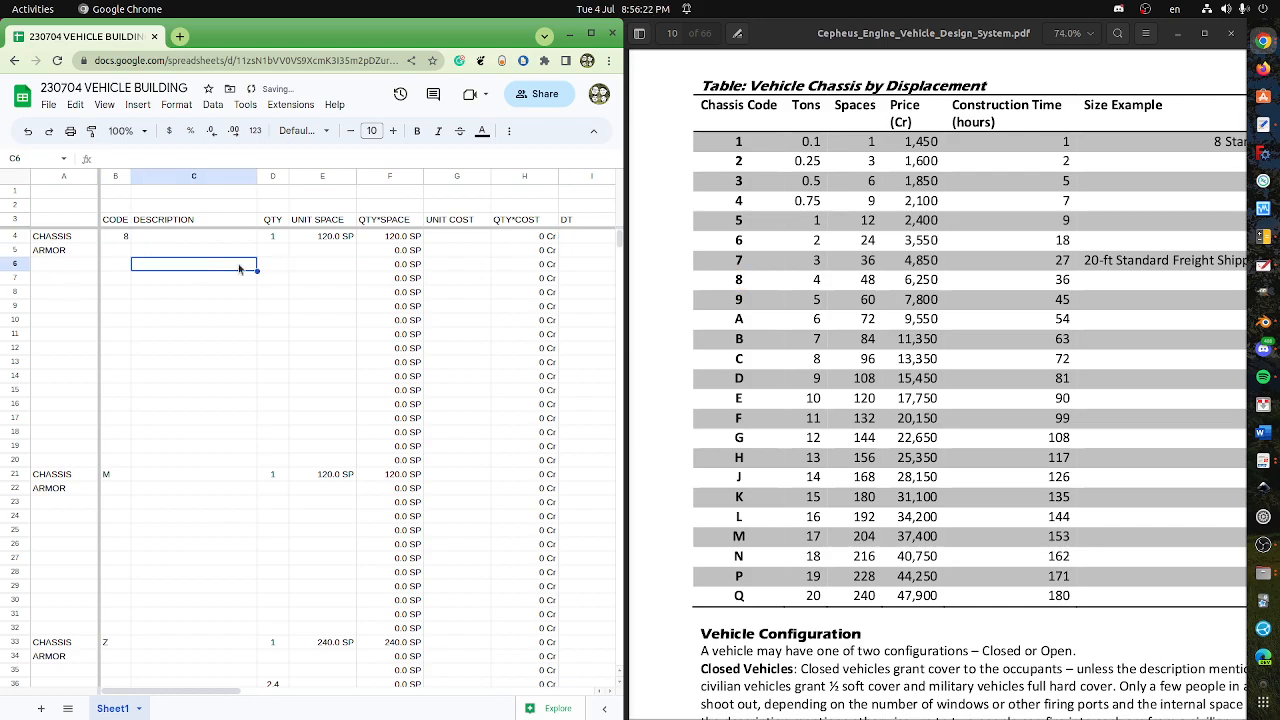
{"action": "left_click", "coordinate": [316, 240]}
{"action": "type", "text": "48"}
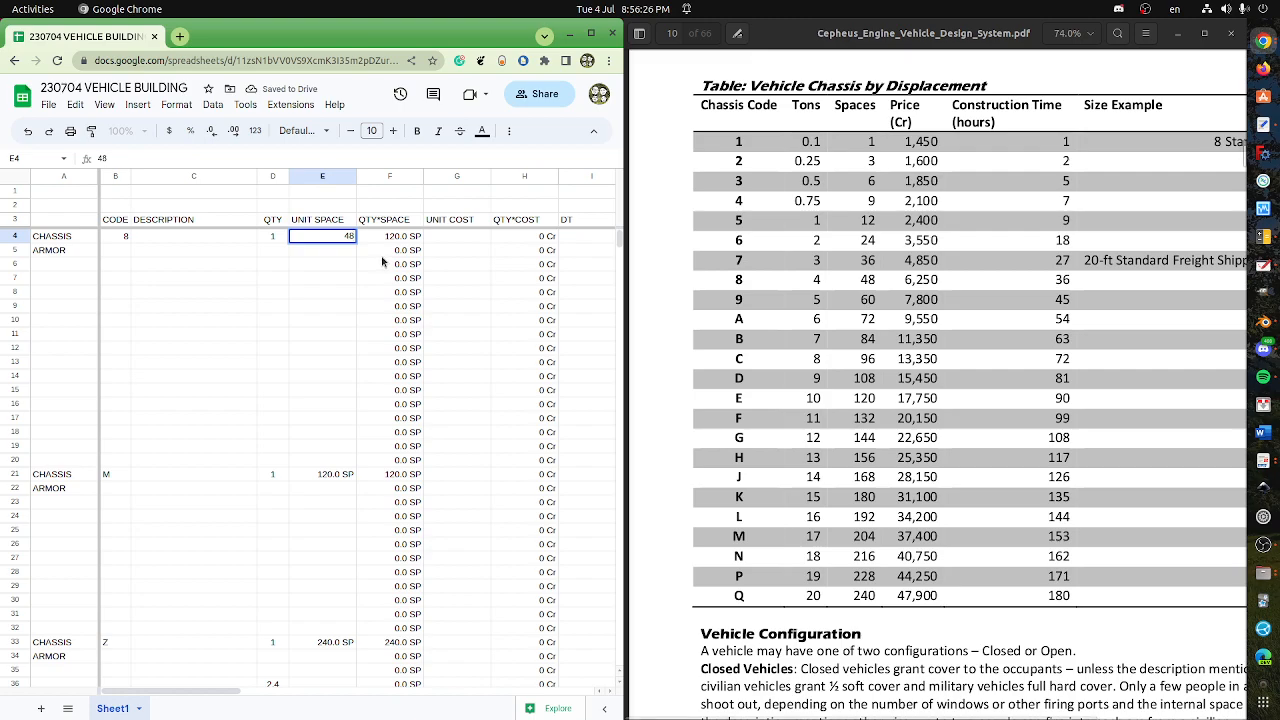
{"action": "key", "text": "Tab"}
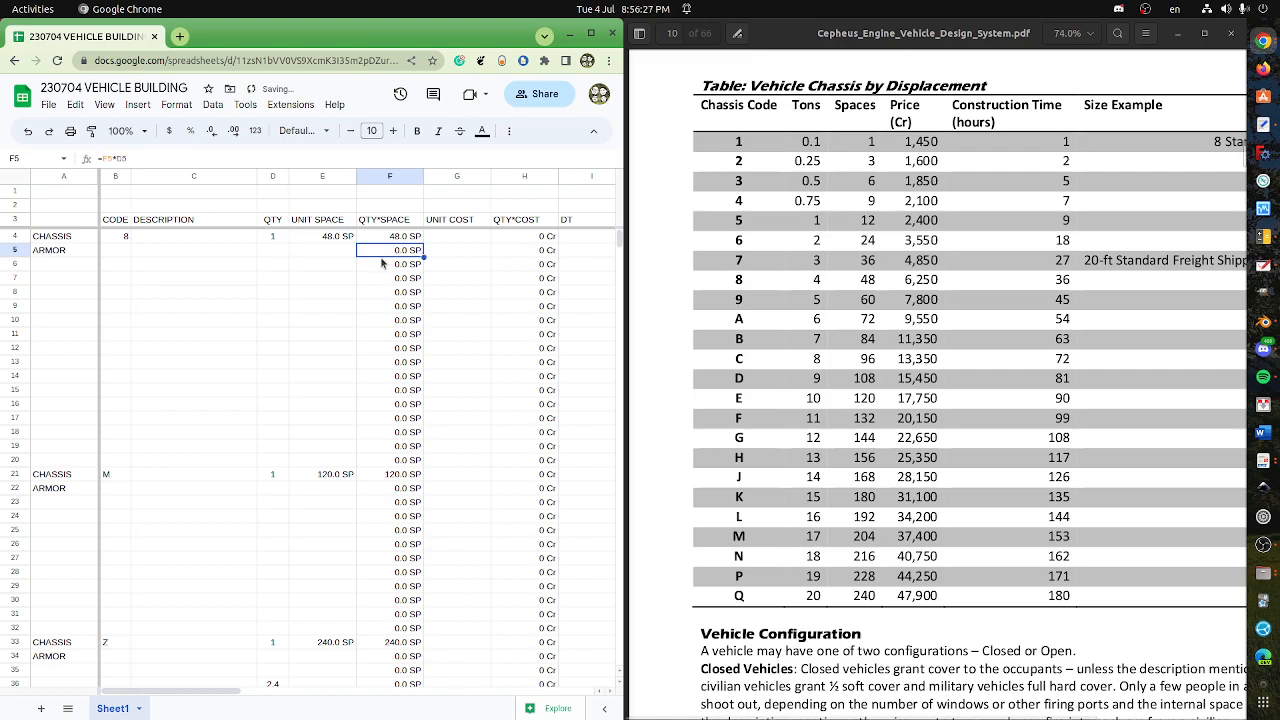
- Set the row 4 chassis unit cost to 6,250, the price listed for chassis code 8
{"action": "left_click", "coordinate": [527, 244]}
{"action": "left_click", "coordinate": [474, 243]}
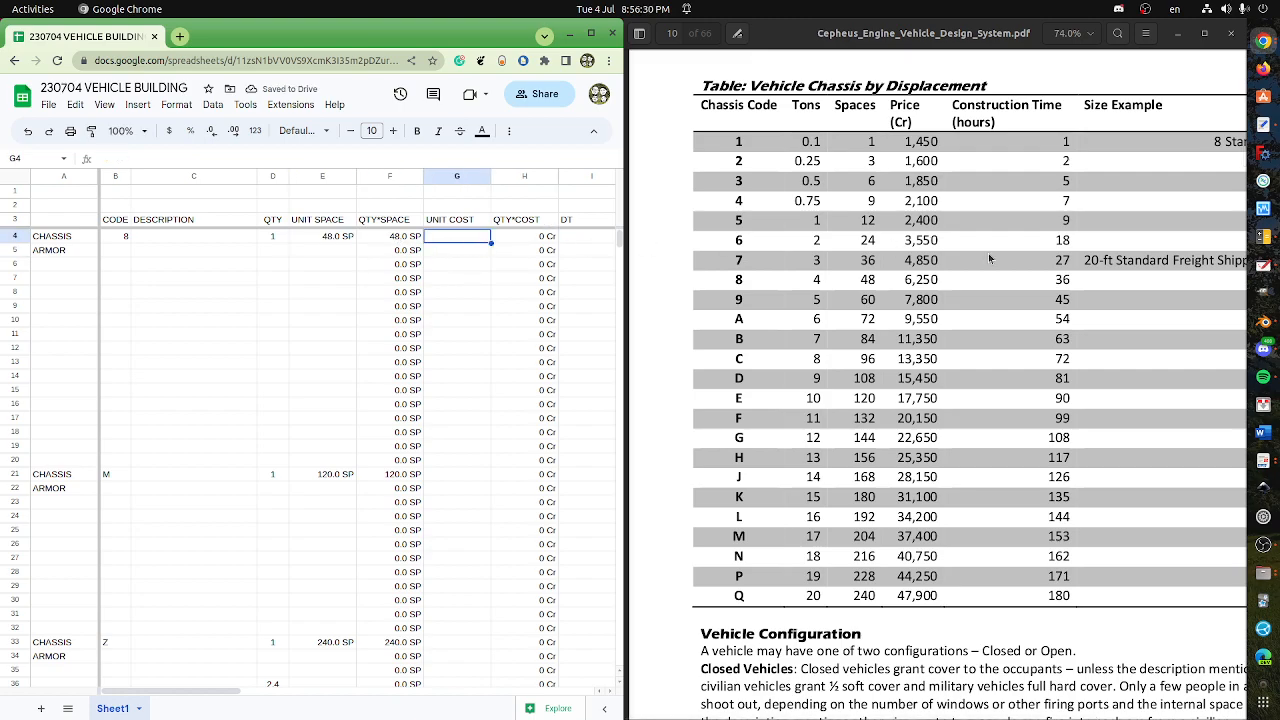
{"action": "left_click_drag", "start_coordinate": [1083, 309], "coordinate": [1005, 303]}
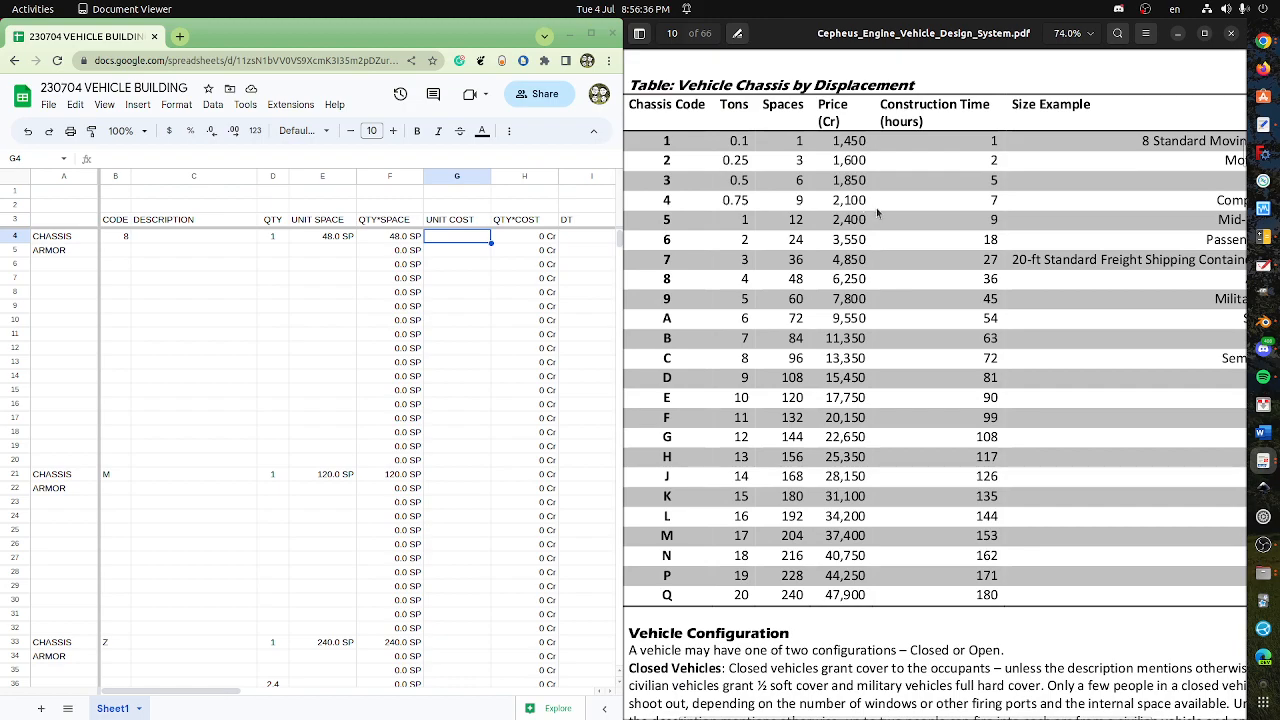
{"action": "left_click_drag", "start_coordinate": [816, 221], "coordinate": [859, 238]}
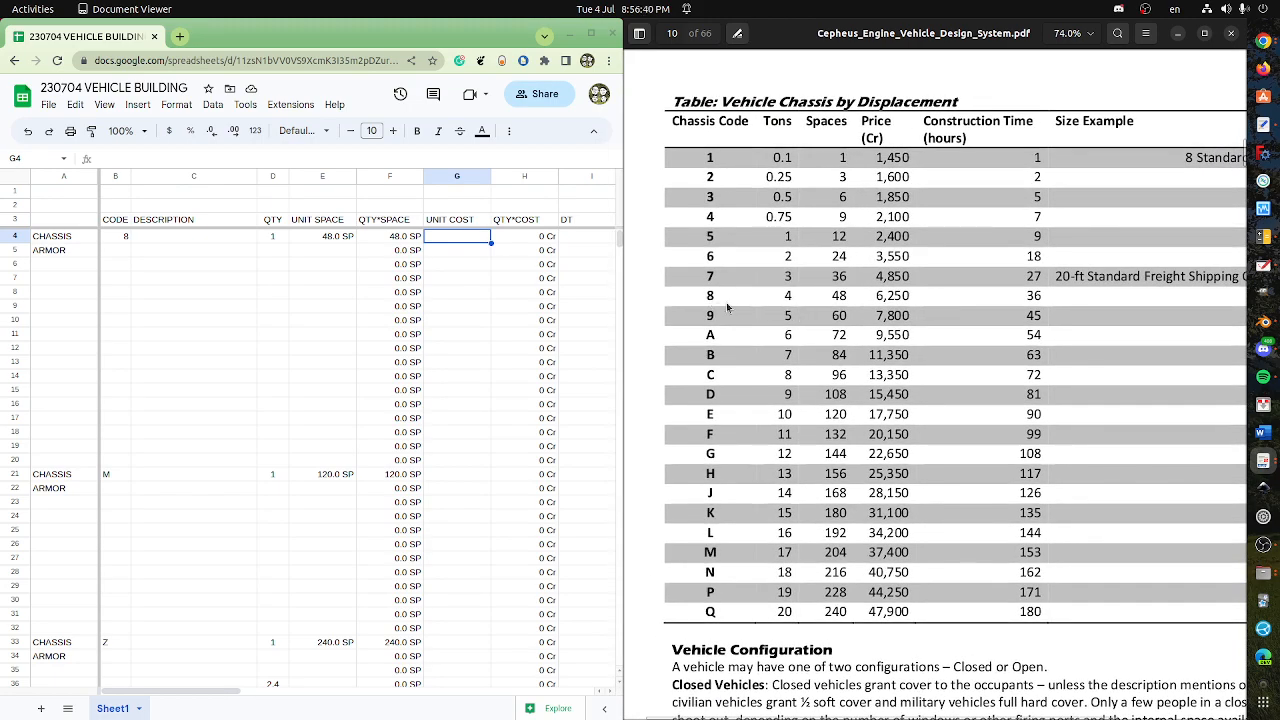
{"action": "left_click", "coordinate": [535, 238]}
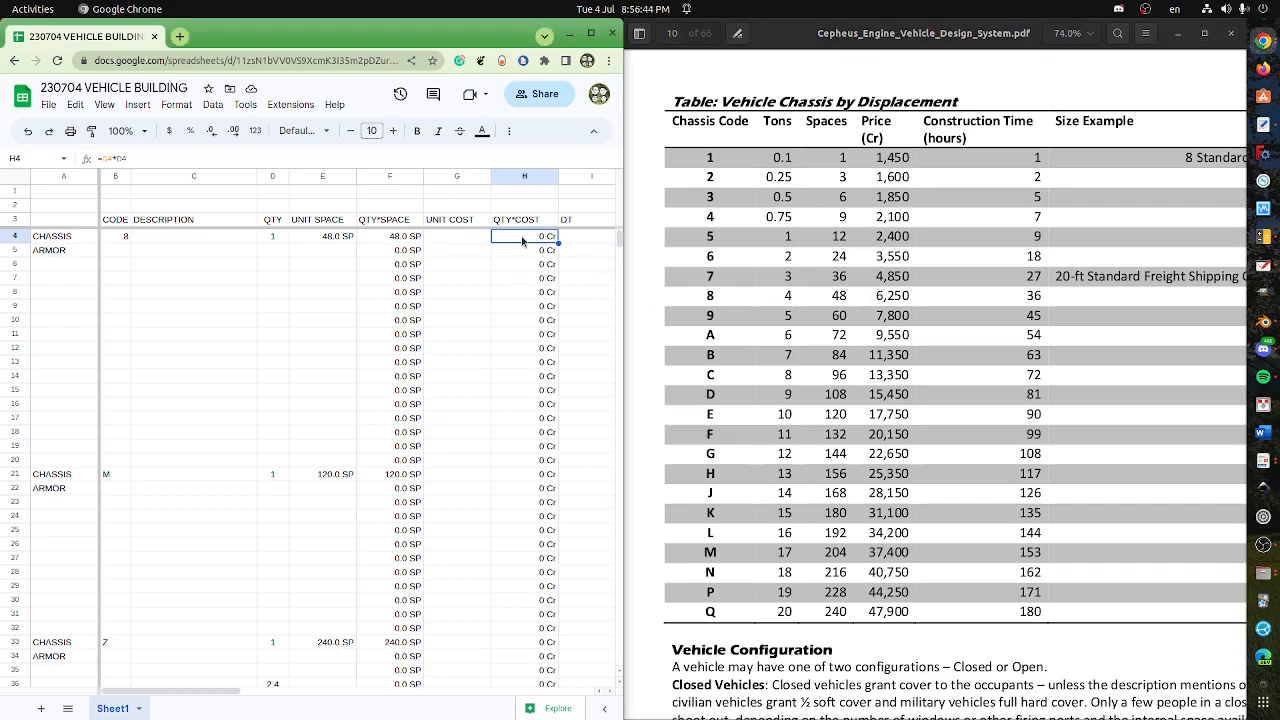
{"action": "key", "text": "Left"}
{"action": "type", "text": "6"}
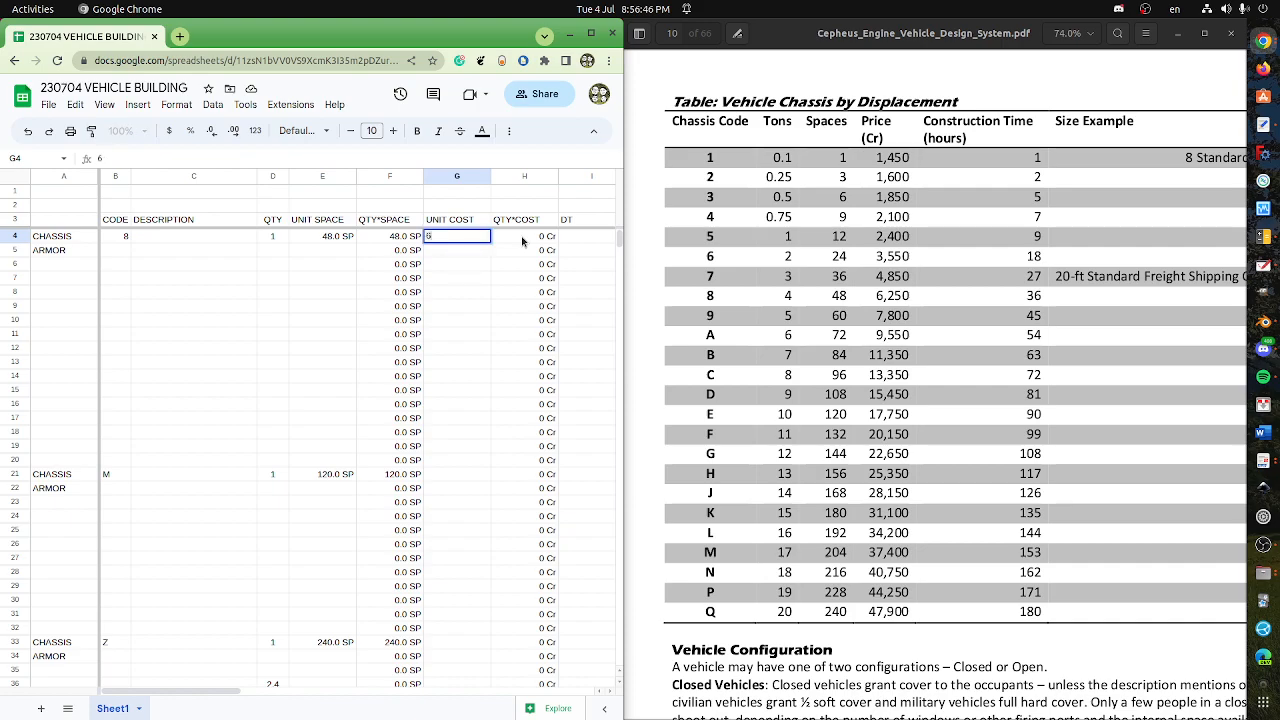
{"action": "type", "text": ",250"}
{"action": "key", "text": "Return"}
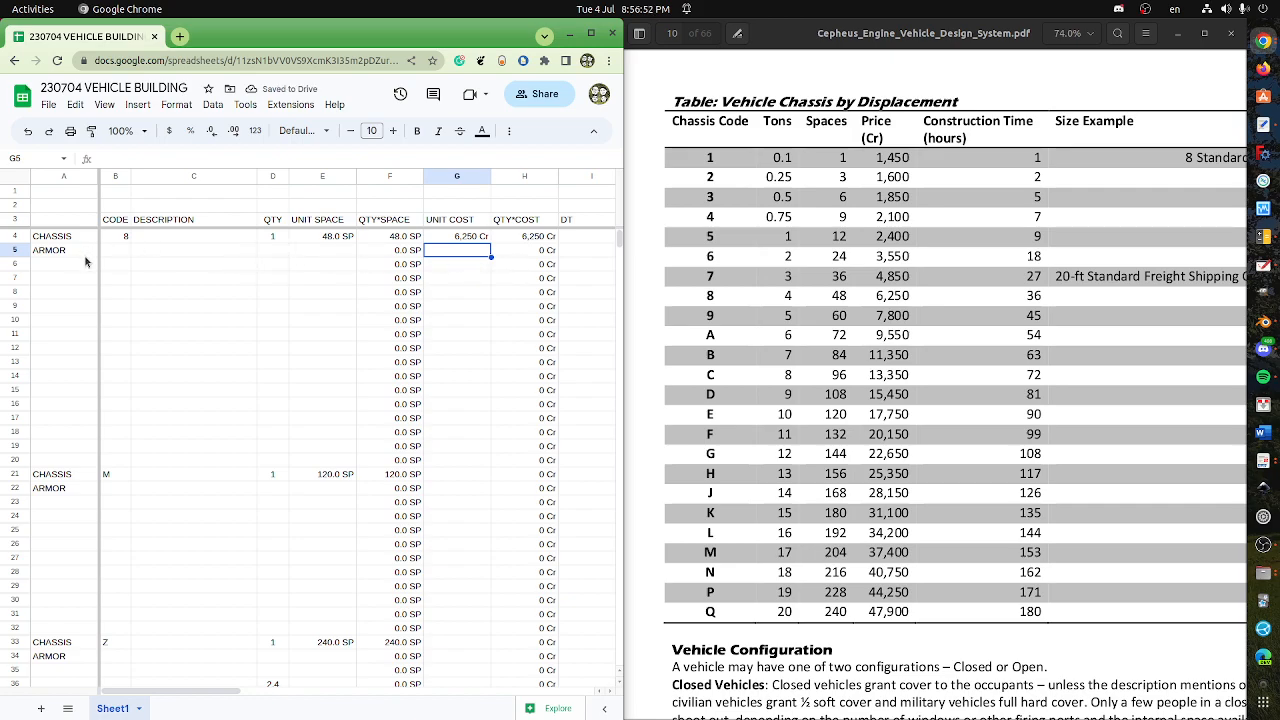
- Move the first ARMOR label down to row 6 and enter the row 4 chassis description "Closed Vehicle"
{"action": "left_click", "coordinate": [46, 256]}
{"action": "left_click_drag", "start_coordinate": [46, 256], "coordinate": [48, 271]}
{"action": "scroll", "coordinate": [906, 432], "scroll_direction": "down", "scroll_amount": 4}
{"action": "scroll", "coordinate": [906, 432], "scroll_direction": "up", "scroll_amount": 5}
{"action": "scroll", "coordinate": [900, 435], "scroll_direction": "down", "scroll_amount": 8}
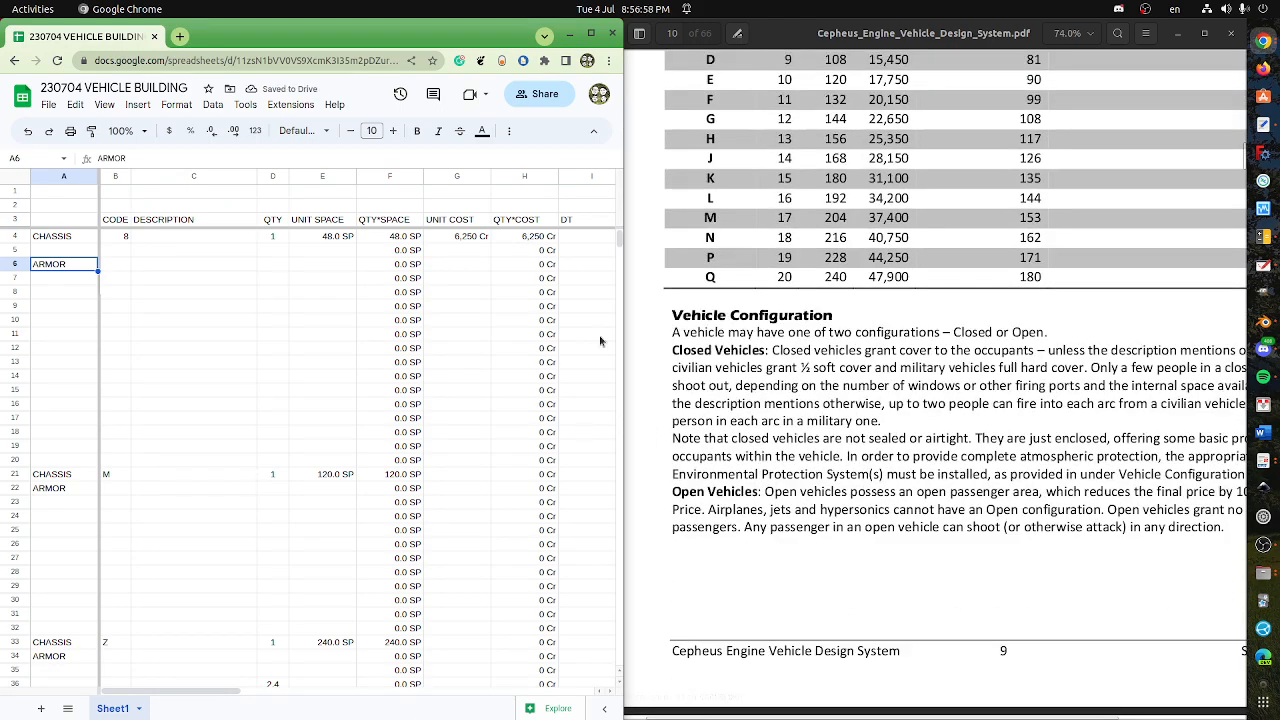
{"action": "left_click", "coordinate": [148, 239]}
{"action": "type", "text": "Closed Vehicle"}
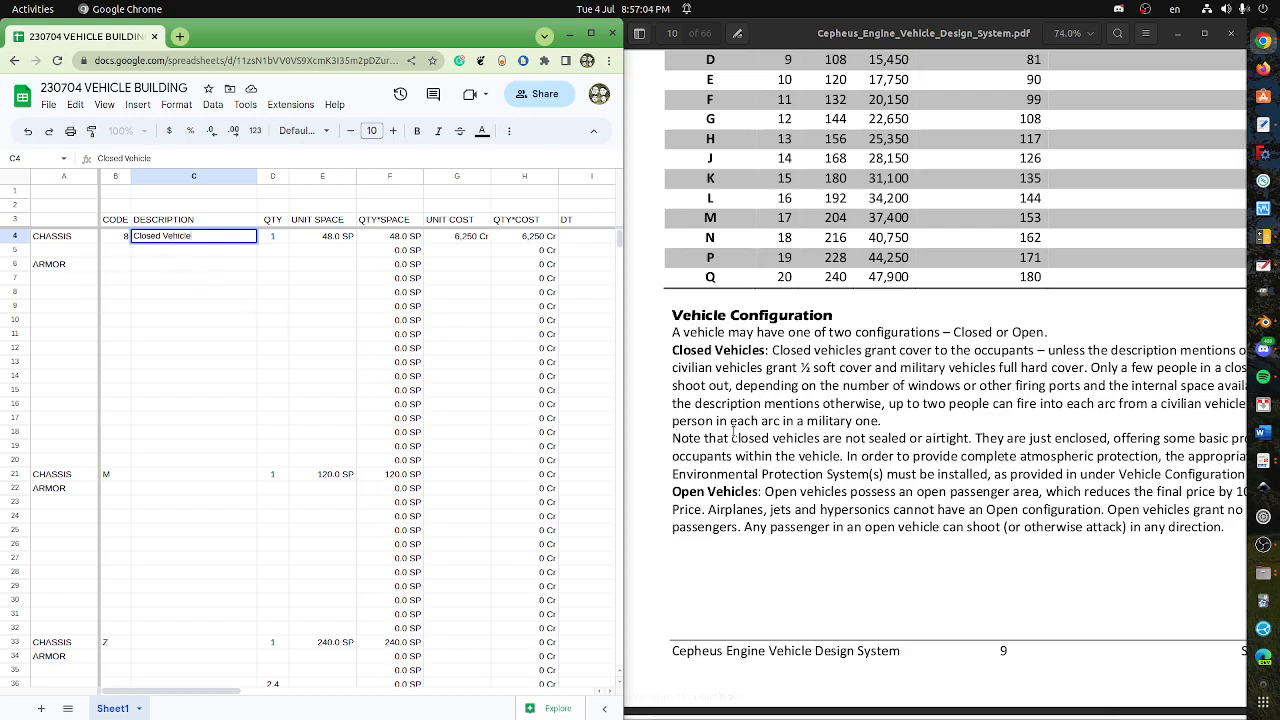
- Read the Vehicle Configuration rules, price modifier table and Vehicle Configuration Options in the Vehicle Design System document
{"action": "left_click_drag", "start_coordinate": [911, 388], "coordinate": [856, 366]}
{"action": "scroll", "coordinate": [856, 366], "scroll_direction": "down", "scroll_amount": 2}
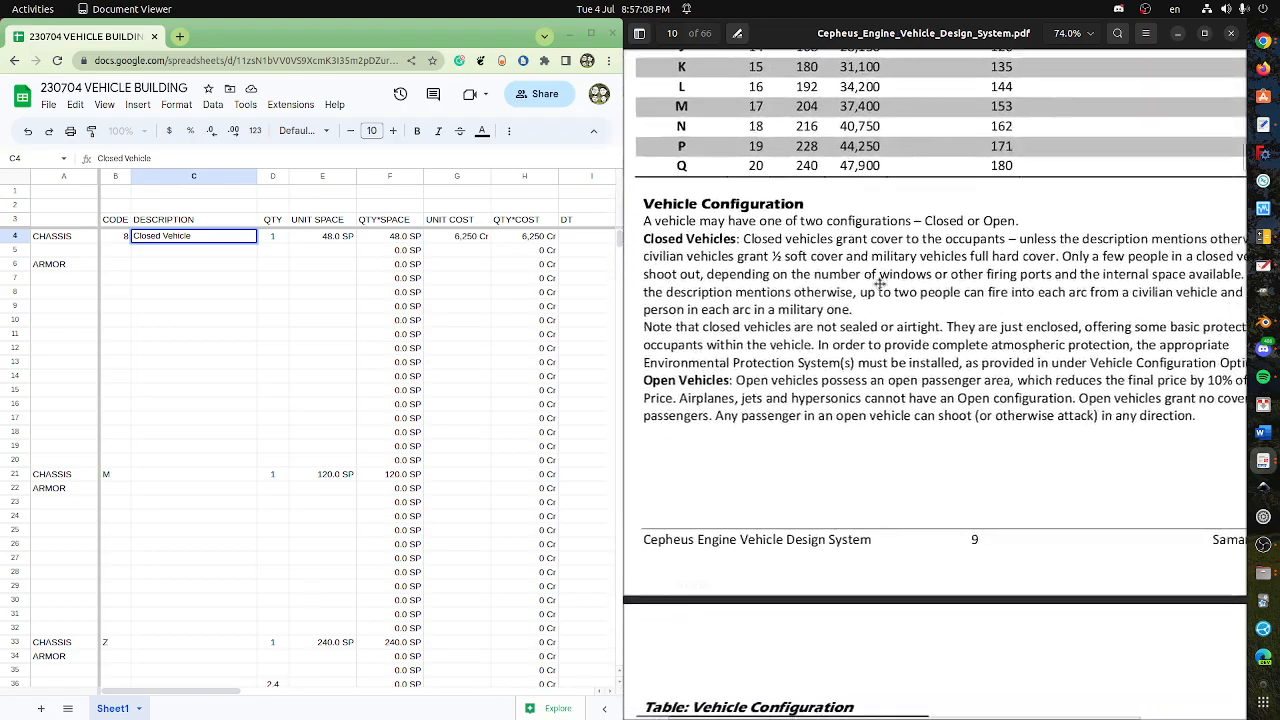
{"action": "scroll", "coordinate": [808, 241], "scroll_direction": "down", "scroll_amount": 4}
{"action": "scroll", "coordinate": [808, 241], "scroll_direction": "down", "scroll_amount": 7}
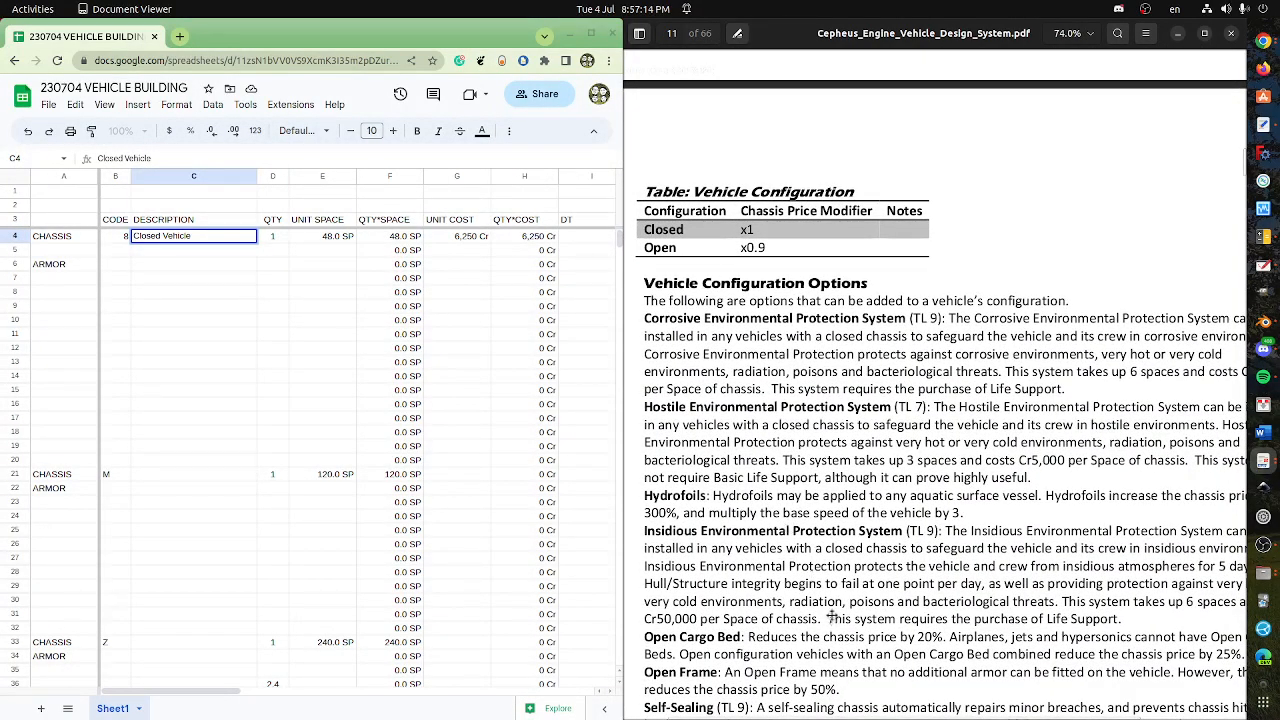
{"action": "scroll", "coordinate": [814, 520], "scroll_direction": "down", "scroll_amount": 4}
{"action": "scroll", "coordinate": [818, 458], "scroll_direction": "down", "scroll_amount": 3}
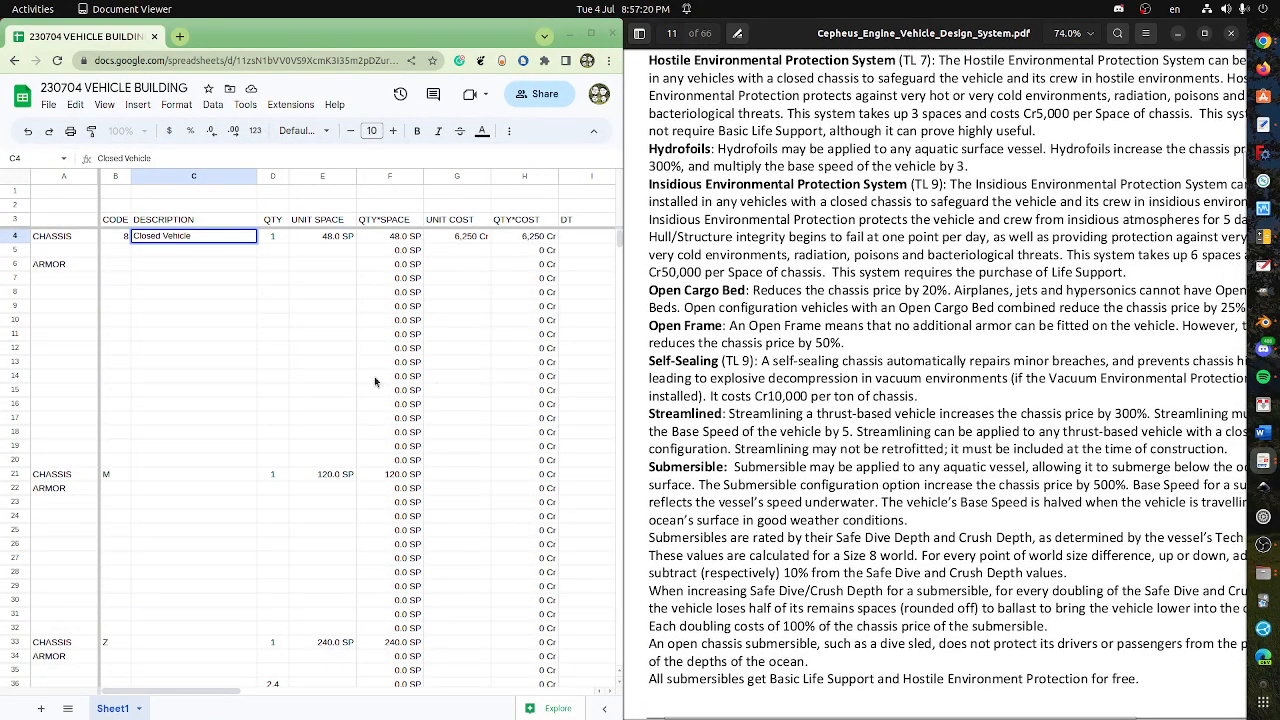
- Enter "Streamlined" as the description in row 5, directly below "Closed Vehicle"
{"action": "left_click_drag", "start_coordinate": [712, 418], "coordinate": [762, 418]}
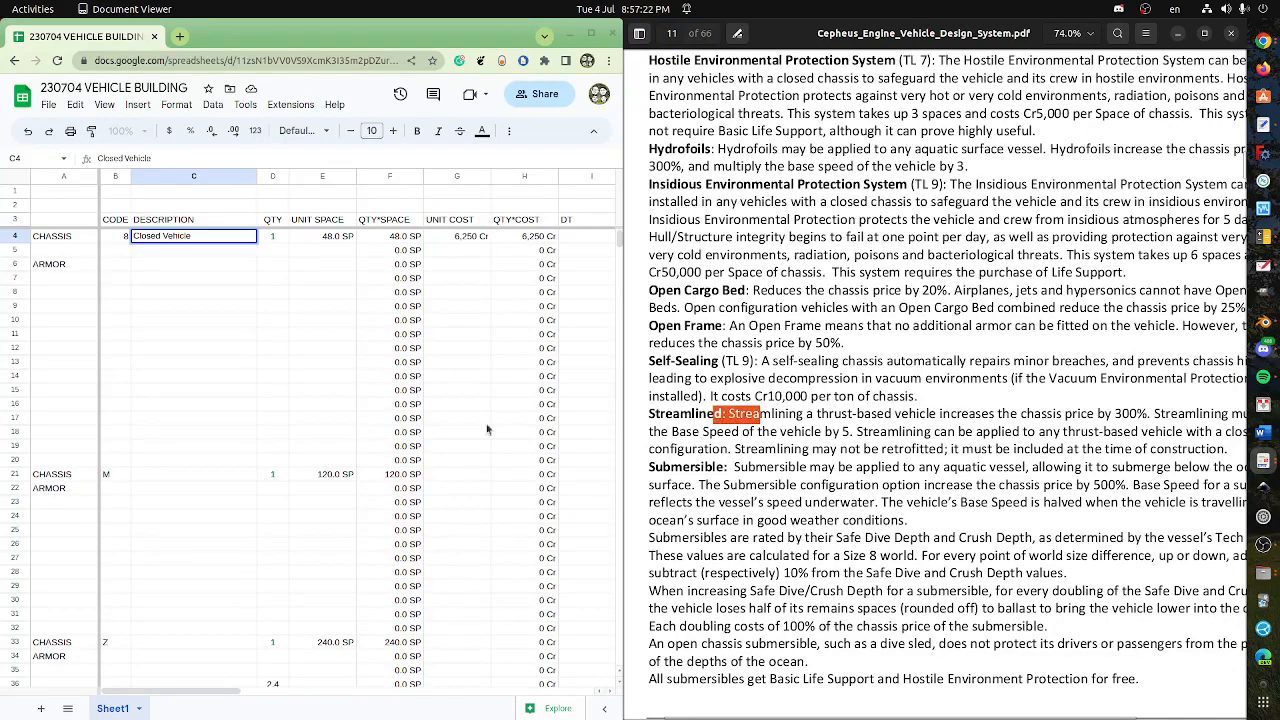
{"action": "left_click", "coordinate": [178, 253]}
{"action": "type", "text": "Strea"}
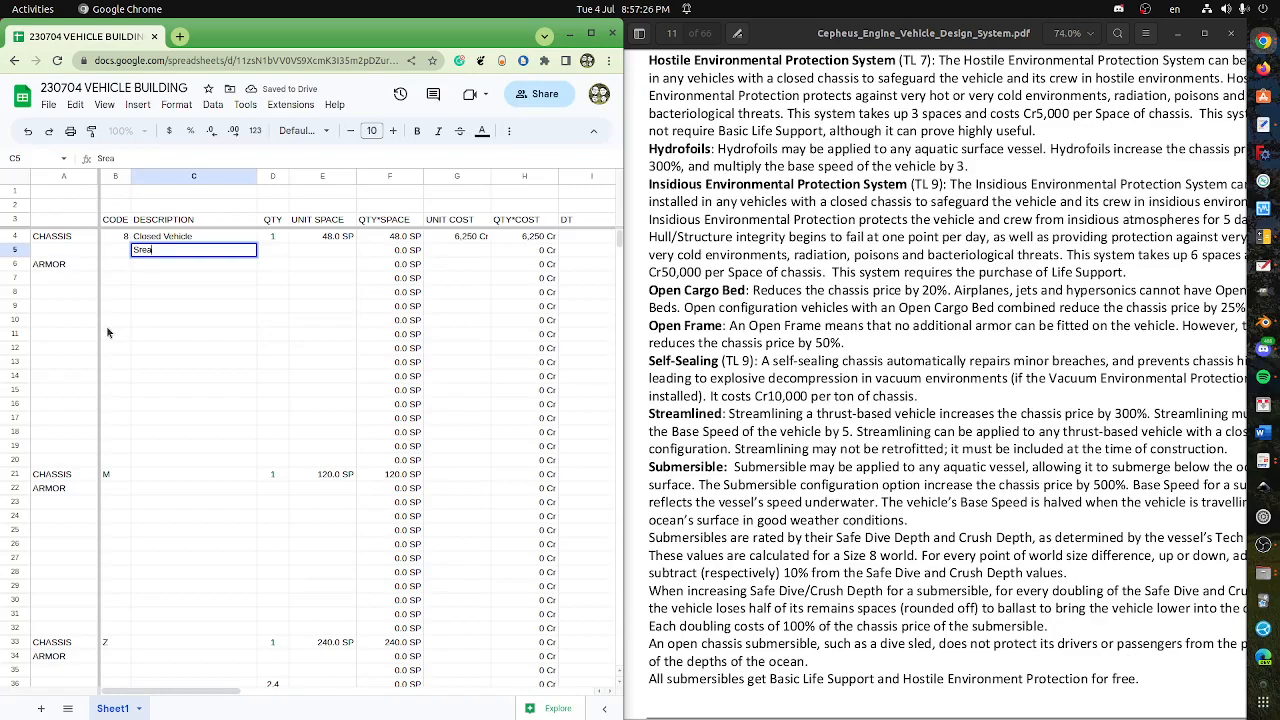
{"action": "key", "text": "BackSpace"}
{"action": "key", "text": "BackSpace"}
{"action": "key", "text": "BackSpace"}
{"action": "key", "text": "BackSpace"}
{"action": "type", "text": "Streamlined"}
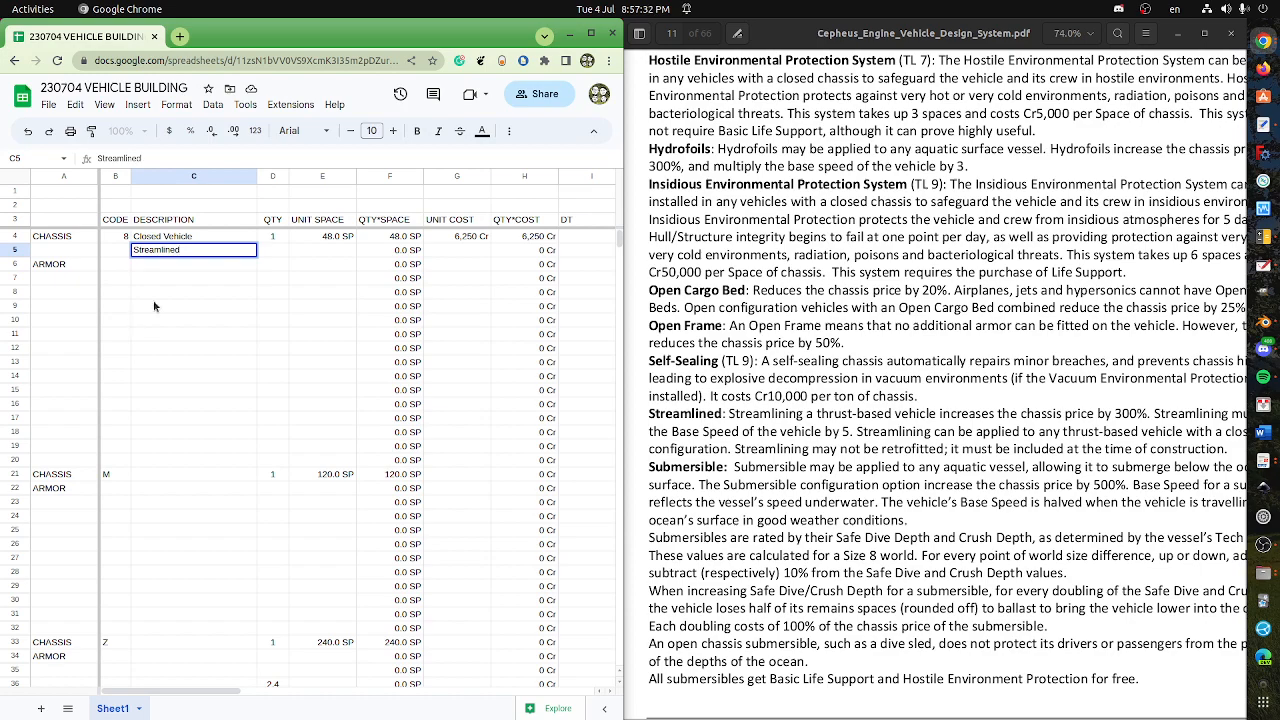
- Insert a row above the first CHASSIS row and enter "4DT G-VAN" as its description
{"action": "left_click", "coordinate": [12, 240]}
{"action": "right_click", "coordinate": [12, 240]}
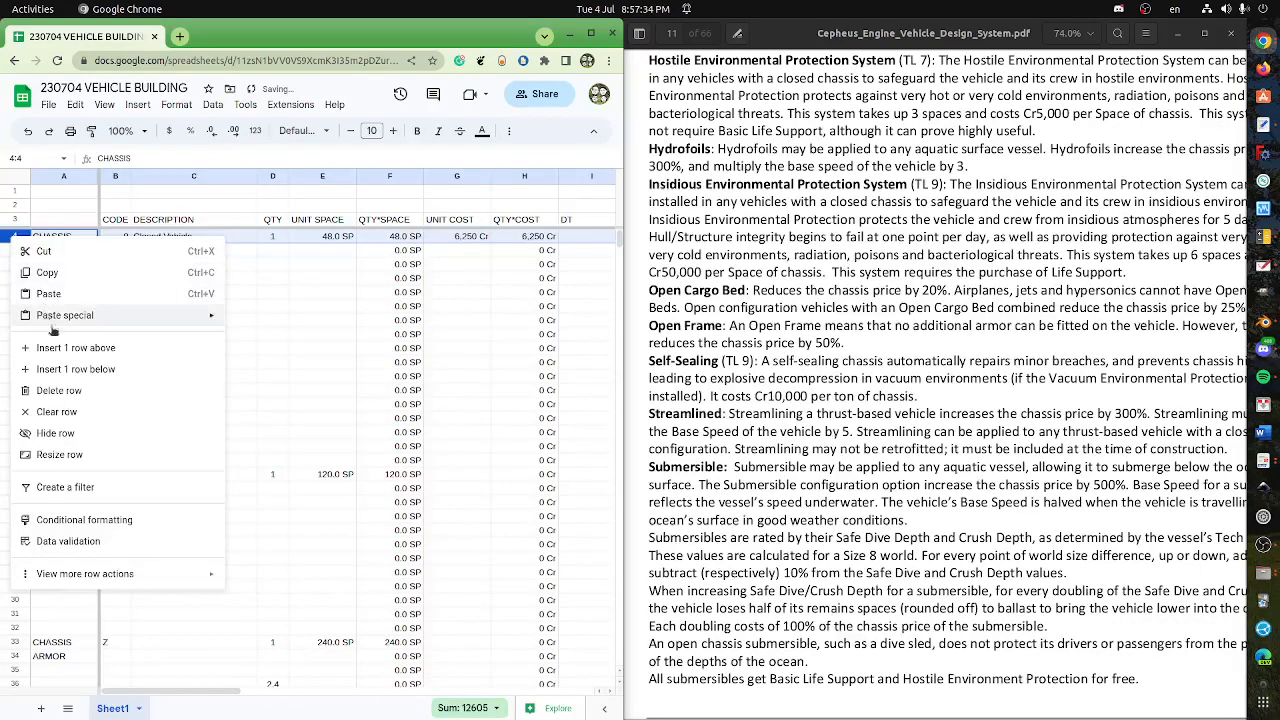
{"action": "left_click", "coordinate": [75, 348]}
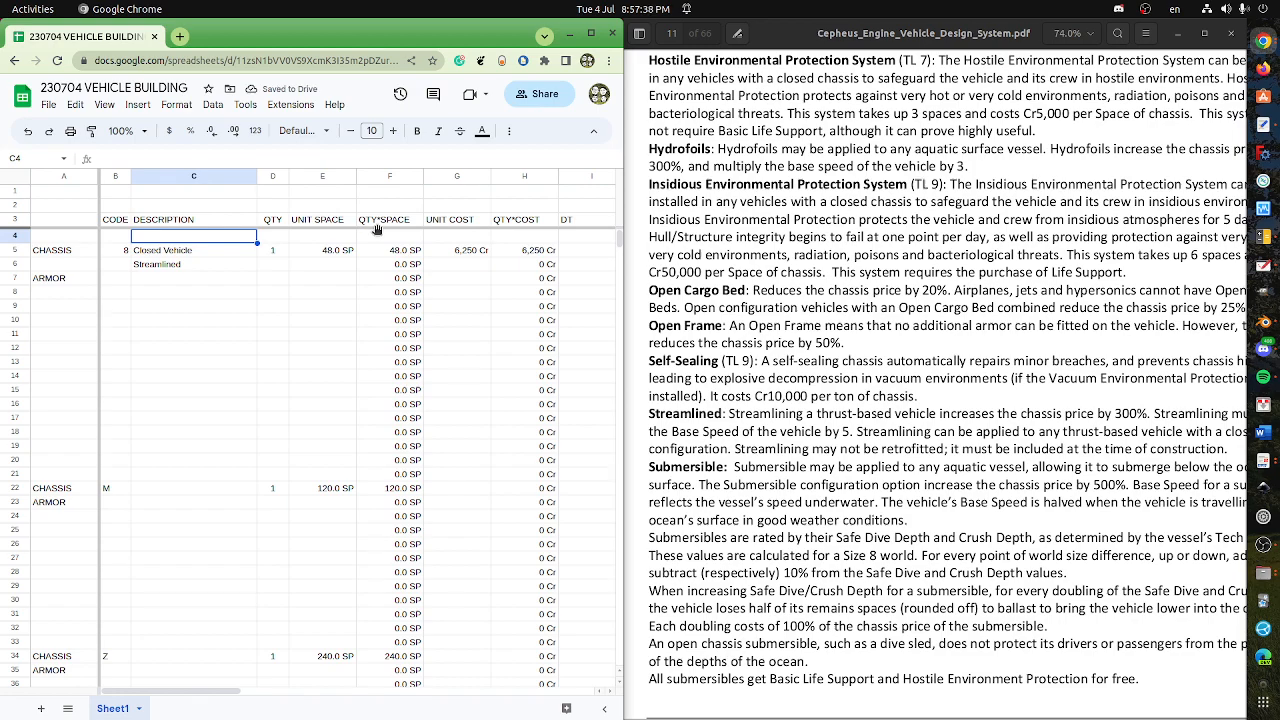
{"action": "type", "text": "4DT"}
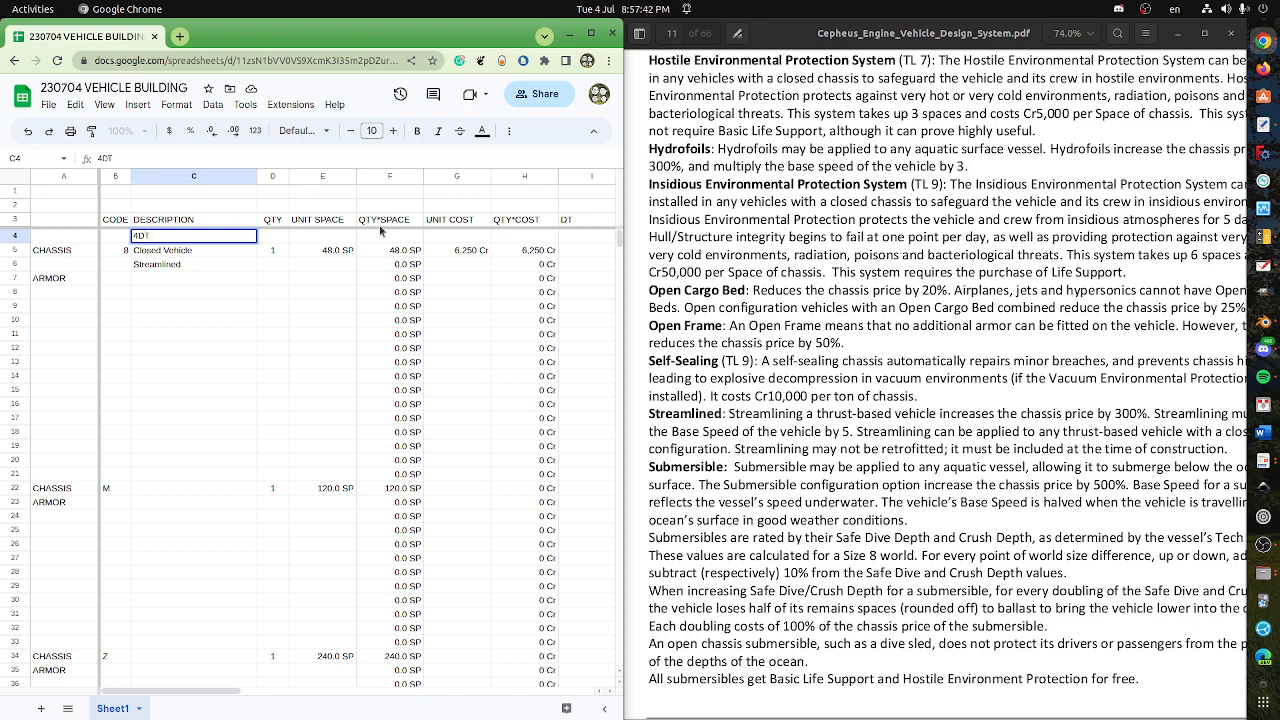
{"action": "type", "text": " G-VAN"}
{"action": "key", "text": "Return"}
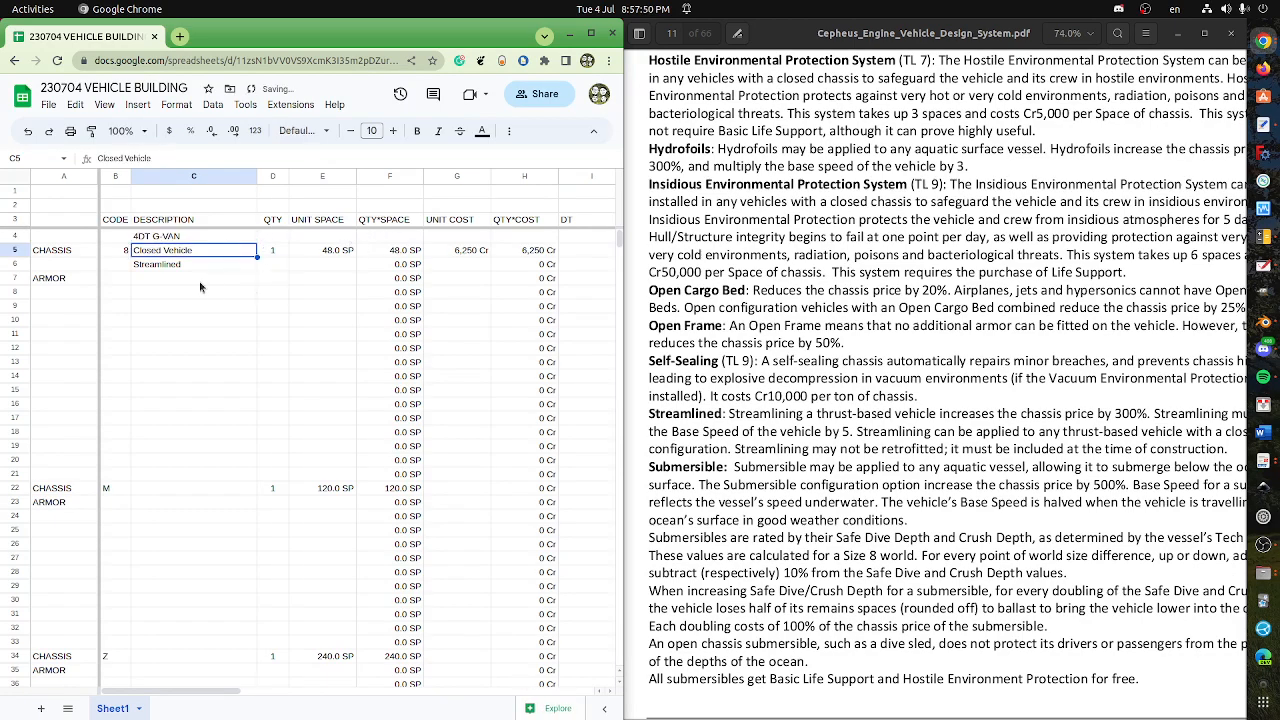
- Set the quantity of the Streamlined row to 1
{"action": "left_click", "coordinate": [192, 266]}
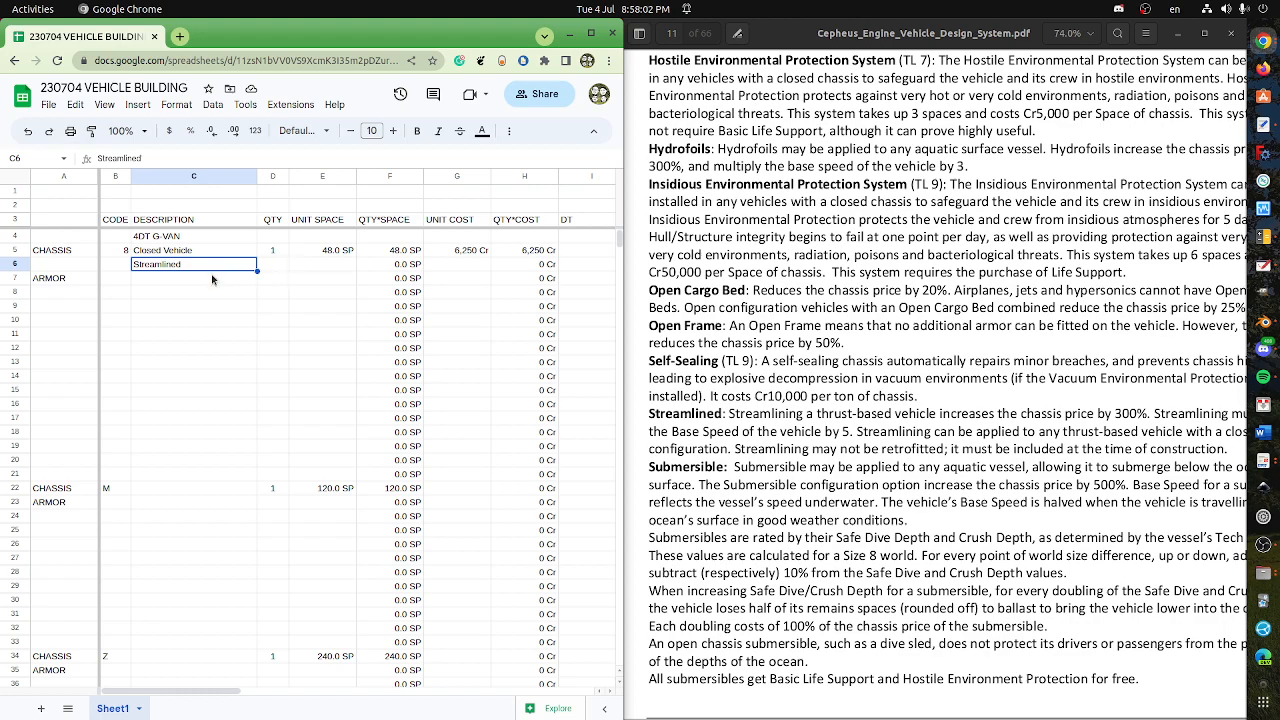
{"action": "key", "text": "Tab"}
{"action": "type", "text": "1"}
{"action": "left_click", "coordinate": [313, 281]}
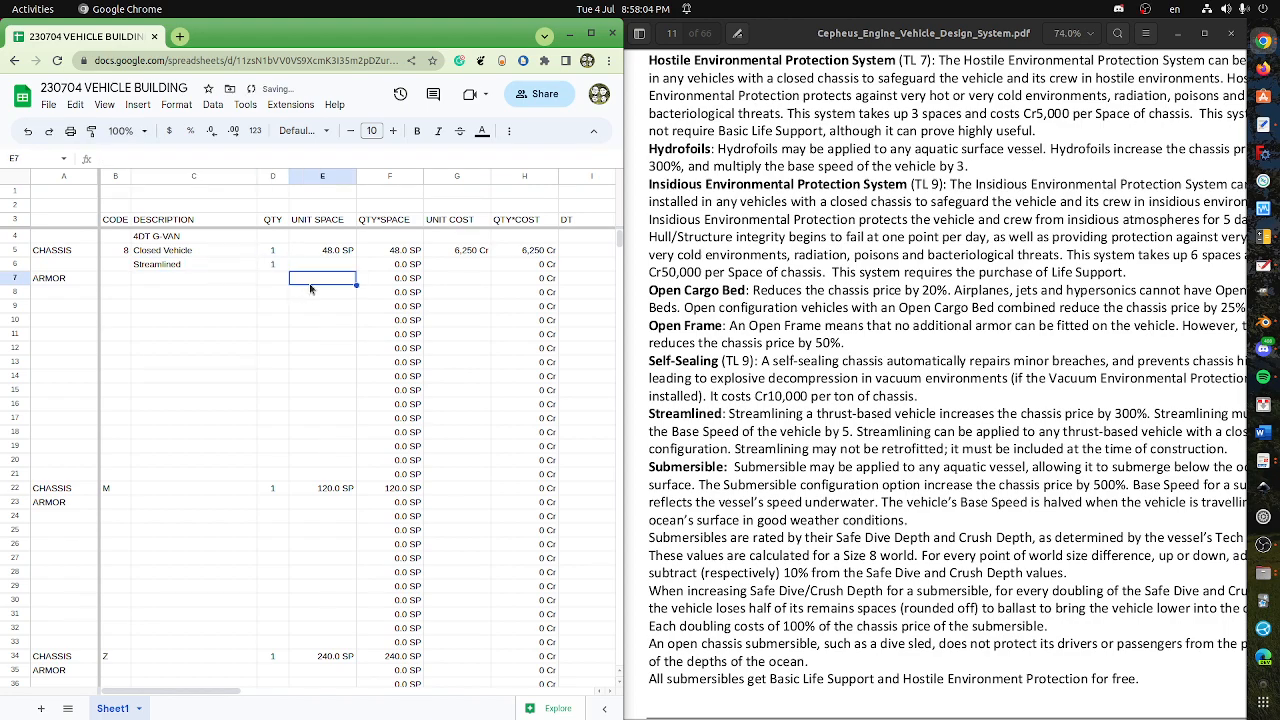
- Consult the Streamlined rule in the Vehicle Design System document and set the Streamlined row's unit space to 3
{"action": "left_click", "coordinate": [313, 268]}
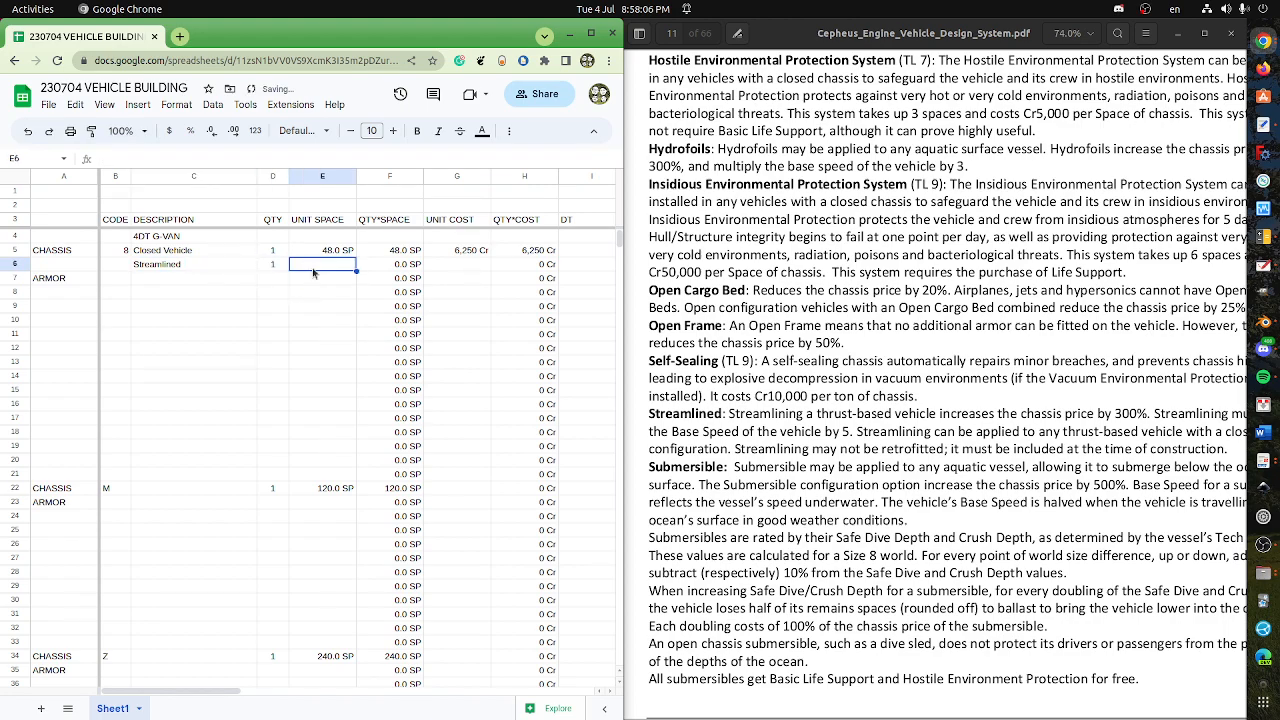
{"action": "left_click", "coordinate": [842, 482]}
{"action": "scroll", "coordinate": [822, 427], "scroll_direction": "down", "scroll_amount": 2}
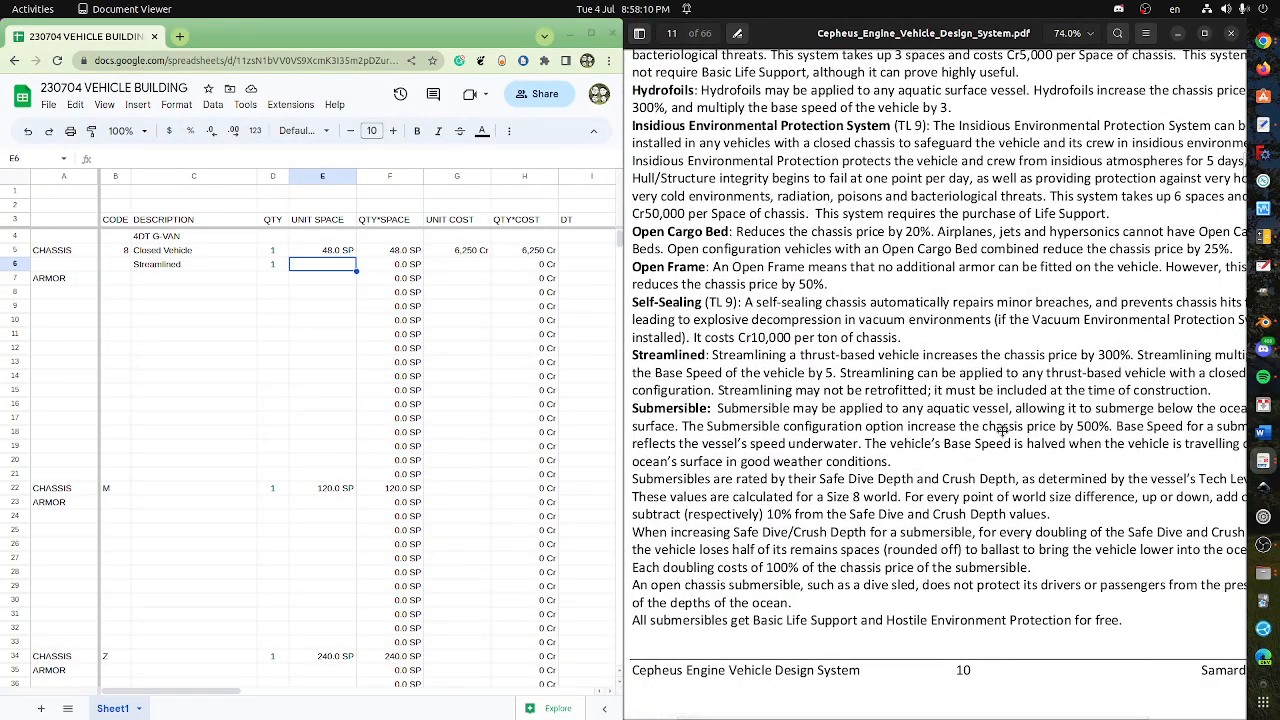
{"action": "scroll", "coordinate": [1000, 431], "scroll_direction": "right", "scroll_amount": 1}
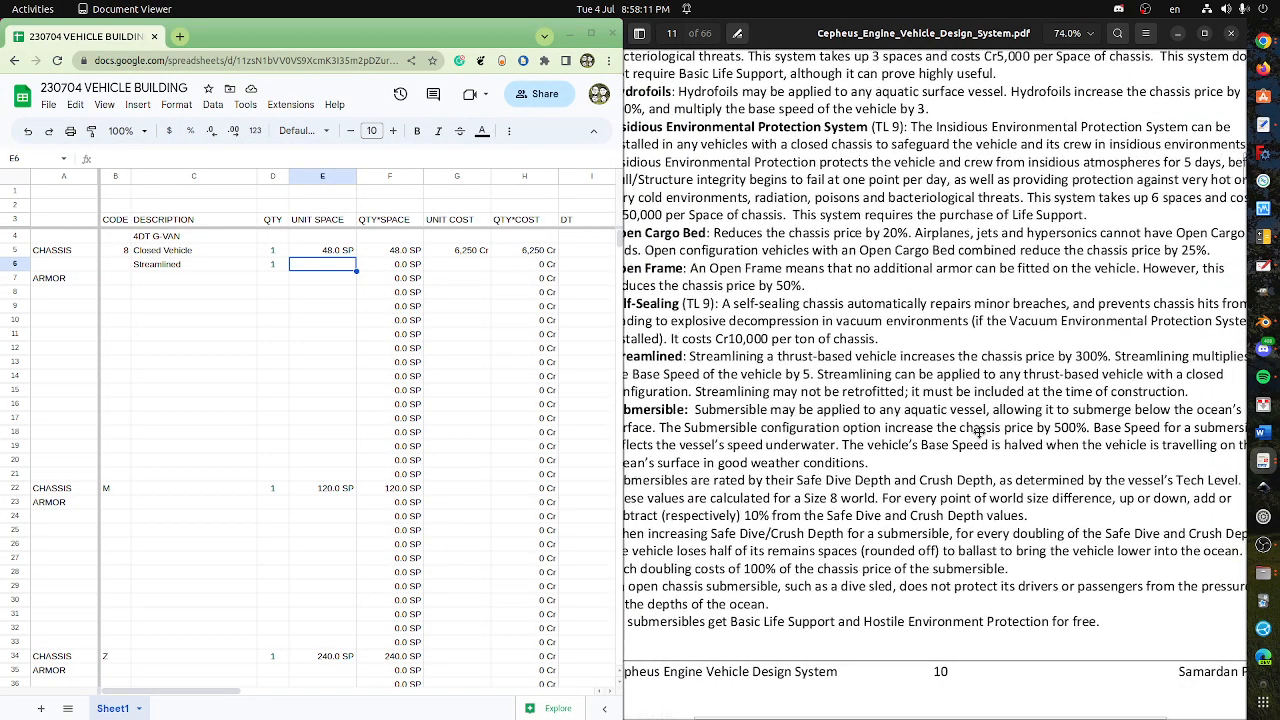
{"action": "left_click", "coordinate": [328, 269]}
{"action": "type", "text": "3"}
{"action": "left_click", "coordinate": [328, 298]}
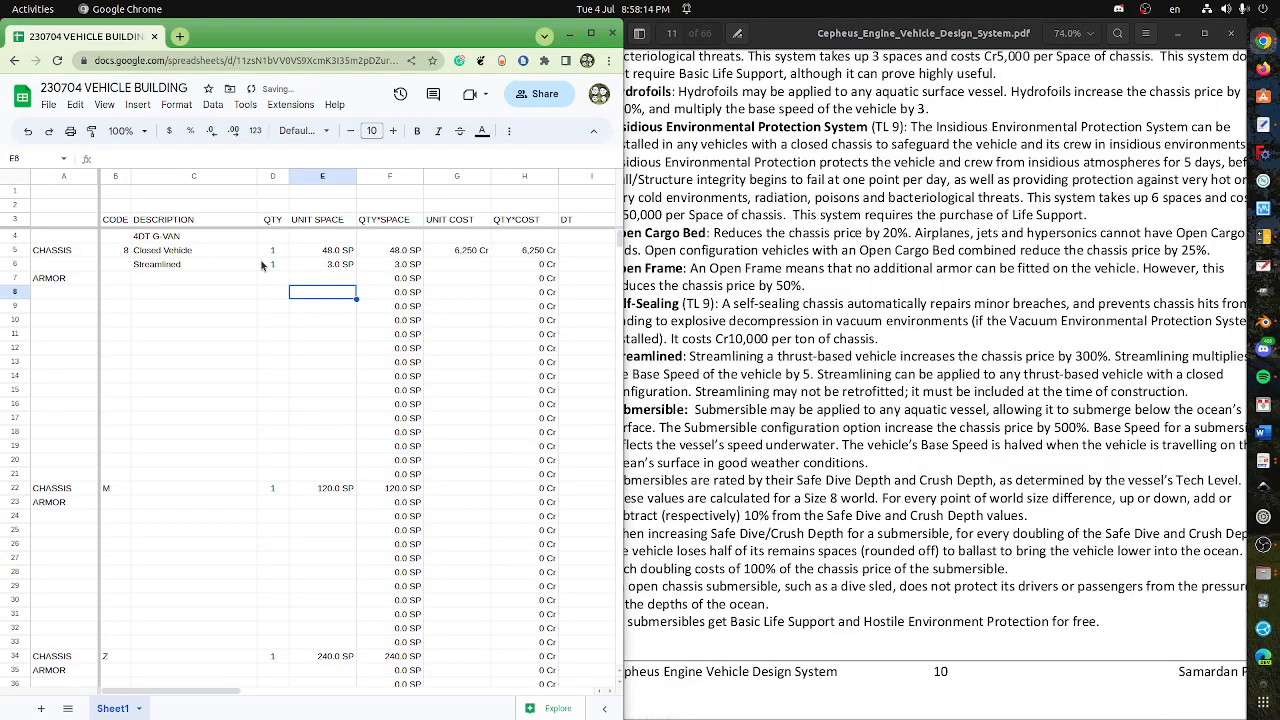
- Calculate the Streamlined unit cost in G6 from the chassis unit cost with the formula =G5*4
{"action": "left_click", "coordinate": [465, 268]}
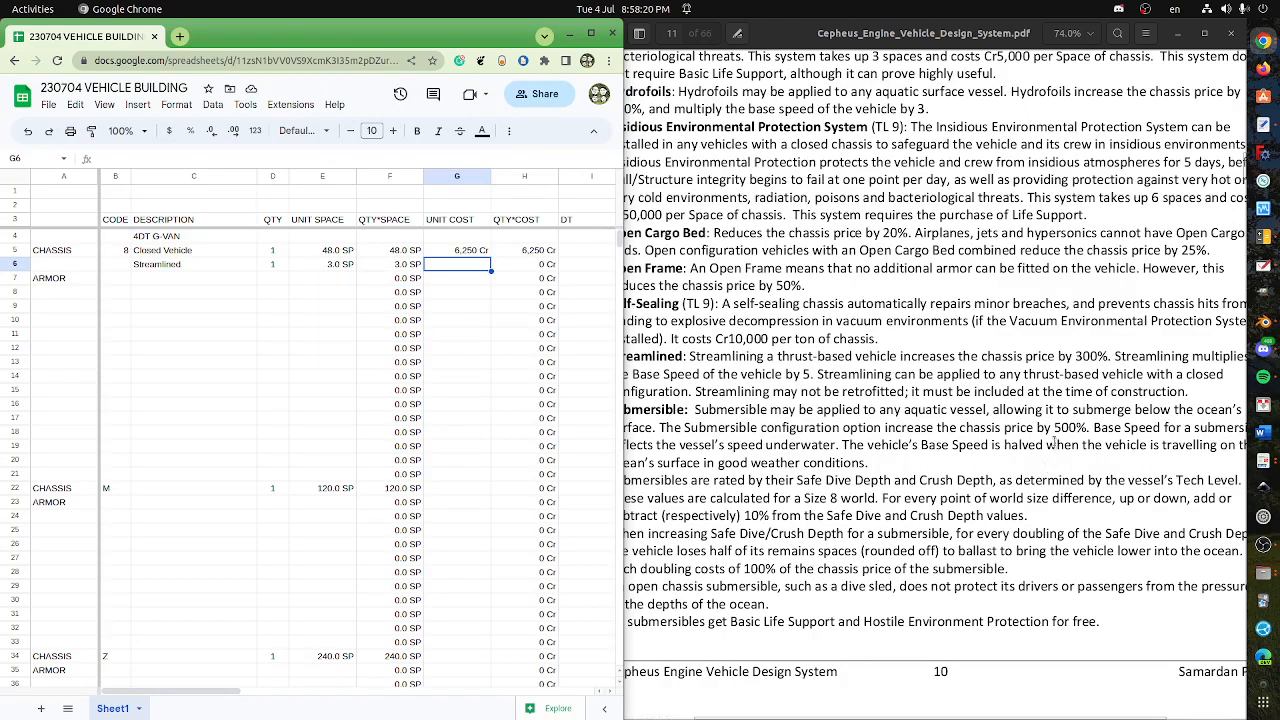
{"action": "left_click_drag", "start_coordinate": [1025, 435], "coordinate": [1050, 432]}
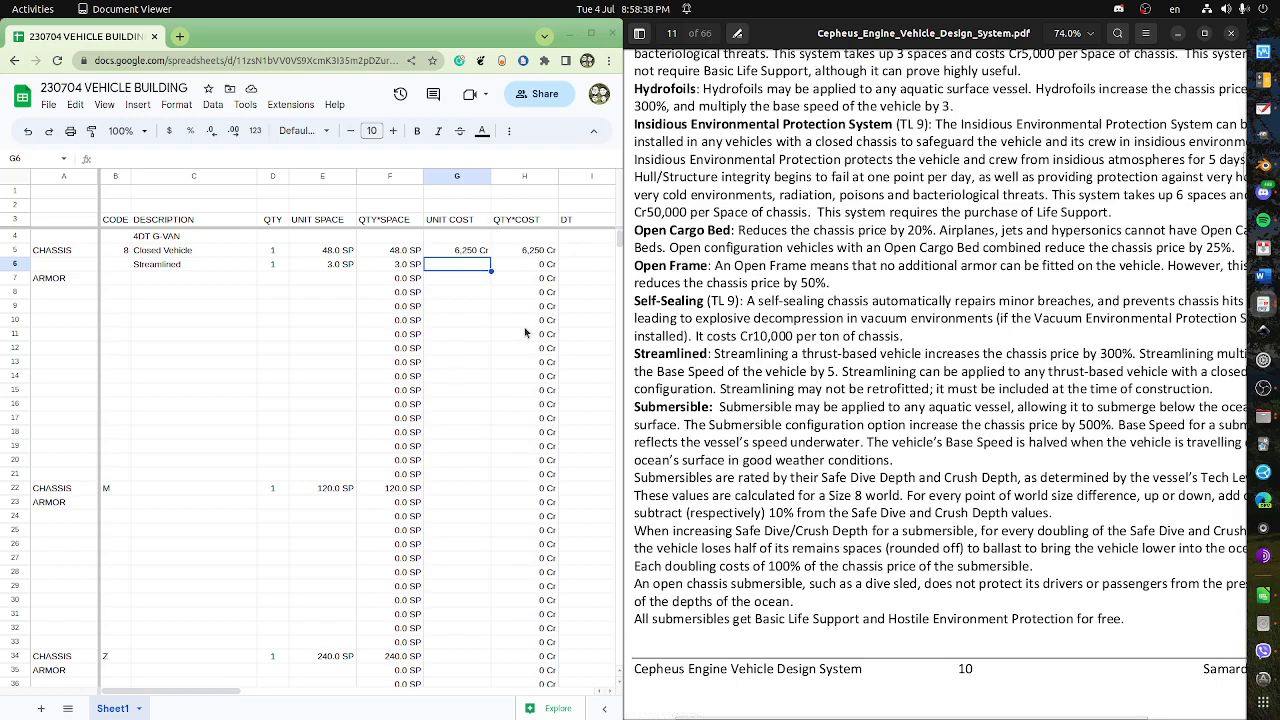
{"action": "key", "text": "ctrl+plus"}
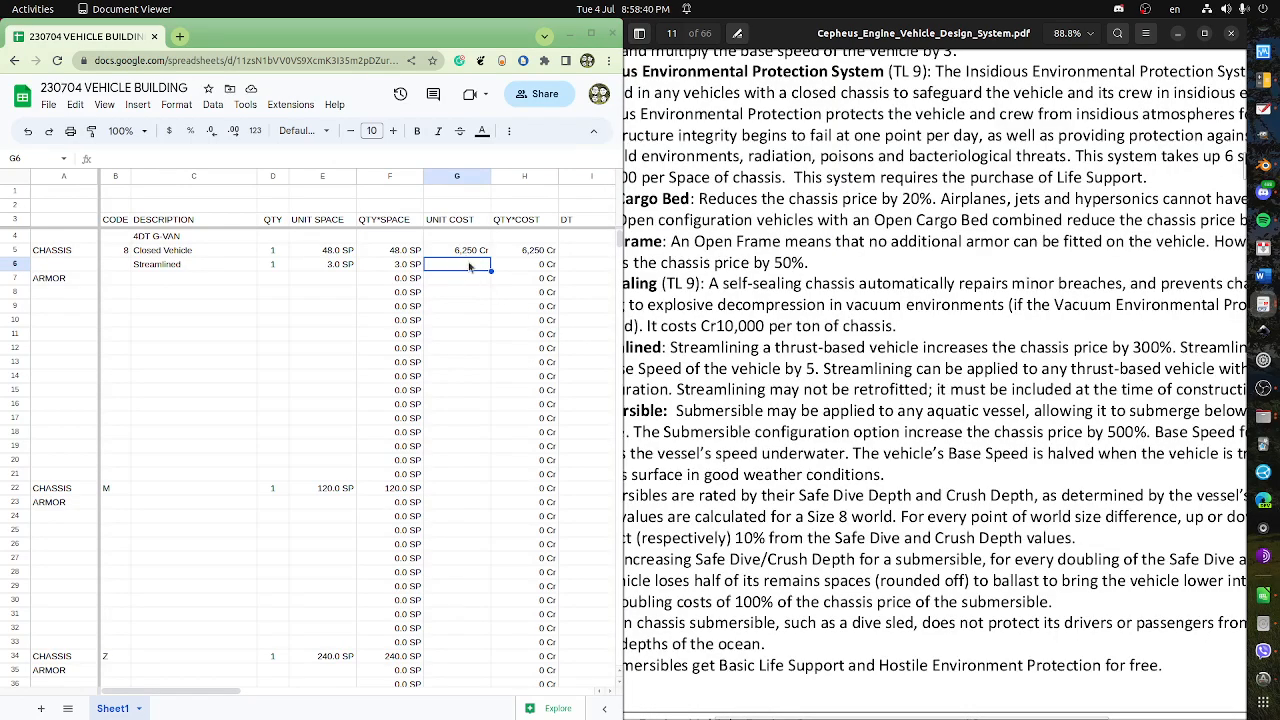
{"action": "left_click", "coordinate": [469, 266]}
{"action": "type", "text": "="}
{"action": "left_click", "coordinate": [464, 252]}
{"action": "type", "text": "*4"}
{"action": "key", "text": "Return"}
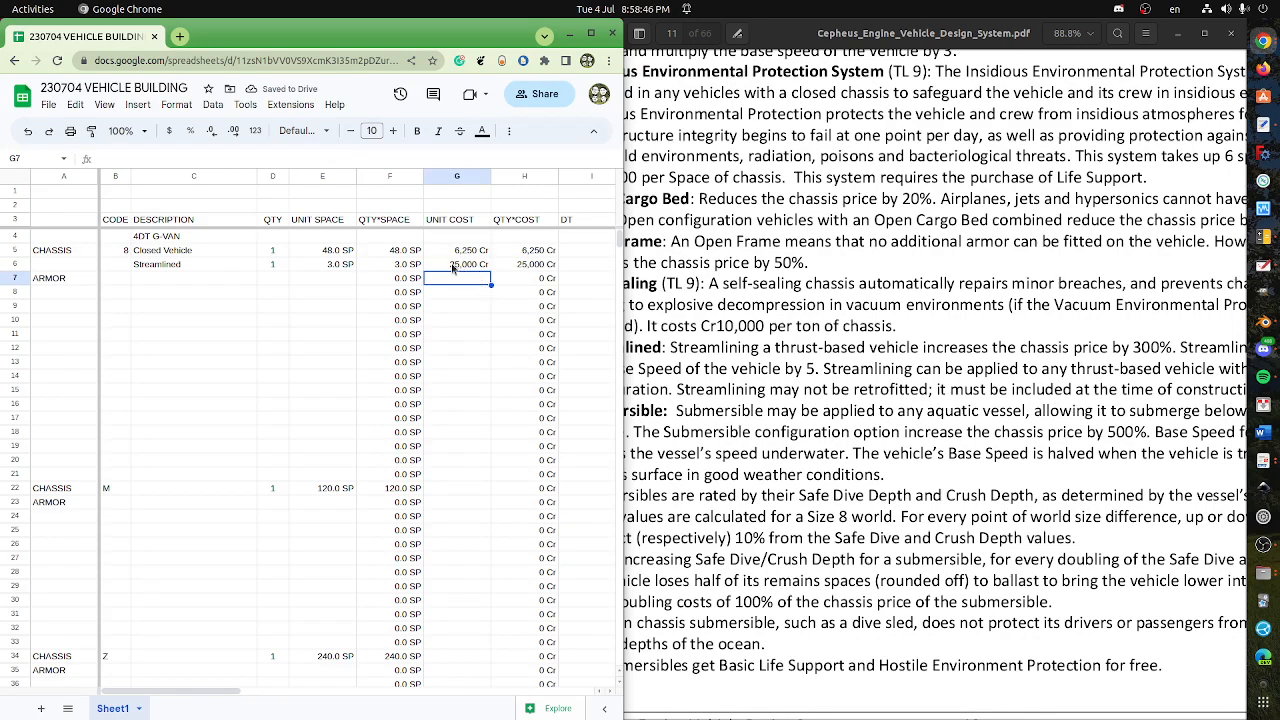
- Change the multiplier in the Streamlined unit cost formula to 3 and check the chassis and Streamlined costs
{"action": "left_click", "coordinate": [452, 266]}
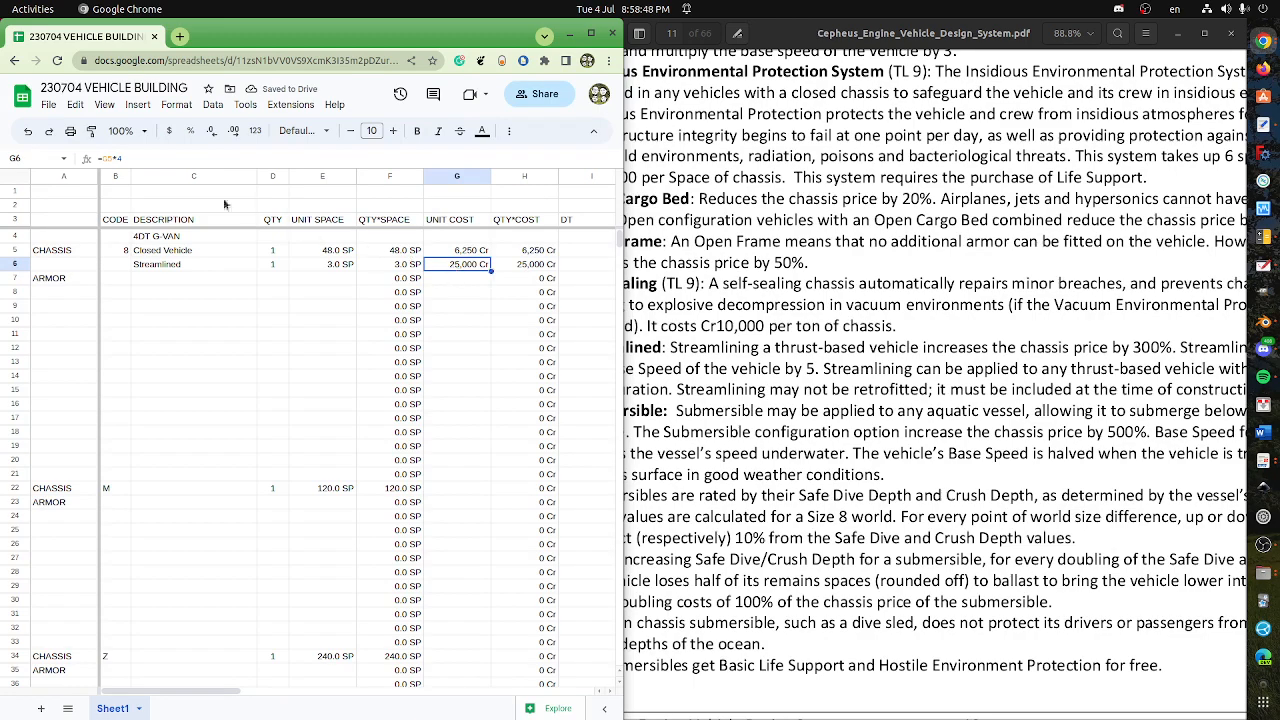
{"action": "left_click", "coordinate": [116, 158]}
{"action": "type", "text": "3"}
{"action": "key", "text": "Return"}
{"action": "left_click_drag", "start_coordinate": [465, 255], "coordinate": [530, 268]}
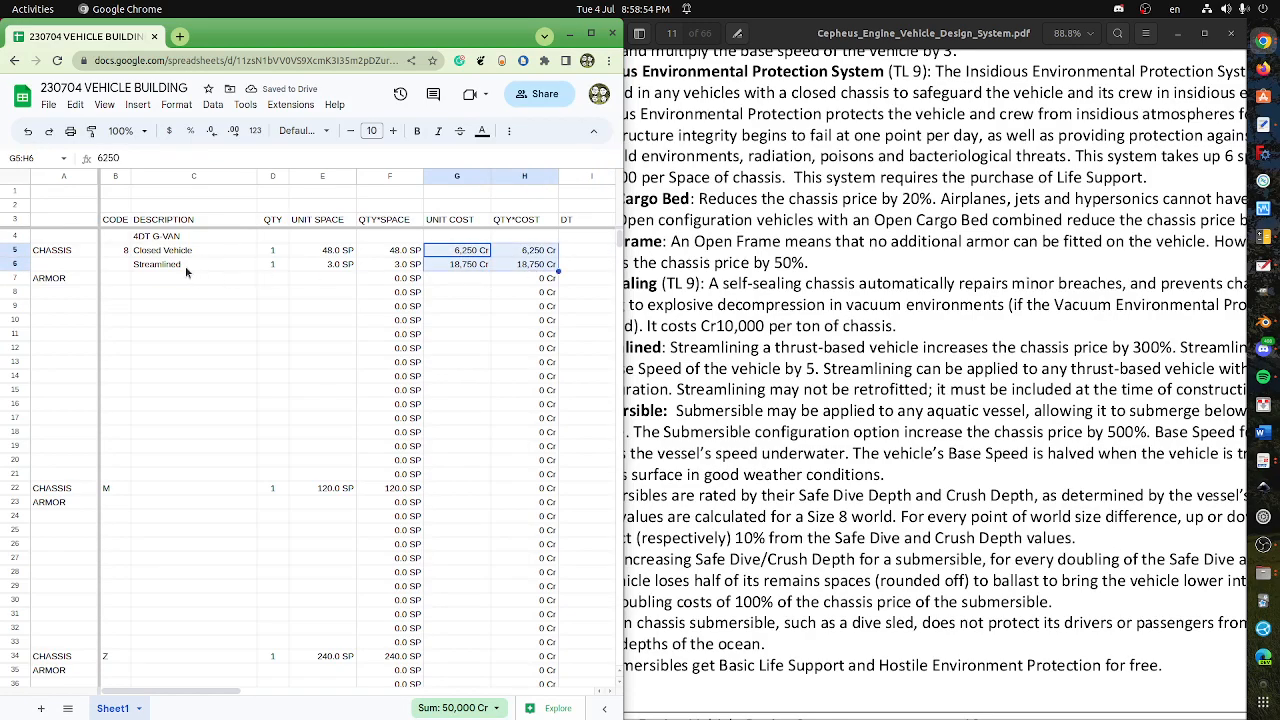
{"action": "left_click", "coordinate": [157, 281]}
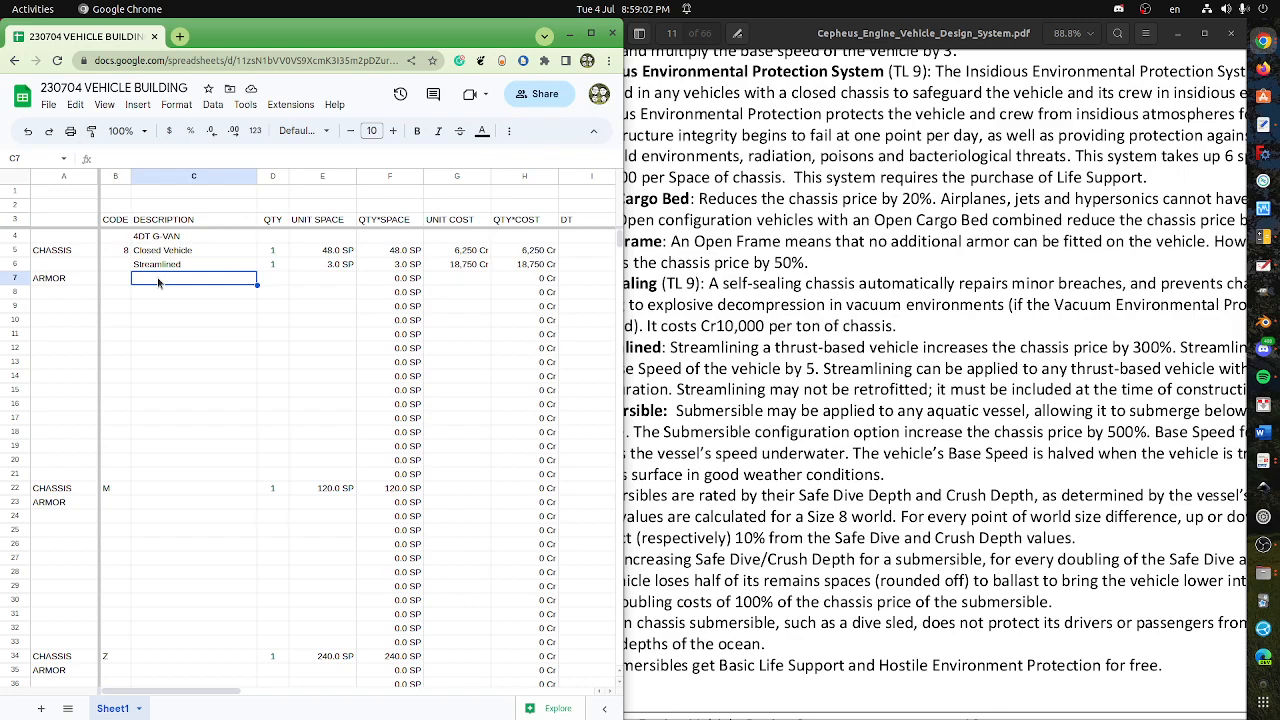
- Make the Streamlined row's unit space negative, using the formula =-3
{"action": "left_click", "coordinate": [341, 267]}
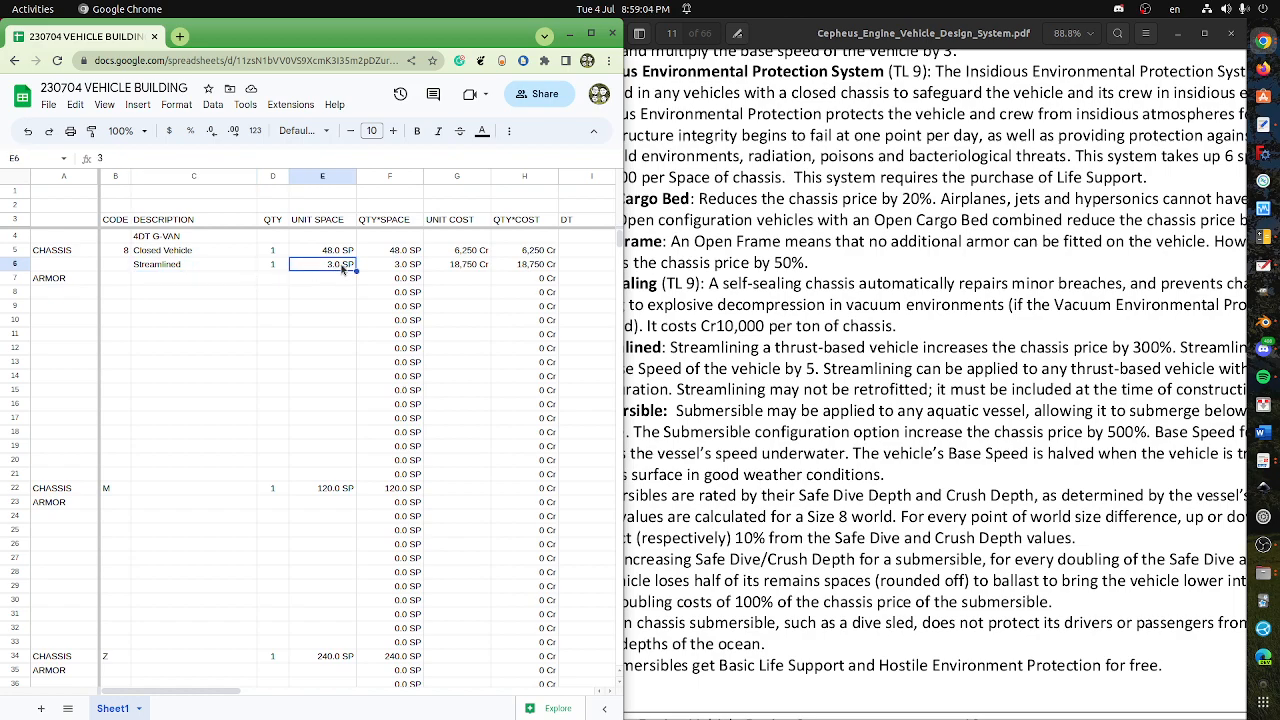
{"action": "left_click", "coordinate": [99, 158]}
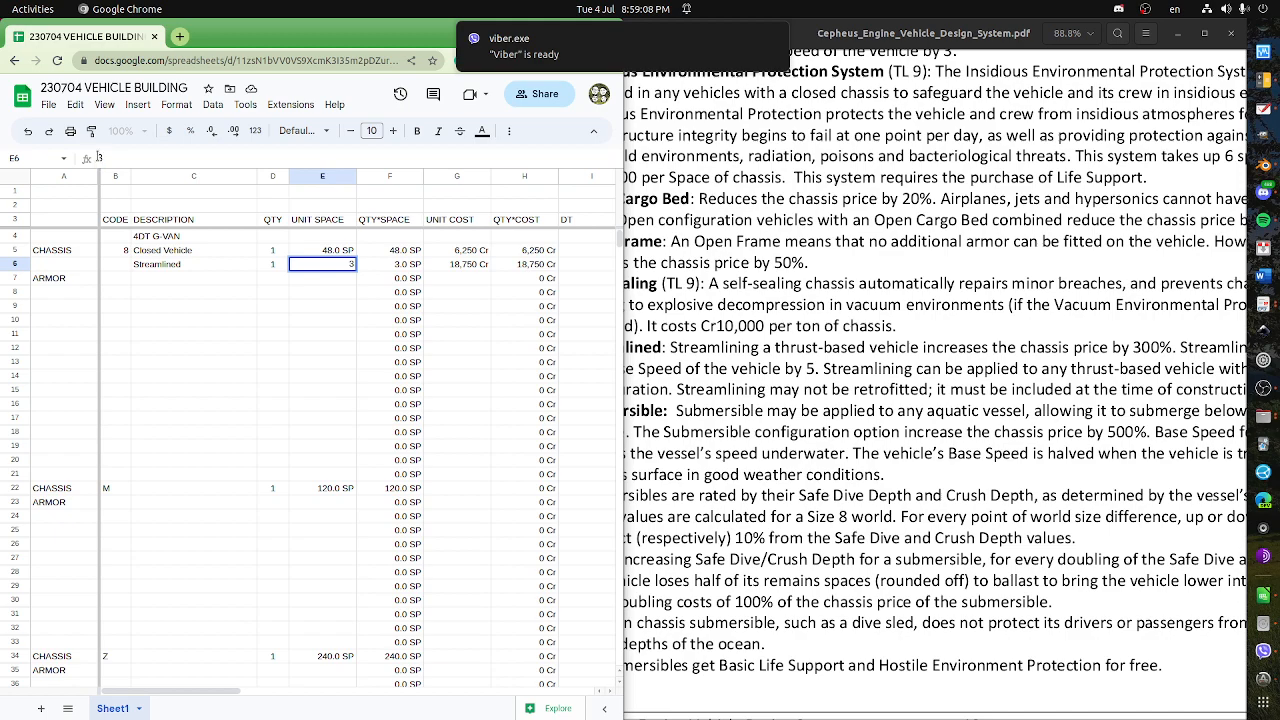
{"action": "double_click", "coordinate": [100, 159]}
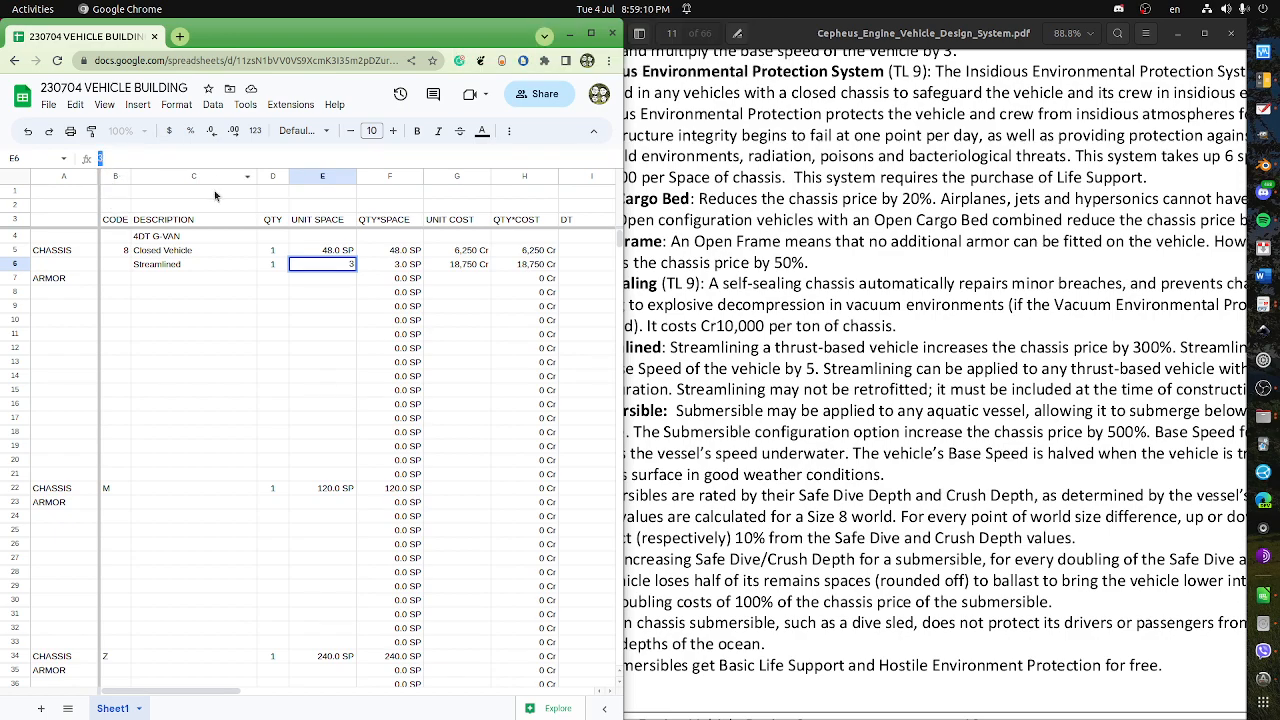
{"action": "type", "text": "=3"}
{"action": "key", "text": "Left"}
{"action": "type", "text": "-"}
{"action": "key", "text": "Return"}
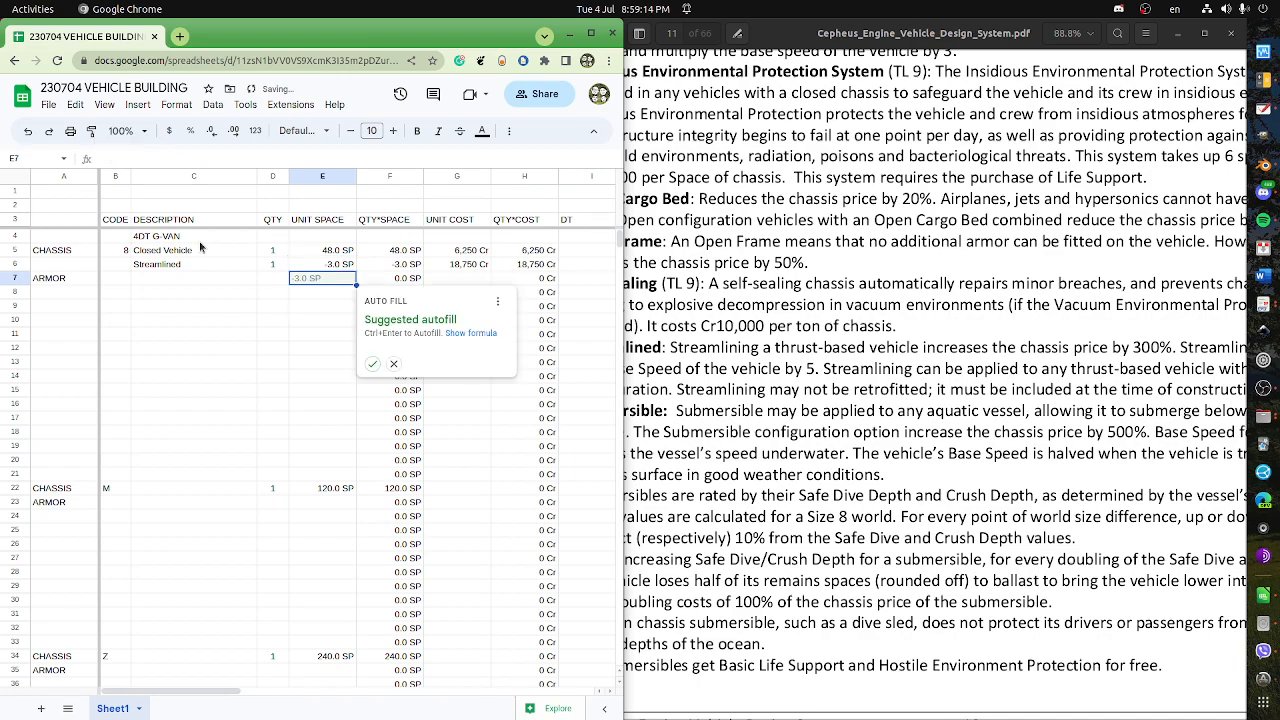
{"action": "left_click", "coordinate": [325, 298]}
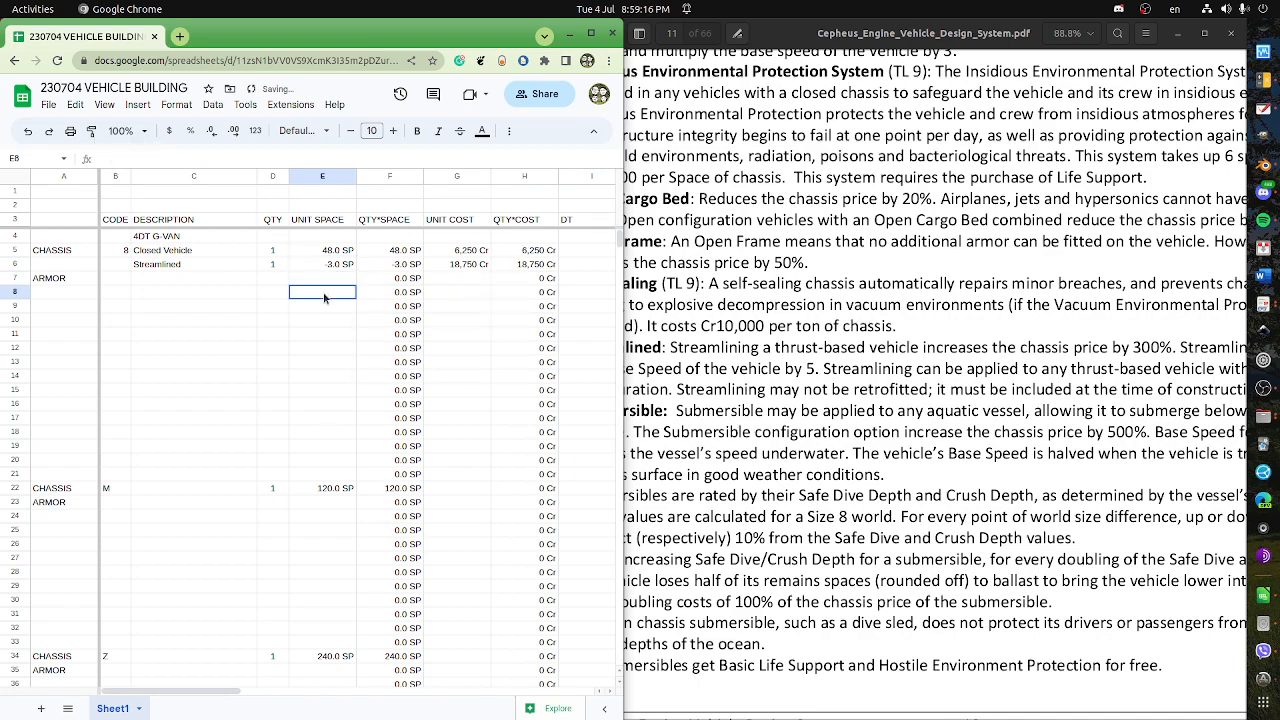
- Total the vehicle's QTY*SPACE column in the 4DT G-VAN row with =sum(F5:F21) in F4
{"action": "left_click", "coordinate": [331, 236]}
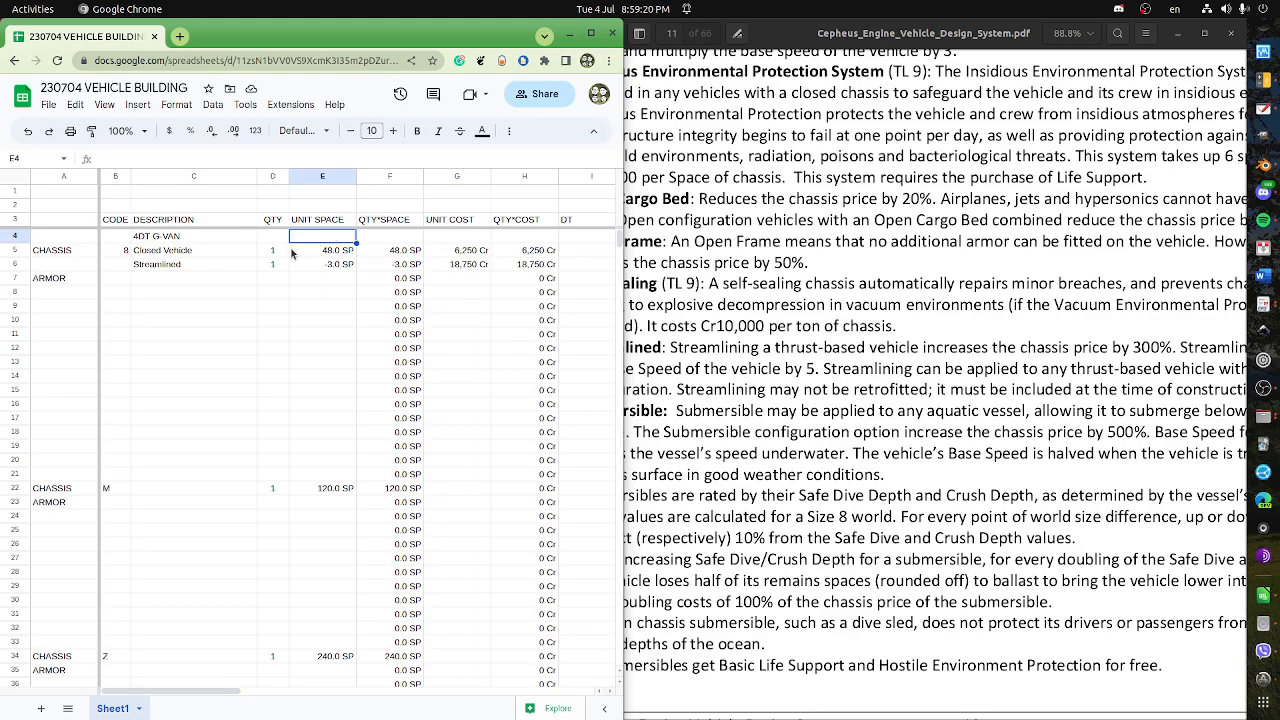
{"action": "key", "text": "Right"}
{"action": "type", "text": "=sum("}
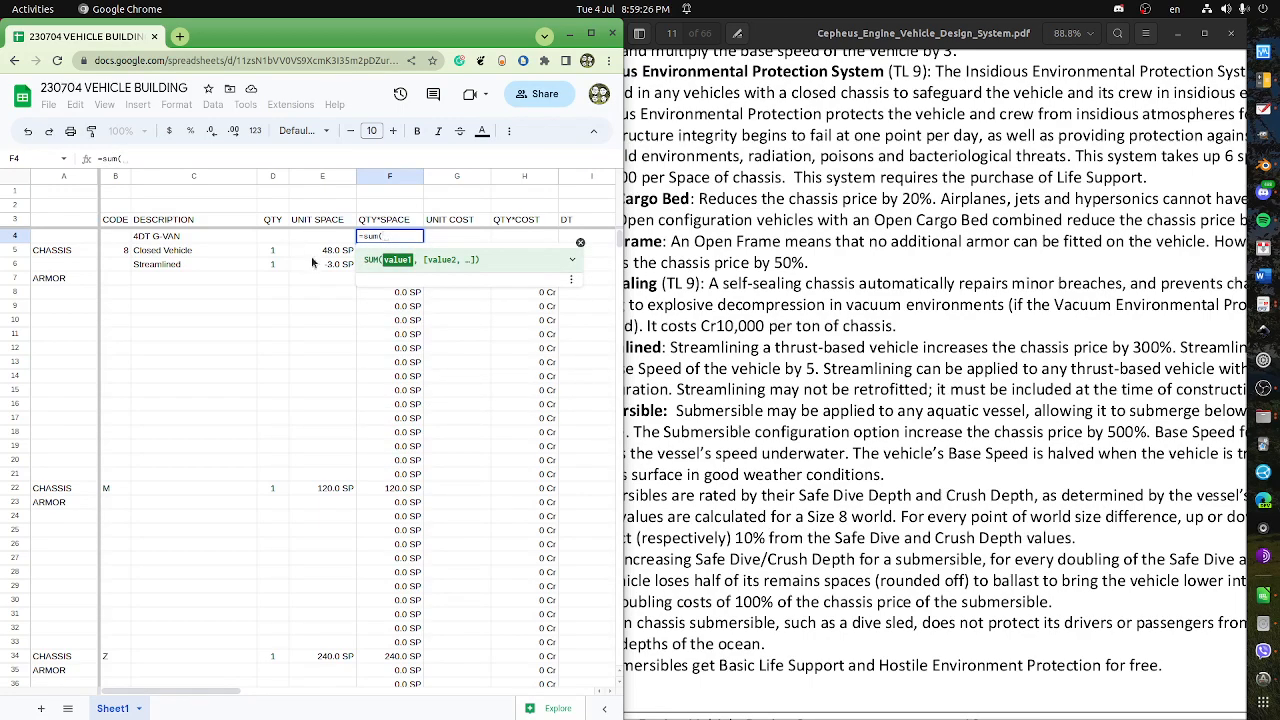
{"action": "type", "text": "F5"}
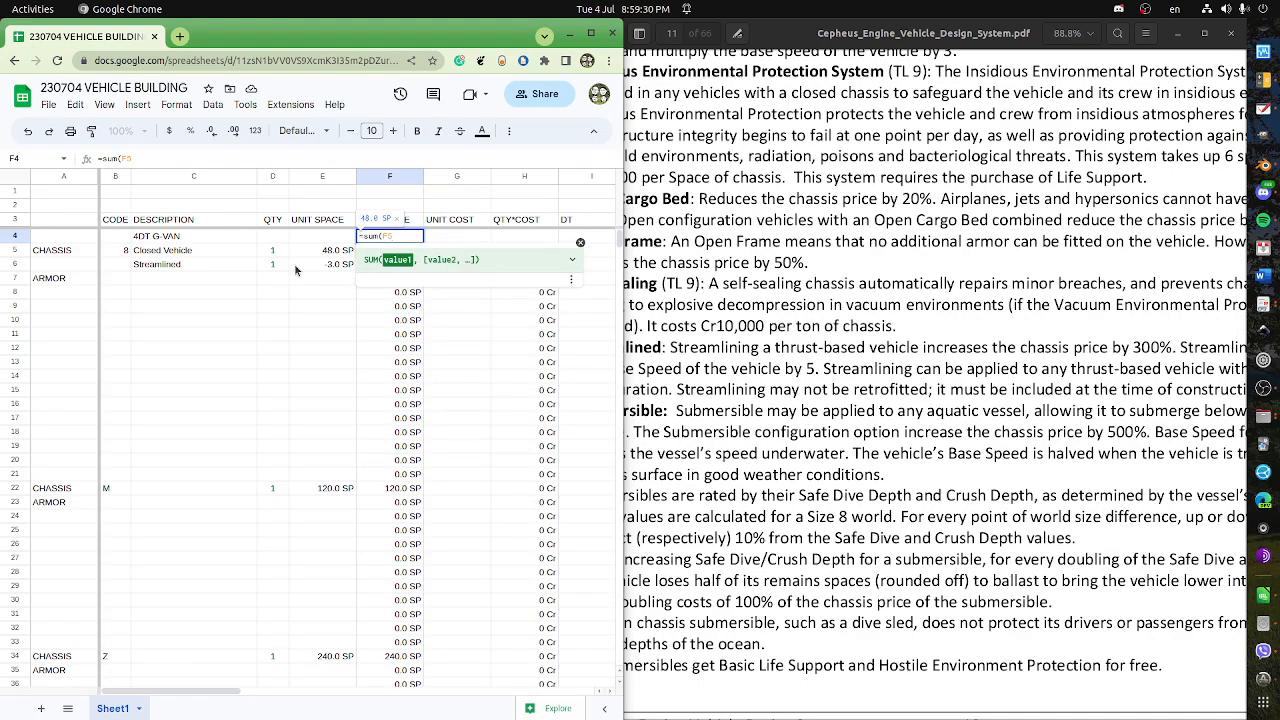
{"action": "type", "text": ":"}
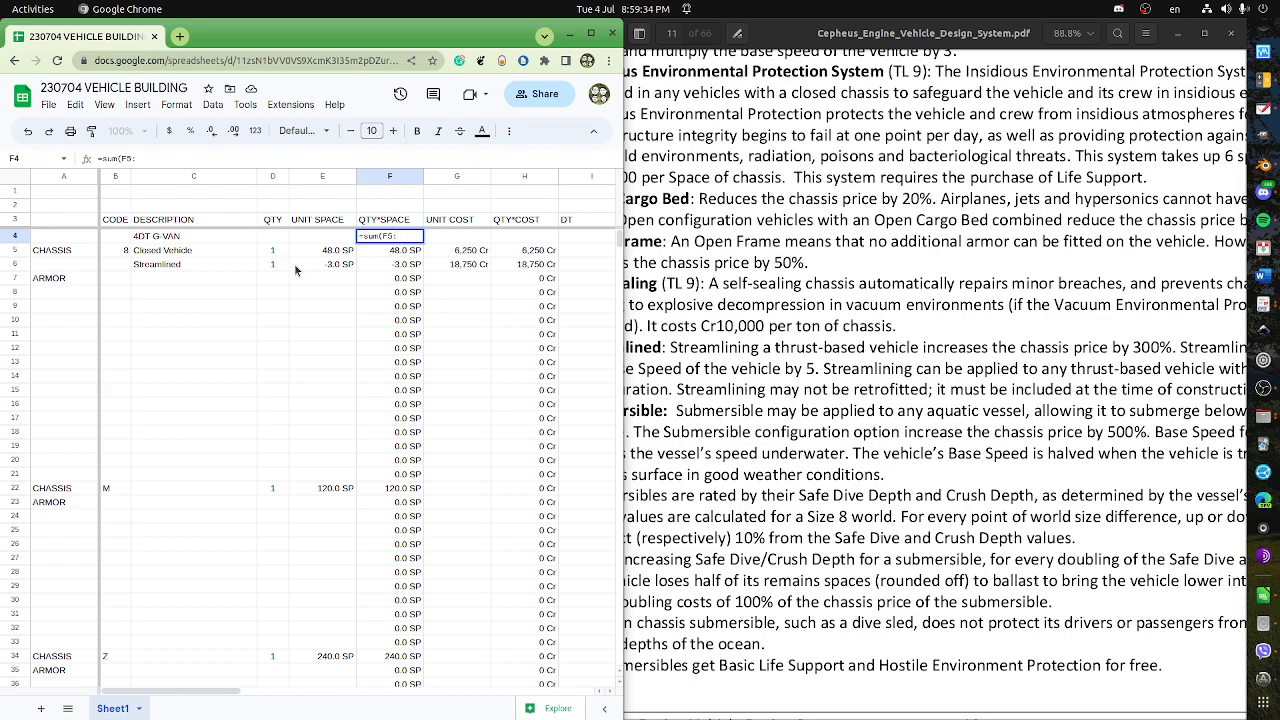
{"action": "type", "text": "F21"}
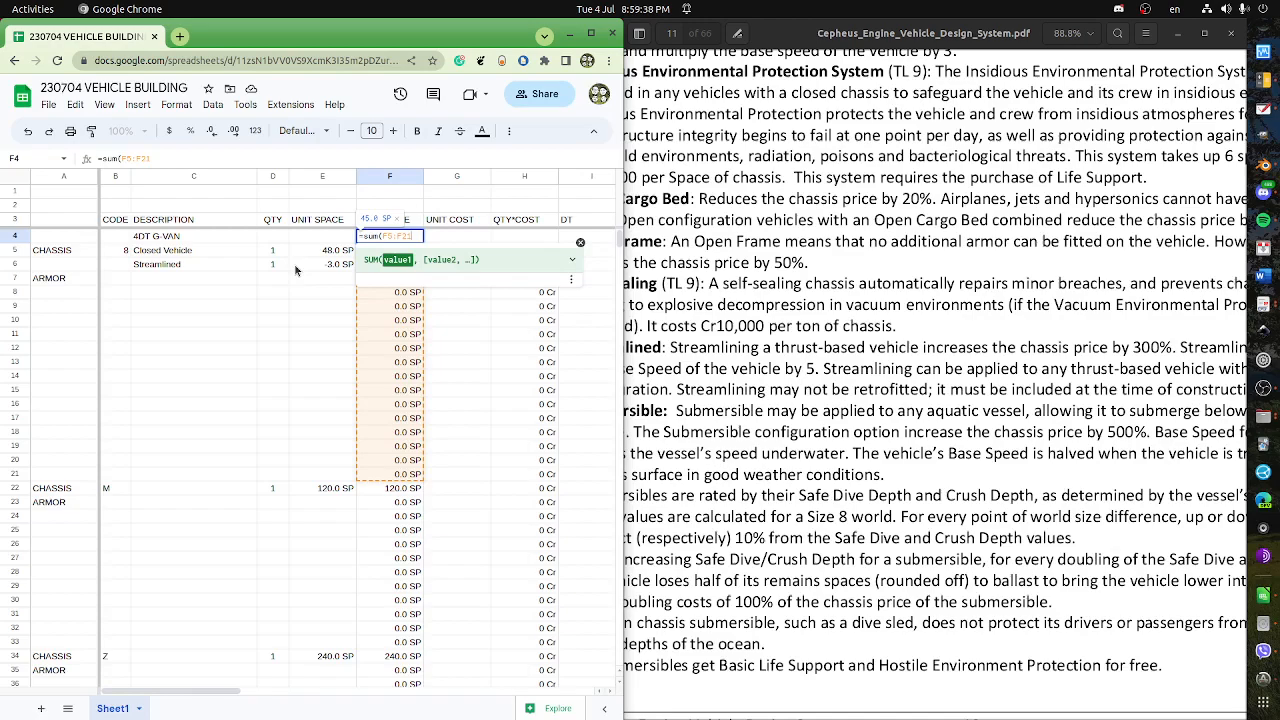
{"action": "type", "text": ")"}
{"action": "key", "text": "Return"}
- Copy the space total formula from F4 into the QTY*COST cell H4 of the 4DT G-VAN row
{"action": "key", "text": "Up"}
{"action": "key", "text": "ctrl+c"}
{"action": "key", "text": "Right"}
{"action": "key", "text": "Right"}
{"action": "key", "text": "ctrl+v"}
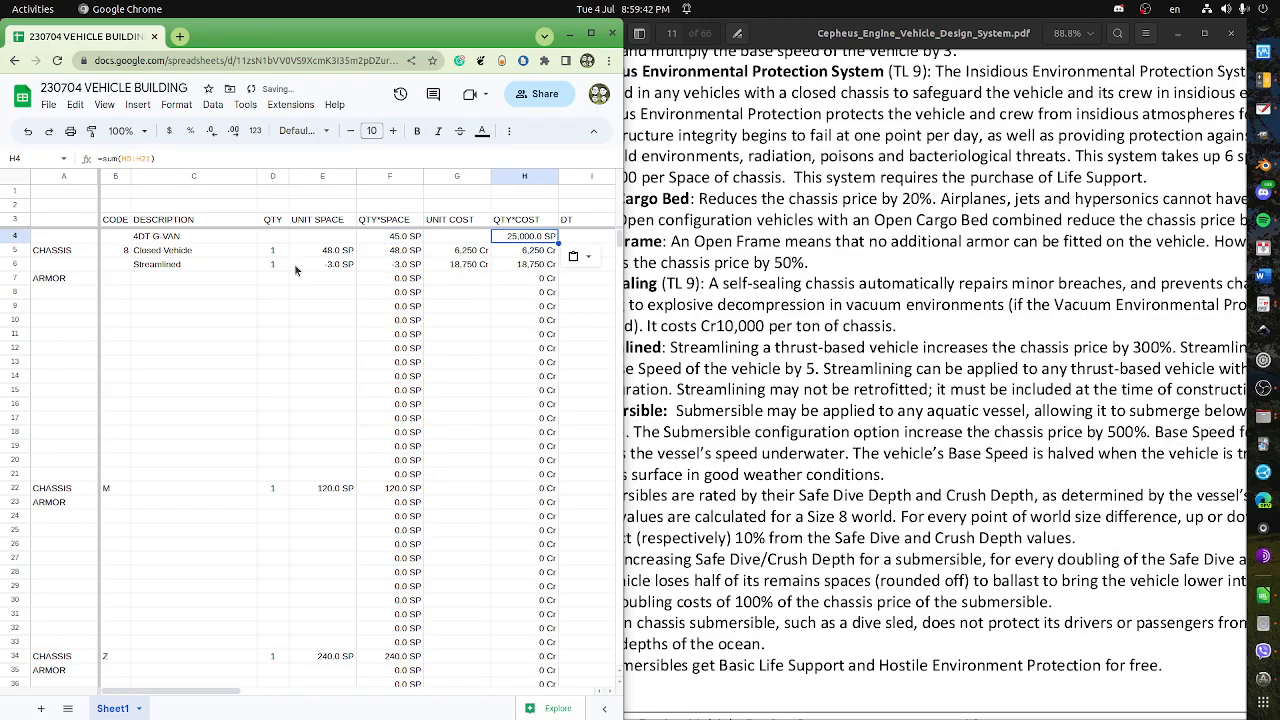
{"action": "left_click", "coordinate": [155, 238], "text": "shift"}
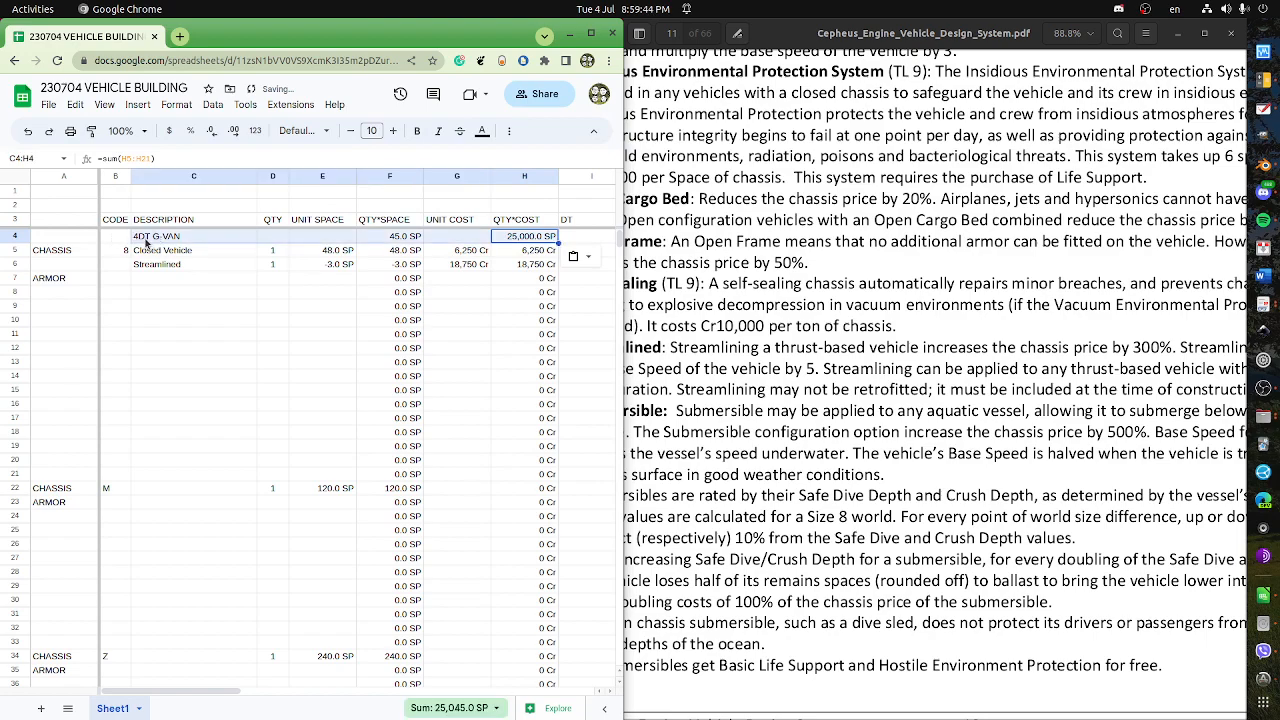
{"action": "left_click", "coordinate": [18, 237]}
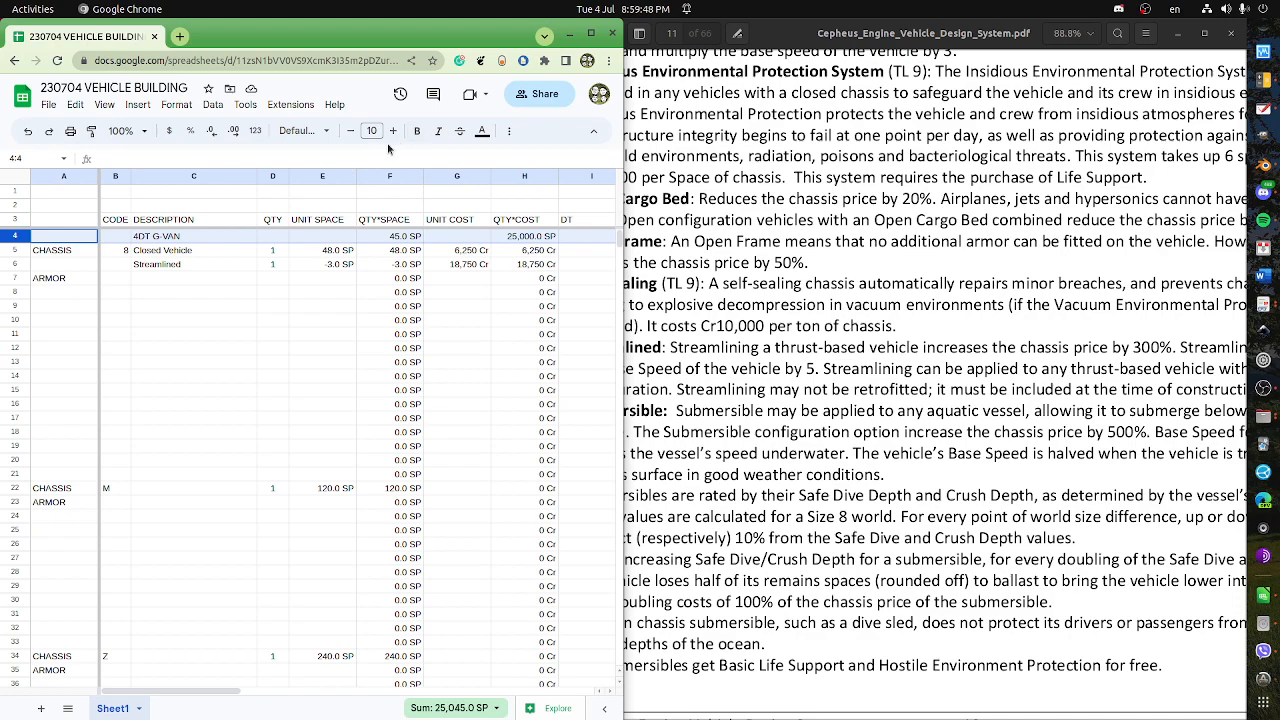
{"action": "left_click", "coordinate": [509, 136]}
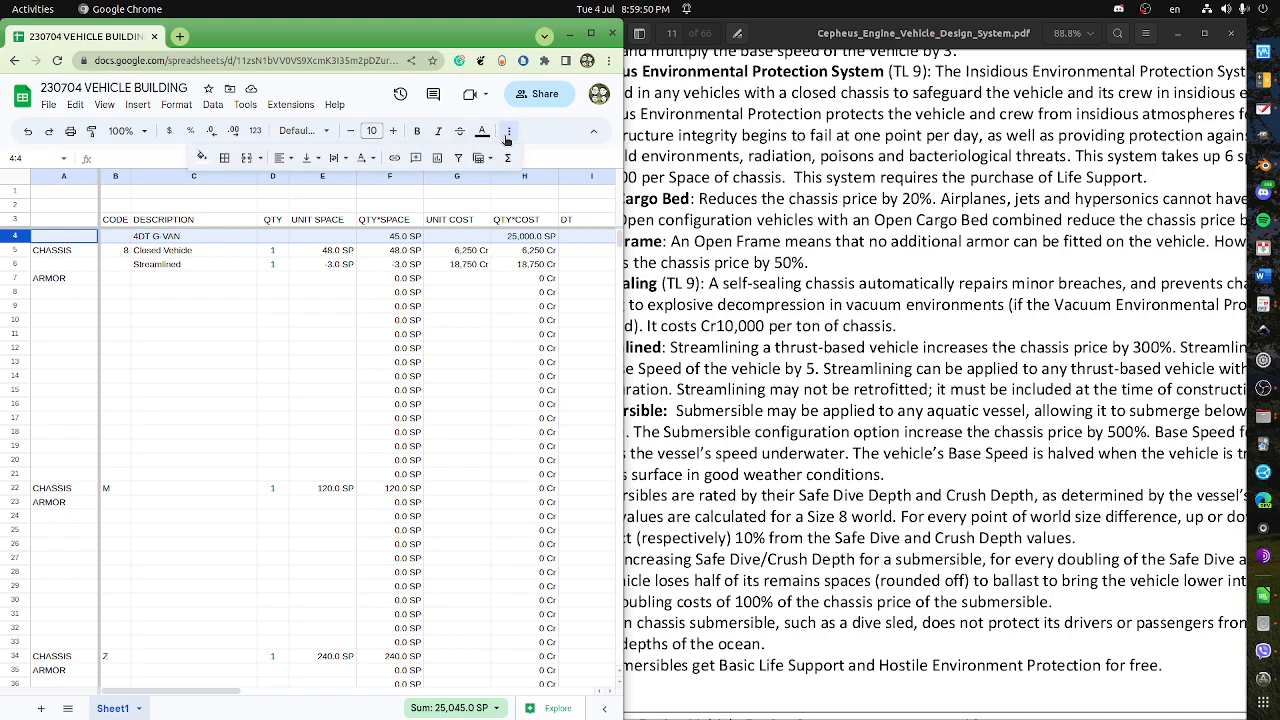
{"action": "left_click", "coordinate": [201, 157]}
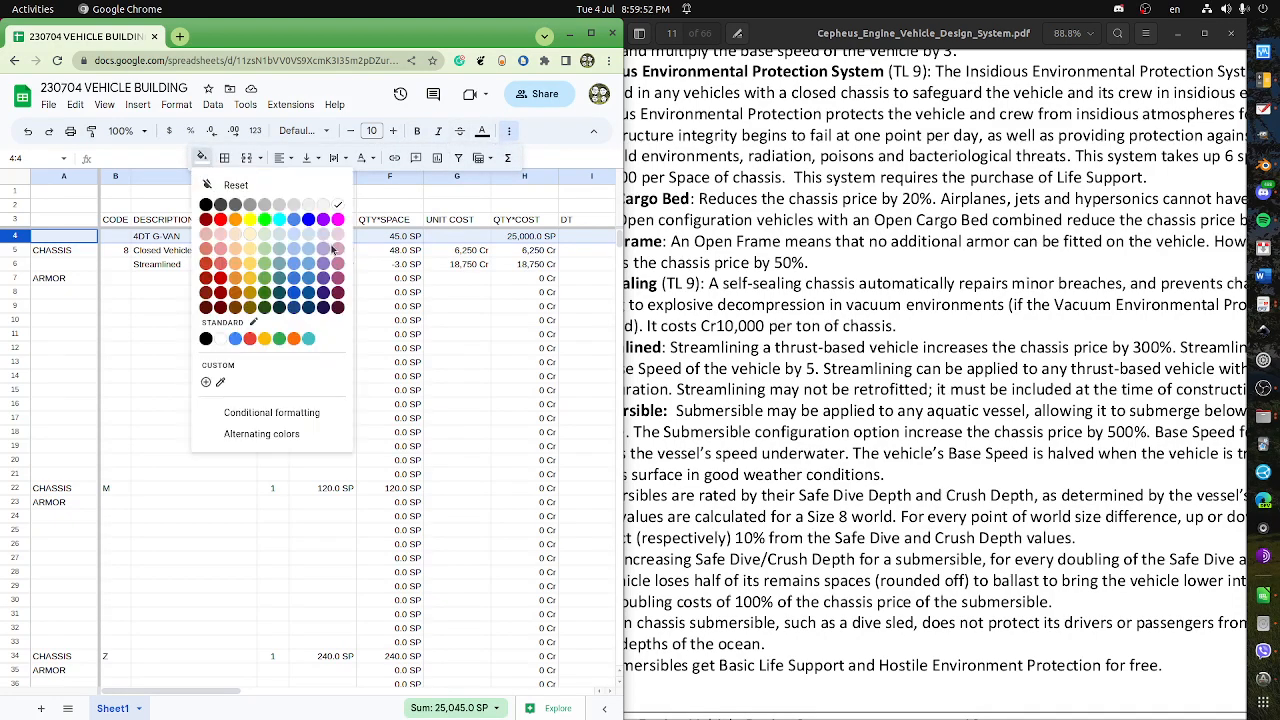
{"action": "left_click", "coordinate": [128, 277]}
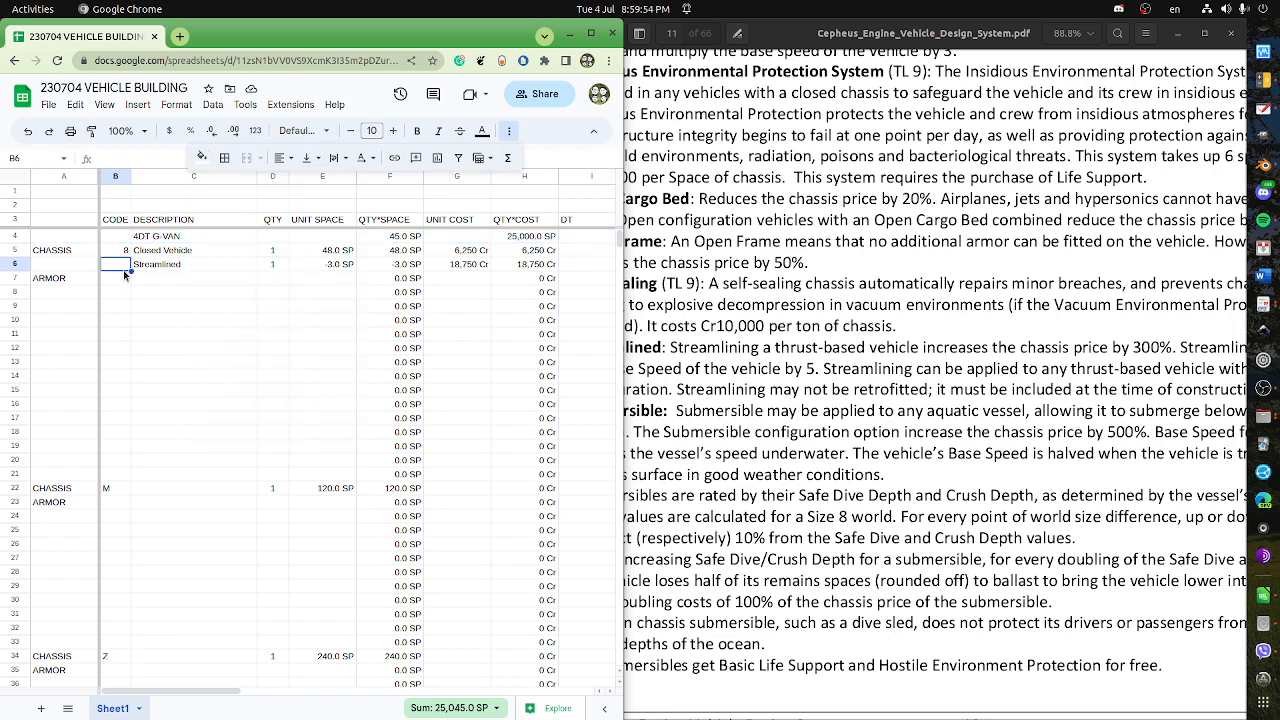
- Apply purple alternating colors with a header to the 4DT G-VAN block, range A4:I21
{"action": "left_click_drag", "start_coordinate": [58, 241], "coordinate": [550, 404]}
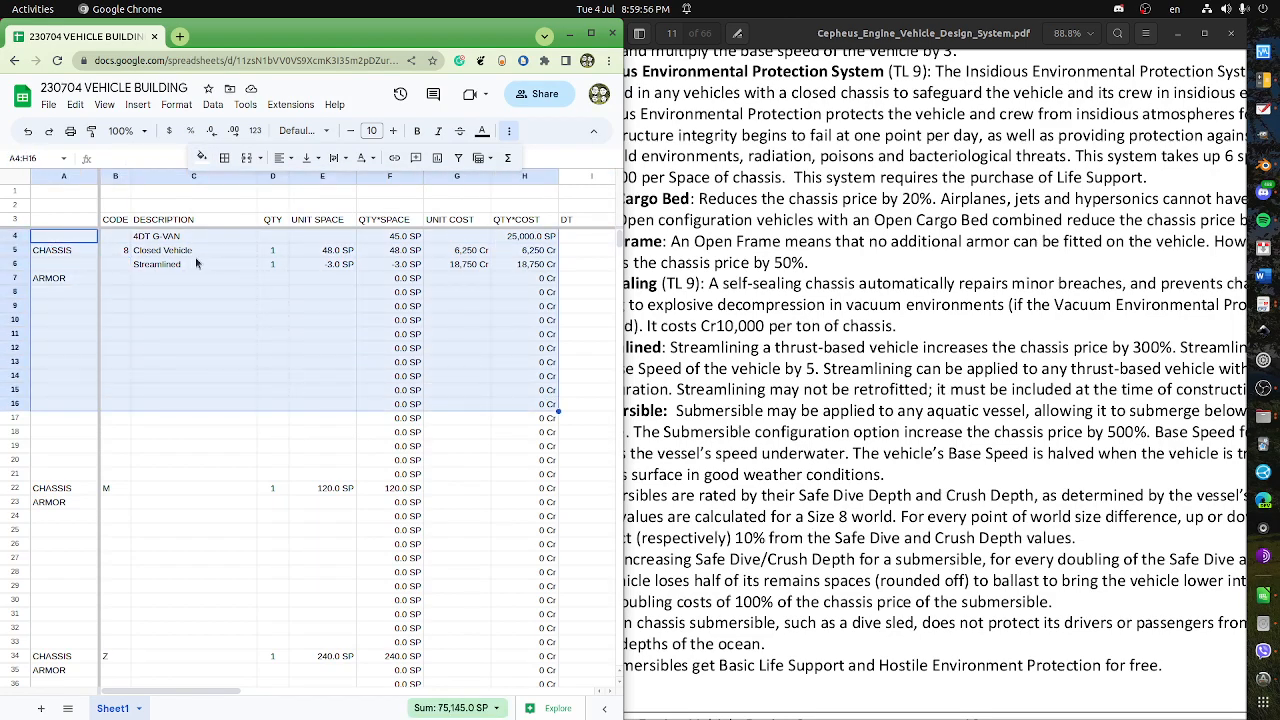
{"action": "left_click", "coordinate": [552, 462], "text": "shift"}
{"action": "left_click", "coordinate": [586, 472], "text": "shift"}
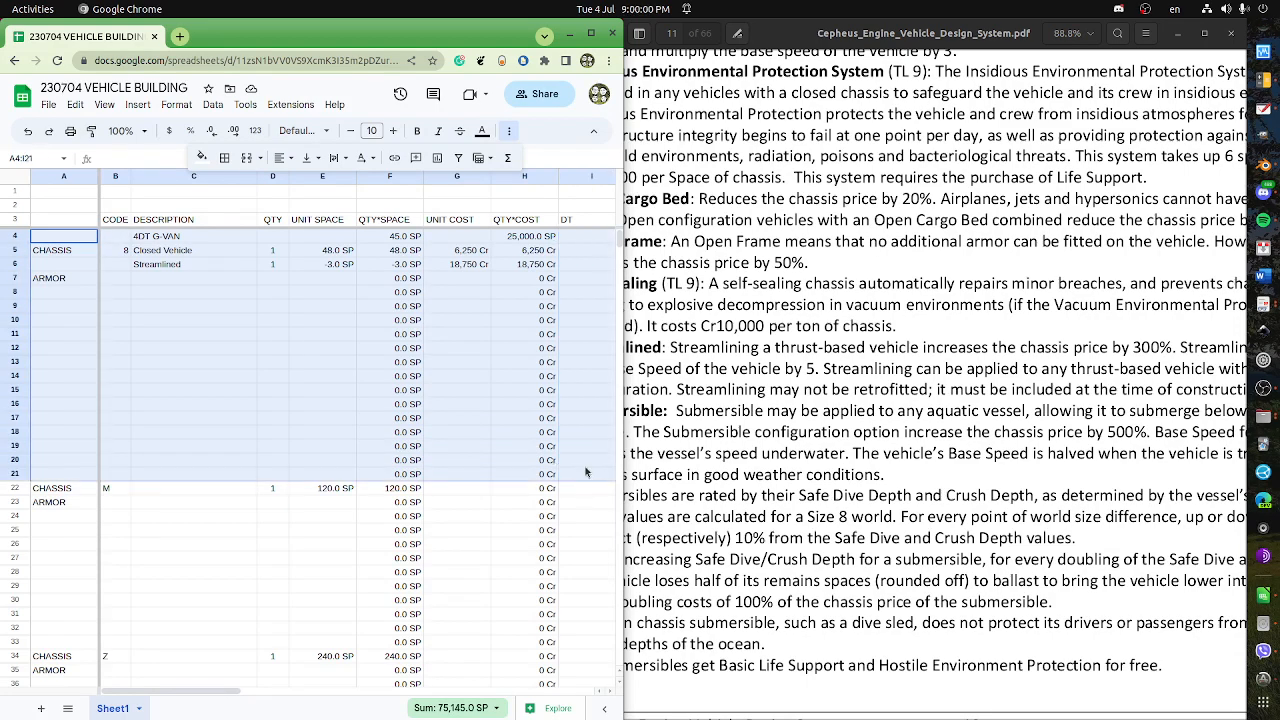
{"action": "left_click", "coordinate": [178, 105]}
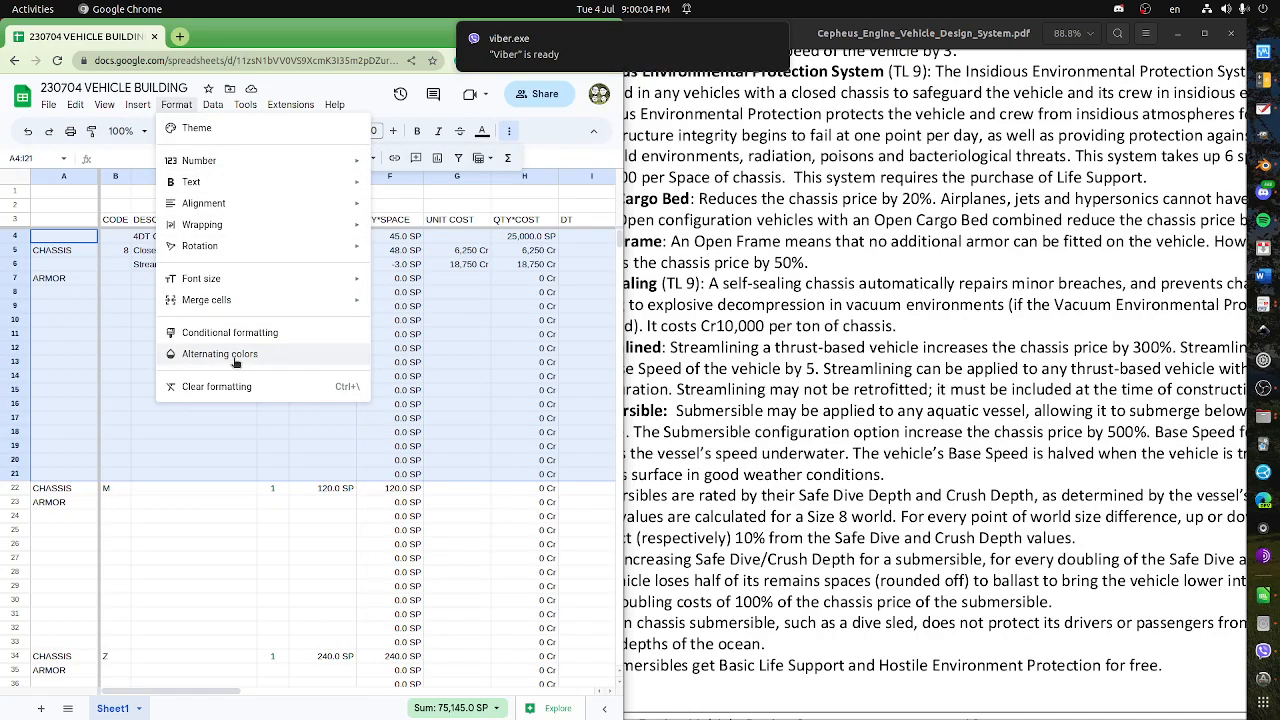
{"action": "left_click", "coordinate": [236, 362]}
{"action": "left_click", "coordinate": [537, 330]}
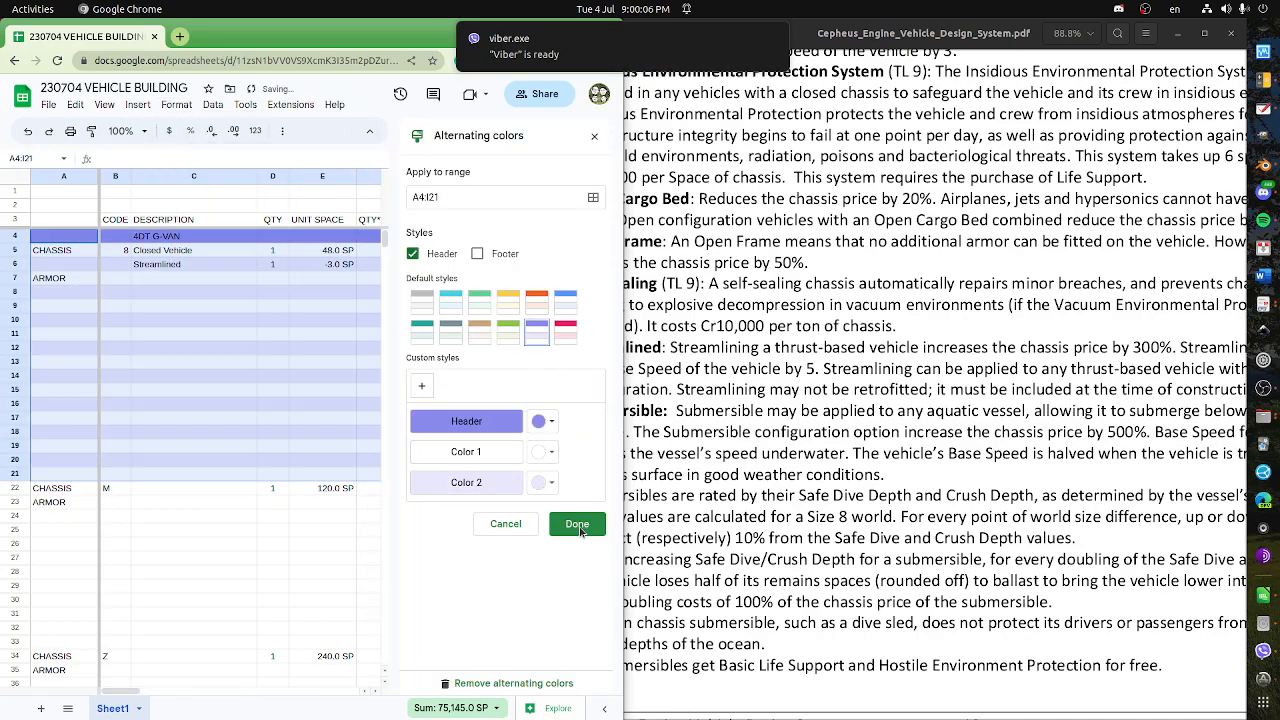
{"action": "left_click", "coordinate": [578, 525]}
{"action": "left_click", "coordinate": [370, 318]}
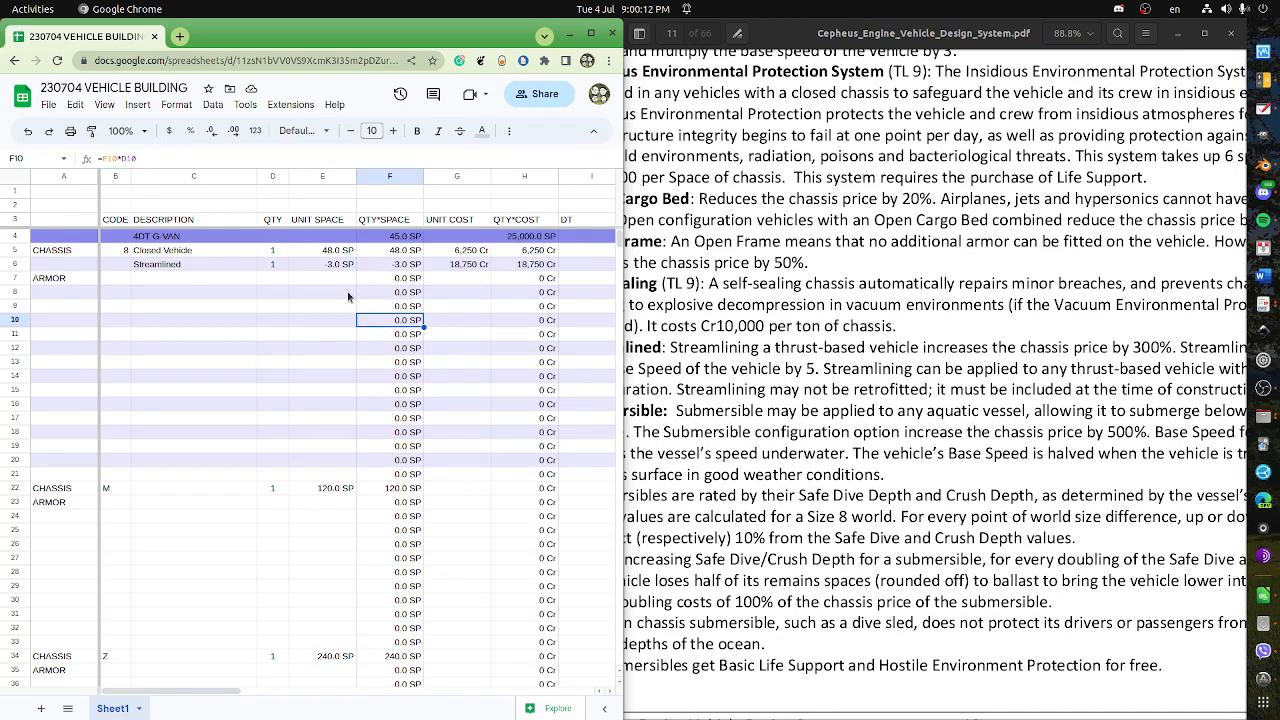
- Enter "Vacuum Environmental Seal" as the description in C7, below the Streamlined row
{"action": "left_click", "coordinate": [140, 283]}
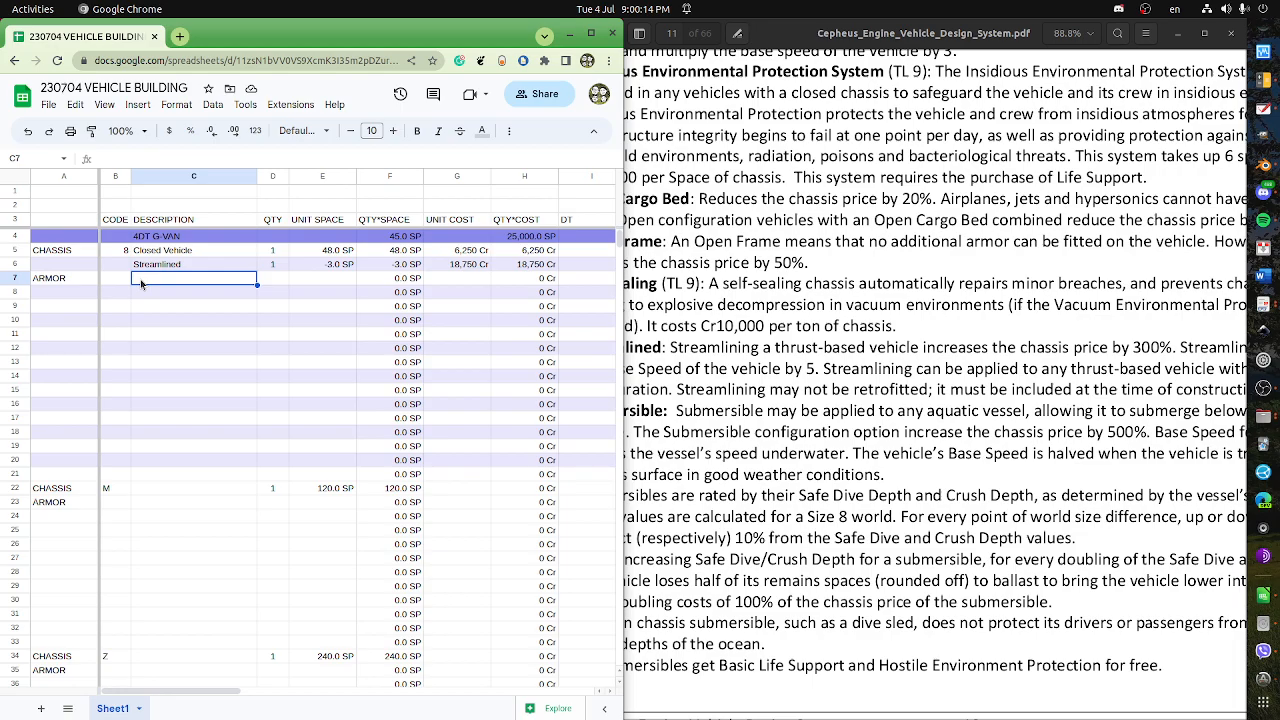
{"action": "left_click_drag", "start_coordinate": [828, 407], "coordinate": [868, 110]}
{"action": "left_click_drag", "start_coordinate": [911, 477], "coordinate": [941, 157]}
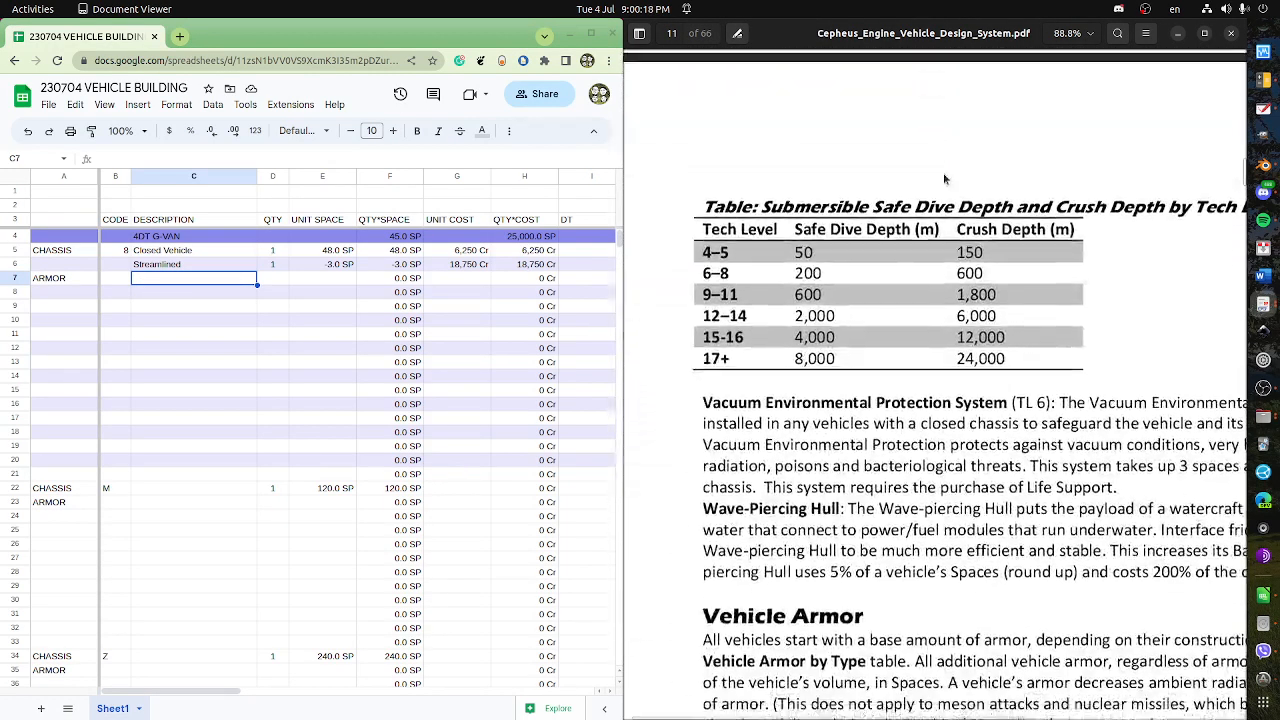
{"action": "left_click", "coordinate": [185, 289]}
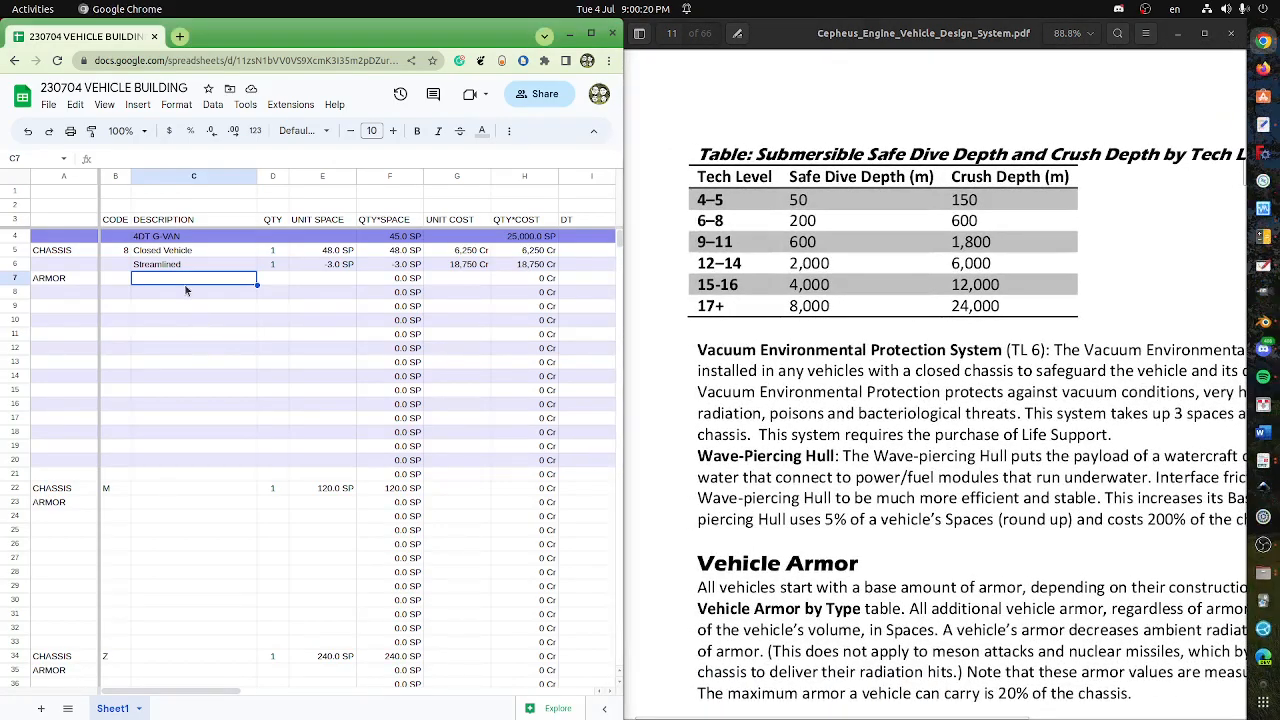
{"action": "type", "text": "Vacuum"}
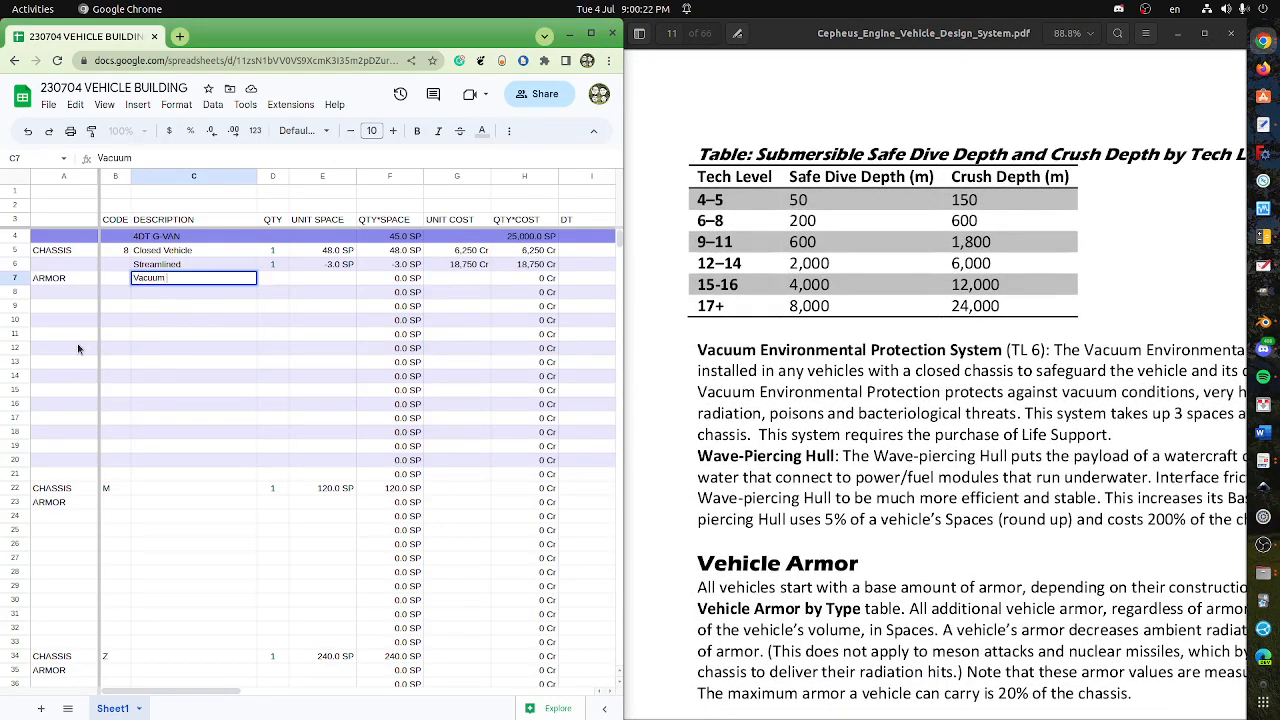
{"action": "type", "text": " Environmental Seal"}
- Review the space and cost rules for the Streamlined and environmental protection chassis options in the vehicle design PDF
{"action": "left_click", "coordinate": [1037, 436]}
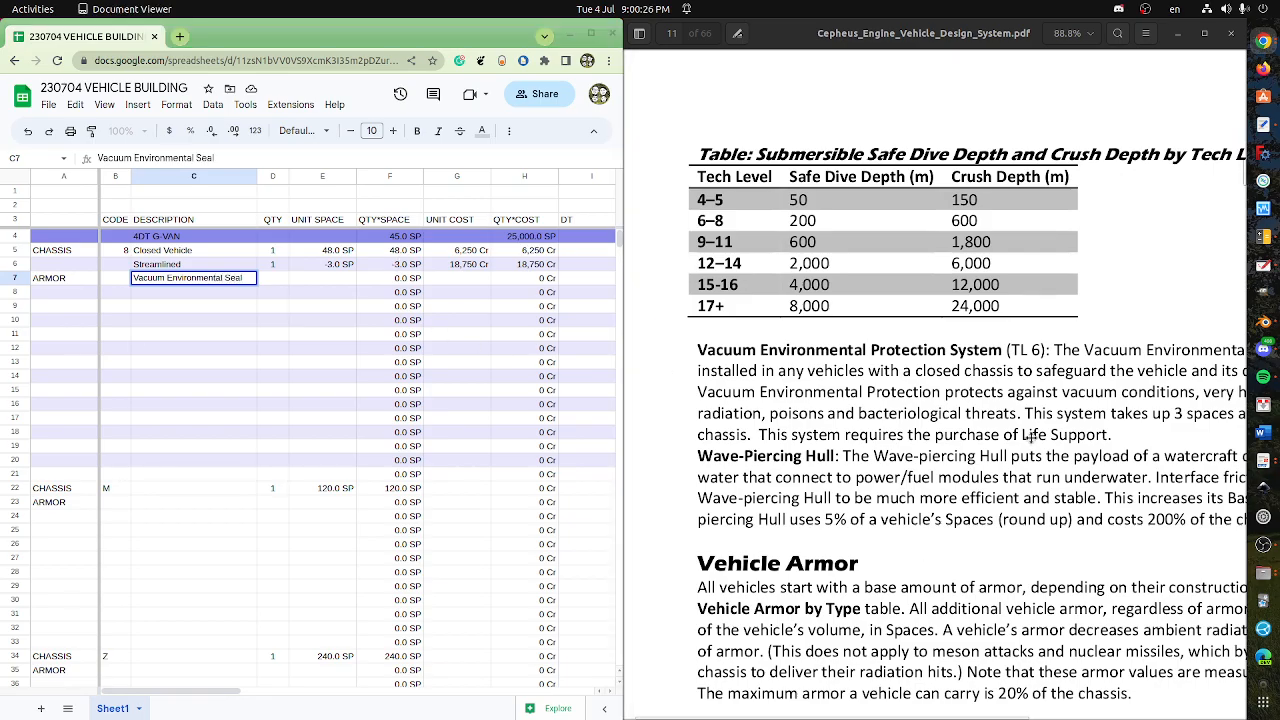
{"action": "scroll", "coordinate": [1076, 361], "scroll_direction": "right", "scroll_amount": 1}
{"action": "scroll", "coordinate": [1076, 361], "scroll_direction": "up", "scroll_amount": 10}
{"action": "scroll", "coordinate": [975, 420], "scroll_direction": "left", "scroll_amount": 1}
{"action": "scroll", "coordinate": [975, 420], "scroll_direction": "up", "scroll_amount": 3}
{"action": "scroll", "coordinate": [980, 400], "scroll_direction": "right", "scroll_amount": 1}
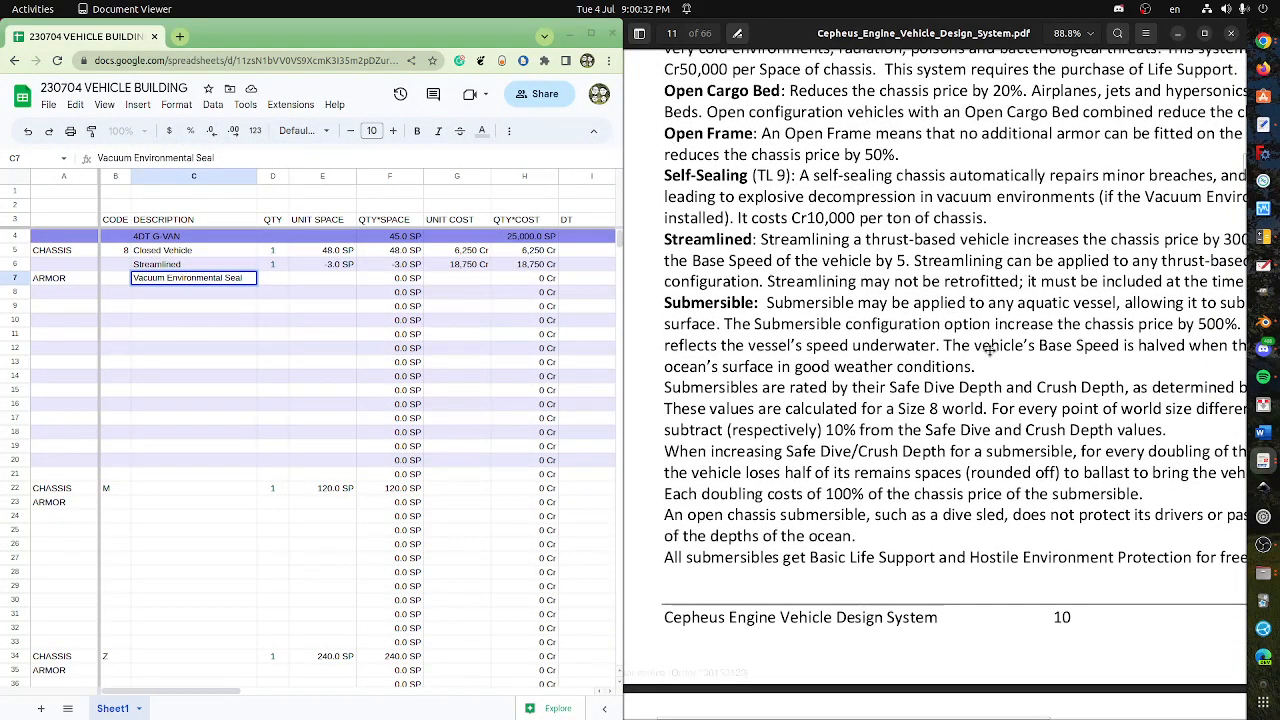
{"action": "scroll", "coordinate": [987, 342], "scroll_direction": "down", "scroll_amount": 1}
{"action": "scroll", "coordinate": [985, 337], "scroll_direction": "right", "scroll_amount": 1}
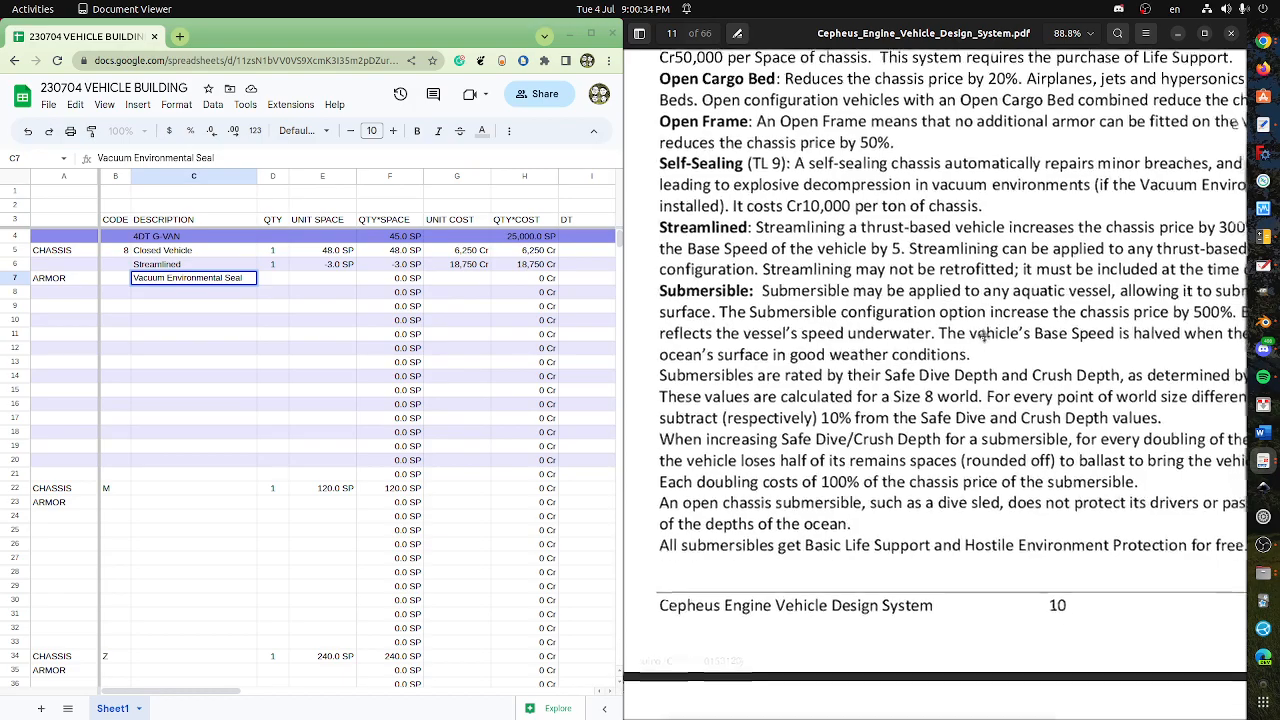
{"action": "scroll", "coordinate": [984, 337], "scroll_direction": "up", "scroll_amount": 1}
{"action": "scroll", "coordinate": [975, 345], "scroll_direction": "right", "scroll_amount": 1}
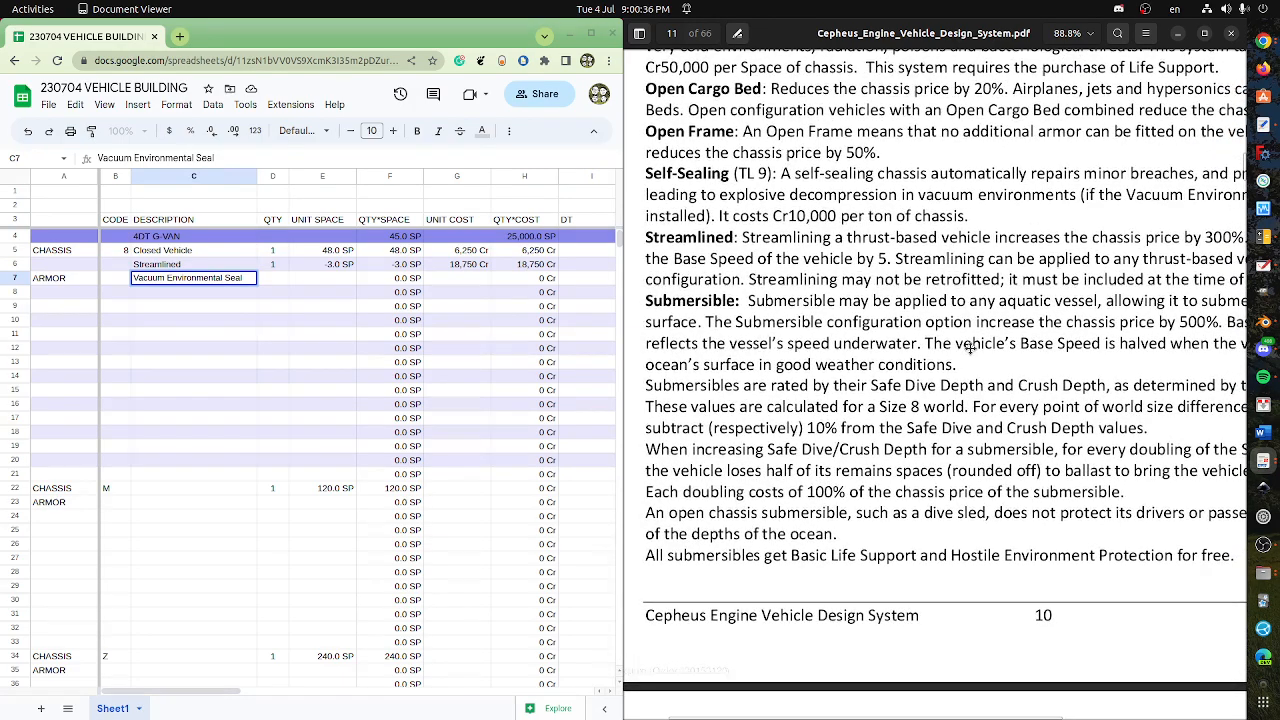
{"action": "scroll", "coordinate": [965, 348], "scroll_direction": "right", "scroll_amount": 1}
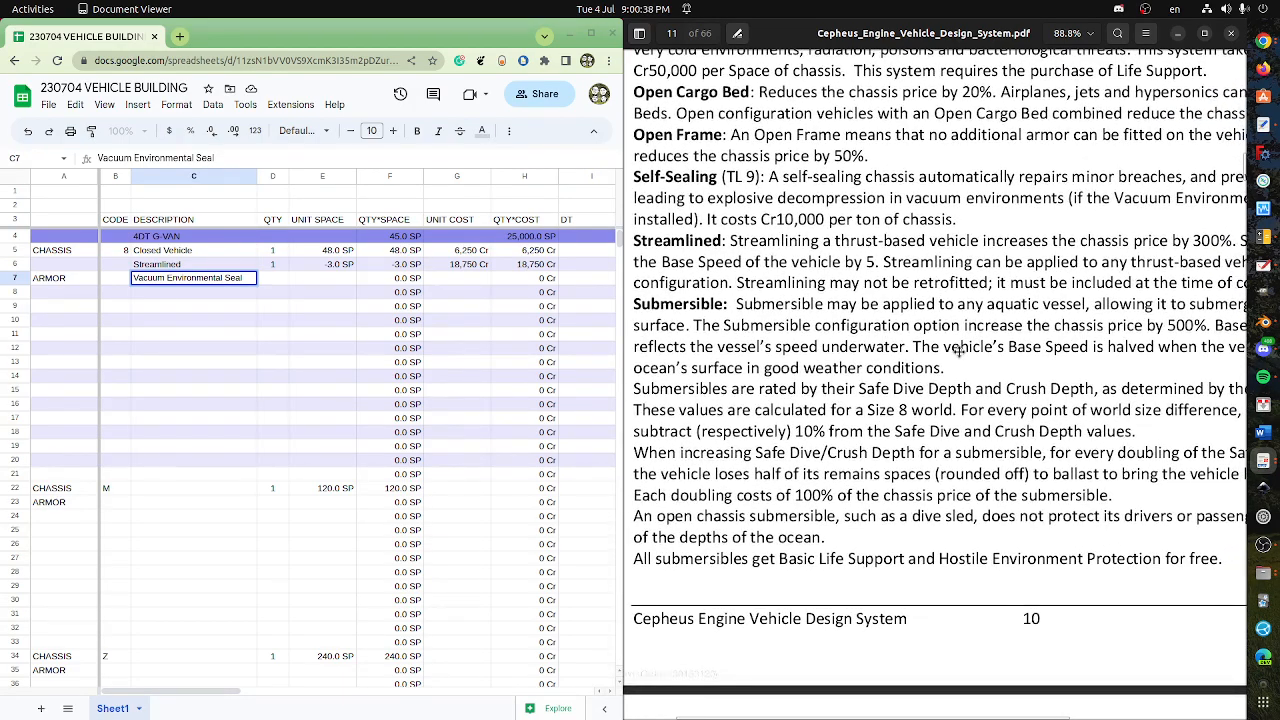
{"action": "scroll", "coordinate": [960, 350], "scroll_direction": "up", "scroll_amount": 10}
{"action": "scroll", "coordinate": [962, 380], "scroll_direction": "left", "scroll_amount": 2}
{"action": "left_click_drag", "start_coordinate": [967, 426], "coordinate": [913, 257]}
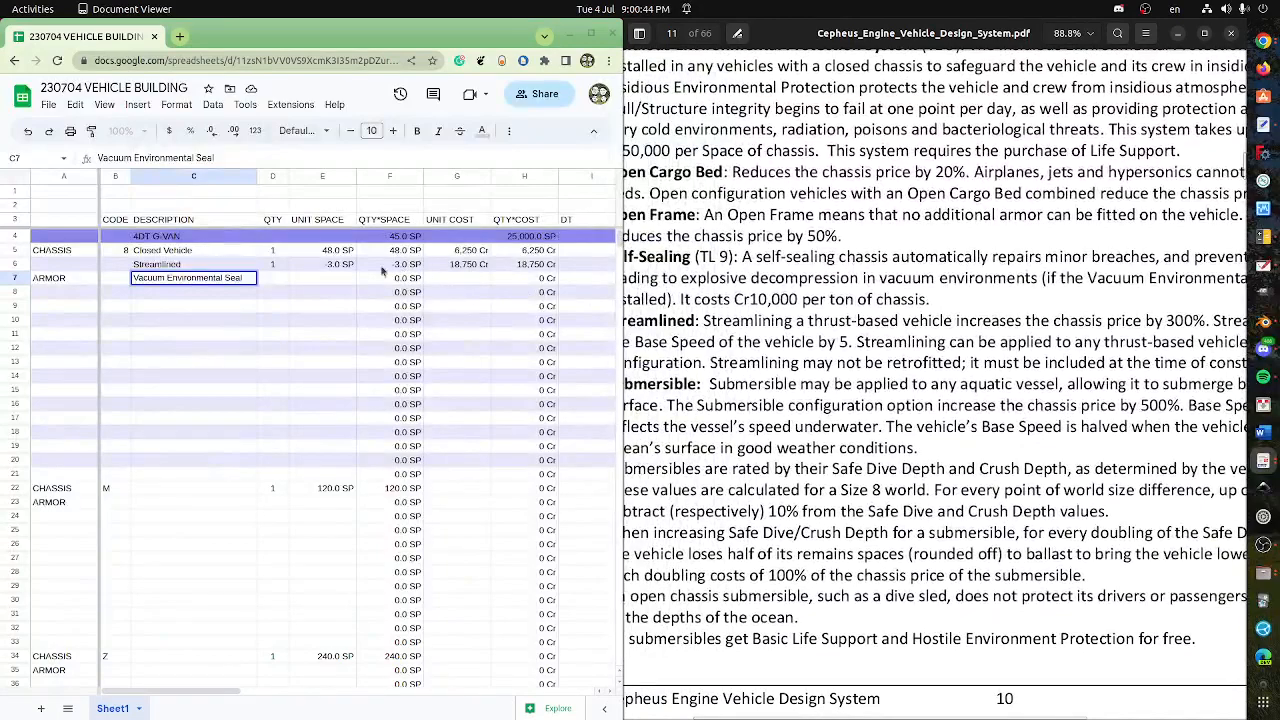
- Try to move the Streamlined row's unit space from E6 to E7 by cutting and pasting it
{"action": "left_click", "coordinate": [328, 266]}
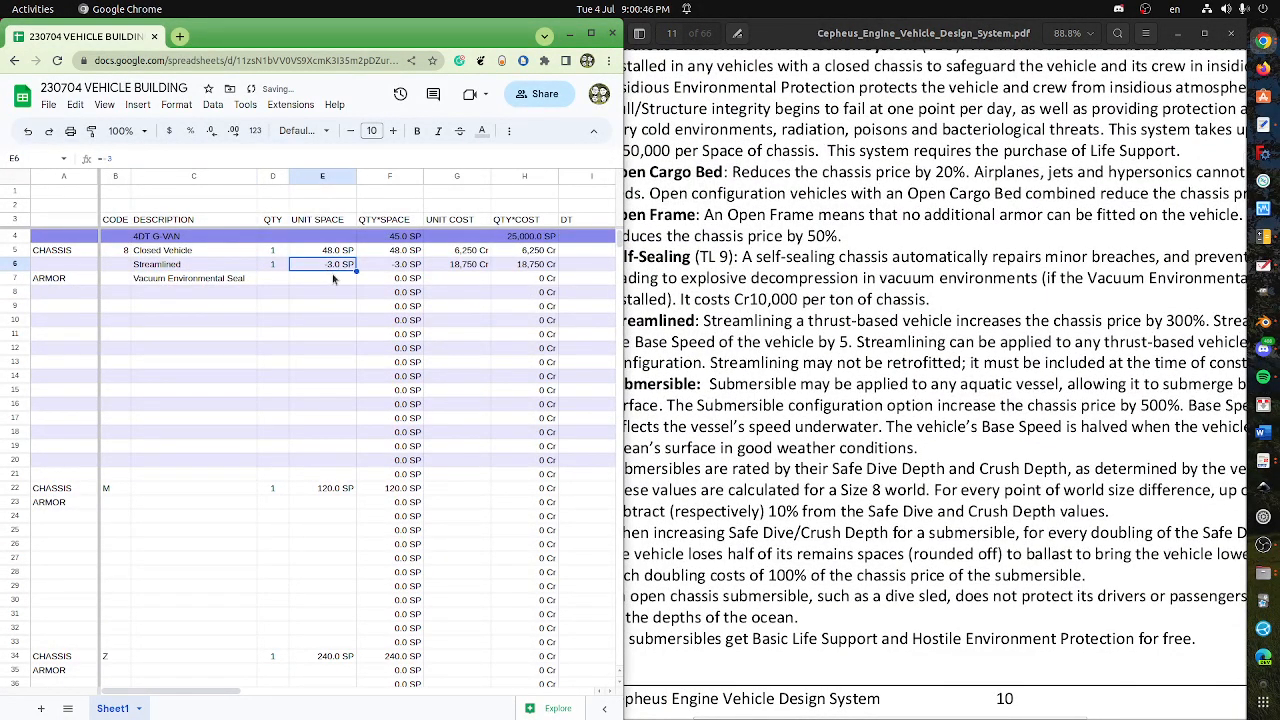
{"action": "key", "text": "ctrl+x"}
{"action": "left_click", "coordinate": [334, 279]}
{"action": "key", "text": "ctrl+v"}
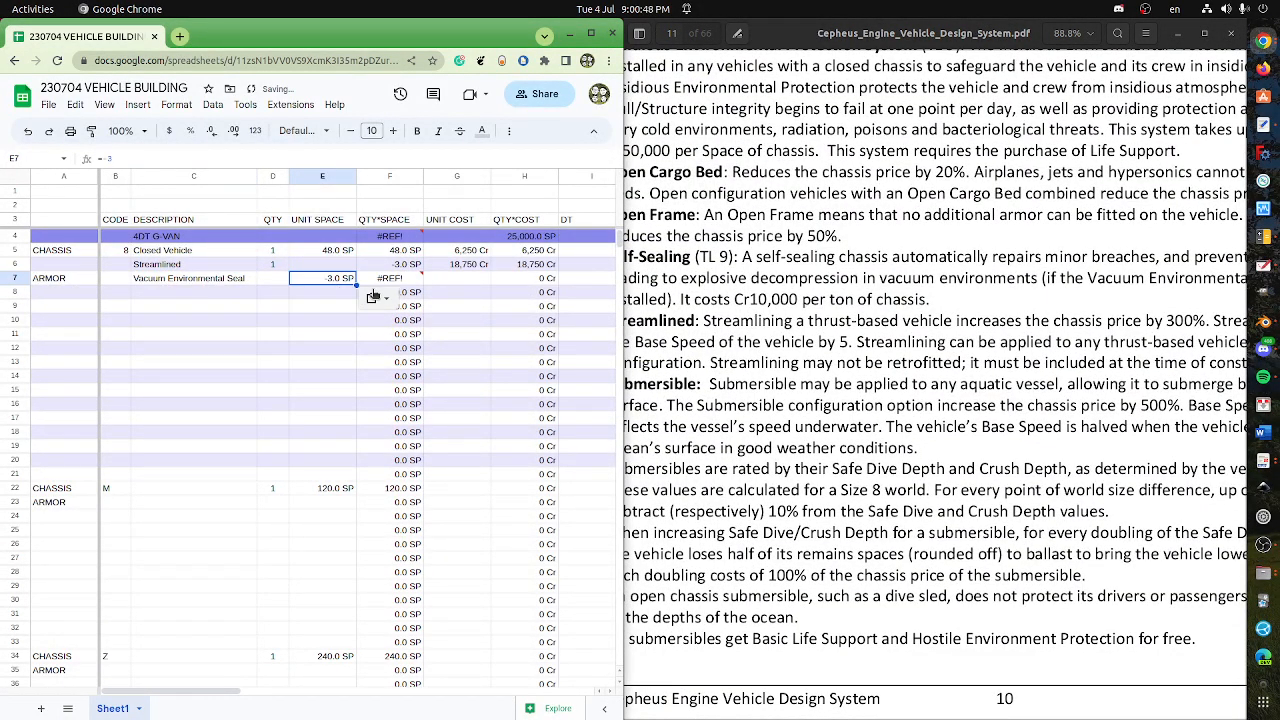
{"action": "key", "text": "ctrl+z"}
- Transfer the -3 unit space from the Streamlined row to the Vacuum Environmental Seal row, clearing E6, and set the seal's quantity to 1
{"action": "left_click", "coordinate": [336, 268]}
{"action": "left_click", "coordinate": [334, 284]}
{"action": "key", "text": "ctrl+shift+v"}
{"action": "left_click", "coordinate": [330, 265]}
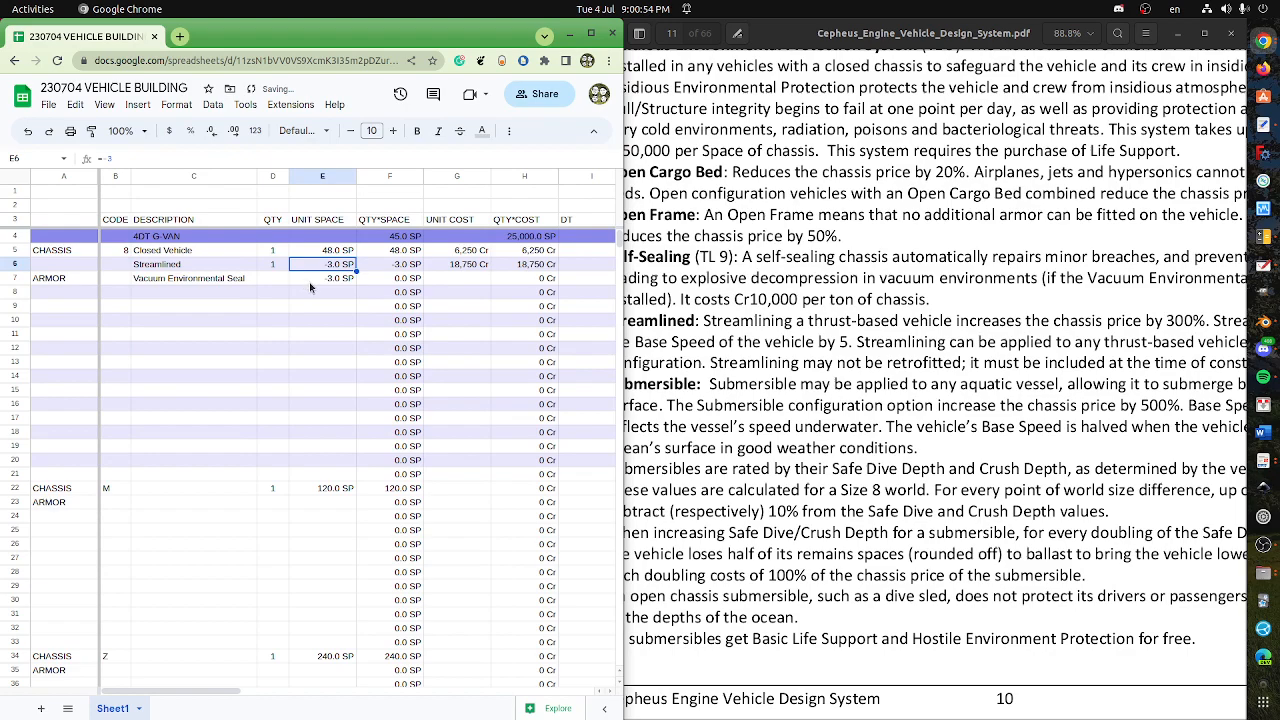
{"action": "left_click", "coordinate": [285, 281]}
{"action": "type", "text": "1"}
{"action": "left_click", "coordinate": [329, 321]}
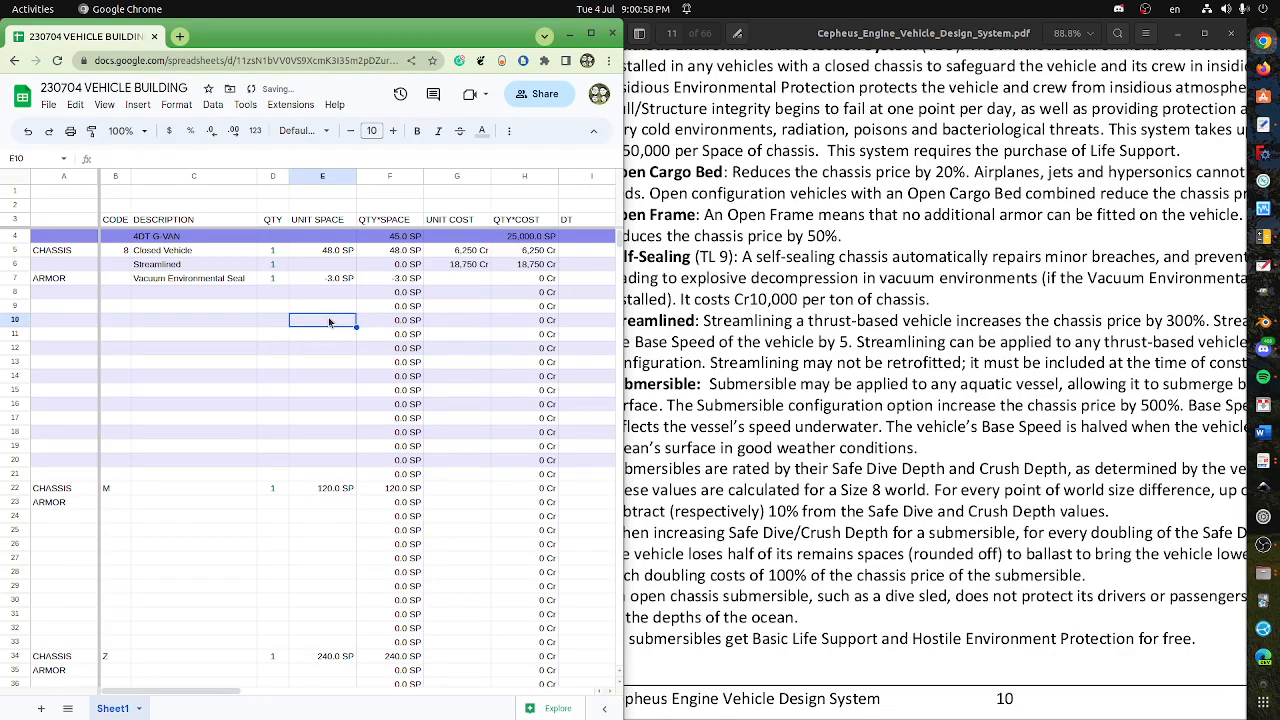
- Extend the Streamlined description in C6 to read "Streamlined (x5 base speed)"
{"action": "left_click_drag", "start_coordinate": [872, 402], "coordinate": [912, 153]}
{"action": "scroll", "coordinate": [915, 400], "scroll_direction": "down", "scroll_amount": 7}
{"action": "left_click_drag", "start_coordinate": [915, 414], "coordinate": [921, 344]}
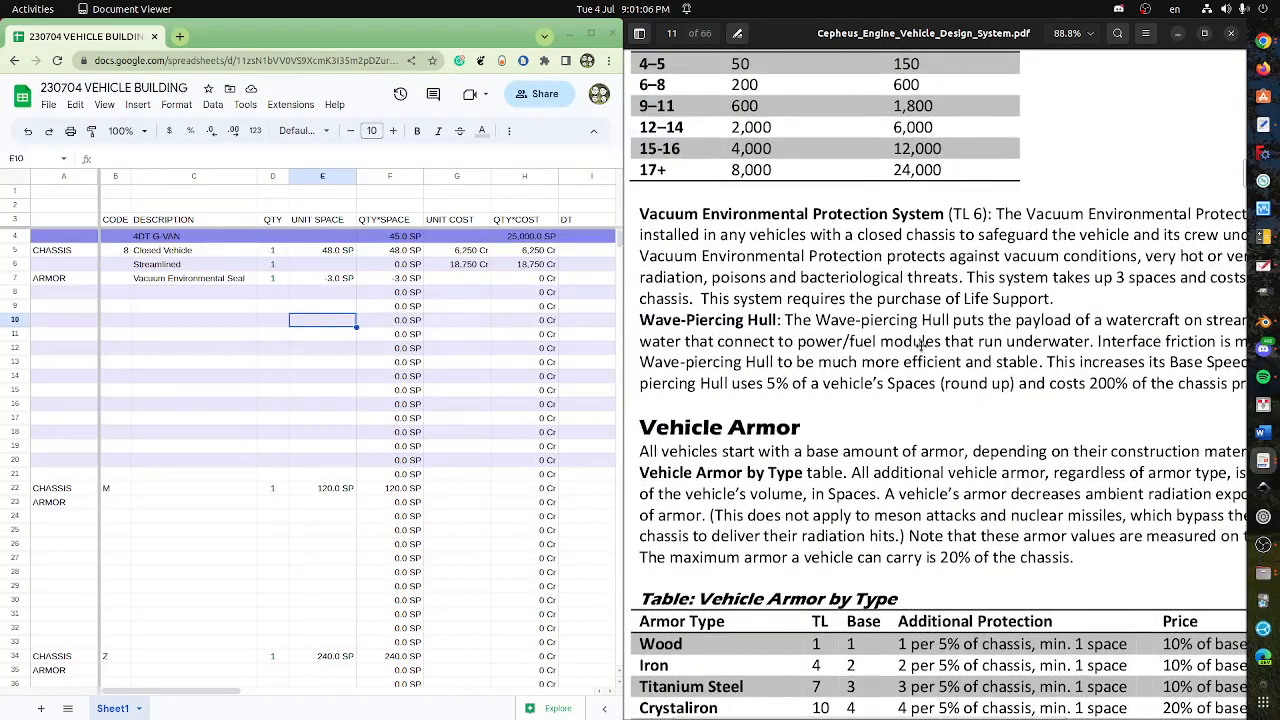
{"action": "left_click", "coordinate": [195, 264]}
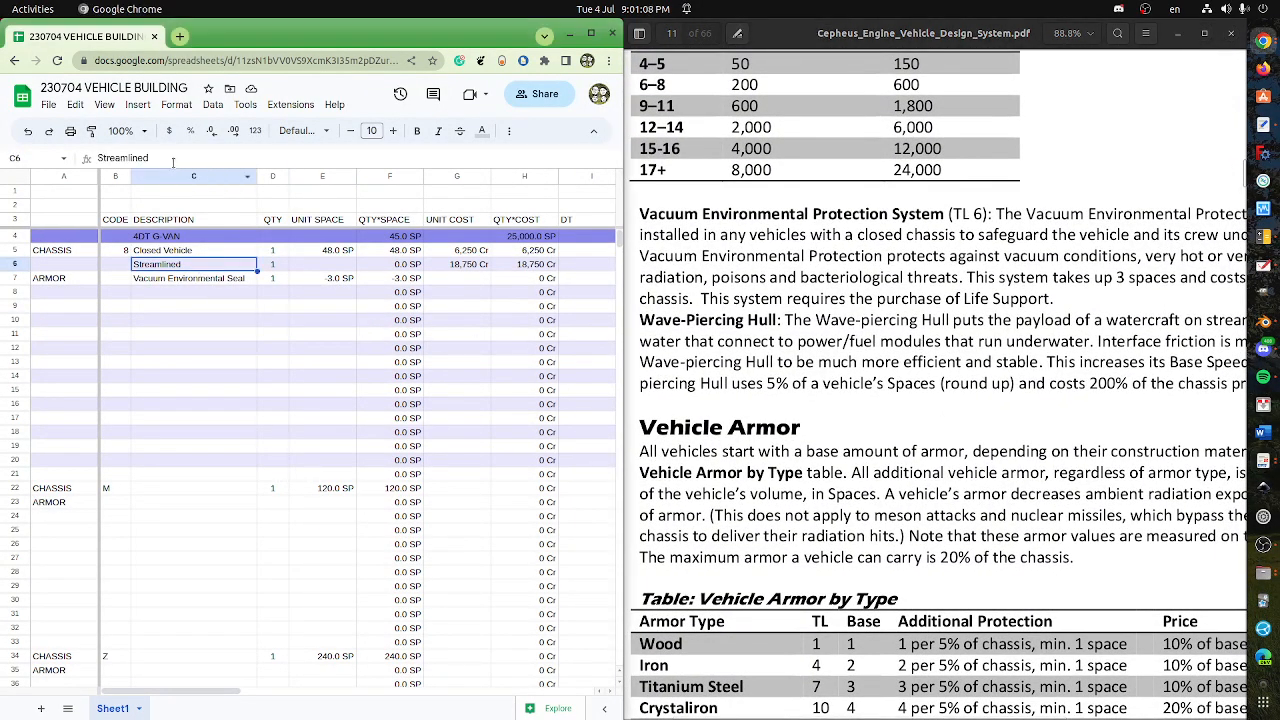
{"action": "key", "text": "Return"}
{"action": "type", "text": "(x"}
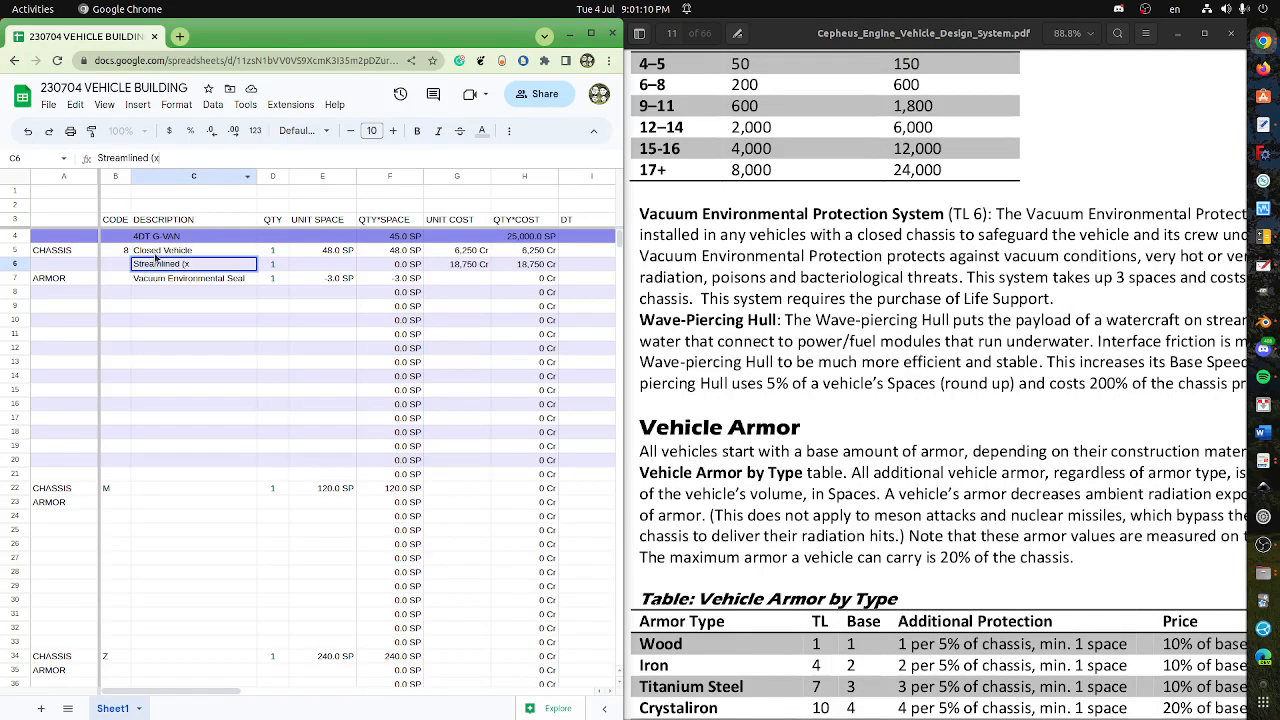
{"action": "type", "text": "5 base speed"}
- Calculate the Vacuum Environmental Seal's unit cost in G7 with =E5*10000, declining the suggested autofill
{"action": "left_click_drag", "start_coordinate": [938, 446], "coordinate": [1060, 396]}
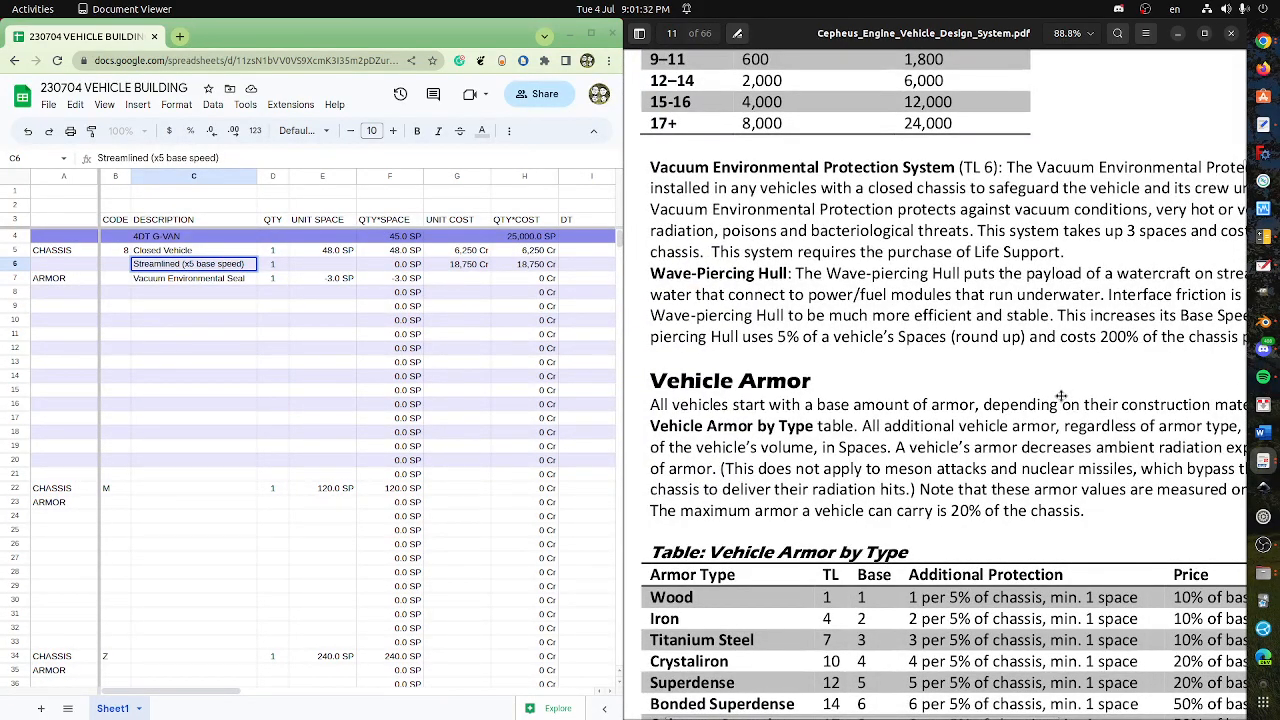
{"action": "left_click_drag", "start_coordinate": [1060, 396], "coordinate": [1040, 413]}
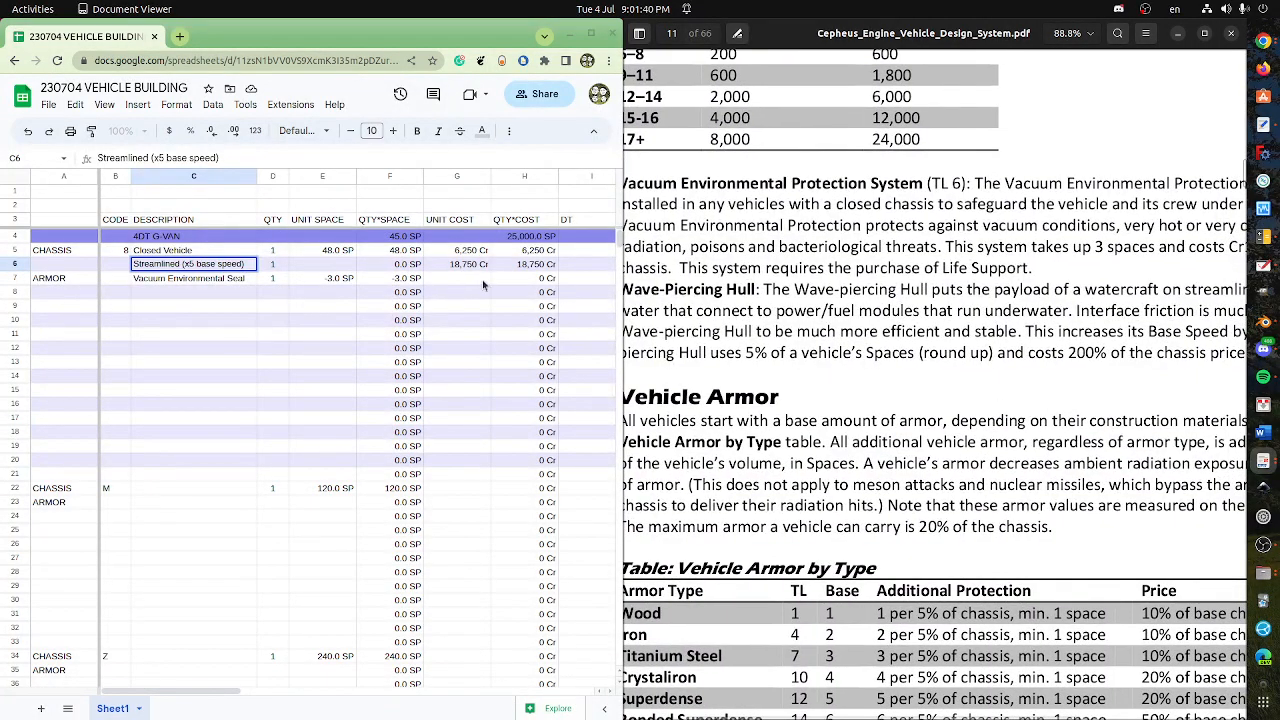
{"action": "left_click", "coordinate": [475, 280]}
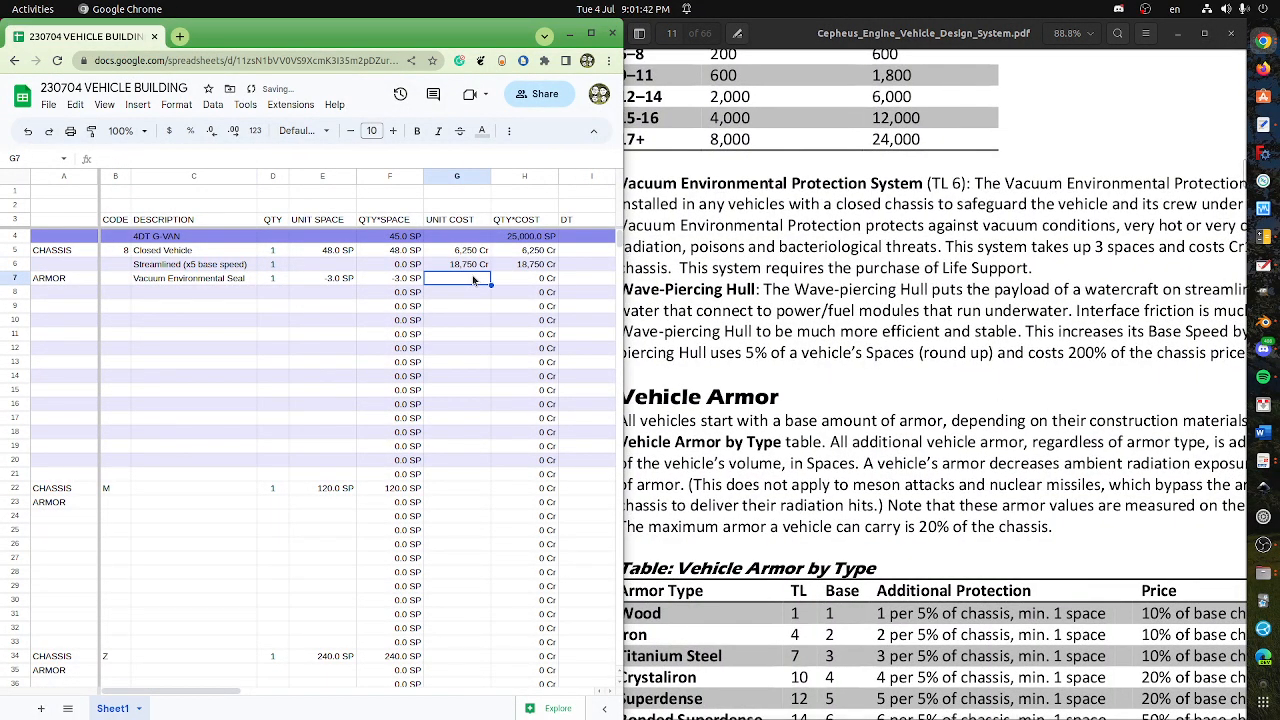
{"action": "type", "text": "="}
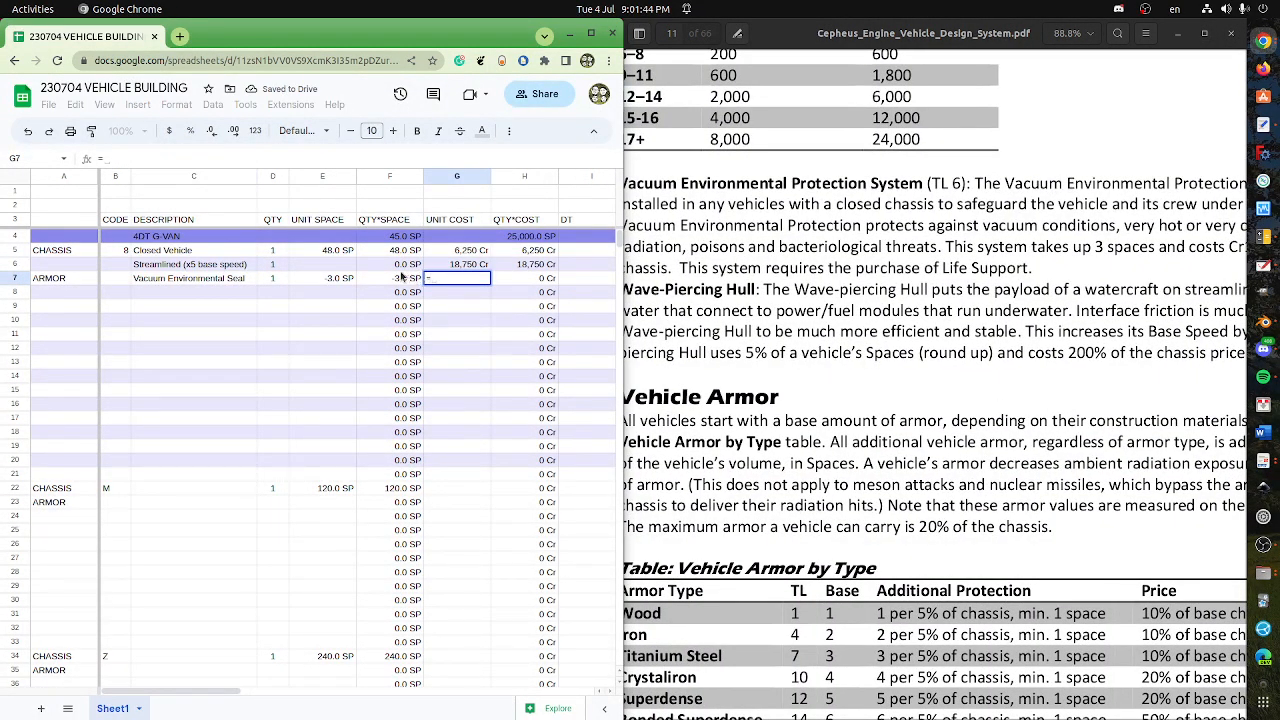
{"action": "left_click", "coordinate": [335, 258]}
{"action": "type", "text": "*"}
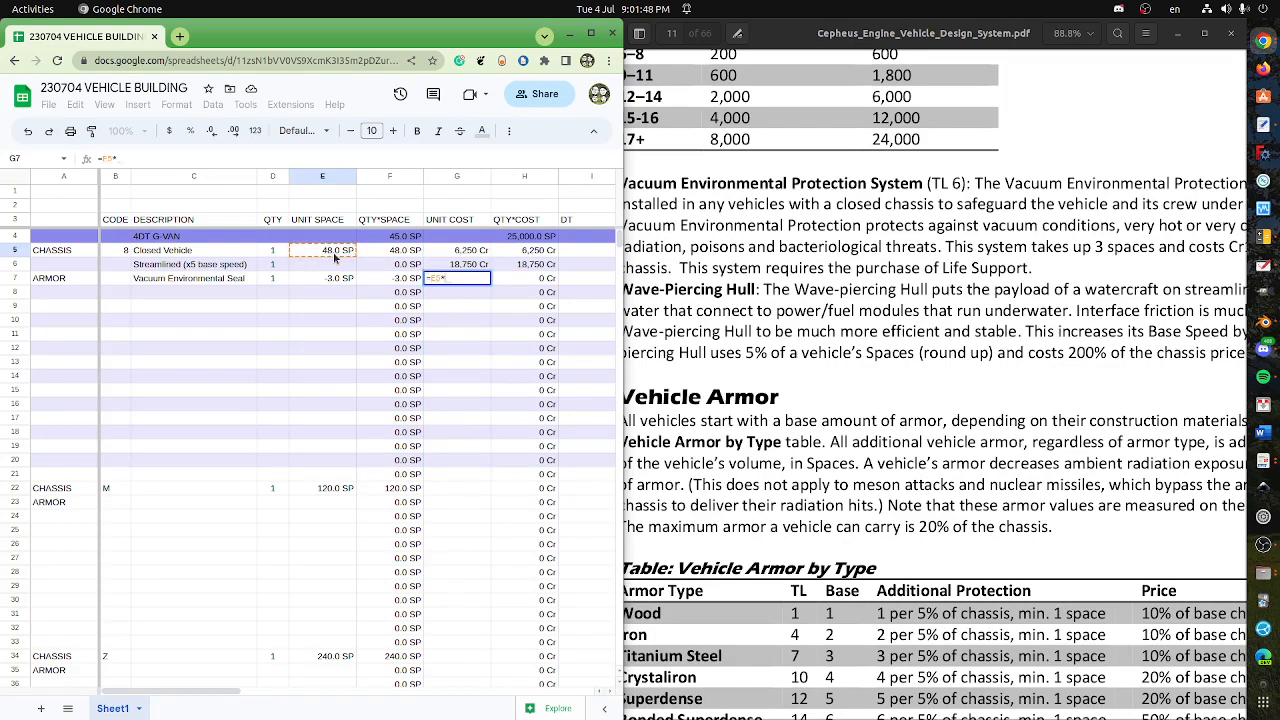
{"action": "type", "text": "100"}
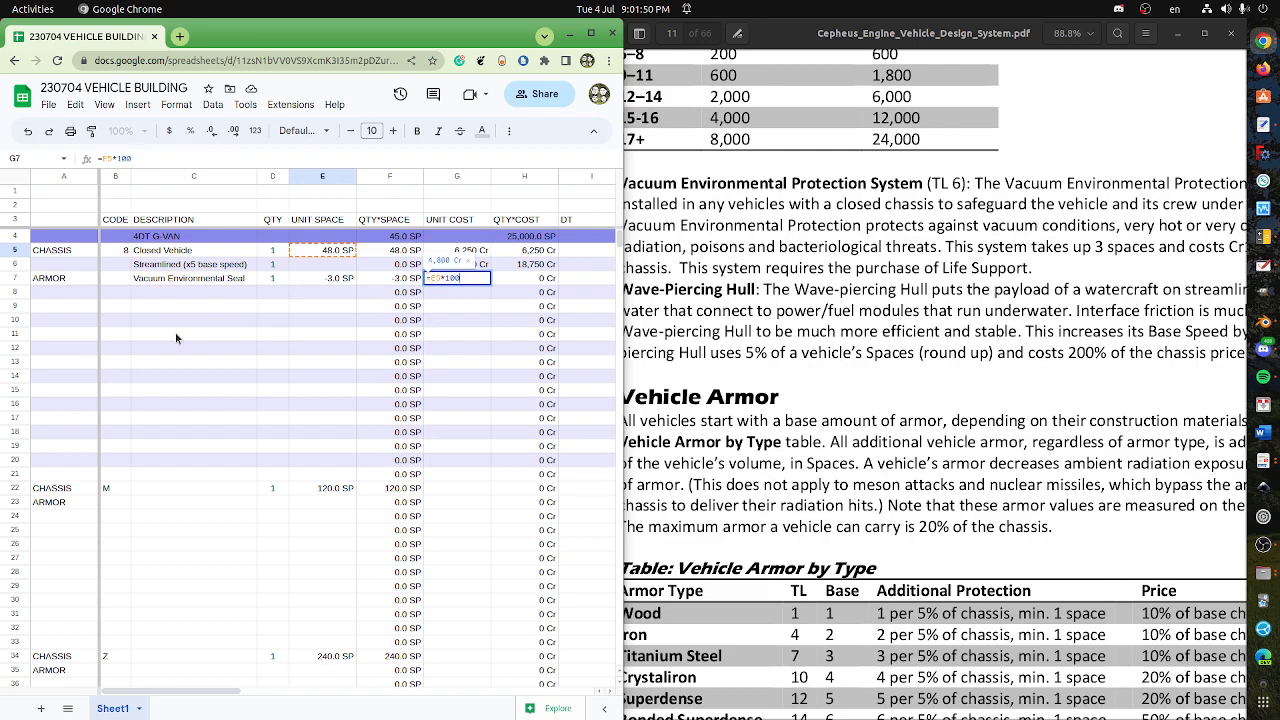
{"action": "type", "text": "00"}
{"action": "key", "text": "Return"}
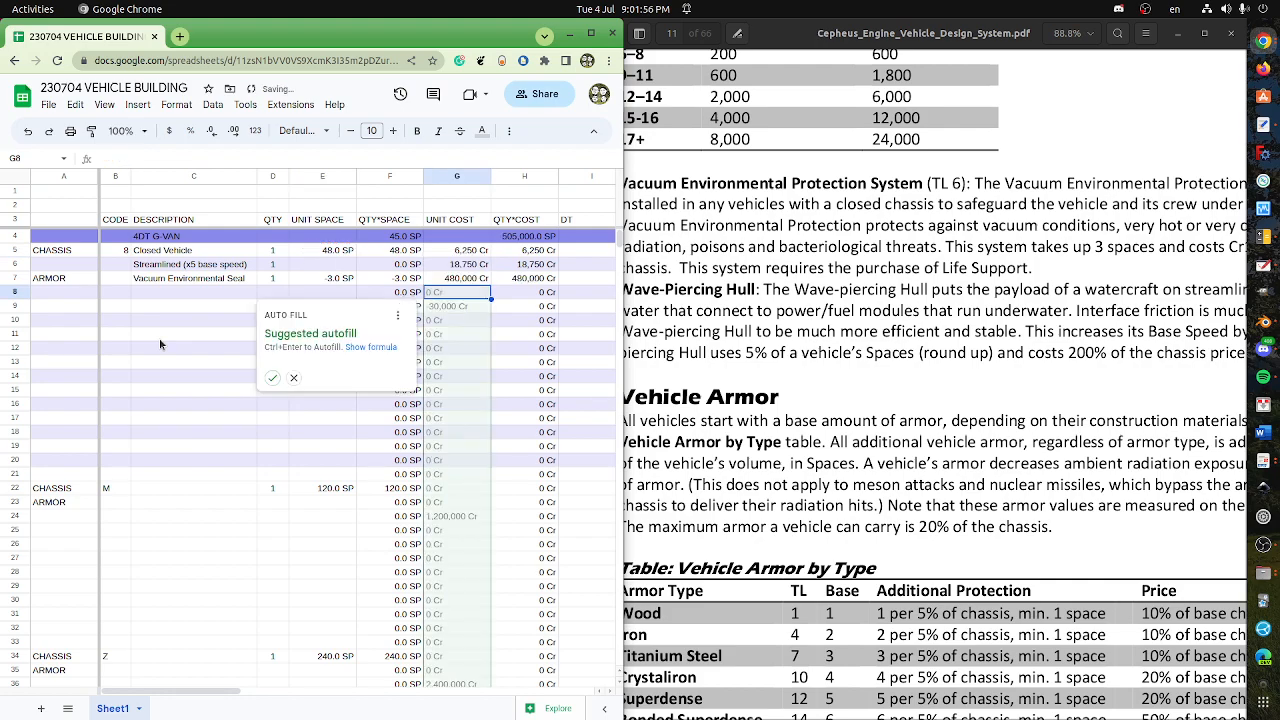
{"action": "key", "text": "Escape"}
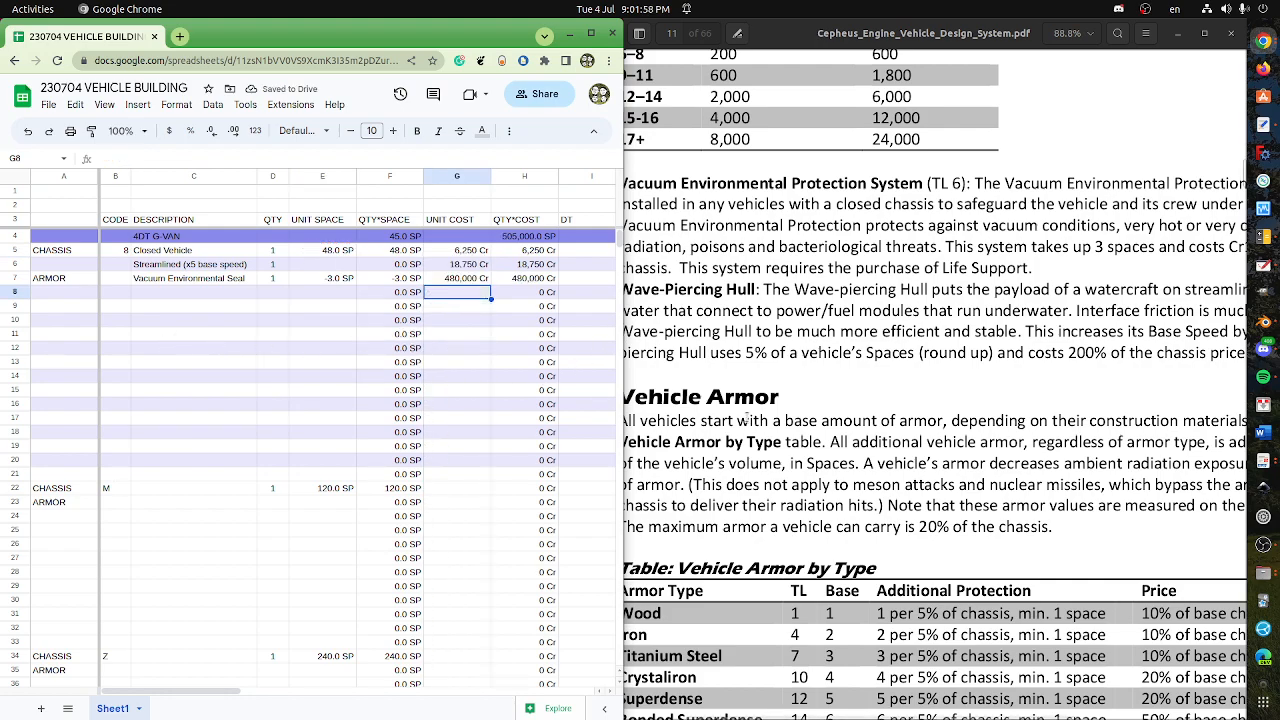
- Format the total cost in H4 with the custom Cr number format
{"action": "left_click", "coordinate": [532, 238]}
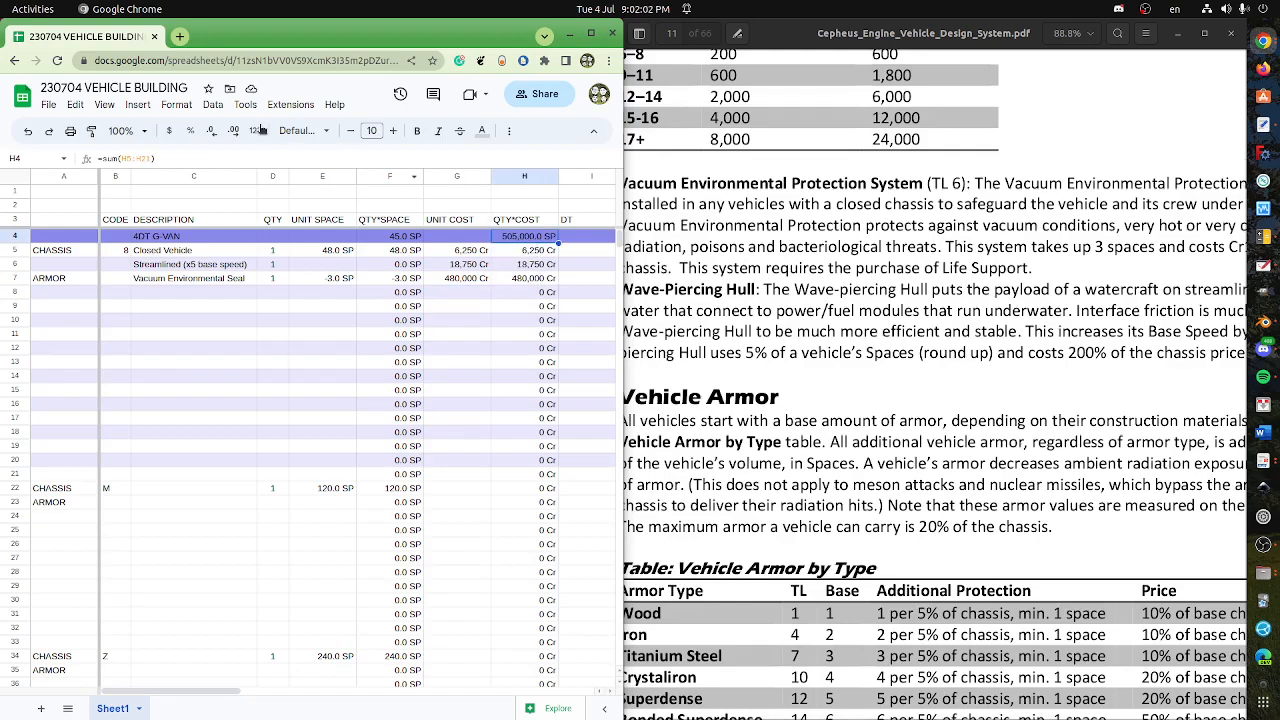
{"action": "left_click", "coordinate": [176, 104]}
{"action": "mouse_move", "coordinate": [300, 160]}
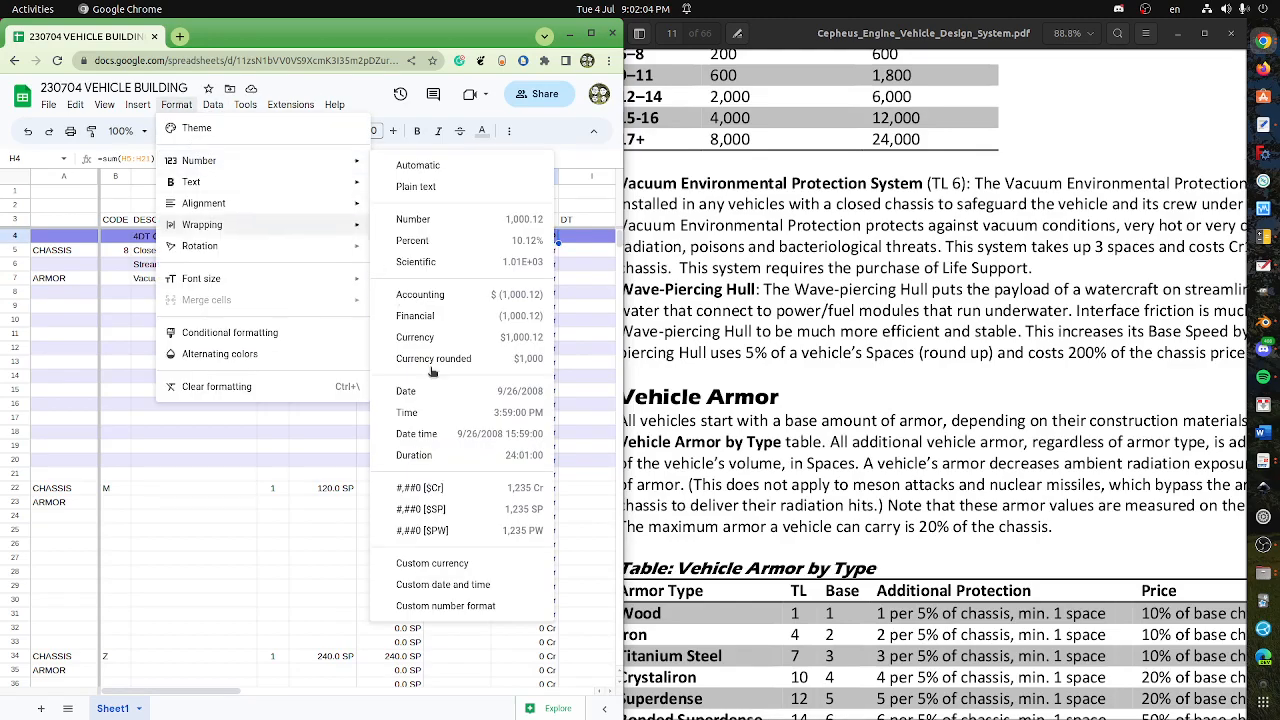
{"action": "left_click", "coordinate": [449, 488]}
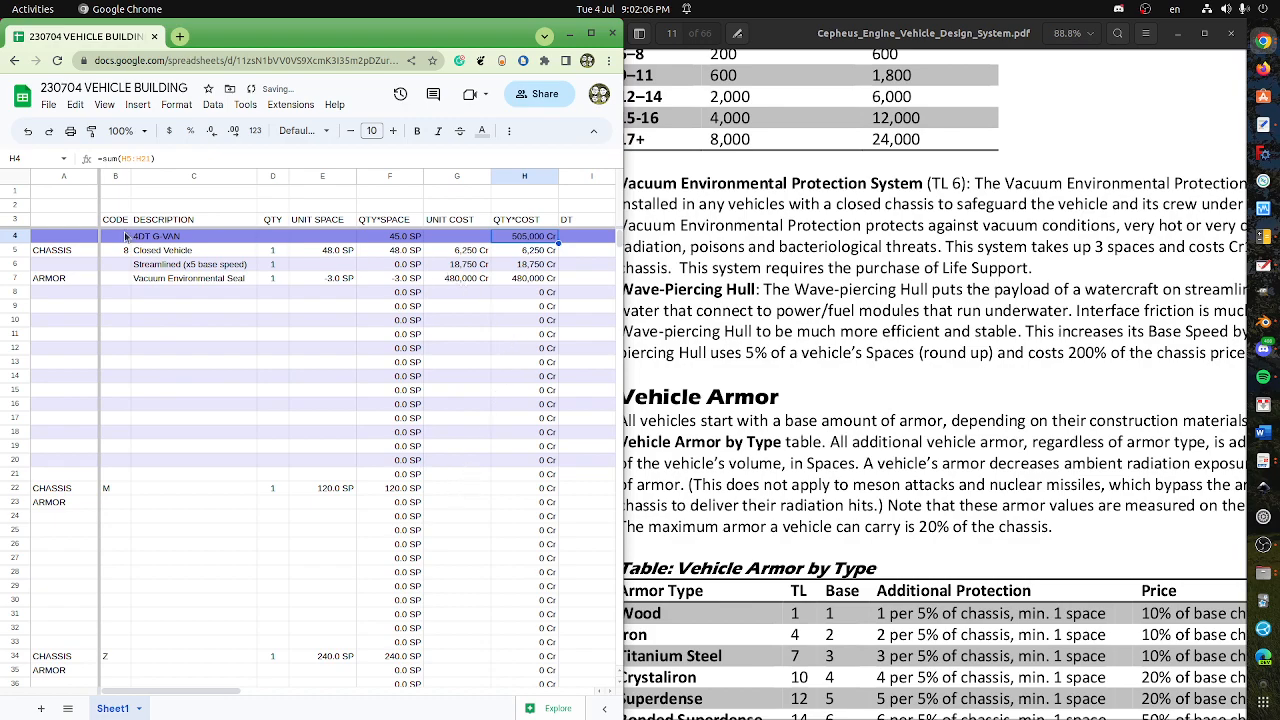
- Make the 4DT G-VAN summary row bold across C4:H4
{"action": "left_click_drag", "start_coordinate": [135, 240], "coordinate": [510, 235]}
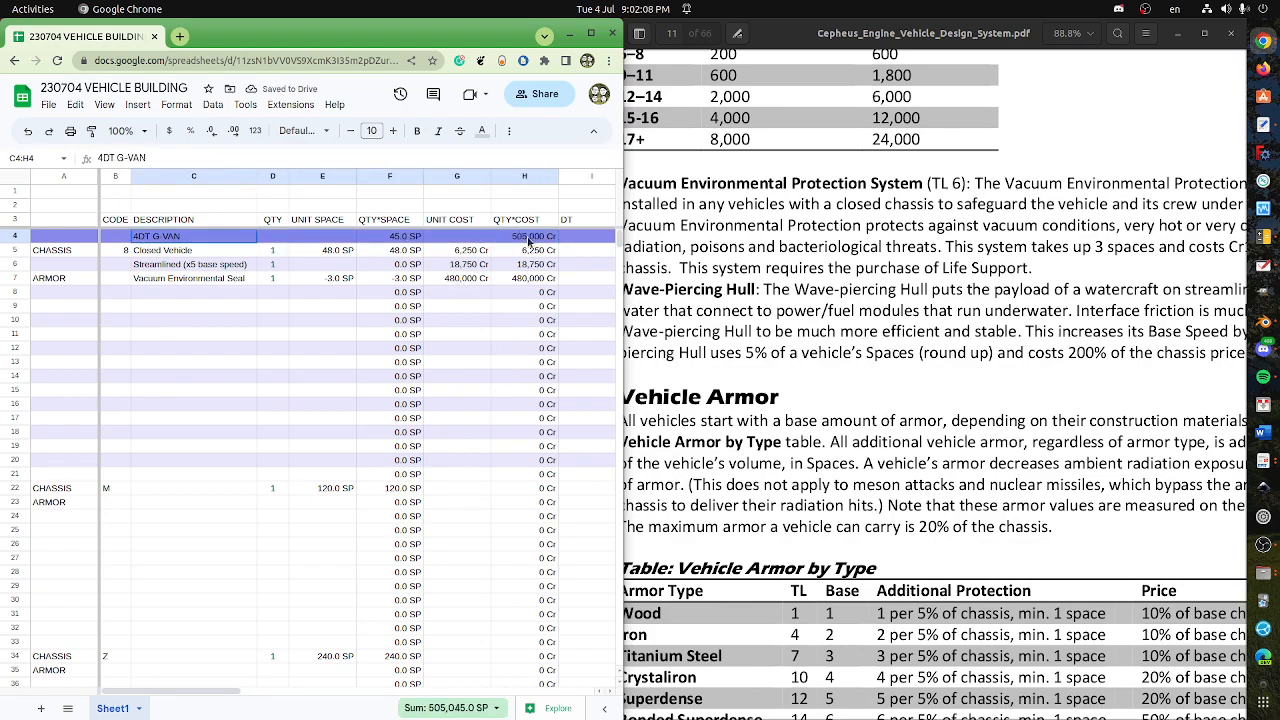
{"action": "key", "text": "ctrl+b"}
{"action": "left_click", "coordinate": [517, 309]}
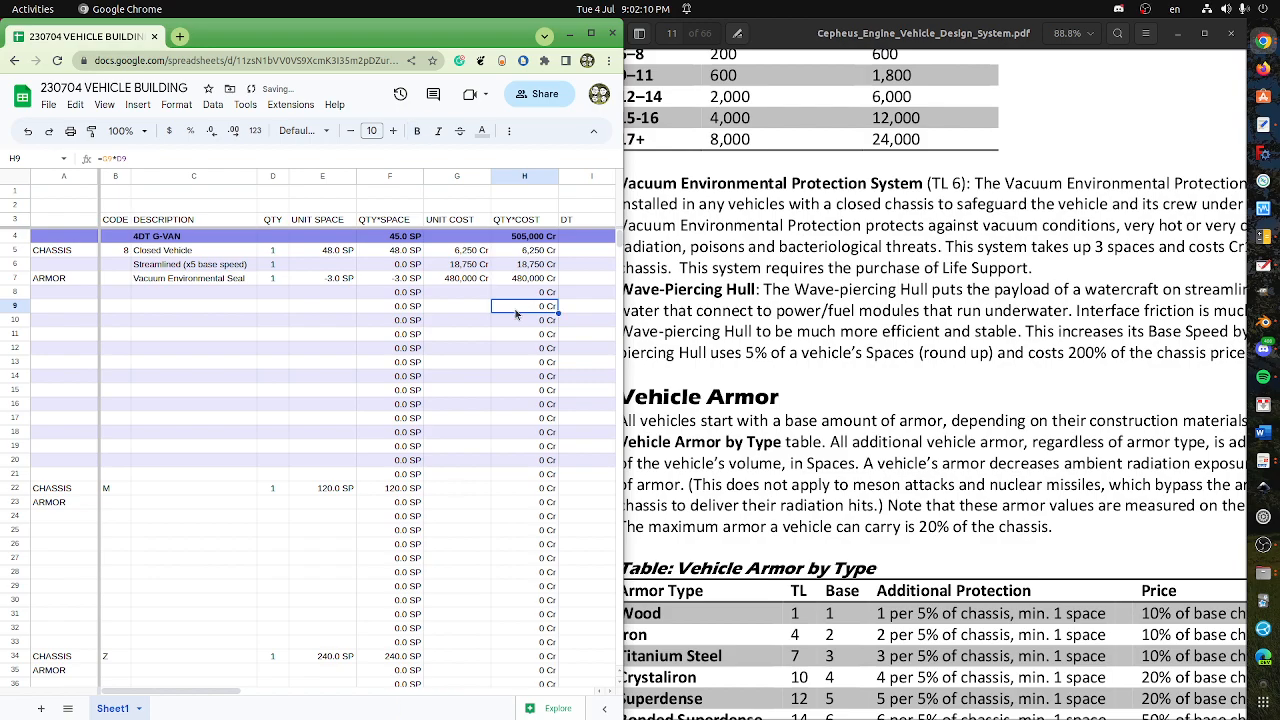
- Review the rules PDF from the Vehicle Armor section through Vehicle Drives to the Vehicle Drive Costs table
{"action": "left_click", "coordinate": [957, 316]}
{"action": "scroll", "coordinate": [957, 316], "scroll_direction": "down", "scroll_amount": 3}
{"action": "scroll", "coordinate": [957, 316], "scroll_direction": "left", "scroll_amount": 1}
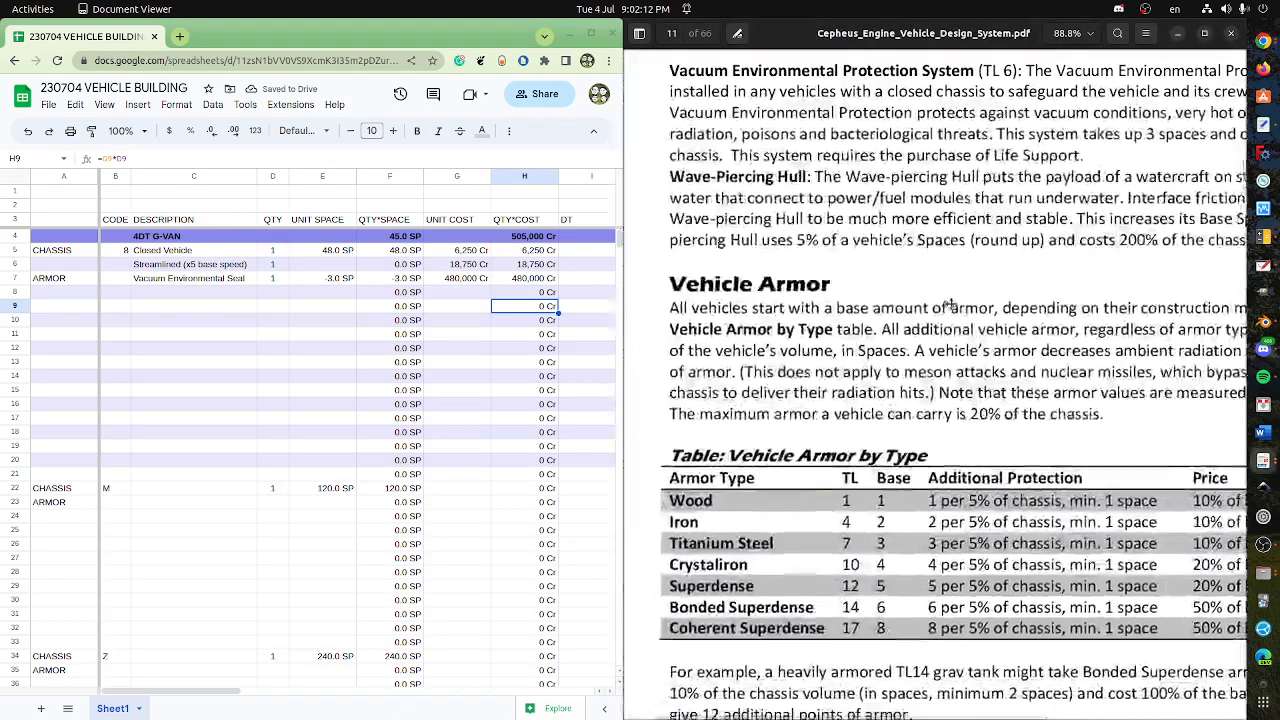
{"action": "scroll", "coordinate": [960, 325], "scroll_direction": "down", "scroll_amount": 14}
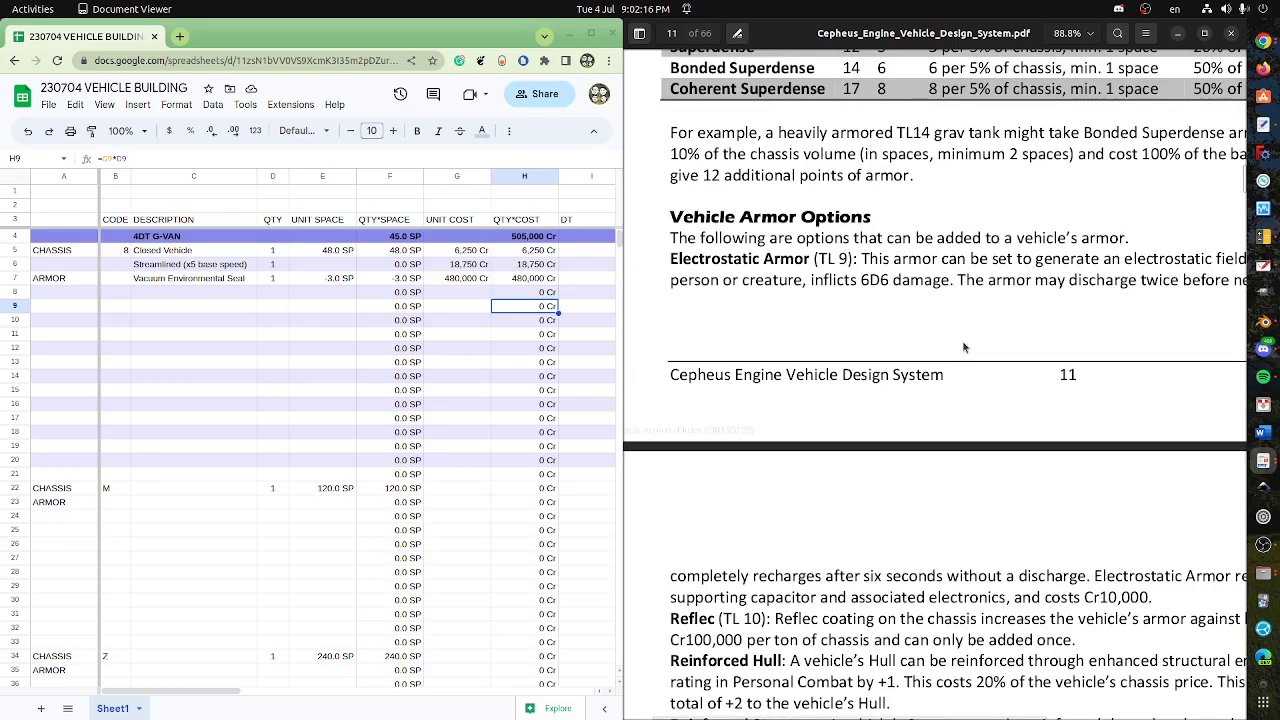
{"action": "scroll", "coordinate": [962, 350], "scroll_direction": "down", "scroll_amount": 20}
{"action": "scroll", "coordinate": [958, 357], "scroll_direction": "down", "scroll_amount": 20}
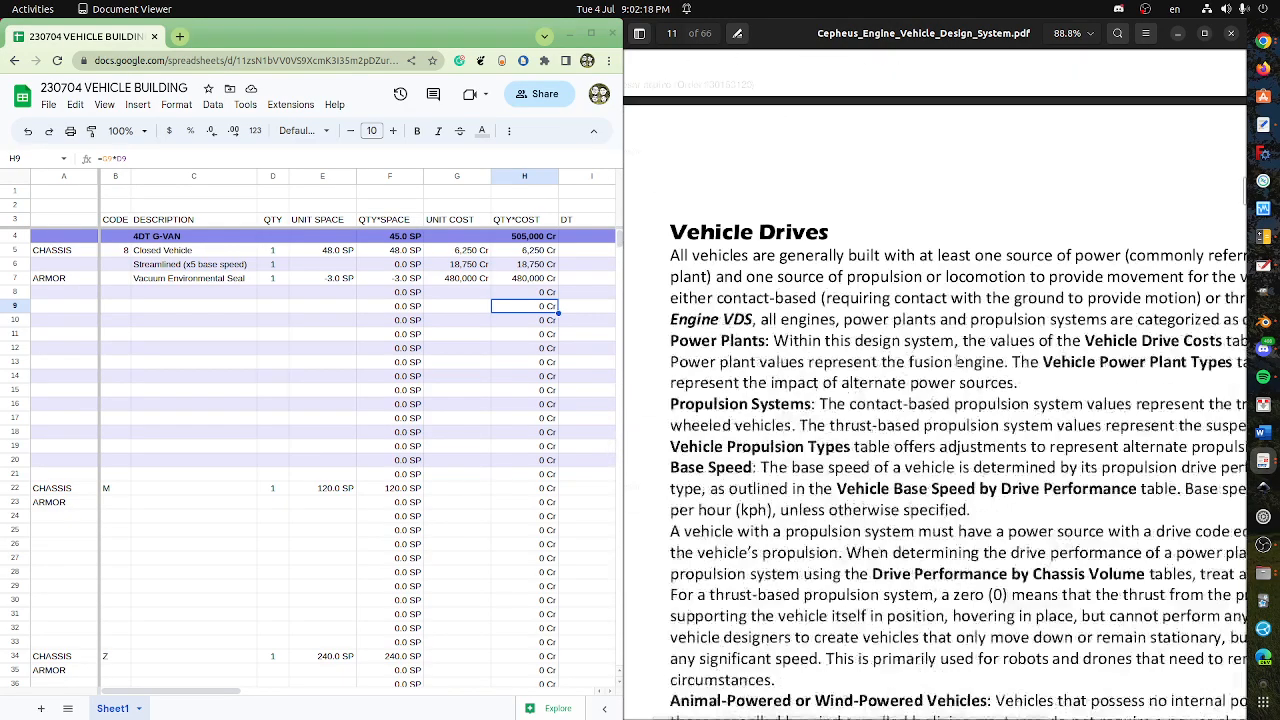
{"action": "scroll", "coordinate": [952, 365], "scroll_direction": "down", "scroll_amount": 12}
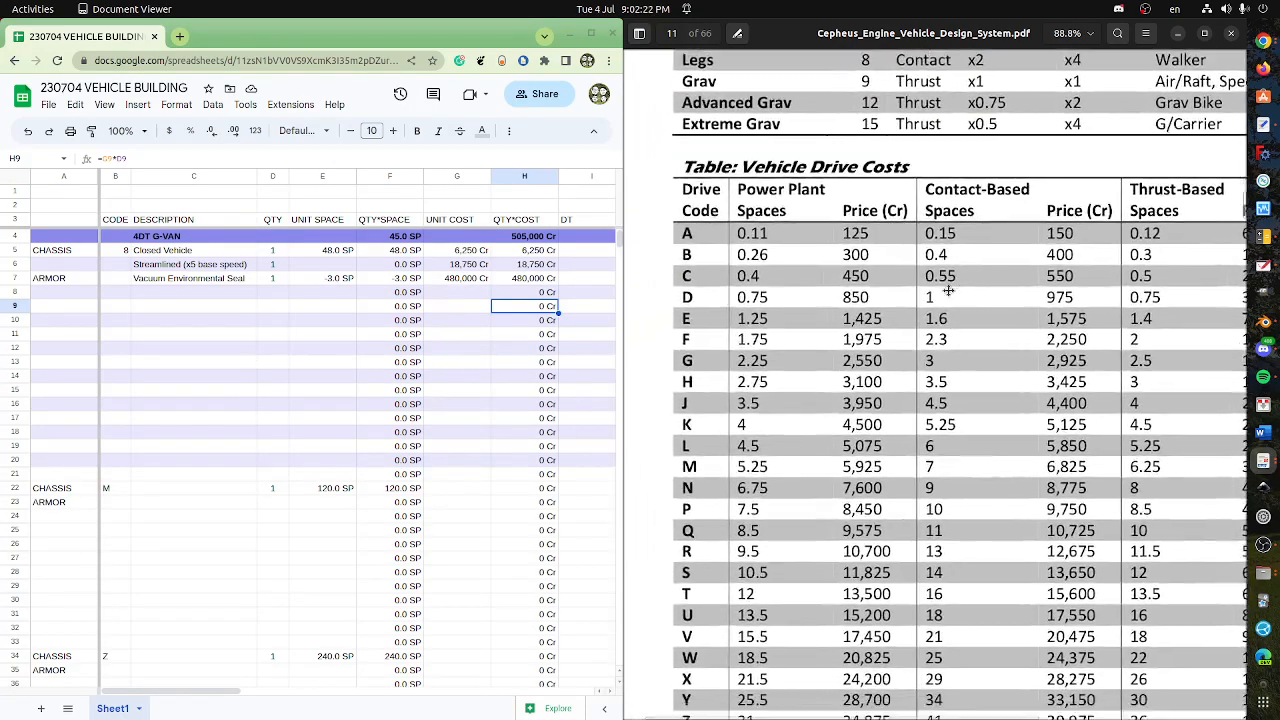
{"action": "left_click_drag", "start_coordinate": [948, 291], "coordinate": [927, 278]}
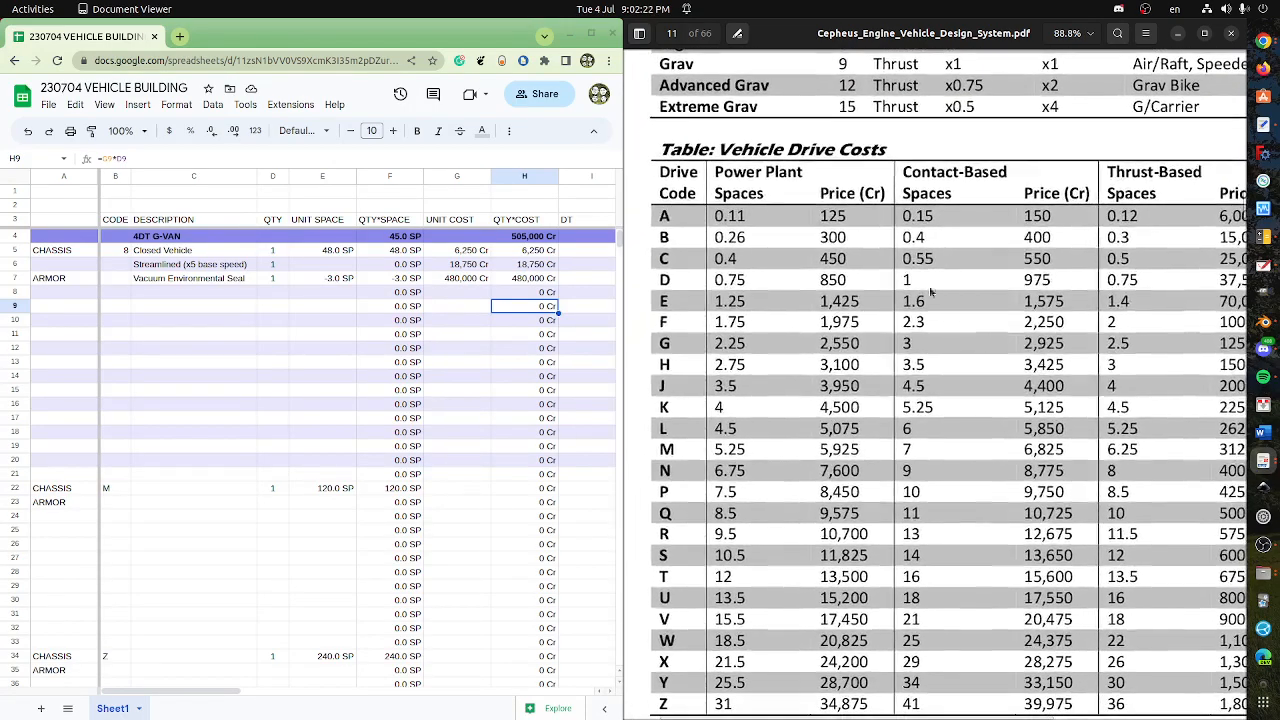
{"action": "left_click_drag", "start_coordinate": [966, 349], "coordinate": [970, 360]}
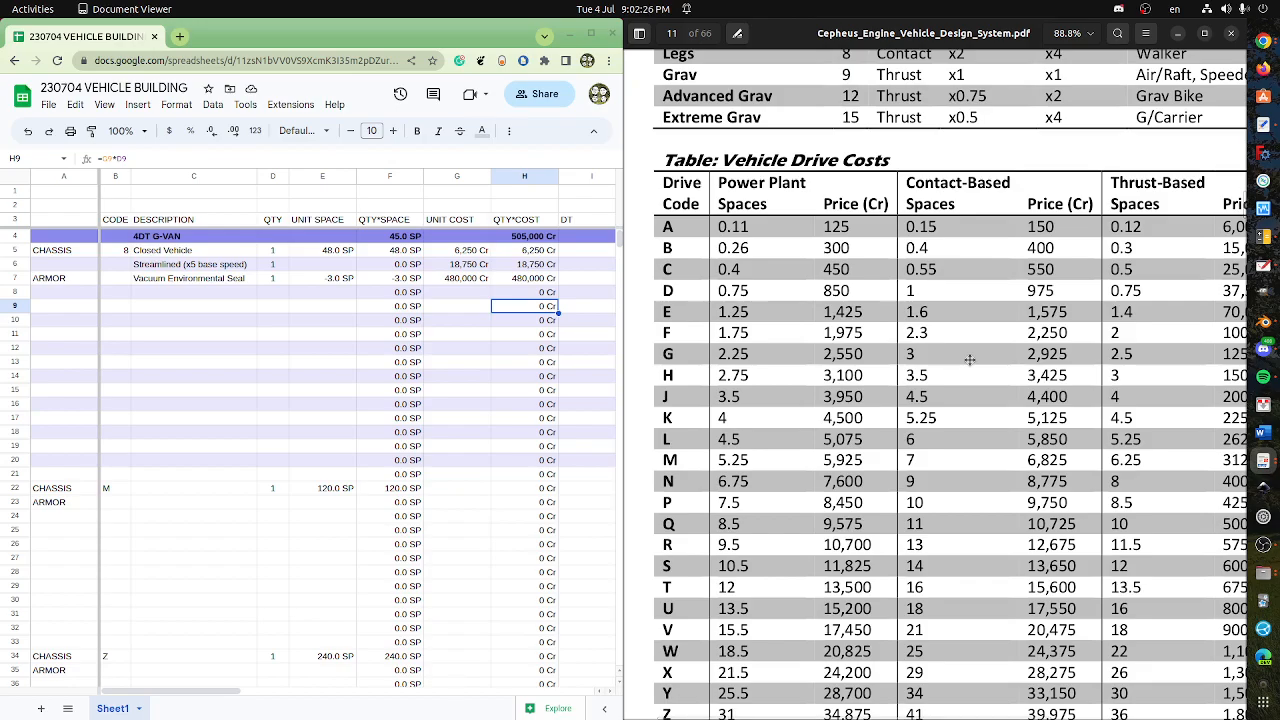
{"action": "mouse_move", "coordinate": [970, 360]}
{"action": "left_mouse_down"}
{"action": "mouse_move", "coordinate": [951, 521]}
{"action": "mouse_move", "coordinate": [949, 370]}
{"action": "left_mouse_up"}
{"action": "scroll", "coordinate": [950, 368], "scroll_direction": "down", "scroll_amount": 9}
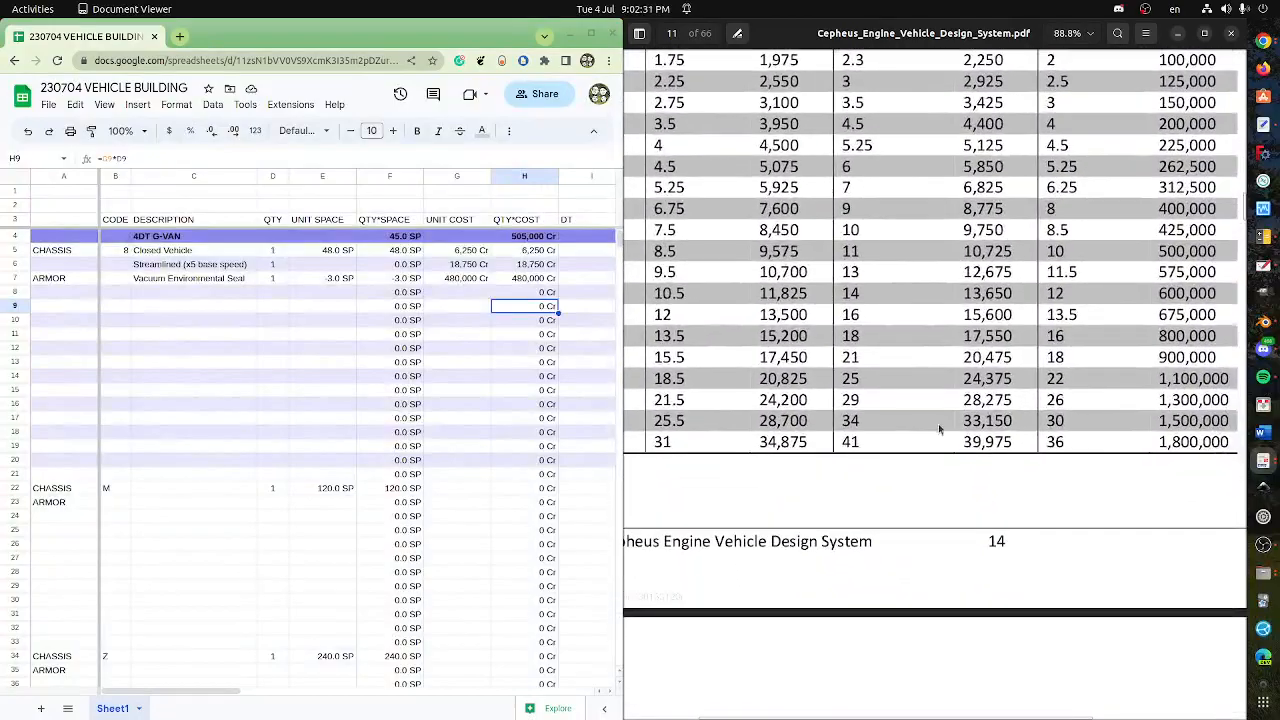
{"action": "left_click_drag", "start_coordinate": [940, 429], "coordinate": [958, 648]}
{"action": "left_click_drag", "start_coordinate": [926, 325], "coordinate": [922, 554]}
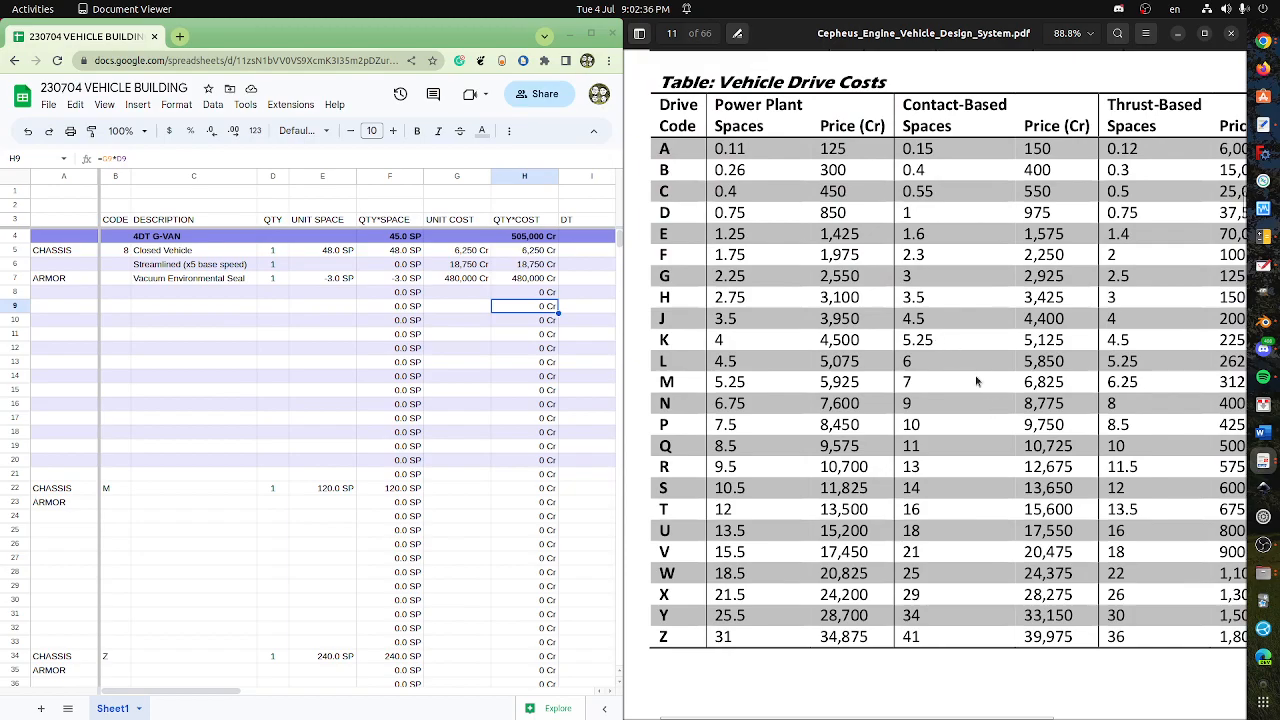
- Look up chassis code 8 in the Drive Performance by Chassis Code table and enter drive code G in B8
{"action": "left_click_drag", "start_coordinate": [984, 412], "coordinate": [954, 68]}
{"action": "left_click_drag", "start_coordinate": [970, 360], "coordinate": [1051, 602]}
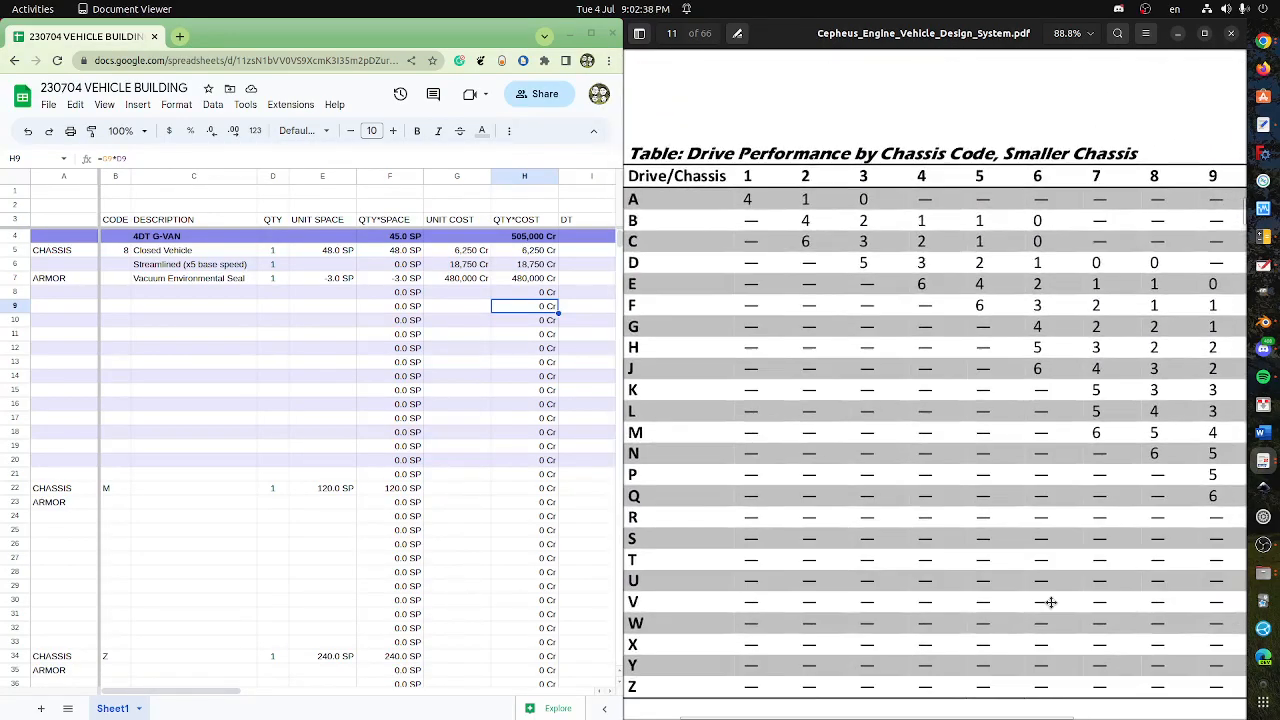
{"action": "left_click_drag", "start_coordinate": [1054, 497], "coordinate": [960, 495]}
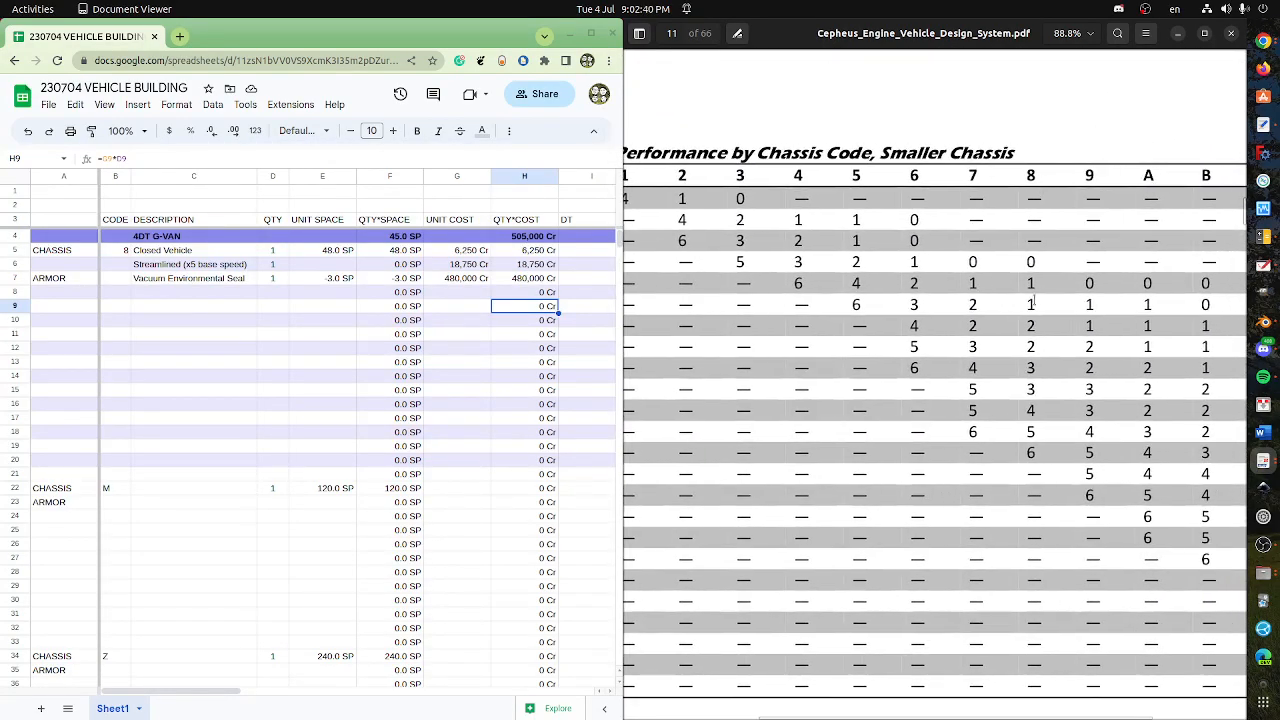
{"action": "double_click", "coordinate": [1030, 325]}
{"action": "scroll", "coordinate": [1000, 322], "scroll_direction": "left", "scroll_amount": 4}
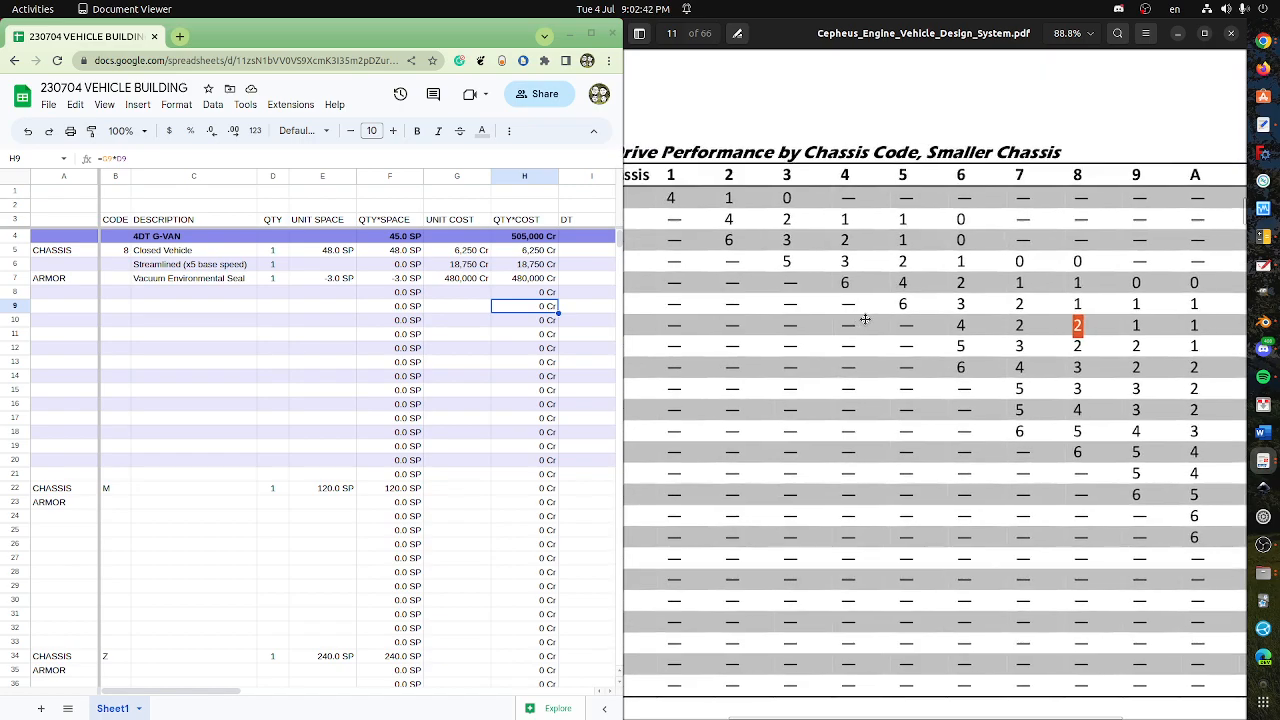
{"action": "left_click", "coordinate": [117, 295]}
{"action": "type", "text": "G"}
- Label the drive row V-DRIVE in A8
{"action": "left_click", "coordinate": [74, 300]}
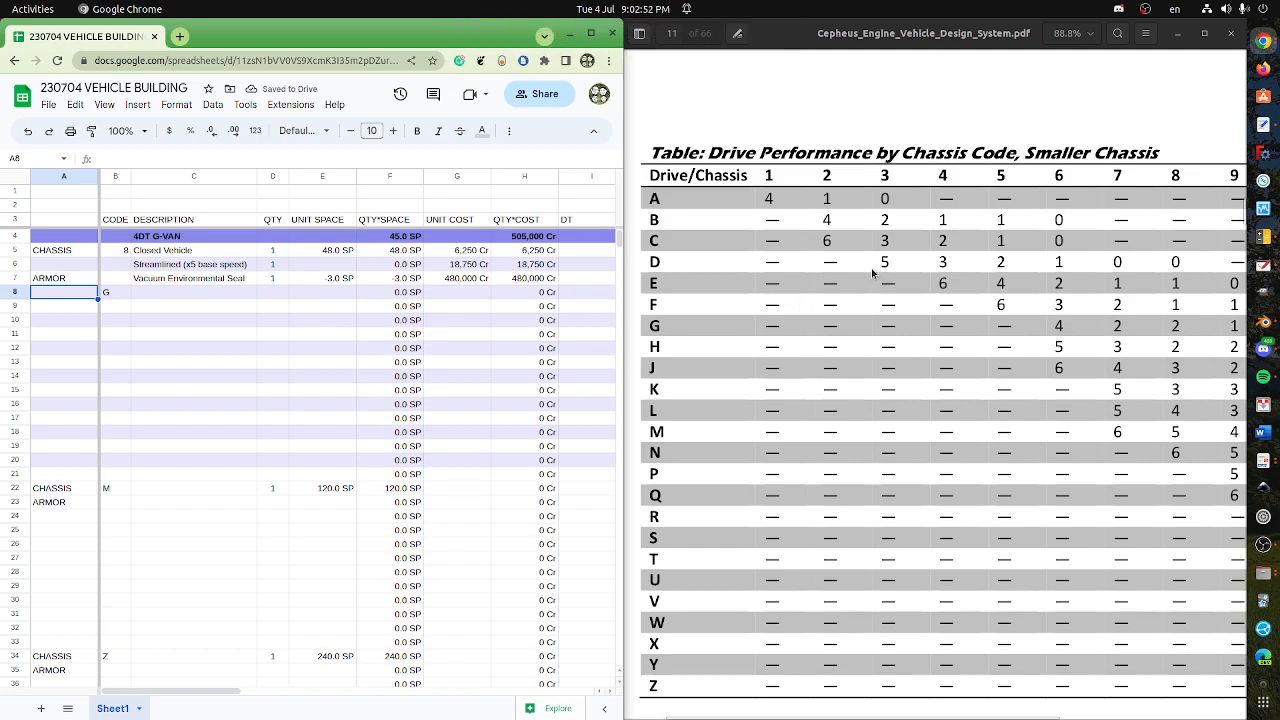
{"action": "type", "text": "DRIVE"}
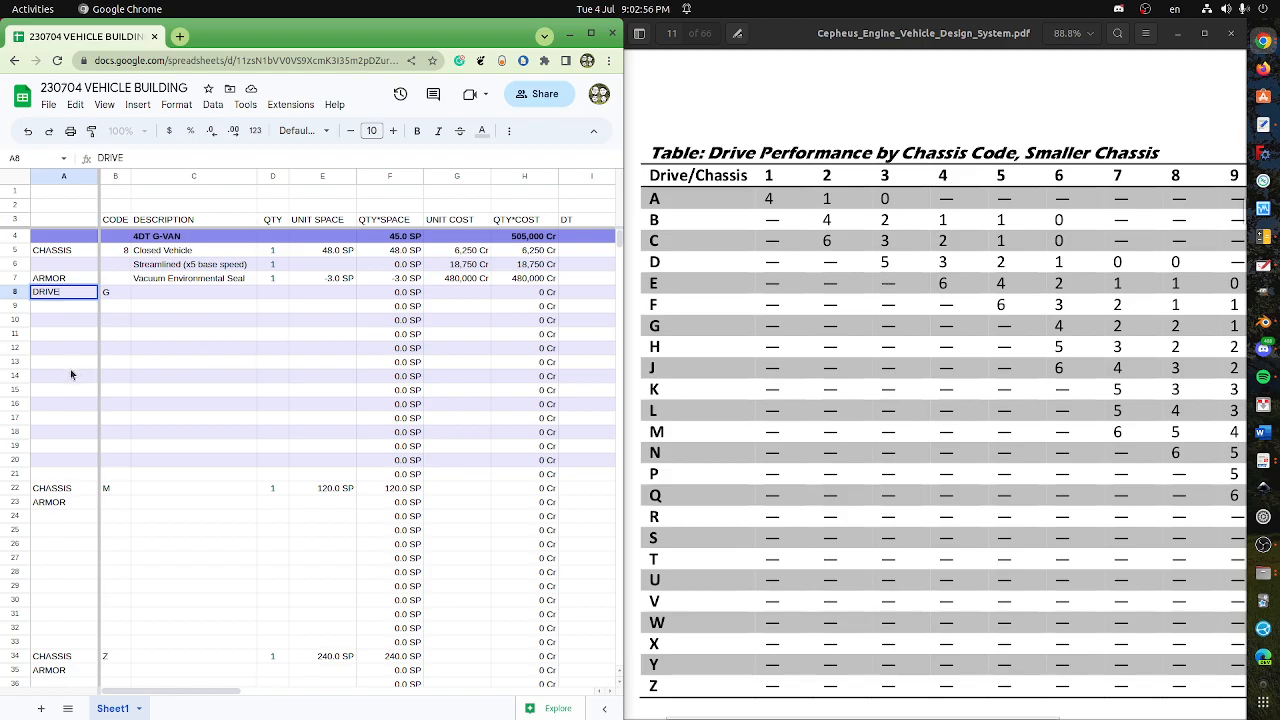
{"action": "left_click", "coordinate": [949, 411]}
{"action": "scroll", "coordinate": [1000, 420], "scroll_direction": "up", "scroll_amount": 10}
{"action": "scroll", "coordinate": [1062, 445], "scroll_direction": "up", "scroll_amount": 2}
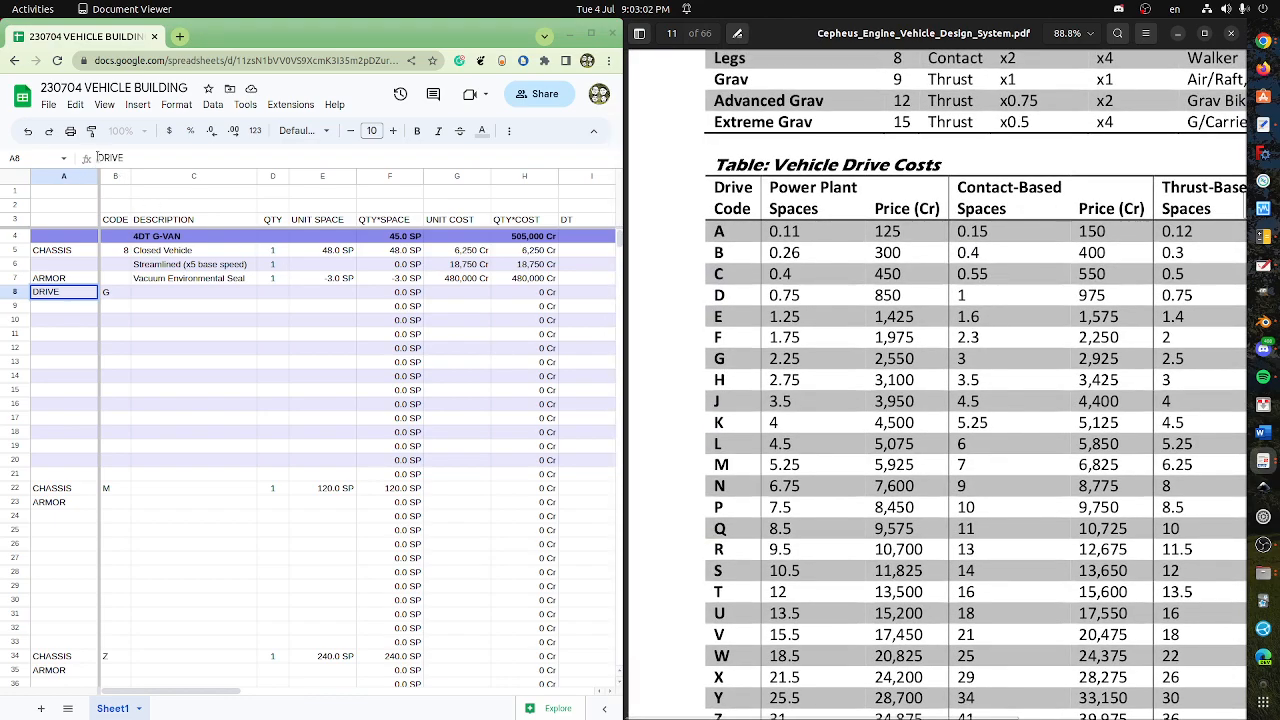
{"action": "left_click", "coordinate": [98, 158]}
{"action": "type", "text": "V-"}
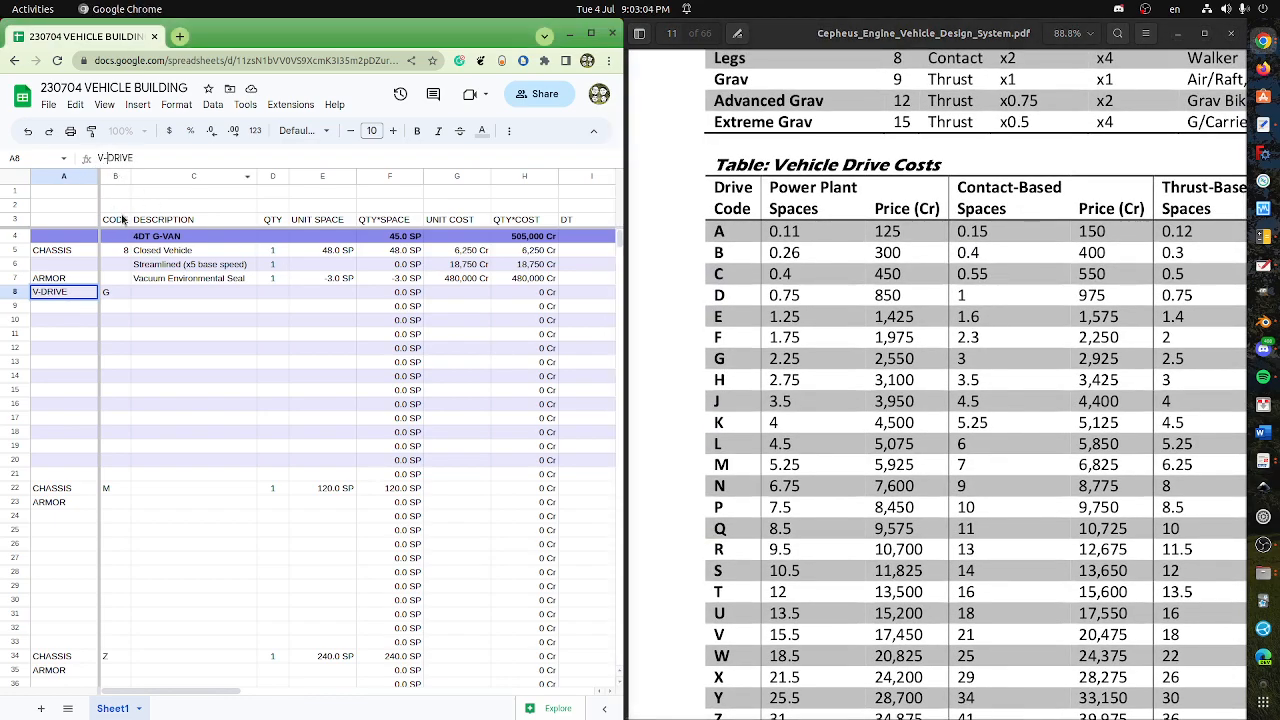
{"action": "left_click", "coordinate": [165, 300]}
- Consult the propulsion and drive cost tables, then enter quantity 1 and unit space -2.25 for the V-DRIVE row
{"action": "left_click", "coordinate": [920, 340]}
{"action": "scroll", "coordinate": [897, 485], "scroll_direction": "up", "scroll_amount": 5}
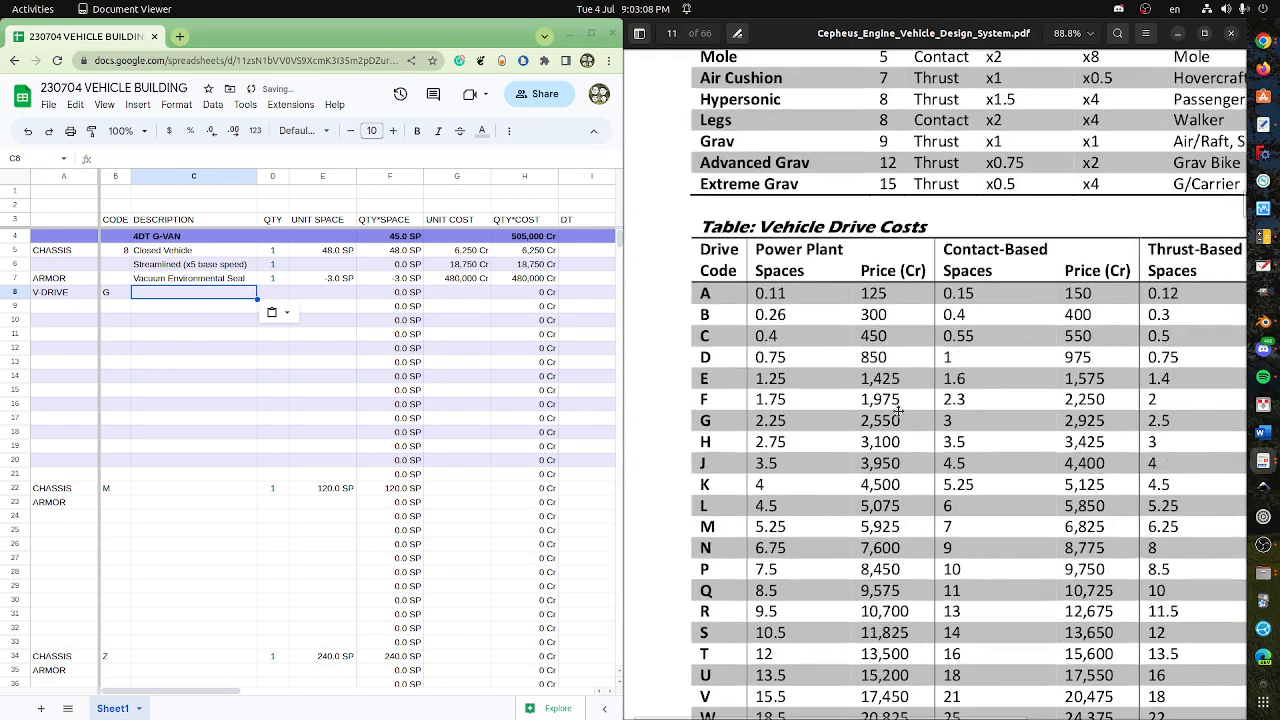
{"action": "scroll", "coordinate": [897, 485], "scroll_direction": "up", "scroll_amount": 2}
{"action": "scroll", "coordinate": [890, 520], "scroll_direction": "down", "scroll_amount": 4}
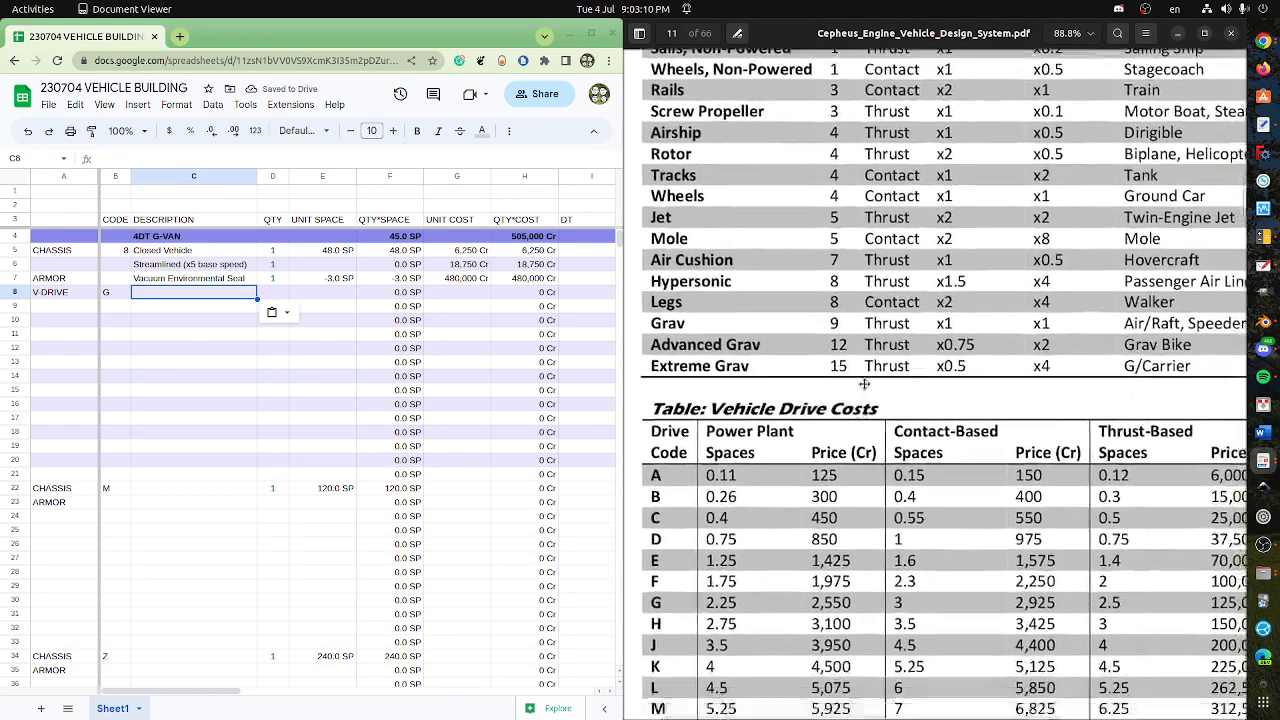
{"action": "scroll", "coordinate": [884, 567], "scroll_direction": "down", "scroll_amount": 3}
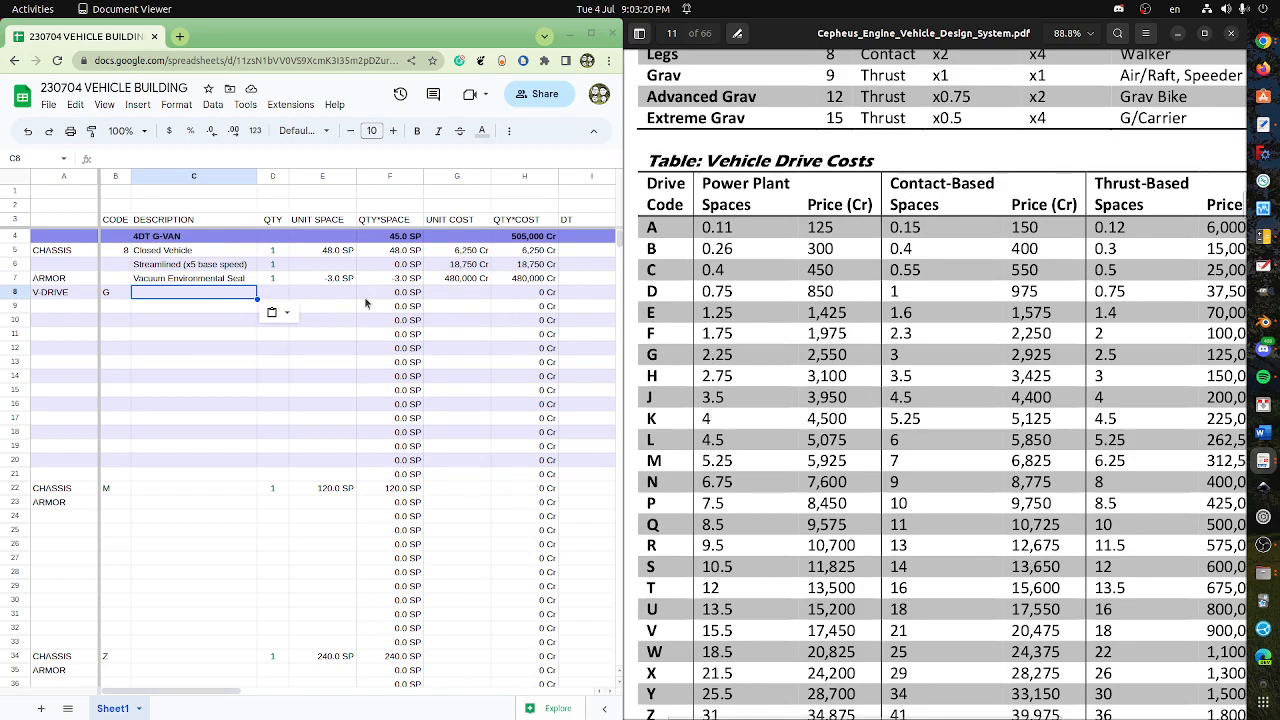
{"action": "left_click", "coordinate": [334, 297]}
{"action": "left_click", "coordinate": [274, 297]}
{"action": "type", "text": "1"}
{"action": "key", "text": "Tab"}
{"action": "type", "text": "2"}
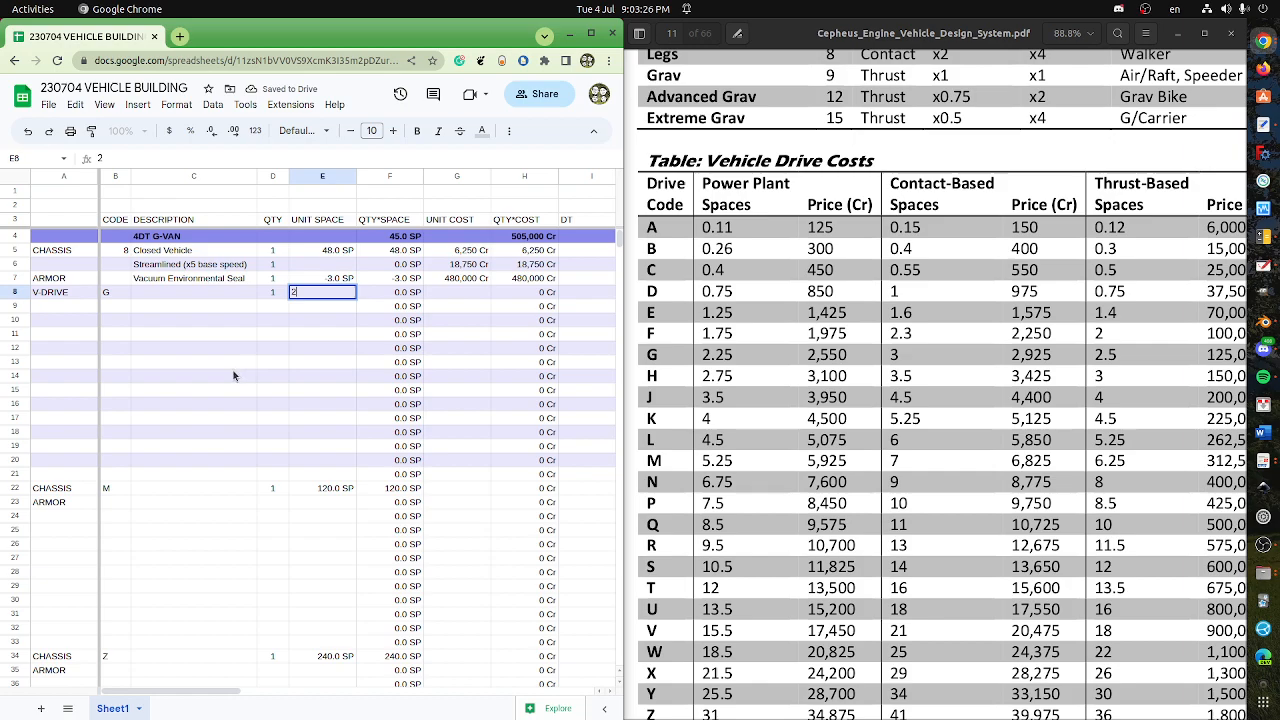
{"action": "type", "text": "-2.25"}
{"action": "key", "text": "Tab"}
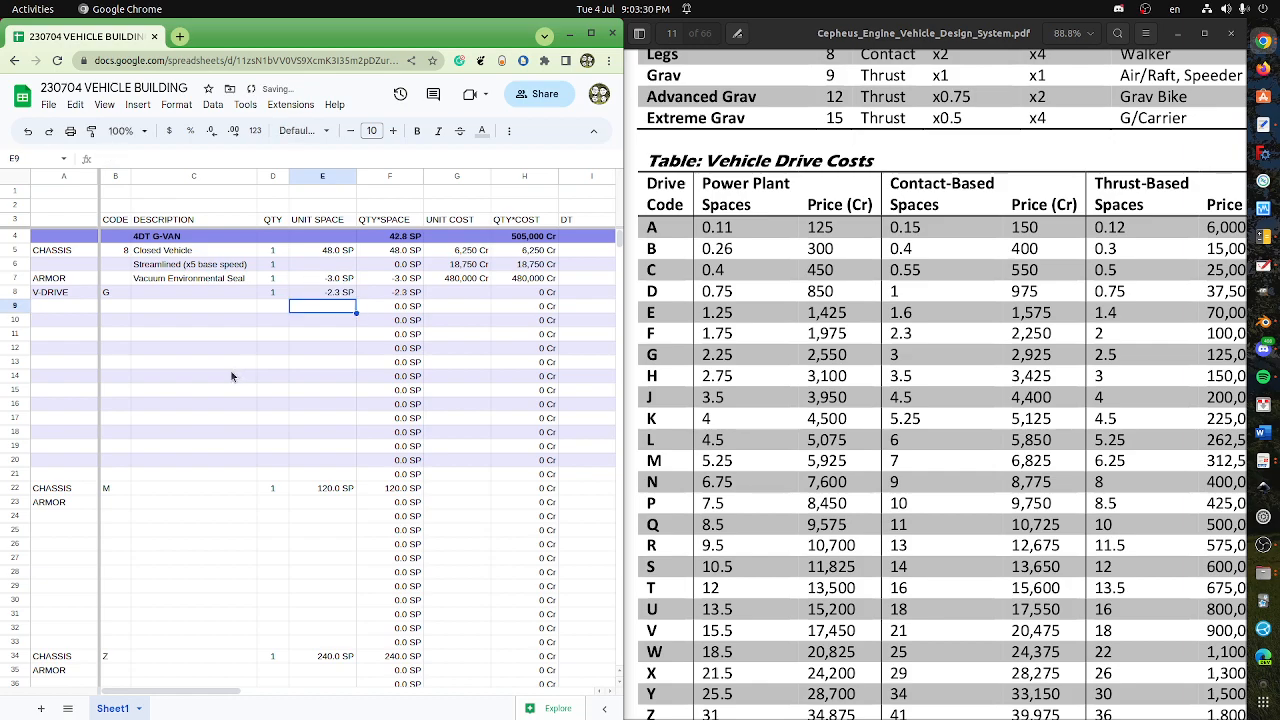
- Set the V-DRIVE's unit cost in G8 to 2550
{"action": "key", "text": "Tab"}
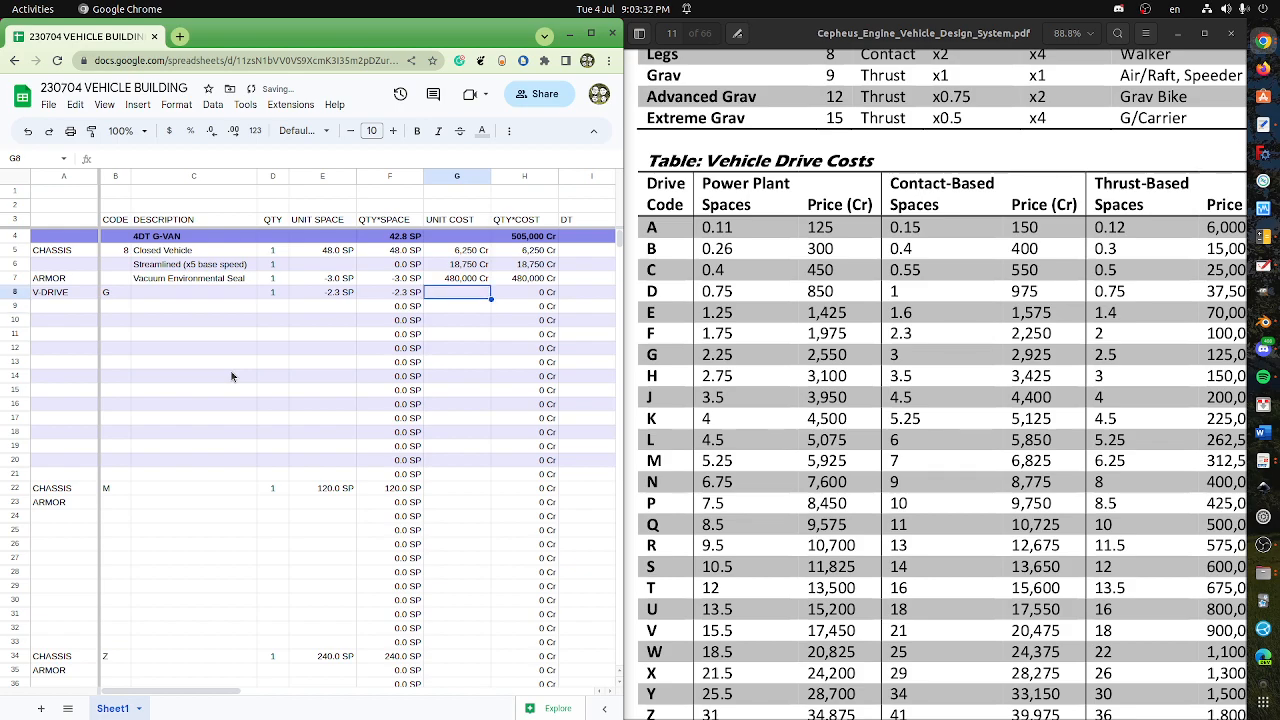
{"action": "type", "text": "2"}
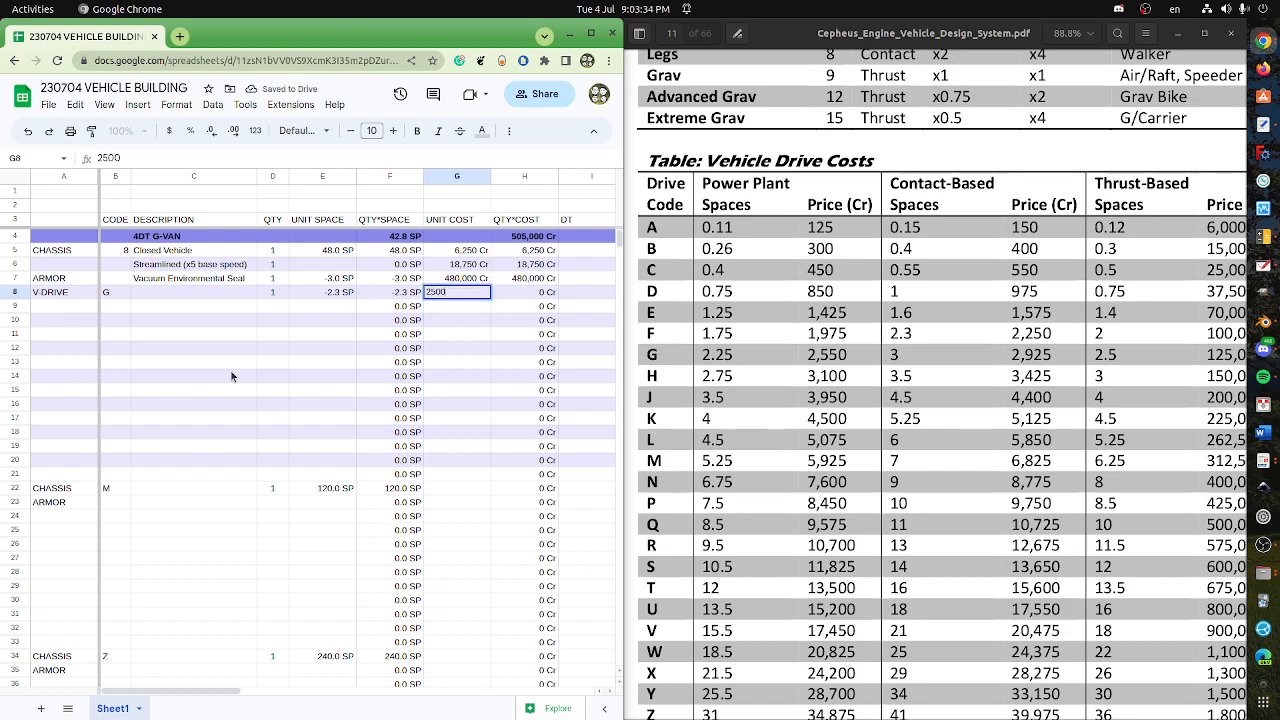
{"action": "type", "text": "500"}
{"action": "key", "text": "BackSpace"}
{"action": "key", "text": "BackSpace"}
{"action": "type", "text": "50"}
{"action": "key", "text": "Return"}
{"action": "key", "text": "Up"}
{"action": "key", "text": "Left"}
{"action": "key", "text": "Left"}
{"action": "key", "text": "Left"}
{"action": "key", "text": "Left"}
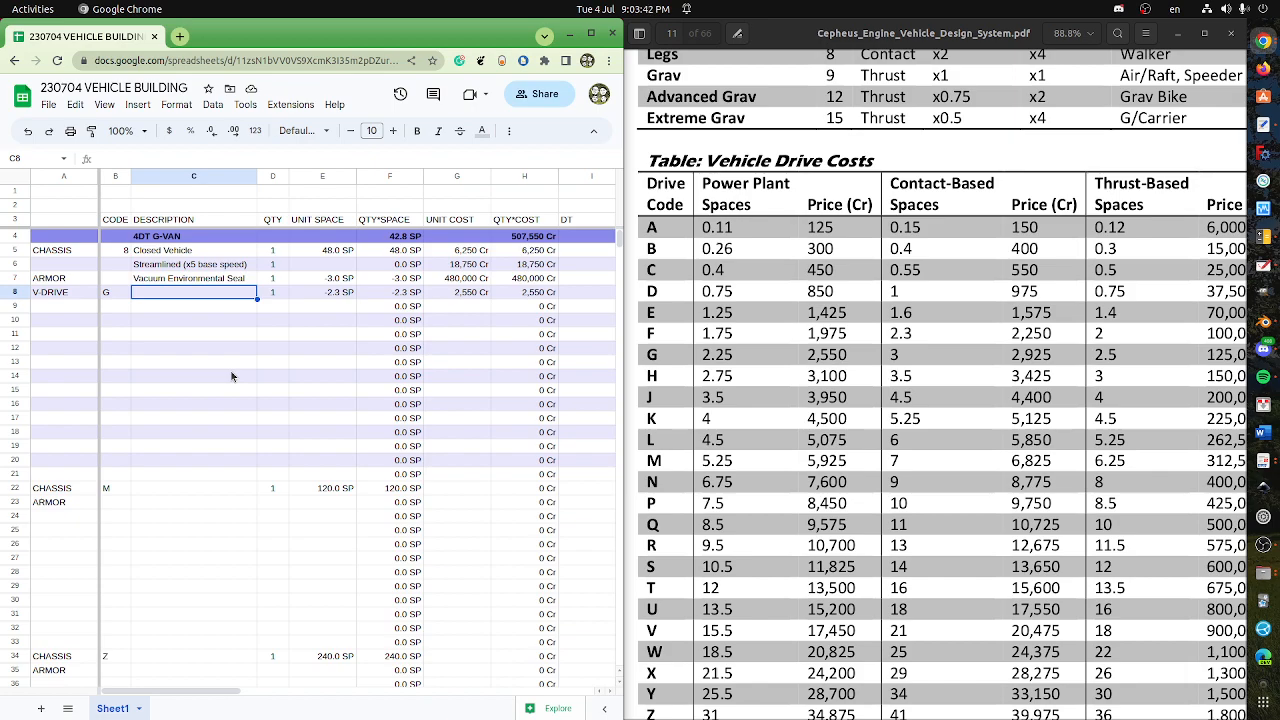
{"action": "key", "text": "Left"}
{"action": "key", "text": "Left"}
{"action": "key", "text": "Right"}
{"action": "key", "text": "Left"}
{"action": "key", "text": "Right"}
{"action": "key", "text": "Right"}
{"action": "key", "text": "Right"}
{"action": "key", "text": "Right"}
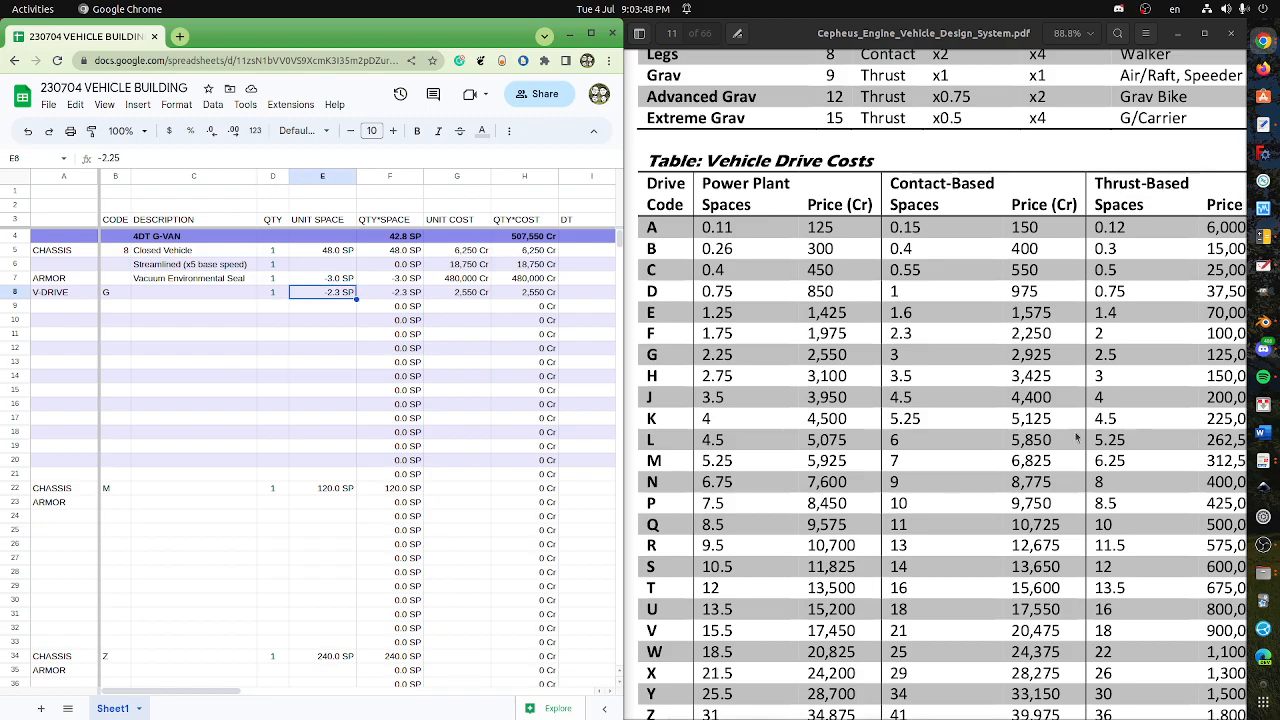
- Check the Thrust-Based columns of the Vehicle Drive Costs table and change the V-DRIVE's unit space in E8 to -2.5
{"action": "left_click_drag", "start_coordinate": [1054, 396], "coordinate": [1080, 355]}
{"action": "left_click_drag", "start_coordinate": [1206, 323], "coordinate": [1123, 327]}
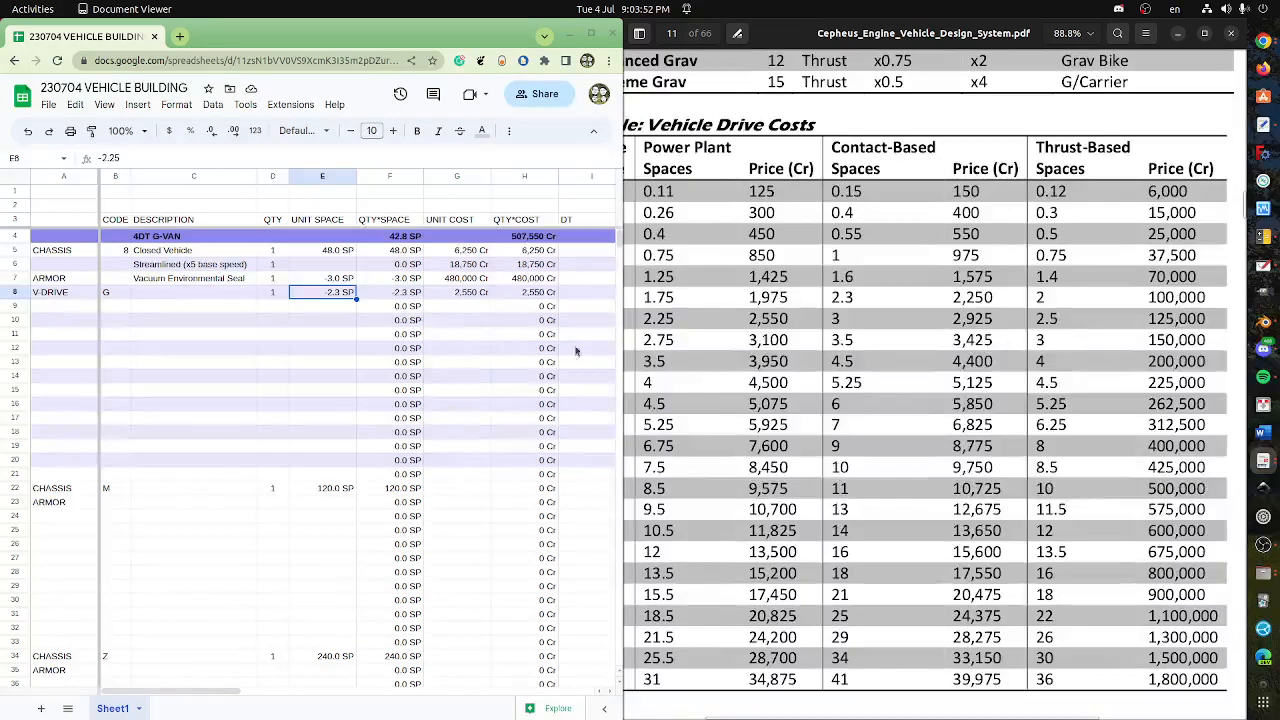
{"action": "left_click", "coordinate": [335, 297]}
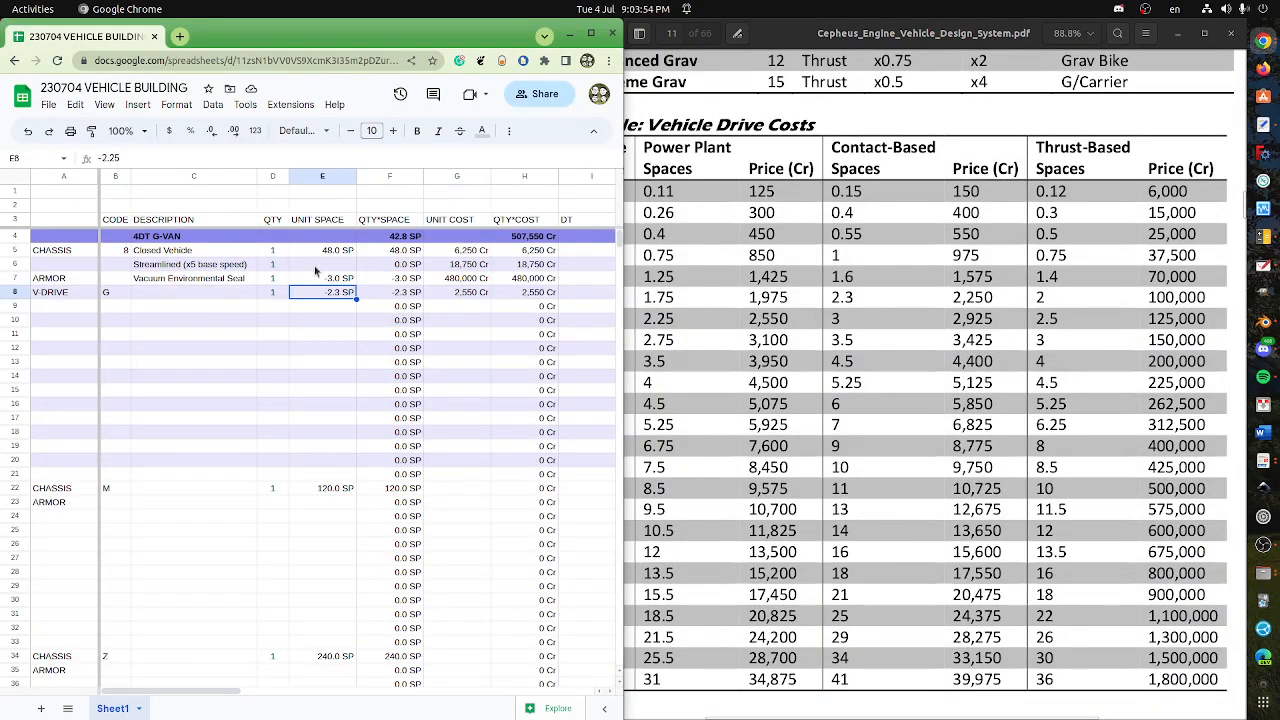
{"action": "left_click", "coordinate": [119, 158]}
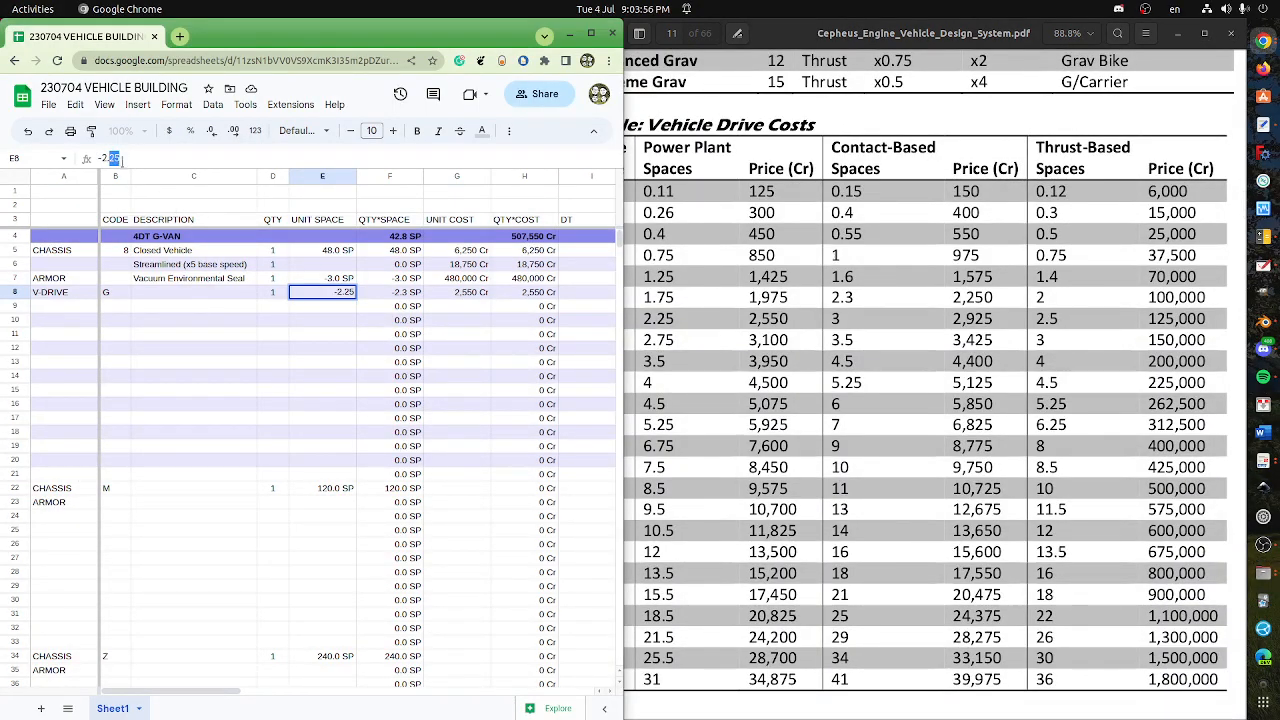
{"action": "type", "text": "5"}
{"action": "left_click", "coordinate": [518, 294]}
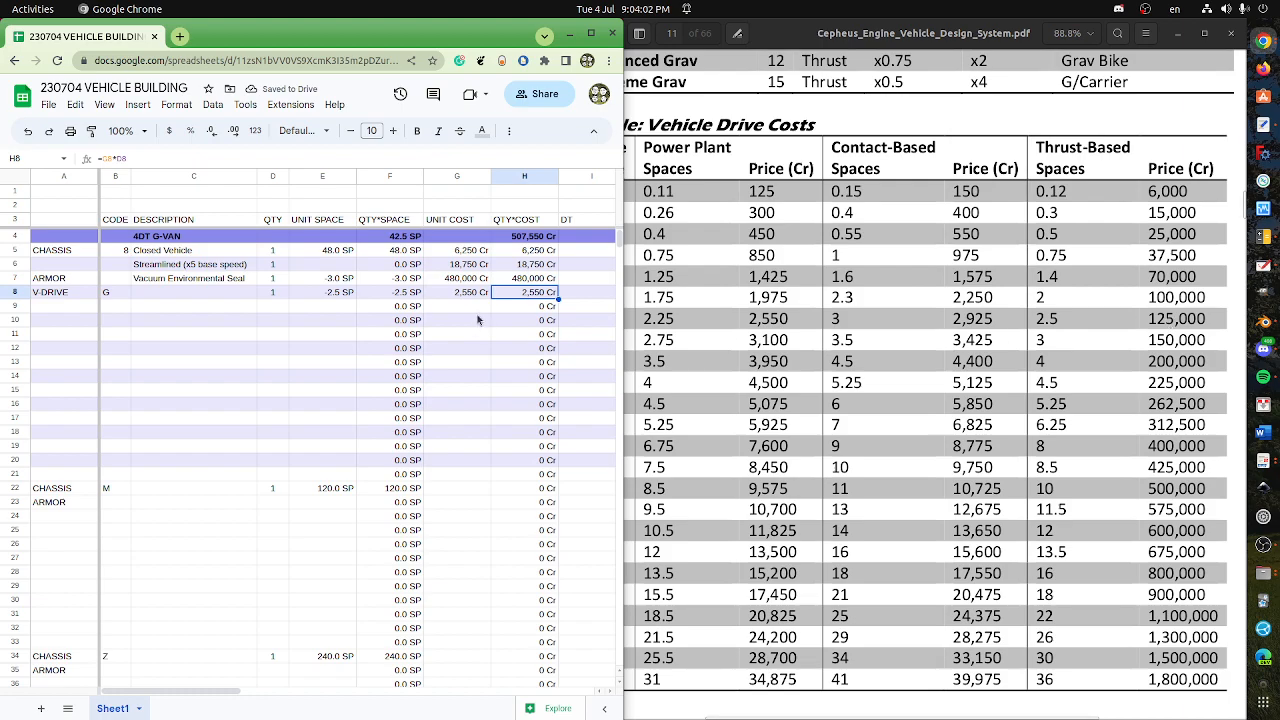
- Set the V-DRIVE's unit cost in G8 to 125000
{"action": "left_click", "coordinate": [463, 293]}
{"action": "type", "text": "12"}
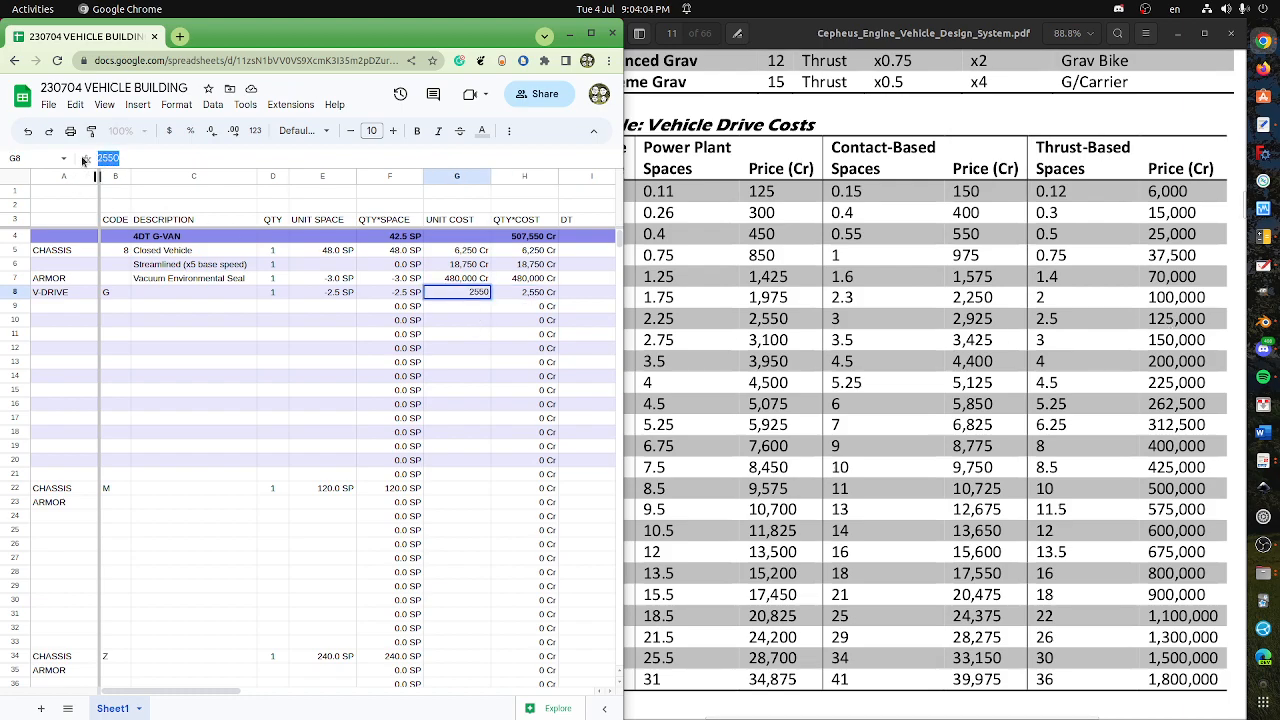
{"action": "type", "text": "25"}
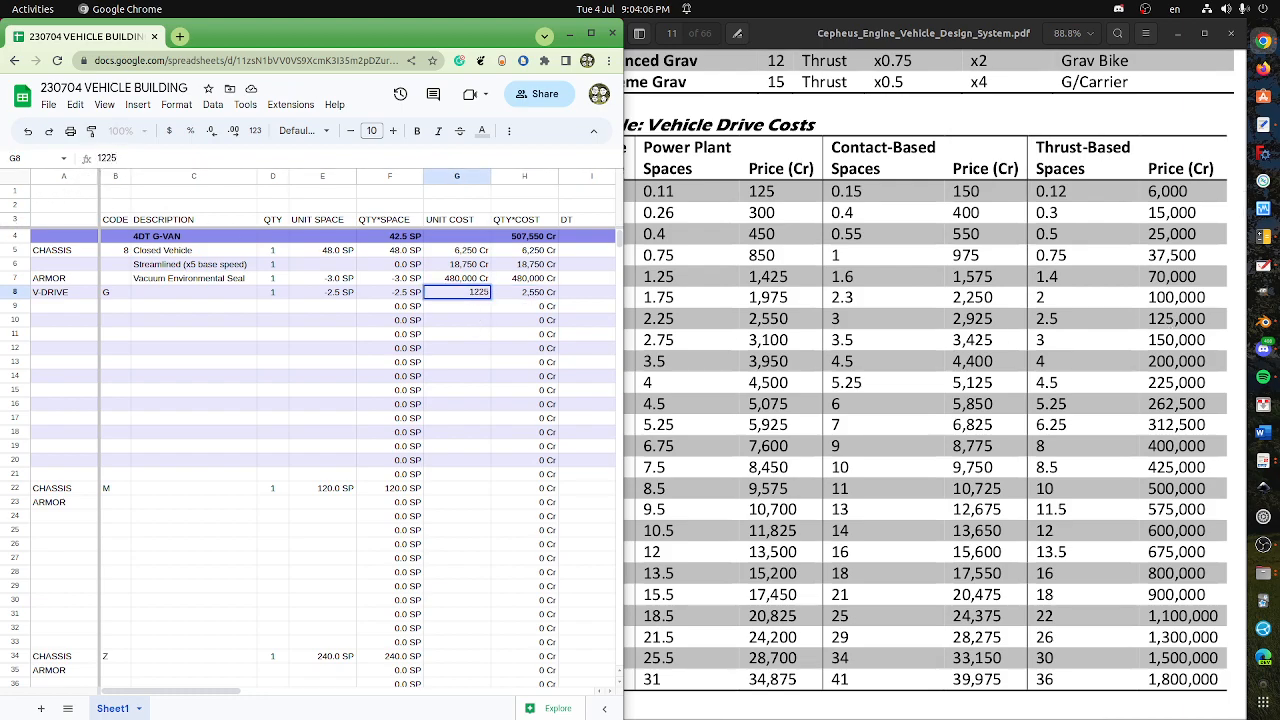
{"action": "key", "text": "BackSpace"}
{"action": "key", "text": "BackSpace"}
{"action": "type", "text": "5000"}
{"action": "key", "text": "Return"}
- Enter the description Thust-Based for the V-DRIVE row in C8
{"action": "key", "text": "Up"}
{"action": "key", "text": "Left"}
{"action": "key", "text": "Left"}
{"action": "key", "text": "Left"}
{"action": "key", "text": "Left"}
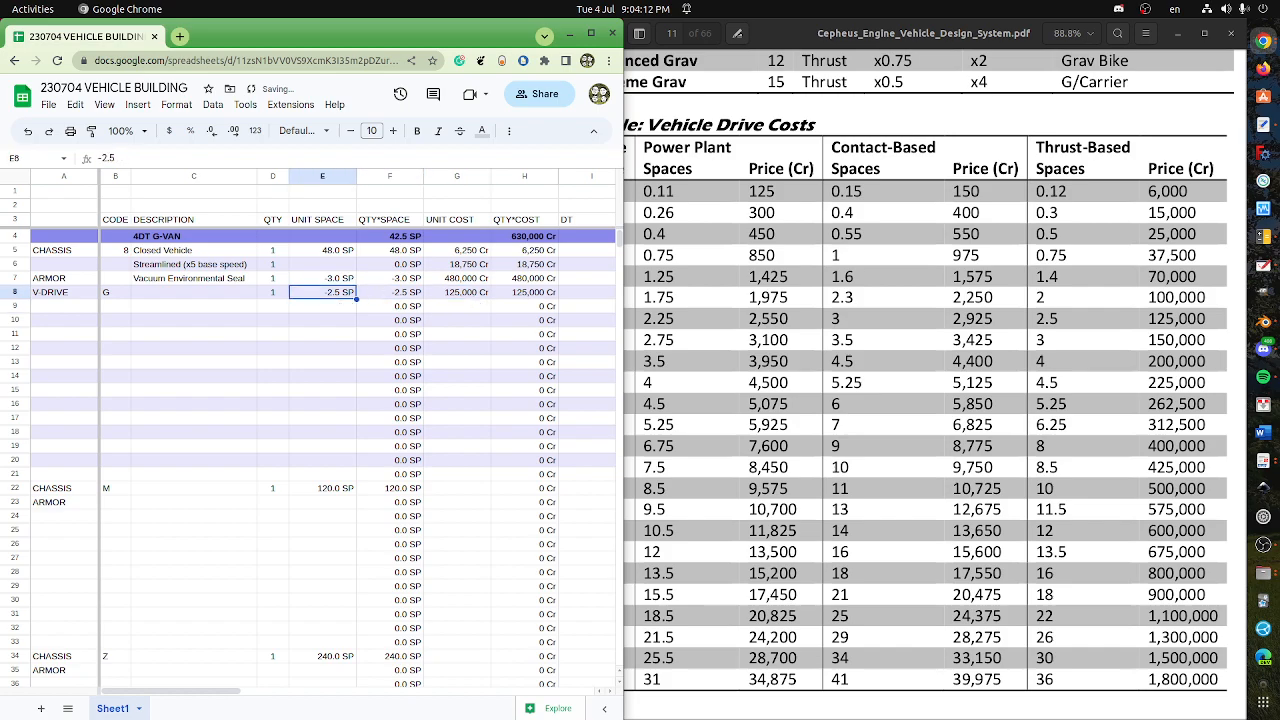
{"action": "key", "text": "Down"}
{"action": "key", "text": "Up"}
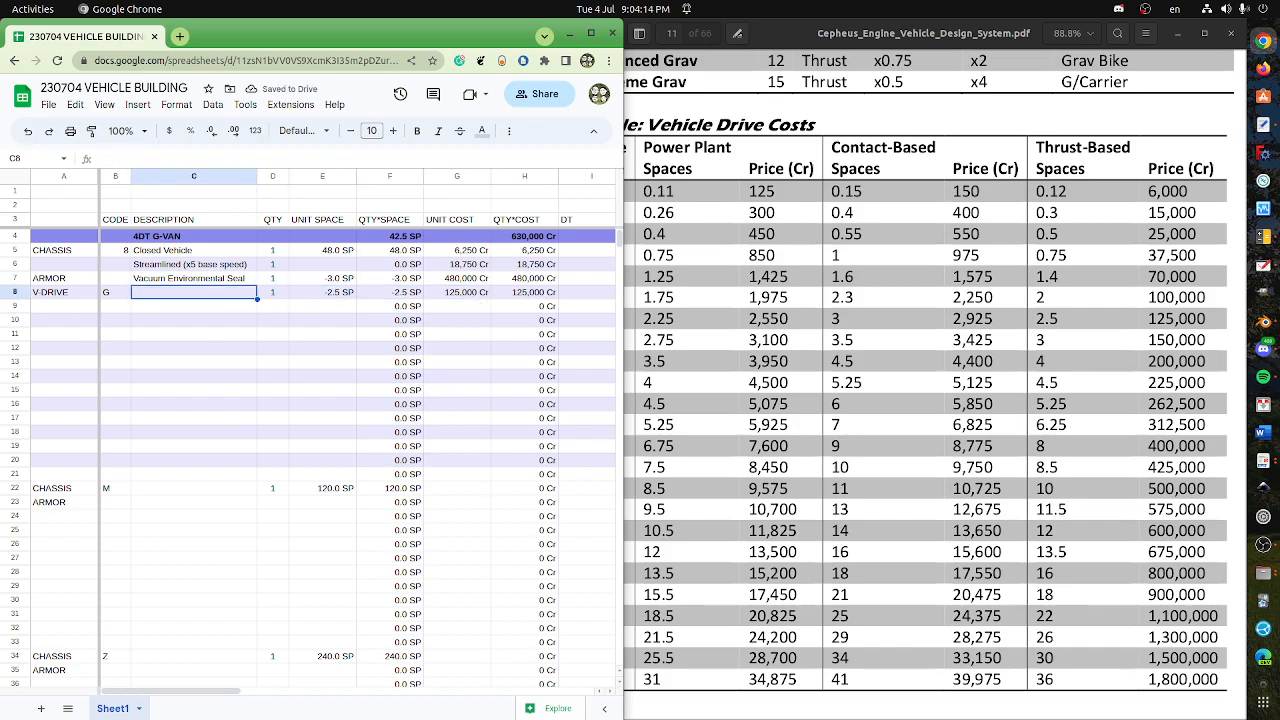
{"action": "type", "text": "Thu"}
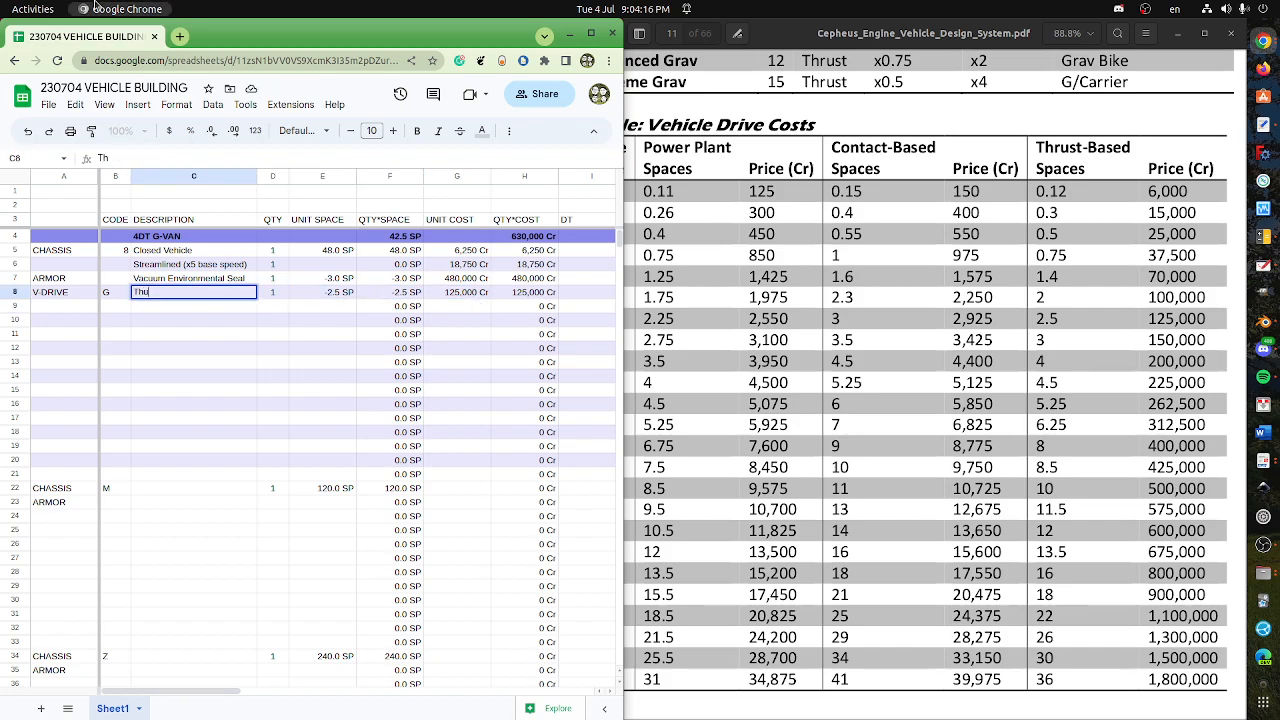
{"action": "type", "text": "hrust-Based"}
{"action": "key", "text": "Return"}
{"action": "key", "text": "Left"}
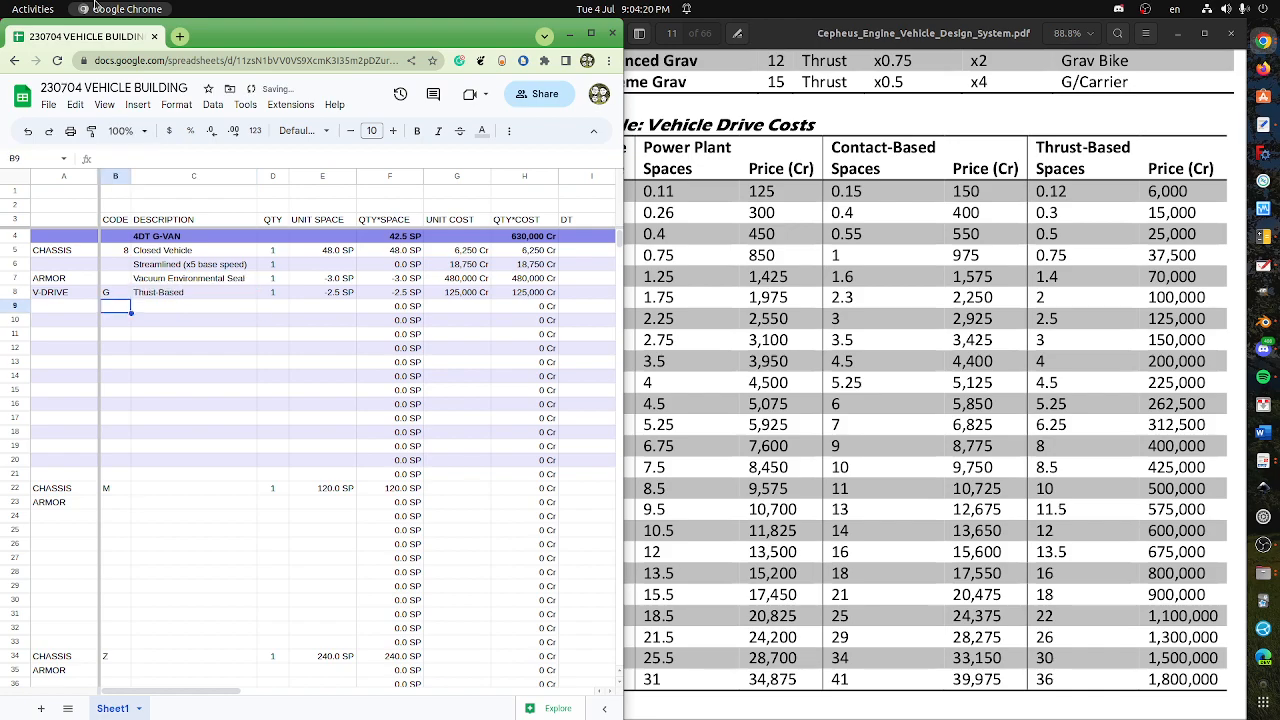
- Consult the Grav entry in the Vehicle Propulsion Types table and append ", GRAV" to the V-DRIVE description in C8
{"action": "key", "text": "Right"}
{"action": "left_click_drag", "start_coordinate": [917, 136], "coordinate": [1014, 550]}
{"action": "scroll", "coordinate": [1000, 515], "scroll_direction": "down", "scroll_amount": 1}
{"action": "scroll", "coordinate": [1000, 515], "scroll_direction": "right", "scroll_amount": 1}
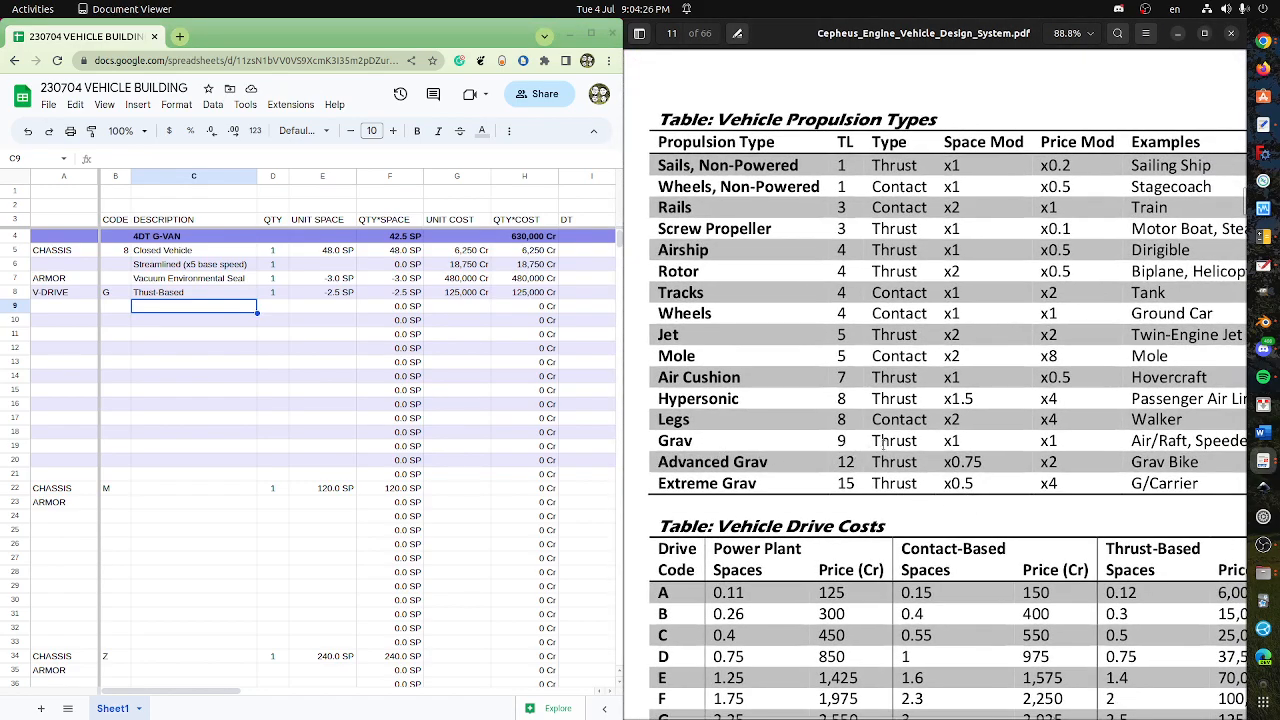
{"action": "scroll", "coordinate": [970, 455], "scroll_direction": "right", "scroll_amount": 1}
{"action": "scroll", "coordinate": [970, 455], "scroll_direction": "down", "scroll_amount": 1}
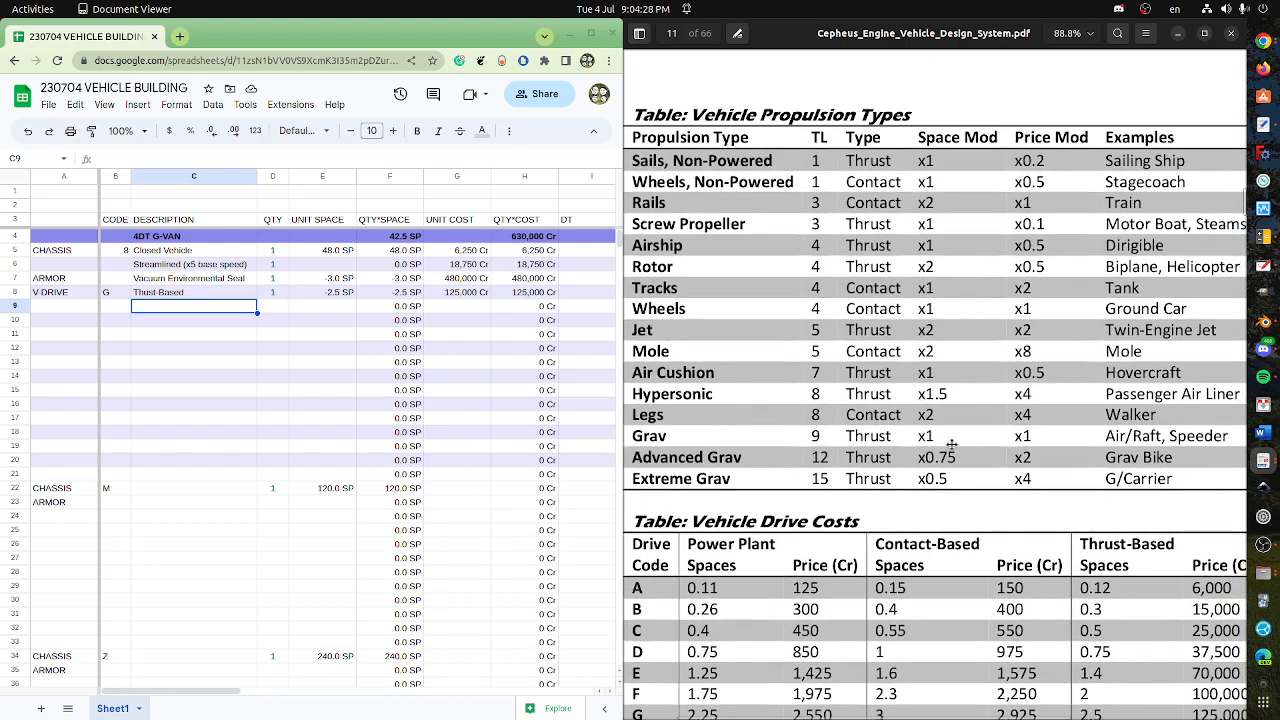
{"action": "left_click", "coordinate": [205, 294]}
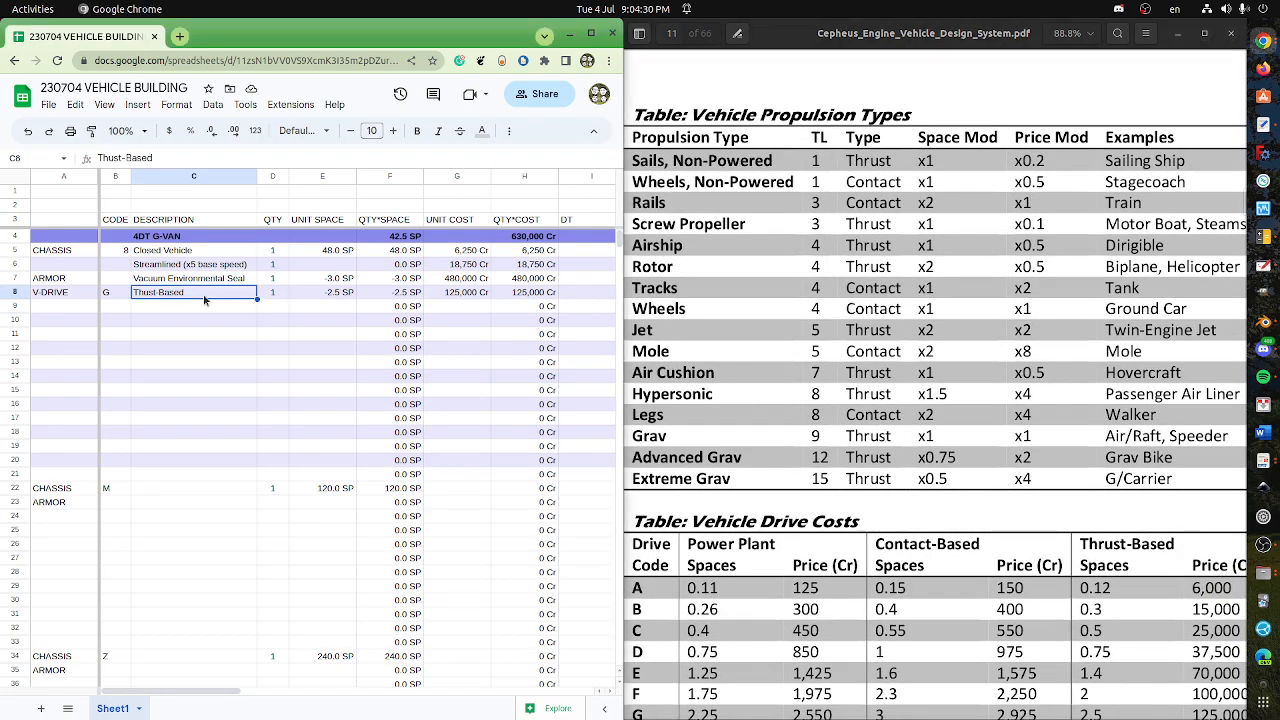
{"action": "key", "text": "Return"}
{"action": "type", "text": ", G"}
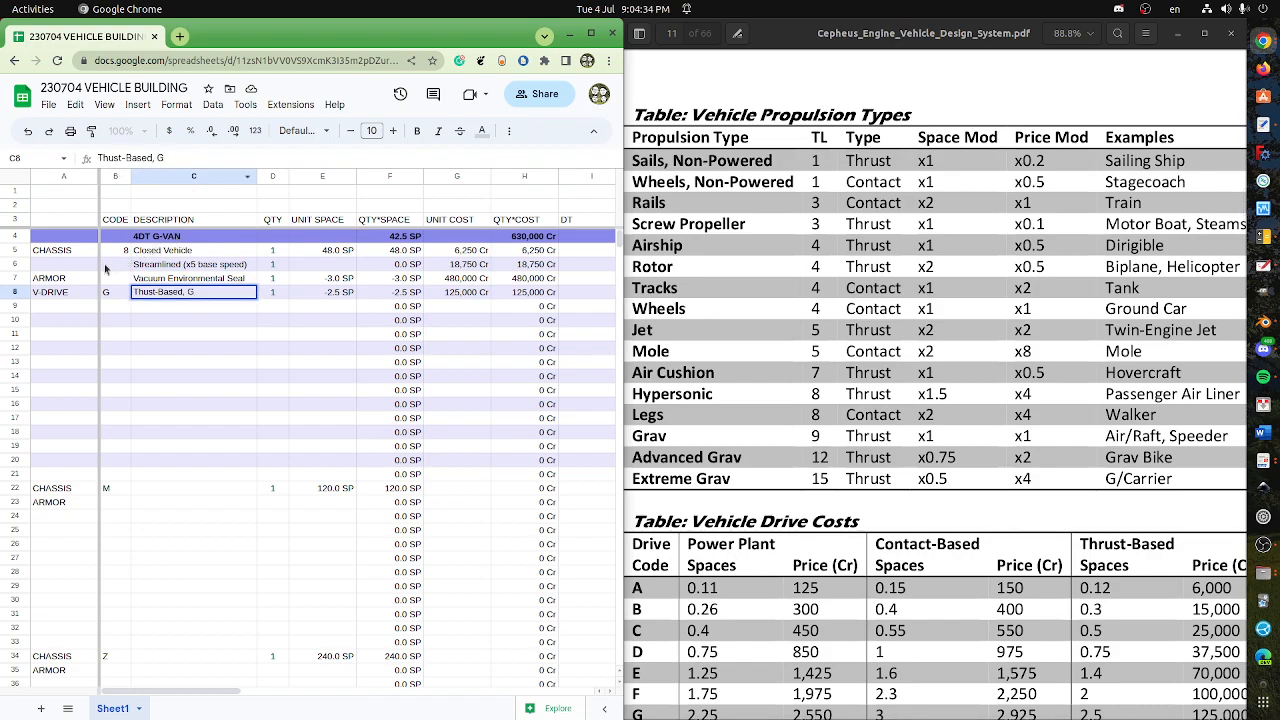
{"action": "type", "text": "RA"}
{"action": "key", "text": "Return"}
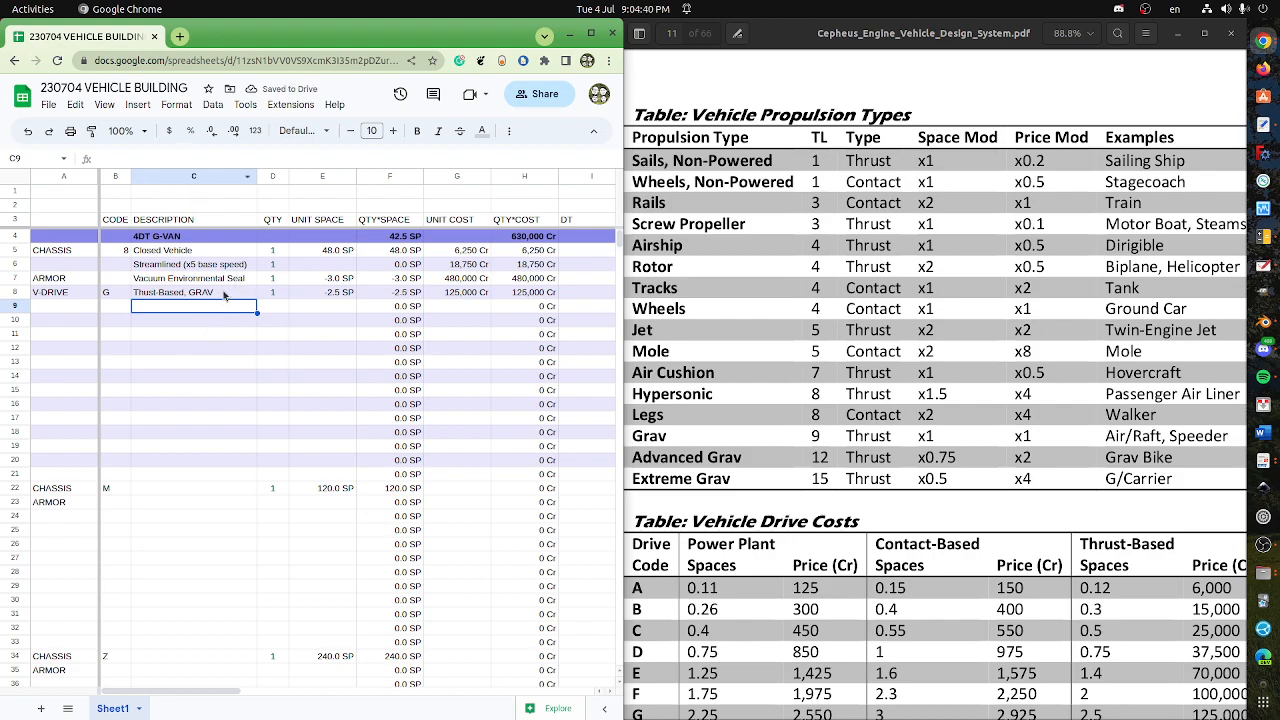
- Add the tech level TL9 to the end of the V-DRIVE description in C8
{"action": "left_click", "coordinate": [226, 291]}
{"action": "key", "text": "Return"}
{"action": "type", "text": "TL"}
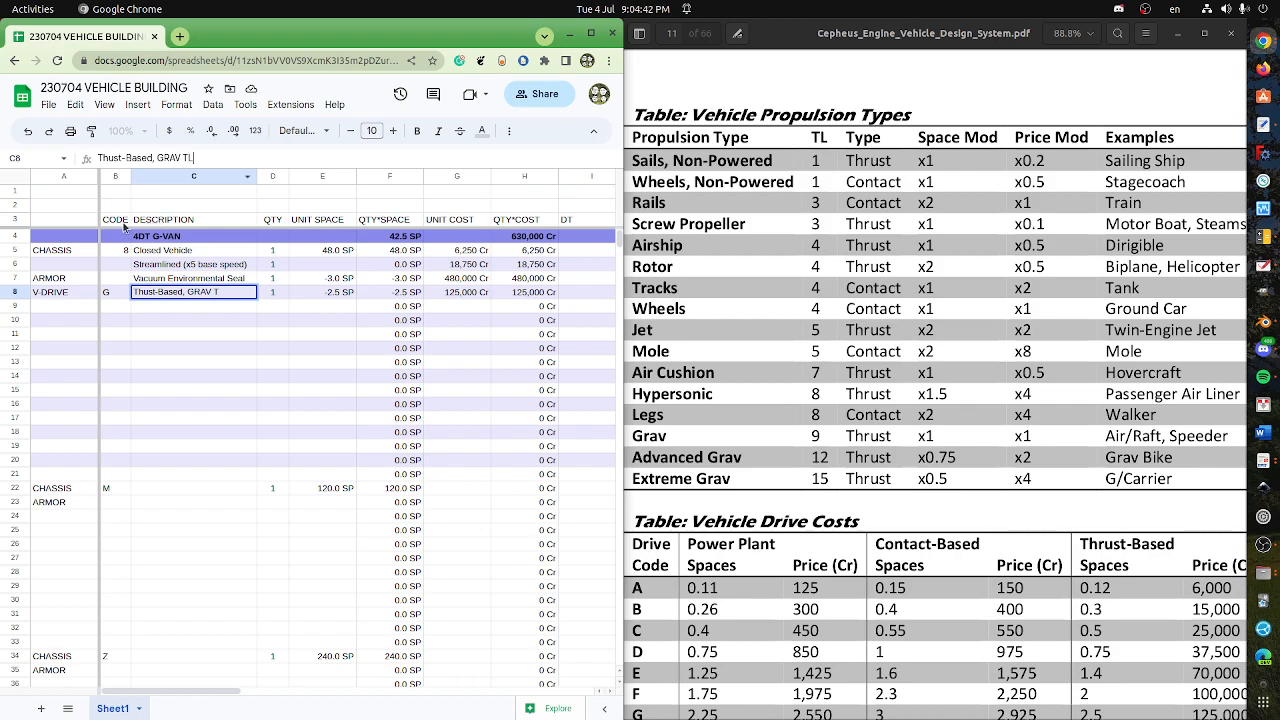
{"action": "type", "text": "9"}
{"action": "left_click", "coordinate": [174, 339]}
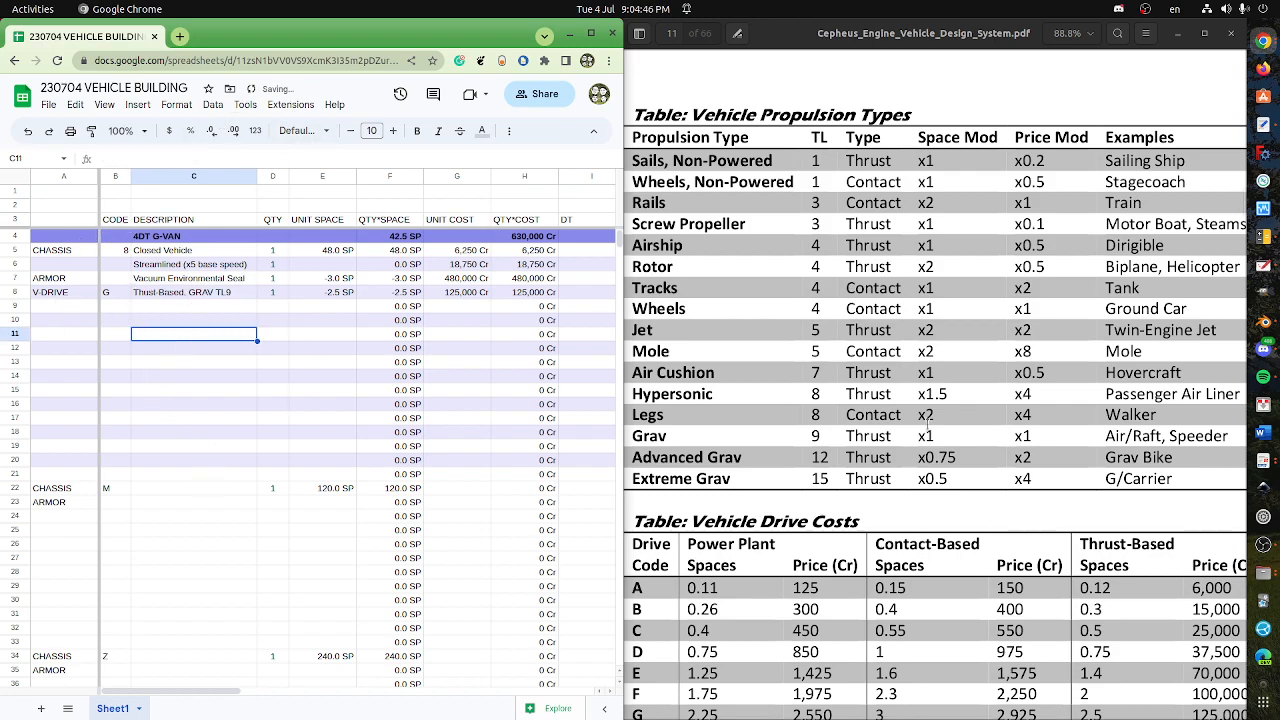
- Label the power plant row PPLANT in A9
{"action": "left_click", "coordinate": [50, 311]}
{"action": "type", "text": "PP"}
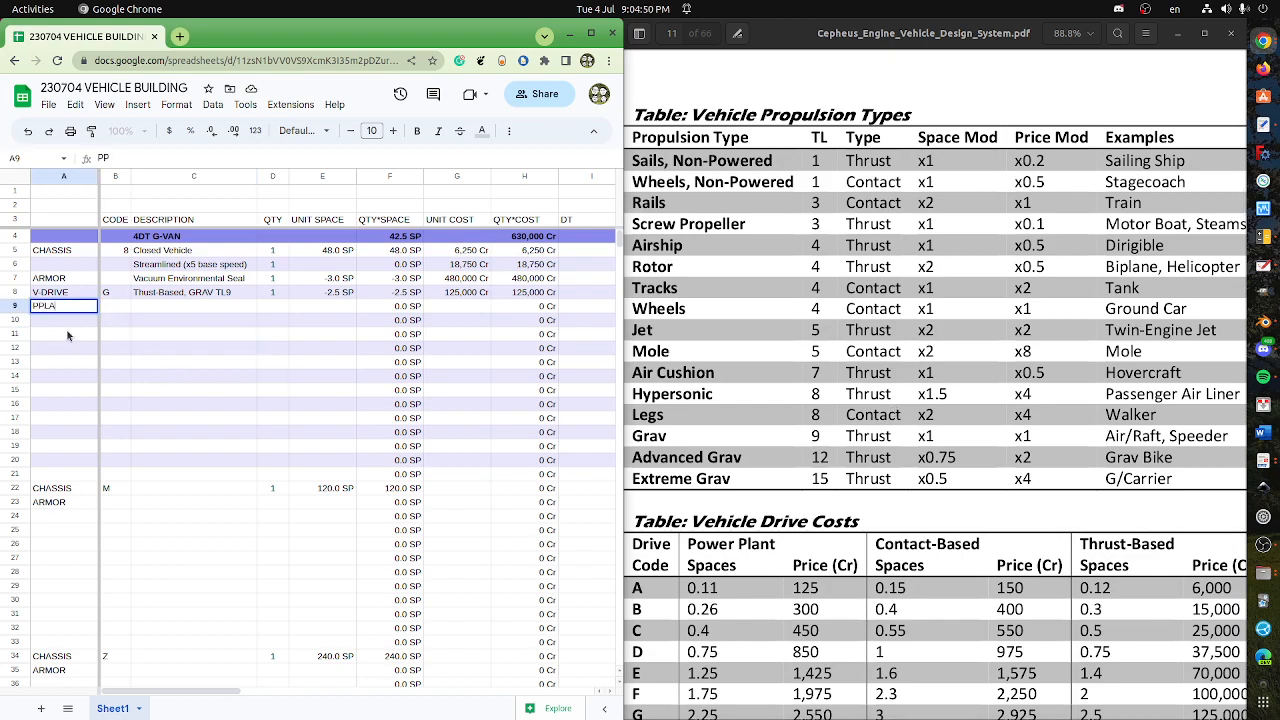
{"action": "key", "text": "Return"}
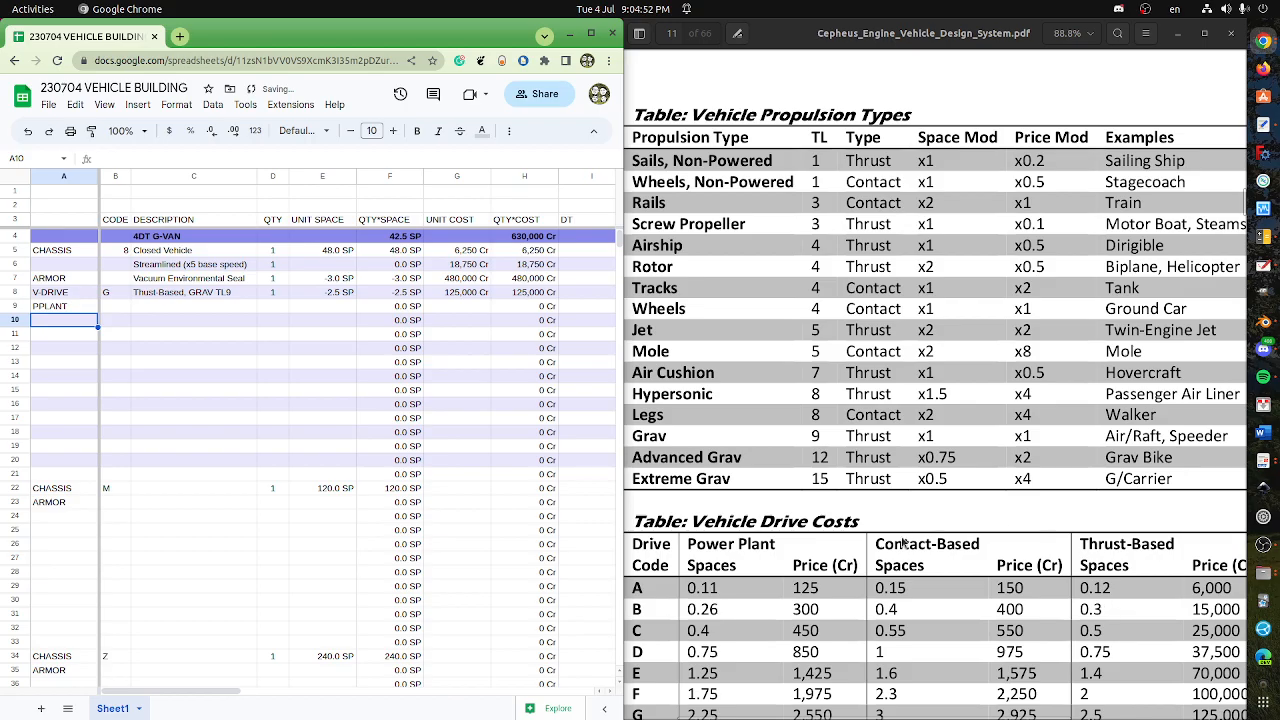
- Check the Power Plant columns of the Vehicle Drive Costs table and enter code G for the PPLANT row in B9
{"action": "scroll", "coordinate": [928, 378], "scroll_direction": "down", "scroll_amount": 4}
{"action": "scroll", "coordinate": [928, 378], "scroll_direction": "down", "scroll_amount": 2}
{"action": "scroll", "coordinate": [900, 350], "scroll_direction": "right", "scroll_amount": 1}
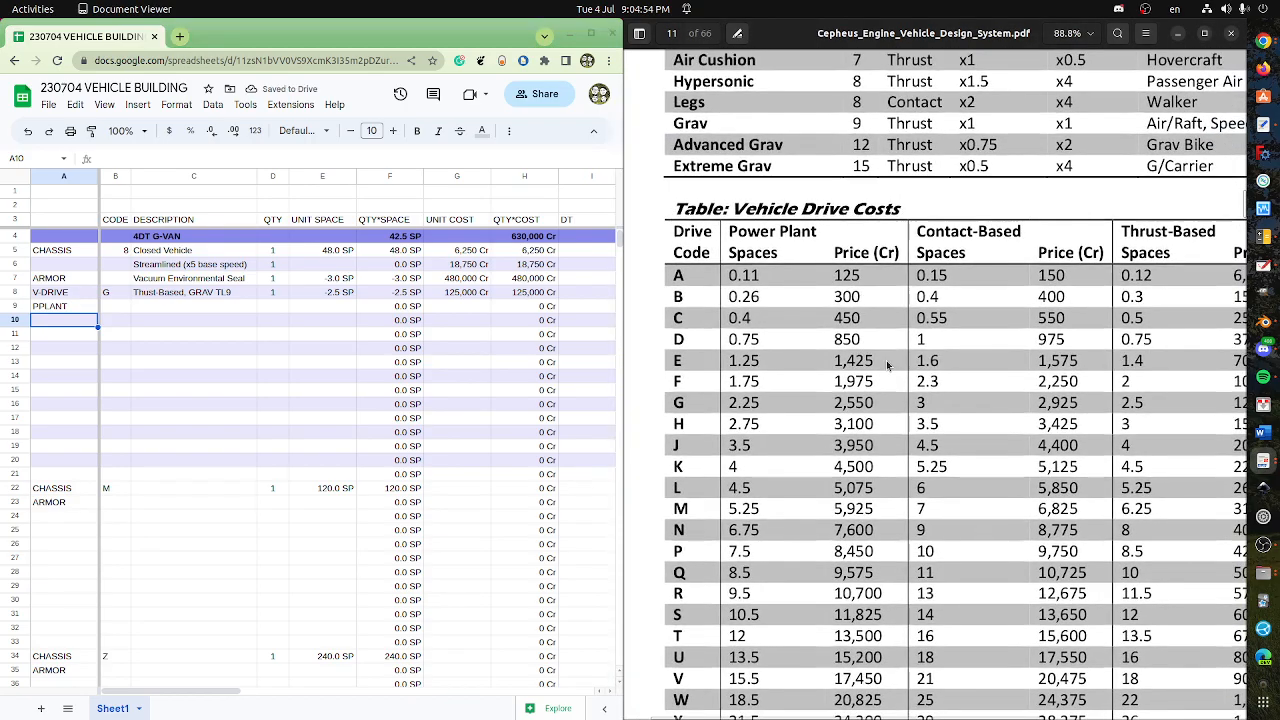
{"action": "left_click_drag", "start_coordinate": [891, 343], "coordinate": [860, 377]}
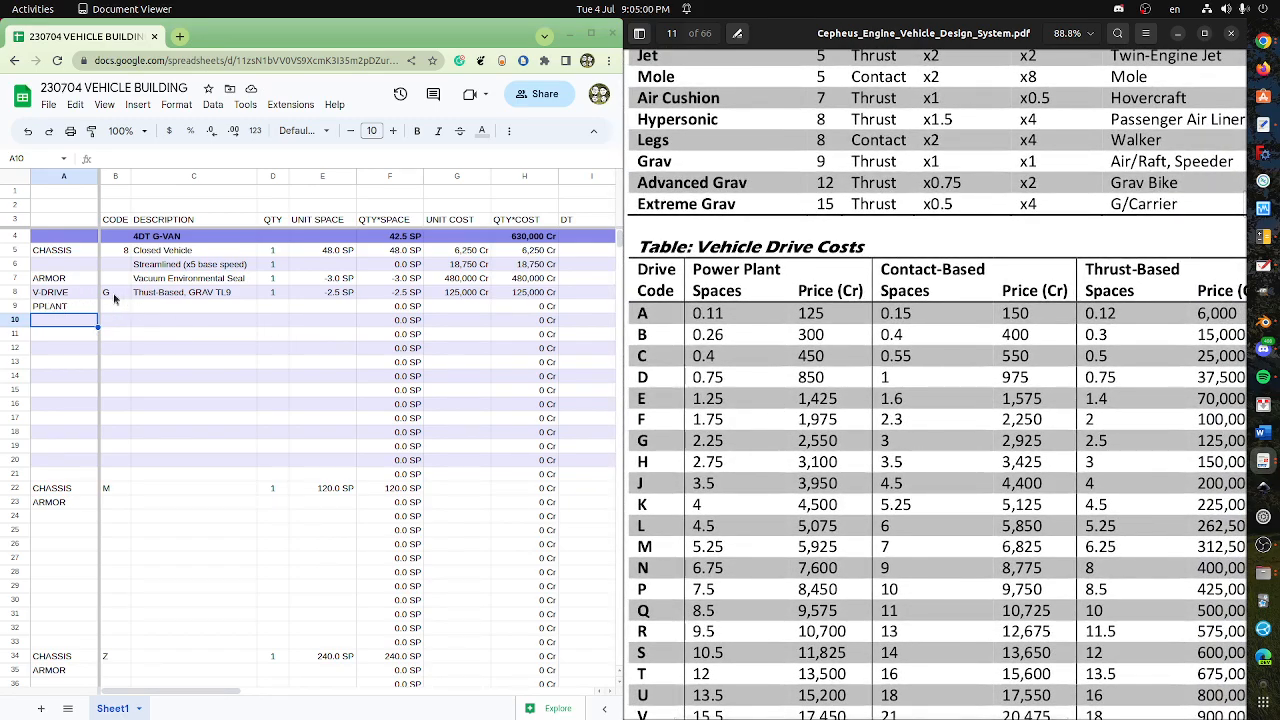
{"action": "left_click_drag", "start_coordinate": [752, 457], "coordinate": [748, 437]}
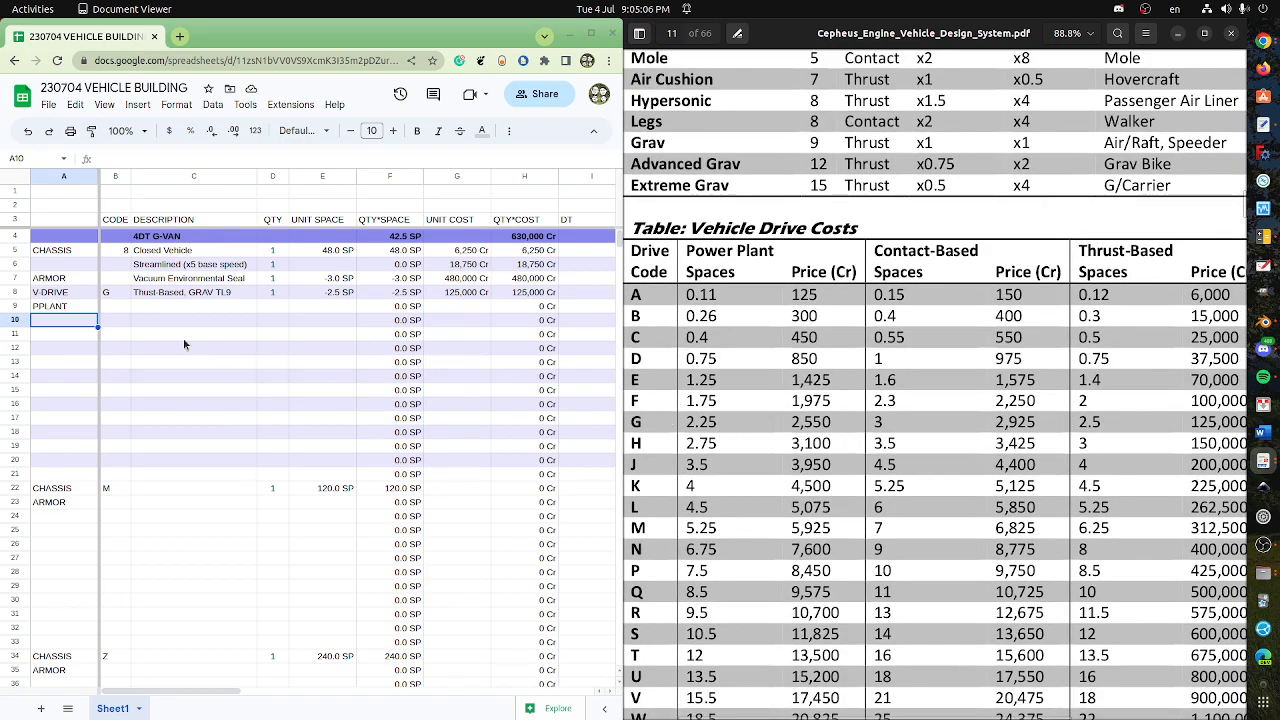
{"action": "left_click", "coordinate": [120, 306]}
{"action": "type", "text": "G"}
{"action": "key", "text": "Tab"}
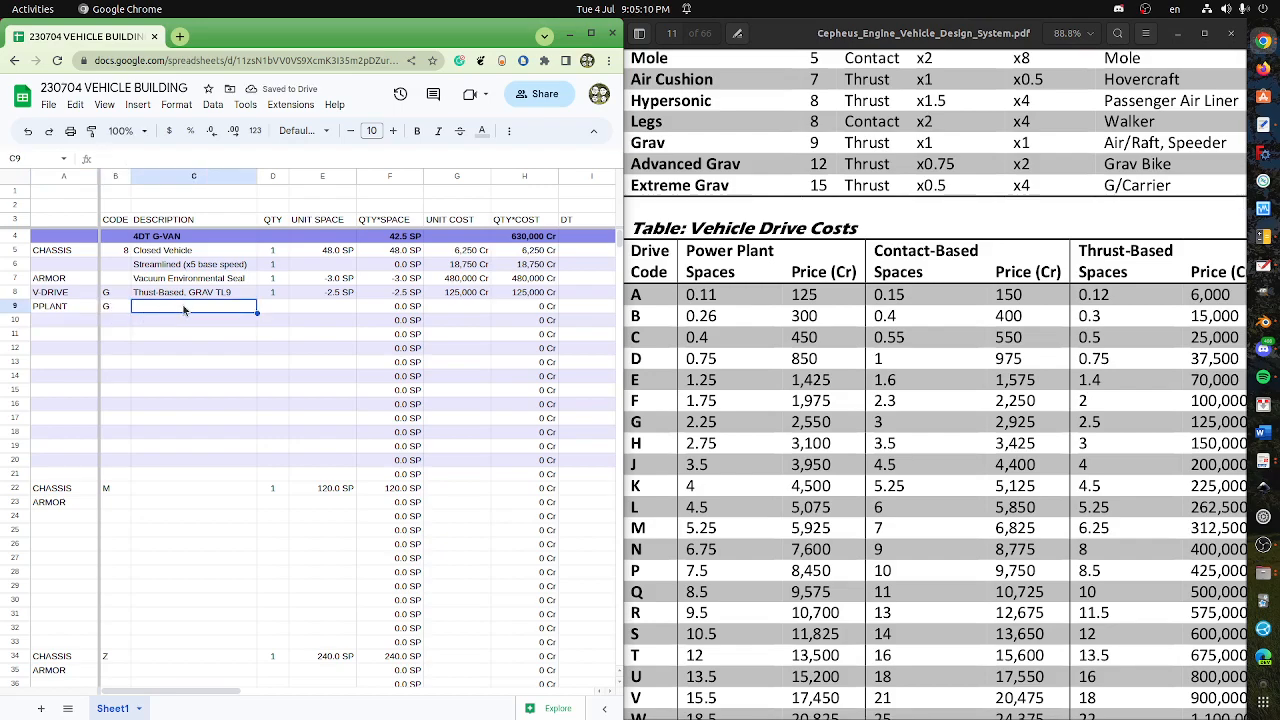
- Enter the PPLANT description "Early Fusion, TL9" in C9, checking the tech level in the power plant types table
{"action": "type", "text": "Early Fusion"}
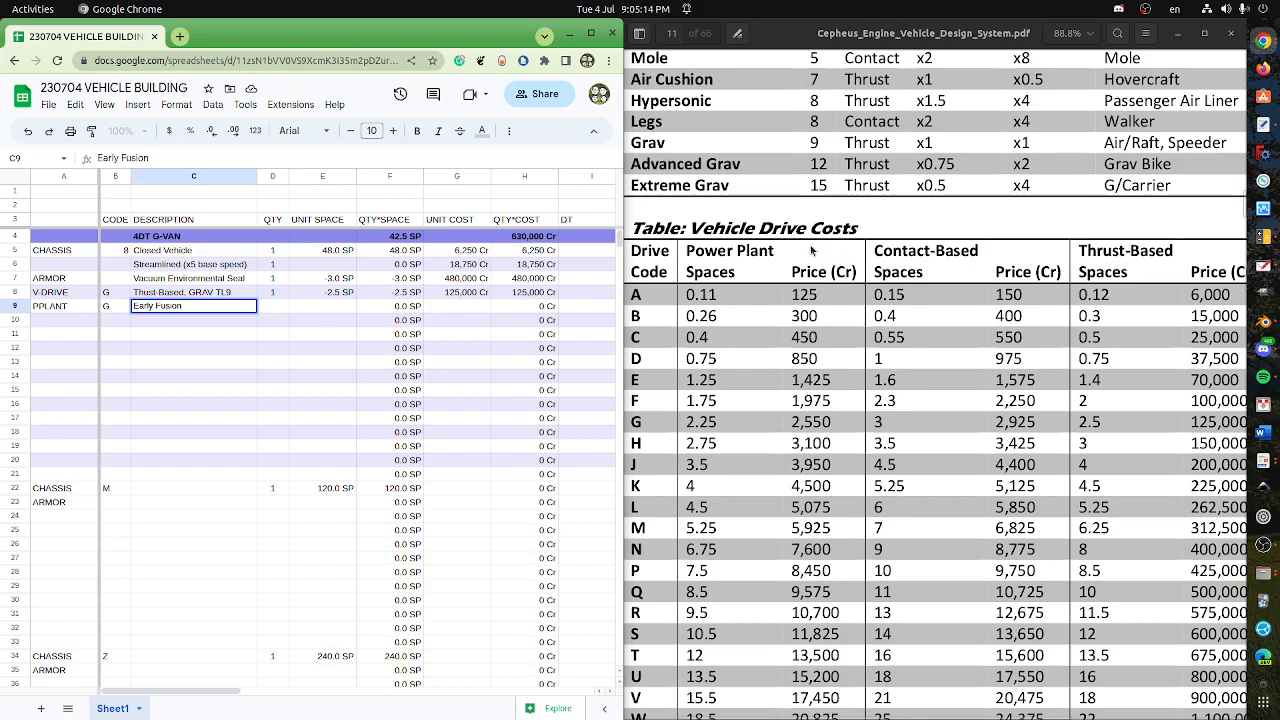
{"action": "left_click", "coordinate": [765, 345]}
{"action": "scroll", "coordinate": [800, 430], "scroll_direction": "up", "scroll_amount": 10}
{"action": "scroll", "coordinate": [852, 516], "scroll_direction": "up", "scroll_amount": 4}
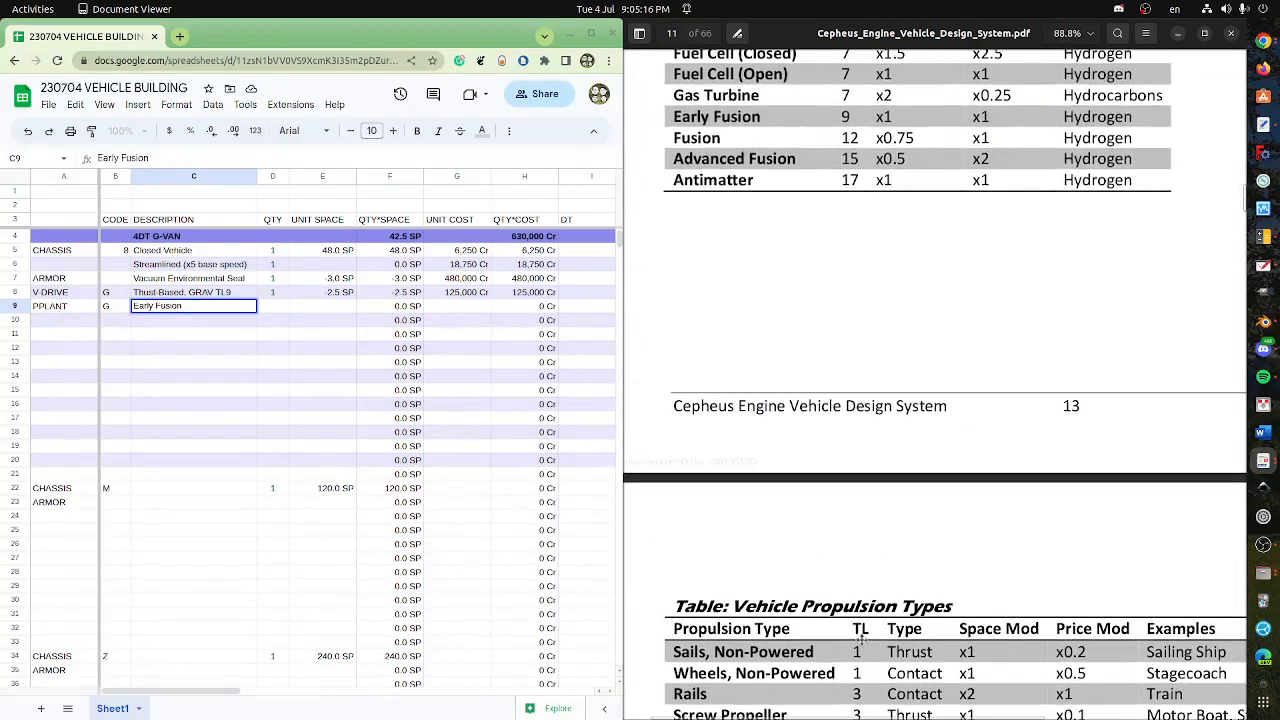
{"action": "scroll", "coordinate": [860, 643], "scroll_direction": "down", "scroll_amount": 4}
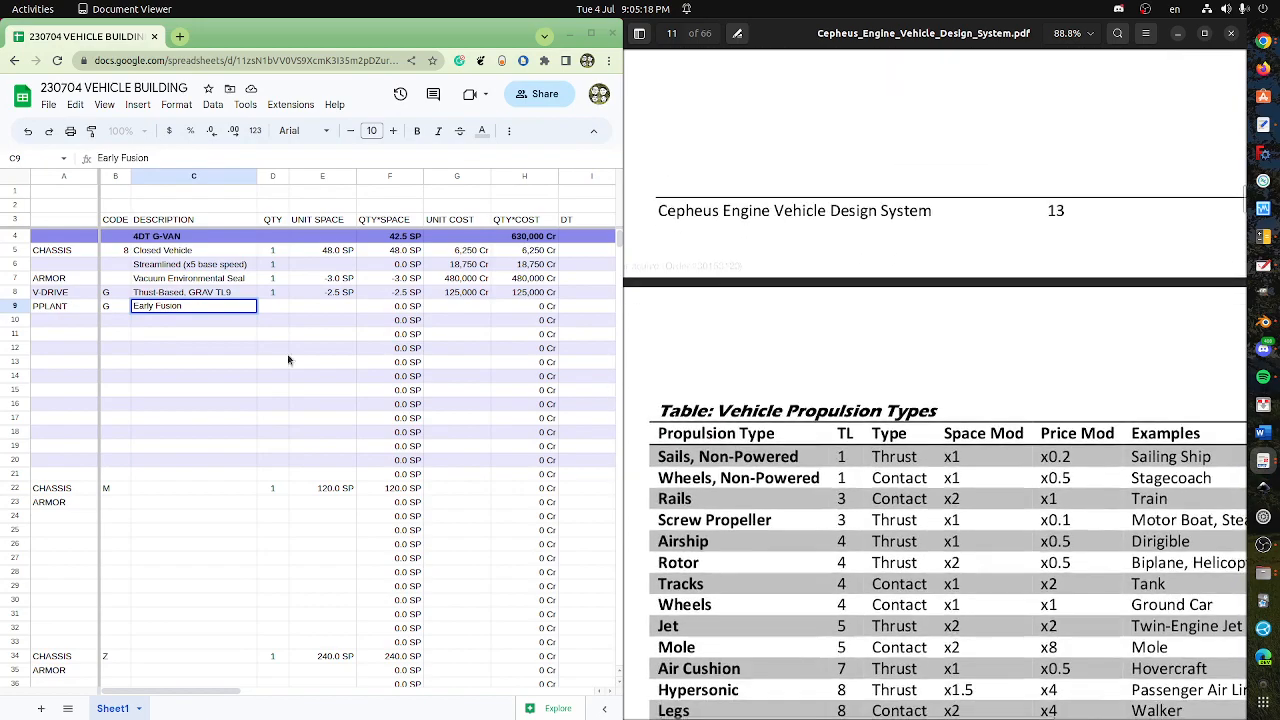
{"action": "left_click", "coordinate": [174, 157]}
{"action": "type", "text": "TL9"}
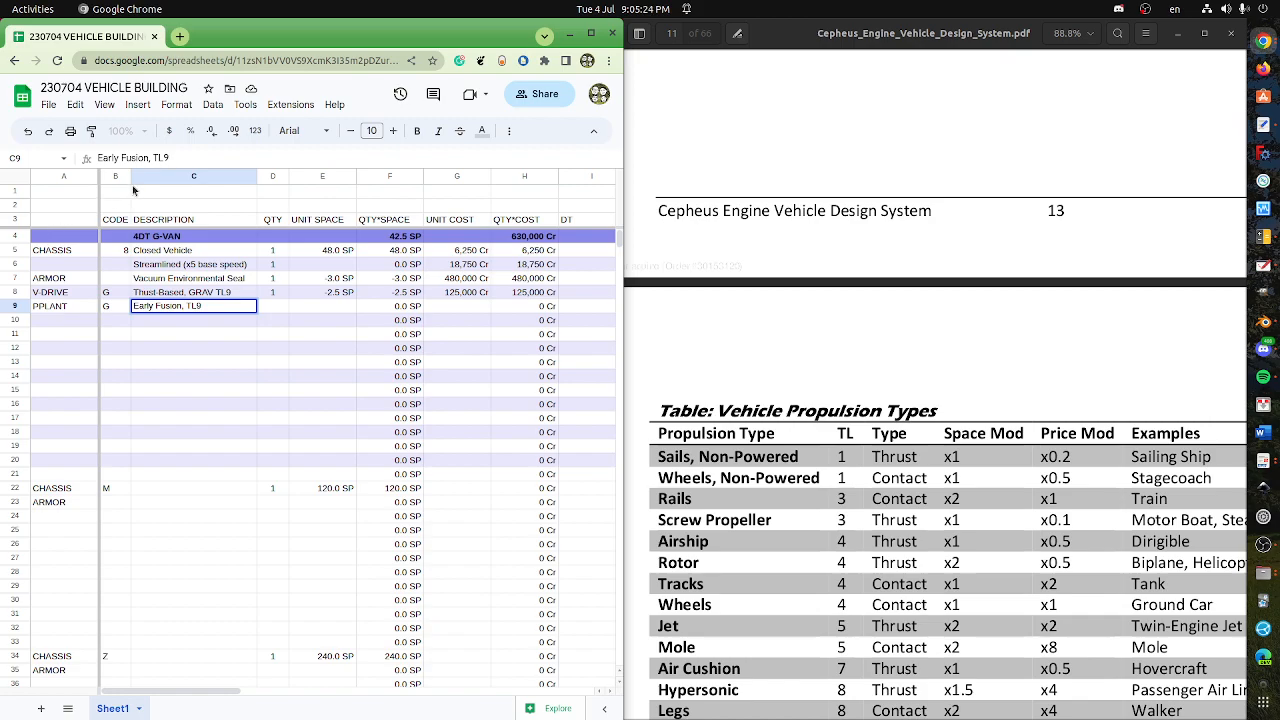
{"action": "left_click", "coordinate": [269, 336]}
- Set the PPLANT quantity to 1 and its unit space to -2.25, taken from the Vehicle Drive Costs table
{"action": "left_click", "coordinate": [277, 310]}
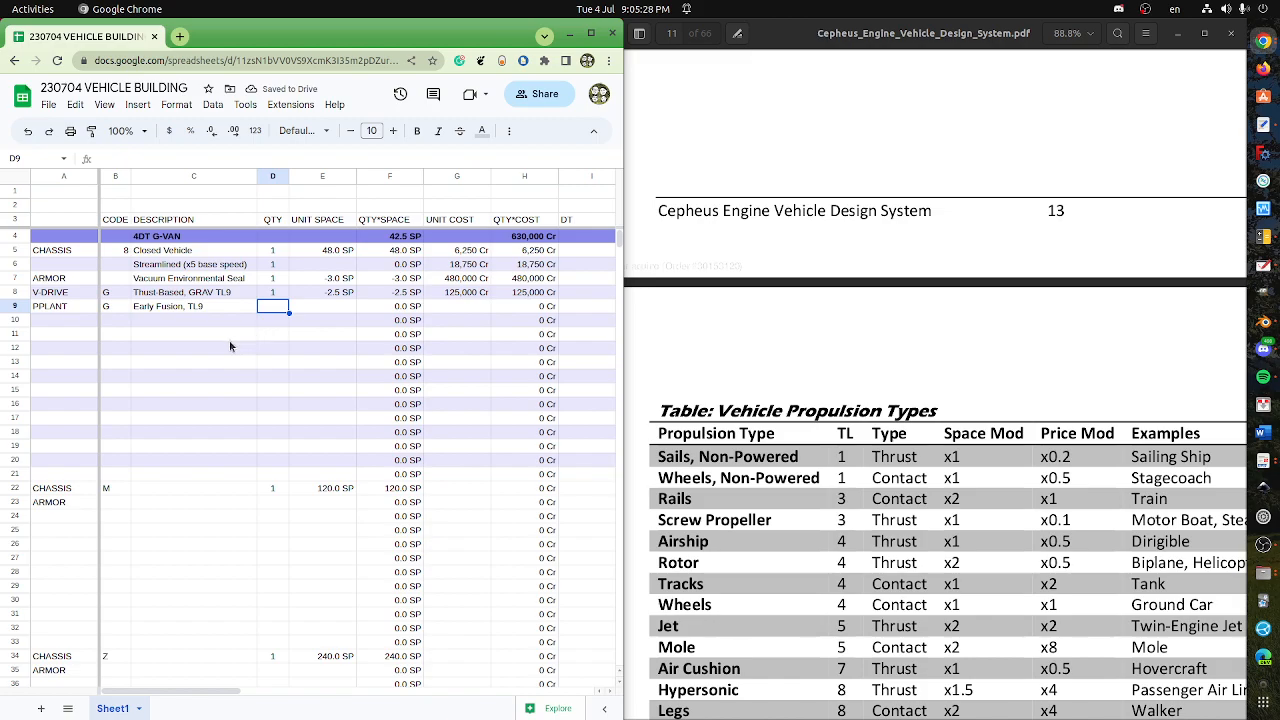
{"action": "type", "text": "1"}
{"action": "left_click", "coordinate": [738, 481]}
{"action": "scroll", "coordinate": [790, 400], "scroll_direction": "down", "scroll_amount": 5}
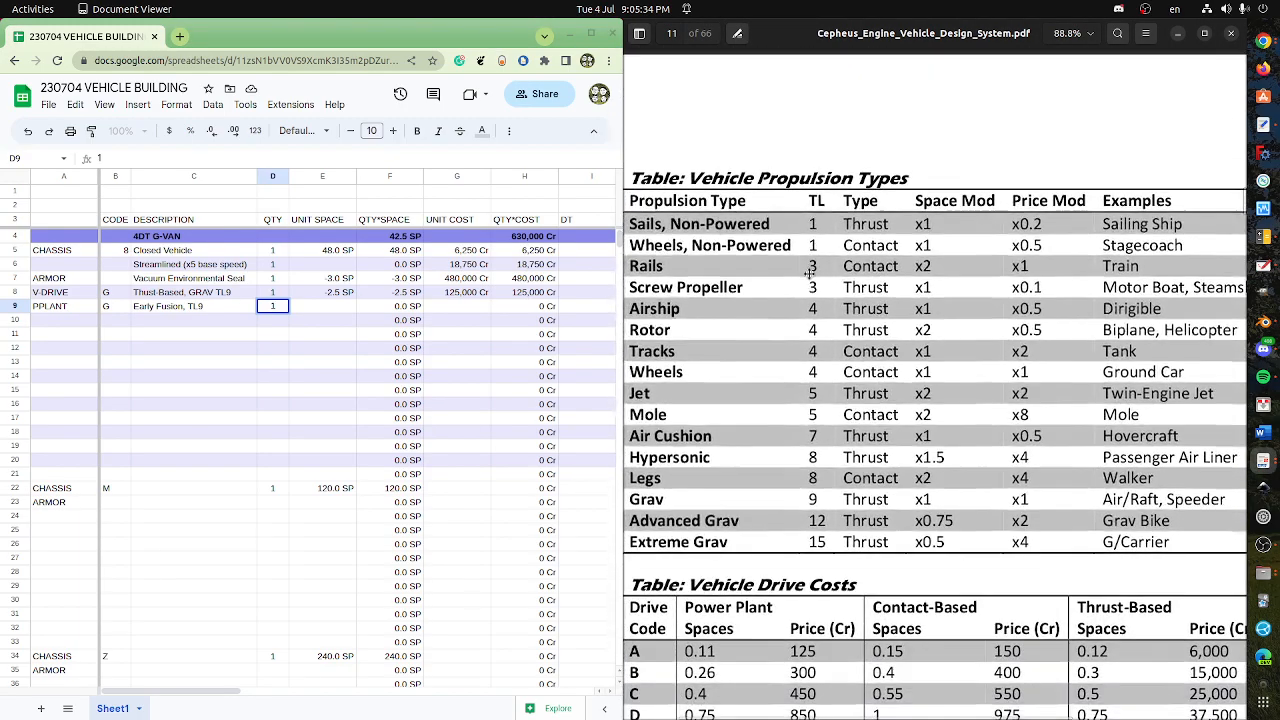
{"action": "left_click_drag", "start_coordinate": [811, 427], "coordinate": [820, 336]}
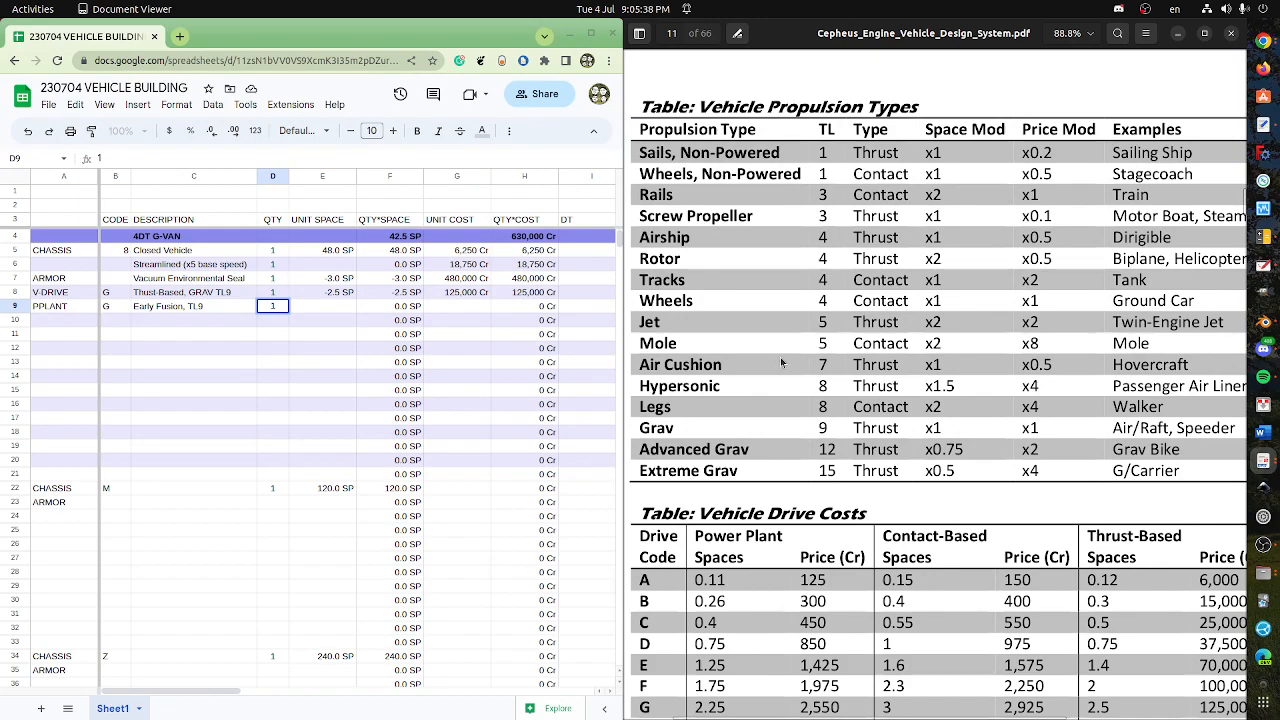
{"action": "left_click_drag", "start_coordinate": [800, 446], "coordinate": [797, 206]}
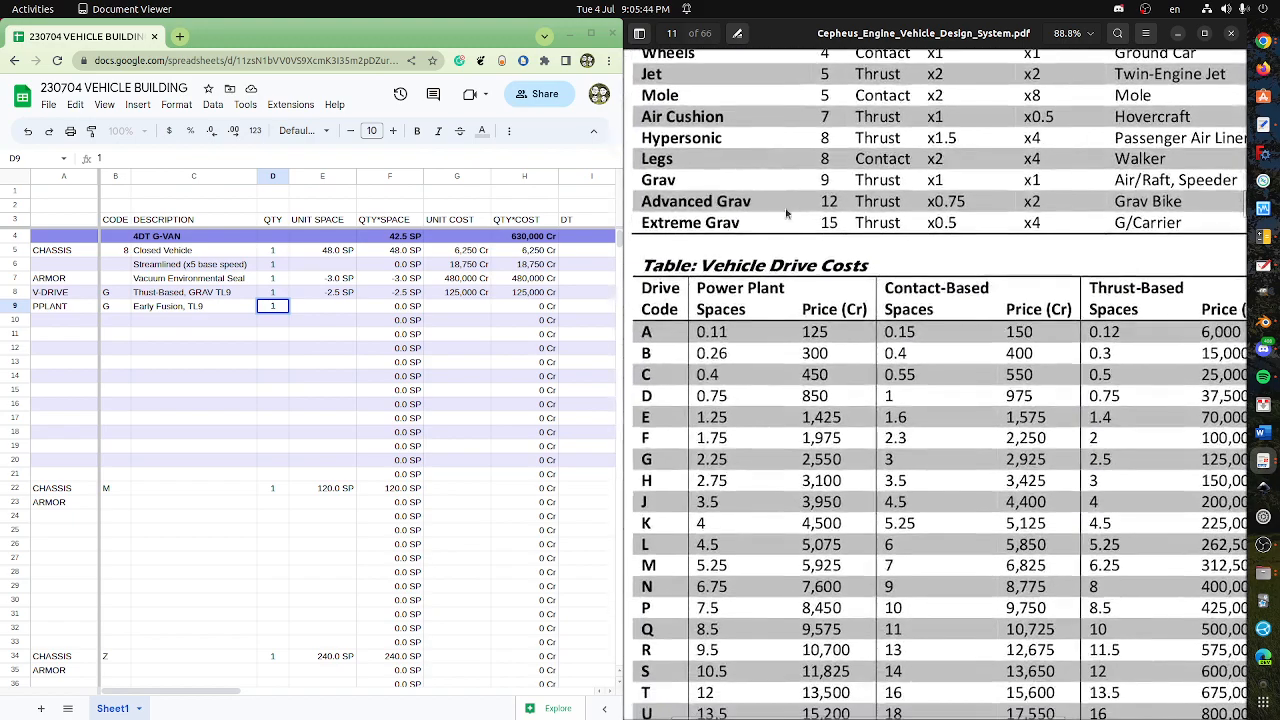
{"action": "left_click", "coordinate": [322, 310]}
{"action": "type", "text": "-2.2"}
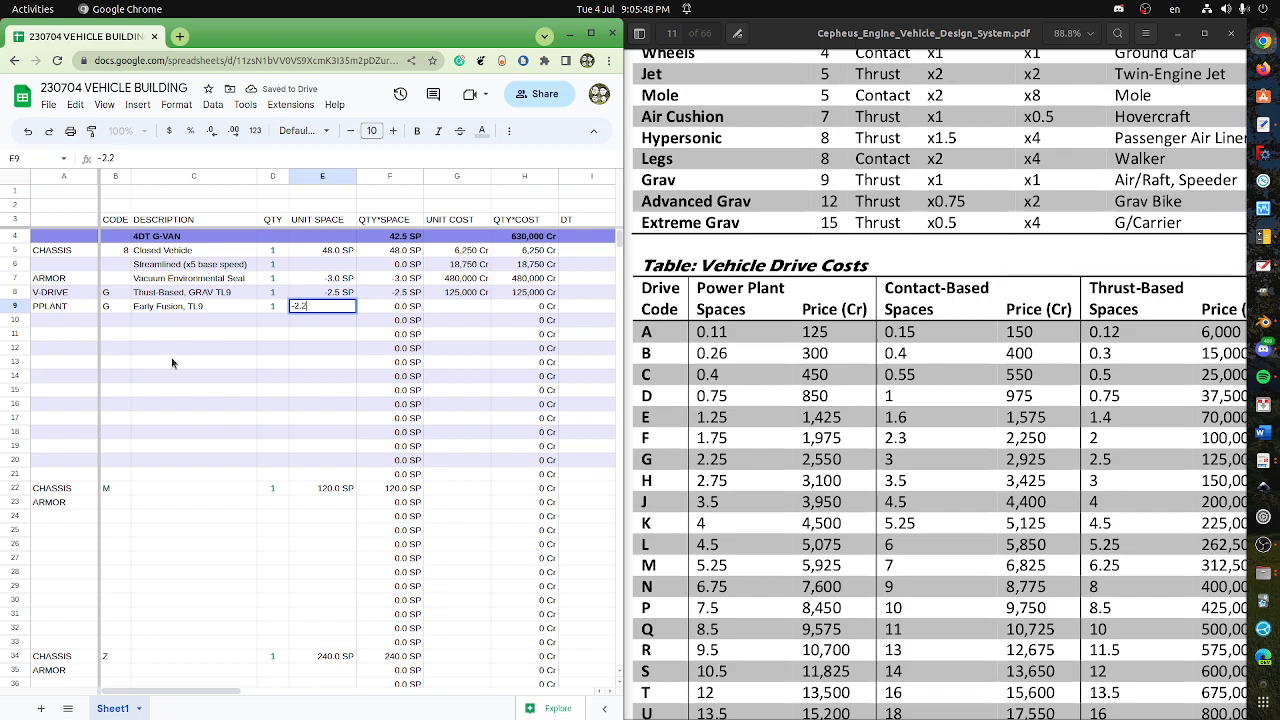
{"action": "key", "text": "Tab"}
{"action": "key", "text": "Tab"}
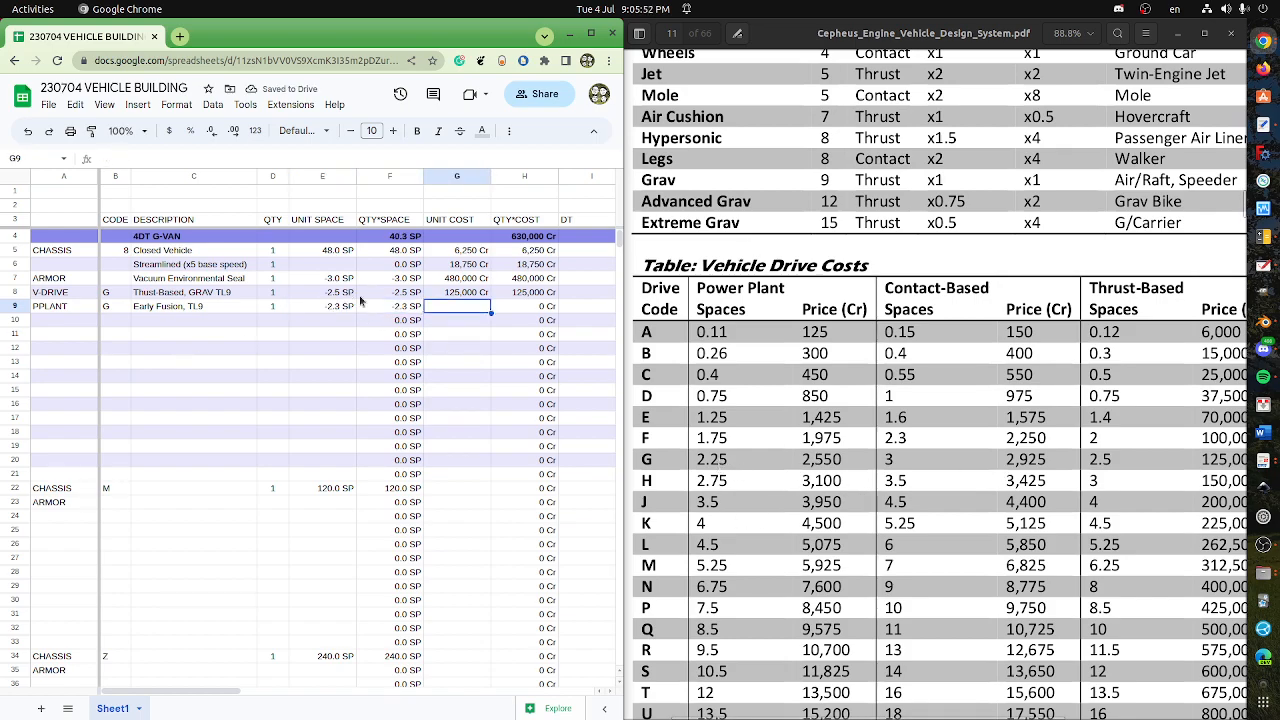
- Set the PPLANT's unit cost in G9 to 2550
{"action": "type", "text": "225"}
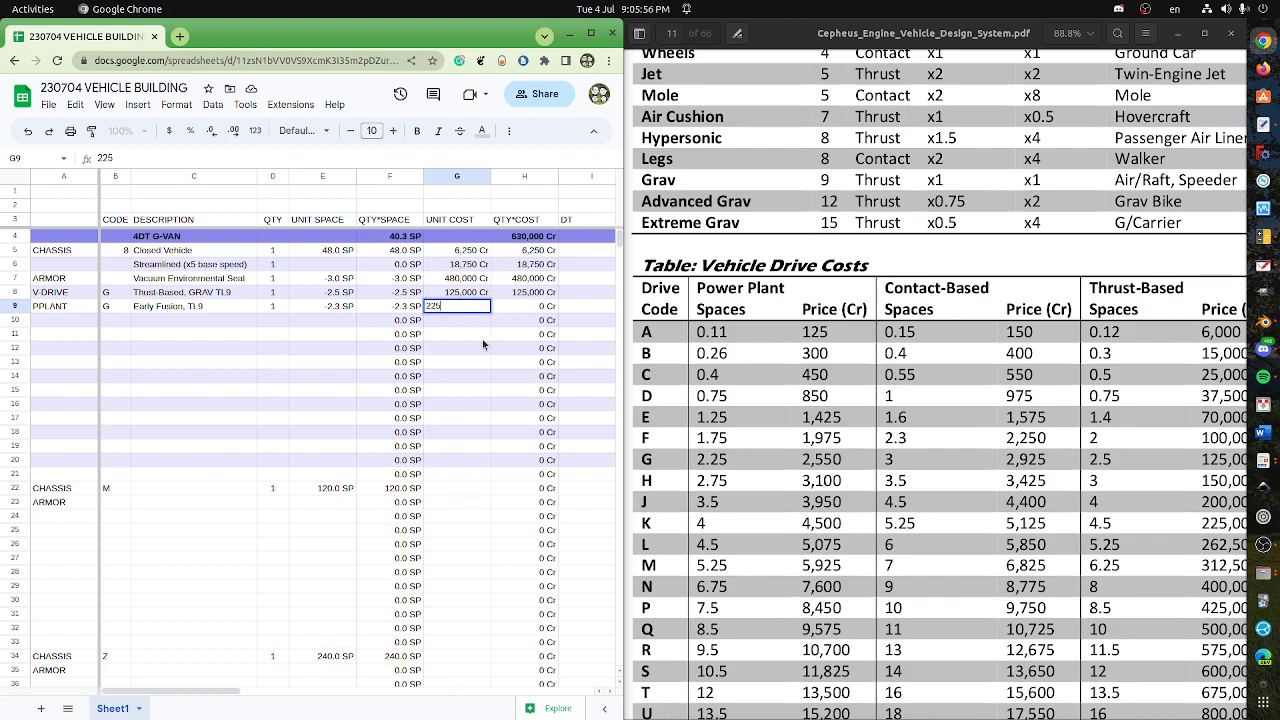
{"action": "type", "text": "0"}
{"action": "key", "text": "Return"}
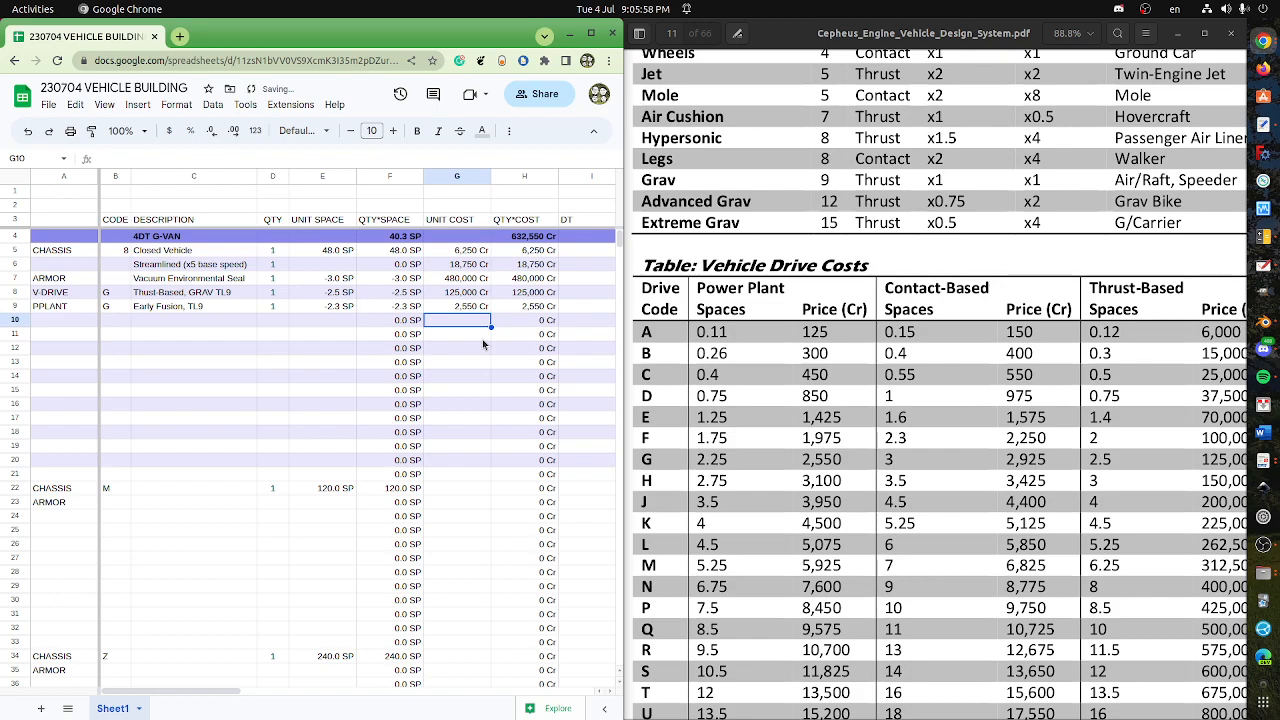
{"action": "key", "text": "Left"}
{"action": "key", "text": "Left"}
{"action": "key", "text": "Left"}
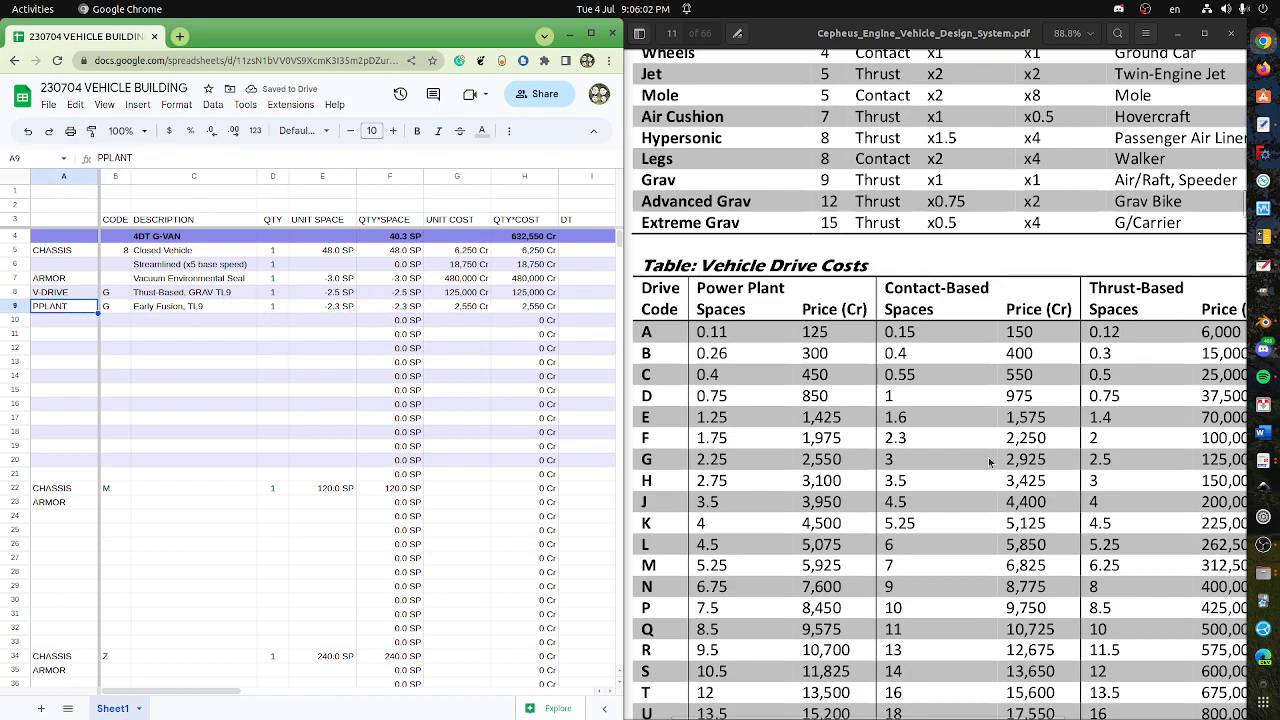
- Look up the Grav row in the Vehicle Base Speed by Drive Performance table and widen the DESCRIPTION column
{"action": "scroll", "coordinate": [948, 459], "scroll_direction": "down", "scroll_amount": 5}
{"action": "scroll", "coordinate": [946, 467], "scroll_direction": "down", "scroll_amount": 7}
{"action": "scroll", "coordinate": [946, 467], "scroll_direction": "down", "scroll_amount": 12}
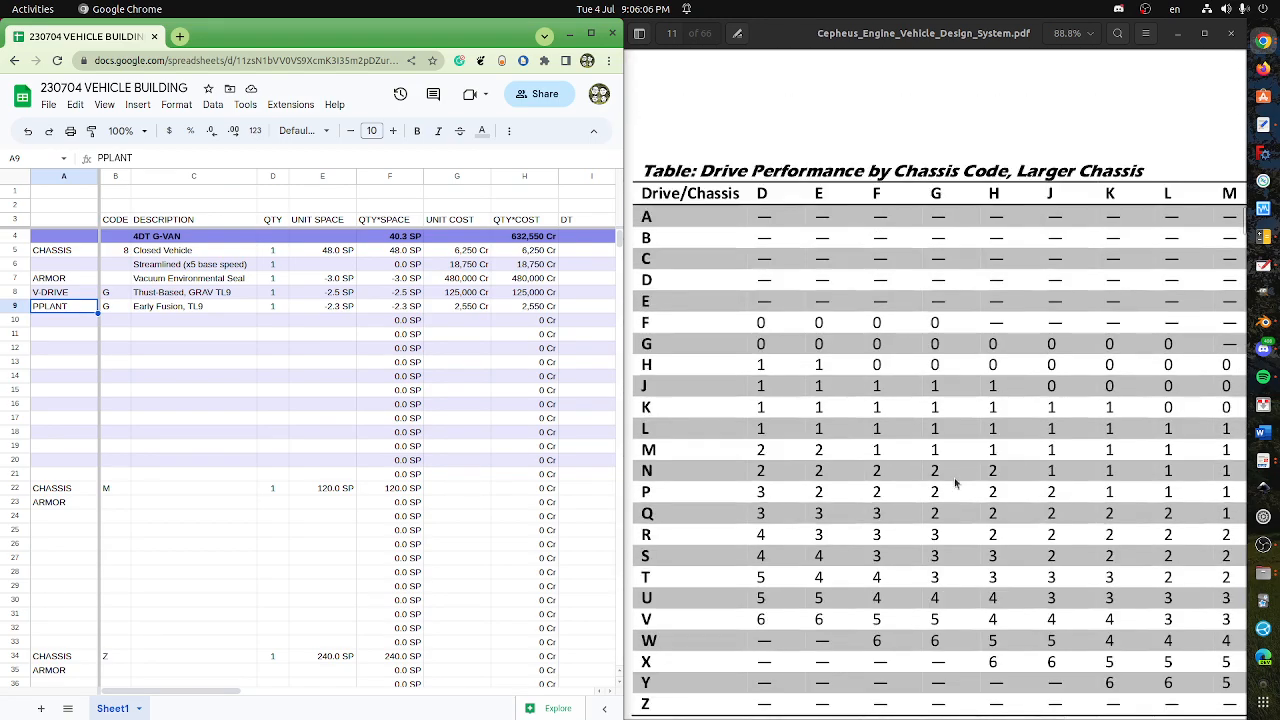
{"action": "scroll", "coordinate": [955, 483], "scroll_direction": "down", "scroll_amount": 10}
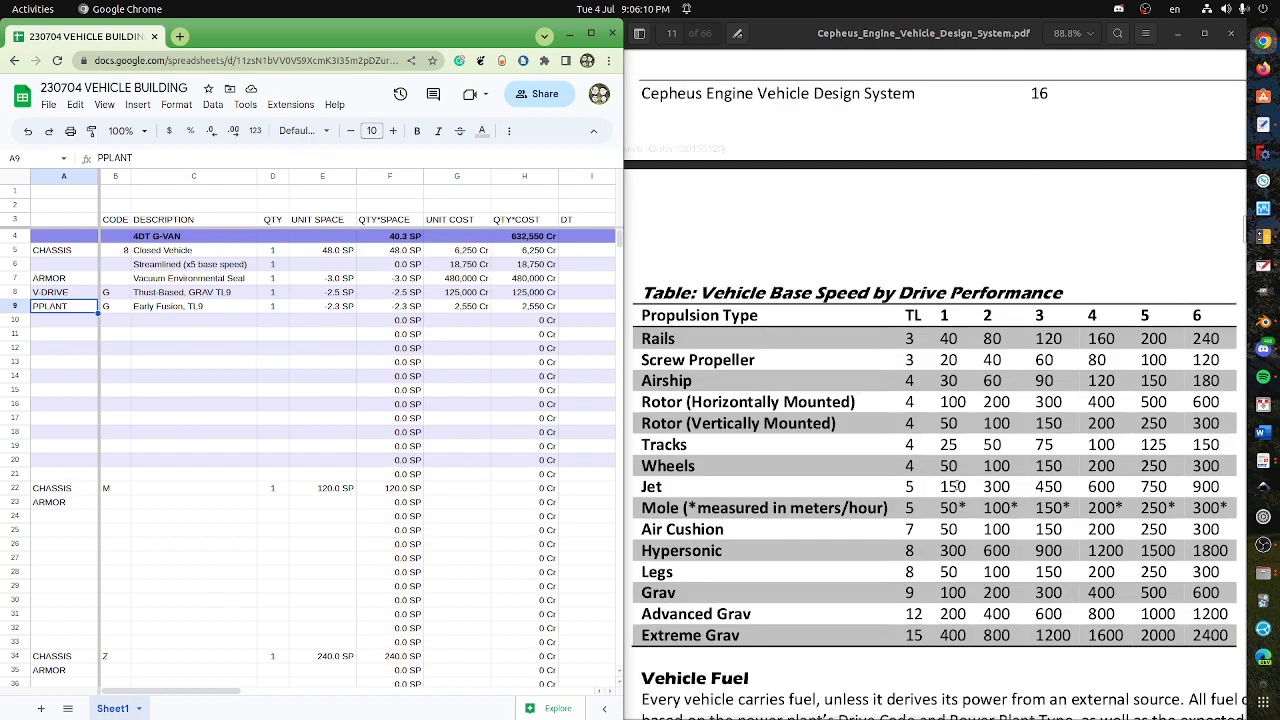
{"action": "left_click", "coordinate": [207, 298]}
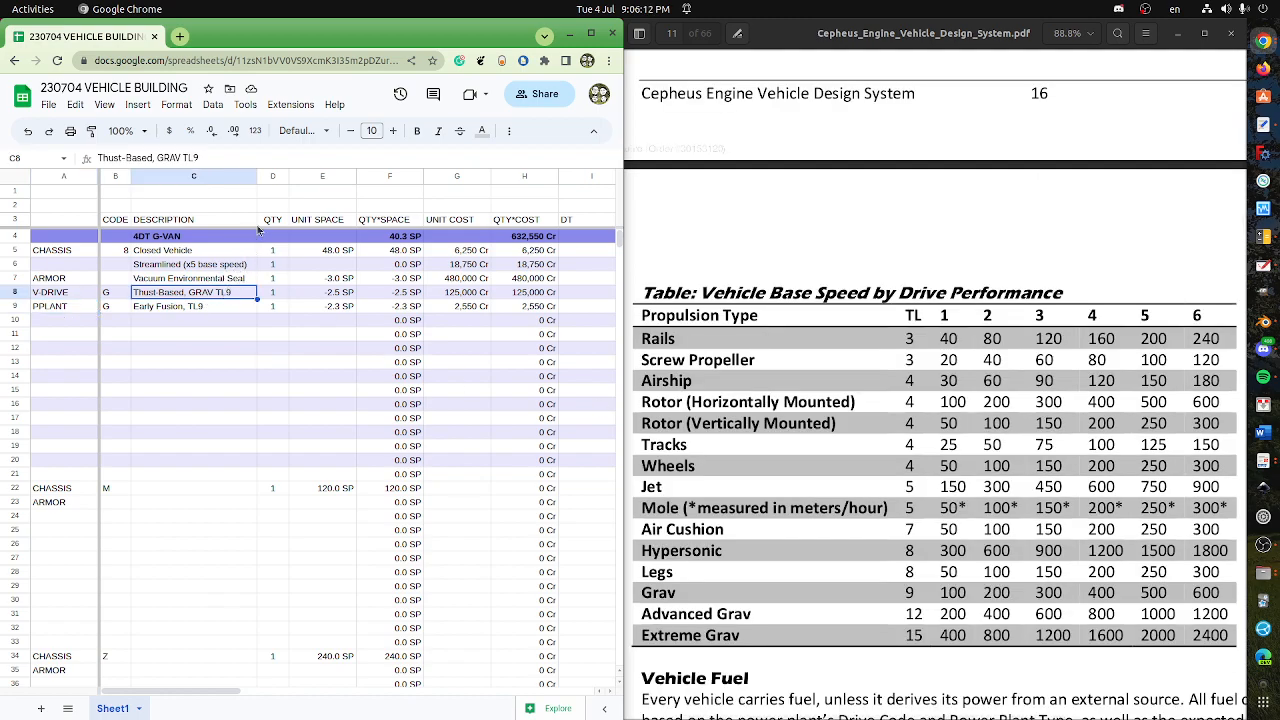
{"action": "left_click_drag", "start_coordinate": [257, 176], "coordinate": [295, 176]}
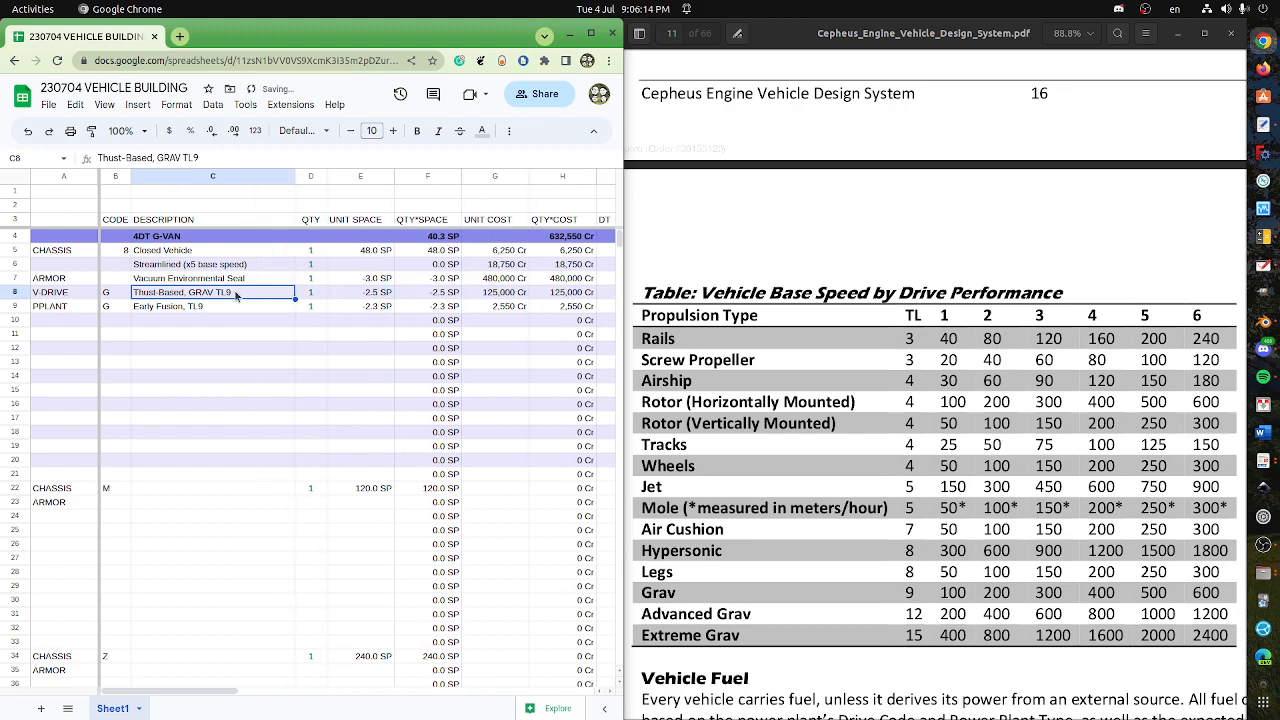
- Add the speed to the V-DRIVE description in C8 so it reads "Thust-Based, GRAV TL9, 1,000kph"
{"action": "left_click", "coordinate": [222, 157]}
{"action": "type", "text": ", "}
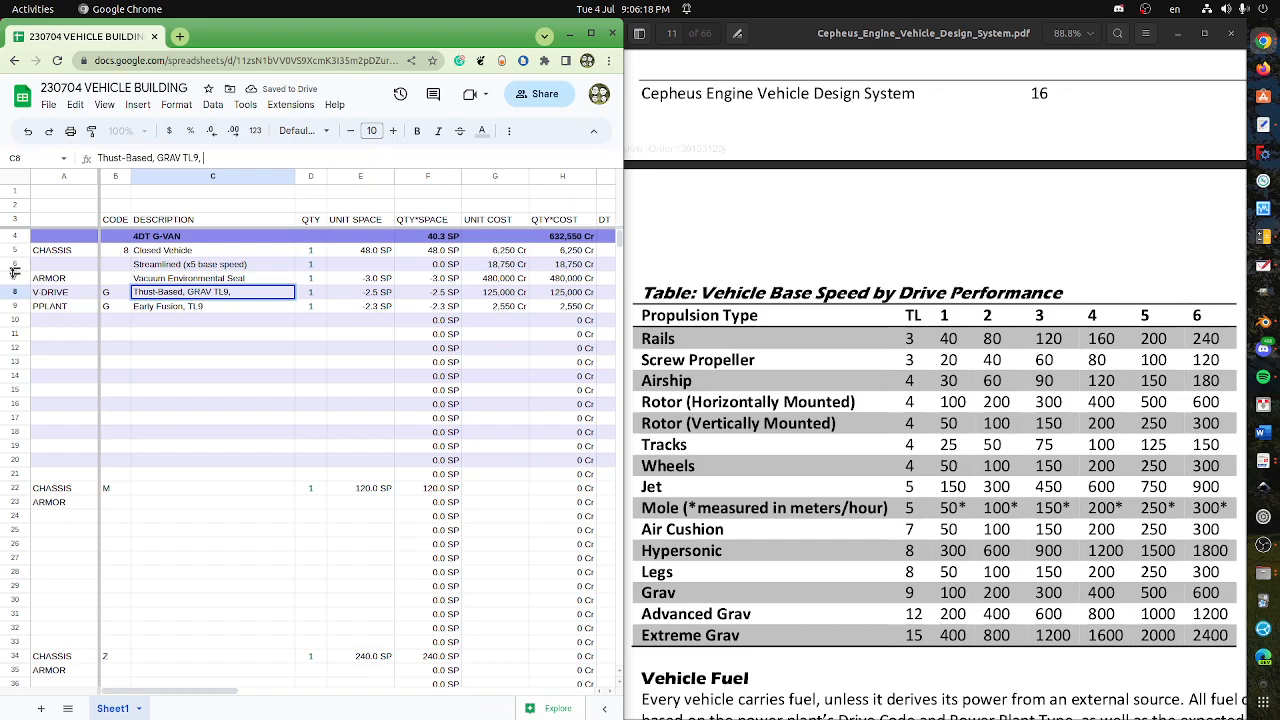
{"action": "type", "text": "1000kph"}
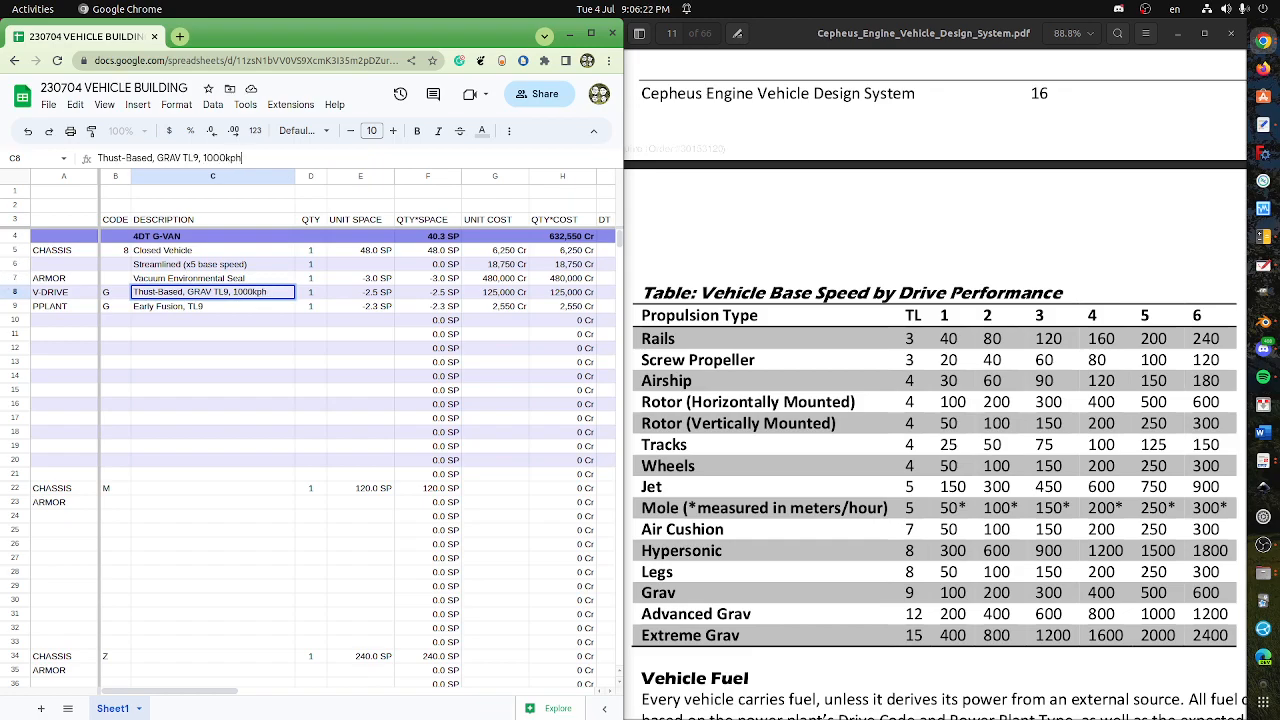
{"action": "type", "text": ","}
{"action": "key", "text": "Return"}
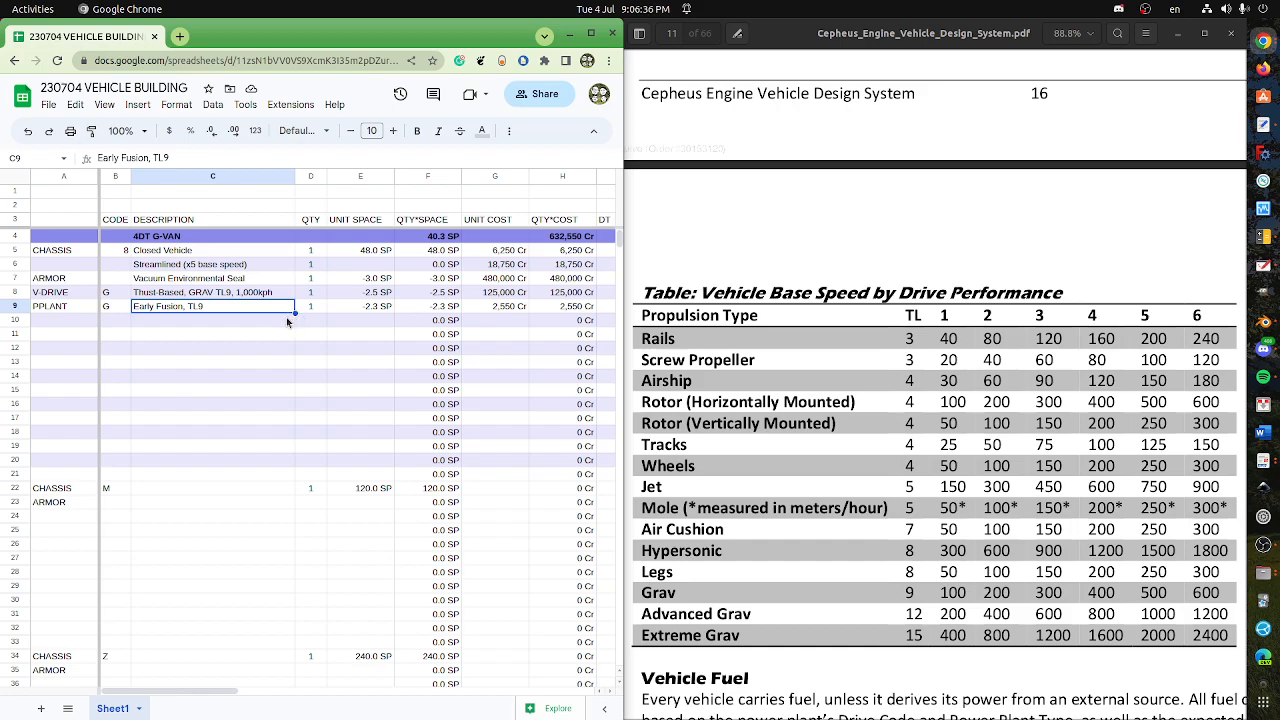
- Read the Vehicle Fuel rules and examine the drive code G row of the Power Plant Fuel Requirements table
{"action": "left_click_drag", "start_coordinate": [60, 314], "coordinate": [551, 313]}
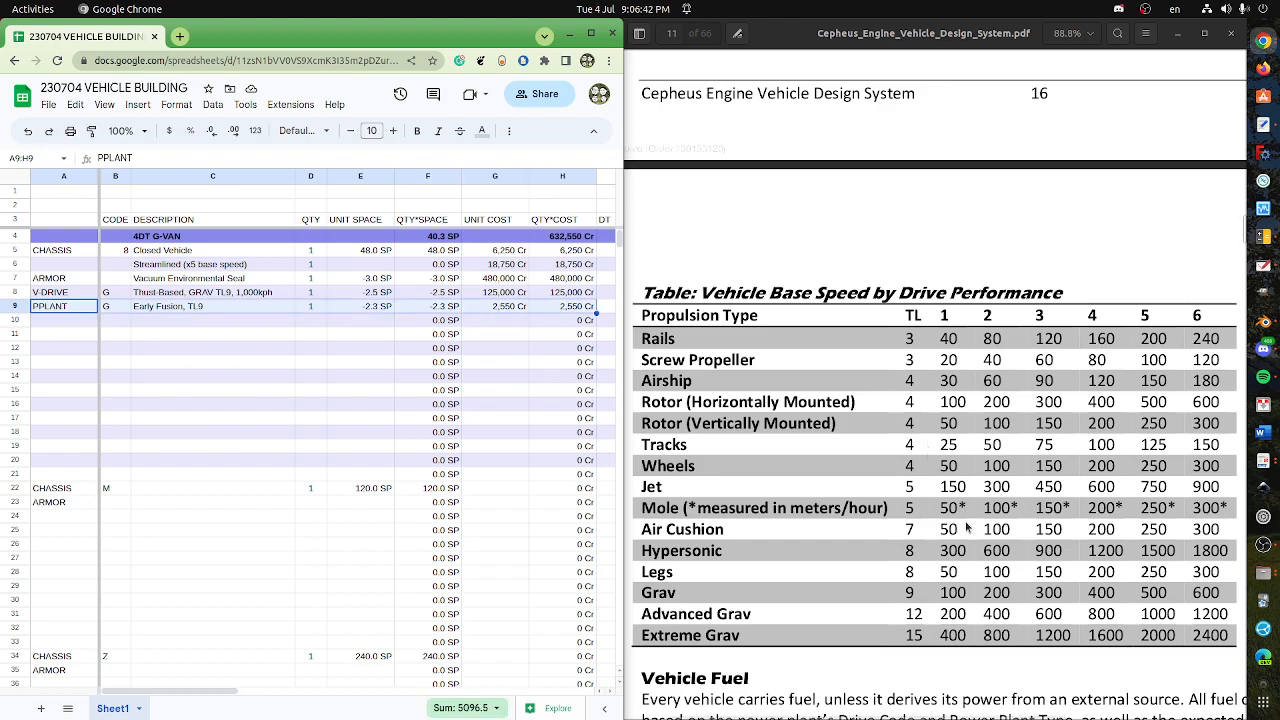
{"action": "scroll", "coordinate": [980, 553], "scroll_direction": "down", "scroll_amount": 4}
{"action": "left_click_drag", "start_coordinate": [972, 536], "coordinate": [950, 482]}
{"action": "scroll", "coordinate": [950, 482], "scroll_direction": "down", "scroll_amount": 2}
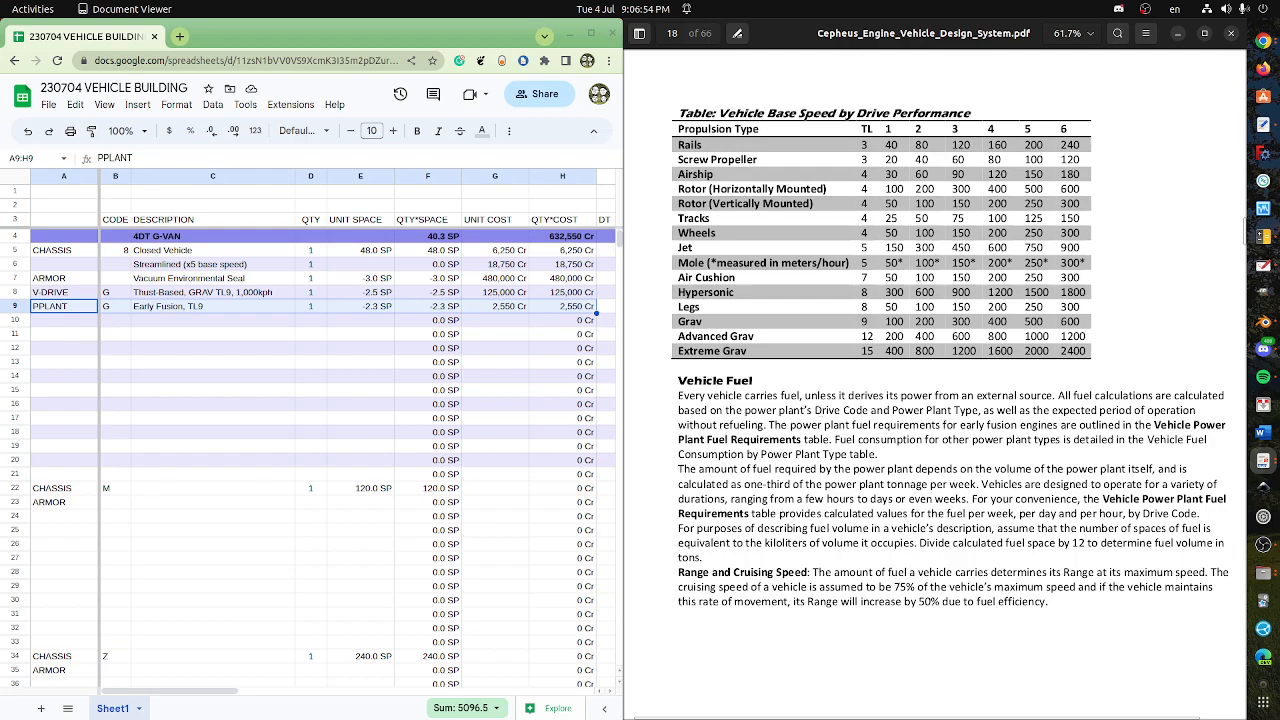
{"action": "scroll", "coordinate": [836, 498], "scroll_direction": "down", "scroll_amount": 5}
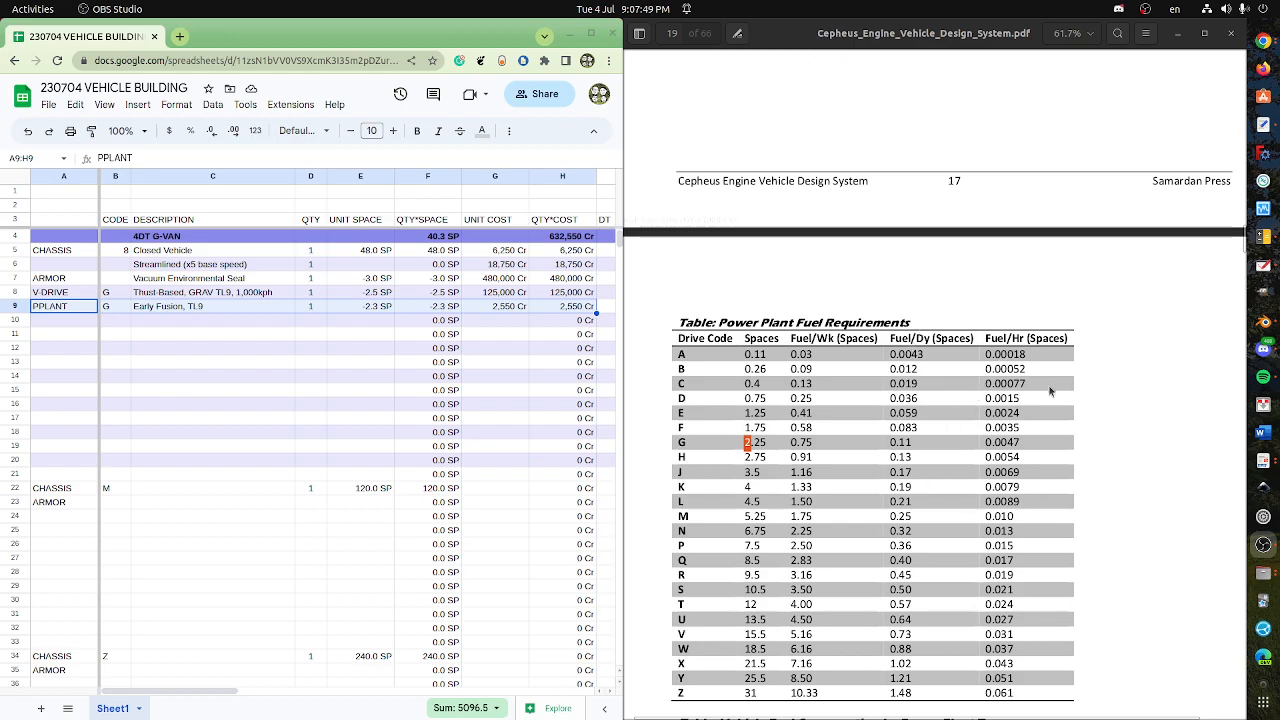
{"action": "left_click", "coordinate": [747, 442]}
{"action": "left_click_drag", "start_coordinate": [747, 442], "coordinate": [810, 445]}
{"action": "left_click", "coordinate": [810, 443]}
{"action": "left_click", "coordinate": [810, 445]}
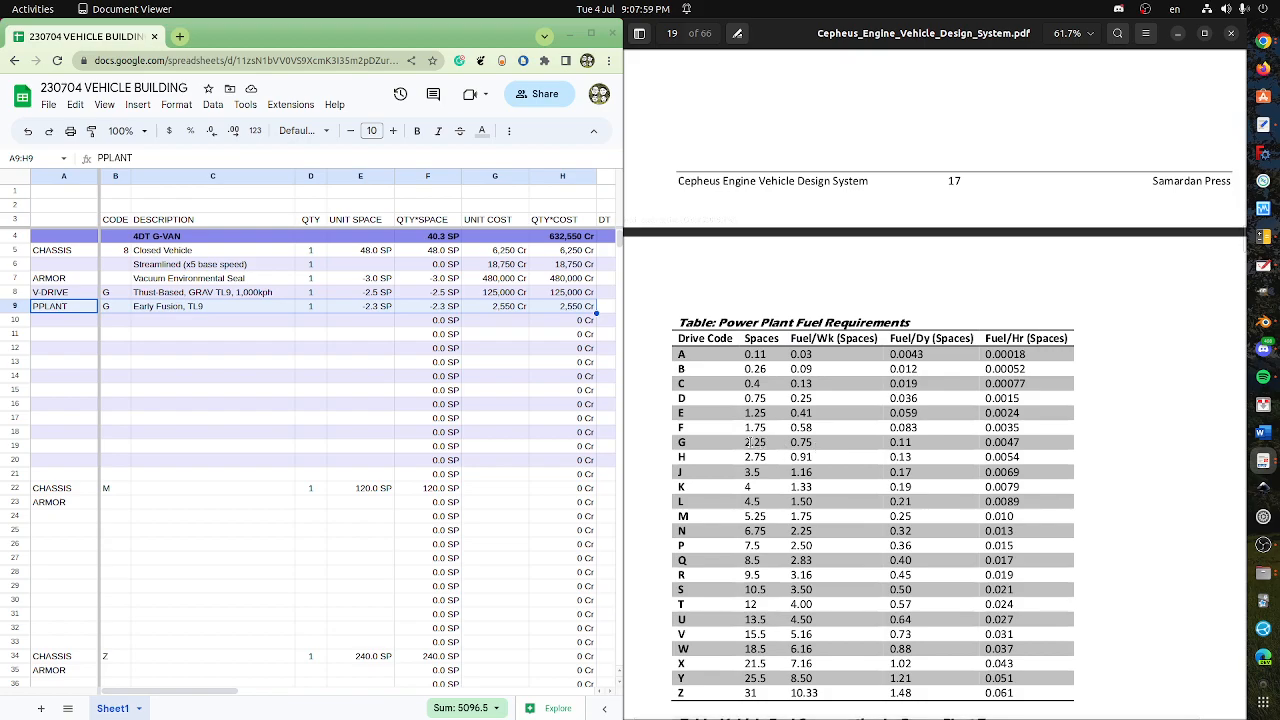
- Add a FUEL TANK row in row 10 with code G and the description "Fuel Tank"
{"action": "left_click", "coordinate": [78, 323]}
{"action": "type", "text": "FUEL TANK"}
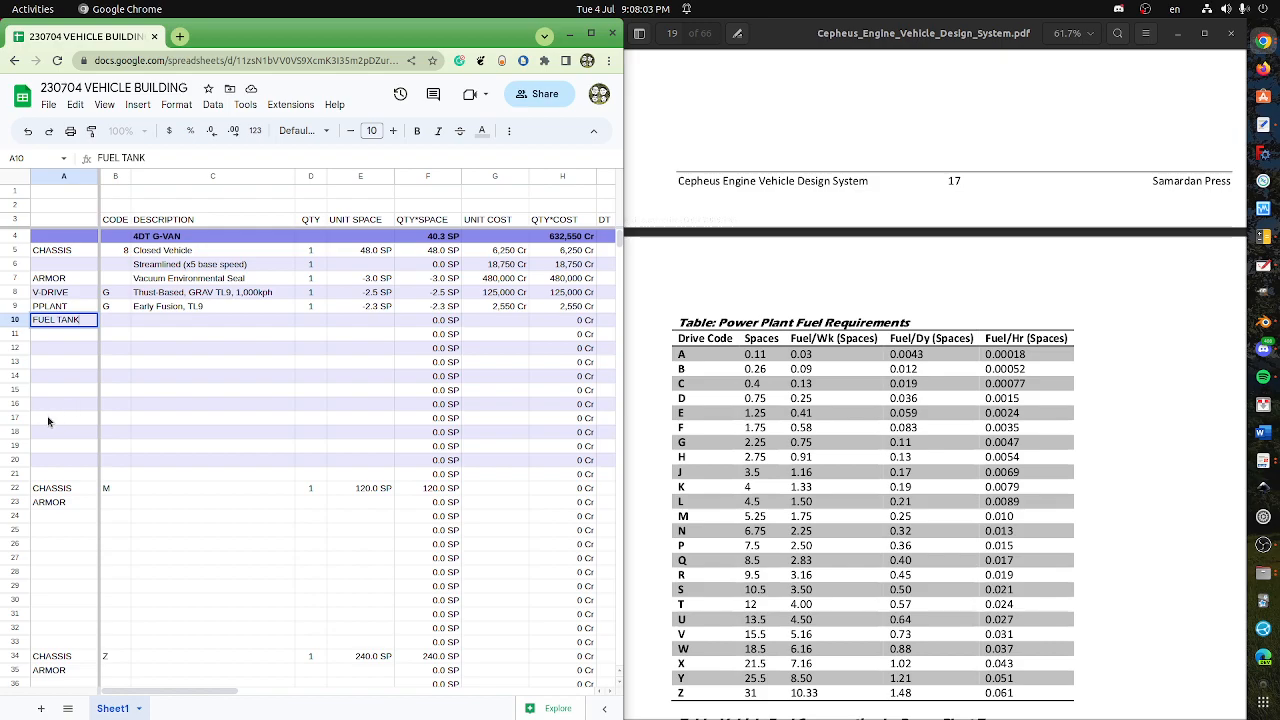
{"action": "key", "text": "Tab"}
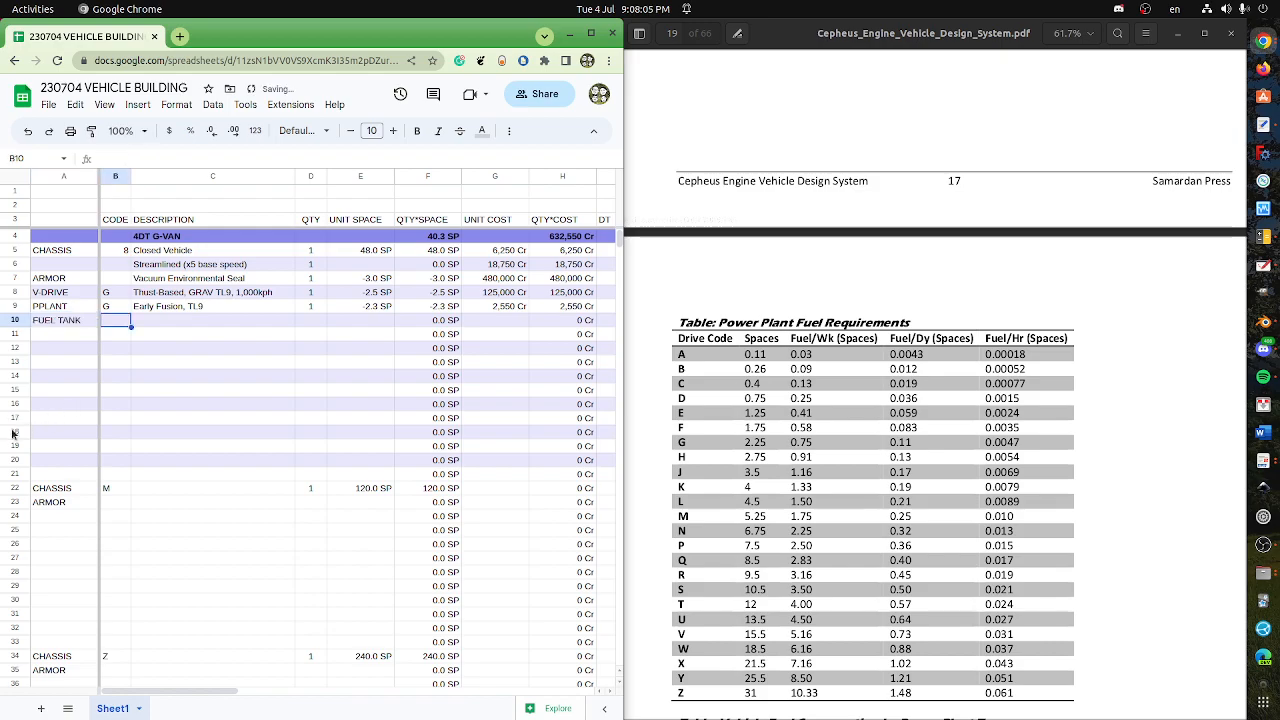
{"action": "type", "text": "G"}
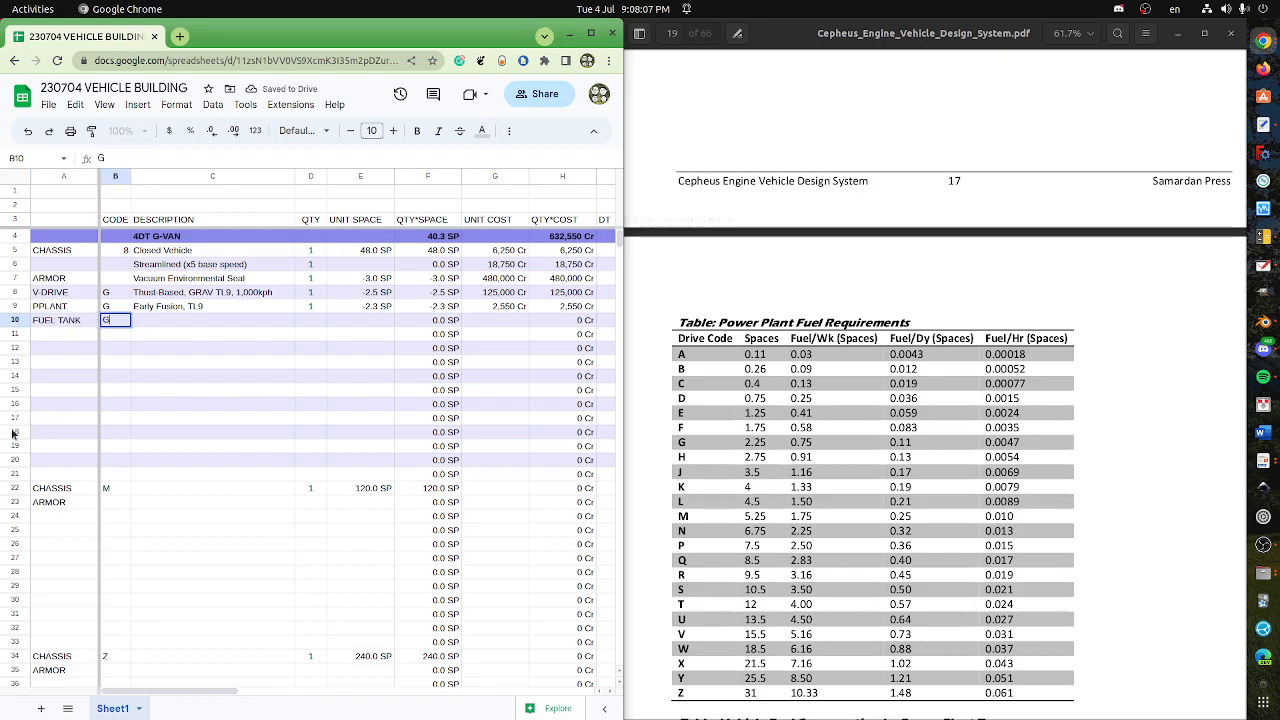
{"action": "key", "text": "Tab"}
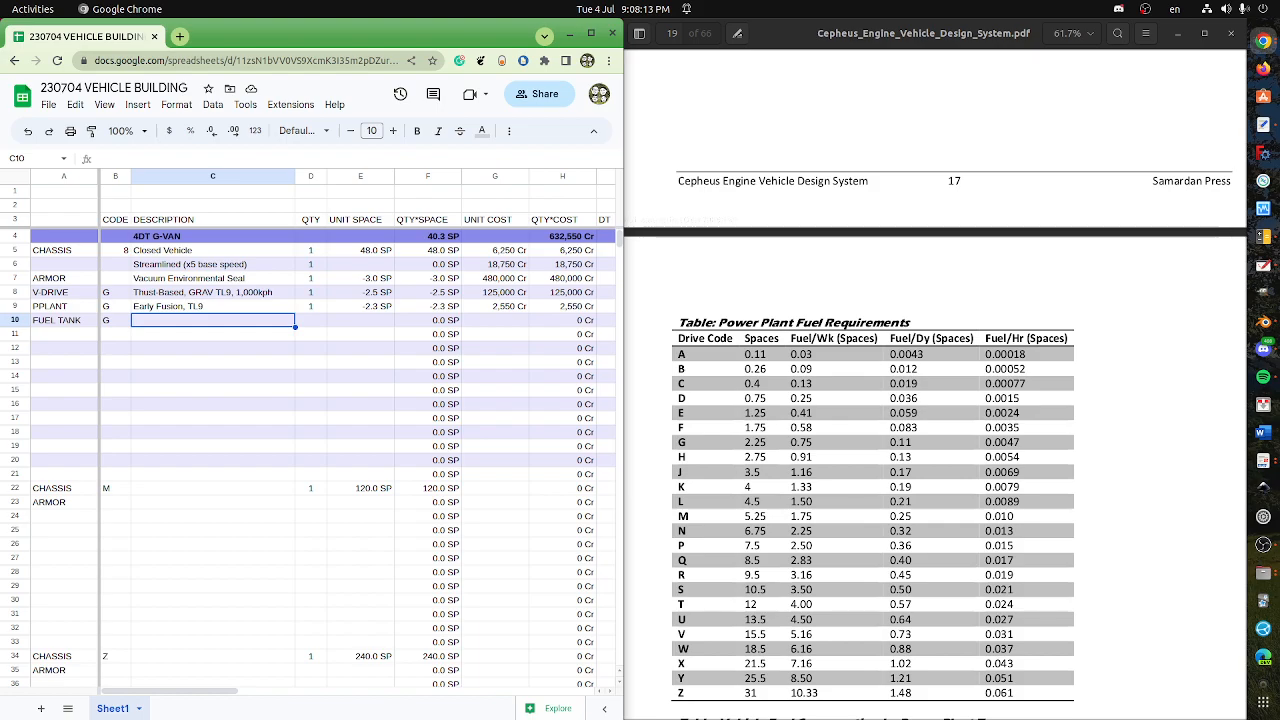
{"action": "scroll", "coordinate": [661, 573], "scroll_direction": "down", "scroll_amount": 5}
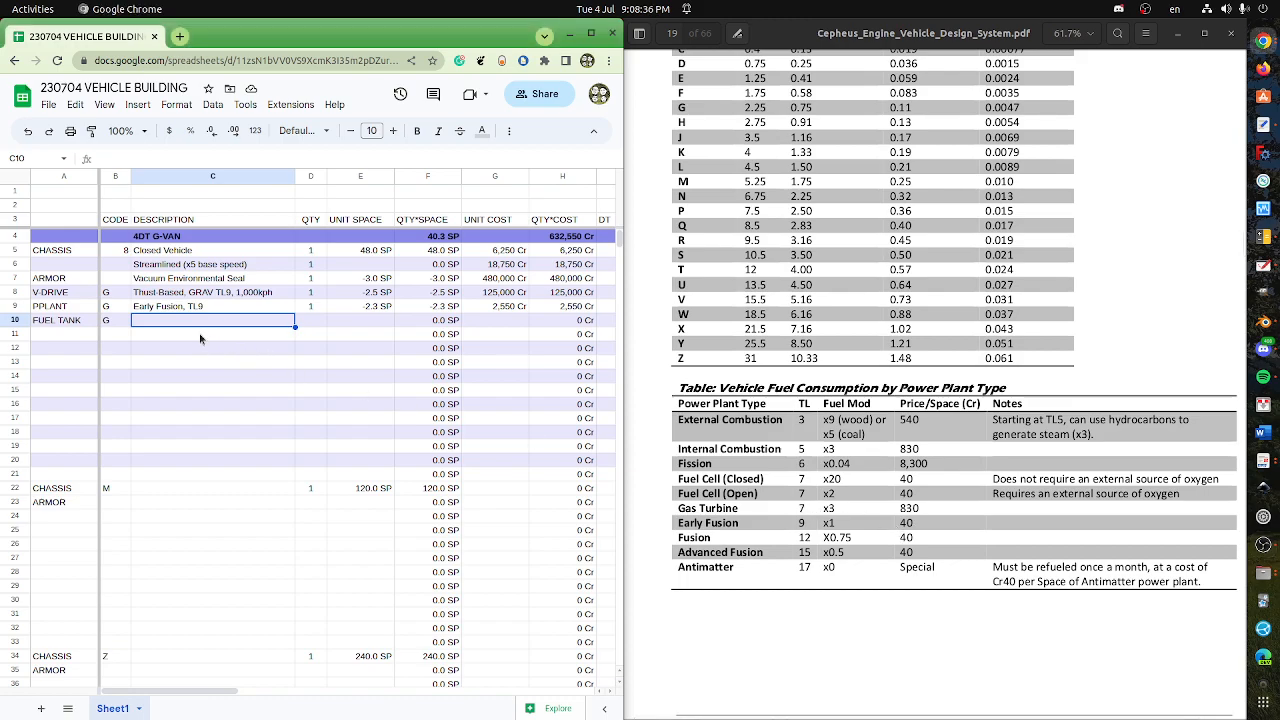
{"action": "type", "text": "Fuel Tank"}
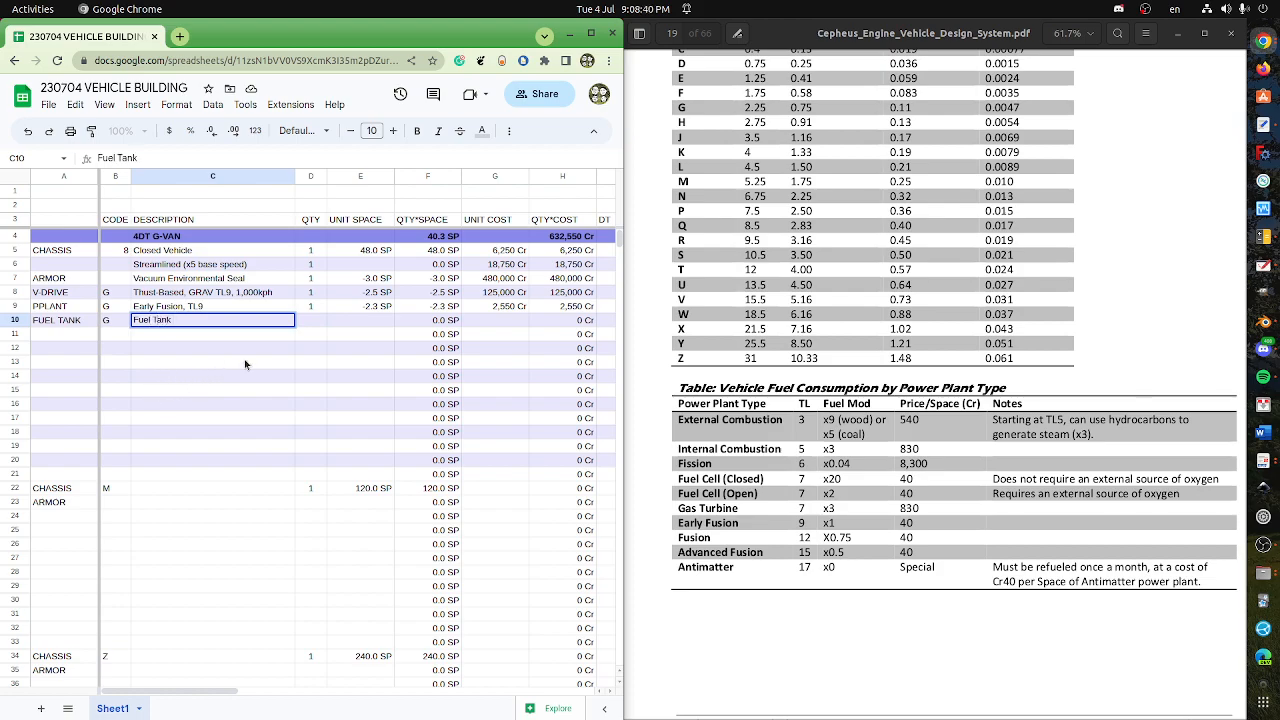
- Enter -2.25 as the FUEL TANK's unit space in E10
{"action": "left_click", "coordinate": [346, 327]}
{"action": "scroll", "coordinate": [645, 335], "scroll_direction": "up", "scroll_amount": 3}
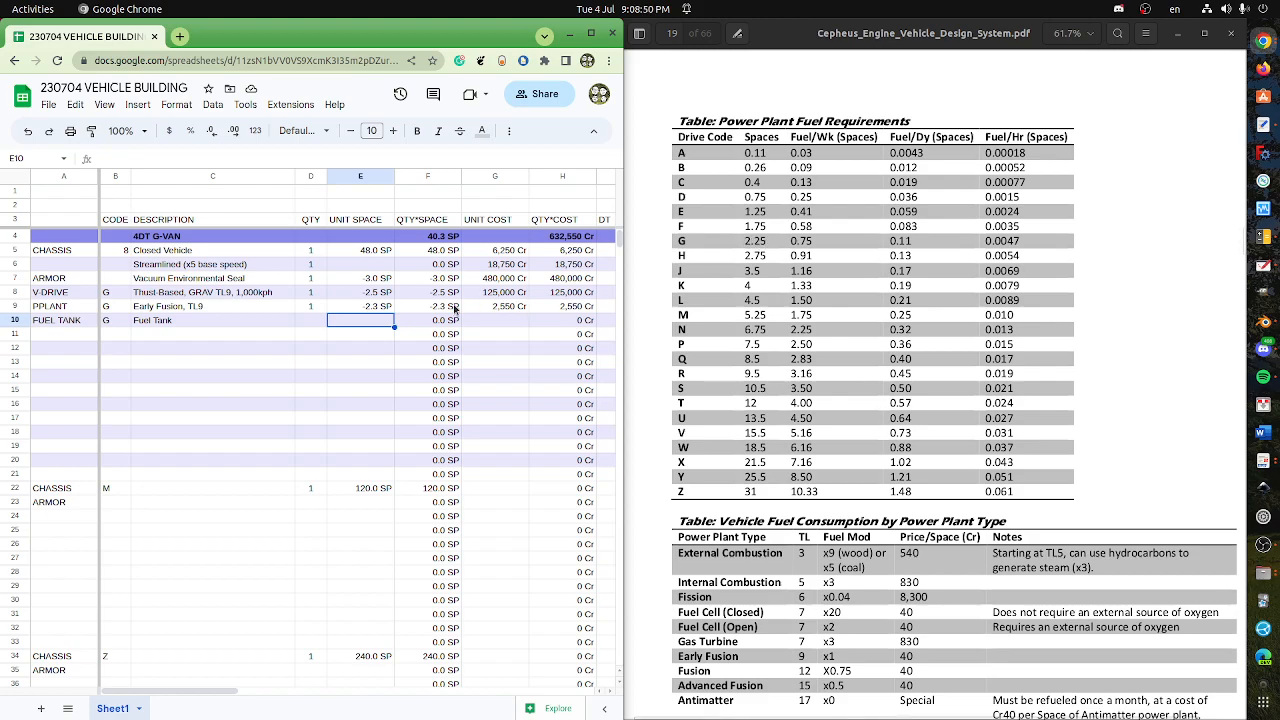
{"action": "type", "text": "-2.25"}
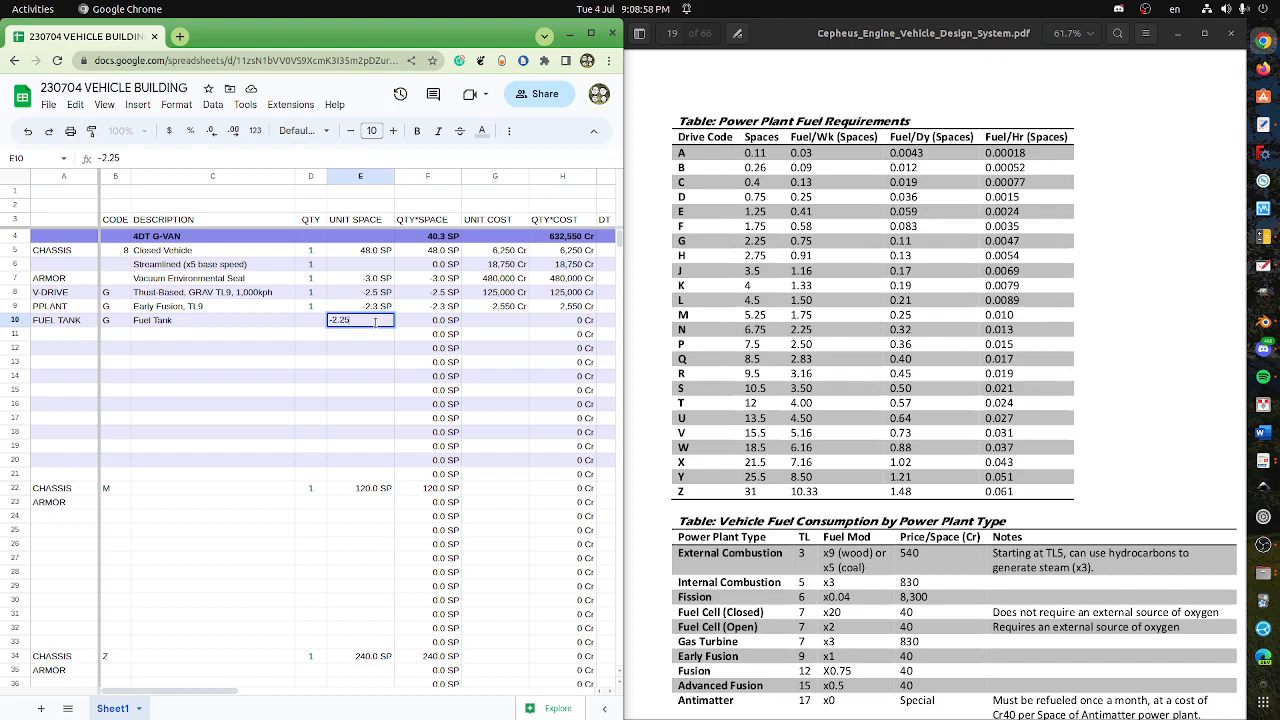
- Recheck the Vehicle Fuel rules and set the FUEL TANK's unit space to -0.75, the weekly fuel requirement for code G
{"action": "scroll", "coordinate": [812, 440], "scroll_direction": "up", "scroll_amount": 10}
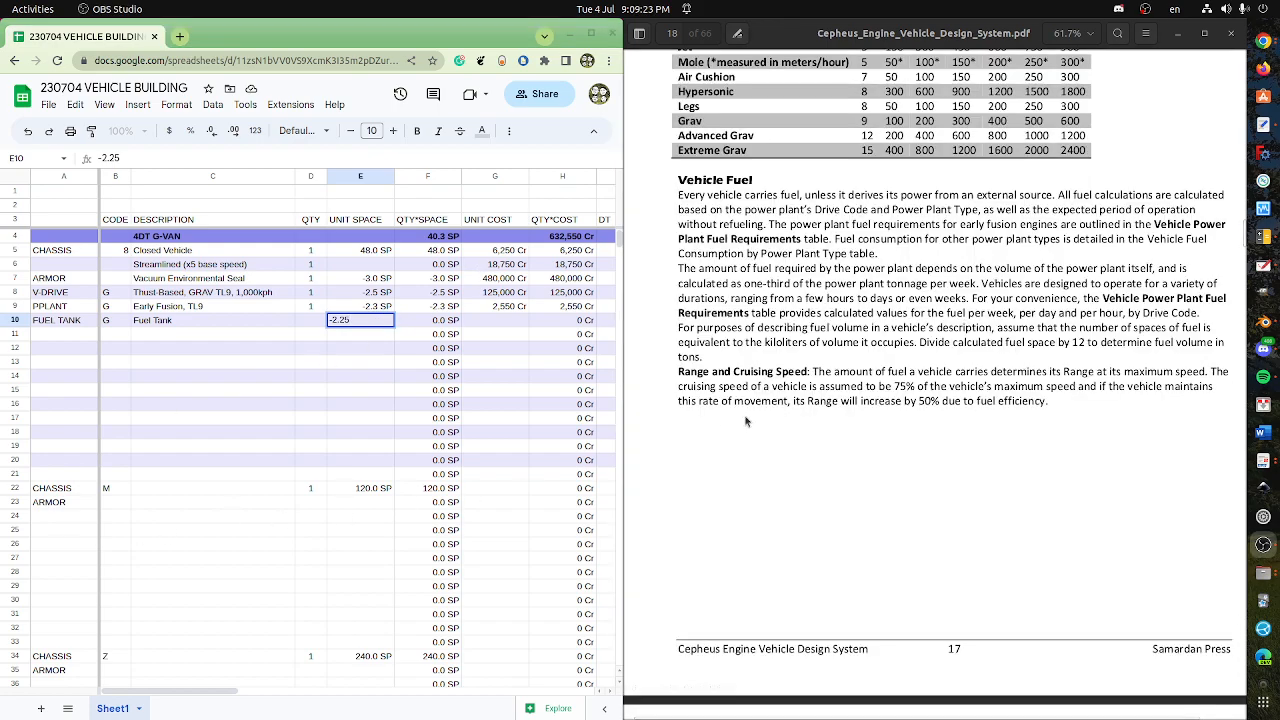
{"action": "left_click", "coordinate": [812, 440]}
{"action": "scroll", "coordinate": [812, 440], "scroll_direction": "down", "scroll_amount": 5}
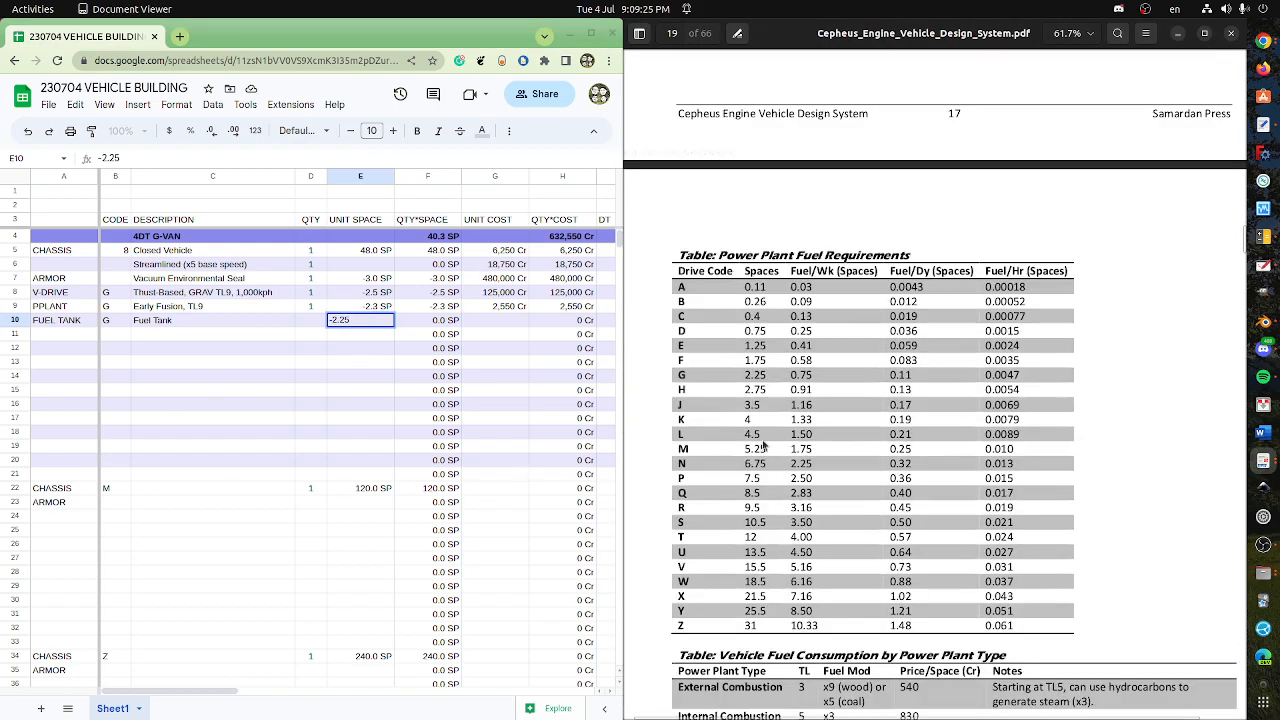
{"action": "left_click_drag", "start_coordinate": [751, 287], "coordinate": [760, 572]}
{"action": "left_click", "coordinate": [772, 430]}
{"action": "left_click", "coordinate": [107, 158]}
{"action": "key", "text": "shift+Left"}
{"action": "key", "text": "shift+End"}
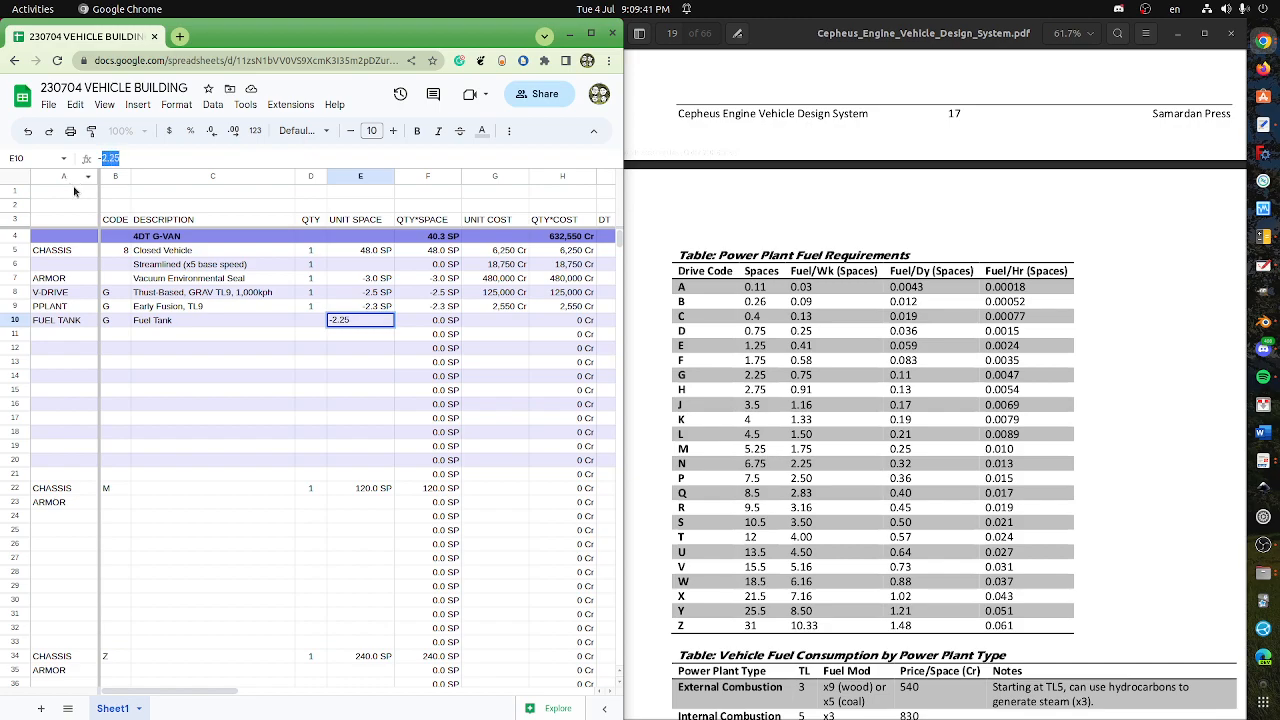
{"action": "type", "text": "0.75"}
{"action": "key", "text": "Return"}
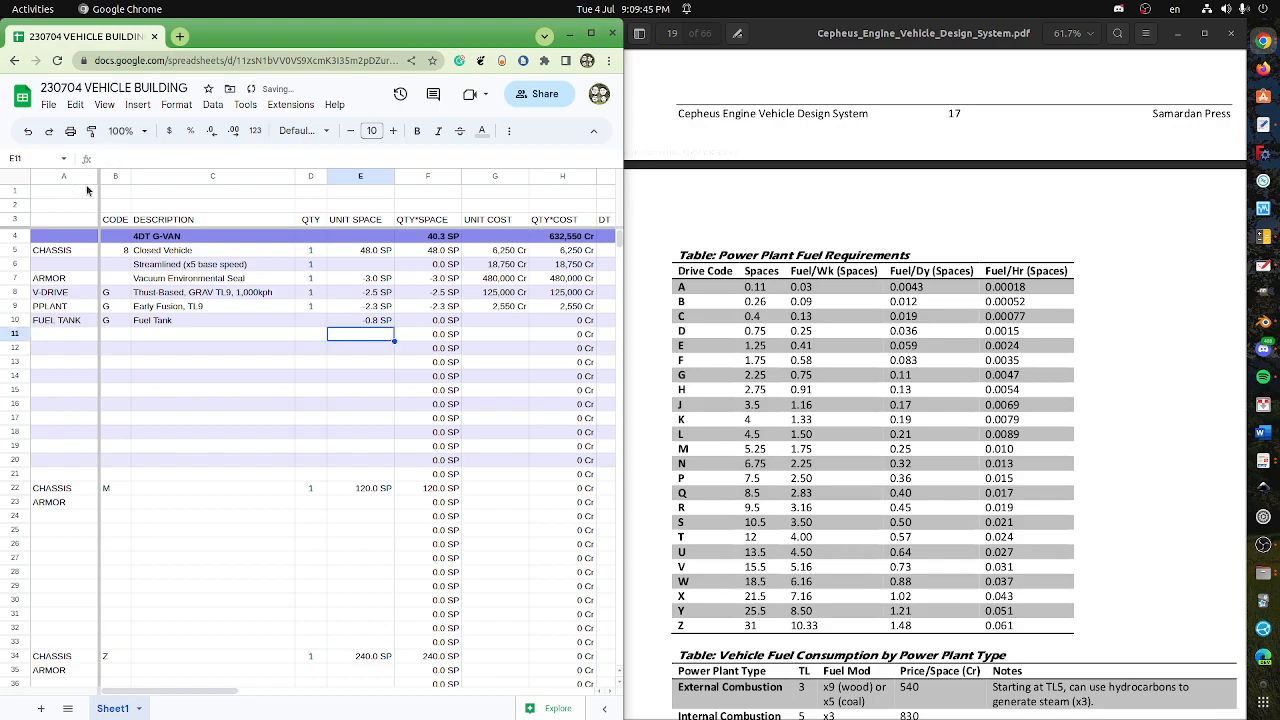
- Set the FUEL TANK's quantity to 4 in D10 and its unit cost to 40 in G10
{"action": "key", "text": "Left"}
{"action": "key", "text": "Up"}
{"action": "type", "text": "4"}
{"action": "key", "text": "Return"}
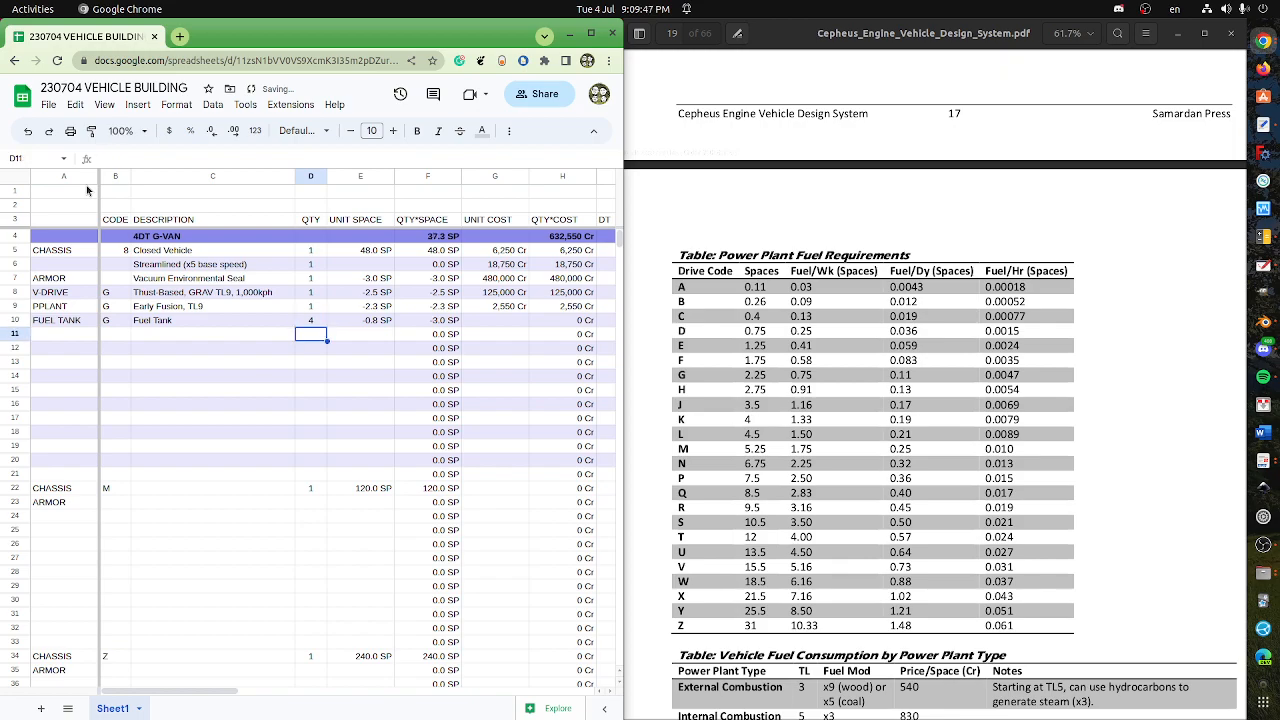
{"action": "key", "text": "Up"}
{"action": "key", "text": "Left"}
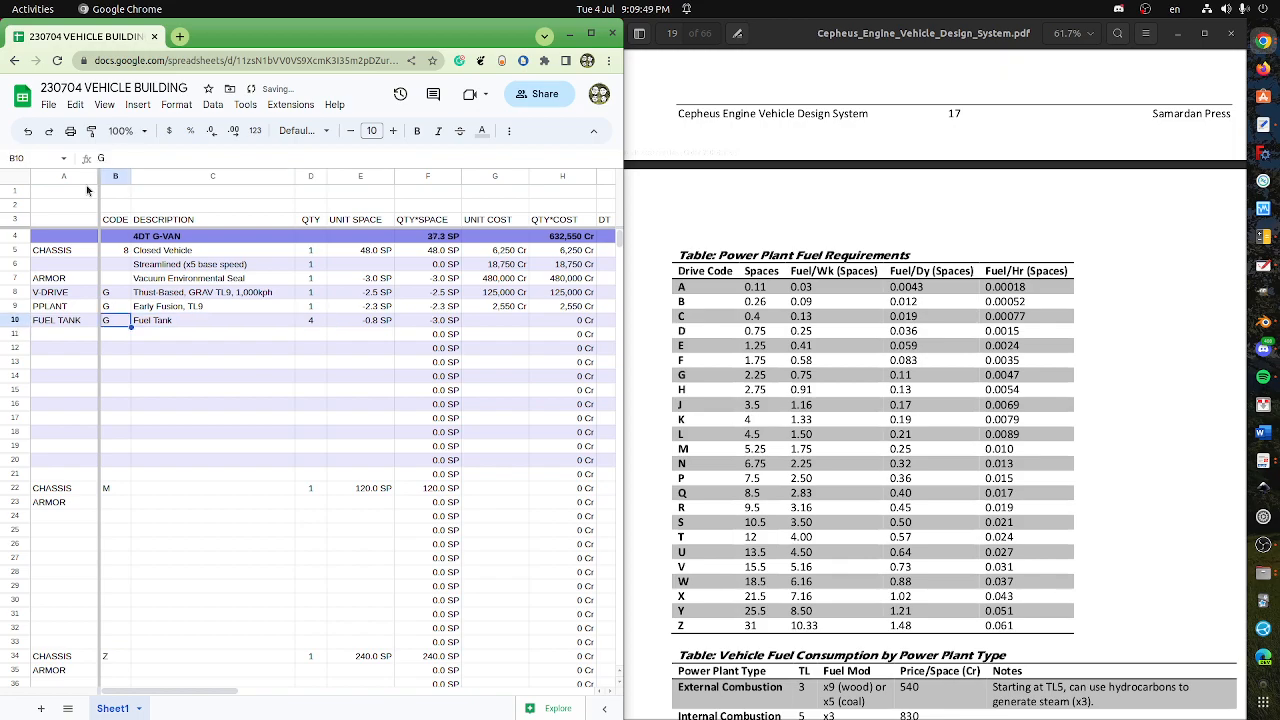
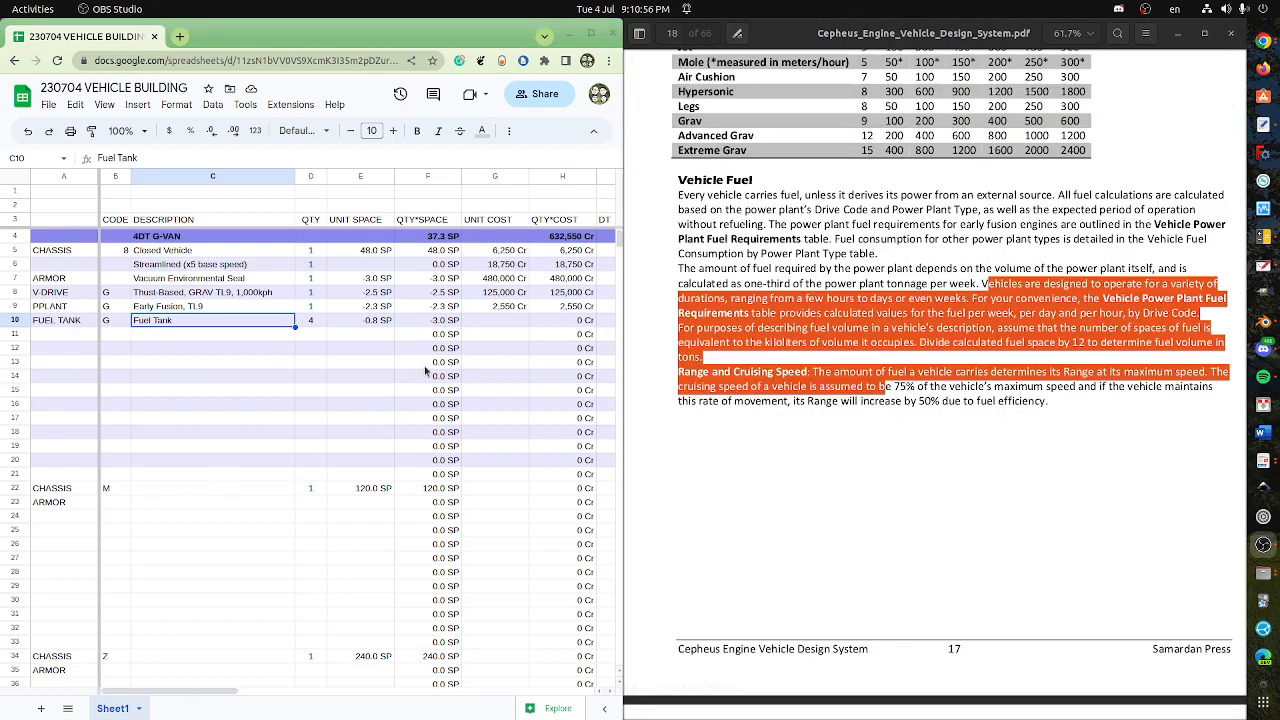
{"action": "left_click", "coordinate": [484, 323]}
{"action": "type", "text": "40"}
{"action": "left_click", "coordinate": [496, 366]}
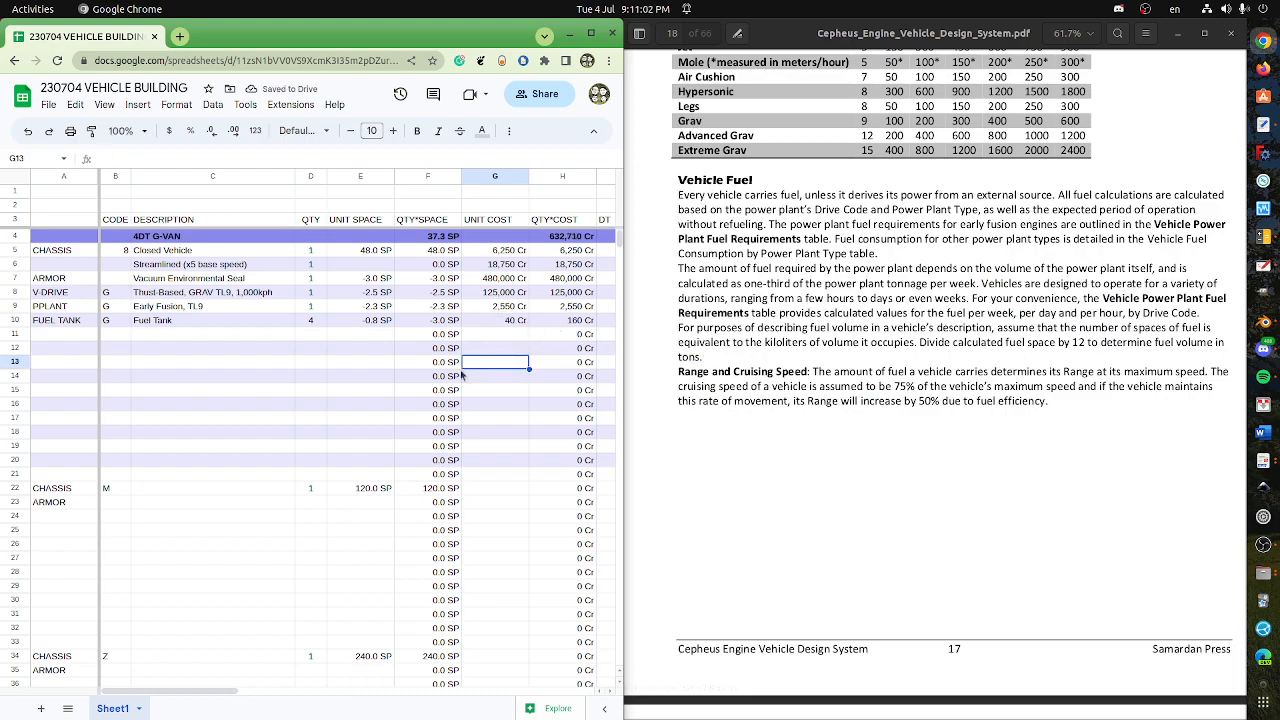
- Extend the FUEL TANK description in C10 to "Fuel Tank (4 weeks)", consulting the Power Plant Fuel Requirements table
{"action": "scroll", "coordinate": [812, 415], "scroll_direction": "down", "scroll_amount": 10}
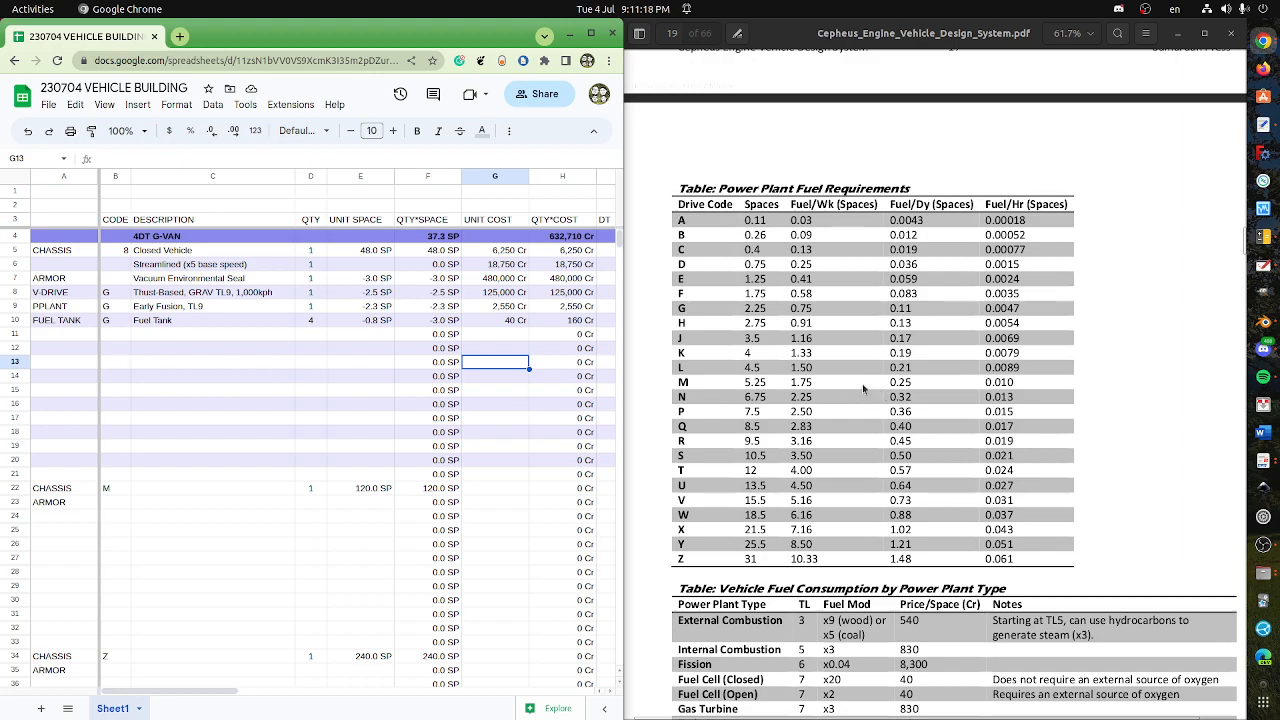
{"action": "left_click", "coordinate": [212, 320]}
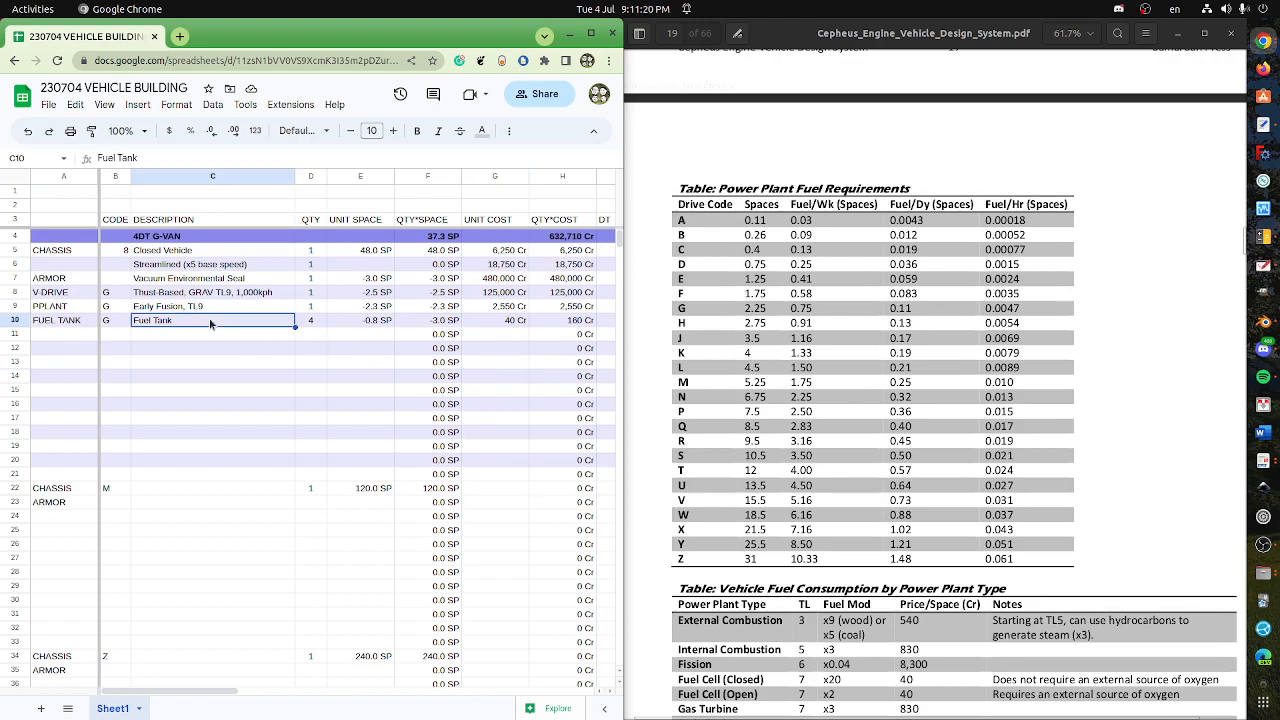
{"action": "left_click", "coordinate": [147, 160]}
{"action": "type", "text": "(4 weeks)"}
{"action": "key", "text": "Return"}
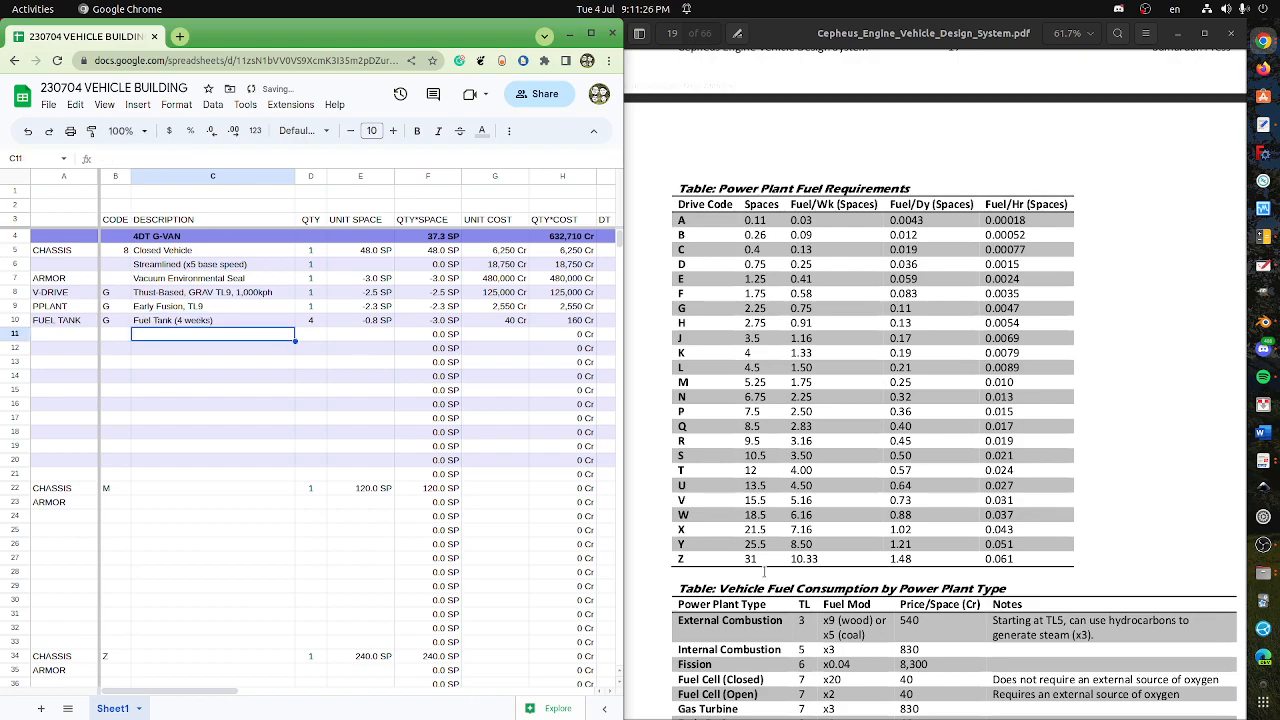
- Read the Vehicle Fuel Consumption table and the Vehicle Drive Options, including the Increased Agility rule, in the Cepheus Engine PDF
{"action": "scroll", "coordinate": [733, 538], "scroll_direction": "down", "scroll_amount": 4}
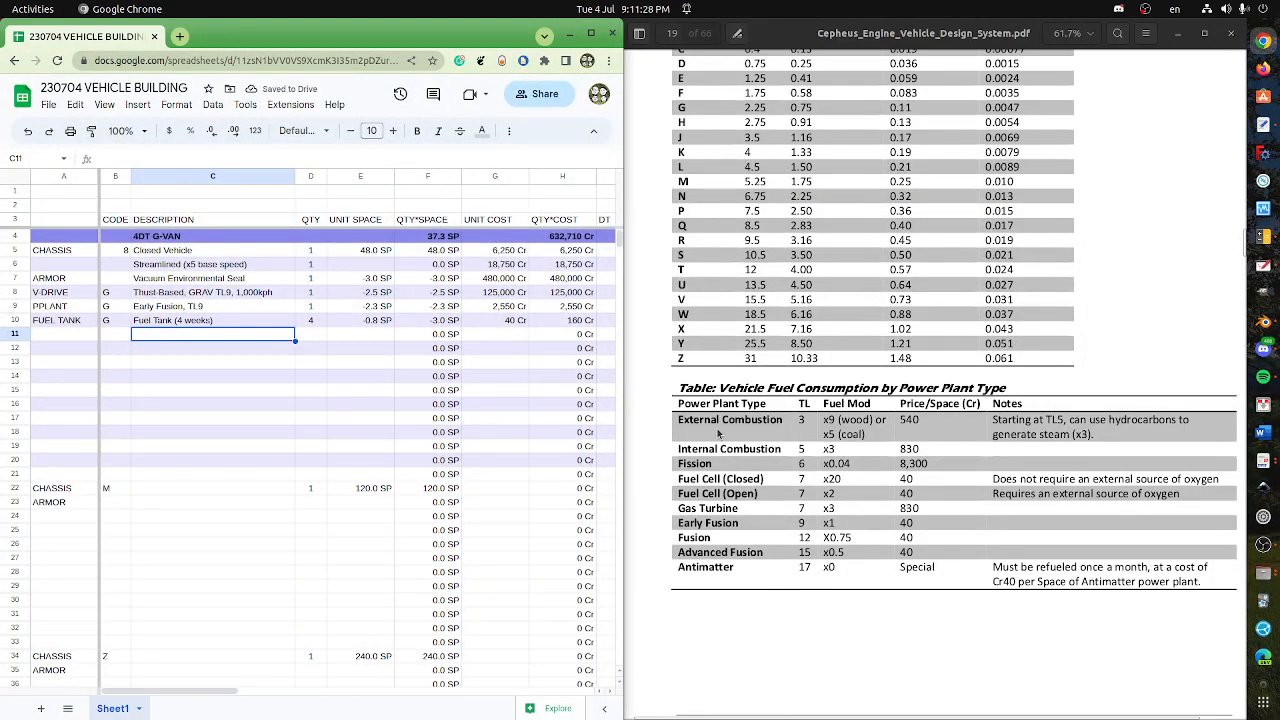
{"action": "scroll", "coordinate": [772, 442], "scroll_direction": "down", "scroll_amount": 10}
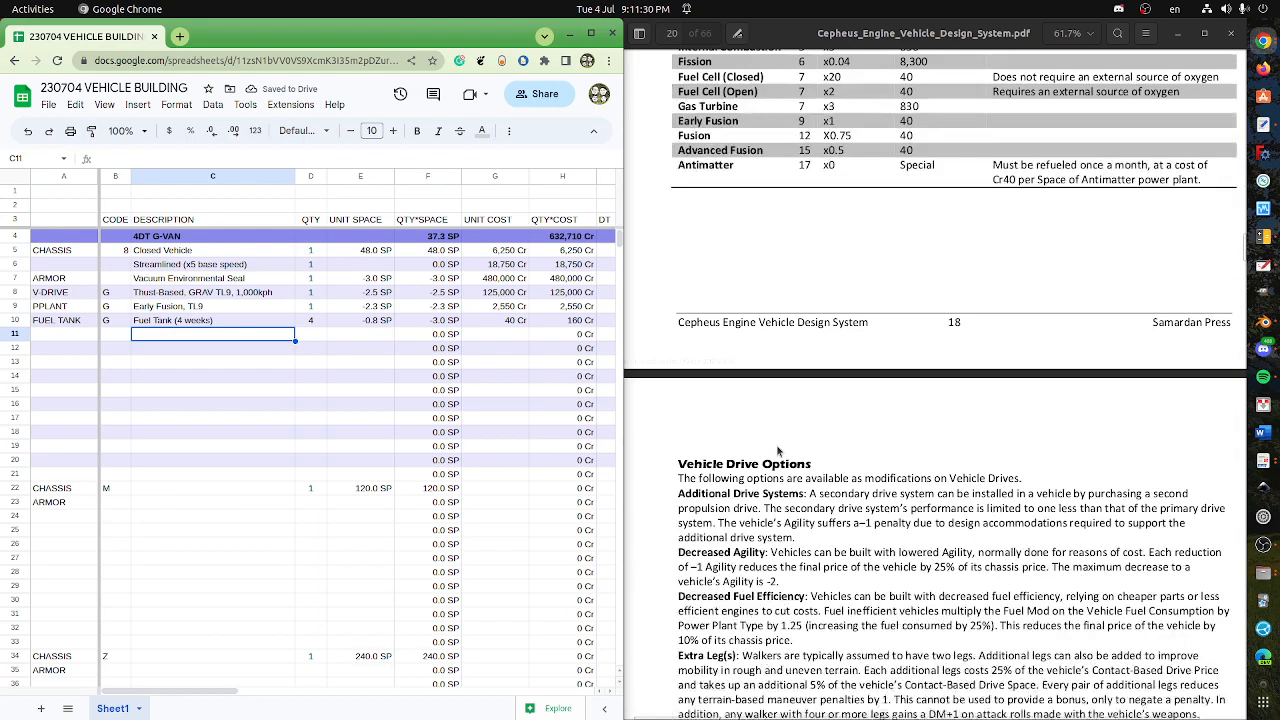
{"action": "scroll", "coordinate": [777, 449], "scroll_direction": "down", "scroll_amount": 2}
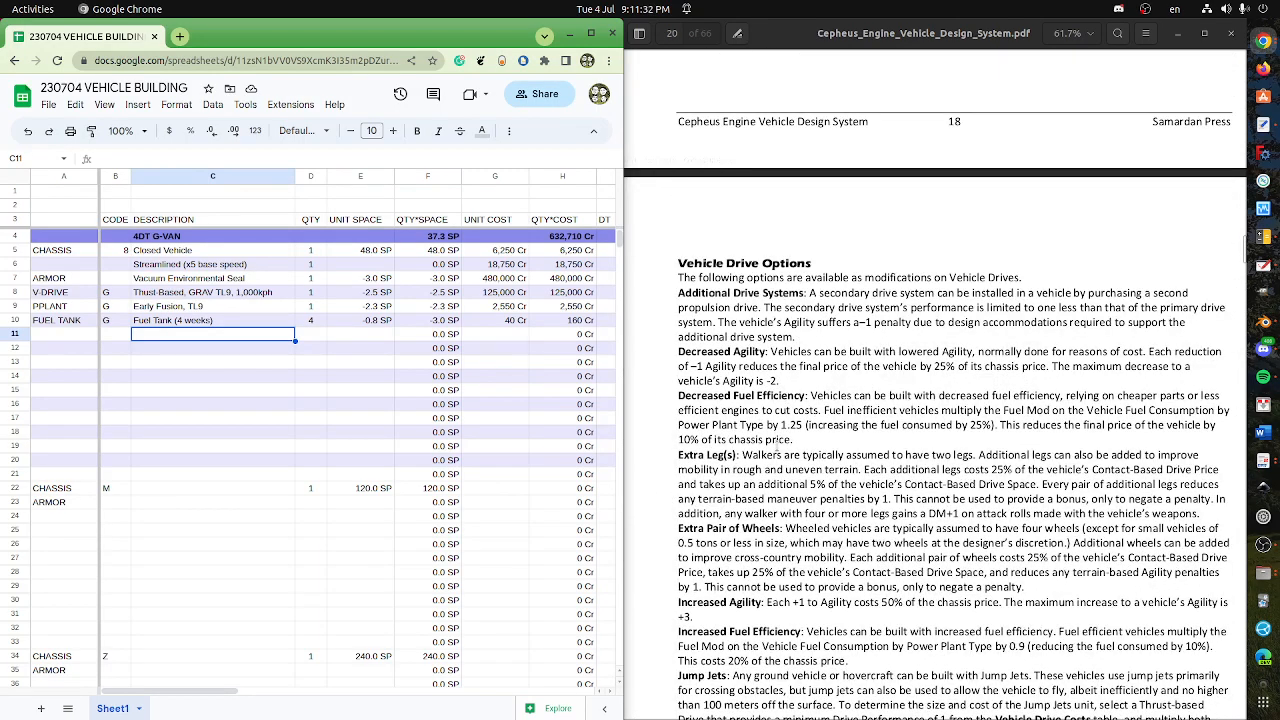
{"action": "scroll", "coordinate": [777, 449], "scroll_direction": "down", "scroll_amount": 1}
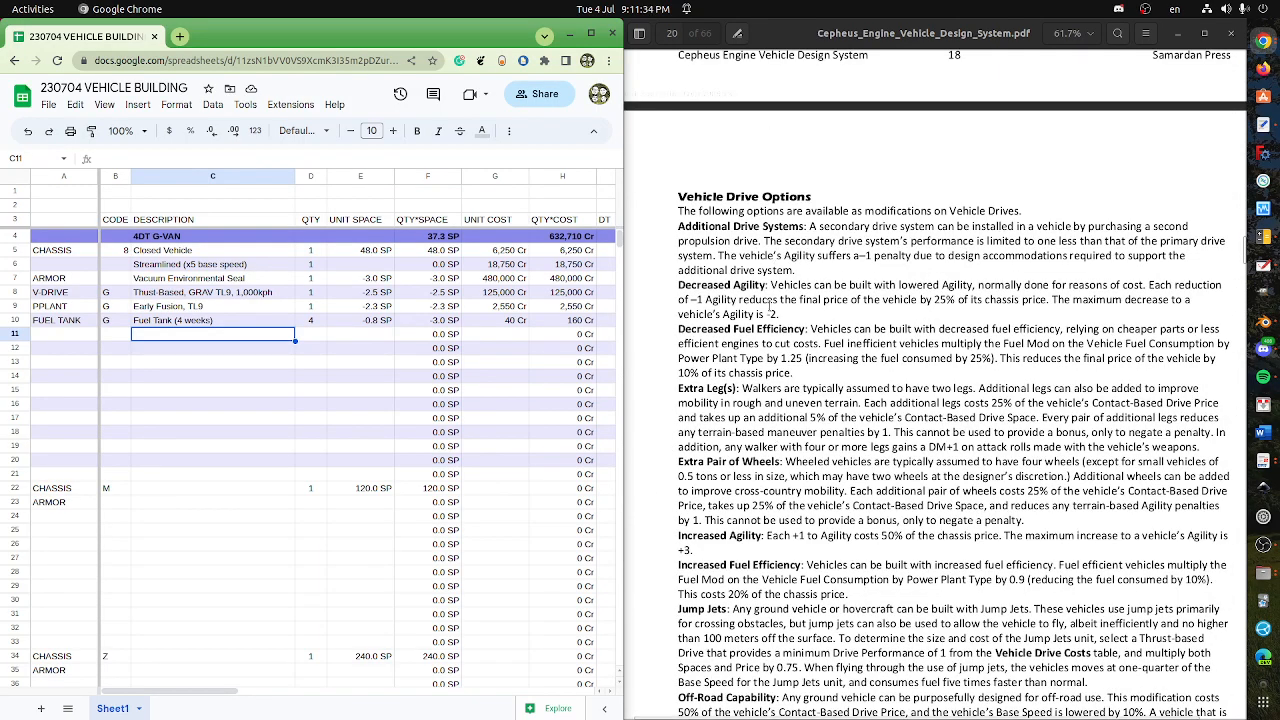
{"action": "scroll", "coordinate": [785, 390], "scroll_direction": "down", "scroll_amount": 3}
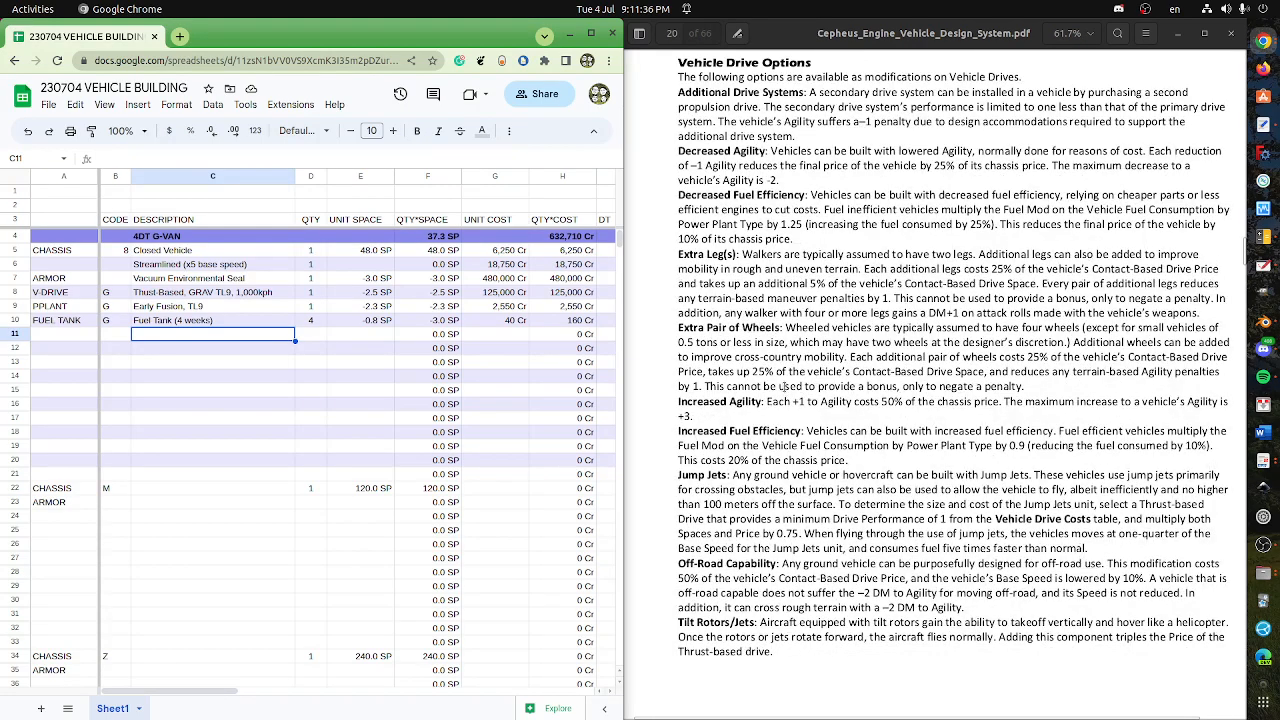
{"action": "left_click_drag", "start_coordinate": [792, 401], "coordinate": [866, 424]}
{"action": "scroll", "coordinate": [866, 424], "scroll_direction": "down", "scroll_amount": 2}
{"action": "left_click", "coordinate": [806, 394]}
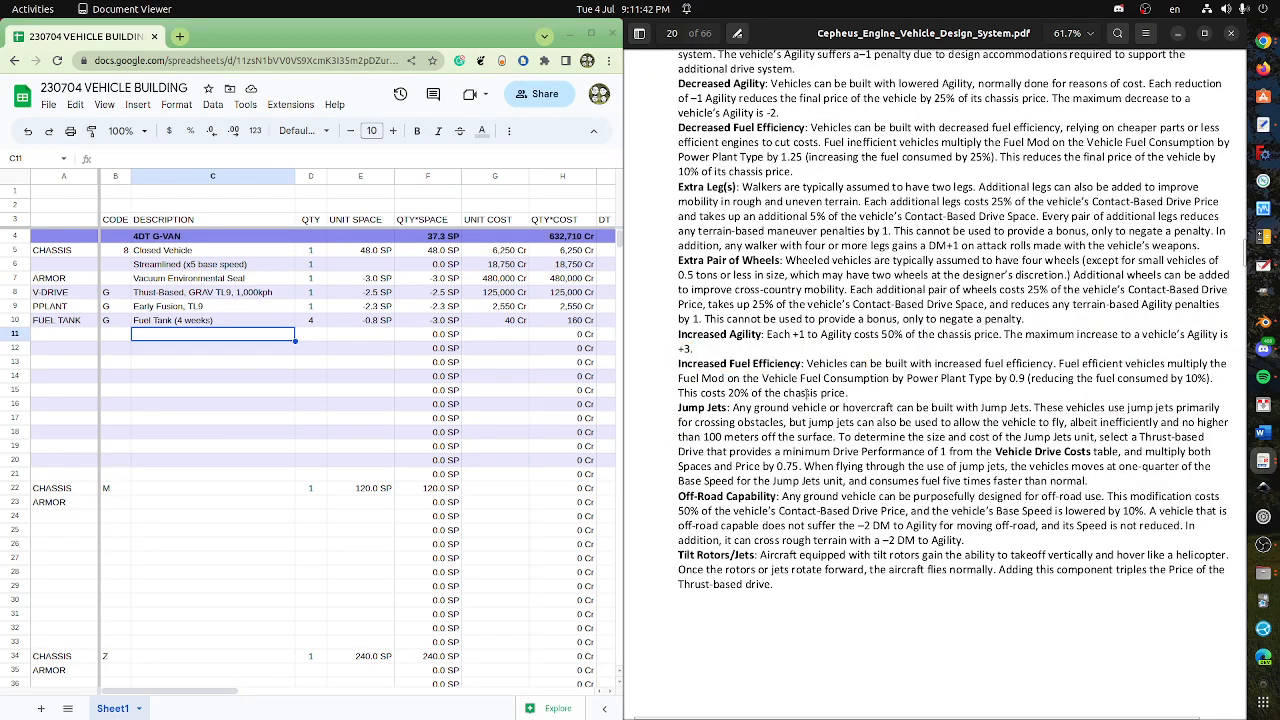
- Examine the Vehicle Agility Modifiers for a Grav Vehicle, the Vehicle Controls rules and the Vehicle Control Systems table
{"action": "scroll", "coordinate": [800, 451], "scroll_direction": "down", "scroll_amount": 10}
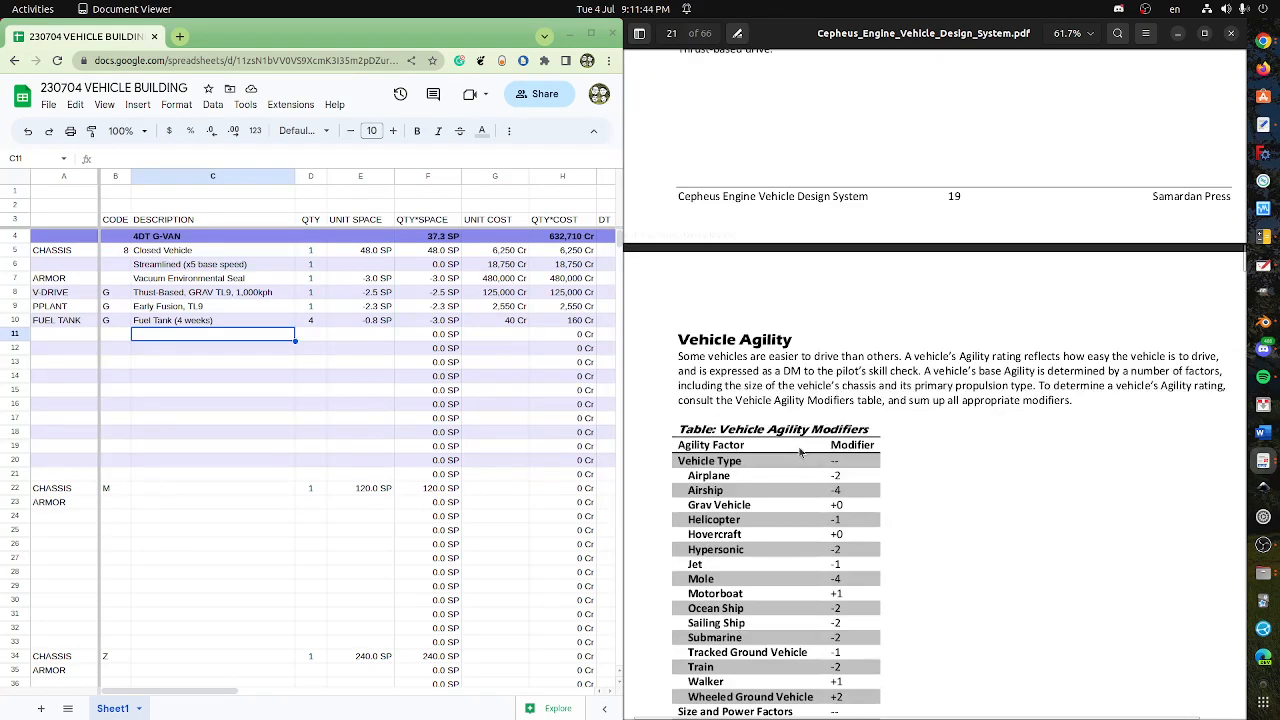
{"action": "scroll", "coordinate": [800, 451], "scroll_direction": "down", "scroll_amount": 2}
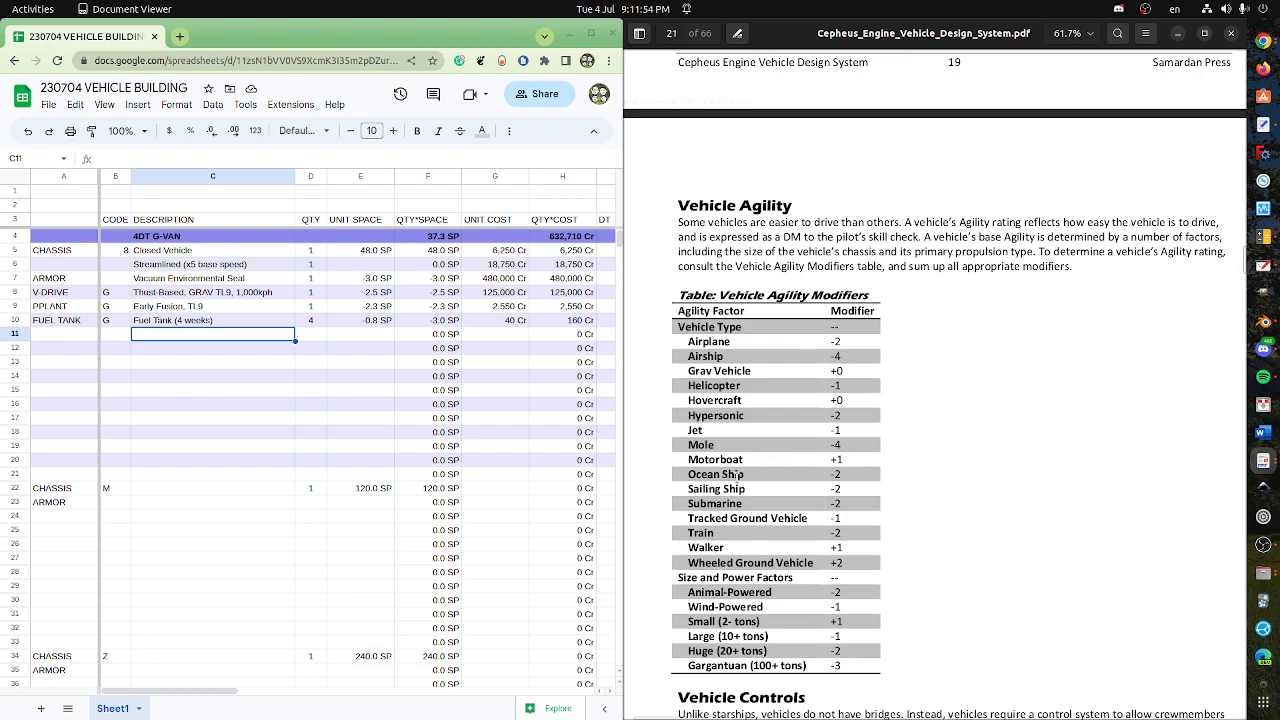
{"action": "scroll", "coordinate": [720, 541], "scroll_direction": "down", "scroll_amount": 1}
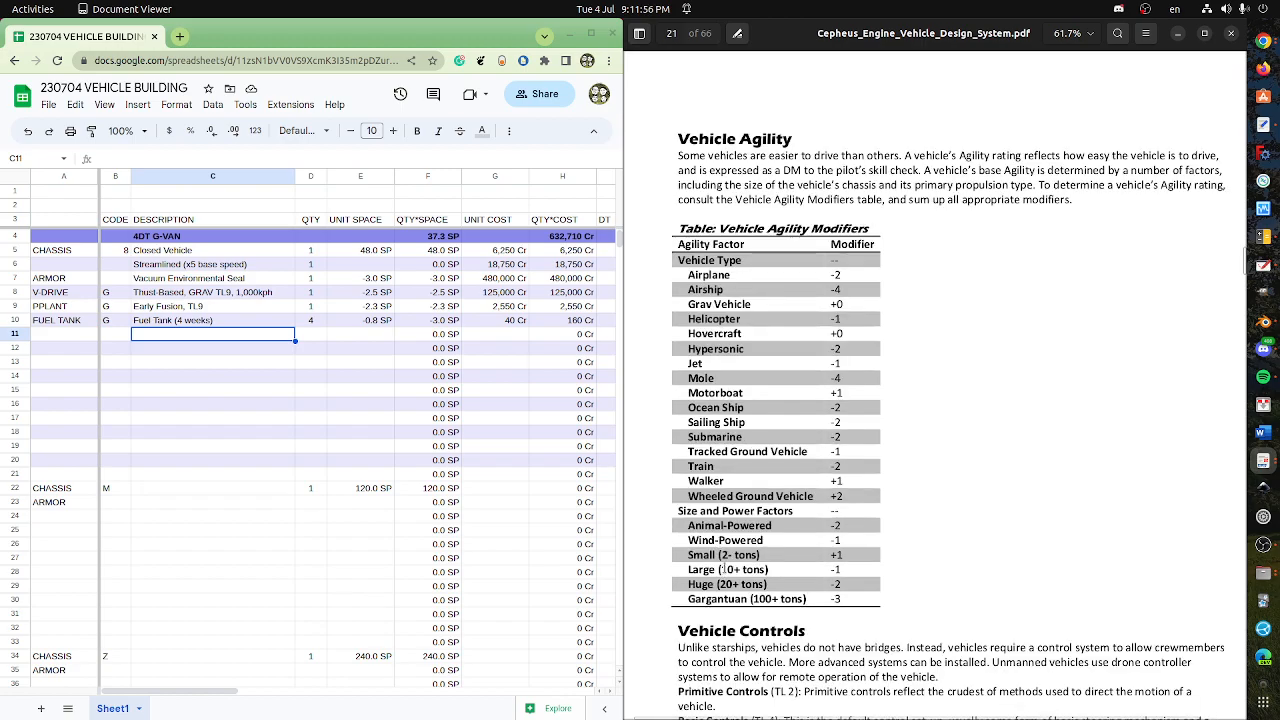
{"action": "left_click_drag", "start_coordinate": [715, 304], "coordinate": [842, 305]}
{"action": "left_click", "coordinate": [843, 305]}
{"action": "scroll", "coordinate": [795, 494], "scroll_direction": "down", "scroll_amount": 5}
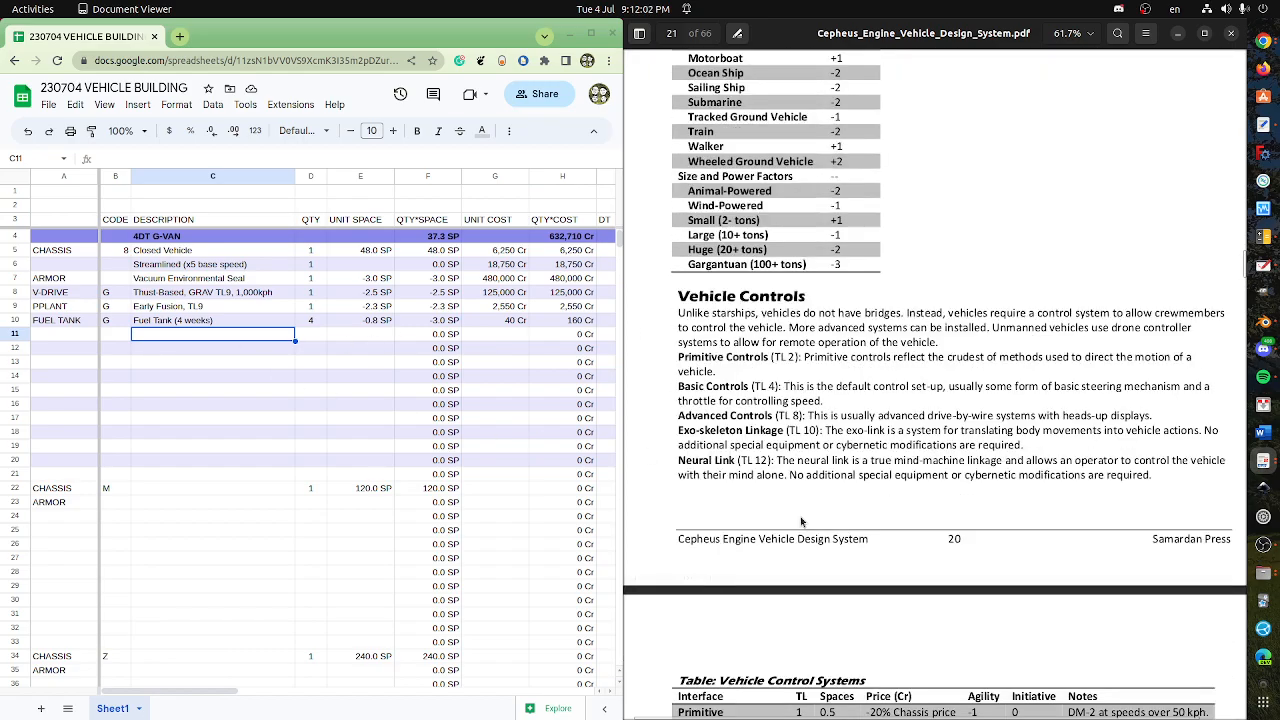
{"action": "scroll", "coordinate": [797, 491], "scroll_direction": "down", "scroll_amount": 4}
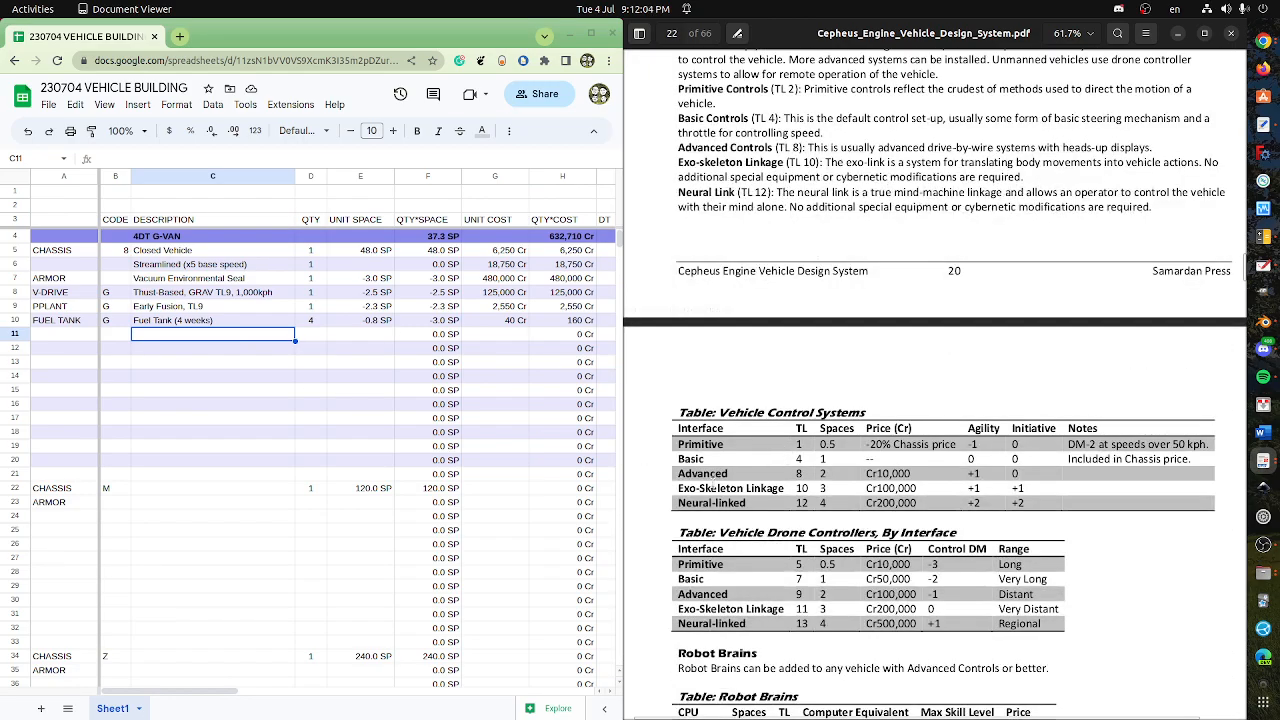
{"action": "scroll", "coordinate": [712, 480], "scroll_direction": "up", "scroll_amount": 1}
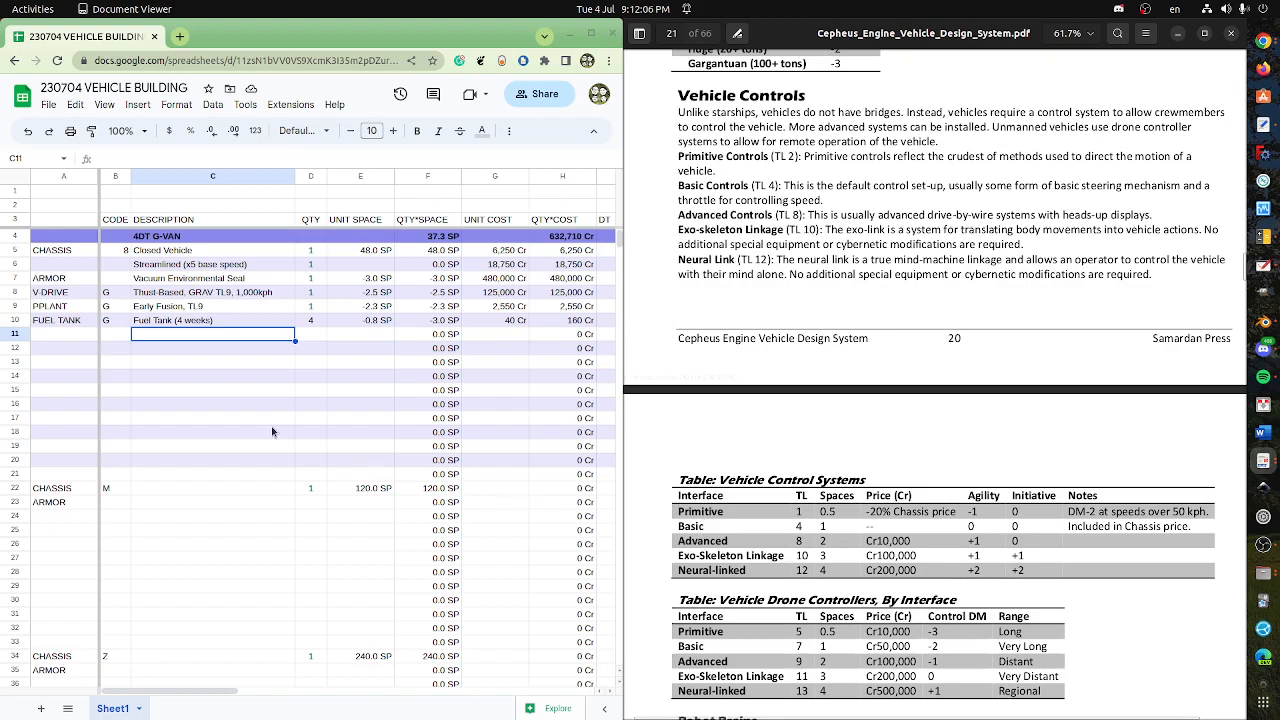
- Add a CONTROLS entry in row 11 with the description "Advabced" and a quantity of 1
{"action": "left_click", "coordinate": [82, 336]}
{"action": "type", "text": "CONTROLS"}
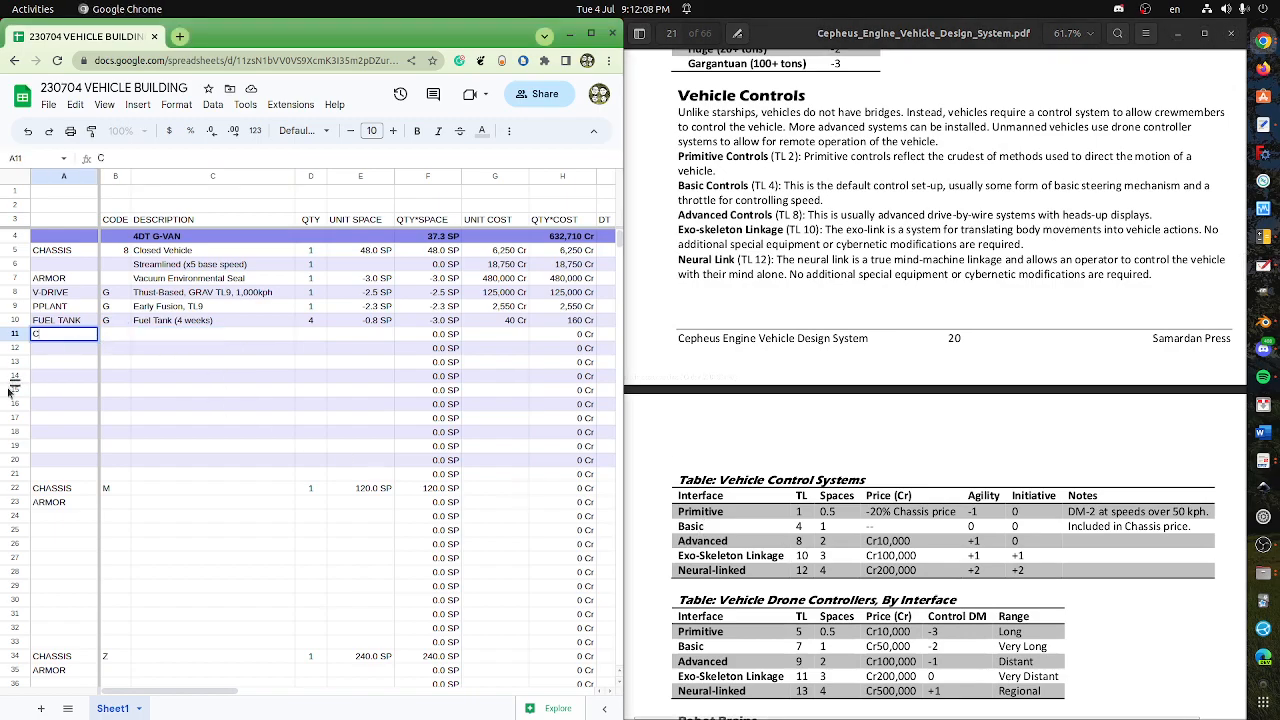
{"action": "key", "text": "Tab"}
{"action": "key", "text": "Tab"}
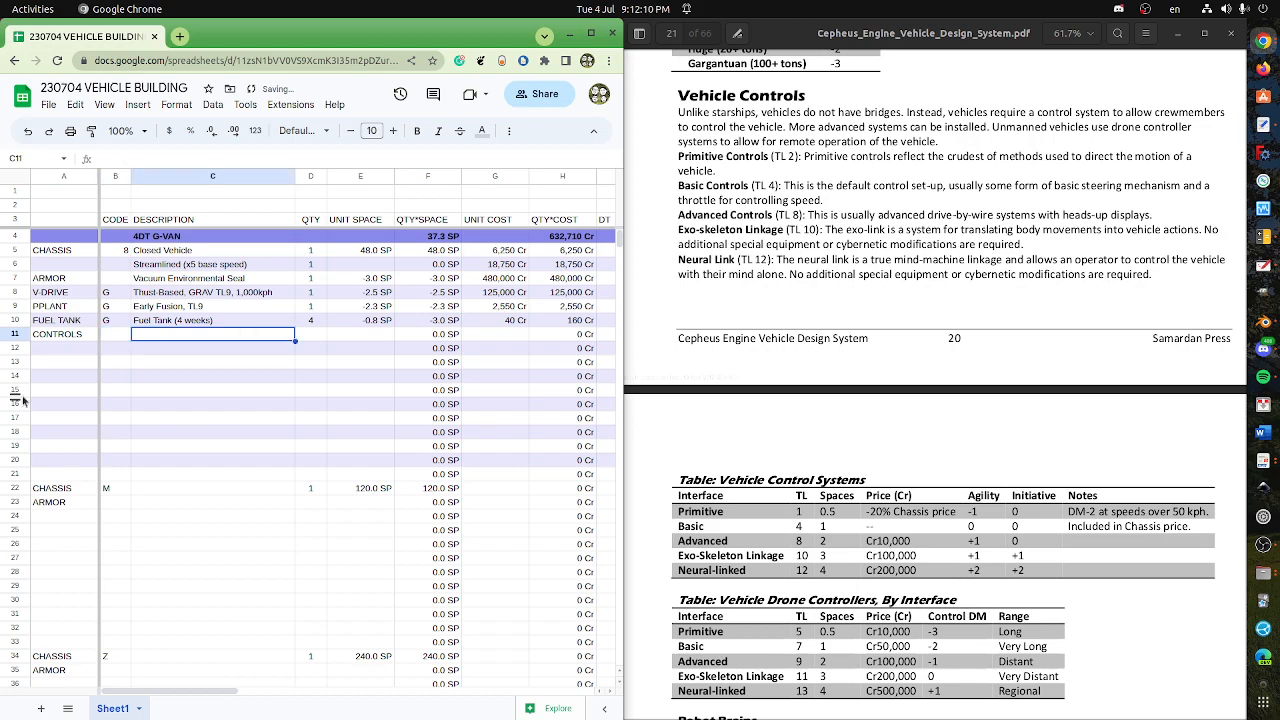
{"action": "type", "text": "Ad"}
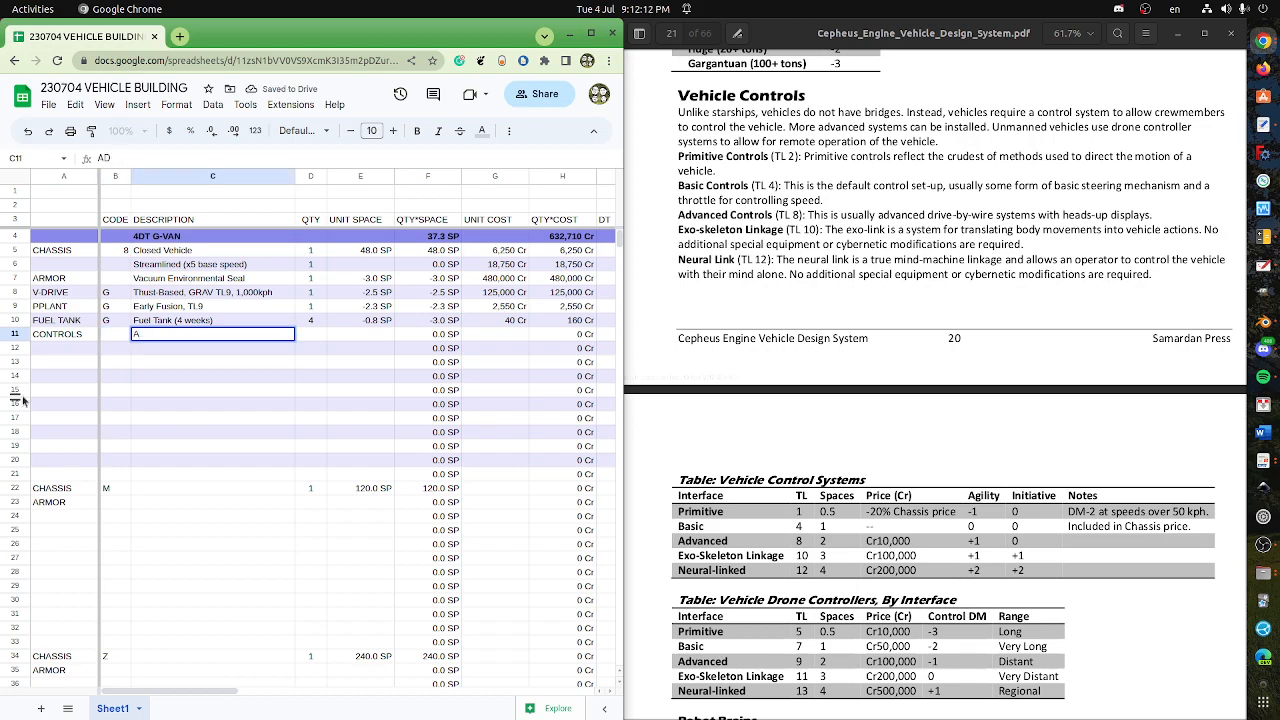
{"action": "type", "text": "vacbced"}
{"action": "key", "text": "Tab"}
{"action": "type", "text": "1"}
{"action": "key", "text": "Tab"}
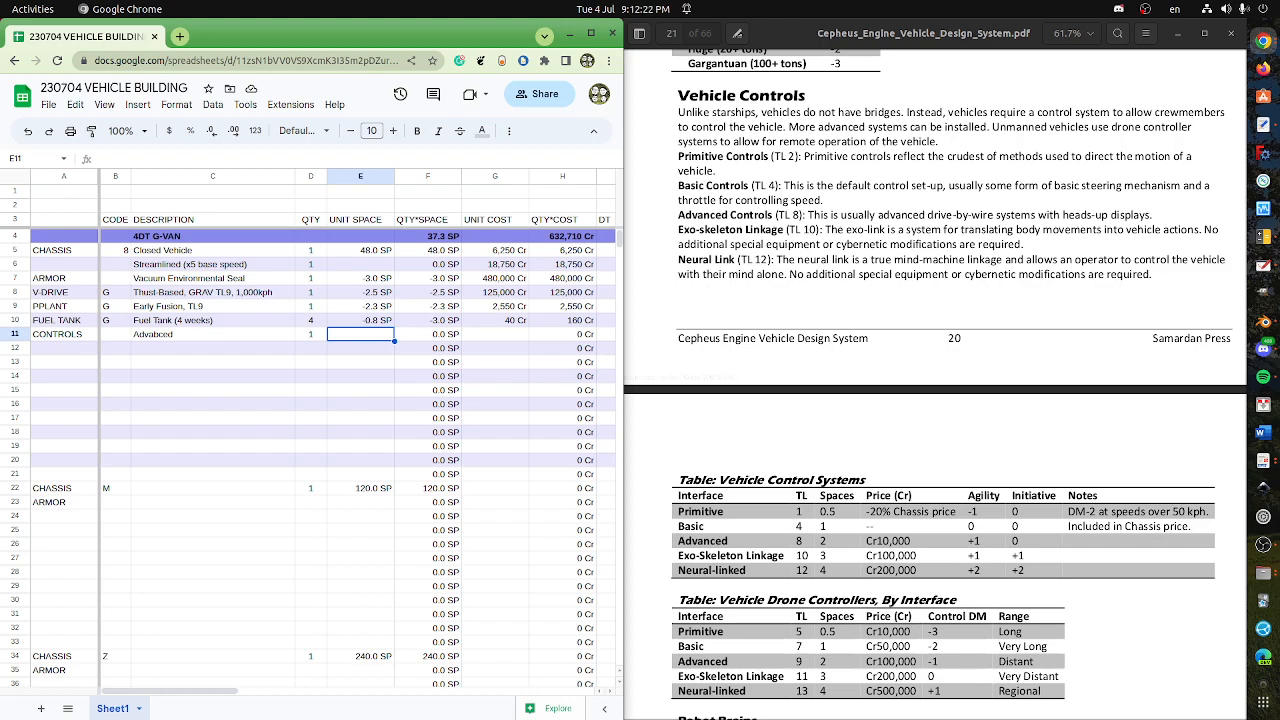
- Enter -3 as the CONTROLS unit space in E11
{"action": "type", "text": "3"}
{"action": "key", "text": "Tab"}
{"action": "key", "text": "Left"}
{"action": "type", "text": "-3"}
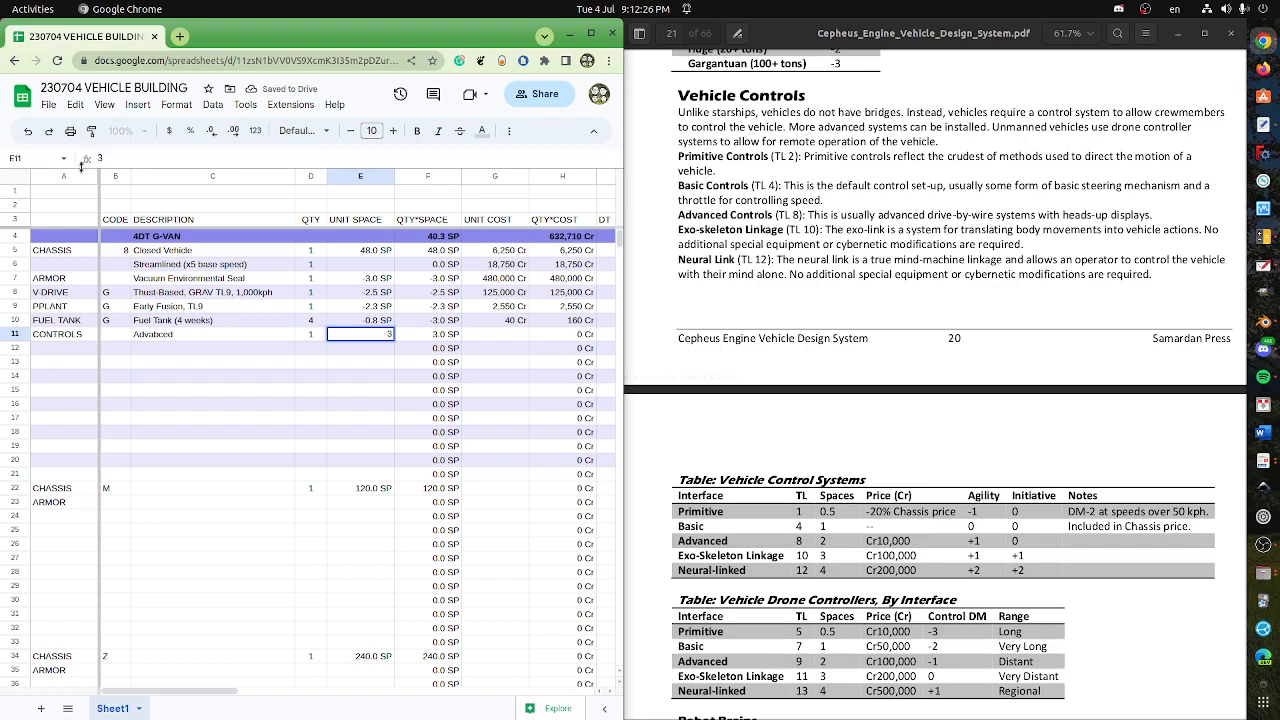
{"action": "key", "text": "Tab"}
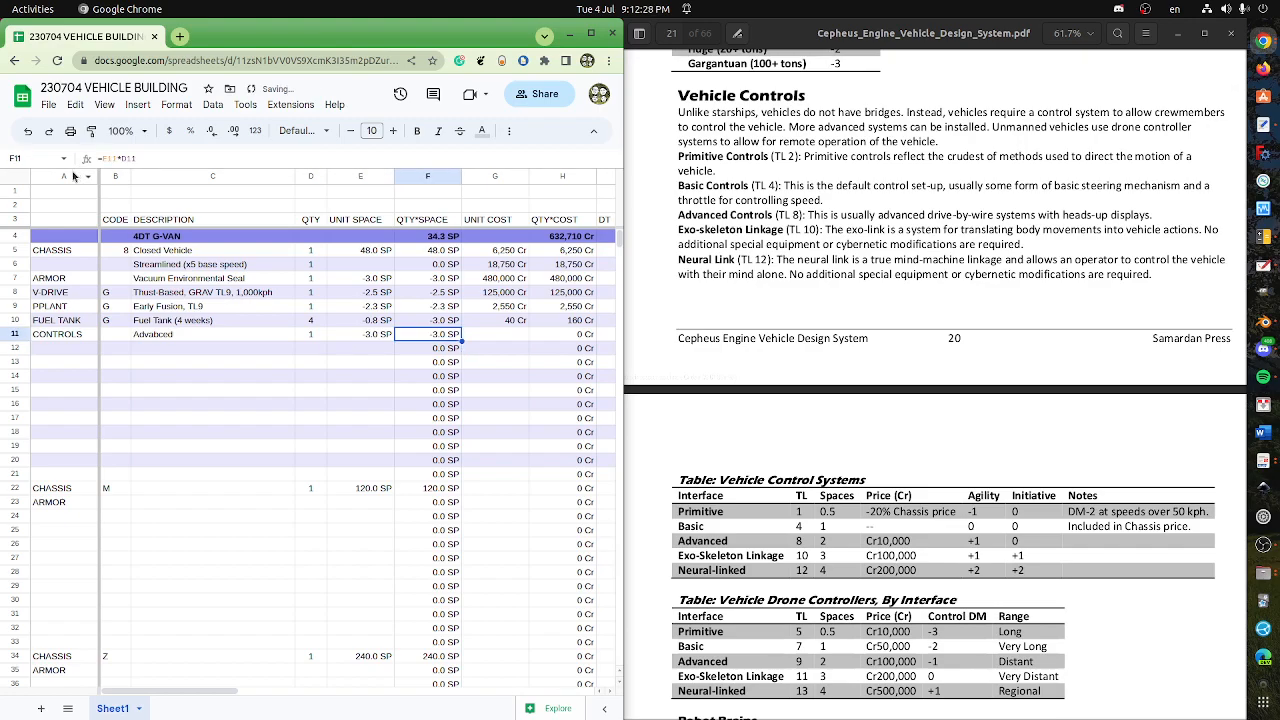
- Set the CONTROLS unit cost to 10,000 Cr in G11
{"action": "key", "text": "Tab"}
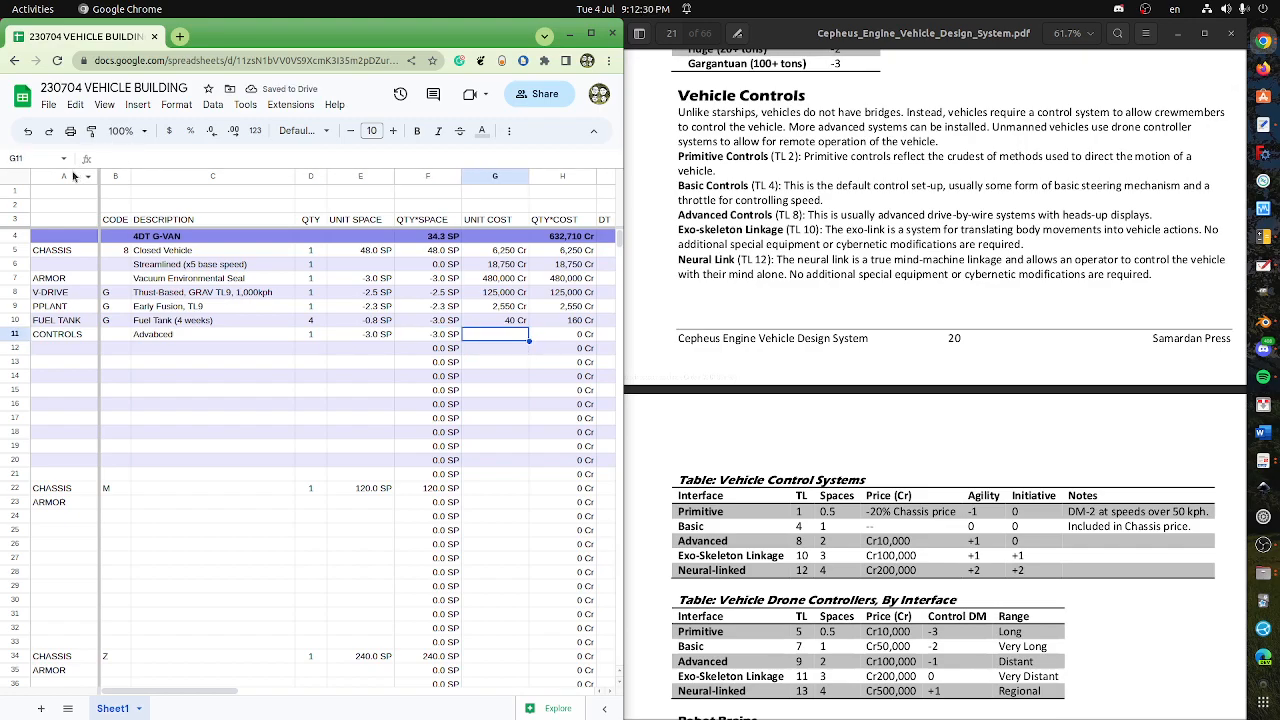
{"action": "type", "text": "1000"}
{"action": "key", "text": "Return"}
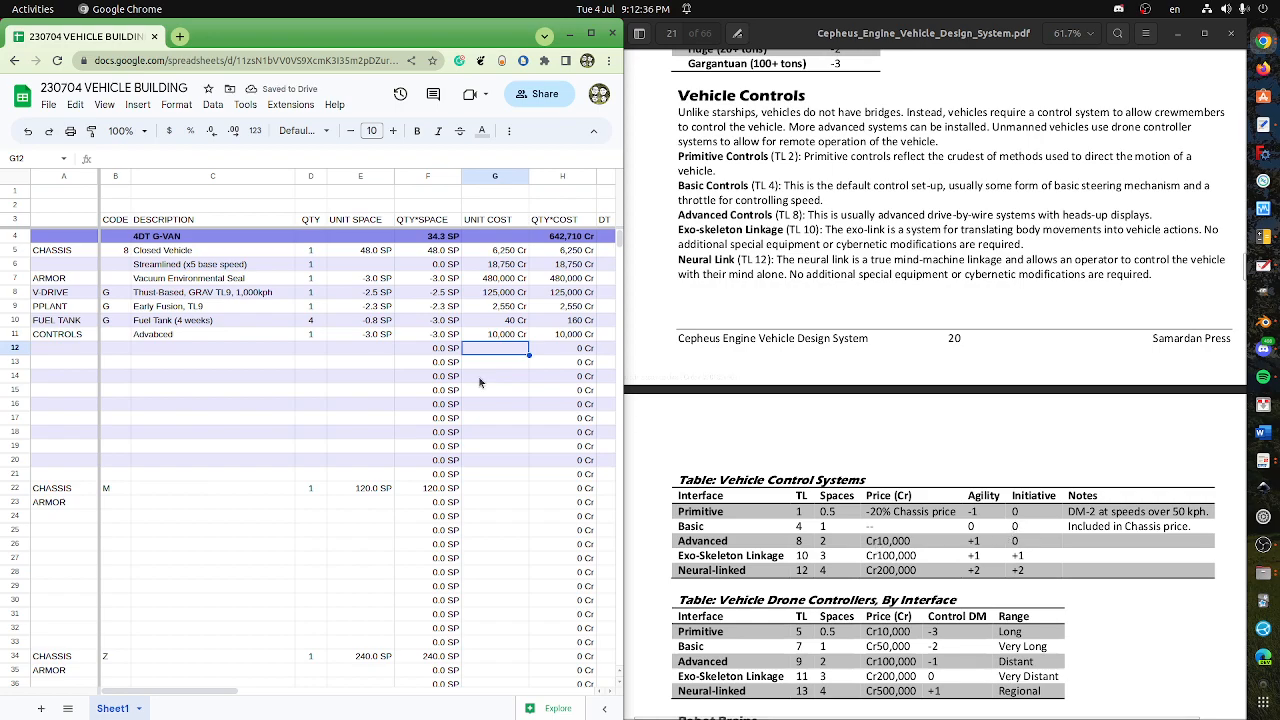
- Extend the CONTROLS description in C11 with "(+1 Agility("
{"action": "left_click", "coordinate": [178, 336]}
{"action": "left_click", "coordinate": [175, 160]}
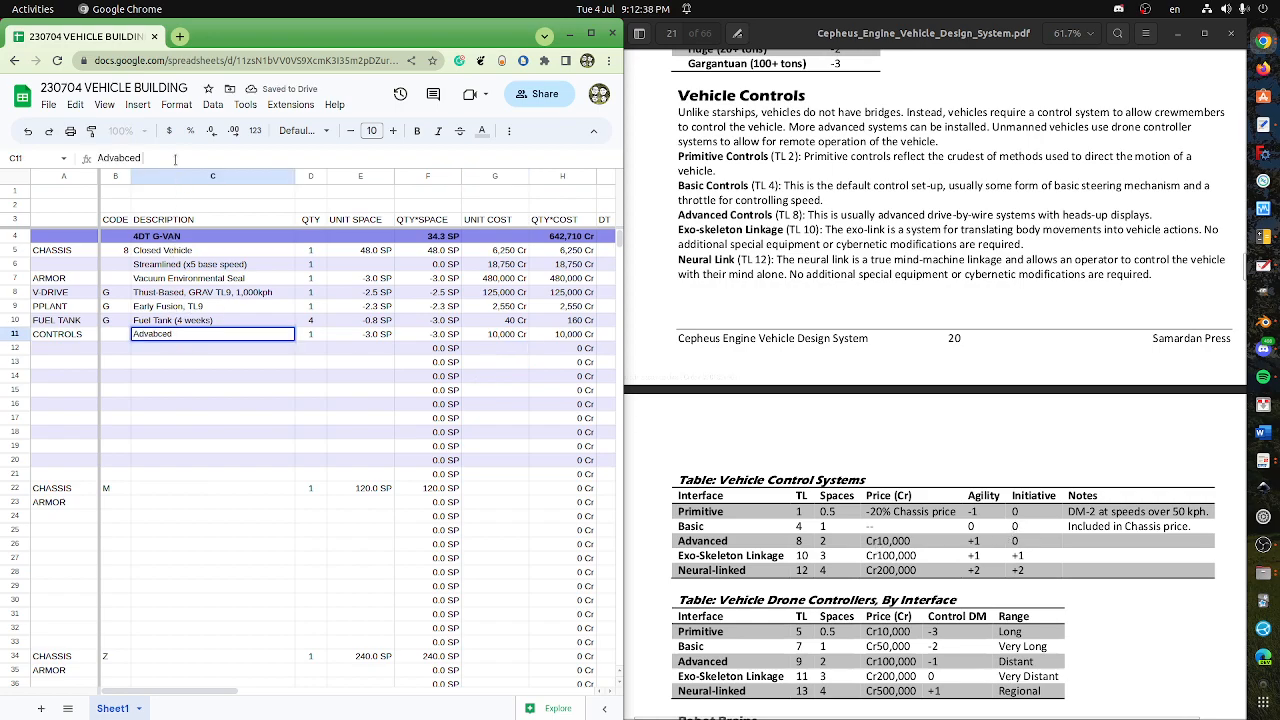
{"action": "type", "text": "(+1 Agukut"}
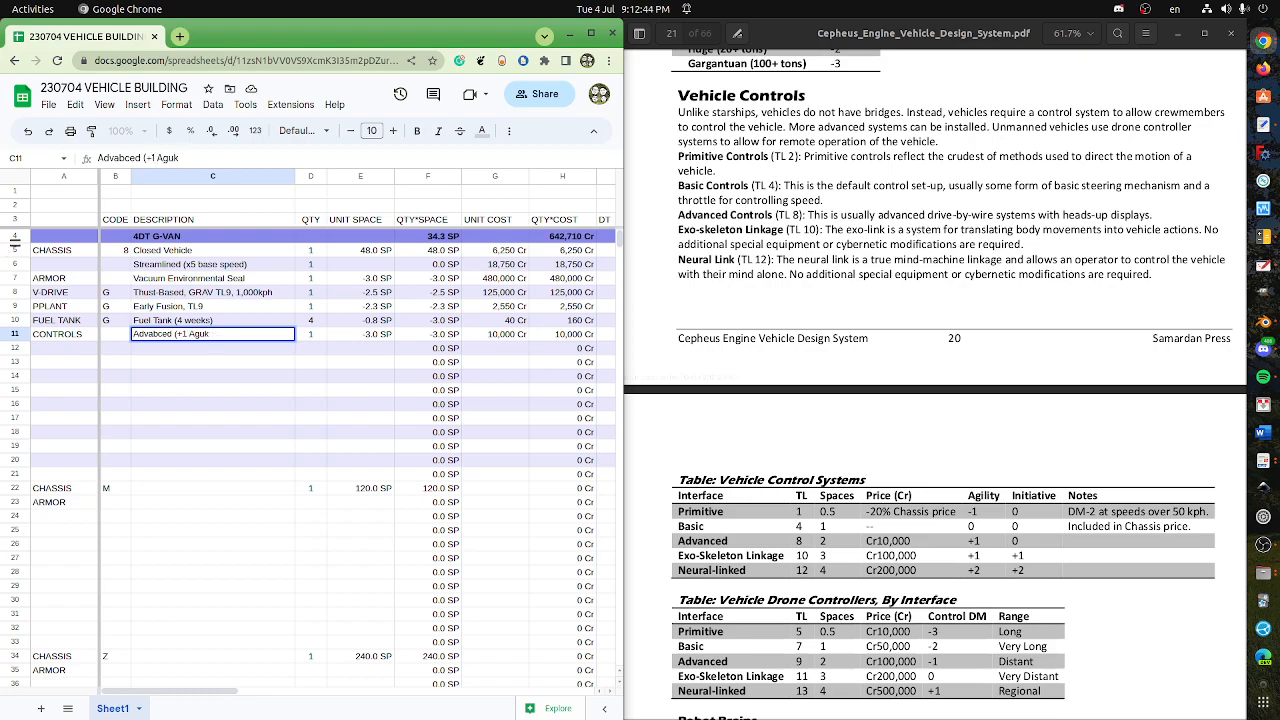
{"action": "type", "text": "ility("}
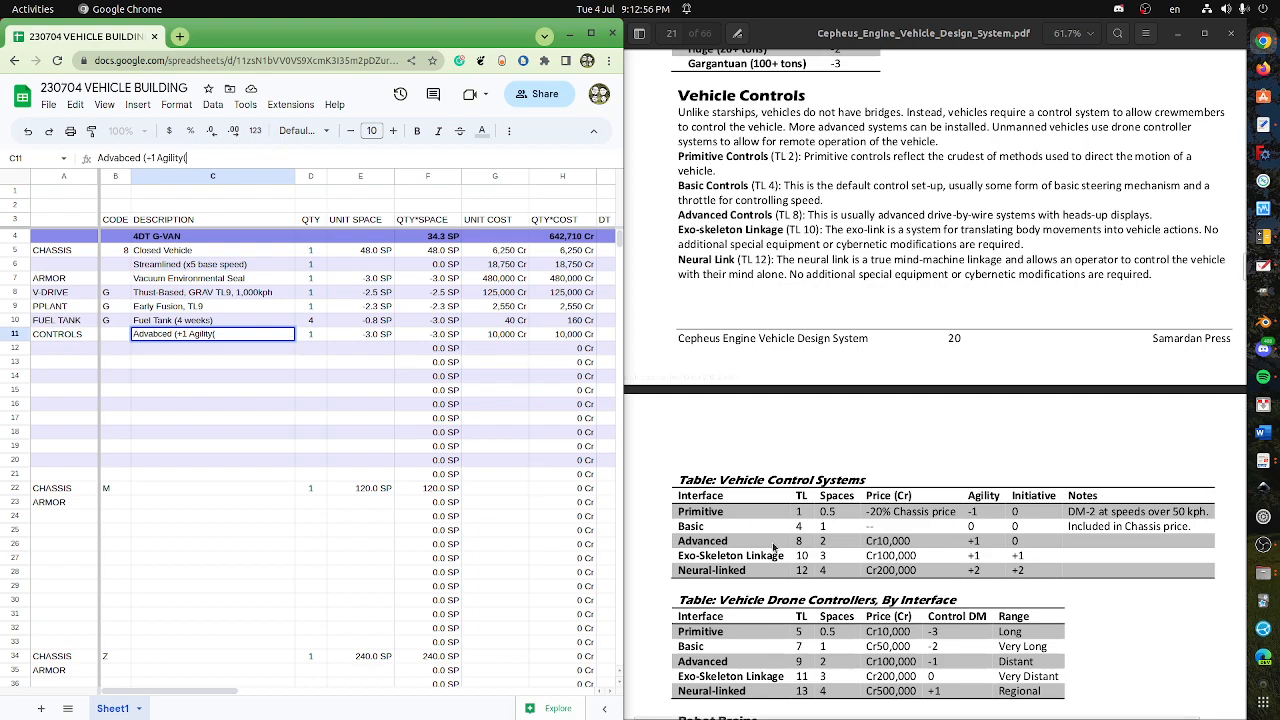
- Set the CONTROLS unit space in E11 to -2, matching the Advanced interface in the Vehicle Control Systems table
{"action": "left_click", "coordinate": [388, 410]}
{"action": "left_click", "coordinate": [377, 340]}
{"action": "double_click", "coordinate": [157, 160]}
{"action": "type", "text": "-2"}
{"action": "left_click", "coordinate": [232, 414]}
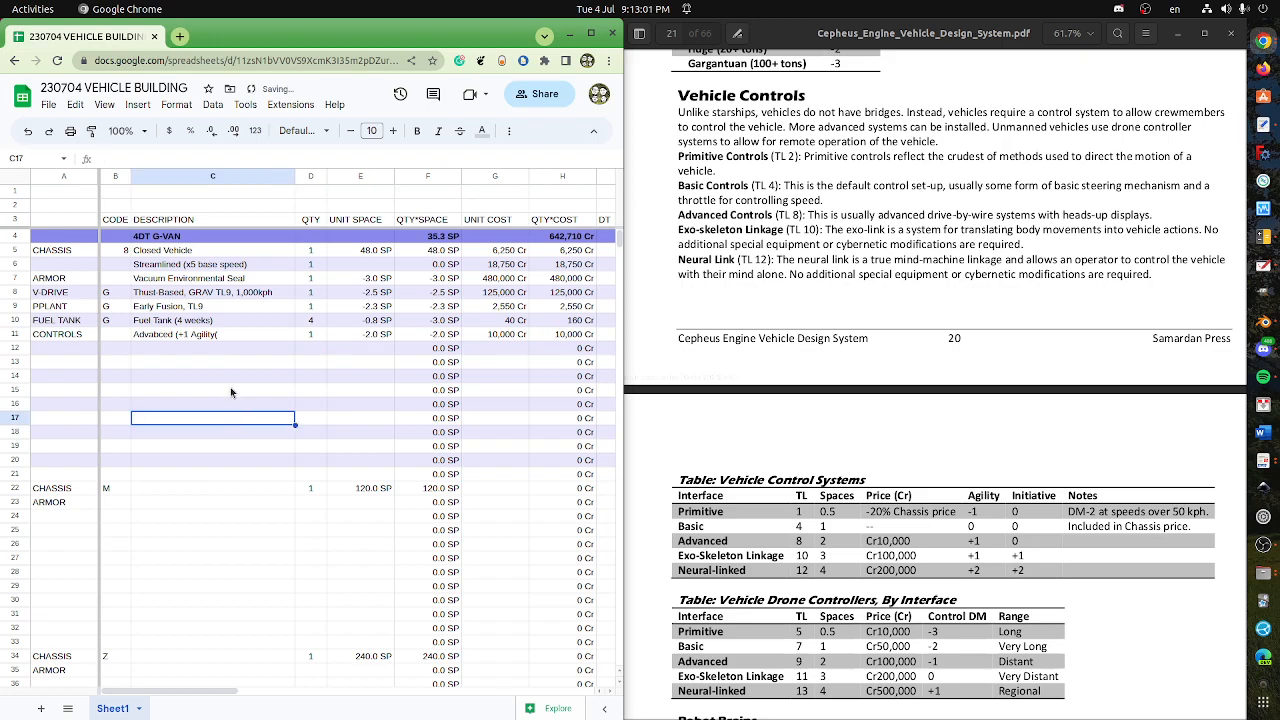
- Correct the final parenthesis of the CONTROLS description in C11 so it ends with "(+1 Agility)"
{"action": "left_click", "coordinate": [233, 336]}
{"action": "left_click", "coordinate": [213, 160]}
{"action": "key", "text": "BackSpace"}
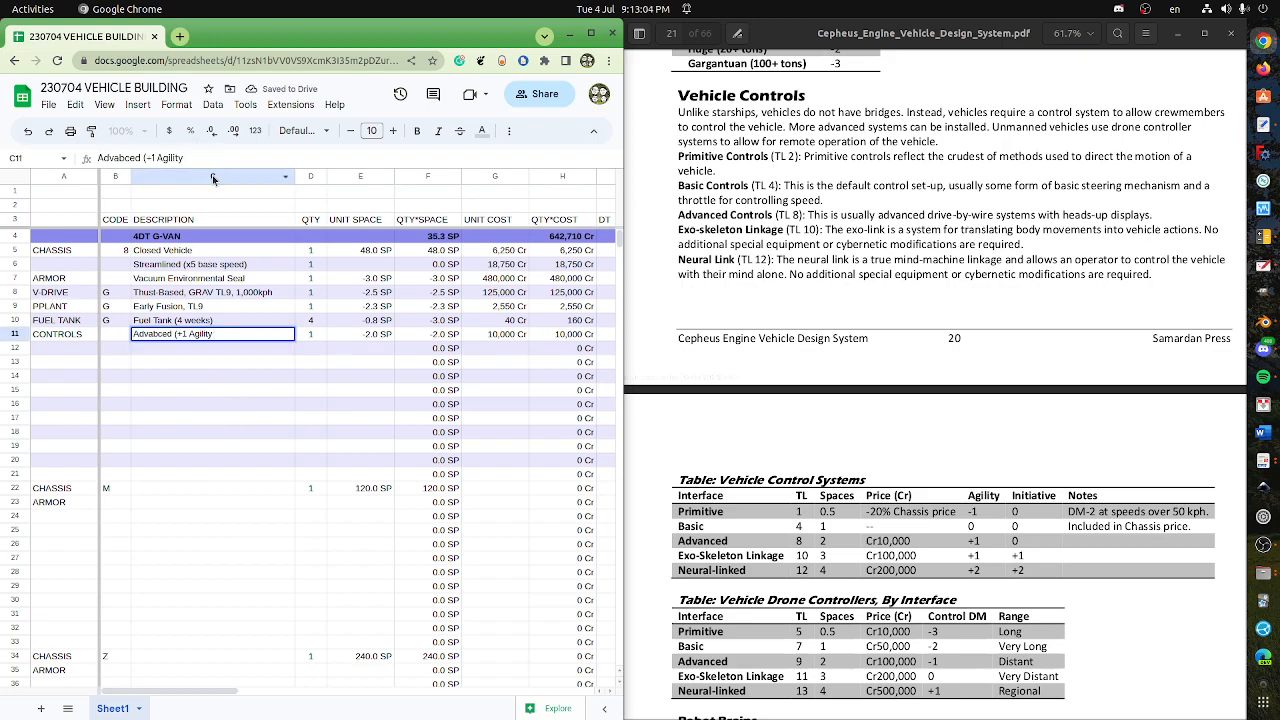
{"action": "type", "text": ")"}
{"action": "key", "text": "Return"}
- Read through the drone controllers, Robot Brains, Vehicle Control Options and Vehicle Communication Systems sections of the PDF
{"action": "scroll", "coordinate": [948, 521], "scroll_direction": "down", "scroll_amount": 1}
{"action": "scroll", "coordinate": [948, 521], "scroll_direction": "down", "scroll_amount": 2}
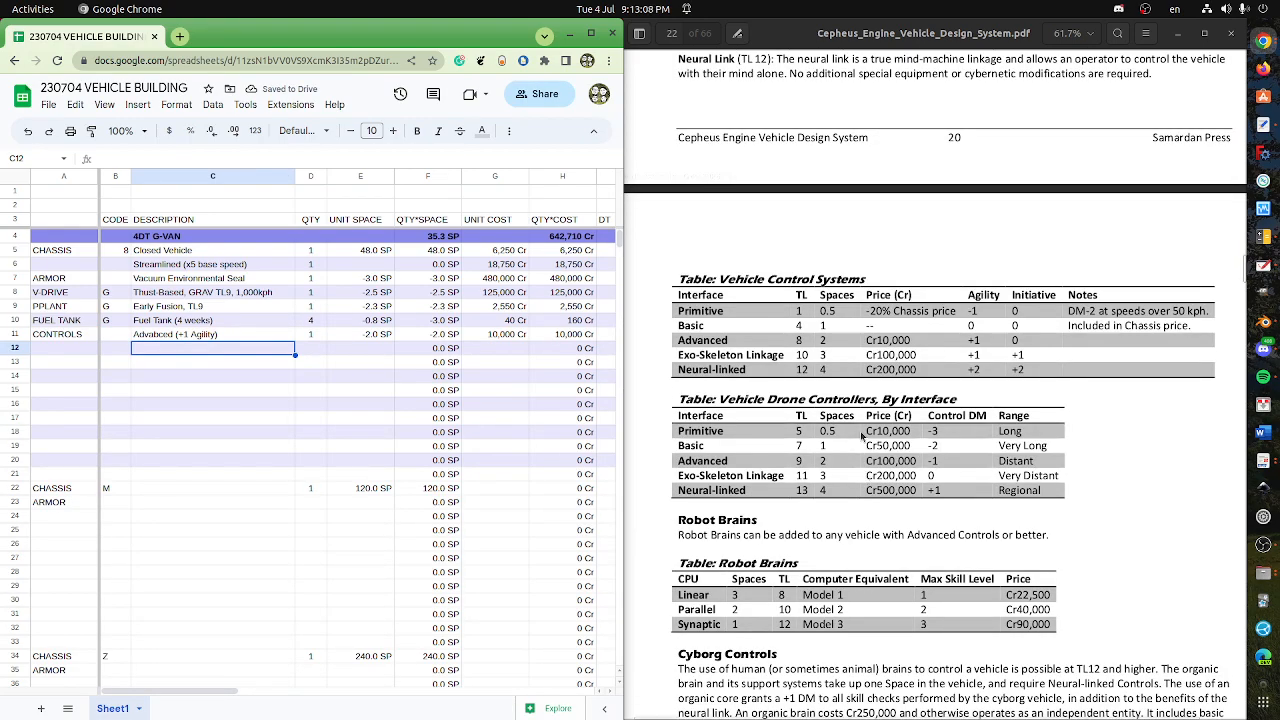
{"action": "scroll", "coordinate": [858, 428], "scroll_direction": "down", "scroll_amount": 1}
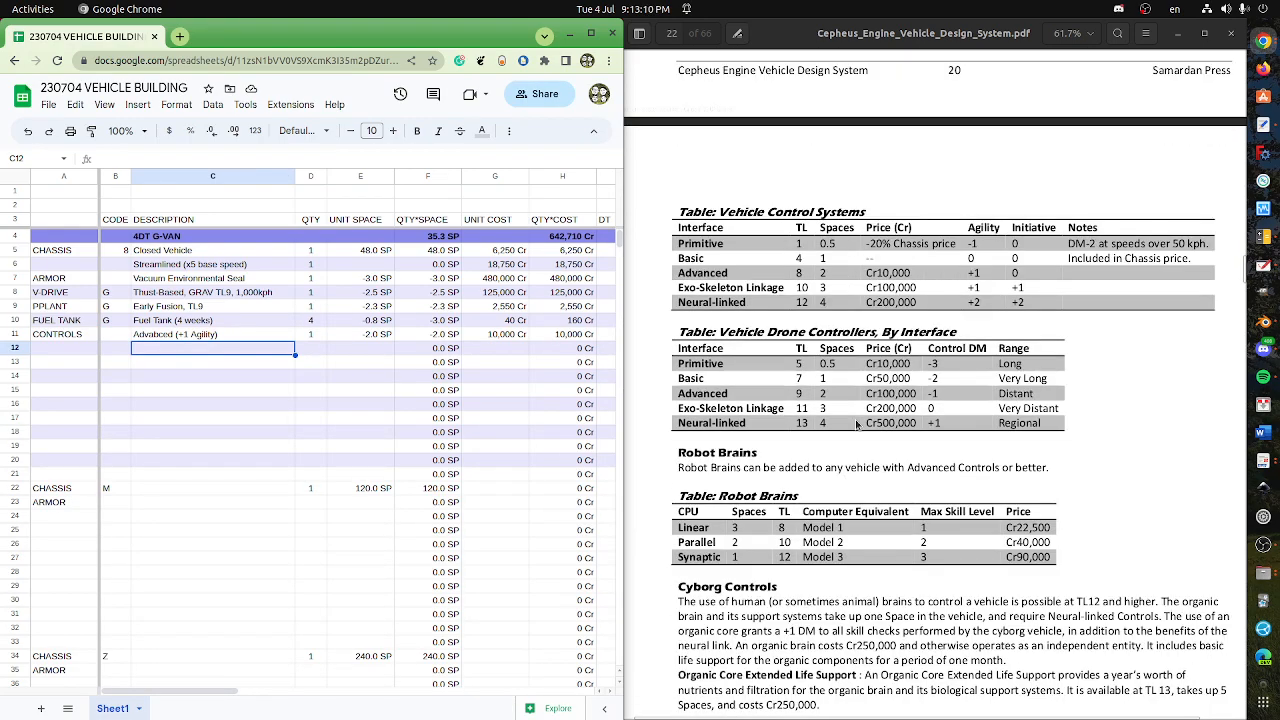
{"action": "scroll", "coordinate": [857, 425], "scroll_direction": "down", "scroll_amount": 2}
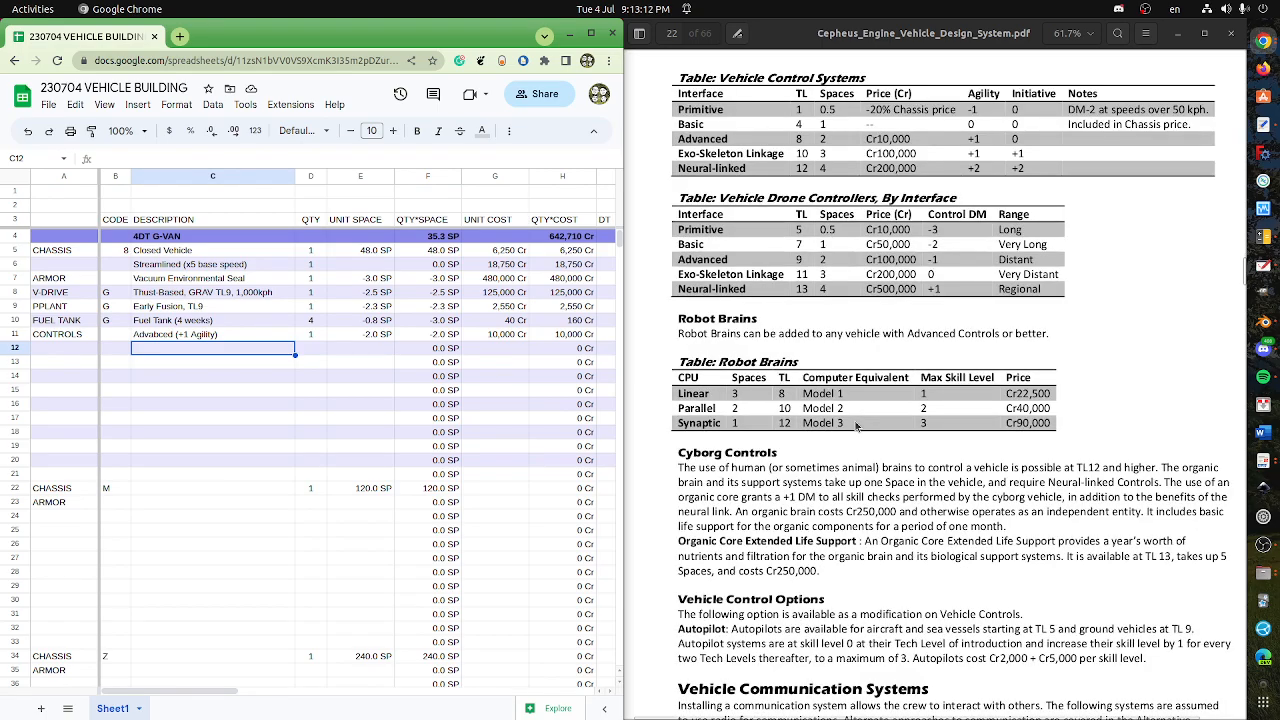
{"action": "scroll", "coordinate": [857, 427], "scroll_direction": "down", "scroll_amount": 1}
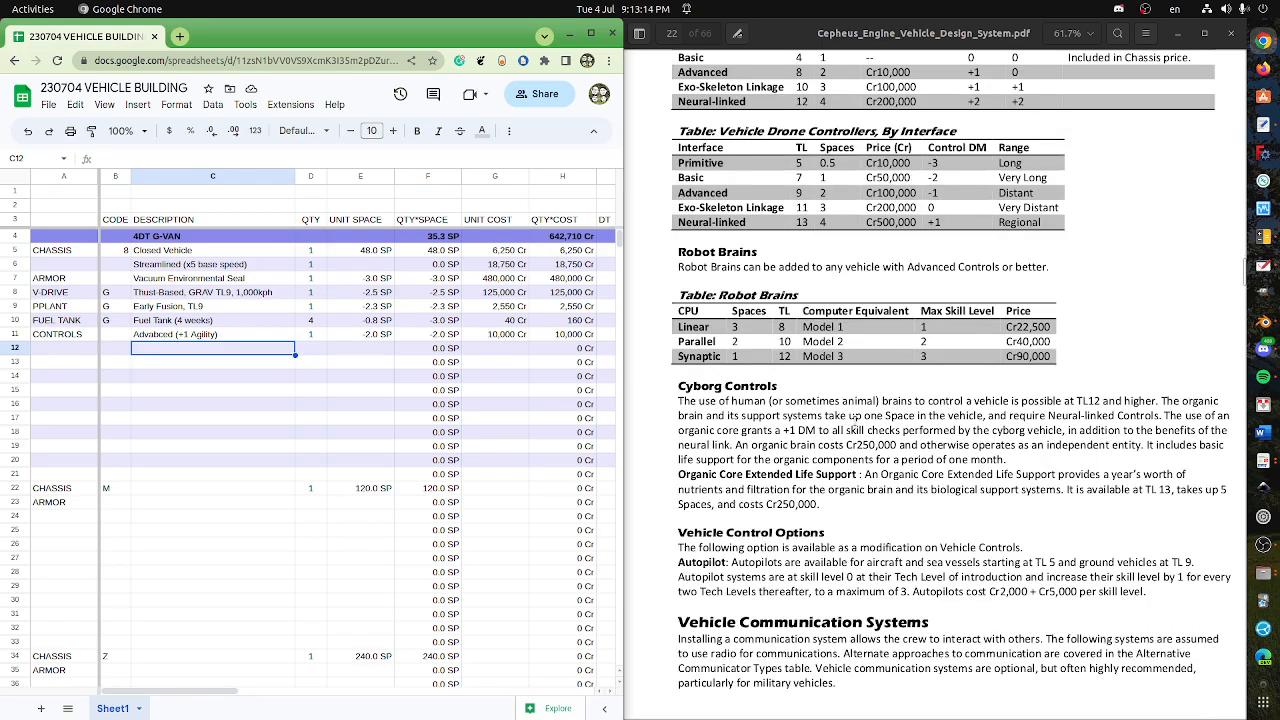
{"action": "scroll", "coordinate": [857, 427], "scroll_direction": "down", "scroll_amount": 6}
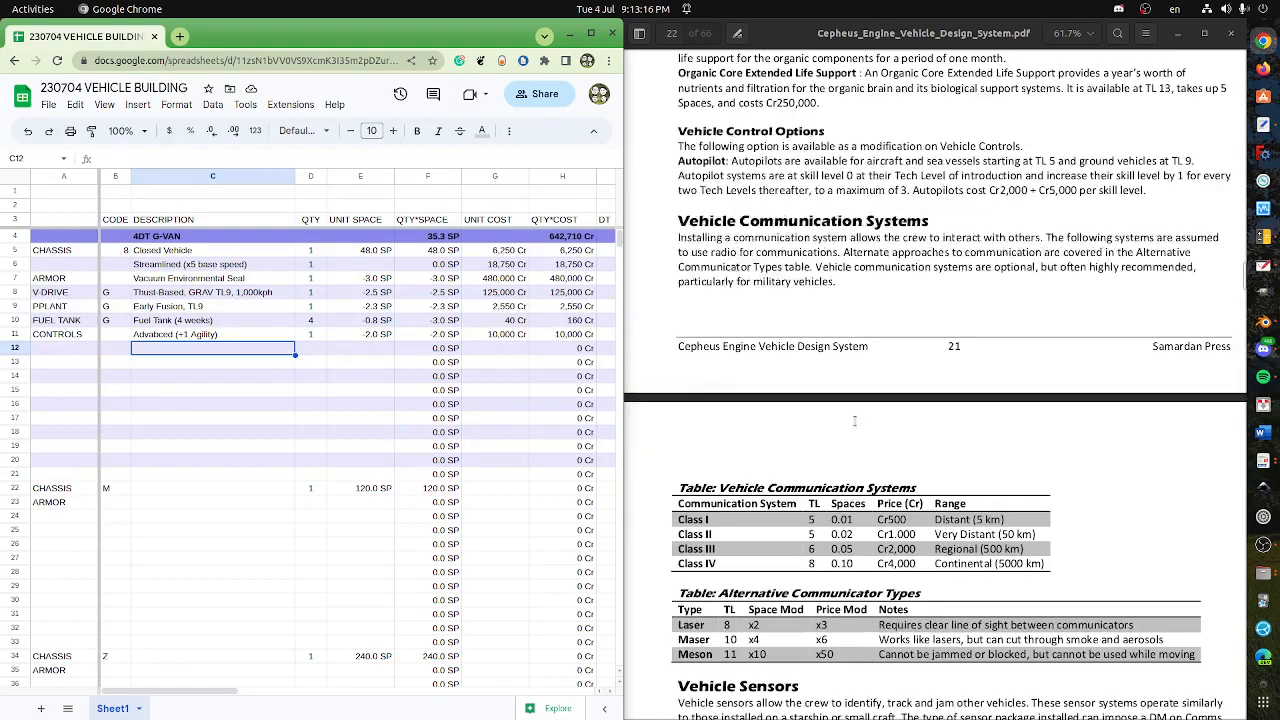
{"action": "scroll", "coordinate": [855, 427], "scroll_direction": "down", "scroll_amount": 2}
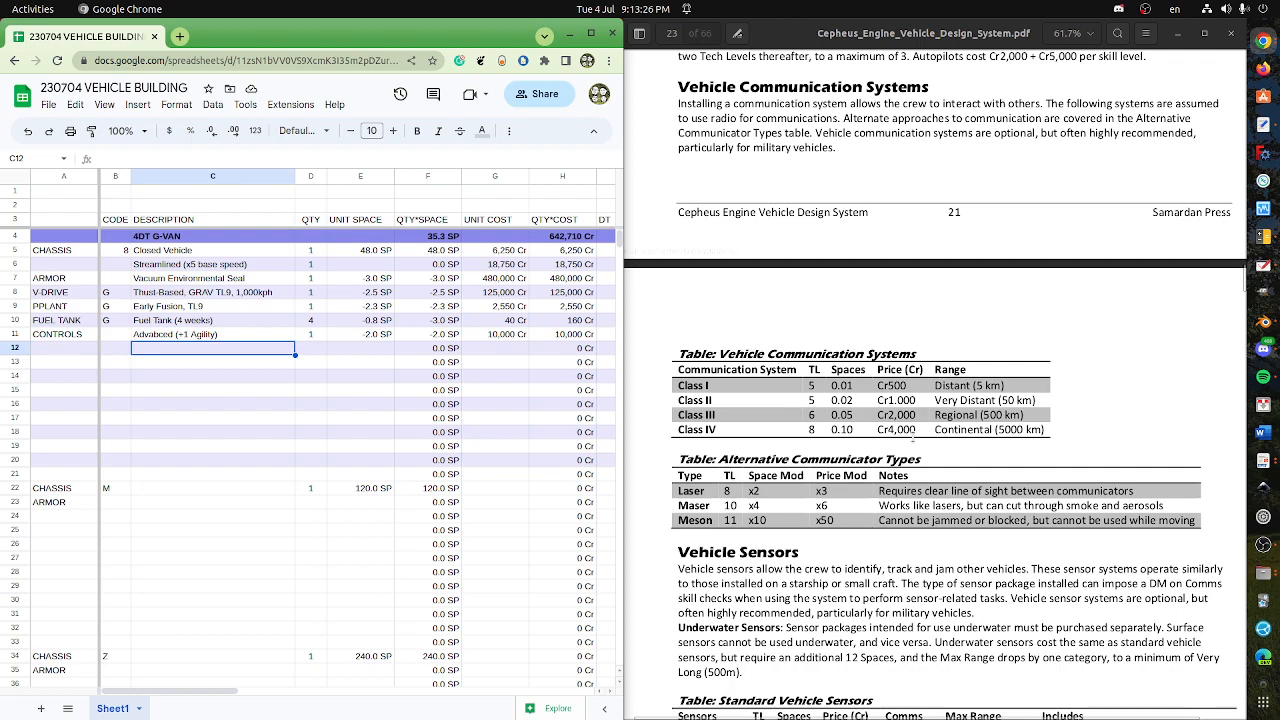
- Add a COMMS entry in row 12 with the description "Class IV"
{"action": "left_click", "coordinate": [77, 351]}
{"action": "type", "text": "COMMS"}
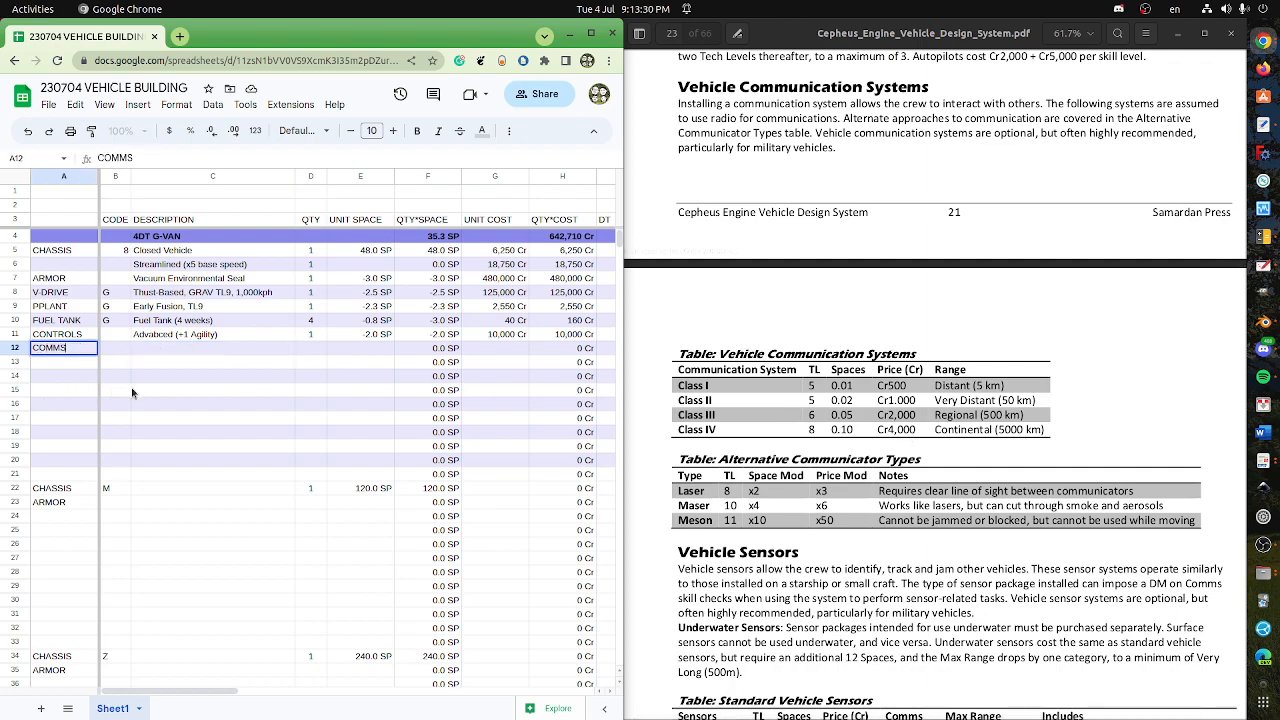
{"action": "key", "text": "Tab"}
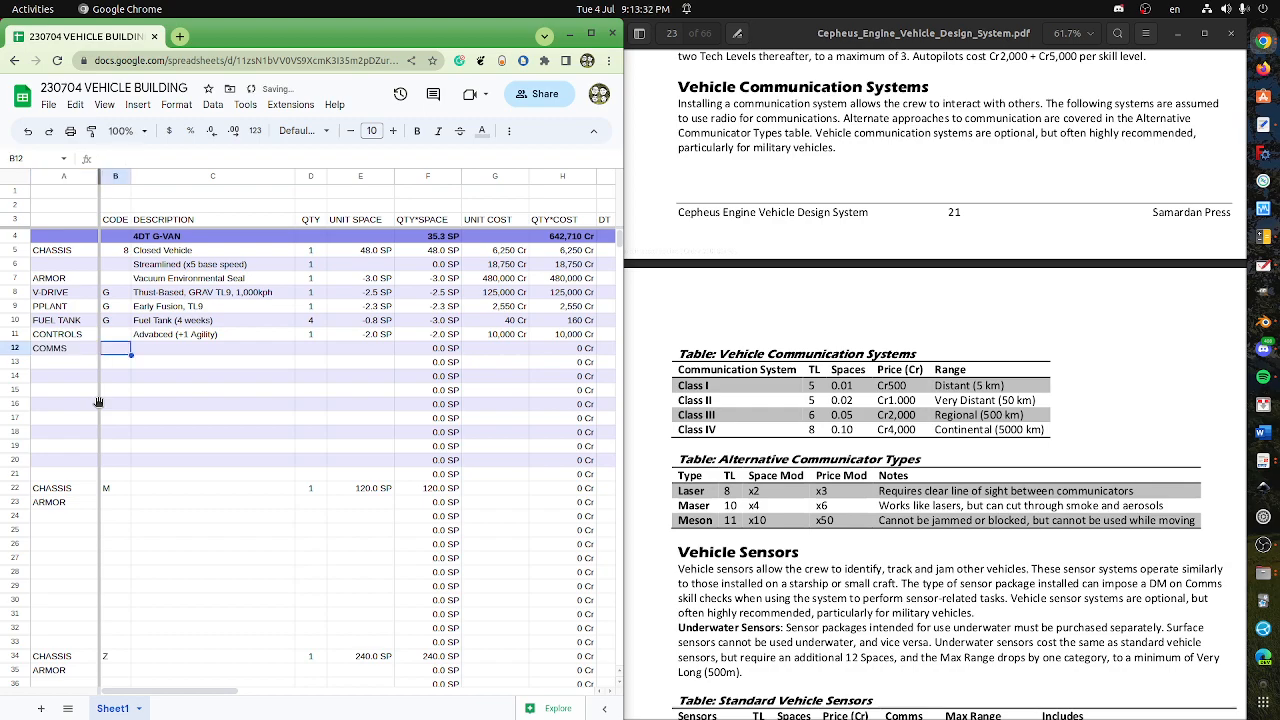
{"action": "key", "text": "Tab"}
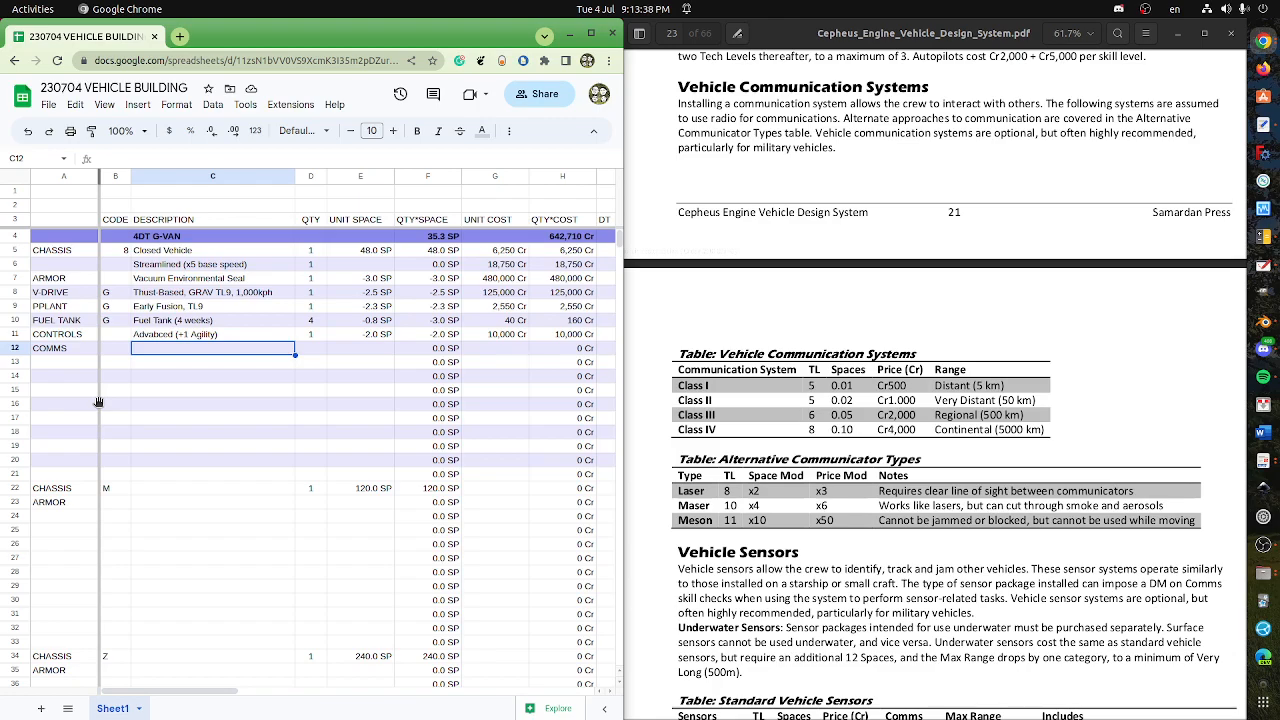
{"action": "type", "text": "Cla"}
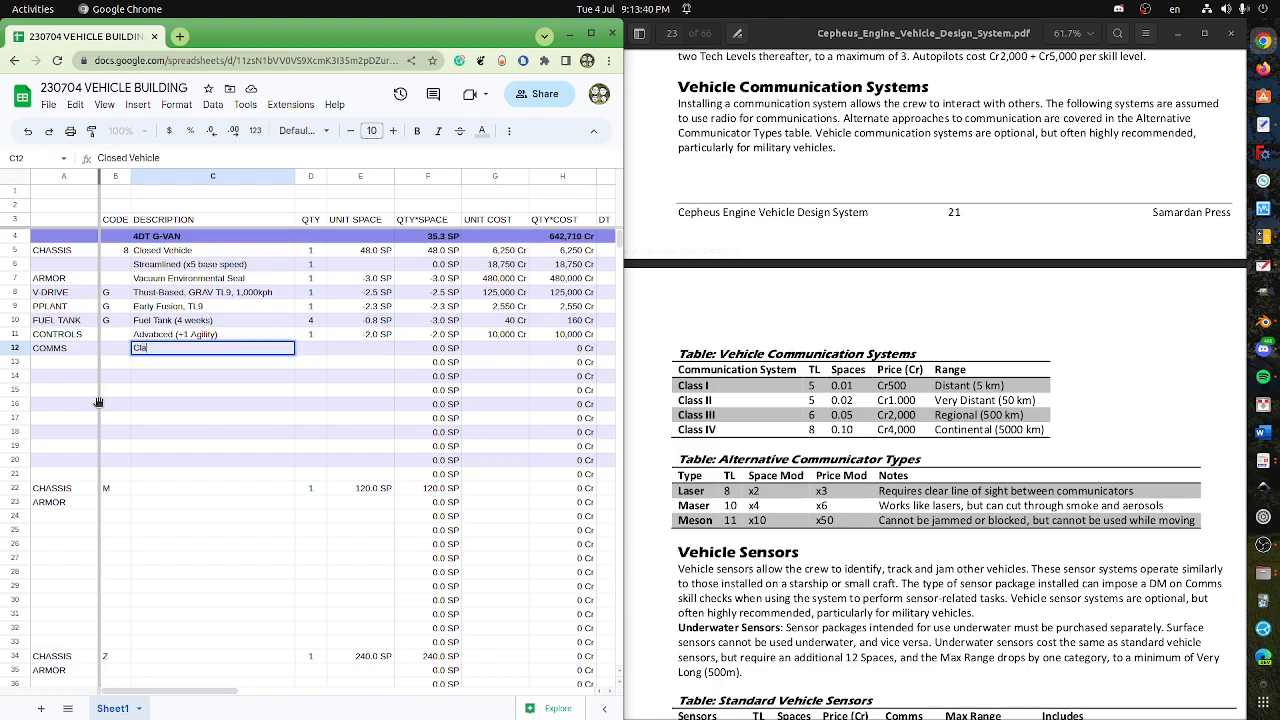
{"action": "type", "text": "ss IV"}
{"action": "key", "text": "Tab"}
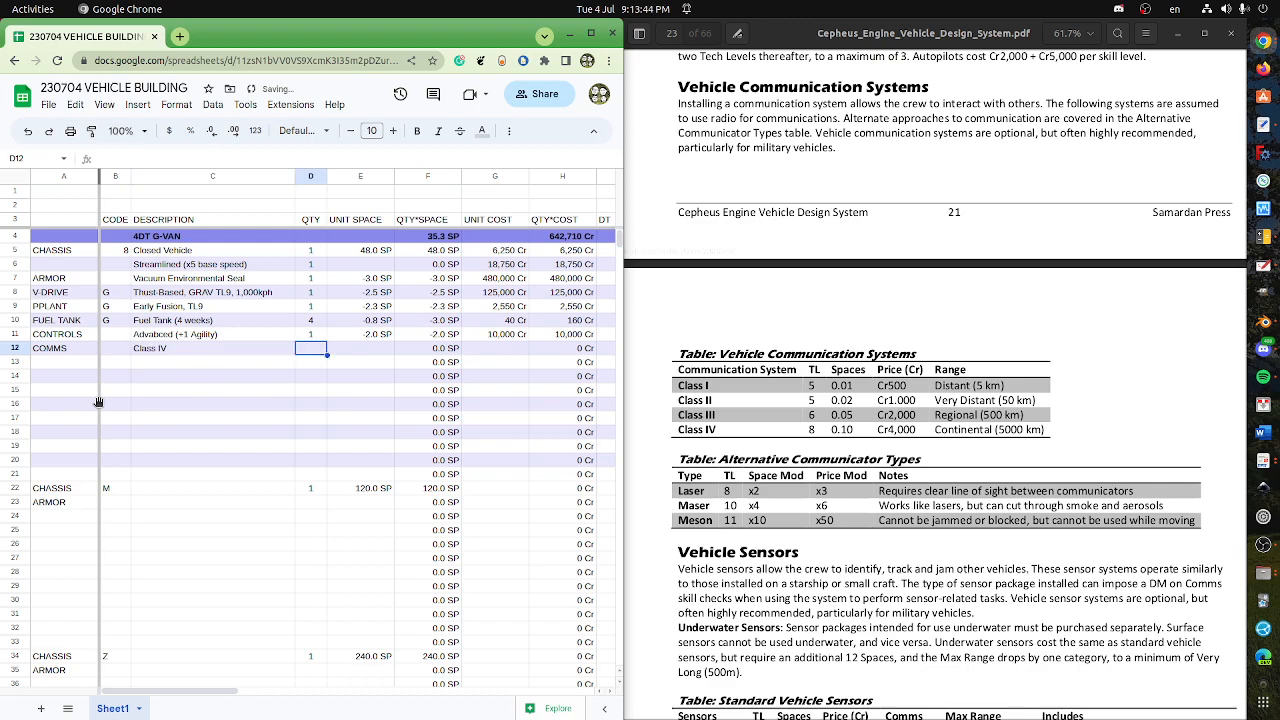
- Set the COMMS quantity to 1, its unit space to -0.1 and its unit cost to 4000
{"action": "type", "text": "1"}
{"action": "key", "text": "Tab"}
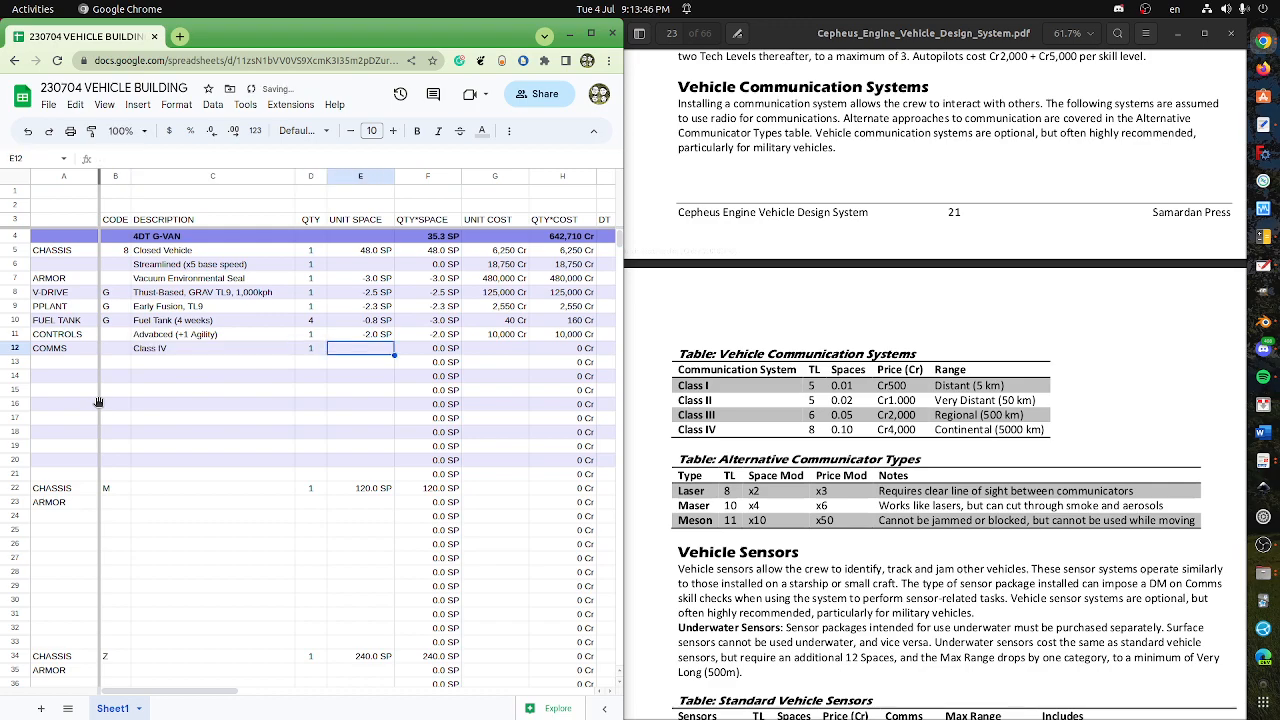
{"action": "type", "text": "-0.1"}
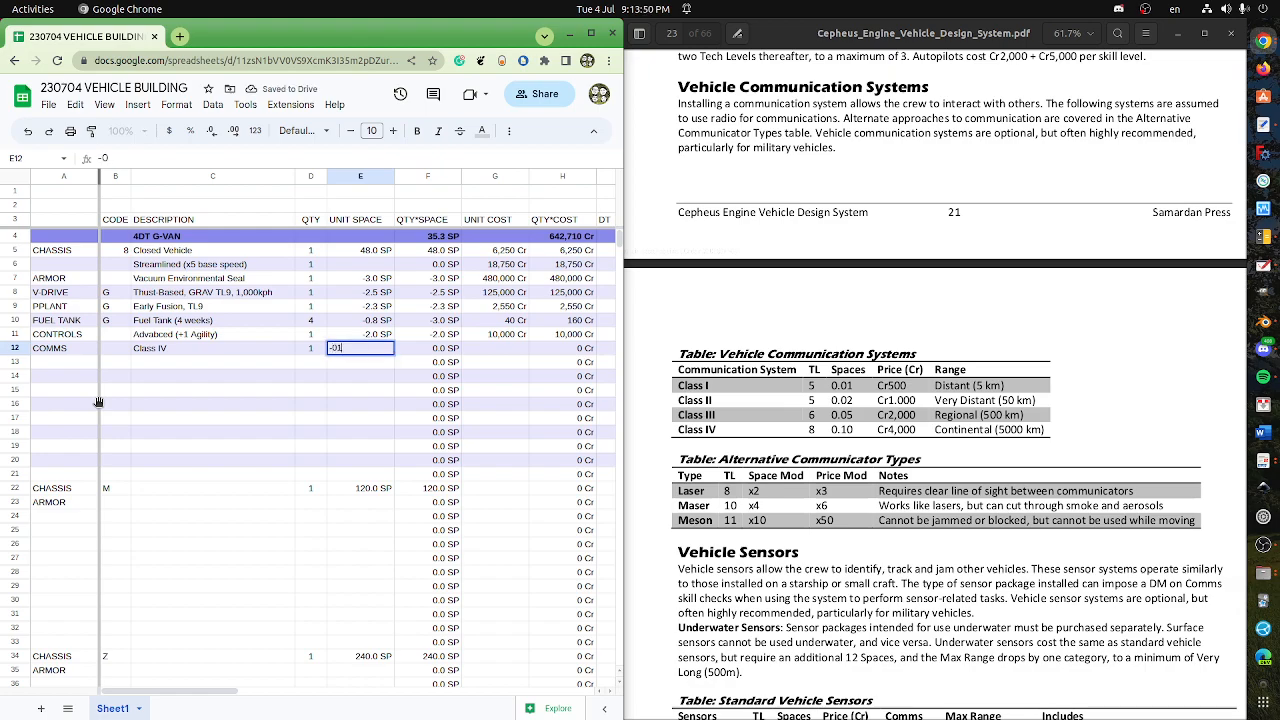
{"action": "key", "text": "BackSpace"}
{"action": "type", "text": "1"}
{"action": "key", "text": "Tab"}
{"action": "key", "text": "Tab"}
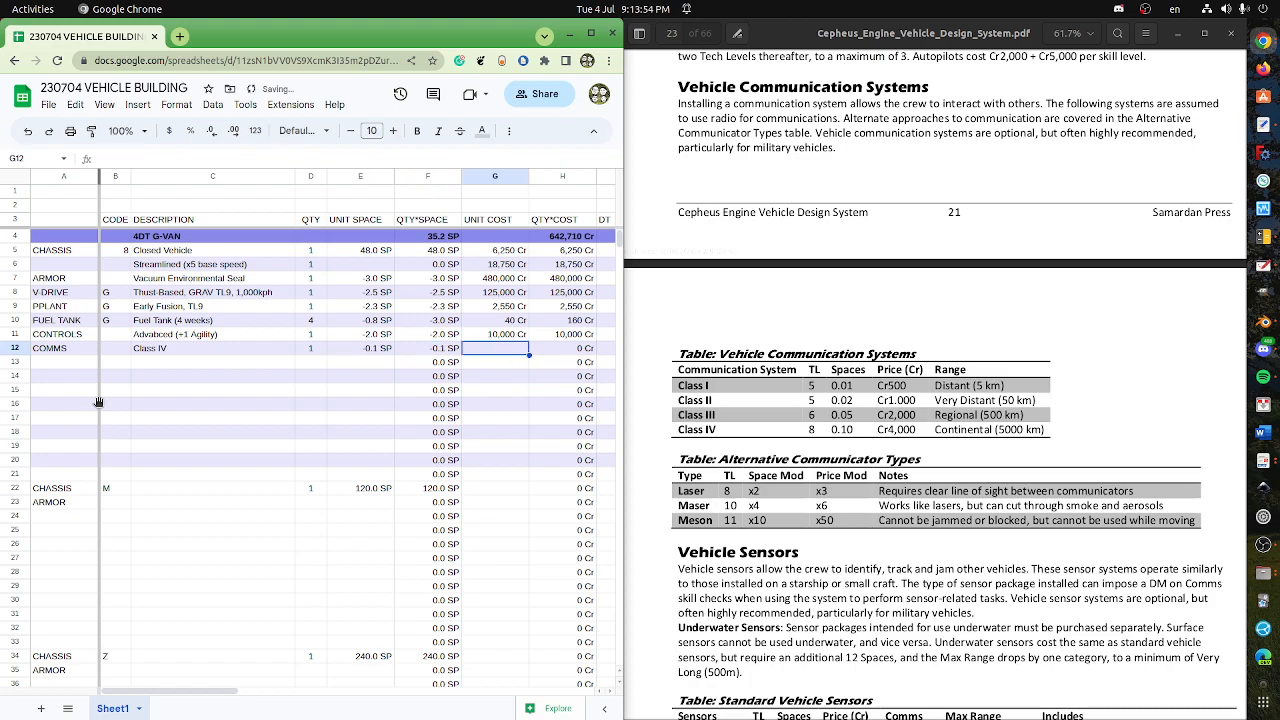
{"action": "type", "text": "4000"}
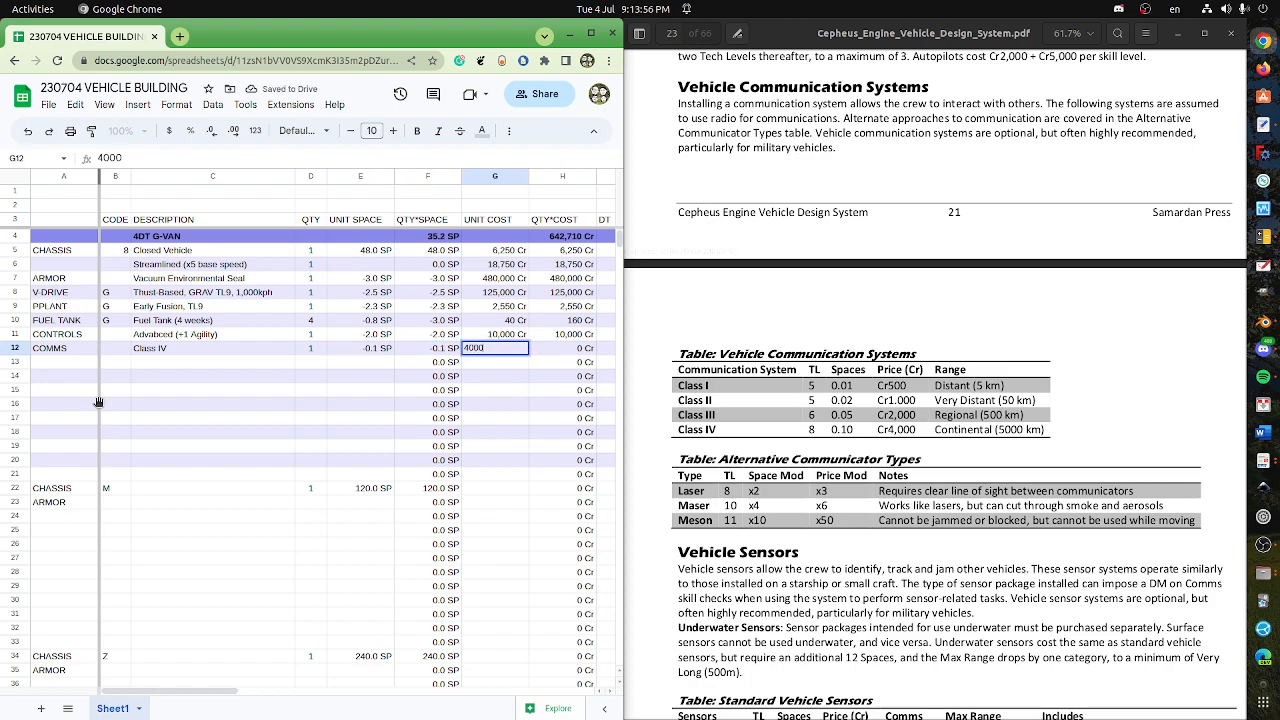
- Commit the 4000 unit cost for the Class IV comms and duplicate that row, columns A to H, into row 13
{"action": "key", "text": "Tab"}
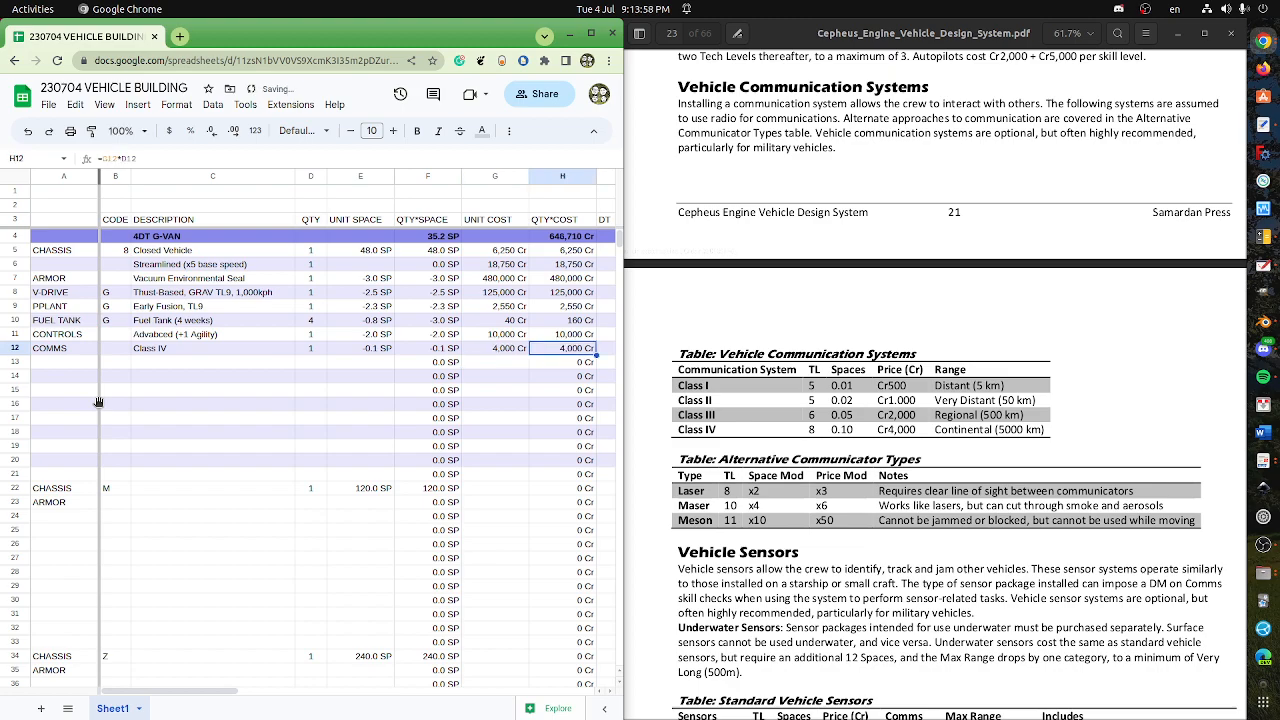
{"action": "key", "text": "Left"}
{"action": "key", "text": "Left"}
{"action": "key", "text": "Left"}
{"action": "key", "text": "Left"}
{"action": "key", "text": "Left"}
{"action": "key", "text": "Left"}
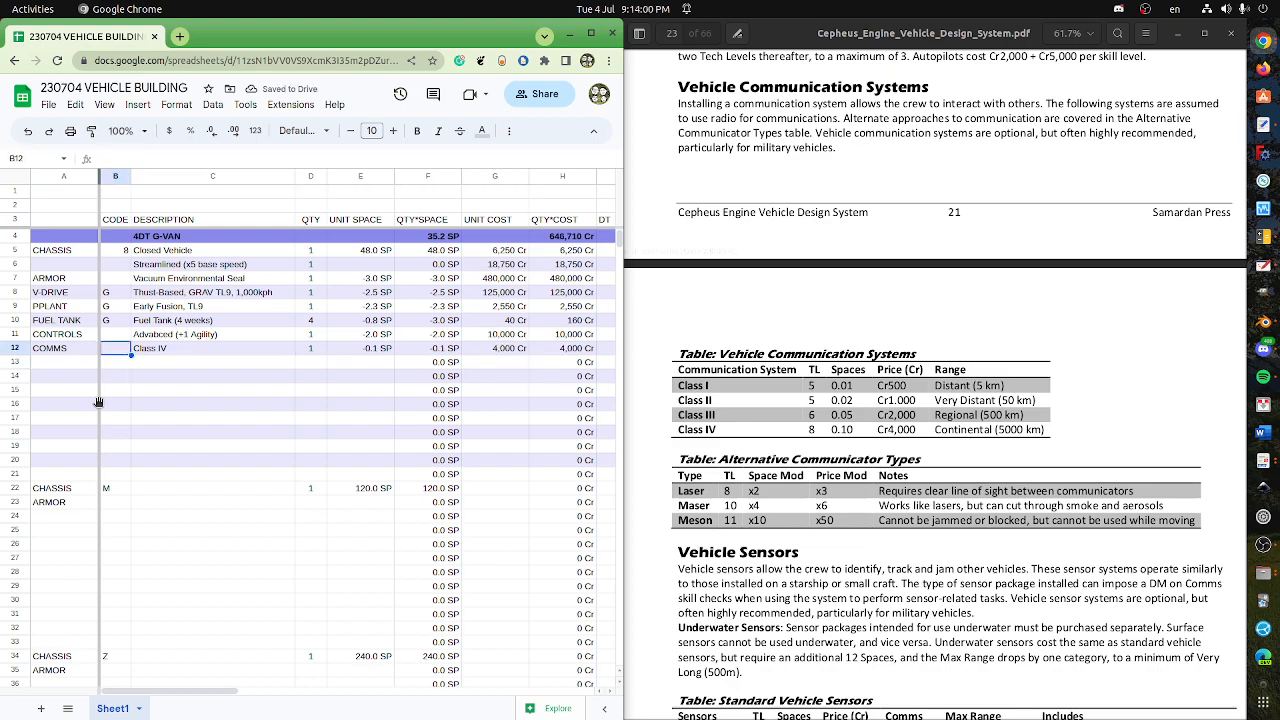
{"action": "key", "text": "Left"}
{"action": "key", "text": "shift+Right"}
{"action": "key", "text": "shift+Right"}
{"action": "key", "text": "shift+Right"}
{"action": "key", "text": "shift+Right"}
{"action": "key", "text": "shift+Right"}
{"action": "key", "text": "shift+Right"}
{"action": "key", "text": "shift+Right"}
{"action": "key", "text": "ctrl+c"}
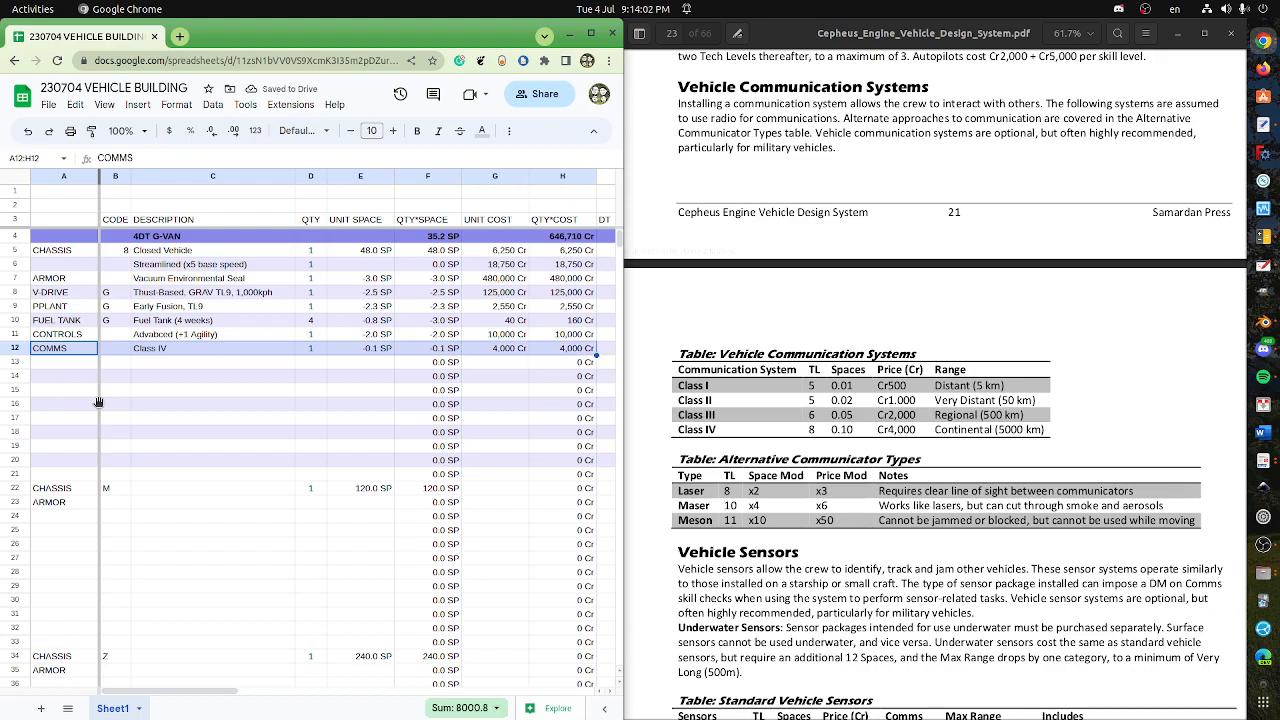
{"action": "key", "text": "Down"}
{"action": "key", "text": "ctrl+v"}
- Change the description of the duplicated comms entry in row 13 to "Class IV, Laser"
{"action": "key", "text": "Right"}
{"action": "key", "text": "Right"}
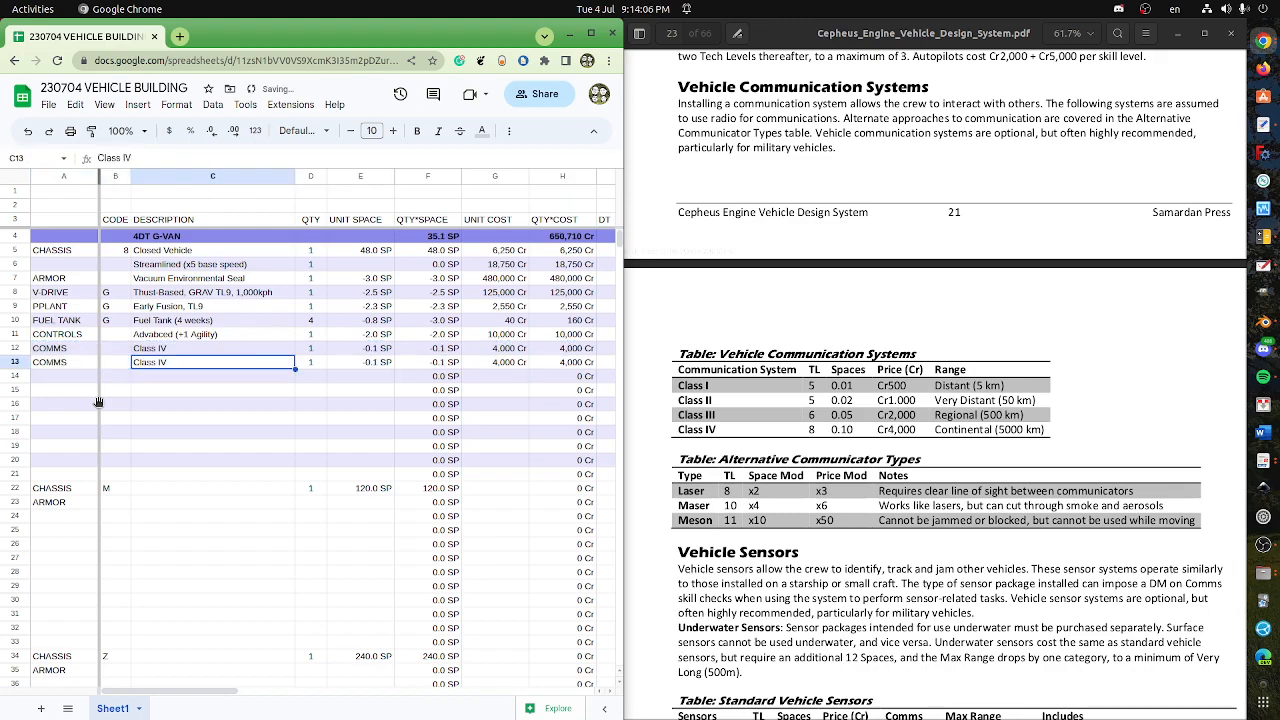
{"action": "left_click", "coordinate": [133, 158]}
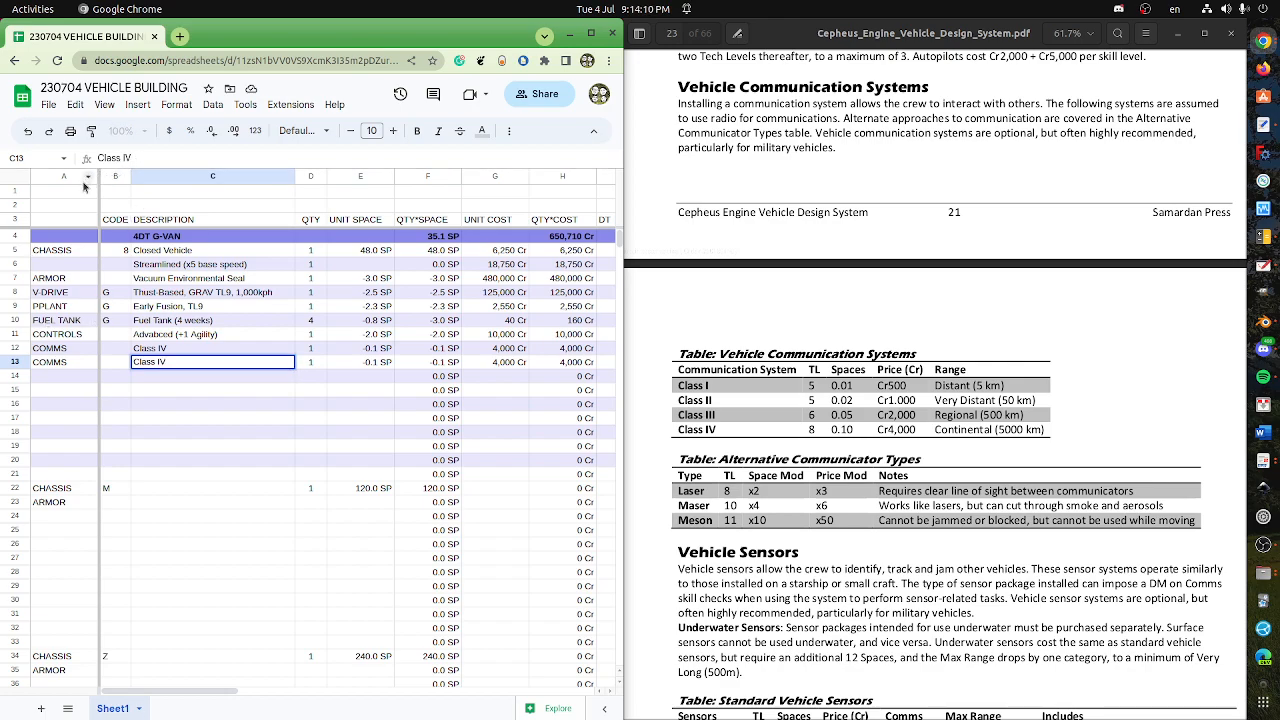
{"action": "type", "text": ", Laser"}
{"action": "key", "text": "Return"}
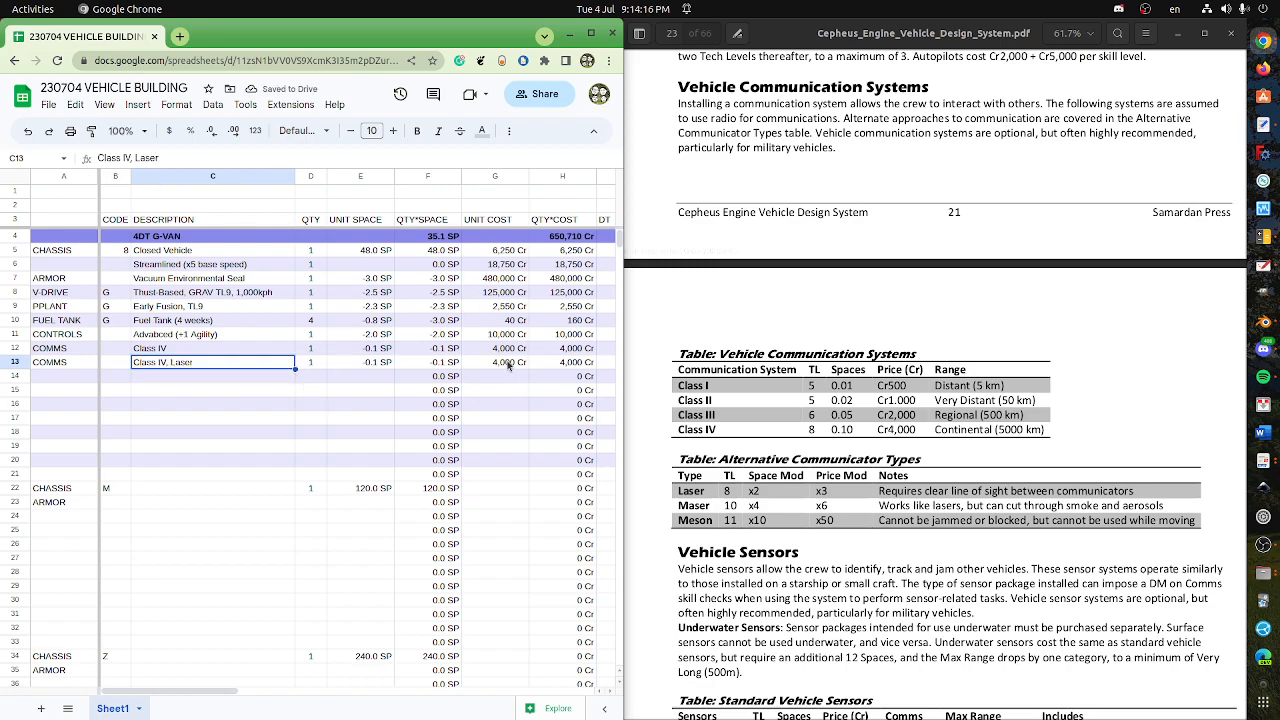
- Set the unit cost of the laser comms in row 13 to the formula =3*4000
{"action": "left_click", "coordinate": [500, 363]}
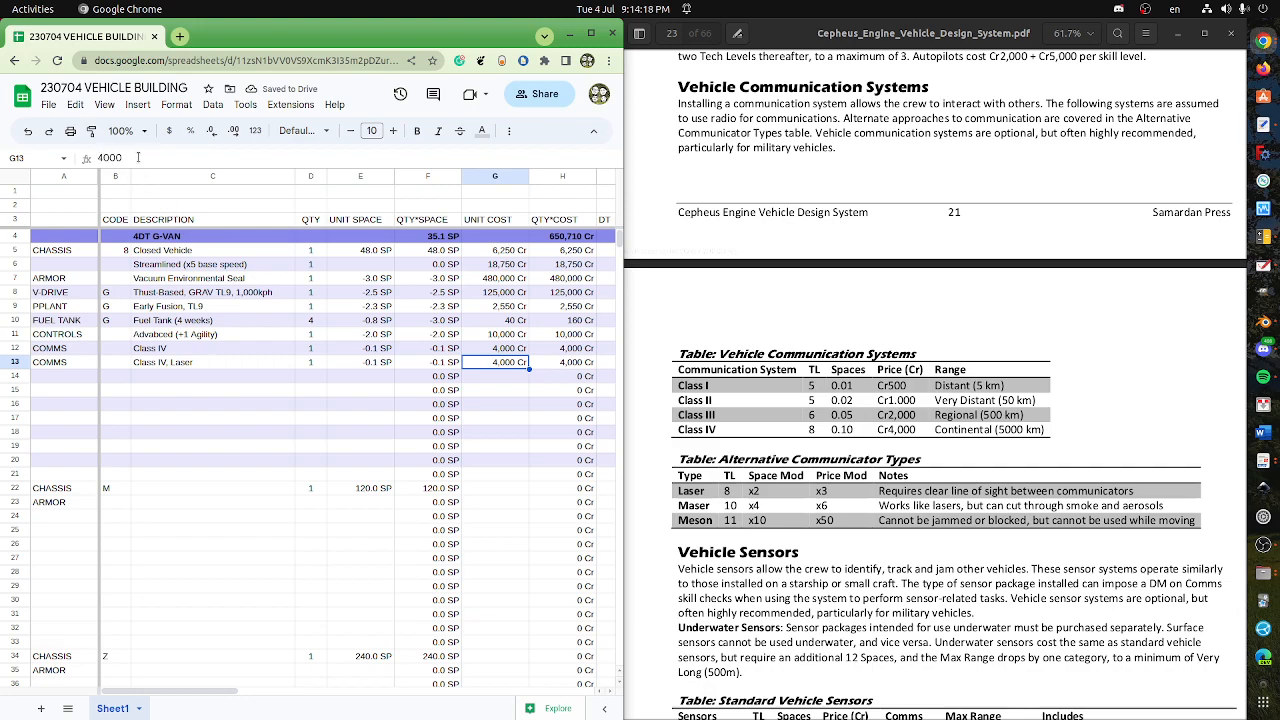
{"action": "left_click", "coordinate": [100, 158]}
{"action": "type", "text": "=3*"}
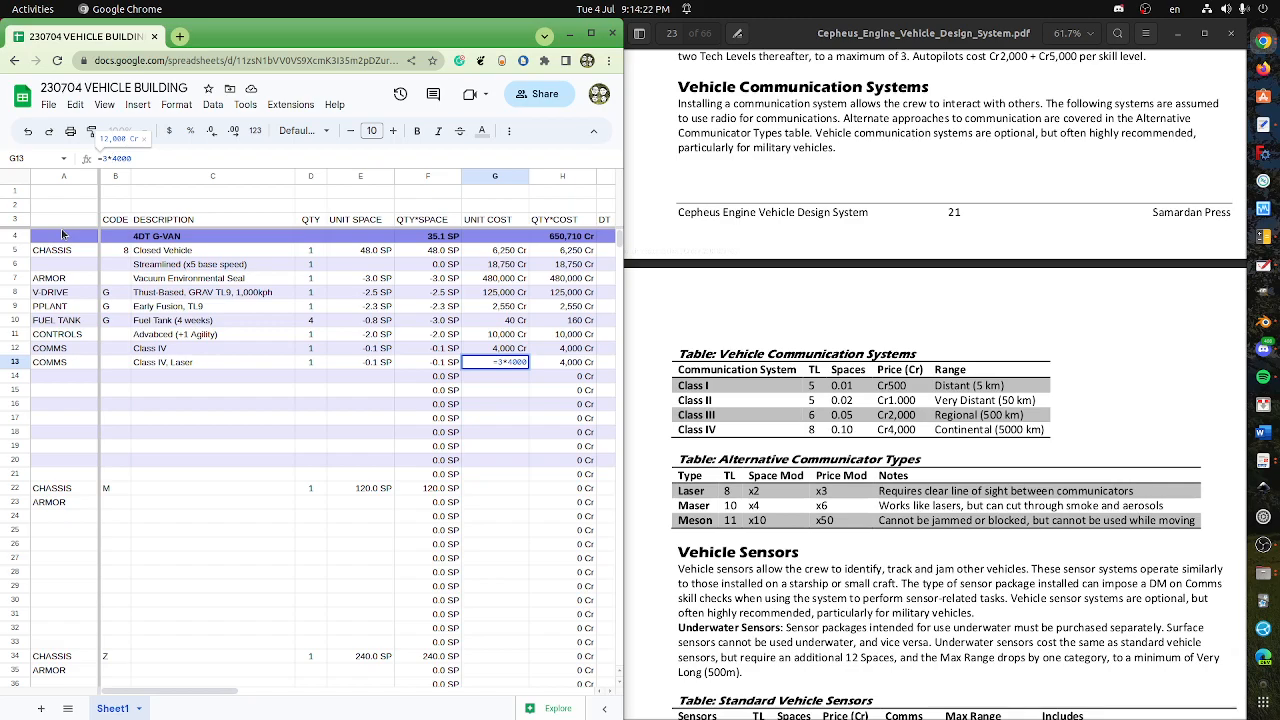
{"action": "key", "text": "Return"}
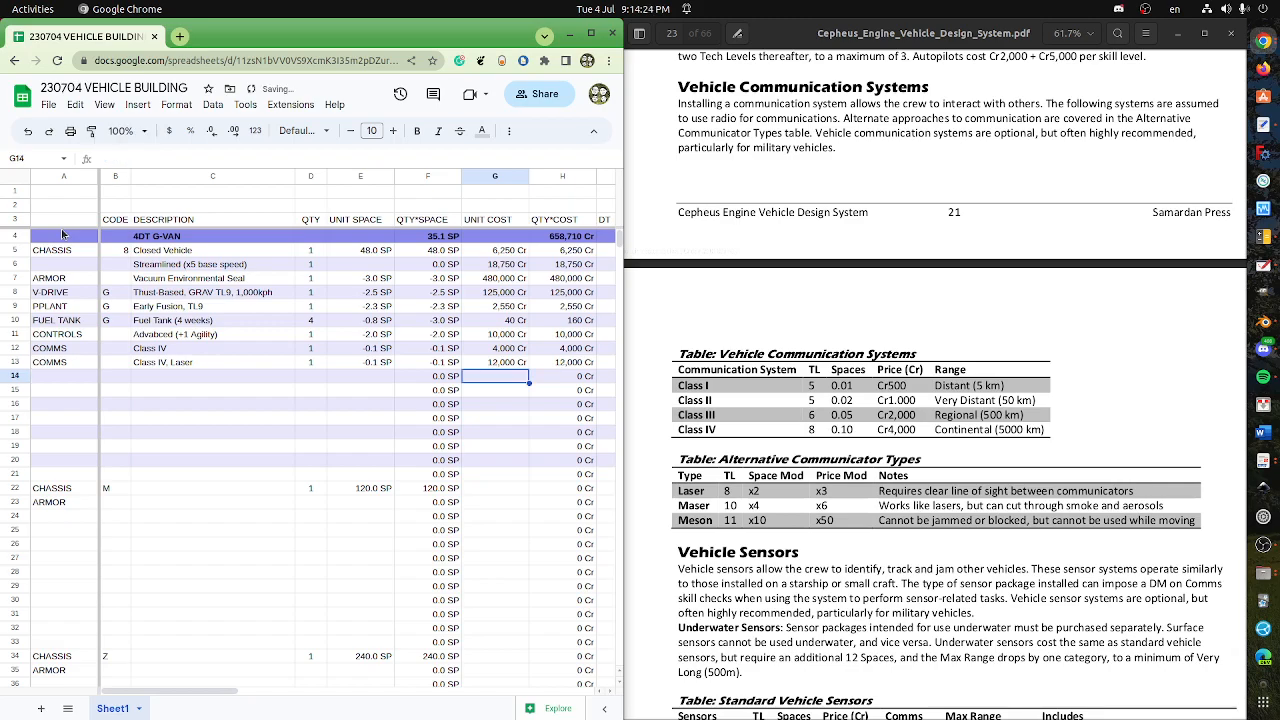
- Label row 14 as SENSORS in column A and start its description with "Basic"
{"action": "scroll", "coordinate": [941, 521], "scroll_direction": "down", "scroll_amount": 3}
{"action": "scroll", "coordinate": [951, 533], "scroll_direction": "down", "scroll_amount": 3}
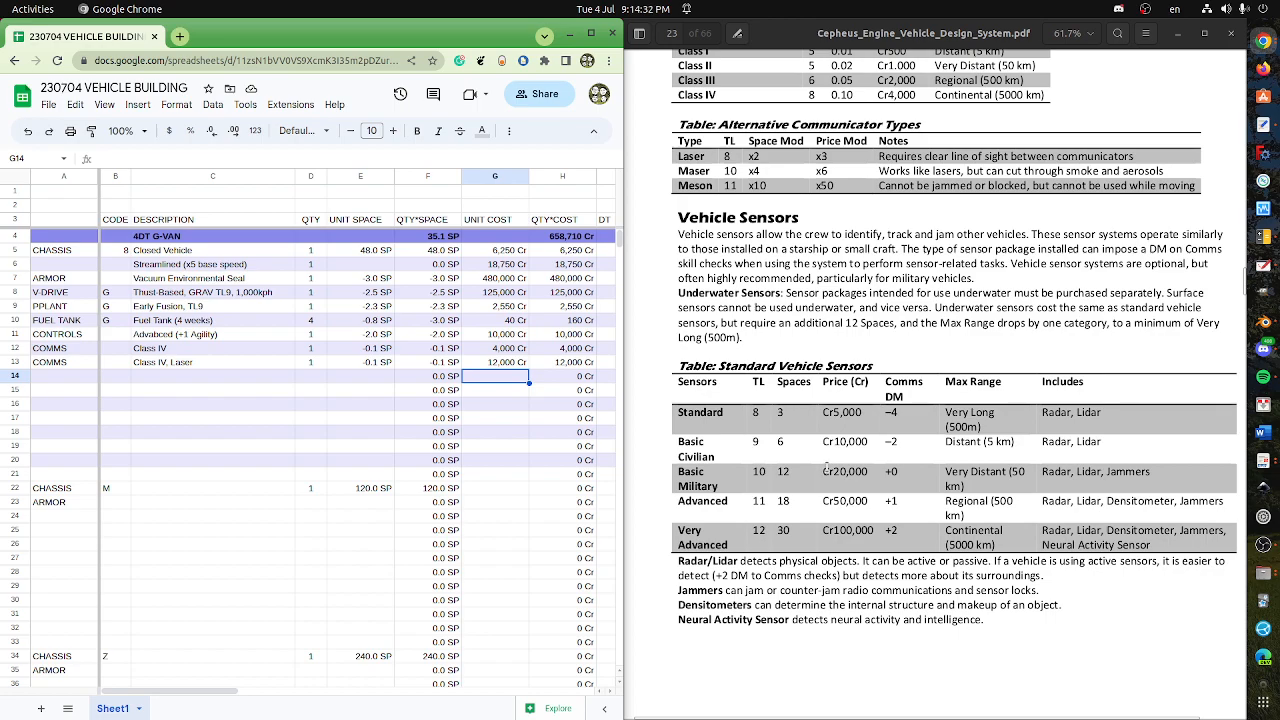
{"action": "left_click", "coordinate": [61, 377]}
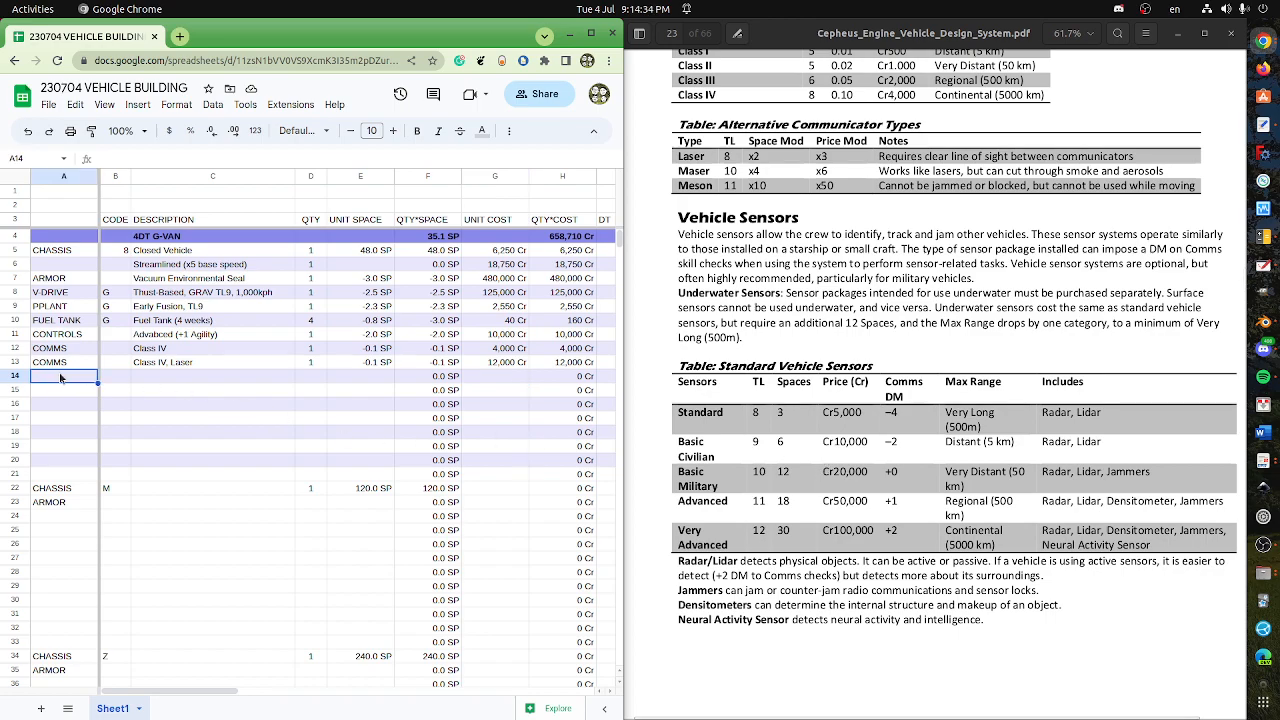
{"action": "type", "text": "SENSORS"}
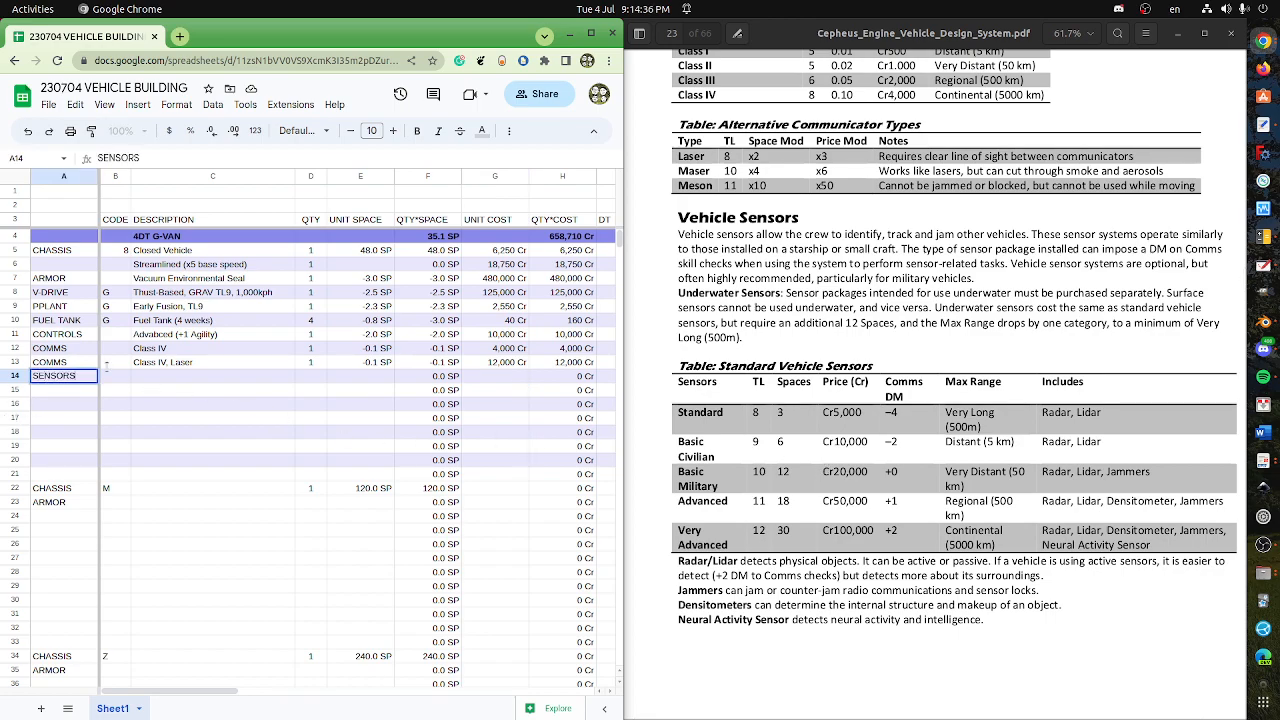
{"action": "left_click", "coordinate": [157, 377]}
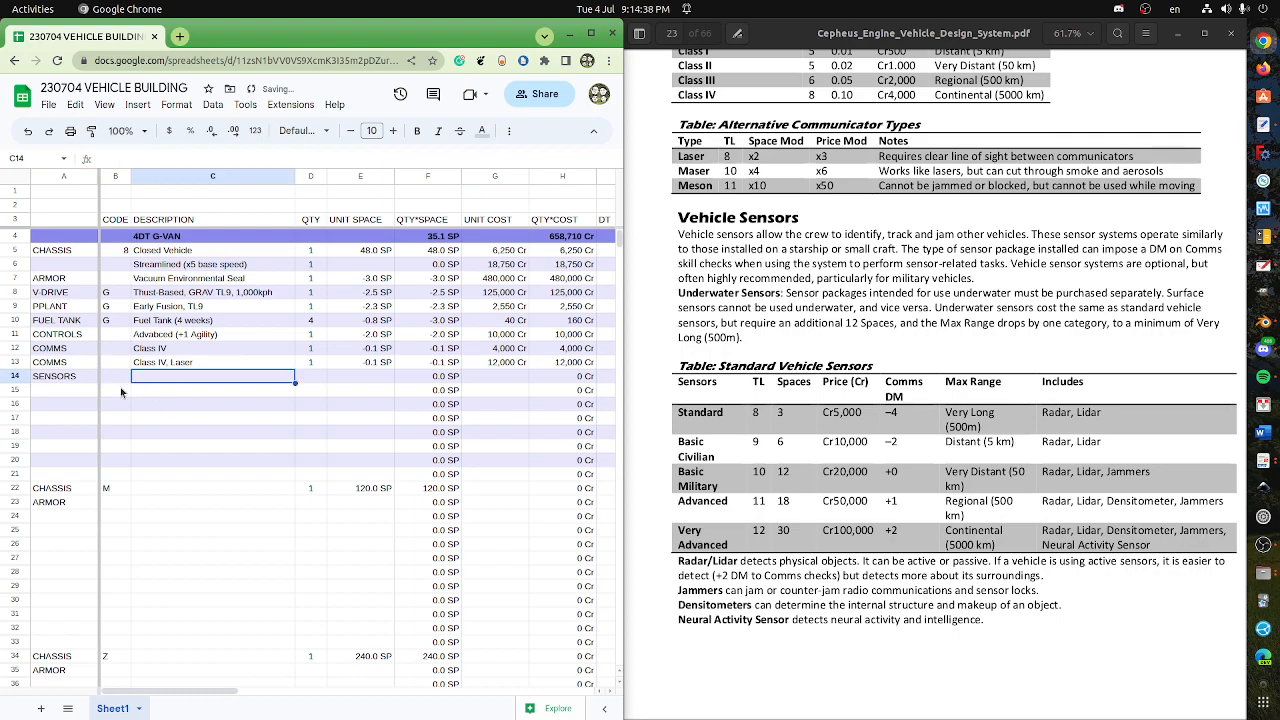
{"action": "type", "text": "Basic"}
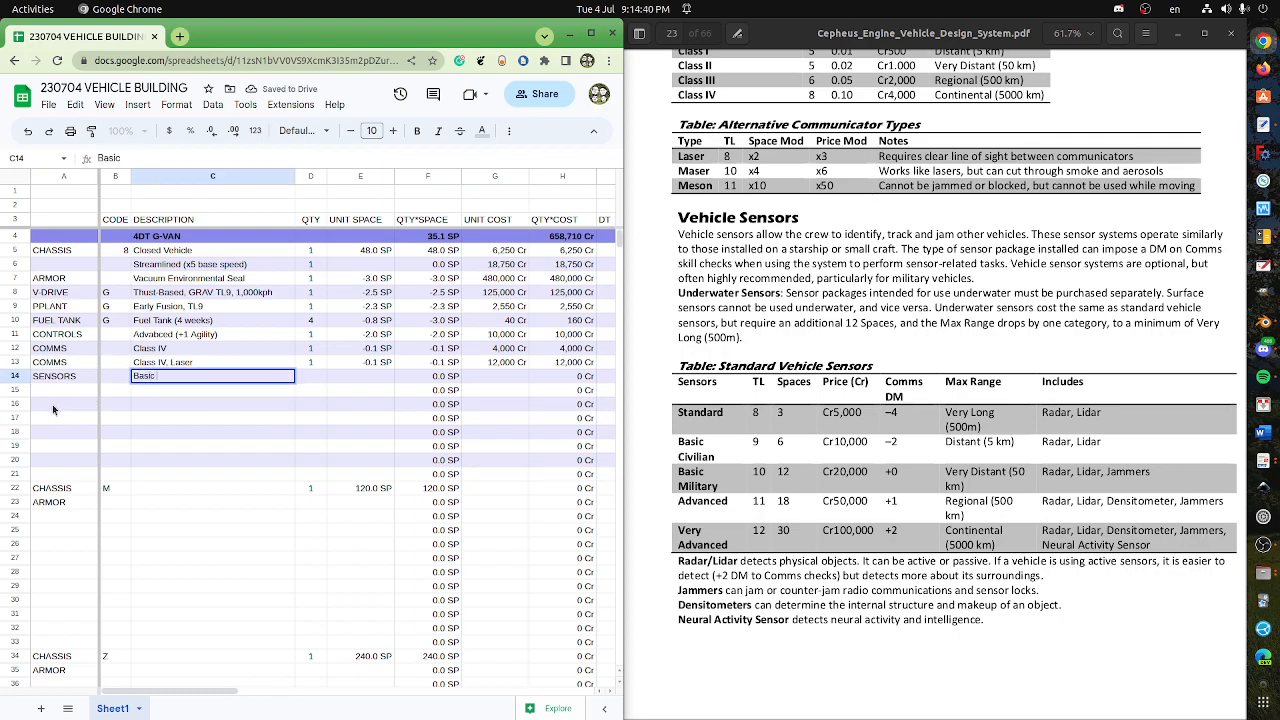
{"action": "type", "text": " Military"}
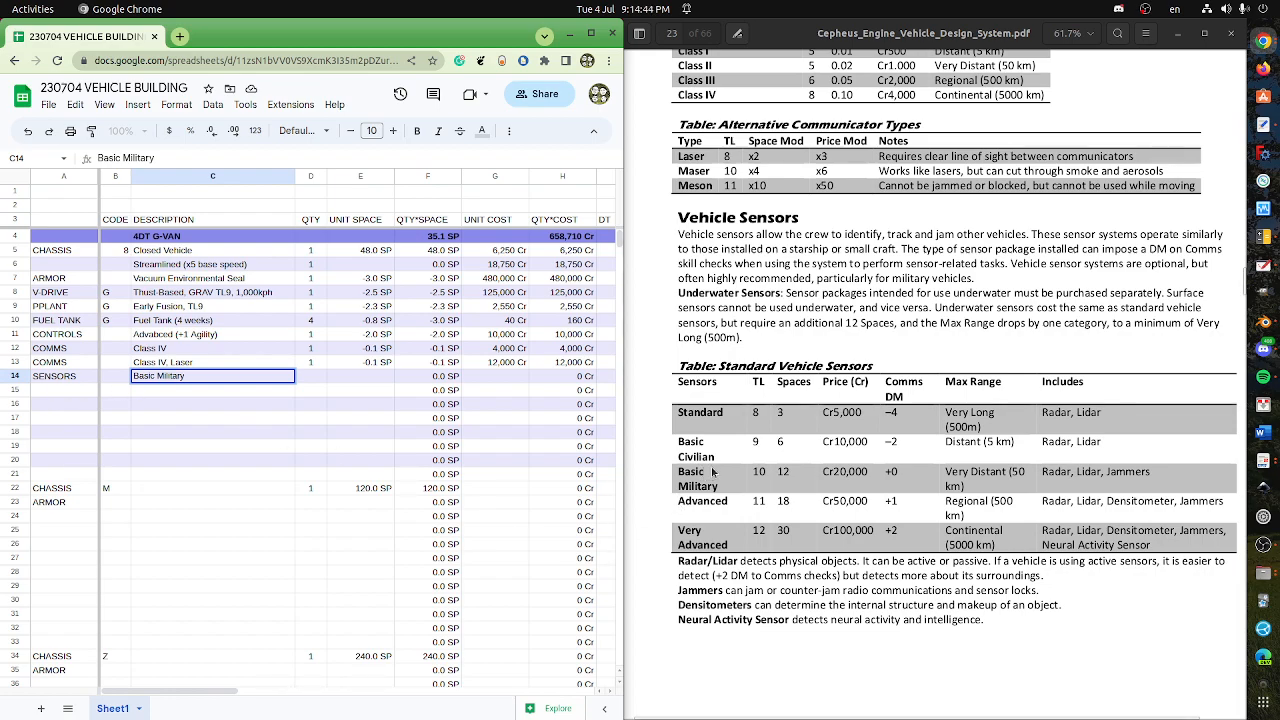
{"action": "key", "text": "BackSpace"}
{"action": "key", "text": "BackSpace"}
{"action": "key", "text": "BackSpace"}
{"action": "key", "text": "BackSpace"}
{"action": "key", "text": "BackSpace"}
{"action": "key", "text": "BackSpace"}
{"action": "key", "text": "BackSpace"}
{"action": "key", "text": "BackSpace"}
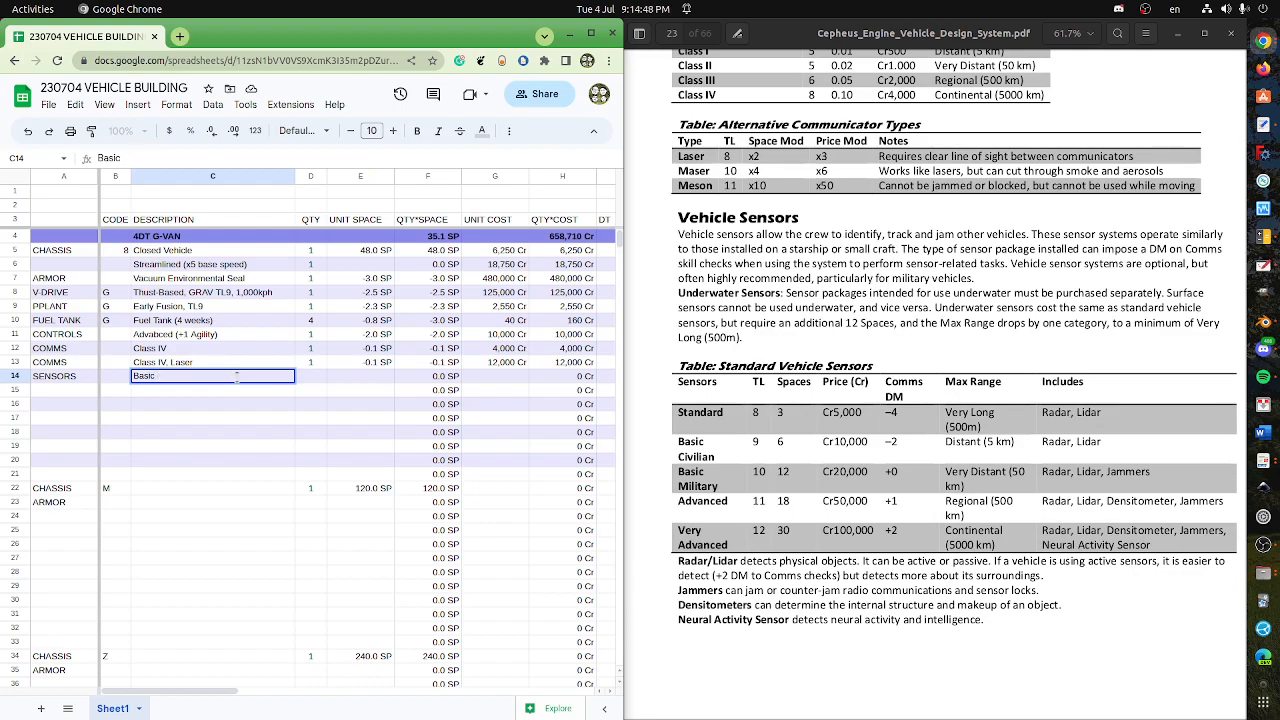
- Complete the sensors description in row 14 as "Basic, Civilian", checking the Standard Vehicle Sensors table in the PDF
{"action": "type", "text": ", Civilian"}
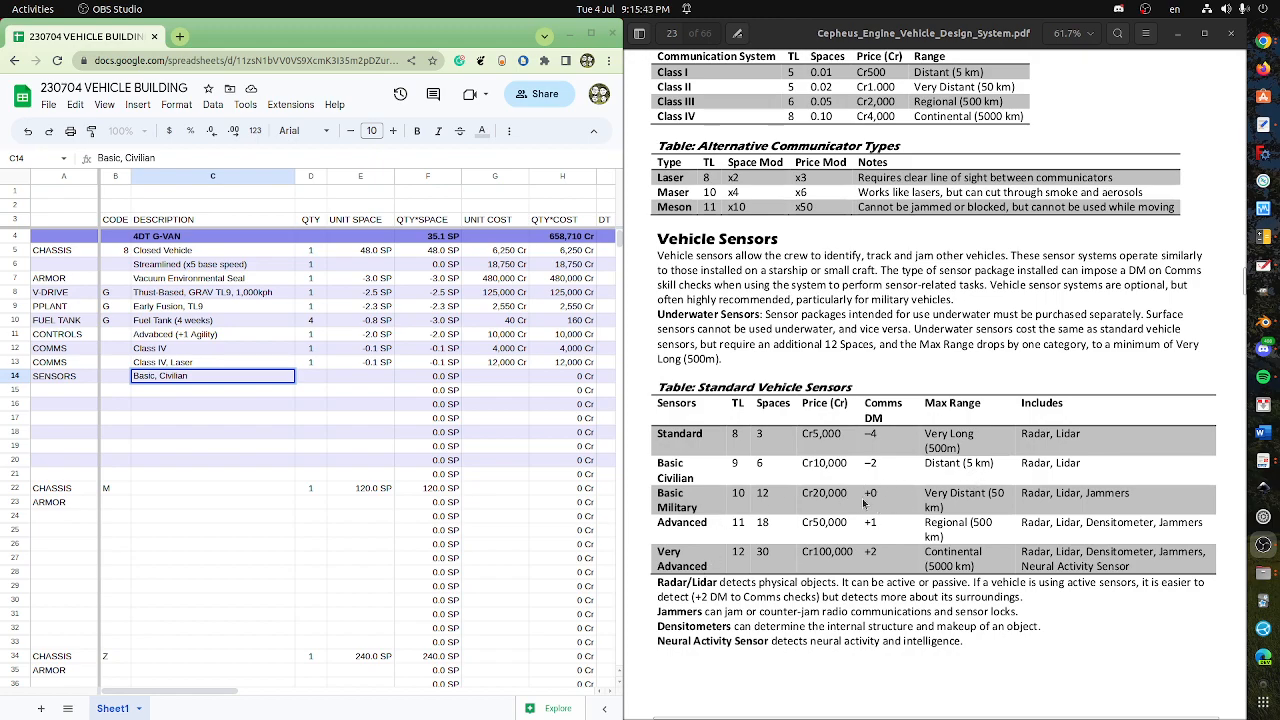
{"action": "scroll", "coordinate": [835, 596], "scroll_direction": "down", "scroll_amount": 5}
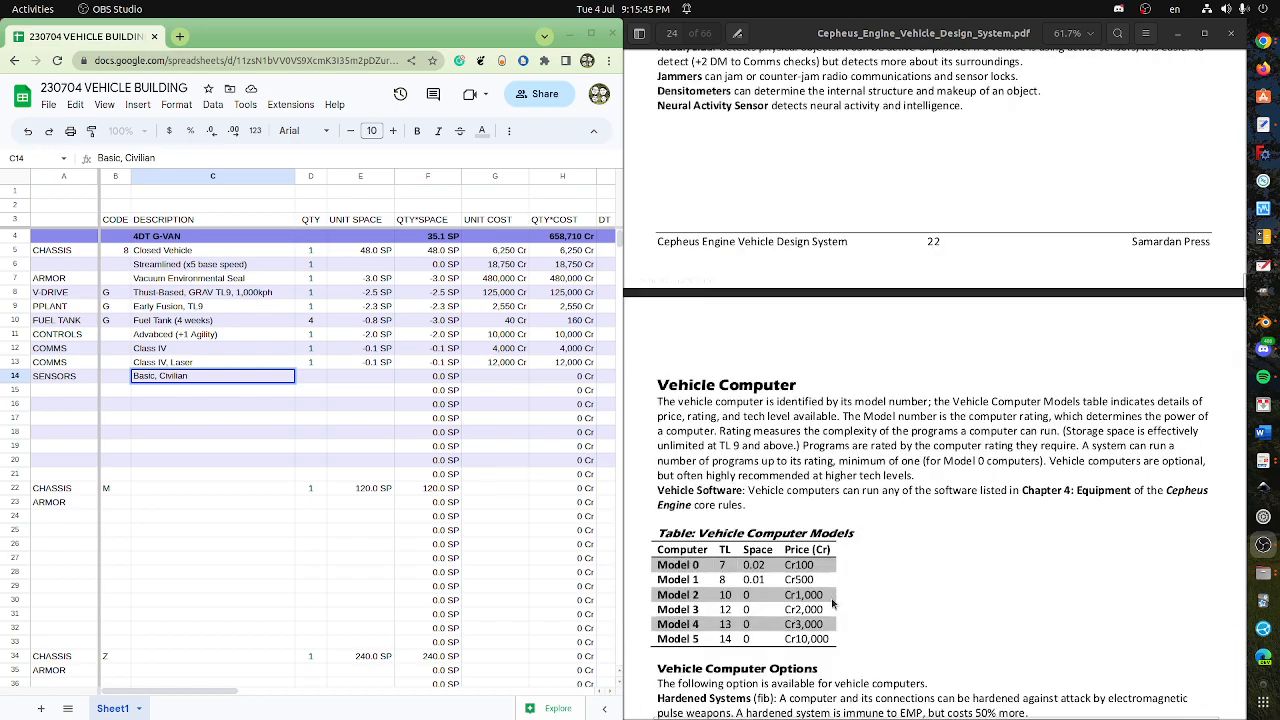
{"action": "scroll", "coordinate": [832, 603], "scroll_direction": "up", "scroll_amount": 3}
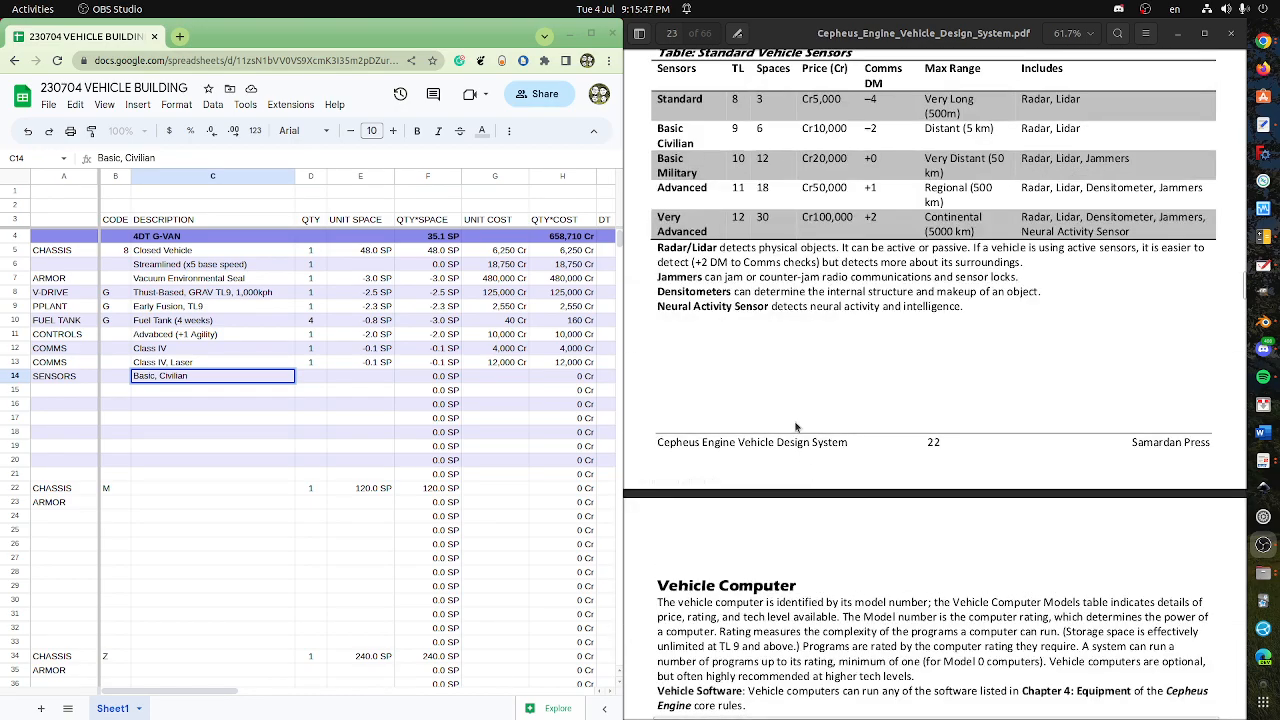
{"action": "scroll", "coordinate": [771, 440], "scroll_direction": "up", "scroll_amount": 2}
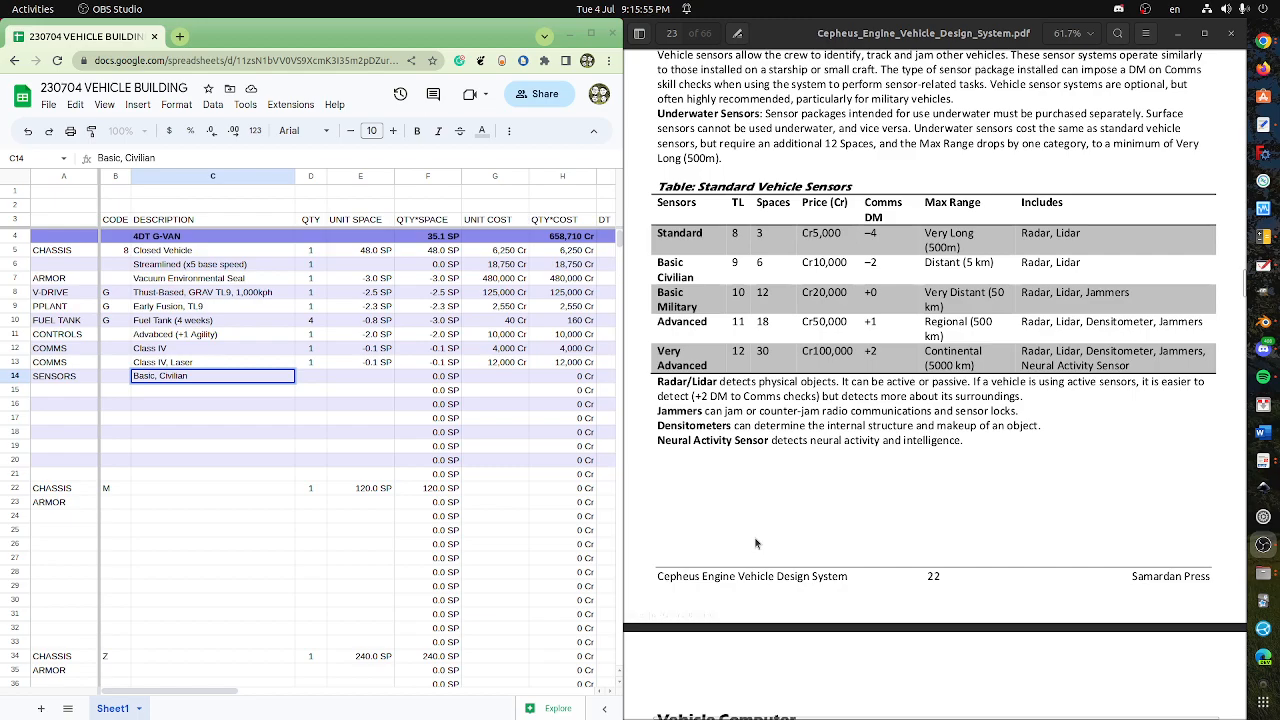
{"action": "scroll", "coordinate": [755, 543], "scroll_direction": "up", "scroll_amount": 1}
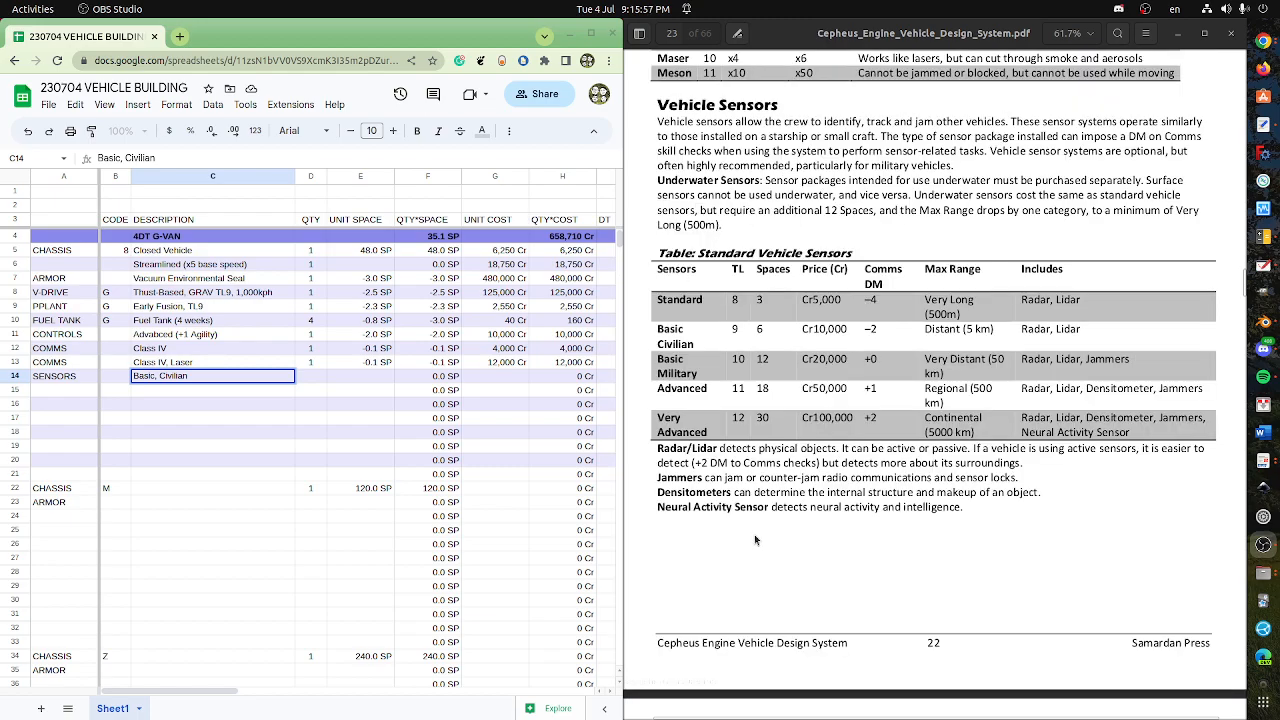
{"action": "scroll", "coordinate": [754, 540], "scroll_direction": "down", "scroll_amount": 8}
{"action": "scroll", "coordinate": [922, 254], "scroll_direction": "up", "scroll_amount": 6}
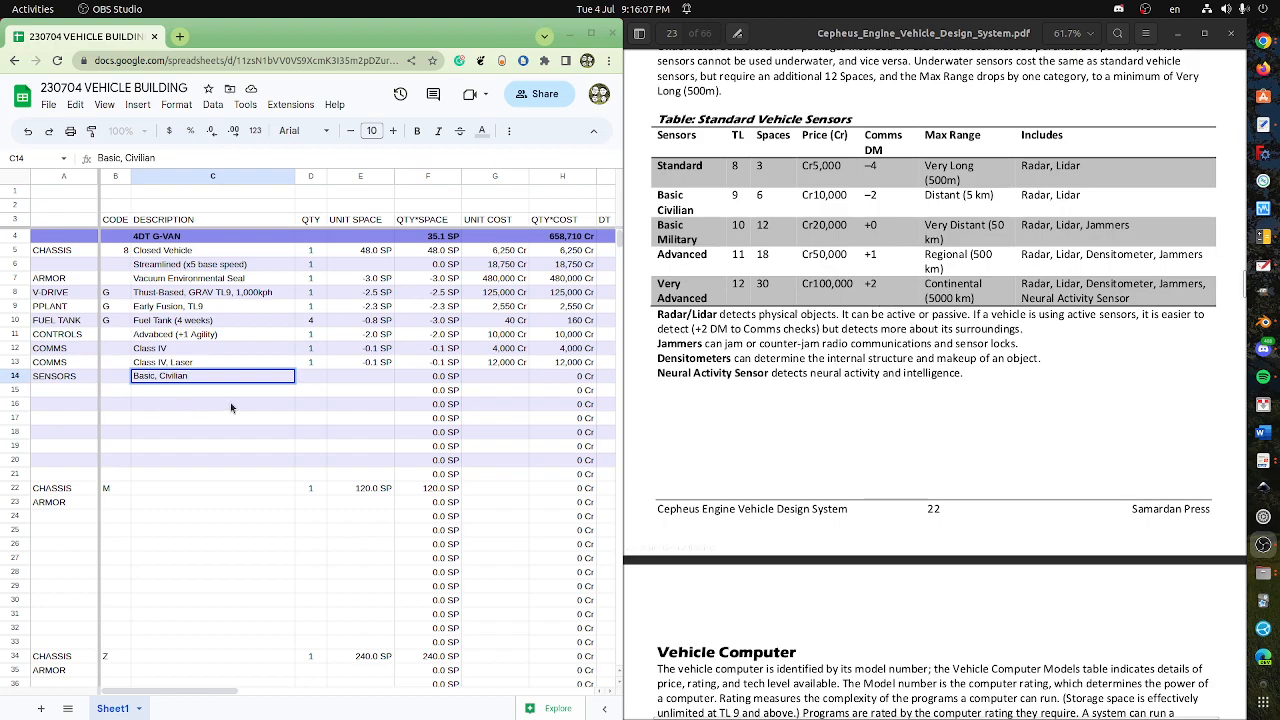
{"action": "left_click", "coordinate": [279, 404]}
- Enter quantity 1, unit space -6 and unit cost 10000 for the Basic, Civilian sensors in row 14
{"action": "left_click", "coordinate": [307, 380]}
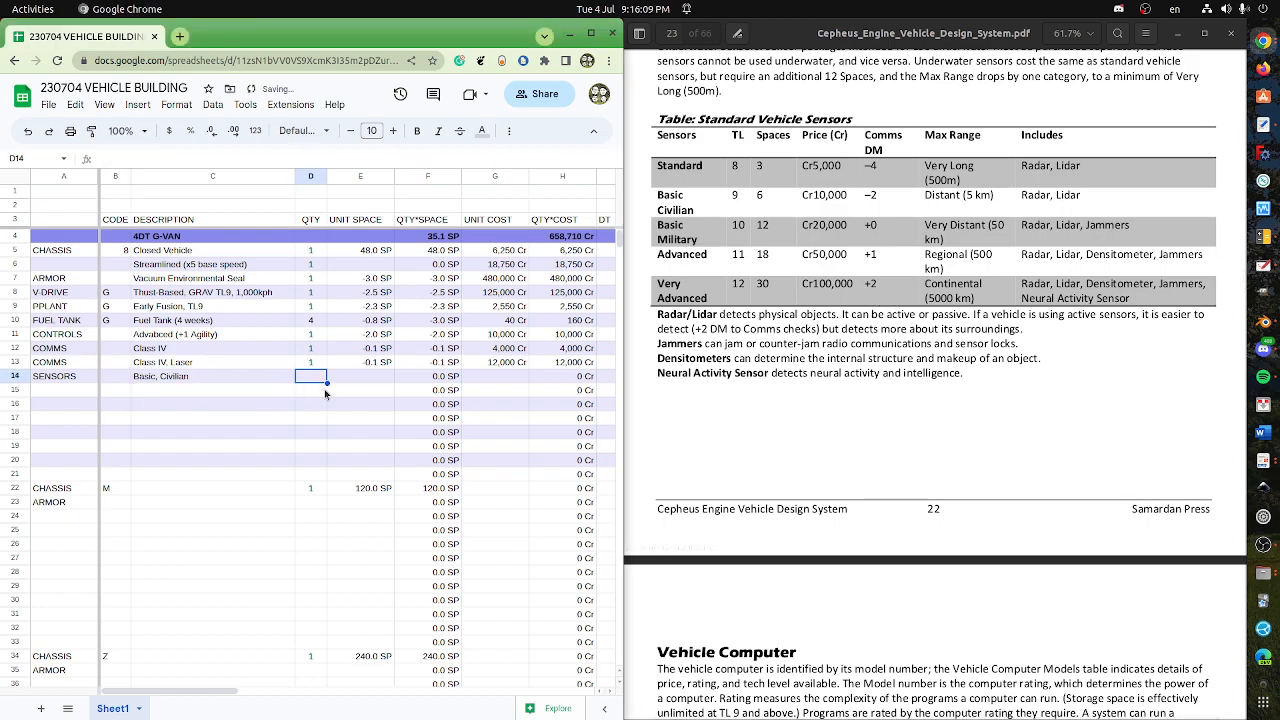
{"action": "type", "text": "1"}
{"action": "left_click", "coordinate": [350, 378]}
{"action": "type", "text": "-6"}
{"action": "key", "text": "Tab"}
{"action": "key", "text": "Tab"}
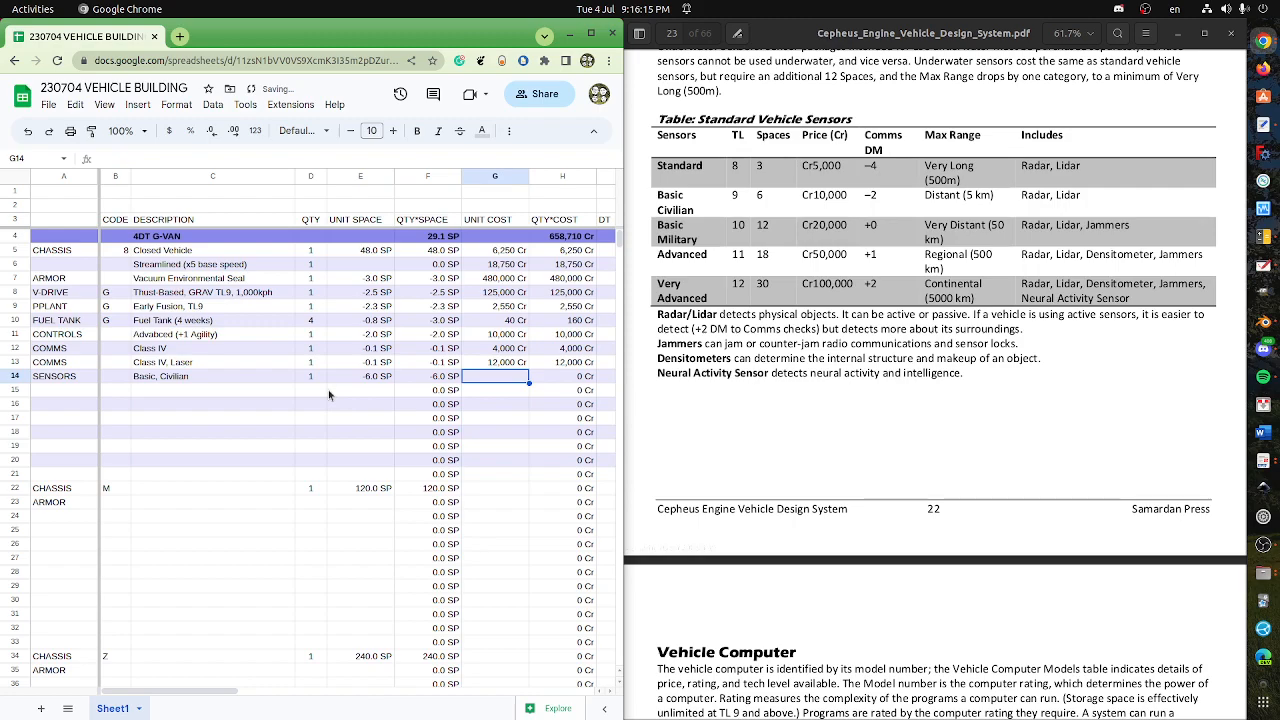
{"action": "type", "text": "10000"}
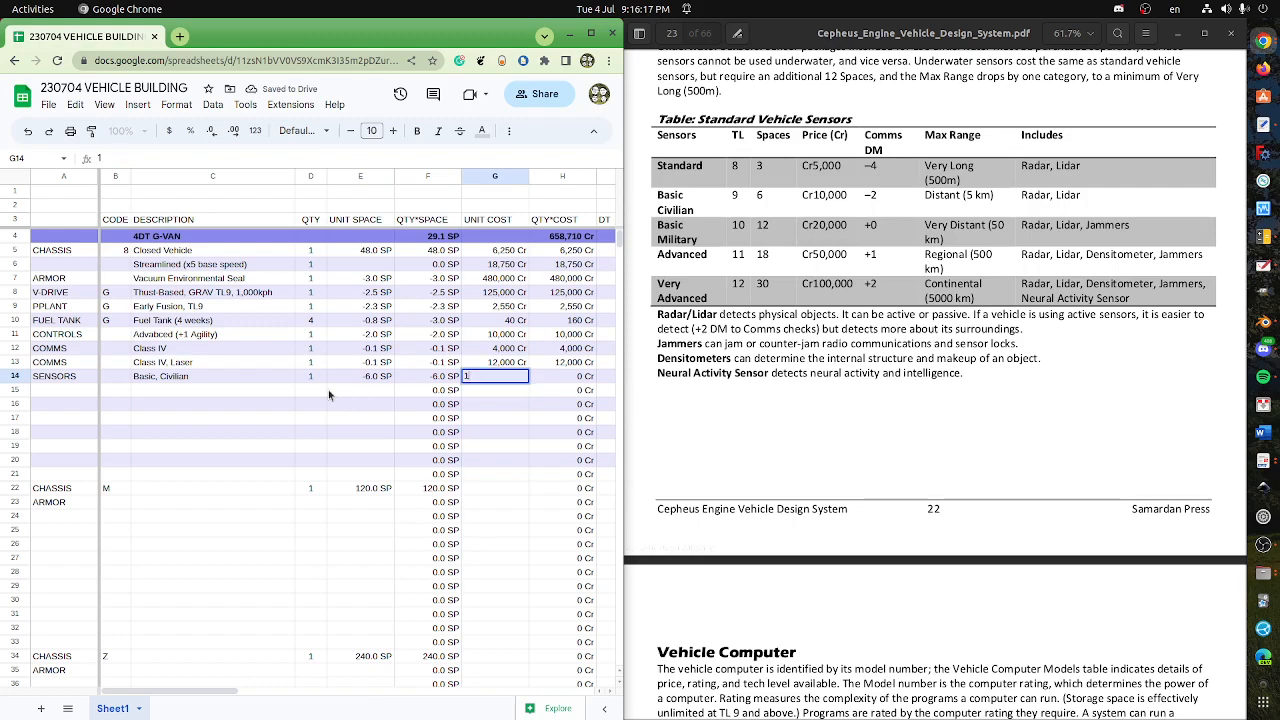
{"action": "key", "text": "Return"}
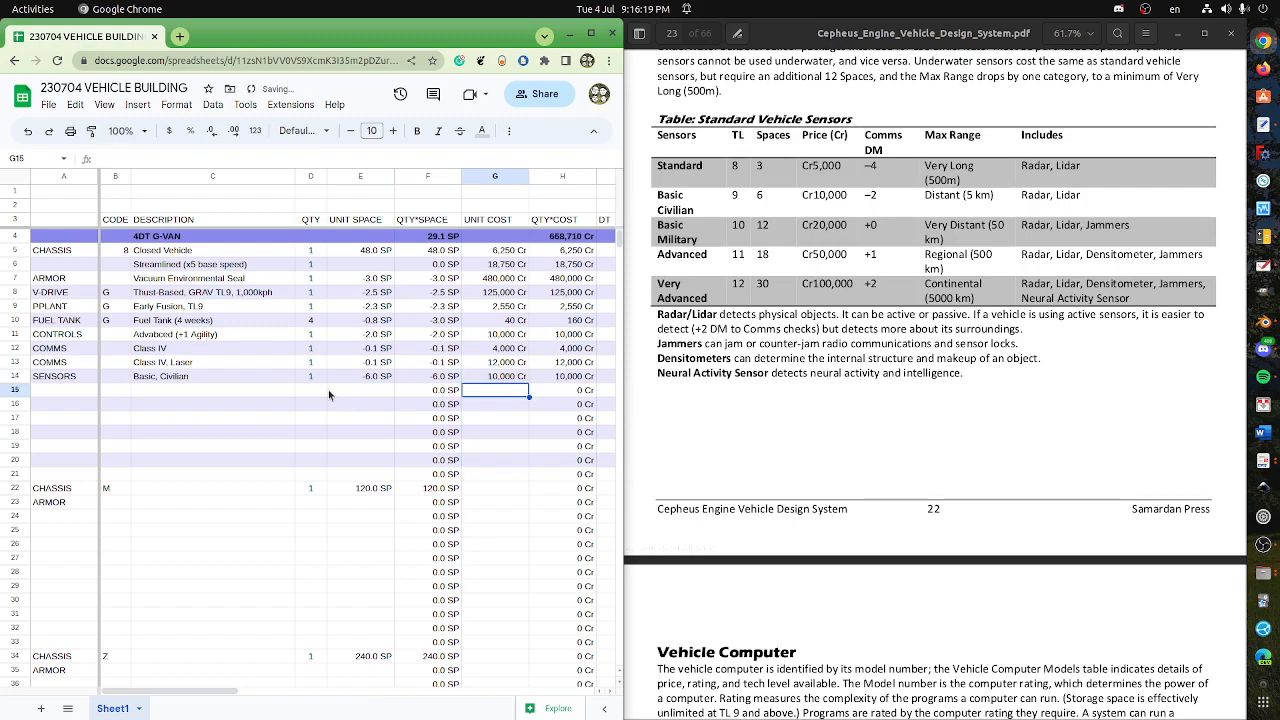
- Bring up the Vehicle Computer Models table in the PDF and label row 15 as COMPUTER in column A
{"action": "key", "text": "Left"}
{"action": "key", "text": "Left"}
{"action": "key", "text": "Left"}
{"action": "key", "text": "Left"}
{"action": "key", "text": "Left"}
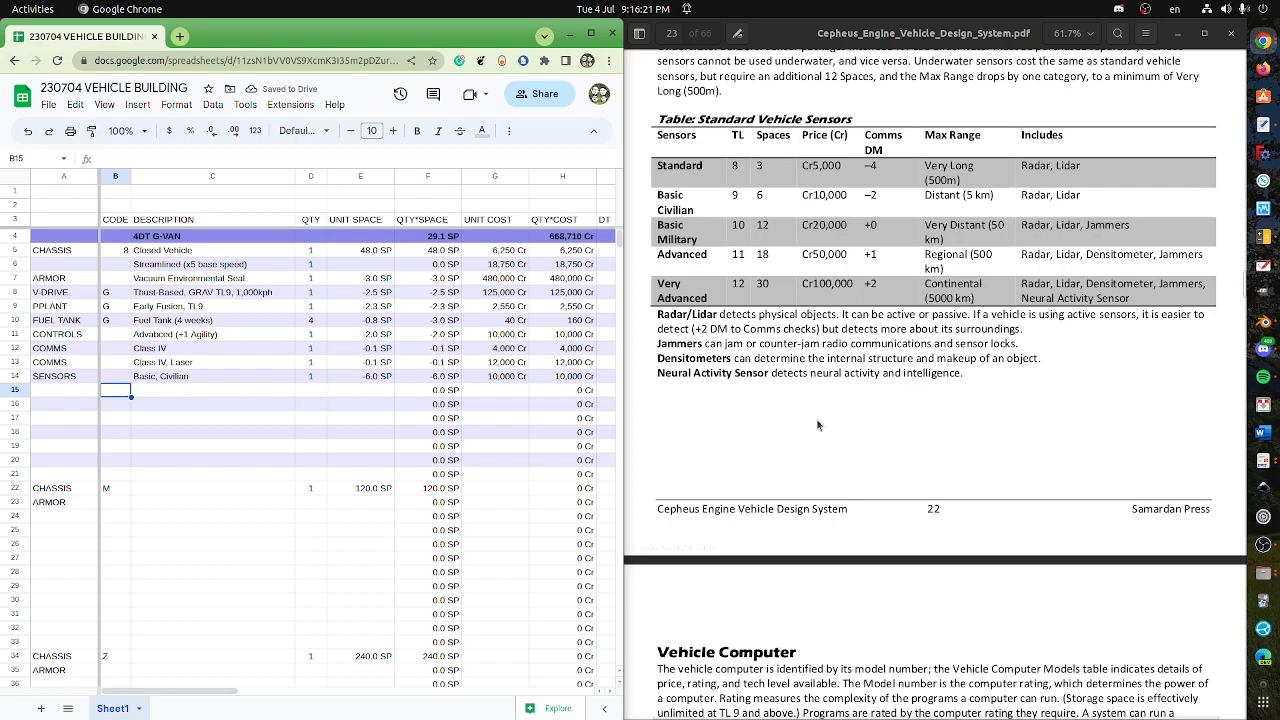
{"action": "scroll", "coordinate": [815, 437], "scroll_direction": "down", "scroll_amount": 8}
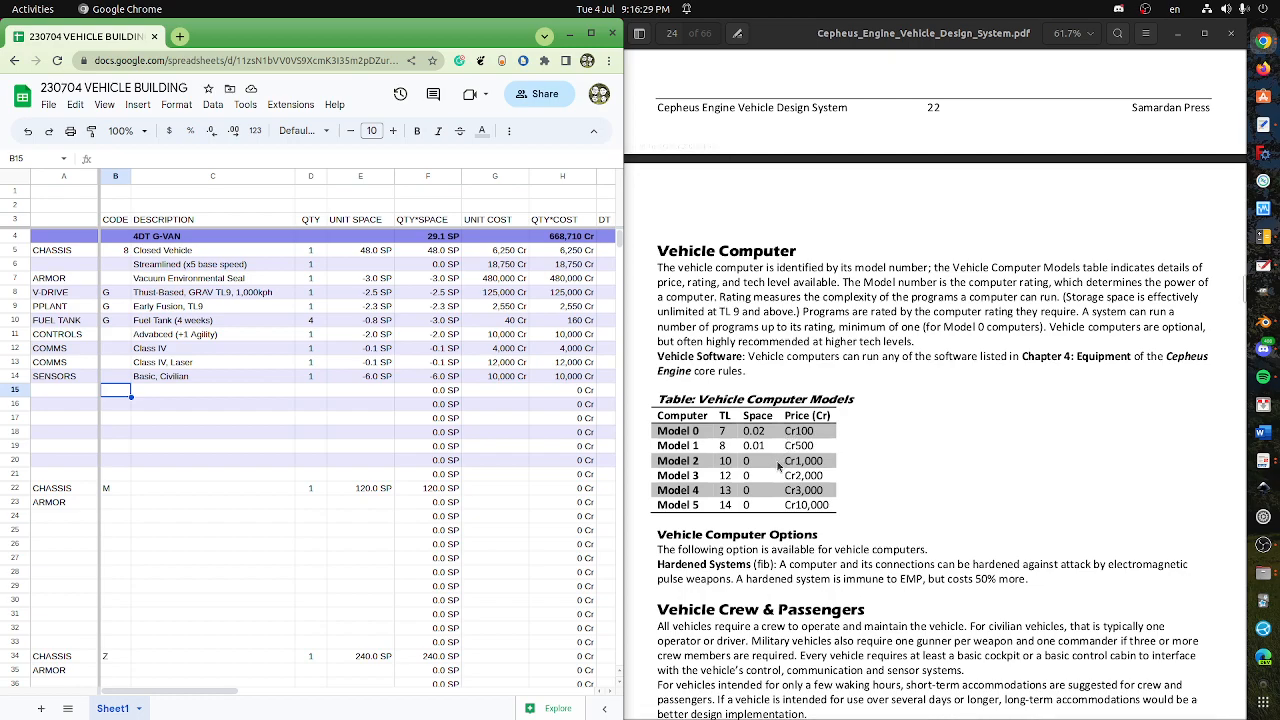
{"action": "left_click", "coordinate": [62, 390]}
{"action": "type", "text": "COMPUTER"}
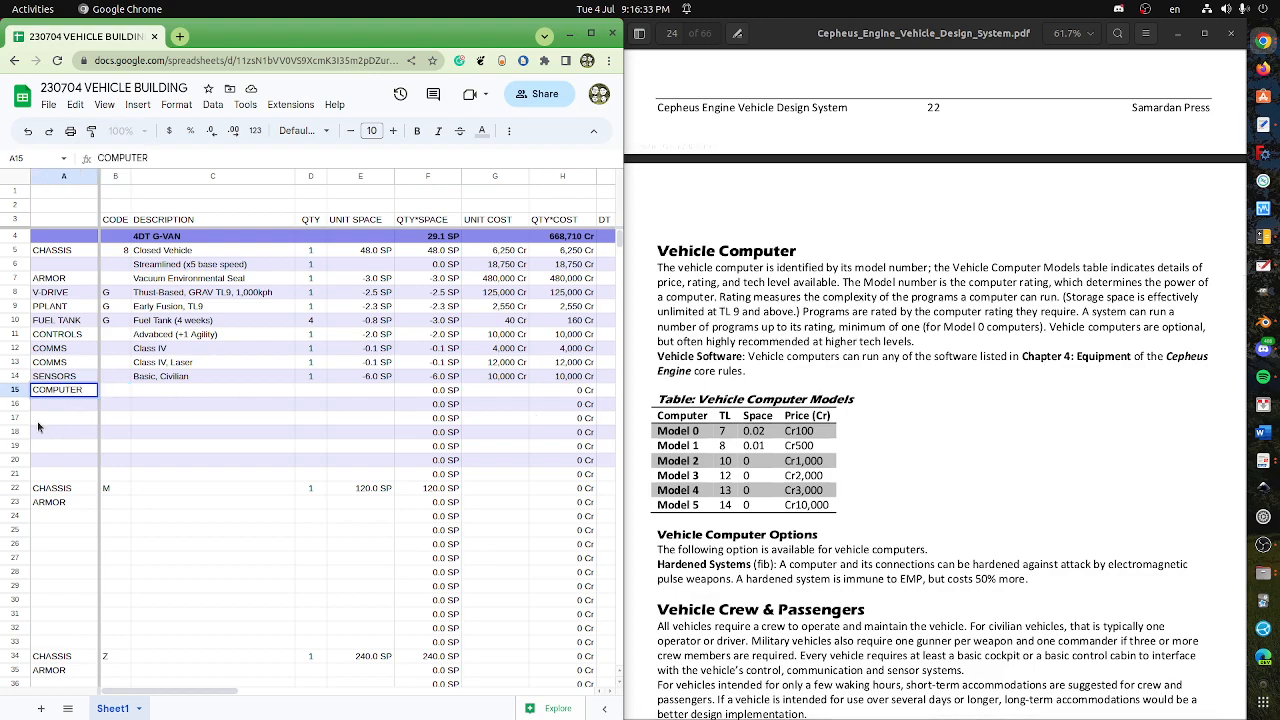
- Enter "Model 1" as the description of the computer in row 15
{"action": "key", "text": "Tab"}
{"action": "key", "text": "Tab"}
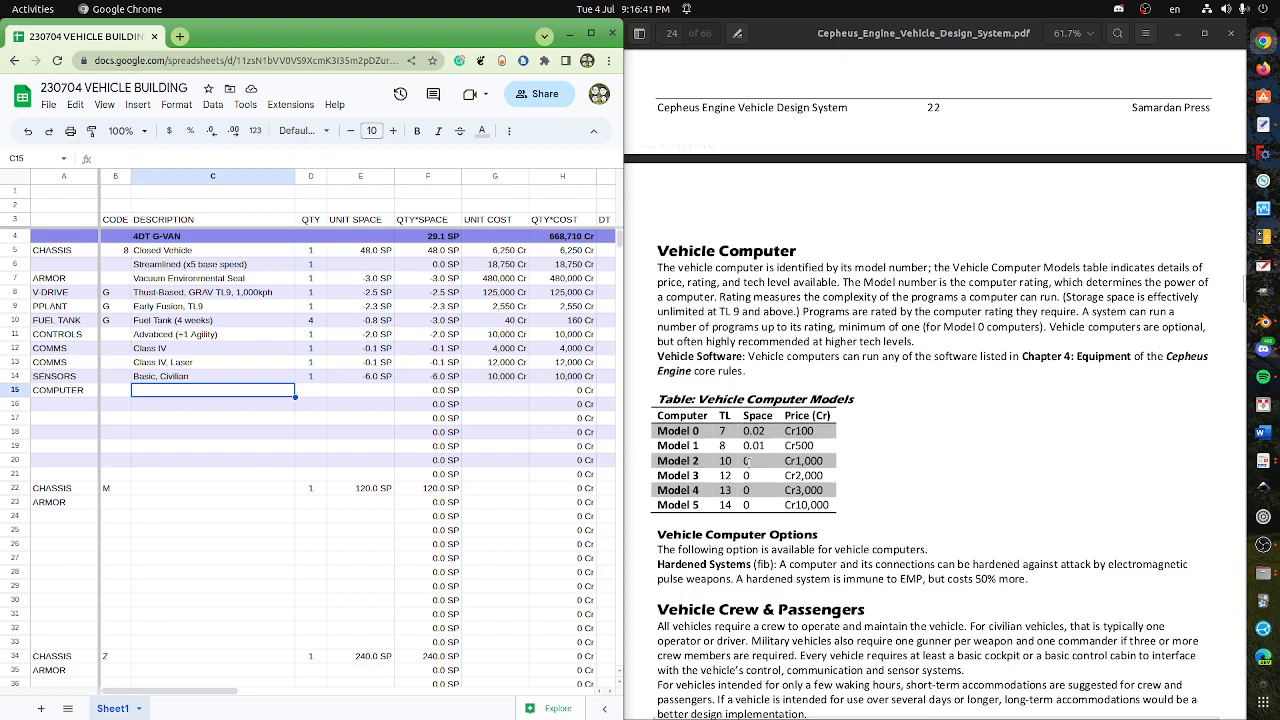
{"action": "type", "text": "M"}
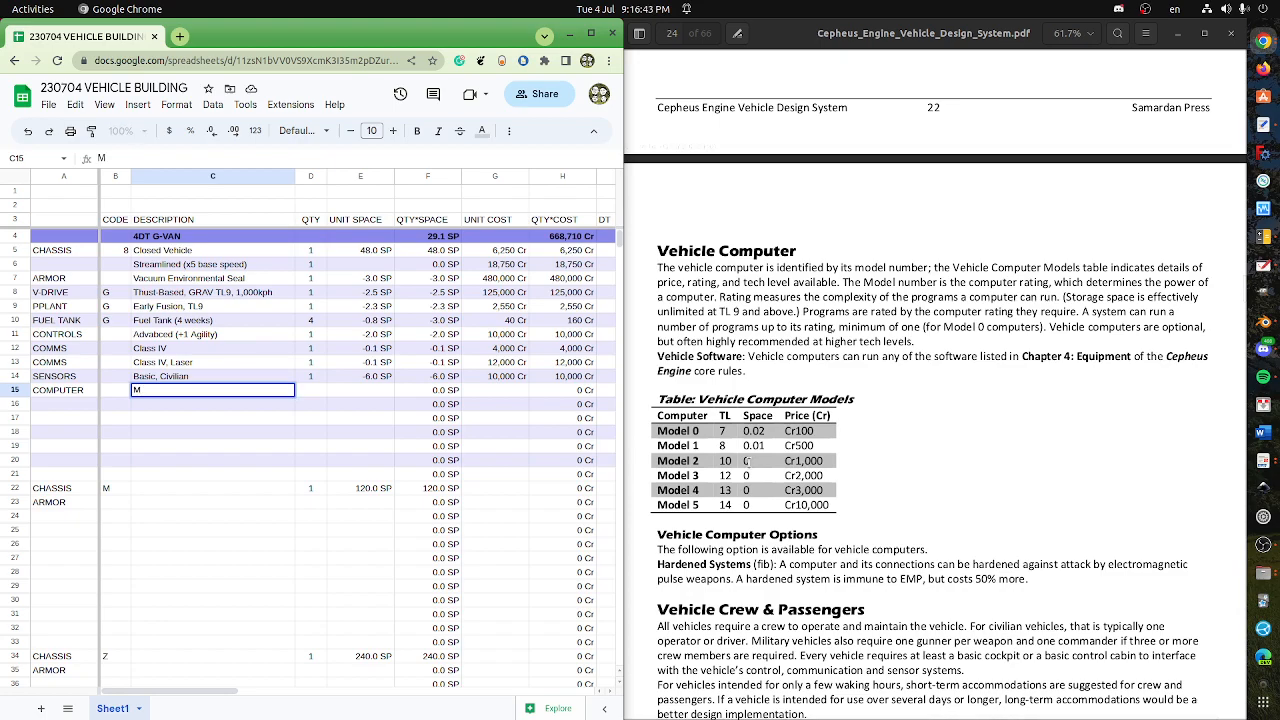
{"action": "type", "text": "odel 1"}
{"action": "key", "text": "Return"}
{"action": "key", "text": "Up"}
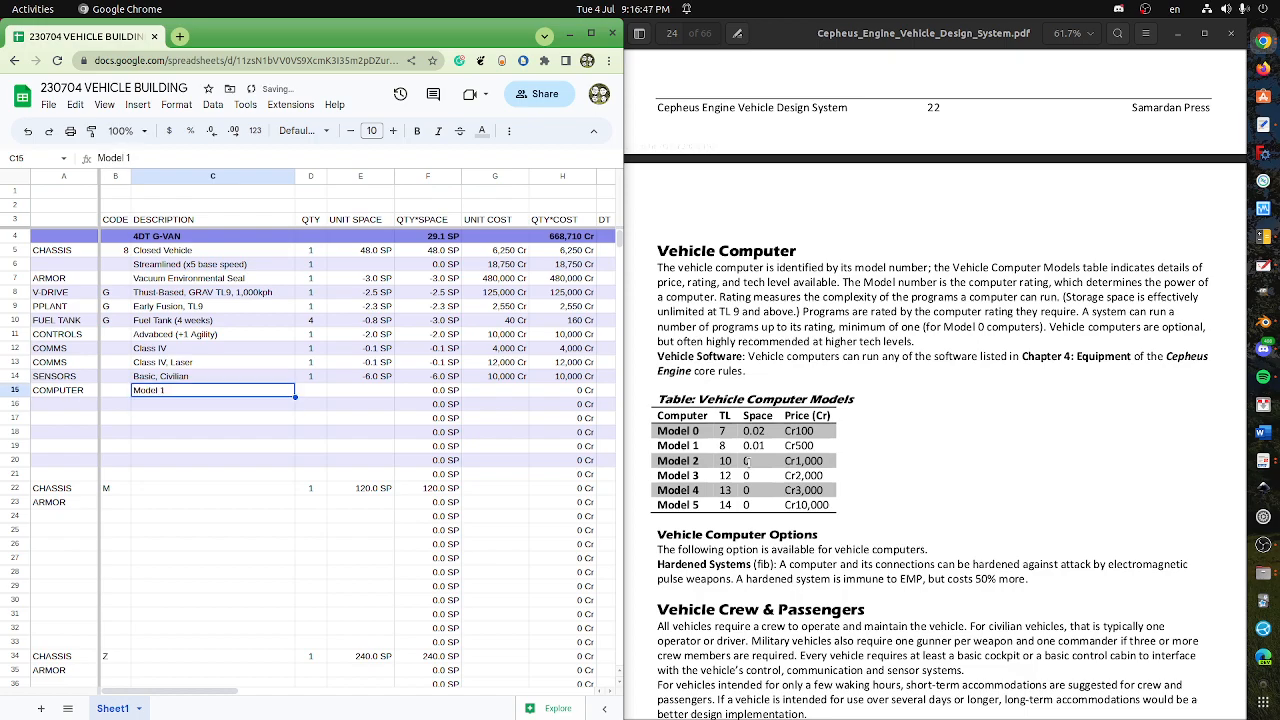
- Enter quantity 1, unit space -0.01 and unit cost 500 for the Model 1 computer in row 15
{"action": "key", "text": "Right"}
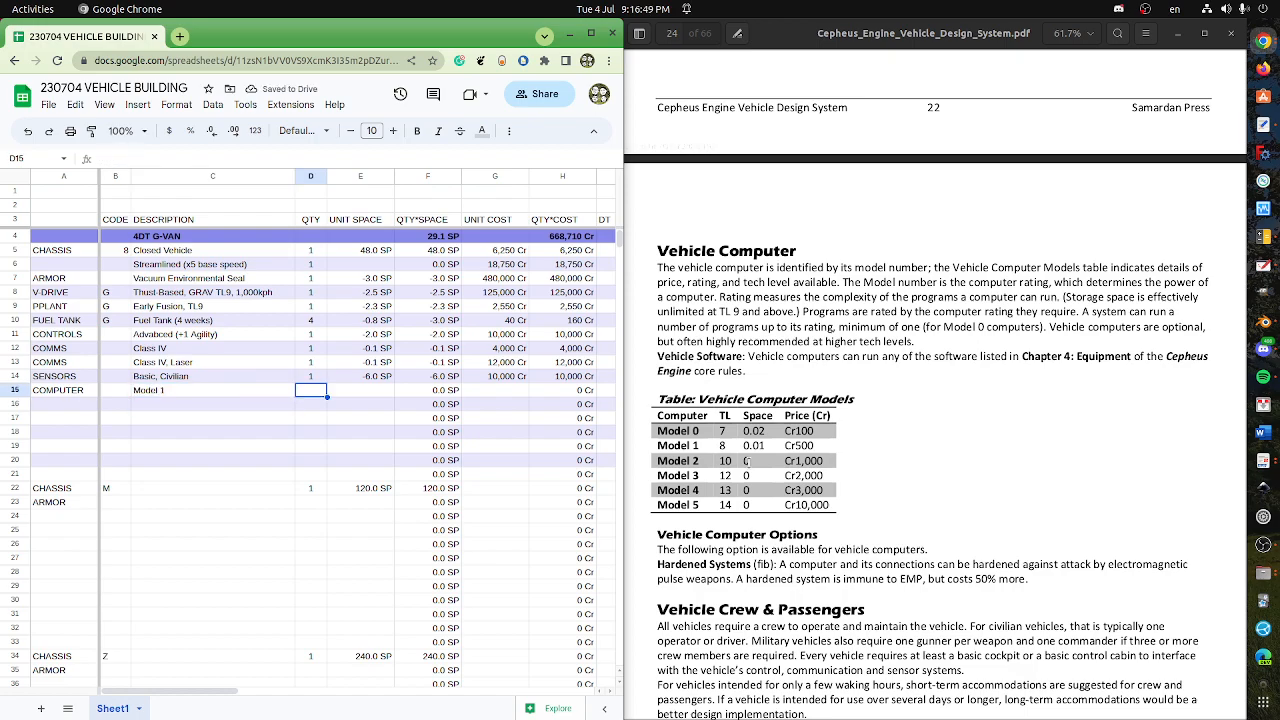
{"action": "type", "text": "1"}
{"action": "key", "text": "Tab"}
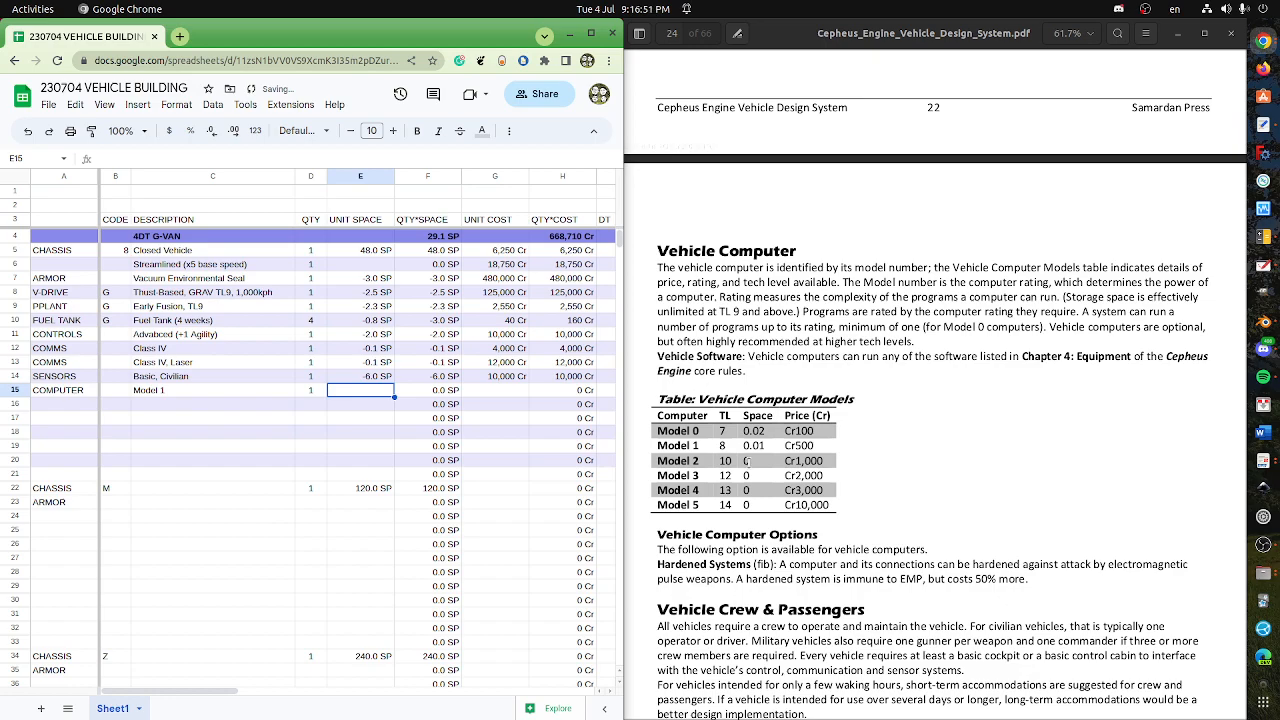
{"action": "type", "text": "-"}
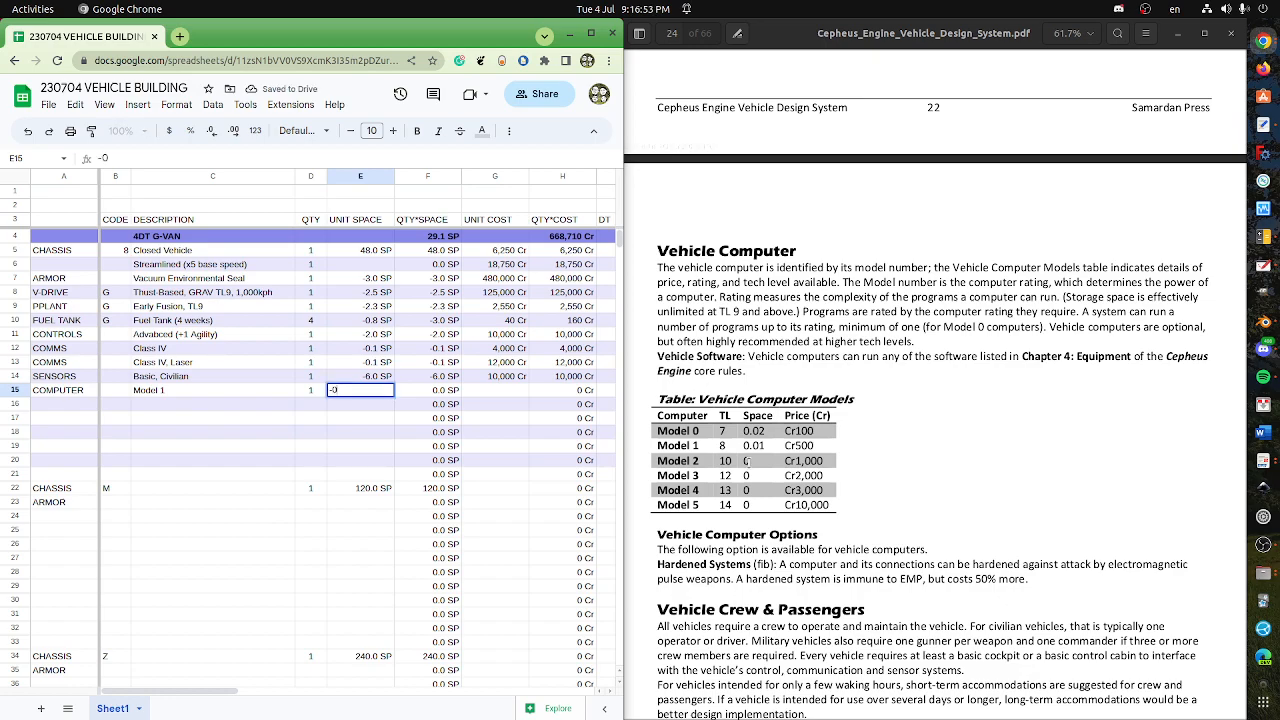
{"action": "type", "text": "0.01"}
{"action": "key", "text": "Tab"}
{"action": "key", "text": "Tab"}
{"action": "type", "text": "500"}
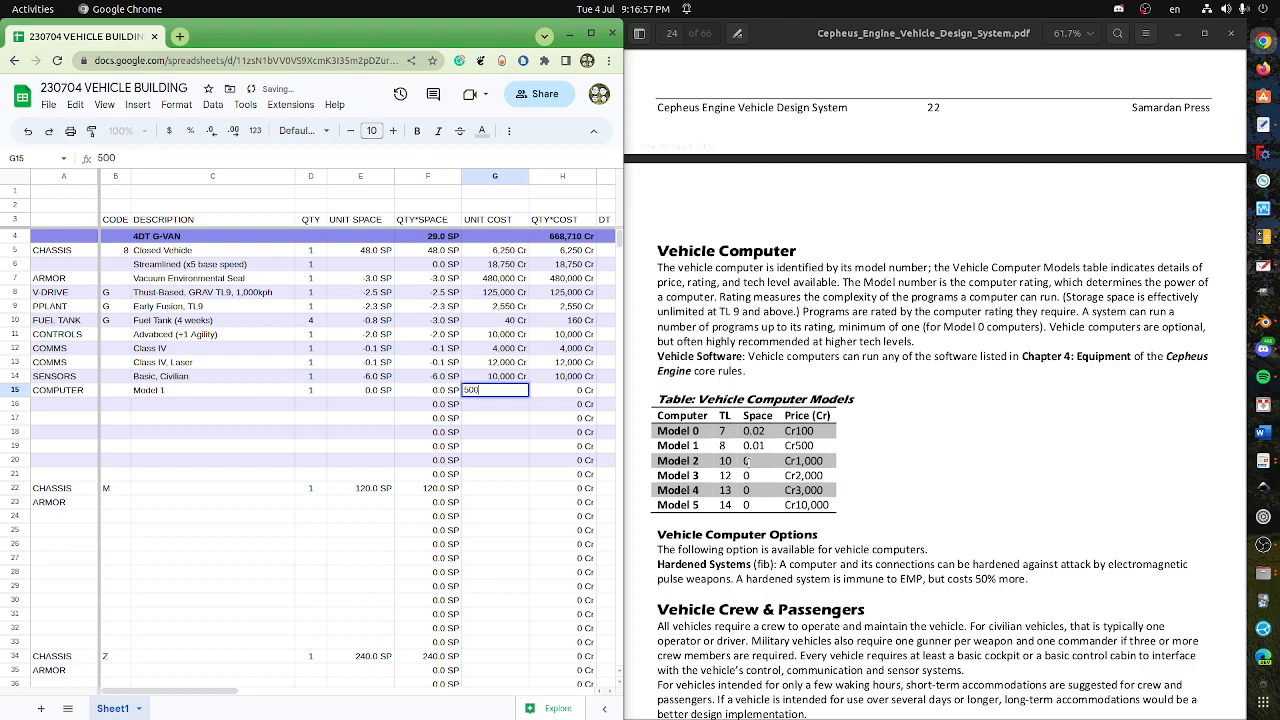
{"action": "key", "text": "Return"}
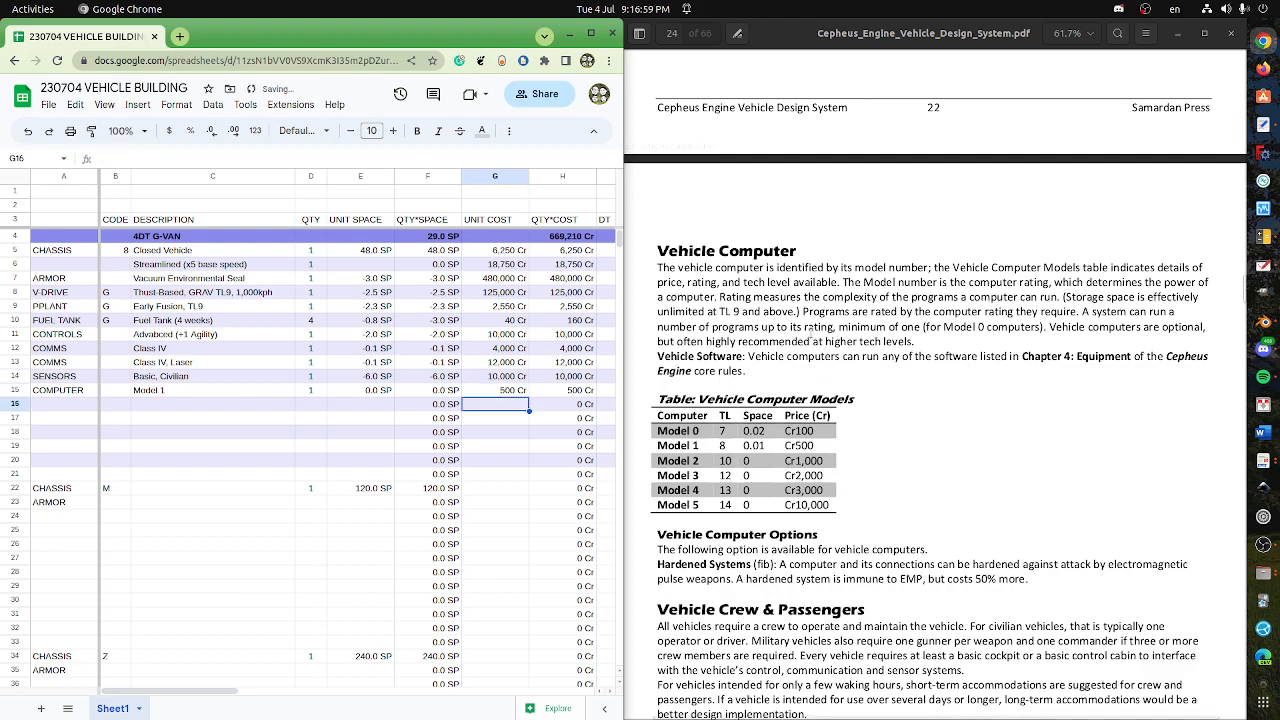
- Examine the Vehicle Accommodations and Life Support tables in the PDF, checking the standard seat's spaces and the extended life support
{"action": "scroll", "coordinate": [810, 340], "scroll_direction": "down", "scroll_amount": 4}
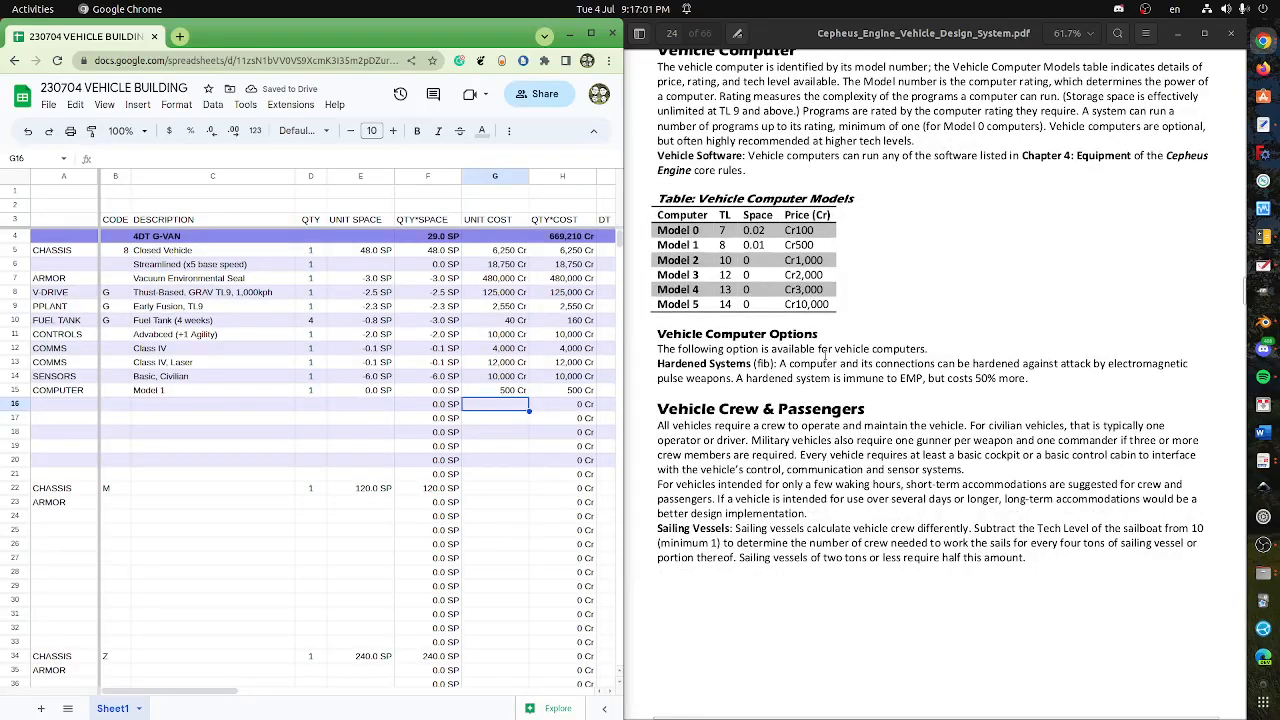
{"action": "scroll", "coordinate": [824, 357], "scroll_direction": "down", "scroll_amount": 3}
{"action": "scroll", "coordinate": [824, 359], "scroll_direction": "down", "scroll_amount": 3}
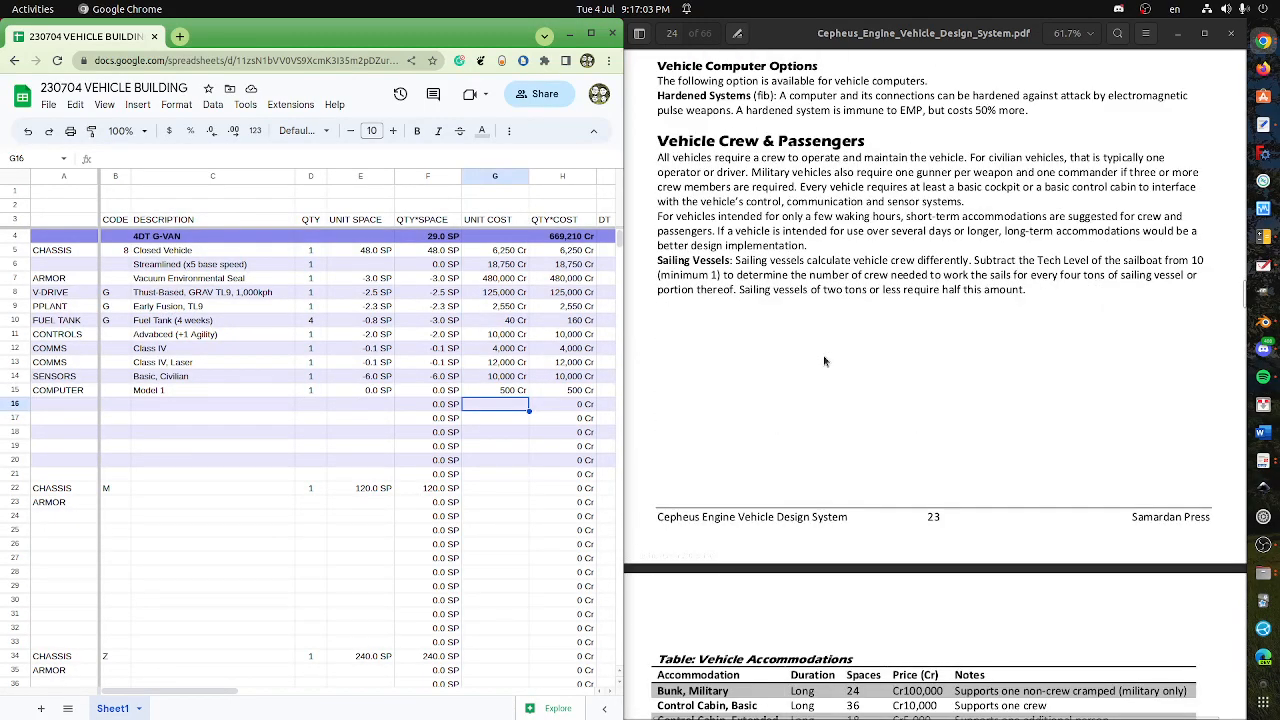
{"action": "scroll", "coordinate": [824, 358], "scroll_direction": "down", "scroll_amount": 7}
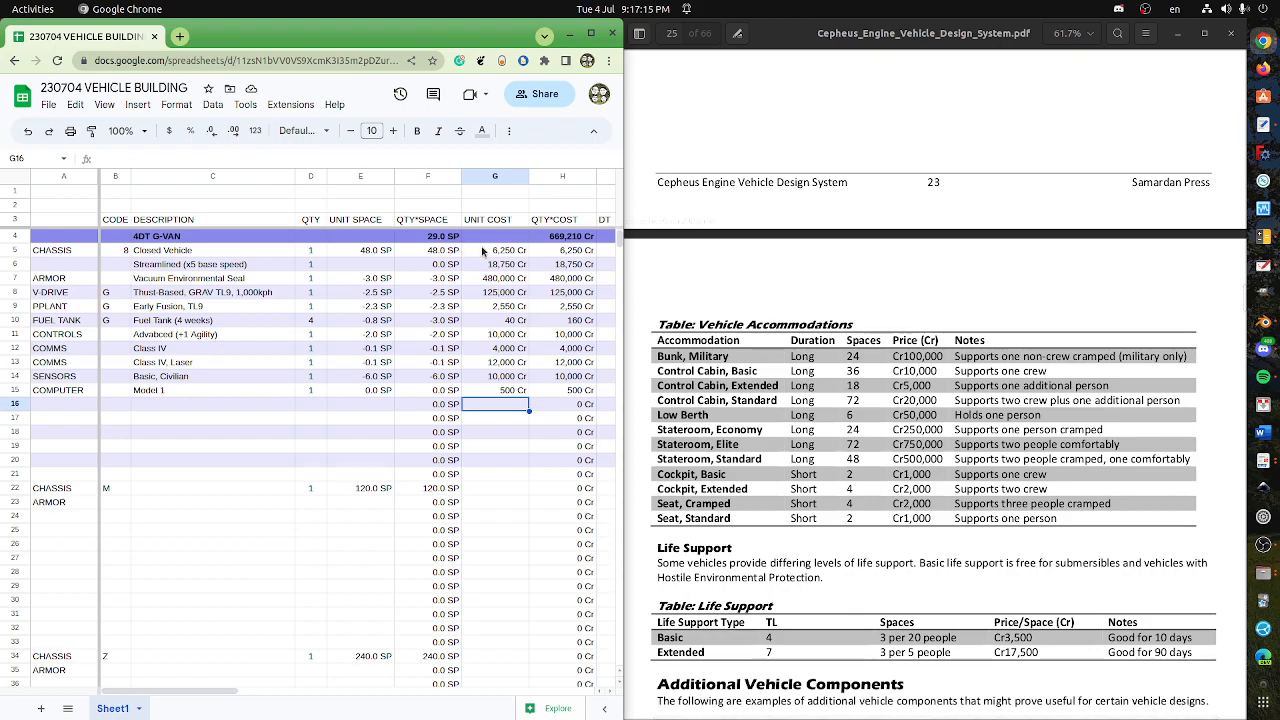
{"action": "scroll", "coordinate": [785, 467], "scroll_direction": "down", "scroll_amount": 1}
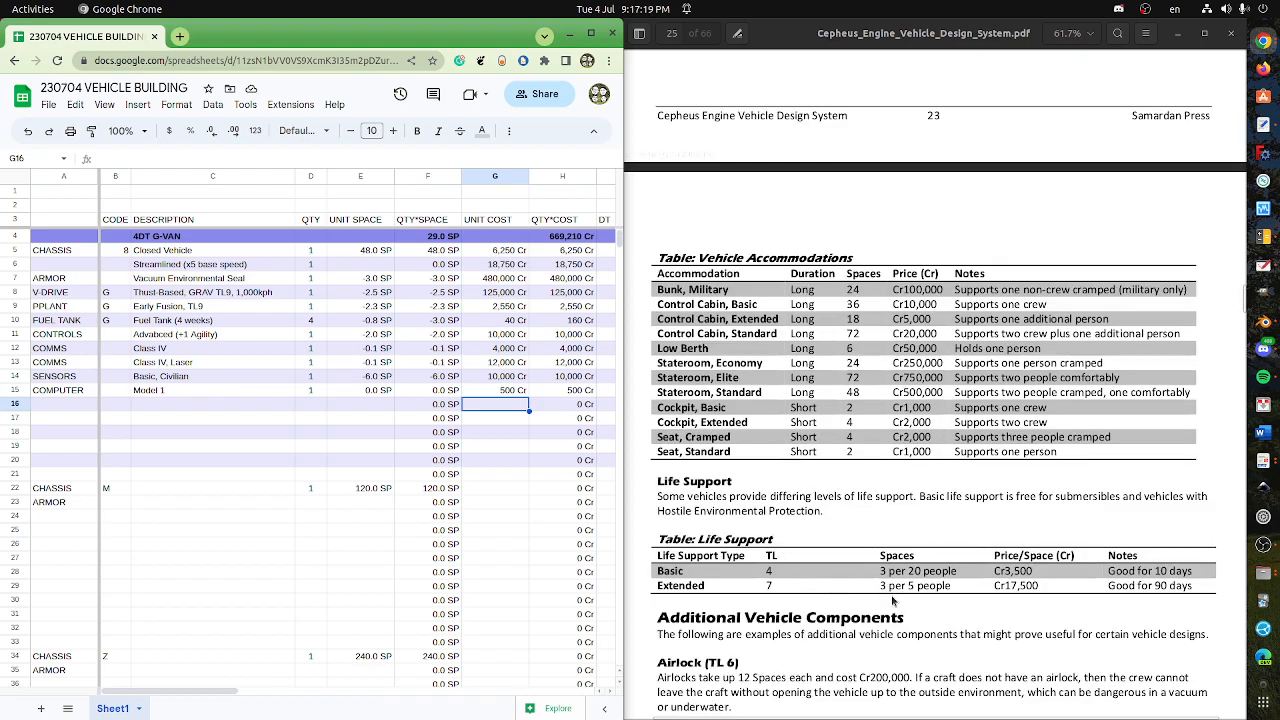
{"action": "left_click_drag", "start_coordinate": [659, 590], "coordinate": [775, 593]}
{"action": "left_click", "coordinate": [775, 593]}
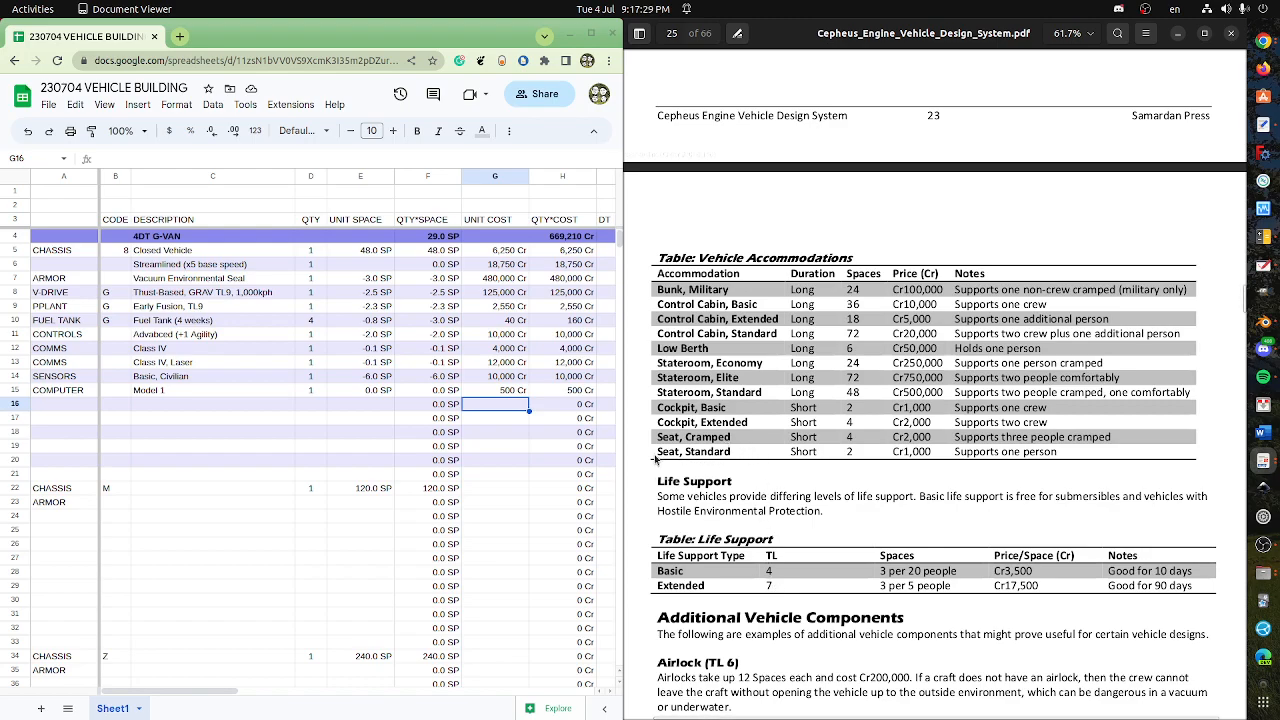
{"action": "left_click_drag", "start_coordinate": [658, 451], "coordinate": [744, 455]}
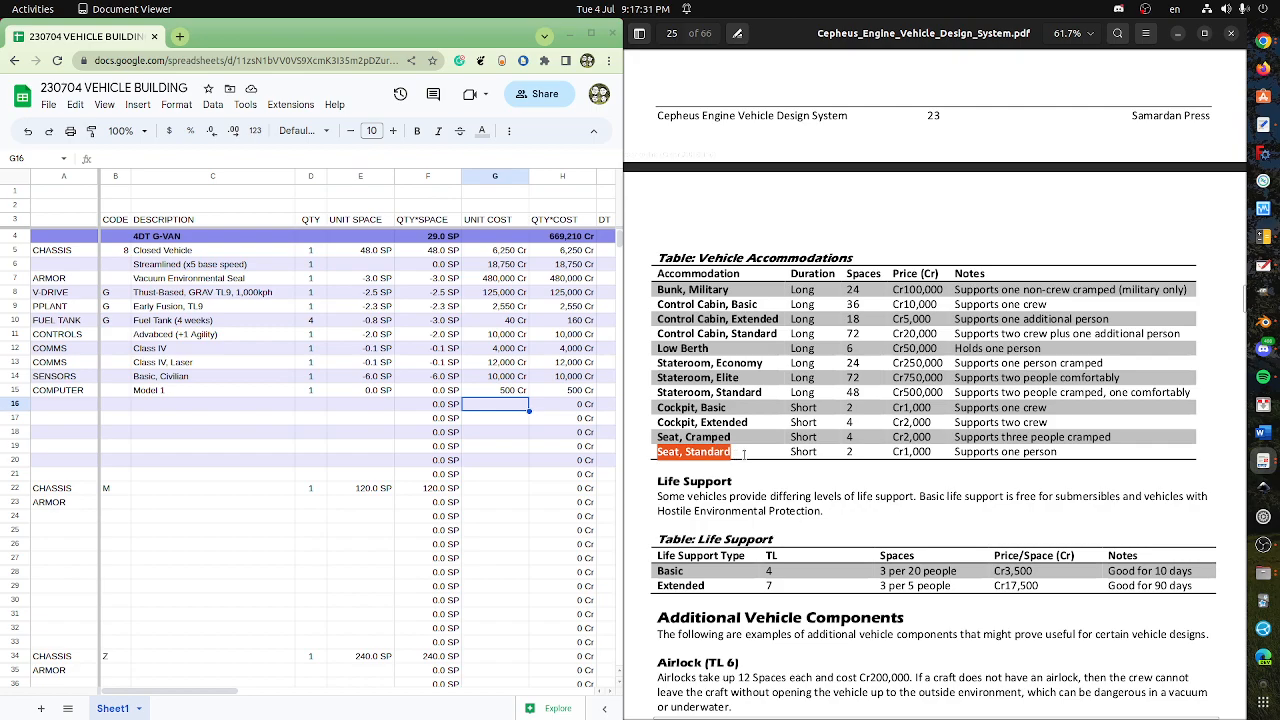
{"action": "left_click", "coordinate": [698, 304]}
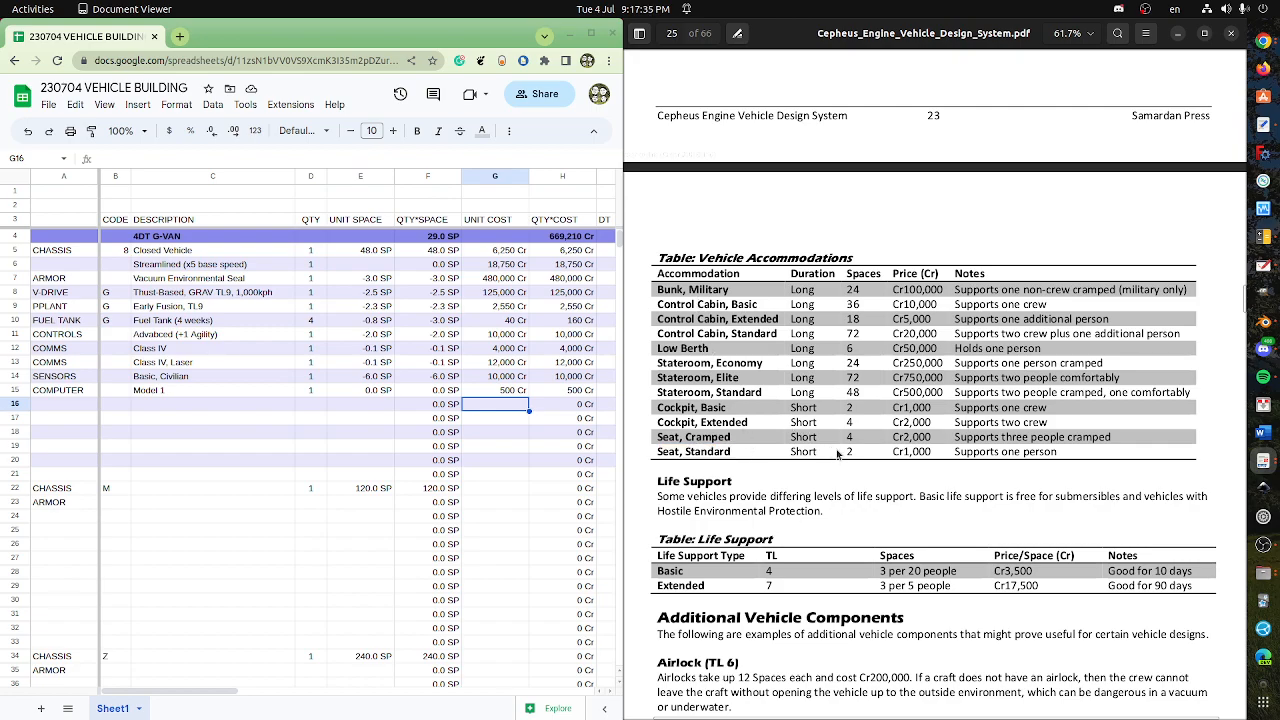
{"action": "left_click_drag", "start_coordinate": [848, 451], "coordinate": [857, 452]}
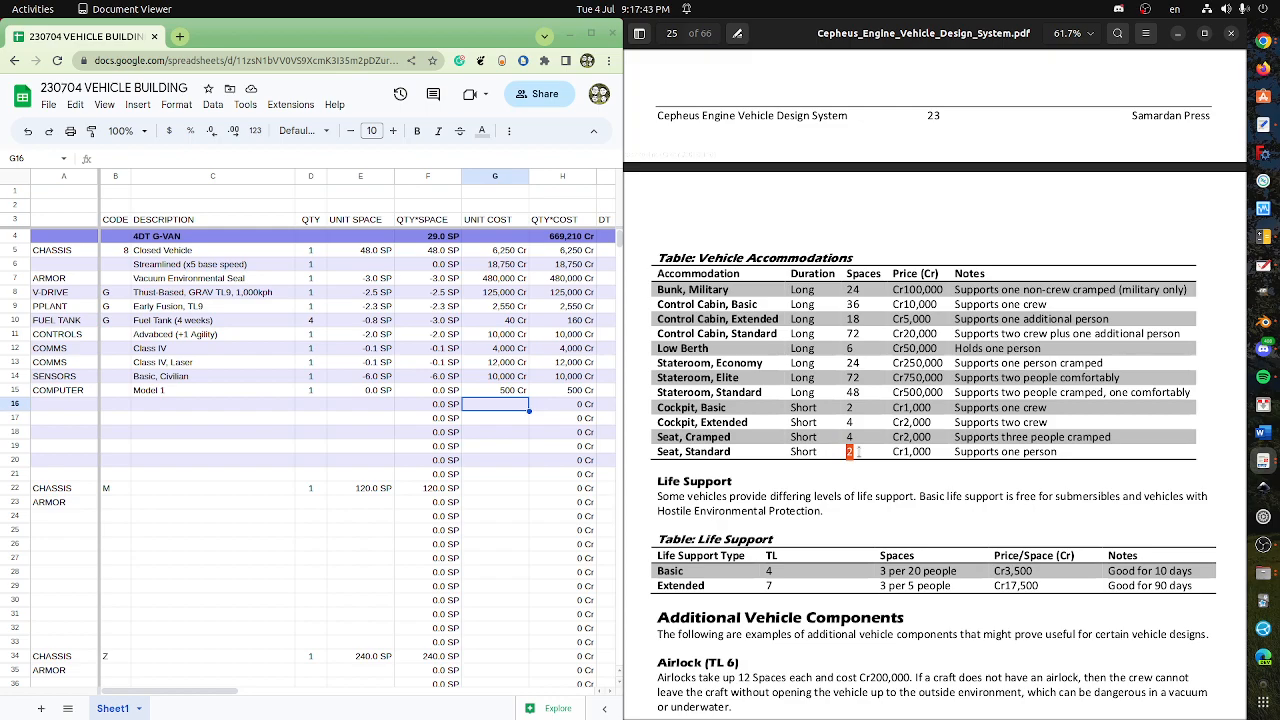
{"action": "left_click", "coordinate": [848, 452]}
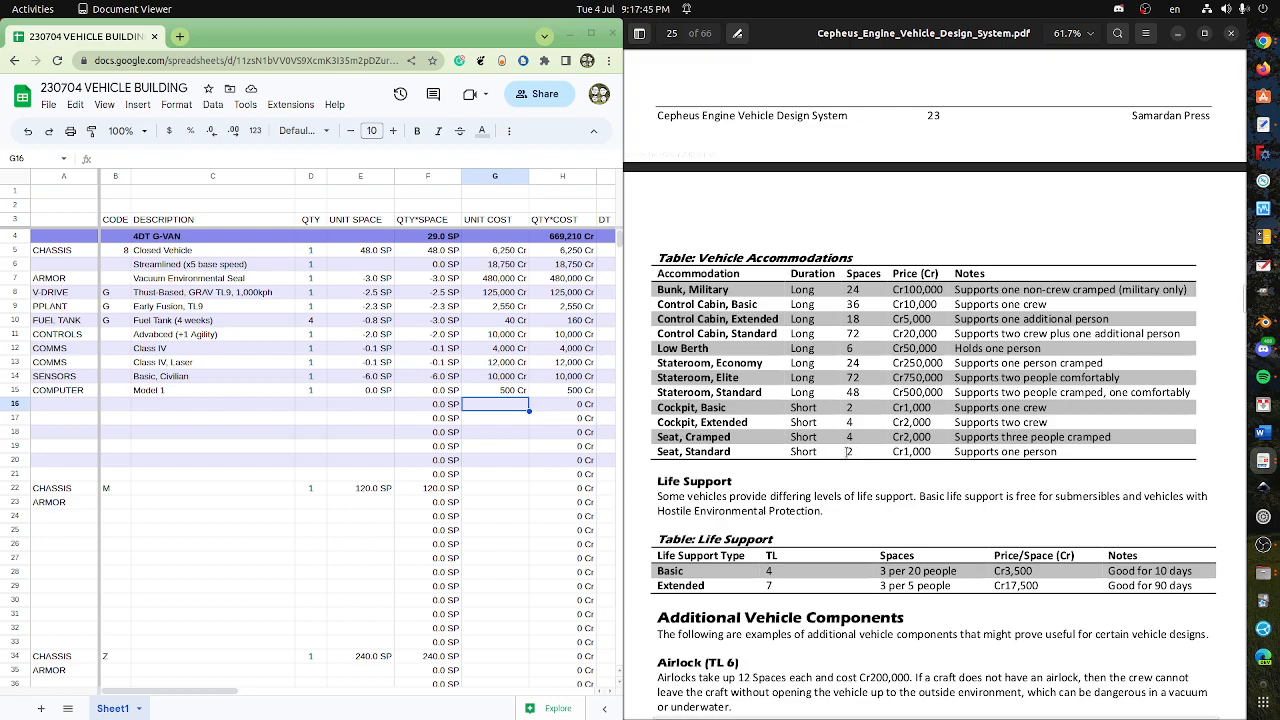
{"action": "scroll", "coordinate": [855, 480], "scroll_direction": "down", "scroll_amount": 1}
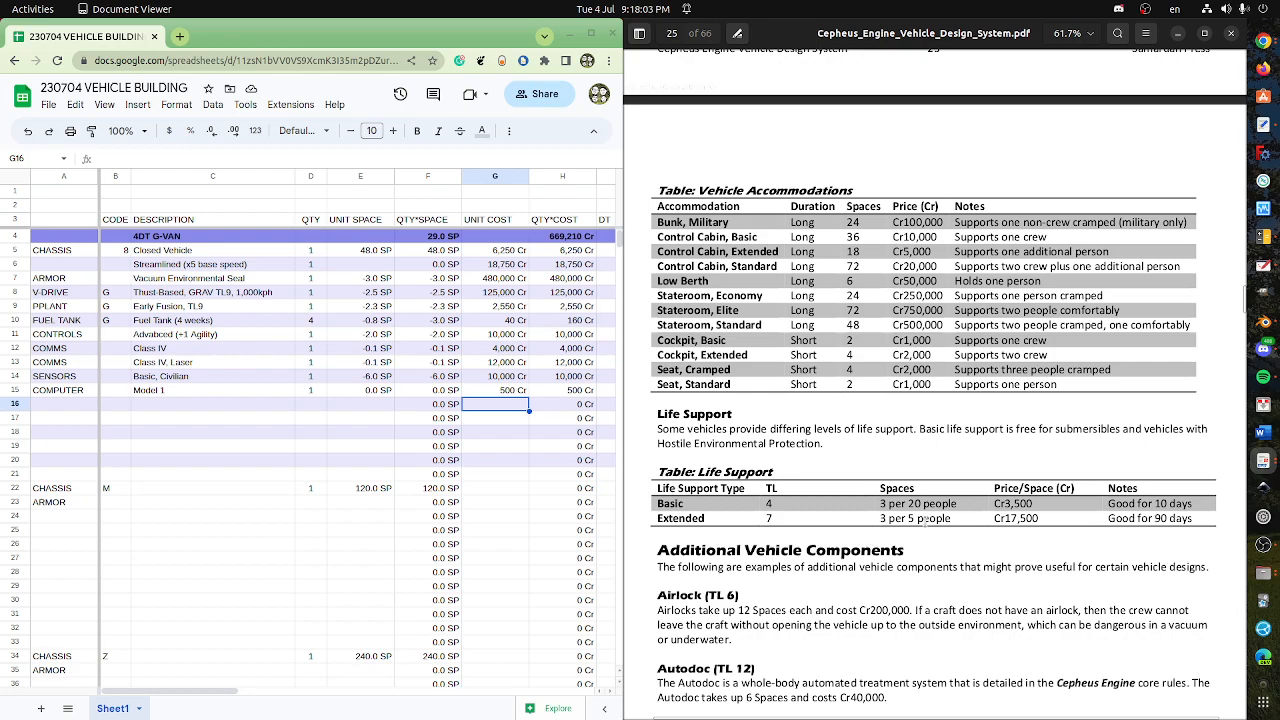
- Switch to the Calculator and divide 3 by 5 to work out the extended life support spaces per person
{"action": "left_click", "coordinate": [1263, 237]}
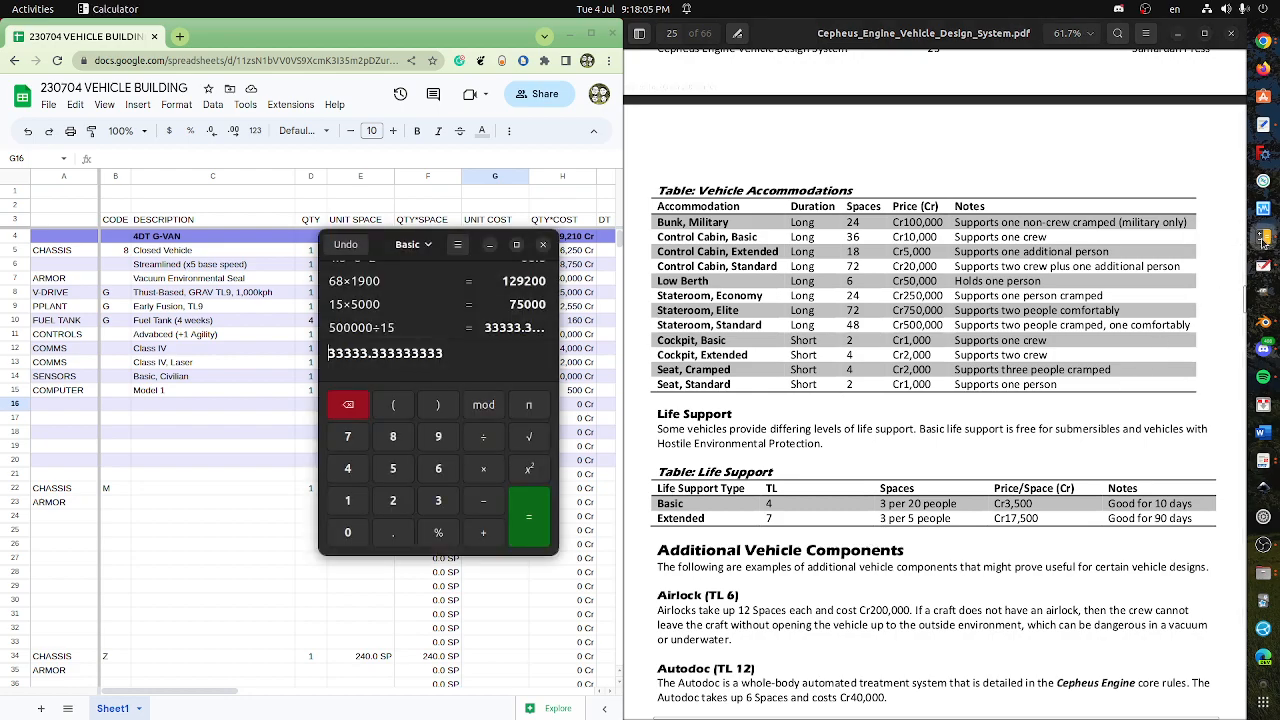
{"action": "left_click_drag", "start_coordinate": [492, 360], "coordinate": [254, 343]}
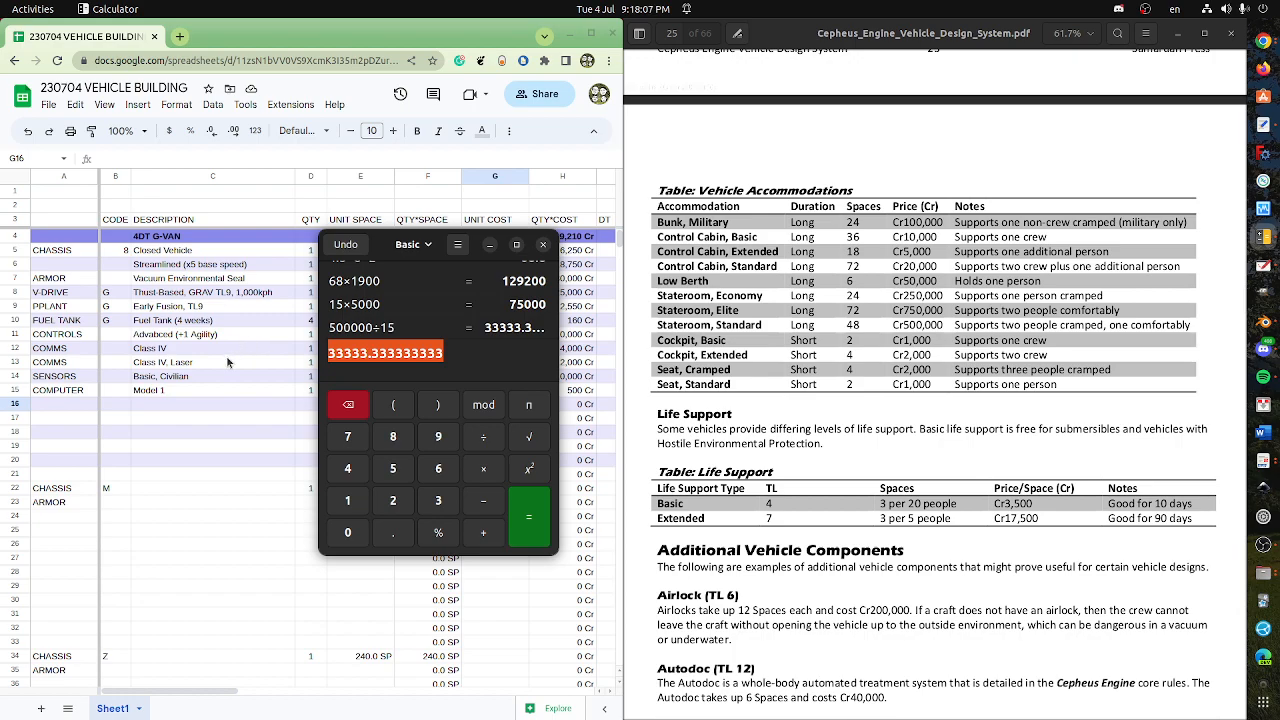
{"action": "type", "text": "3/5"}
{"action": "key", "text": "Return"}
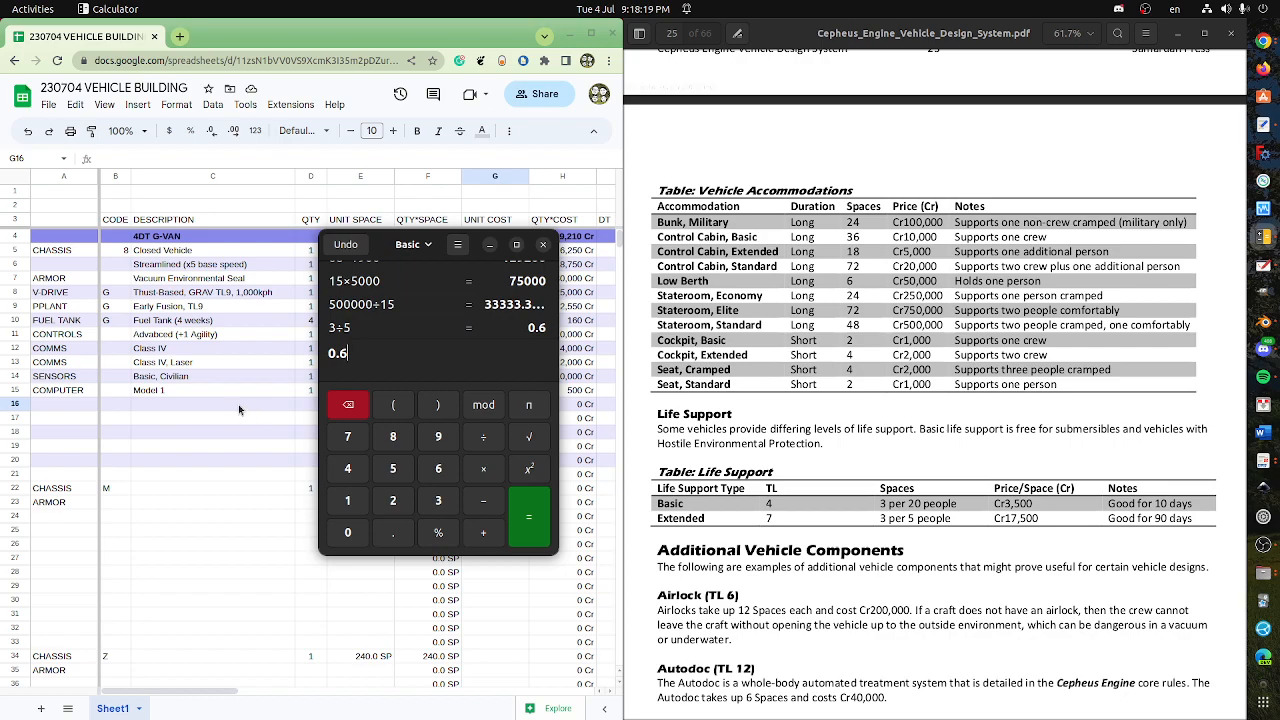
- Enter "Seat, Standard" as the row 16 description in the spreadsheet, with quantity 10
{"action": "left_click", "coordinate": [137, 408]}
{"action": "type", "text": "Seat, Standard"}
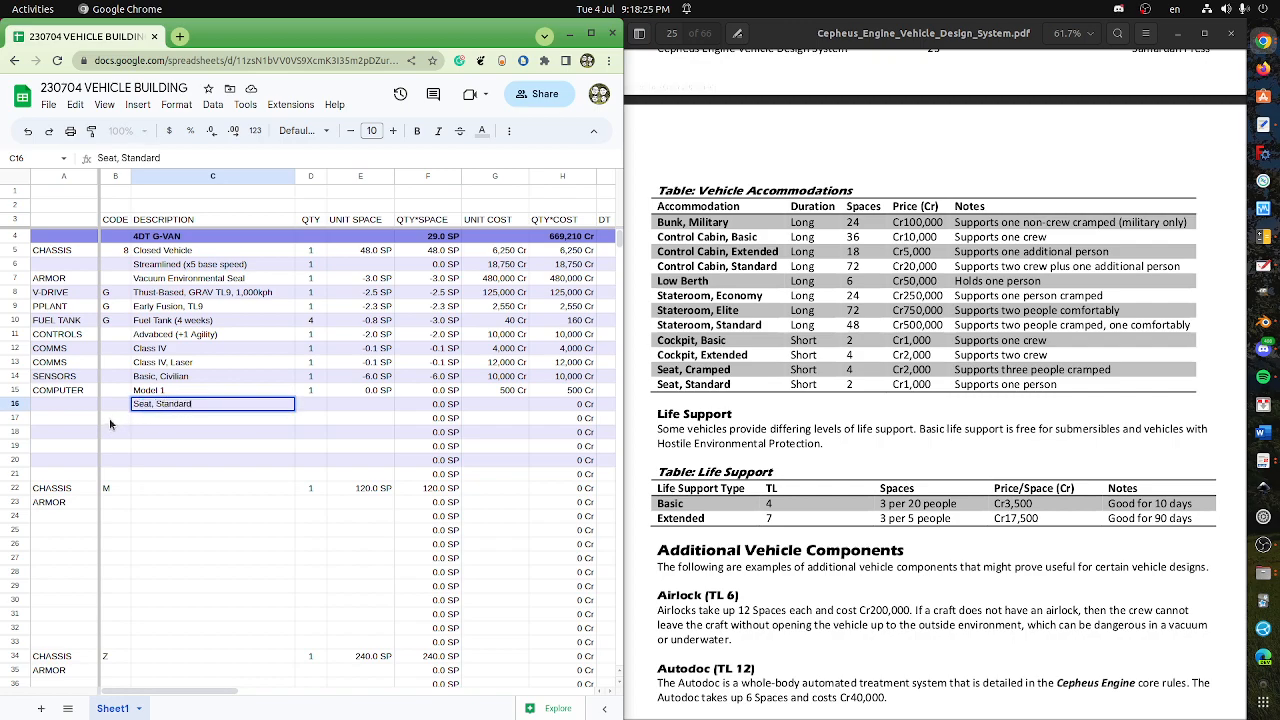
{"action": "left_click", "coordinate": [303, 409]}
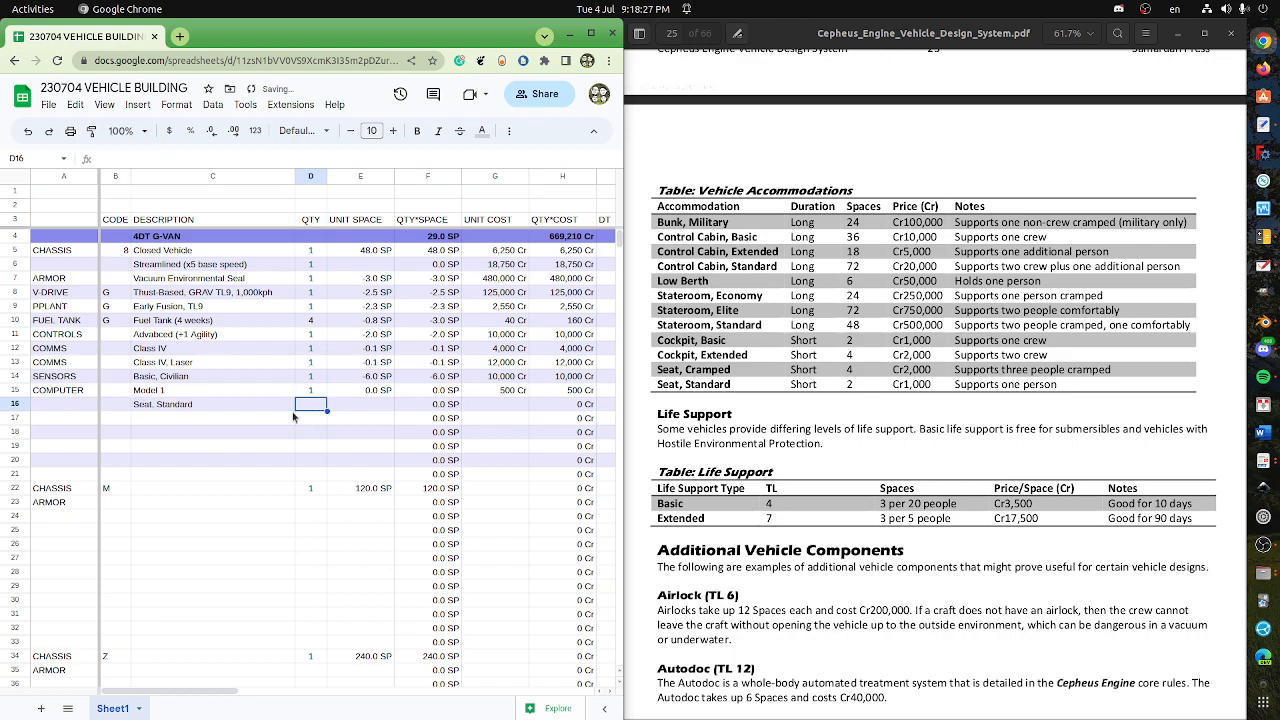
{"action": "type", "text": "10"}
{"action": "key", "text": "Tab"}
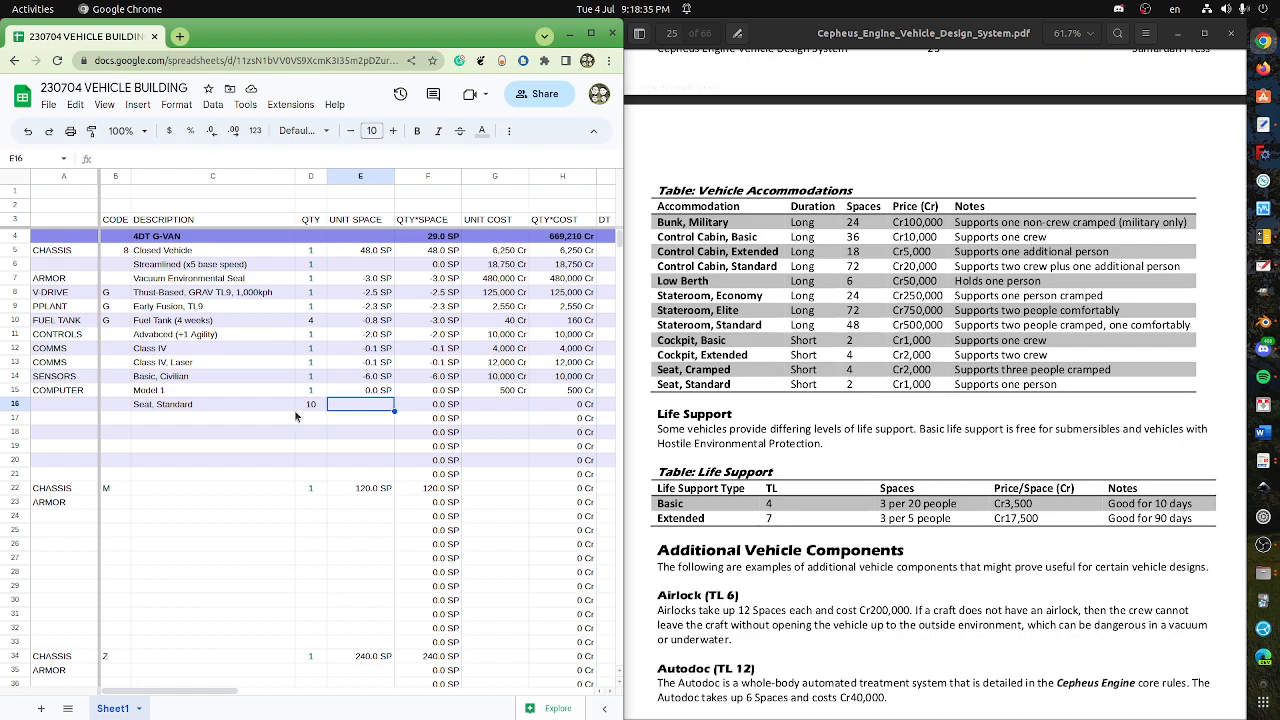
- Enter "Life Support, Extended" as the row 17 description, with quantity 2
{"action": "left_click", "coordinate": [246, 422]}
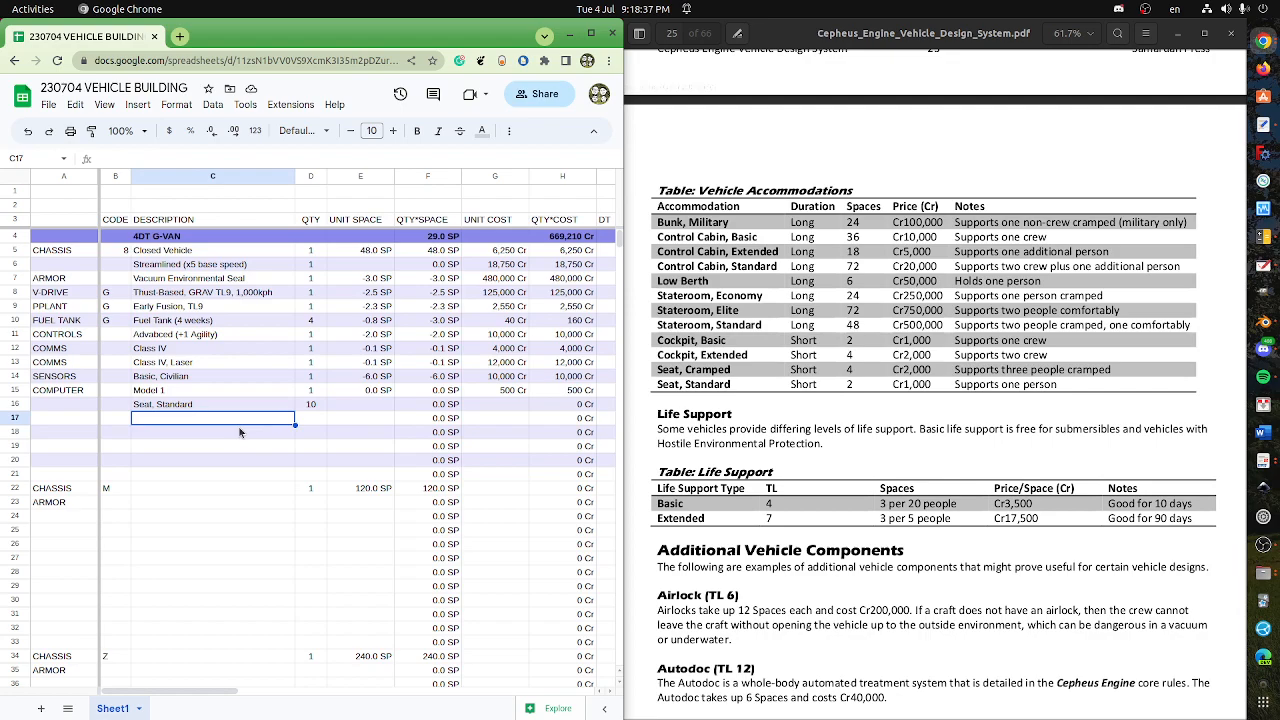
{"action": "type", "text": "Life Sup"}
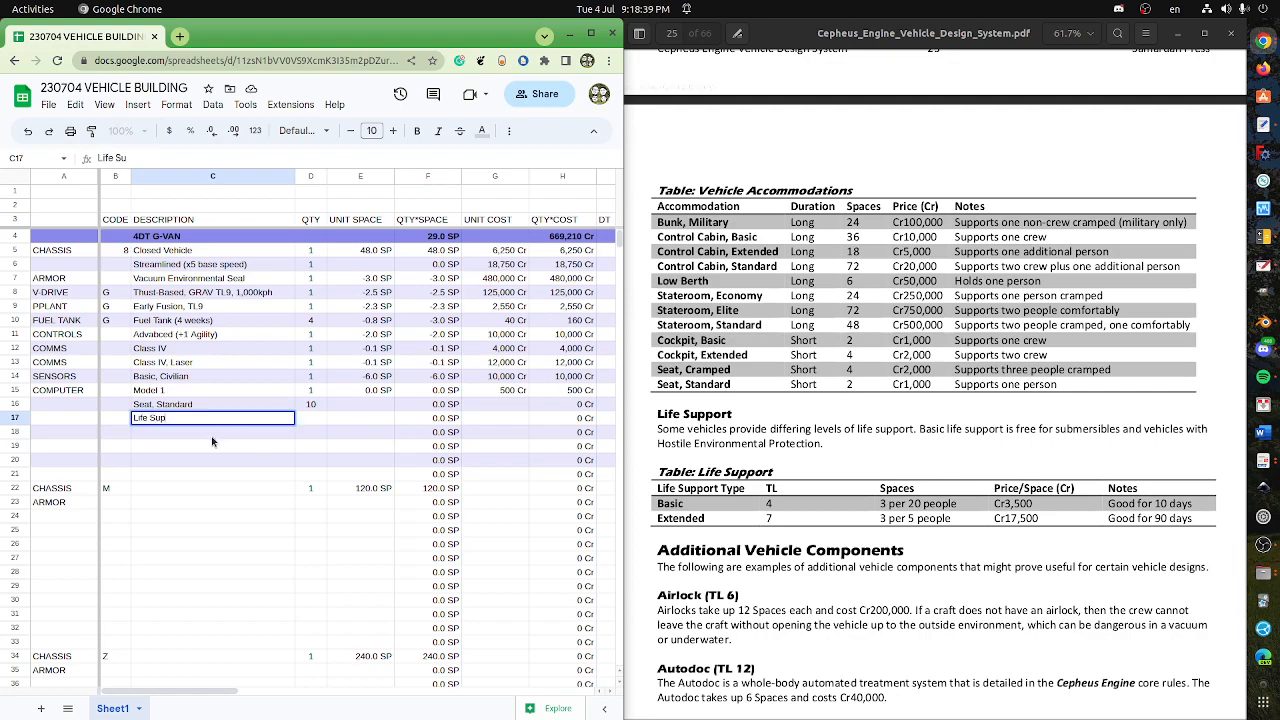
{"action": "type", "text": "port, Extended"}
{"action": "key", "text": "Tab"}
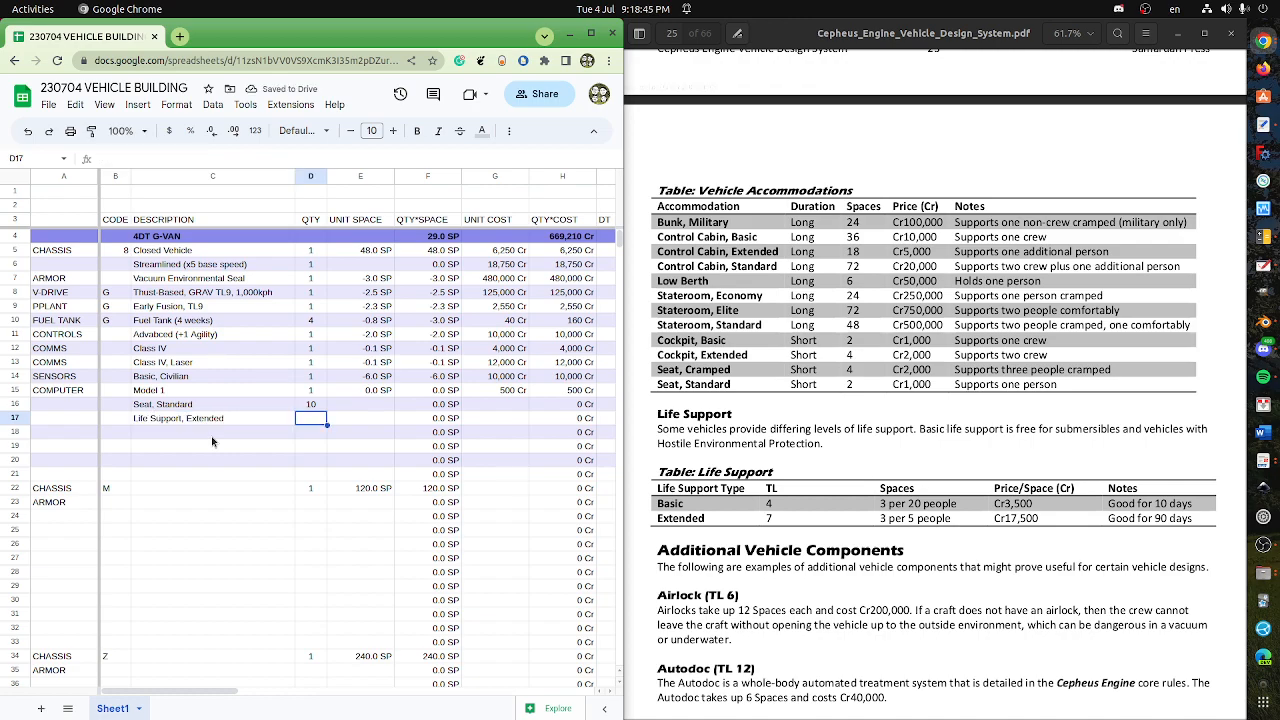
{"action": "type", "text": "2"}
{"action": "key", "text": "Tab"}
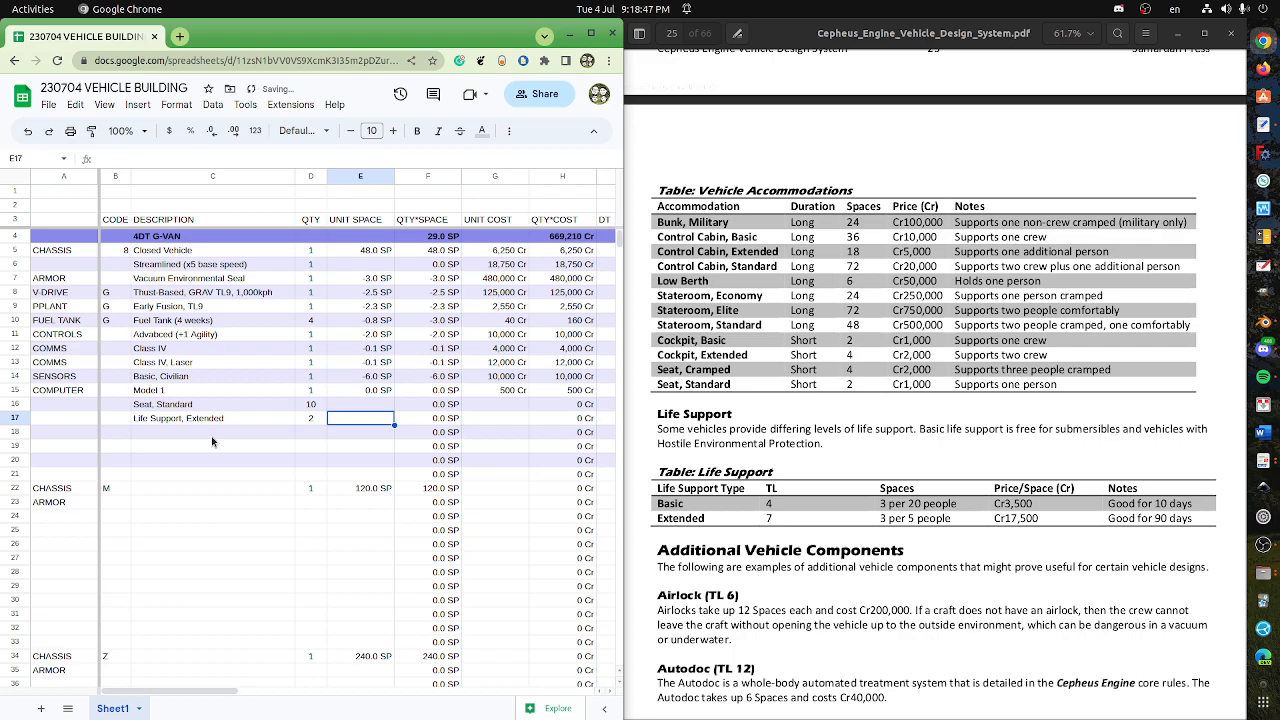
- Set the unit space to -2 for the standard seats and -3 for the extended life support
{"action": "key", "text": "Up"}
{"action": "type", "text": "-"}
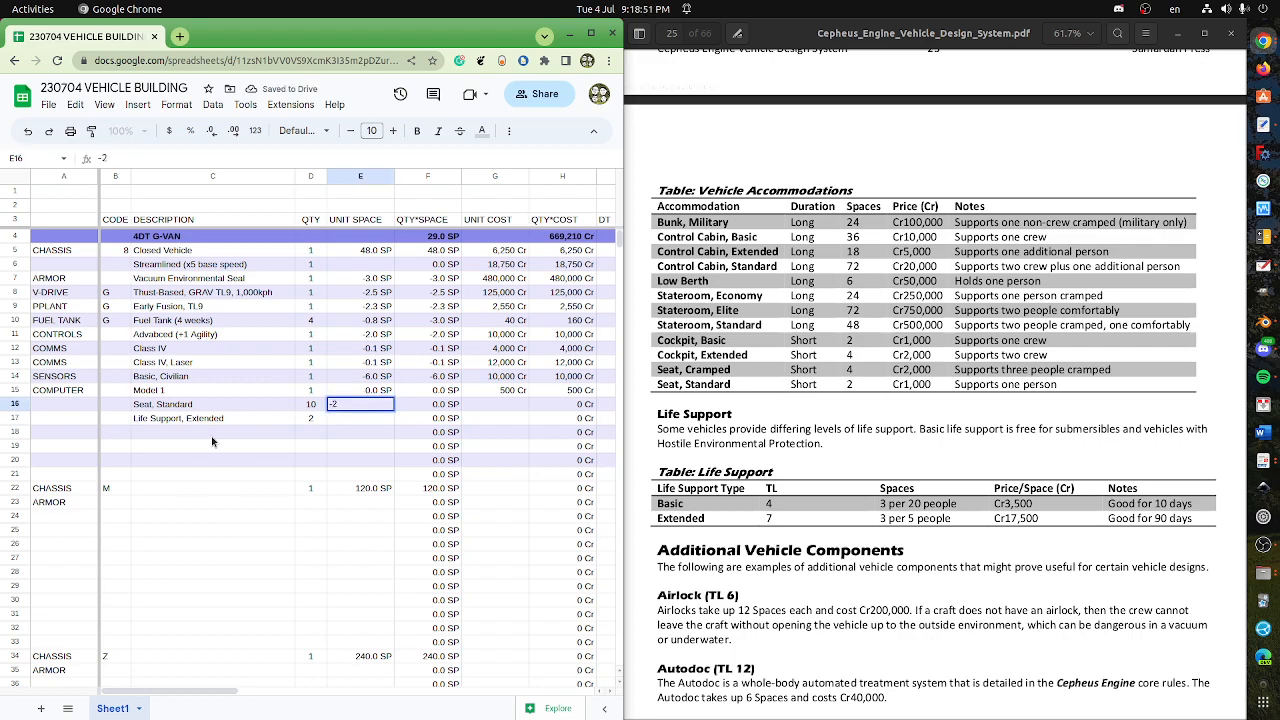
{"action": "key", "text": "Return"}
{"action": "type", "text": "-"}
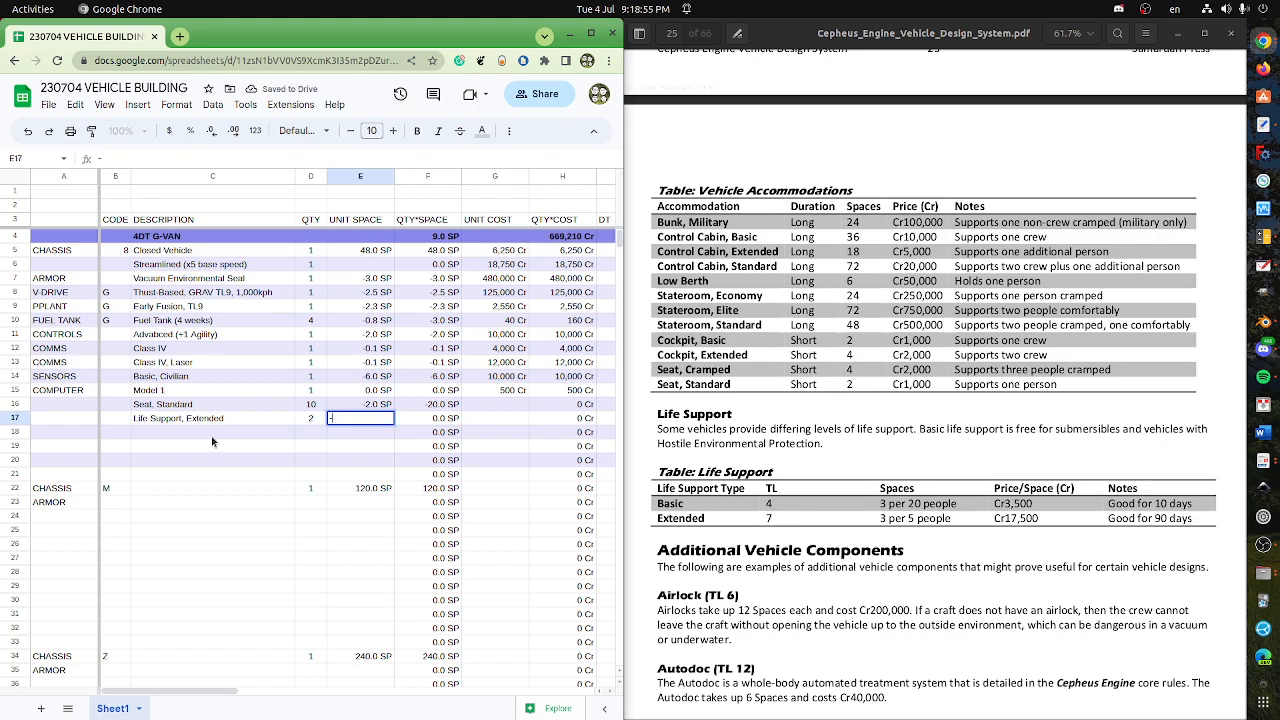
{"action": "key", "text": "Return"}
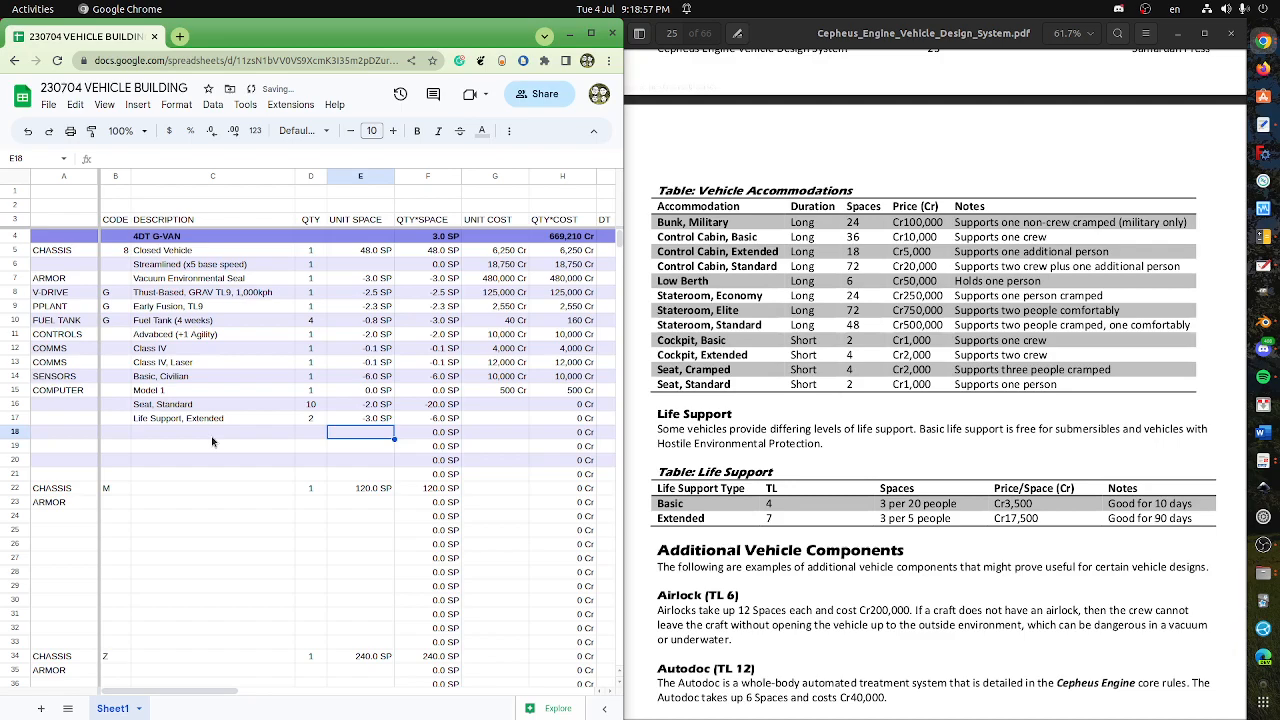
- Set the unit cost to 17500 for the extended life support and 1000 for the standard seats
{"action": "key", "text": "Right"}
{"action": "key", "text": "Up"}
{"action": "key", "text": "Up"}
{"action": "key", "text": "Down"}
{"action": "key", "text": "Right"}
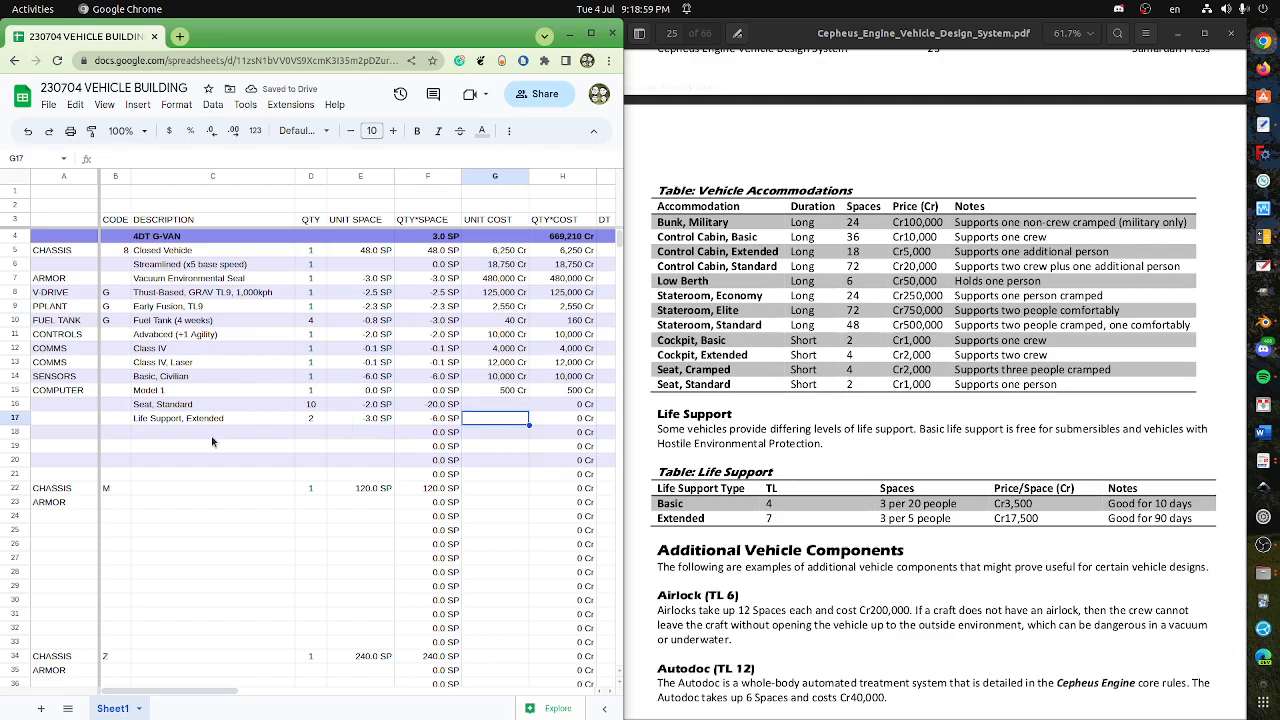
{"action": "type", "text": "17500"}
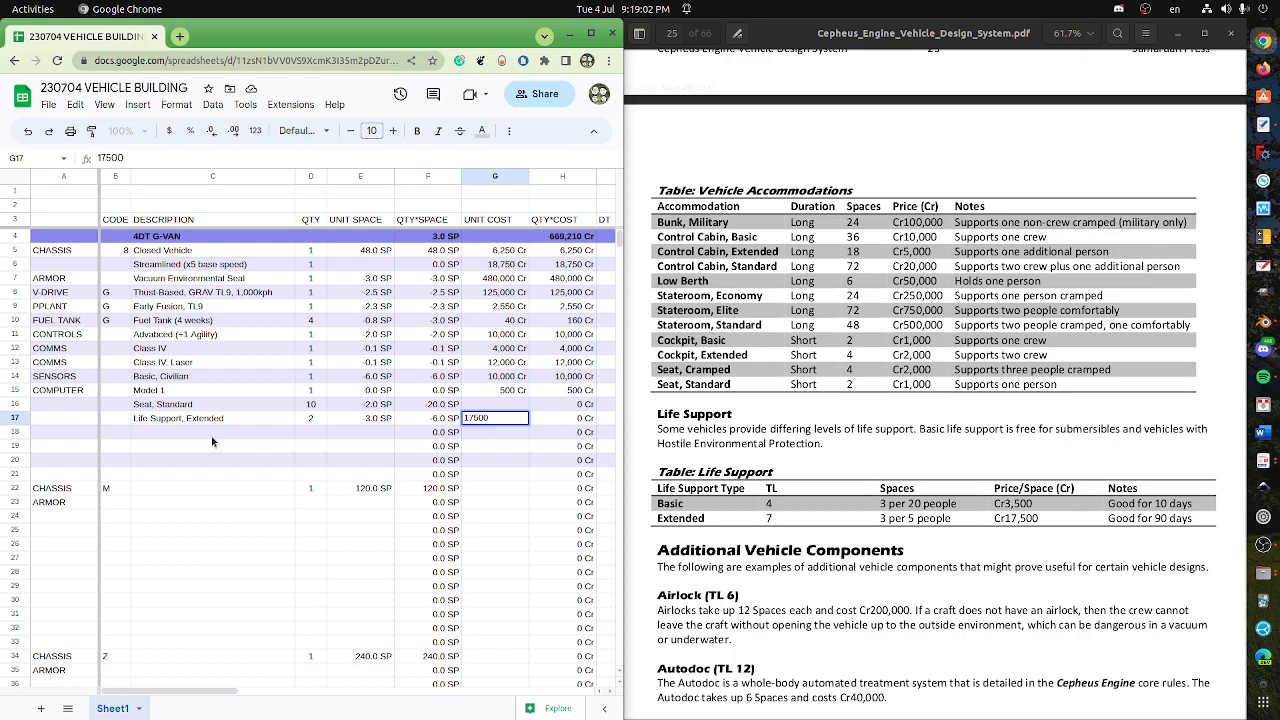
{"action": "key", "text": "Up"}
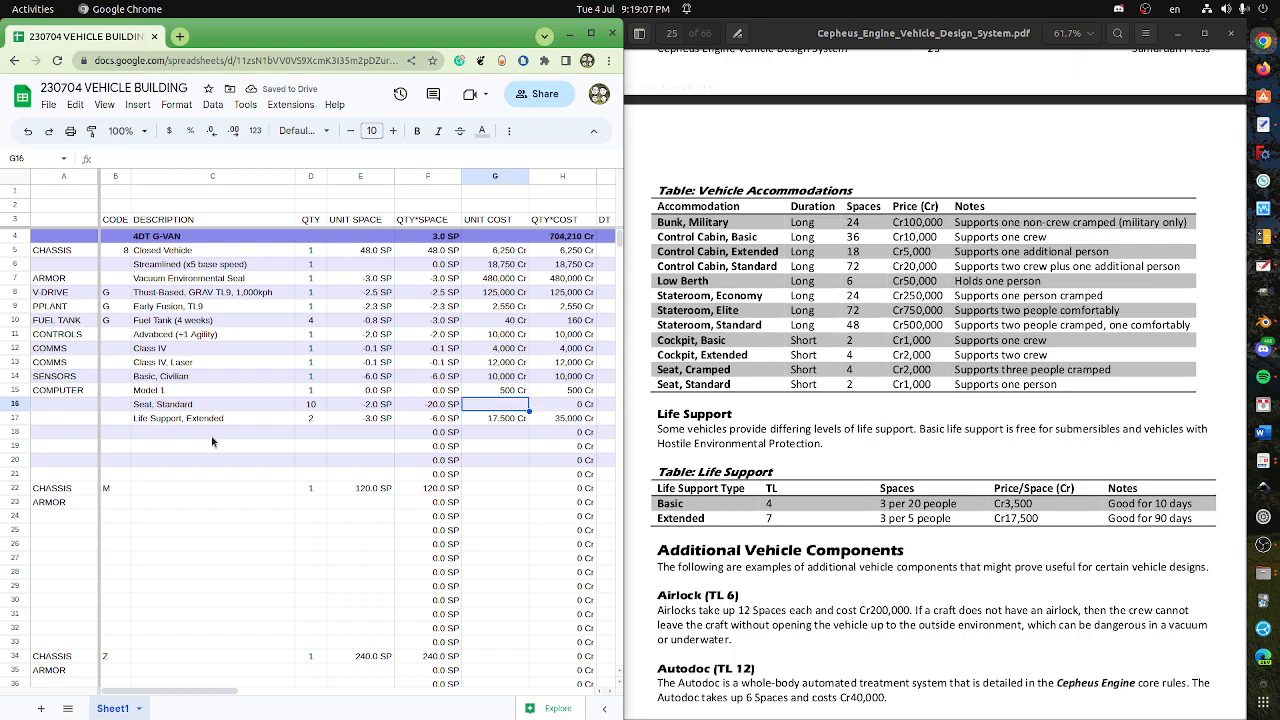
{"action": "type", "text": "1000"}
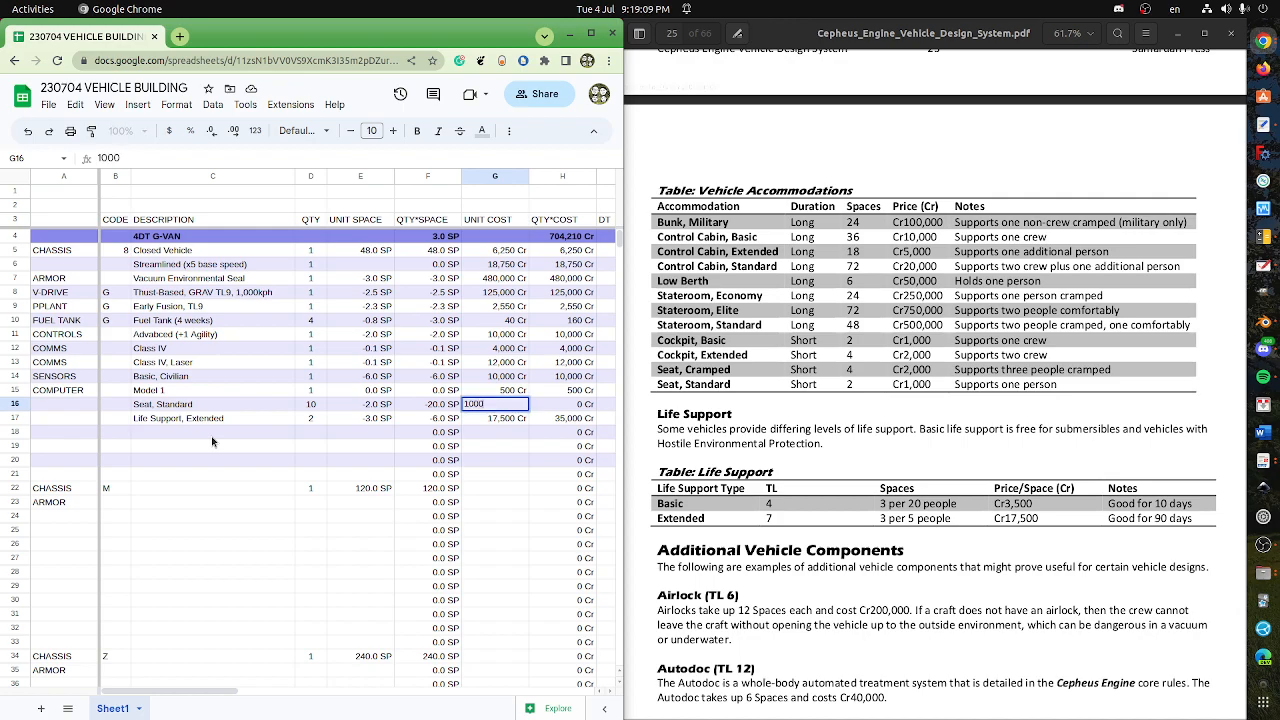
{"action": "key", "text": "Return"}
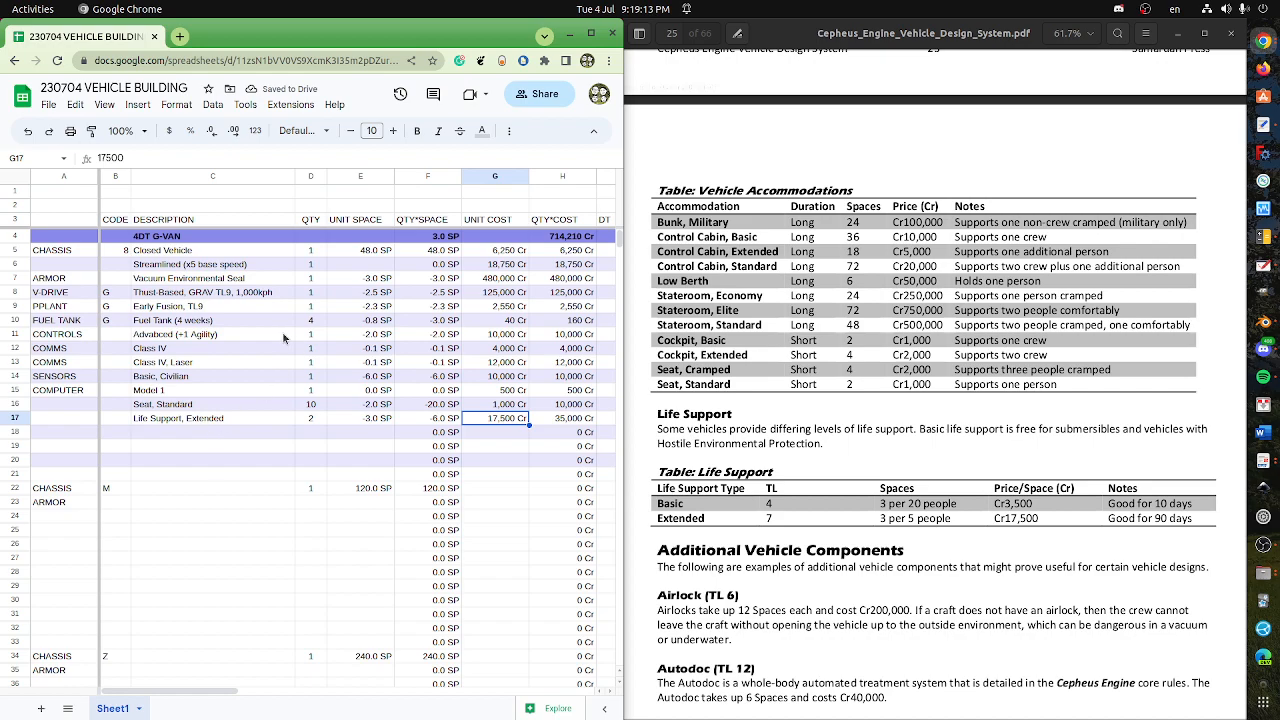
- Read the Additional Vehicle Components descriptions in the PDF, especially the Cargo Hold rules on allocating leftover spaces
{"action": "scroll", "coordinate": [812, 476], "scroll_direction": "down", "scroll_amount": 1}
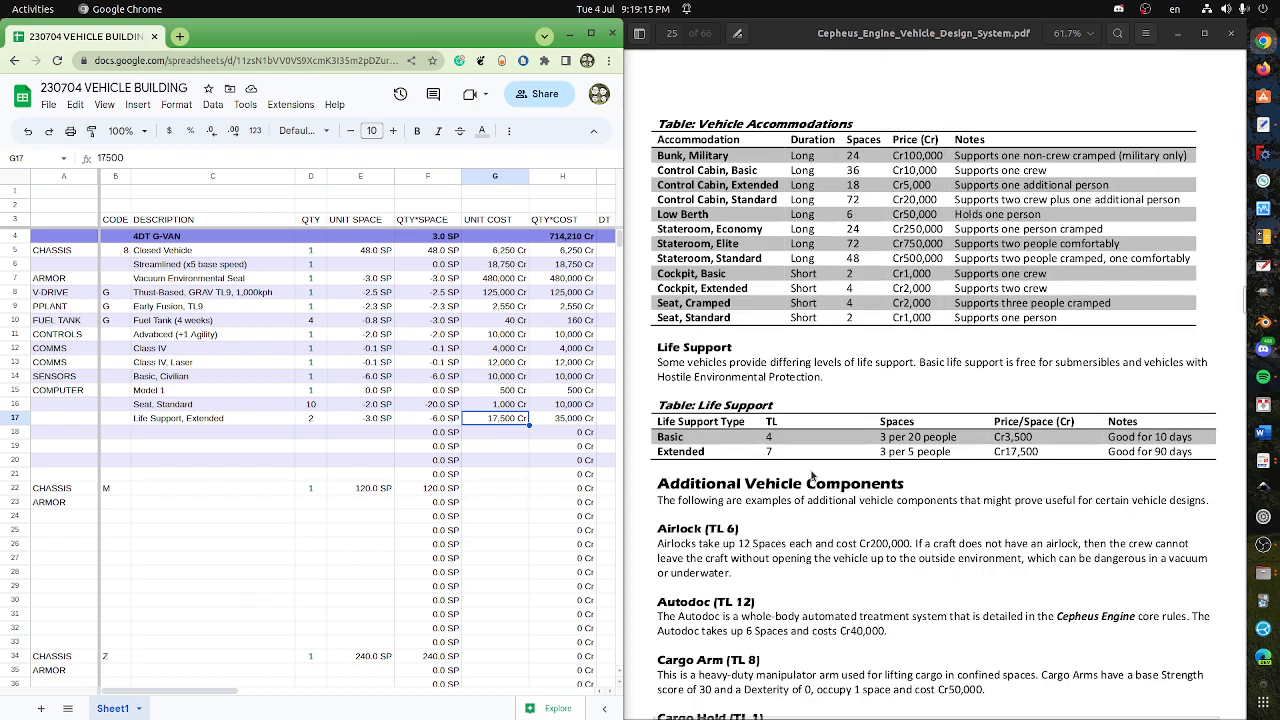
{"action": "scroll", "coordinate": [812, 476], "scroll_direction": "down", "scroll_amount": 1}
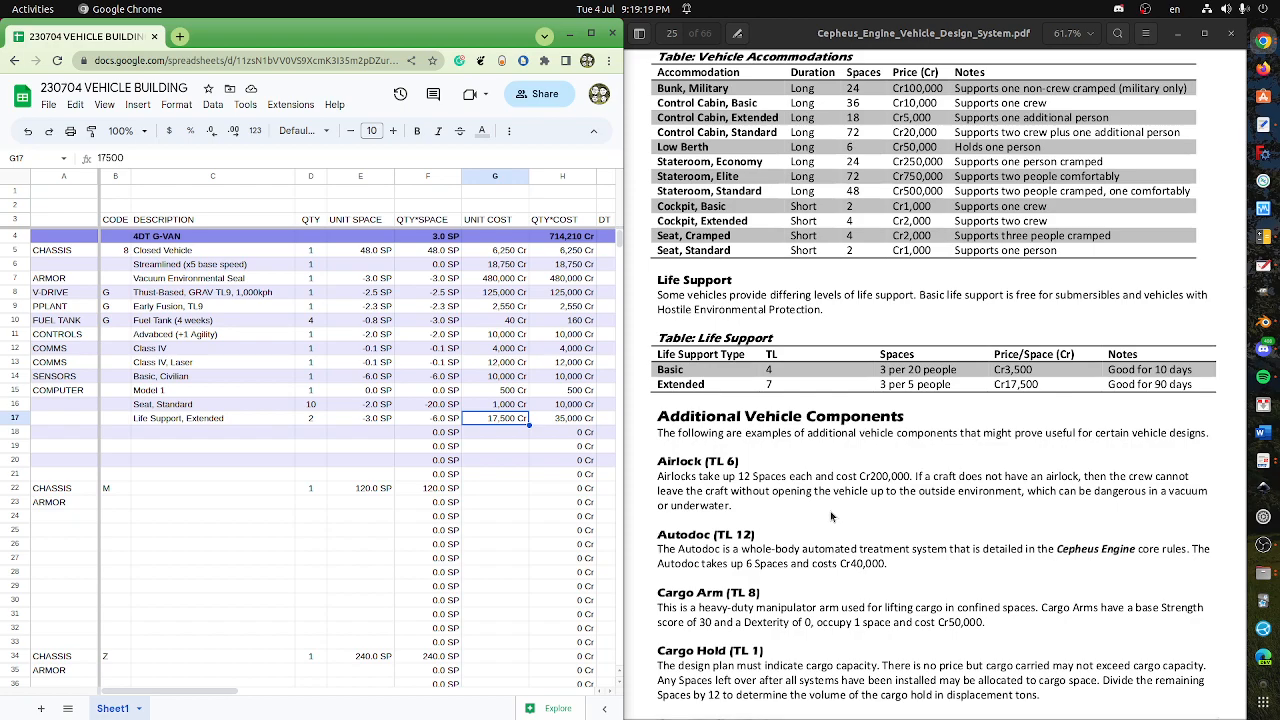
{"action": "scroll", "coordinate": [830, 516], "scroll_direction": "down", "scroll_amount": 2}
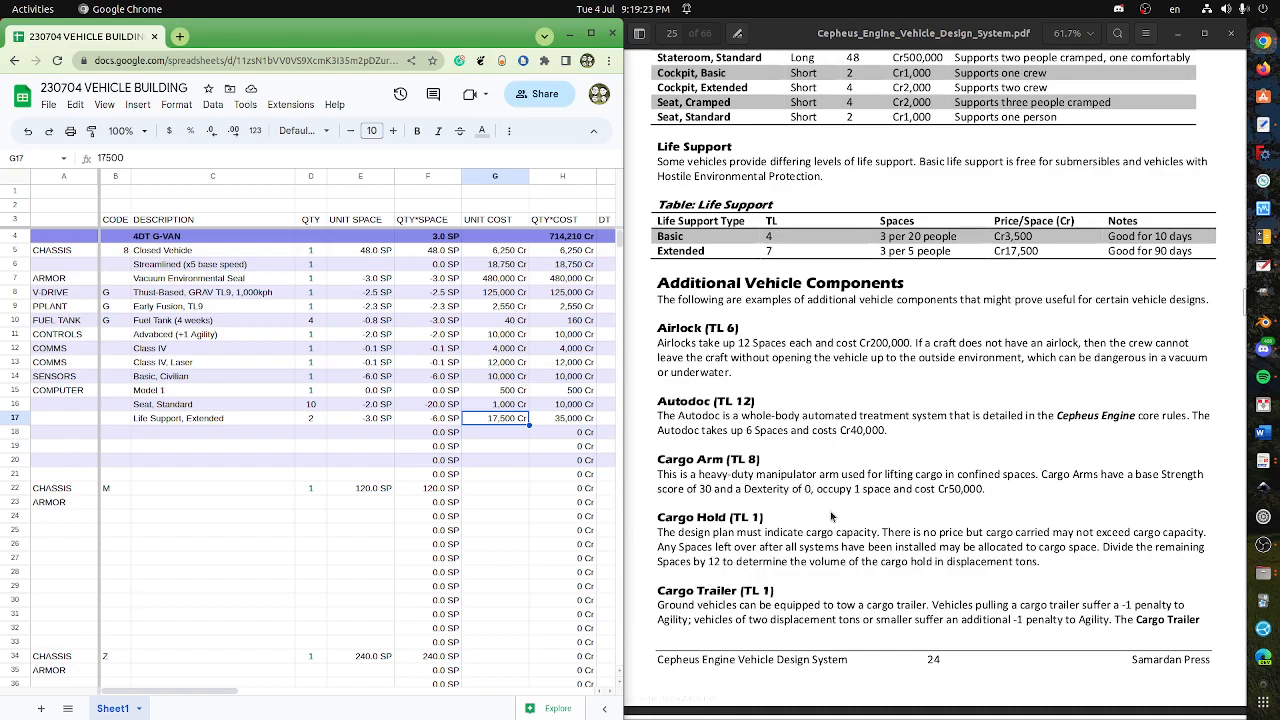
{"action": "left_click_drag", "start_coordinate": [873, 415], "coordinate": [886, 433]}
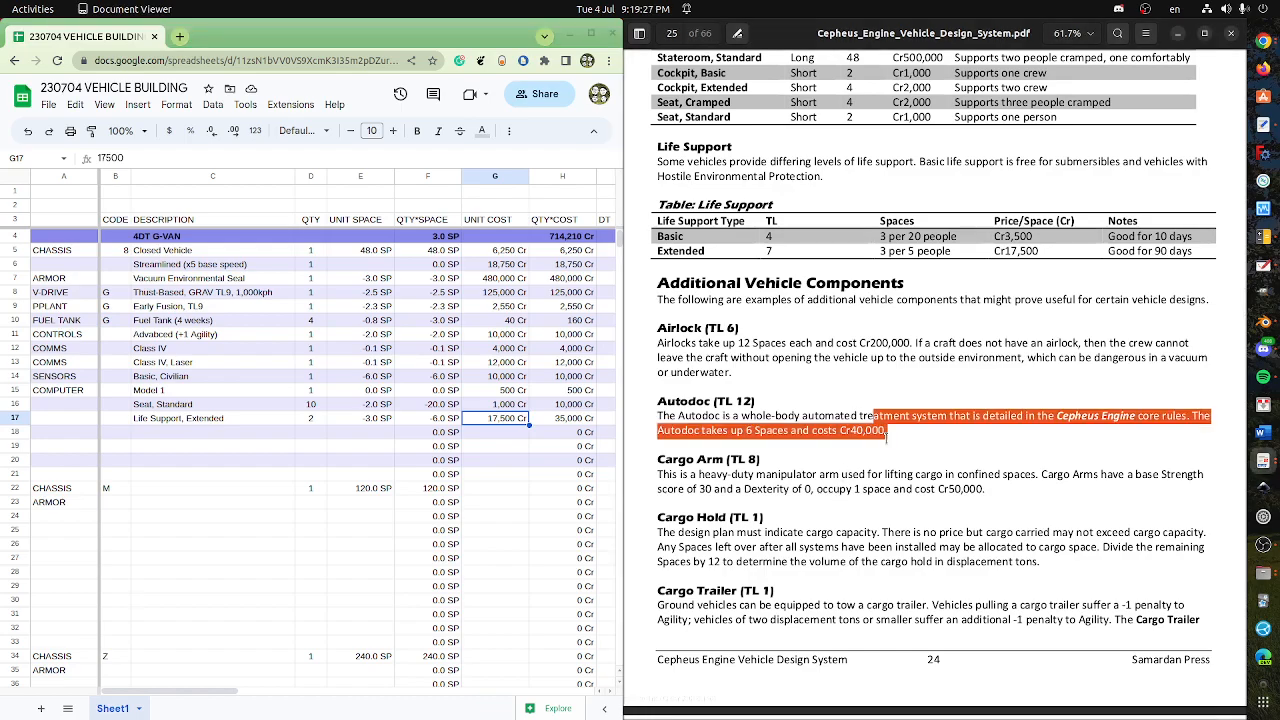
{"action": "scroll", "coordinate": [885, 438], "scroll_direction": "down", "scroll_amount": 3}
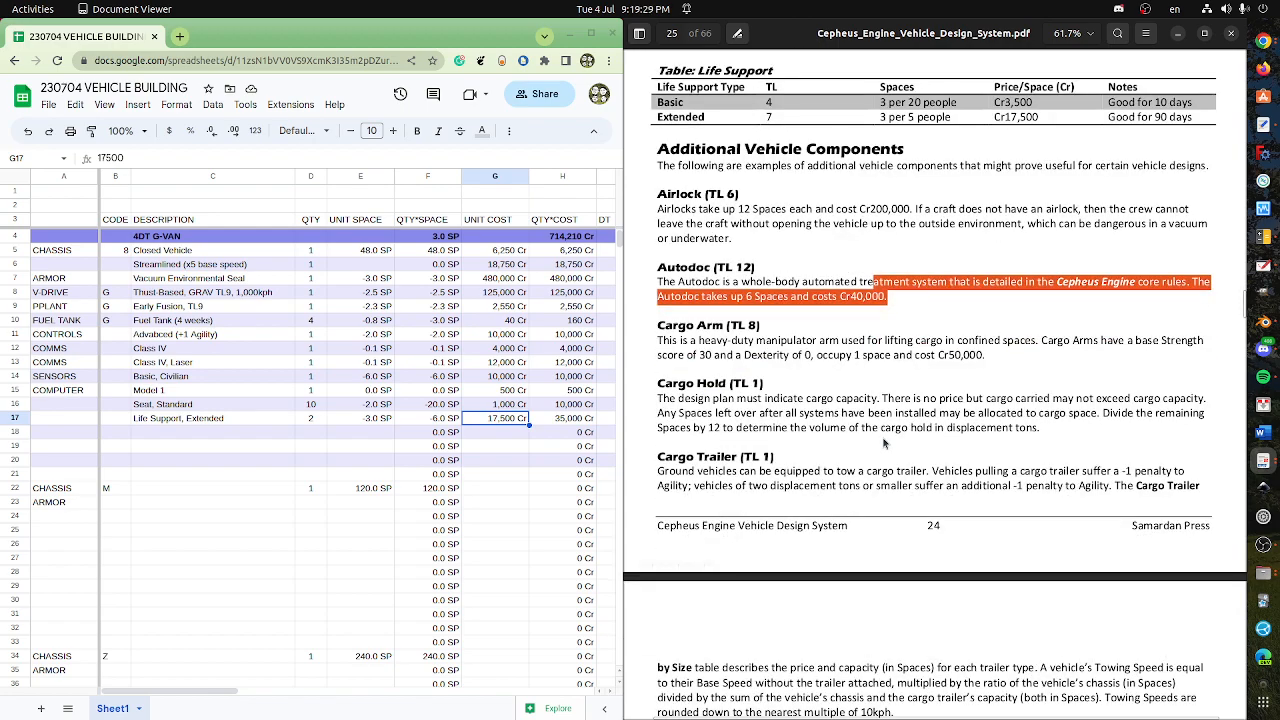
{"action": "scroll", "coordinate": [884, 443], "scroll_direction": "down", "scroll_amount": 3}
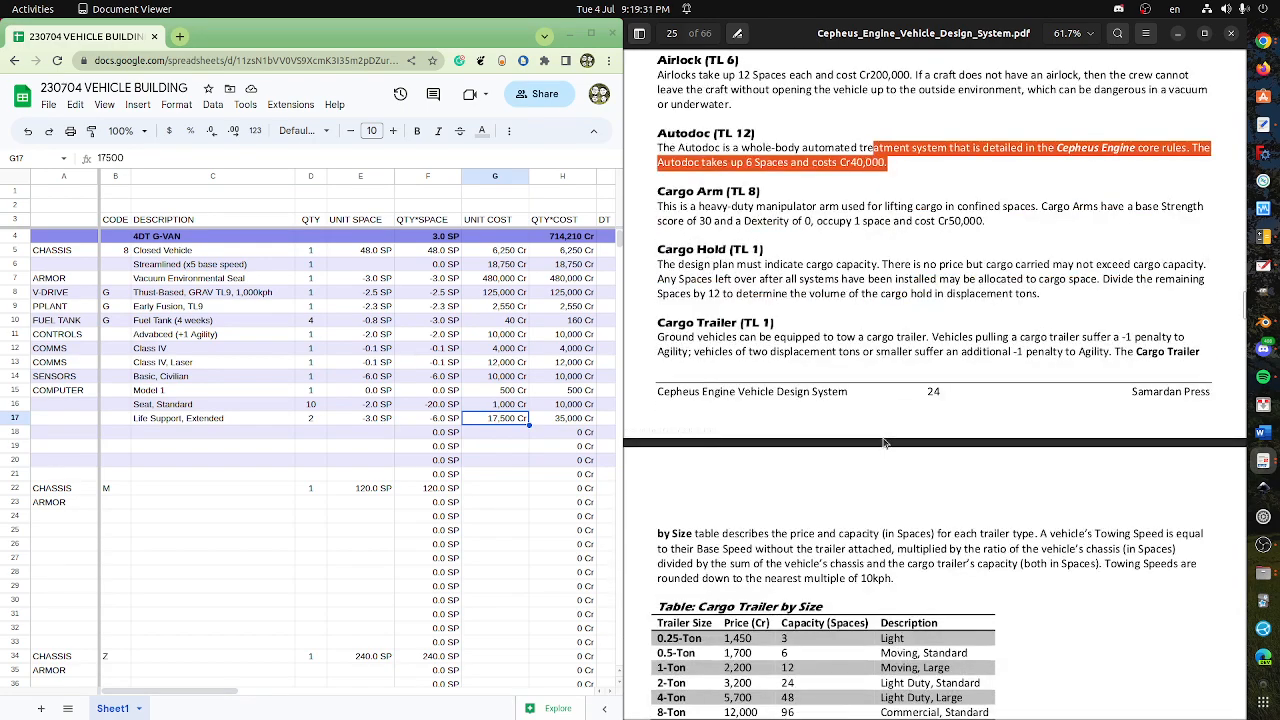
{"action": "left_click_drag", "start_coordinate": [796, 337], "coordinate": [933, 351]}
{"action": "scroll", "coordinate": [924, 367], "scroll_direction": "down", "scroll_amount": 4}
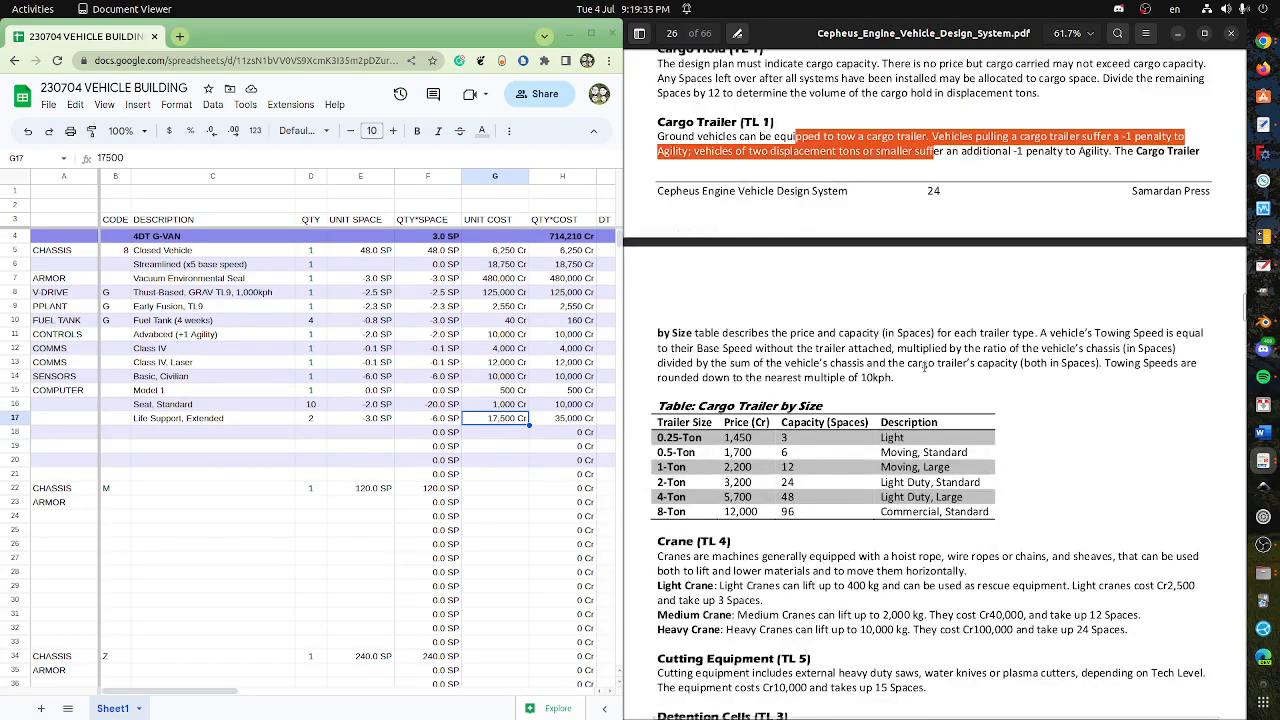
{"action": "scroll", "coordinate": [924, 367], "scroll_direction": "down", "scroll_amount": 2}
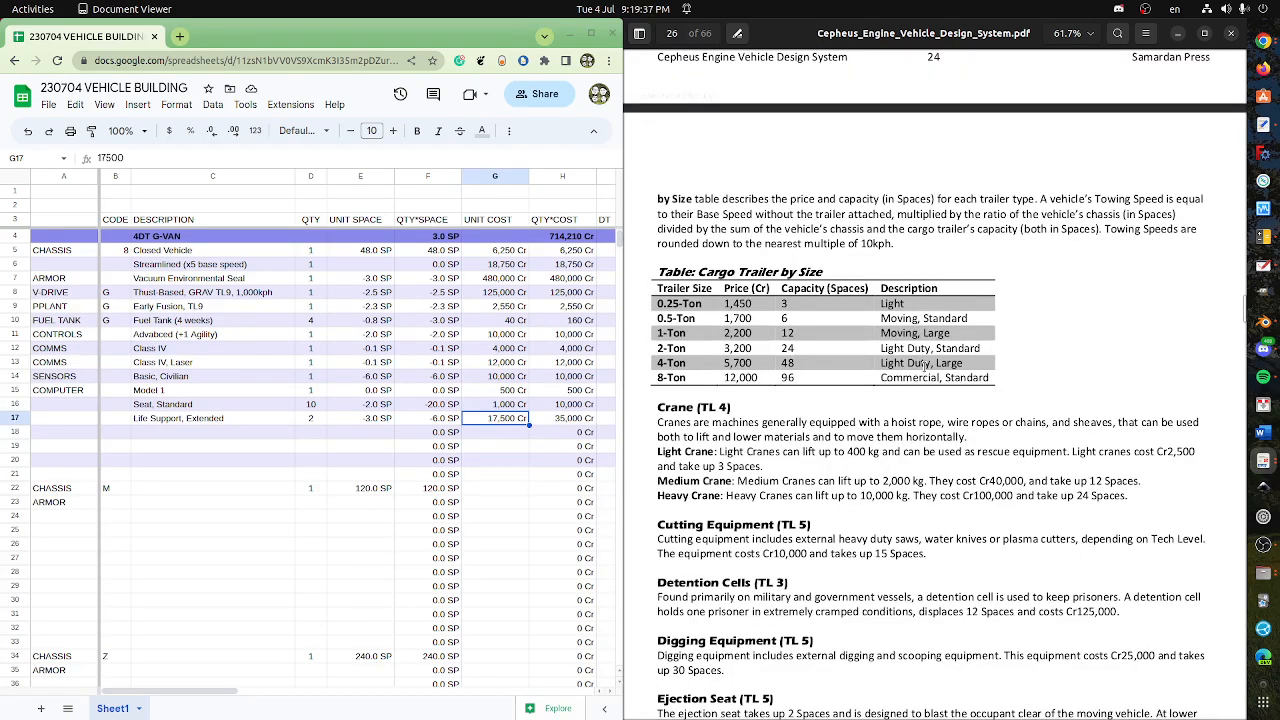
{"action": "scroll", "coordinate": [925, 370], "scroll_direction": "down", "scroll_amount": 4}
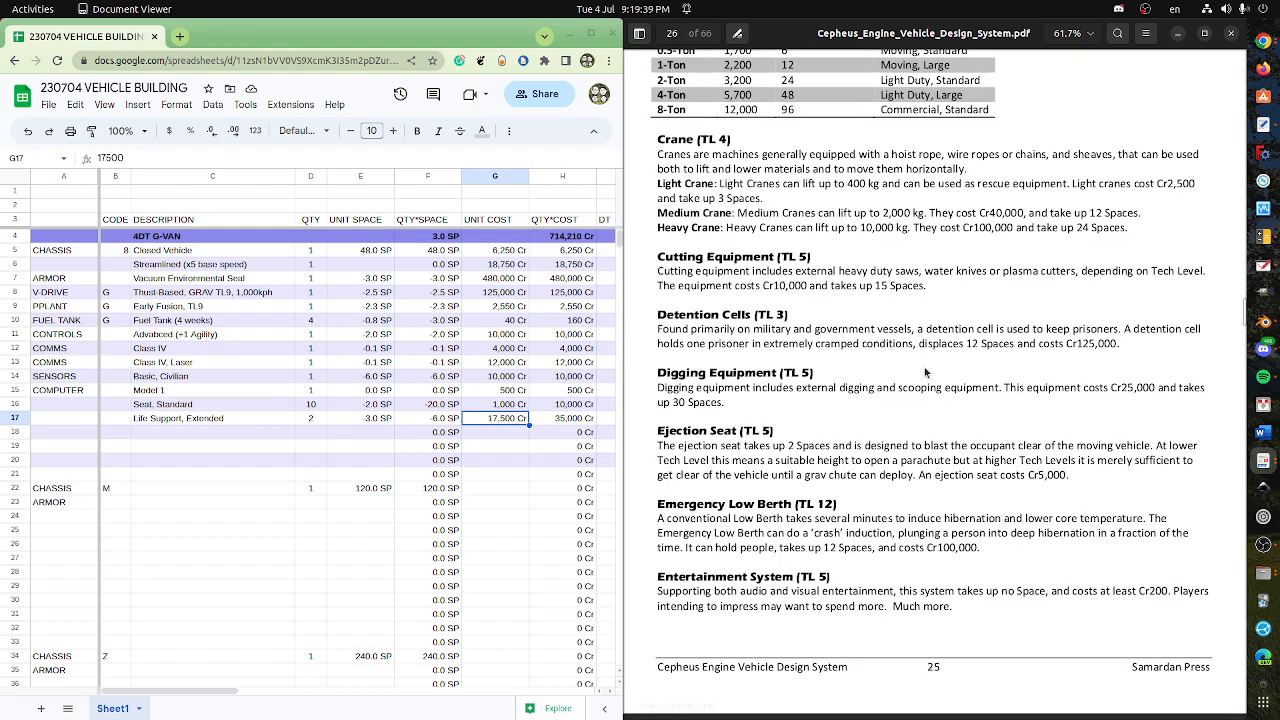
{"action": "scroll", "coordinate": [925, 373], "scroll_direction": "down", "scroll_amount": 2}
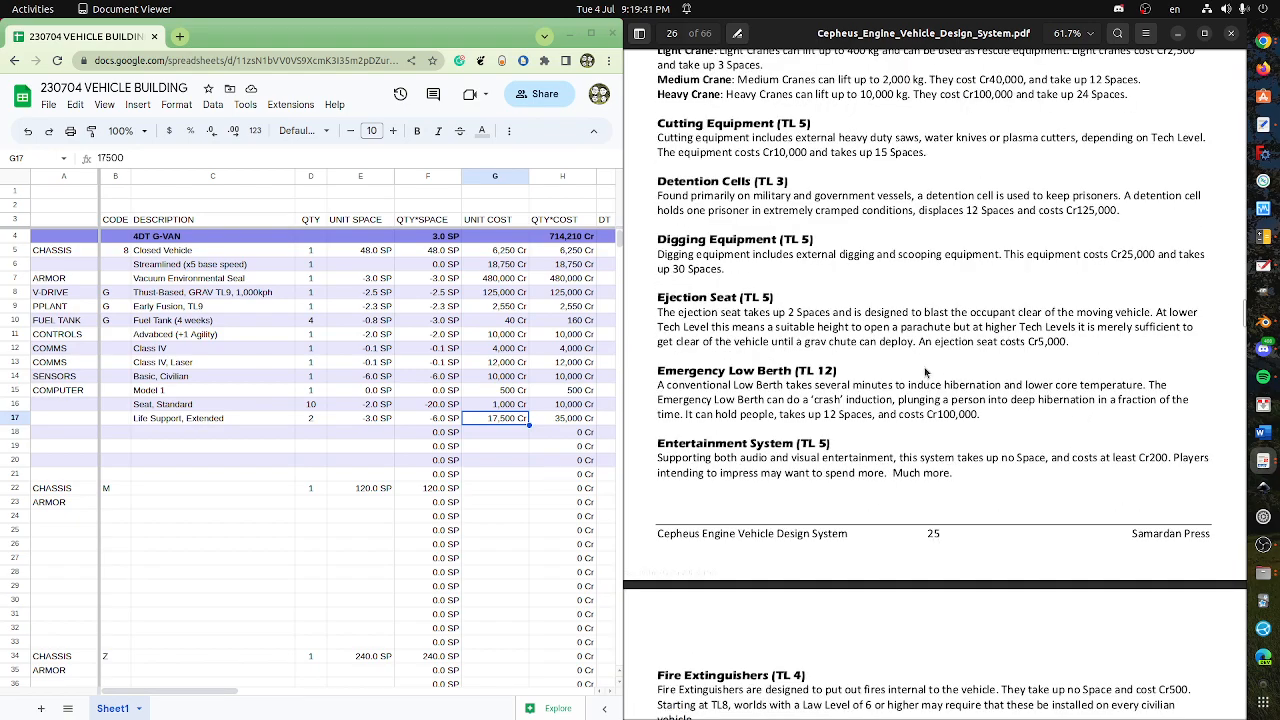
{"action": "scroll", "coordinate": [925, 373], "scroll_direction": "up", "scroll_amount": 9}
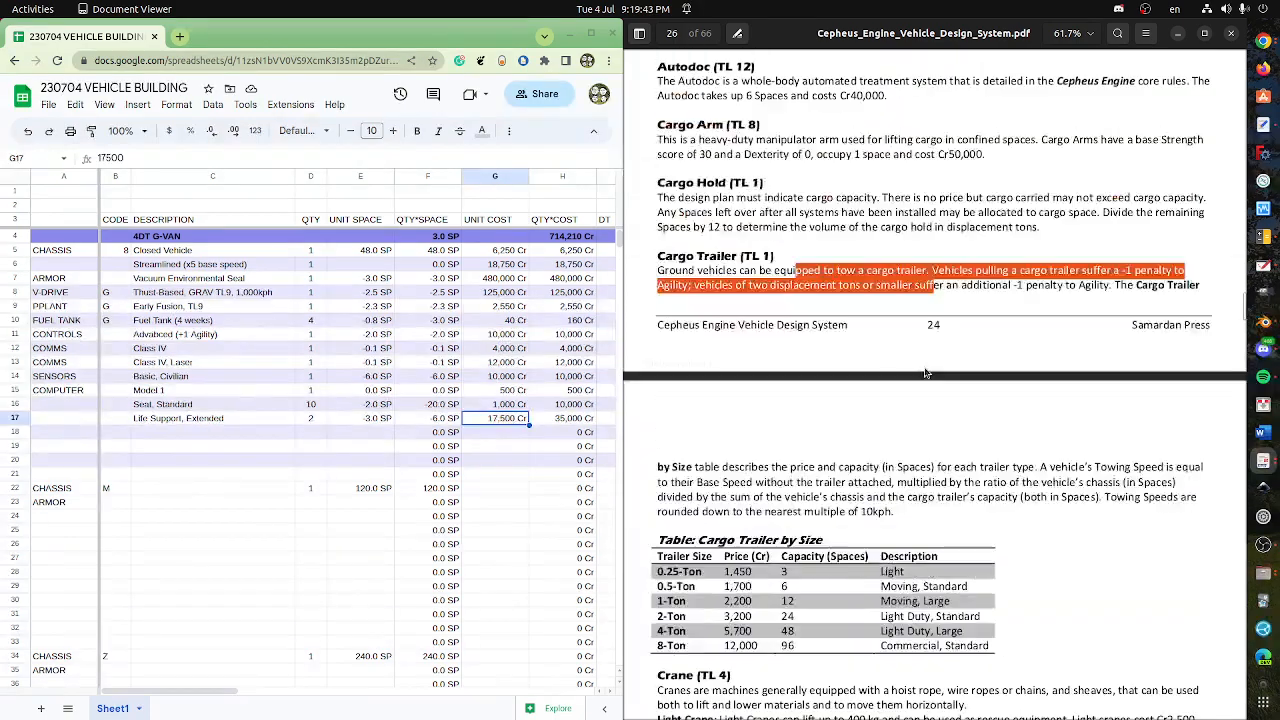
{"action": "scroll", "coordinate": [921, 370], "scroll_direction": "down", "scroll_amount": 5}
{"action": "scroll", "coordinate": [921, 370], "scroll_direction": "up", "scroll_amount": 5}
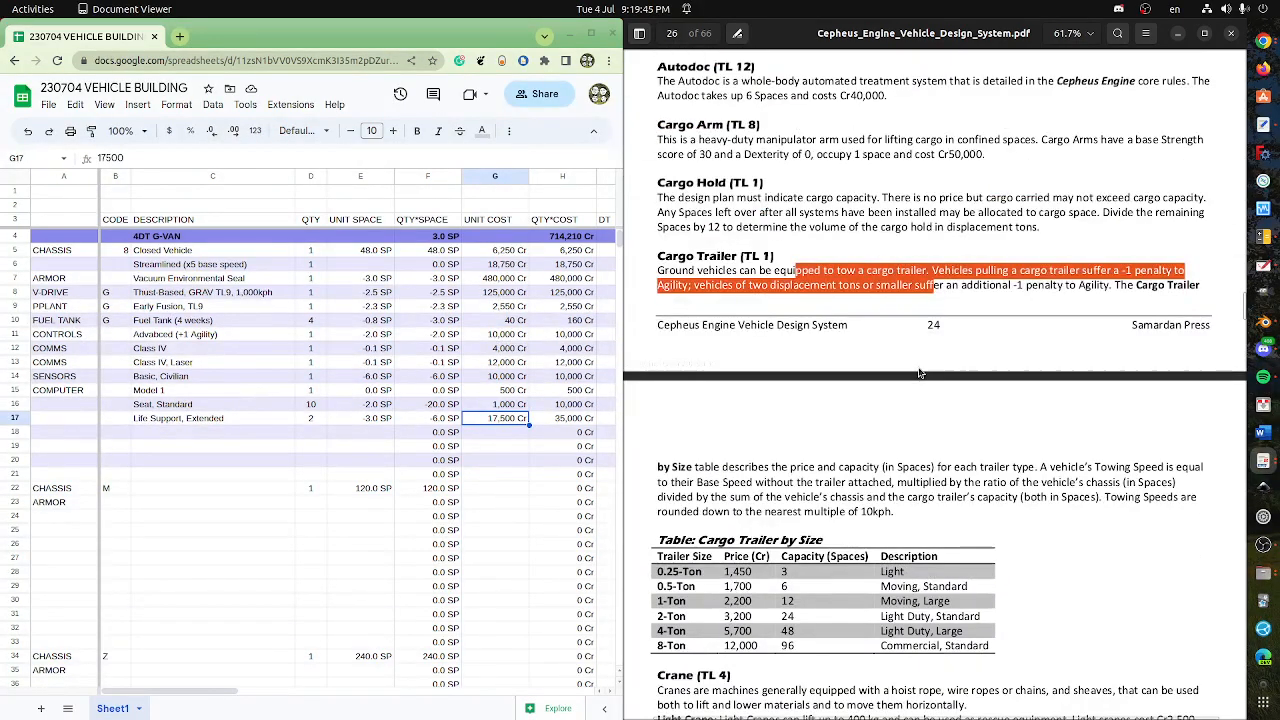
{"action": "left_click_drag", "start_coordinate": [679, 197], "coordinate": [1208, 210]}
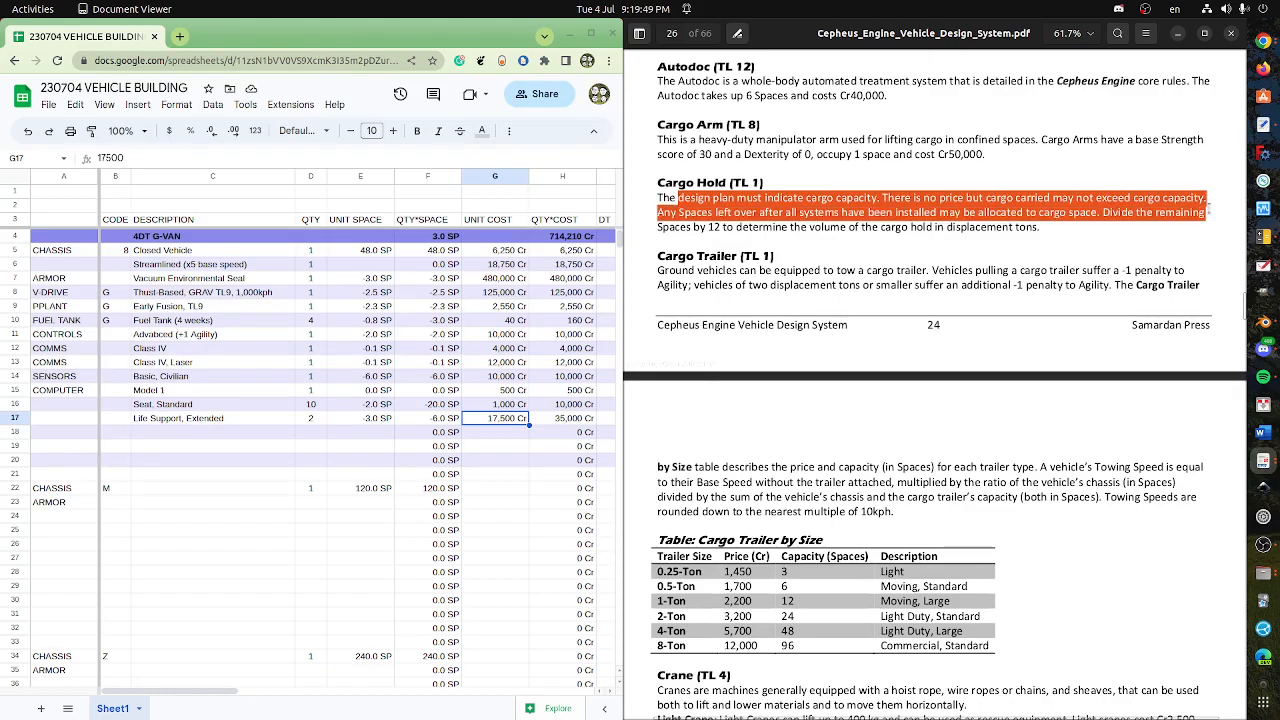
- Label the standard seats and extended life support in rows 16 and 17 as "ACCOM." in column A
{"action": "left_click", "coordinate": [149, 432]}
{"action": "type", "text": "C"}
{"action": "scroll", "coordinate": [722, 368], "scroll_direction": "up", "scroll_amount": 8}
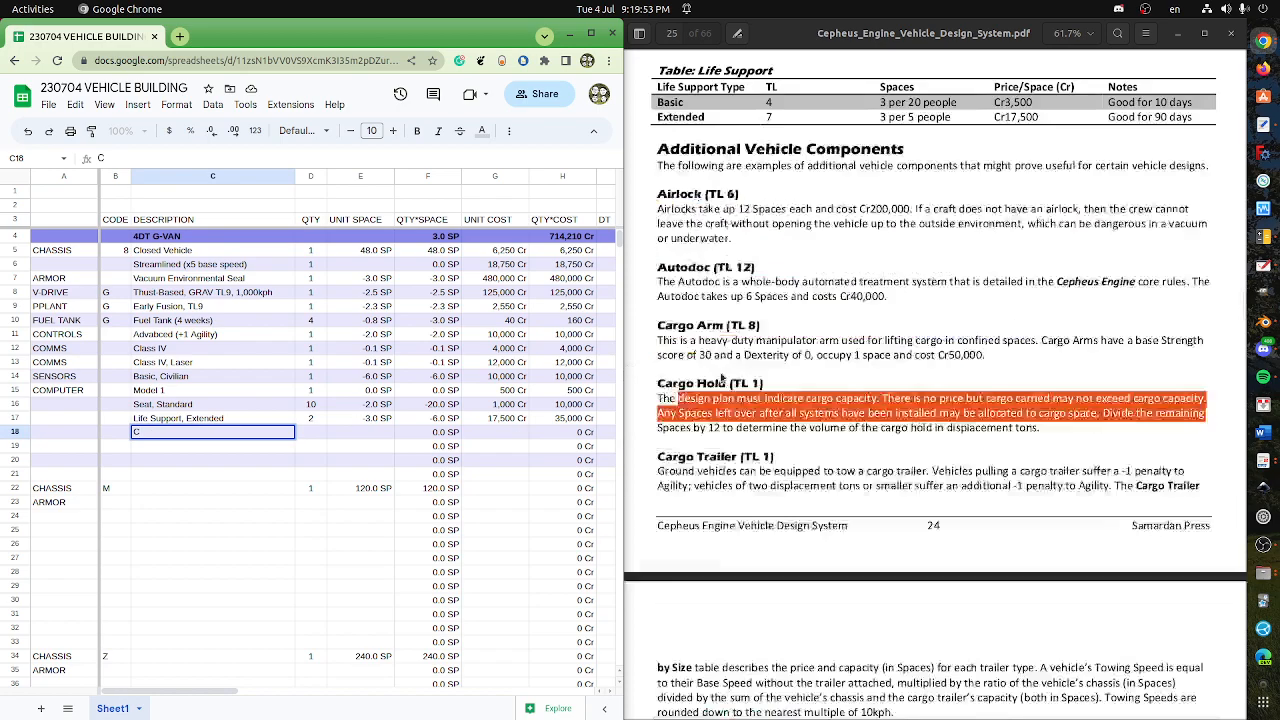
{"action": "left_click", "coordinate": [55, 404]}
{"action": "type", "text": "ACCOM"}
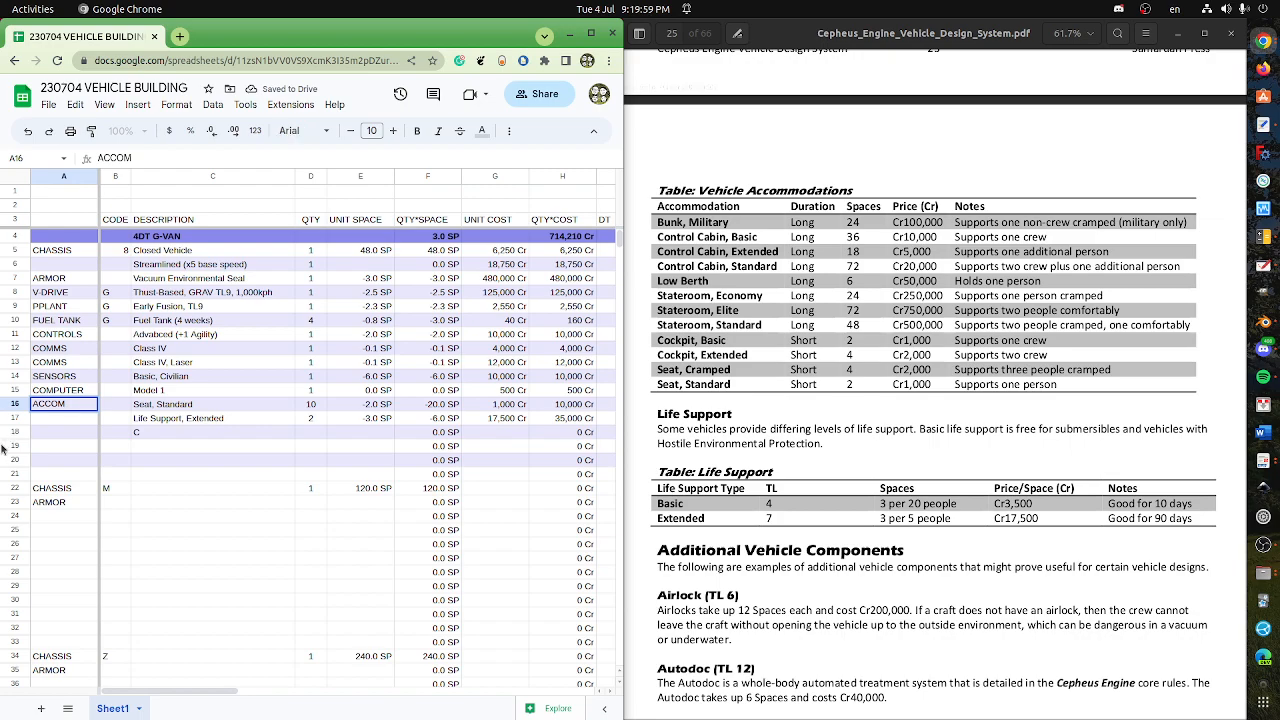
{"action": "type", "text": "."}
{"action": "key", "text": "Return"}
{"action": "key", "text": "Up"}
{"action": "key", "text": "ctrl+c"}
{"action": "key", "text": "Down"}
{"action": "key", "text": "ctrl+v"}
- Label row 18 as "CARGO" in column A and enter "Cargo Hold" as its description
{"action": "key", "text": "Down"}
{"action": "type", "text": "CARGO"}
{"action": "key", "text": "Tab"}
{"action": "key", "text": "Tab"}
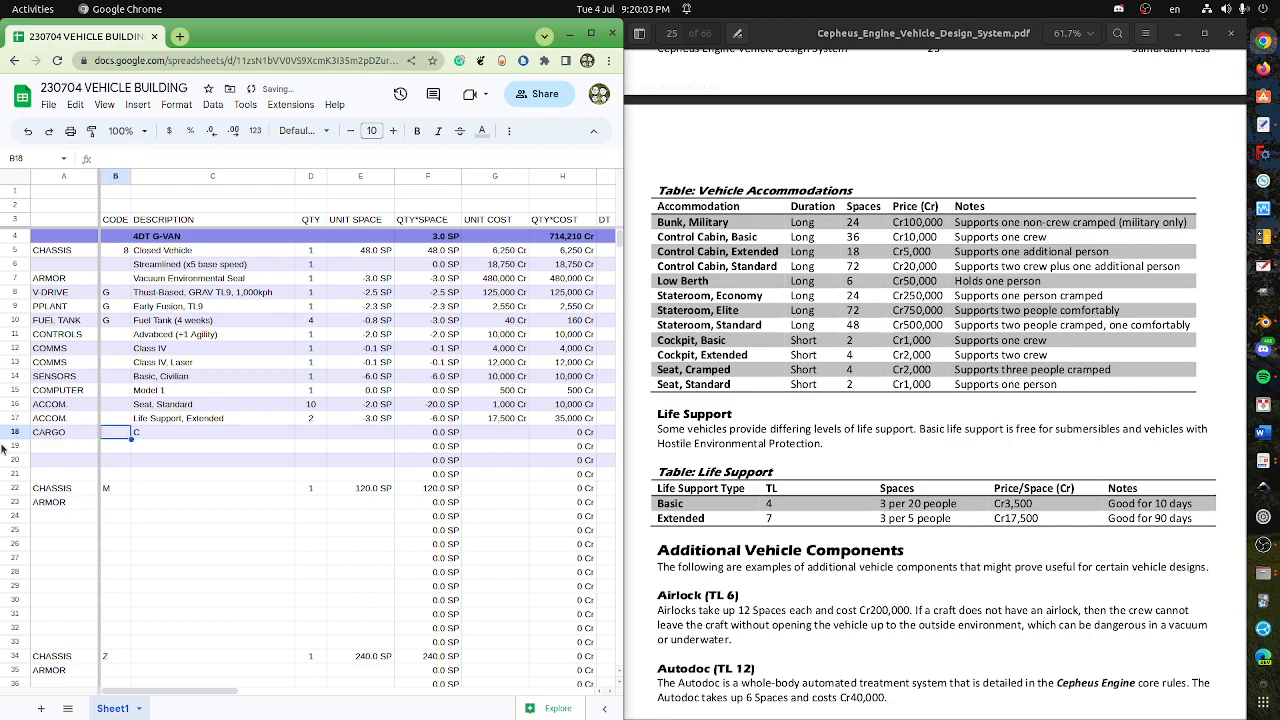
{"action": "type", "text": "Cargo Hold"}
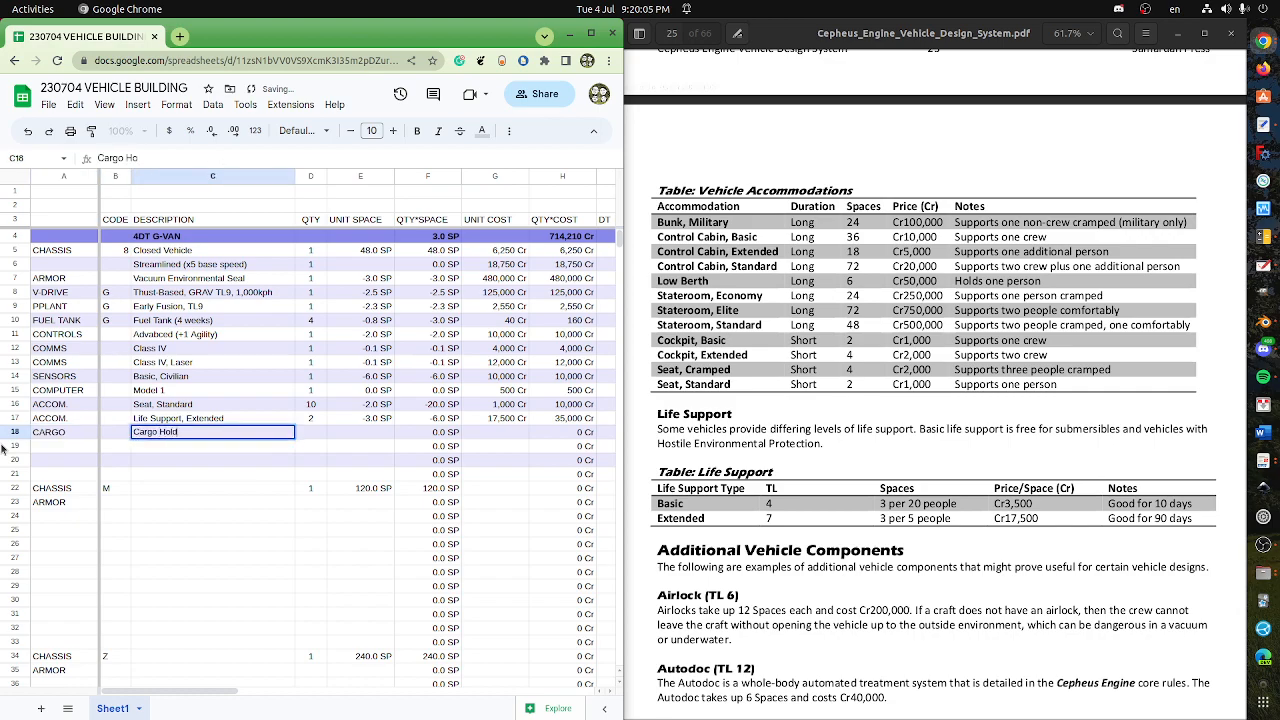
{"action": "key", "text": "Tab"}
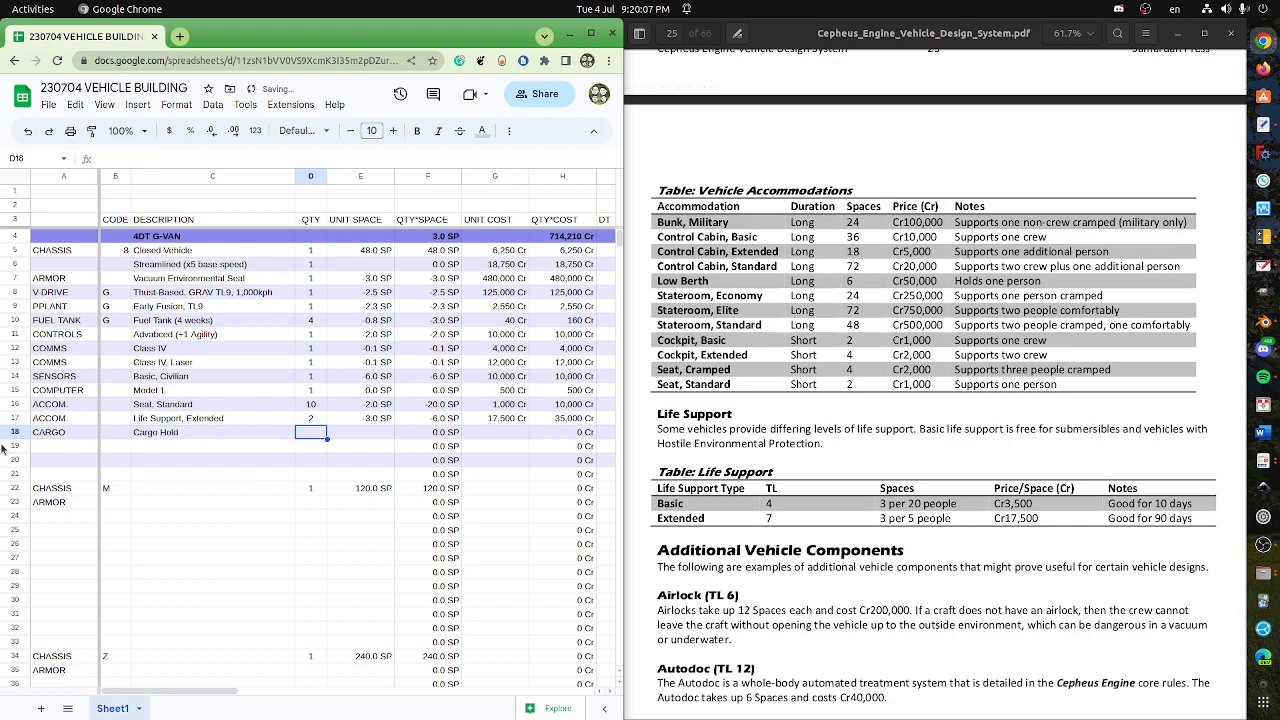
- Set the cargo hold's unit space to -1 and its quantity to 3
{"action": "type", "text": "1"}
{"action": "key", "text": "Tab"}
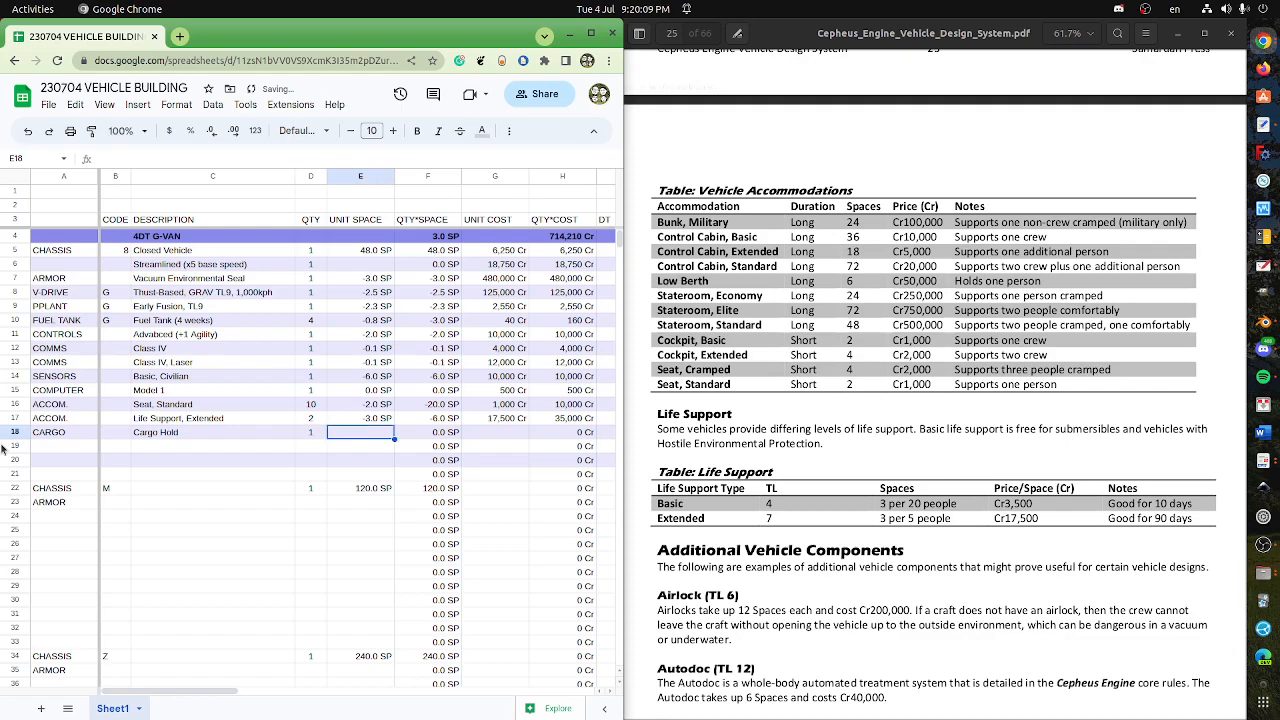
{"action": "type", "text": "-1"}
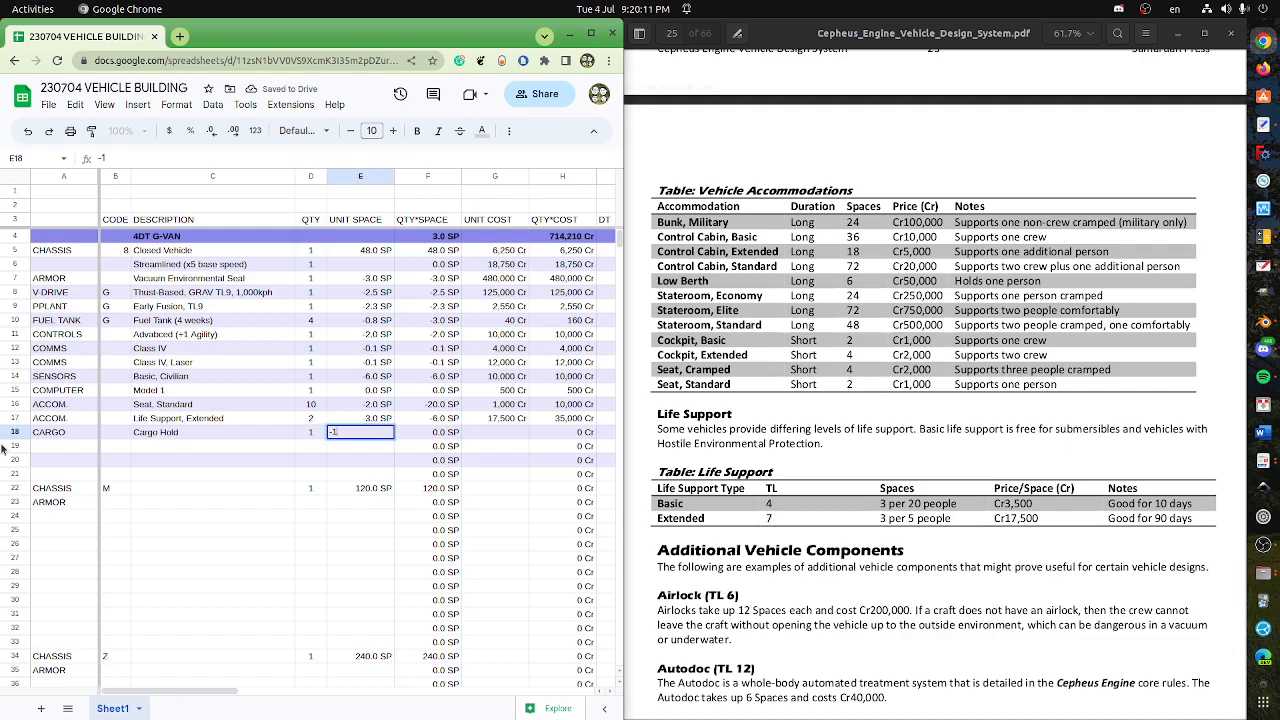
{"action": "key", "text": "Return"}
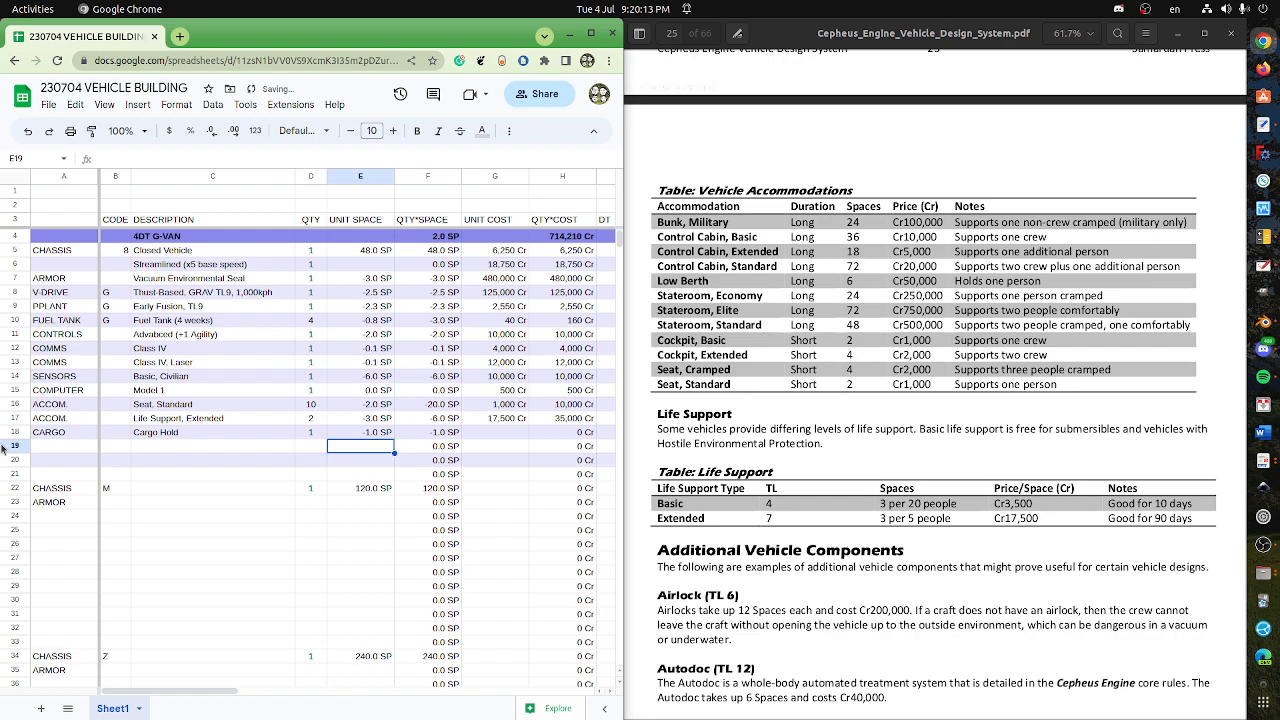
{"action": "key", "text": "Left"}
{"action": "key", "text": "Up"}
{"action": "type", "text": "3"}
{"action": "key", "text": "Tab"}
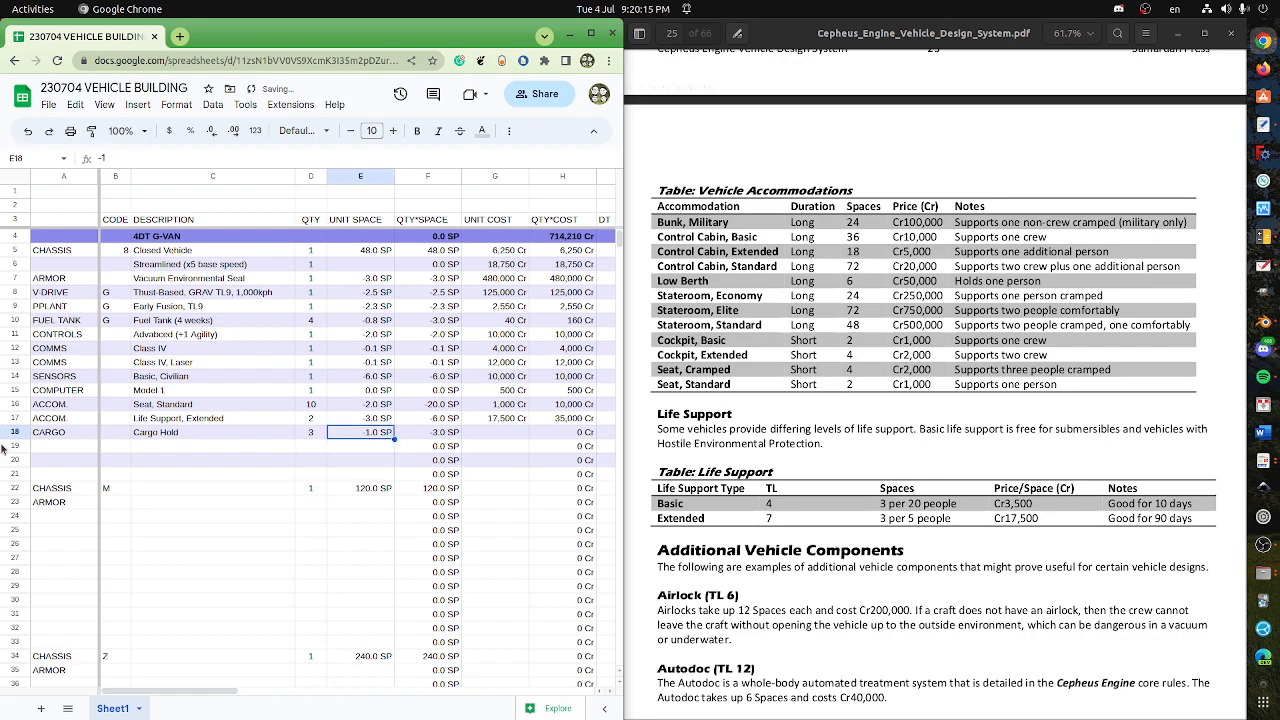
- Review the G-Van's entries in A4:H18 and its total cost formula in H4
{"action": "key", "text": "Right"}
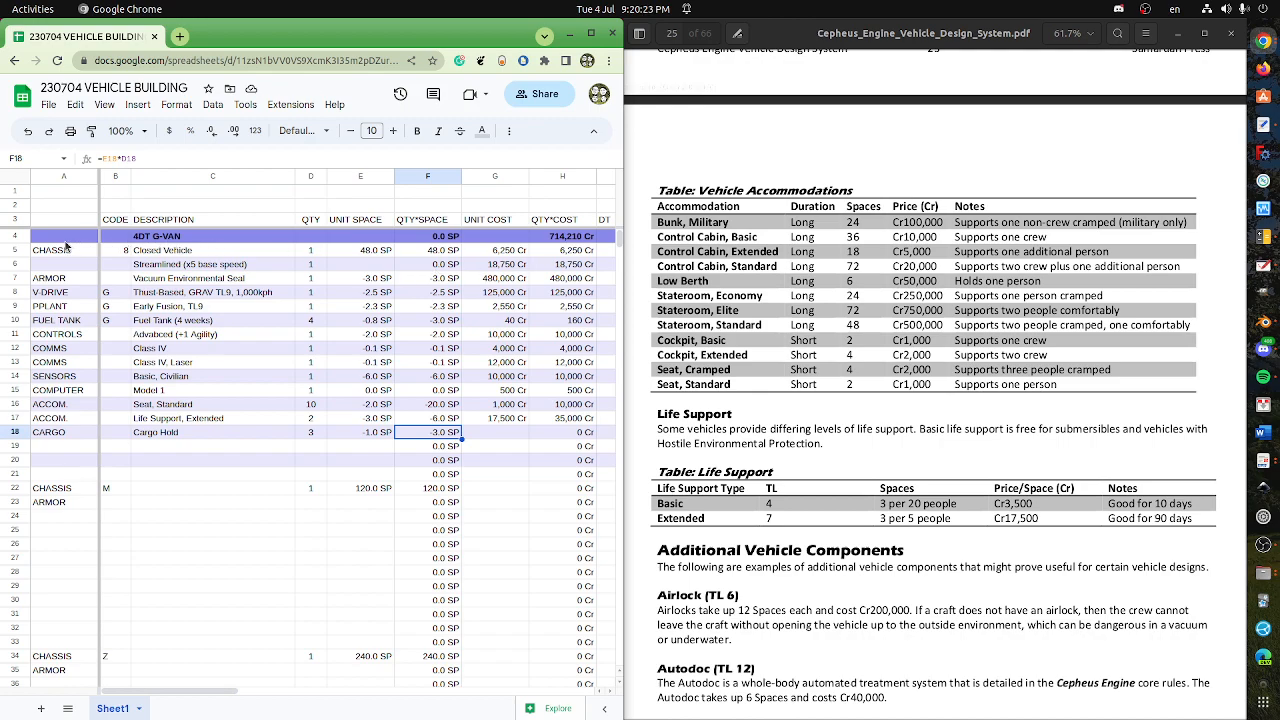
{"action": "left_click_drag", "start_coordinate": [66, 241], "coordinate": [580, 438]}
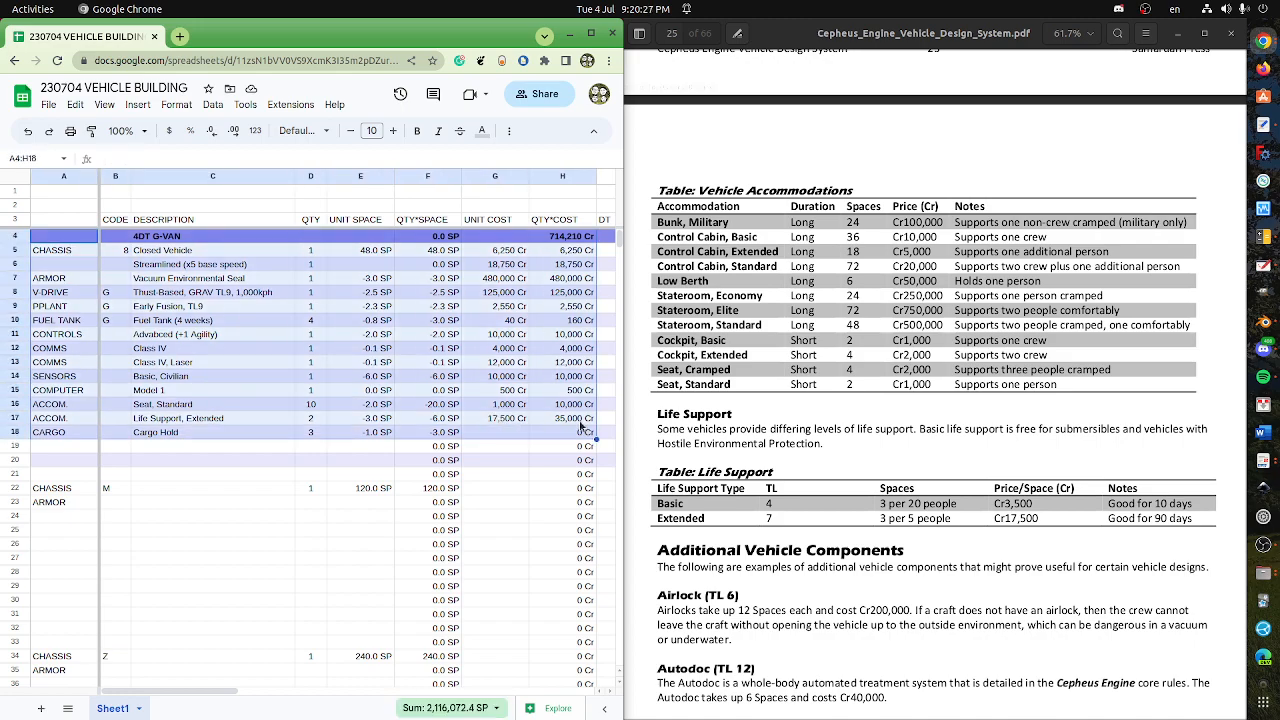
{"action": "left_click", "coordinate": [566, 238]}
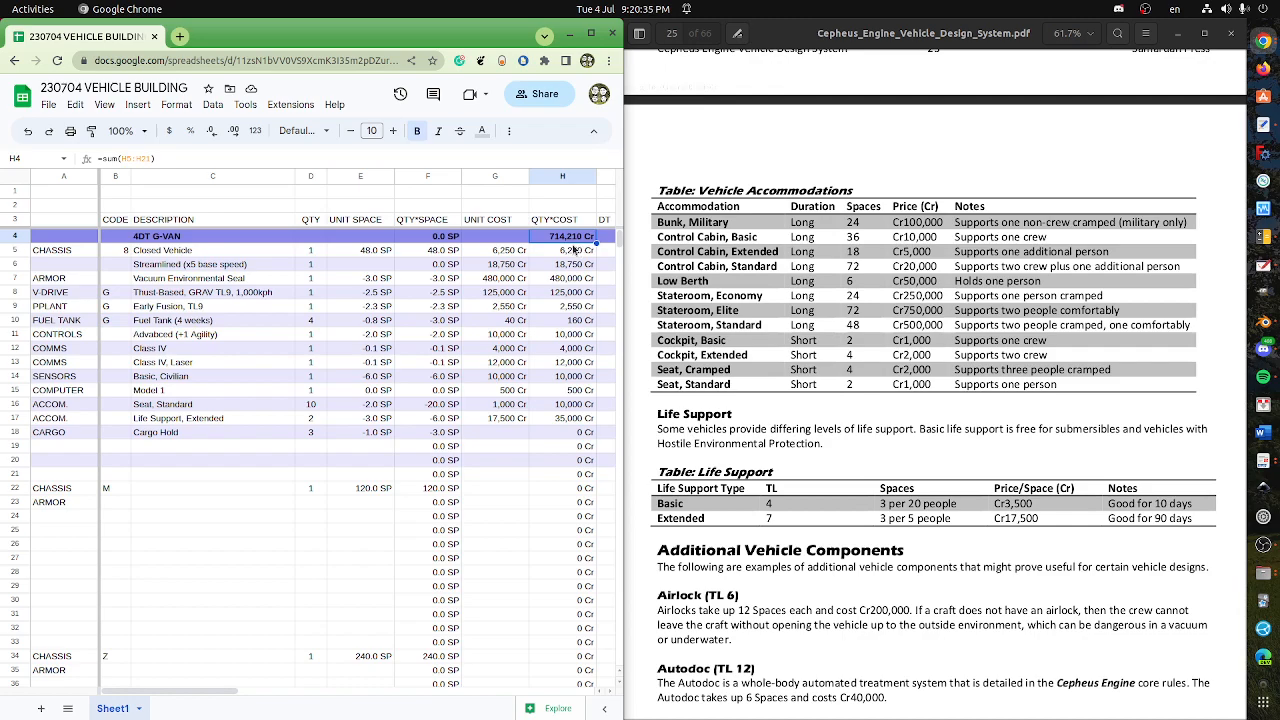
- Examine the remaining component descriptions and the Additional Vehicle Components table in the PDF for spaces and prices
{"action": "scroll", "coordinate": [853, 420], "scroll_direction": "down", "scroll_amount": 5}
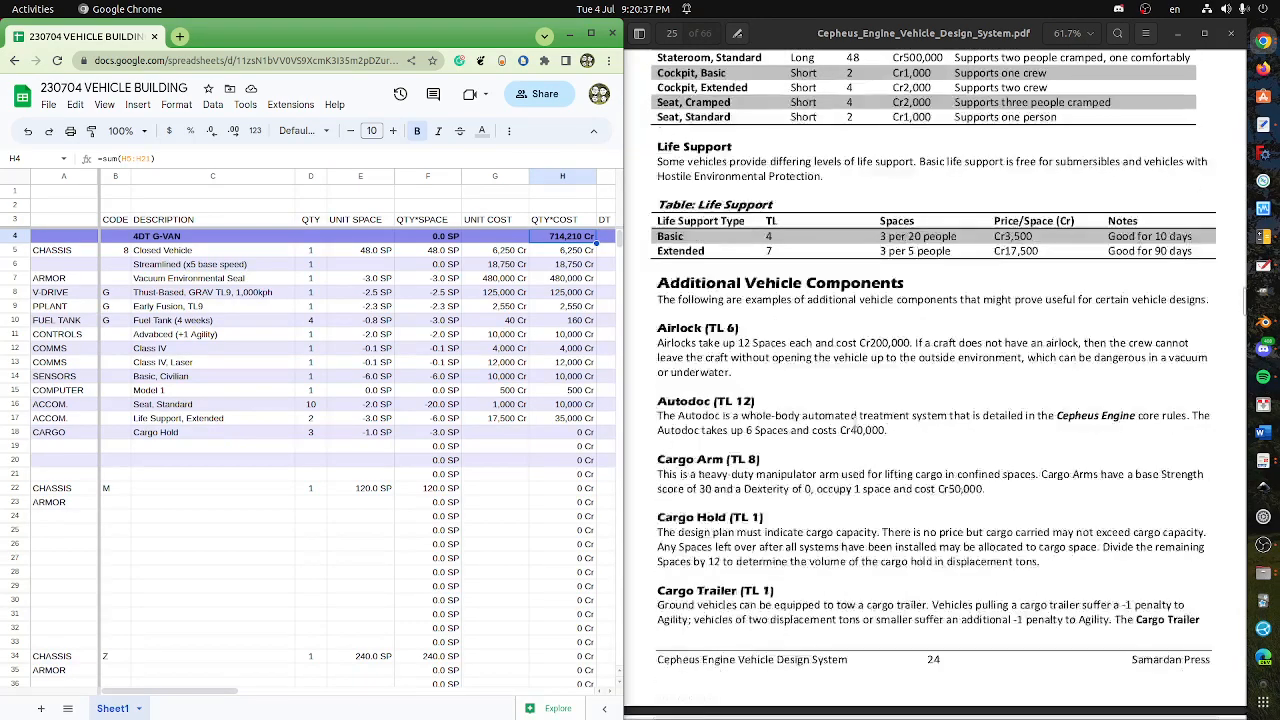
{"action": "scroll", "coordinate": [854, 420], "scroll_direction": "down", "scroll_amount": 6}
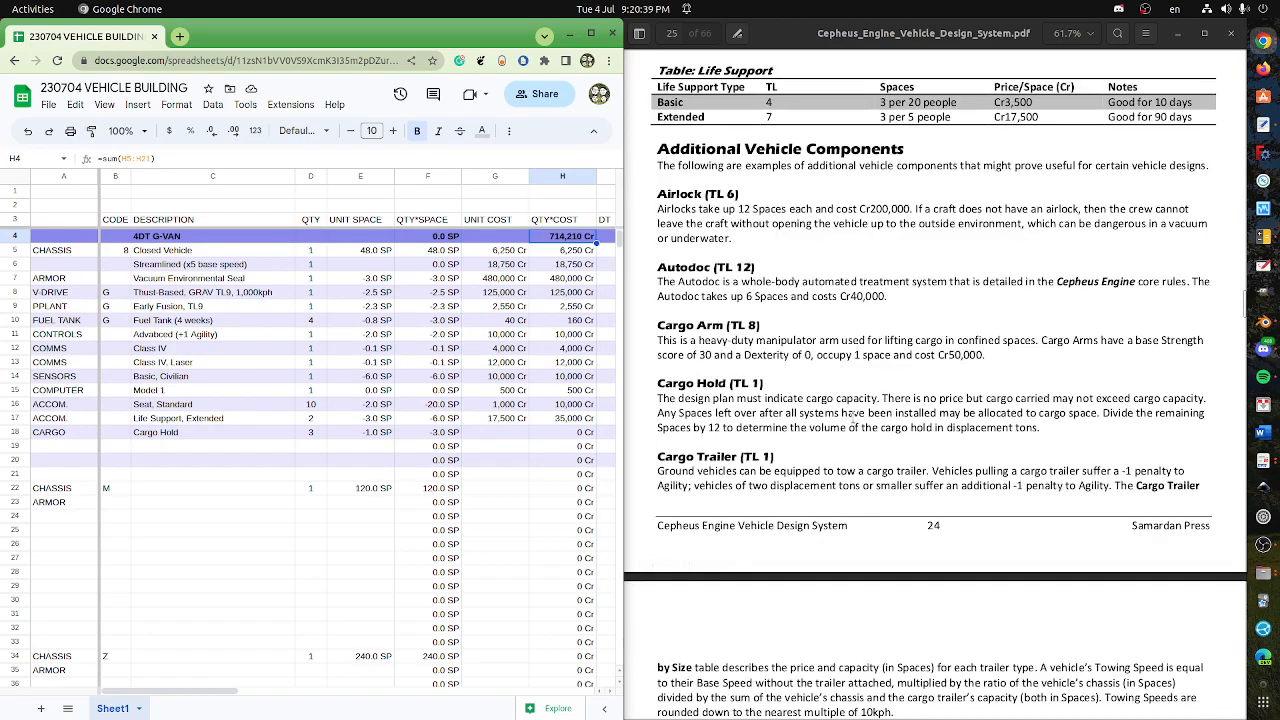
{"action": "scroll", "coordinate": [854, 423], "scroll_direction": "down", "scroll_amount": 6}
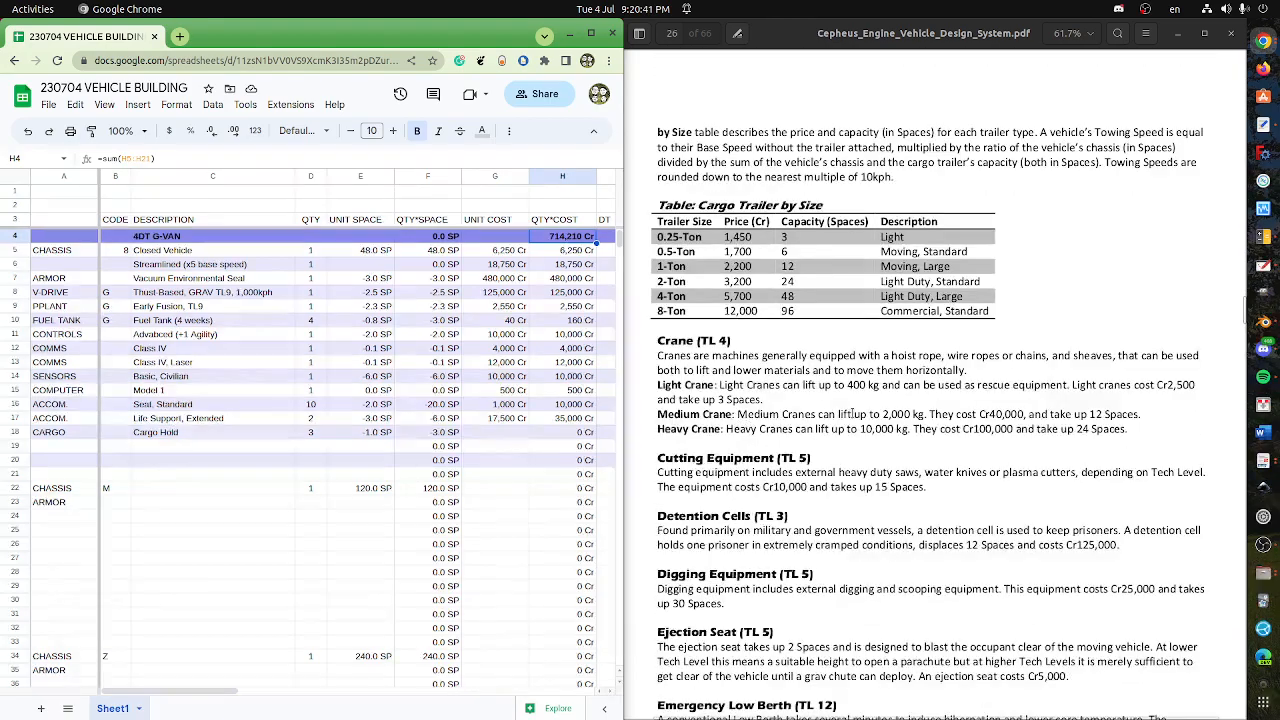
{"action": "scroll", "coordinate": [866, 335], "scroll_direction": "down", "scroll_amount": 7}
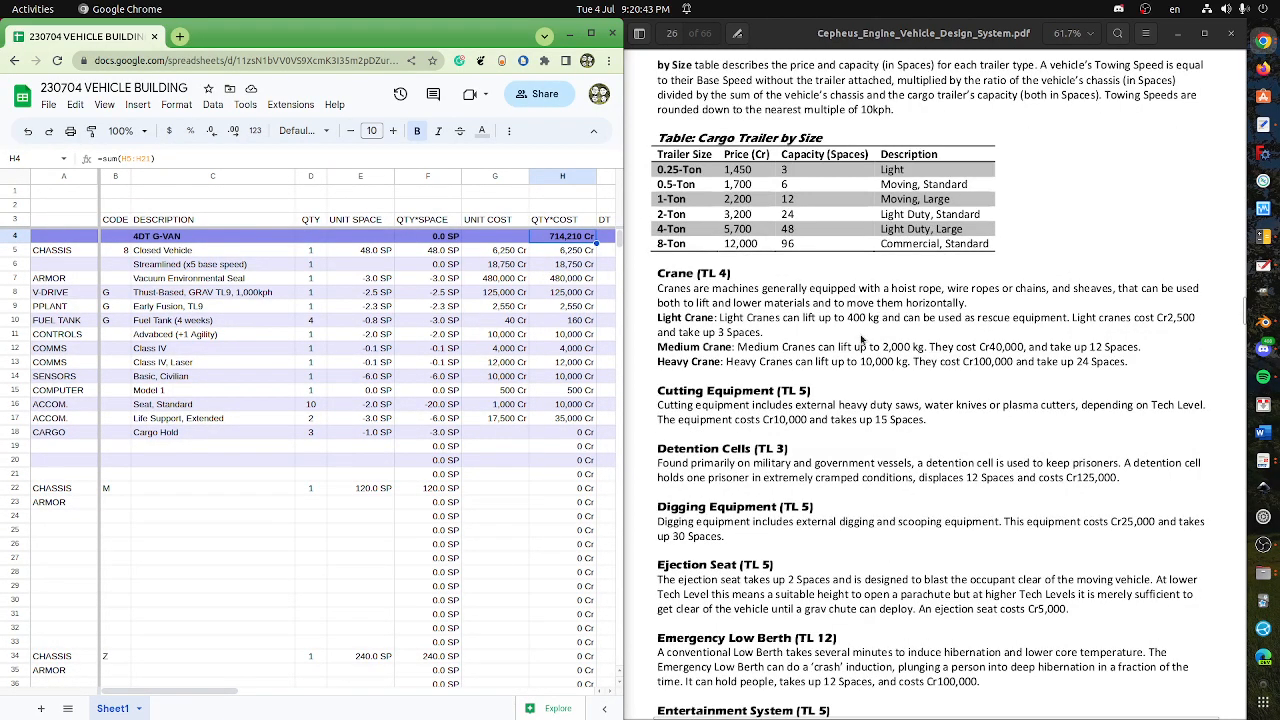
{"action": "scroll", "coordinate": [857, 347], "scroll_direction": "down", "scroll_amount": 13}
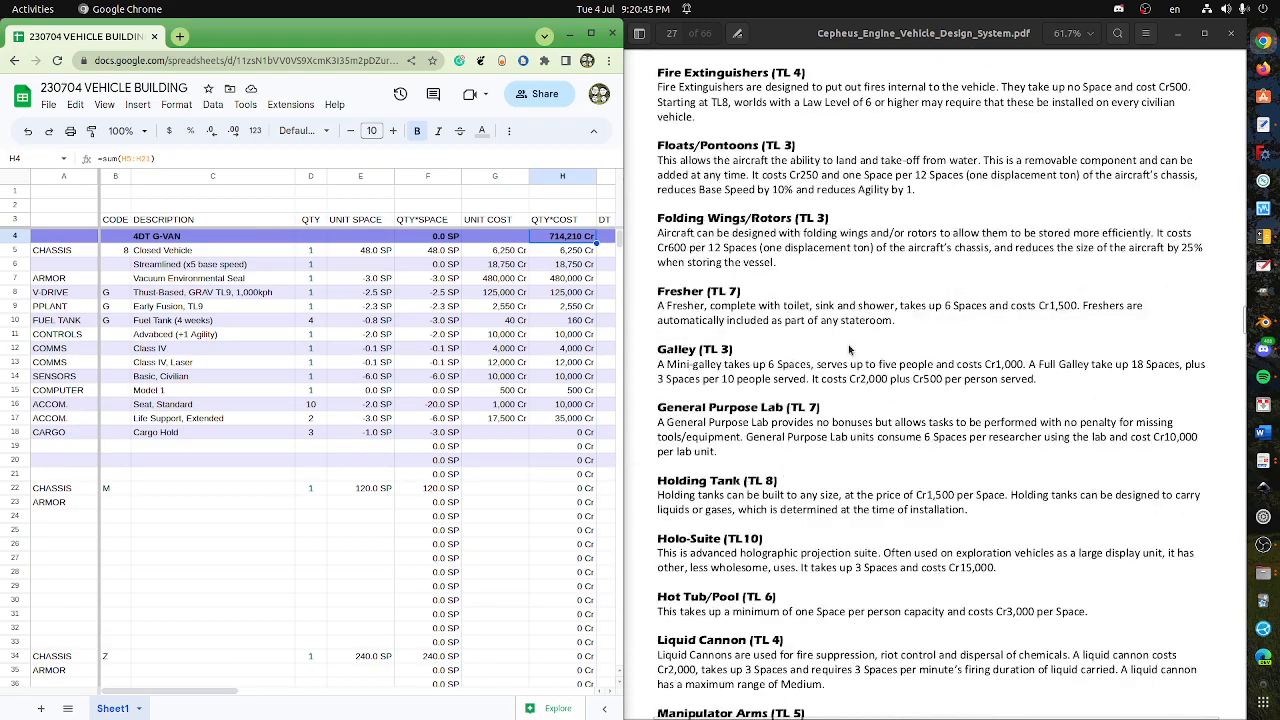
{"action": "scroll", "coordinate": [849, 349], "scroll_direction": "down", "scroll_amount": 12}
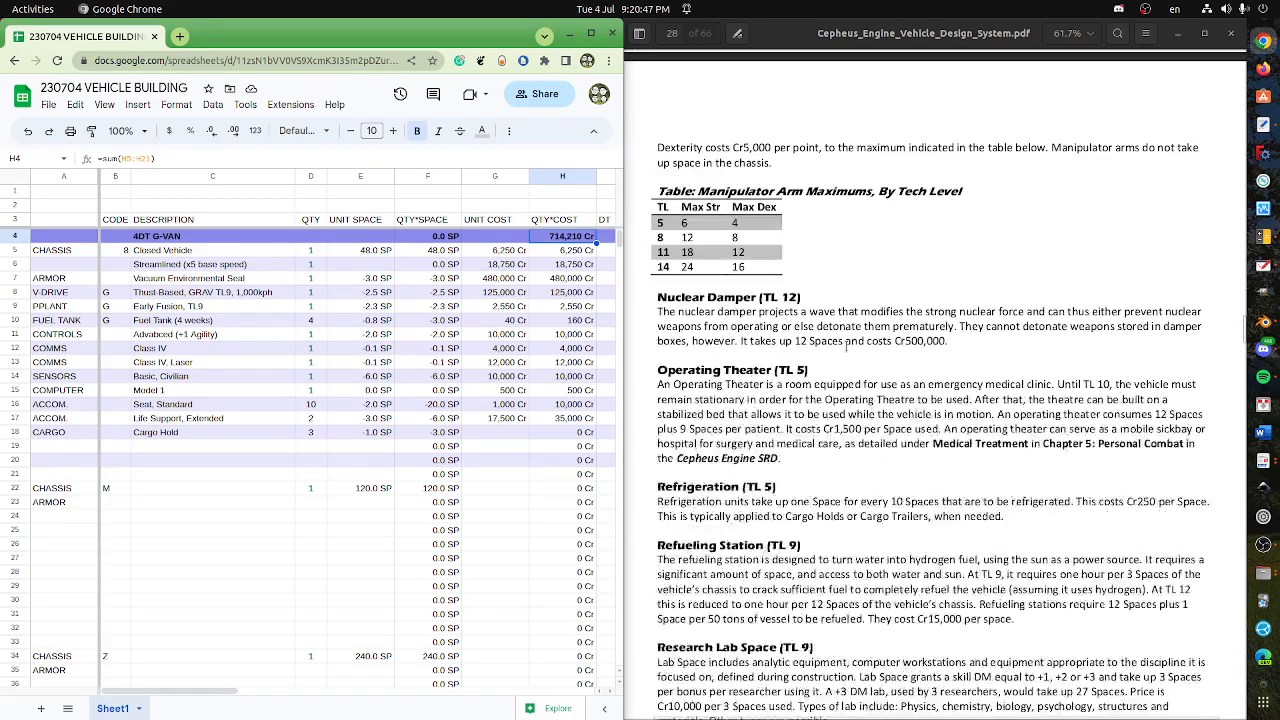
{"action": "scroll", "coordinate": [849, 352], "scroll_direction": "down", "scroll_amount": 4}
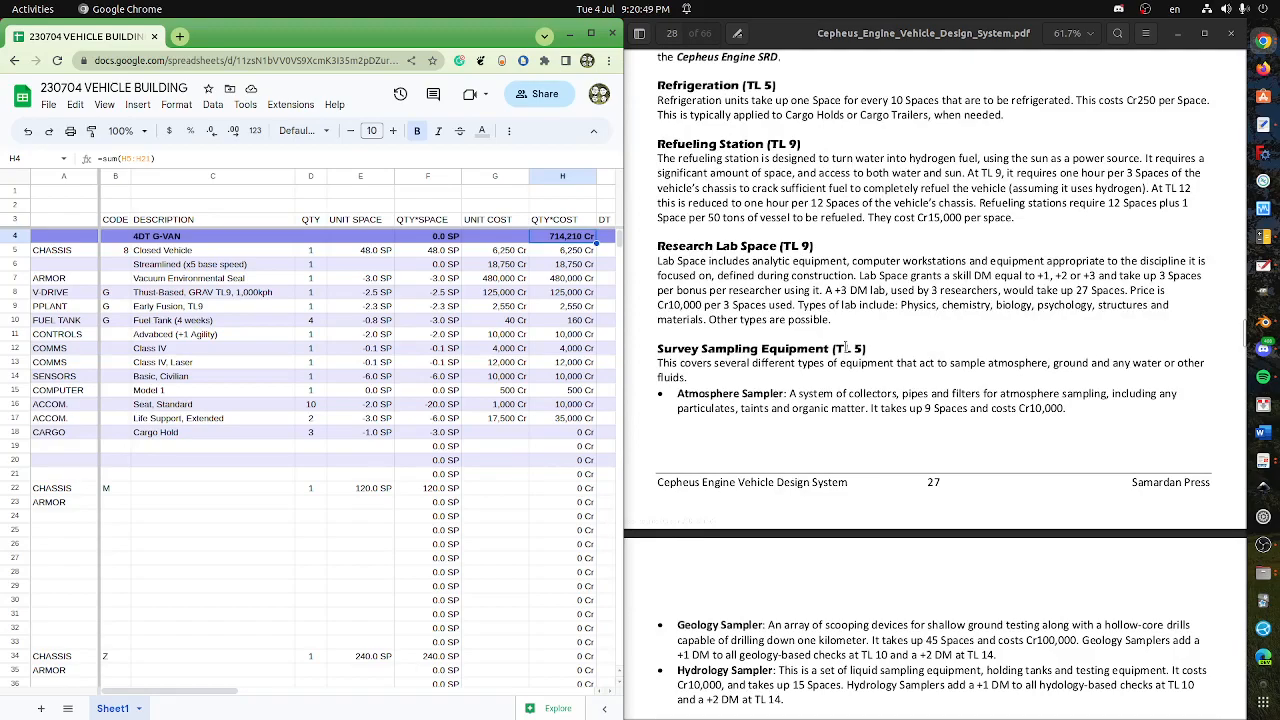
{"action": "scroll", "coordinate": [846, 347], "scroll_direction": "down", "scroll_amount": 7}
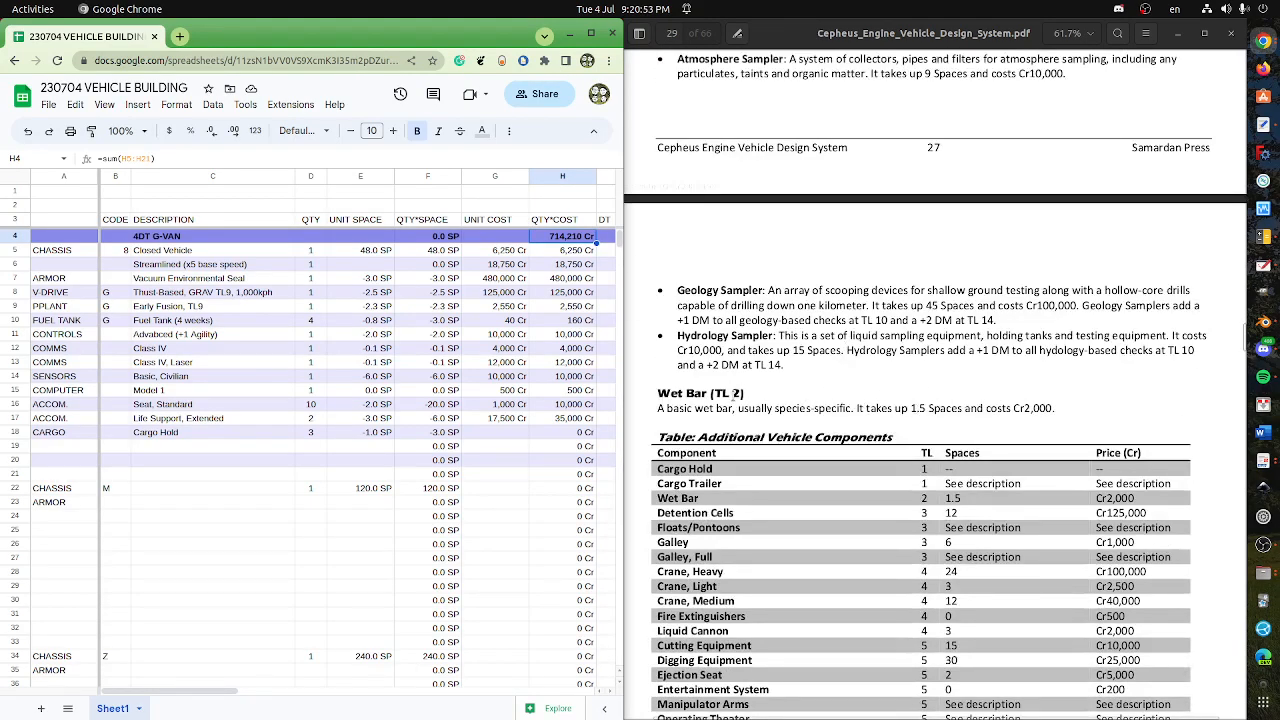
{"action": "scroll", "coordinate": [738, 394], "scroll_direction": "down", "scroll_amount": 3}
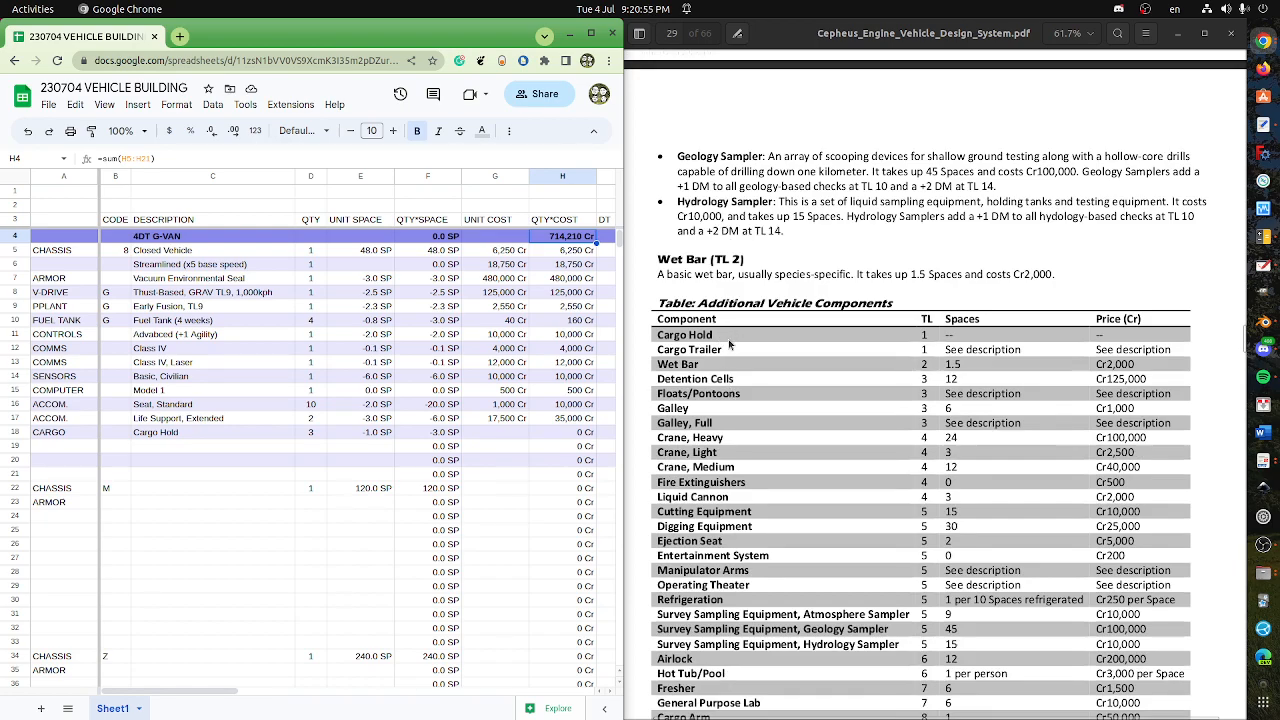
{"action": "scroll", "coordinate": [716, 352], "scroll_direction": "down", "scroll_amount": 1}
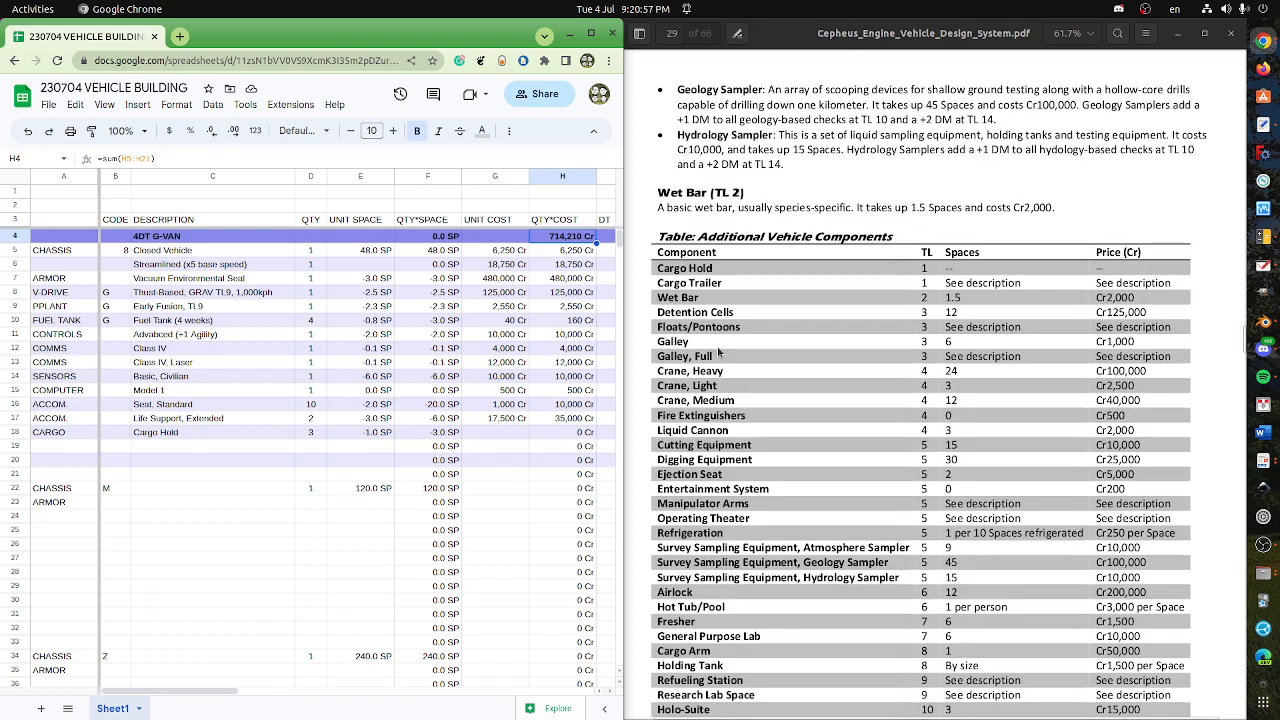
- Check the Additional Vehicle Components table in the PDF against the component descriptions already entered for the G-Van
{"action": "scroll", "coordinate": [716, 352], "scroll_direction": "down", "scroll_amount": 1}
{"action": "left_click_drag", "start_coordinate": [692, 244], "coordinate": [772, 603]}
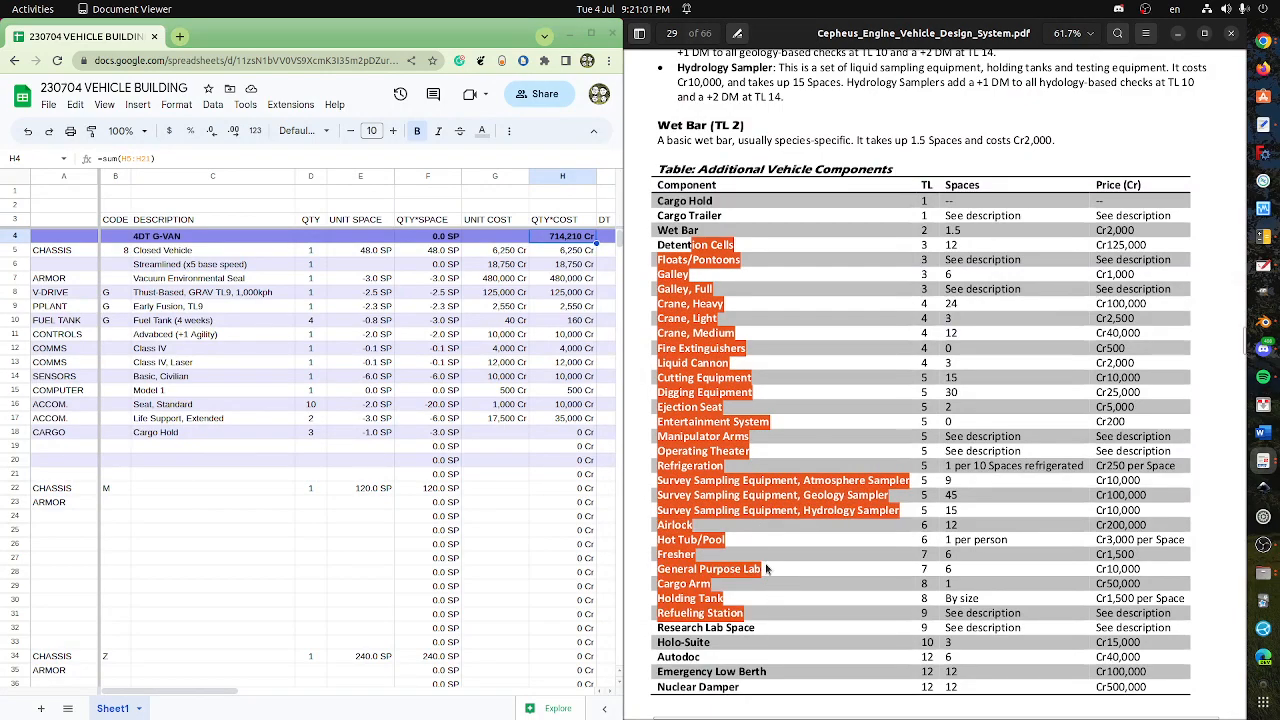
{"action": "left_click", "coordinate": [259, 424]}
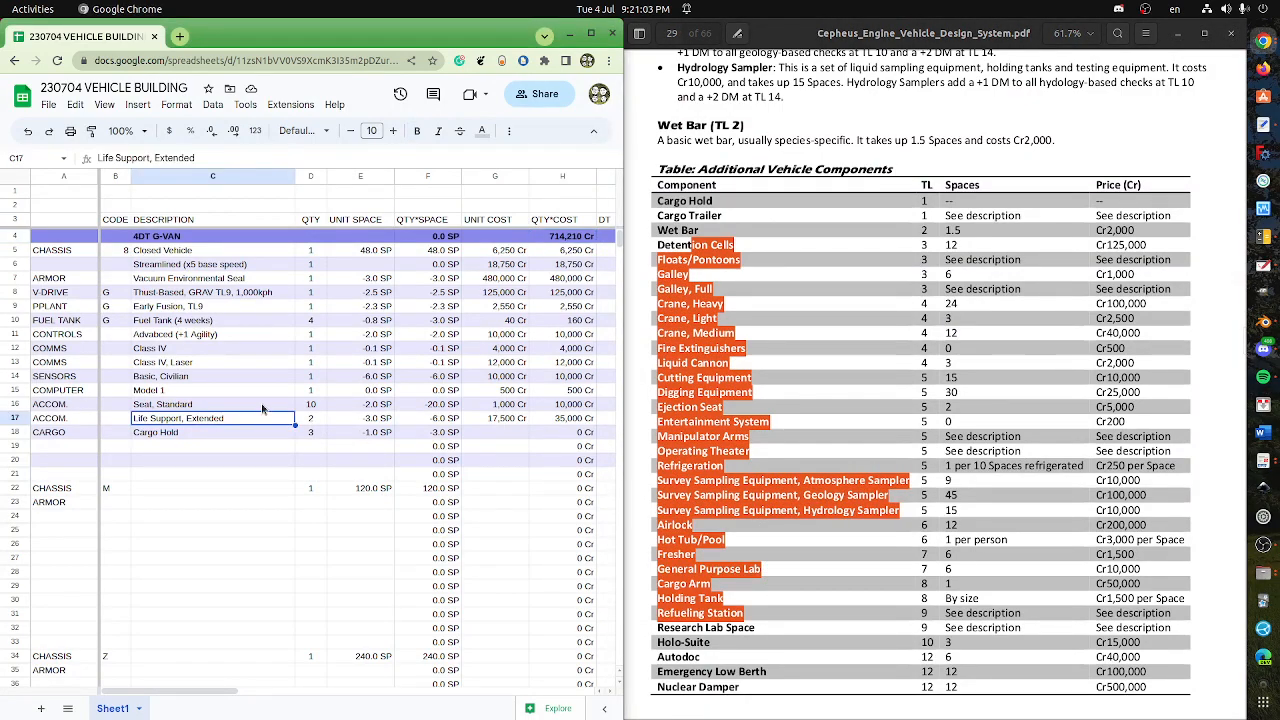
{"action": "left_click", "coordinate": [264, 408]}
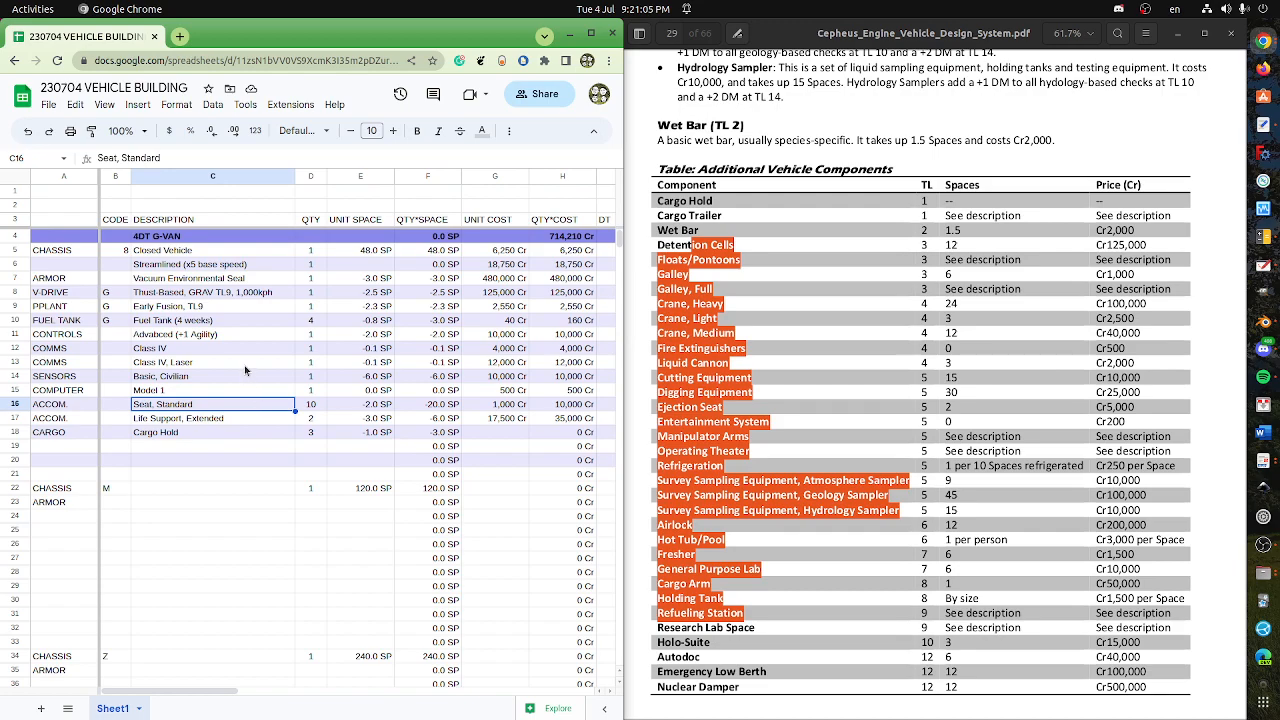
{"action": "left_click", "coordinate": [243, 366]}
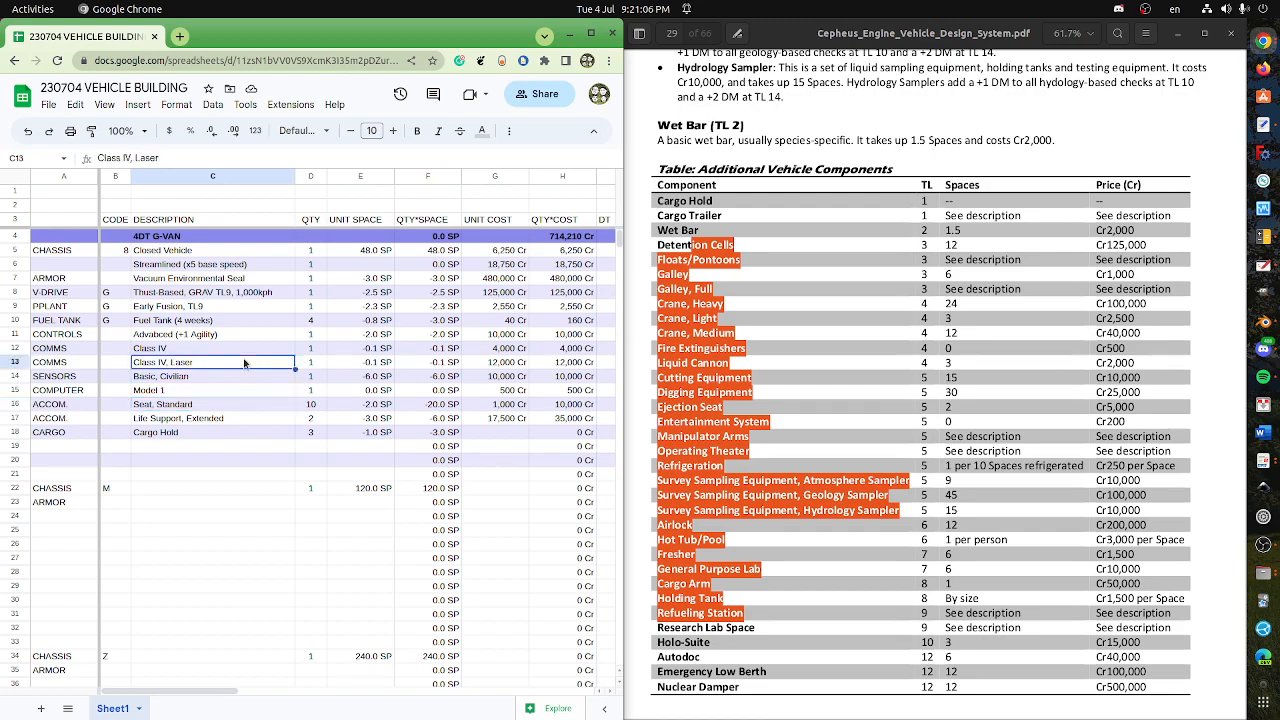
- Correct the spelling of the controls description in C11 to "Advanced (+1 Agility)"
{"action": "left_click", "coordinate": [171, 336]}
{"action": "left_click", "coordinate": [119, 157]}
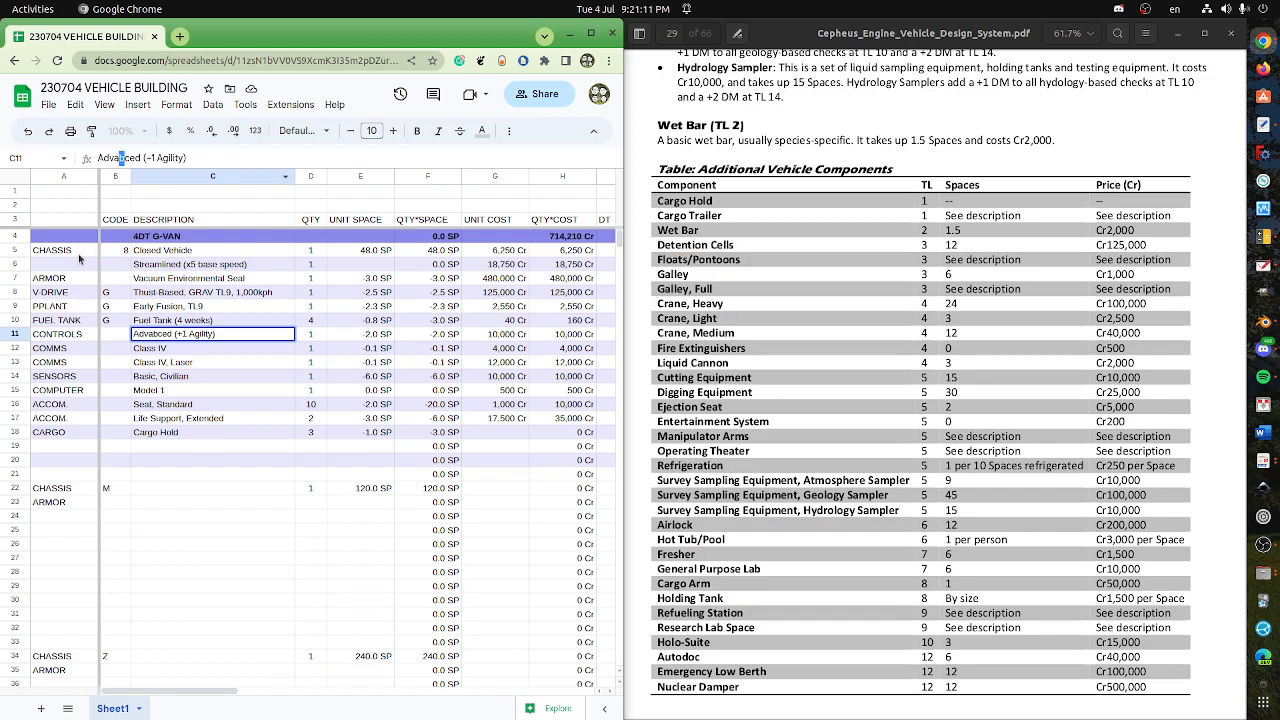
{"action": "type", "text": "n"}
- Append ", Agility+0" to the V-drive description in C8 and widen column C to fit it
{"action": "left_click", "coordinate": [199, 295]}
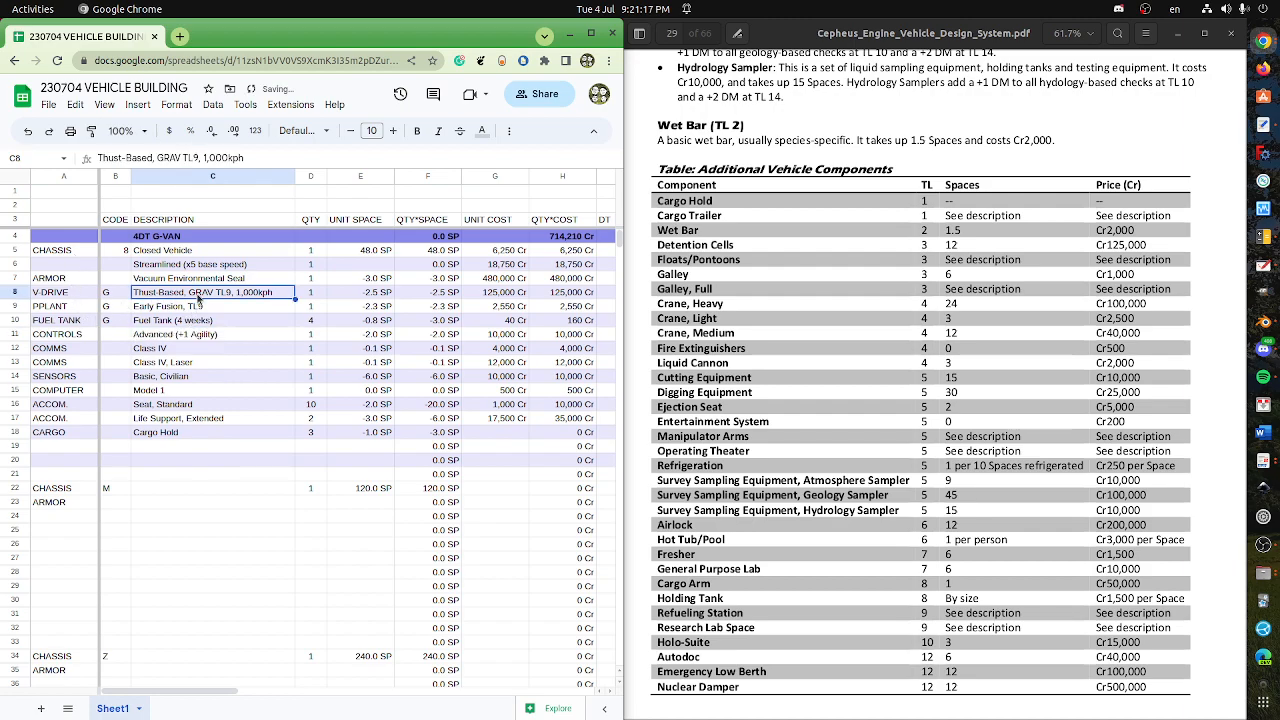
{"action": "left_click", "coordinate": [247, 157]}
{"action": "type", "text": "A"}
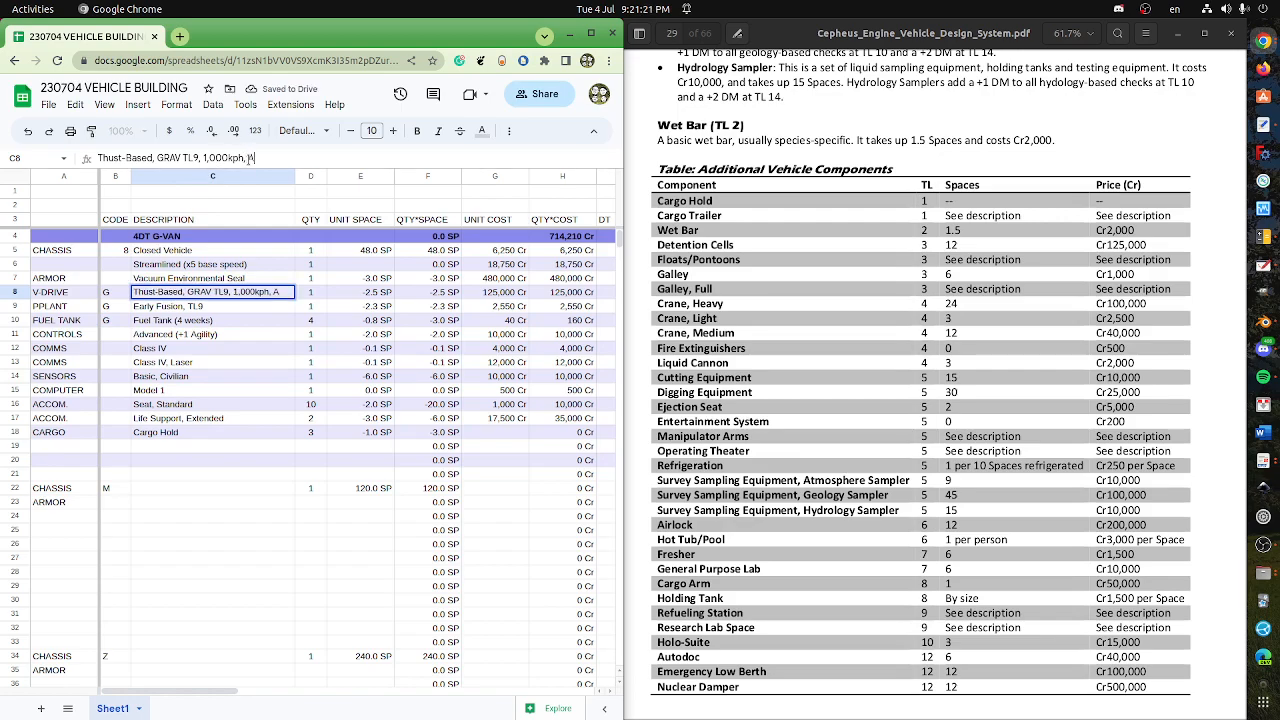
{"action": "type", "text": "gility+0"}
{"action": "left_click", "coordinate": [296, 383]}
{"action": "left_click_drag", "start_coordinate": [296, 176], "coordinate": [327, 176]}
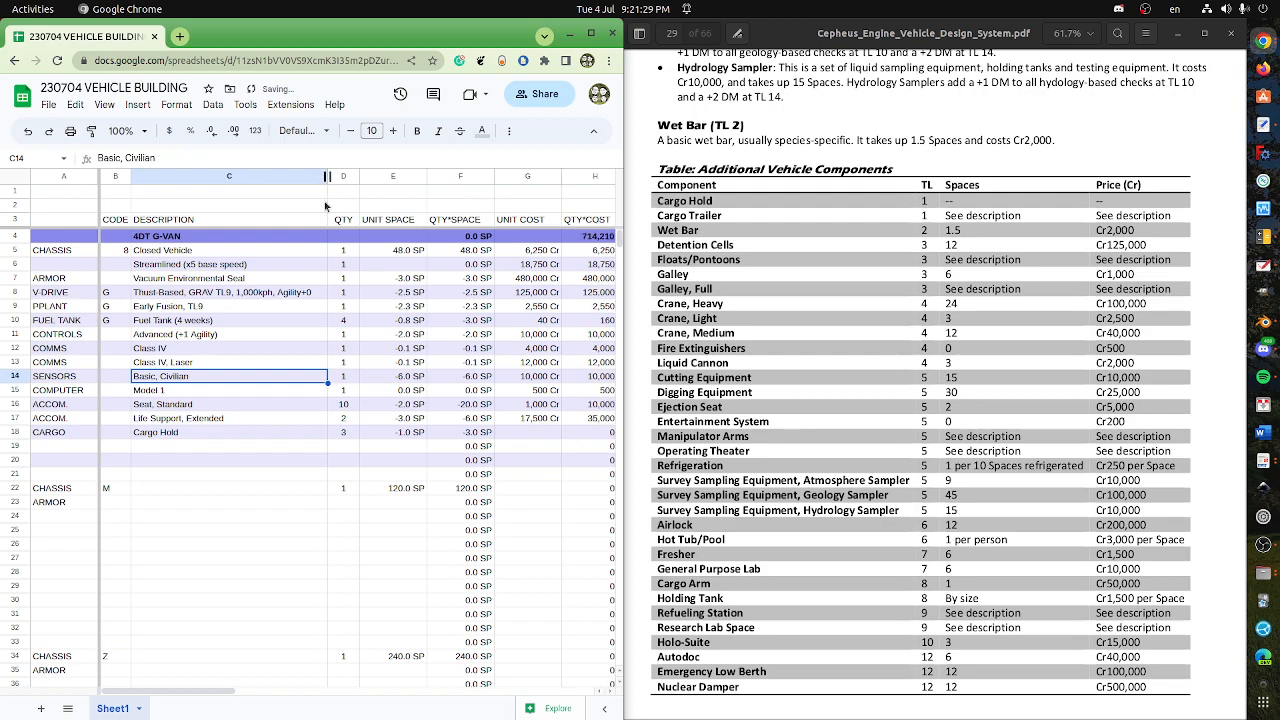
- Remove "-Based" from the V-drive description in C8 and narrow column C to fit the shorter text
{"action": "left_click", "coordinate": [168, 292]}
{"action": "key", "text": "shift+Left"}
{"action": "key", "text": "shift+Left"}
{"action": "key", "text": "shift+Left"}
{"action": "key", "text": "shift+Left"}
{"action": "key", "text": "shift+Left"}
{"action": "key", "text": "shift+Left"}
{"action": "key", "text": "BackSpace"}
{"action": "key", "text": "Right"}
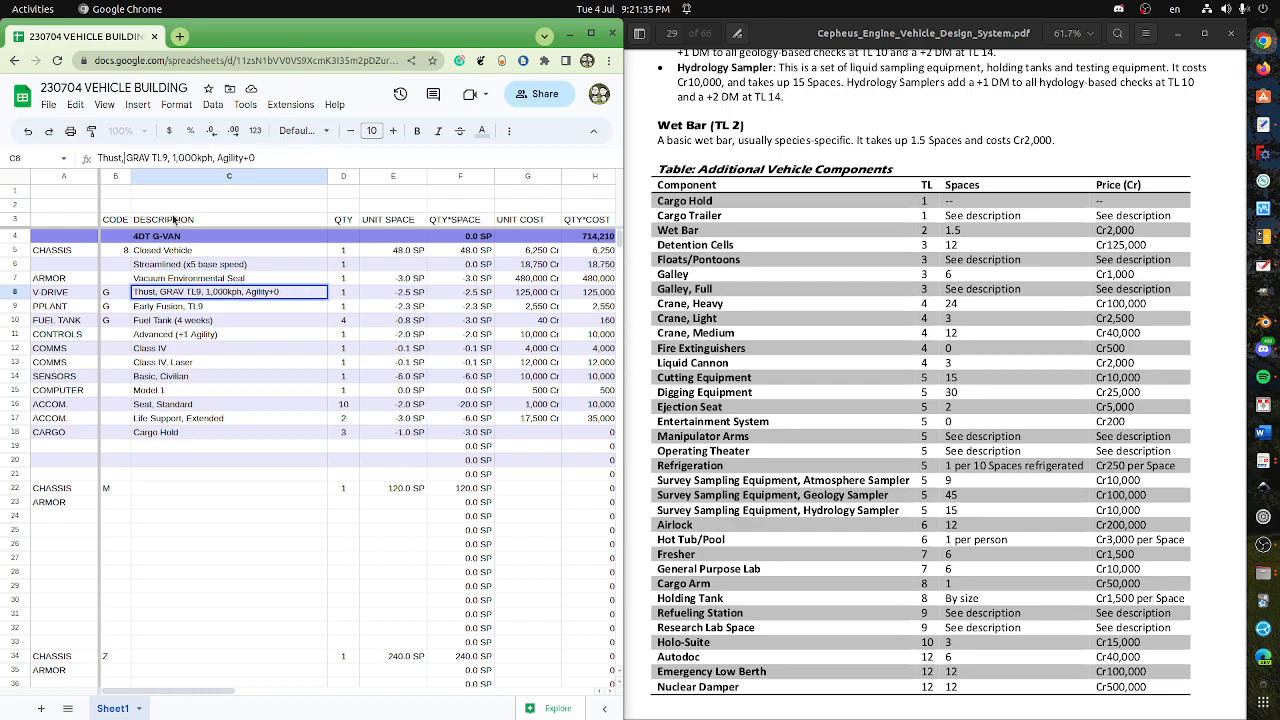
{"action": "key", "text": "Return"}
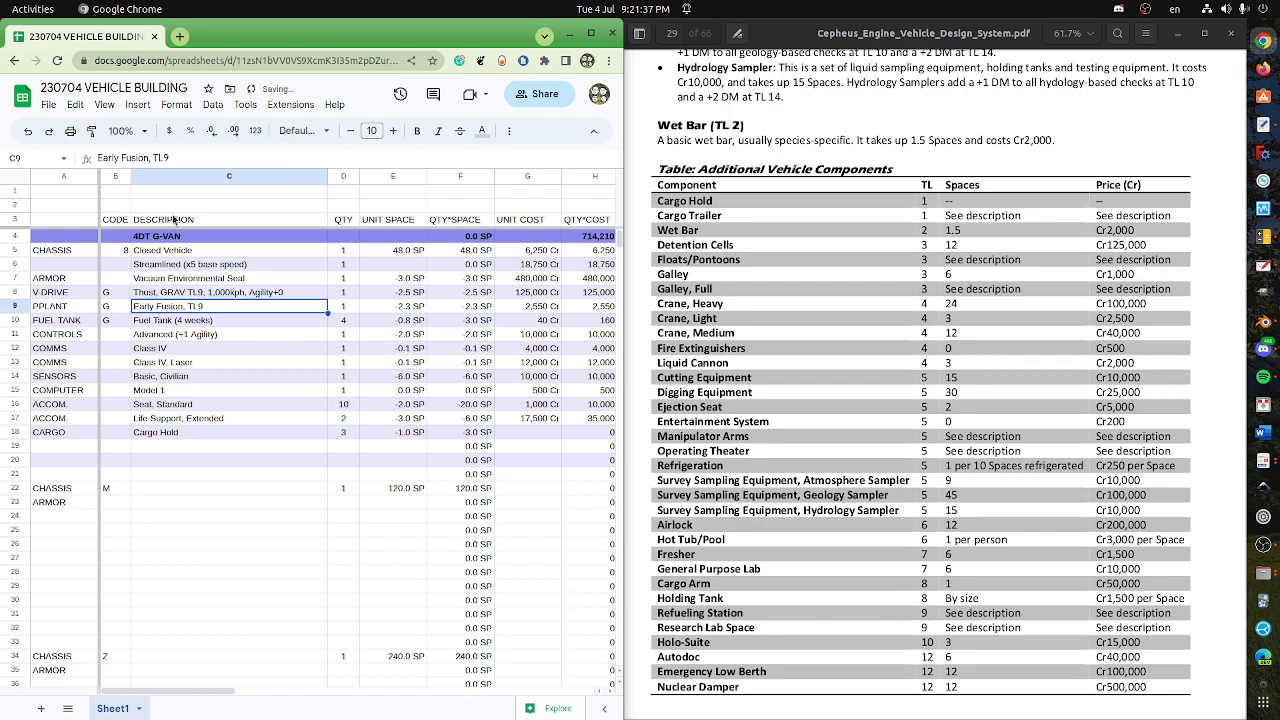
{"action": "left_click_drag", "start_coordinate": [327, 176], "coordinate": [299, 176]}
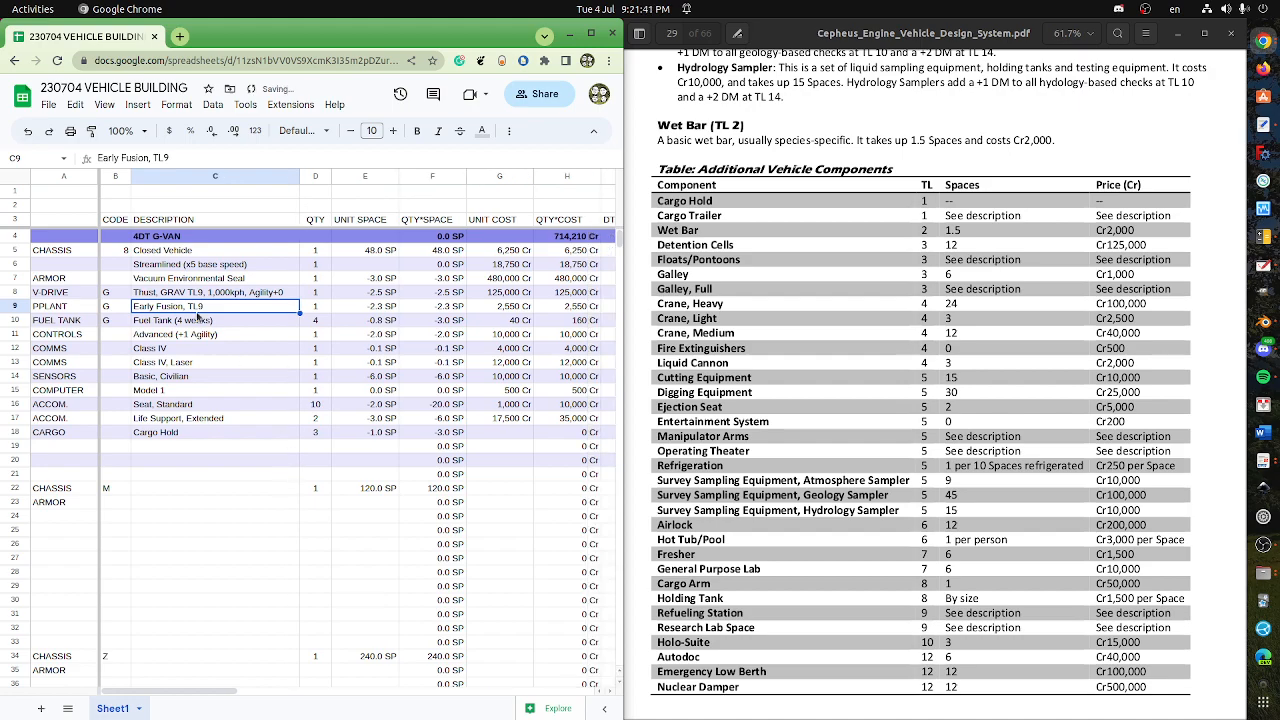
- Review the G-Van's entries in A4:H18 and the PDF's sections on gun ports, weapon mounts, turrets and vehicular weapons
{"action": "left_click_drag", "start_coordinate": [66, 240], "coordinate": [582, 440]}
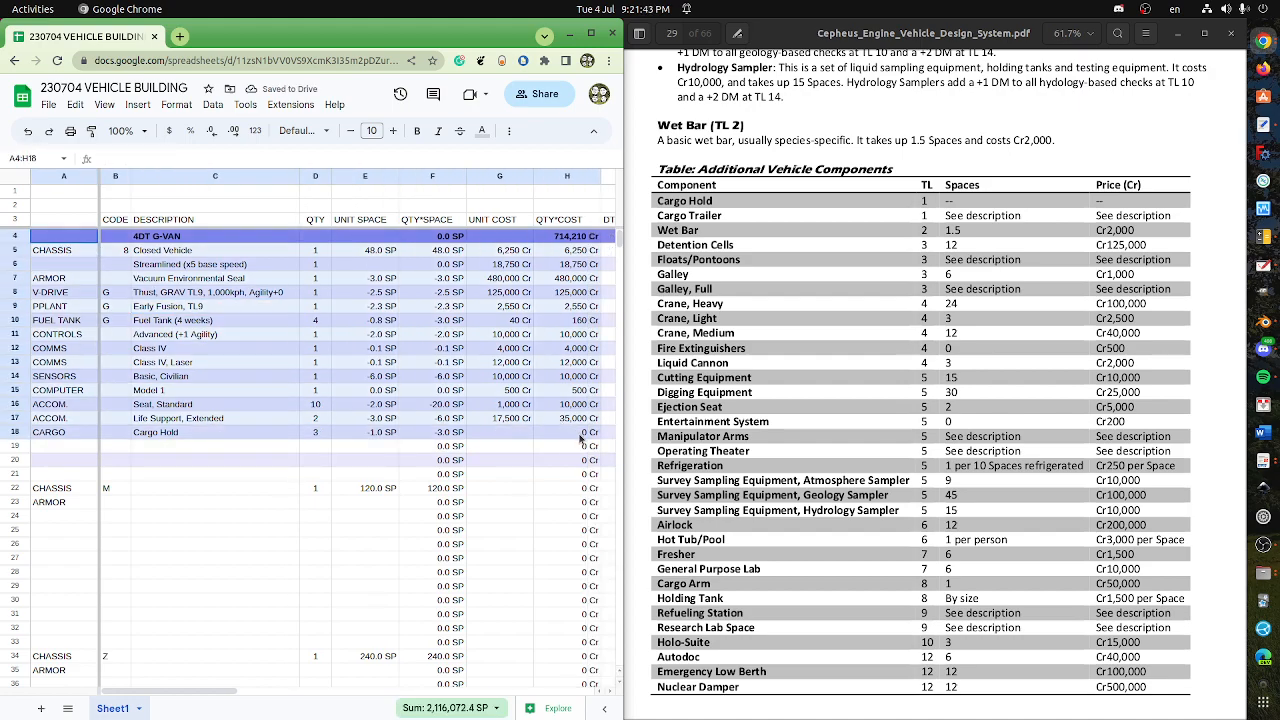
{"action": "scroll", "coordinate": [967, 568], "scroll_direction": "down", "scroll_amount": 9}
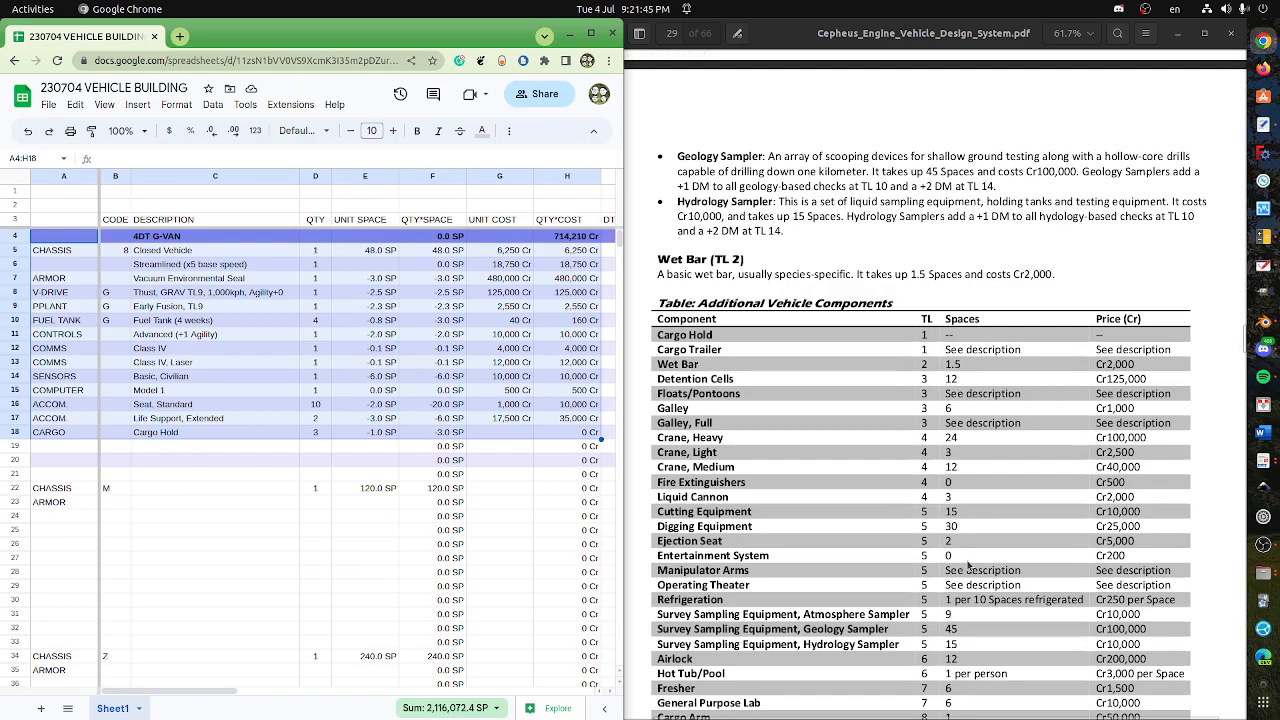
{"action": "scroll", "coordinate": [967, 563], "scroll_direction": "down", "scroll_amount": 5}
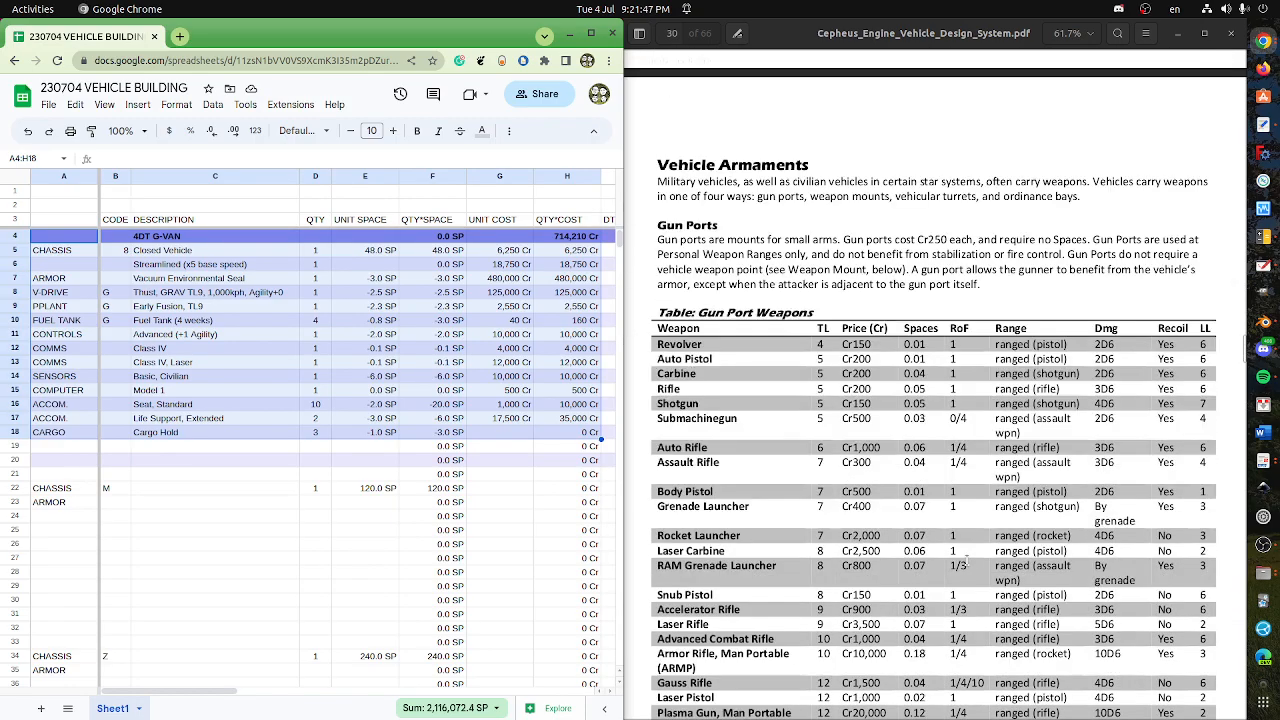
{"action": "scroll", "coordinate": [967, 565], "scroll_direction": "up", "scroll_amount": 5}
{"action": "scroll", "coordinate": [967, 568], "scroll_direction": "down", "scroll_amount": 13}
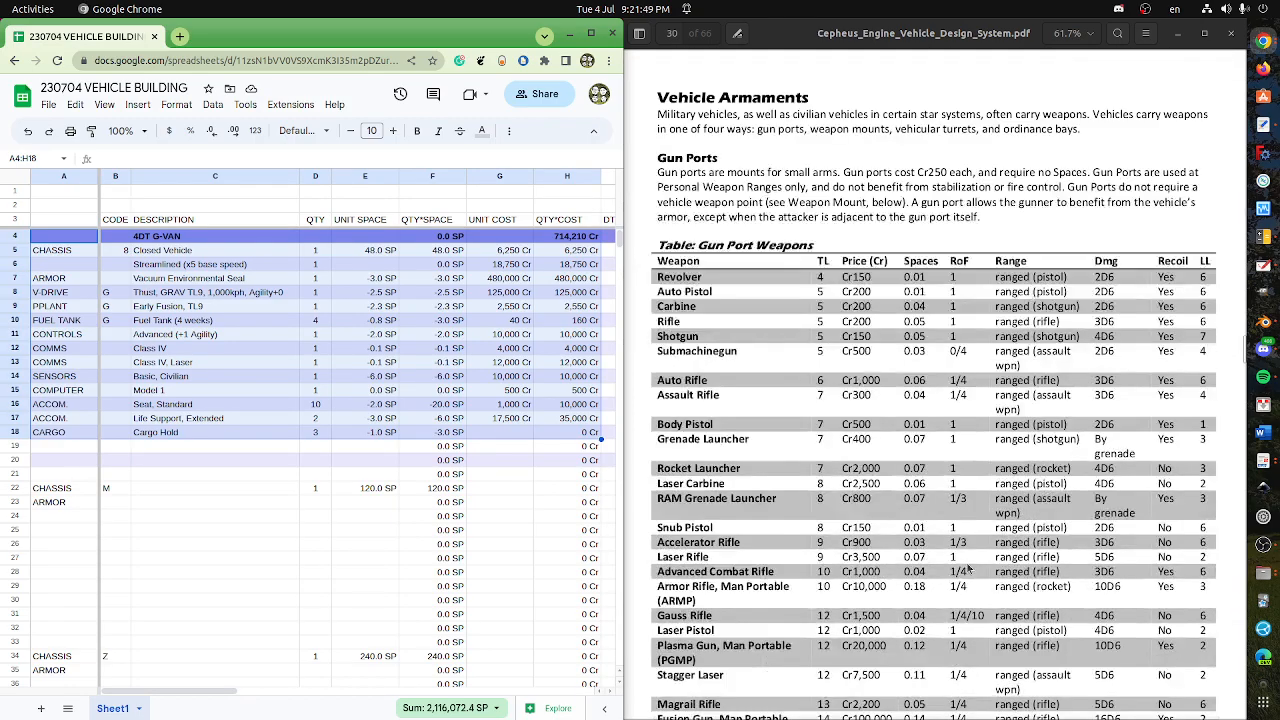
{"action": "scroll", "coordinate": [967, 568], "scroll_direction": "down", "scroll_amount": 5}
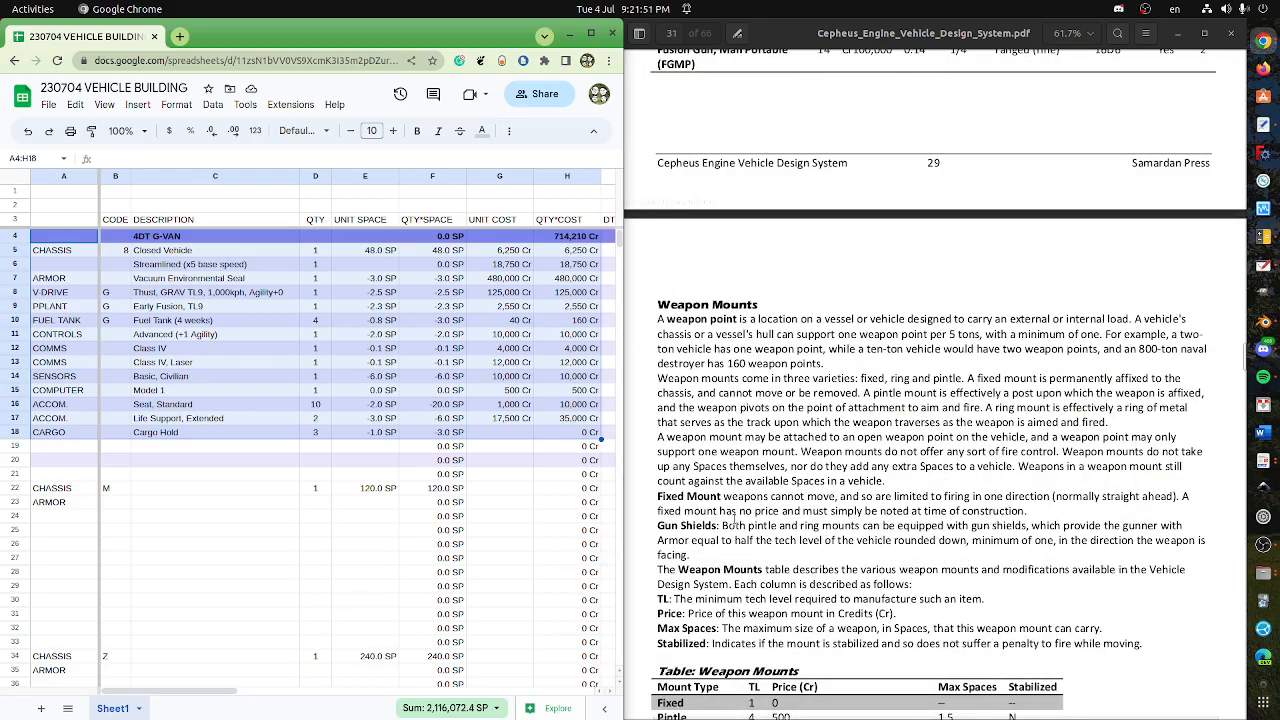
{"action": "scroll", "coordinate": [708, 515], "scroll_direction": "down", "scroll_amount": 3}
{"action": "scroll", "coordinate": [708, 515], "scroll_direction": "down", "scroll_amount": 20}
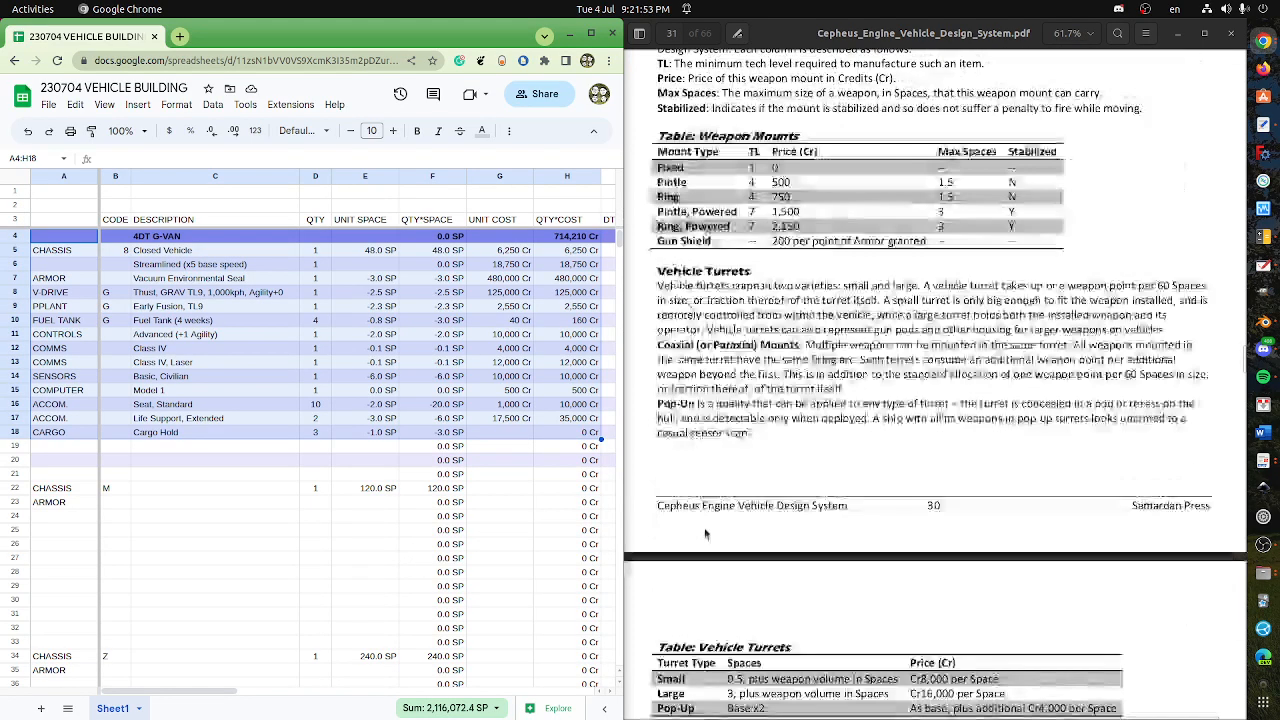
{"action": "scroll", "coordinate": [700, 537], "scroll_direction": "down", "scroll_amount": 15}
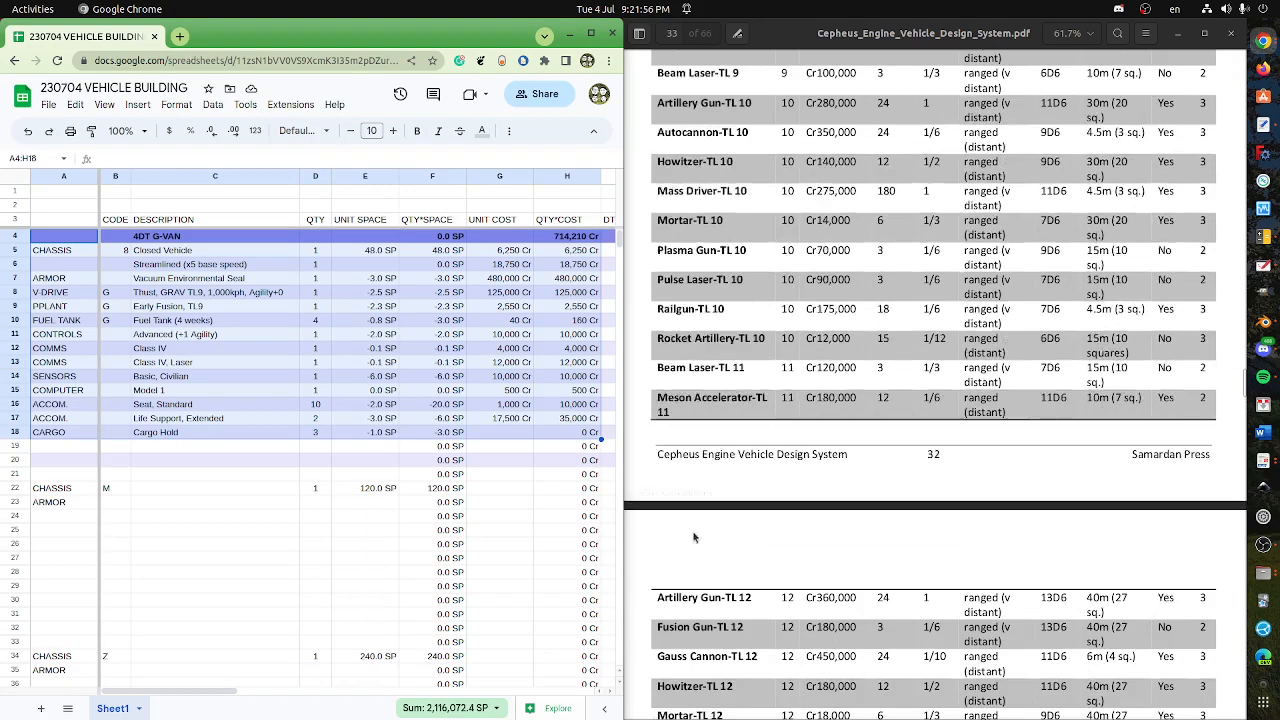
- Look through the PDF's tables for vehicular weapon ammunition, ordinance bays and missiles
{"action": "left_click", "coordinate": [266, 445]}
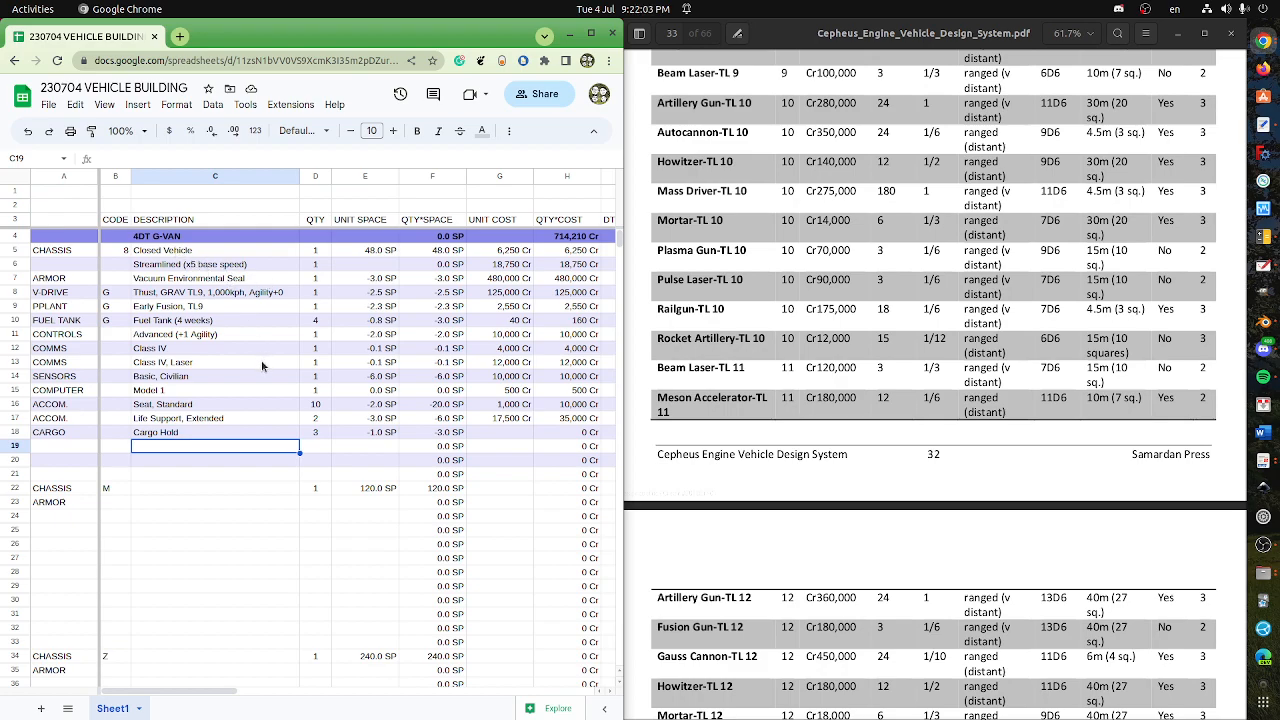
{"action": "scroll", "coordinate": [926, 510], "scroll_direction": "down", "scroll_amount": 15}
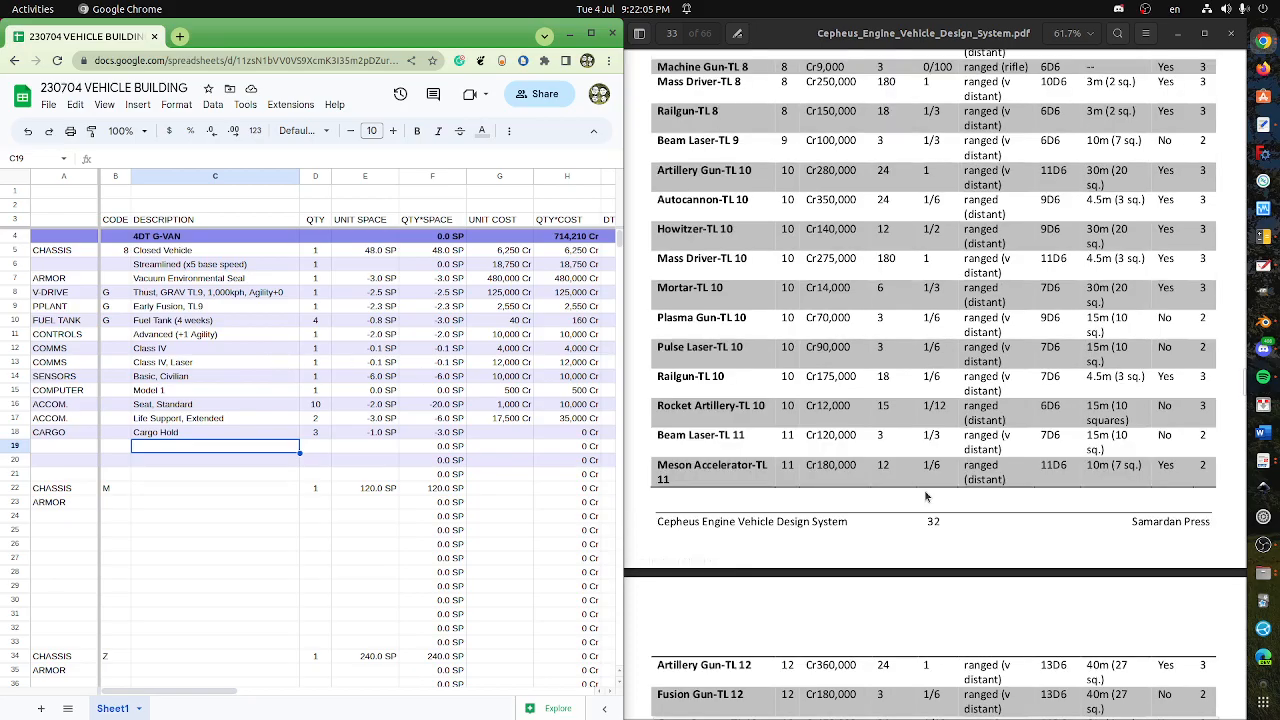
{"action": "scroll", "coordinate": [926, 510], "scroll_direction": "down", "scroll_amount": 15}
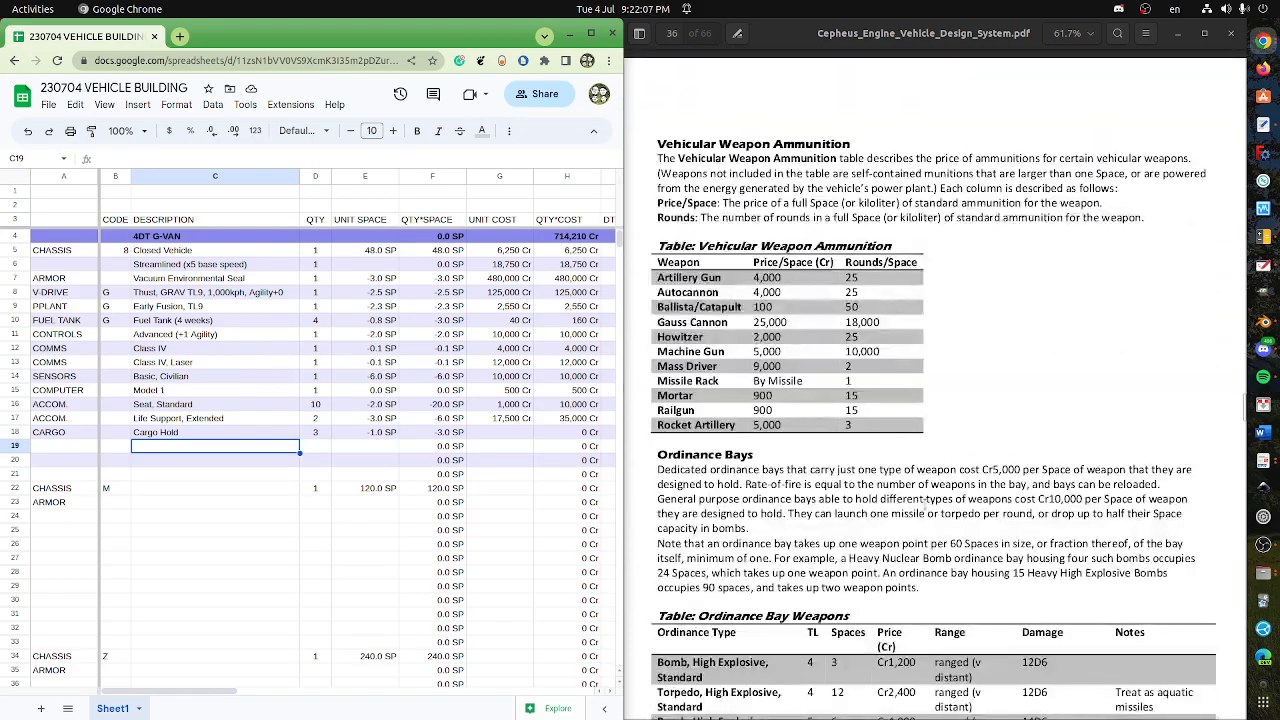
{"action": "scroll", "coordinate": [926, 510], "scroll_direction": "down", "scroll_amount": 6}
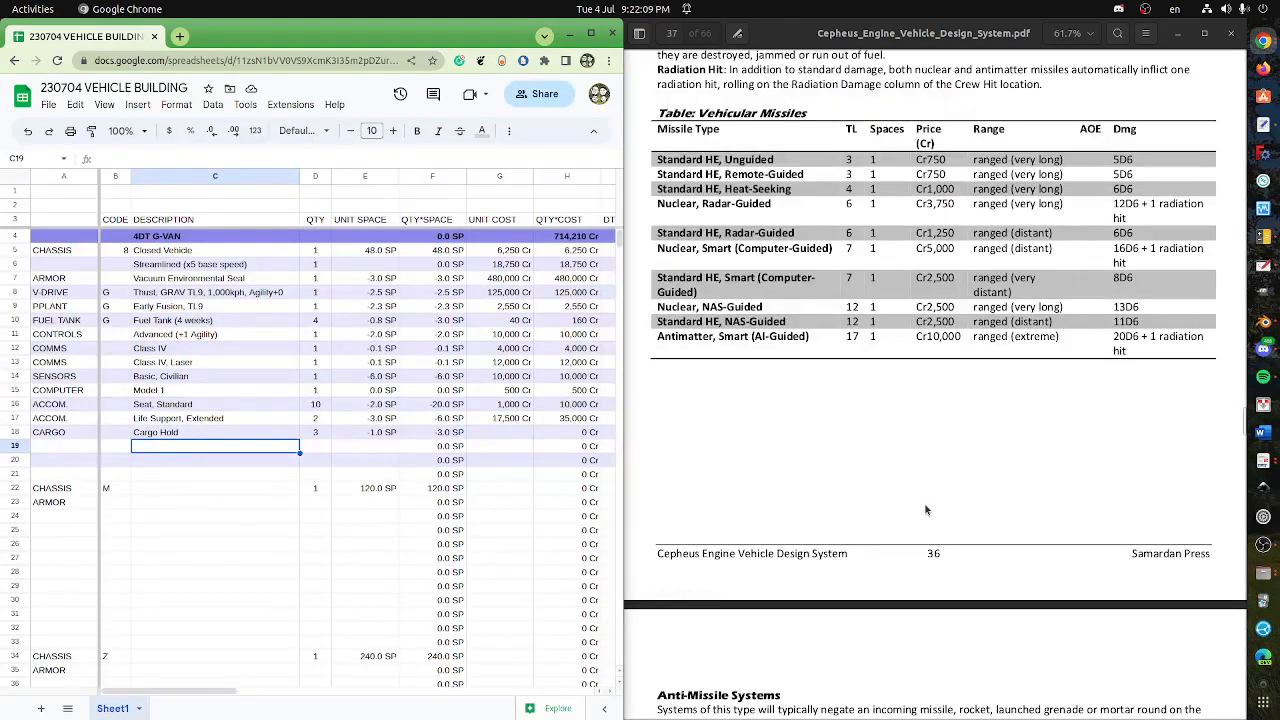
{"action": "scroll", "coordinate": [926, 510], "scroll_direction": "down", "scroll_amount": 20}
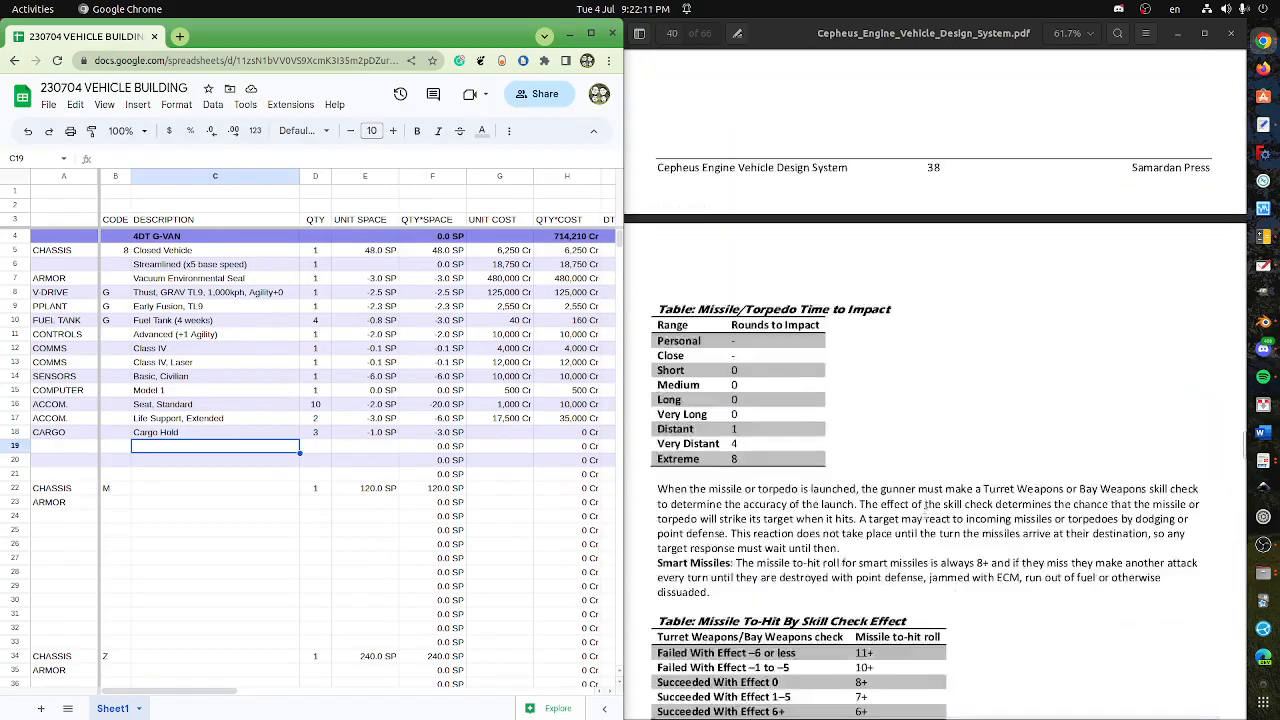
- Browse the PDF's sample aircraft and grav vehicles to find the TL9 Air/Raft design specifications
{"action": "scroll", "coordinate": [922, 510], "scroll_direction": "down", "scroll_amount": 20}
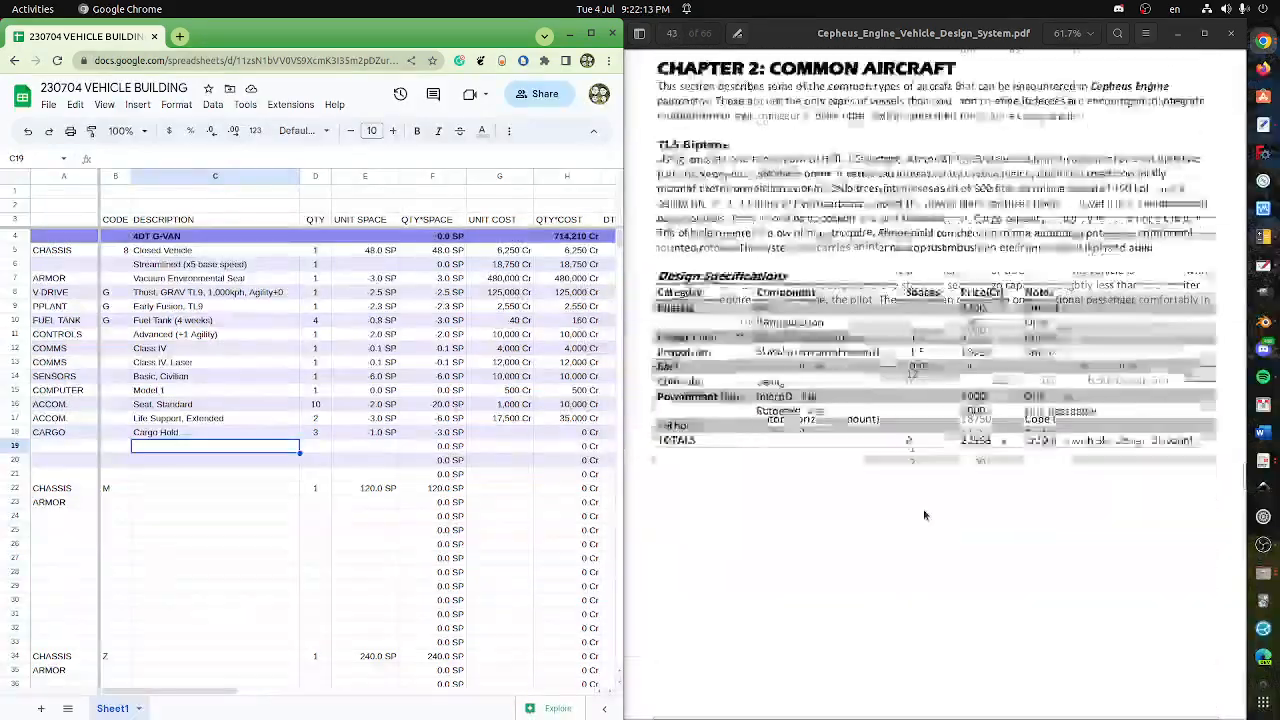
{"action": "scroll", "coordinate": [924, 515], "scroll_direction": "down", "scroll_amount": 10}
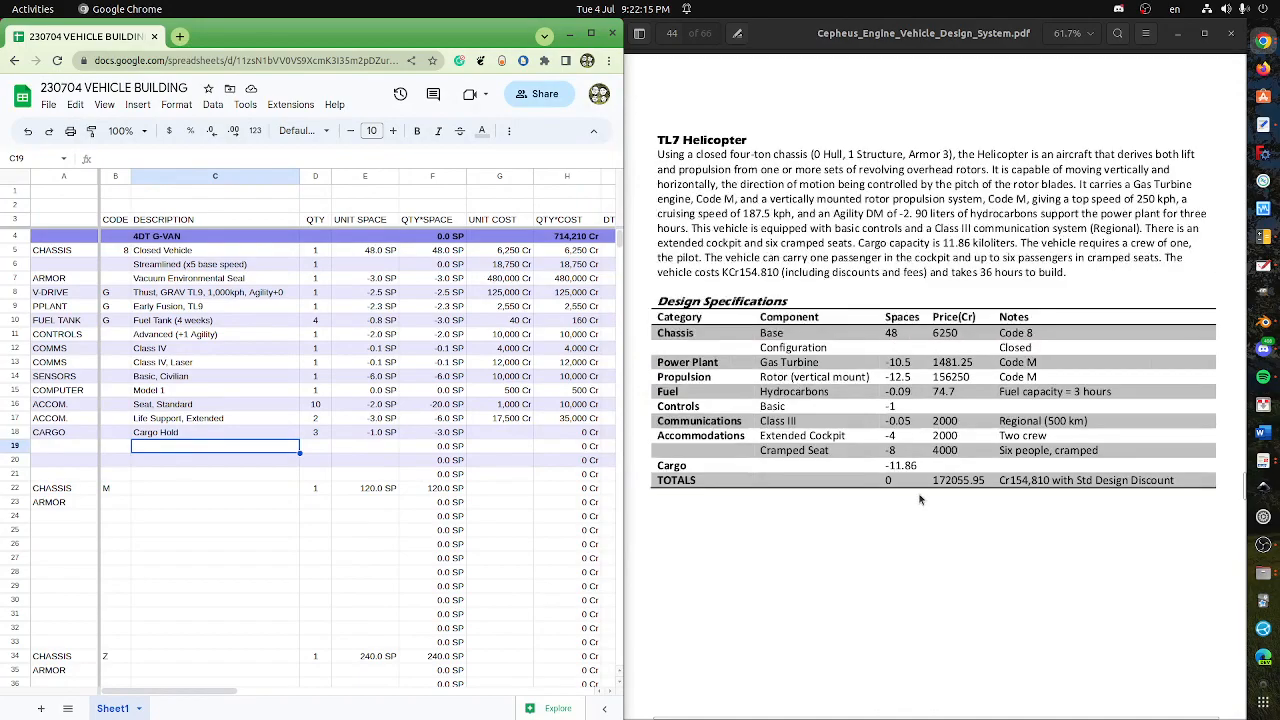
{"action": "scroll", "coordinate": [922, 510], "scroll_direction": "down", "scroll_amount": 10}
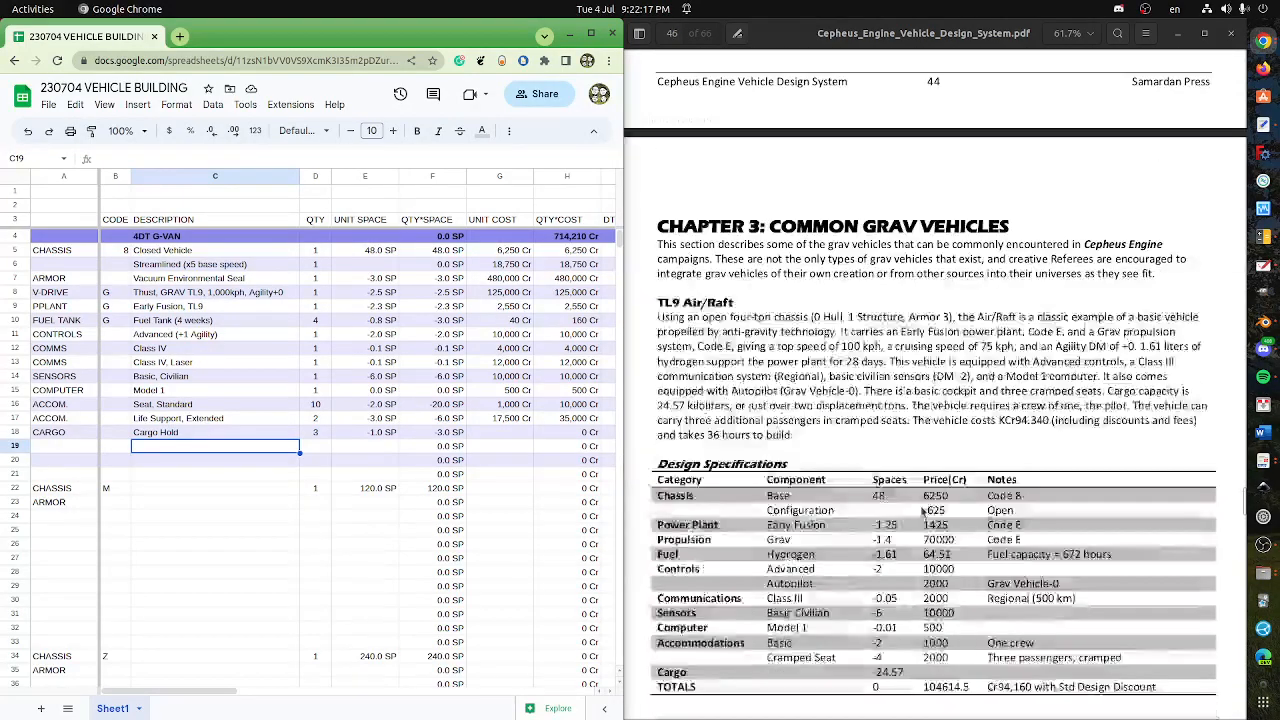
{"action": "scroll", "coordinate": [922, 510], "scroll_direction": "down", "scroll_amount": 5}
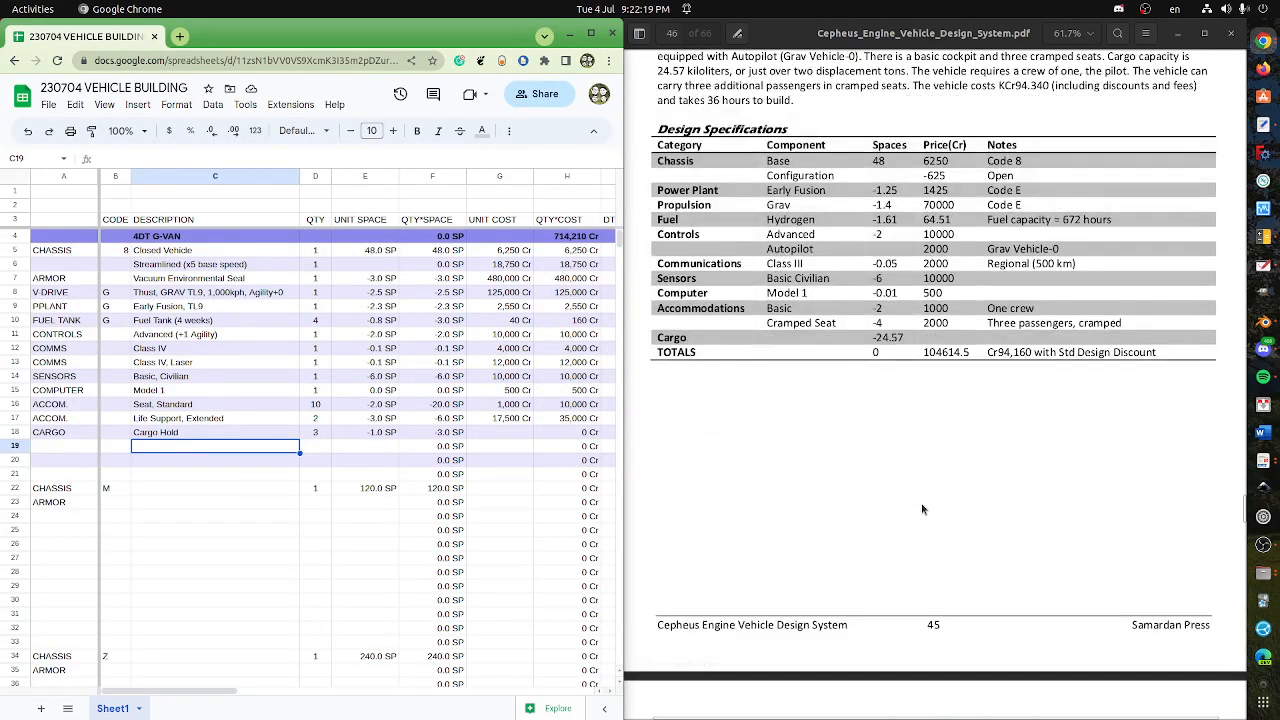
{"action": "scroll", "coordinate": [922, 510], "scroll_direction": "down", "scroll_amount": 8}
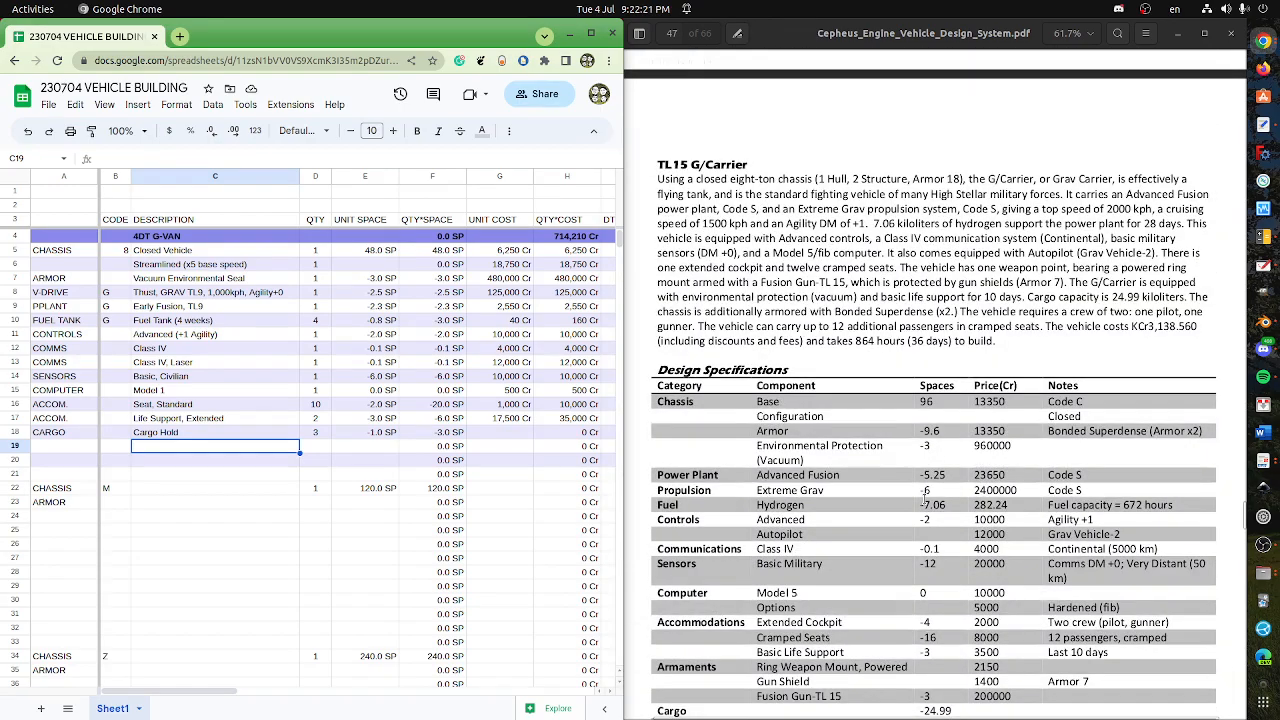
{"action": "scroll", "coordinate": [924, 496], "scroll_direction": "up", "scroll_amount": 5}
{"action": "scroll", "coordinate": [924, 496], "scroll_direction": "up", "scroll_amount": 8}
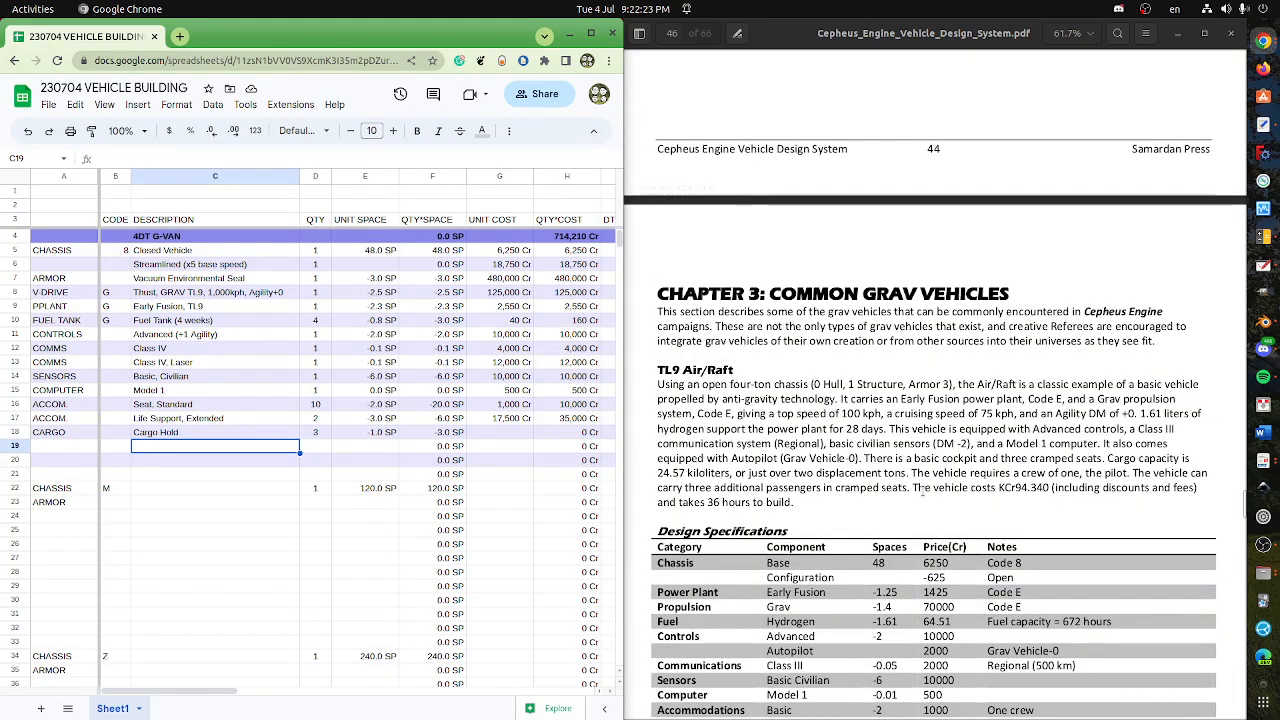
{"action": "scroll", "coordinate": [922, 487], "scroll_direction": "down", "scroll_amount": 4}
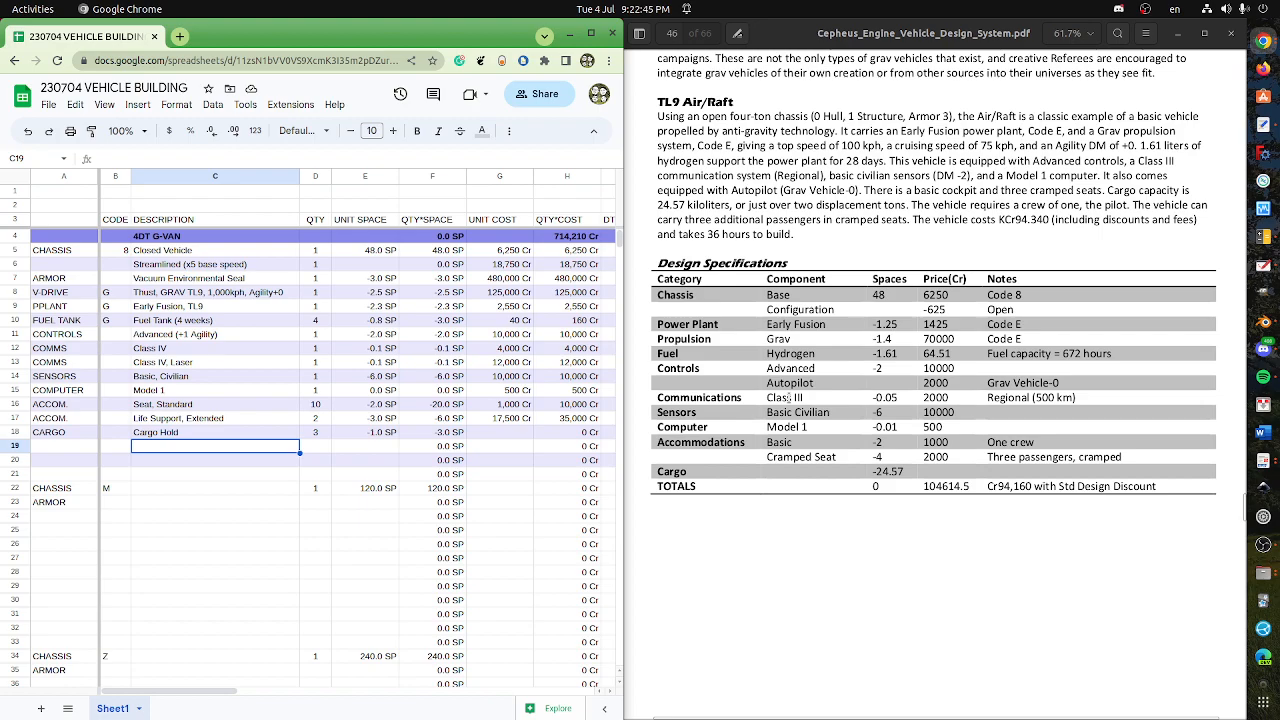
- Compare the TL9 Air/Raft's configuration, communications and cargo spaces with the G-Van's seat and life support rows
{"action": "mouse_move", "coordinate": [793, 397]}
{"action": "left_mouse_down"}
{"action": "mouse_move", "coordinate": [815, 440]}
{"action": "mouse_move", "coordinate": [812, 405]}
{"action": "left_mouse_up"}
{"action": "left_click", "coordinate": [812, 397]}
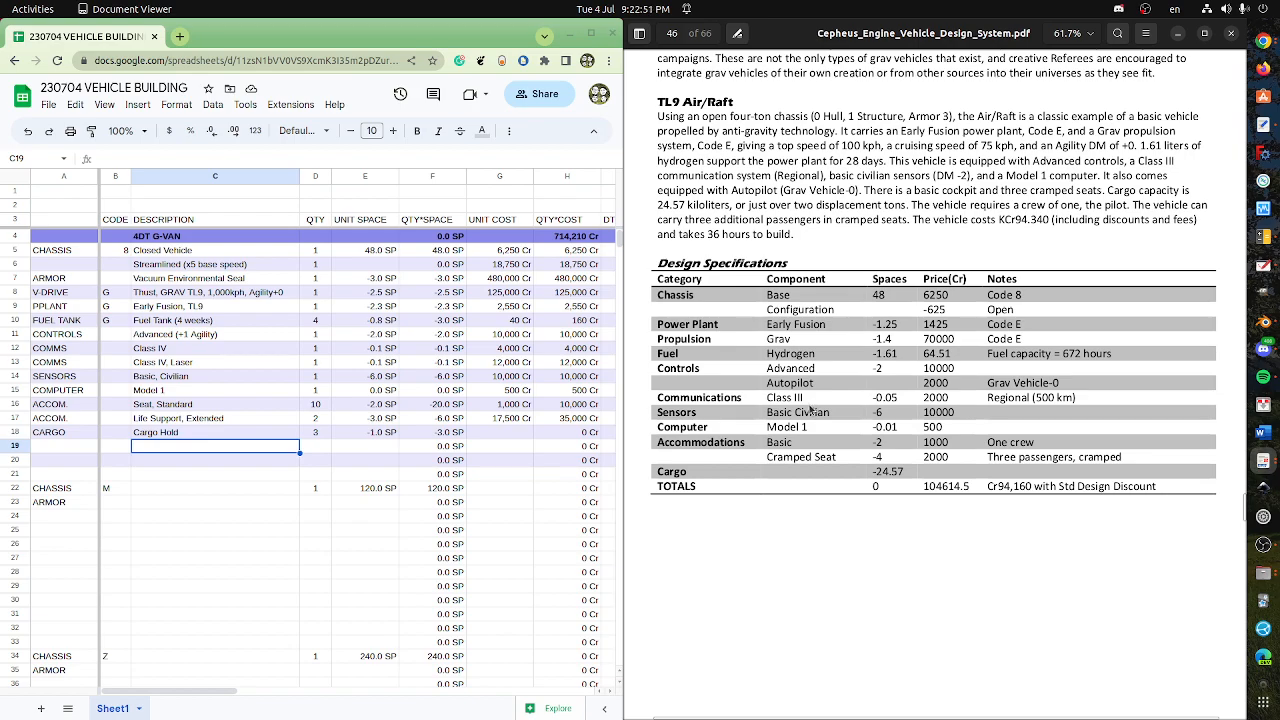
{"action": "left_click_drag", "start_coordinate": [870, 472], "coordinate": [908, 476]}
{"action": "left_click", "coordinate": [789, 307]}
{"action": "mouse_move", "coordinate": [986, 309]}
{"action": "left_mouse_down"}
{"action": "mouse_move", "coordinate": [1028, 320]}
{"action": "mouse_move", "coordinate": [1010, 312]}
{"action": "left_mouse_up"}
{"action": "left_click", "coordinate": [1027, 311]}
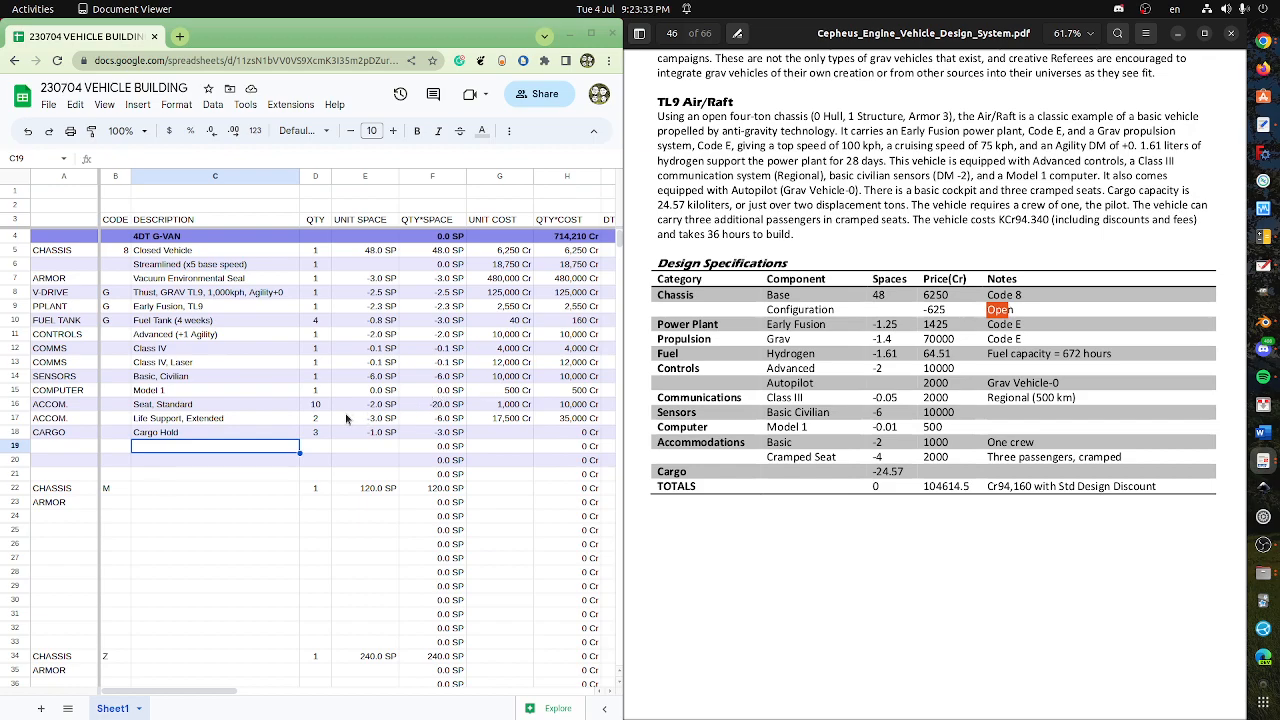
{"action": "left_click", "coordinate": [443, 406]}
{"action": "left_click", "coordinate": [443, 406]}
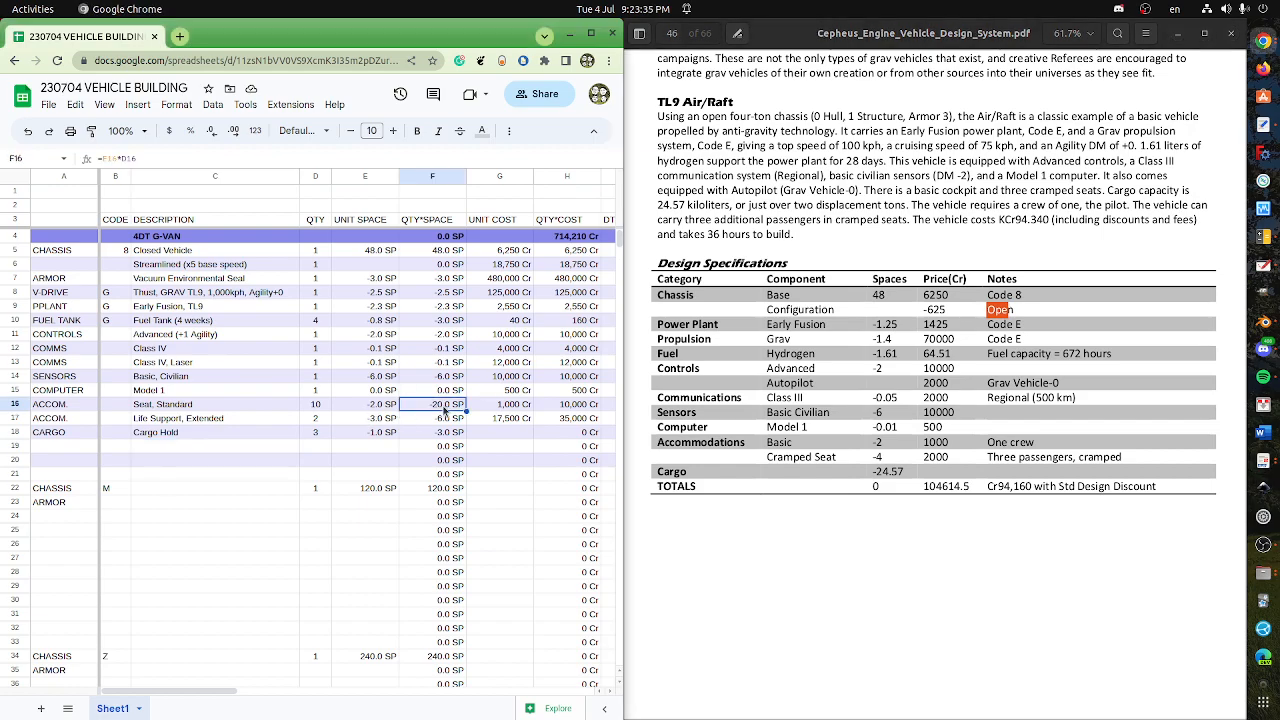
{"action": "left_click_drag", "start_coordinate": [874, 471], "coordinate": [902, 478]}
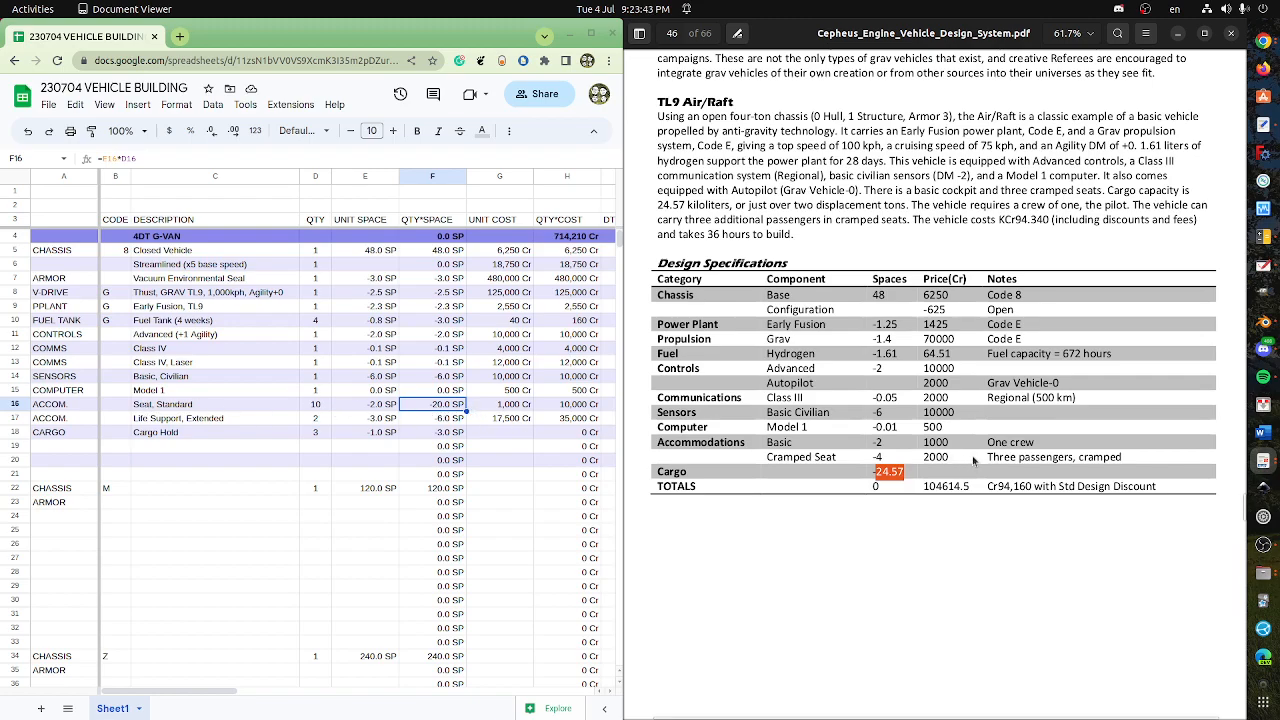
{"action": "left_click_drag", "start_coordinate": [155, 408], "coordinate": [523, 422]}
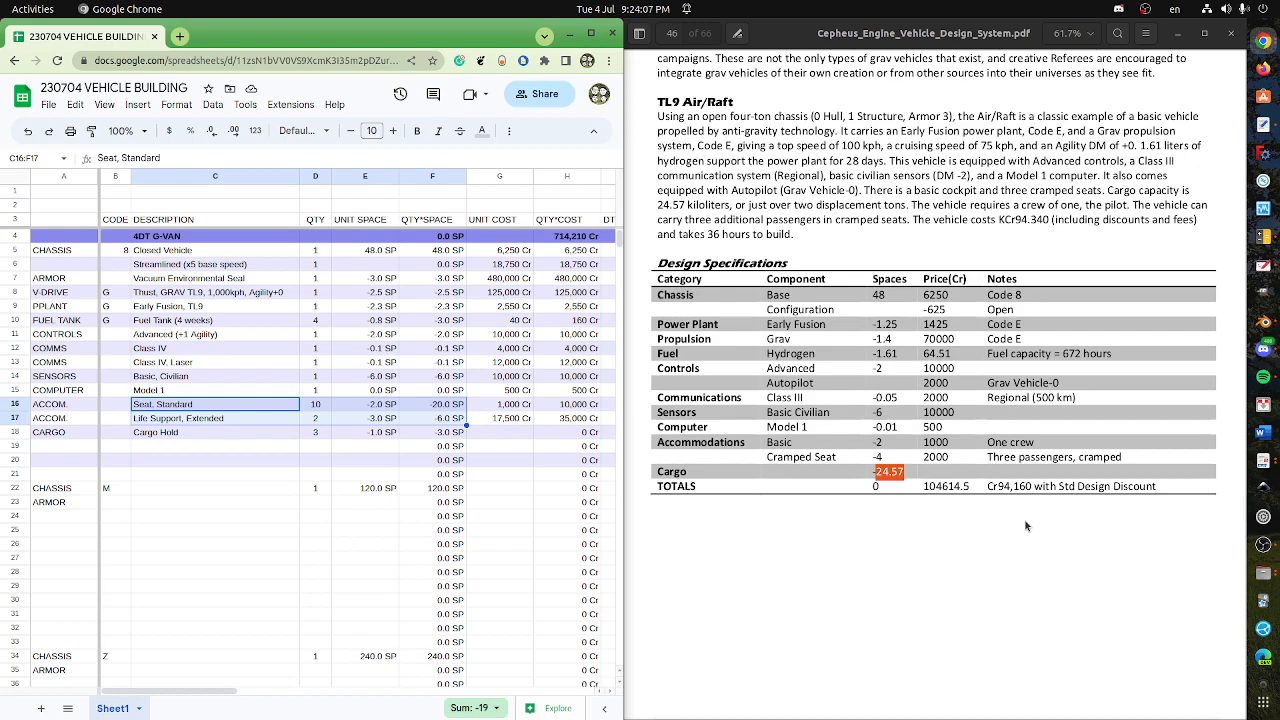
- Check the TL9 Air/Raft's total price, standard design discount and top speed in the PDF
{"action": "left_click_drag", "start_coordinate": [1011, 487], "coordinate": [1043, 487]}
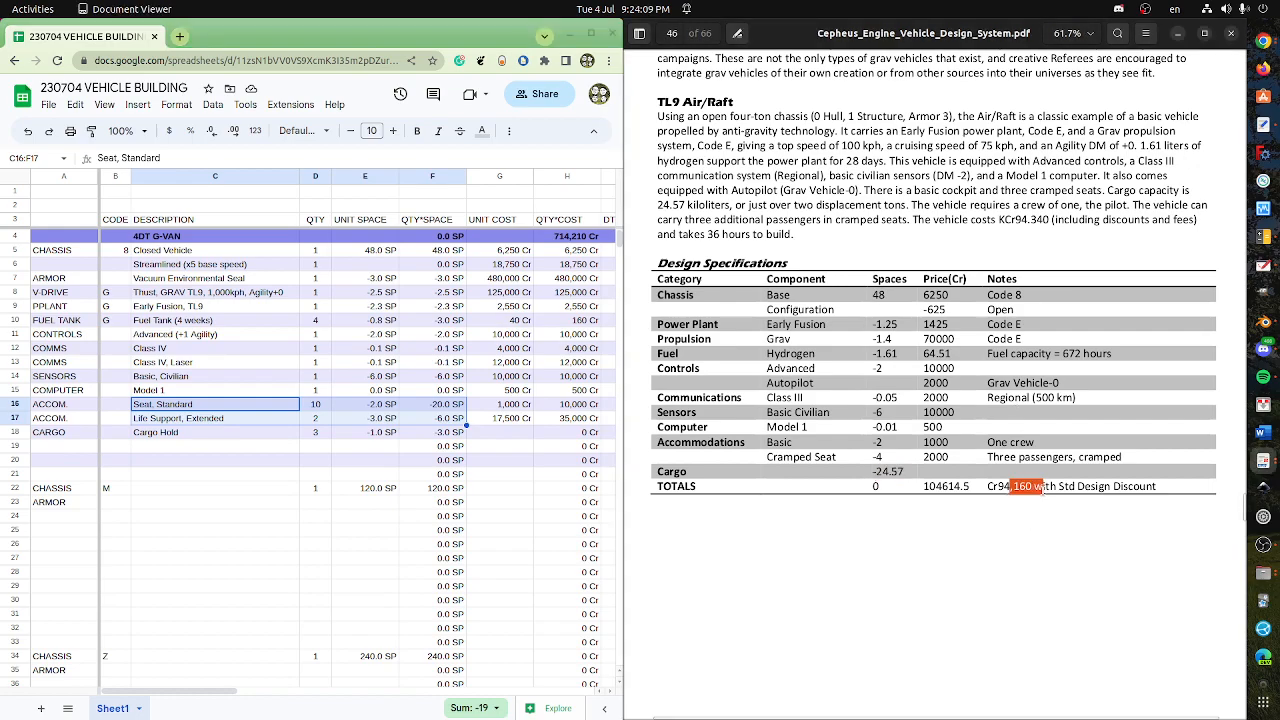
{"action": "left_click", "coordinate": [940, 488]}
{"action": "scroll", "coordinate": [940, 488], "scroll_direction": "up", "scroll_amount": 1}
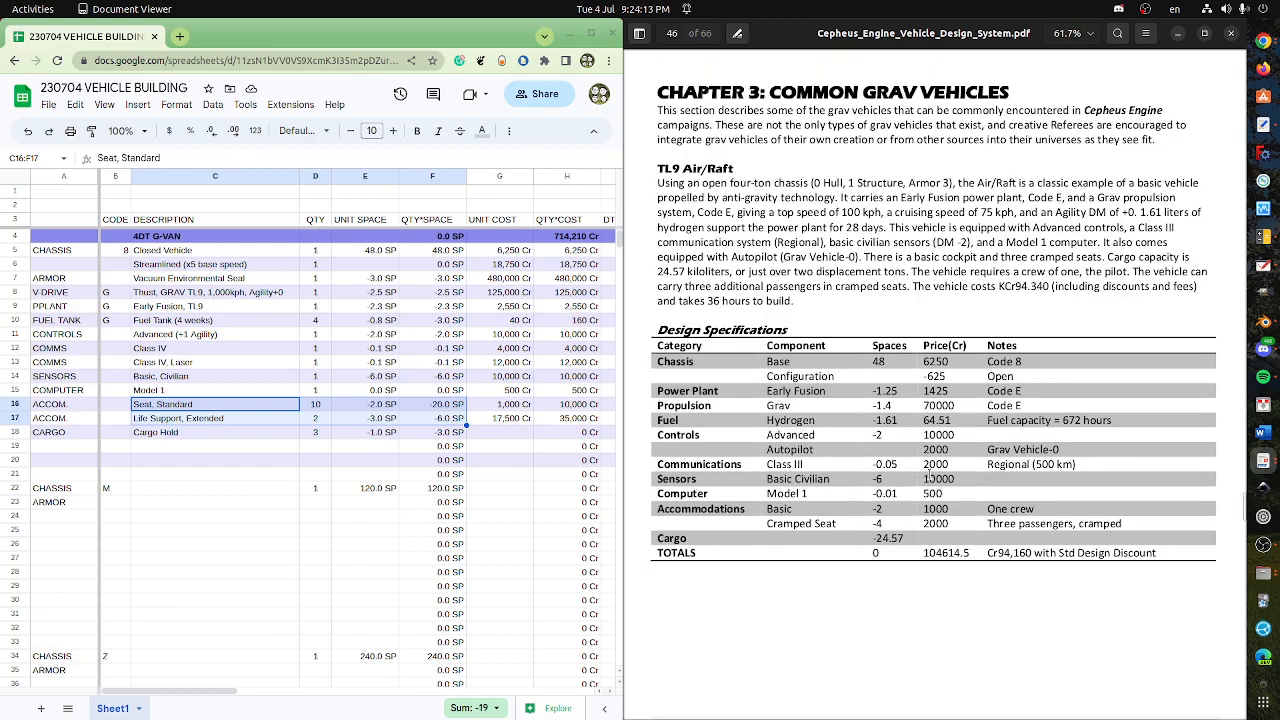
{"action": "left_click_drag", "start_coordinate": [845, 213], "coordinate": [862, 213]}
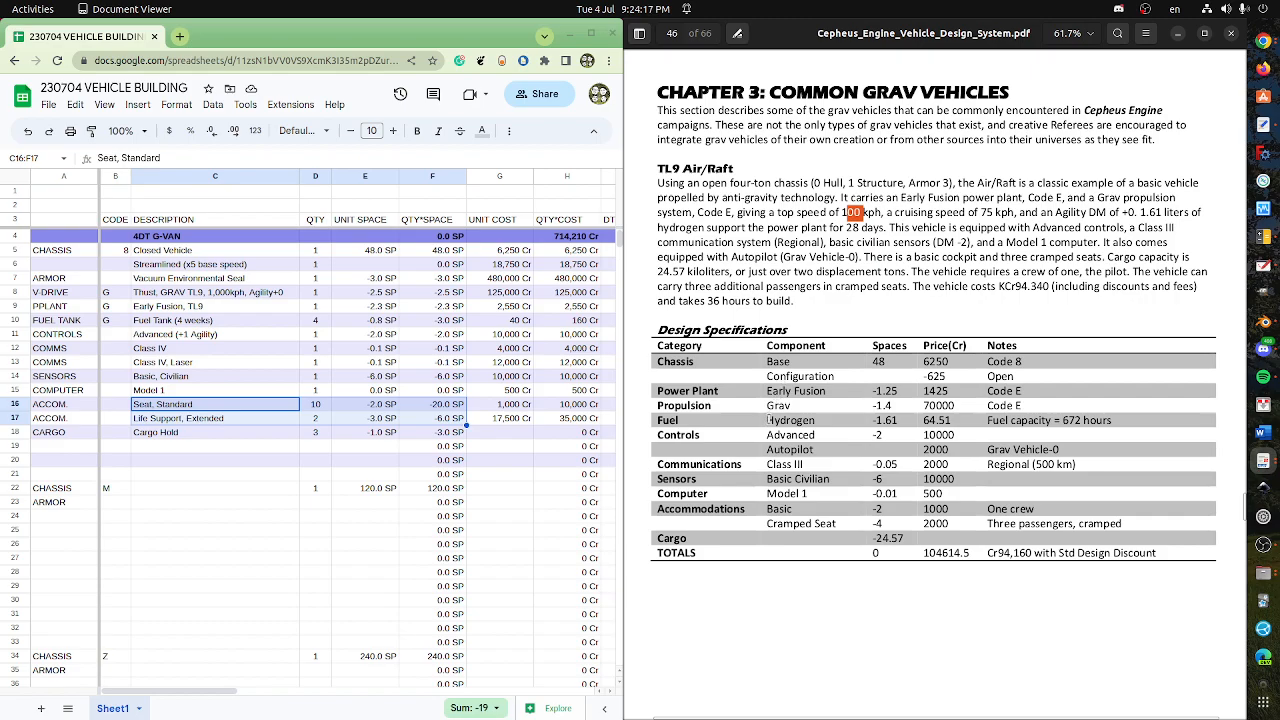
- Examine the TL15 G/Carrier's design specifications, including chassis spaces, cramped passenger seats and discounted total, against the G-Van's seating rows
{"action": "scroll", "coordinate": [814, 470], "scroll_direction": "down", "scroll_amount": 12}
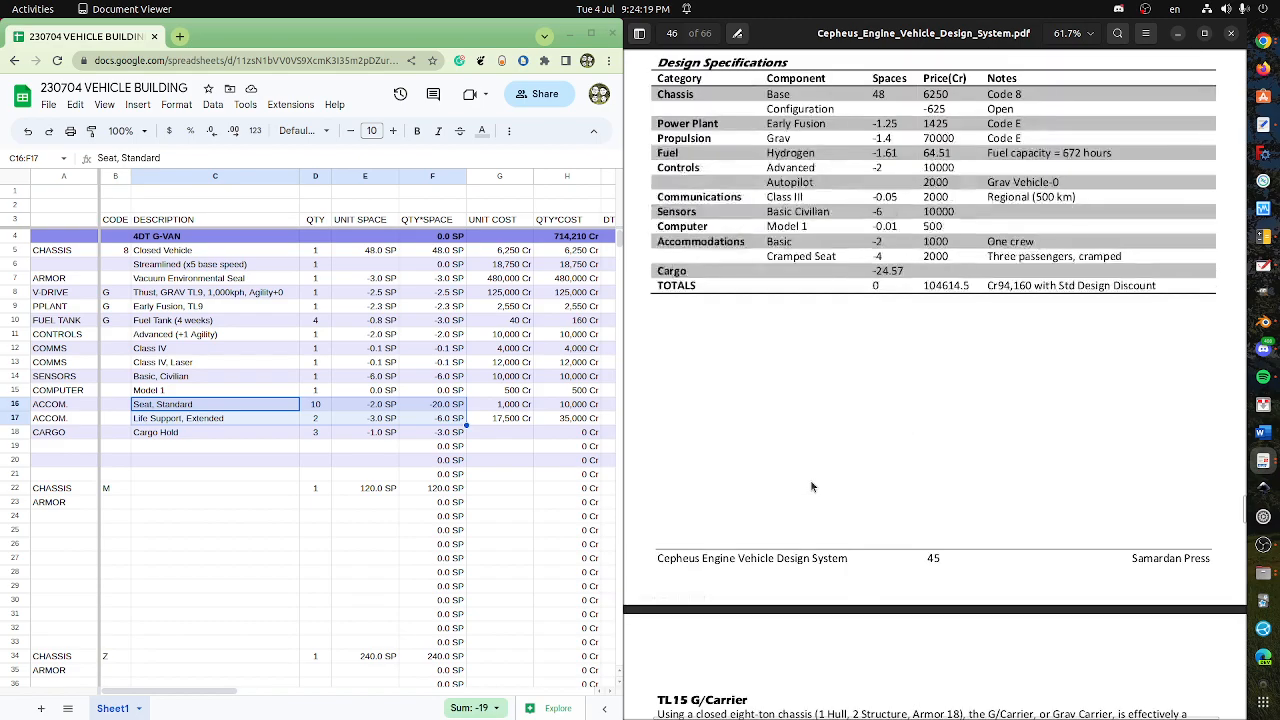
{"action": "scroll", "coordinate": [809, 478], "scroll_direction": "down", "scroll_amount": 3}
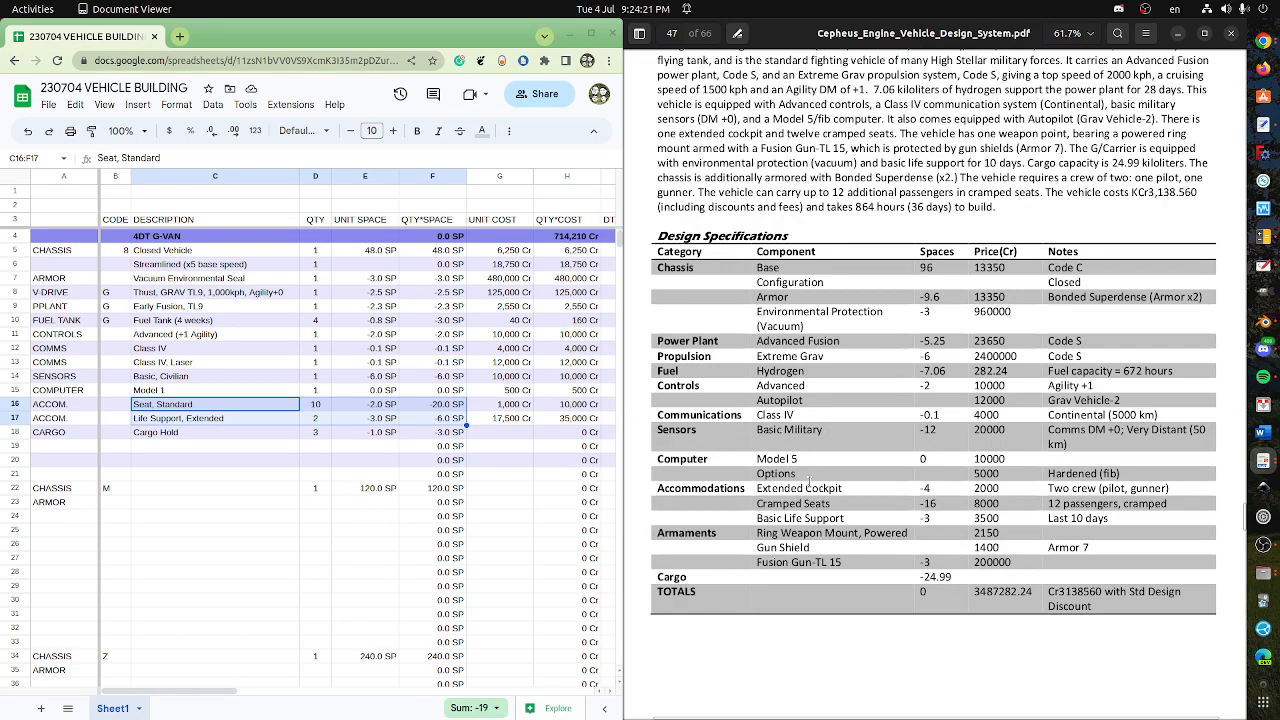
{"action": "scroll", "coordinate": [809, 479], "scroll_direction": "up", "scroll_amount": 4}
{"action": "scroll", "coordinate": [800, 481], "scroll_direction": "down", "scroll_amount": 4}
{"action": "left_click_drag", "start_coordinate": [934, 268], "coordinate": [918, 267]}
{"action": "left_click_drag", "start_coordinate": [1085, 593], "coordinate": [1065, 592]}
{"action": "left_click_drag", "start_coordinate": [1047, 505], "coordinate": [1093, 508]}
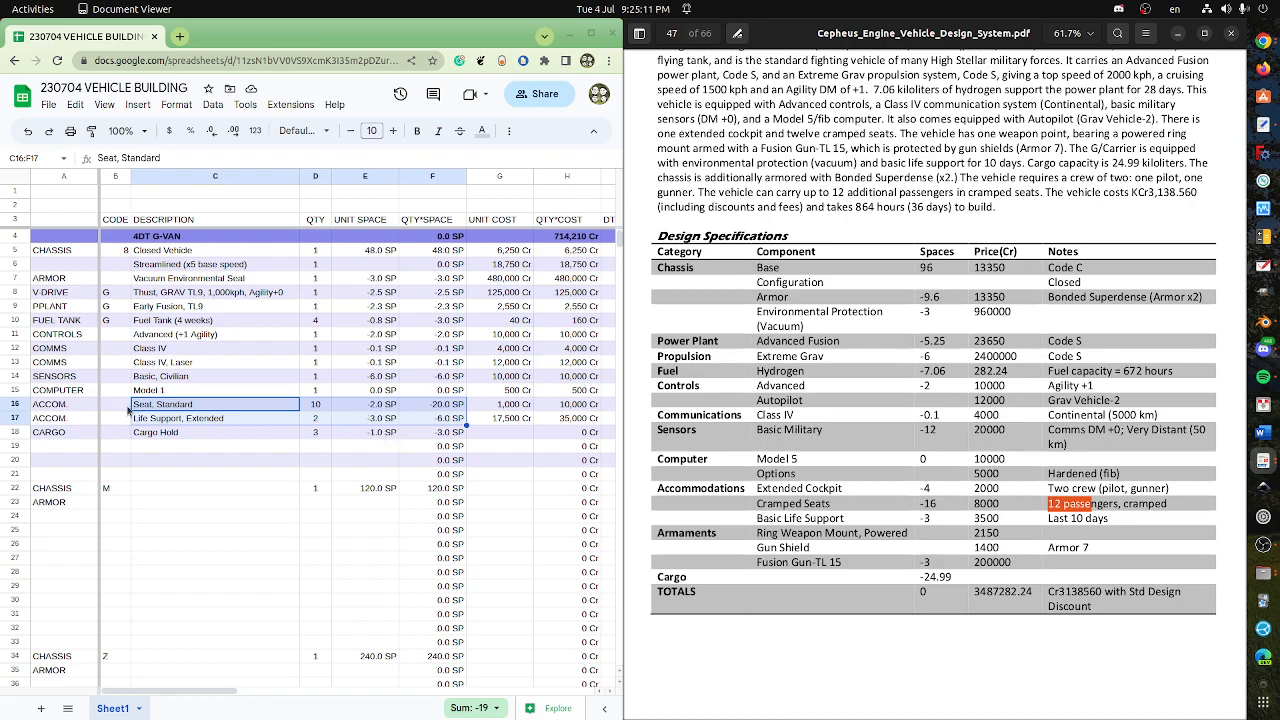
{"action": "left_click", "coordinate": [376, 410]}
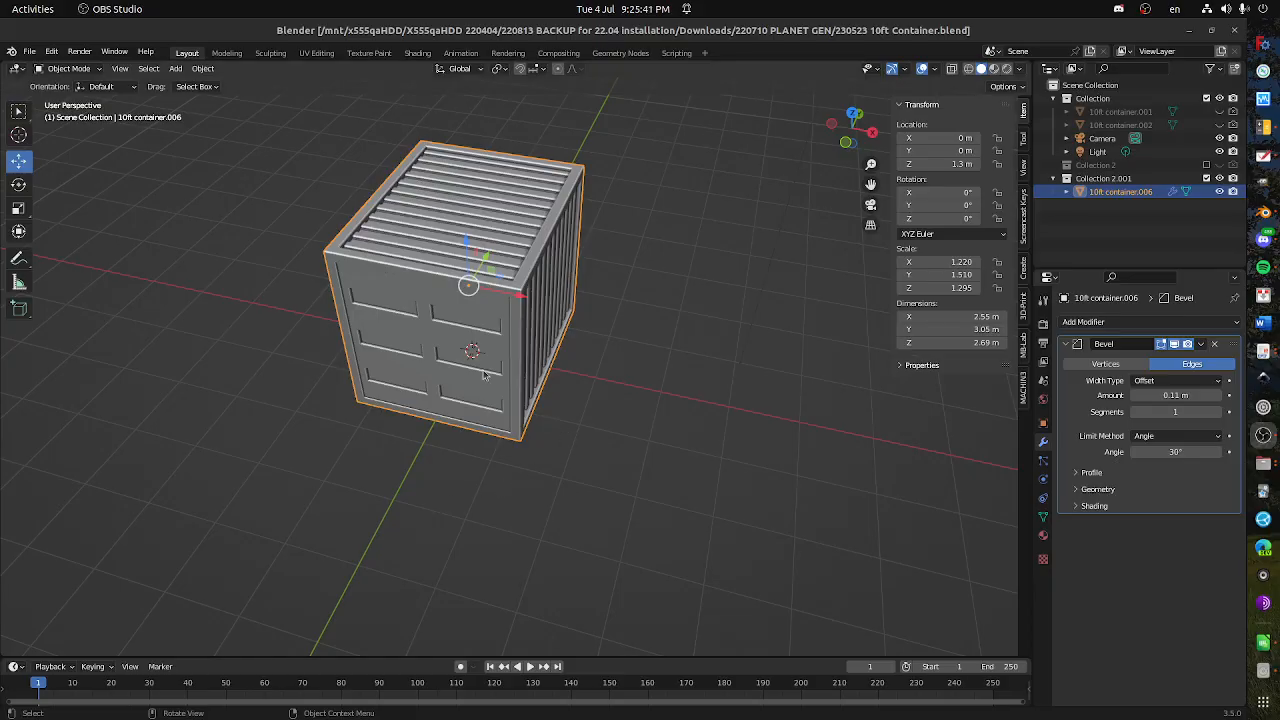
- In Blender, append the female and male objects from "230623 Blender Floor and Humans untitled.blend" to the 10ft container scene
{"action": "left_click_drag", "start_coordinate": [484, 375], "coordinate": [595, 352]}
{"action": "scroll", "coordinate": [597, 353], "scroll_direction": "down", "scroll_amount": 3}
{"action": "left_click_drag", "start_coordinate": [507, 343], "coordinate": [394, 343]}
{"action": "left_click_drag", "start_coordinate": [557, 349], "coordinate": [572, 367]}
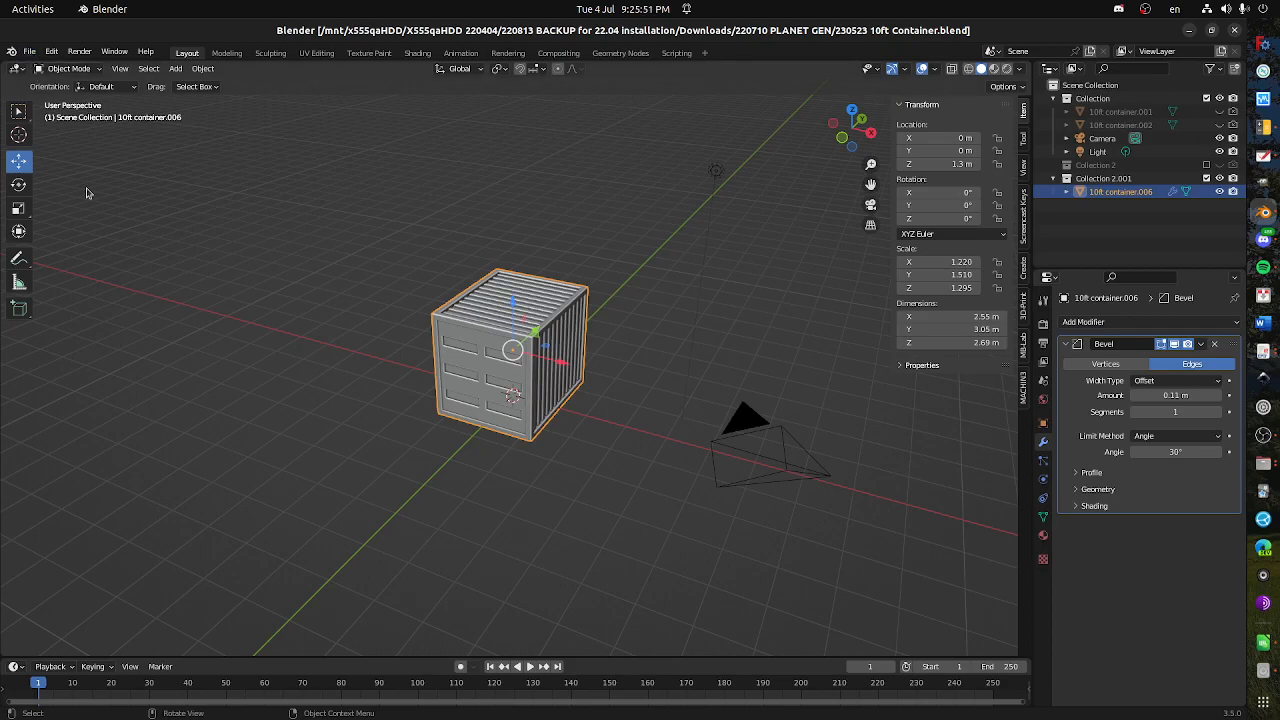
{"action": "left_click", "coordinate": [29, 51]}
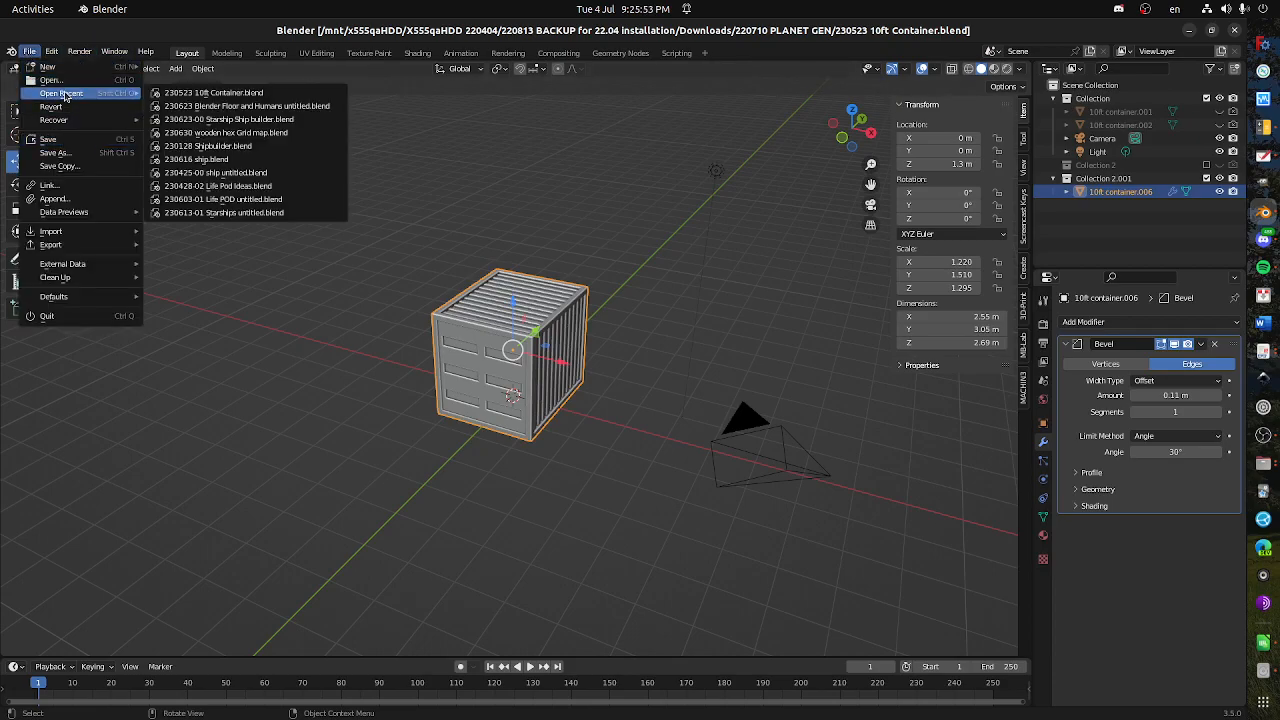
{"action": "left_click", "coordinate": [55, 198]}
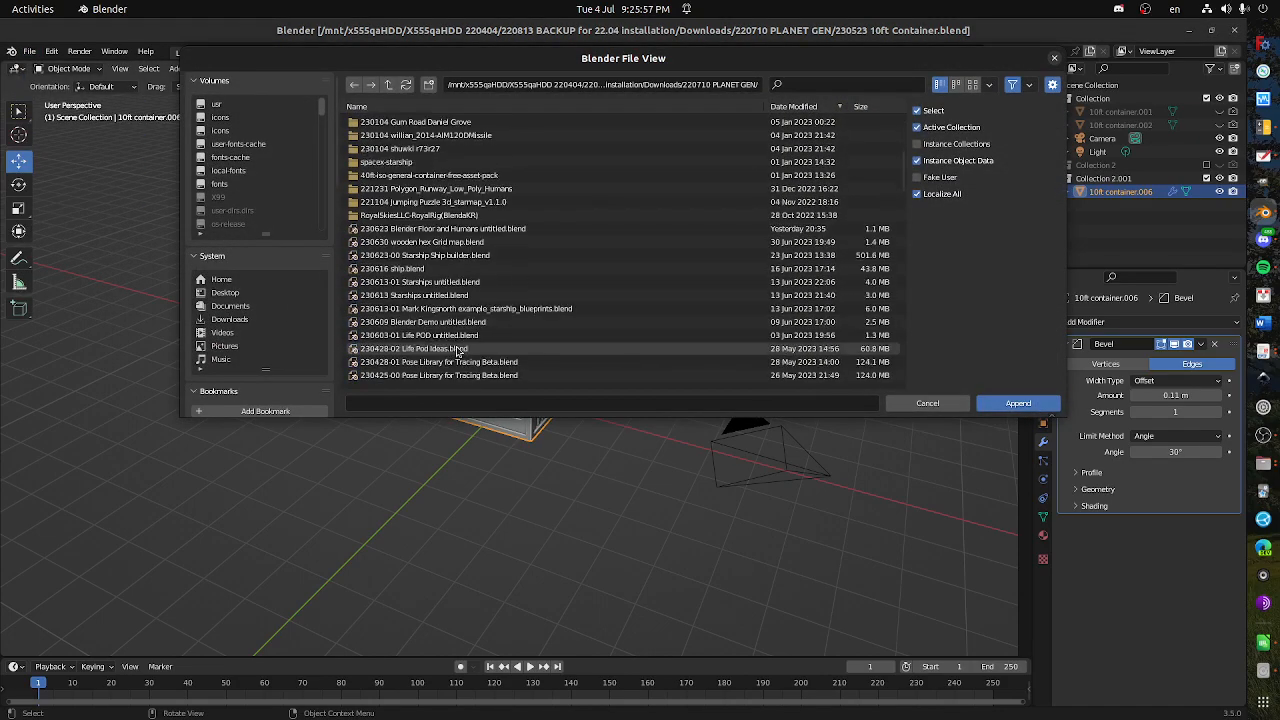
{"action": "left_click", "coordinate": [512, 229]}
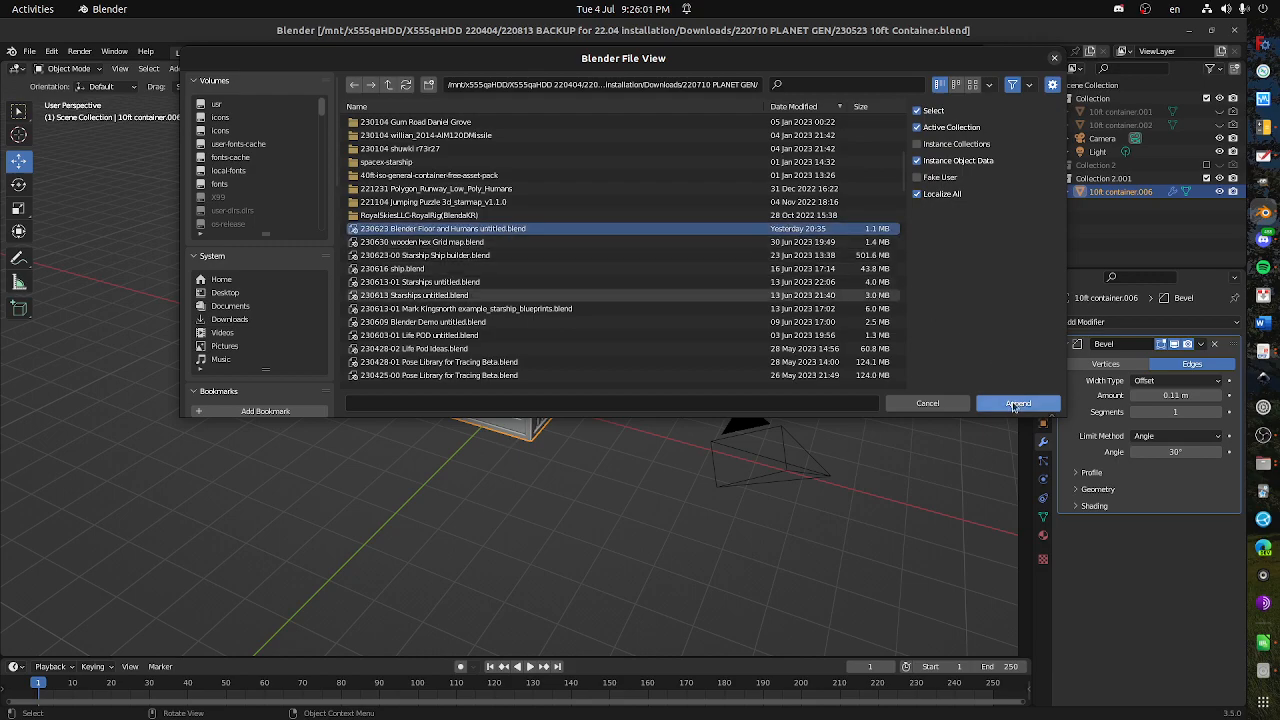
{"action": "left_click", "coordinate": [1015, 405]}
{"action": "double_click", "coordinate": [400, 229]}
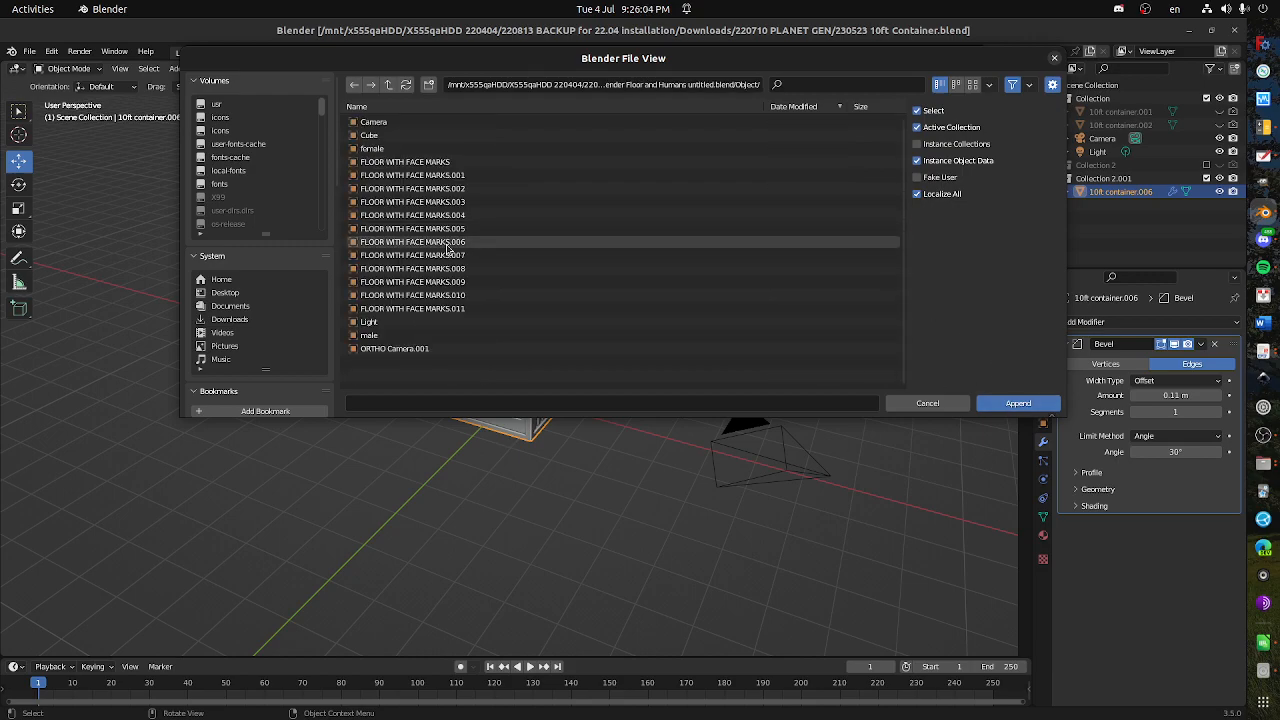
{"action": "left_click", "coordinate": [410, 148]}
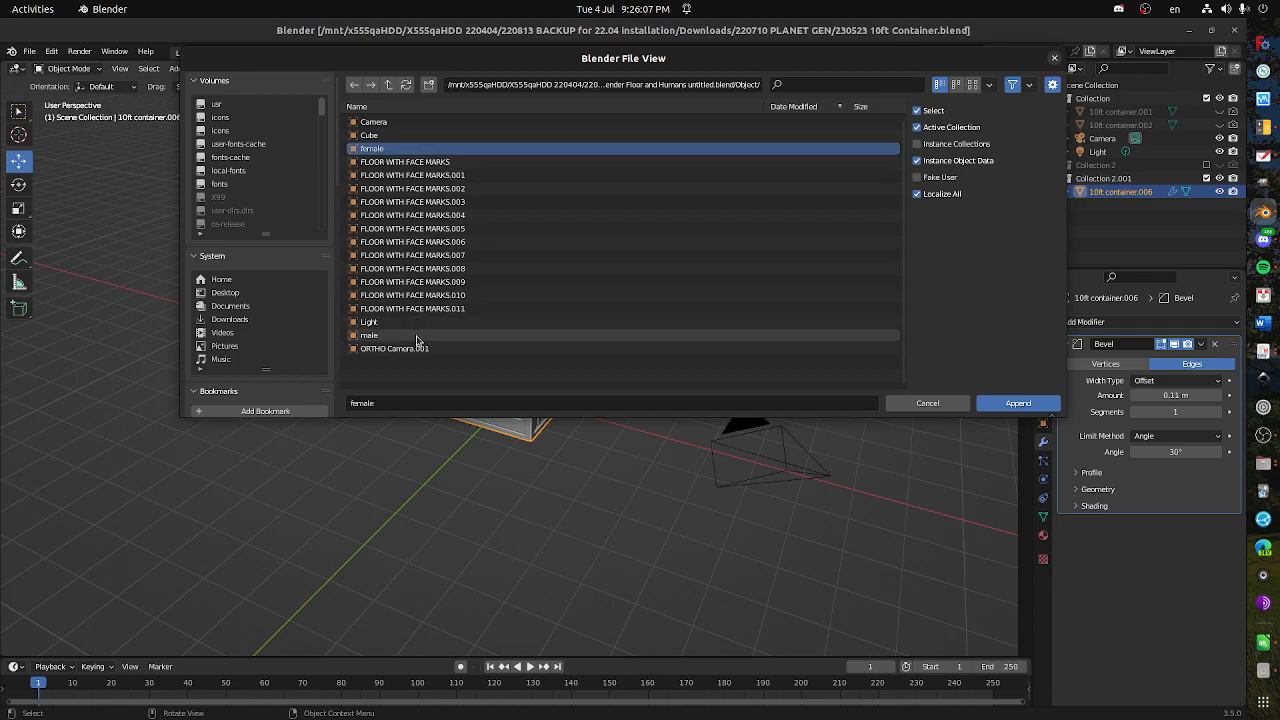
{"action": "left_click", "coordinate": [417, 337], "text": "shift"}
{"action": "left_click", "coordinate": [1030, 404]}
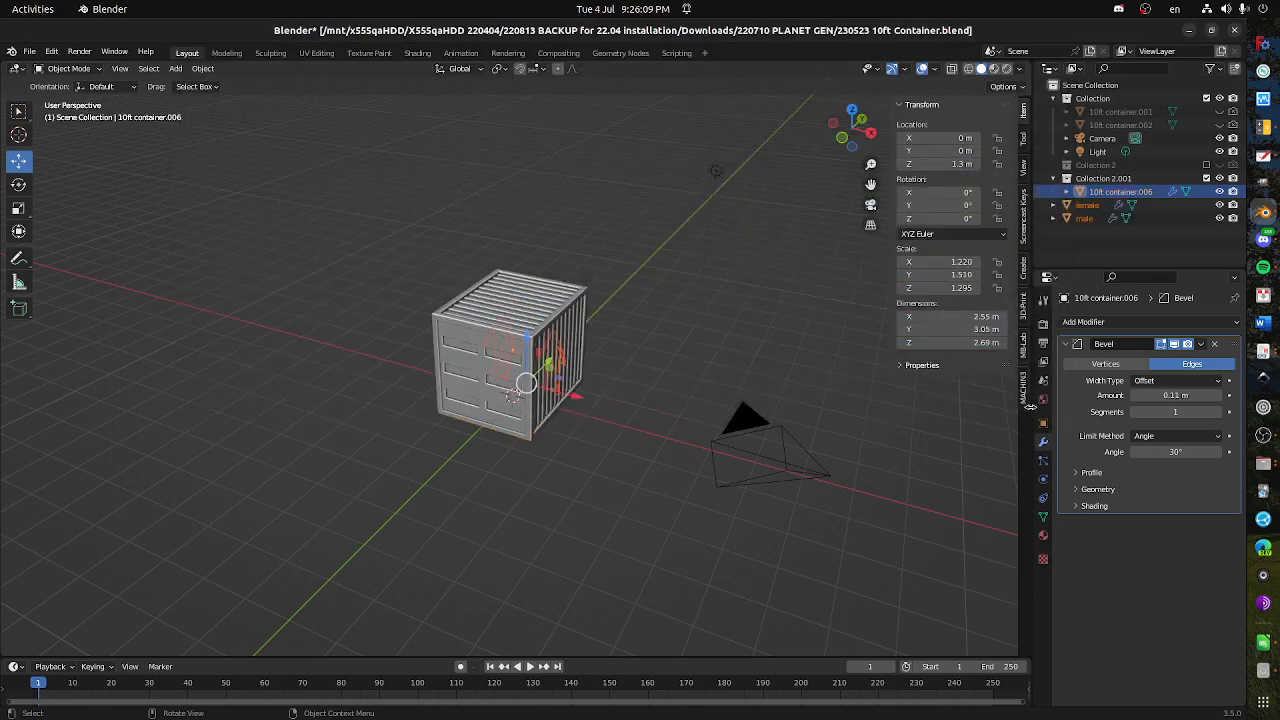
- Move the female and male figures together to ground level in front of the container, the male at about X -0.84 m, Y -2.31 m
{"action": "left_click_drag", "start_coordinate": [546, 373], "coordinate": [483, 430]}
{"action": "left_click", "coordinate": [545, 475]}
{"action": "left_click_drag", "start_coordinate": [541, 486], "coordinate": [671, 444]}
{"action": "left_click", "coordinate": [386, 507]}
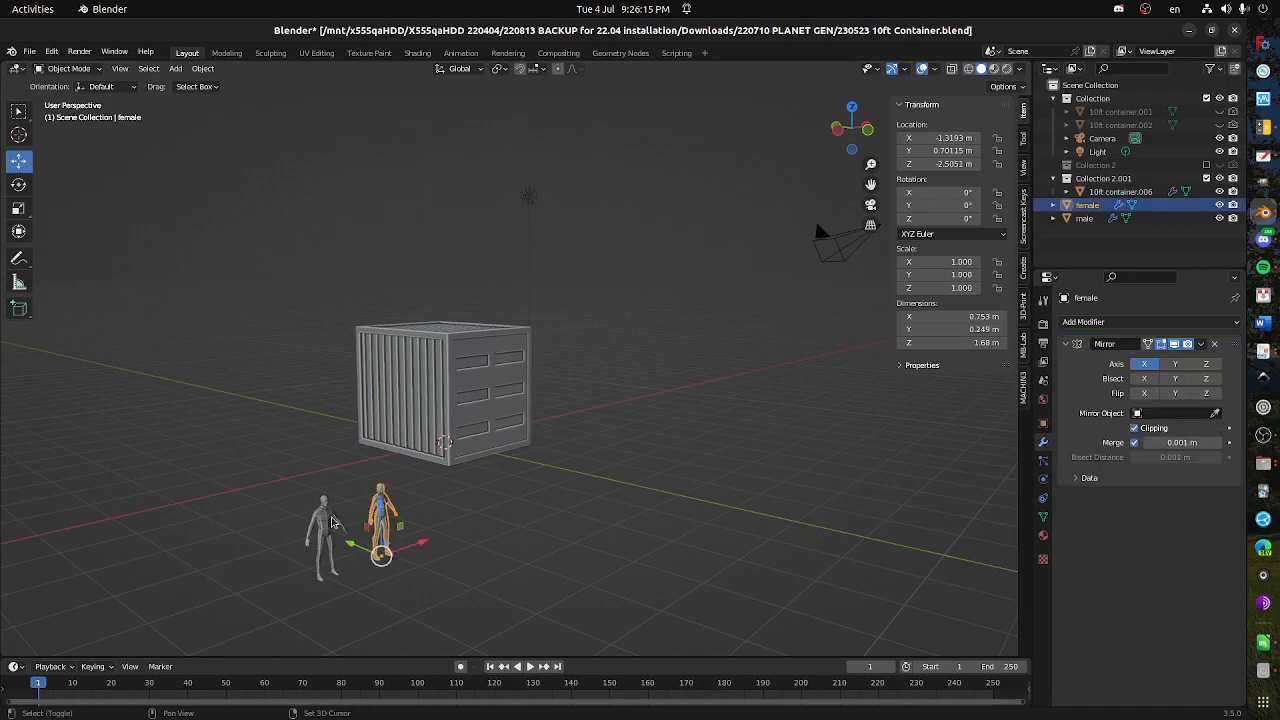
{"action": "left_click", "coordinate": [333, 520], "text": "shift"}
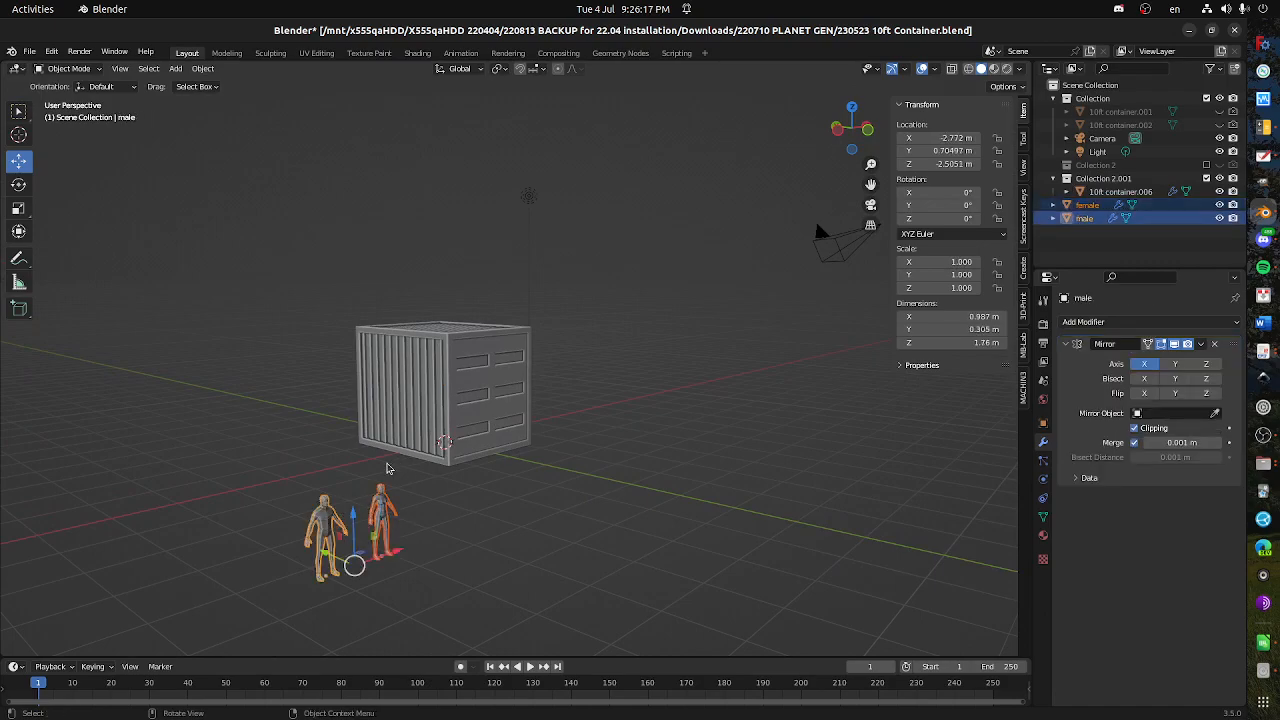
{"action": "key", "text": "KP_1"}
{"action": "left_click_drag", "start_coordinate": [389, 515], "coordinate": [387, 398]}
{"action": "left_click_drag", "start_coordinate": [463, 437], "coordinate": [559, 441]}
{"action": "left_click_drag", "start_coordinate": [548, 536], "coordinate": [557, 488]}
{"action": "scroll", "coordinate": [557, 488], "scroll_direction": "up", "scroll_amount": 8}
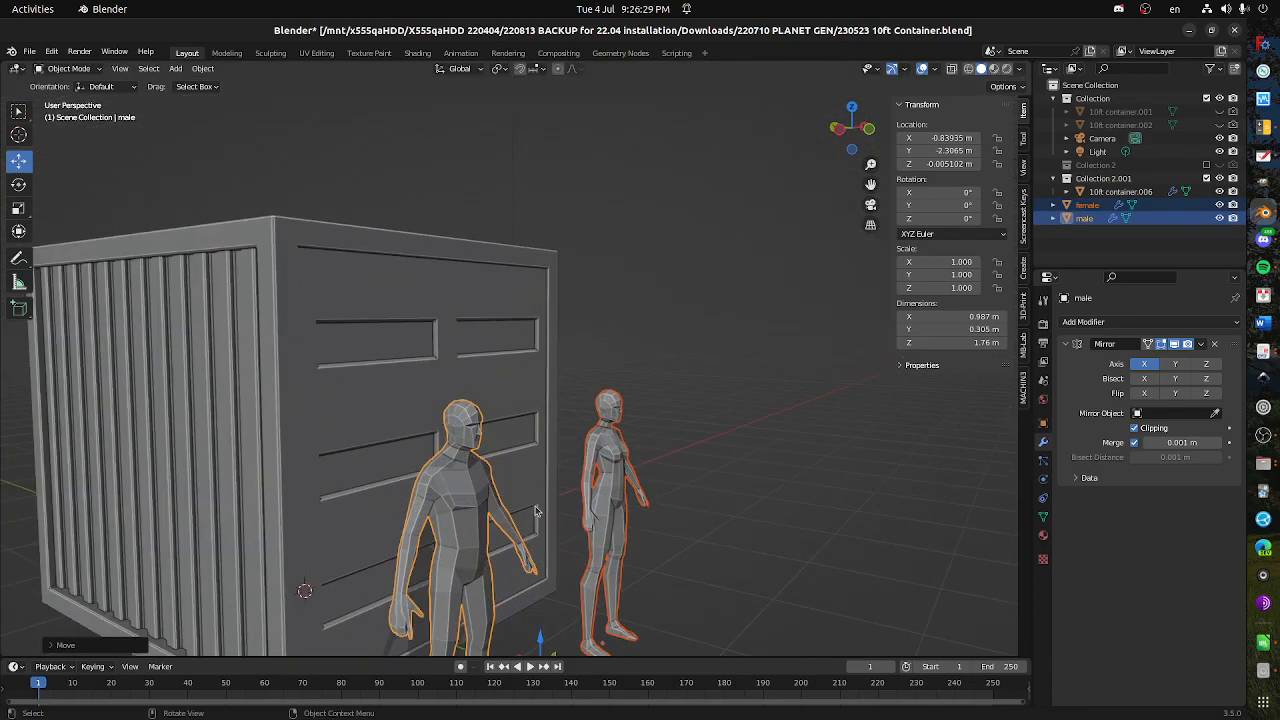
- Inspect the male figure, the female figure and the container in turn to compare their sizes
{"action": "left_click_drag", "start_coordinate": [520, 450], "coordinate": [350, 376]}
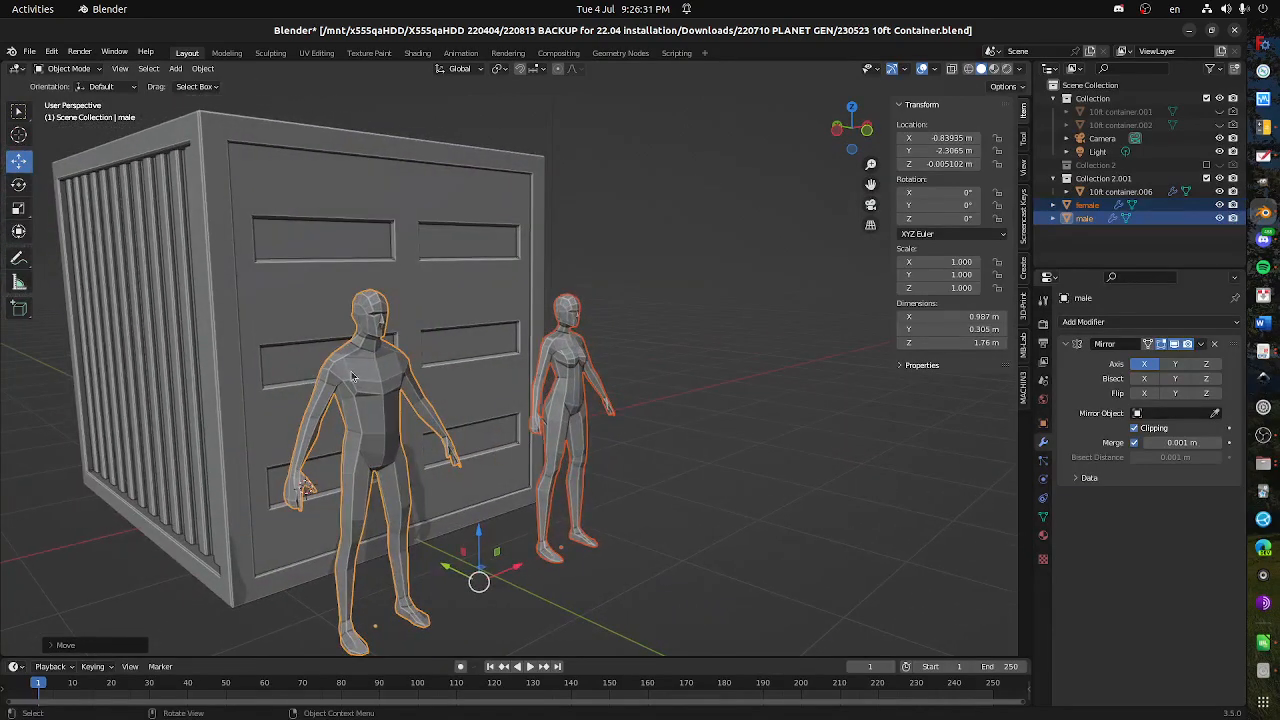
{"action": "left_click", "coordinate": [350, 376]}
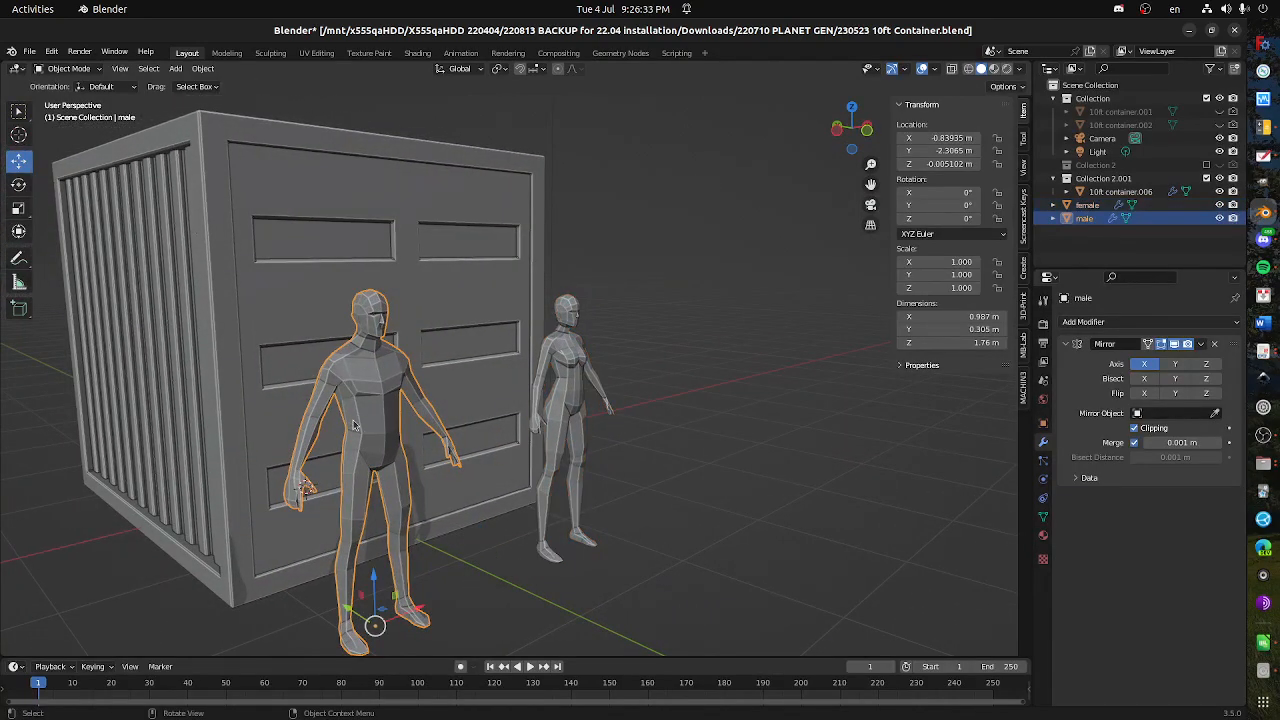
{"action": "left_click", "coordinate": [572, 401]}
{"action": "left_click_drag", "start_coordinate": [660, 412], "coordinate": [531, 447]}
{"action": "scroll", "coordinate": [467, 431], "scroll_direction": "down", "scroll_amount": 1}
{"action": "scroll", "coordinate": [467, 432], "scroll_direction": "down", "scroll_amount": 3}
{"action": "left_click", "coordinate": [366, 358]}
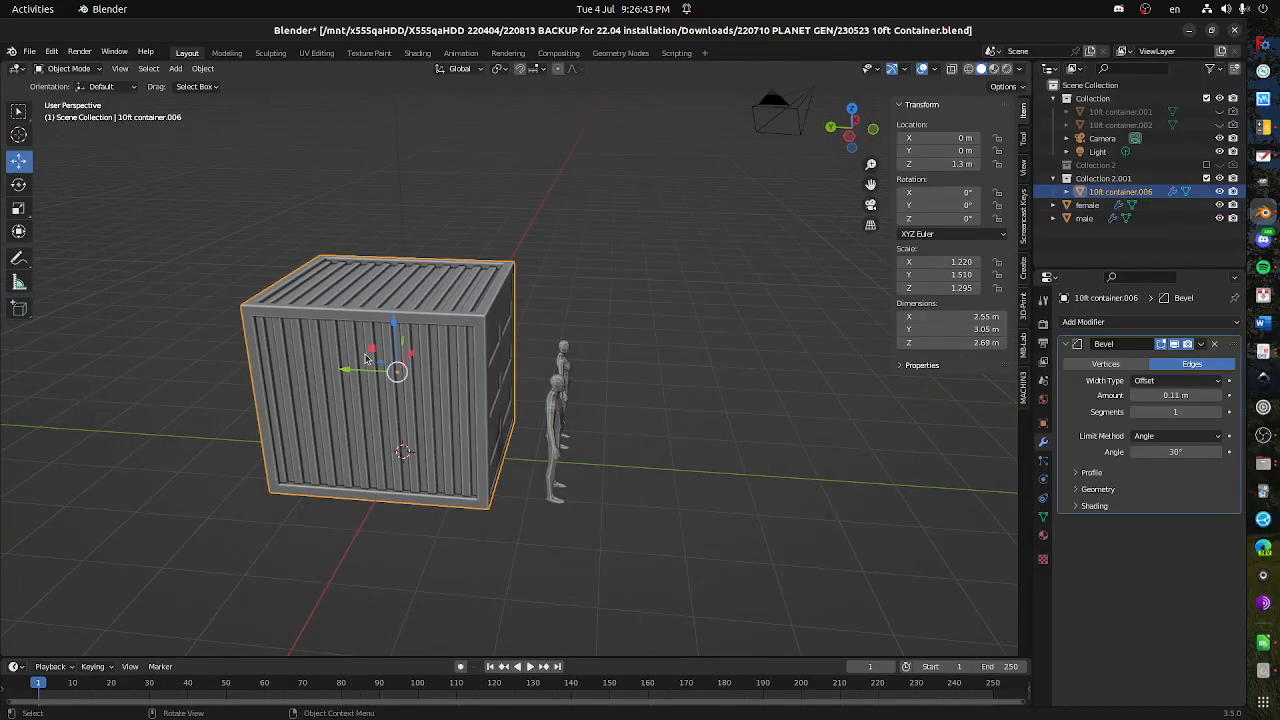
- Select the male and female figures together, with the female as the active object
{"action": "left_click", "coordinate": [552, 466]}
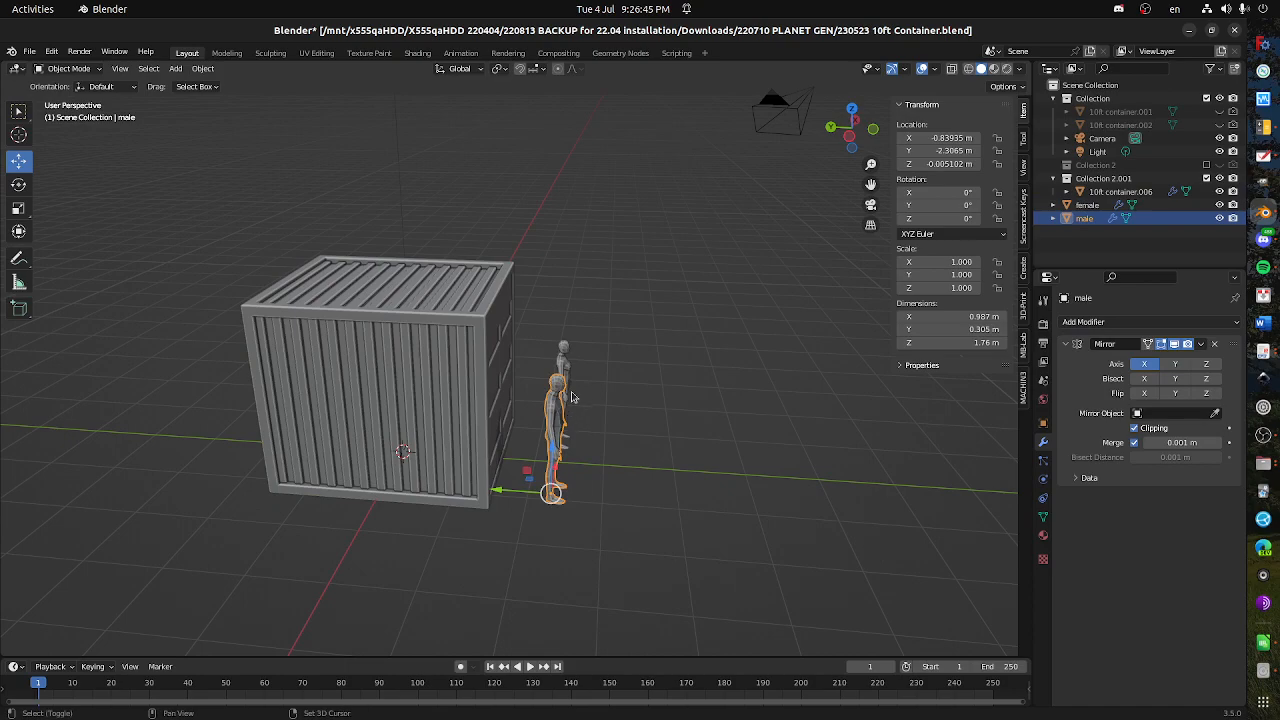
{"action": "left_click", "coordinate": [570, 400], "text": "shift"}
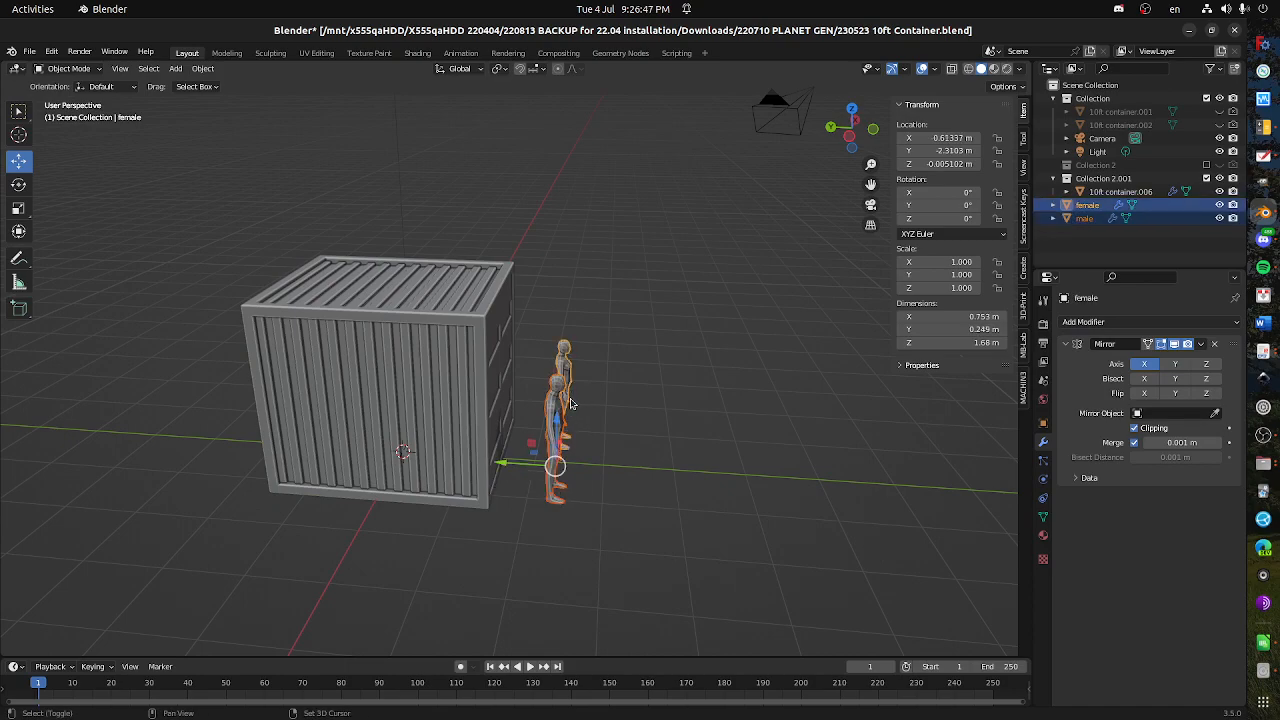
{"action": "key", "text": "shift+d"}
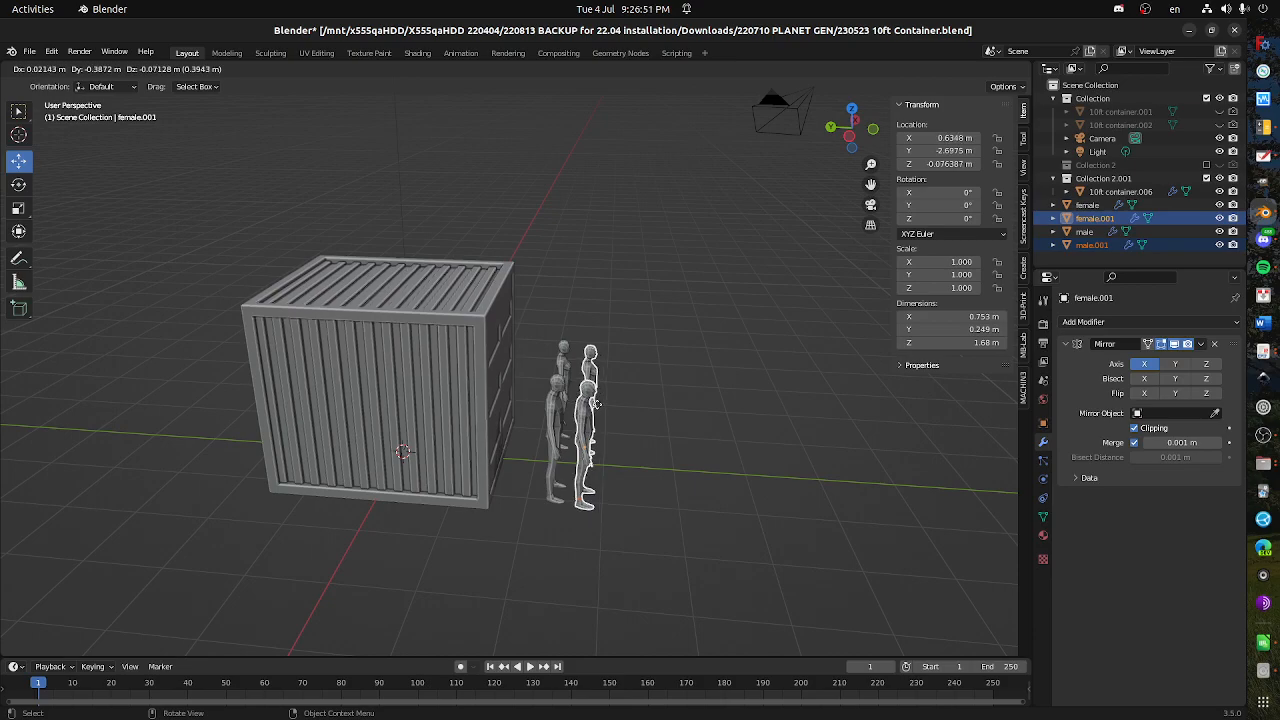
{"action": "right_click", "coordinate": [596, 407]}
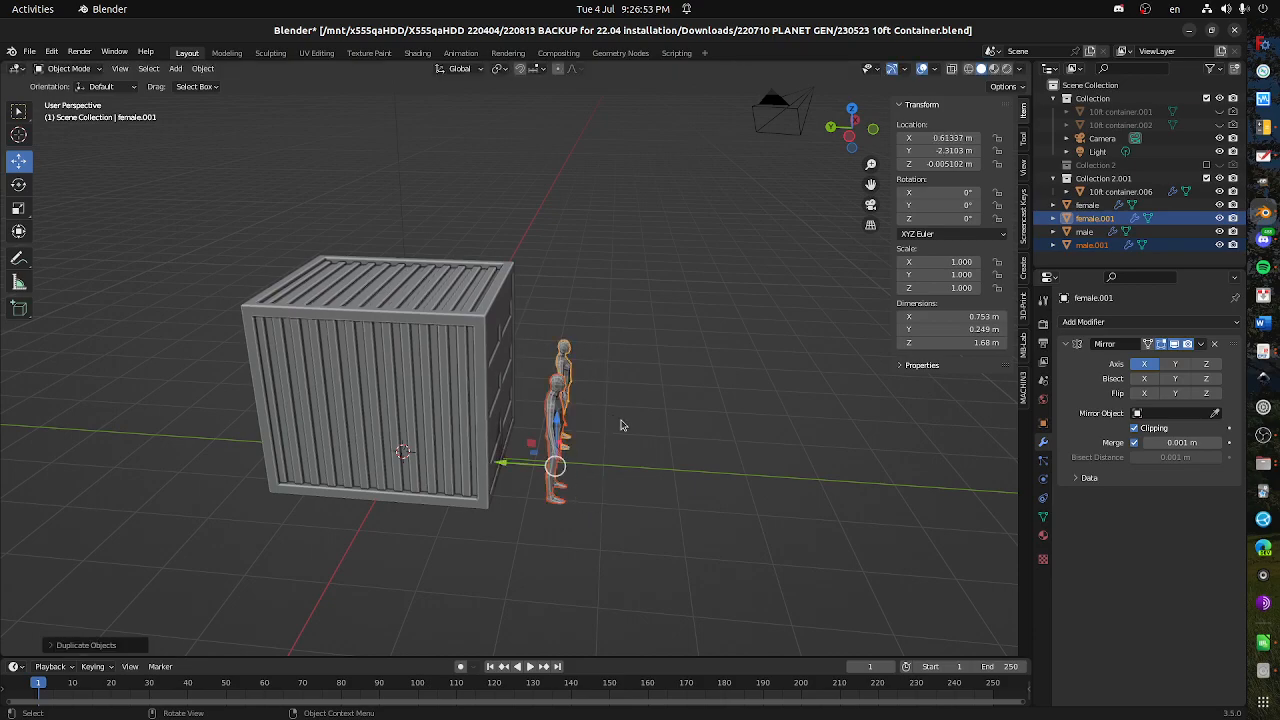
{"action": "key", "text": "ctrl+z"}
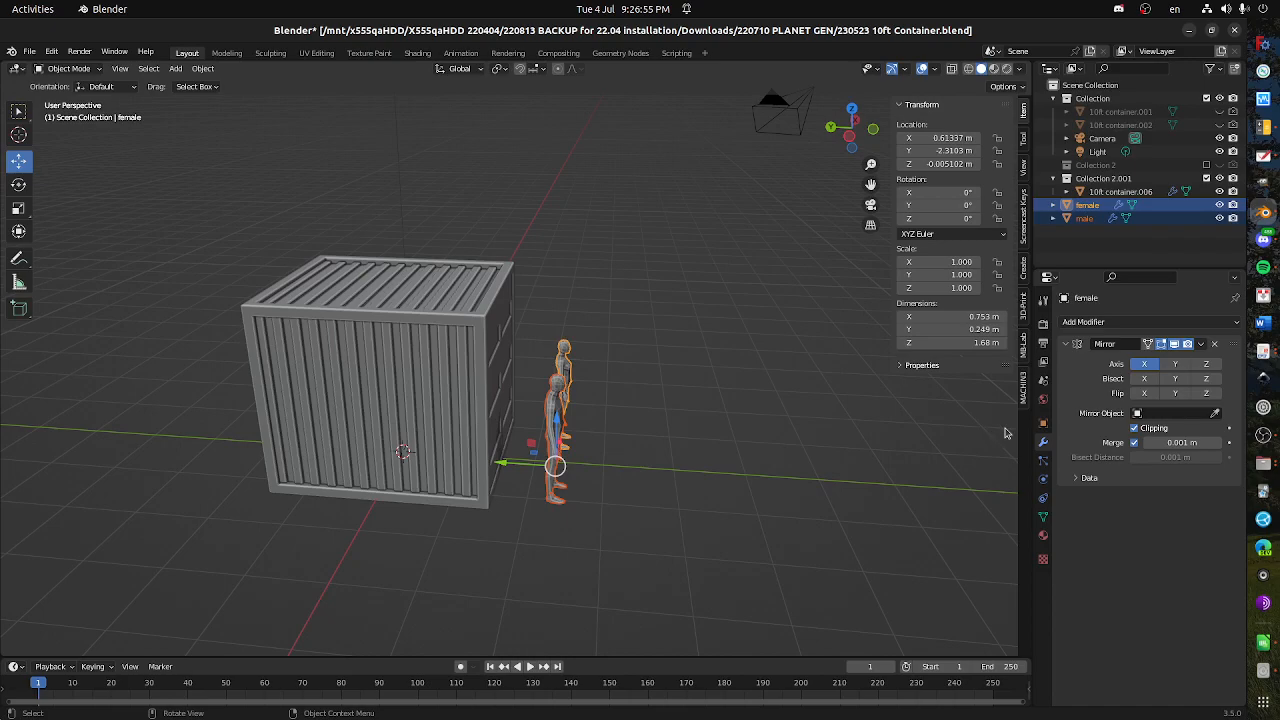
- Duplicate both figures and place the copies 1 m farther from the container along the negative Y axis
{"action": "mouse_move", "coordinate": [702, 431]}
{"action": "left_mouse_down"}
{"action": "mouse_move", "coordinate": [680, 429]}
{"action": "mouse_move", "coordinate": [711, 423]}
{"action": "left_mouse_up"}
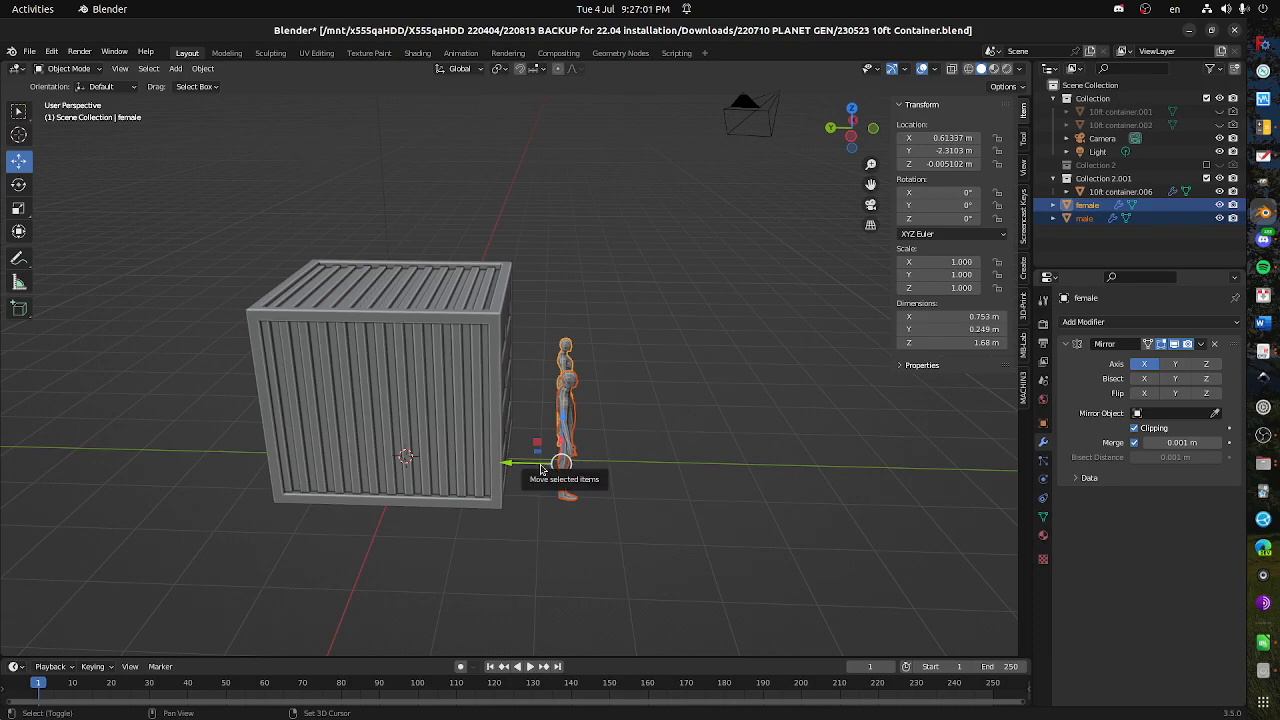
{"action": "key", "text": "shift+d"}
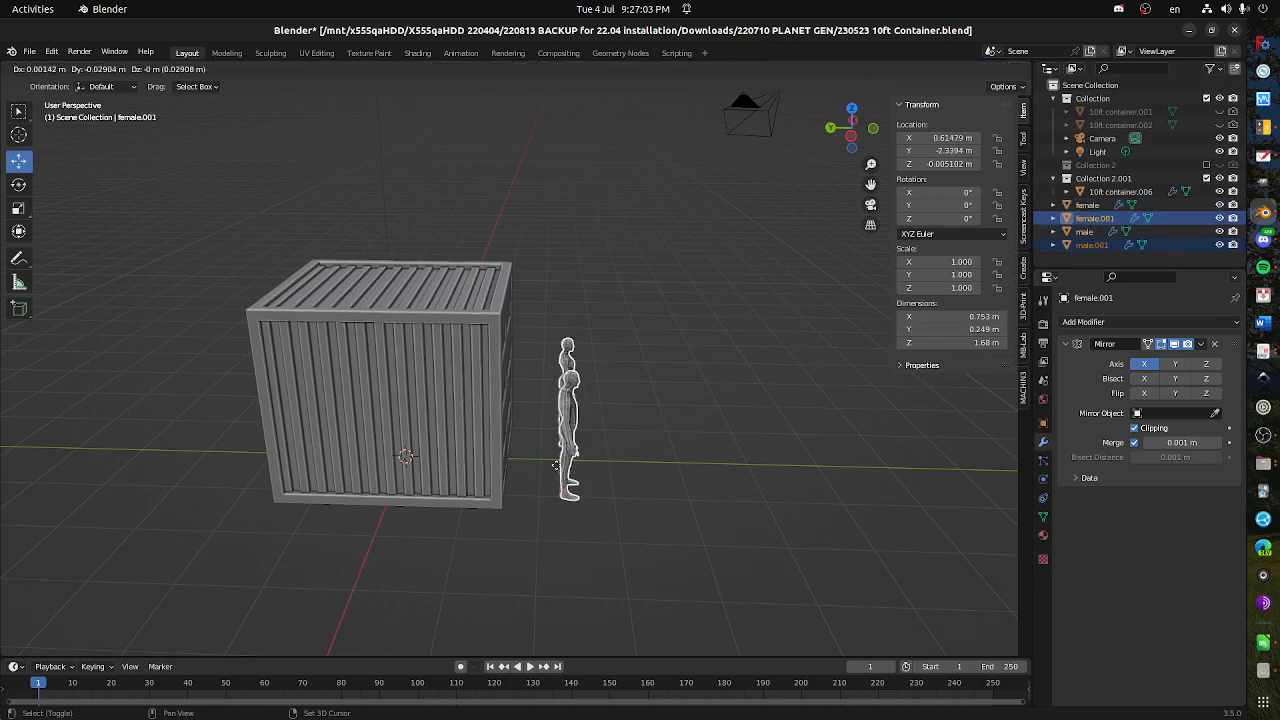
{"action": "left_click", "coordinate": [594, 469]}
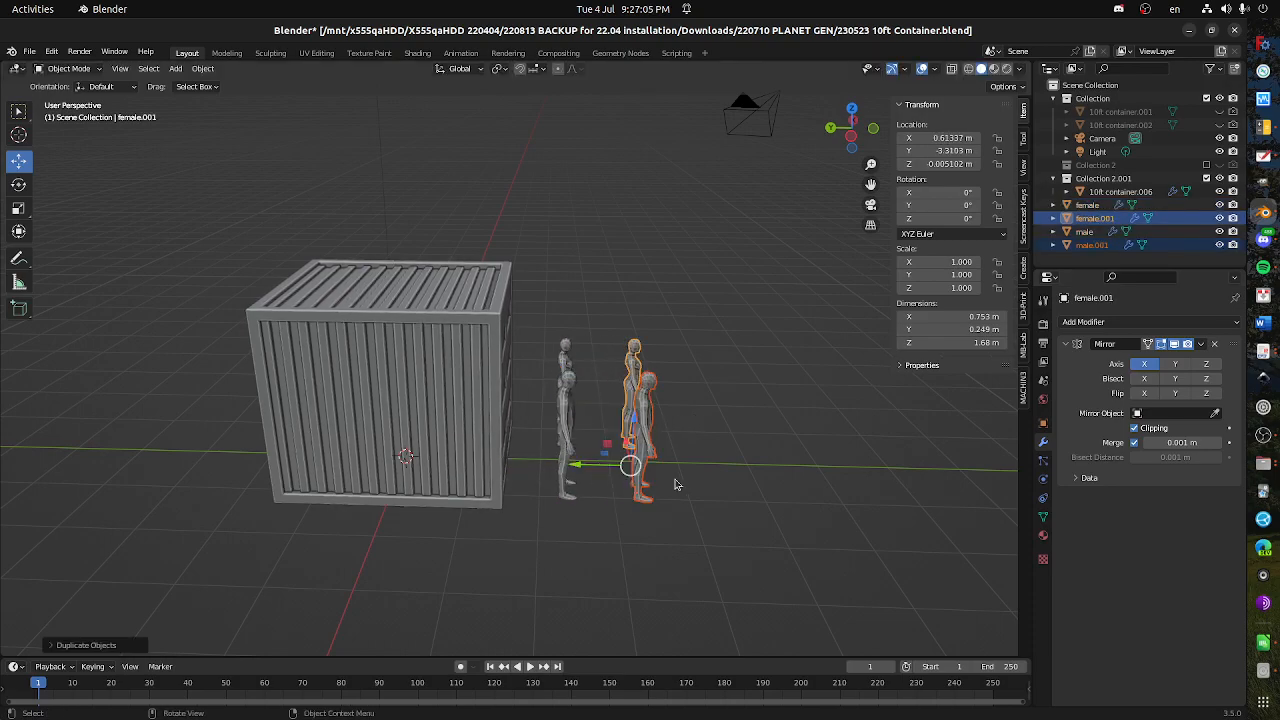
{"action": "left_click_drag", "start_coordinate": [694, 448], "coordinate": [657, 450]}
{"action": "right_click", "coordinate": [601, 424]}
{"action": "left_click", "coordinate": [603, 424]}
{"action": "key", "text": "ctrl+z"}
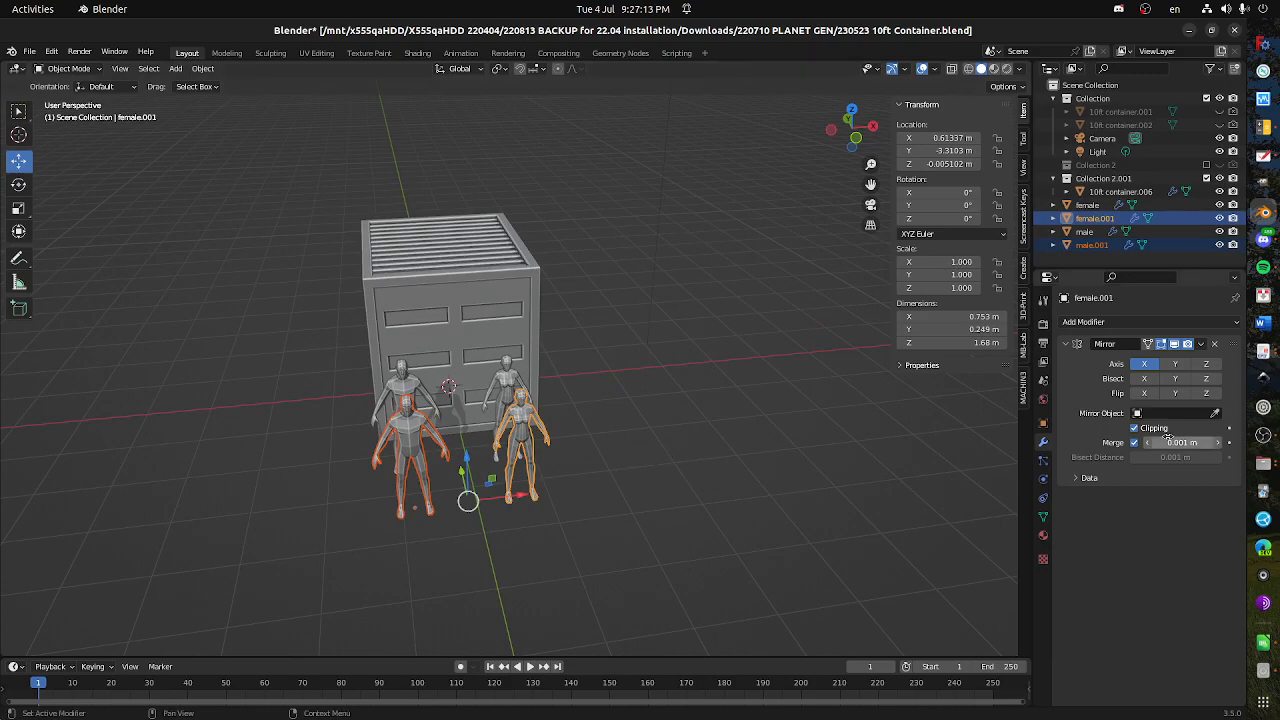
- Duplicate the second pair of figures another 1 m along negative Y to form a third row
{"action": "left_click_drag", "start_coordinate": [618, 455], "coordinate": [740, 475]}
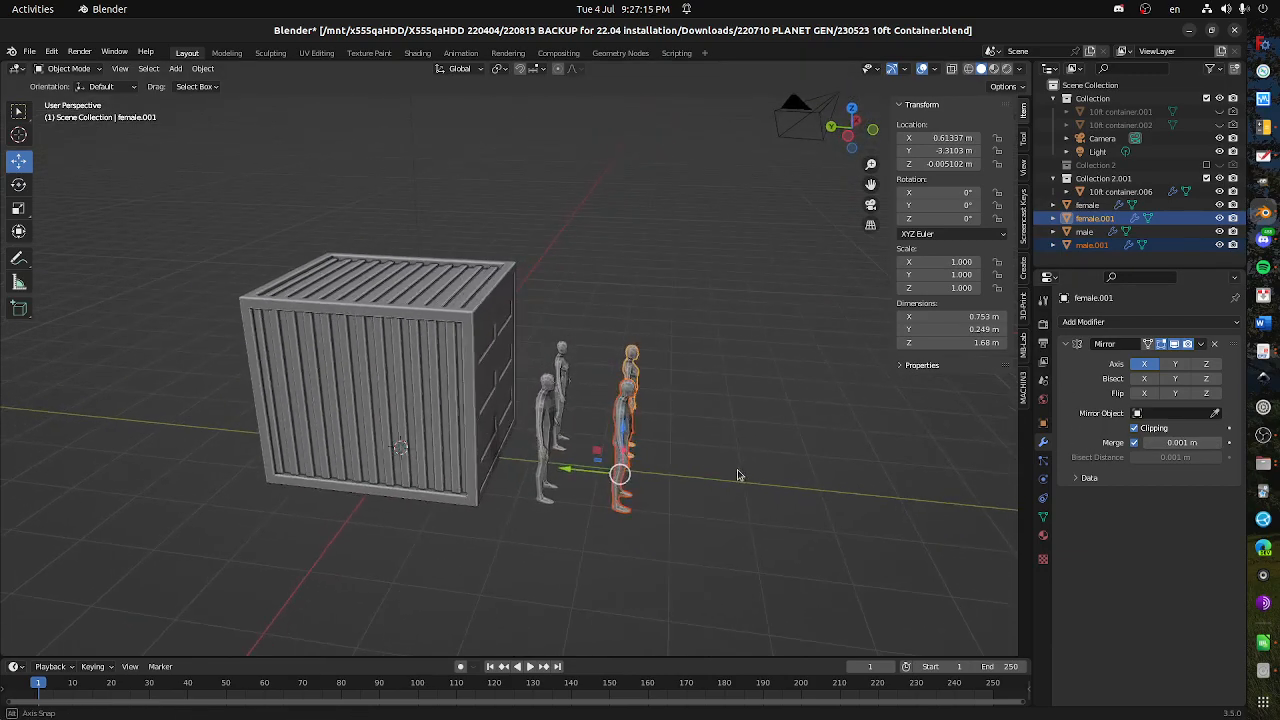
{"action": "key", "text": "shift+d"}
{"action": "key", "text": "y"}
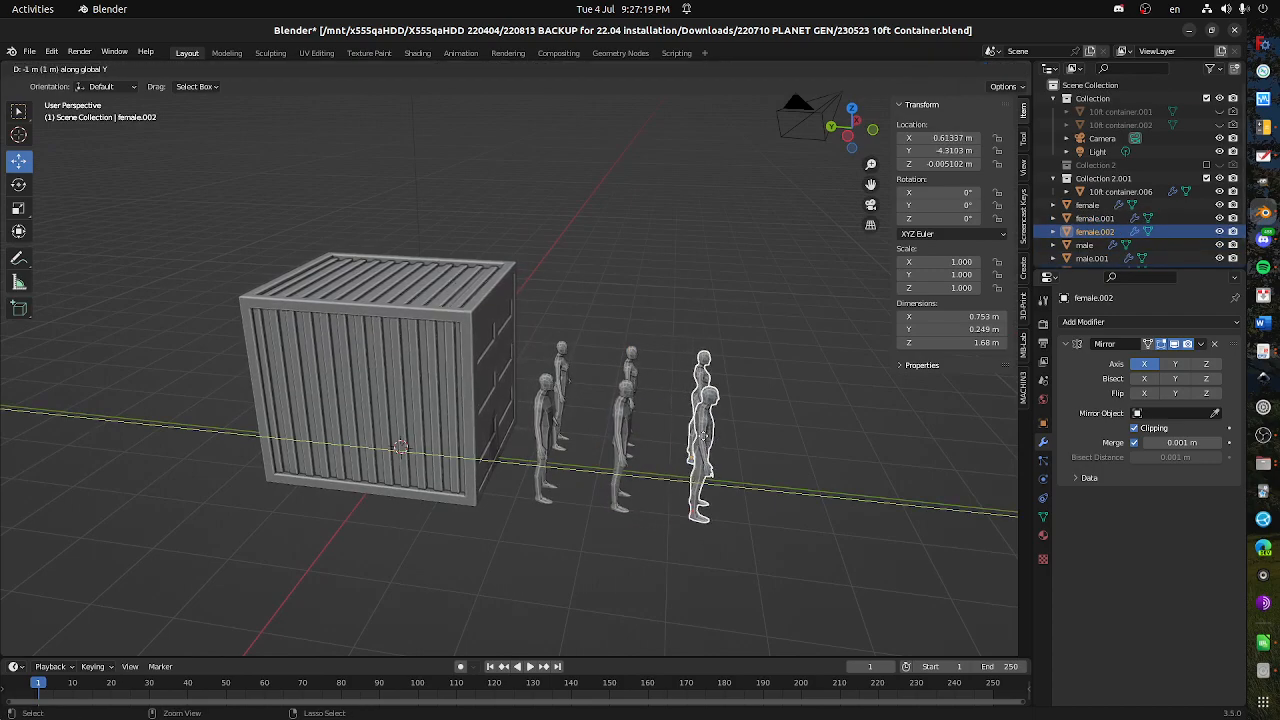
{"action": "left_click", "coordinate": [703, 436], "text": "ctrl"}
- Inspect the three rows of figures next to the container, checking how six people compare with its size
{"action": "left_click_drag", "start_coordinate": [669, 454], "coordinate": [650, 489]}
{"action": "left_click", "coordinate": [598, 497]}
{"action": "left_click", "coordinate": [599, 428]}
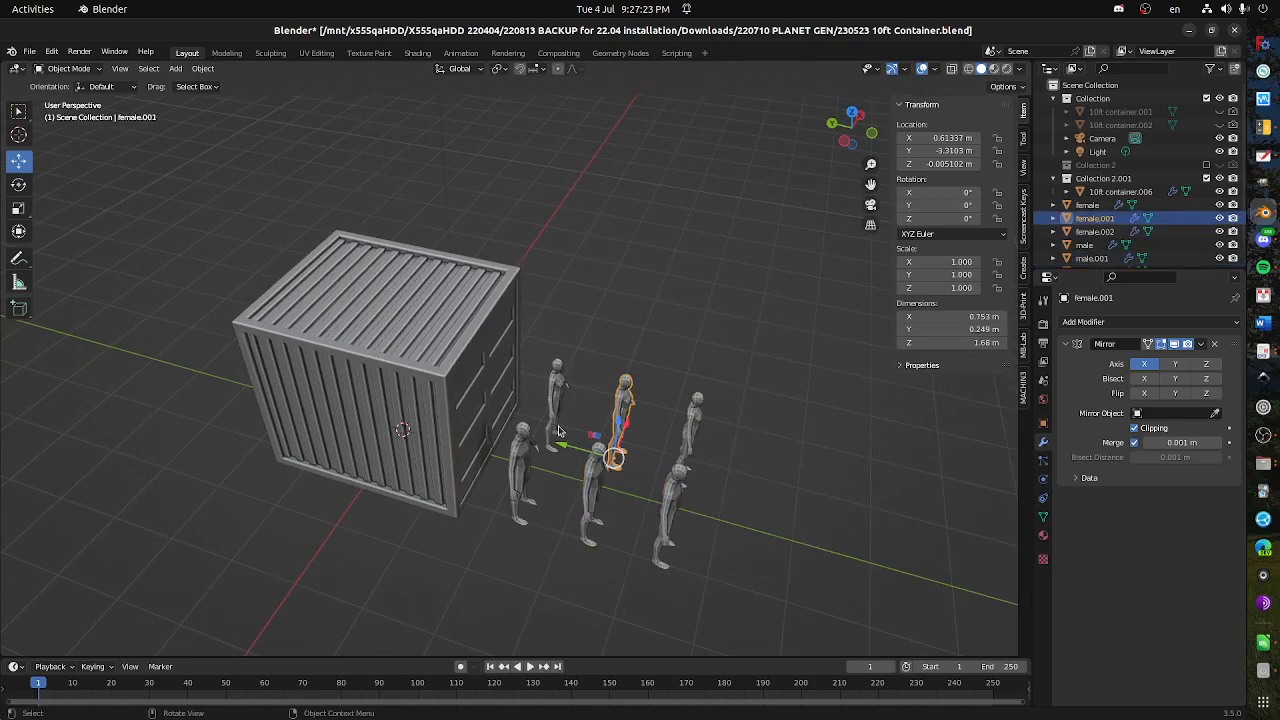
{"action": "left_click", "coordinate": [520, 476]}
{"action": "left_click", "coordinate": [556, 414]}
{"action": "left_click_drag", "start_coordinate": [556, 414], "coordinate": [560, 511]}
{"action": "scroll", "coordinate": [518, 535], "scroll_direction": "up", "scroll_amount": 2}
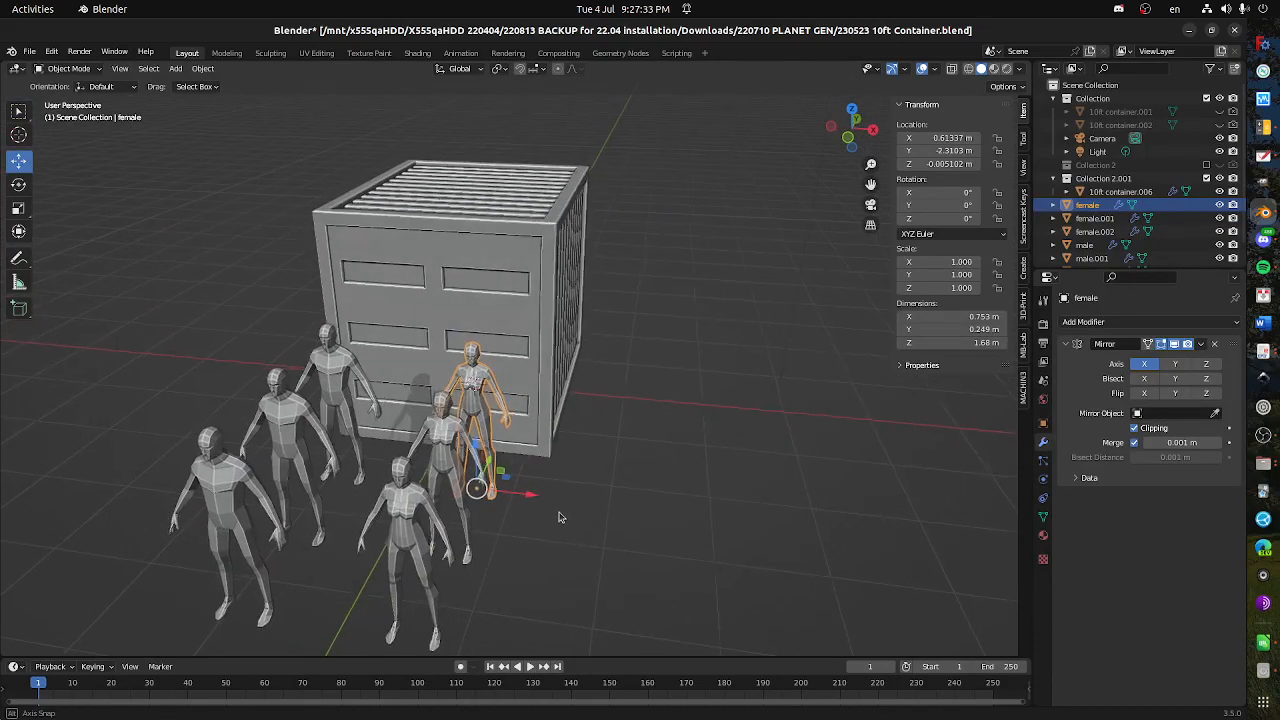
{"action": "scroll", "coordinate": [562, 513], "scroll_direction": "down", "scroll_amount": 2}
{"action": "scroll", "coordinate": [562, 516], "scroll_direction": "down", "scroll_amount": 1}
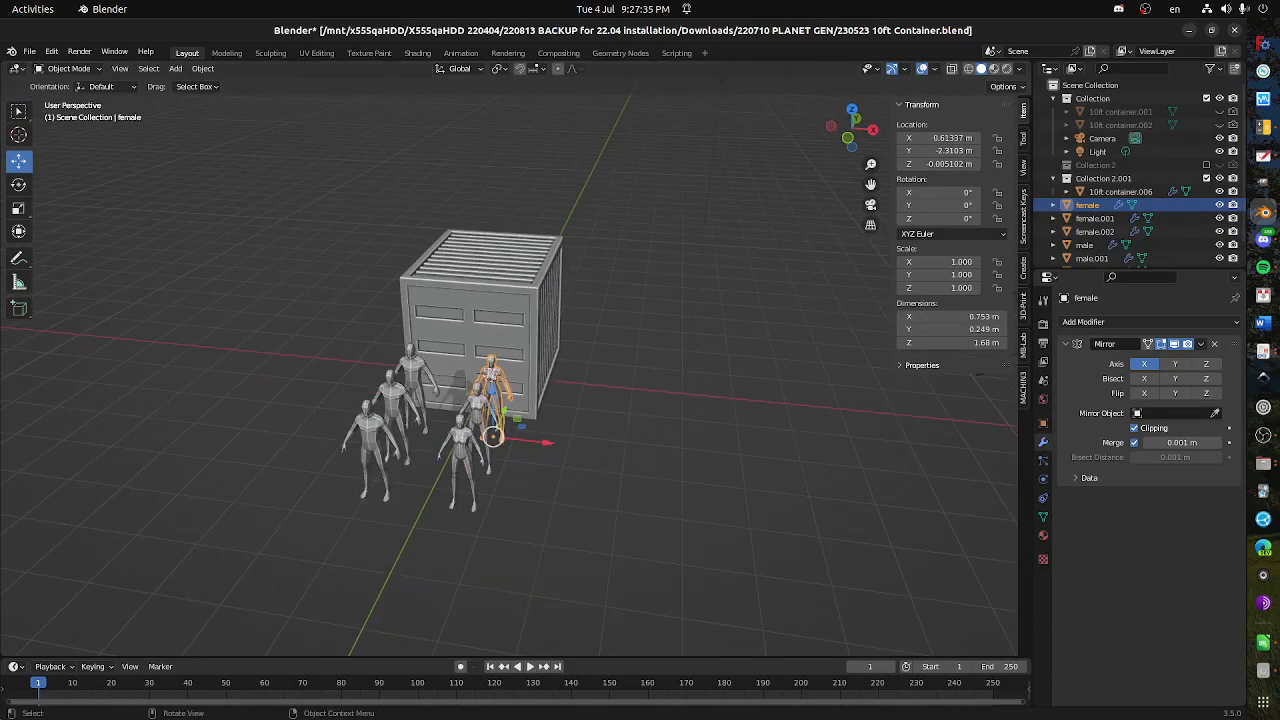
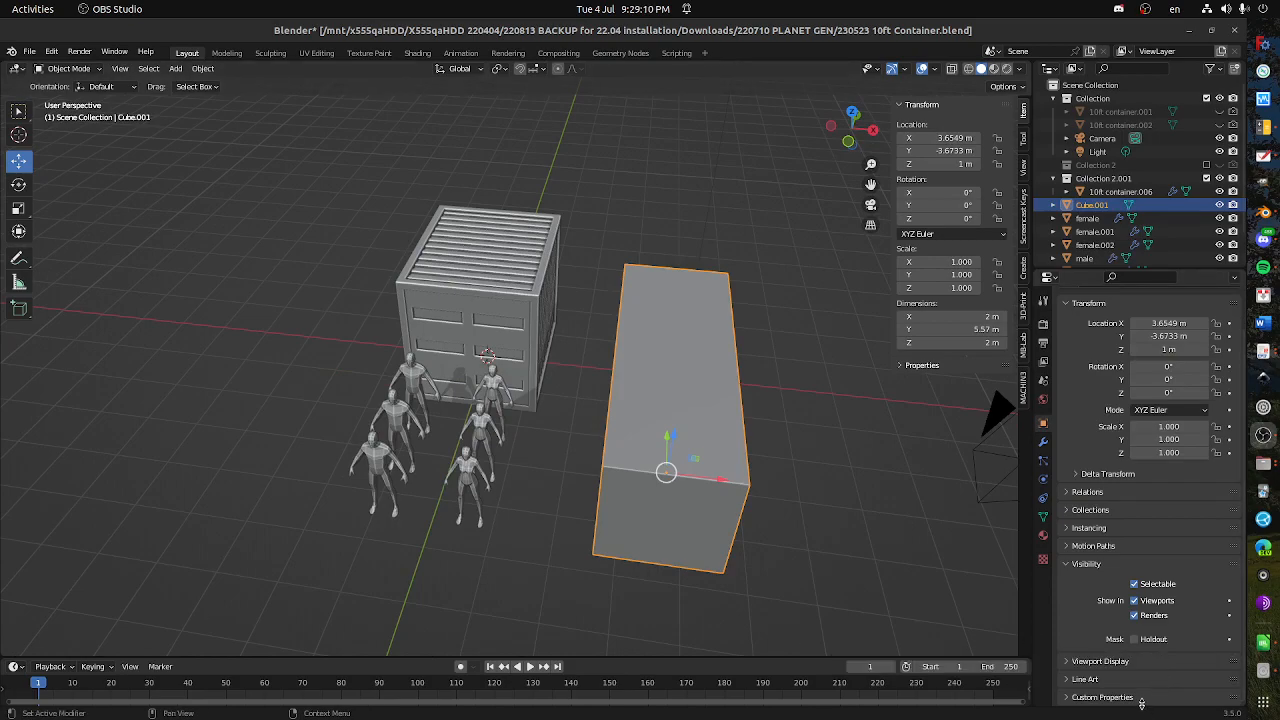
- Set the long box's viewport display to Wire so it shows as an outline beside the container
{"action": "left_click", "coordinate": [1100, 661]}
{"action": "scroll", "coordinate": [1148, 652], "scroll_direction": "down", "scroll_amount": 4}
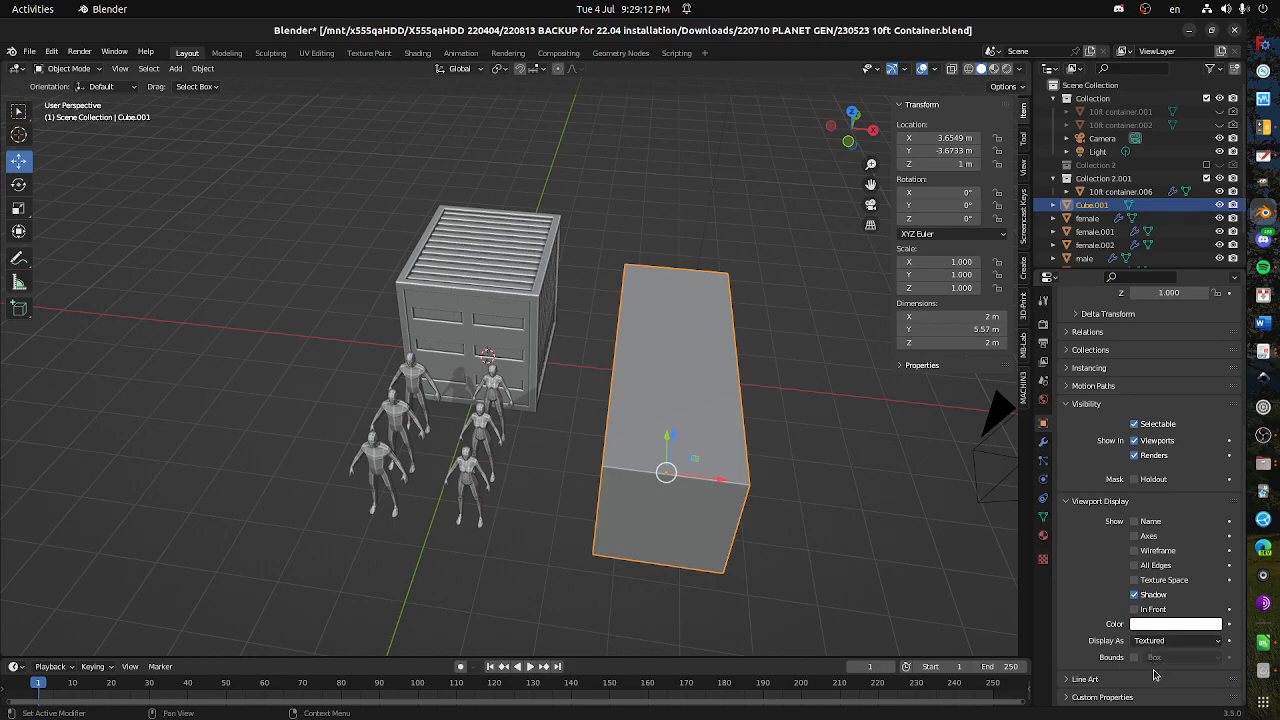
{"action": "left_click", "coordinate": [1156, 641]}
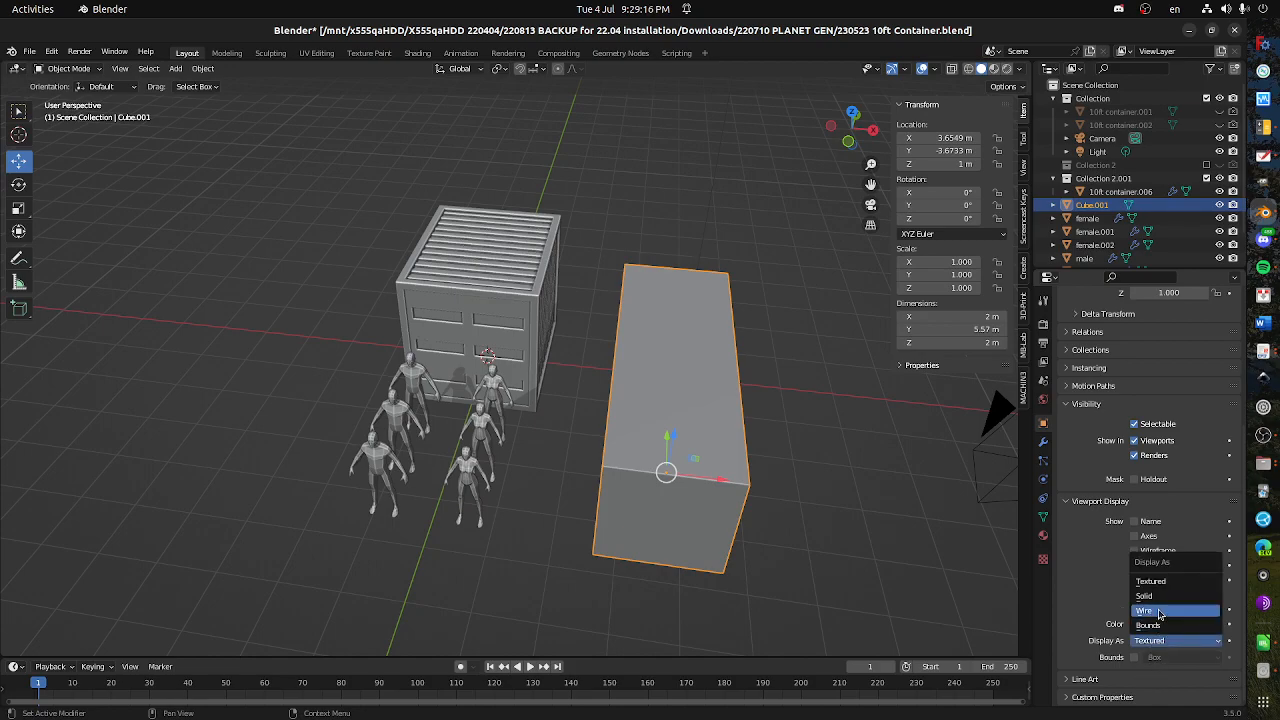
{"action": "left_click", "coordinate": [1157, 611]}
{"action": "left_click_drag", "start_coordinate": [590, 455], "coordinate": [503, 324]}
- Add a Boolean modifier in Difference mode to the container, using the wireframe box Cube.001 as the cutting object
{"action": "left_click", "coordinate": [505, 324]}
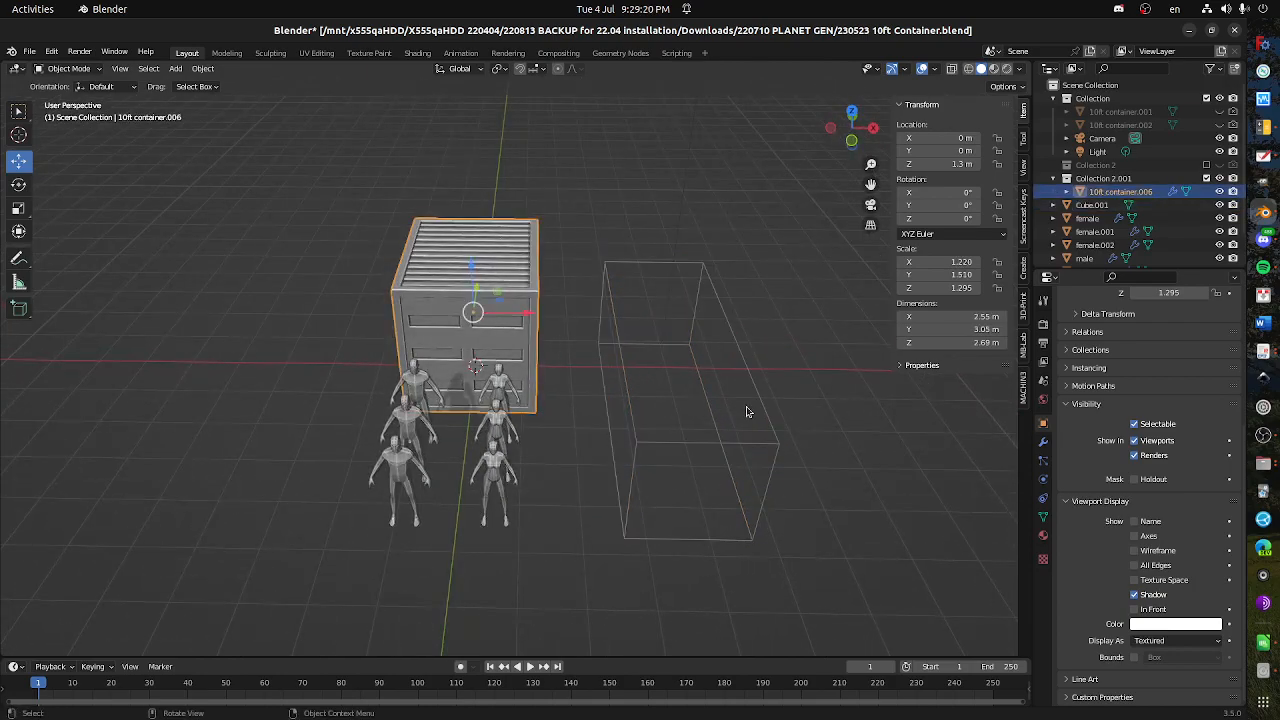
{"action": "left_click", "coordinate": [1043, 441]}
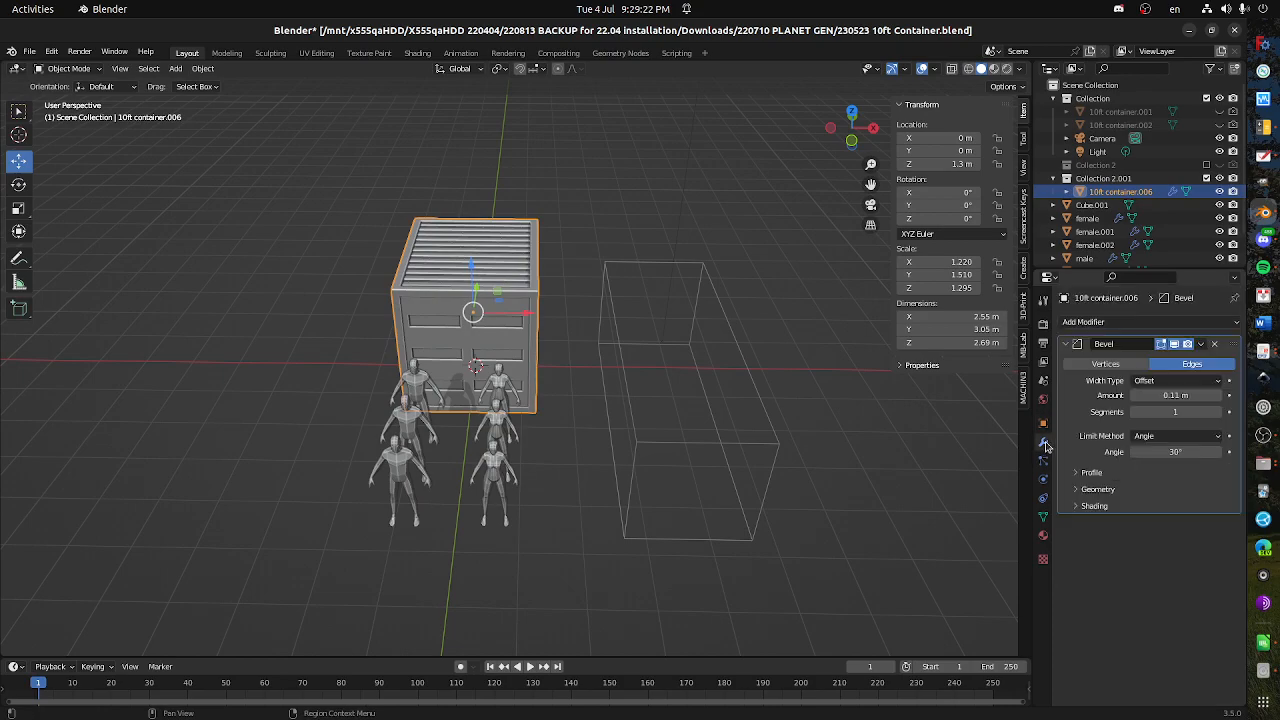
{"action": "left_click", "coordinate": [1068, 346]}
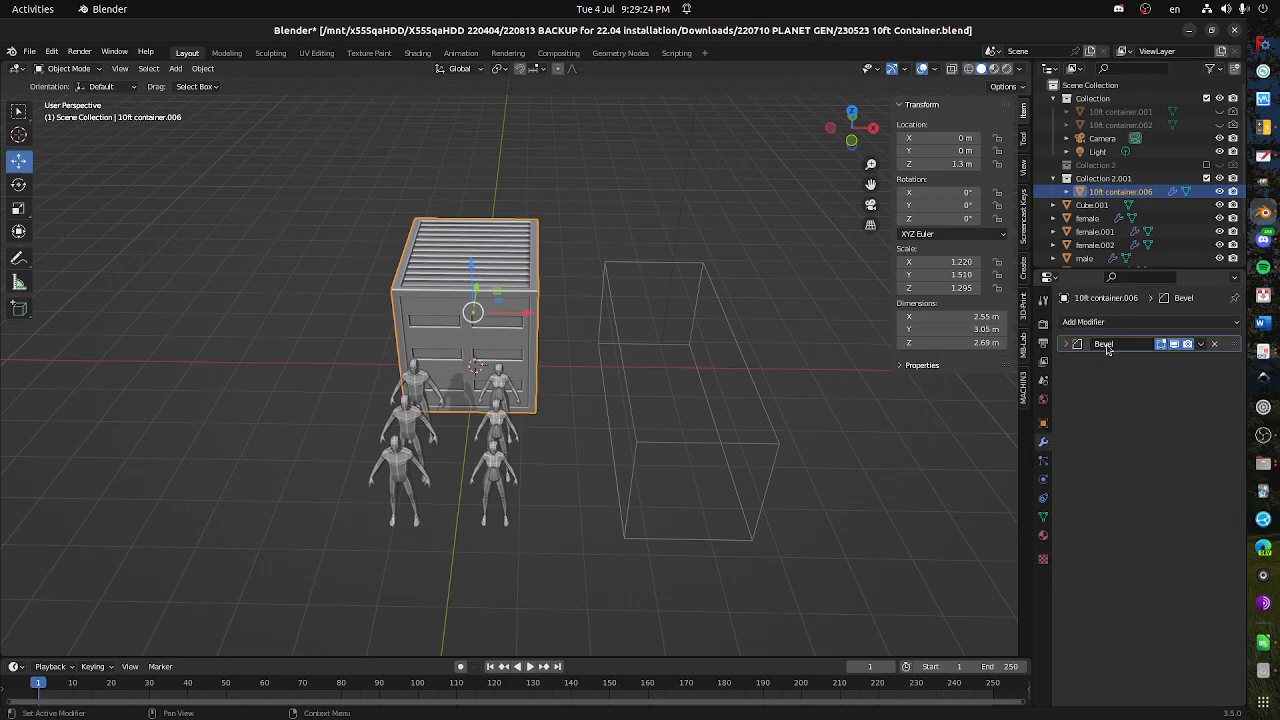
{"action": "left_click", "coordinate": [1118, 326]}
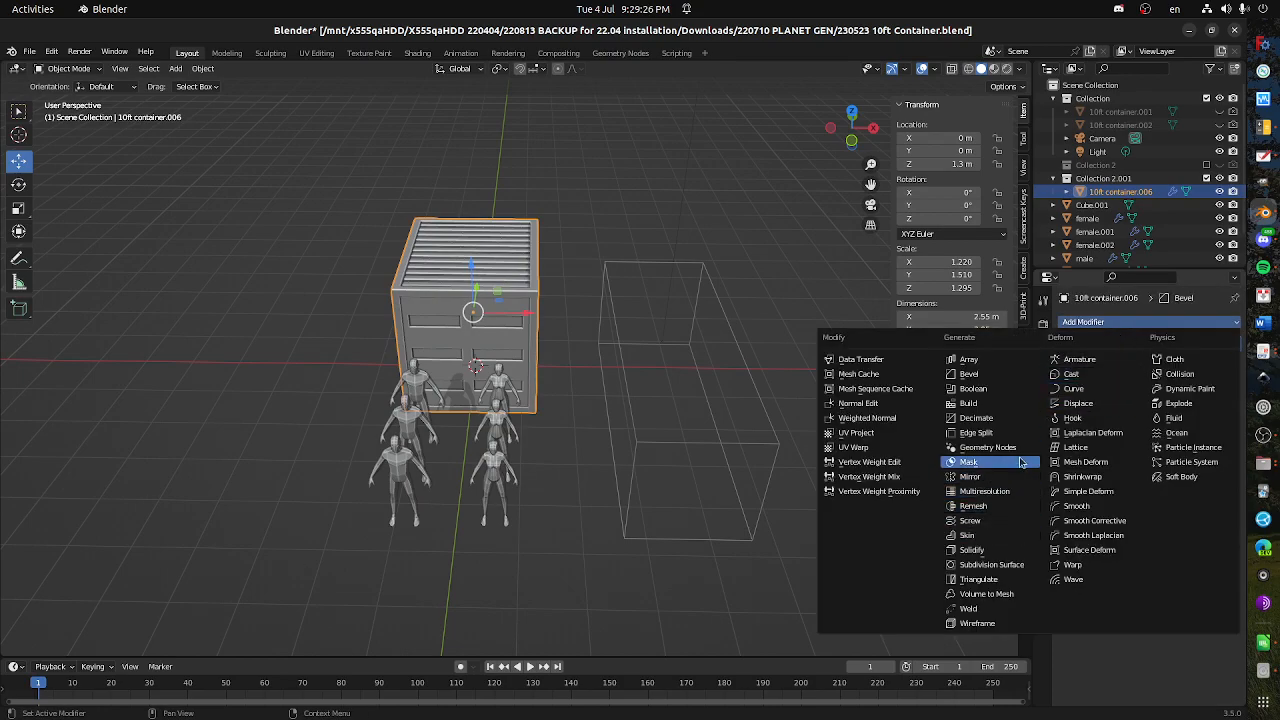
{"action": "left_click", "coordinate": [1012, 391]}
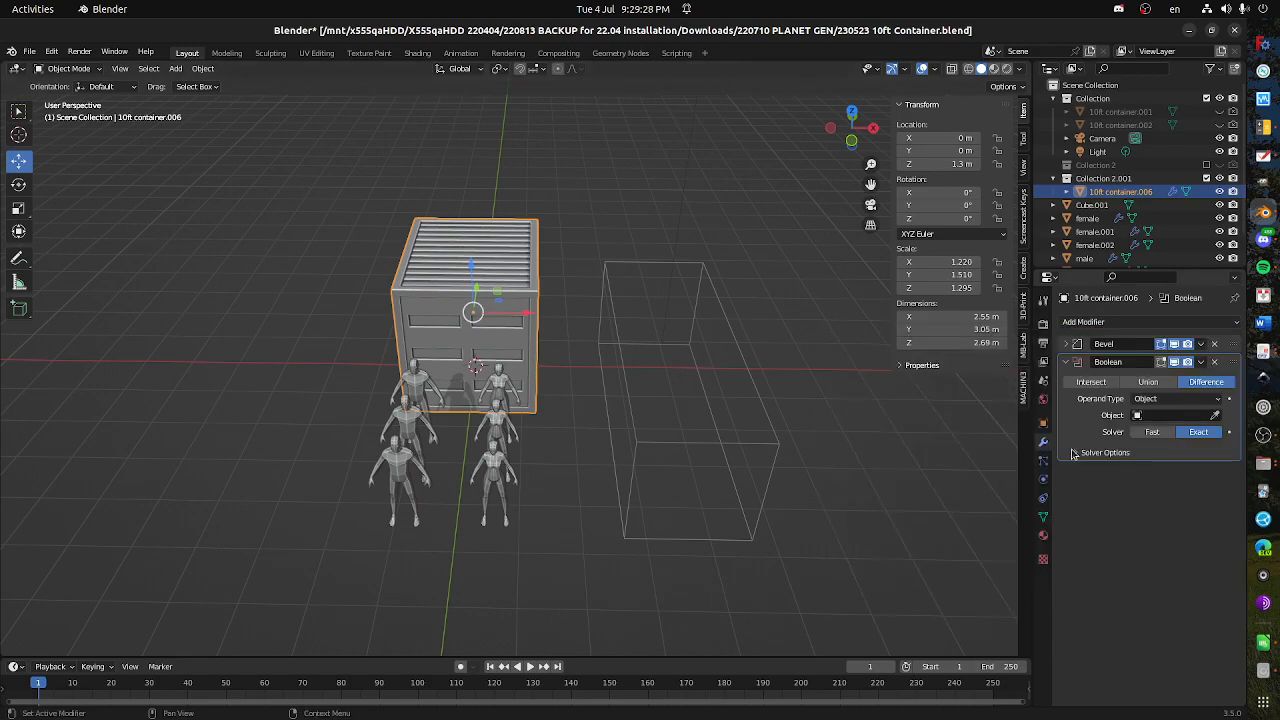
{"action": "left_click", "coordinate": [1215, 417]}
{"action": "left_click", "coordinate": [780, 393]}
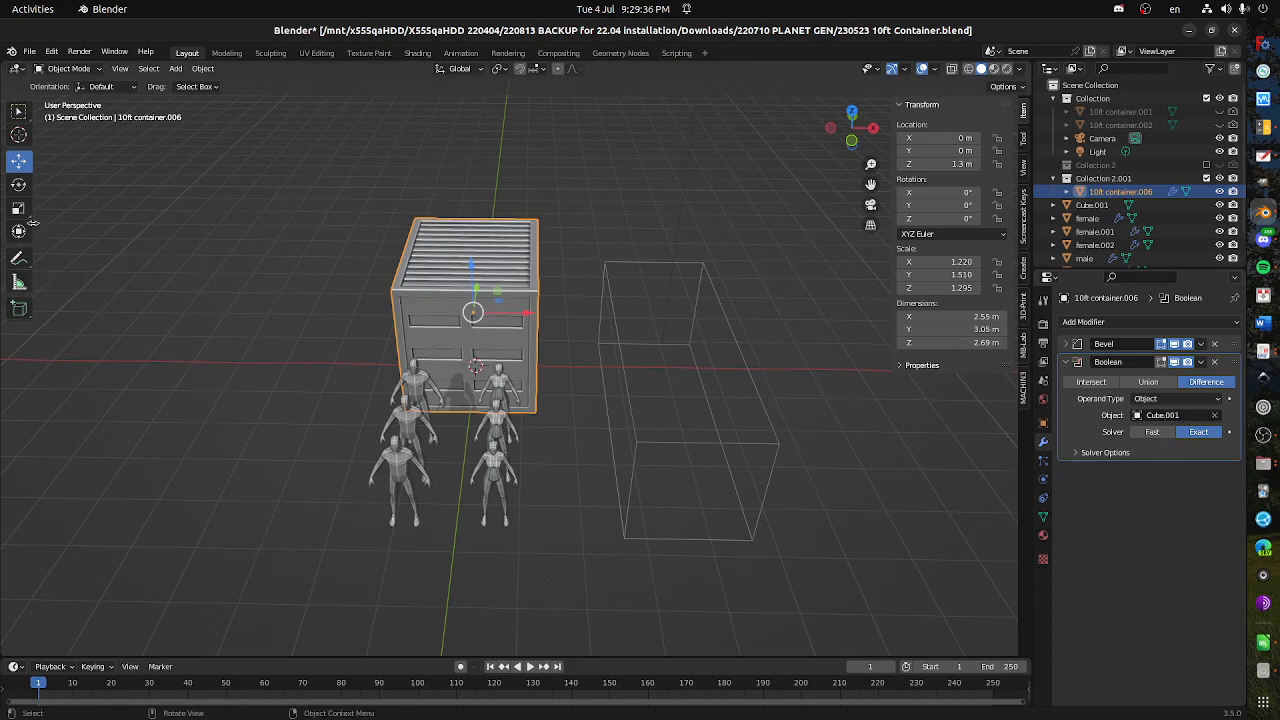
- Move the wireframe box into the container, to about X 1.51 m and Y -0.31 m, to test the Boolean cut
{"action": "left_click", "coordinate": [694, 337]}
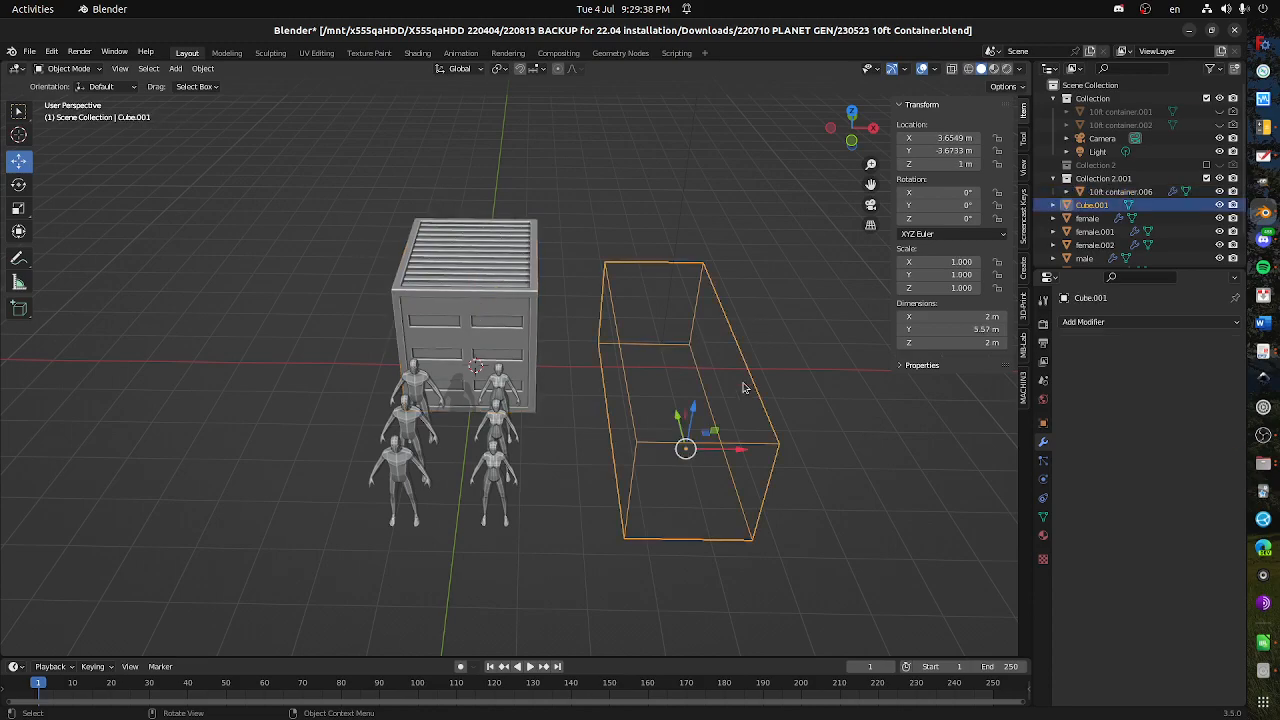
{"action": "left_click_drag", "start_coordinate": [730, 448], "coordinate": [848, 429]}
{"action": "left_click", "coordinate": [660, 387]}
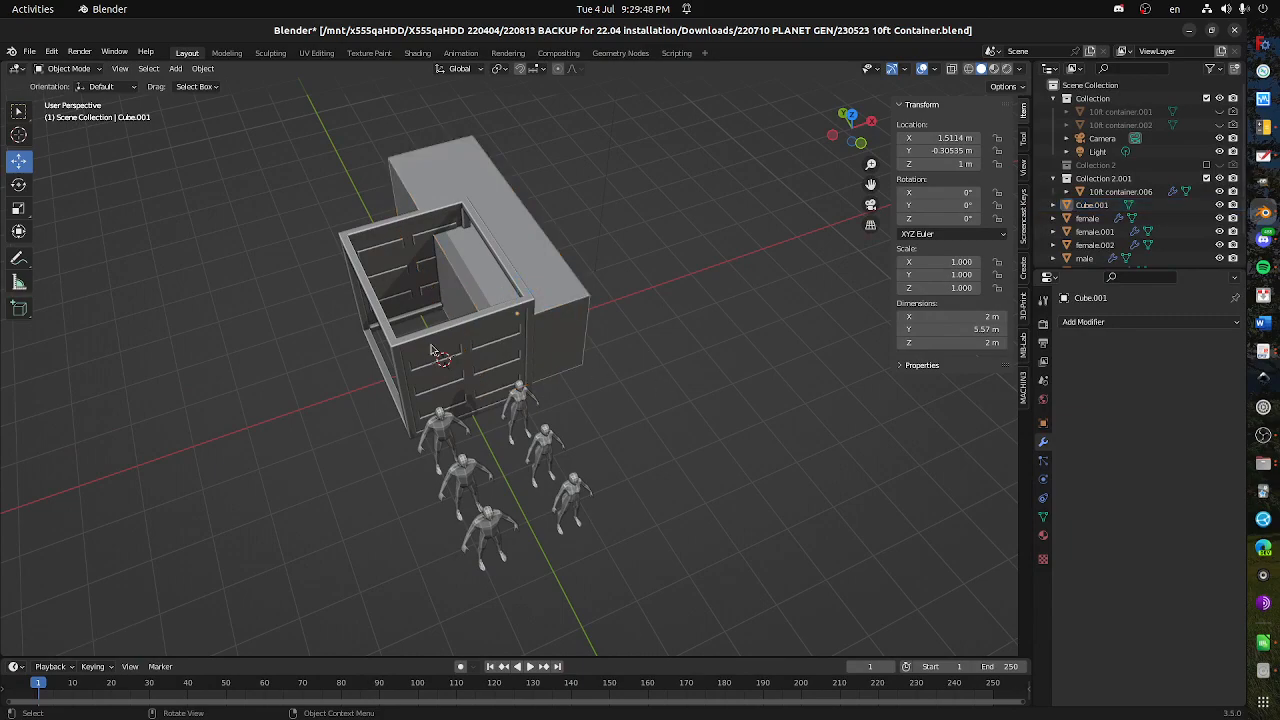
- Try shifting the container about 1.76 m along X across the cutting box, and undo that move
{"action": "left_click", "coordinate": [377, 249]}
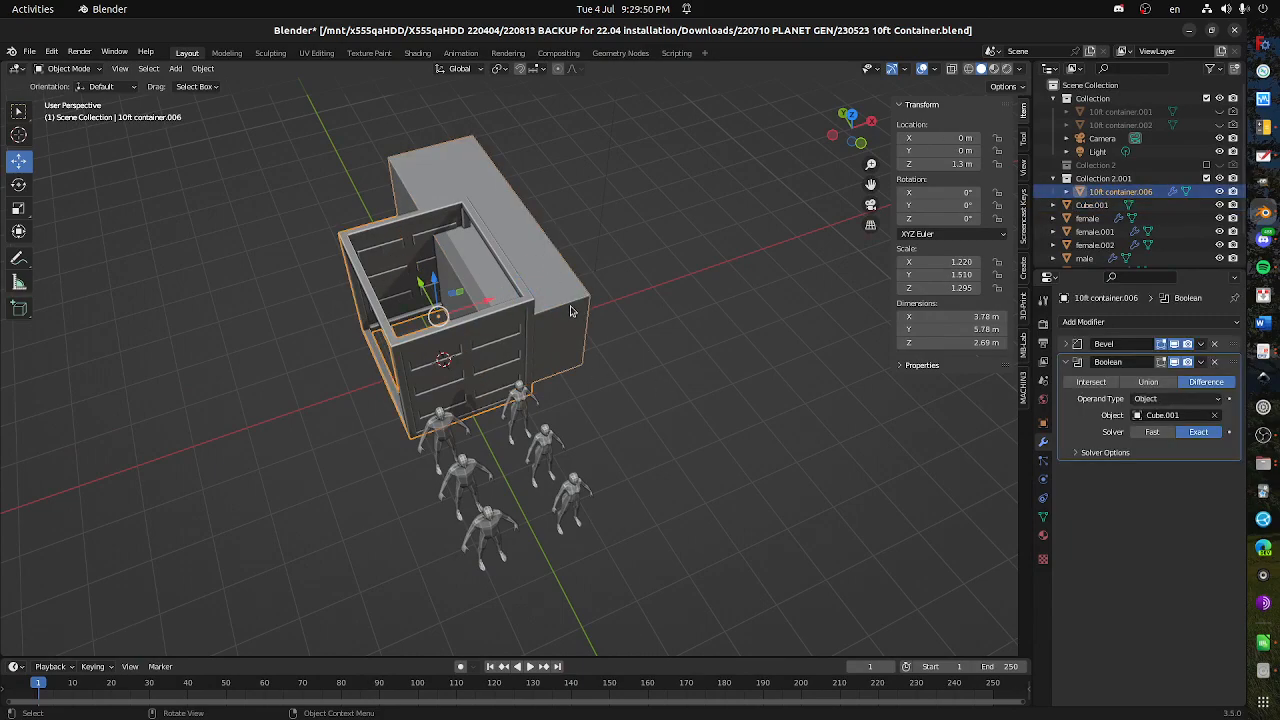
{"action": "left_click_drag", "start_coordinate": [487, 303], "coordinate": [561, 303]}
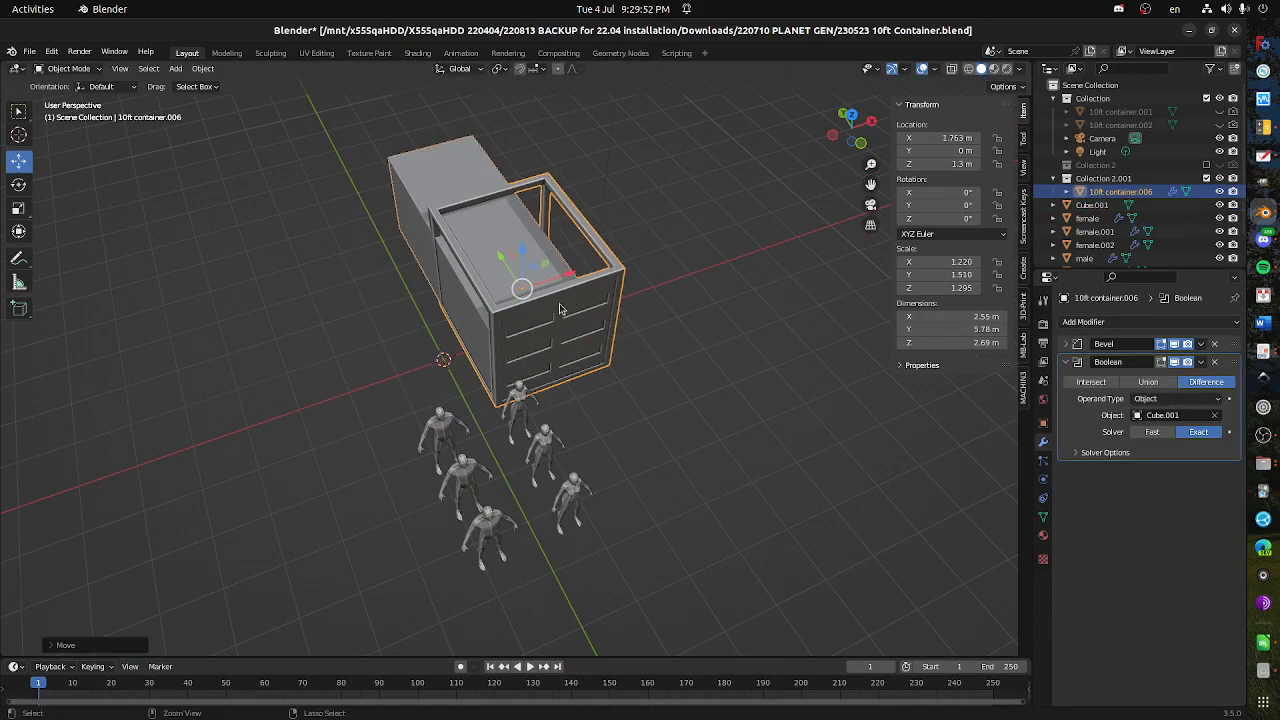
{"action": "key", "text": "ctrl+z"}
- Inspect the cut container and undo the moves that brought the cutting box into it
{"action": "left_click", "coordinate": [606, 333]}
{"action": "left_click", "coordinate": [583, 329]}
{"action": "mouse_move", "coordinate": [642, 338]}
{"action": "left_mouse_down"}
{"action": "mouse_move", "coordinate": [637, 351]}
{"action": "mouse_move", "coordinate": [473, 348]}
{"action": "mouse_move", "coordinate": [574, 366]}
{"action": "left_mouse_up"}
{"action": "left_click", "coordinate": [668, 371]}
{"action": "left_click", "coordinate": [672, 372]}
{"action": "key", "text": "ctrl+z"}
{"action": "key", "text": "ctrl+z"}
{"action": "key", "text": "ctrl+z"}
{"action": "key", "text": "ctrl+z"}
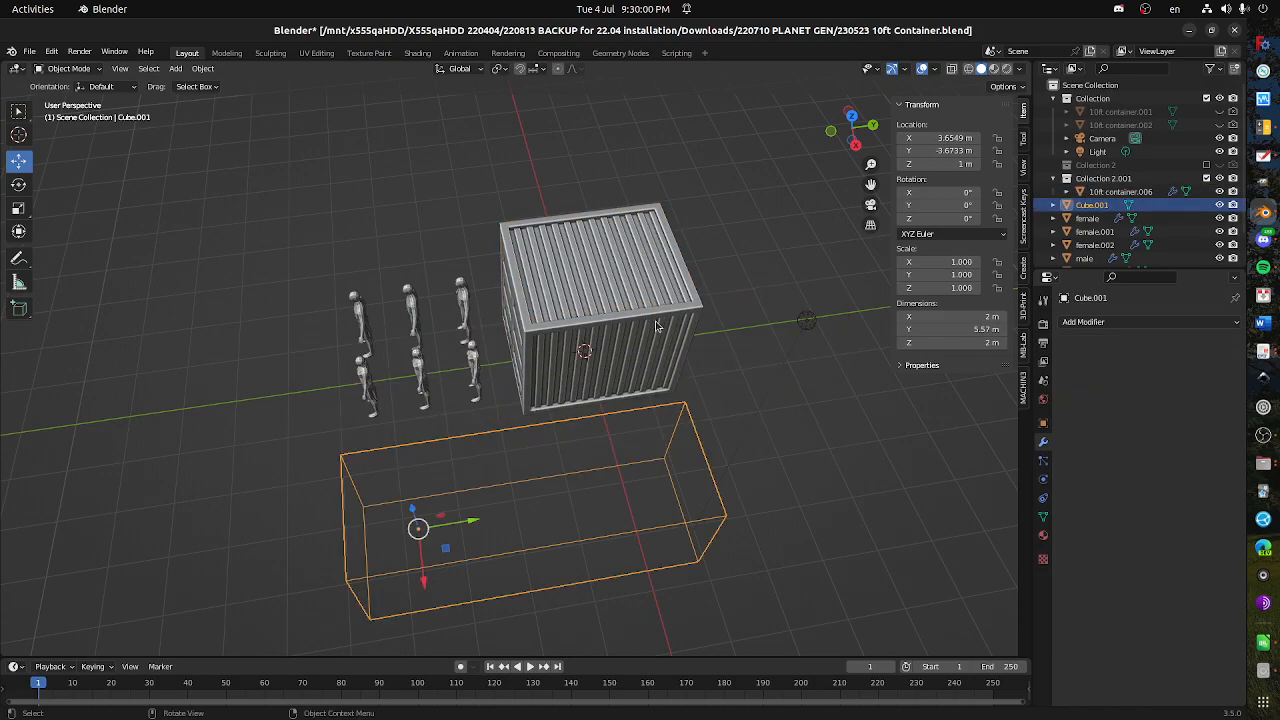
- Move the container-sized wireframe box over the six figures, to about X 0.15 m and Y -4.58 m
{"action": "left_click", "coordinate": [656, 330]}
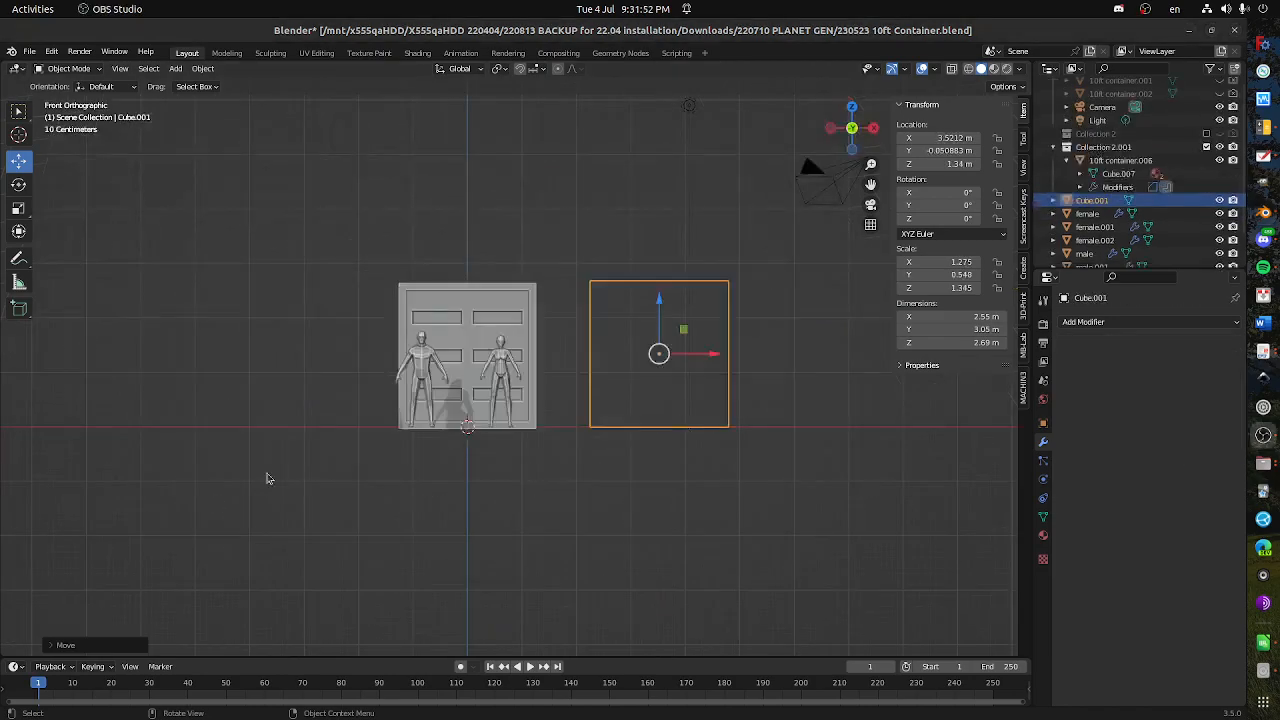
{"action": "left_click_drag", "start_coordinate": [710, 445], "coordinate": [614, 509]}
{"action": "left_click_drag", "start_coordinate": [709, 391], "coordinate": [415, 497]}
{"action": "key", "text": "ctrl+z"}
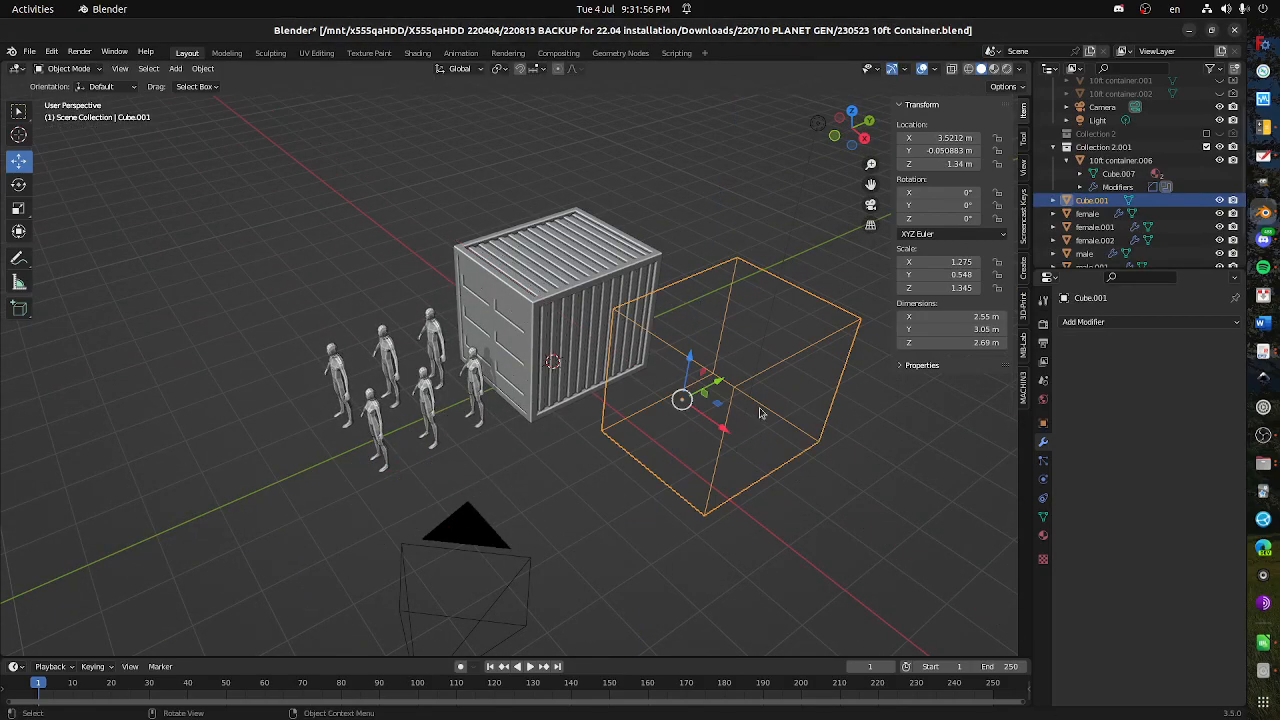
{"action": "left_click_drag", "start_coordinate": [716, 390], "coordinate": [486, 511]}
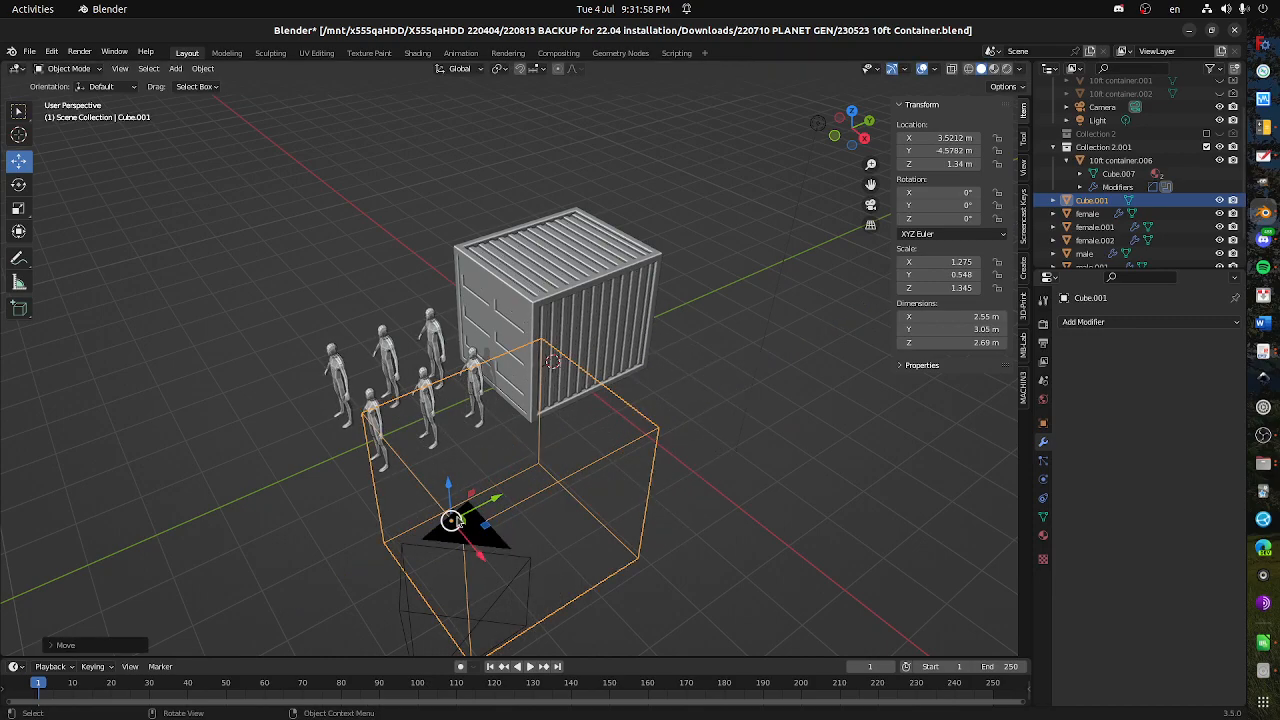
{"action": "left_click_drag", "start_coordinate": [480, 562], "coordinate": [398, 470]}
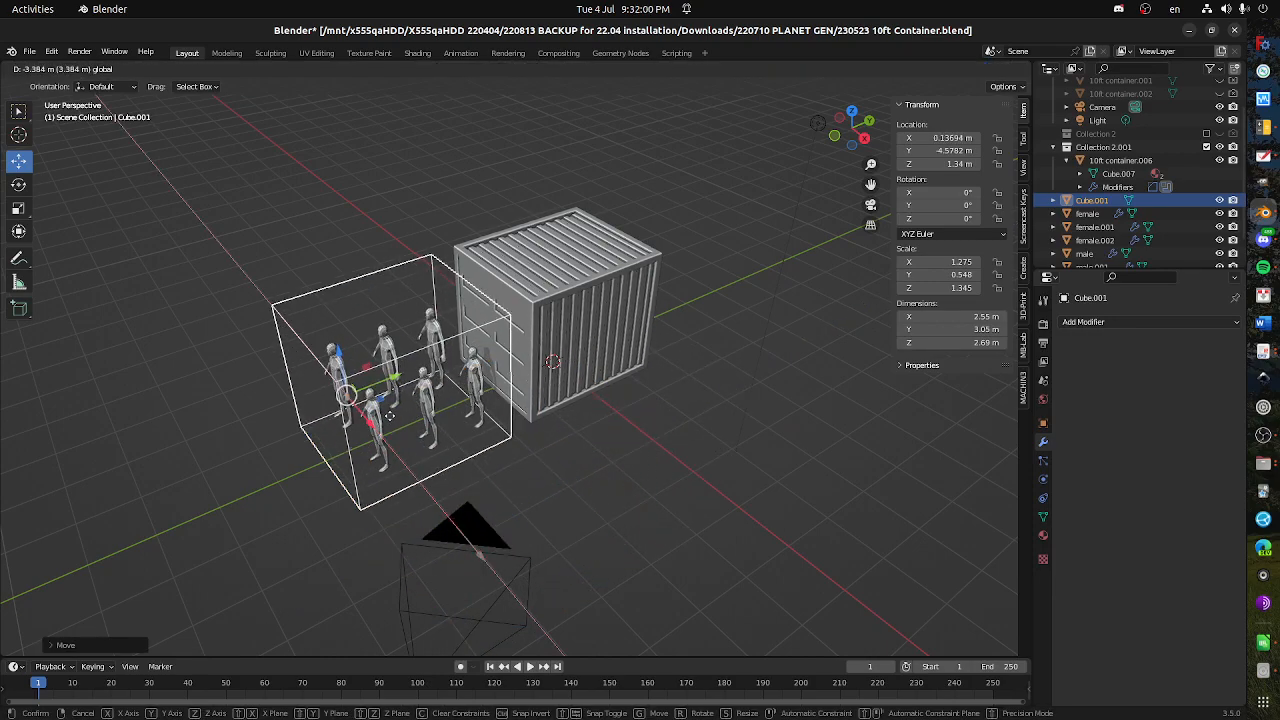
{"action": "left_click_drag", "start_coordinate": [497, 453], "coordinate": [488, 500]}
{"action": "scroll", "coordinate": [520, 460], "scroll_direction": "up", "scroll_amount": 3}
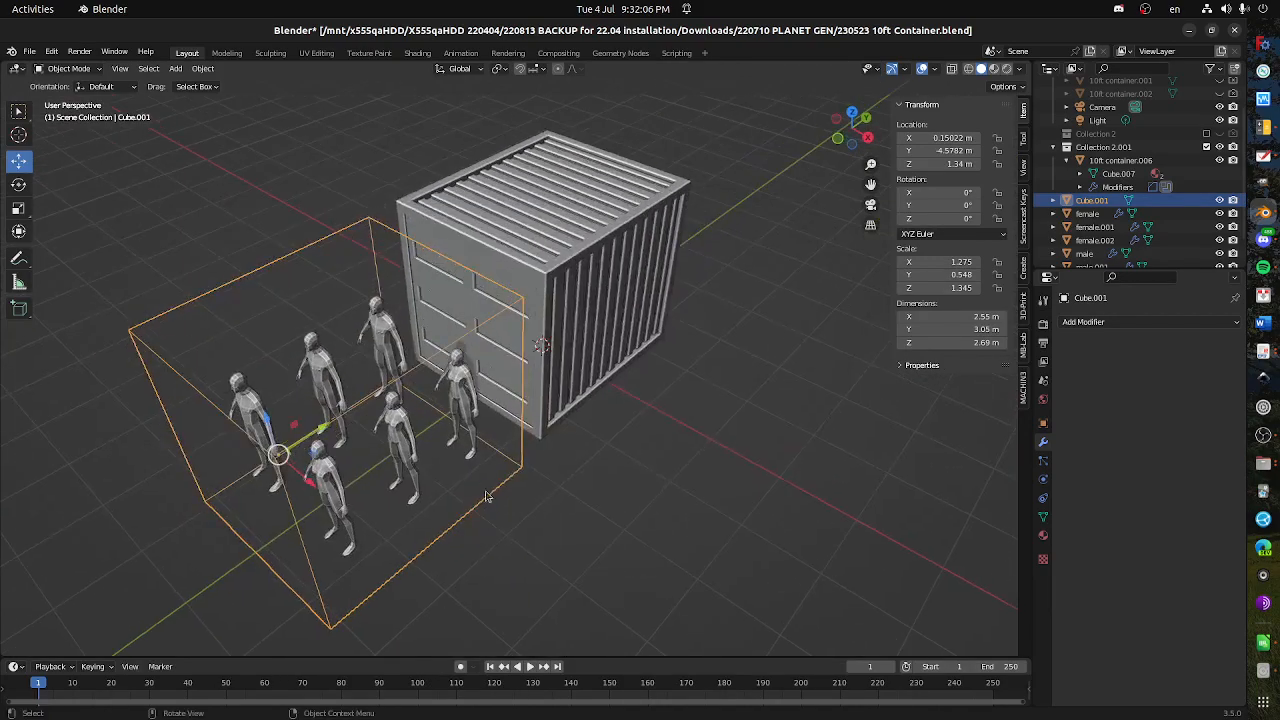
- Fine-tune the wireframe box around the six figures, to about X -0.03 m and Y -4.35 m, checking the fit from several angles
{"action": "left_click_drag", "start_coordinate": [308, 484], "coordinate": [299, 476]}
{"action": "left_click_drag", "start_coordinate": [348, 476], "coordinate": [711, 503]}
{"action": "left_click_drag", "start_coordinate": [728, 436], "coordinate": [708, 433]}
{"action": "left_click_drag", "start_coordinate": [748, 503], "coordinate": [722, 459]}
{"action": "left_click_drag", "start_coordinate": [708, 460], "coordinate": [708, 469]}
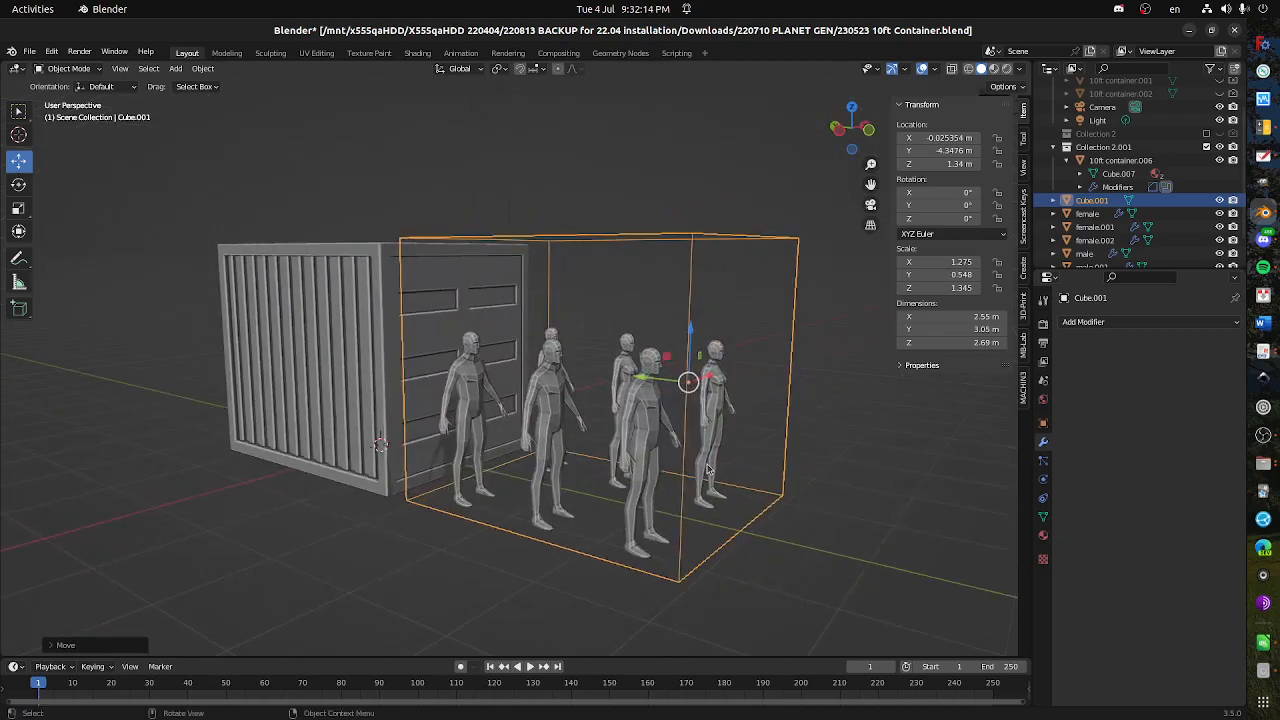
{"action": "left_click_drag", "start_coordinate": [780, 452], "coordinate": [693, 471]}
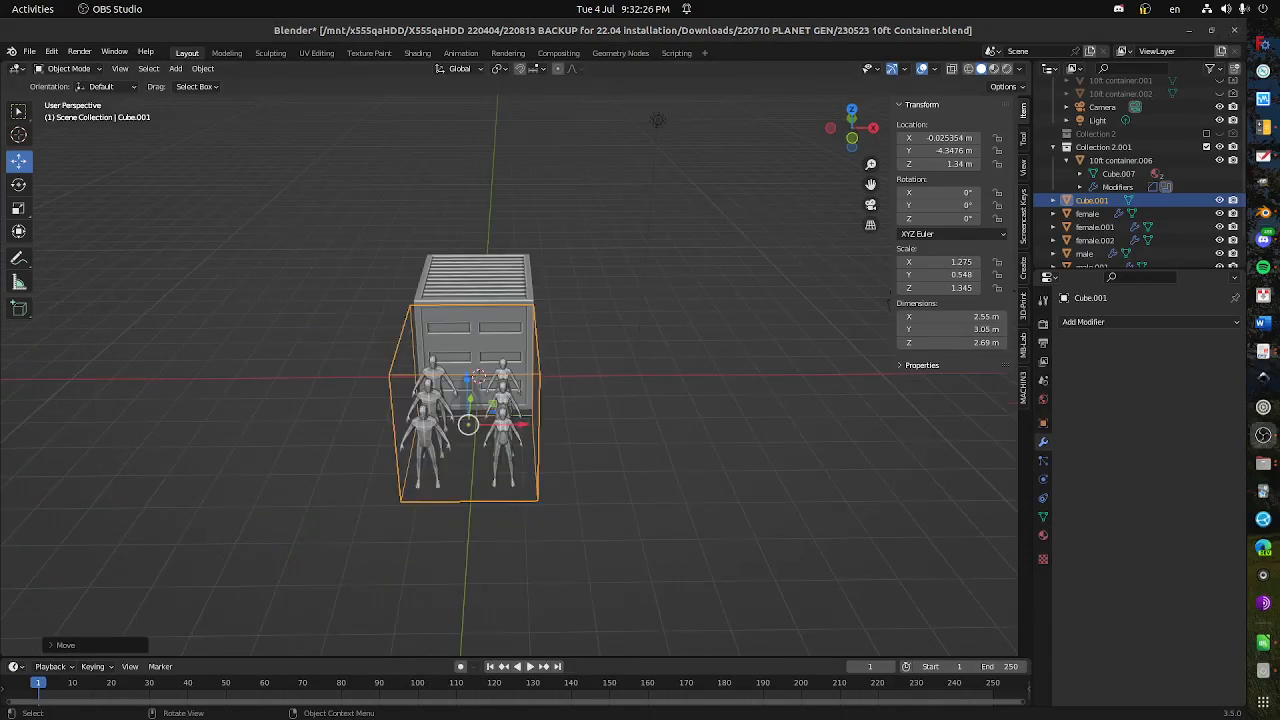
{"action": "left_click_drag", "start_coordinate": [629, 415], "coordinate": [618, 448]}
- Select the container, wireframe box and all figures together and move them about 7.6 m along negative X
{"action": "left_click_drag", "start_coordinate": [315, 182], "coordinate": [618, 571]}
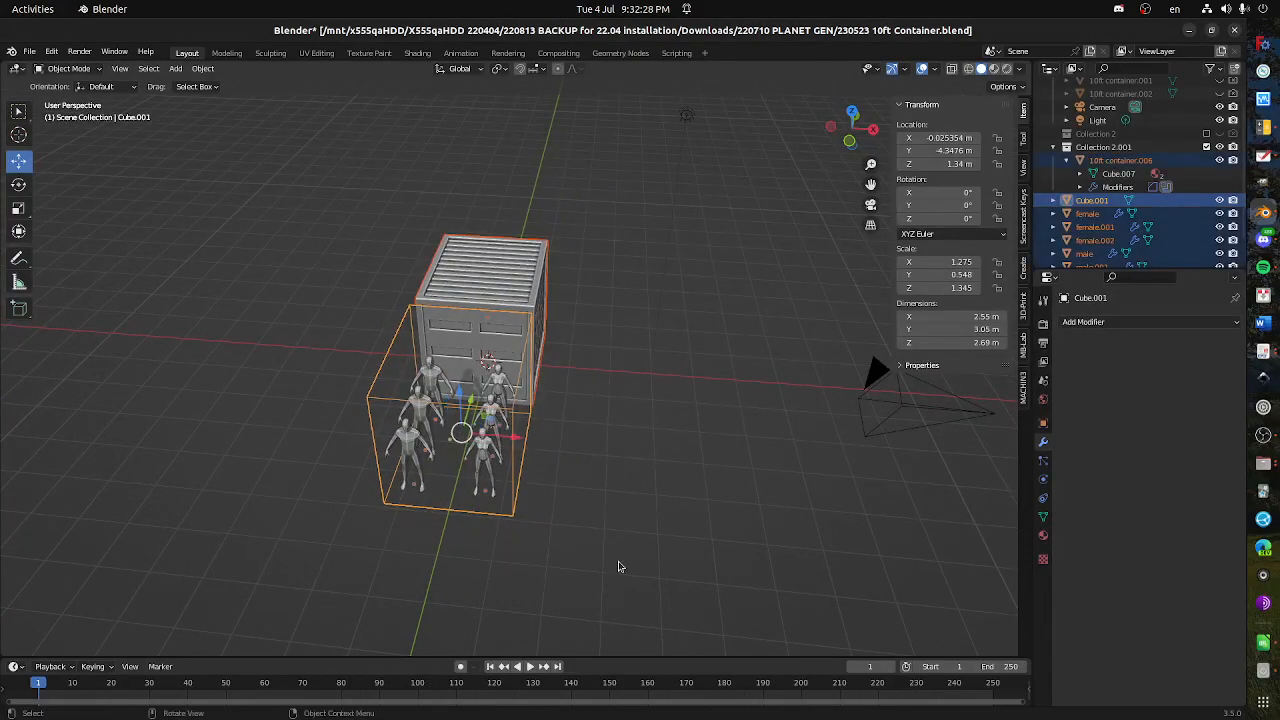
{"action": "left_click_drag", "start_coordinate": [508, 440], "coordinate": [183, 414]}
{"action": "left_click_drag", "start_coordinate": [365, 433], "coordinate": [475, 397]}
{"action": "left_click_drag", "start_coordinate": [393, 412], "coordinate": [487, 410]}
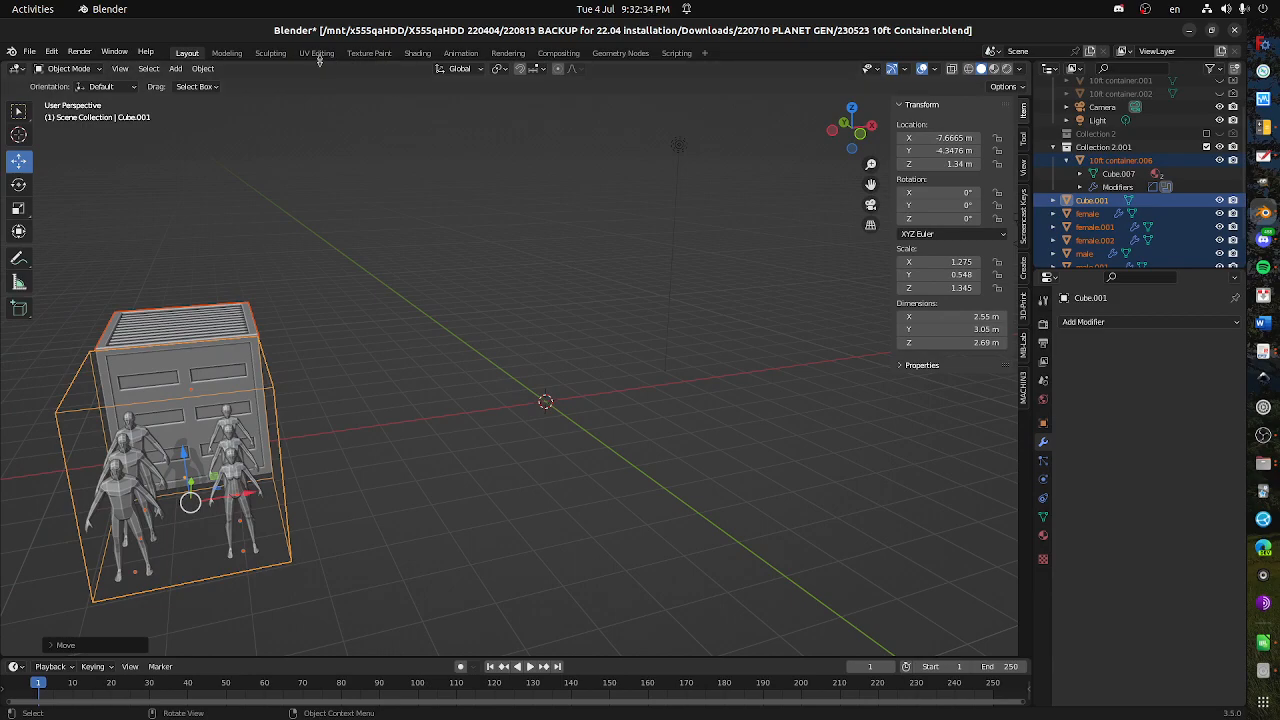
- Switch to the Modeling workspace and return from Edit Mode to Object Mode
{"action": "left_click", "coordinate": [227, 53]}
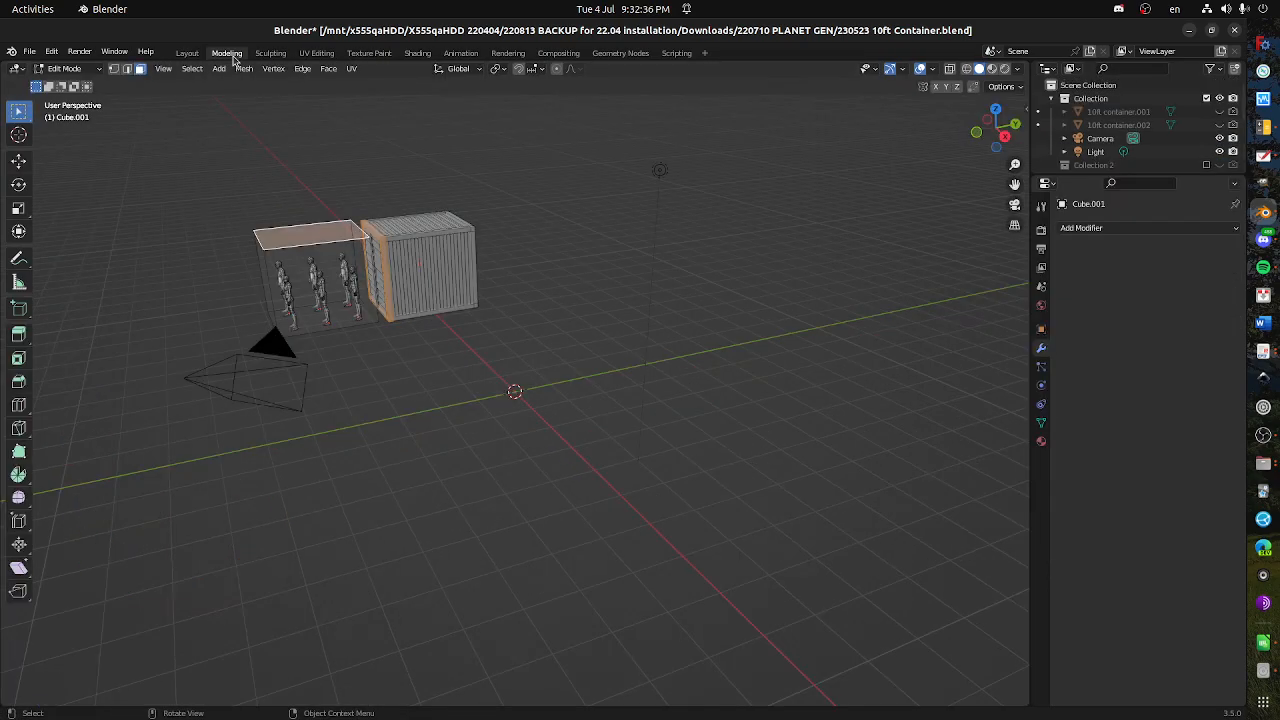
{"action": "left_click_drag", "start_coordinate": [394, 308], "coordinate": [486, 320]}
{"action": "left_click", "coordinate": [460, 321]}
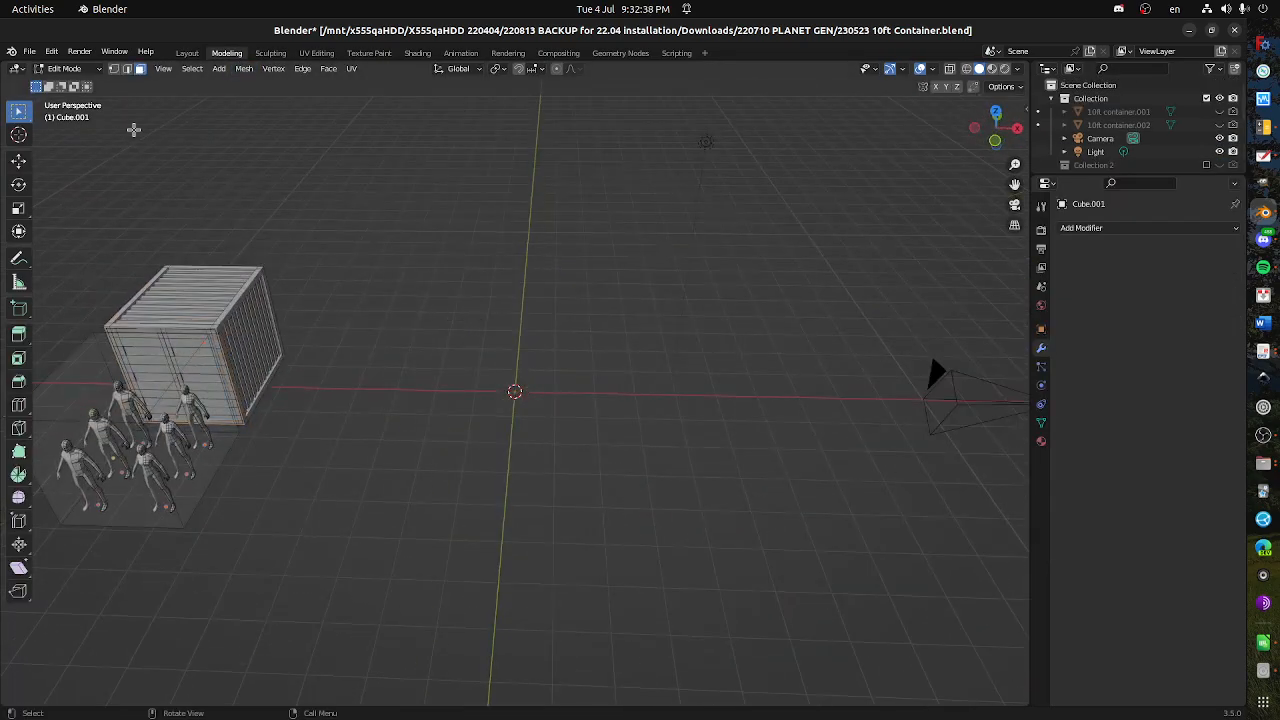
{"action": "left_click", "coordinate": [68, 68]}
{"action": "left_click", "coordinate": [68, 84]}
{"action": "left_click_drag", "start_coordinate": [294, 380], "coordinate": [410, 402]}
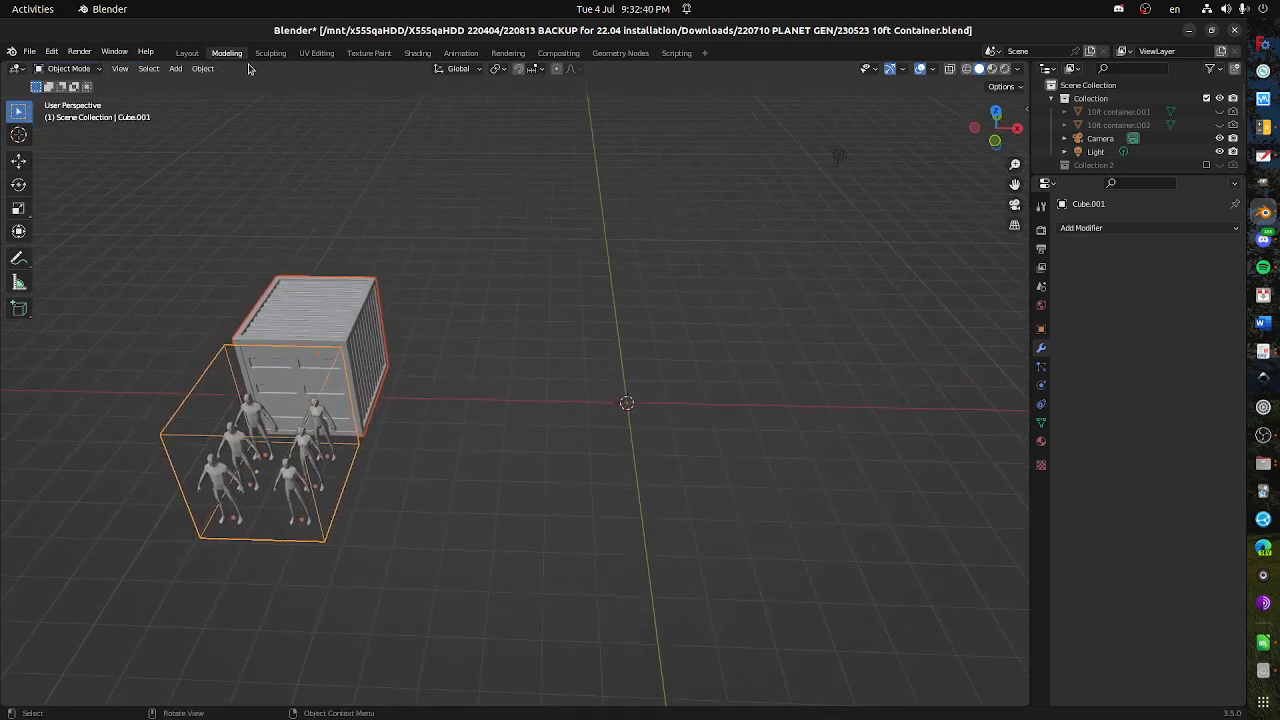
- Add a generated Starship mesh at the 3D cursor, away from the container and figures
{"action": "left_click", "coordinate": [175, 68]}
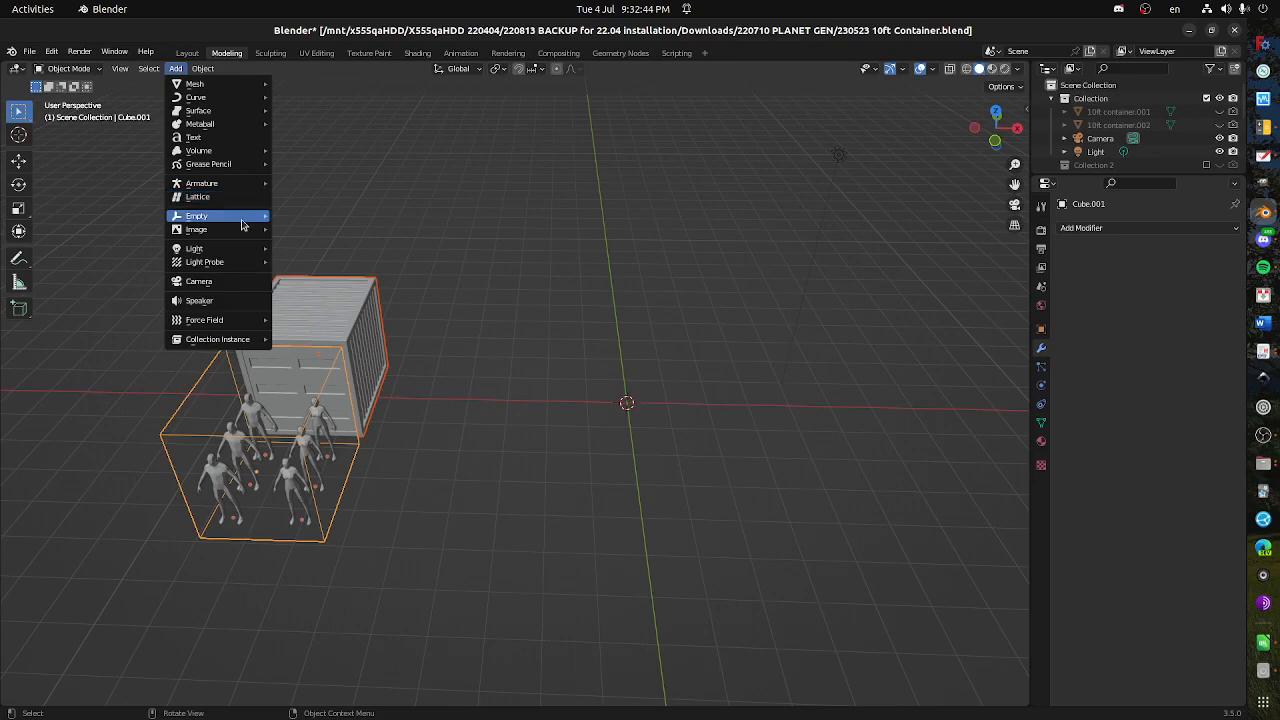
{"action": "mouse_move", "coordinate": [244, 84]}
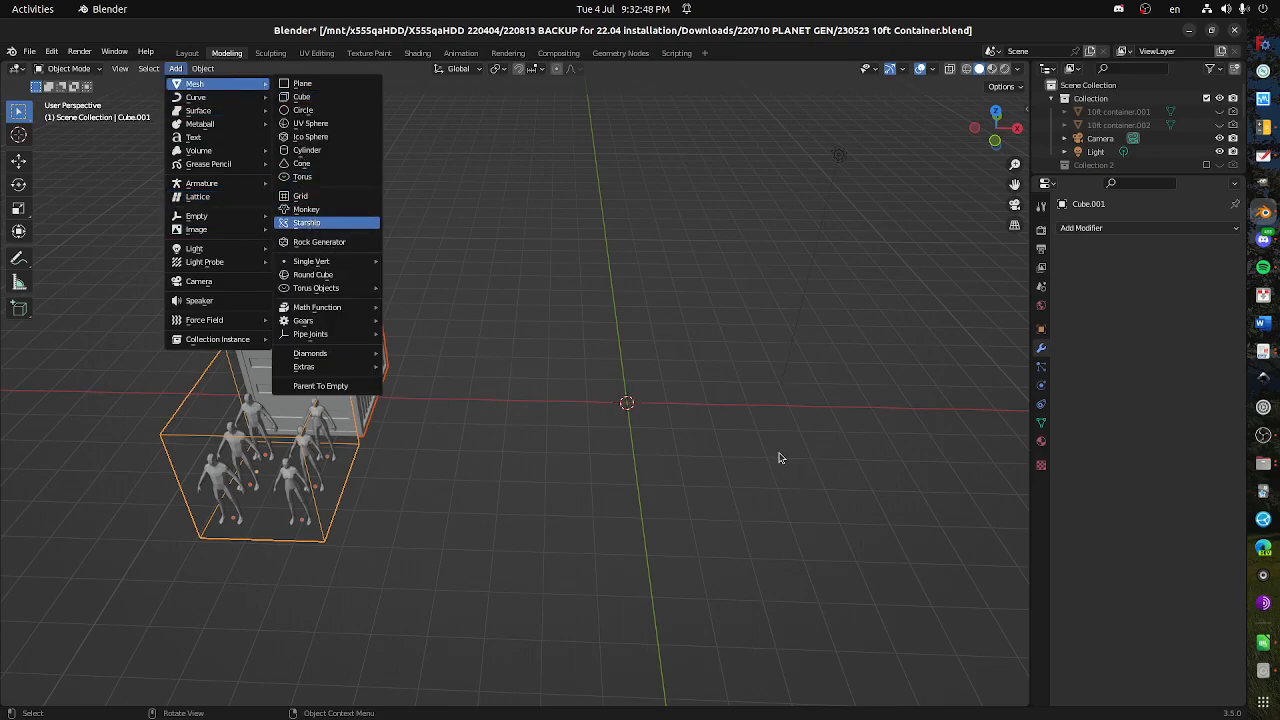
{"action": "left_click_drag", "start_coordinate": [815, 480], "coordinate": [871, 505]}
- Simplify the starship by lowering its object octree value to 3 and object subdivision to 1
{"action": "scroll", "coordinate": [1163, 516], "scroll_direction": "down", "scroll_amount": 1}
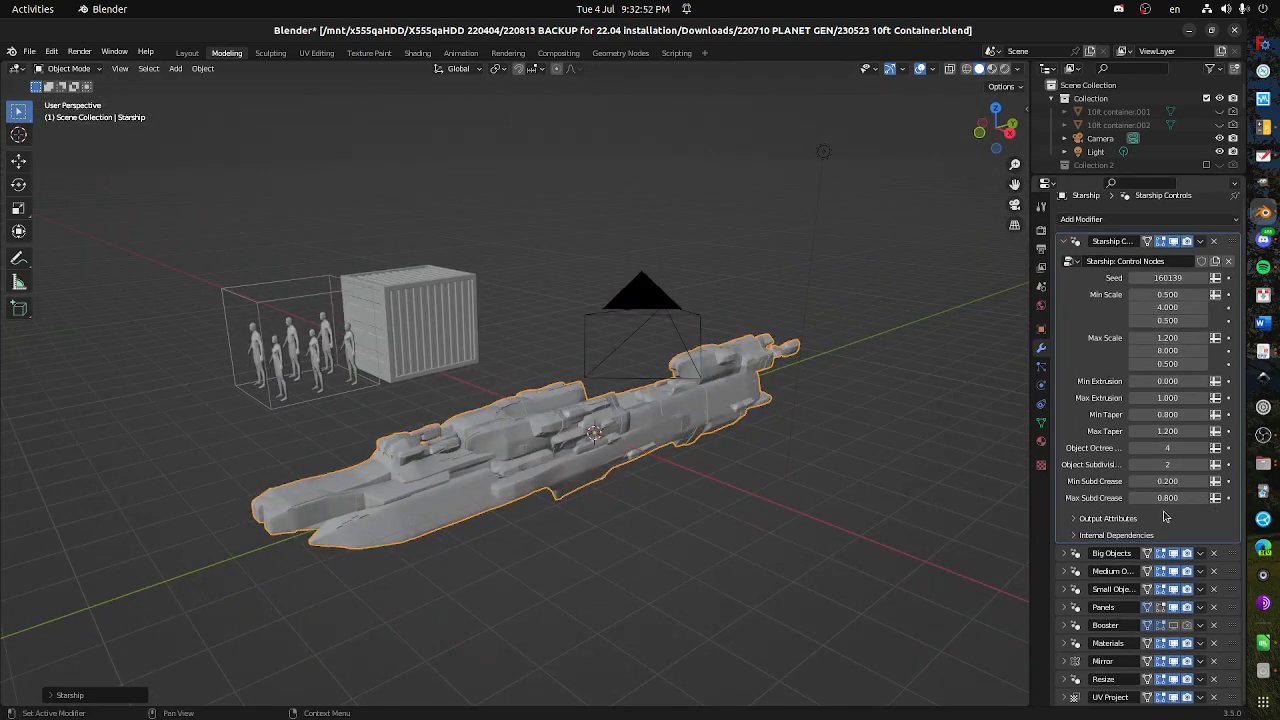
{"action": "left_click", "coordinate": [1135, 464]}
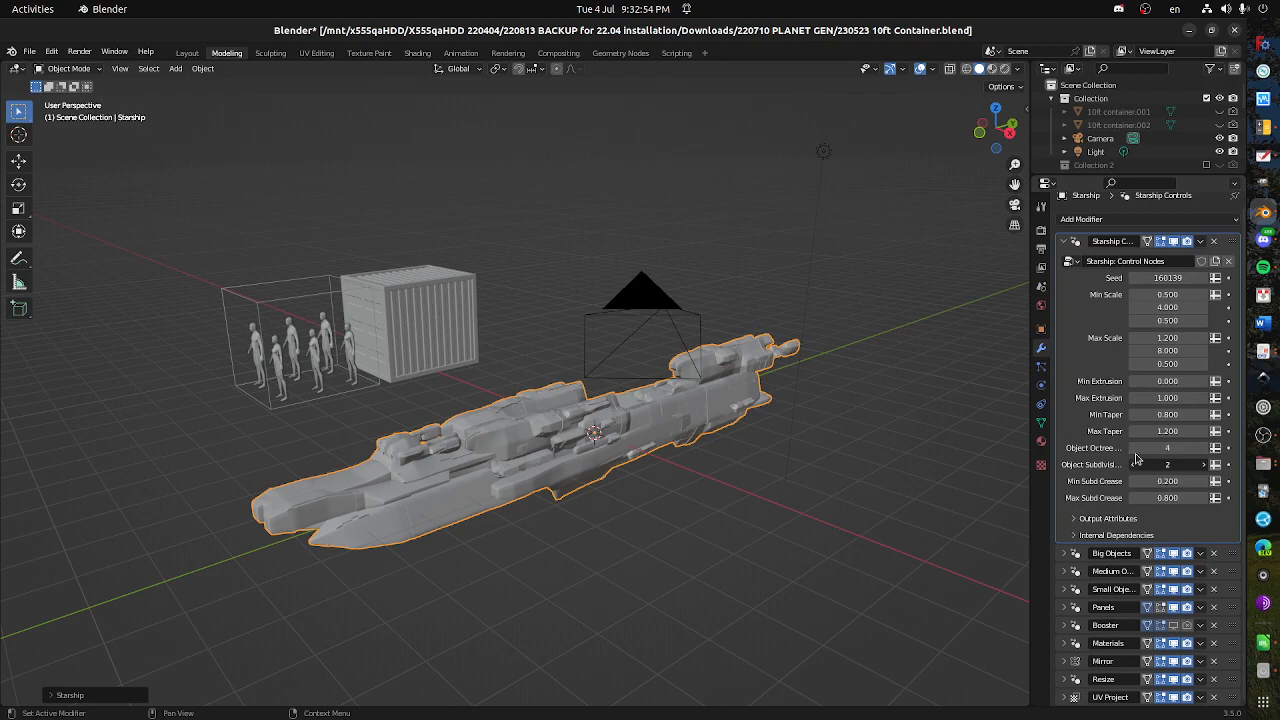
{"action": "left_click", "coordinate": [1135, 452]}
{"action": "left_click_drag", "start_coordinate": [900, 470], "coordinate": [720, 440]}
{"action": "scroll", "coordinate": [1160, 445], "scroll_direction": "up", "scroll_amount": 1}
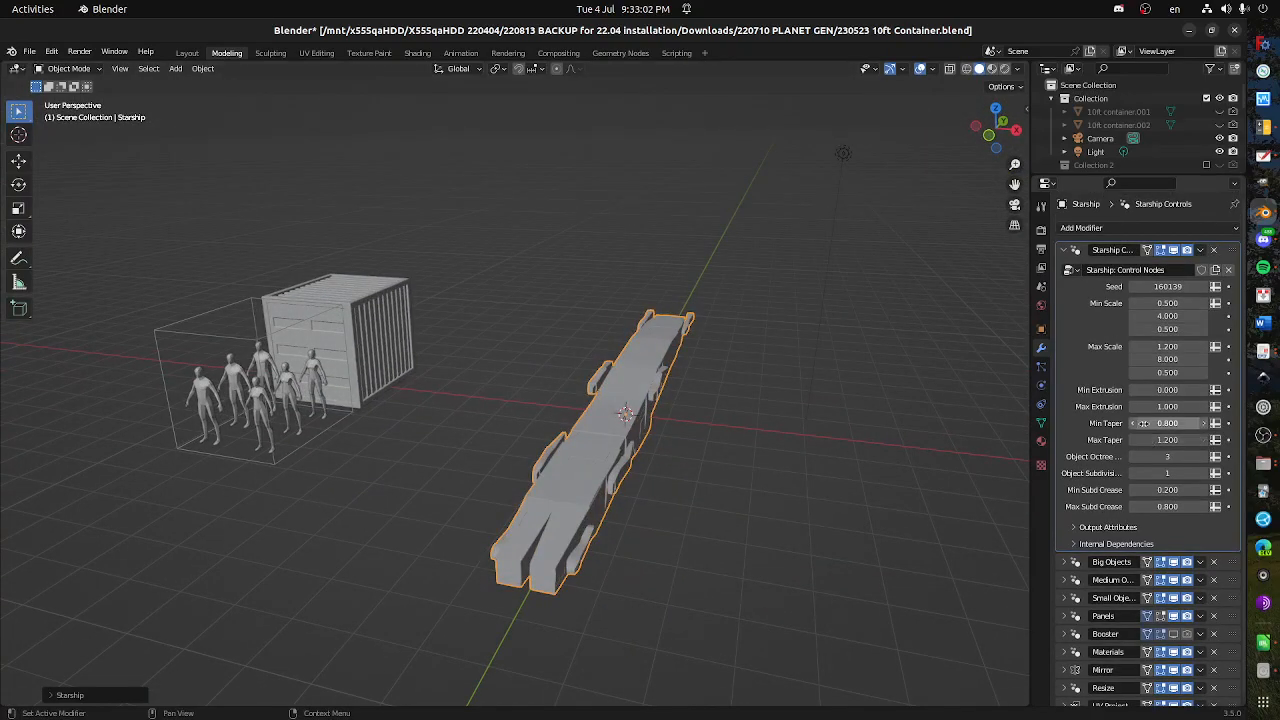
- Step through the starship generator's seeds to compare hull shapes, settling on seed 160141
{"action": "left_click", "coordinate": [1205, 287]}
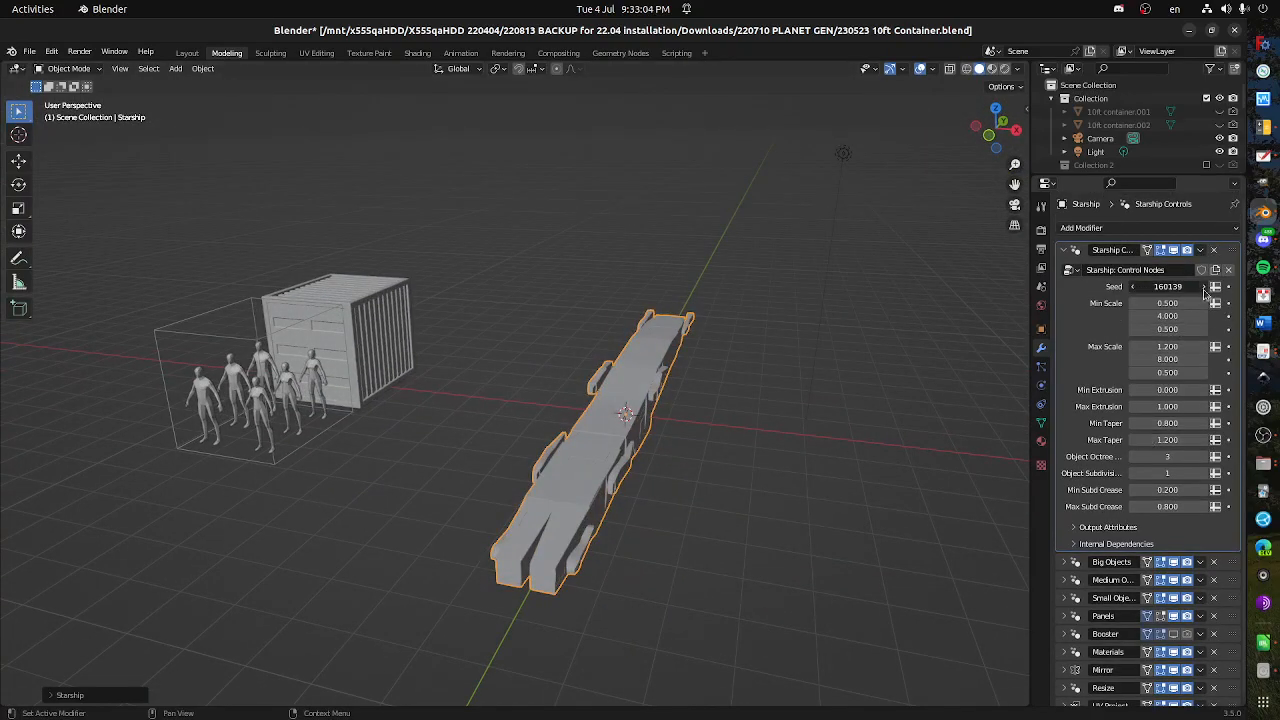
{"action": "left_click_drag", "start_coordinate": [600, 440], "coordinate": [600, 470]}
{"action": "left_click", "coordinate": [1204, 288]}
{"action": "left_click", "coordinate": [1134, 287]}
{"action": "left_click", "coordinate": [1205, 287]}
- Examine the starship from the front and in perspective, comparing its size with the container and figures
{"action": "left_click_drag", "start_coordinate": [853, 433], "coordinate": [757, 487]}
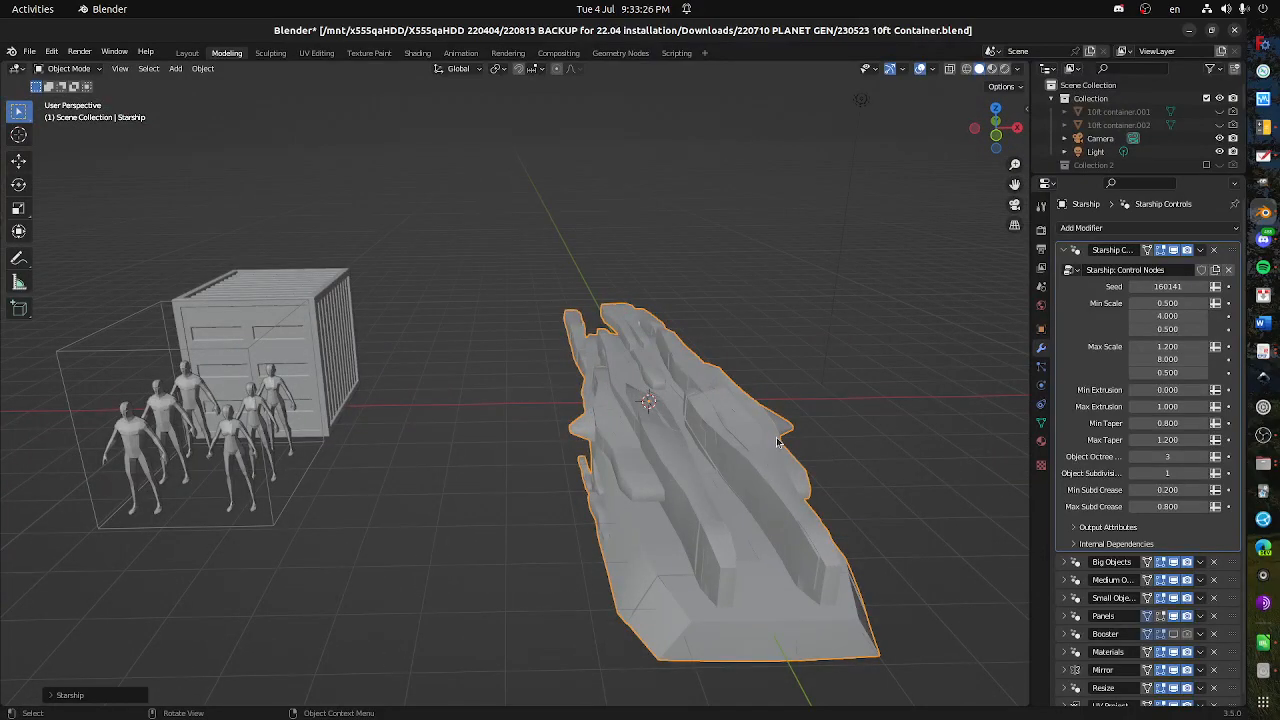
{"action": "key", "text": "KP_1"}
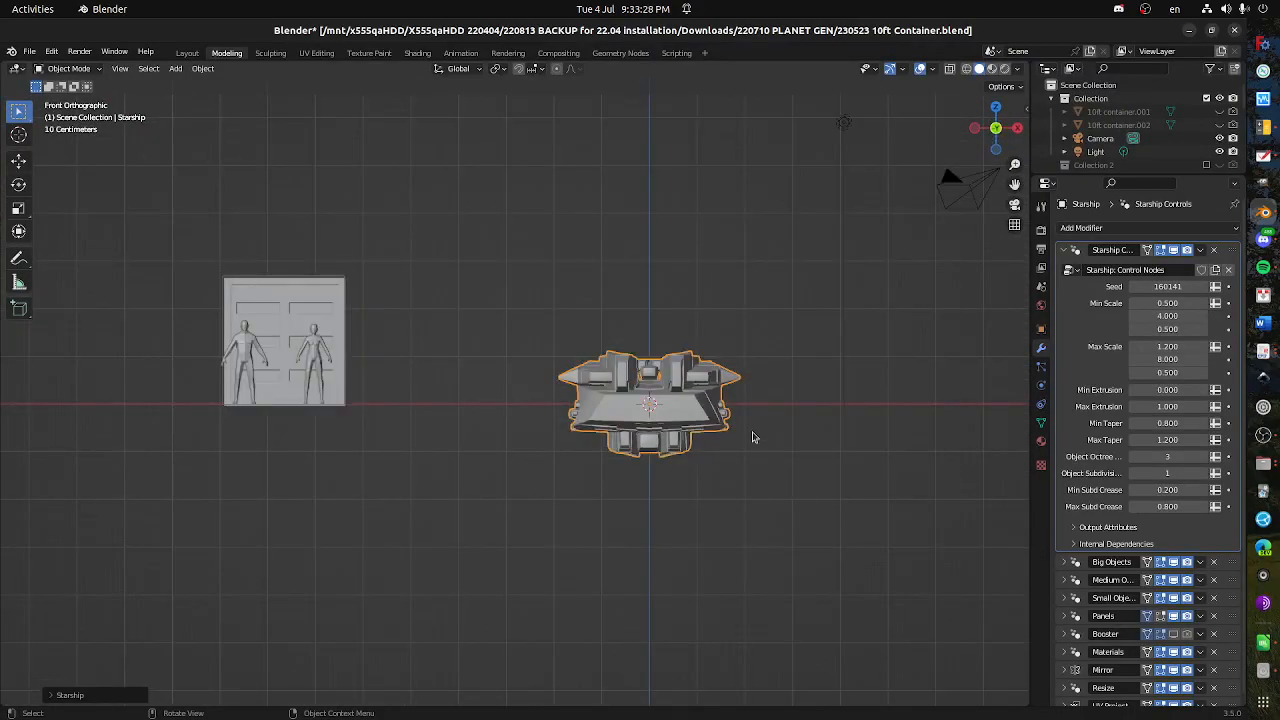
{"action": "left_click_drag", "start_coordinate": [683, 409], "coordinate": [540, 469]}
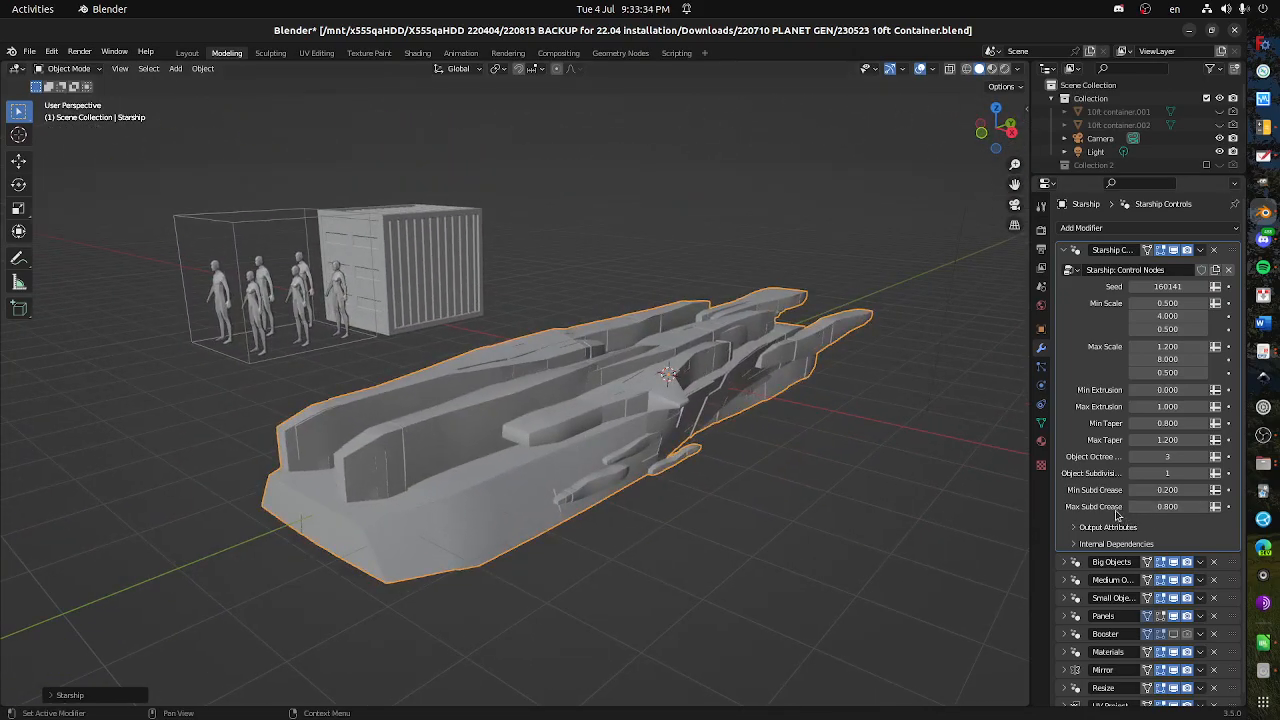
{"action": "scroll", "coordinate": [1100, 534], "scroll_direction": "down", "scroll_amount": 1}
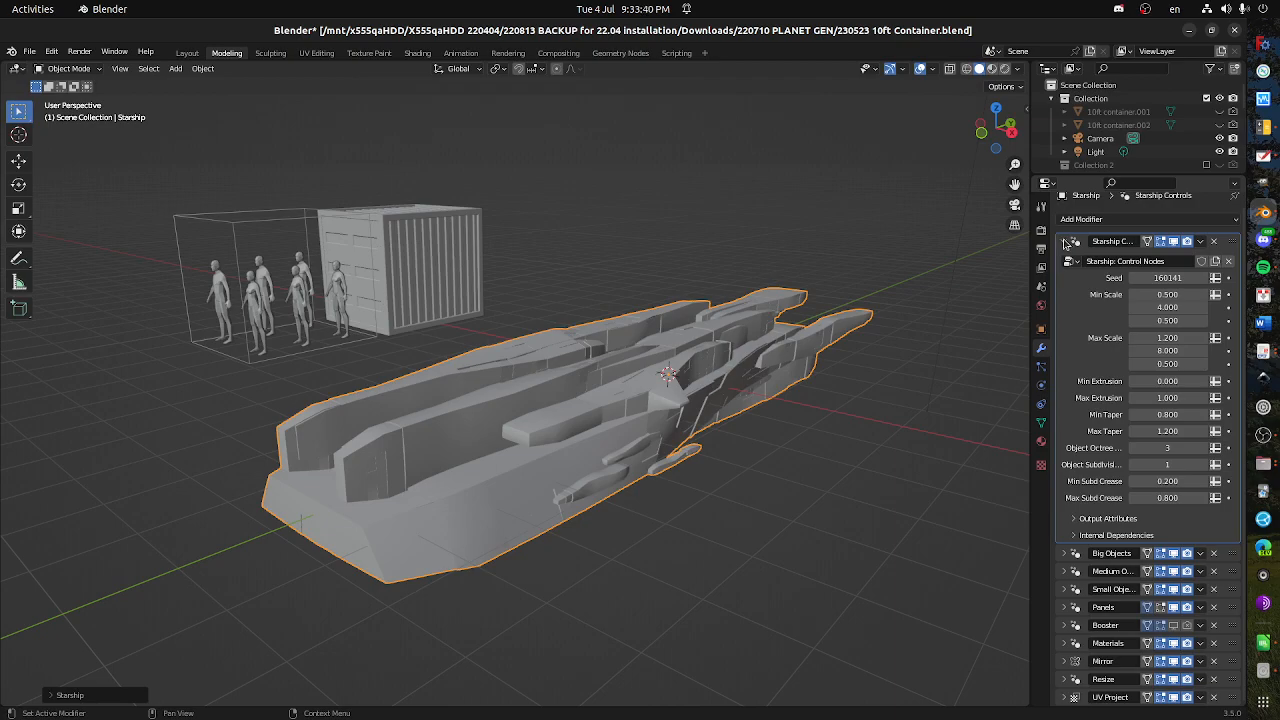
- Turn on the starship's Booster modifier for both viewport display and rendering
{"action": "left_click", "coordinate": [1066, 242]}
{"action": "left_click", "coordinate": [1064, 340]}
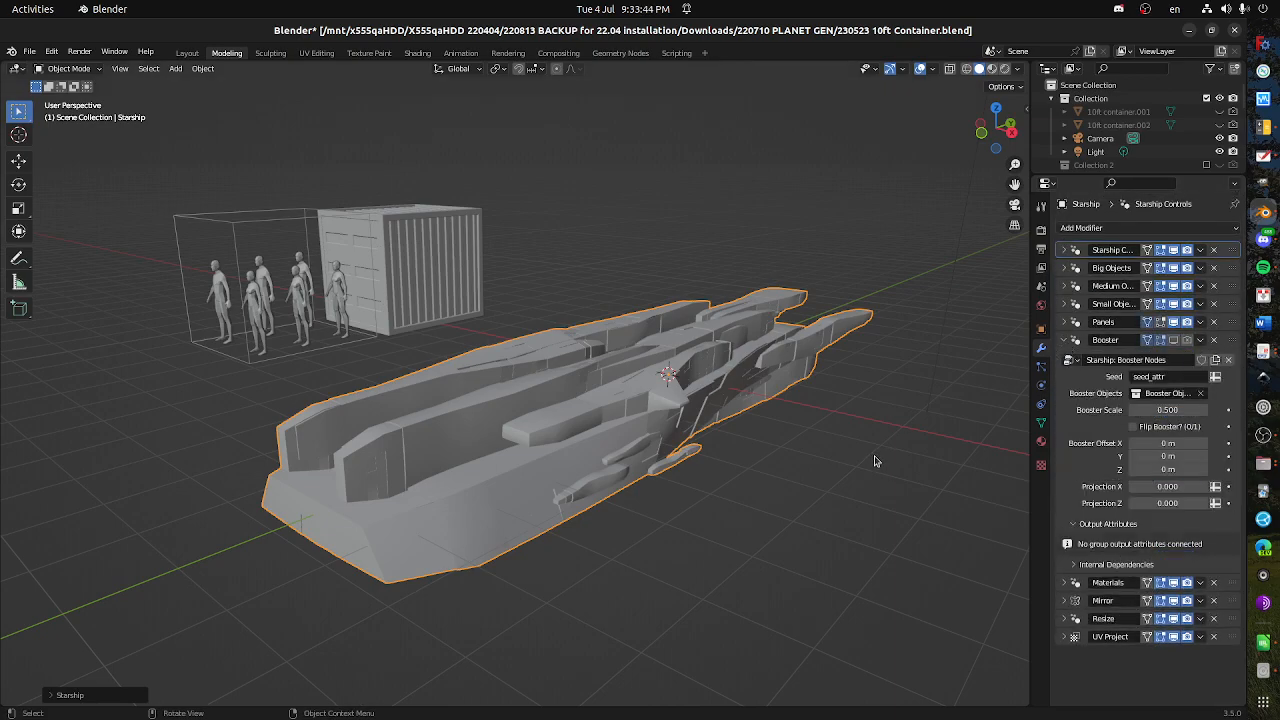
{"action": "left_click_drag", "start_coordinate": [874, 461], "coordinate": [736, 467]}
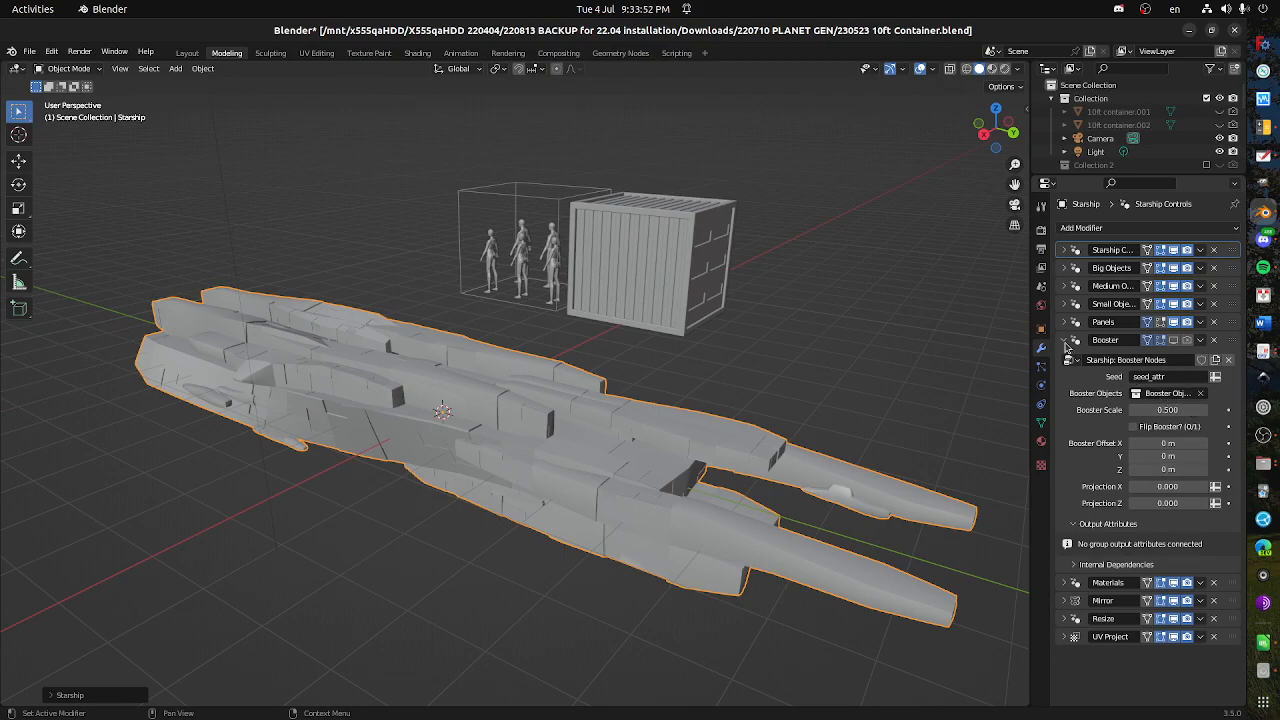
{"action": "left_click", "coordinate": [1064, 340]}
{"action": "left_click", "coordinate": [1064, 250]}
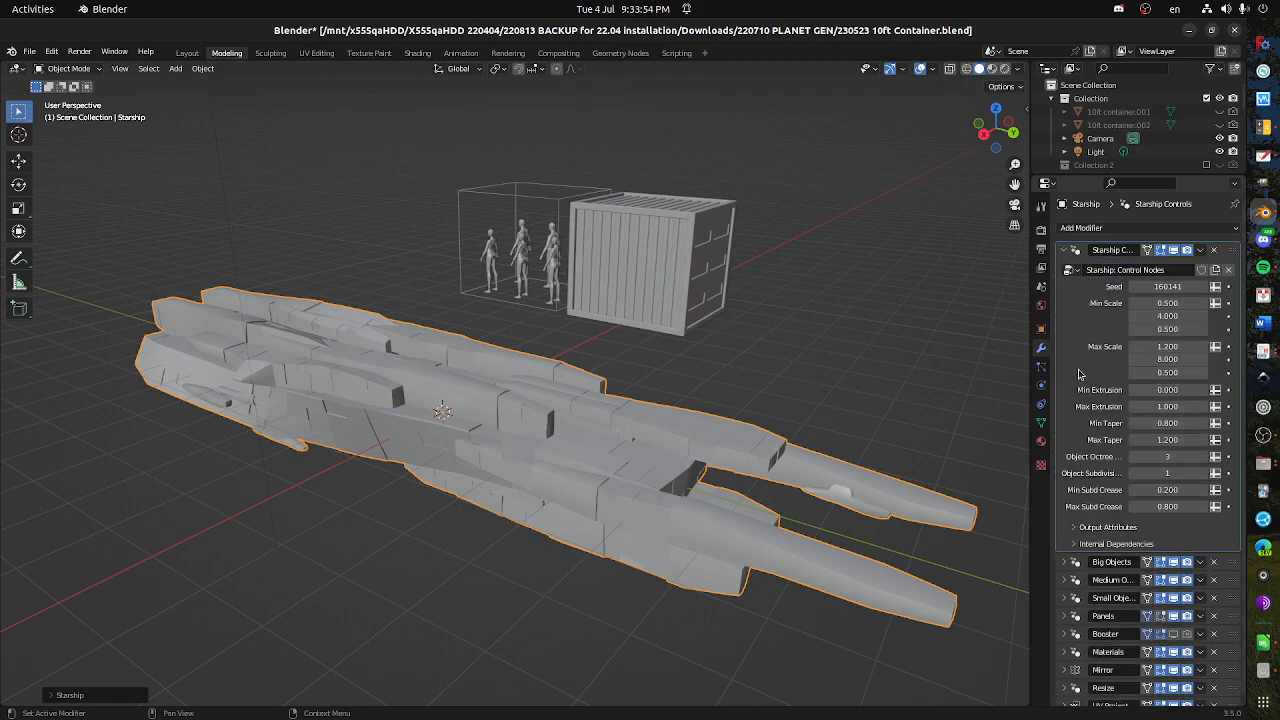
{"action": "scroll", "coordinate": [1083, 430], "scroll_direction": "down", "scroll_amount": 1}
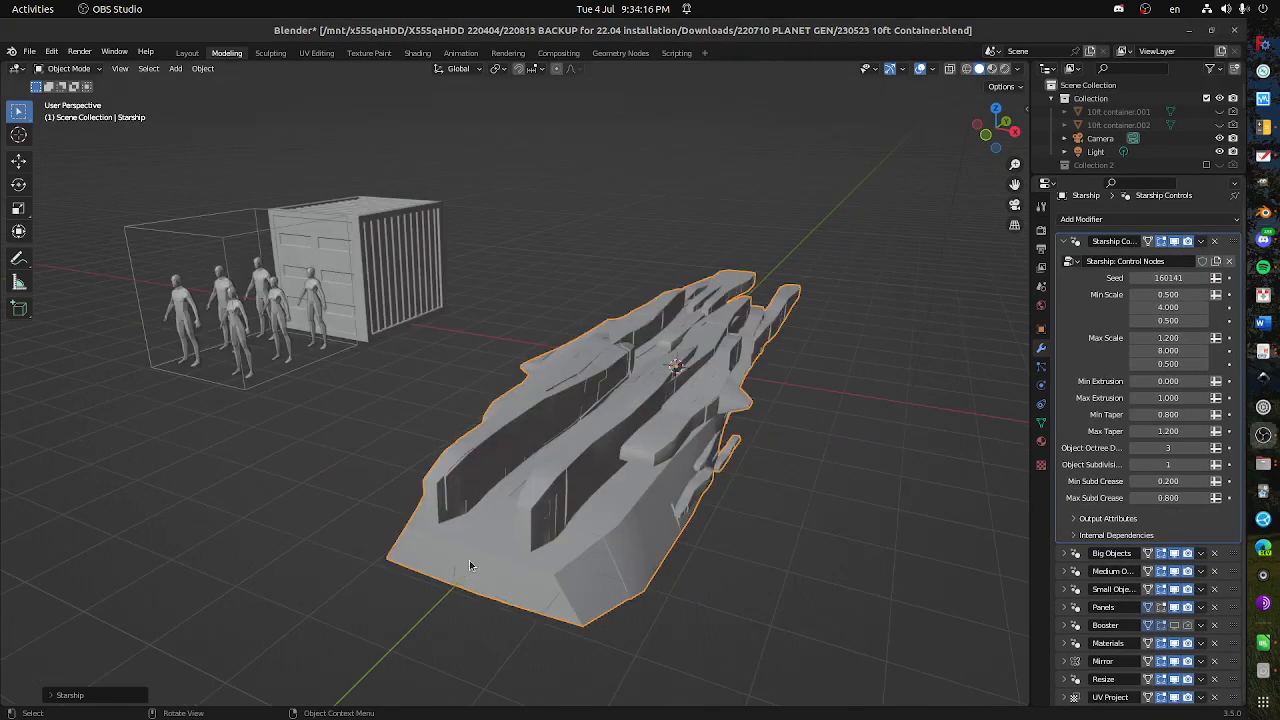
{"action": "mouse_move", "coordinate": [469, 560]}
{"action": "left_mouse_down"}
{"action": "mouse_move", "coordinate": [440, 550]}
{"action": "mouse_move", "coordinate": [474, 553]}
{"action": "left_mouse_up"}
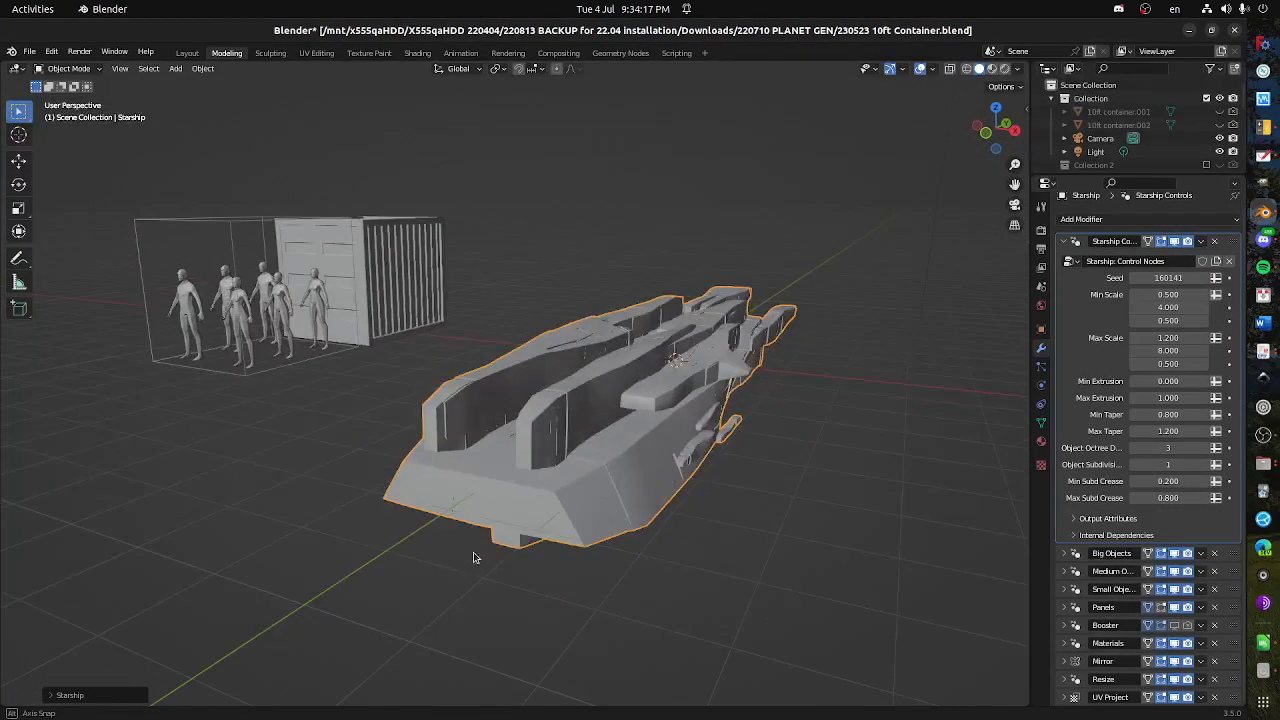
{"action": "left_click", "coordinate": [1175, 626]}
{"action": "left_click", "coordinate": [1185, 628]}
{"action": "left_click_drag", "start_coordinate": [711, 525], "coordinate": [668, 538]}
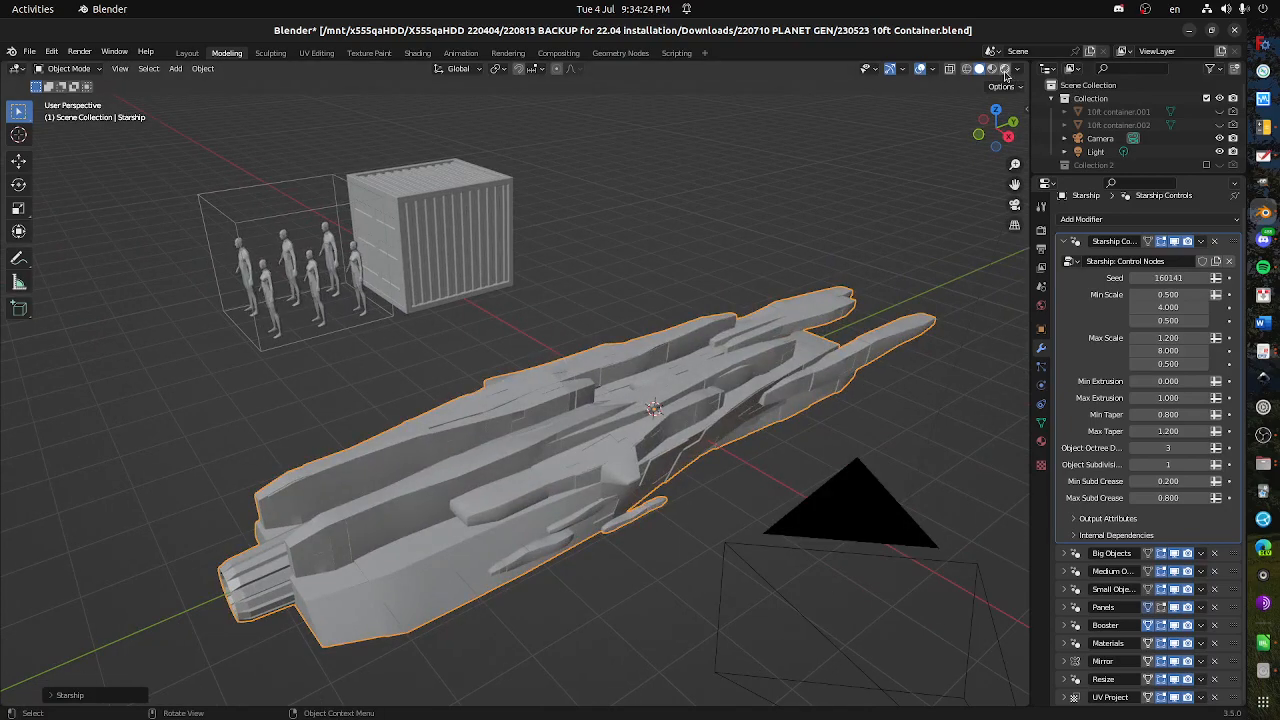
- Preview the starship and its booster in rendered shading, returning to solid shading when done
{"action": "left_click", "coordinate": [1005, 69]}
{"action": "left_click_drag", "start_coordinate": [503, 418], "coordinate": [575, 410]}
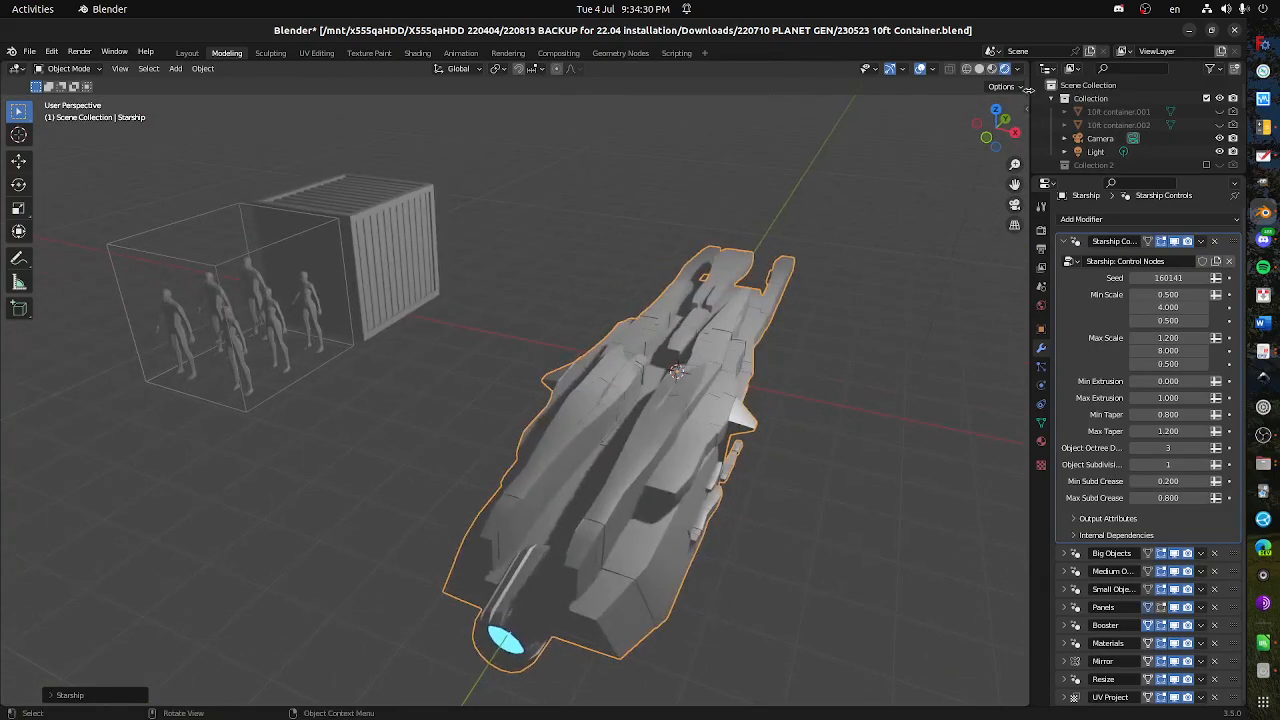
{"action": "left_click", "coordinate": [979, 70]}
{"action": "left_click_drag", "start_coordinate": [727, 463], "coordinate": [714, 445]}
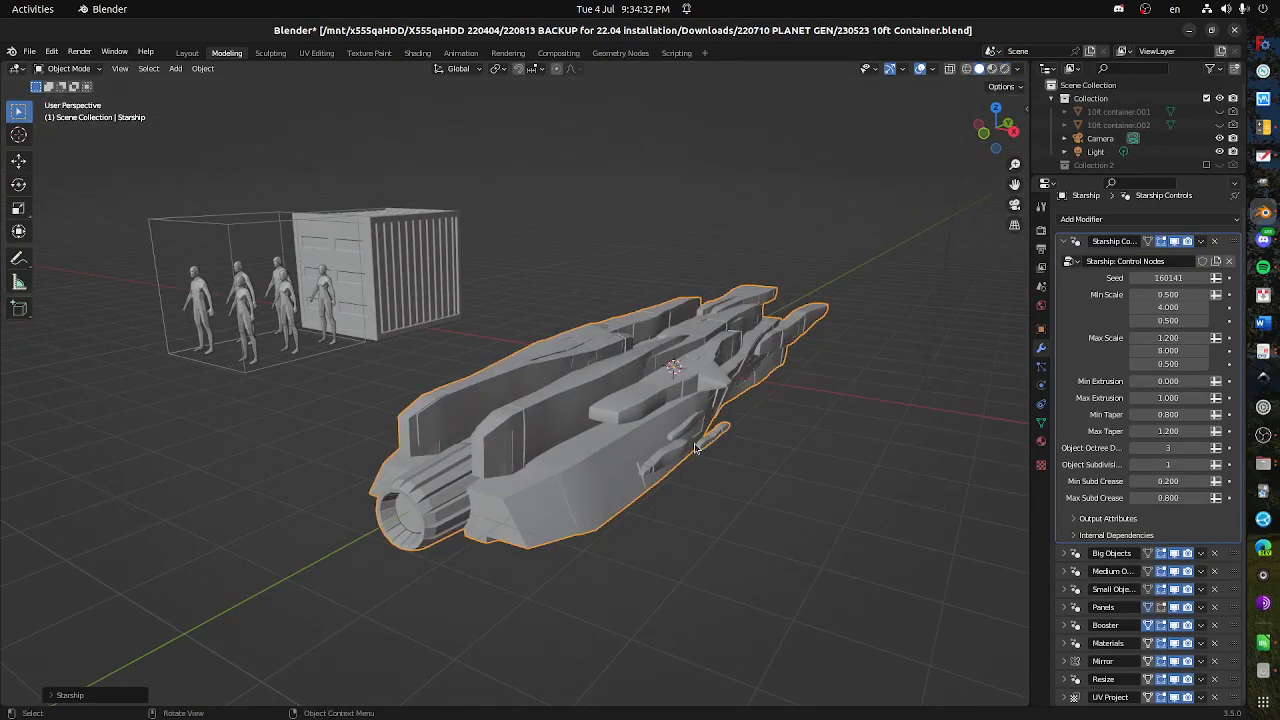
- Turn on Cavity in the solid viewport shading to bring out the starship's surface detail
{"action": "scroll", "coordinate": [665, 443], "scroll_direction": "up", "scroll_amount": 5}
{"action": "scroll", "coordinate": [664, 449], "scroll_direction": "down", "scroll_amount": 5}
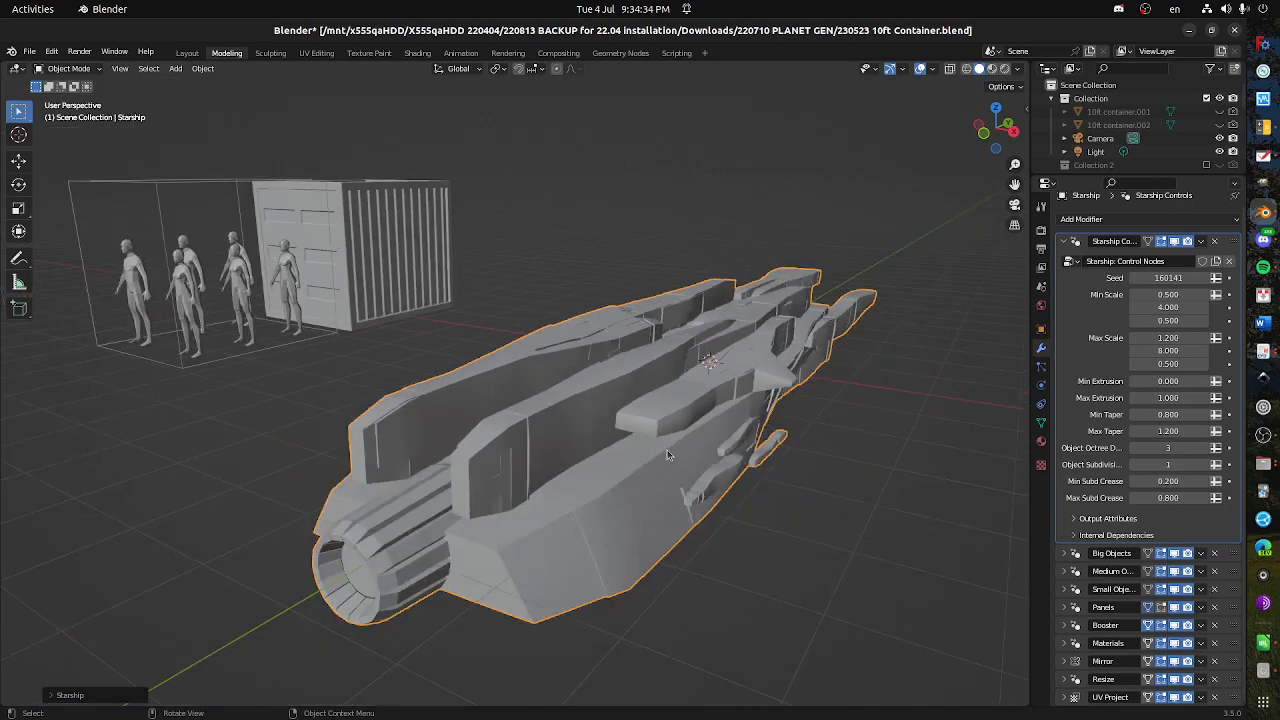
{"action": "left_click", "coordinate": [1020, 70]}
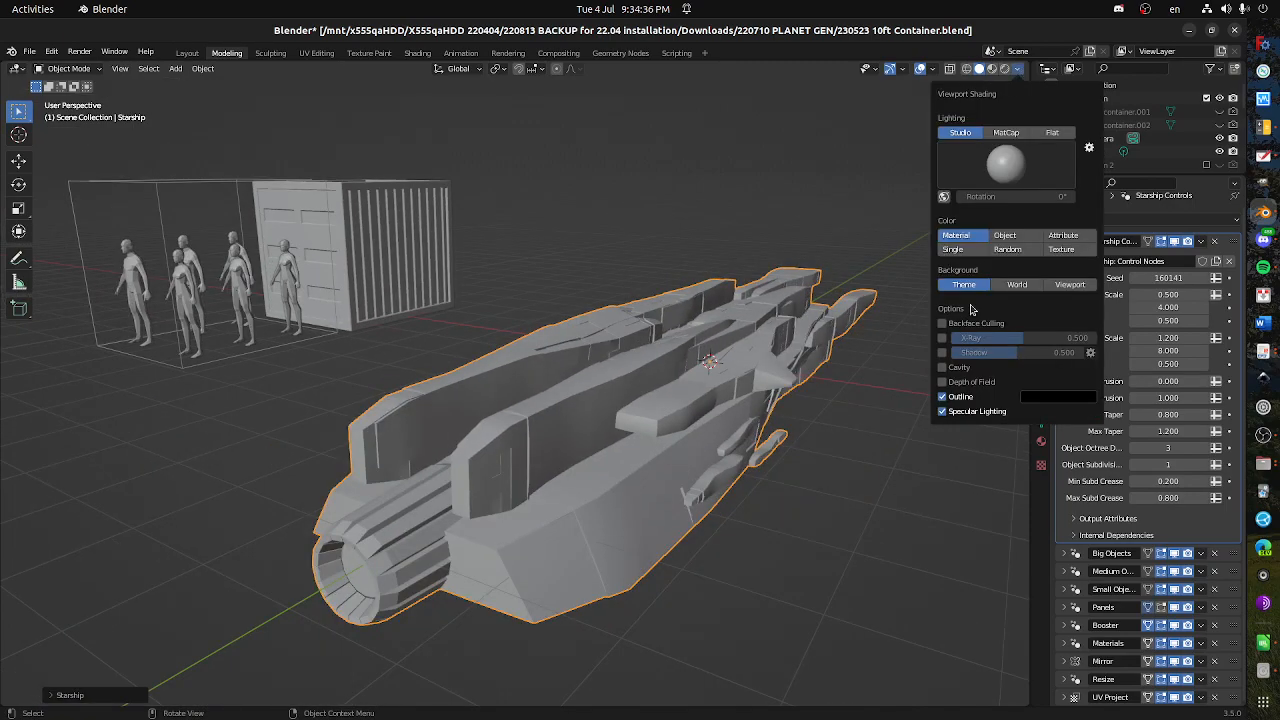
{"action": "left_click", "coordinate": [942, 368]}
{"action": "mouse_move", "coordinate": [592, 385]}
{"action": "left_mouse_down"}
{"action": "mouse_move", "coordinate": [678, 405]}
{"action": "mouse_move", "coordinate": [637, 399]}
{"action": "mouse_move", "coordinate": [669, 393]}
{"action": "mouse_move", "coordinate": [643, 410]}
{"action": "mouse_move", "coordinate": [676, 416]}
{"action": "mouse_move", "coordinate": [645, 408]}
{"action": "mouse_move", "coordinate": [665, 422]}
{"action": "mouse_move", "coordinate": [652, 404]}
{"action": "left_mouse_up"}
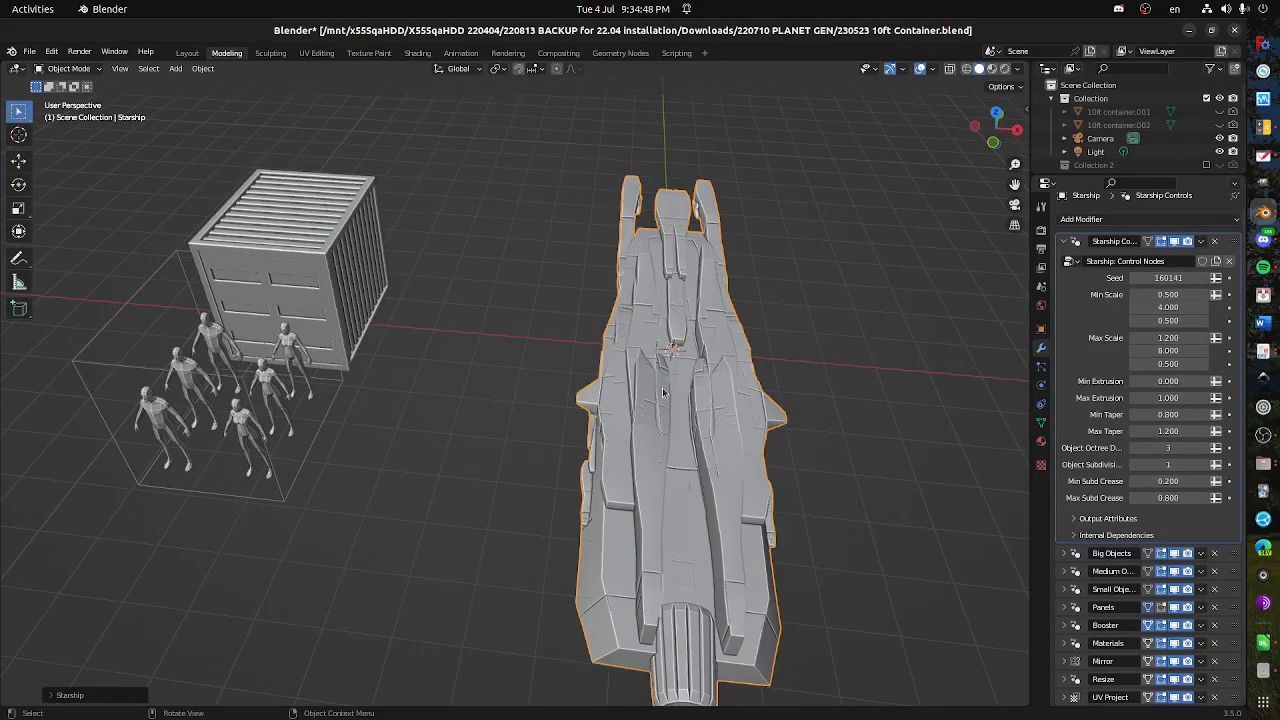
- Apply all of the starship's modifiers with the Starship Generator's own command
{"action": "right_click", "coordinate": [662, 392]}
{"action": "mouse_move", "coordinate": [683, 628]}
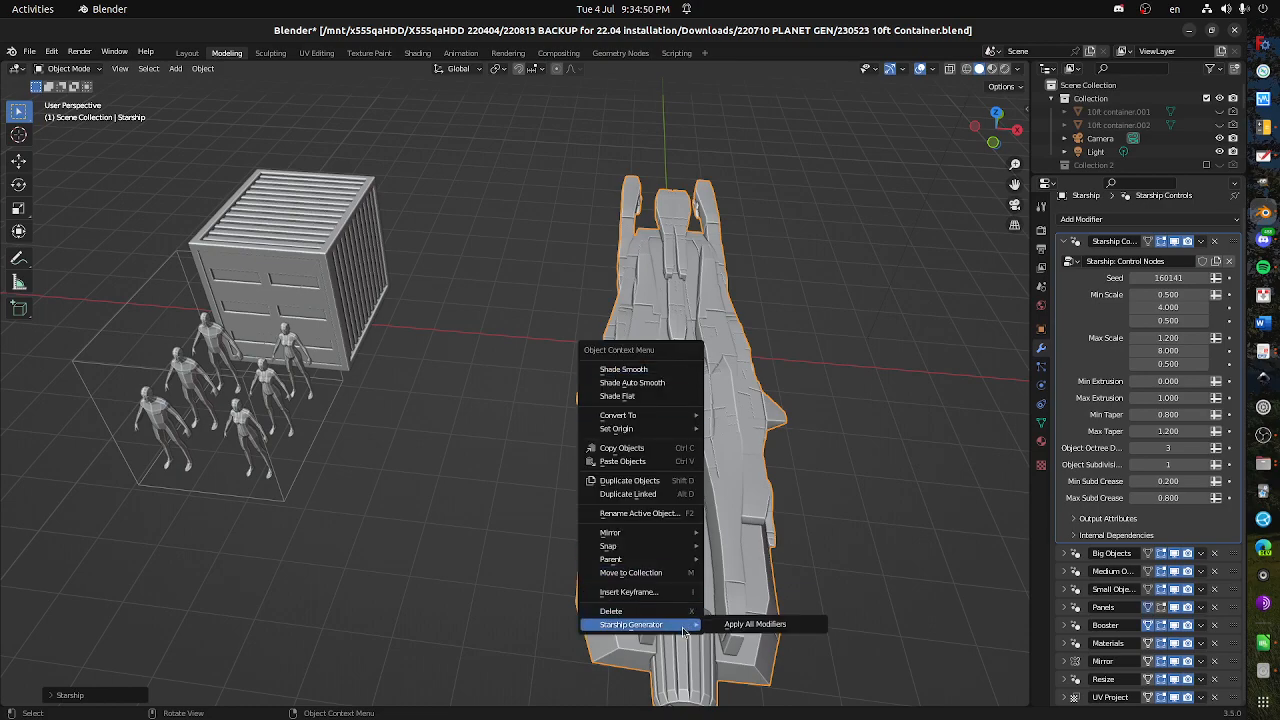
{"action": "left_click", "coordinate": [752, 622]}
{"action": "left_click_drag", "start_coordinate": [782, 552], "coordinate": [571, 448]}
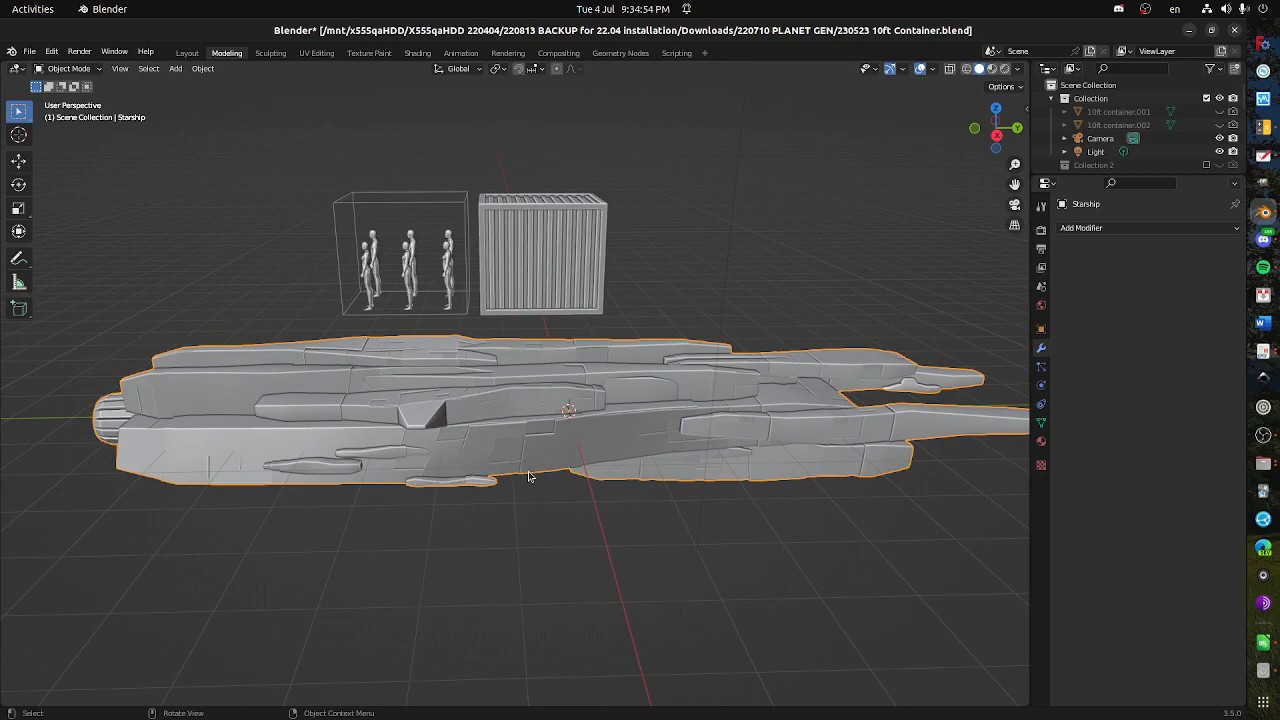
{"action": "left_click_drag", "start_coordinate": [513, 398], "coordinate": [545, 445]}
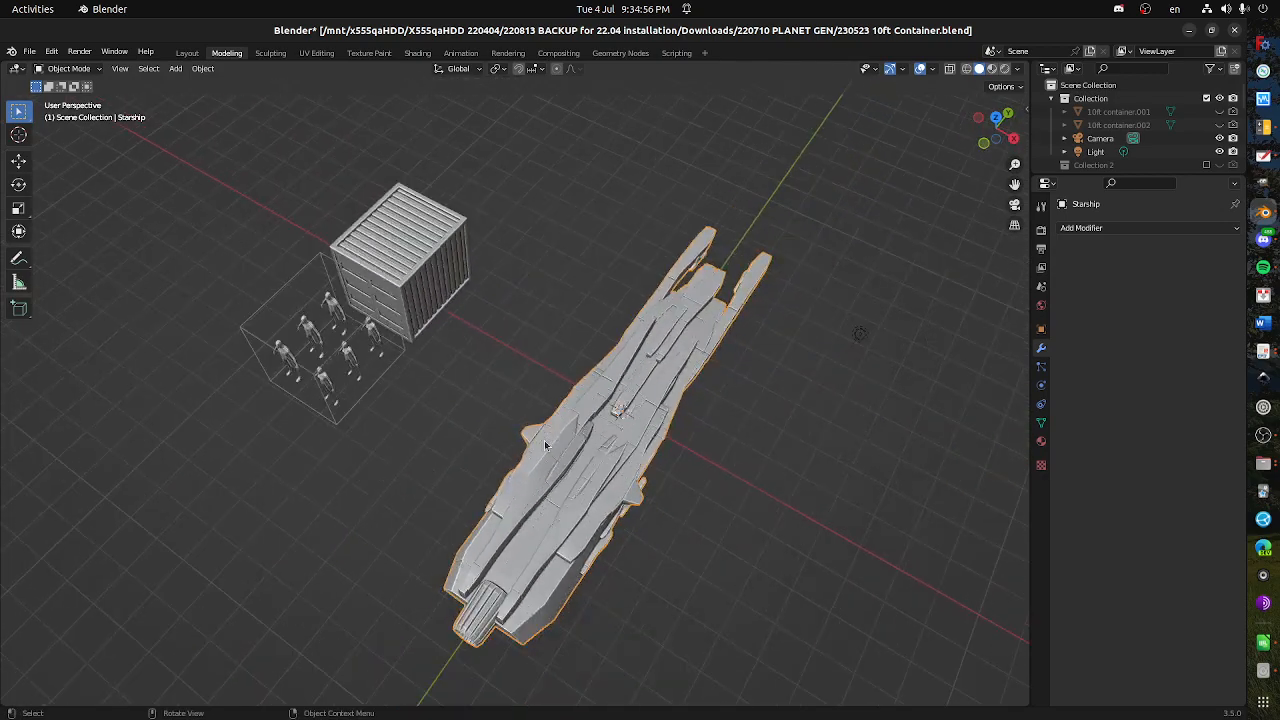
{"action": "left_click_drag", "start_coordinate": [540, 210], "coordinate": [637, 466]}
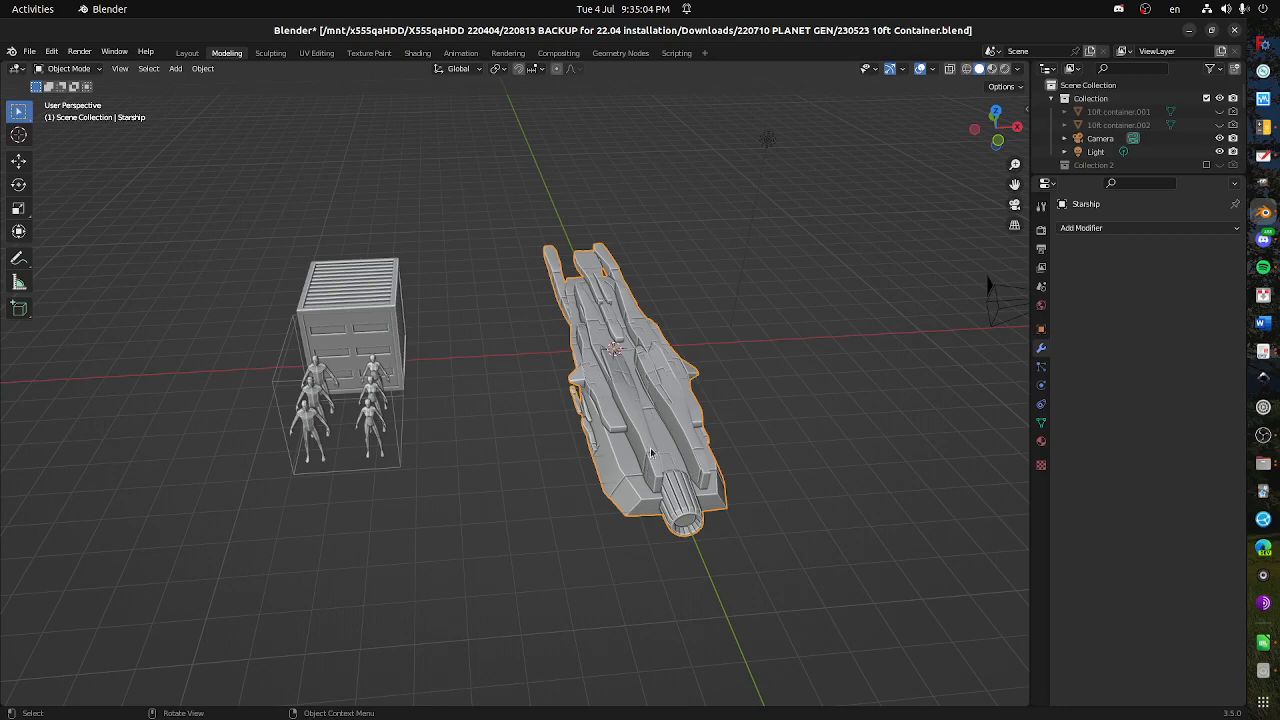
- Edit the starship mesh and select the linked raised pieces along its upper deck, leaving the main hull unselected
{"action": "key", "text": "Tab"}
{"action": "left_click_drag", "start_coordinate": [666, 465], "coordinate": [612, 448]}
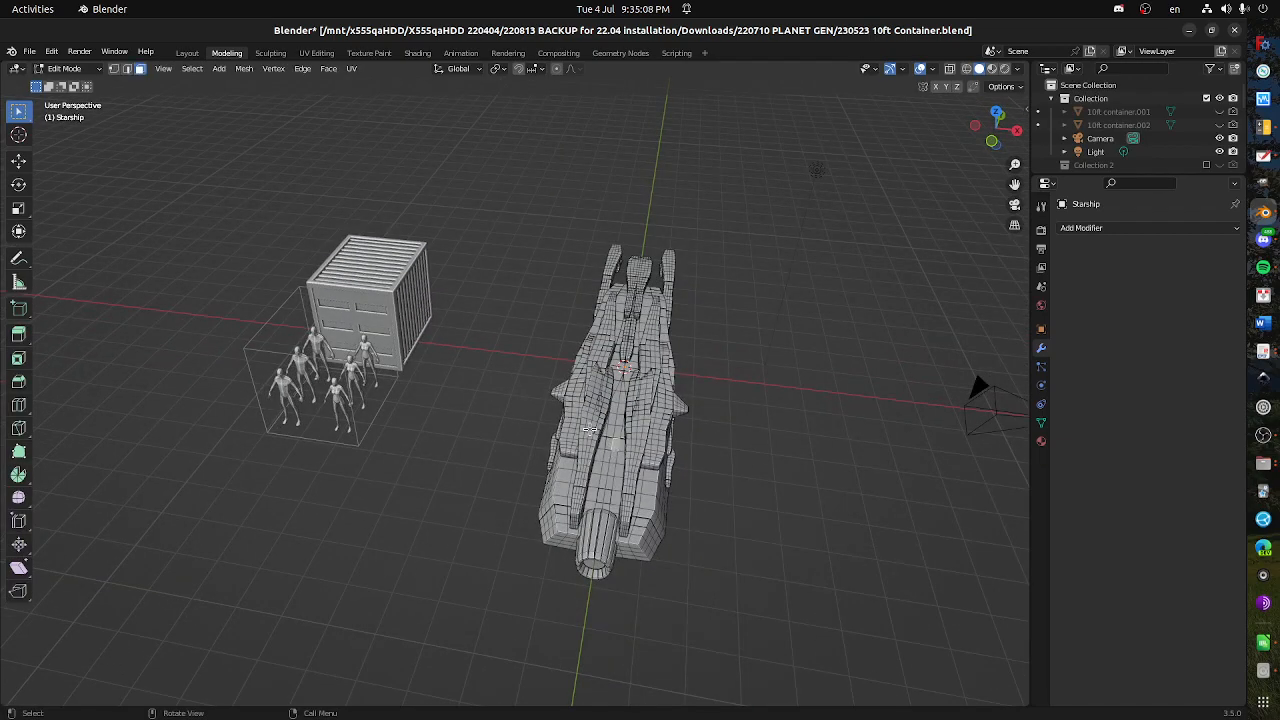
{"action": "scroll", "coordinate": [613, 447], "scroll_direction": "up", "scroll_amount": 2}
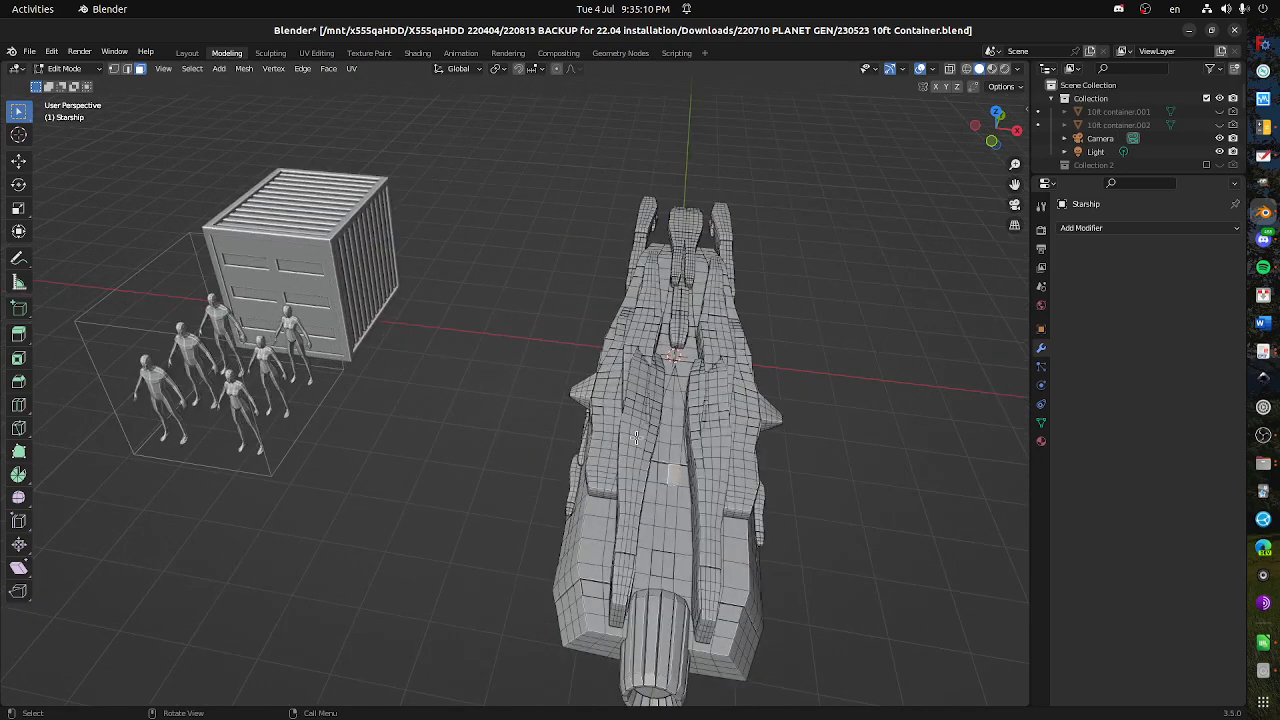
{"action": "key", "text": "l"}
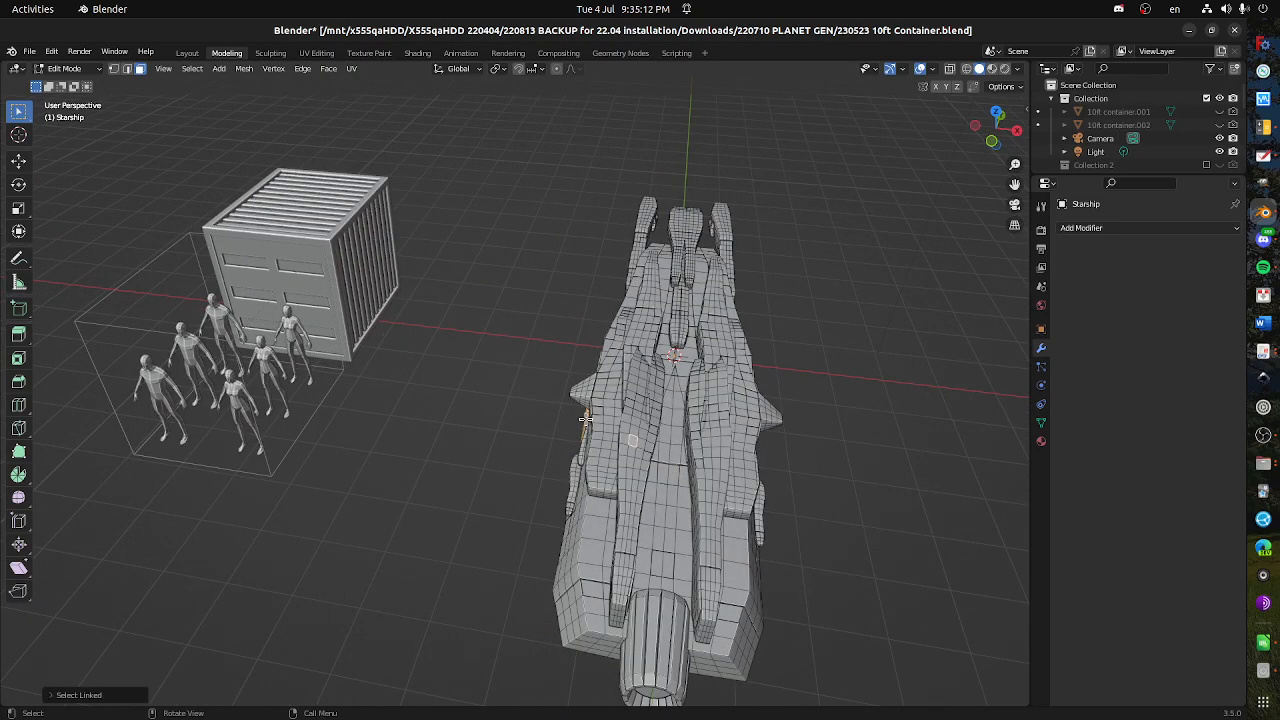
{"action": "left_click", "coordinate": [522, 460]}
{"action": "key", "text": "l"}
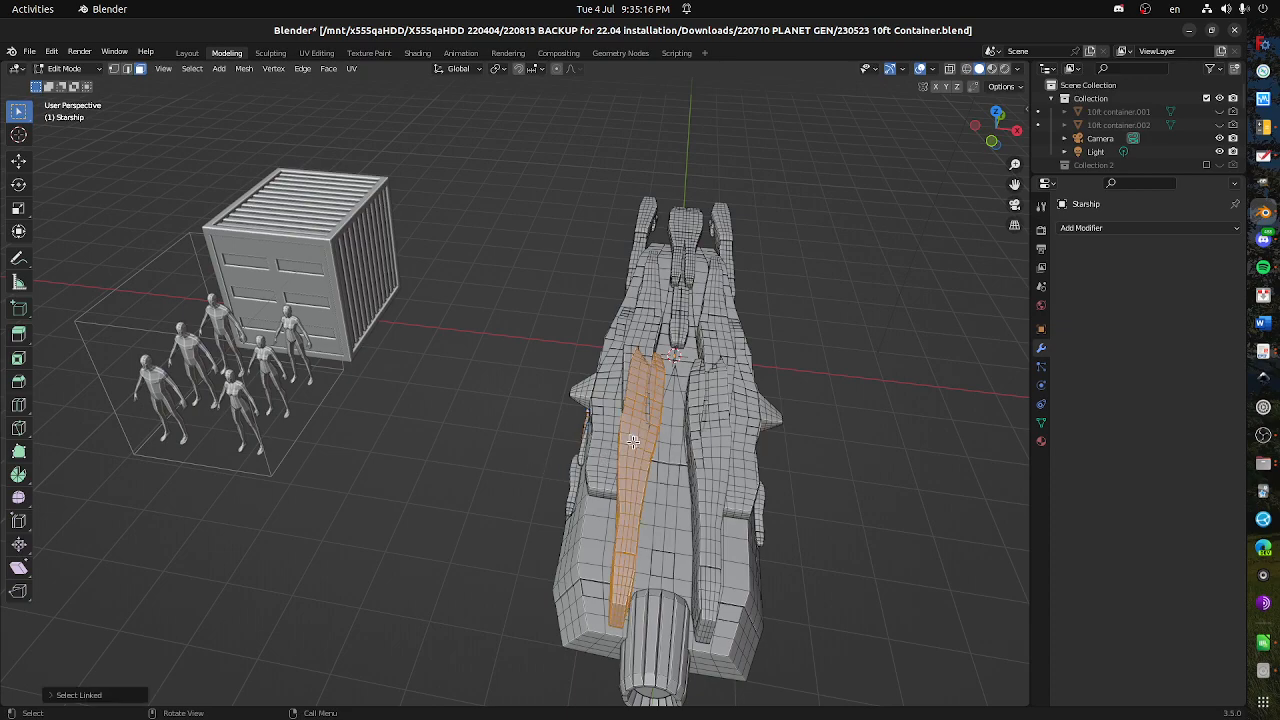
{"action": "key", "text": "l"}
{"action": "key", "text": "l"}
{"action": "key", "text": "l"}
{"action": "left_click_drag", "start_coordinate": [734, 452], "coordinate": [568, 424]}
{"action": "key", "text": "l"}
{"action": "key", "text": "l"}
{"action": "left_click_drag", "start_coordinate": [548, 379], "coordinate": [550, 422]}
{"action": "key", "text": "l"}
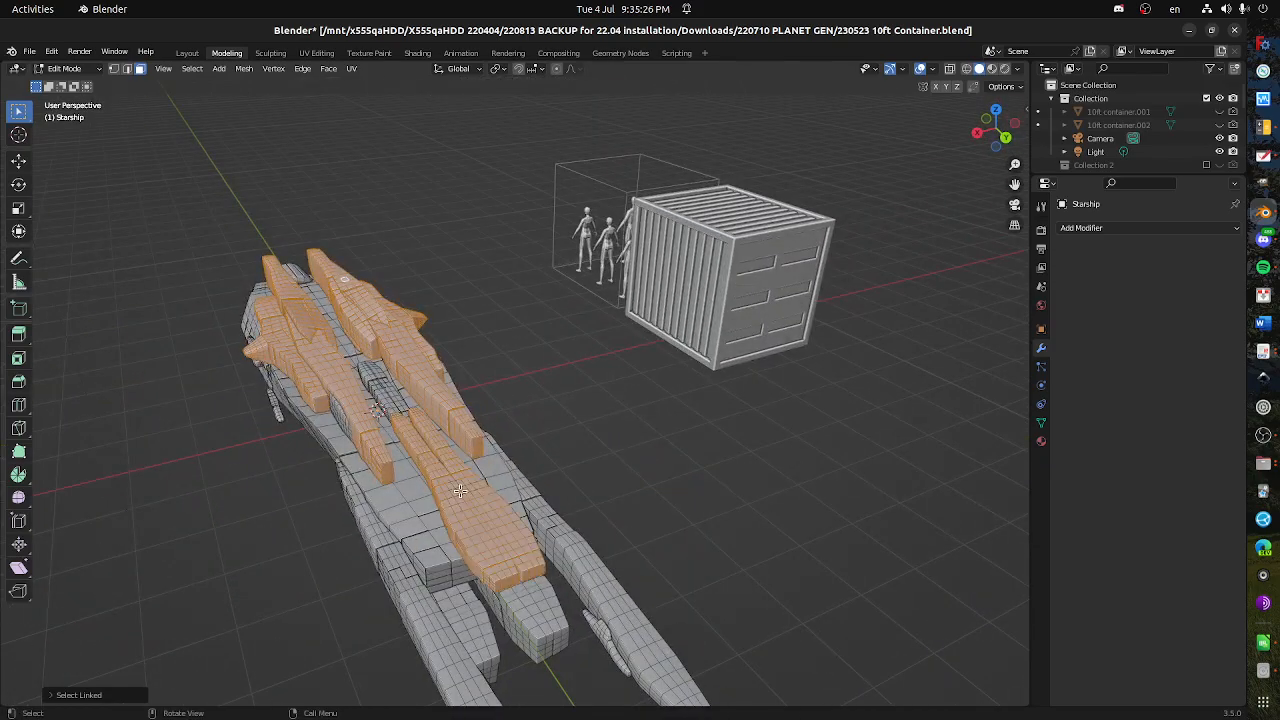
- Extend the linked selection to the front prongs, underside attachments and small side pieces, excluding the main hull and booster
{"action": "left_click_drag", "start_coordinate": [390, 395], "coordinate": [530, 497]}
{"action": "key", "text": "l"}
{"action": "key", "text": "ctrl+z"}
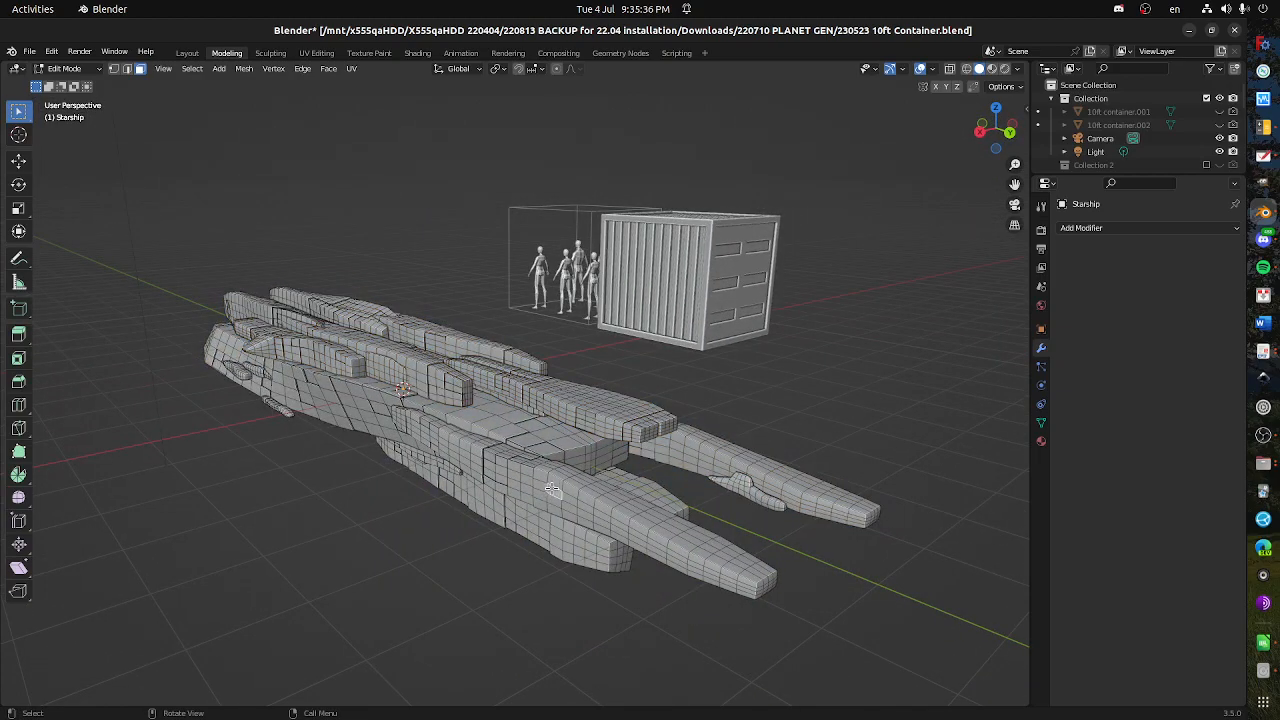
{"action": "key", "text": "ctrl+shift+z"}
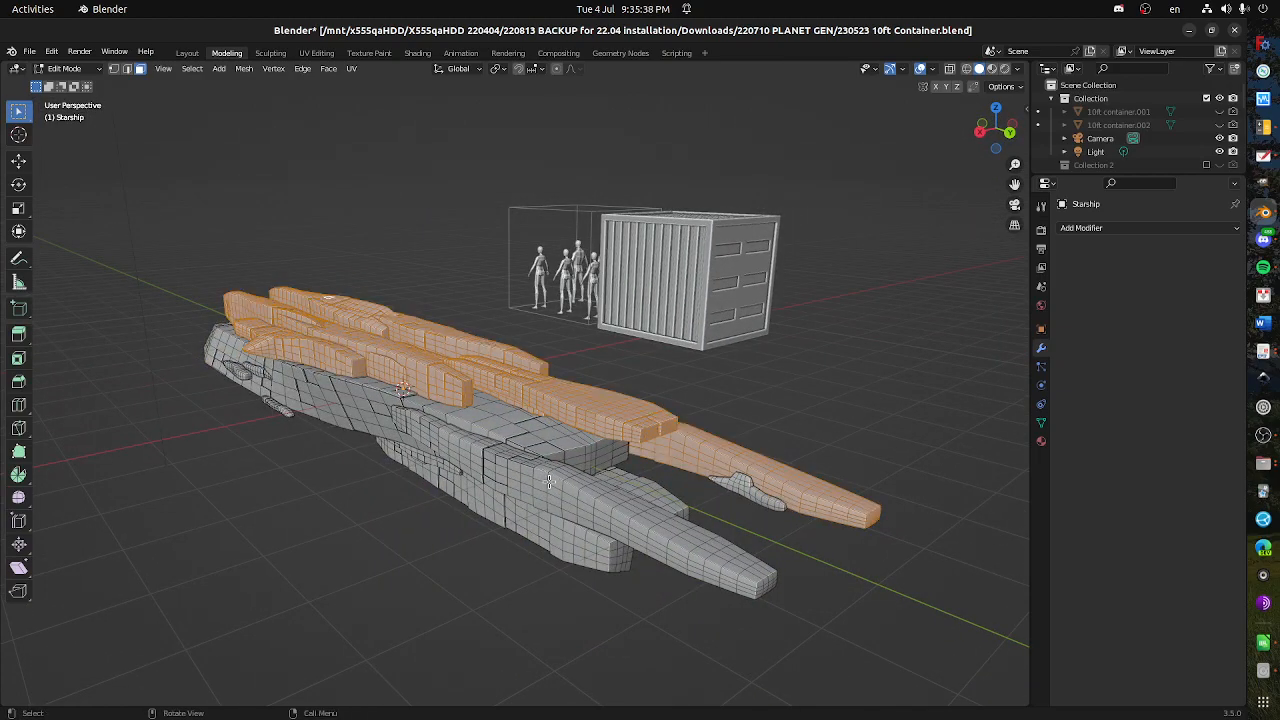
{"action": "left_click_drag", "start_coordinate": [568, 516], "coordinate": [641, 426]}
{"action": "left_click_drag", "start_coordinate": [655, 330], "coordinate": [505, 398]}
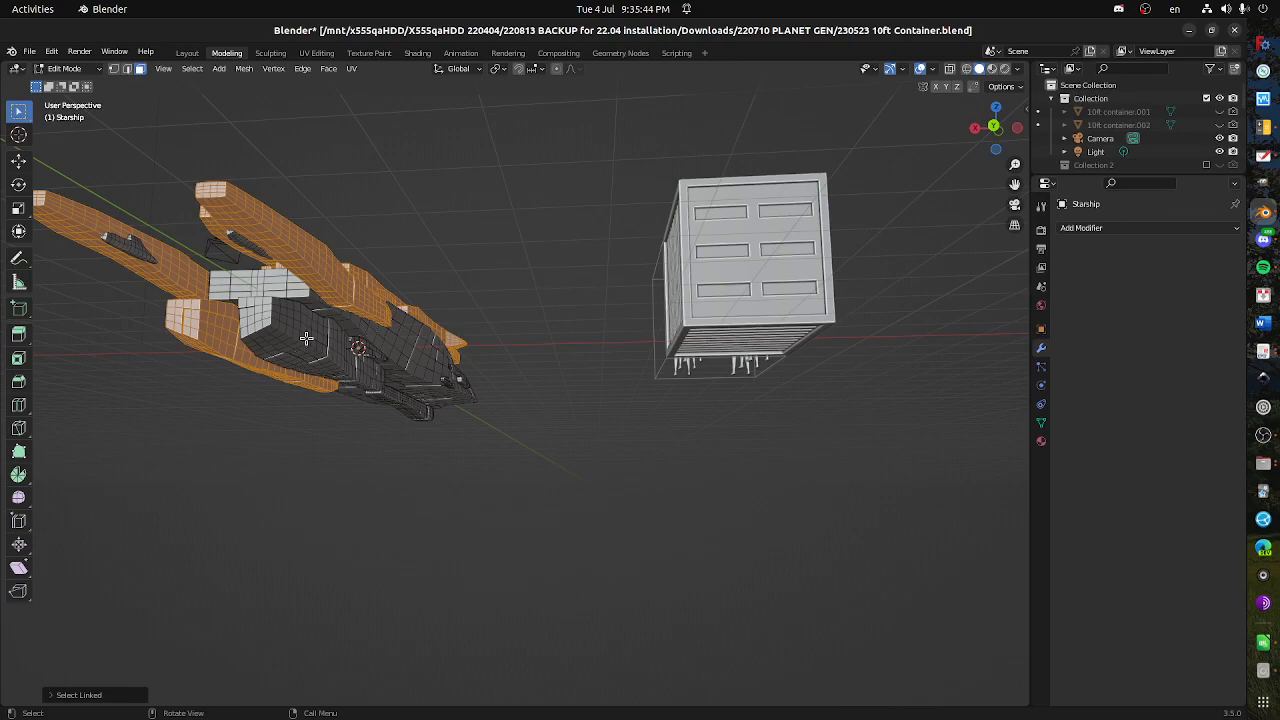
{"action": "left_click_drag", "start_coordinate": [306, 338], "coordinate": [355, 409]}
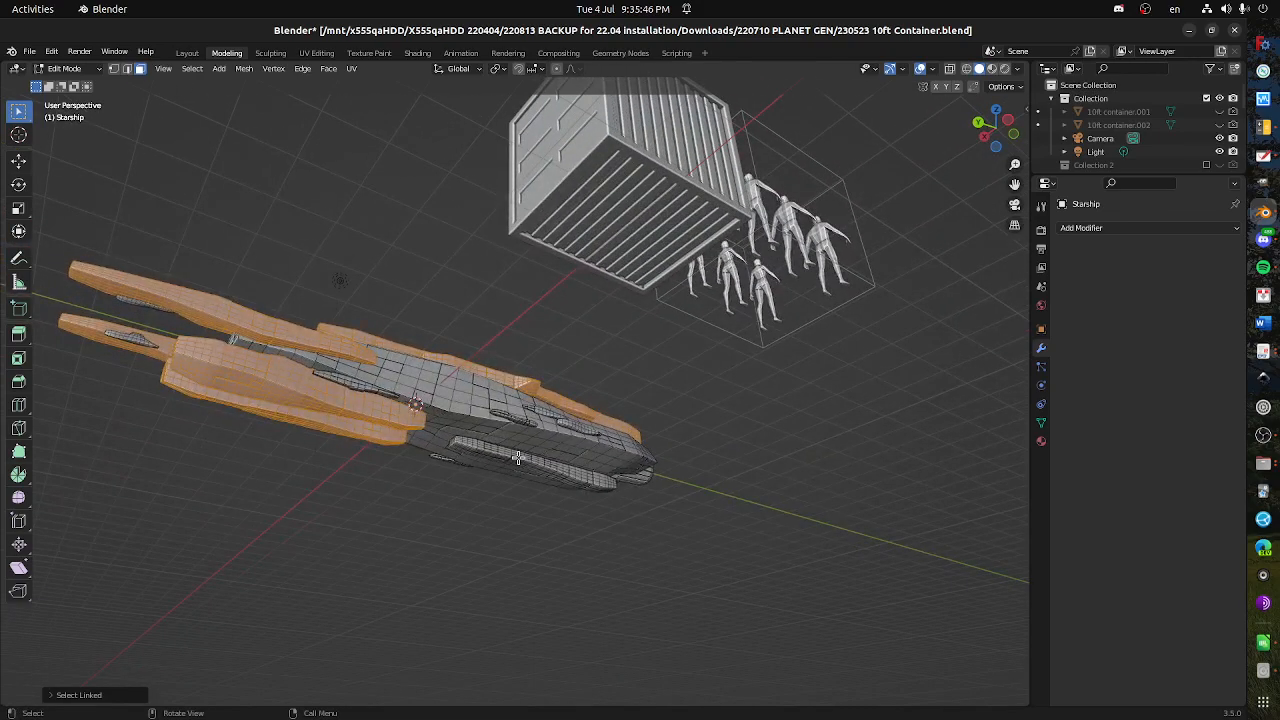
{"action": "left_click_drag", "start_coordinate": [518, 458], "coordinate": [498, 287]}
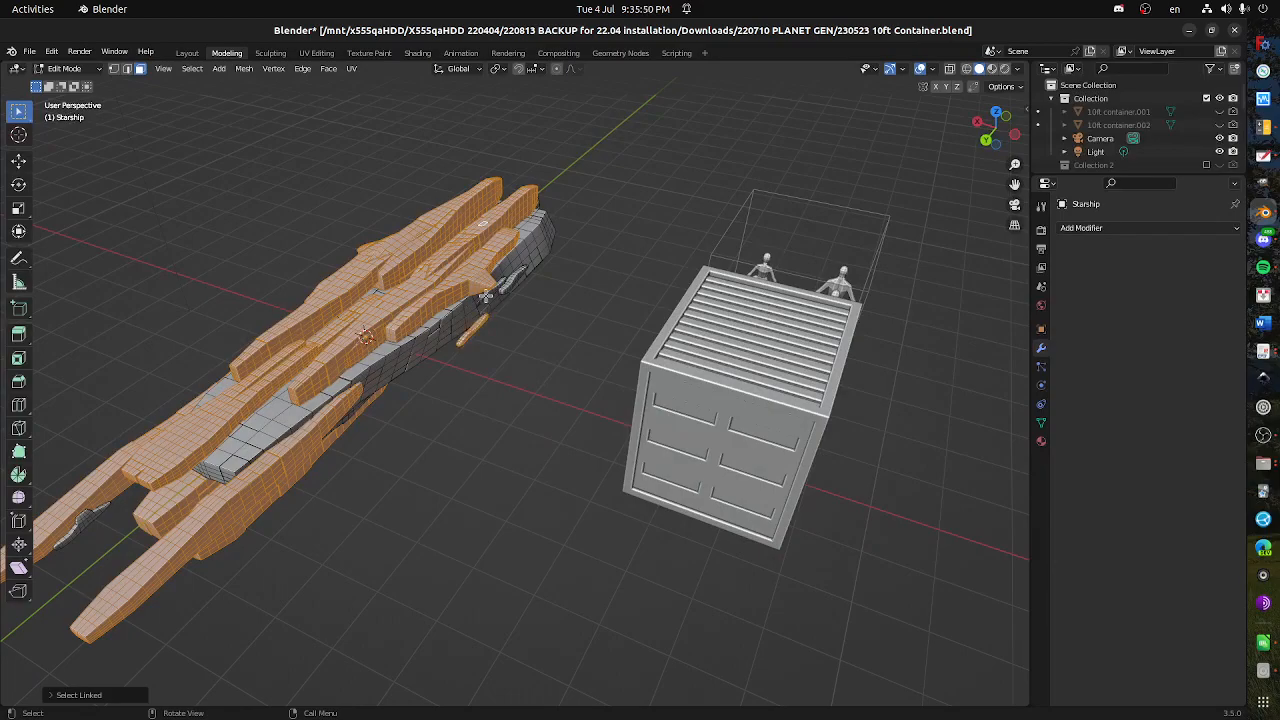
{"action": "left_click_drag", "start_coordinate": [487, 371], "coordinate": [653, 369]}
{"action": "key", "text": "l"}
{"action": "key", "text": "l"}
{"action": "key", "text": "l"}
{"action": "left_click_drag", "start_coordinate": [456, 488], "coordinate": [607, 511]}
{"action": "left_click_drag", "start_coordinate": [596, 540], "coordinate": [504, 496]}
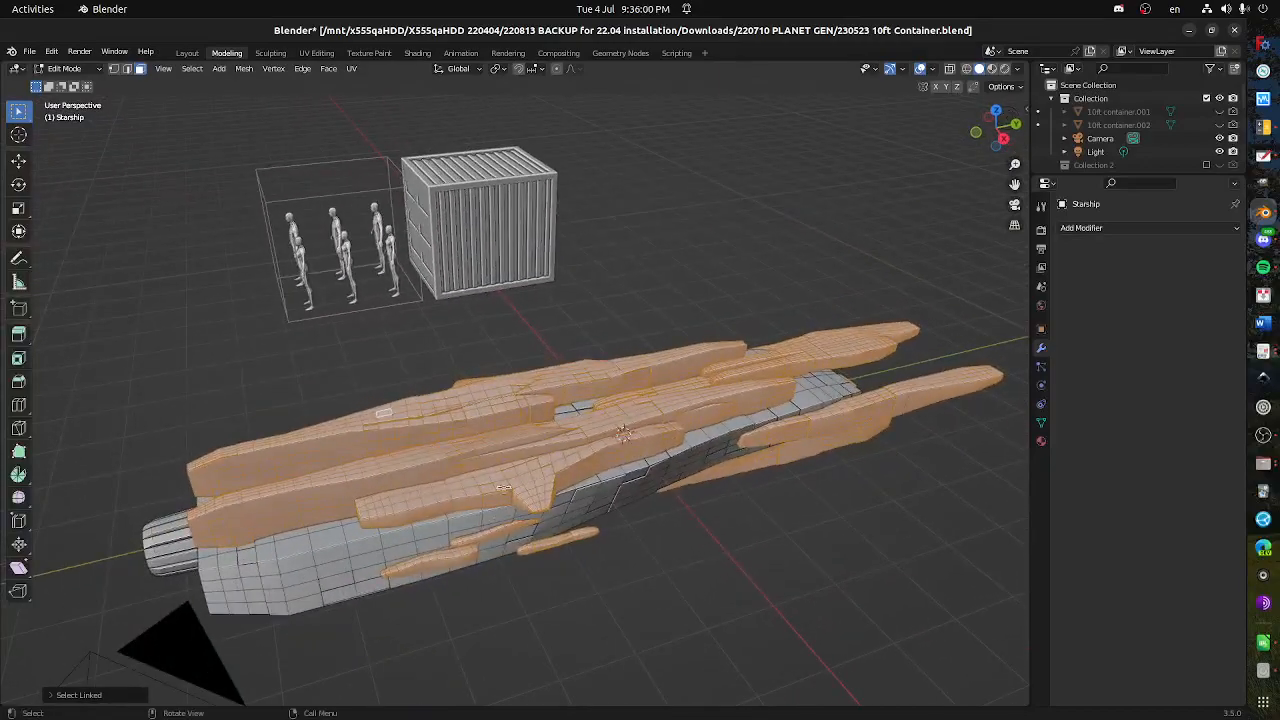
- Separate the selected pieces from the main hull into their own object
{"action": "right_click", "coordinate": [506, 484]}
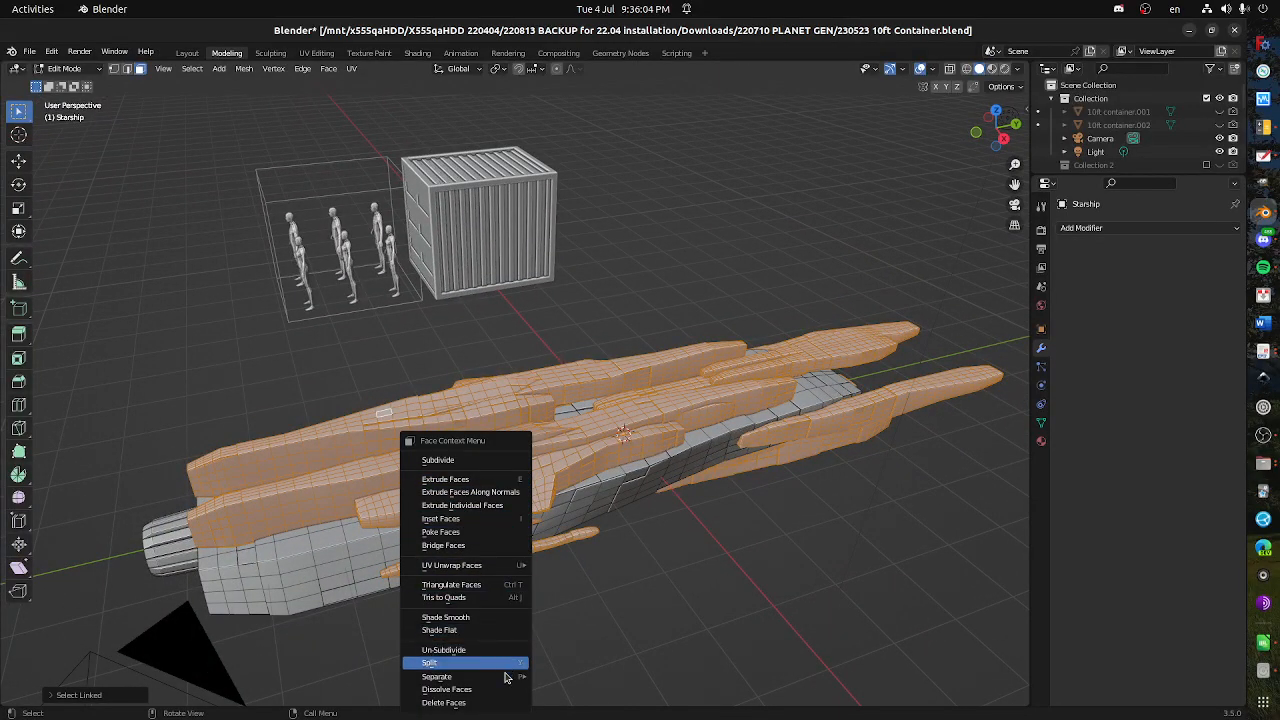
{"action": "mouse_move", "coordinate": [506, 680]}
{"action": "left_click", "coordinate": [568, 647]}
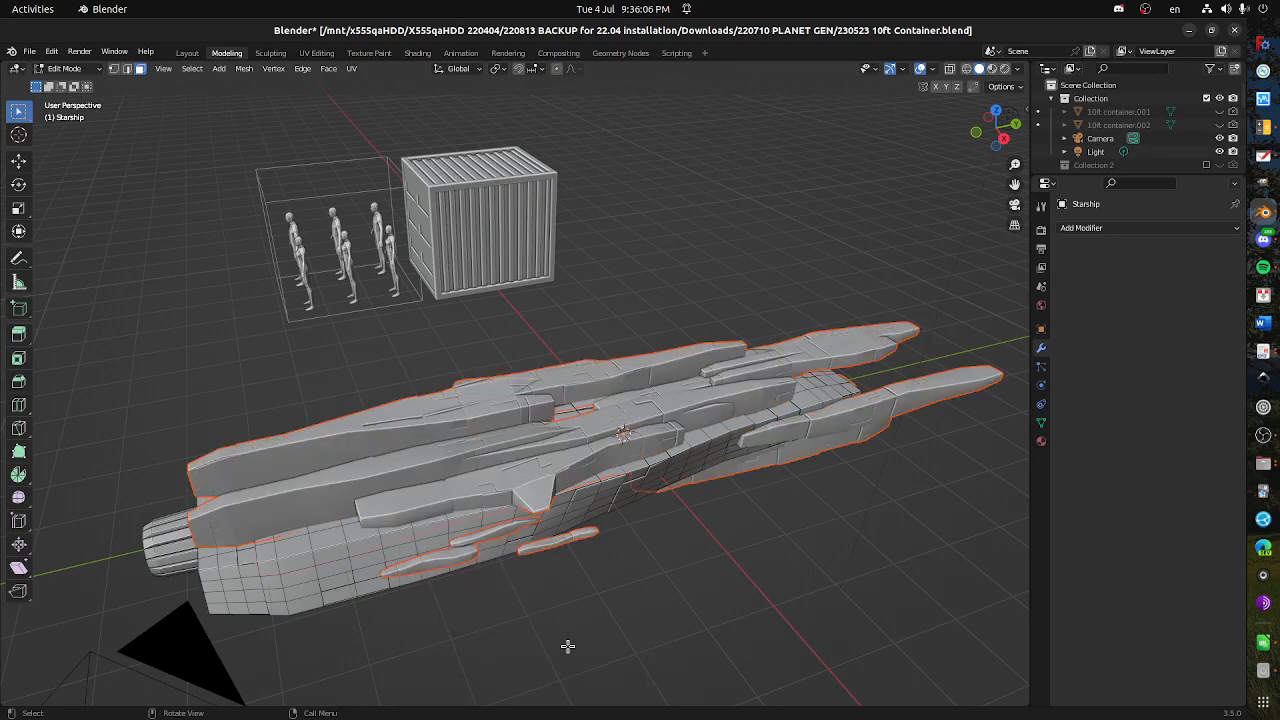
- Enlarge the object list and hide the separated Starship.001 object in the viewport
{"action": "left_click_drag", "start_coordinate": [524, 568], "coordinate": [616, 569]}
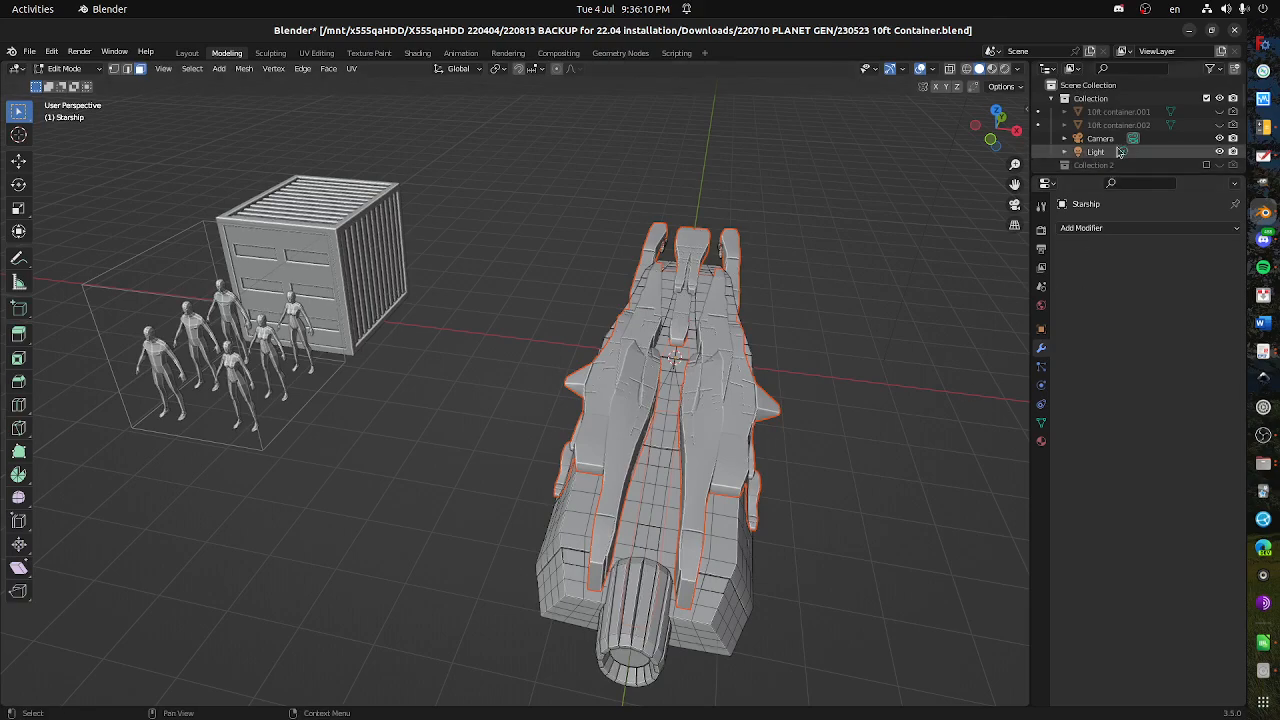
{"action": "left_click", "coordinate": [1118, 183]}
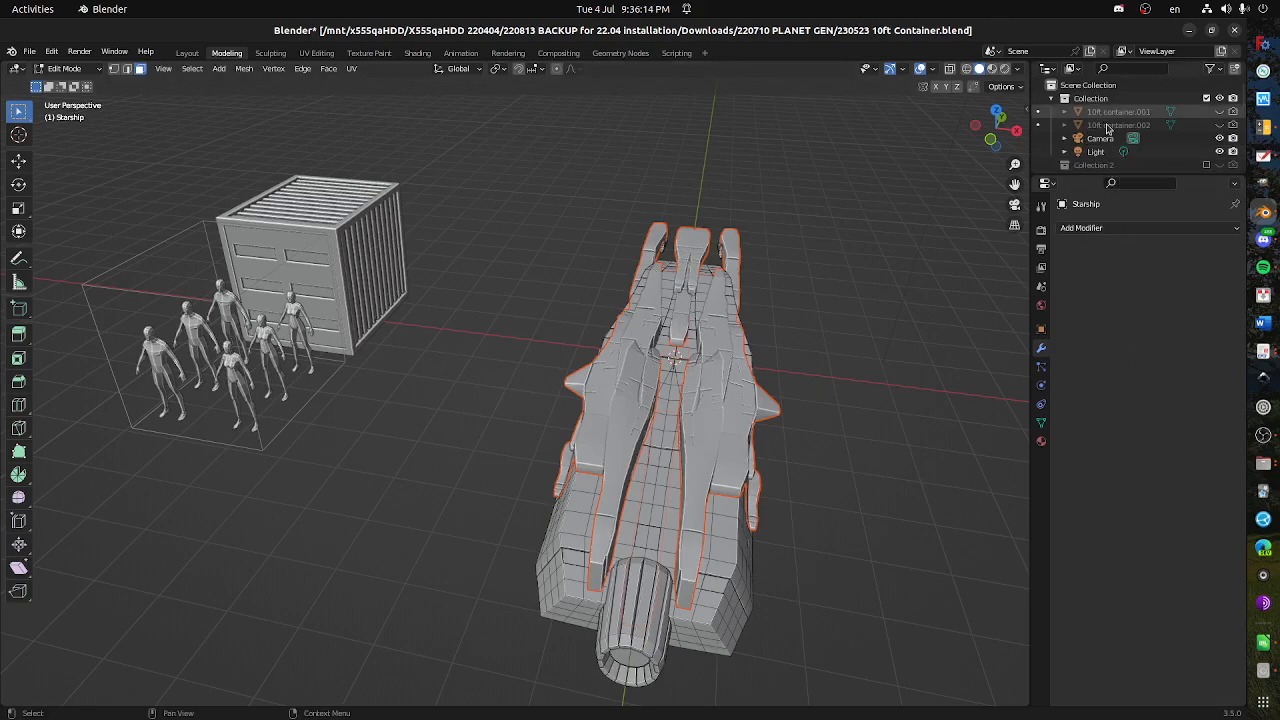
{"action": "left_click_drag", "start_coordinate": [1088, 171], "coordinate": [1094, 430]}
{"action": "left_click", "coordinate": [1160, 299]}
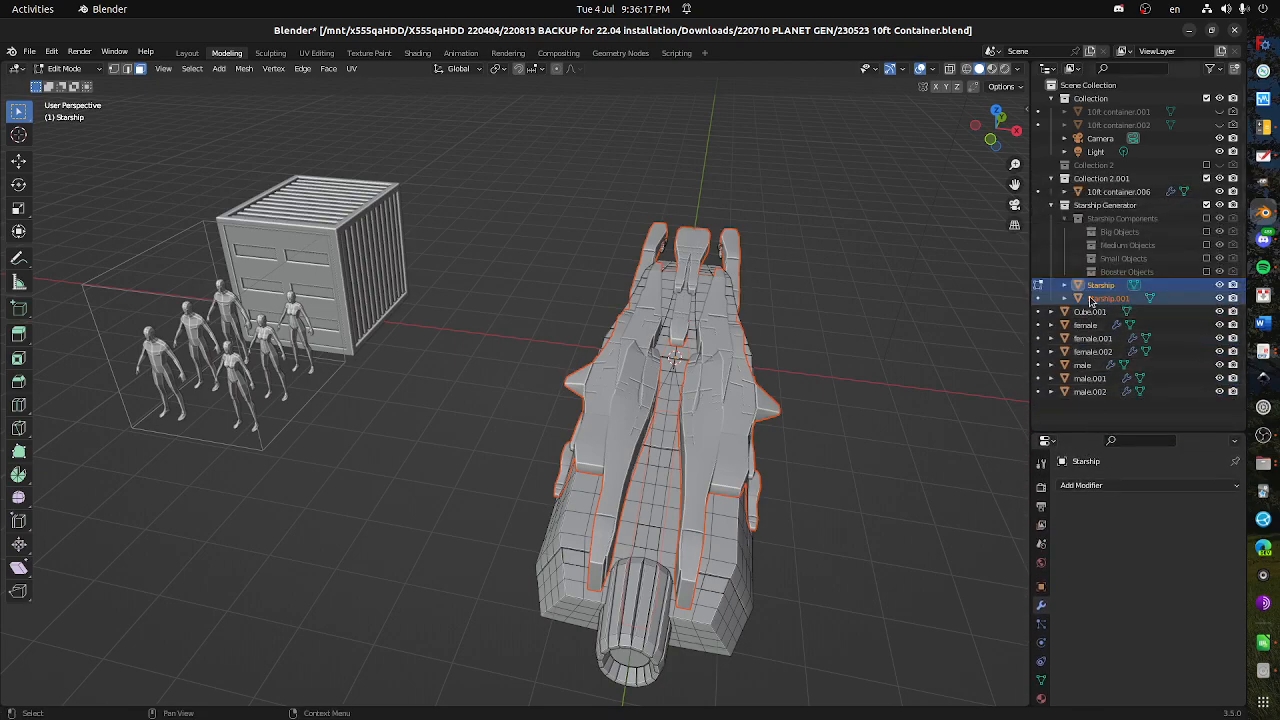
{"action": "left_click", "coordinate": [1219, 299]}
- Examine the remaining main hull, booster and stray small pieces from several sides
{"action": "left_click_drag", "start_coordinate": [814, 397], "coordinate": [502, 420]}
{"action": "left_click_drag", "start_coordinate": [664, 476], "coordinate": [692, 505]}
{"action": "left_click", "coordinate": [553, 478]}
{"action": "left_click_drag", "start_coordinate": [505, 510], "coordinate": [360, 457]}
{"action": "scroll", "coordinate": [401, 408], "scroll_direction": "up", "scroll_amount": 1}
{"action": "left_click_drag", "start_coordinate": [401, 408], "coordinate": [482, 434]}
{"action": "scroll", "coordinate": [482, 434], "scroll_direction": "down", "scroll_amount": 2}
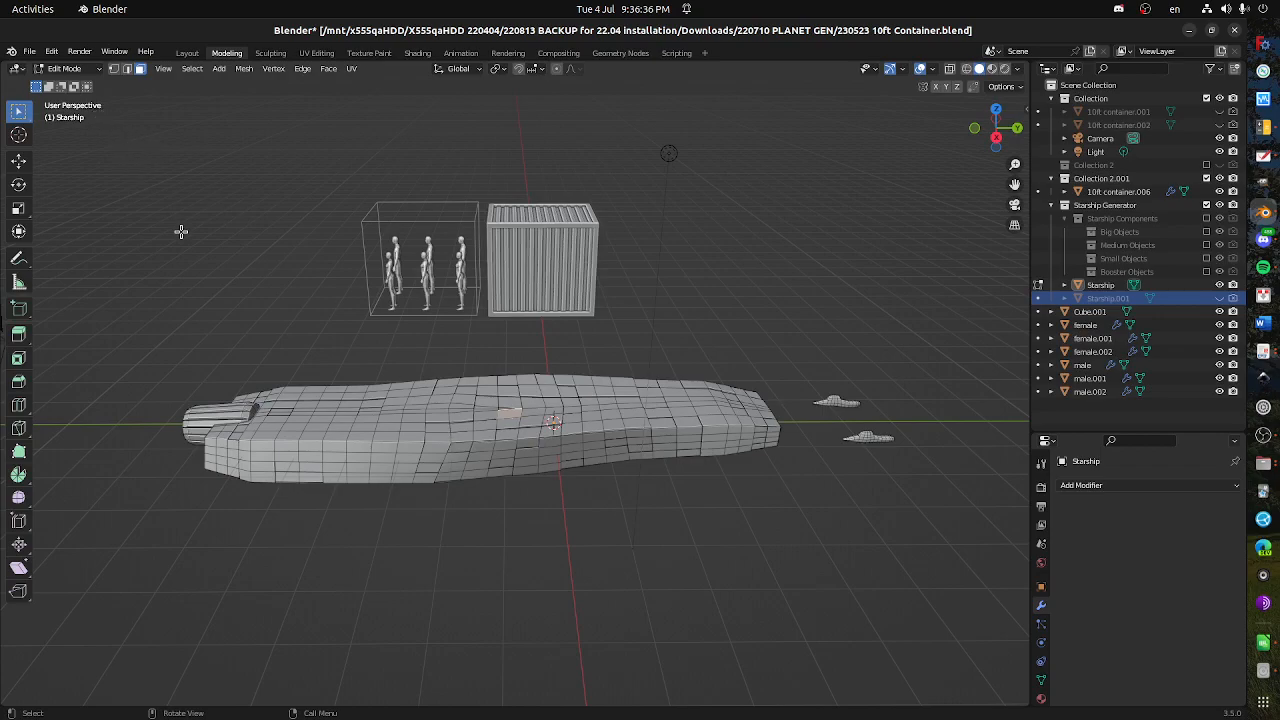
- Try to stretch the entire Starship mesh vertically to about twice its height in front view
{"action": "key", "text": "a"}
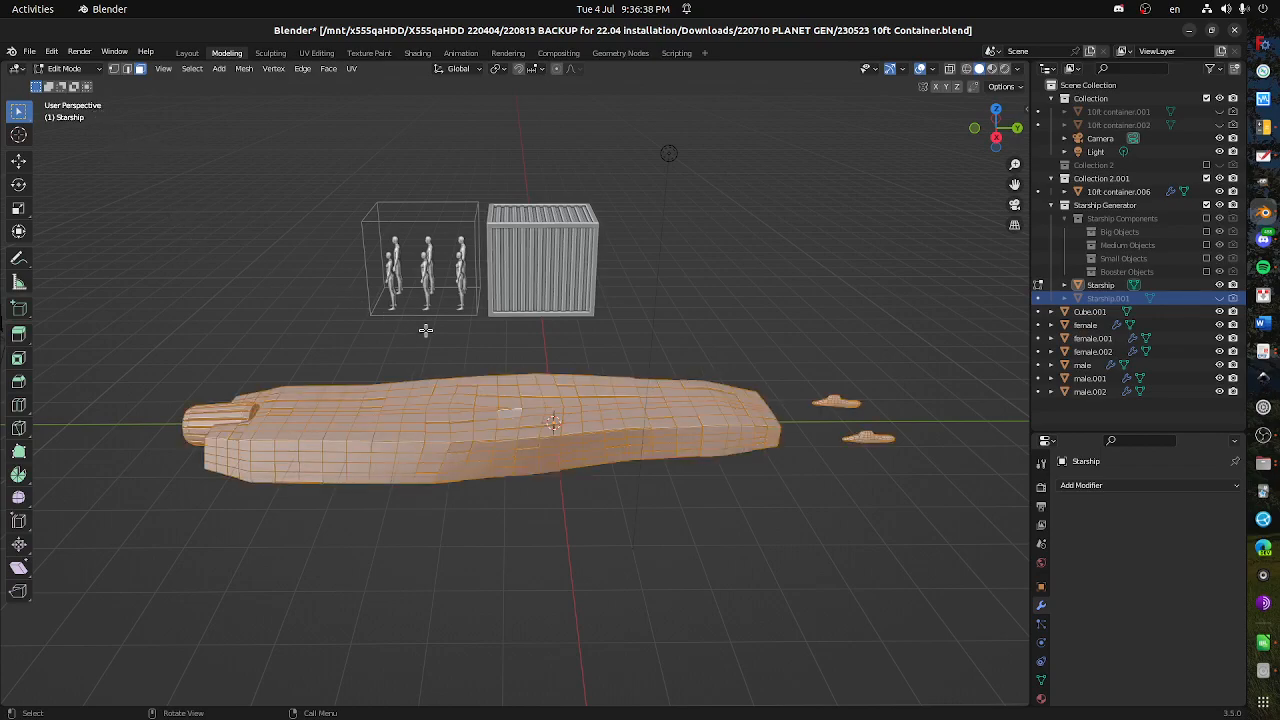
{"action": "left_click_drag", "start_coordinate": [418, 520], "coordinate": [370, 465]}
{"action": "key", "text": "KP_1"}
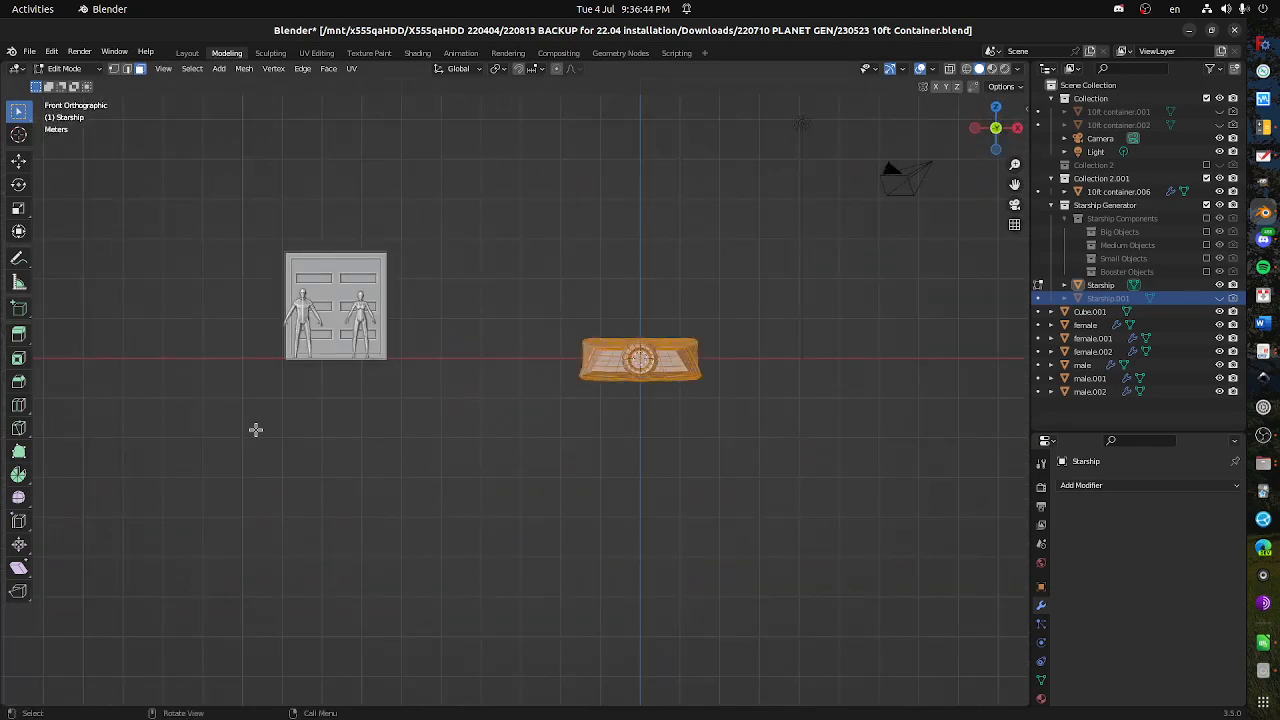
{"action": "left_click", "coordinate": [24, 207]}
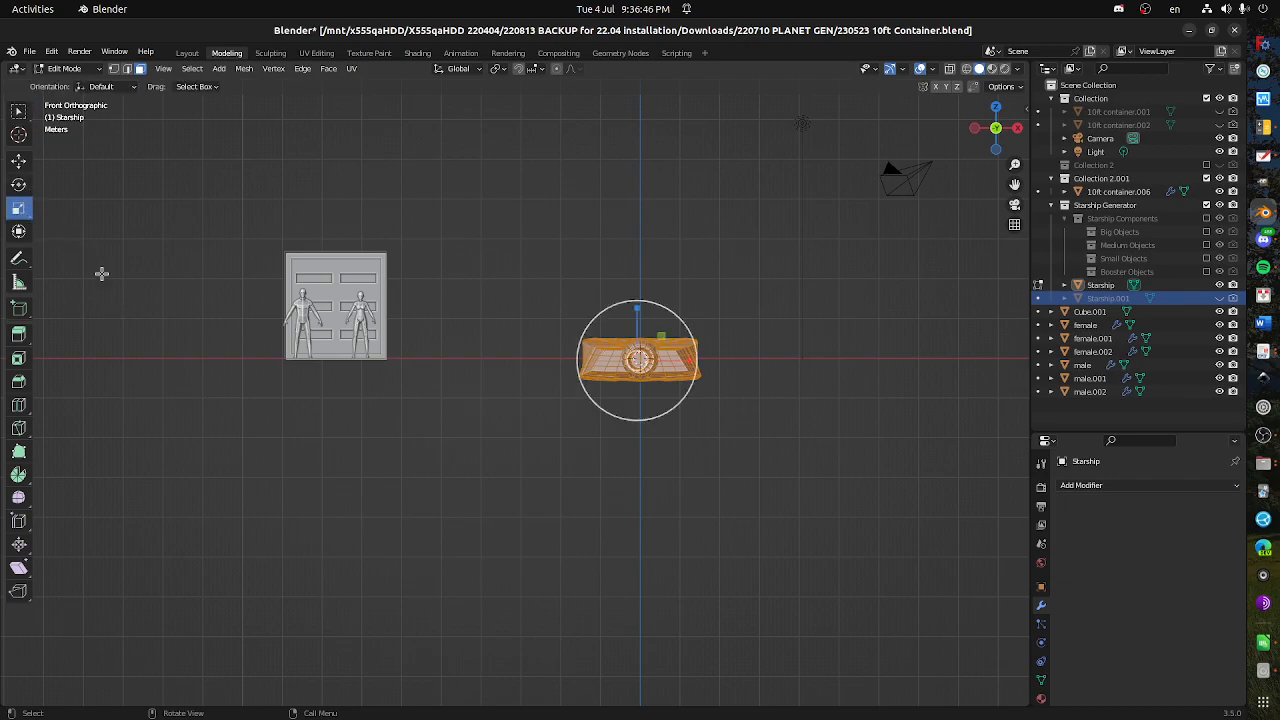
{"action": "mouse_move", "coordinate": [634, 316]}
{"action": "left_mouse_down"}
{"action": "mouse_move", "coordinate": [637, 300]}
{"action": "mouse_move", "coordinate": [637, 312]}
{"action": "left_mouse_up"}
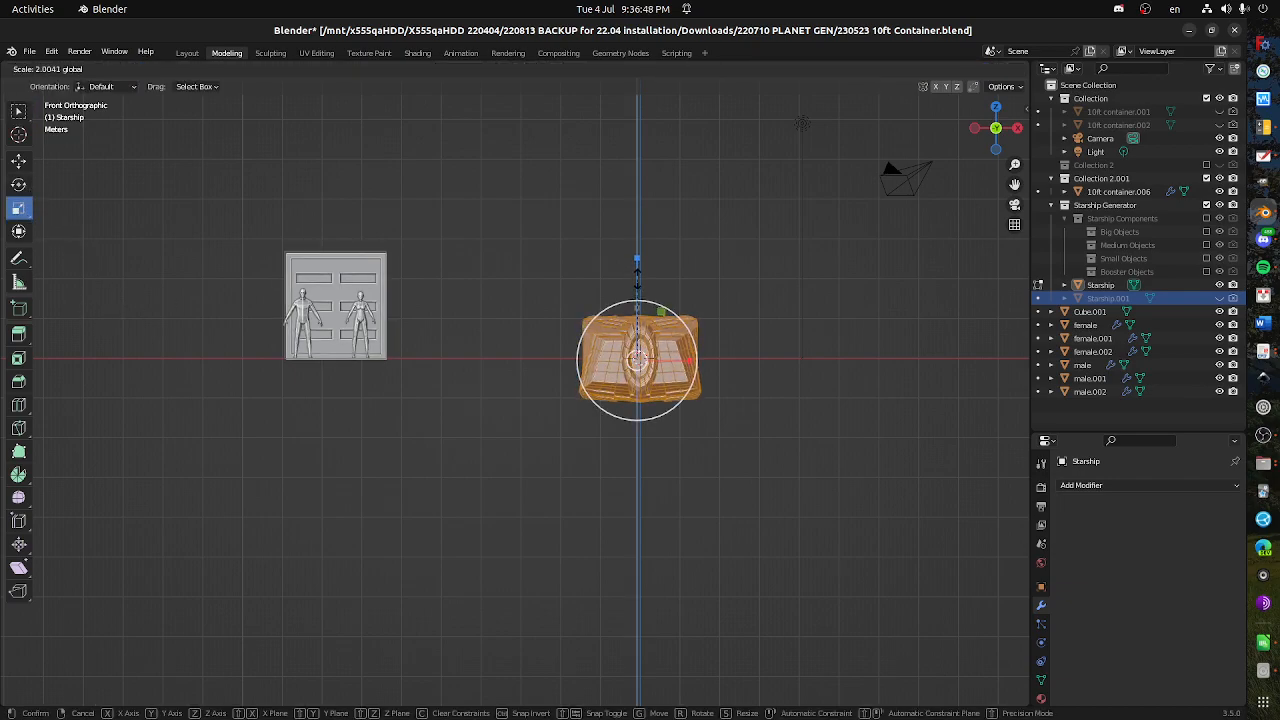
{"action": "key", "text": "Tab"}
- Select all linked faces of the rear booster cylinder and separate them from the hull into their own object
{"action": "left_click_drag", "start_coordinate": [677, 361], "coordinate": [637, 428]}
{"action": "left_click", "coordinate": [587, 604]}
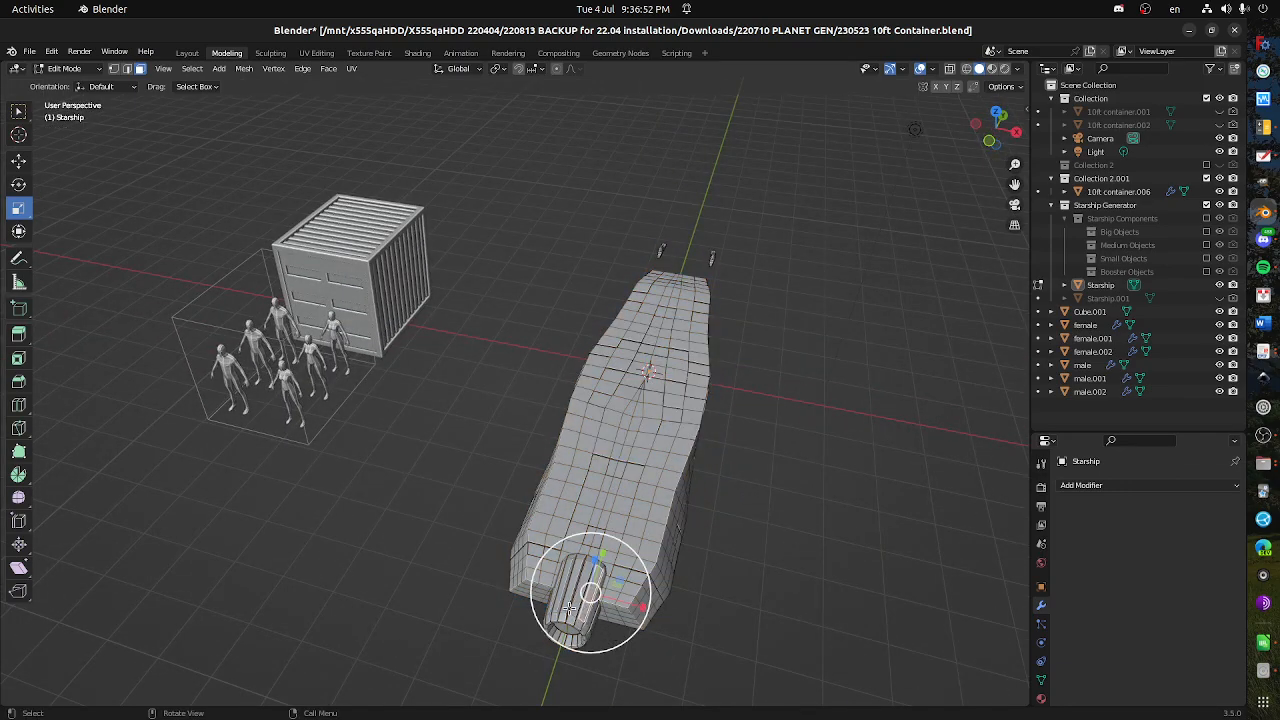
{"action": "key", "text": "ctrl+l"}
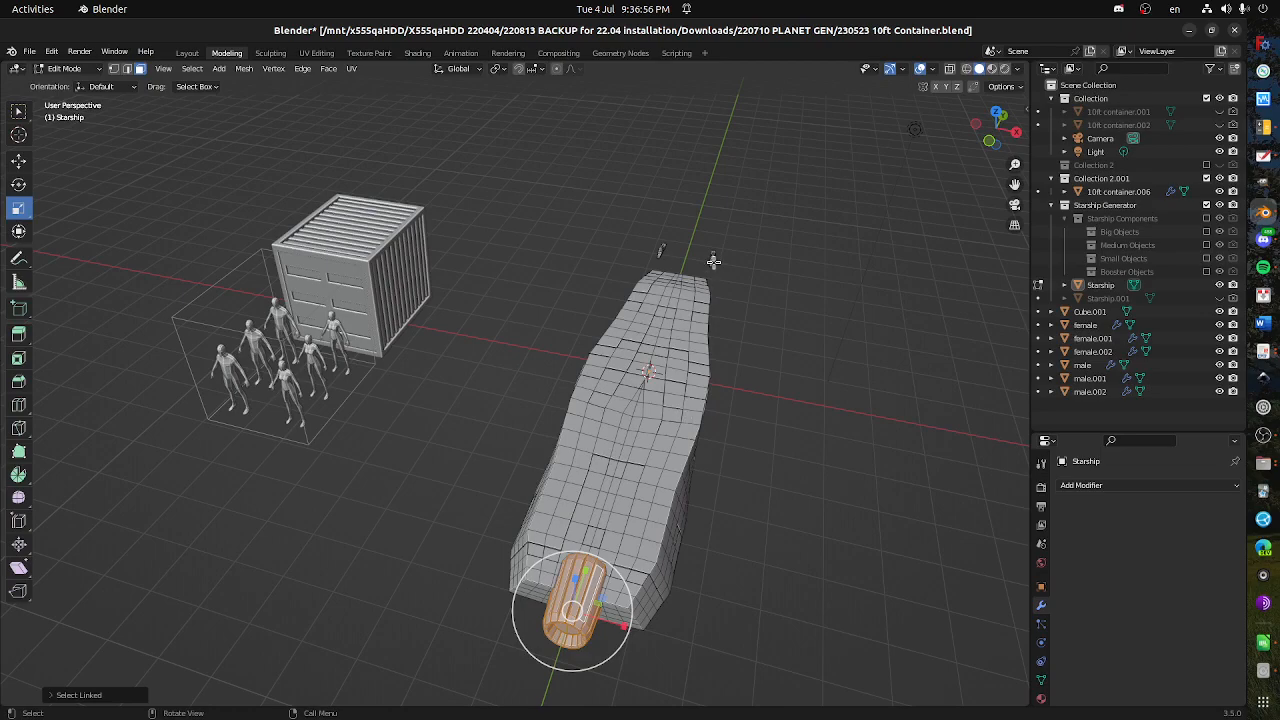
{"action": "right_click", "coordinate": [551, 588]}
{"action": "key", "text": "Escape"}
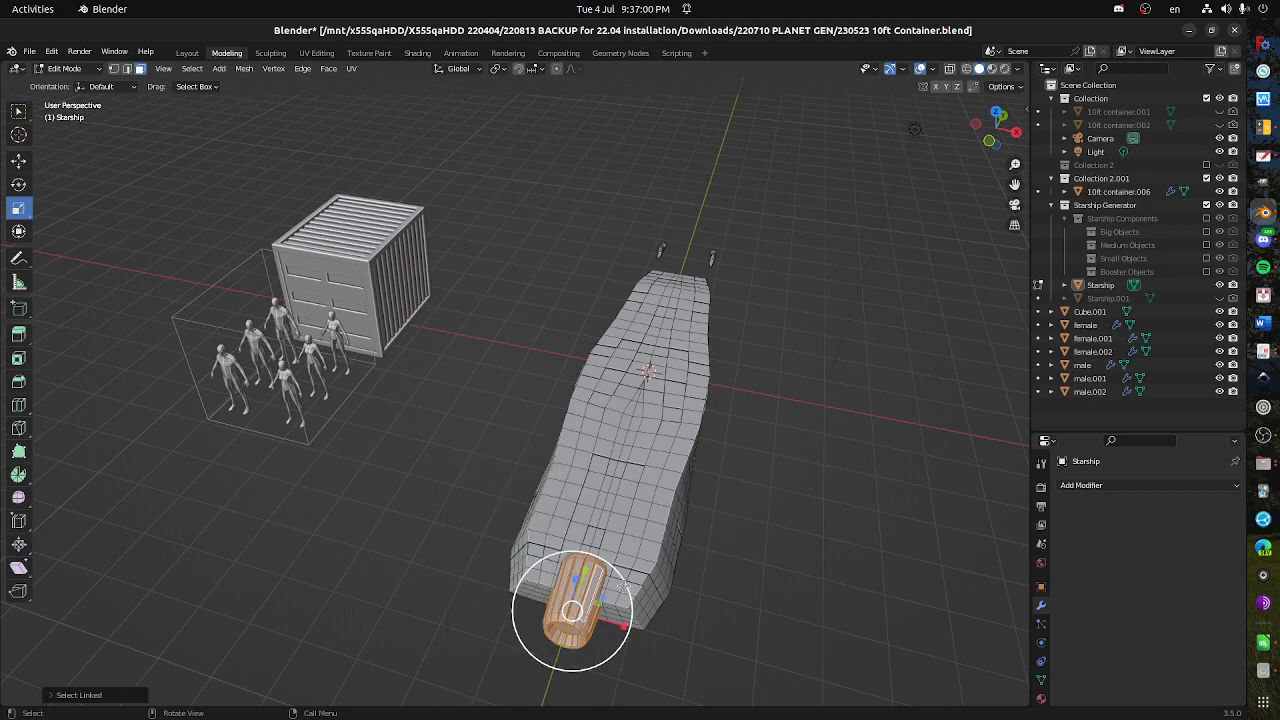
{"action": "right_click", "coordinate": [598, 586]}
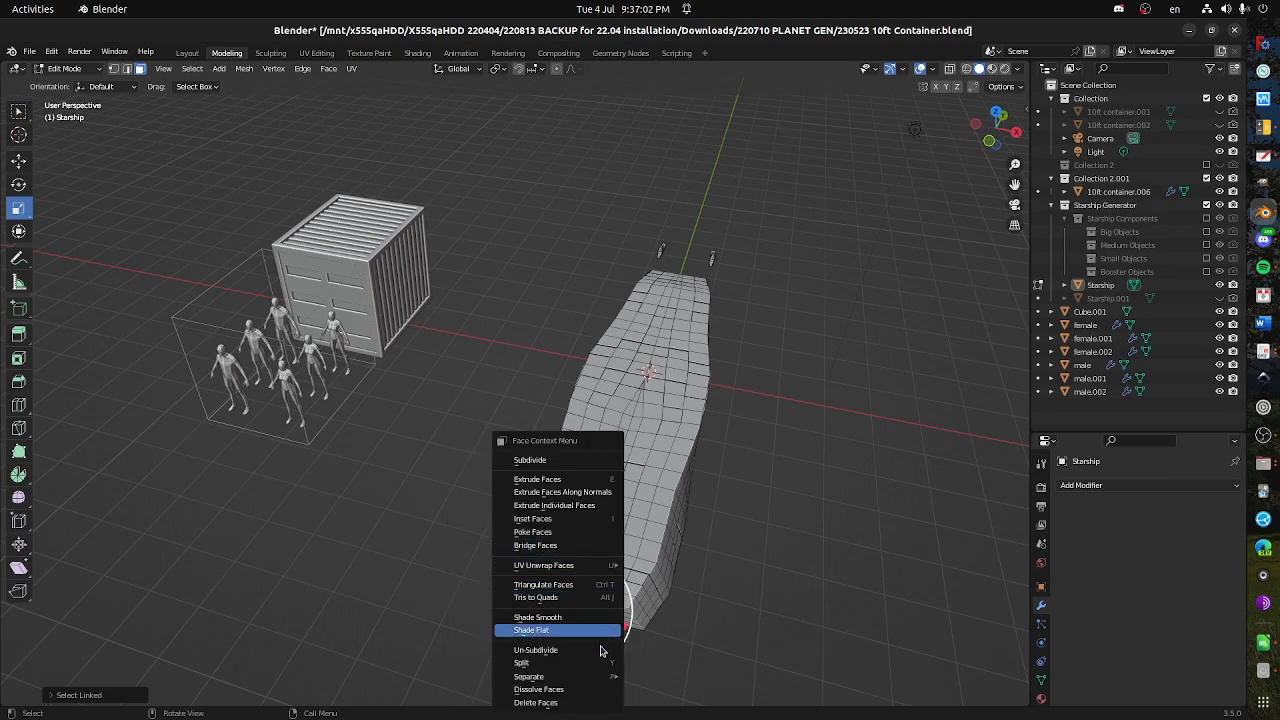
{"action": "mouse_move", "coordinate": [605, 677]}
{"action": "left_click", "coordinate": [660, 647]}
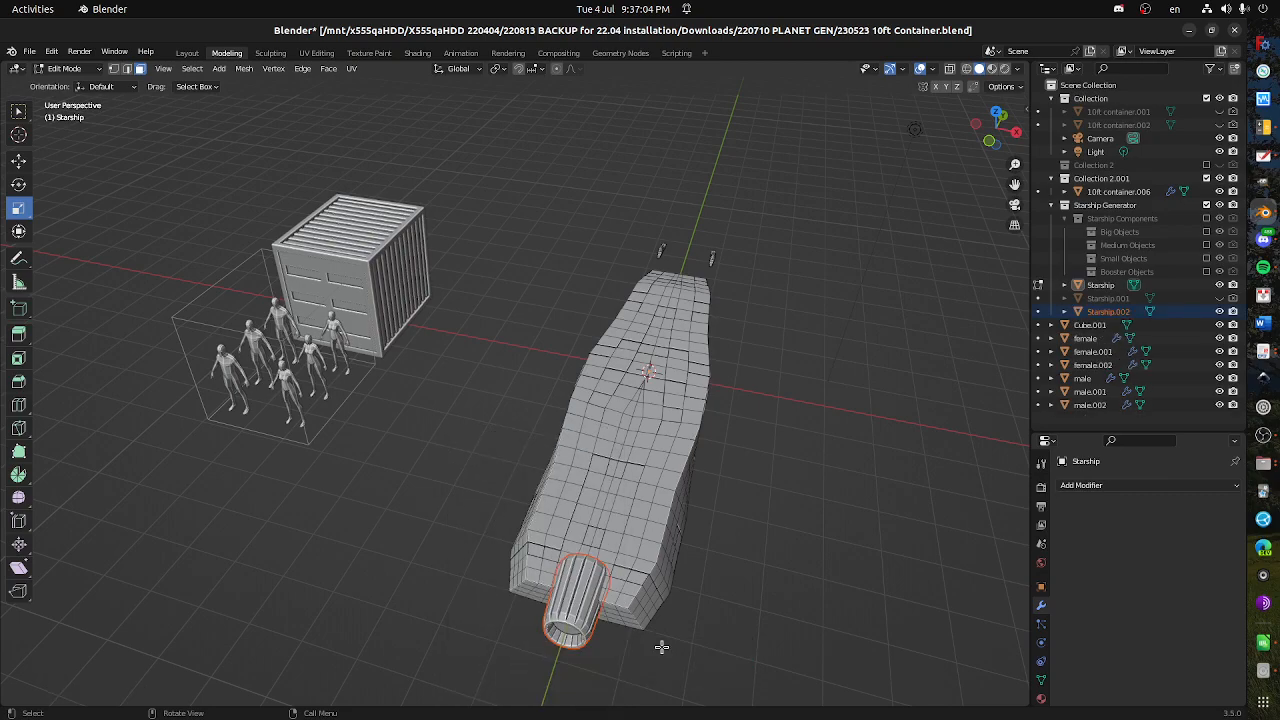
- Switch to Object Mode, select the separated rear booster and hide it in the viewport
{"action": "left_click_drag", "start_coordinate": [651, 600], "coordinate": [603, 591]}
{"action": "left_click", "coordinate": [562, 528]}
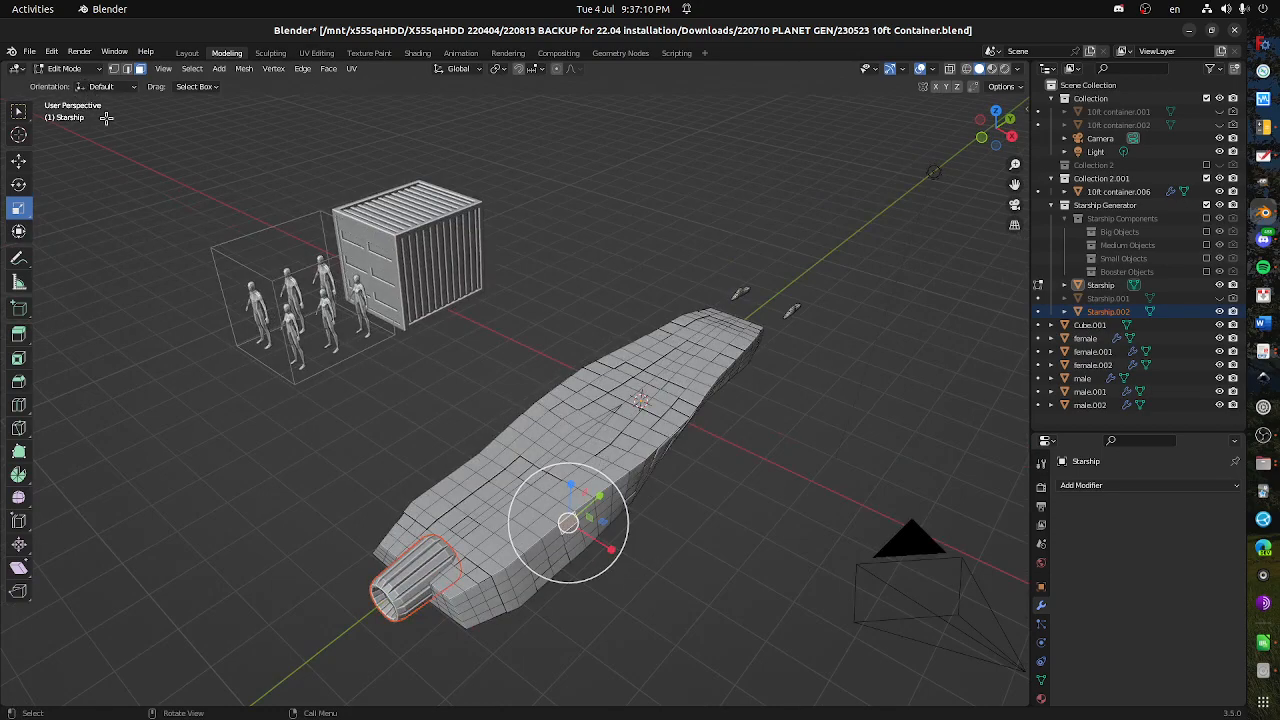
{"action": "left_click", "coordinate": [418, 598]}
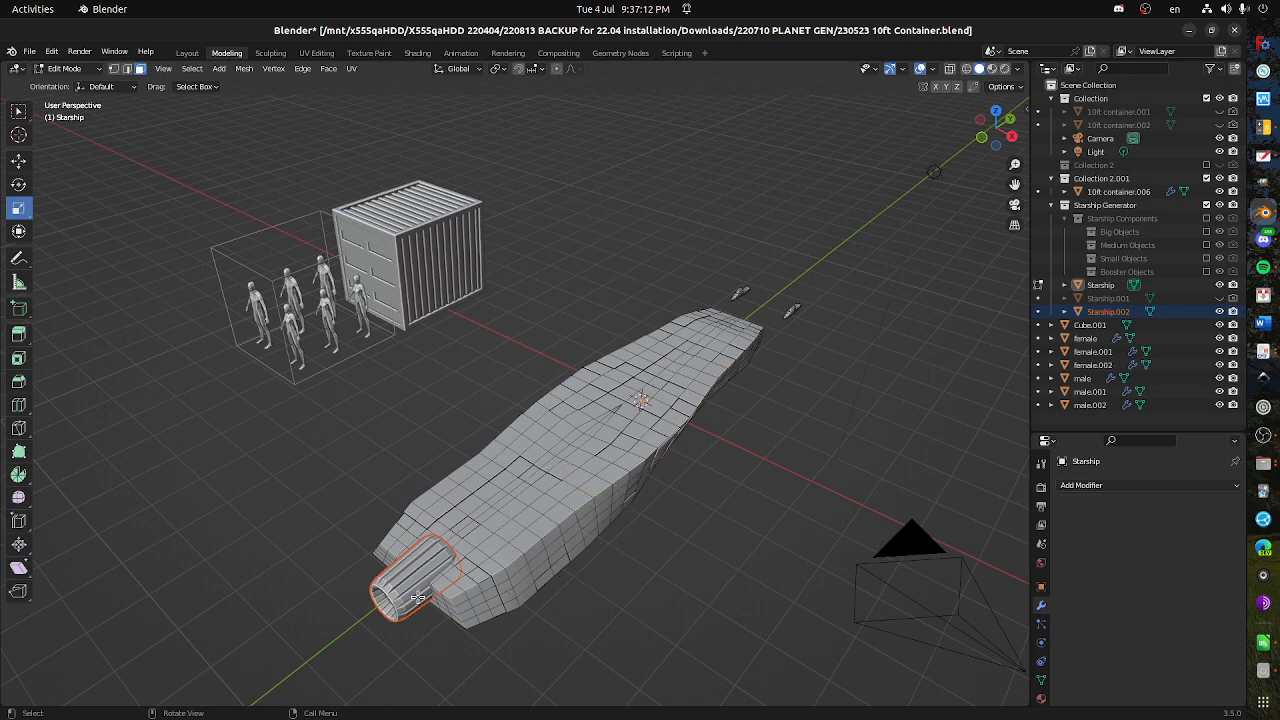
{"action": "left_click", "coordinate": [411, 585]}
{"action": "left_click", "coordinate": [510, 535]}
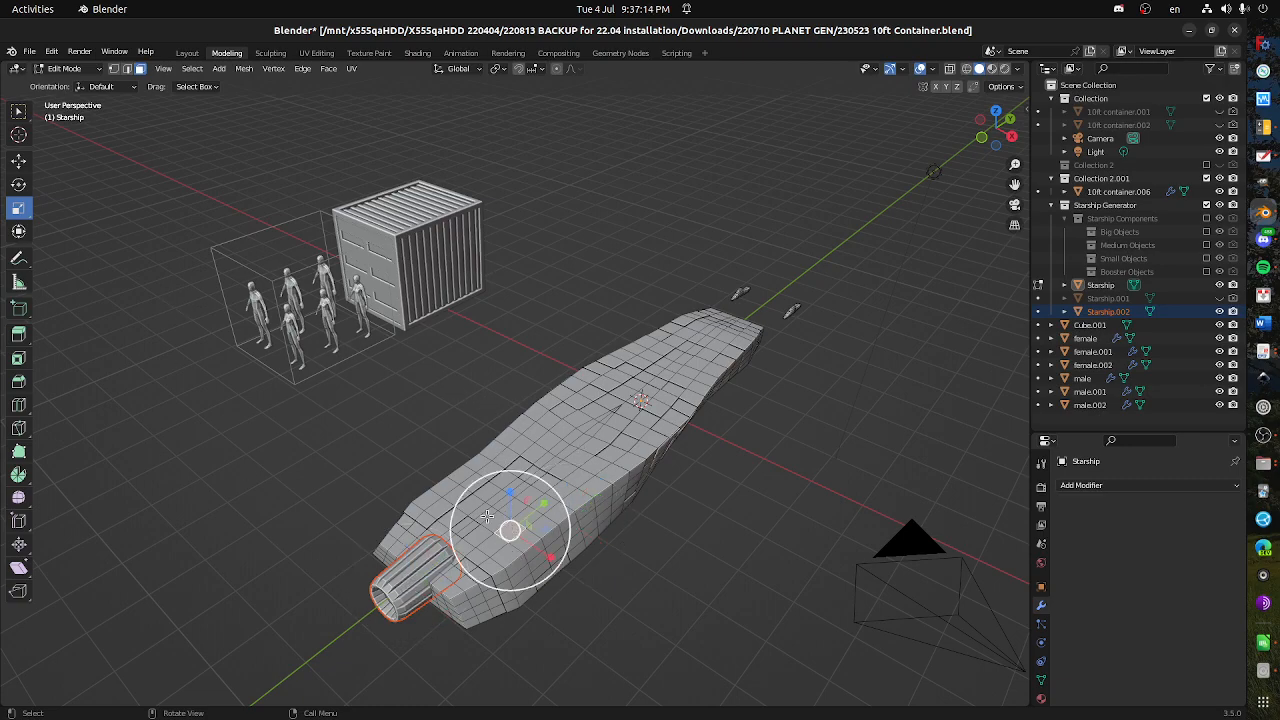
{"action": "left_click", "coordinate": [65, 68]}
{"action": "left_click", "coordinate": [58, 86]}
{"action": "left_click", "coordinate": [427, 593]}
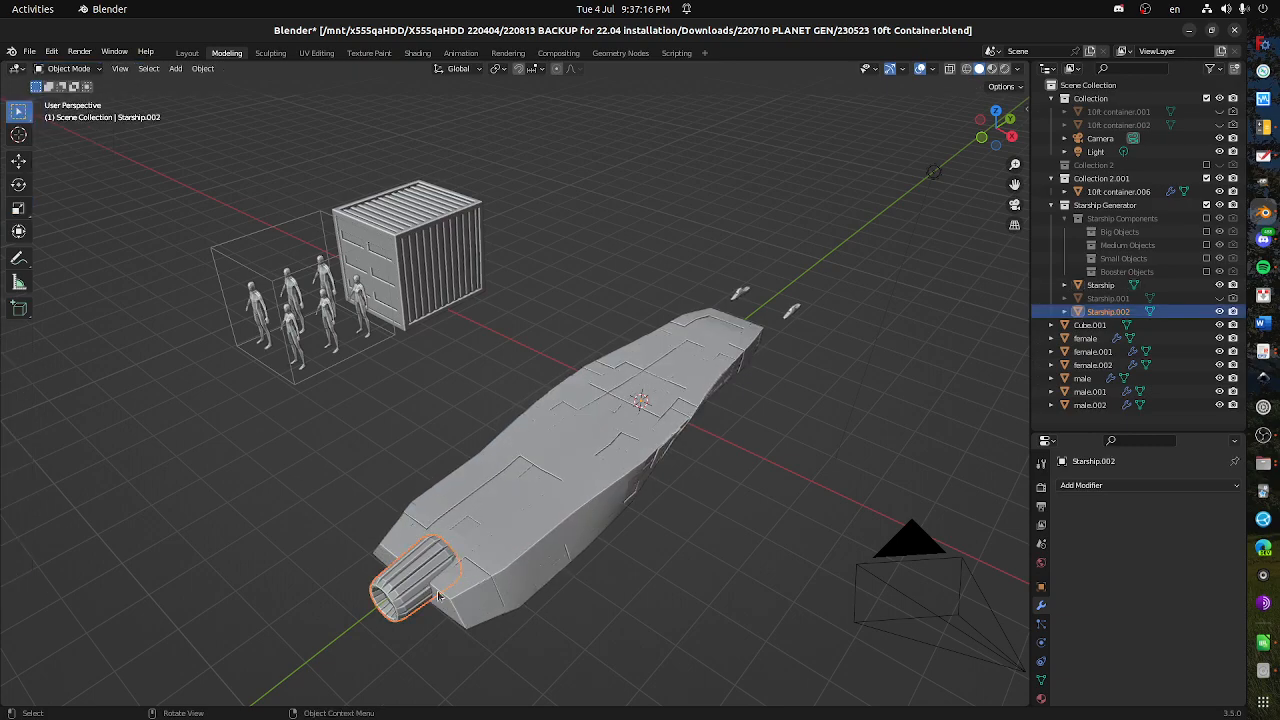
{"action": "left_click", "coordinate": [547, 545]}
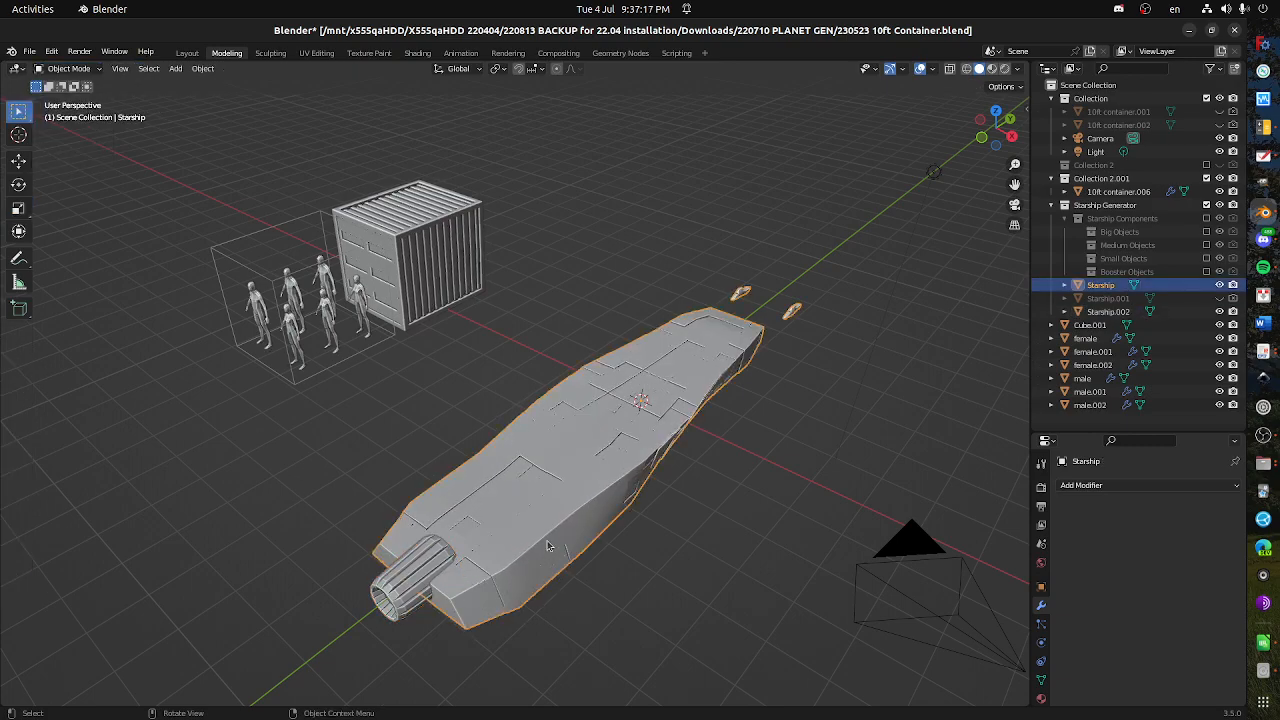
{"action": "left_click", "coordinate": [403, 577]}
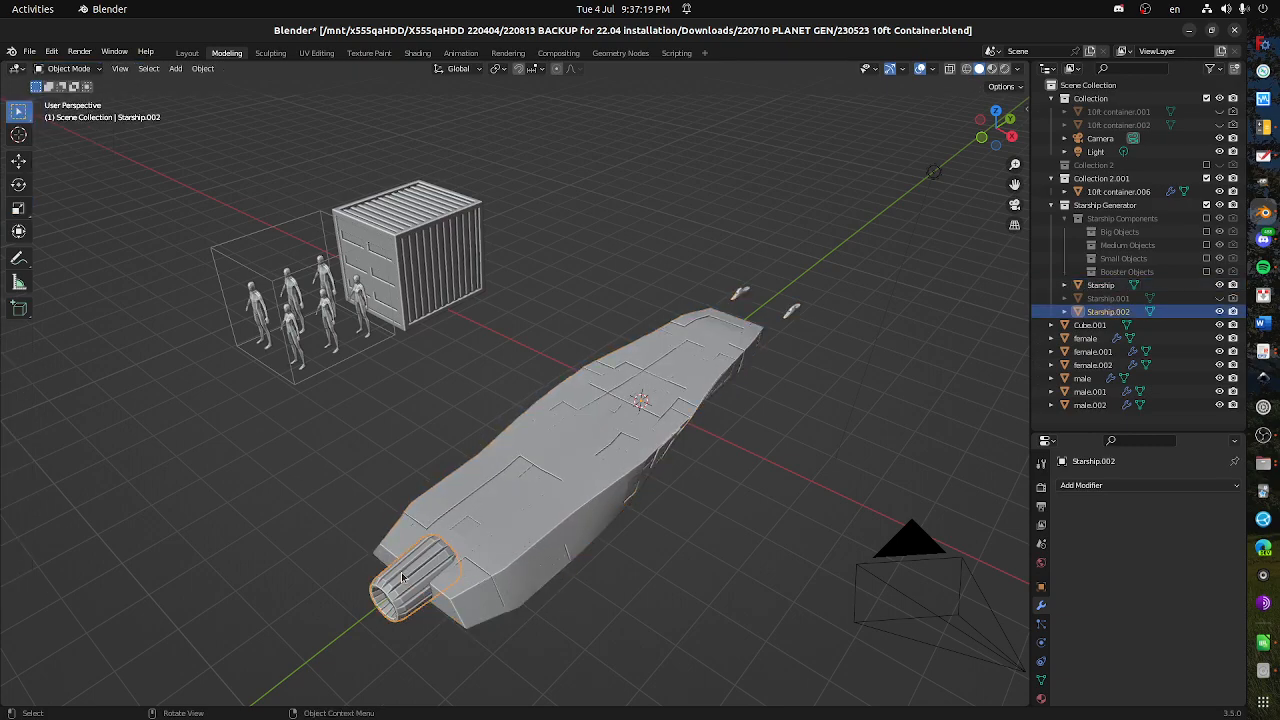
{"action": "left_click", "coordinate": [1219, 312]}
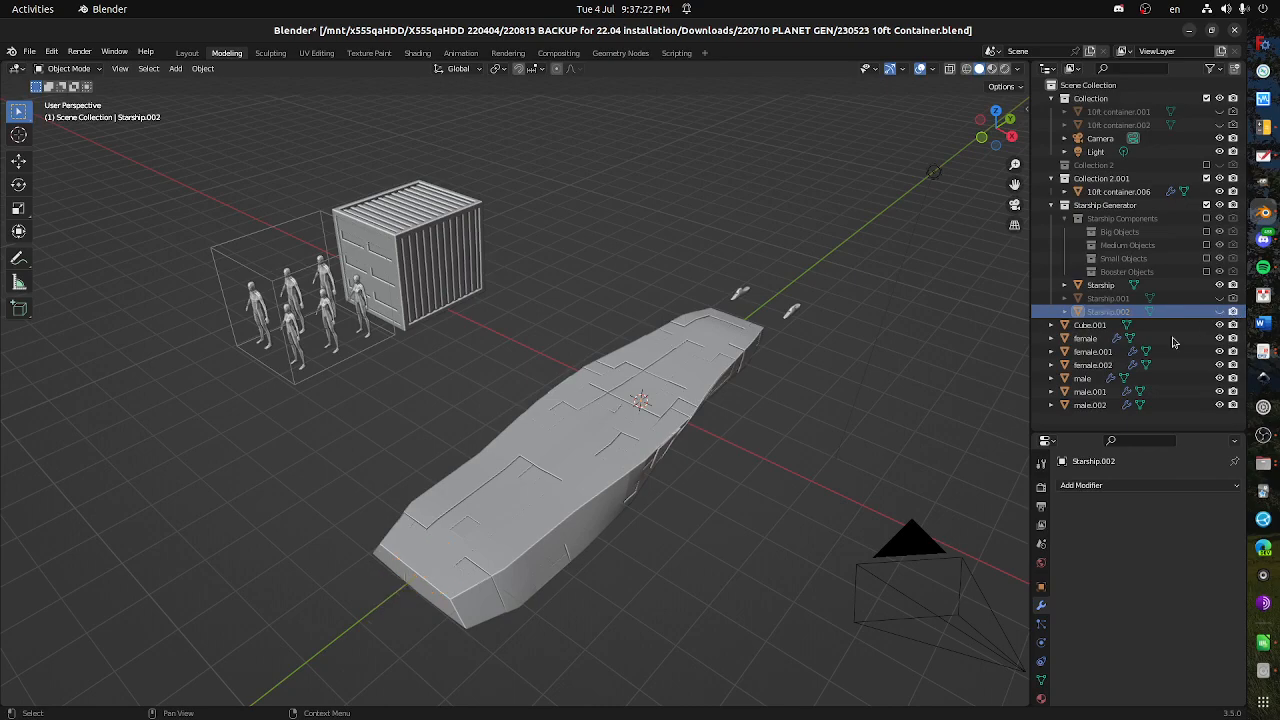
- Select the hull and scale it up uniformly to about 3.162, comparing it with the container and figures
{"action": "left_click", "coordinate": [592, 444]}
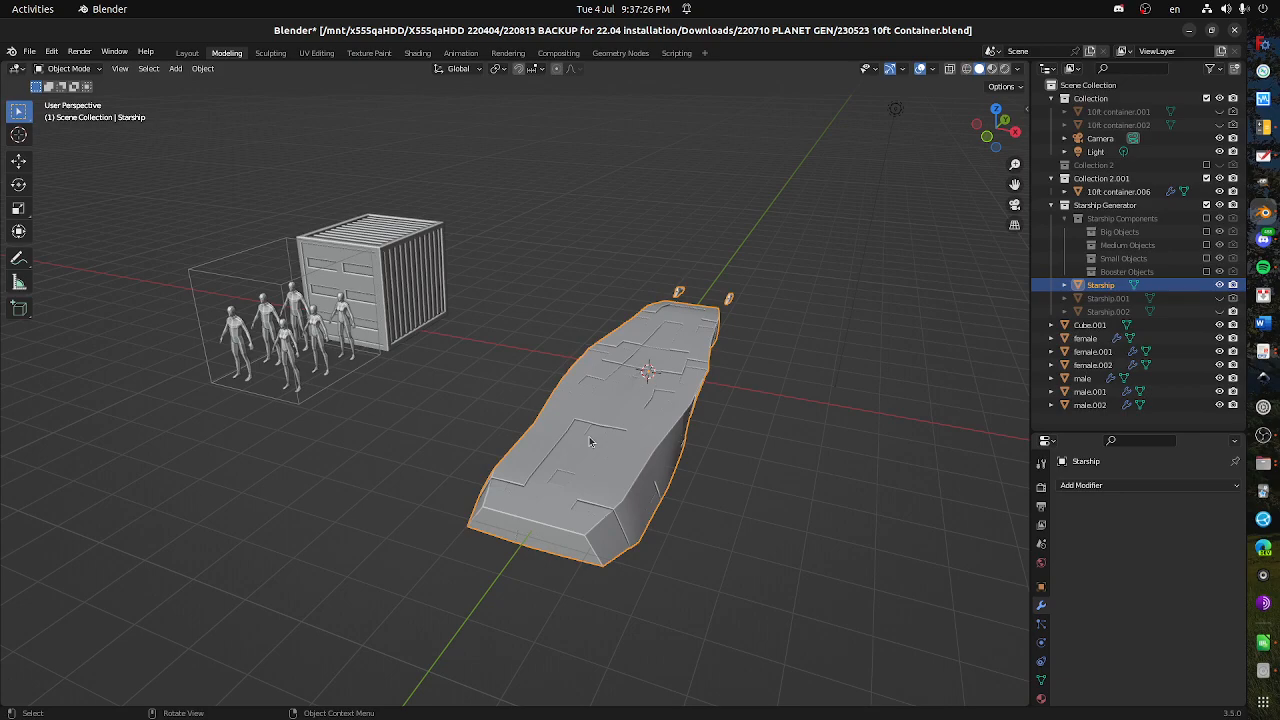
{"action": "key", "text": "KP_1"}
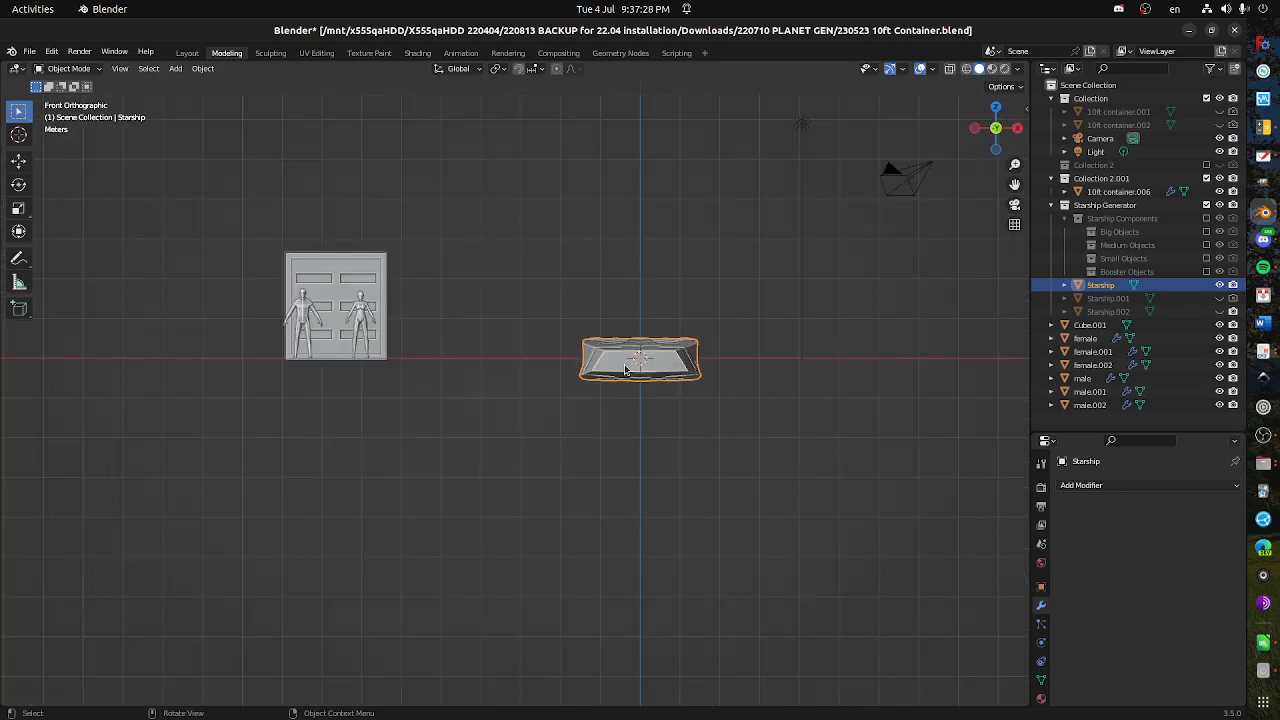
{"action": "left_click_drag", "start_coordinate": [646, 364], "coordinate": [648, 391]}
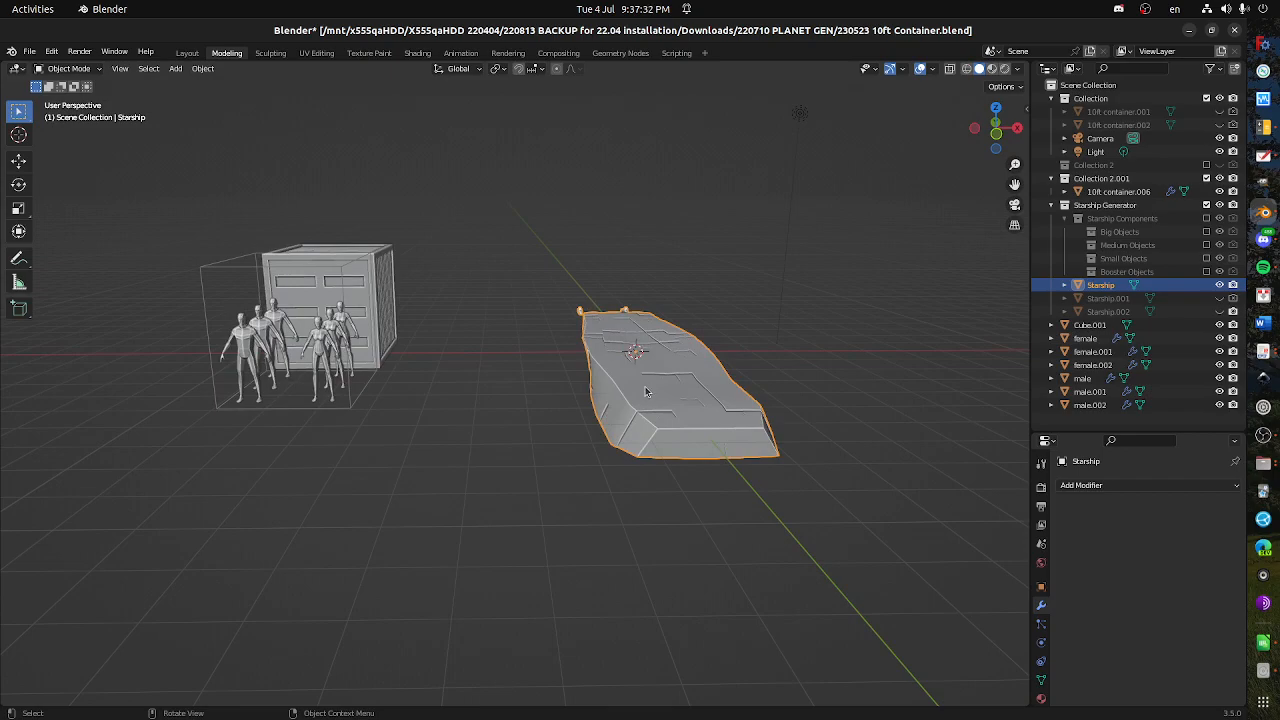
{"action": "left_click_drag", "start_coordinate": [646, 391], "coordinate": [658, 423]}
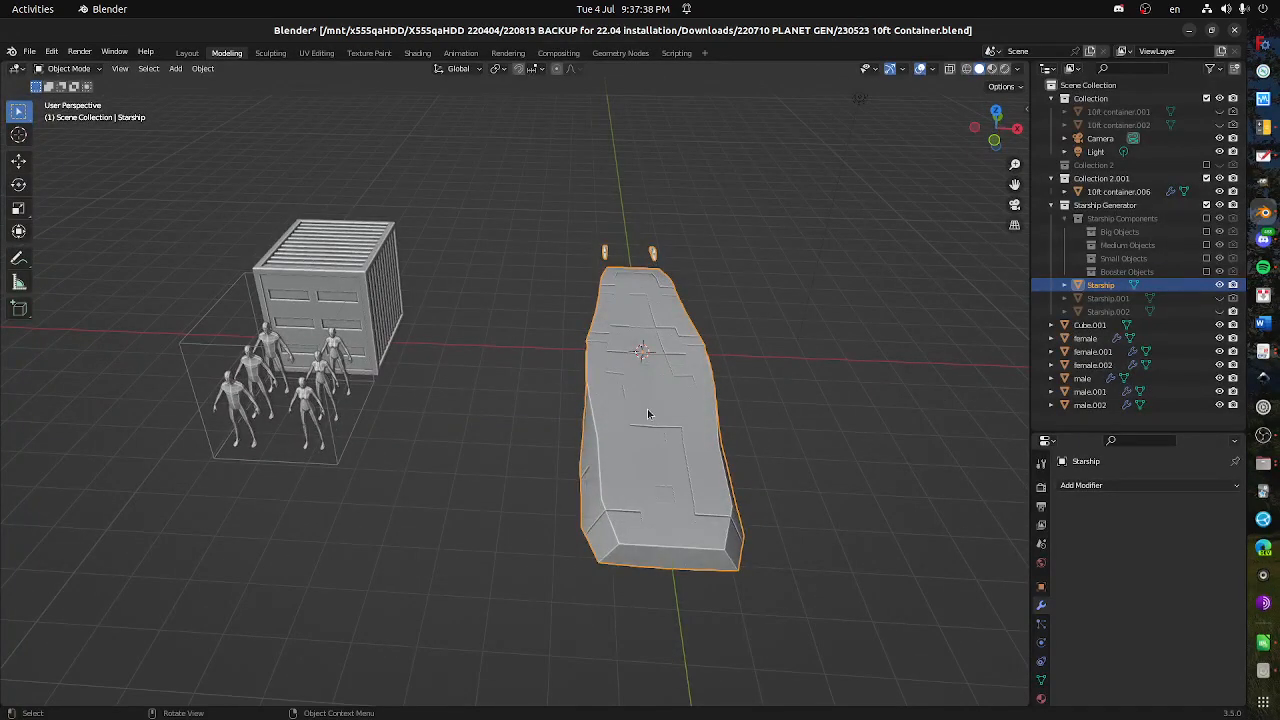
{"action": "key", "text": "KP_1"}
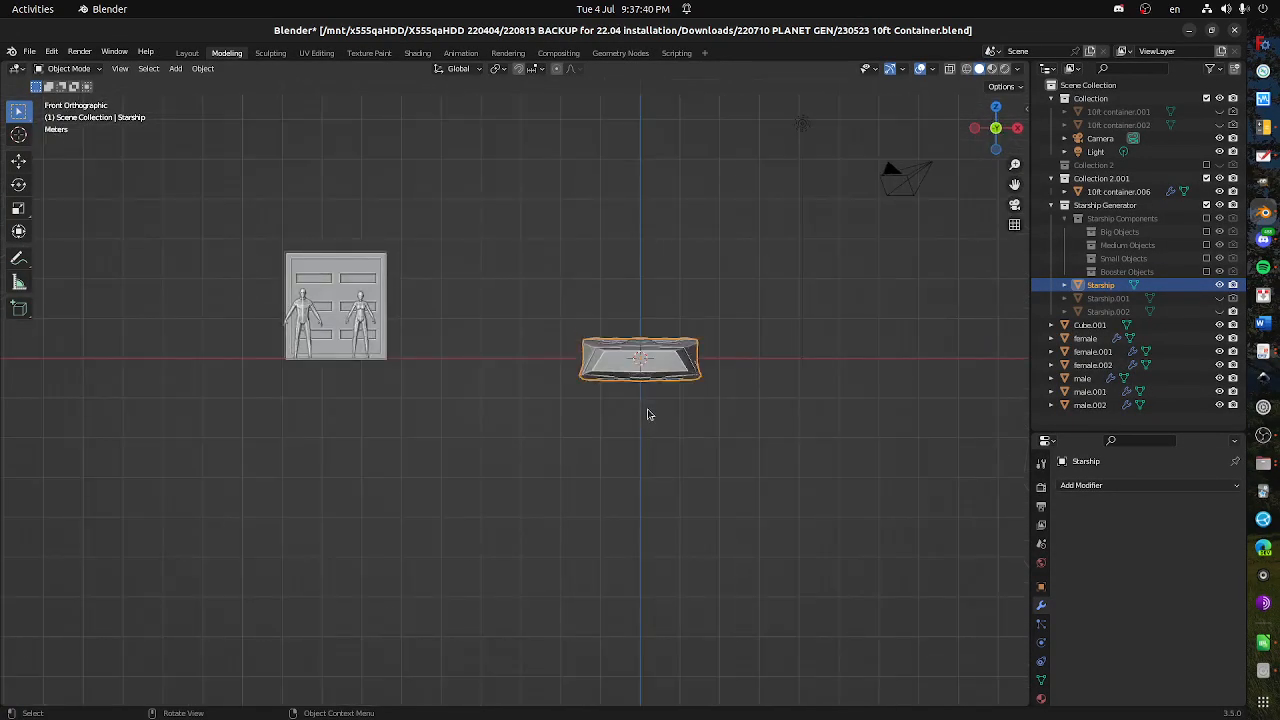
{"action": "key", "text": "s"}
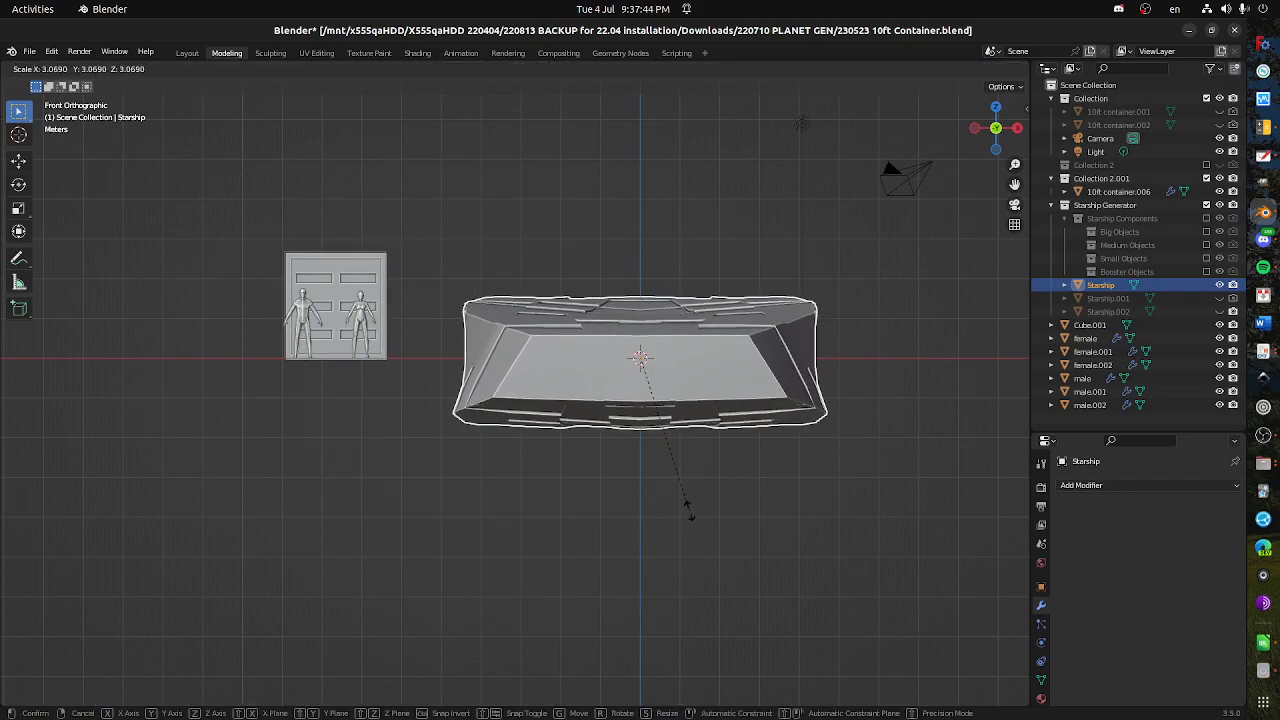
{"action": "left_click", "coordinate": [689, 517]}
{"action": "left_click_drag", "start_coordinate": [690, 335], "coordinate": [527, 428]}
{"action": "scroll", "coordinate": [650, 412], "scroll_direction": "down", "scroll_amount": 5}
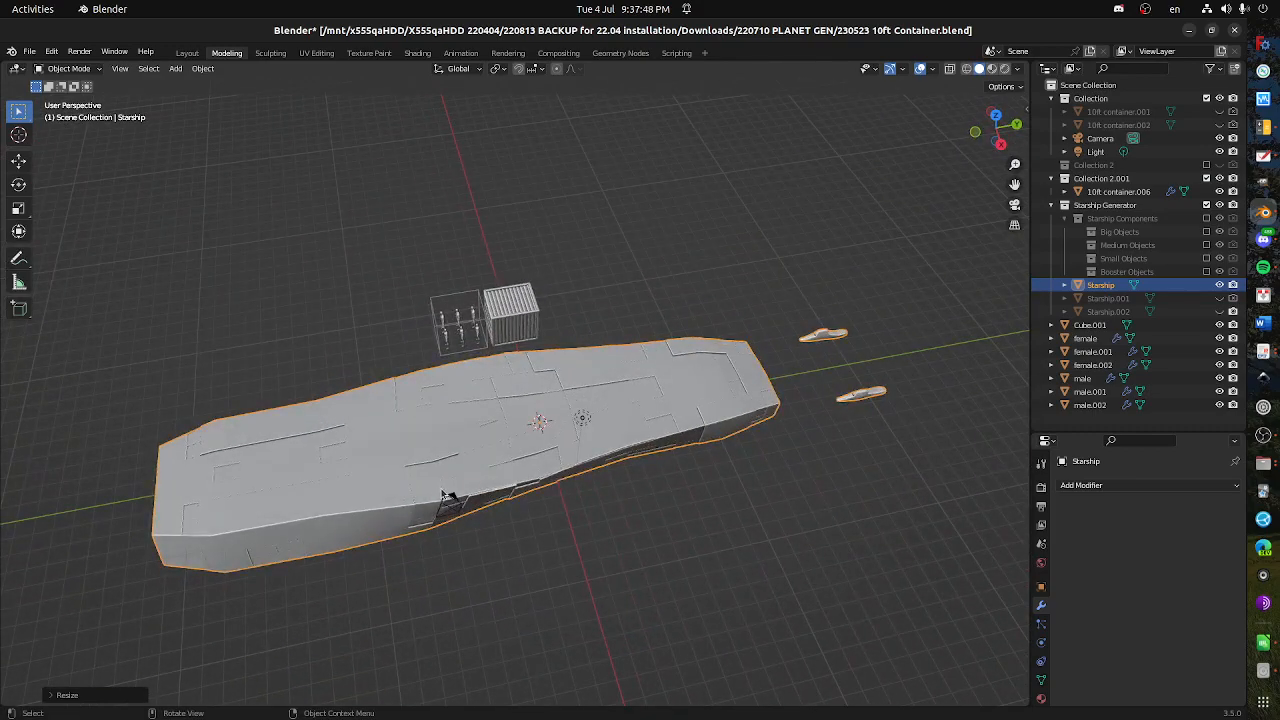
- Check the enlarged hull's dimensions and calculate its volume with the 3D-Print analysis
{"action": "left_click_drag", "start_coordinate": [1008, 117], "coordinate": [855, 123]}
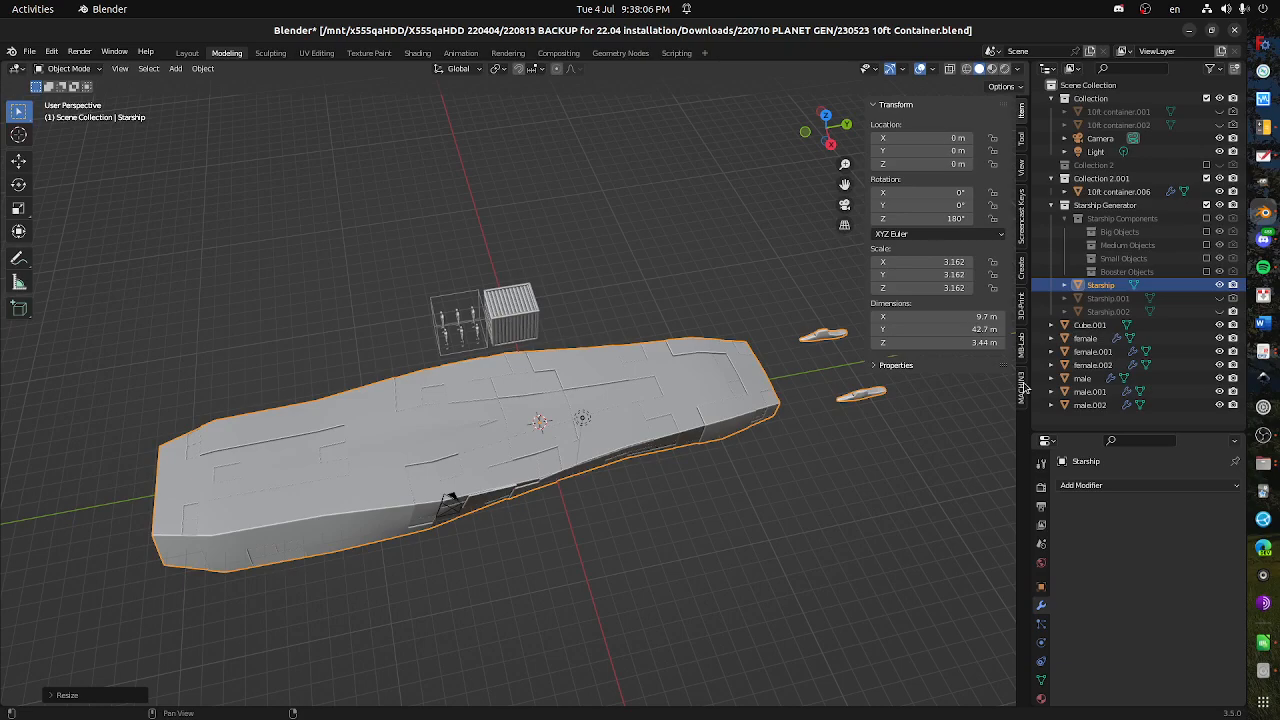
{"action": "left_click", "coordinate": [1022, 308]}
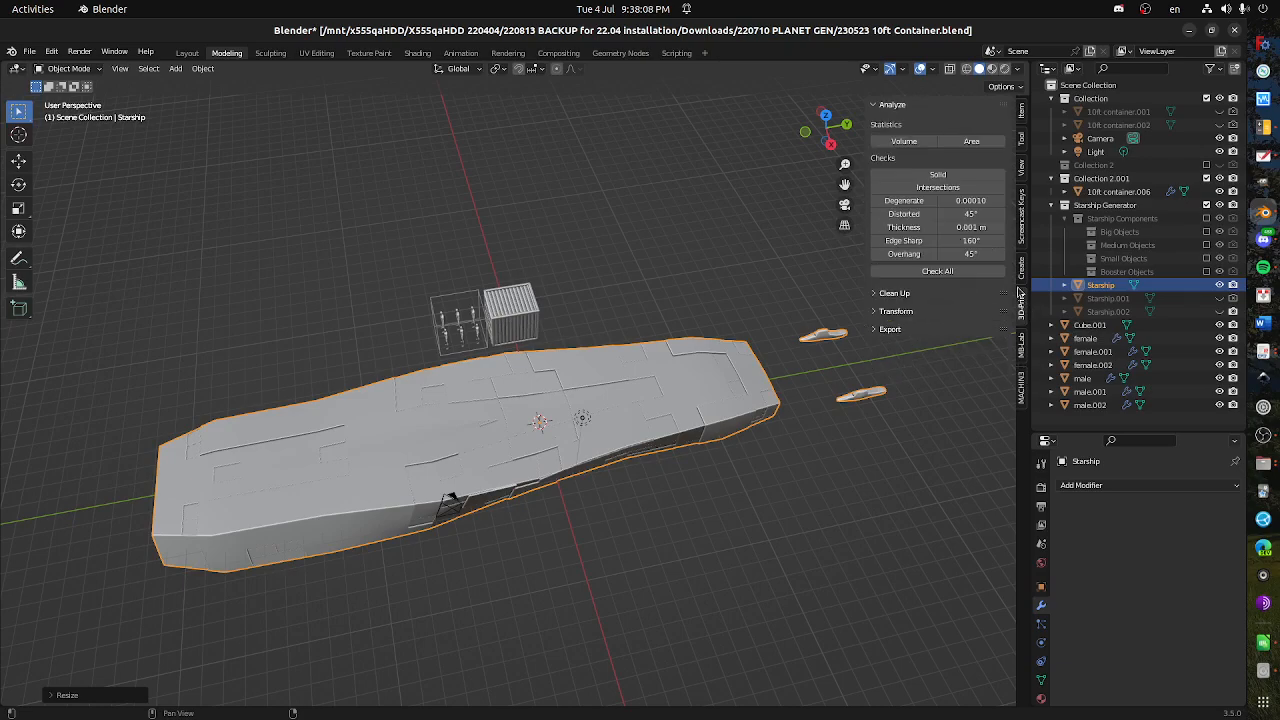
{"action": "left_click", "coordinate": [905, 141]}
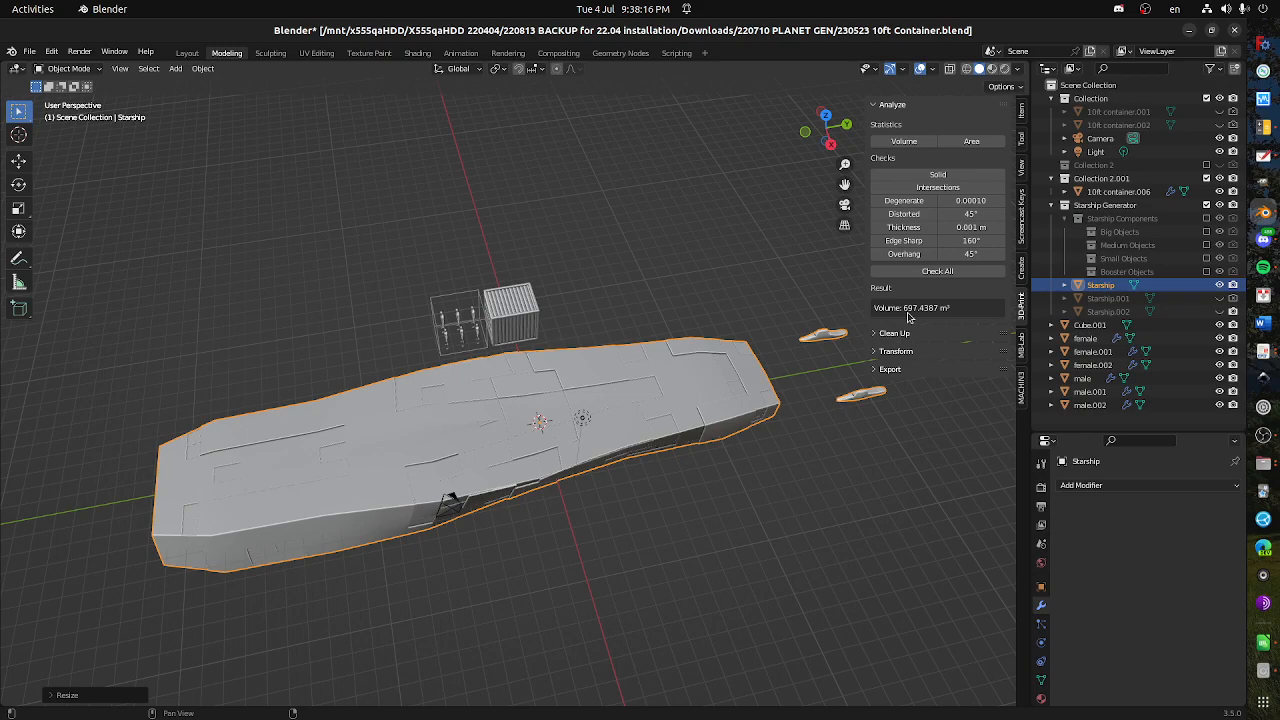
- From the top view, scale the hull down along Y to shorten it and along X to narrow it
{"action": "left_click_drag", "start_coordinate": [582, 413], "coordinate": [587, 470]}
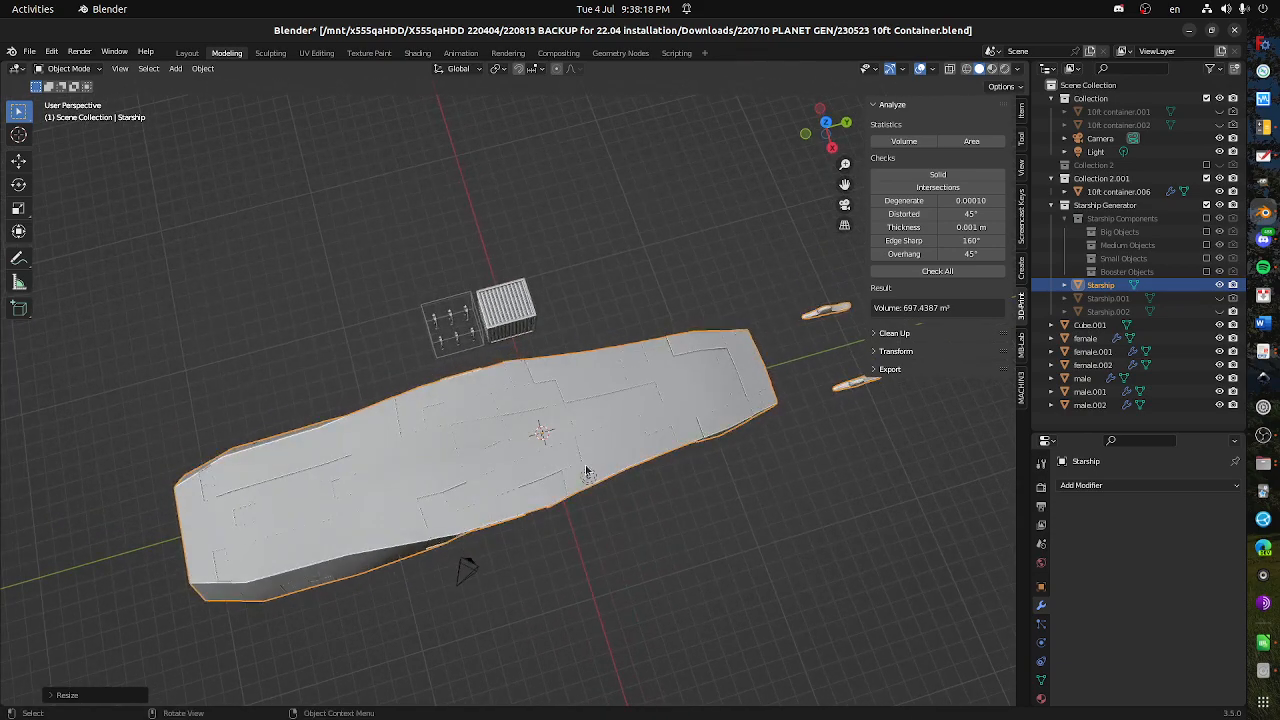
{"action": "key", "text": "KP_7"}
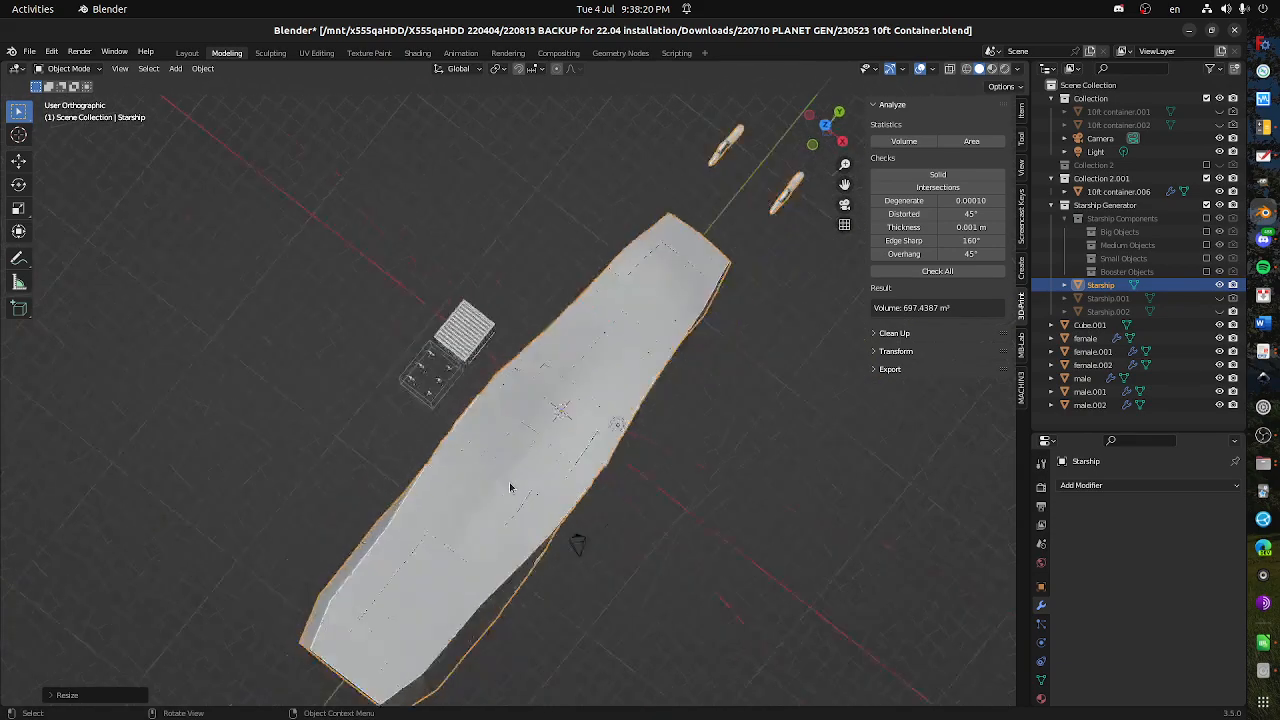
{"action": "left_click", "coordinate": [17, 216]}
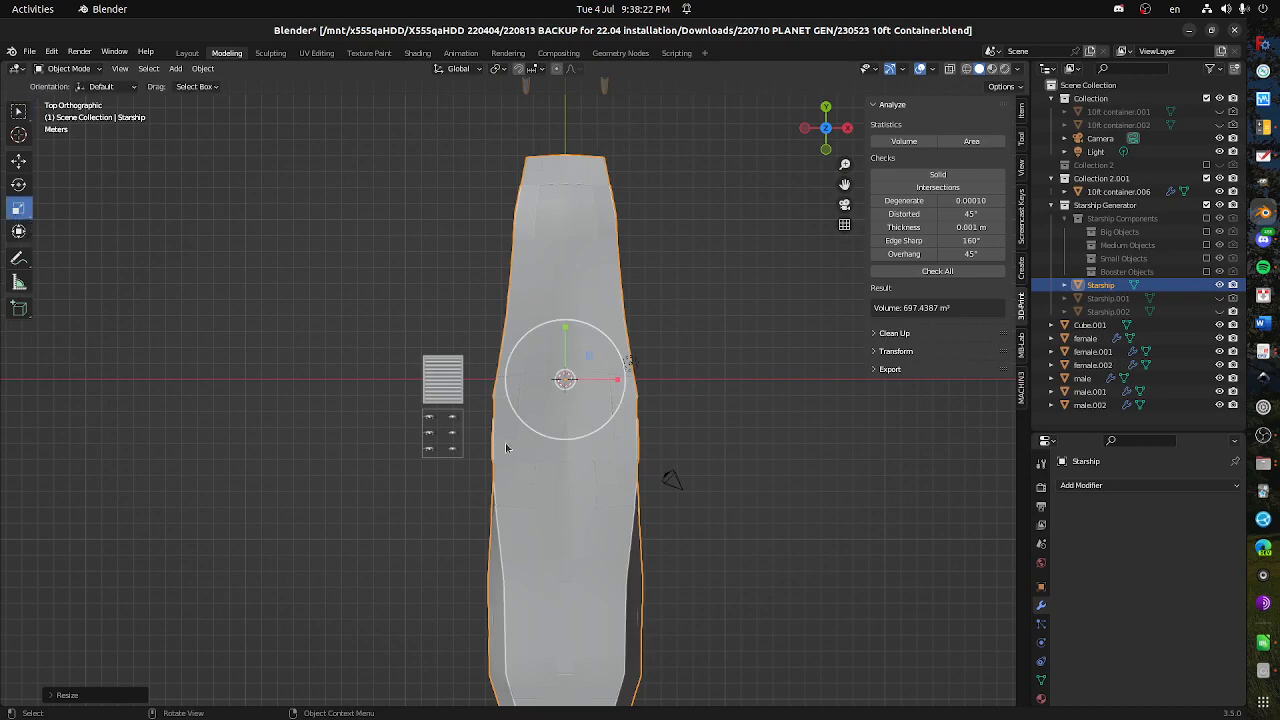
{"action": "left_click_drag", "start_coordinate": [566, 342], "coordinate": [585, 382]}
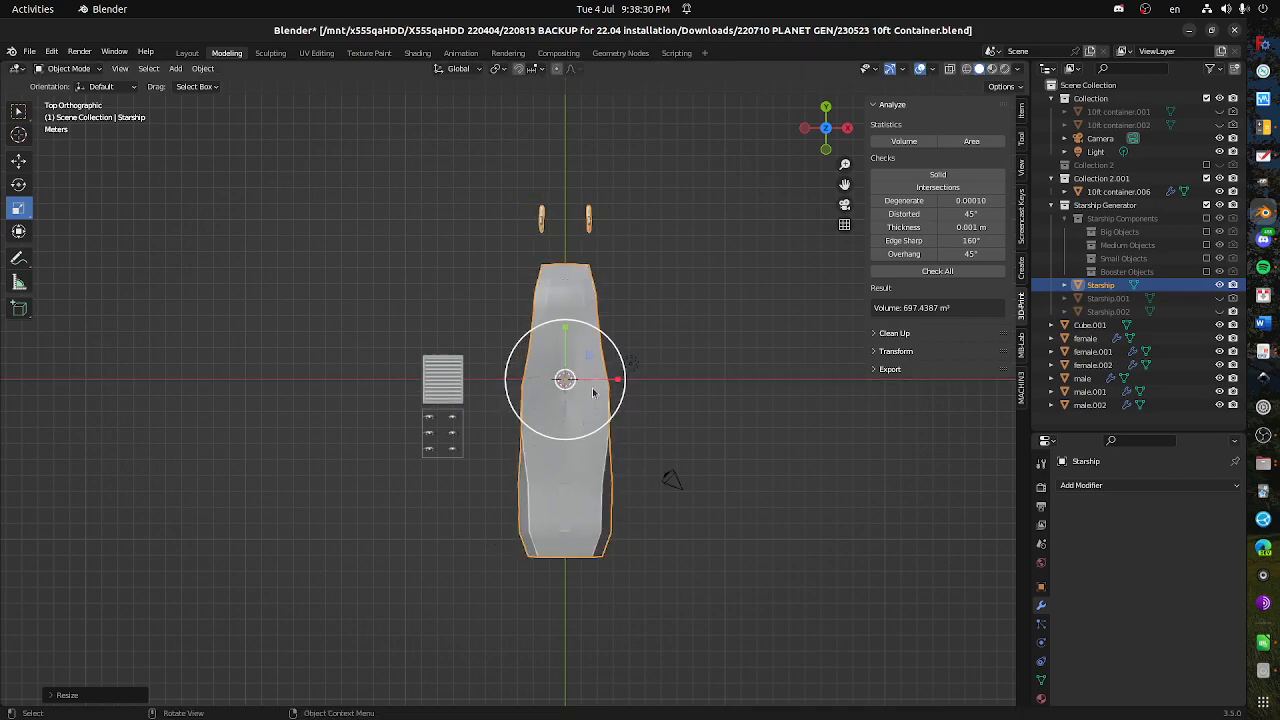
- Recalculate the volume of the shortened and narrowed hull
{"action": "left_click_drag", "start_coordinate": [627, 432], "coordinate": [639, 401]}
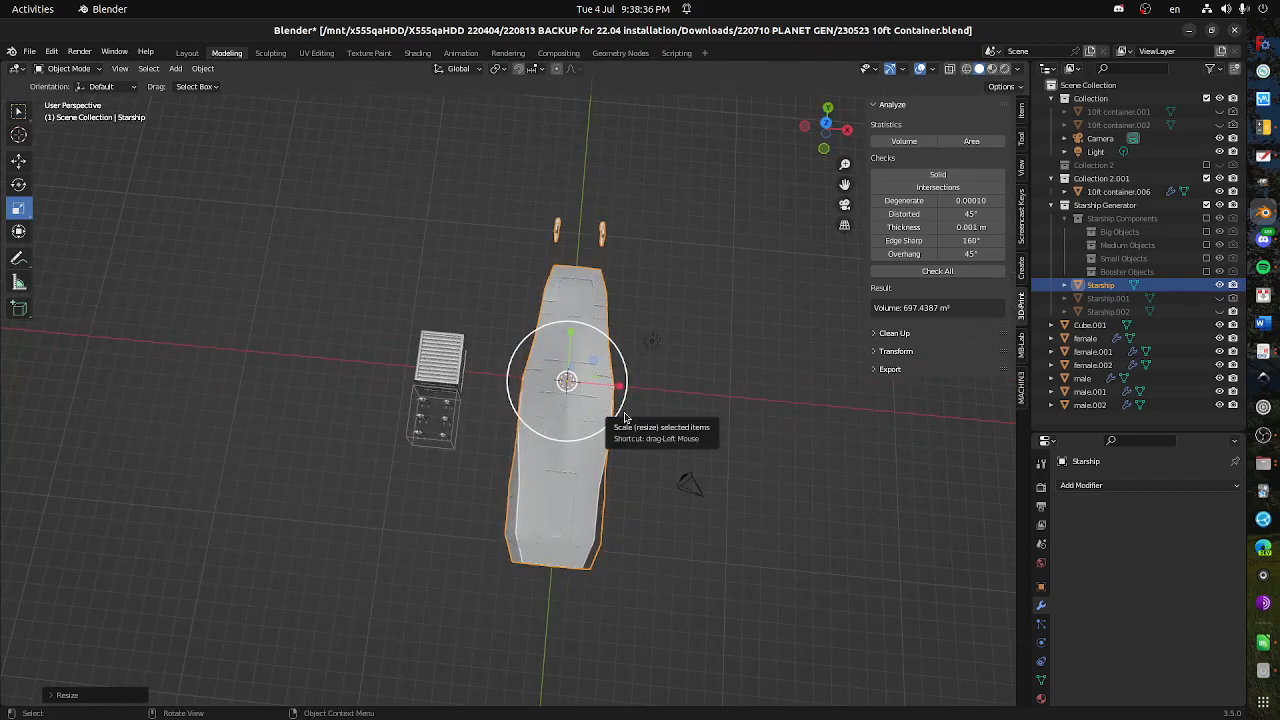
{"action": "left_click", "coordinate": [765, 391]}
{"action": "left_click", "coordinate": [903, 142]}
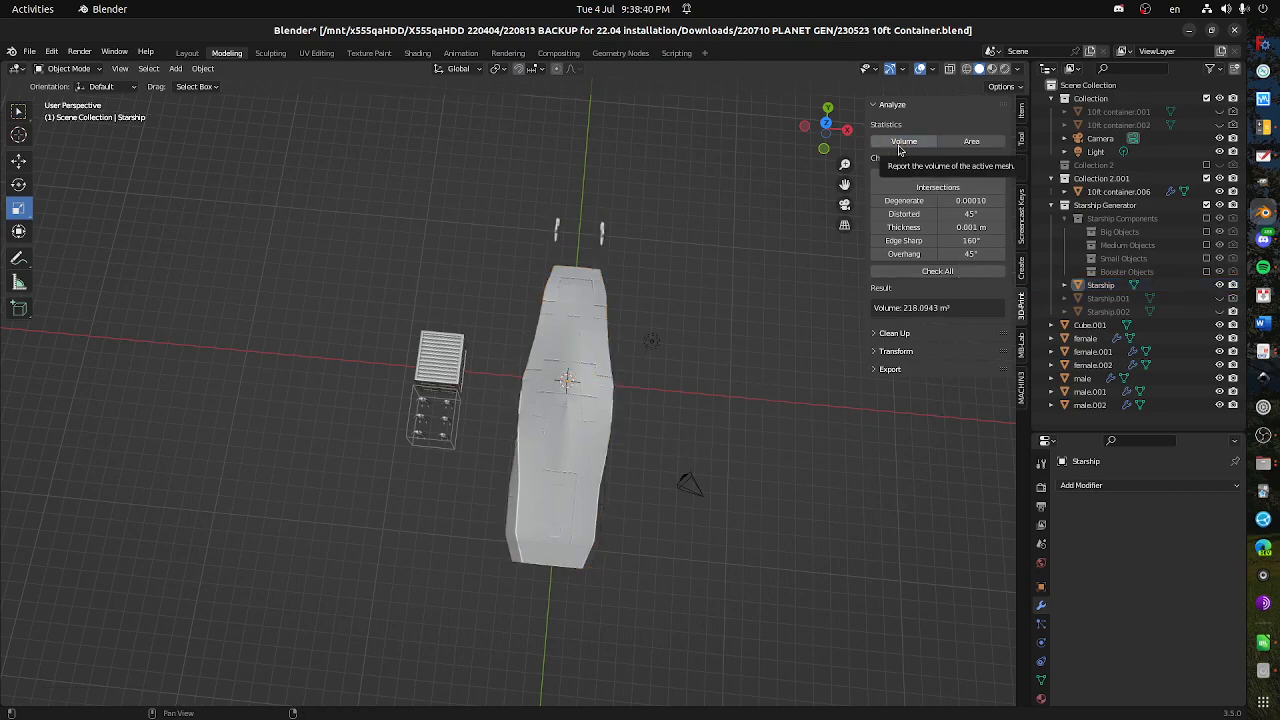
- Move the hull up to ground level and closer to the container and figures, working from the front view
{"action": "left_click_drag", "start_coordinate": [640, 420], "coordinate": [649, 396]}
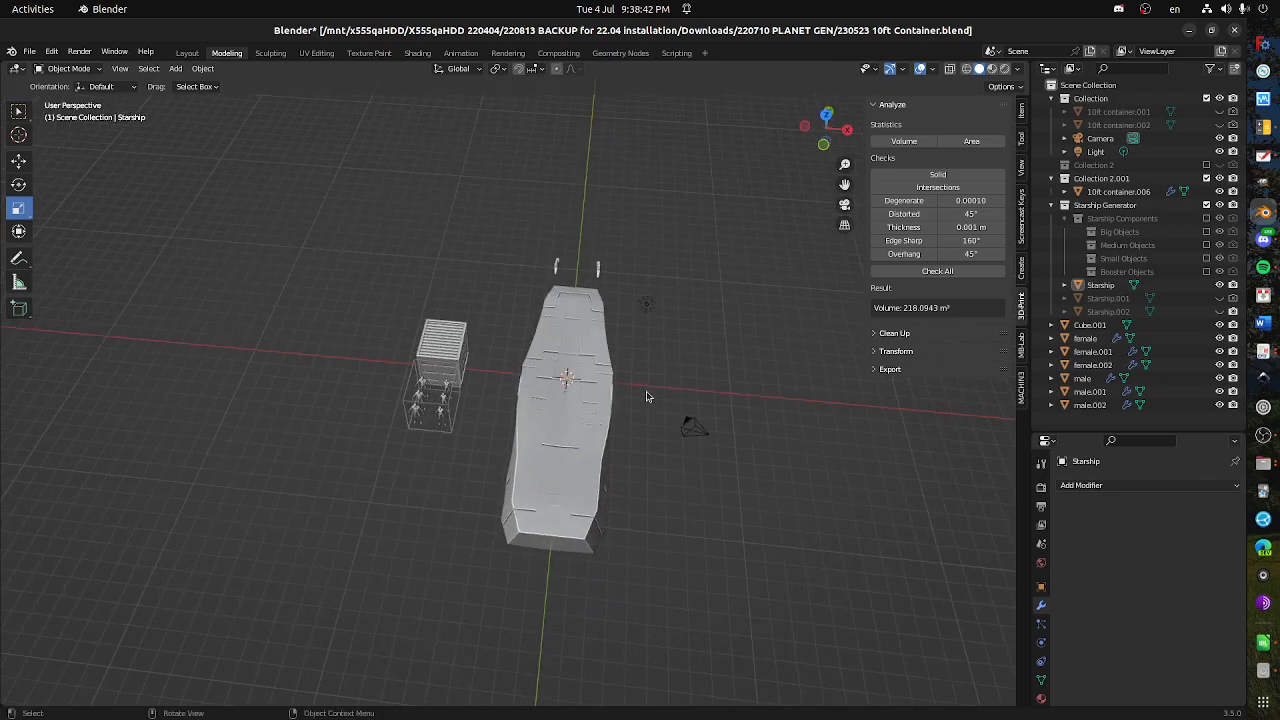
{"action": "key", "text": "KP_1"}
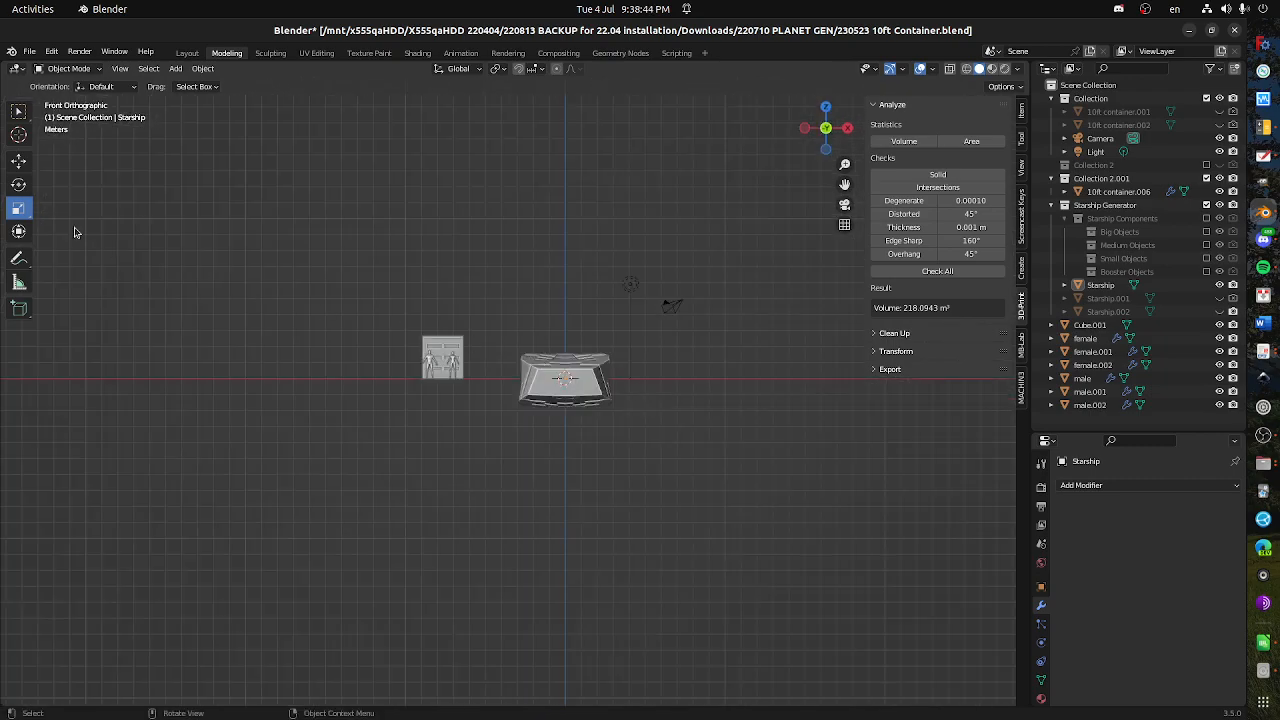
{"action": "left_click", "coordinate": [18, 160]}
{"action": "left_click", "coordinate": [553, 402]}
{"action": "left_click_drag", "start_coordinate": [566, 336], "coordinate": [565, 307]}
{"action": "left_click_drag", "start_coordinate": [620, 349], "coordinate": [541, 395]}
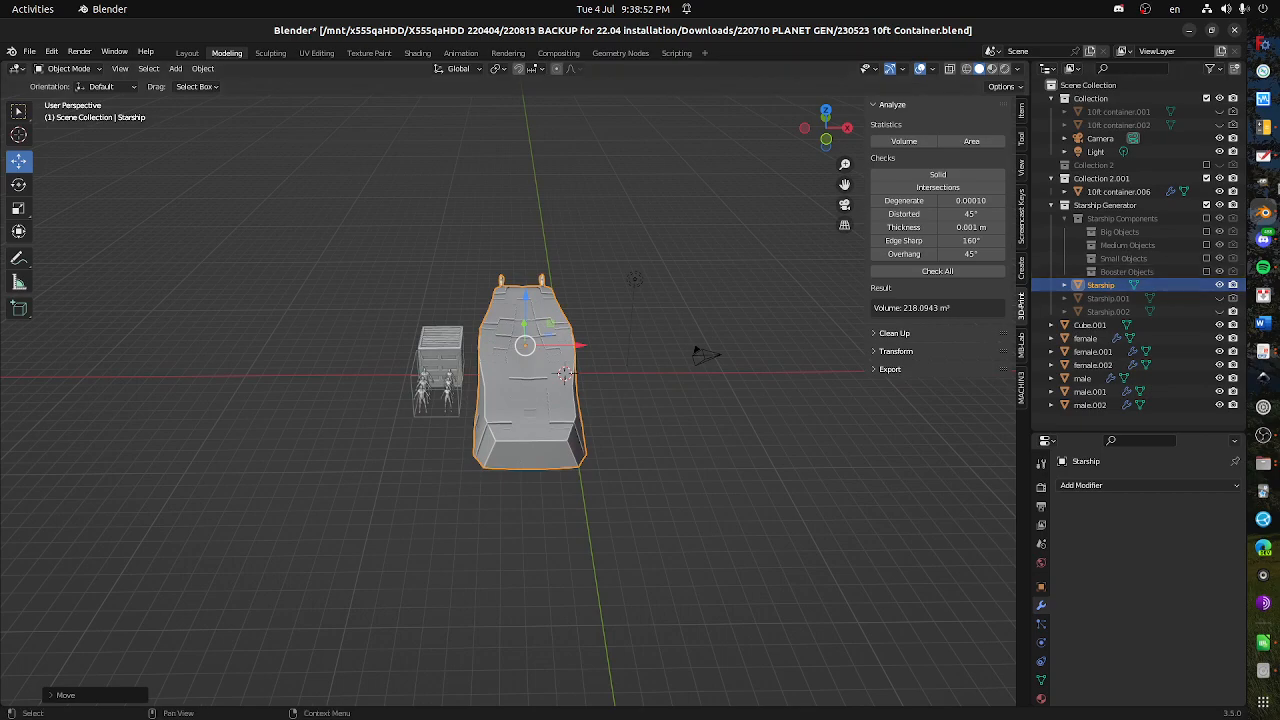
- Calculate 4 × 15 in Calculator and return to Blender
{"action": "left_click", "coordinate": [1263, 131]}
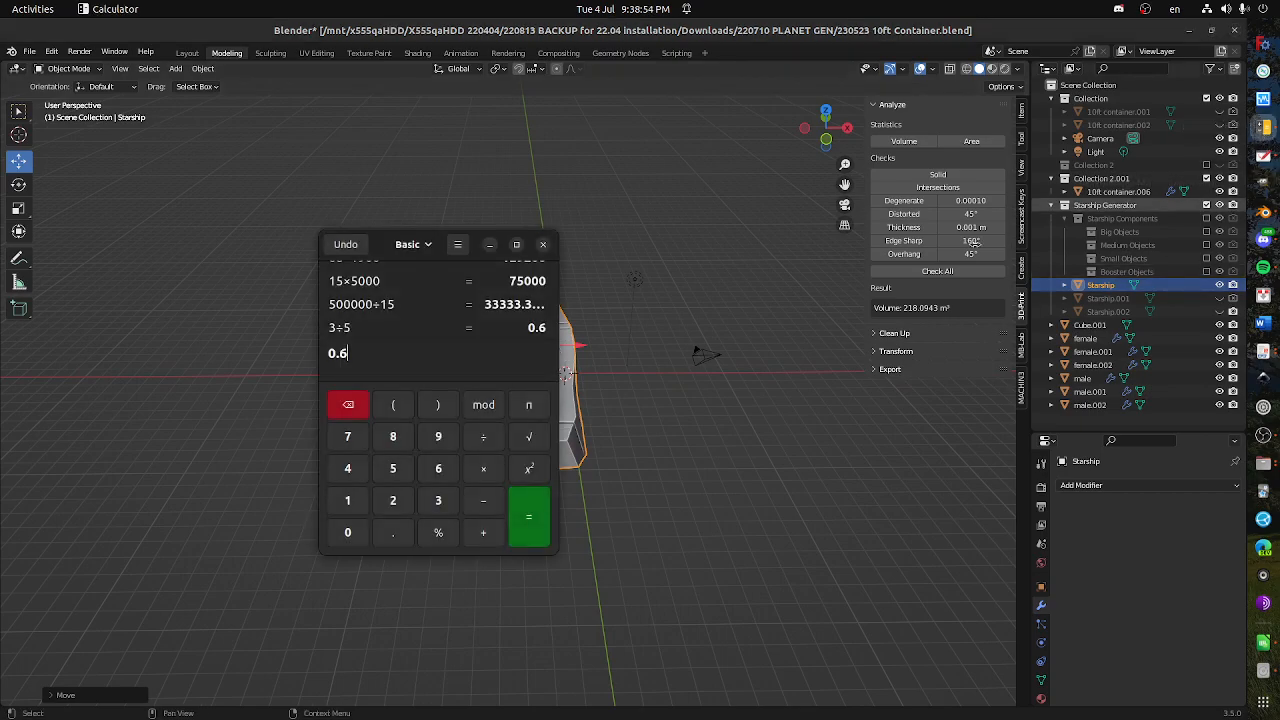
{"action": "type", "text": "4*"}
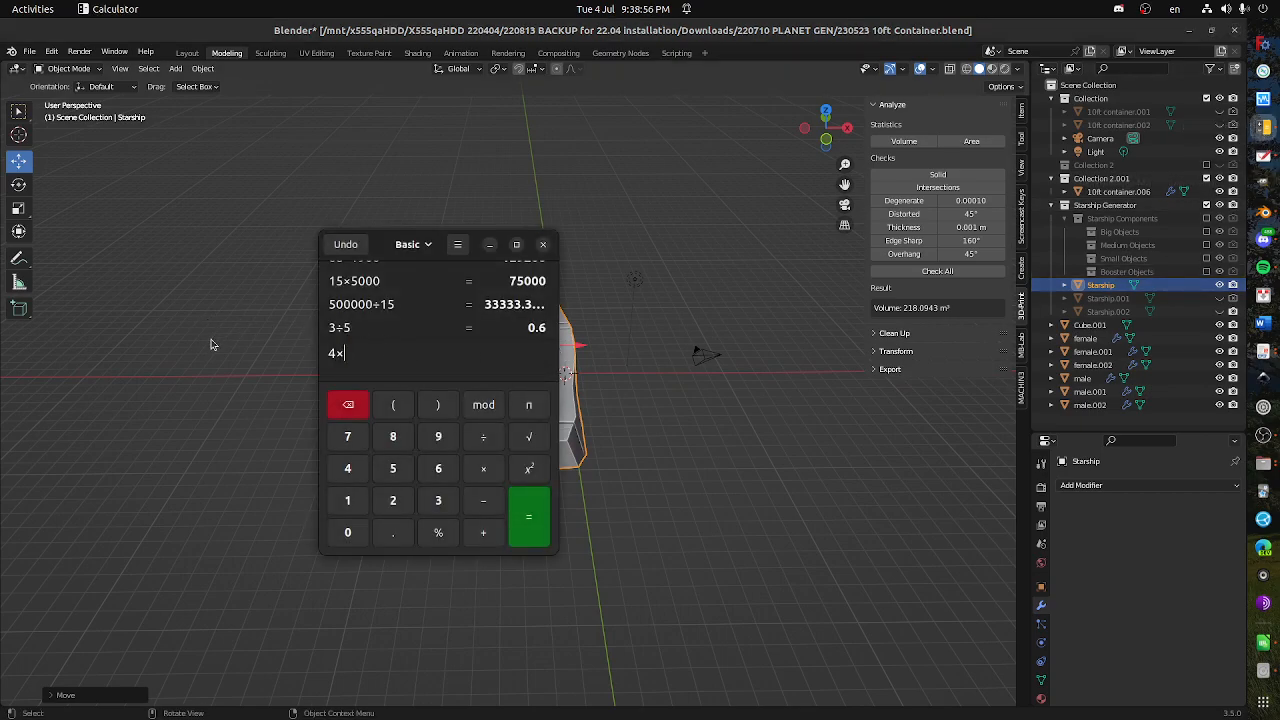
{"action": "type", "text": "15"}
{"action": "key", "text": "Return"}
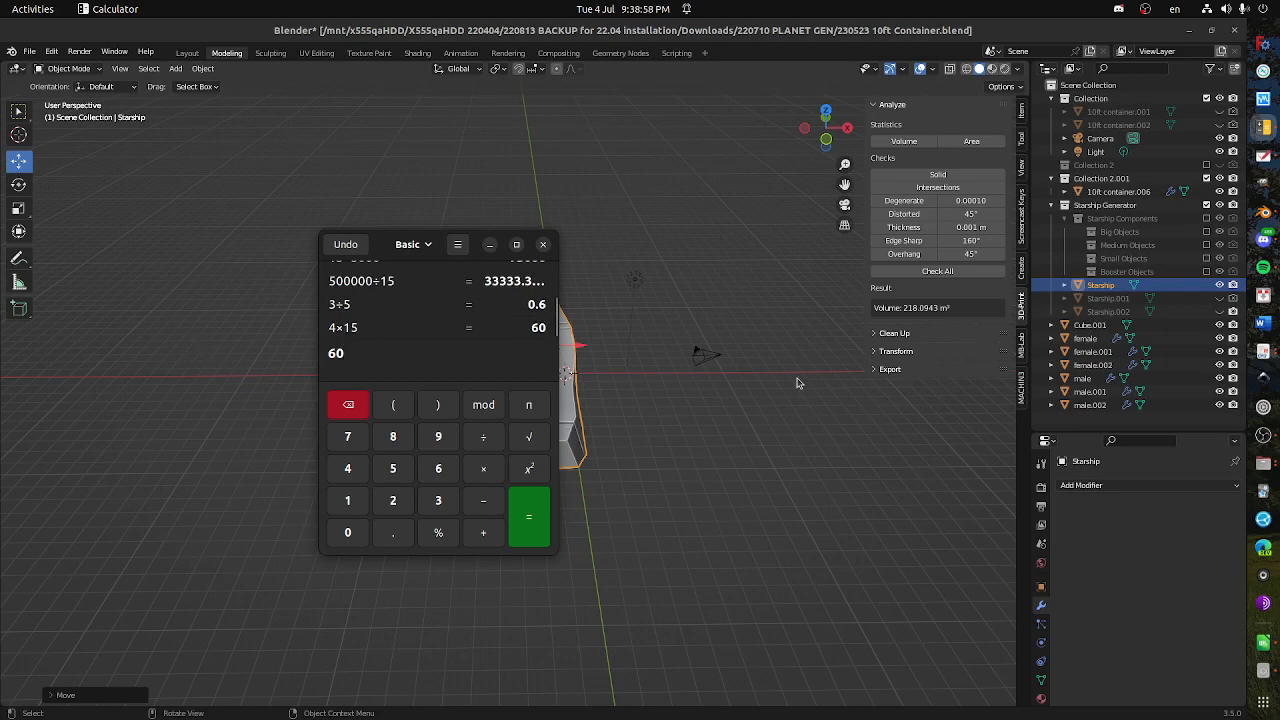
{"action": "left_click", "coordinate": [566, 373]}
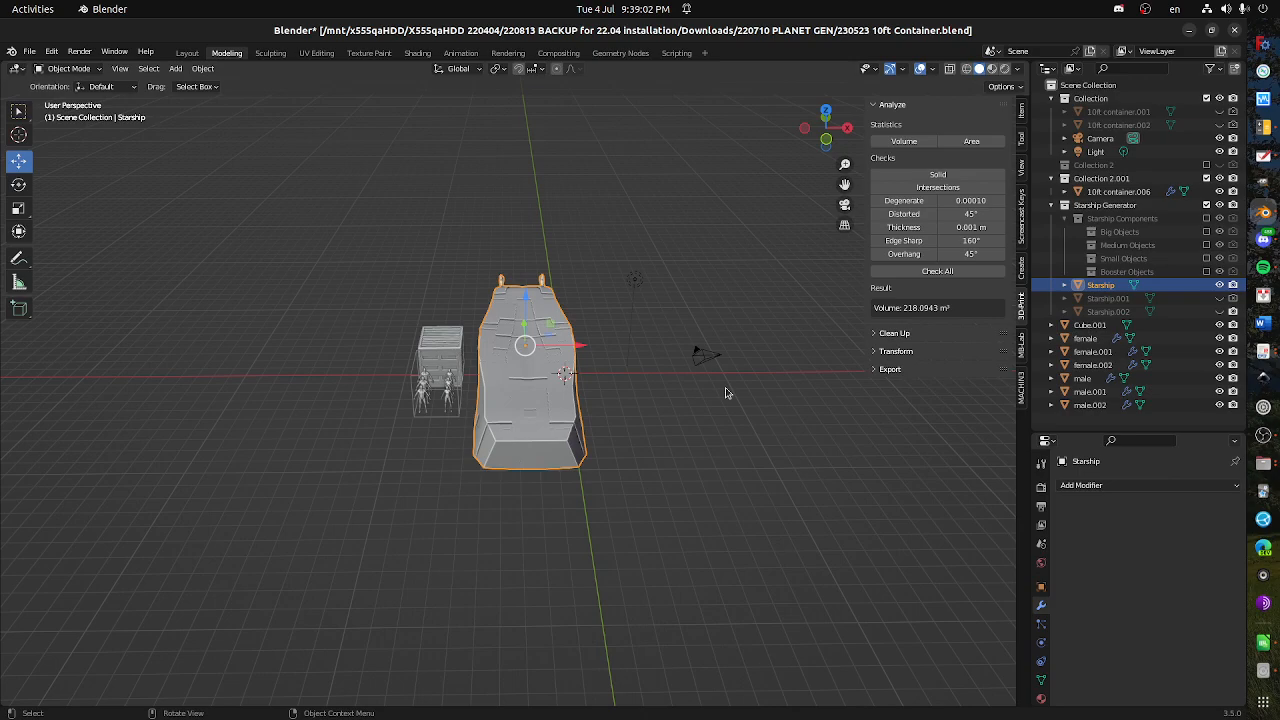
- Scale the starship down uniformly to about half its size, working from the top view
{"action": "key", "text": "KP_7"}
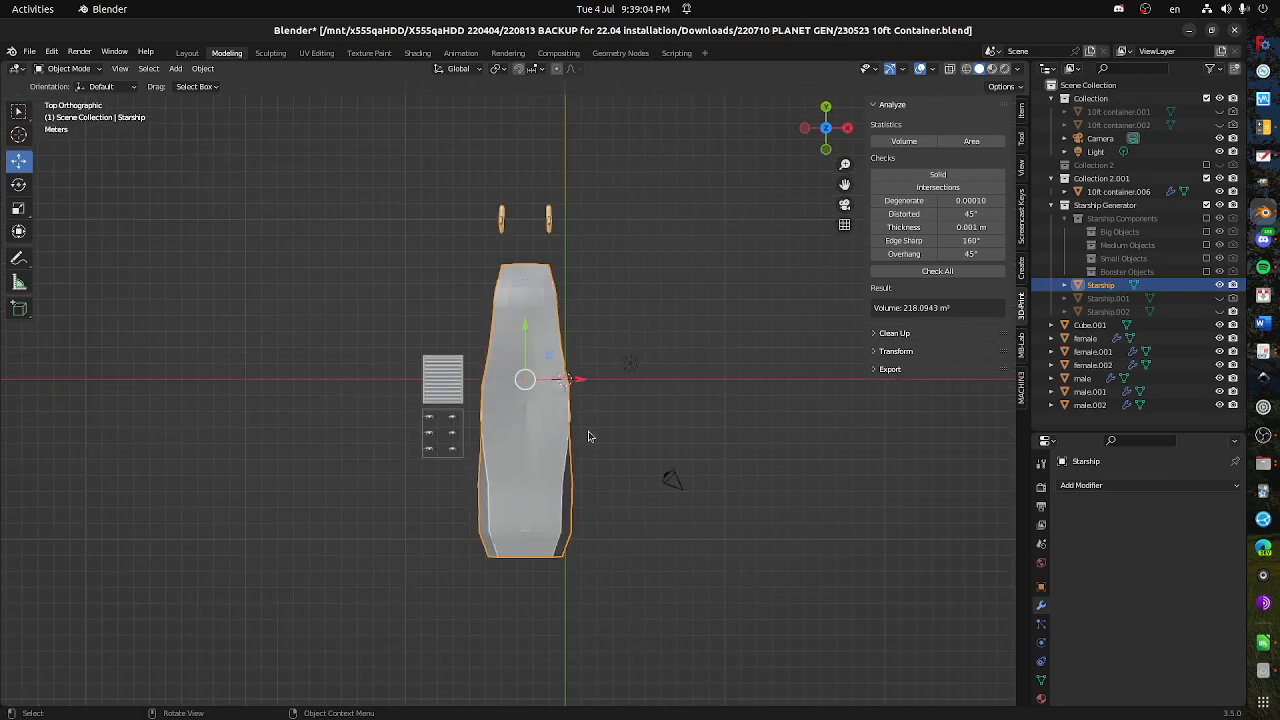
{"action": "key", "text": "s"}
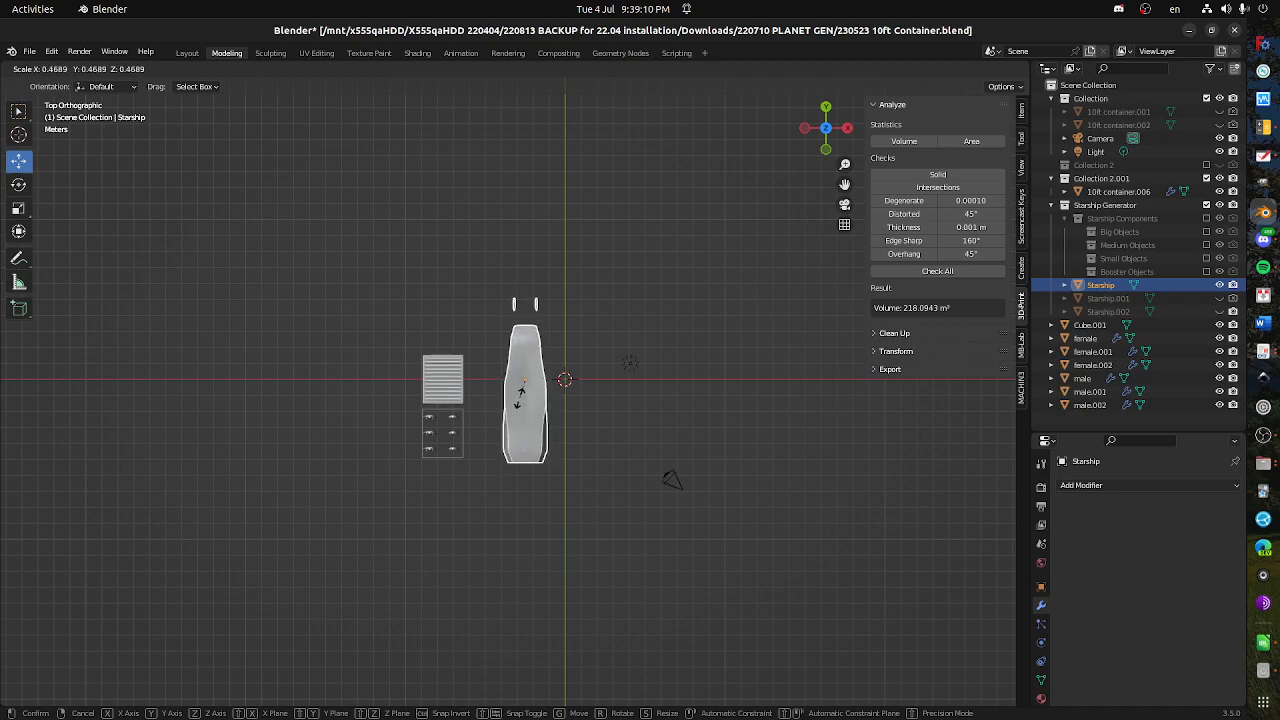
{"action": "left_click", "coordinate": [520, 403]}
{"action": "left_click_drag", "start_coordinate": [541, 434], "coordinate": [612, 309]}
{"action": "scroll", "coordinate": [555, 380], "scroll_direction": "up", "scroll_amount": 5}
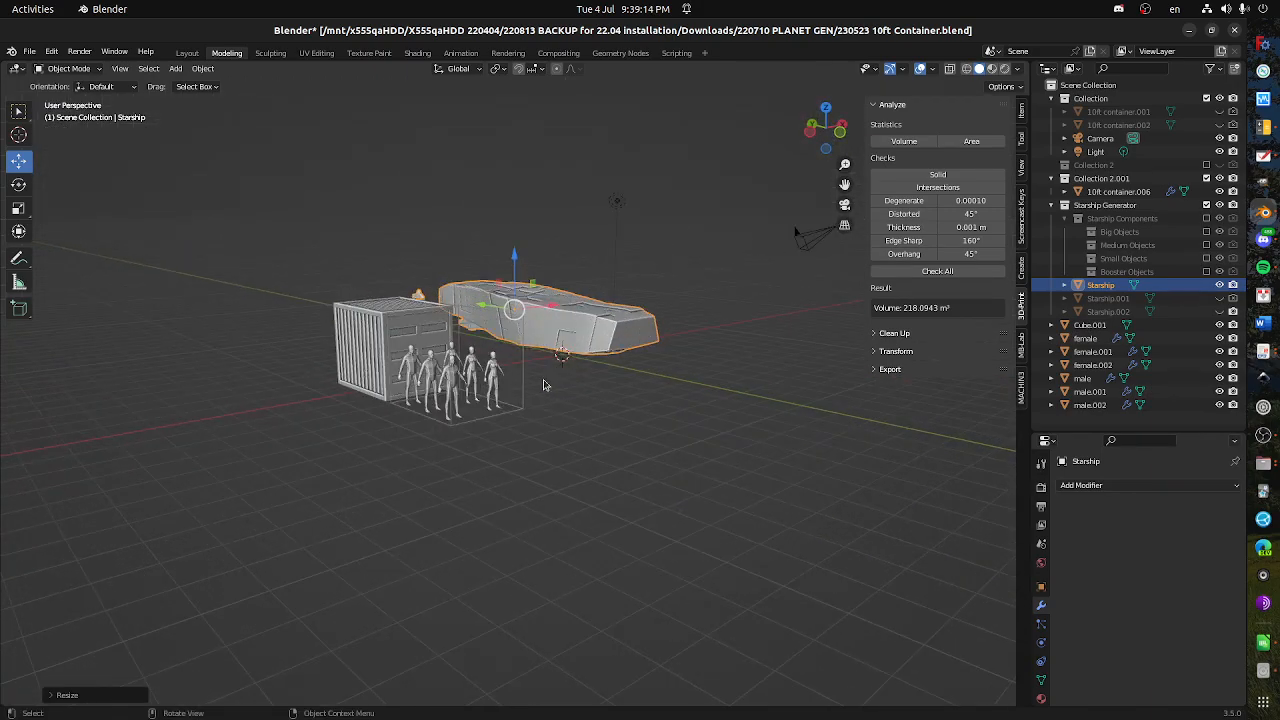
- Measure the resized starship's volume with the 3D-Print analysis and display its dimensions
{"action": "left_click_drag", "start_coordinate": [560, 383], "coordinate": [526, 406]}
{"action": "scroll", "coordinate": [738, 366], "scroll_direction": "up", "scroll_amount": 1}
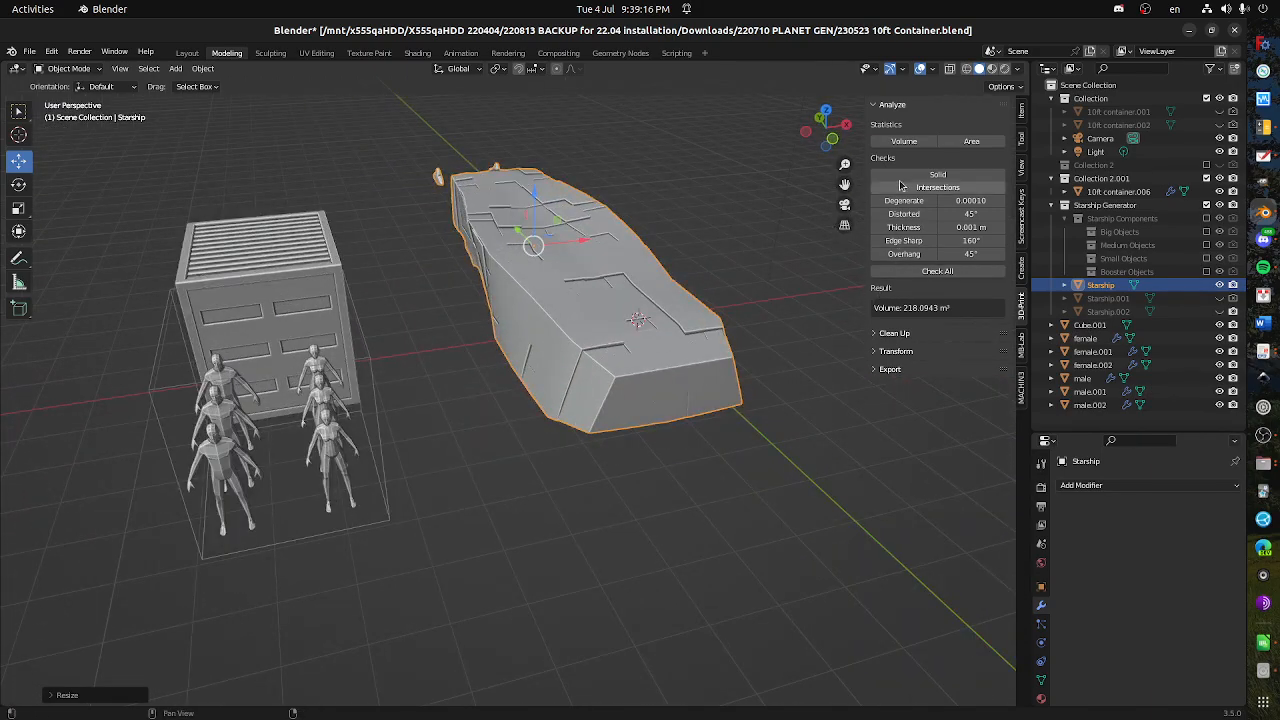
{"action": "left_click", "coordinate": [903, 145]}
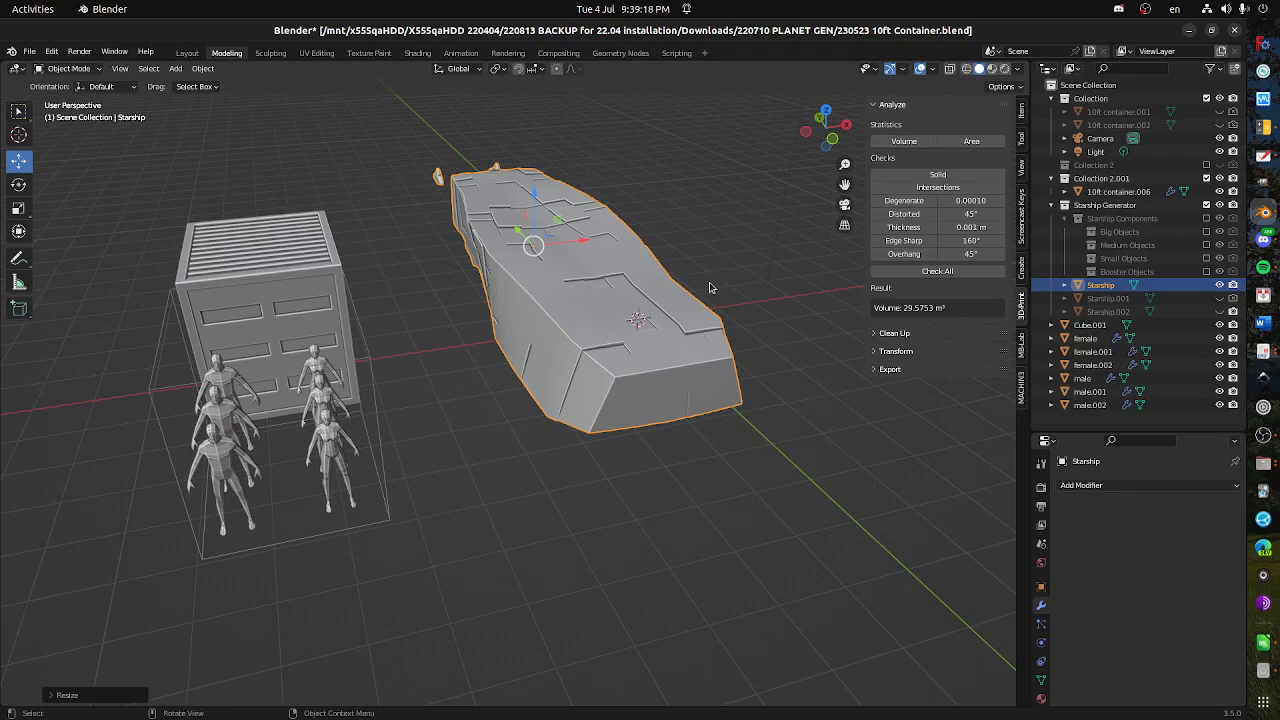
{"action": "left_click_drag", "start_coordinate": [655, 291], "coordinate": [618, 327]}
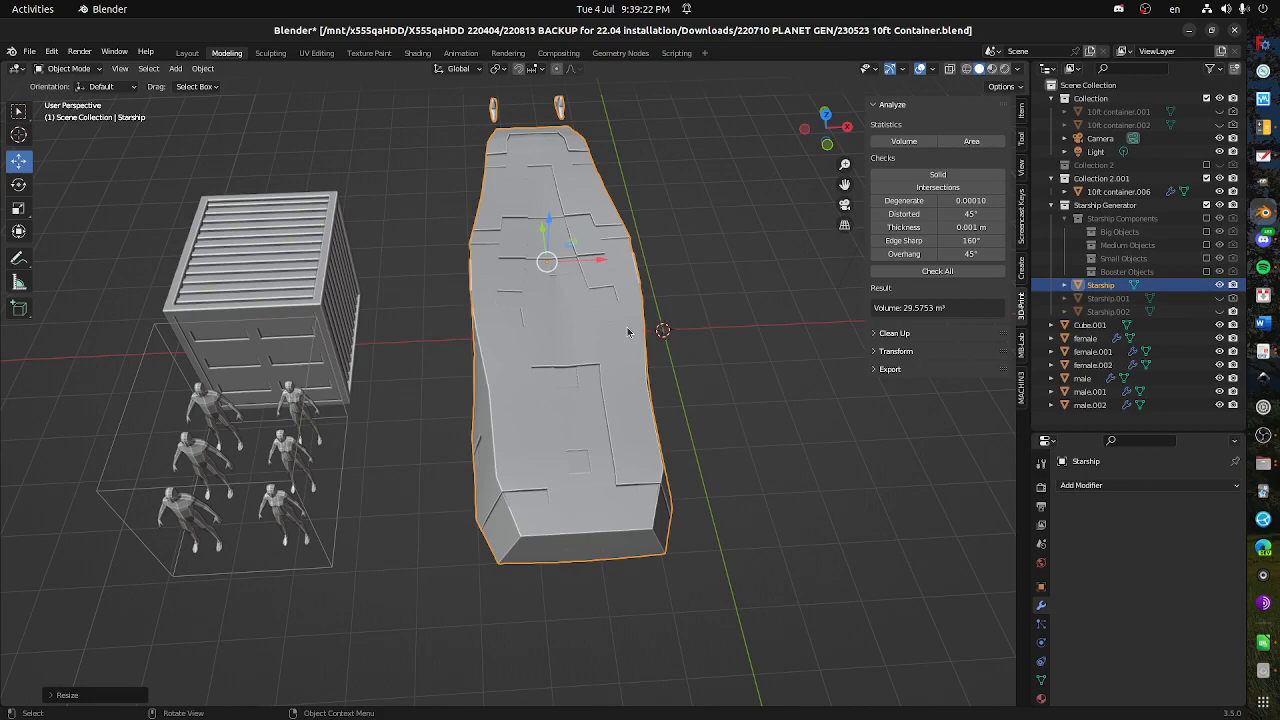
{"action": "left_click", "coordinate": [1020, 116]}
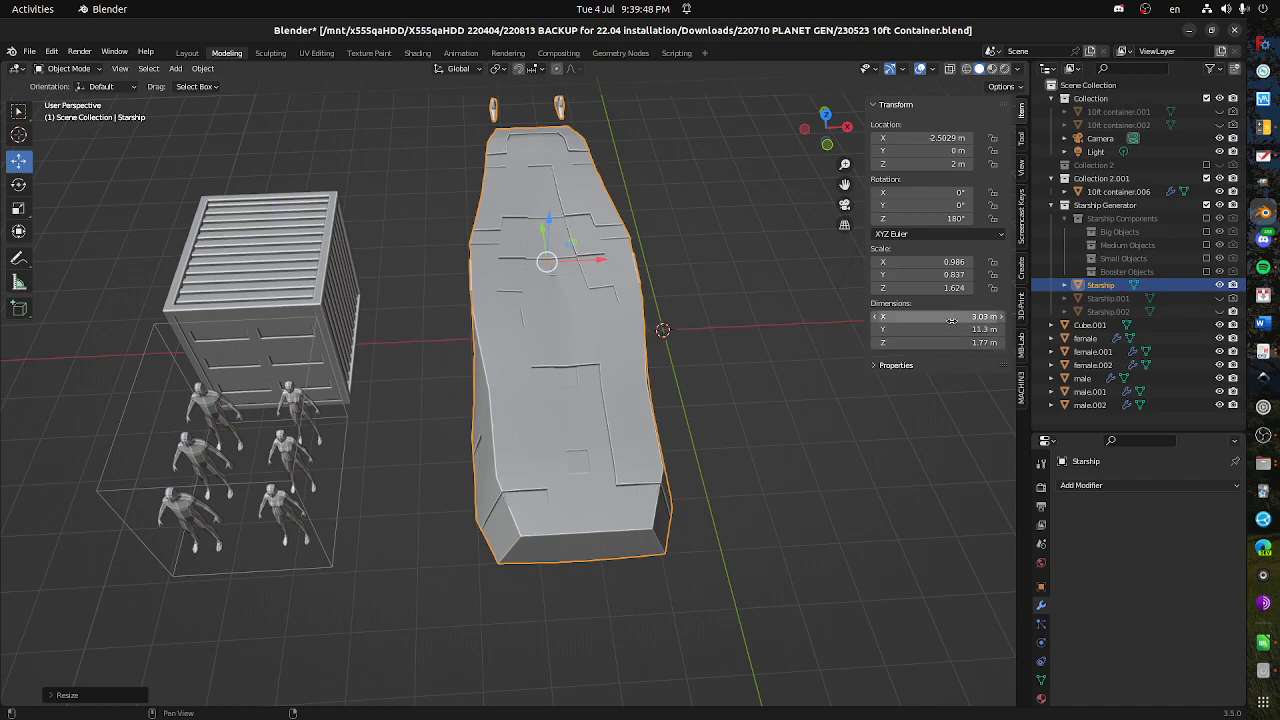
- Separate the two small floating parts beyond the starship's narrow end into their own object and return to Object Mode
{"action": "left_click_drag", "start_coordinate": [577, 243], "coordinate": [543, 391]}
{"action": "left_click", "coordinate": [565, 133]}
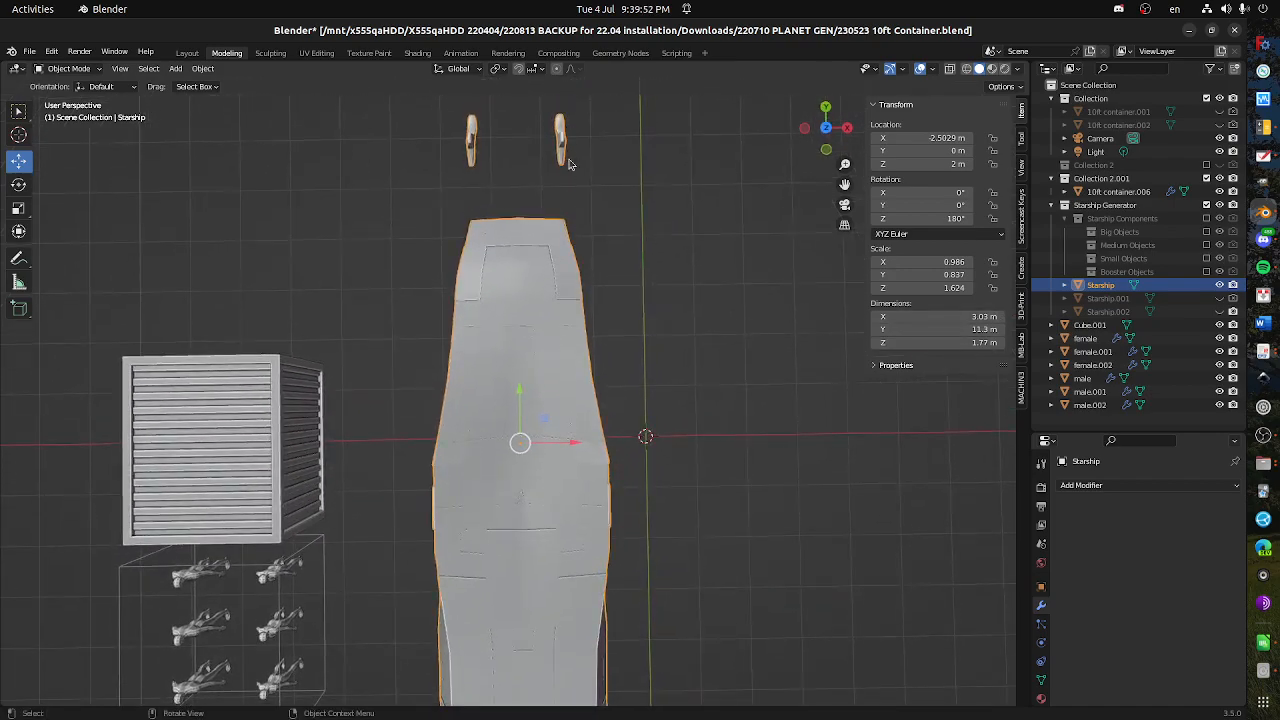
{"action": "key", "text": "Tab"}
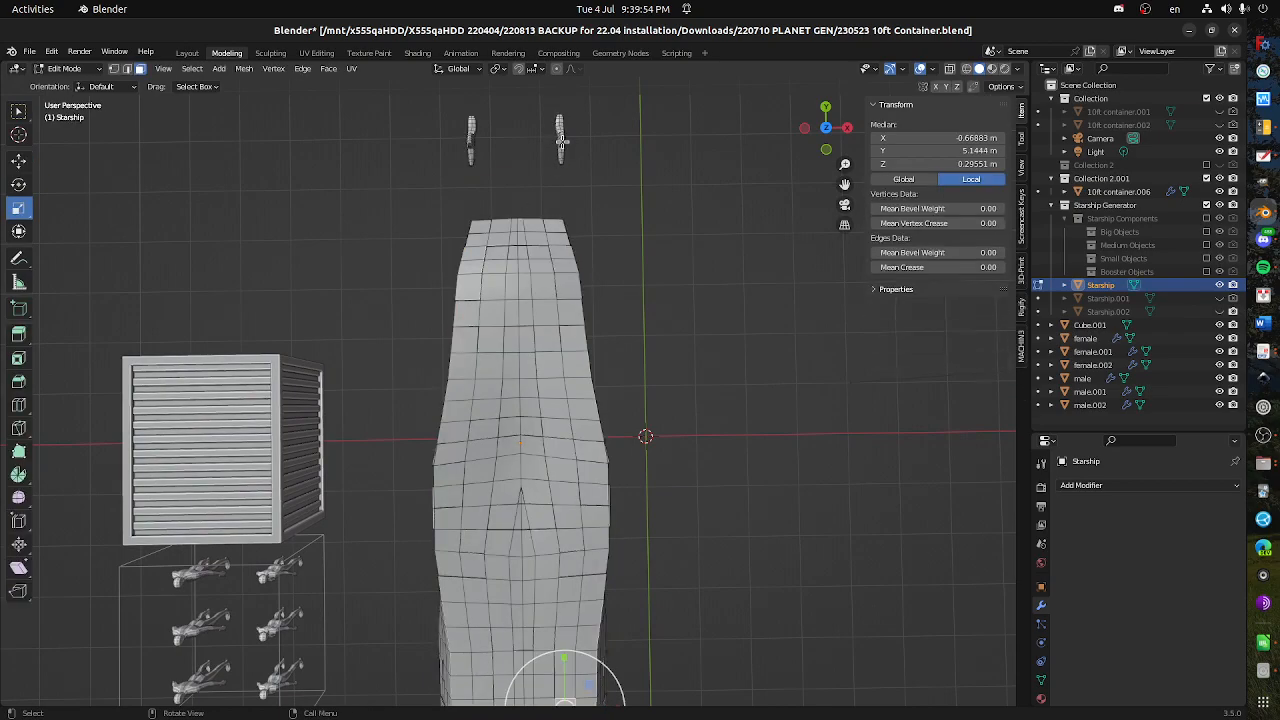
{"action": "key", "text": "l"}
{"action": "key", "text": "l"}
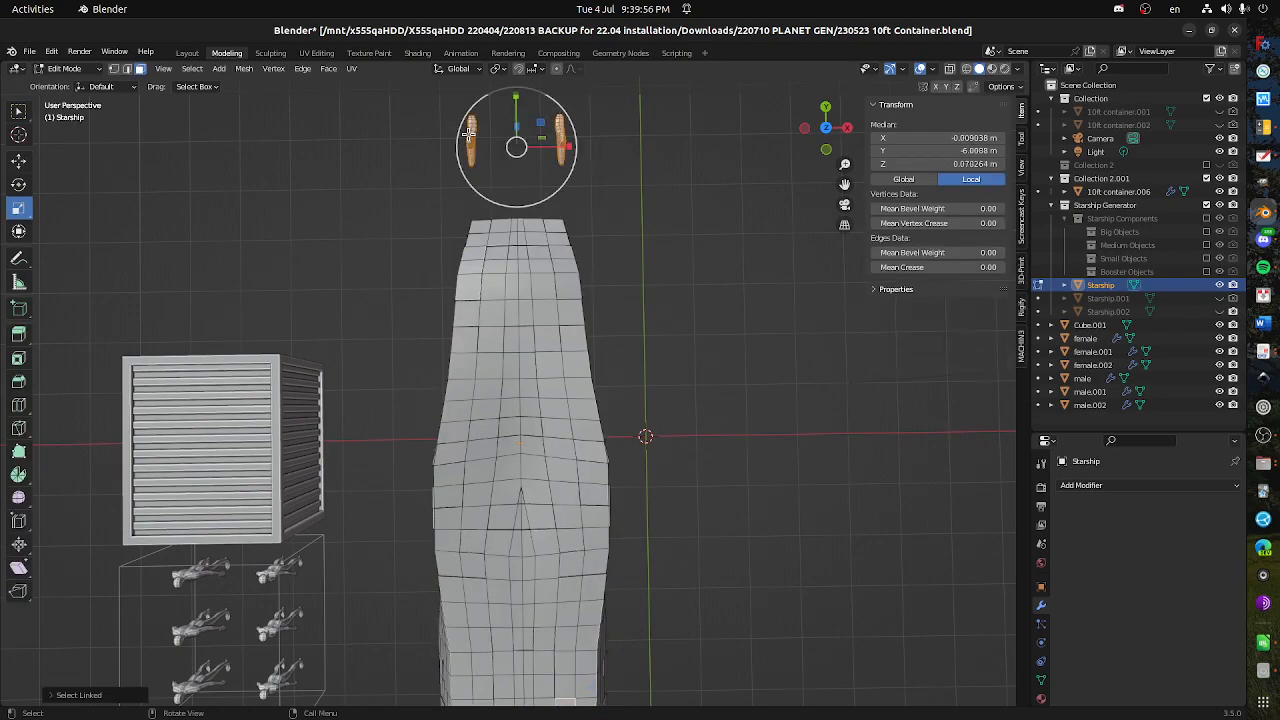
{"action": "right_click", "coordinate": [468, 133]}
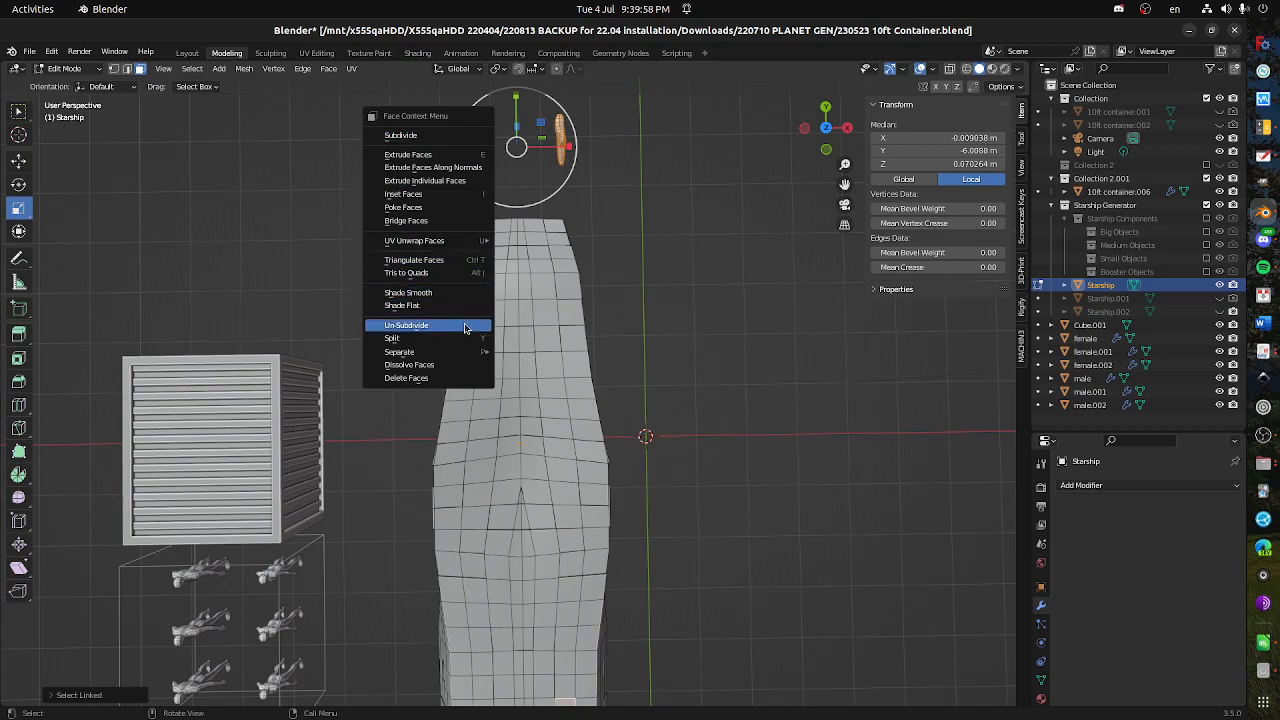
{"action": "mouse_move", "coordinate": [474, 356]}
{"action": "left_click", "coordinate": [516, 353]}
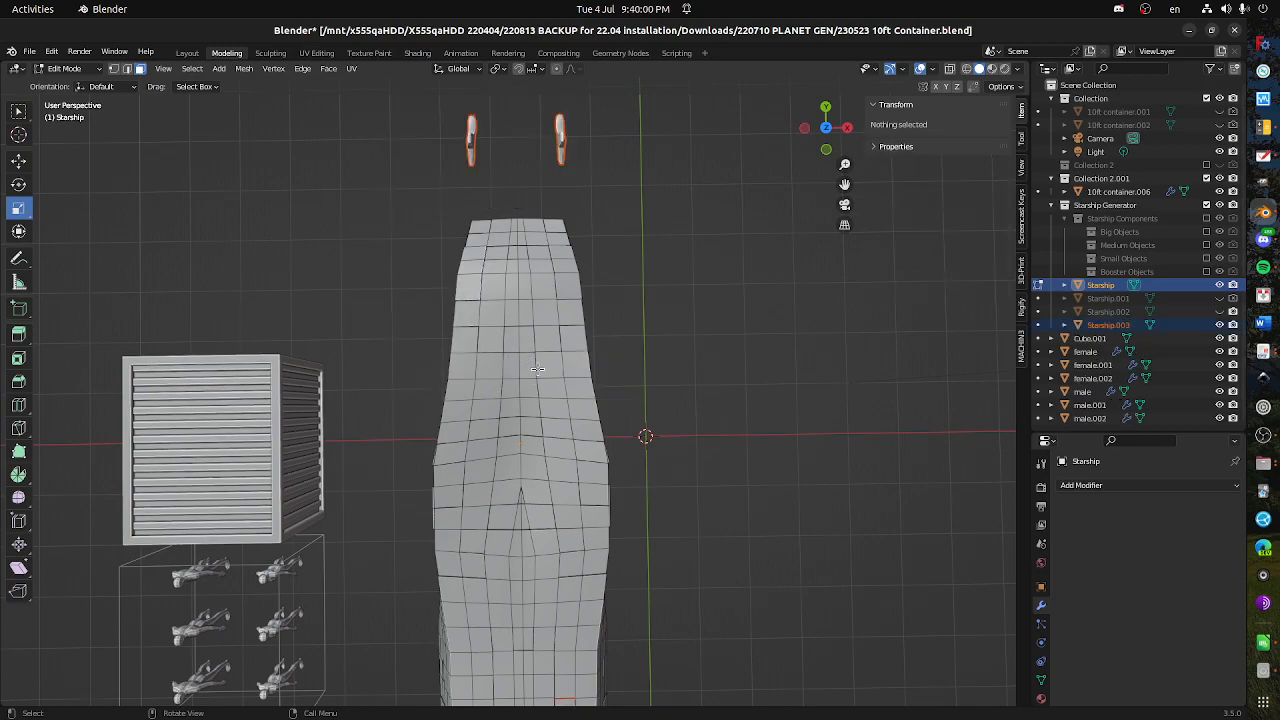
{"action": "left_click", "coordinate": [60, 70]}
{"action": "left_click", "coordinate": [63, 84]}
- Select the main starship hull and set its X dimension to 3.6 m
{"action": "left_click_drag", "start_coordinate": [469, 443], "coordinate": [638, 305]}
{"action": "left_click", "coordinate": [690, 286]}
{"action": "left_click", "coordinate": [603, 337]}
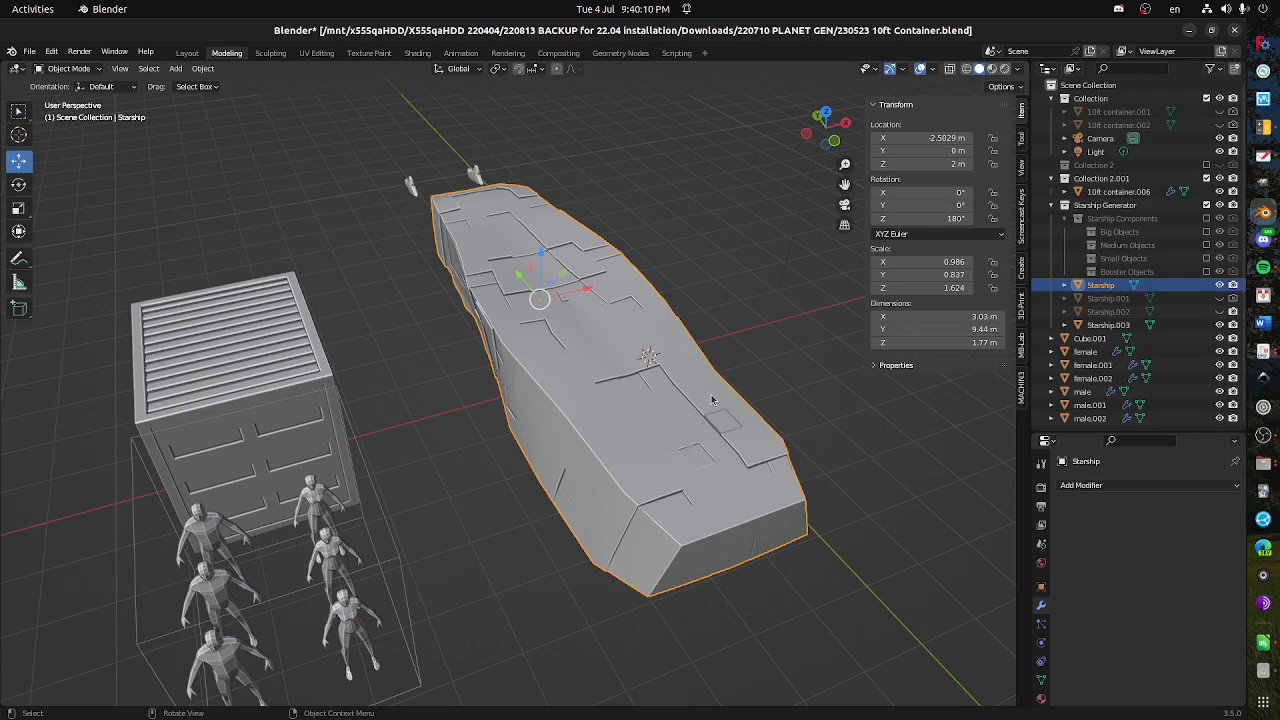
{"action": "left_click", "coordinate": [922, 318]}
{"action": "type", "text": "3.6"}
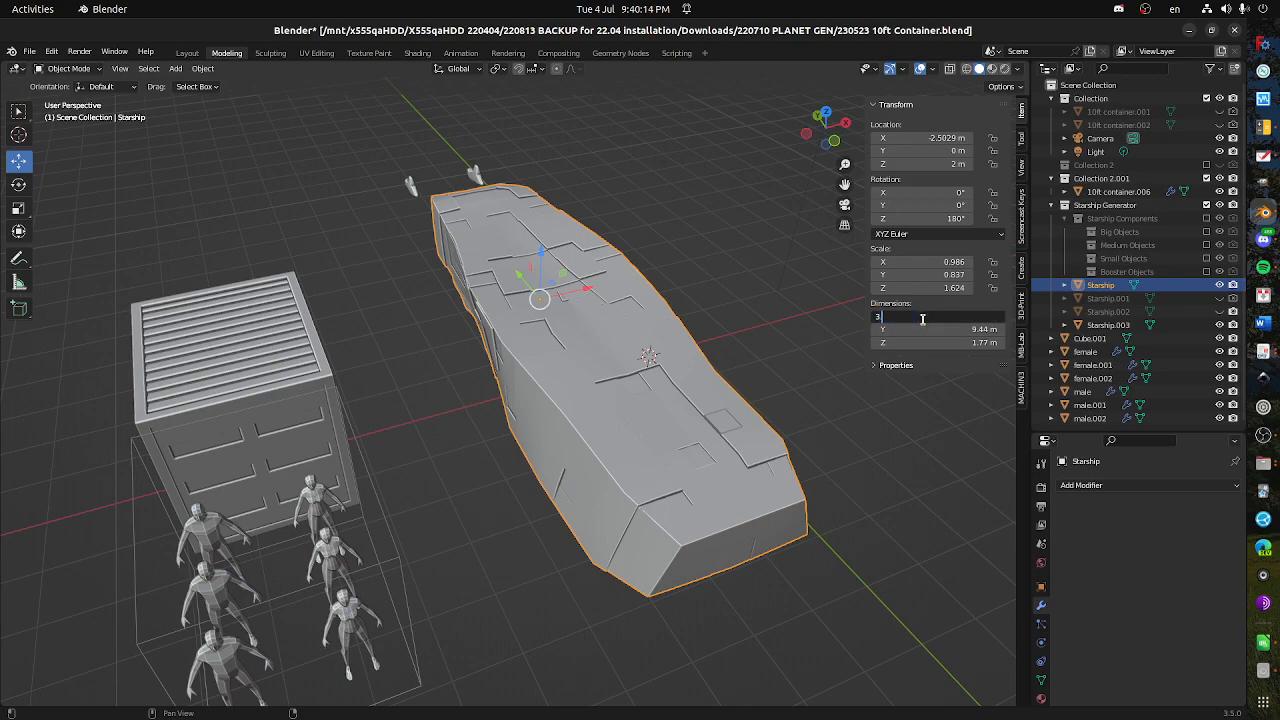
{"action": "key", "text": "Return"}
- Calculate 9.44 × 1.2 in Calculator and set the hull's Y dimension to 11.2 m
{"action": "left_click", "coordinate": [926, 328]}
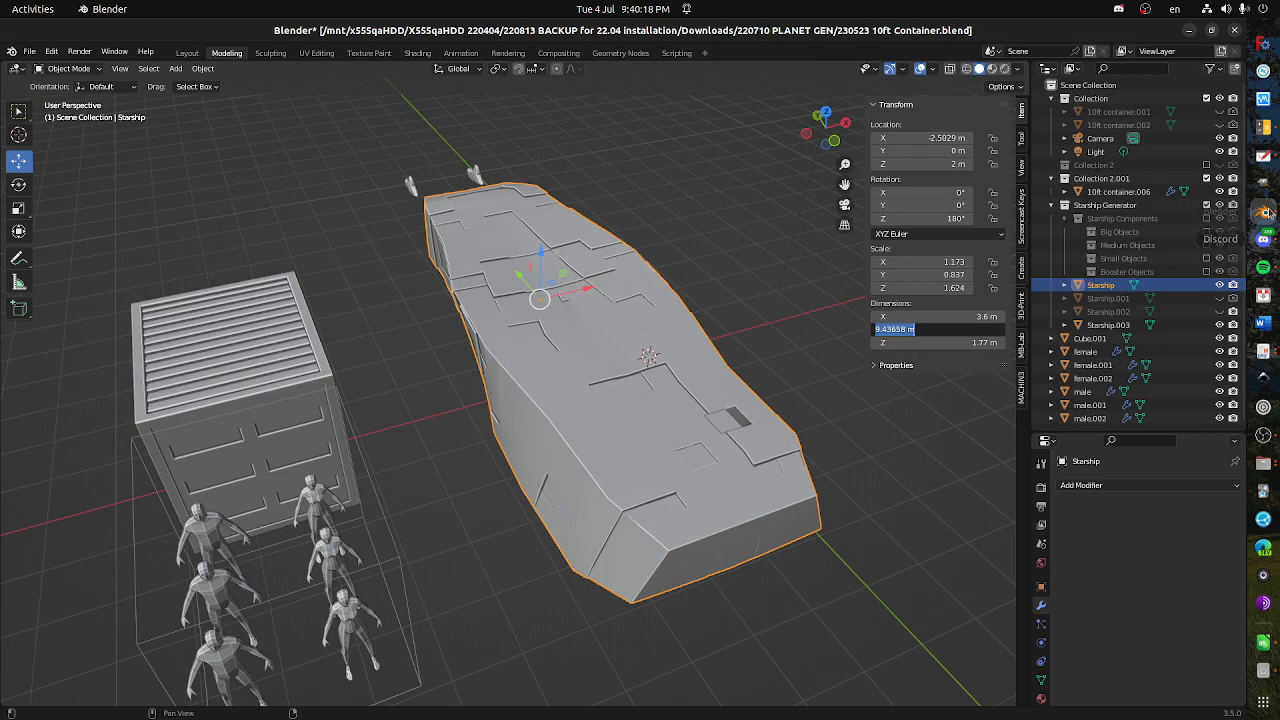
{"action": "left_click", "coordinate": [1263, 128]}
{"action": "type", "text": "9.44*1."}
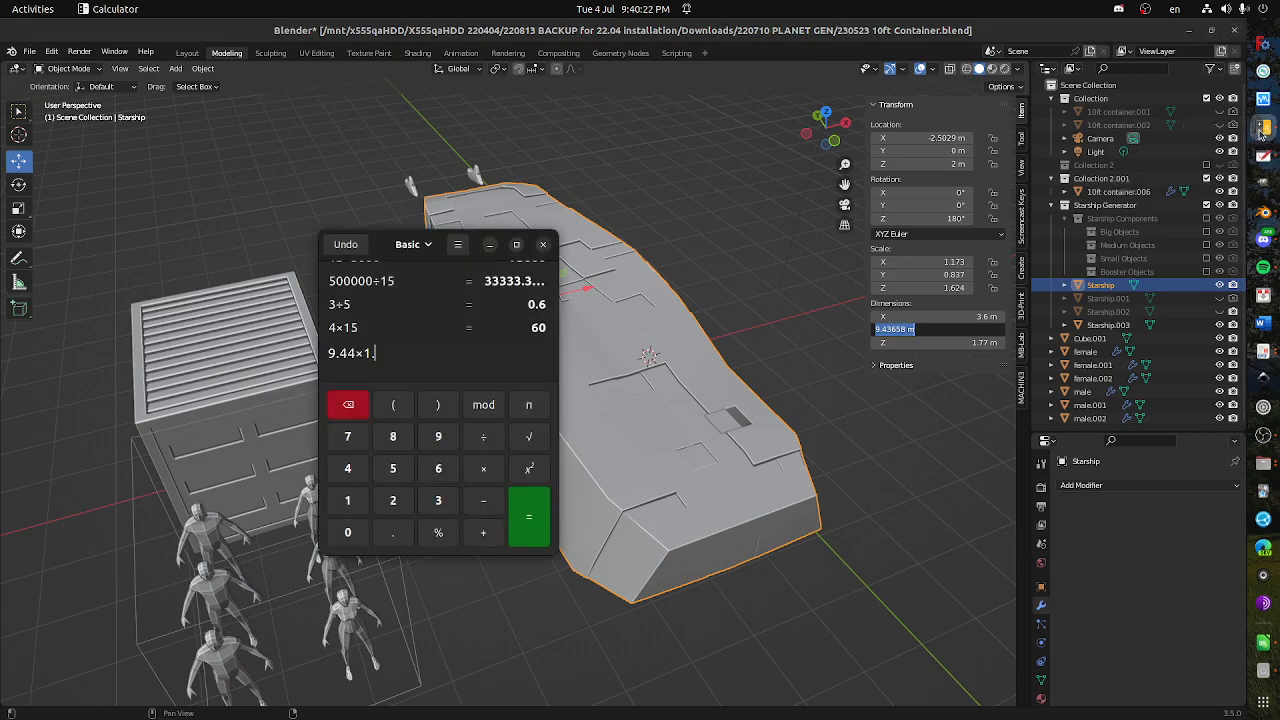
{"action": "type", "text": "2"}
{"action": "key", "text": "Return"}
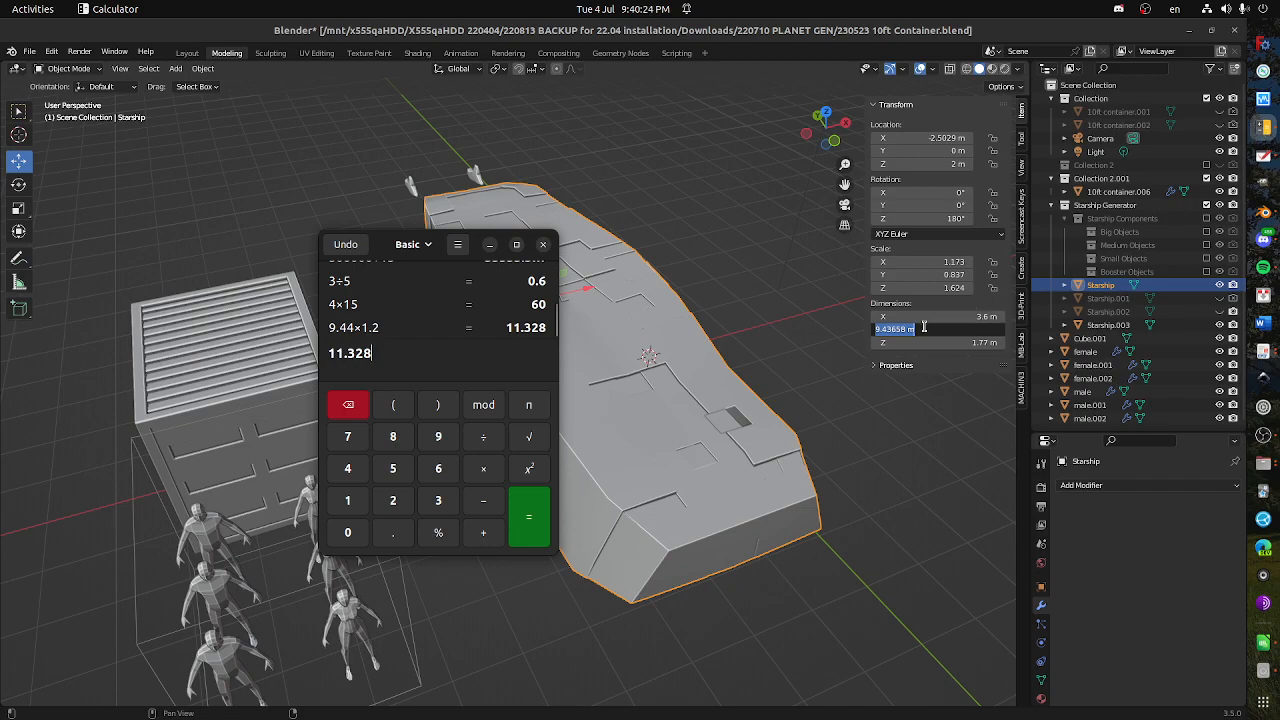
{"action": "left_click_drag", "start_coordinate": [917, 328], "coordinate": [778, 325]}
{"action": "type", "text": "11.2"}
{"action": "key", "text": "Return"}
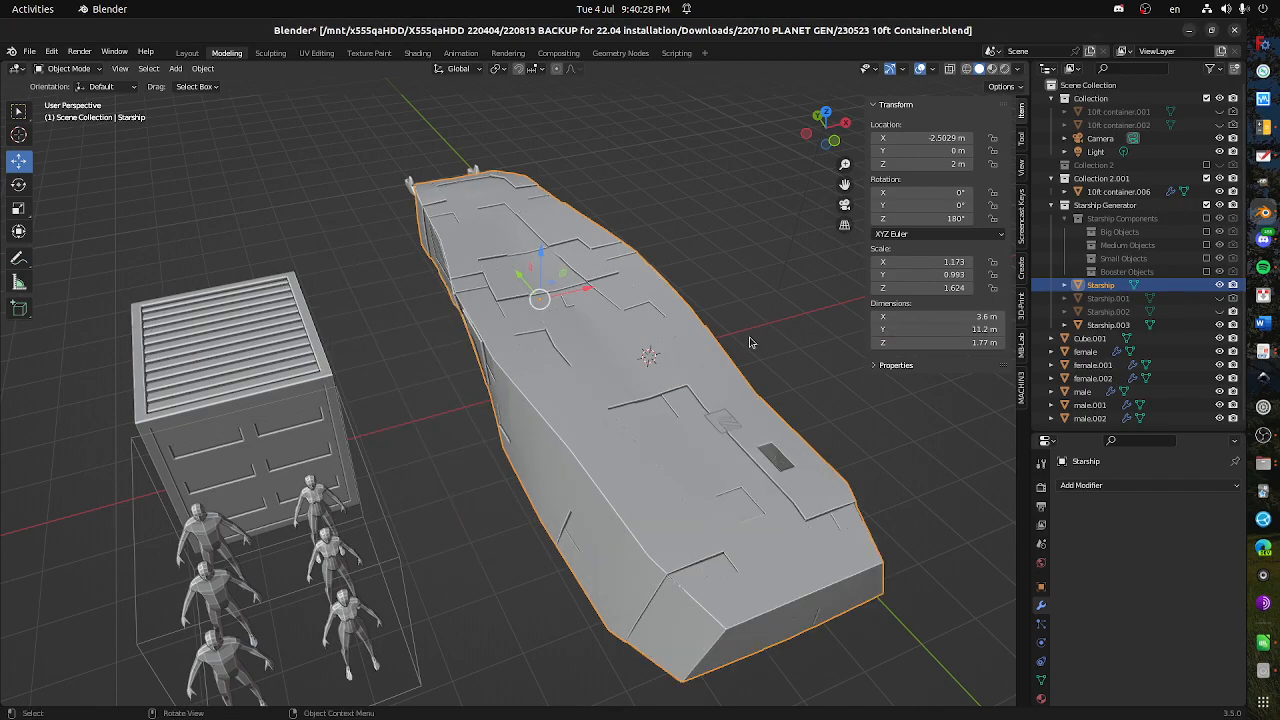
- Calculate 1.7 × 1.2 in Calculator and set the hull's Z dimension to 2 m
{"action": "left_click", "coordinate": [917, 344]}
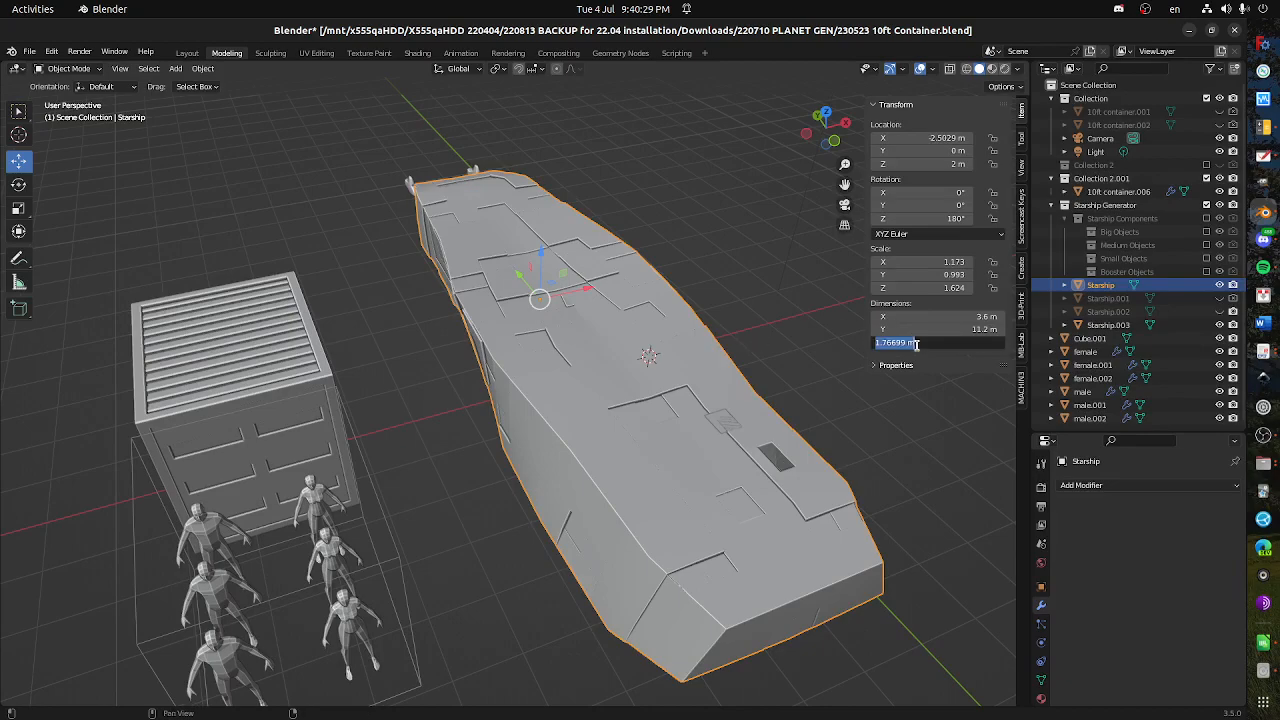
{"action": "left_click", "coordinate": [1263, 127]}
{"action": "left_click_drag", "start_coordinate": [414, 357], "coordinate": [211, 343]}
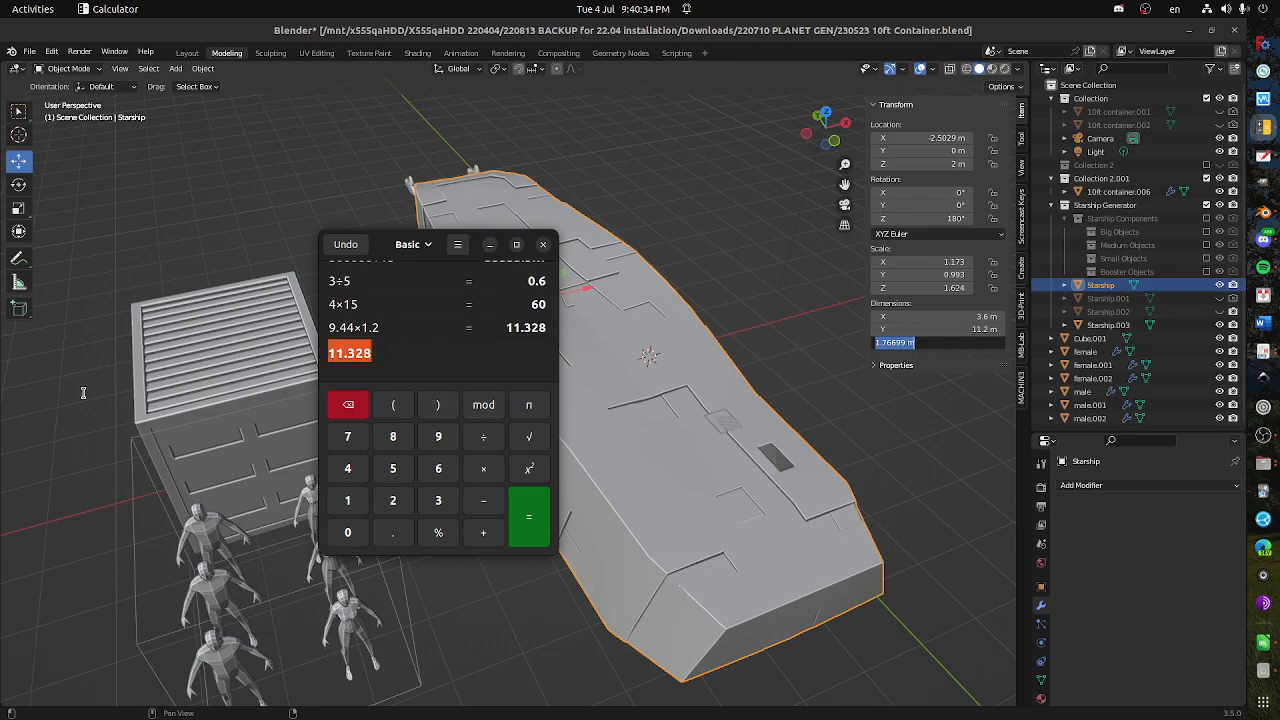
{"action": "type", "text": "1×"}
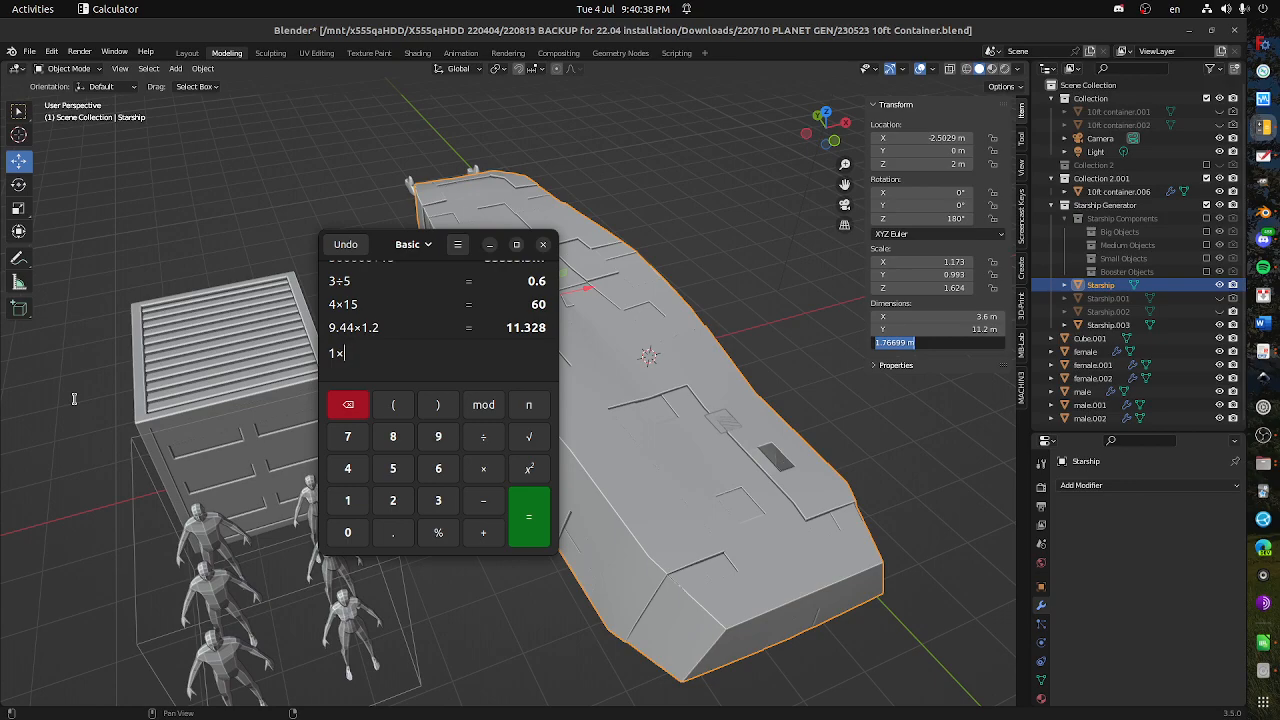
{"action": "type", "text": ".7*1"}
{"action": "key", "text": "Return"}
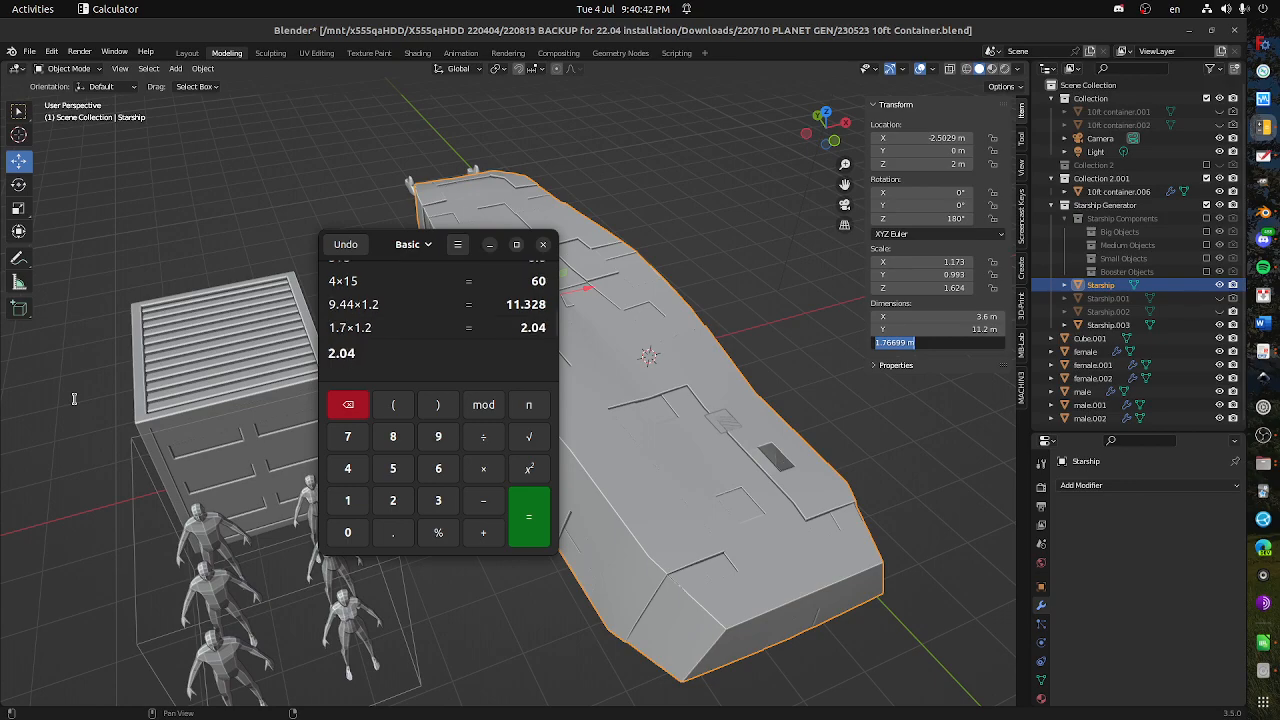
{"action": "left_click", "coordinate": [906, 342]}
{"action": "type", "text": "2"}
{"action": "left_click_drag", "start_coordinate": [926, 343], "coordinate": [427, 364]}
{"action": "key", "text": "Return"}
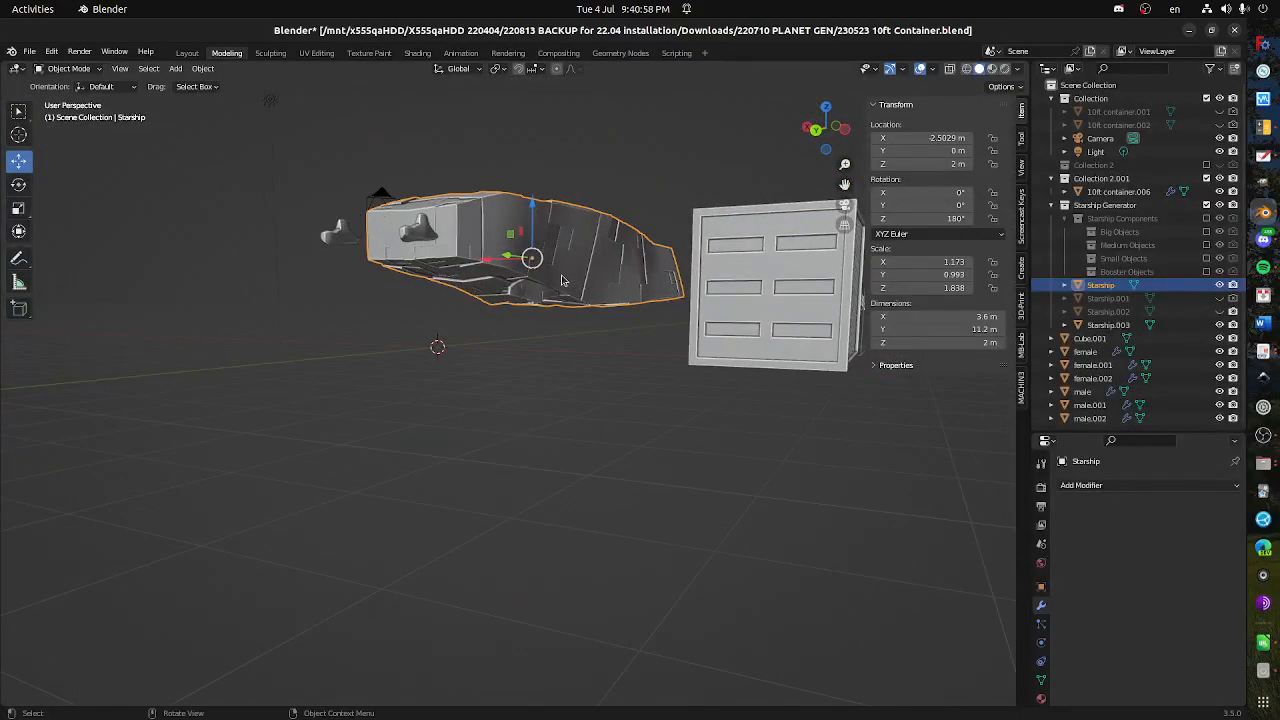
- Separate the small linked part on the hull's underside into its own object and return to Object Mode
{"action": "key", "text": "Tab"}
{"action": "key", "text": "ctrl+l"}
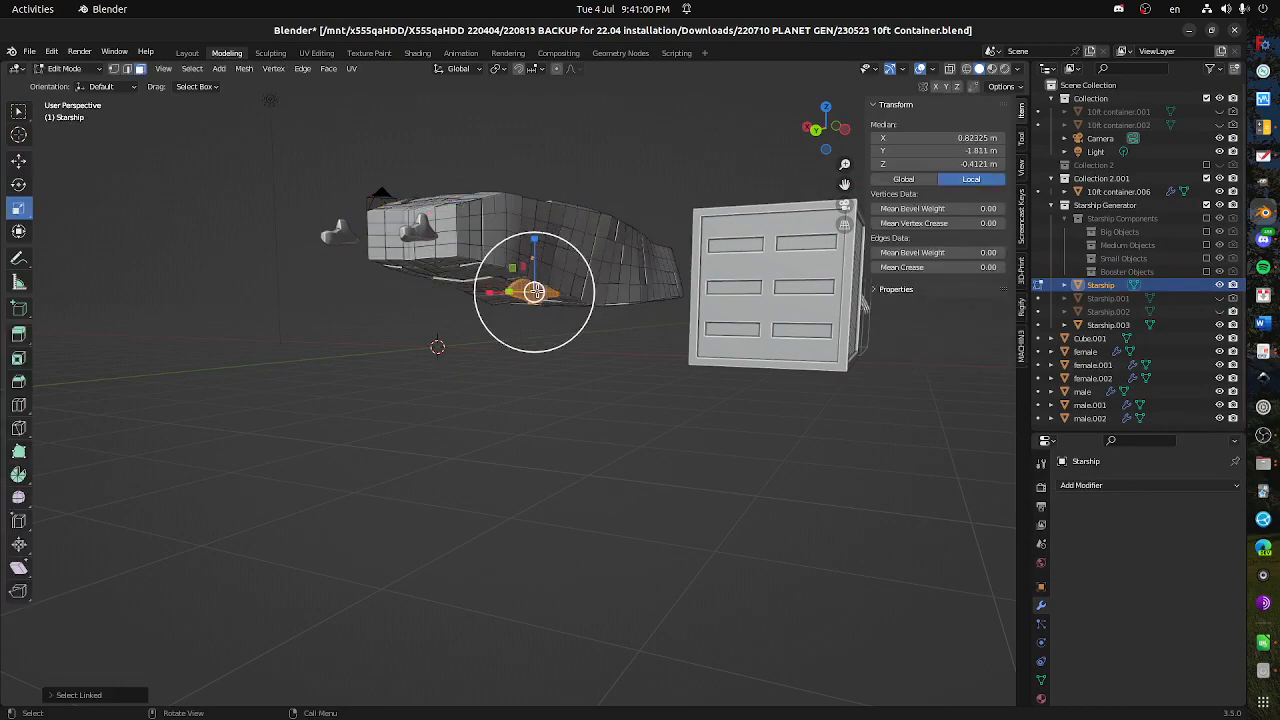
{"action": "right_click", "coordinate": [515, 318]}
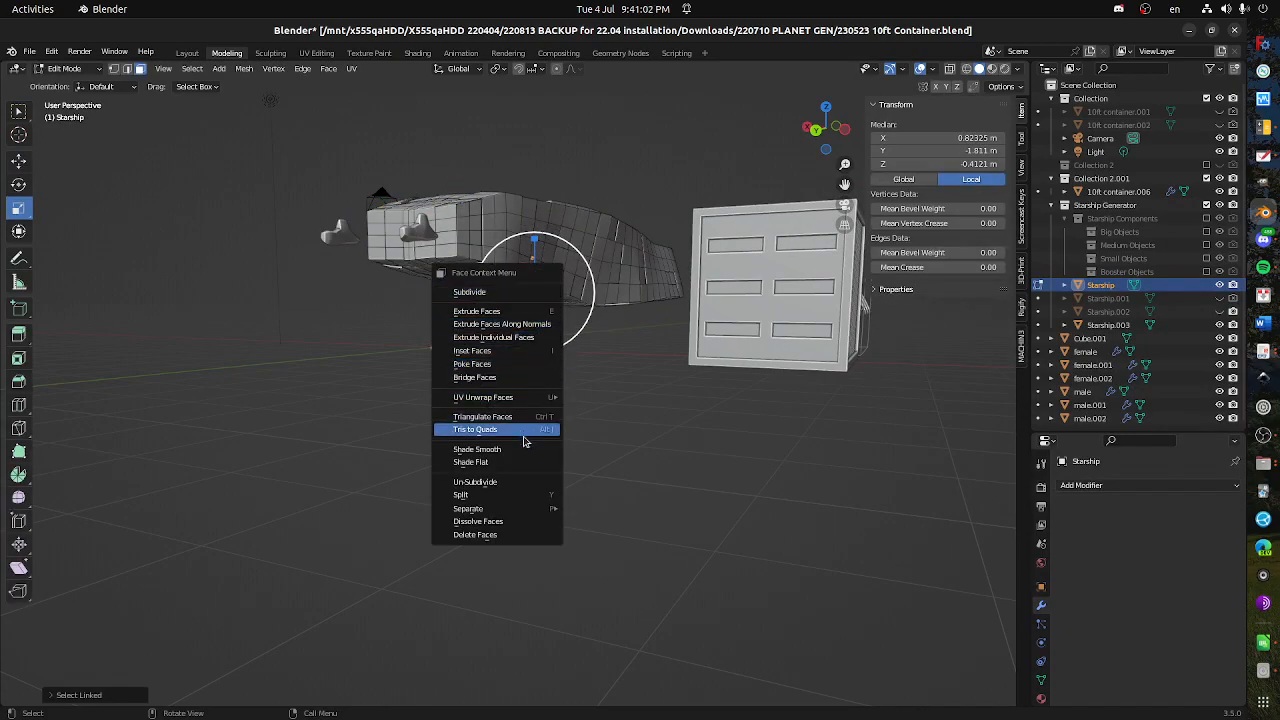
{"action": "mouse_move", "coordinate": [534, 509]}
{"action": "left_click", "coordinate": [599, 509]}
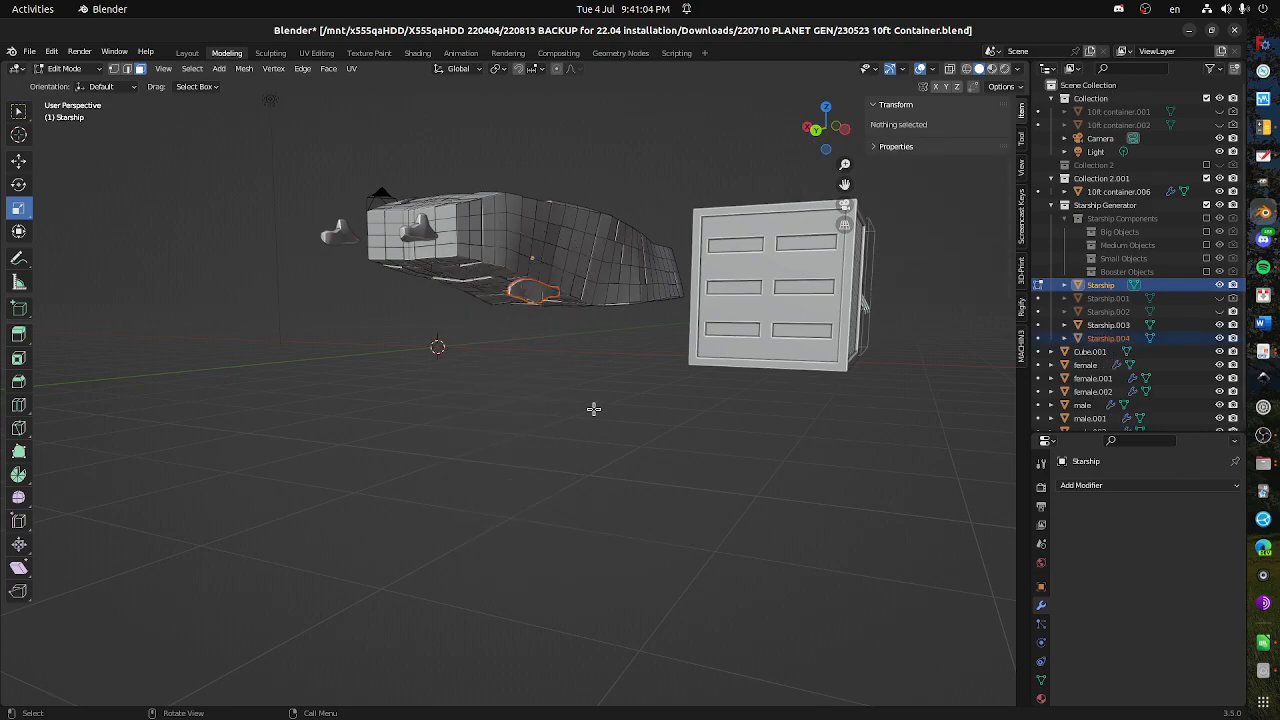
{"action": "left_click", "coordinate": [75, 68]}
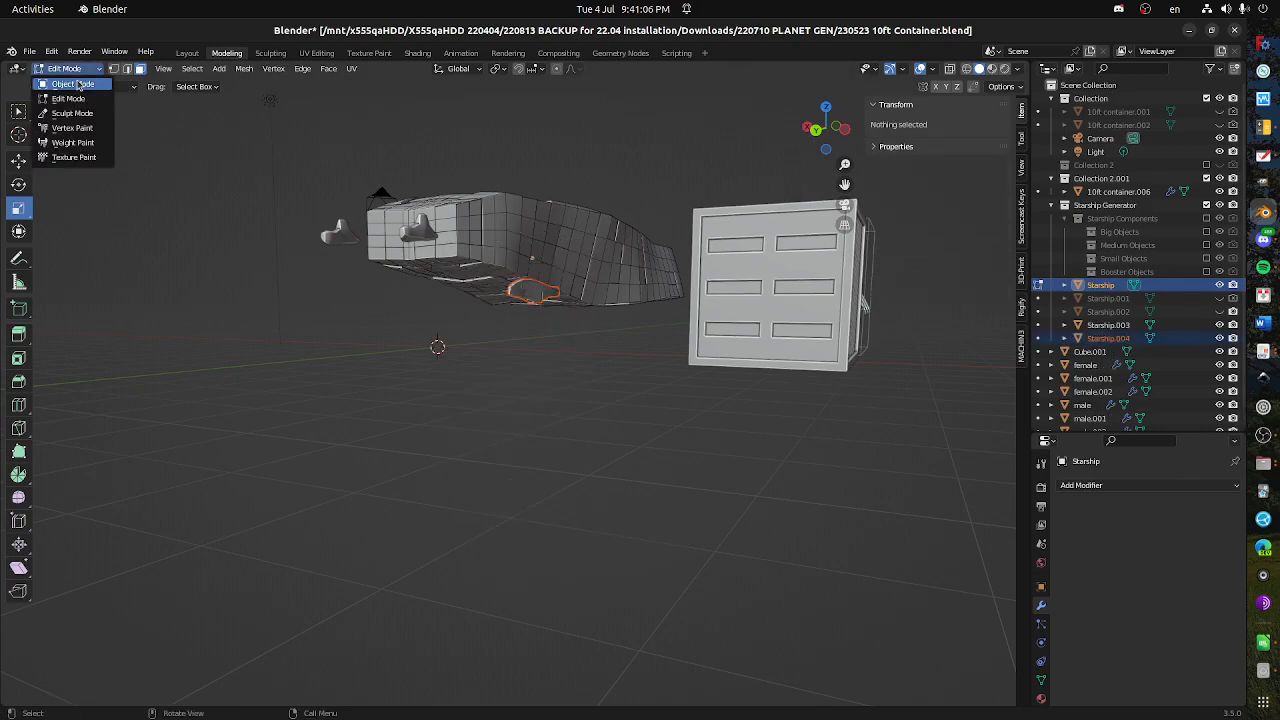
{"action": "left_click", "coordinate": [80, 84]}
- Measure the main hull's volume with the 3D-Print analysis and view the ship through the scene camera
{"action": "left_click", "coordinate": [555, 237]}
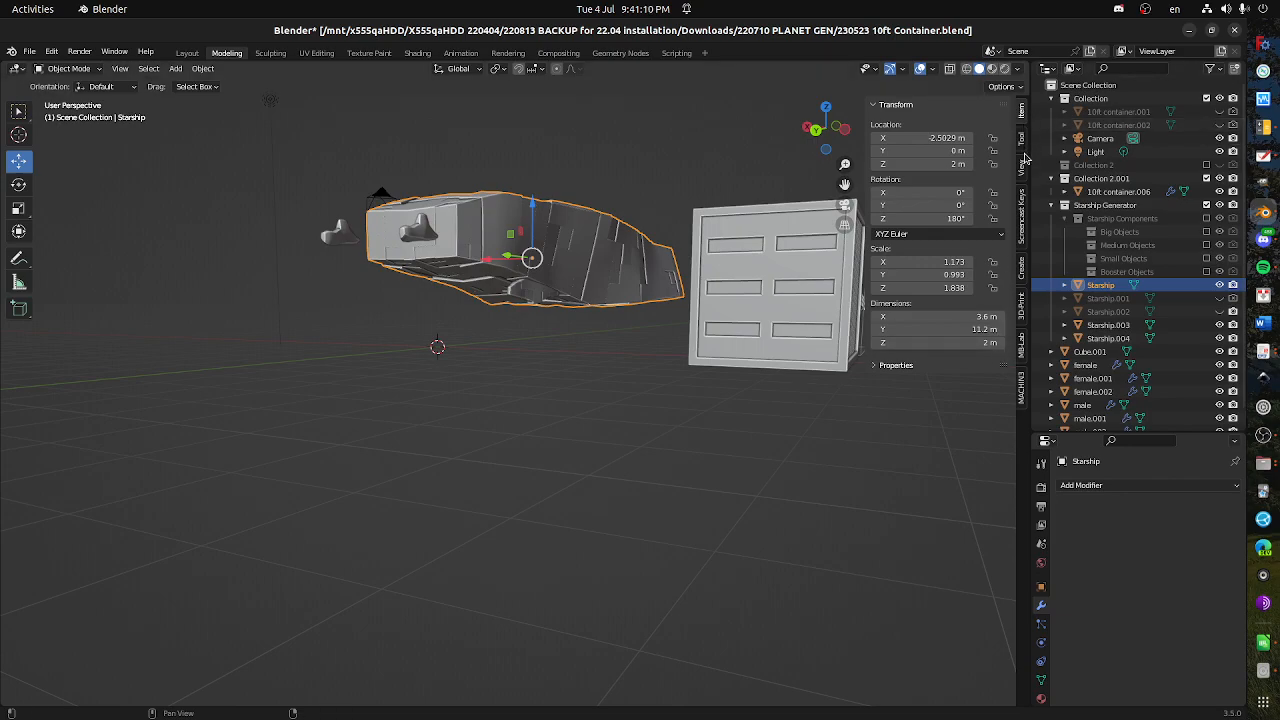
{"action": "left_click", "coordinate": [1022, 314]}
{"action": "left_click", "coordinate": [906, 142]}
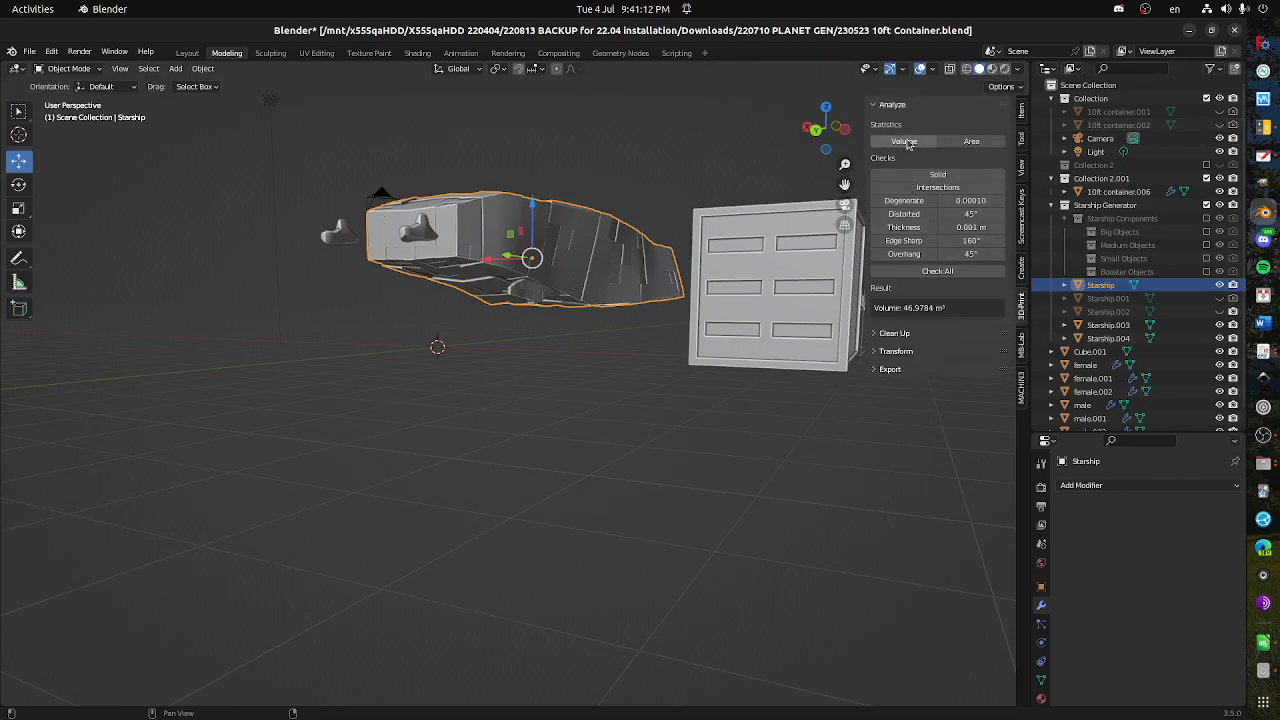
{"action": "left_click_drag", "start_coordinate": [650, 250], "coordinate": [374, 334]}
{"action": "left_click_drag", "start_coordinate": [618, 375], "coordinate": [551, 343]}
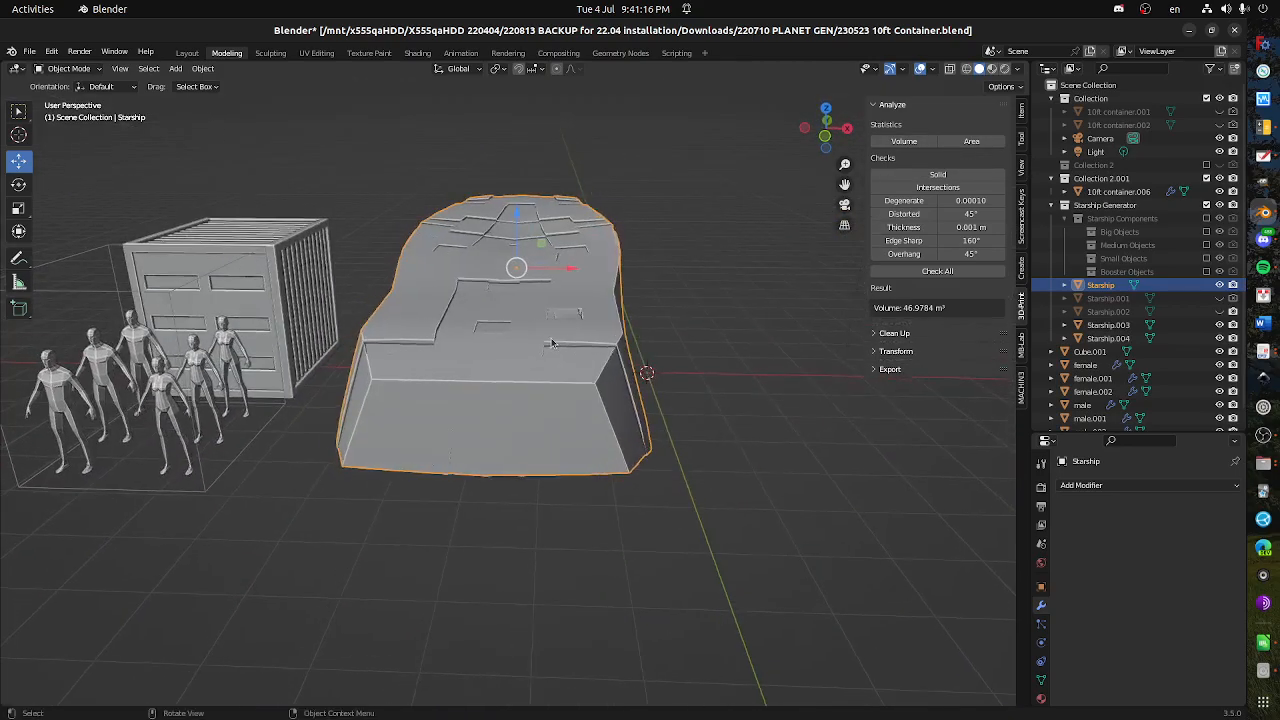
{"action": "key", "text": "KP_0"}
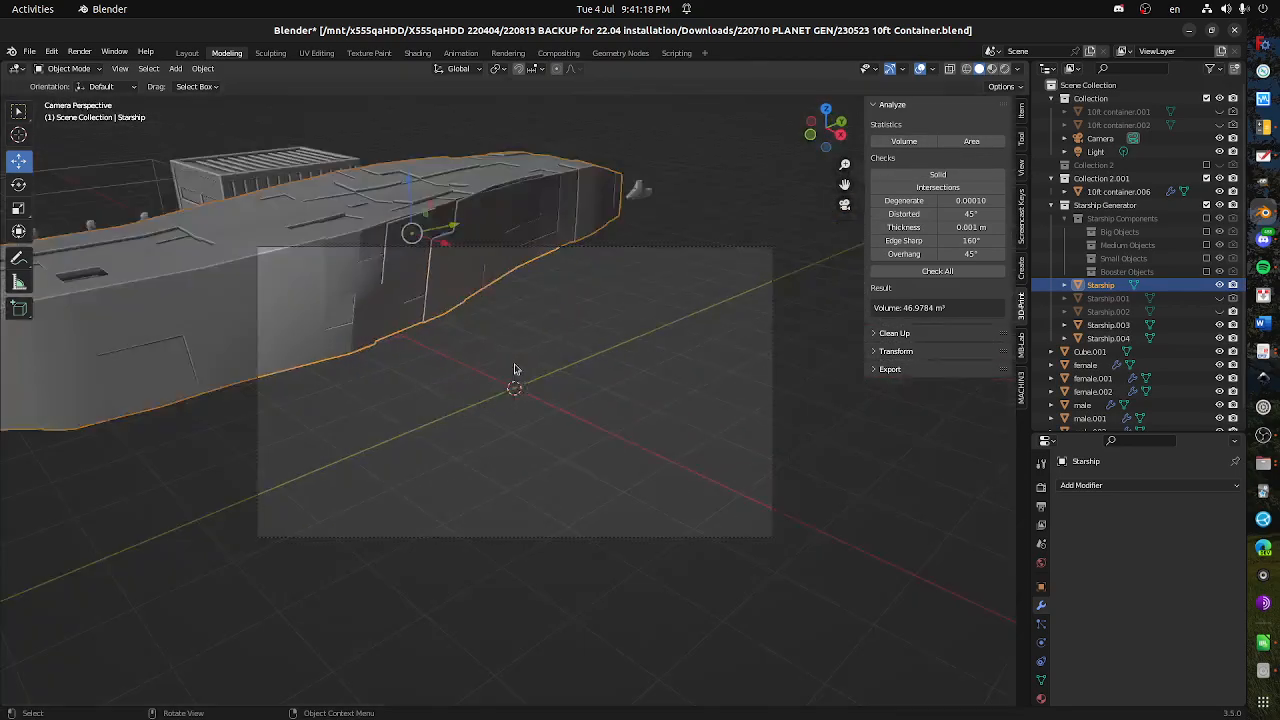
- Set the starship hull's X dimension to 4 m
{"action": "left_click_drag", "start_coordinate": [493, 370], "coordinate": [575, 382]}
{"action": "scroll", "coordinate": [575, 382], "scroll_direction": "up", "scroll_amount": 1}
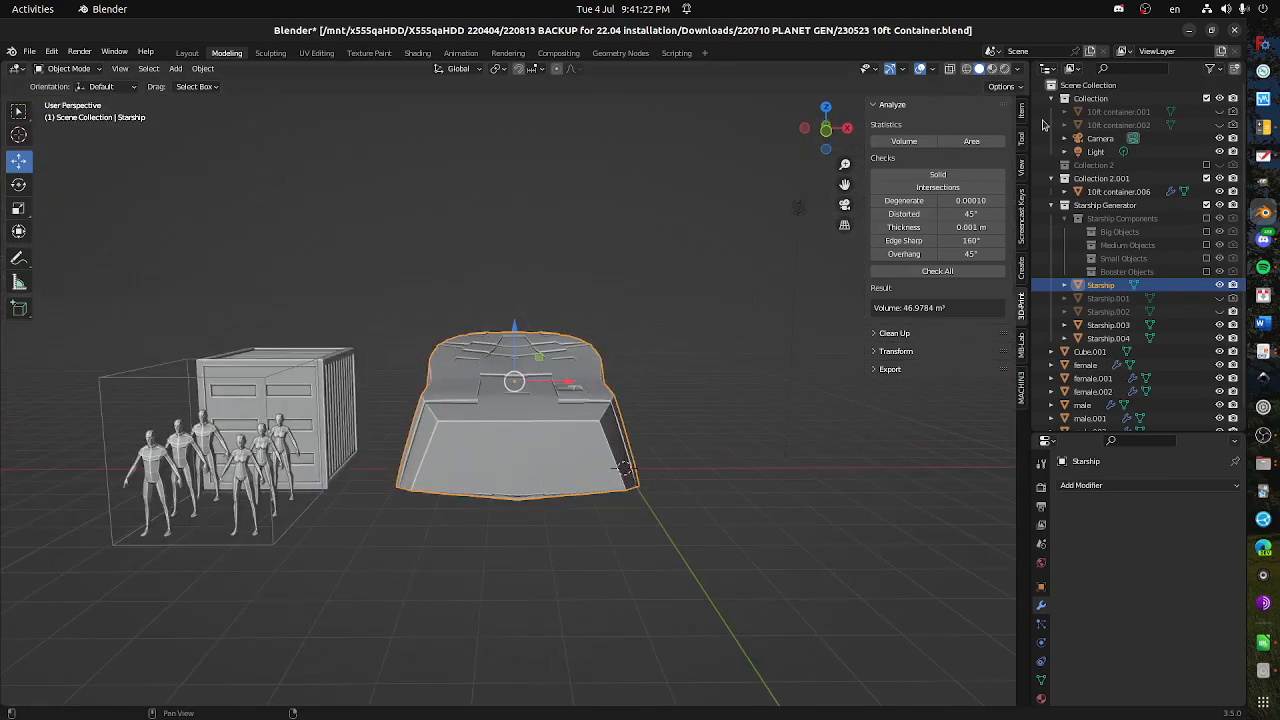
{"action": "left_click", "coordinate": [1022, 114]}
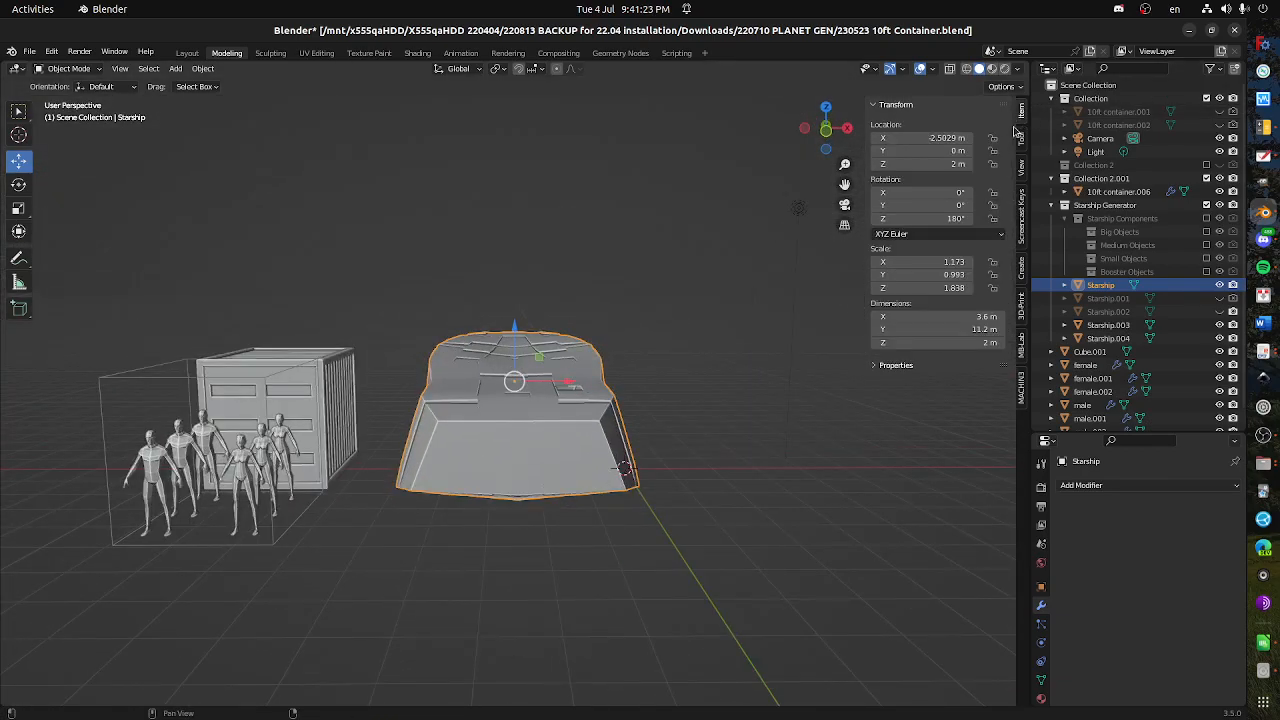
{"action": "left_click", "coordinate": [914, 316]}
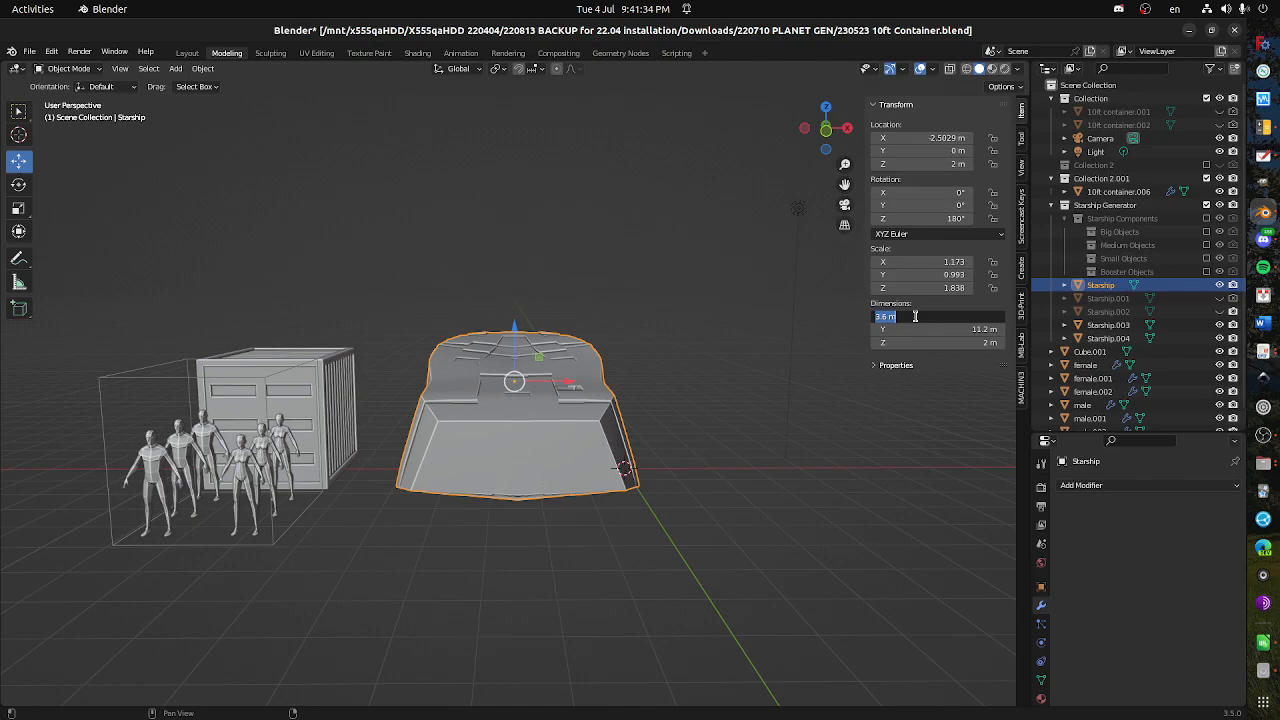
{"action": "type", "text": "4"}
{"action": "key", "text": "Tab"}
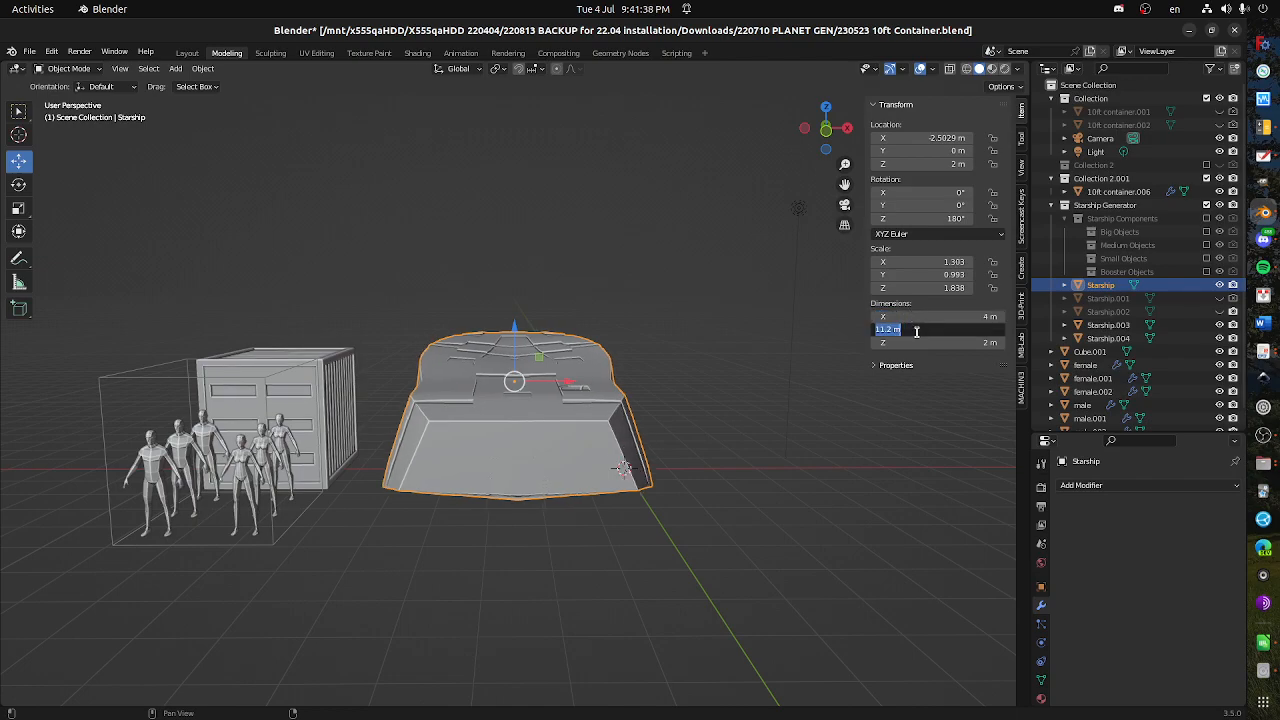
- Bring up Calculator for the sizing, and set the hull's Y dimension to 13 m in Blender
{"action": "left_click", "coordinate": [1264, 128]}
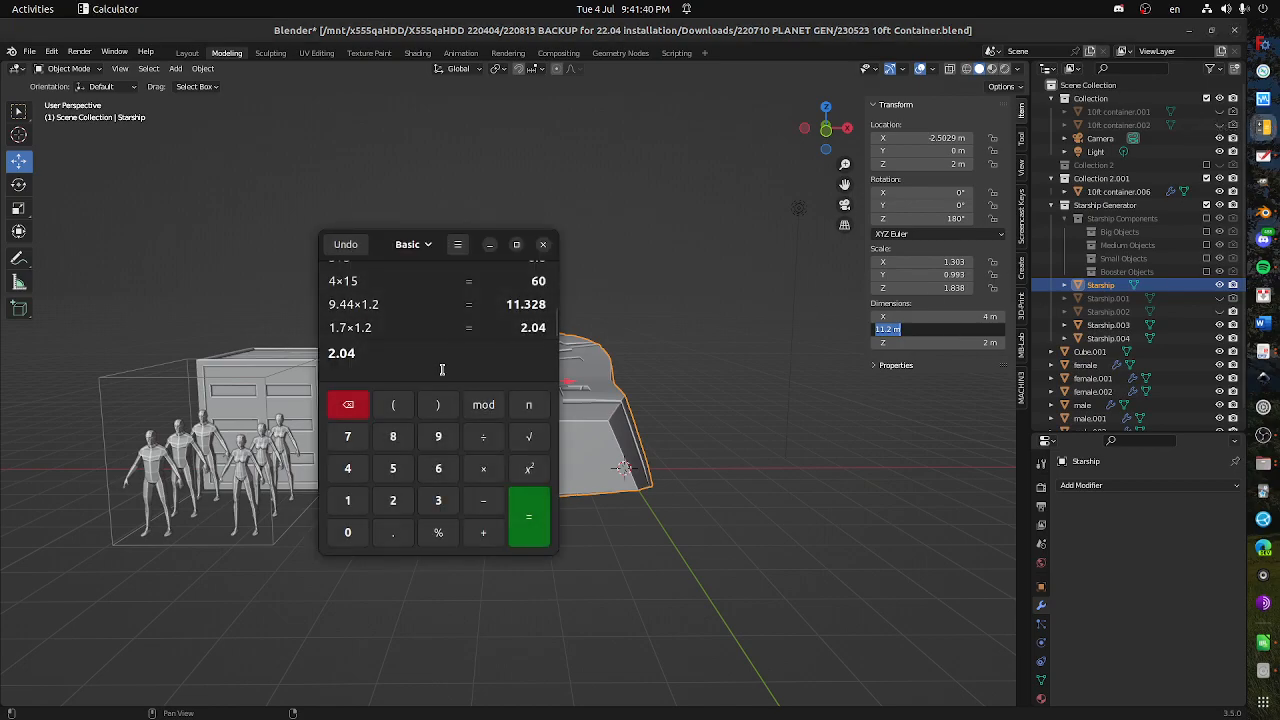
{"action": "left_click_drag", "start_coordinate": [431, 364], "coordinate": [202, 331]}
{"action": "type", "text": "22"}
{"action": "key", "text": "BackSpace"}
{"action": "left_click", "coordinate": [928, 329]}
{"action": "type", "text": "13"}
{"action": "key", "text": "Return"}
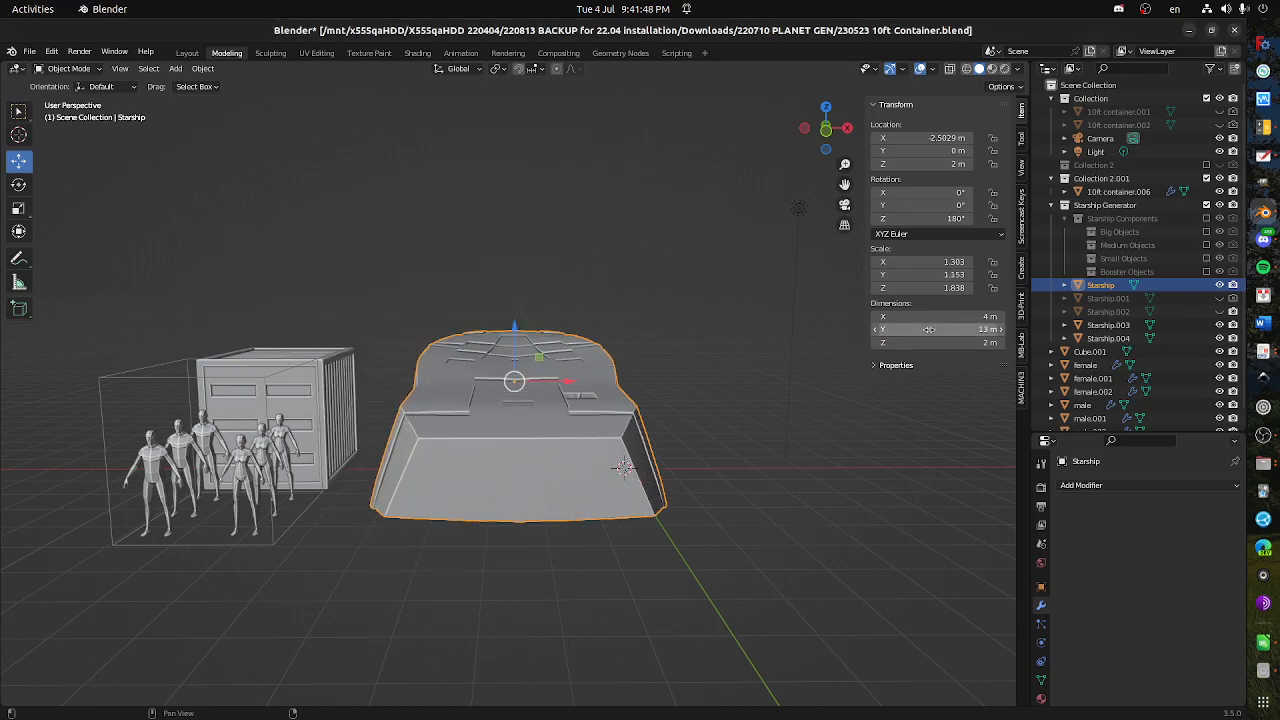
- Set the hull's Z dimension to 2.4 m and compare its size with the container and figures
{"action": "left_click", "coordinate": [935, 342]}
{"action": "type", "text": "2.4"}
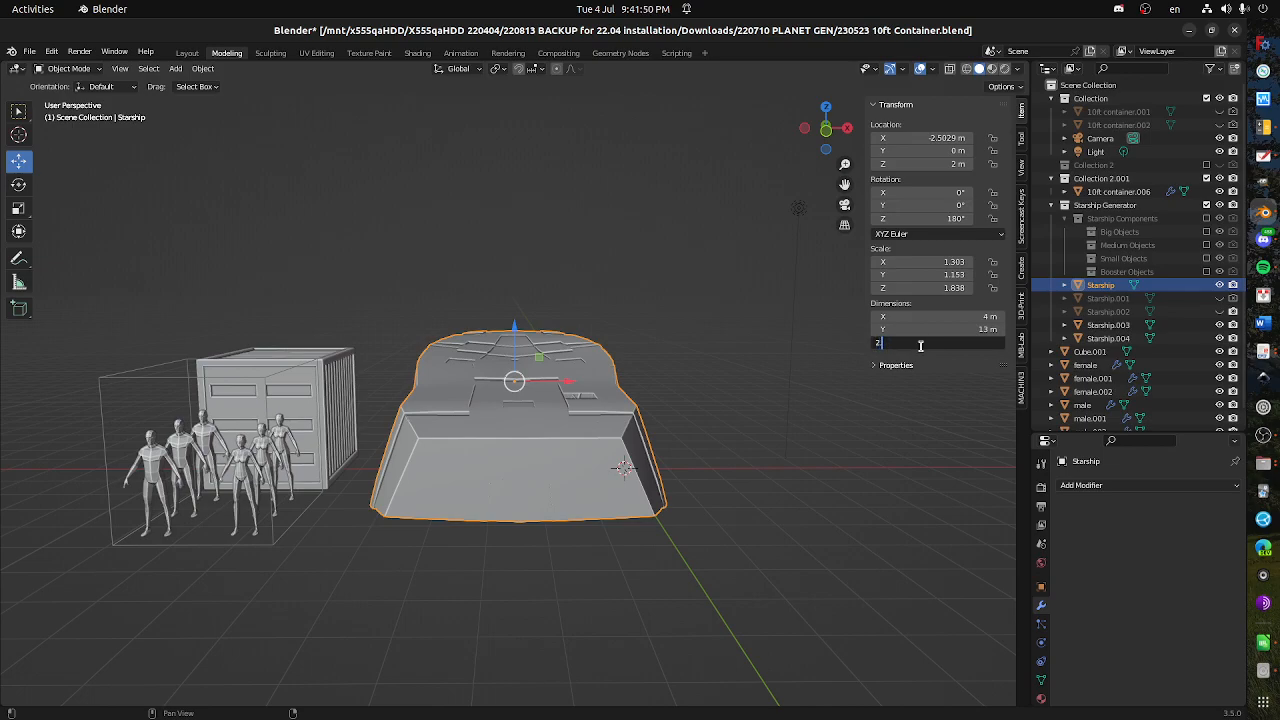
{"action": "key", "text": "Return"}
{"action": "left_click_drag", "start_coordinate": [524, 442], "coordinate": [566, 439]}
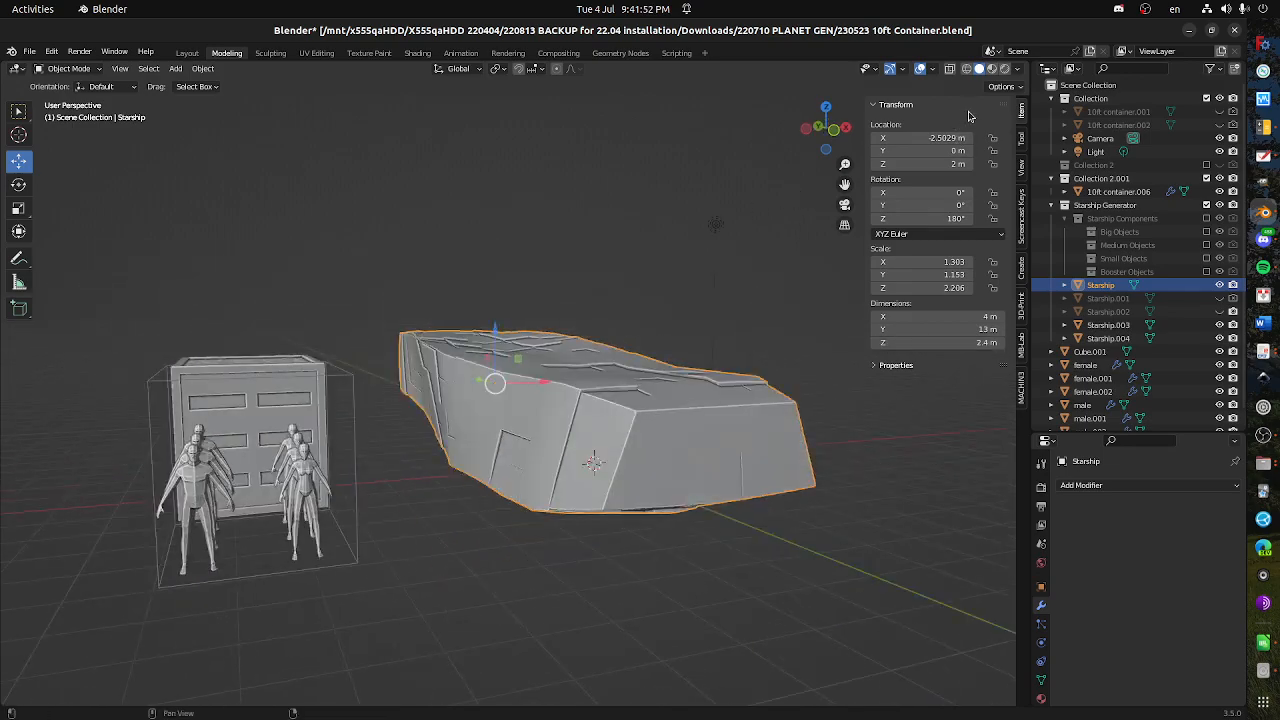
- Measure the resized hull's volume with the 3D-Print analysis
{"action": "left_click", "coordinate": [1022, 304]}
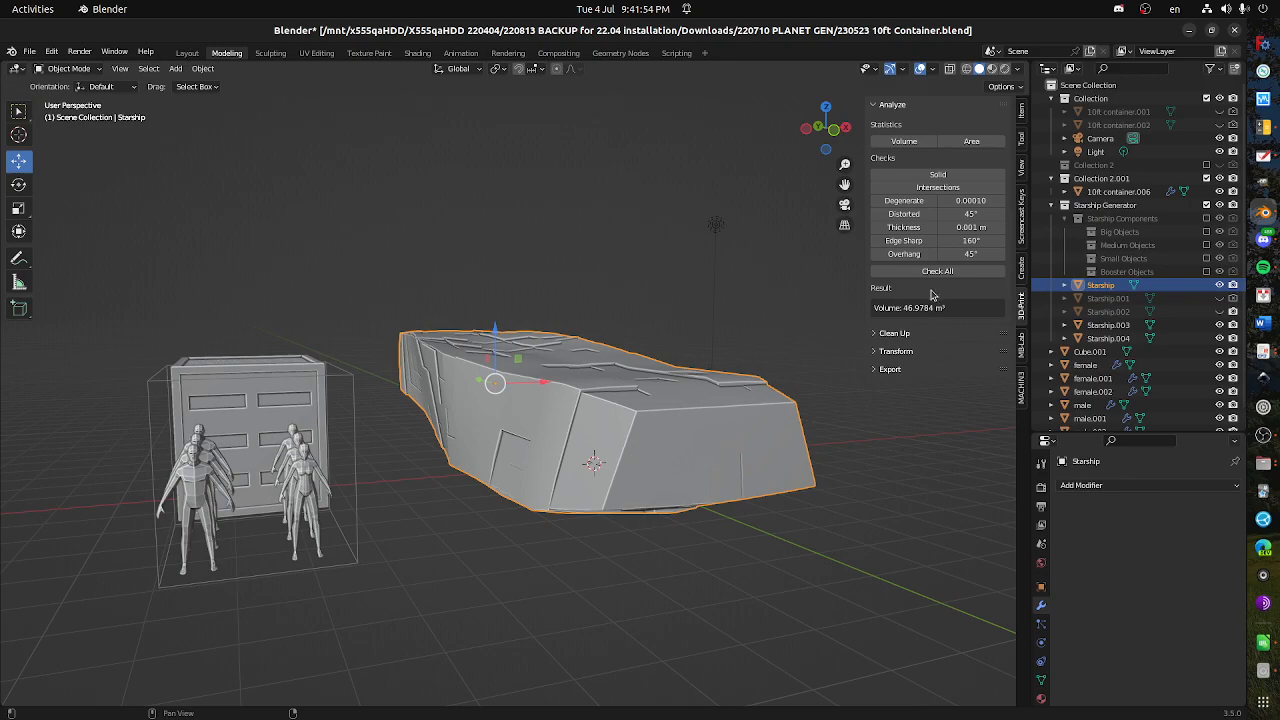
{"action": "left_click", "coordinate": [910, 145]}
{"action": "left_click_drag", "start_coordinate": [740, 450], "coordinate": [680, 452]}
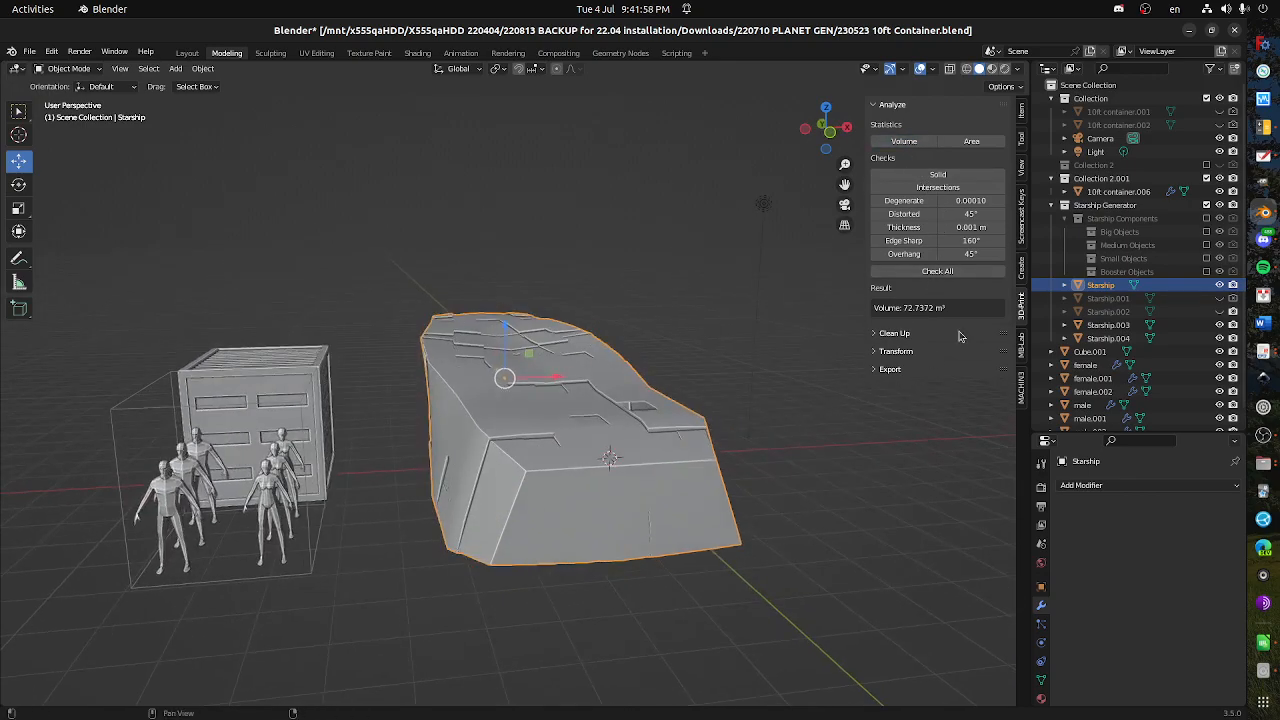
- Shorten the hull by setting its Y dimension to 11 m
{"action": "left_click", "coordinate": [1021, 122]}
{"action": "left_click", "coordinate": [952, 341]}
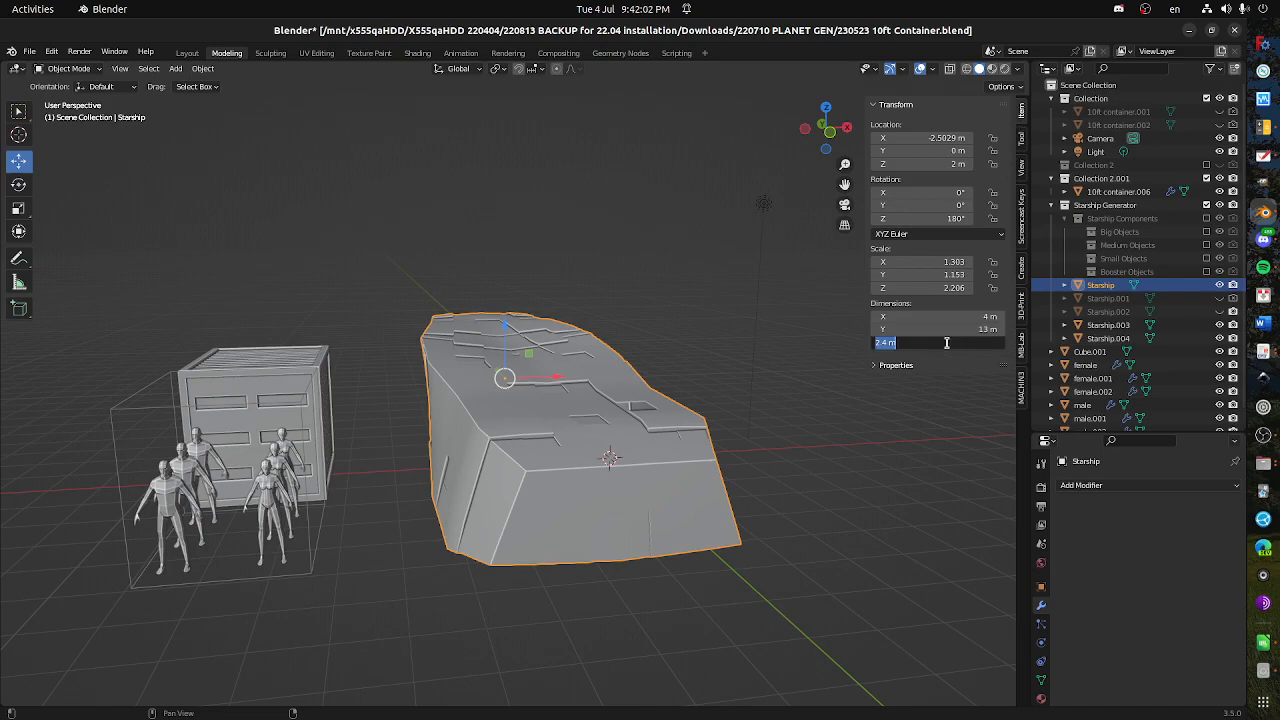
{"action": "key", "text": "Return"}
{"action": "left_click", "coordinate": [950, 330]}
{"action": "type", "text": "11"}
{"action": "key", "text": "Return"}
{"action": "left_click_drag", "start_coordinate": [600, 470], "coordinate": [705, 414]}
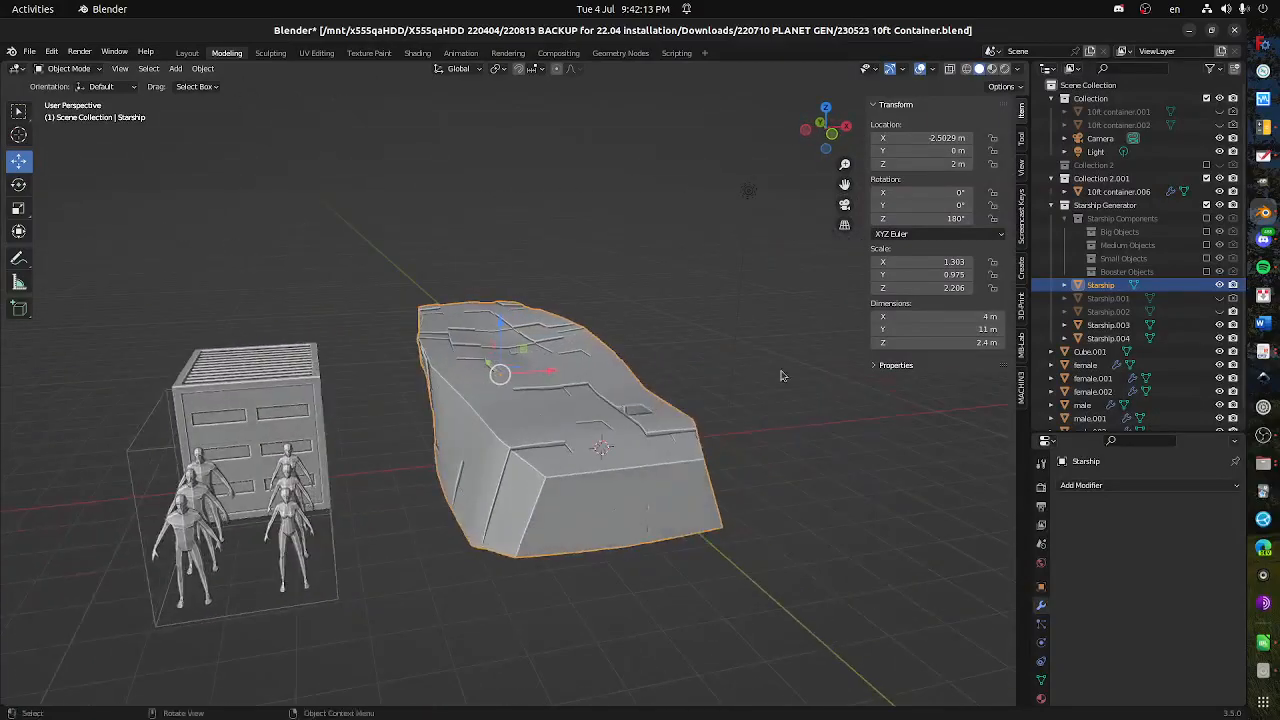
- Set the hull's Z dimension to 3 m, leaving the X dimension as it is
{"action": "left_click", "coordinate": [920, 317]}
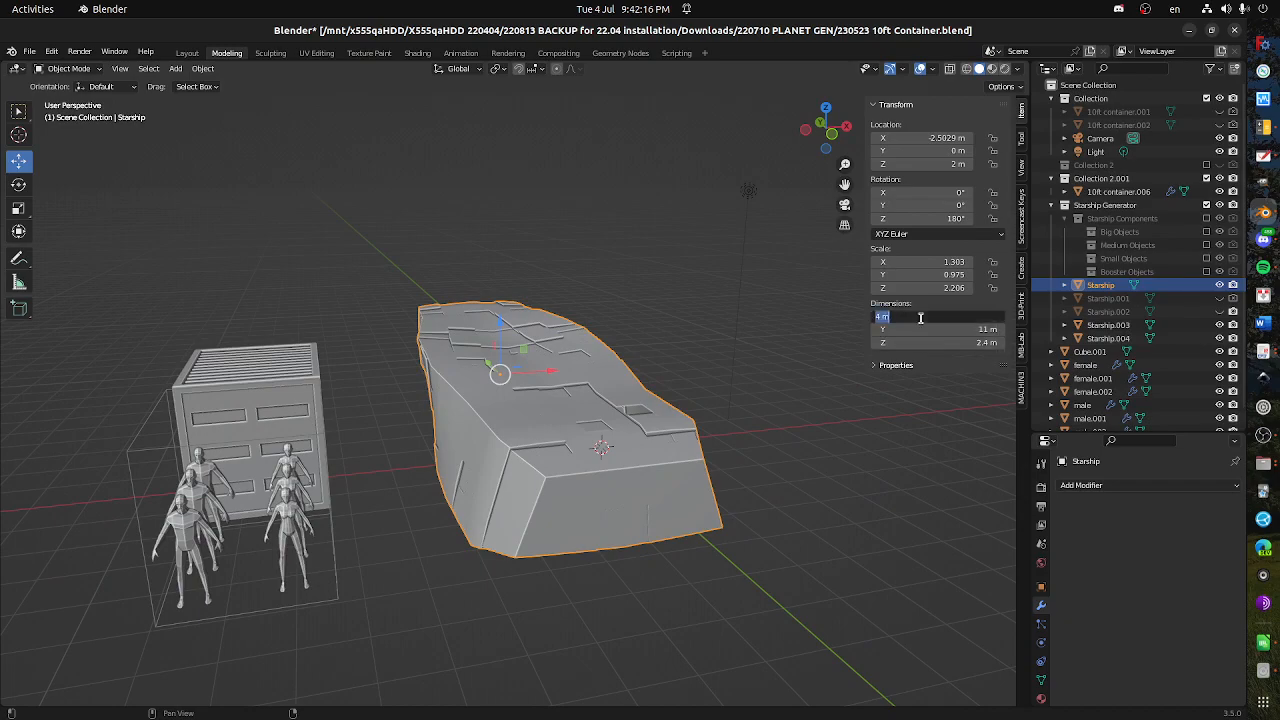
{"action": "left_click", "coordinate": [562, 433]}
{"action": "left_click_drag", "start_coordinate": [562, 433], "coordinate": [720, 470]}
{"action": "left_click", "coordinate": [927, 343]}
{"action": "type", "text": "3"}
{"action": "key", "text": "Return"}
- Set the hull's Y dimension to 10 m
{"action": "left_click", "coordinate": [910, 344]}
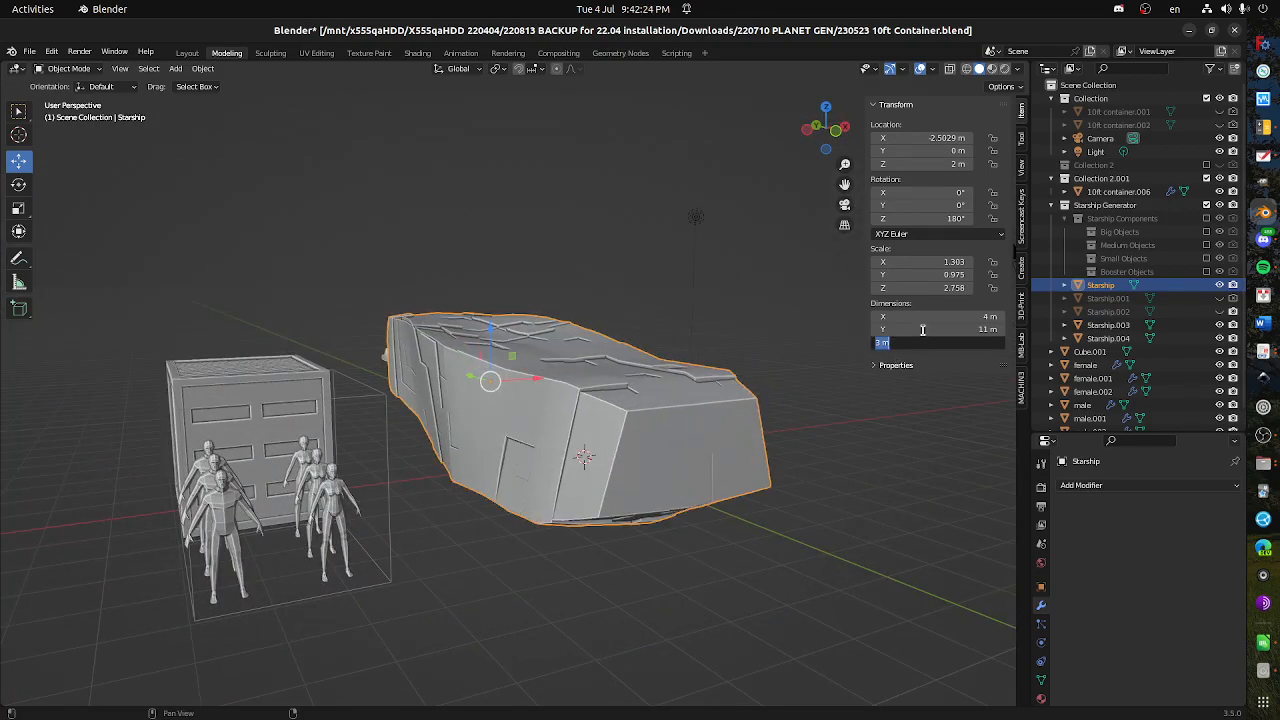
{"action": "left_click", "coordinate": [922, 331]}
{"action": "left_click", "coordinate": [917, 331]}
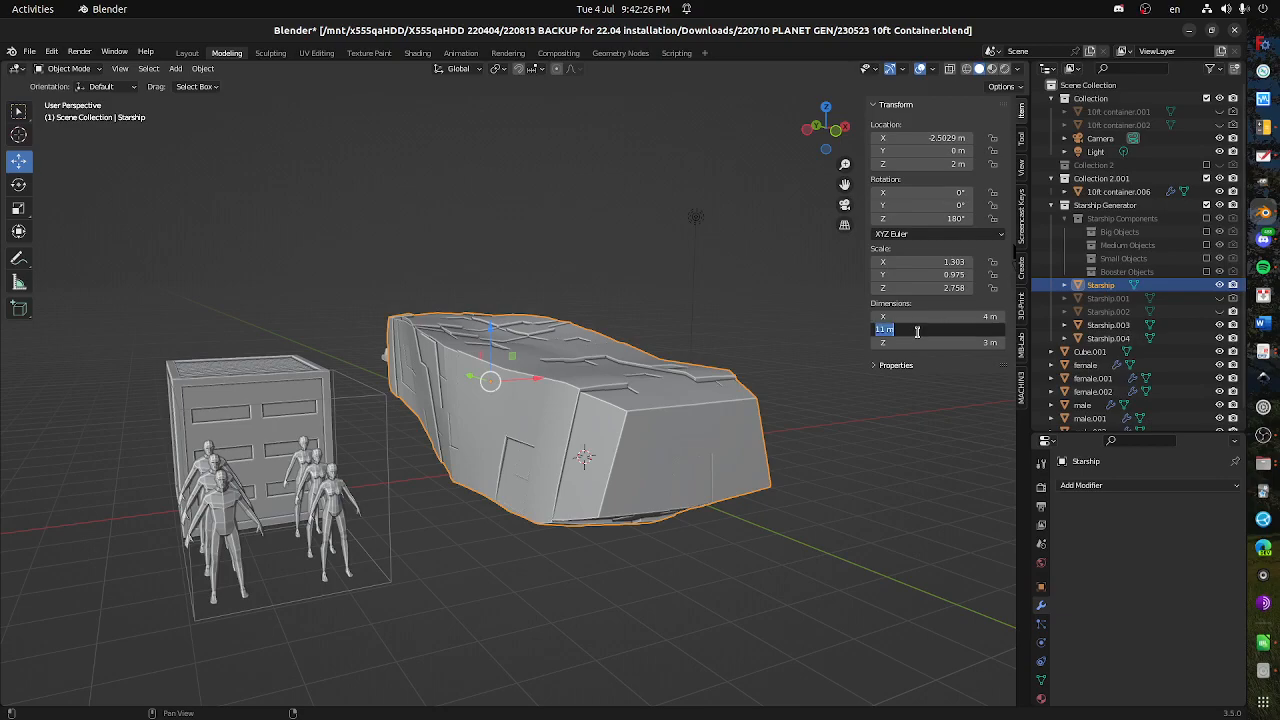
{"action": "type", "text": "10"}
{"action": "key", "text": "Return"}
- Delete the small separate part on the hull's underside and the pair of detached fin-shaped parts at its end
{"action": "left_click_drag", "start_coordinate": [623, 423], "coordinate": [588, 402]}
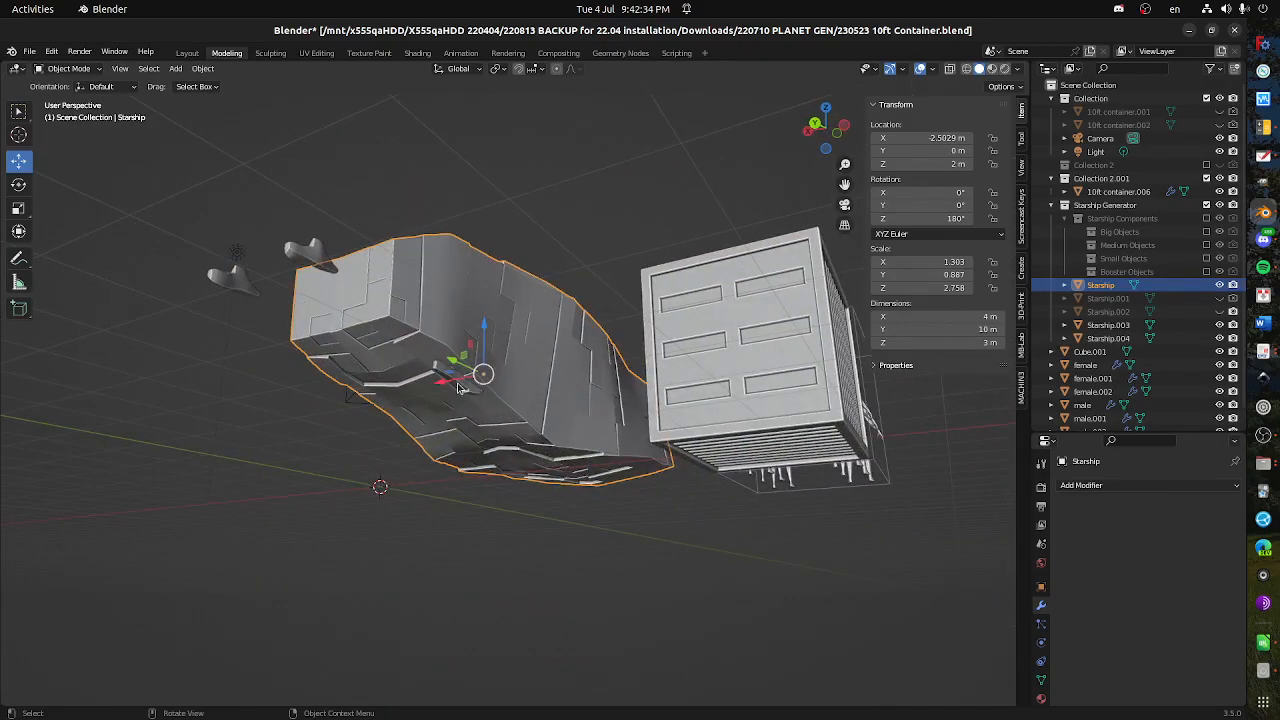
{"action": "left_click", "coordinate": [458, 388]}
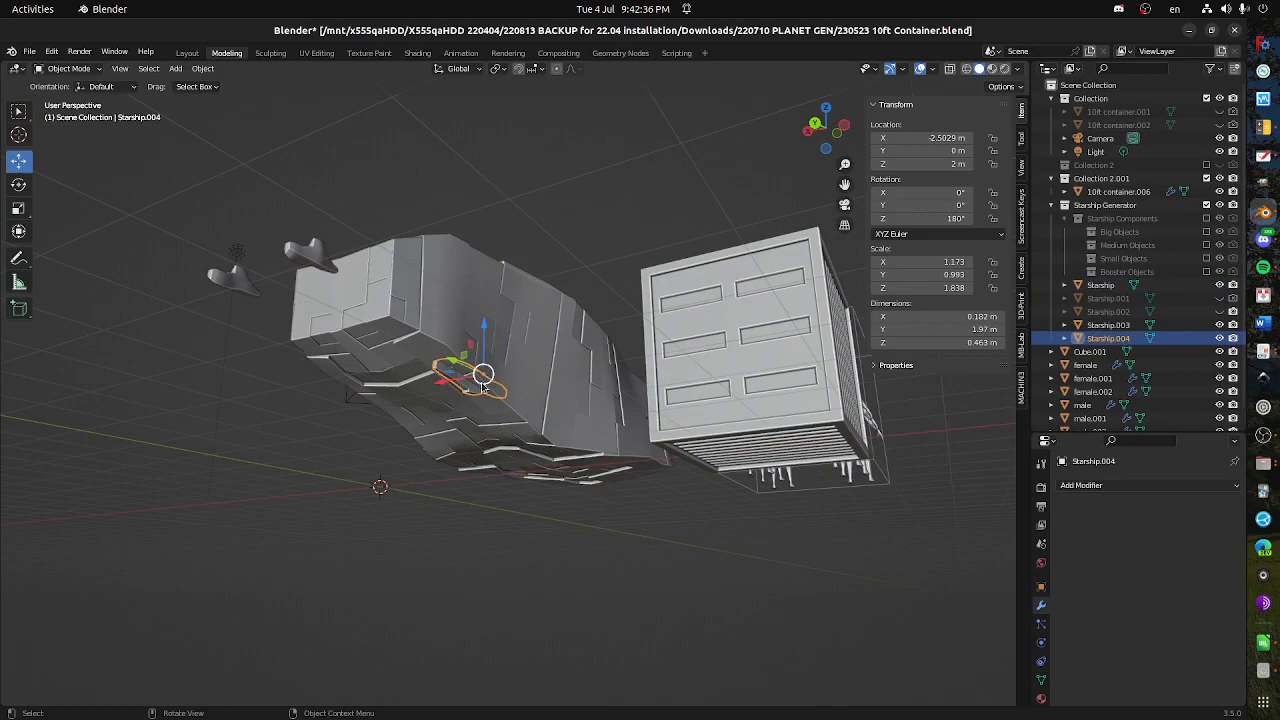
{"action": "left_click_drag", "start_coordinate": [473, 381], "coordinate": [496, 390]}
{"action": "left_click", "coordinate": [423, 291]}
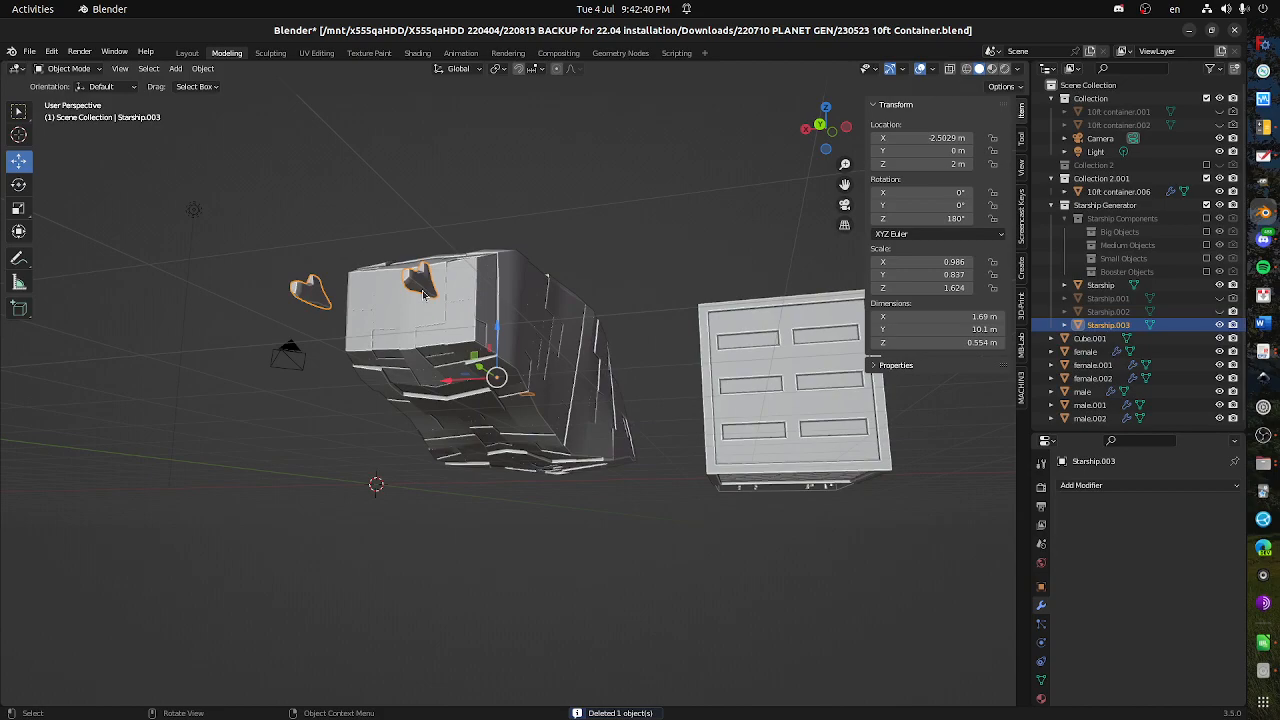
{"action": "key", "text": "Delete"}
{"action": "left_click_drag", "start_coordinate": [556, 354], "coordinate": [477, 468]}
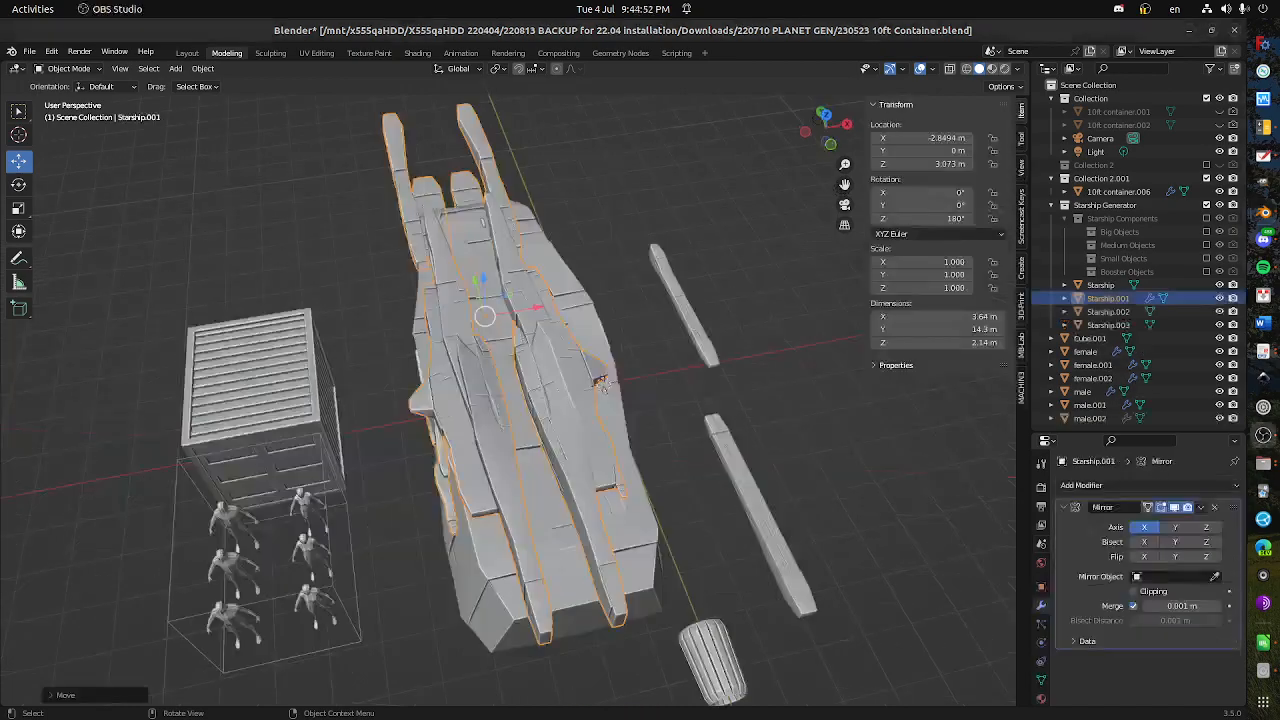
- In Edit Mode, select the mirrored side parts' linked mesh and move it outward along X to a median of about 1.36 m
{"action": "left_click_drag", "start_coordinate": [440, 380], "coordinate": [438, 353]}
{"action": "left_click", "coordinate": [404, 364]}
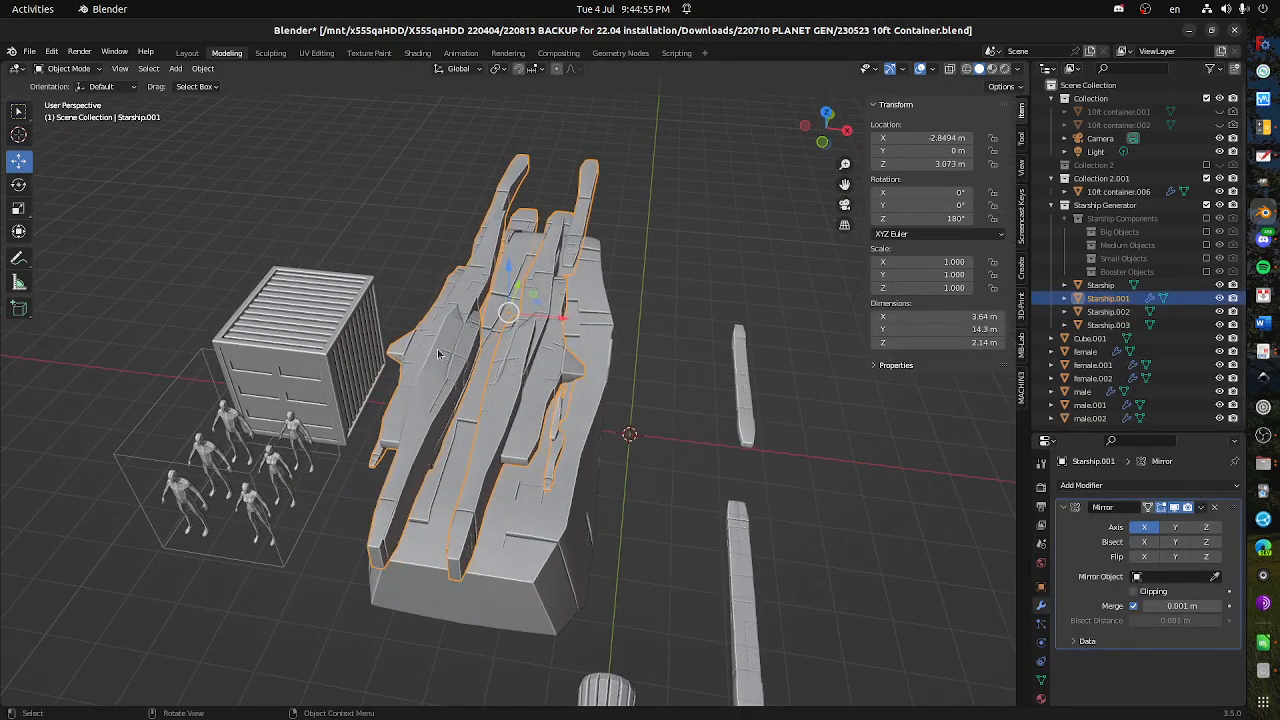
{"action": "key", "text": "Tab"}
{"action": "key", "text": "l"}
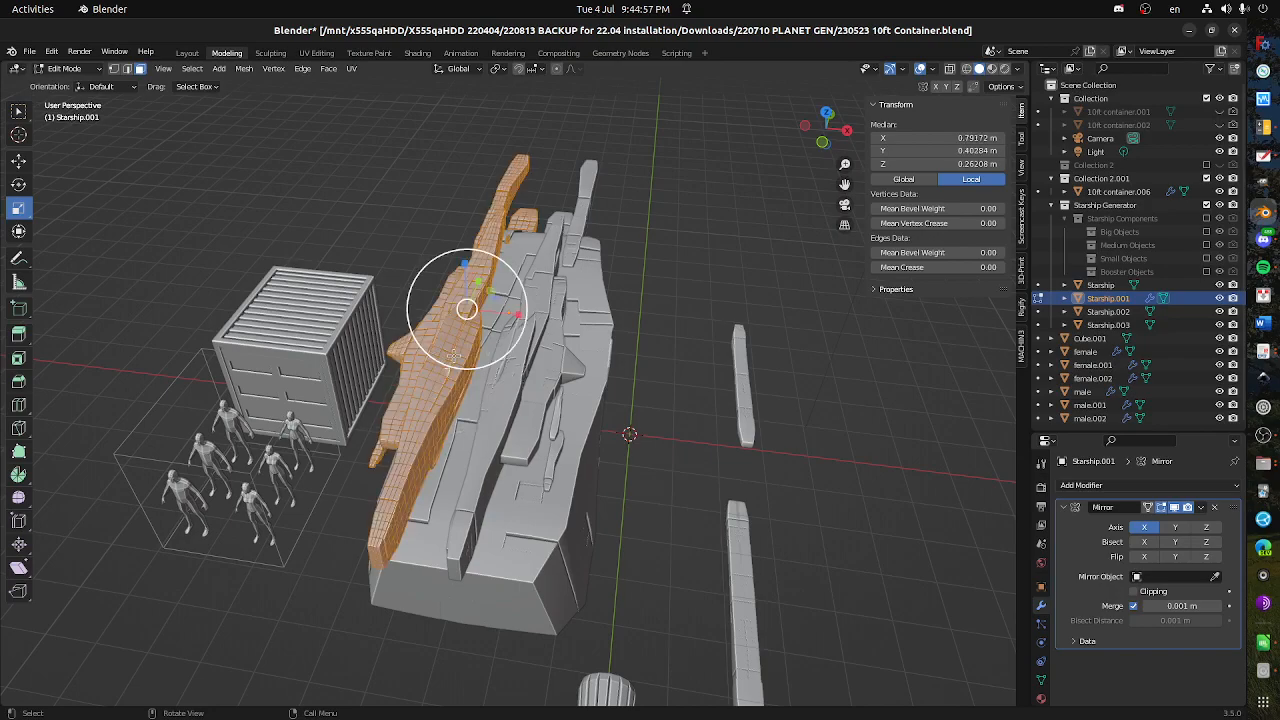
{"action": "left_click", "coordinate": [19, 164]}
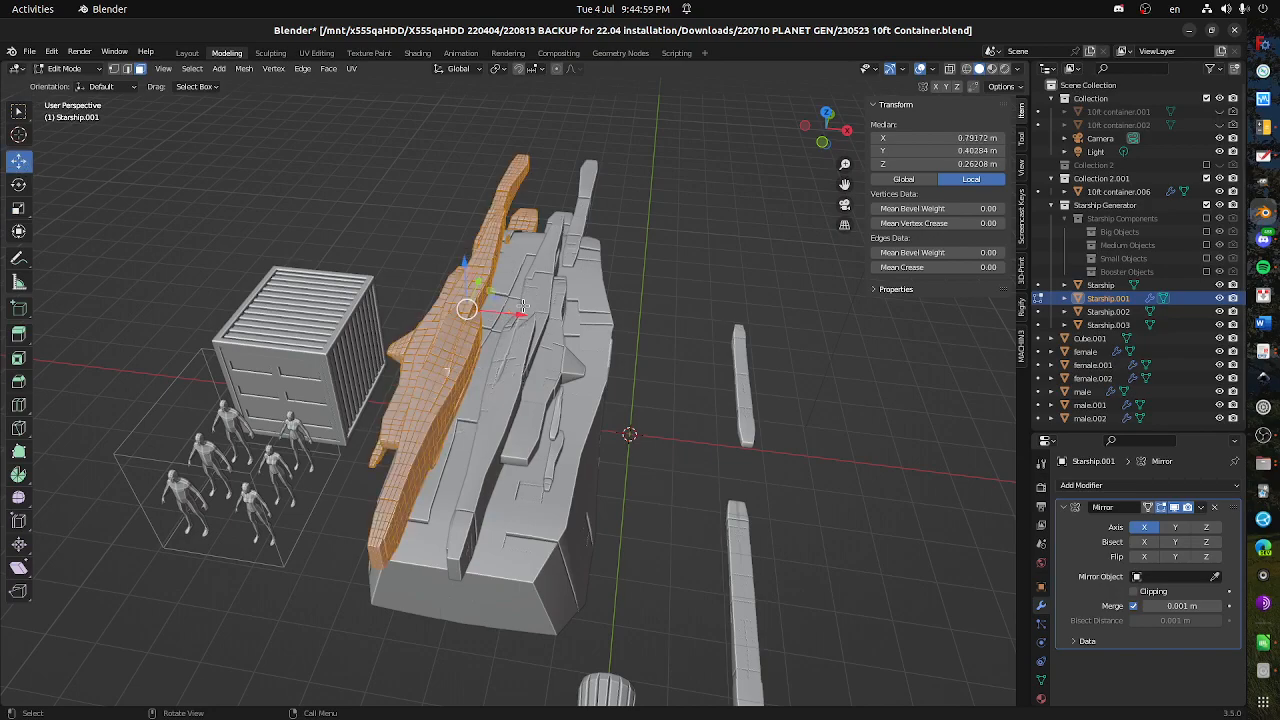
{"action": "left_click_drag", "start_coordinate": [512, 316], "coordinate": [484, 303]}
- In Object Mode, move the mirrored side parts along X to about -2.50 m, centring them on the hull
{"action": "key", "text": "KP_7"}
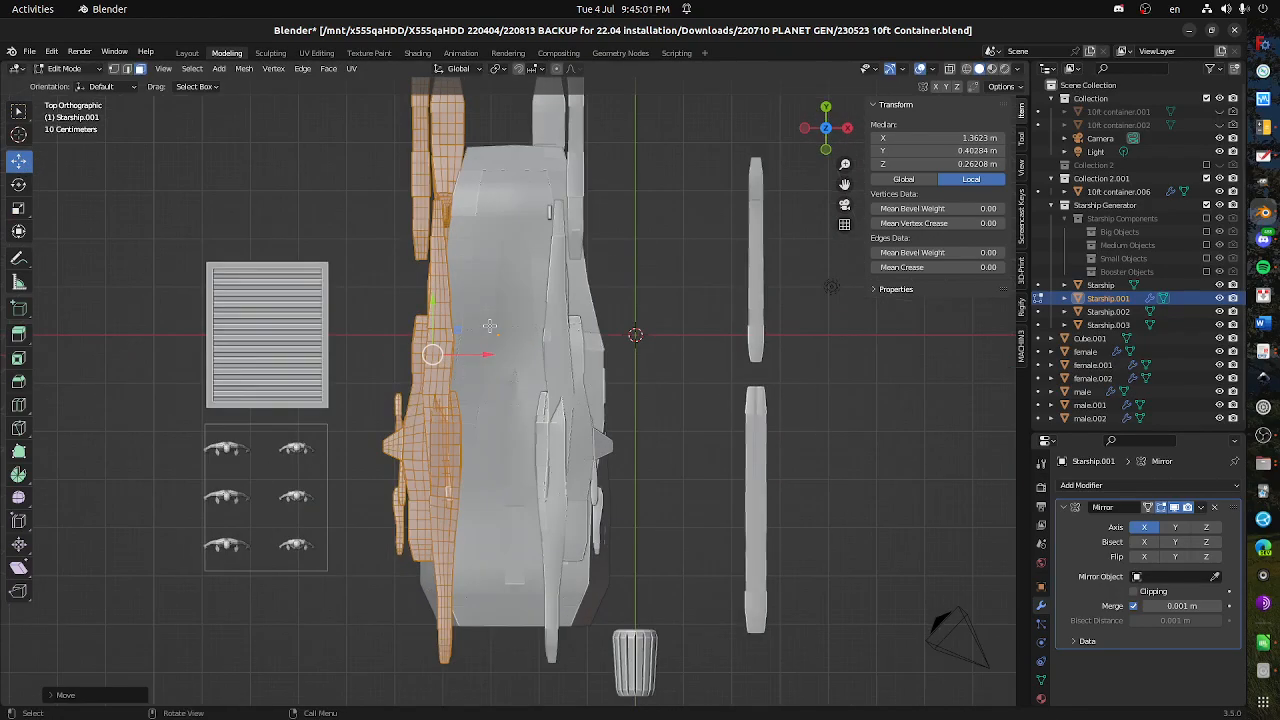
{"action": "left_click", "coordinate": [60, 69]}
{"action": "left_click", "coordinate": [62, 86]}
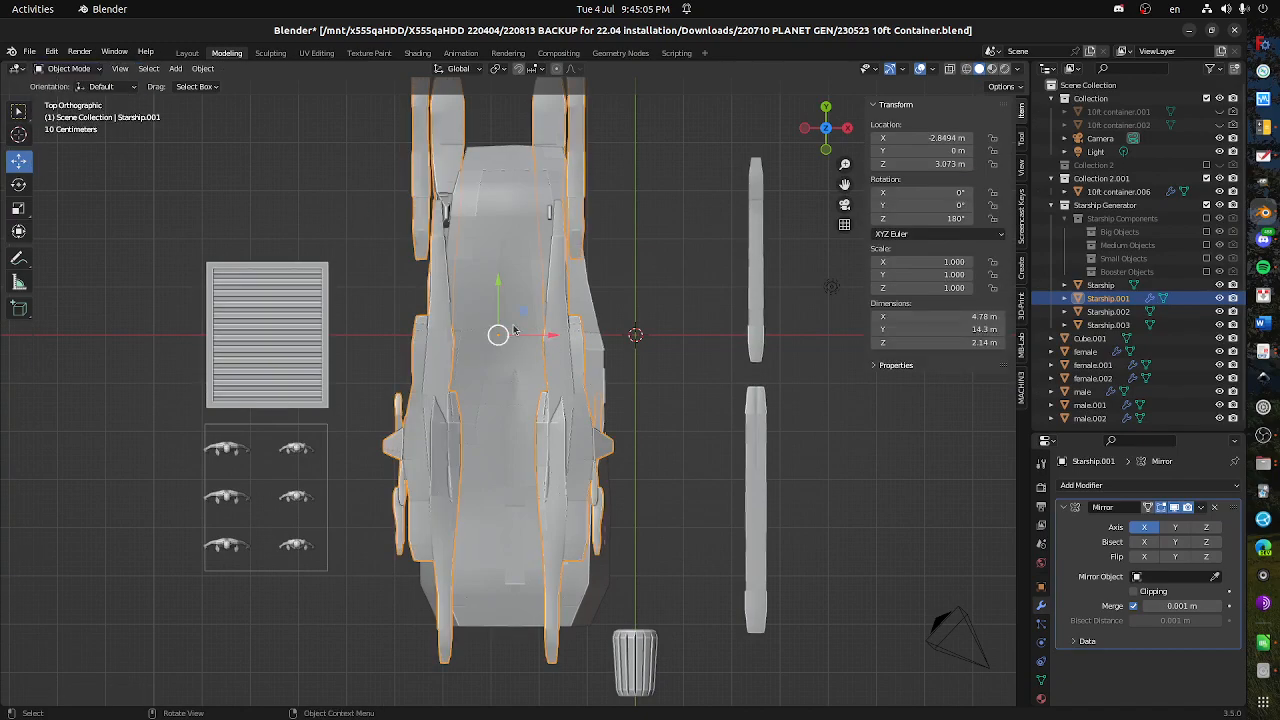
{"action": "left_click_drag", "start_coordinate": [543, 337], "coordinate": [560, 338]}
{"action": "left_click_drag", "start_coordinate": [573, 407], "coordinate": [222, 162]}
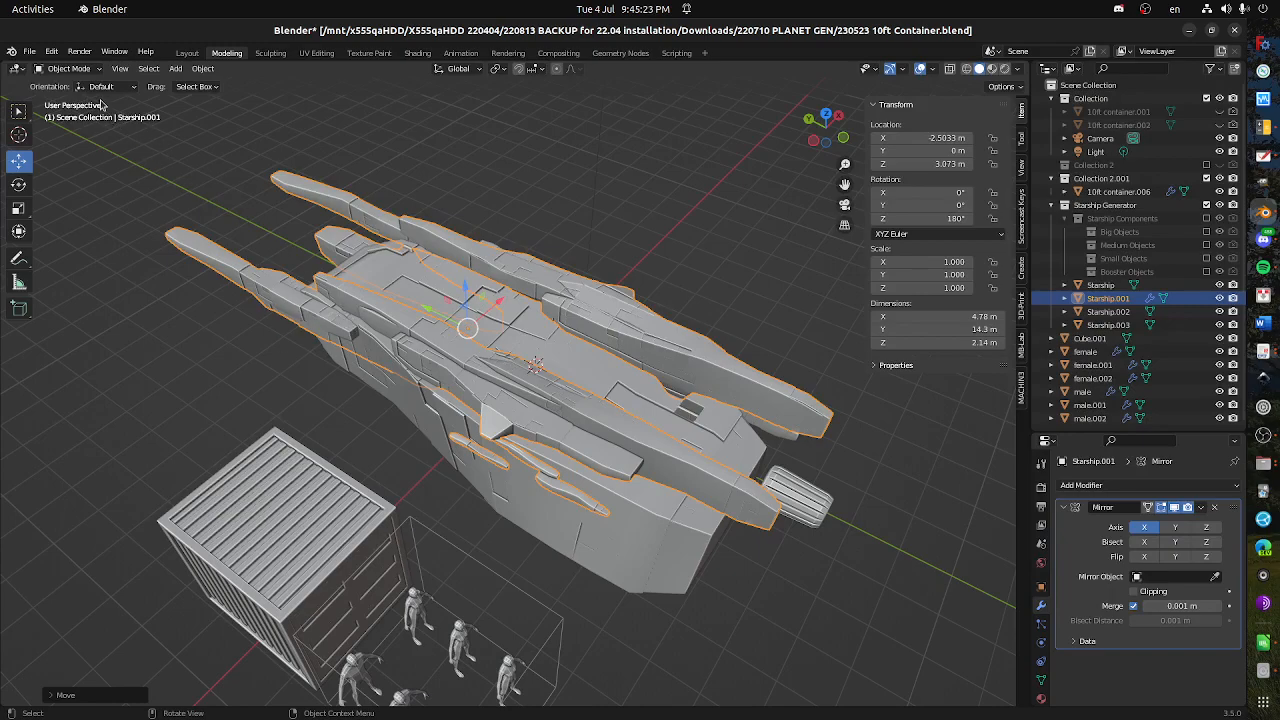
- In Edit Mode, lower the mirrored side parts' mesh along Z to a local median of about -0.07 m
{"action": "left_click", "coordinate": [78, 69]}
{"action": "left_click", "coordinate": [81, 100]}
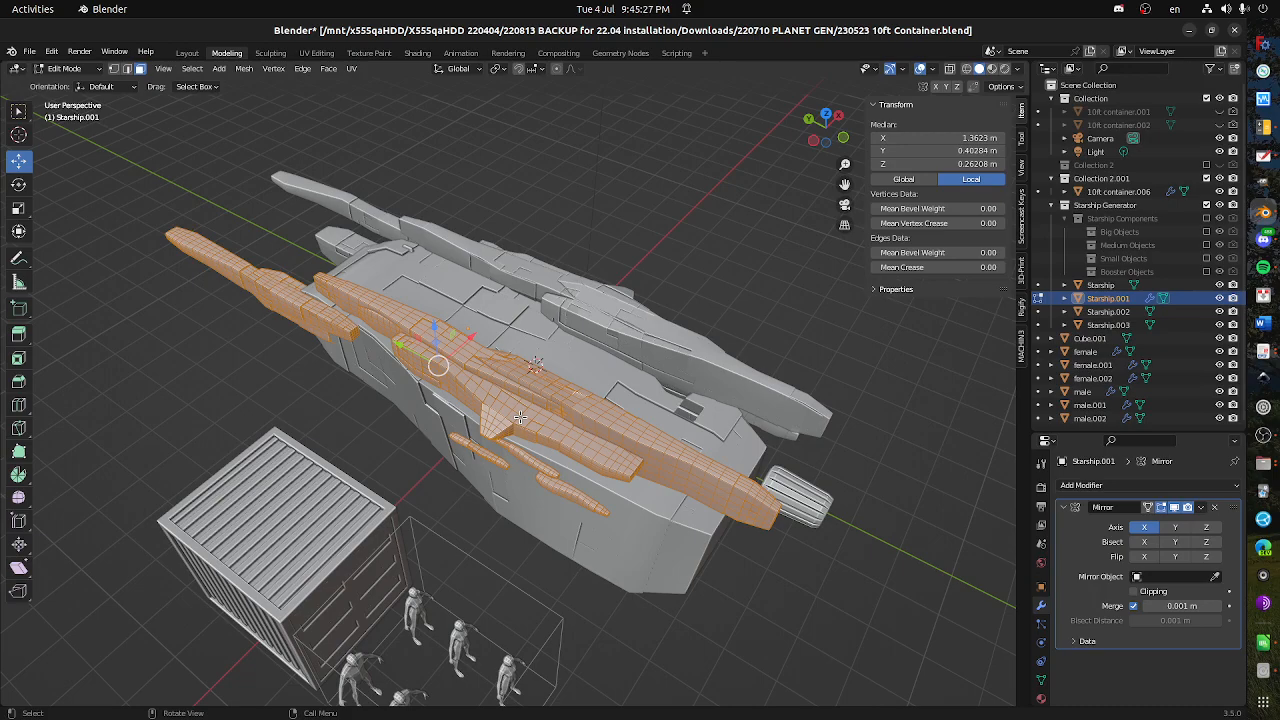
{"action": "key", "text": "KP_1"}
{"action": "left_click_drag", "start_coordinate": [453, 280], "coordinate": [453, 292]}
{"action": "left_click_drag", "start_coordinate": [455, 296], "coordinate": [623, 430]}
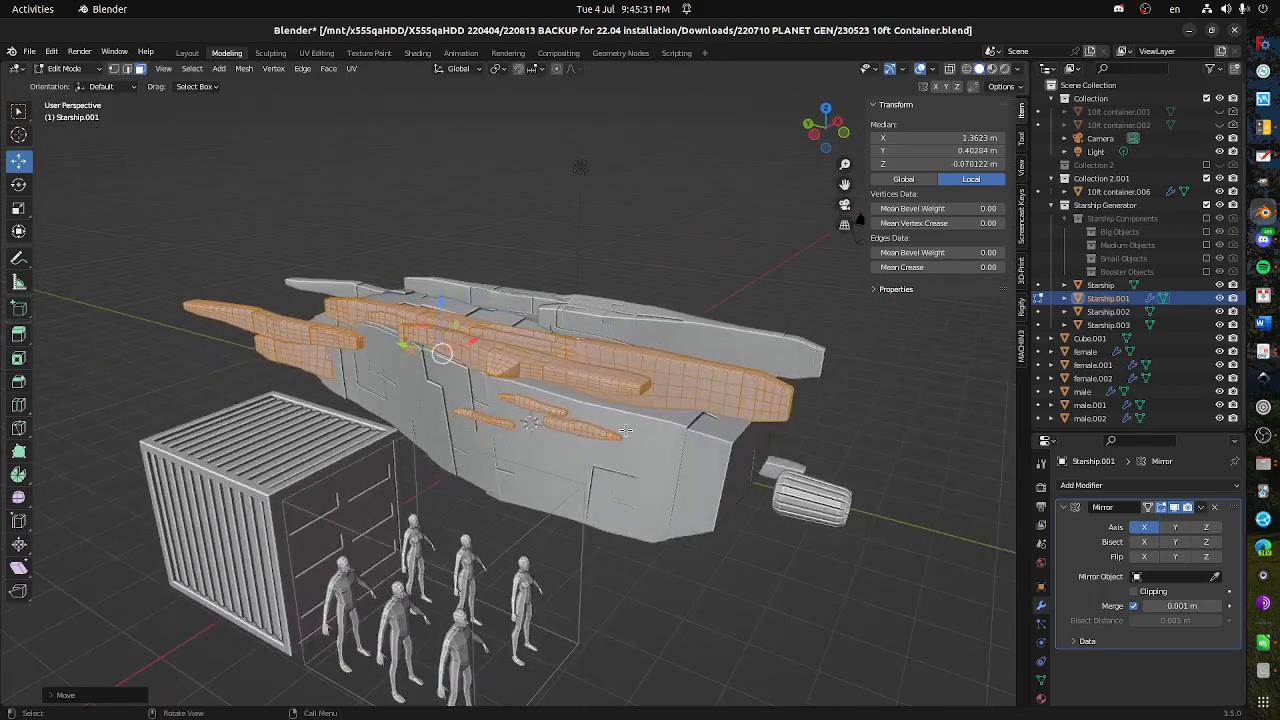
- Select the three small slender linked pieces on the hull's side and delete them
{"action": "left_click", "coordinate": [572, 428]}
{"action": "left_click", "coordinate": [556, 411], "text": "shift"}
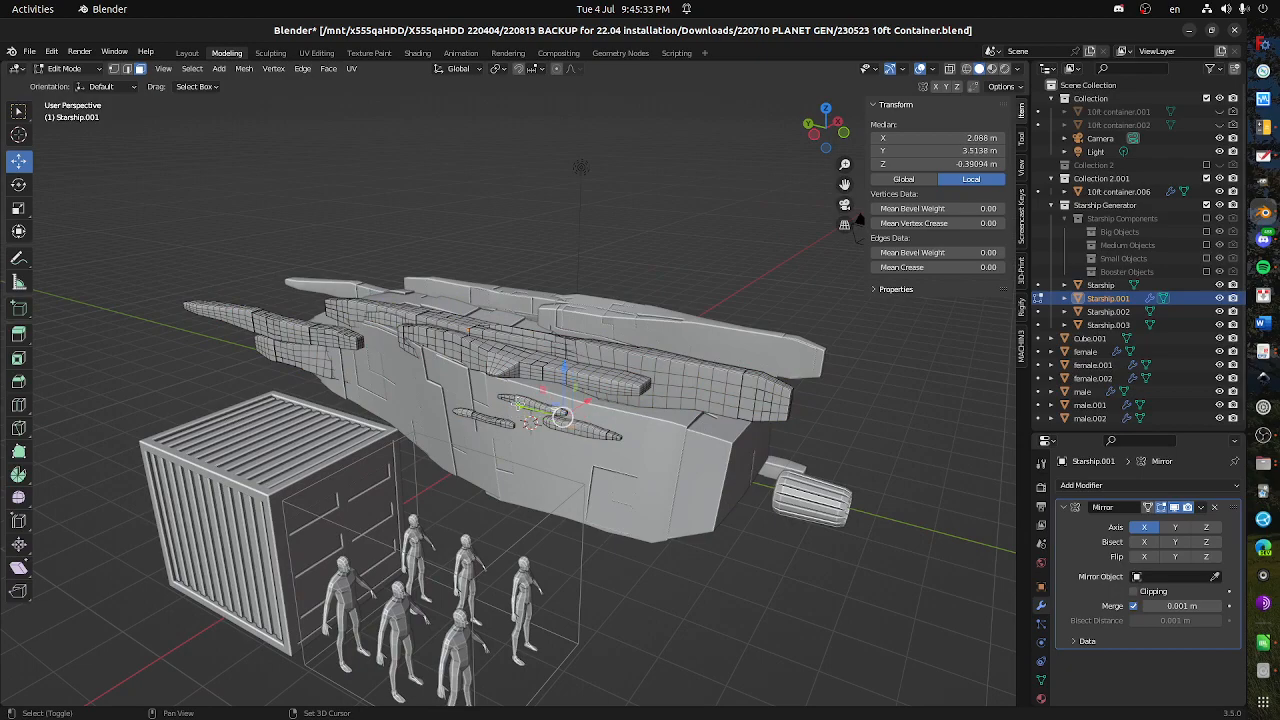
{"action": "key", "text": "l"}
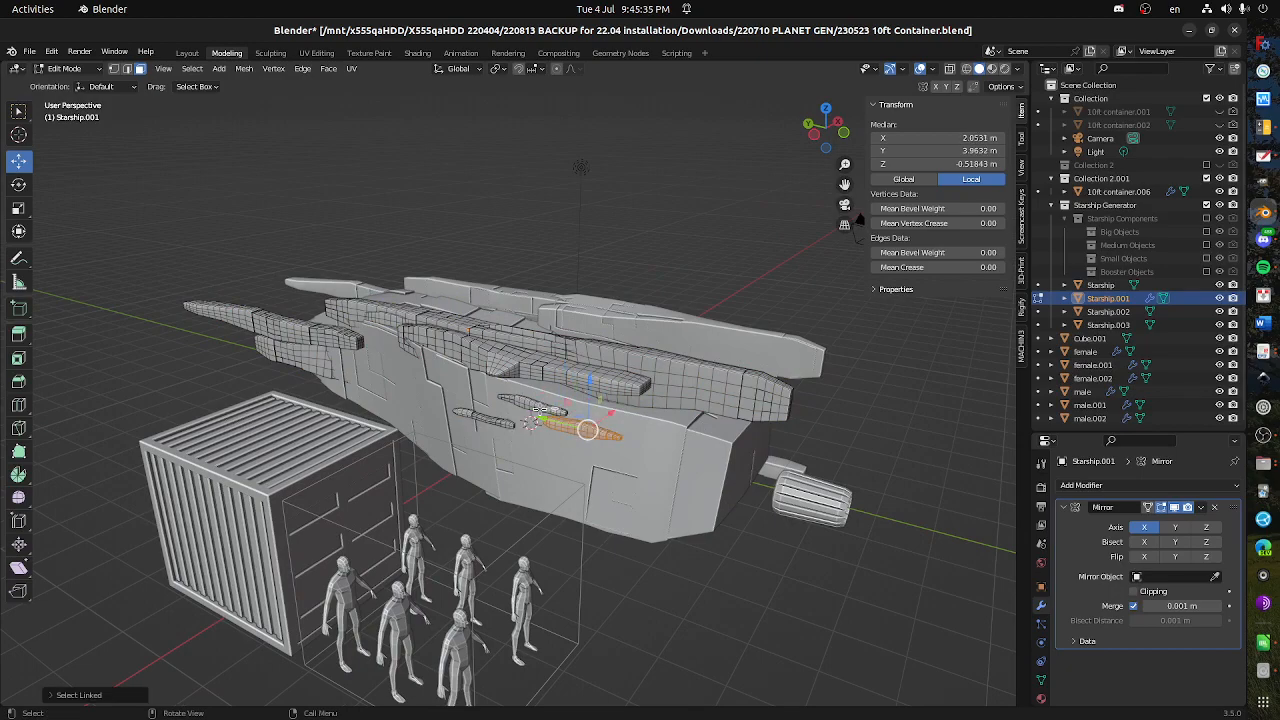
{"action": "key", "text": "l"}
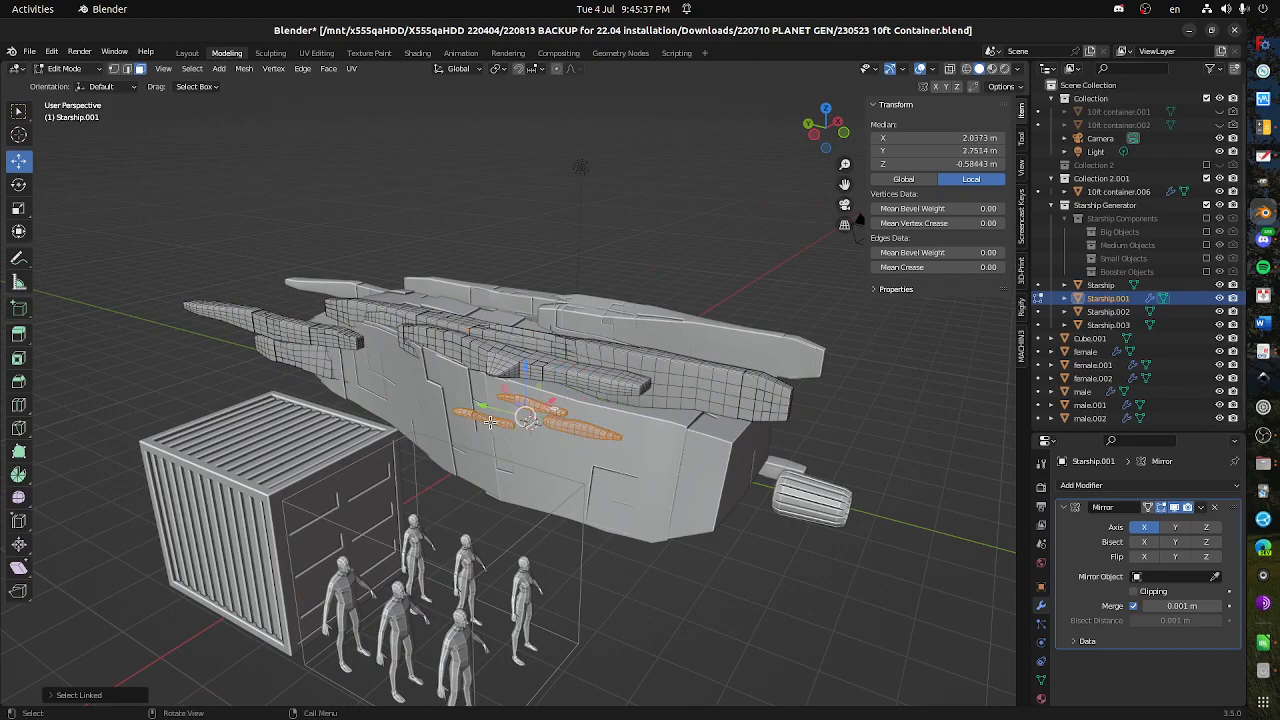
{"action": "key", "text": "x"}
{"action": "left_click", "coordinate": [458, 450]}
- Move the long linked front boom back and down along the hull's lower side, to a median of about Y 2.6 m, Z -1.63 m
{"action": "left_click_drag", "start_coordinate": [459, 443], "coordinate": [566, 457]}
{"action": "mouse_move", "coordinate": [301, 472]}
{"action": "left_mouse_down"}
{"action": "mouse_move", "coordinate": [335, 467]}
{"action": "mouse_move", "coordinate": [299, 458]}
{"action": "left_mouse_up"}
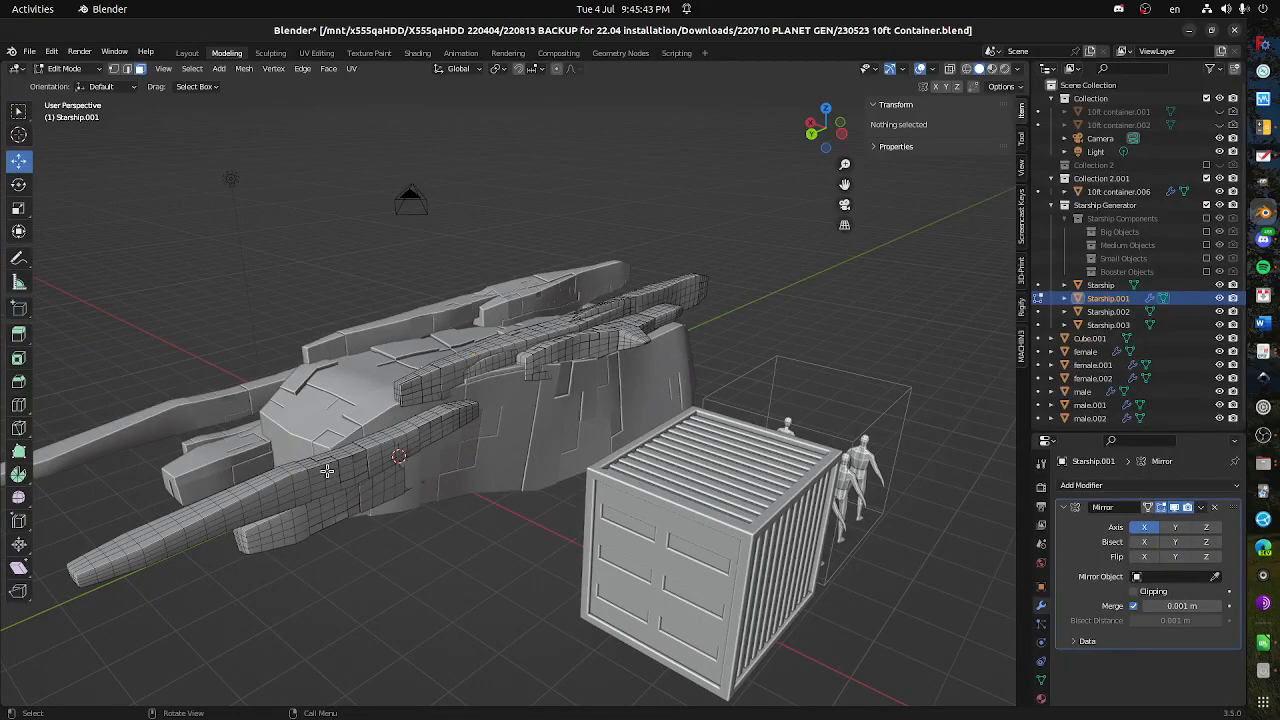
{"action": "key", "text": "l"}
{"action": "left_click_drag", "start_coordinate": [332, 504], "coordinate": [474, 471]}
{"action": "left_click_drag", "start_coordinate": [576, 358], "coordinate": [594, 433]}
{"action": "left_click_drag", "start_coordinate": [594, 470], "coordinate": [374, 414]}
{"action": "left_click_drag", "start_coordinate": [269, 385], "coordinate": [424, 477]}
{"action": "left_click_drag", "start_coordinate": [500, 511], "coordinate": [525, 522]}
{"action": "left_click_drag", "start_coordinate": [617, 566], "coordinate": [748, 493]}
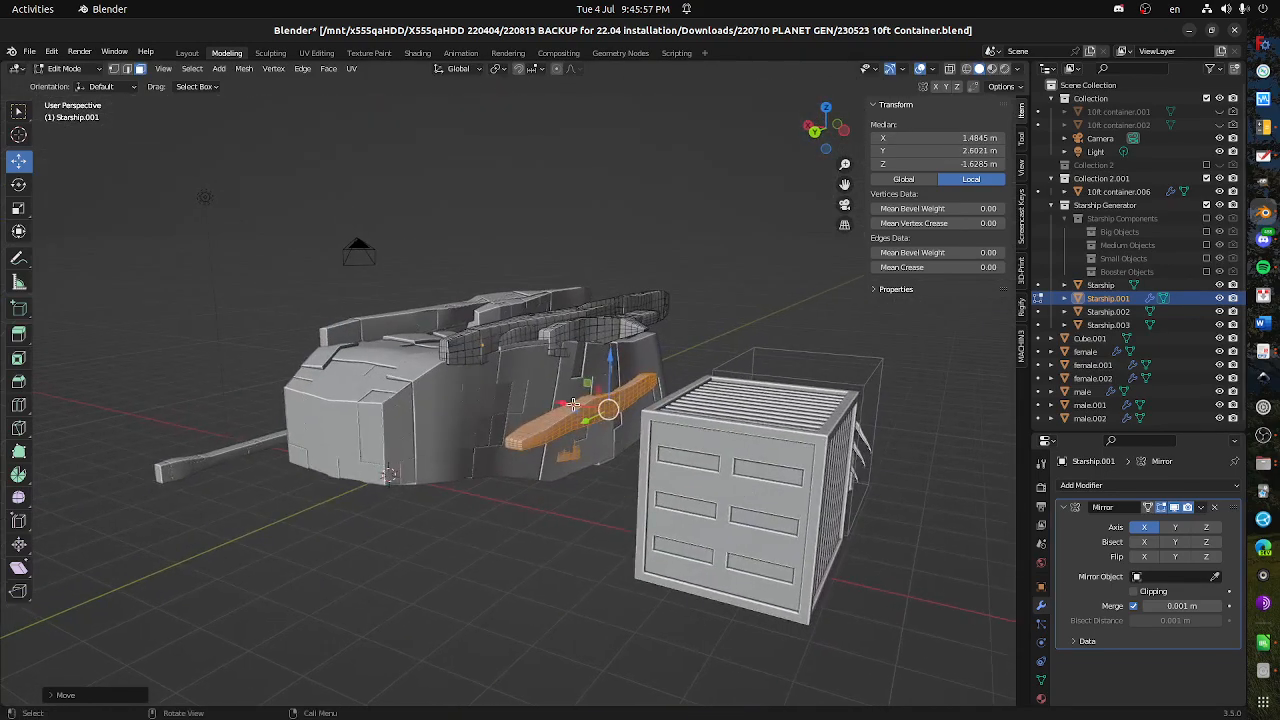
{"action": "left_click_drag", "start_coordinate": [572, 408], "coordinate": [514, 548]}
{"action": "left_click", "coordinate": [625, 593]}
- Select the whole lower side piece partly buried in the hull and move it outward along X to a median of about 1.92 m
{"action": "left_click_drag", "start_coordinate": [625, 593], "coordinate": [599, 514]}
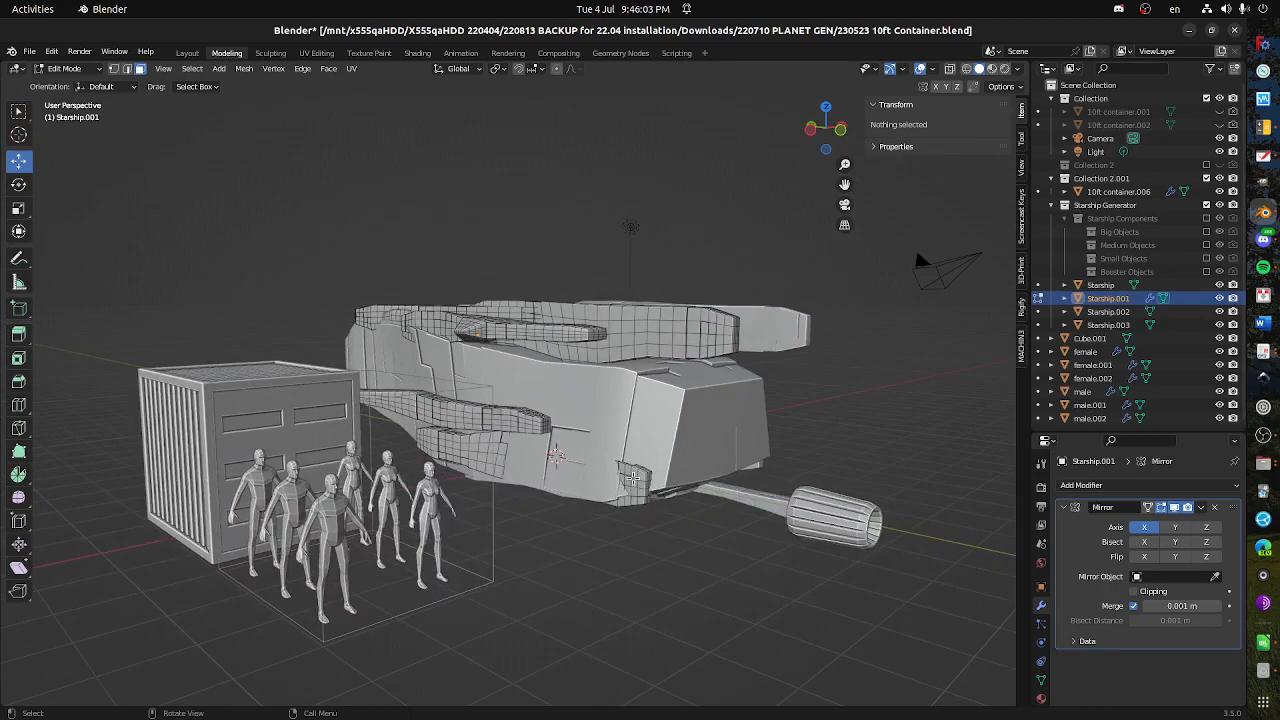
{"action": "left_click", "coordinate": [632, 480]}
{"action": "key", "text": "ctrl+l"}
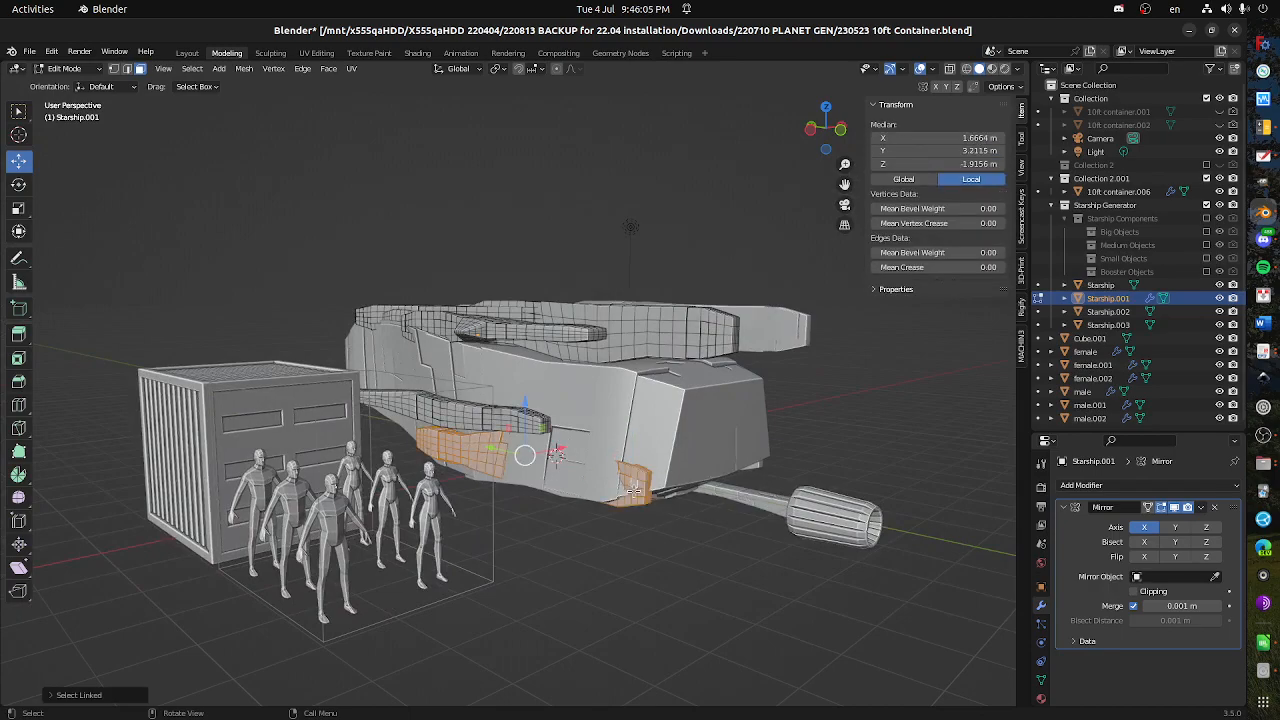
{"action": "key", "text": "g"}
{"action": "key", "text": "x"}
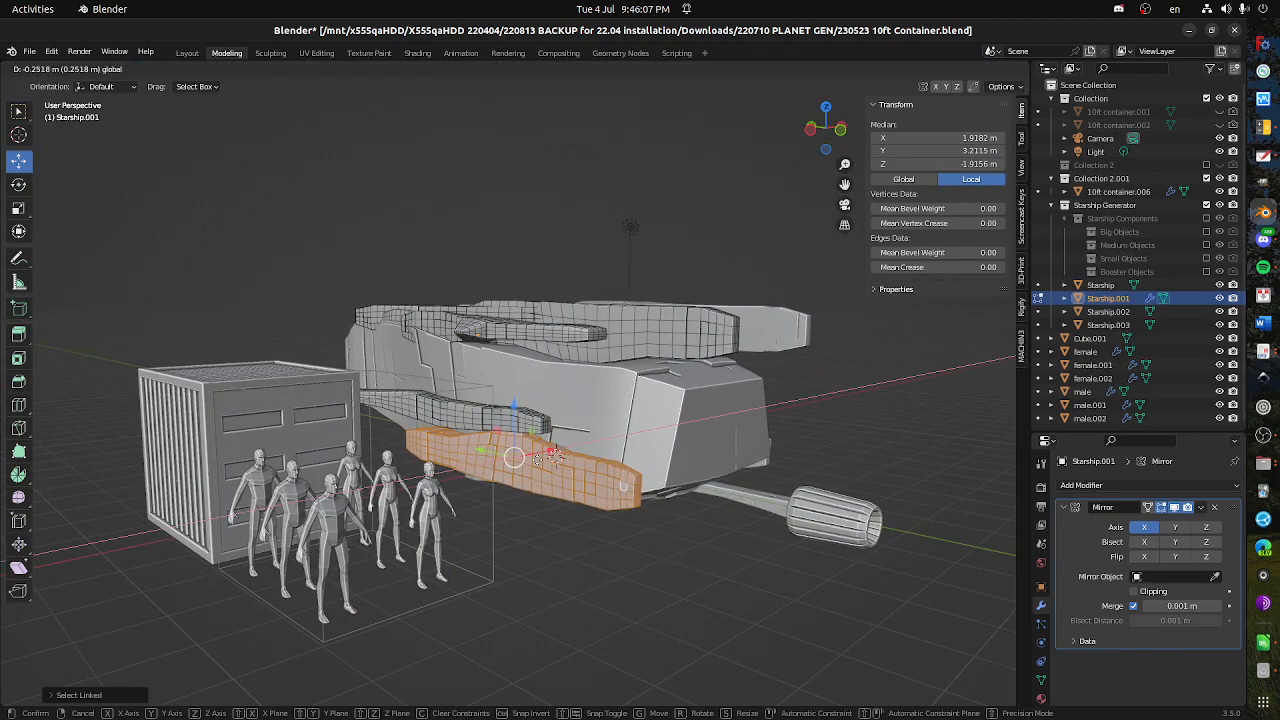
{"action": "left_click", "coordinate": [537, 460]}
- Select the linked long boom just above the lower side piece and slide it along Y toward the hull's rear
{"action": "left_click", "coordinate": [531, 424]}
{"action": "left_click_drag", "start_coordinate": [531, 424], "coordinate": [547, 475]}
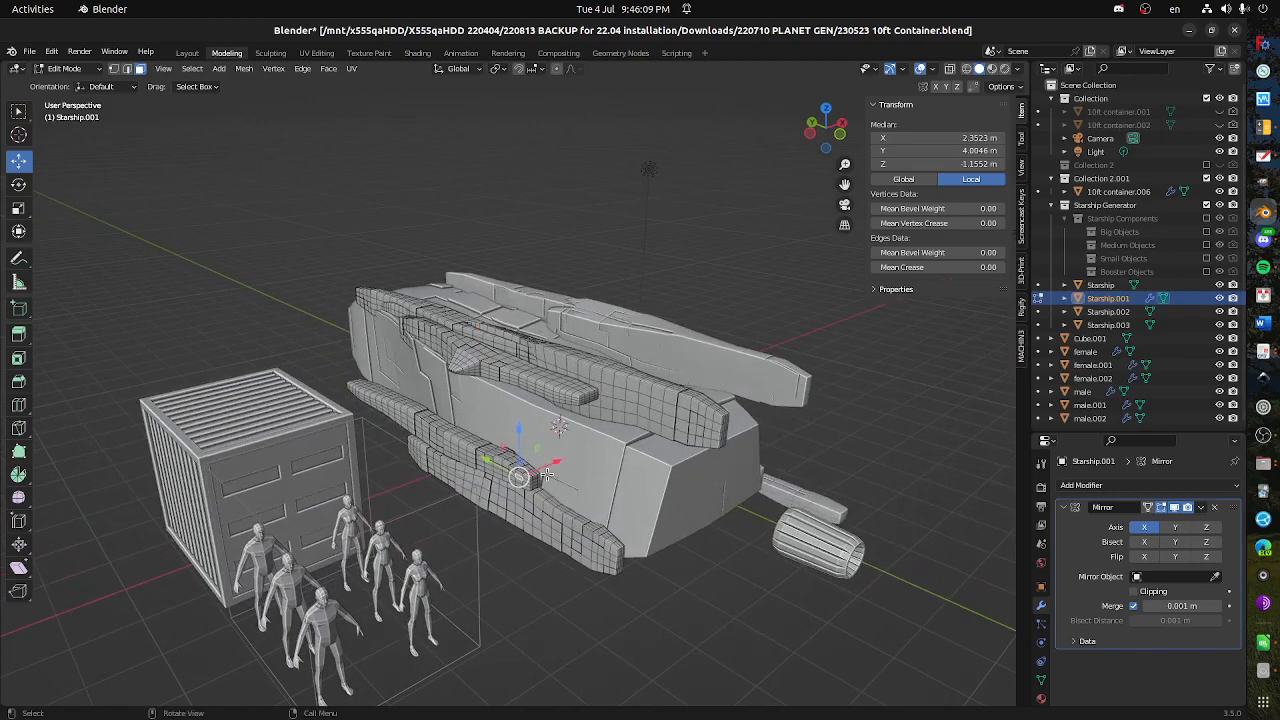
{"action": "key", "text": "ctrl+l"}
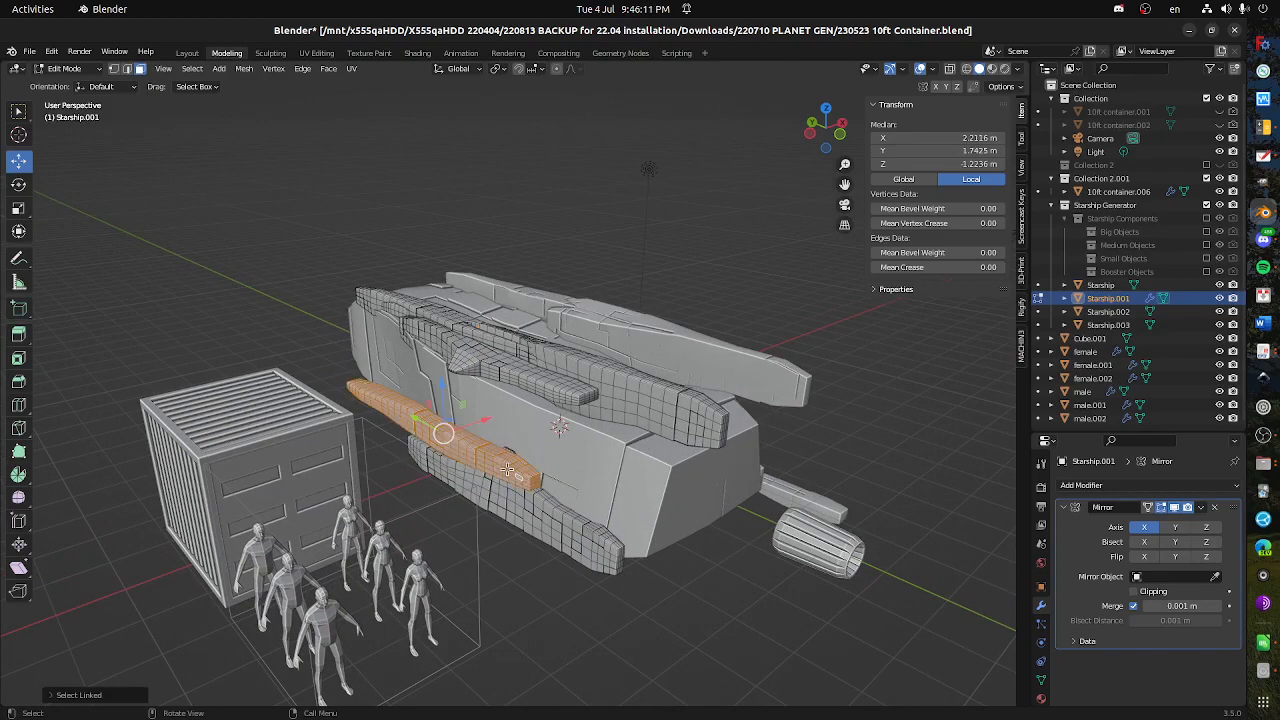
{"action": "key", "text": "g"}
{"action": "key", "text": "y"}
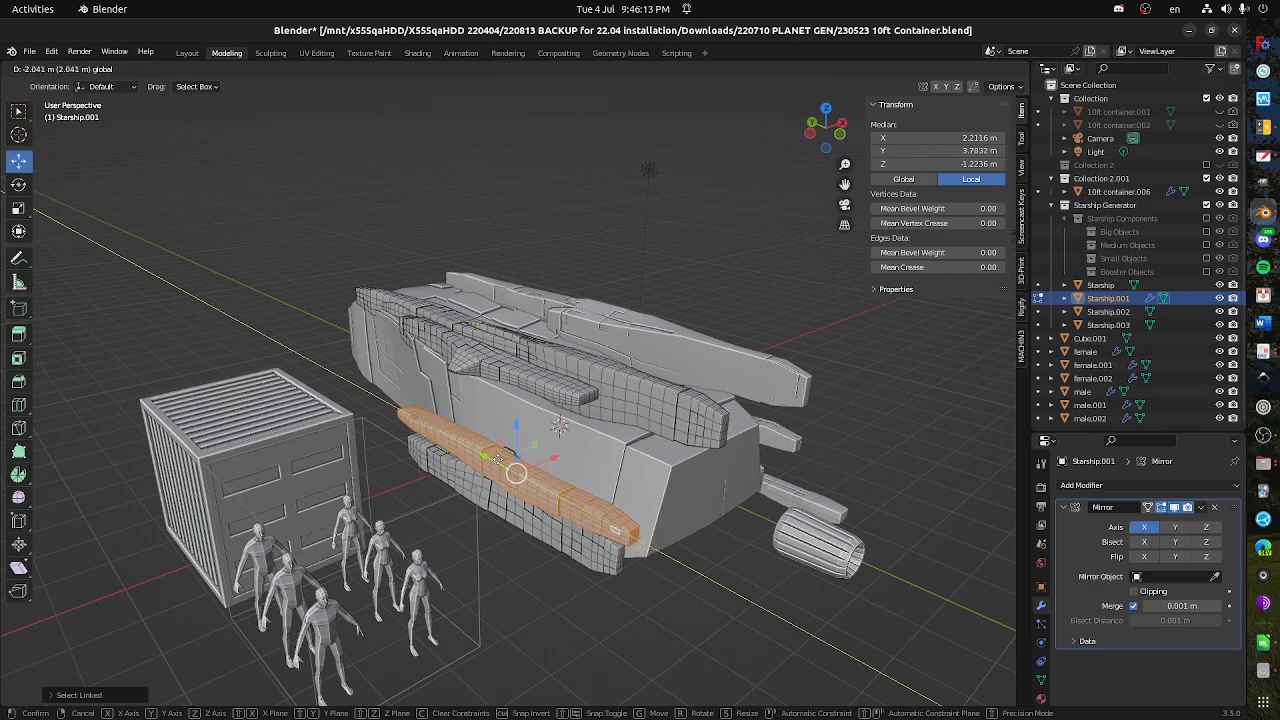
{"action": "left_click", "coordinate": [543, 476]}
- Select the linked long strip along the hull's upper edge and move it outward along X to a median of about 2.29 m
{"action": "left_click_drag", "start_coordinate": [544, 476], "coordinate": [757, 522]}
{"action": "left_click", "coordinate": [571, 367]}
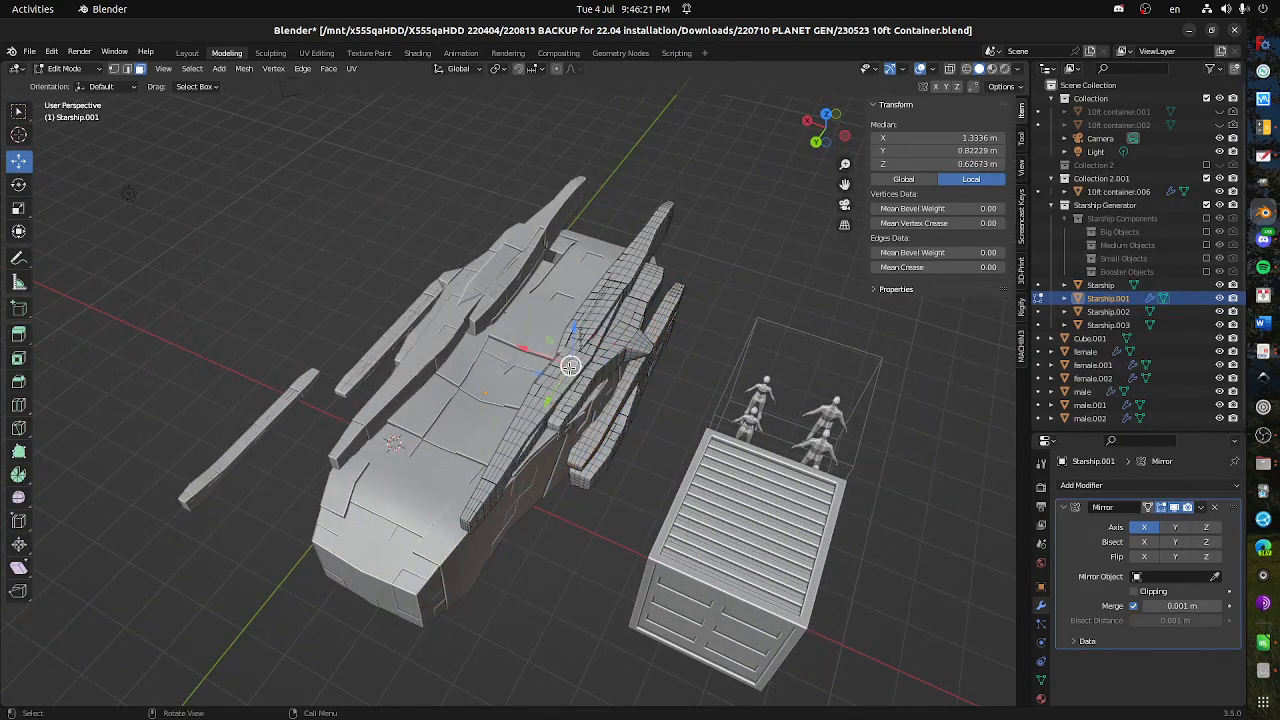
{"action": "key", "text": "l"}
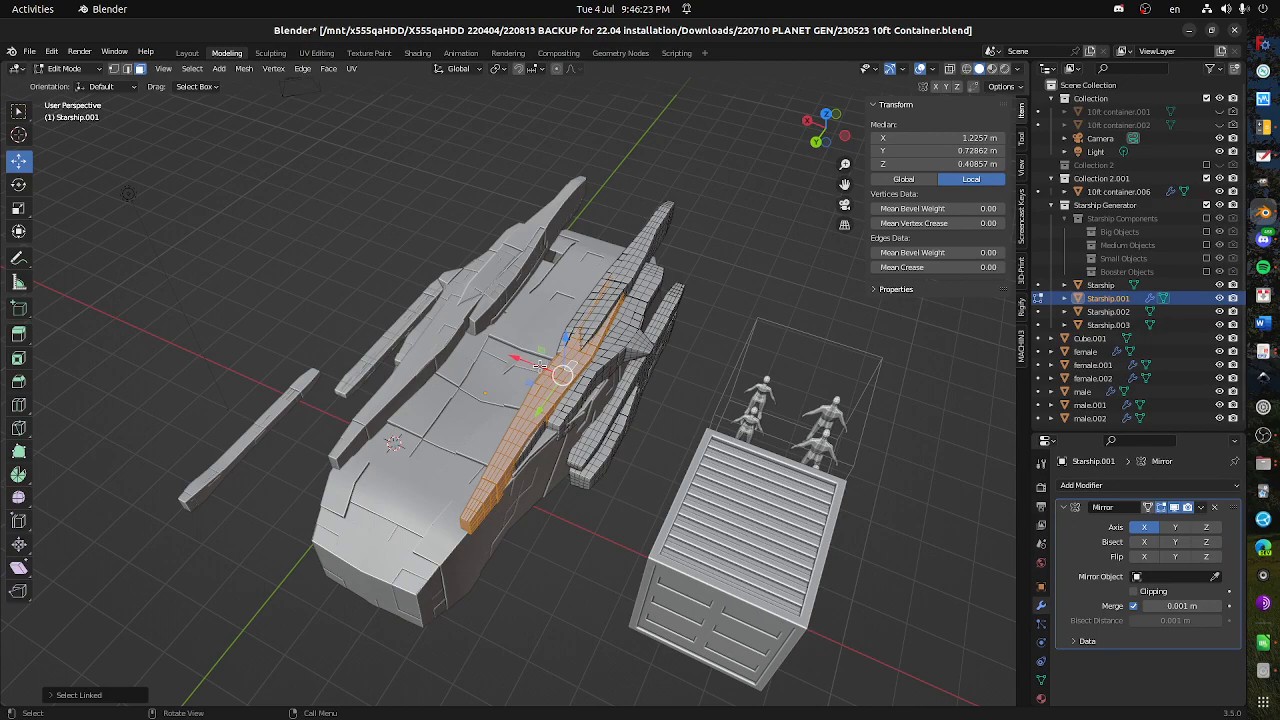
{"action": "key", "text": "g"}
{"action": "key", "text": "x"}
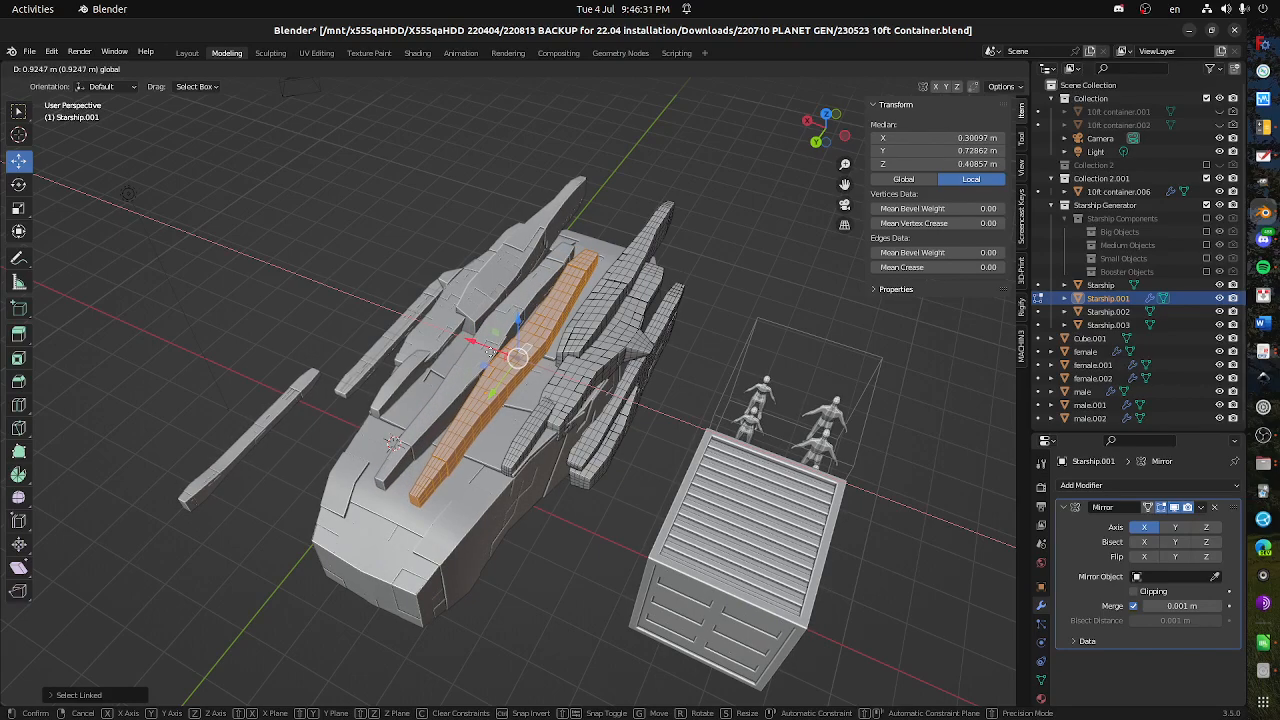
{"action": "mouse_move", "coordinate": [577, 385]}
{"action": "left_mouse_down"}
{"action": "mouse_move", "coordinate": [619, 401]}
{"action": "mouse_move", "coordinate": [596, 393]}
{"action": "left_mouse_up"}
{"action": "left_click_drag", "start_coordinate": [596, 393], "coordinate": [409, 366]}
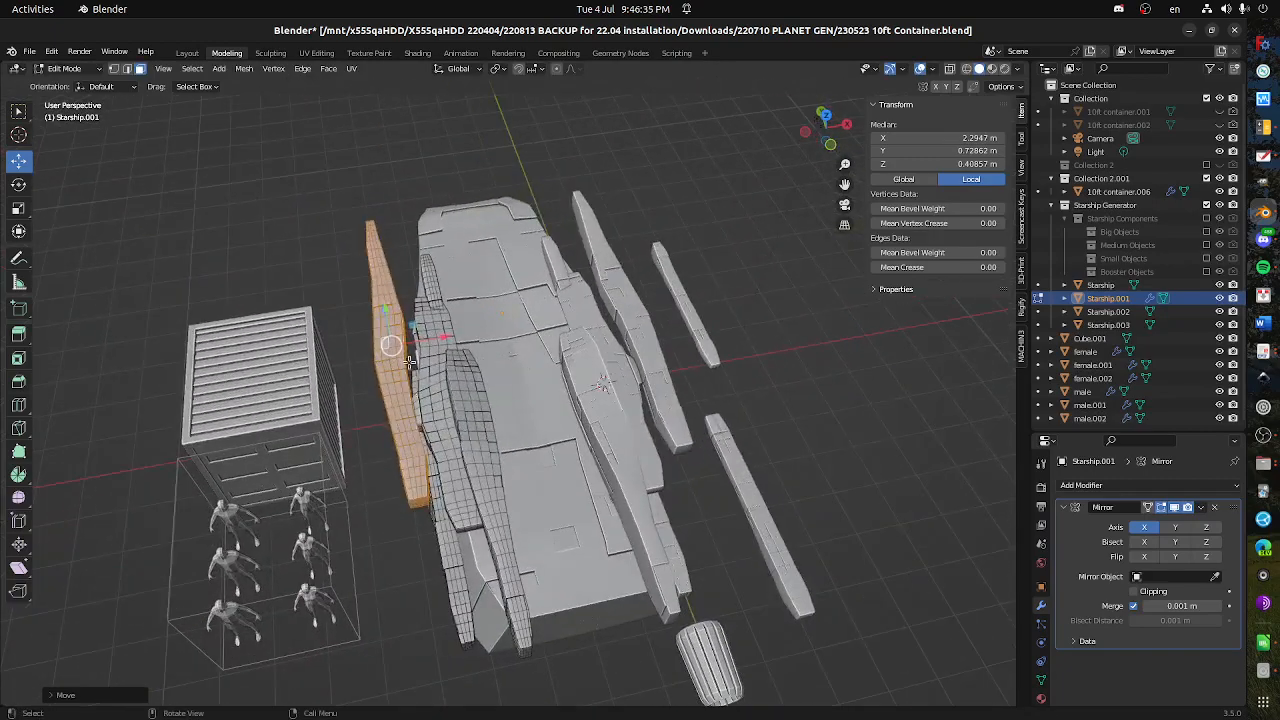
- Slide the outermost upper strip along Y toward the hull's rear, undoing the first attempt
{"action": "left_click_drag", "start_coordinate": [388, 322], "coordinate": [393, 424]}
{"action": "key", "text": "ctrl+z"}
{"action": "left_click_drag", "start_coordinate": [378, 360], "coordinate": [399, 441]}
- Select the linked wide piece between the upper strips, rotate it about the vertical axis, and shift it toward the hull's rear
{"action": "mouse_move", "coordinate": [500, 488]}
{"action": "left_mouse_down"}
{"action": "mouse_move", "coordinate": [508, 380]}
{"action": "mouse_move", "coordinate": [518, 364]}
{"action": "mouse_move", "coordinate": [560, 362]}
{"action": "mouse_move", "coordinate": [483, 368]}
{"action": "mouse_move", "coordinate": [512, 480]}
{"action": "left_mouse_up"}
{"action": "left_click", "coordinate": [439, 425]}
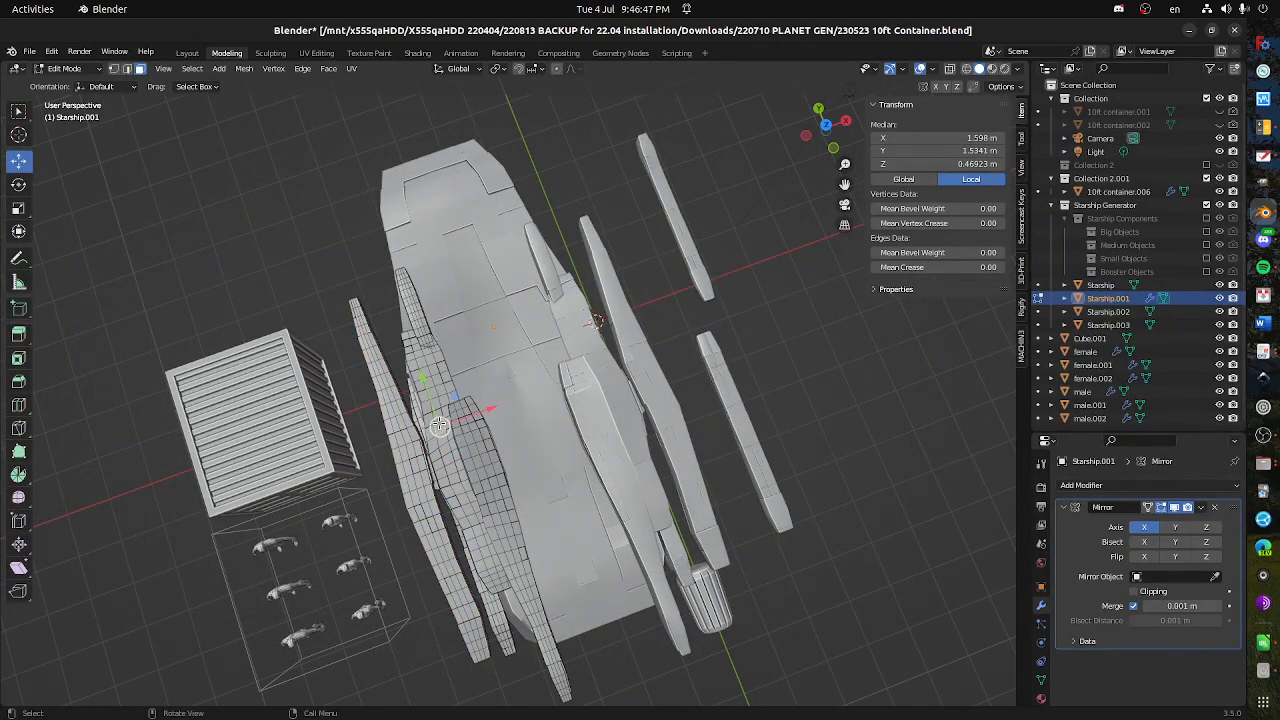
{"action": "key", "text": "l"}
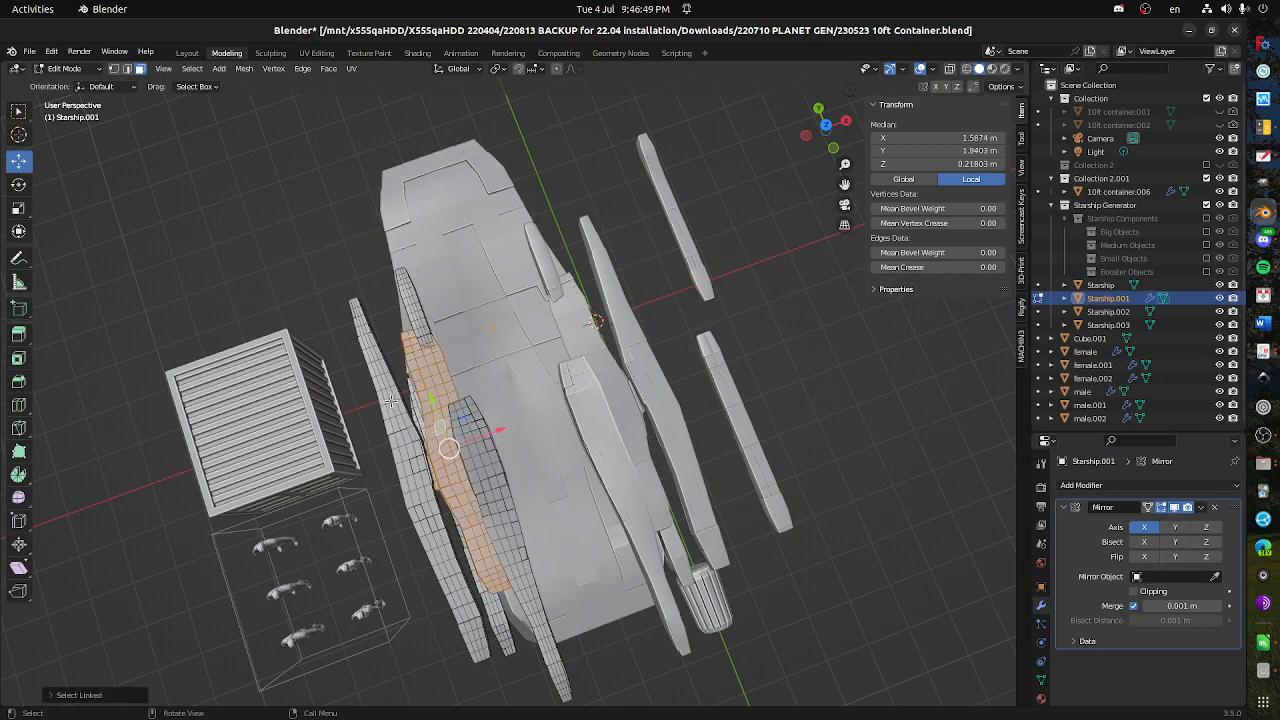
{"action": "left_click", "coordinate": [20, 185]}
{"action": "left_click_drag", "start_coordinate": [494, 452], "coordinate": [489, 471]}
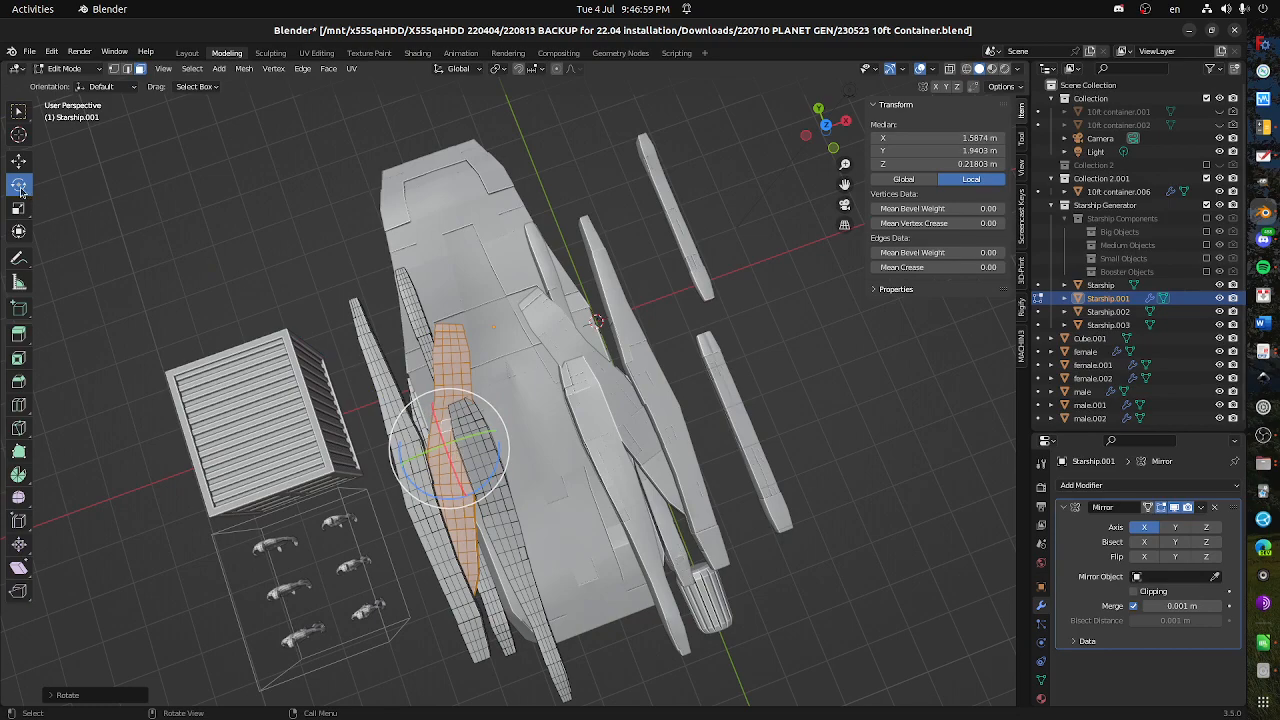
{"action": "left_click_drag", "start_coordinate": [463, 420], "coordinate": [494, 491]}
{"action": "left_click_drag", "start_coordinate": [566, 534], "coordinate": [530, 440]}
- Select the linked inner rear strip and move it inward and forward to a median of about X 0.49 m, Y 3.89 m
{"action": "left_click", "coordinate": [384, 384]}
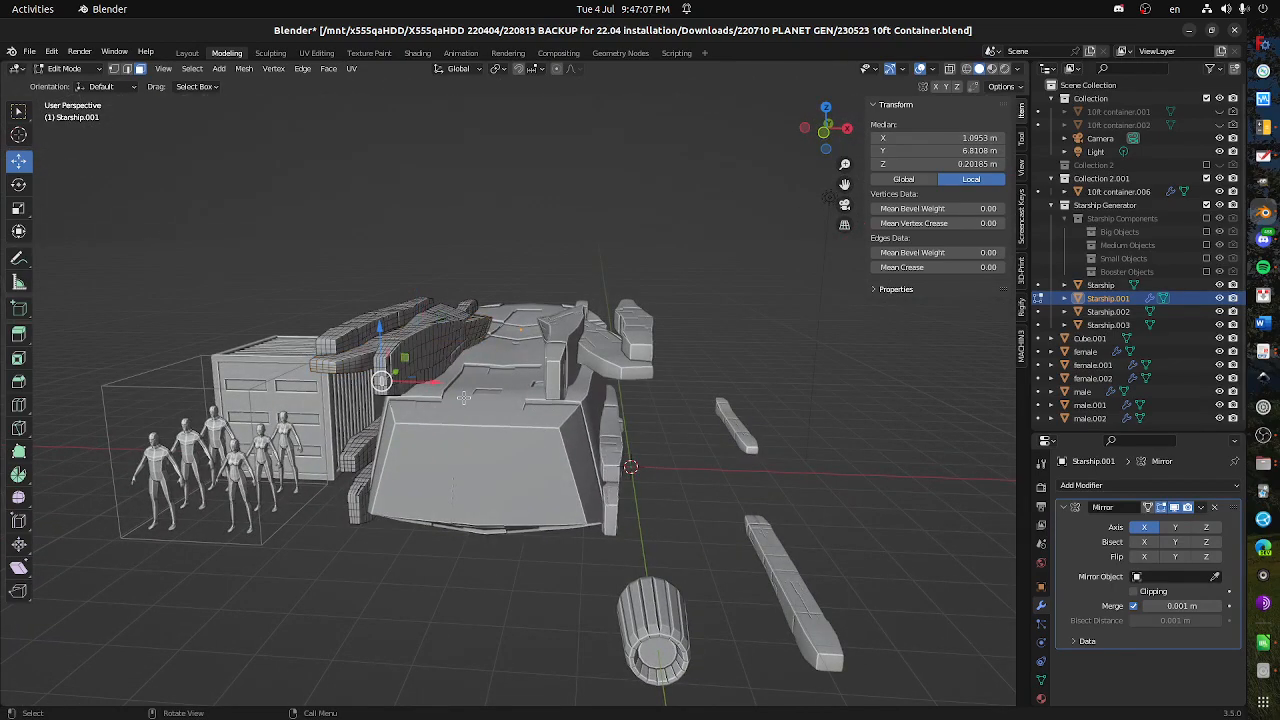
{"action": "key", "text": "l"}
{"action": "left_click_drag", "start_coordinate": [413, 356], "coordinate": [519, 436]}
{"action": "left_click_drag", "start_coordinate": [519, 436], "coordinate": [529, 520]}
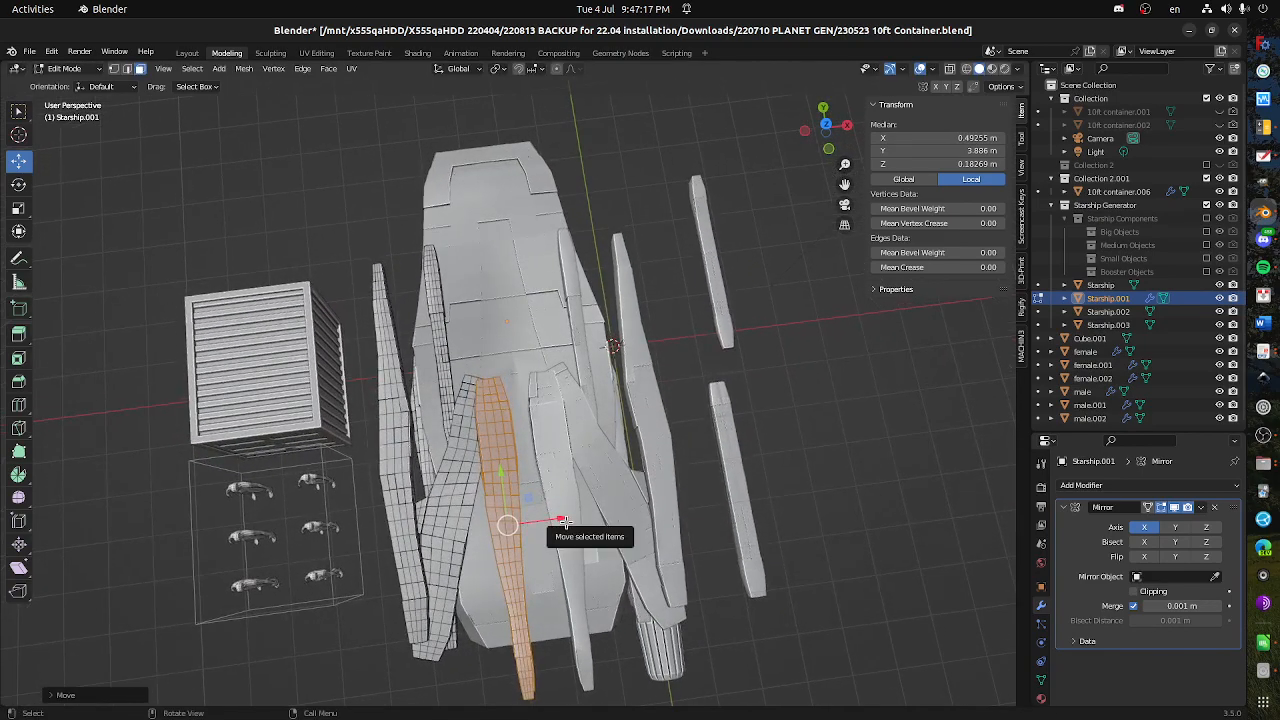
{"action": "left_click_drag", "start_coordinate": [553, 522], "coordinate": [84, 438]}
{"action": "left_click_drag", "start_coordinate": [351, 437], "coordinate": [256, 441]}
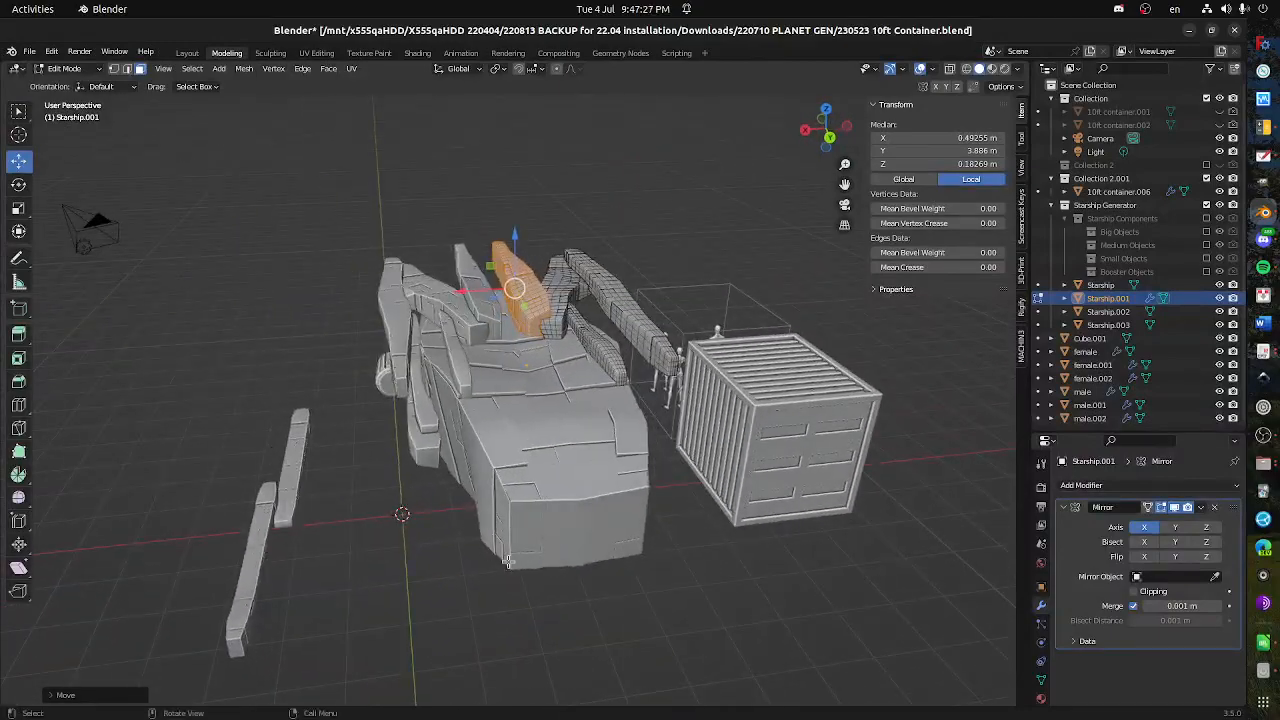
- Switch from the side parts to editing the starship hull's mesh and select four adjacent faces across the top of its nose
{"action": "scroll", "coordinate": [595, 593], "scroll_direction": "up", "scroll_amount": 3}
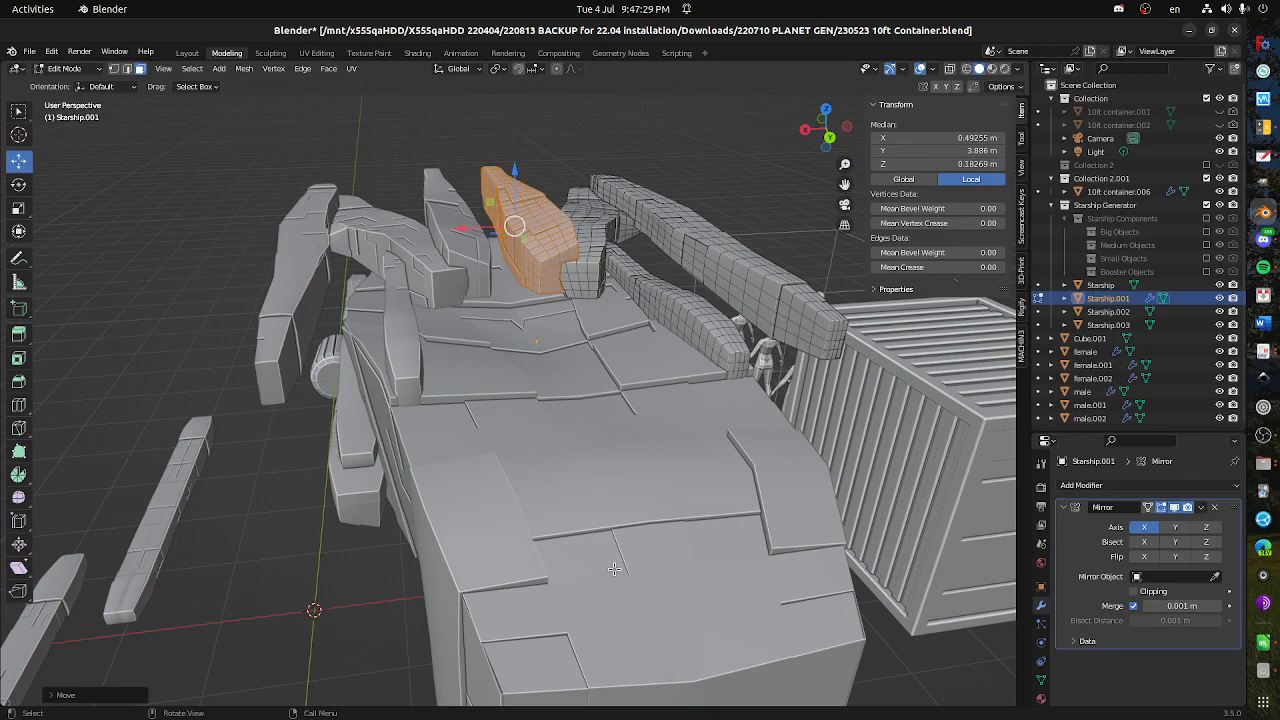
{"action": "left_click", "coordinate": [65, 70]}
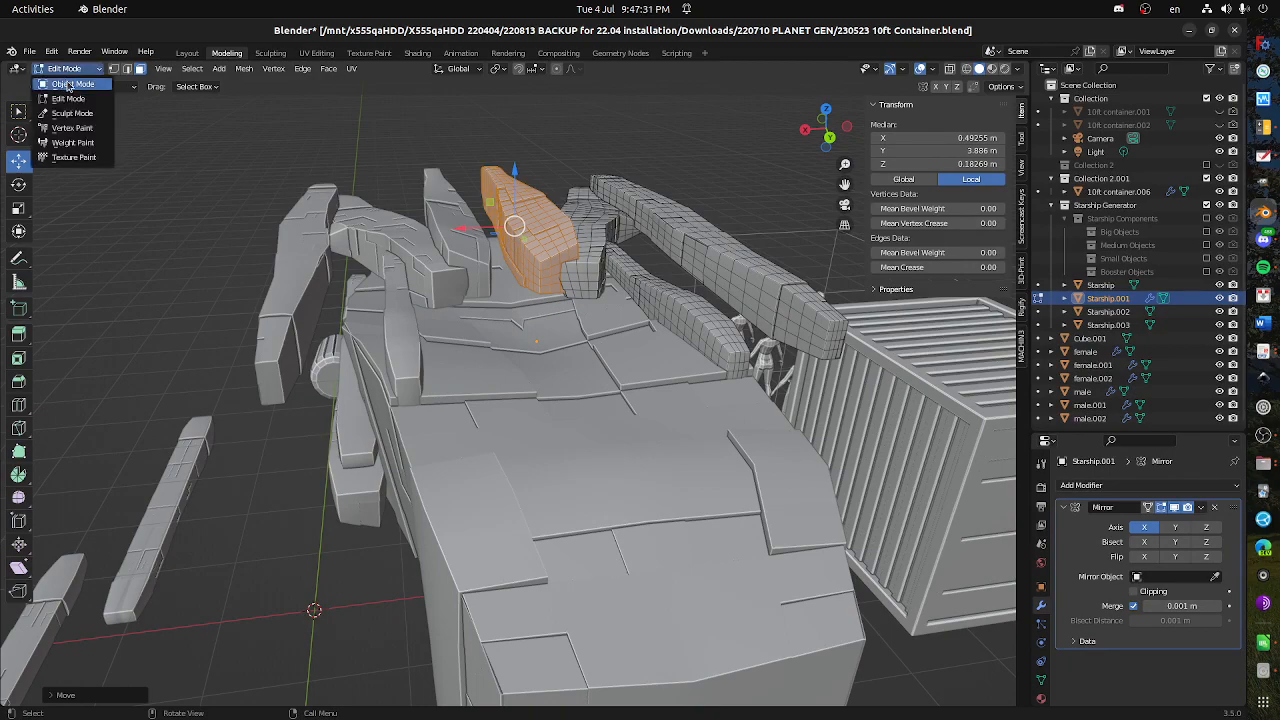
{"action": "left_click", "coordinate": [62, 86]}
{"action": "scroll", "coordinate": [602, 498], "scroll_direction": "down", "scroll_amount": 5}
{"action": "left_click_drag", "start_coordinate": [602, 503], "coordinate": [610, 491]}
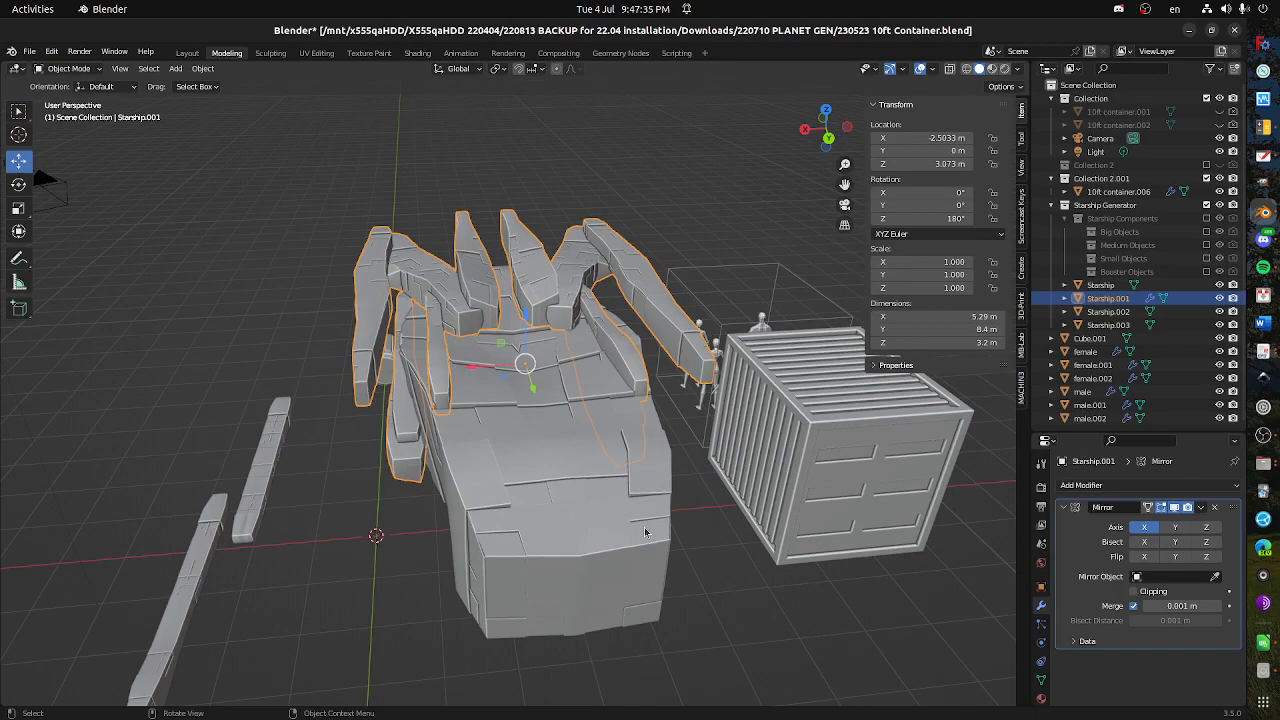
{"action": "left_click", "coordinate": [577, 497]}
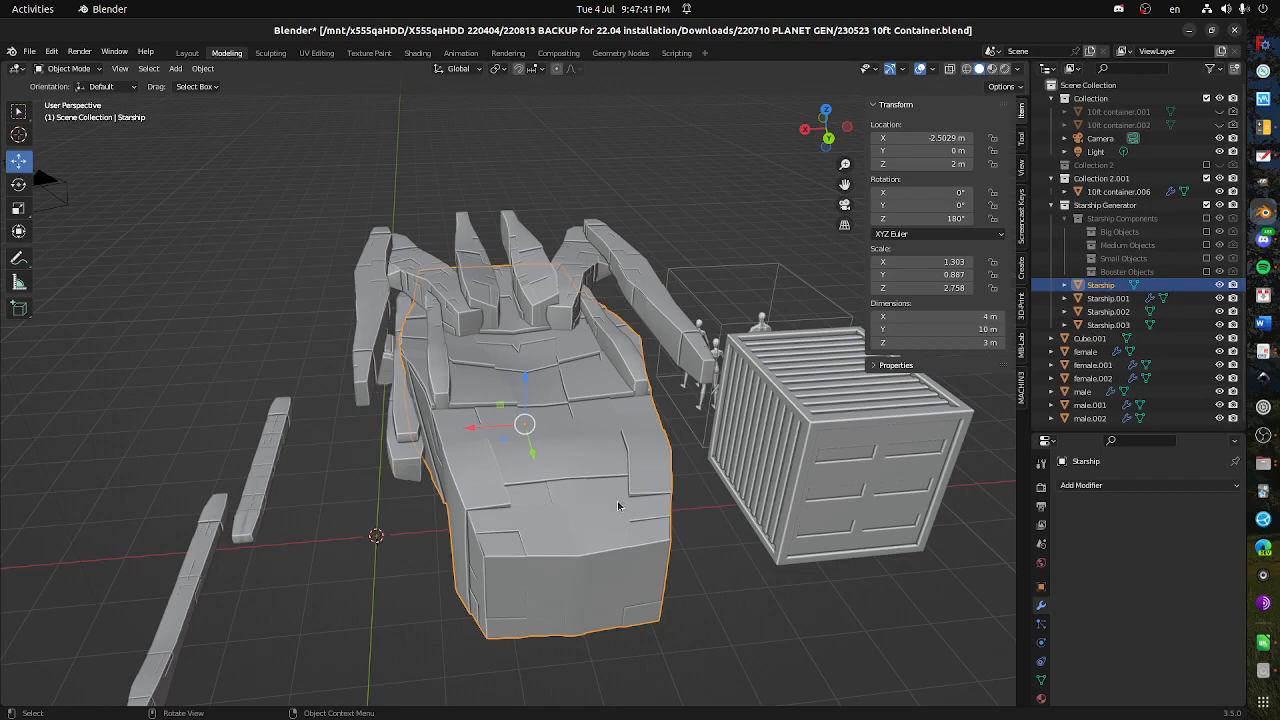
{"action": "key", "text": "Tab"}
{"action": "left_click", "coordinate": [610, 493]}
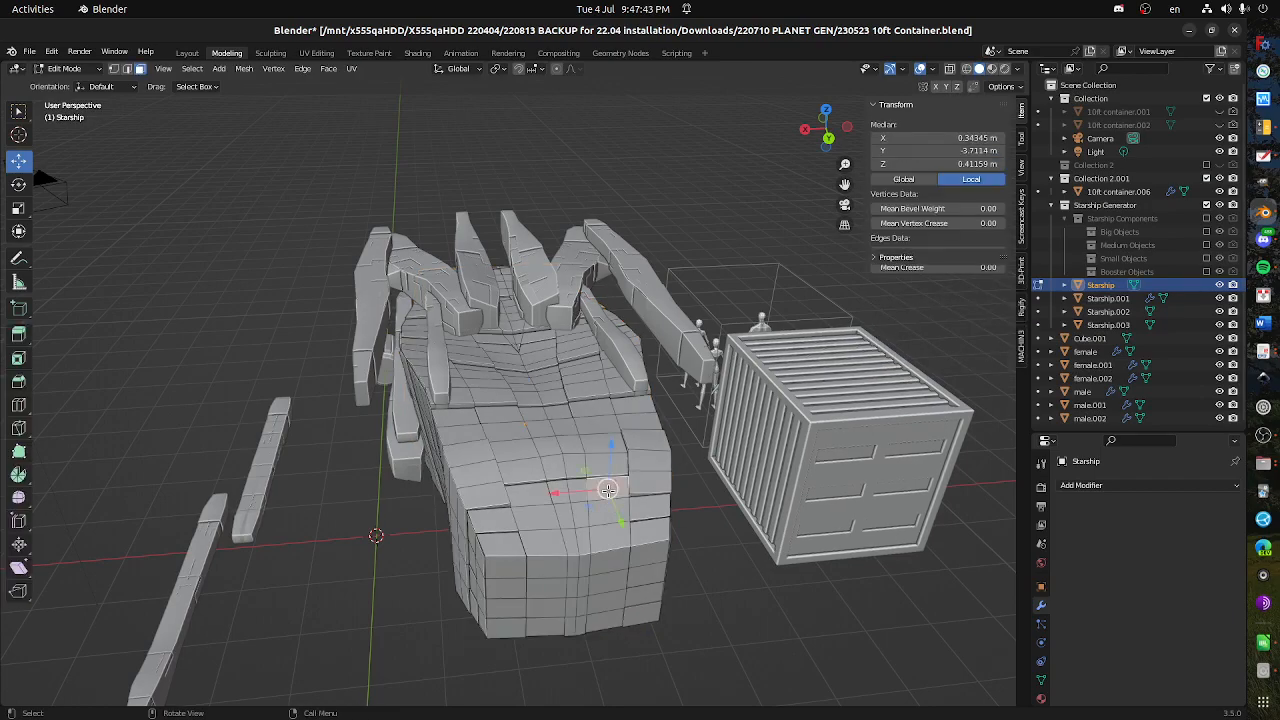
{"action": "left_click", "coordinate": [579, 491], "text": "shift"}
{"action": "left_click", "coordinate": [554, 490], "text": "shift"}
{"action": "left_click", "coordinate": [524, 492], "text": "shift"}
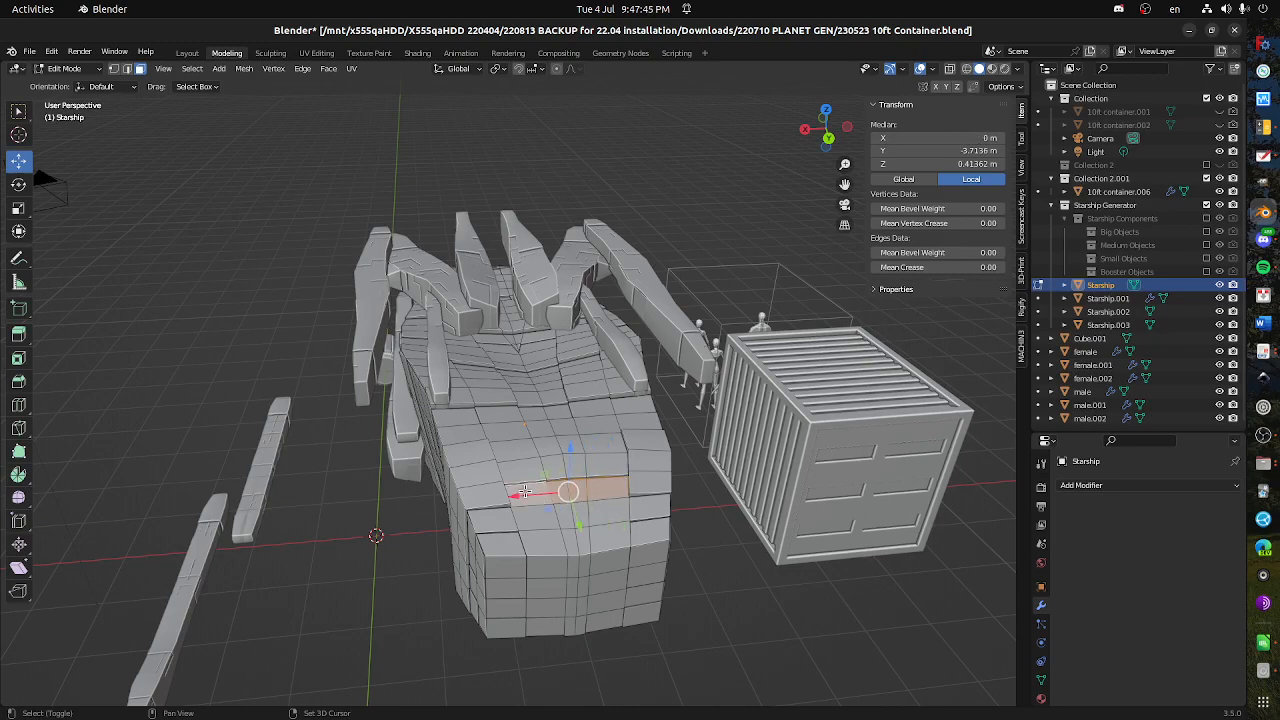
- Add a material slot to the hull and create a new material in it
{"action": "scroll", "coordinate": [1043, 657], "scroll_direction": "down", "scroll_amount": 1}
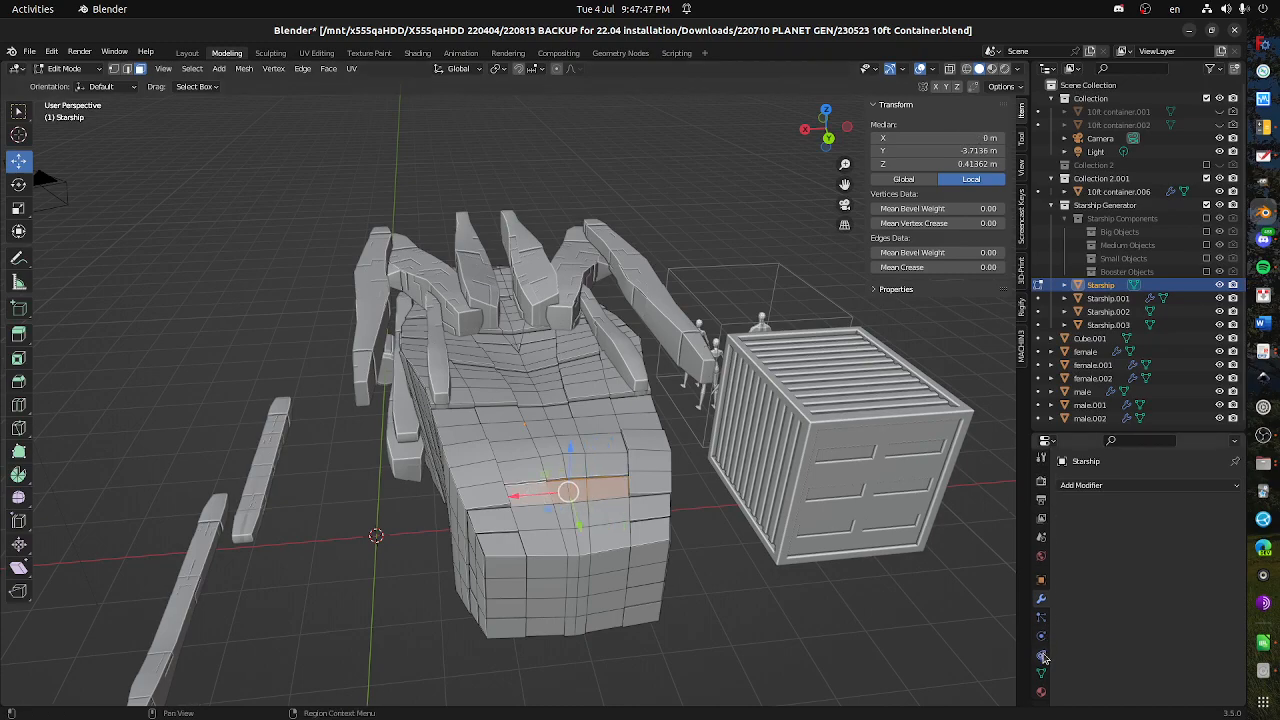
{"action": "left_click_drag", "start_coordinate": [1071, 431], "coordinate": [1071, 333]}
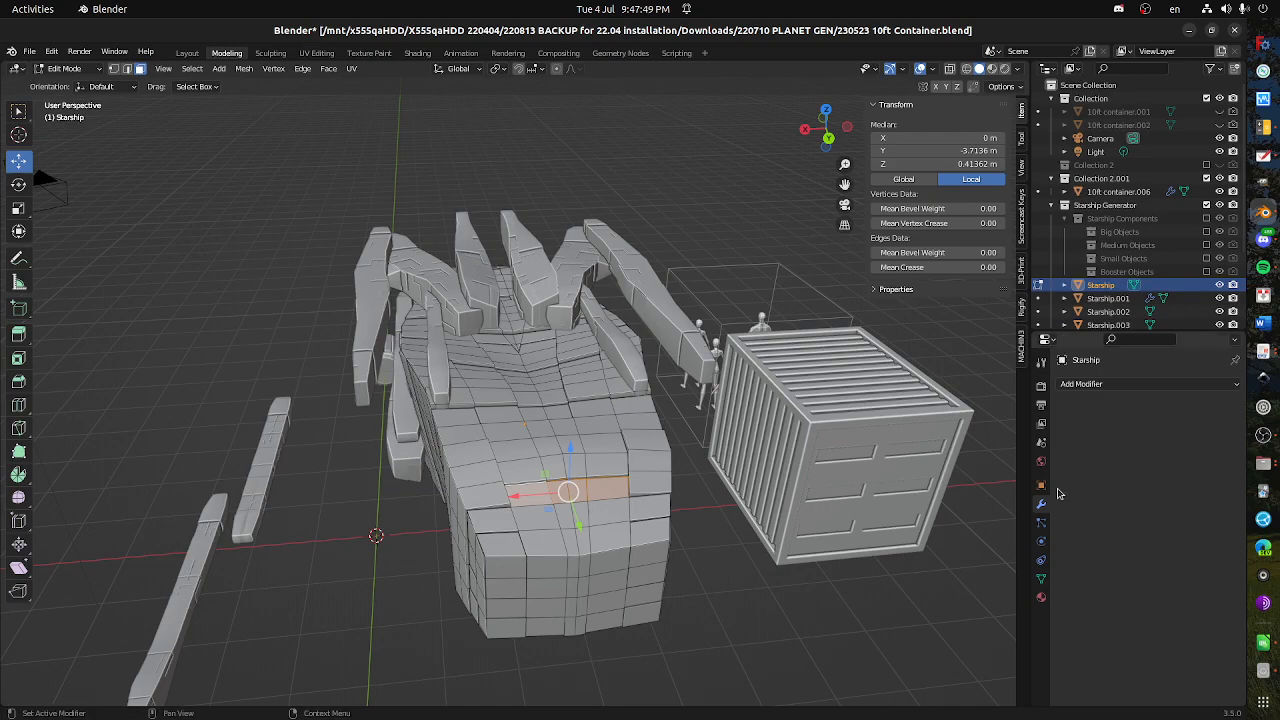
{"action": "left_click", "coordinate": [1042, 598]}
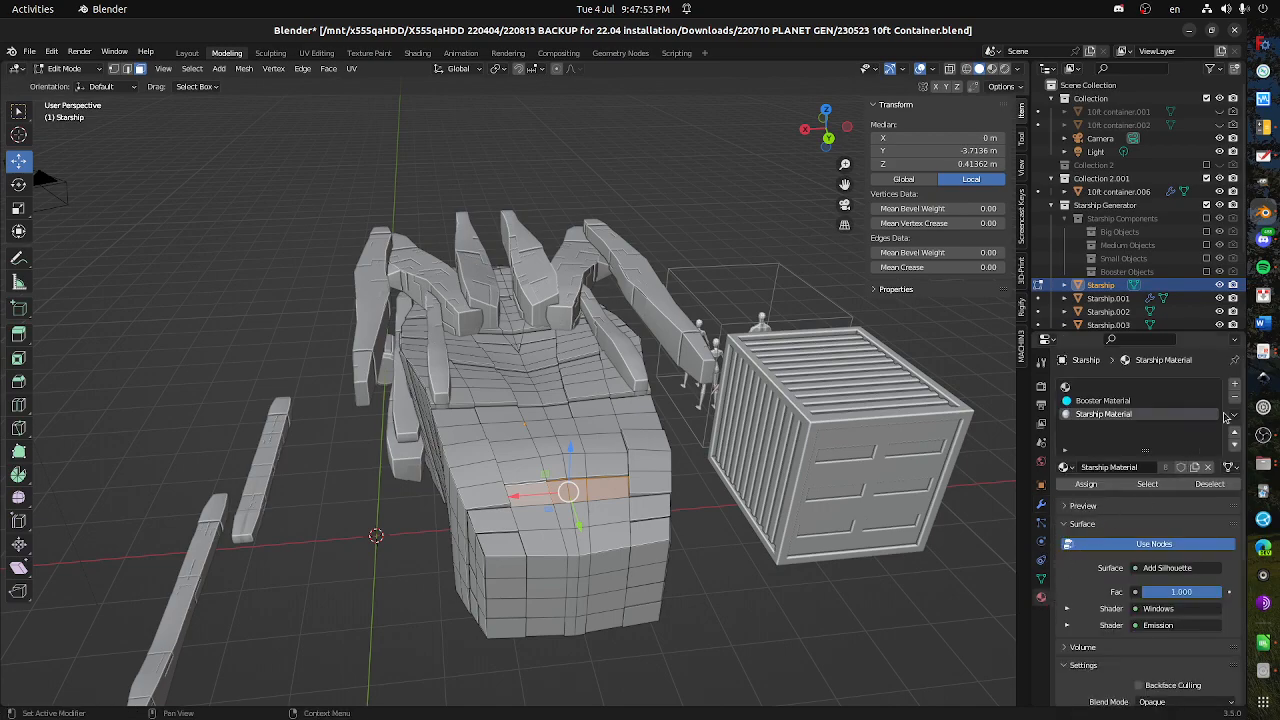
{"action": "left_click", "coordinate": [1234, 384]}
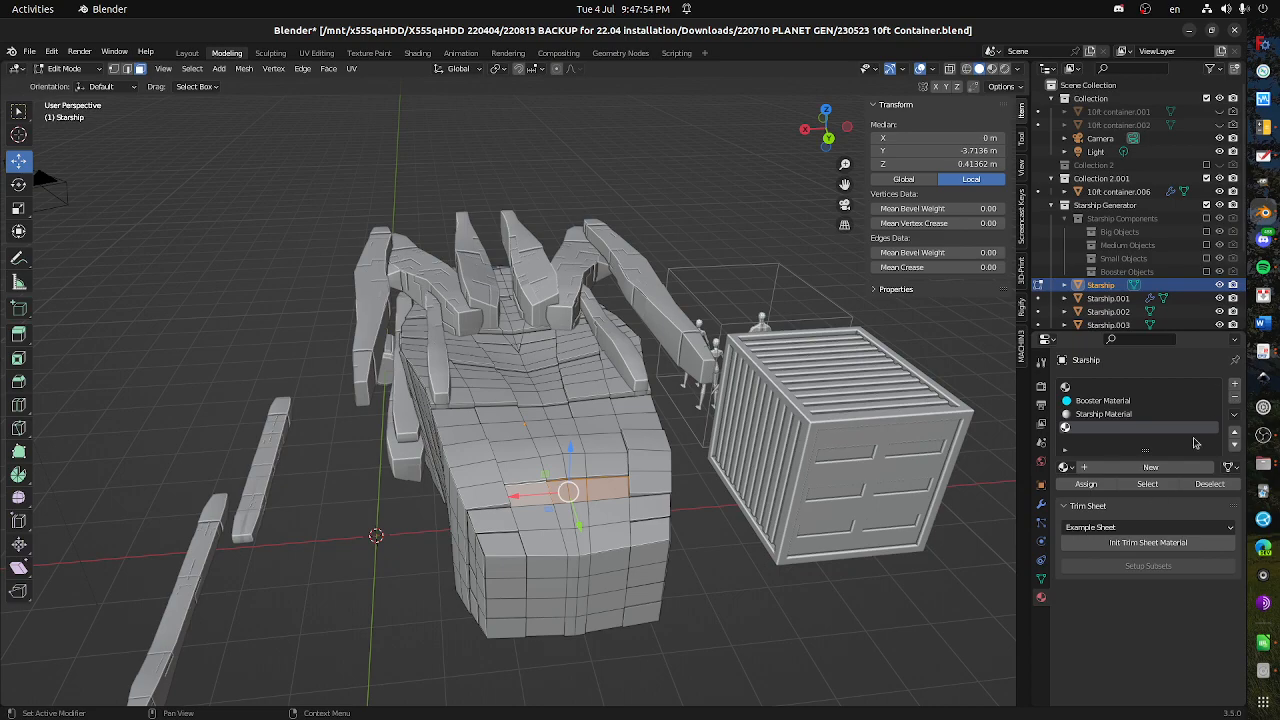
{"action": "left_click", "coordinate": [1132, 470]}
{"action": "mouse_move", "coordinate": [832, 602]}
{"action": "left_mouse_down"}
{"action": "mouse_move", "coordinate": [854, 566]}
{"action": "mouse_move", "coordinate": [842, 584]}
{"action": "left_mouse_up"}
- Set the new material's Metallic to 1.000 and its Transmission to about 0.545
{"action": "scroll", "coordinate": [1188, 628], "scroll_direction": "down", "scroll_amount": 7}
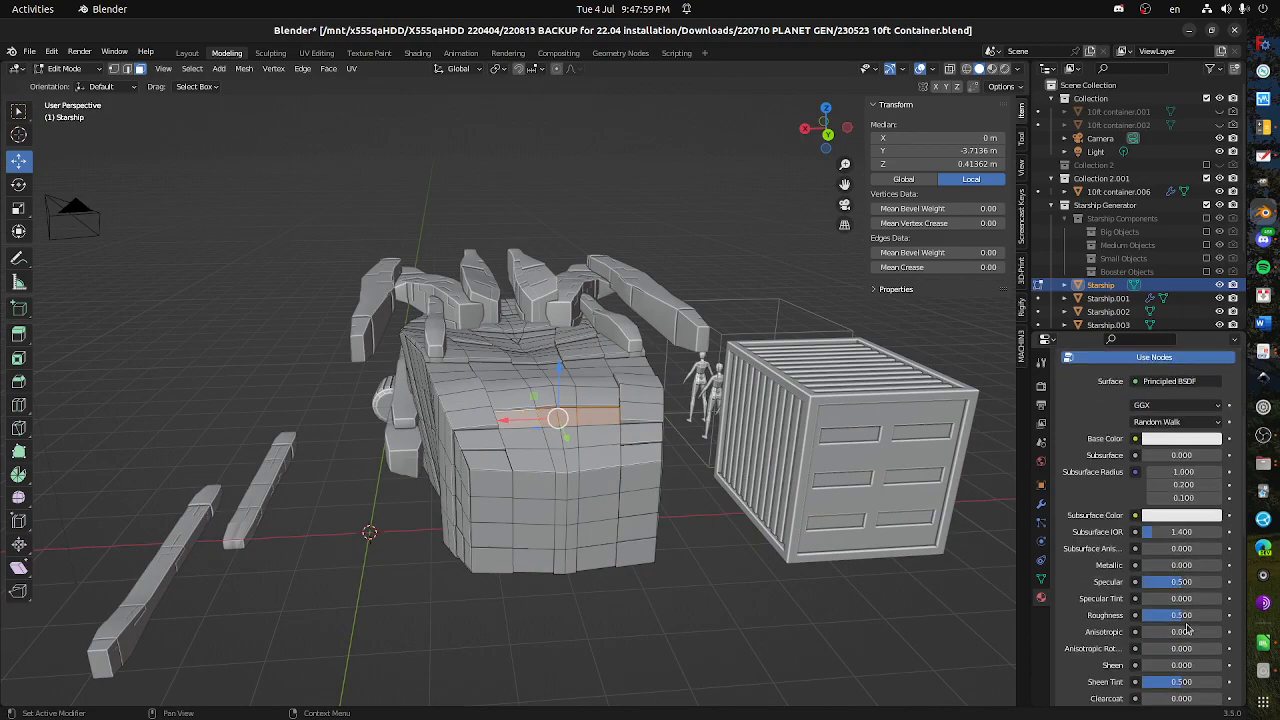
{"action": "scroll", "coordinate": [1188, 628], "scroll_direction": "down", "scroll_amount": 5}
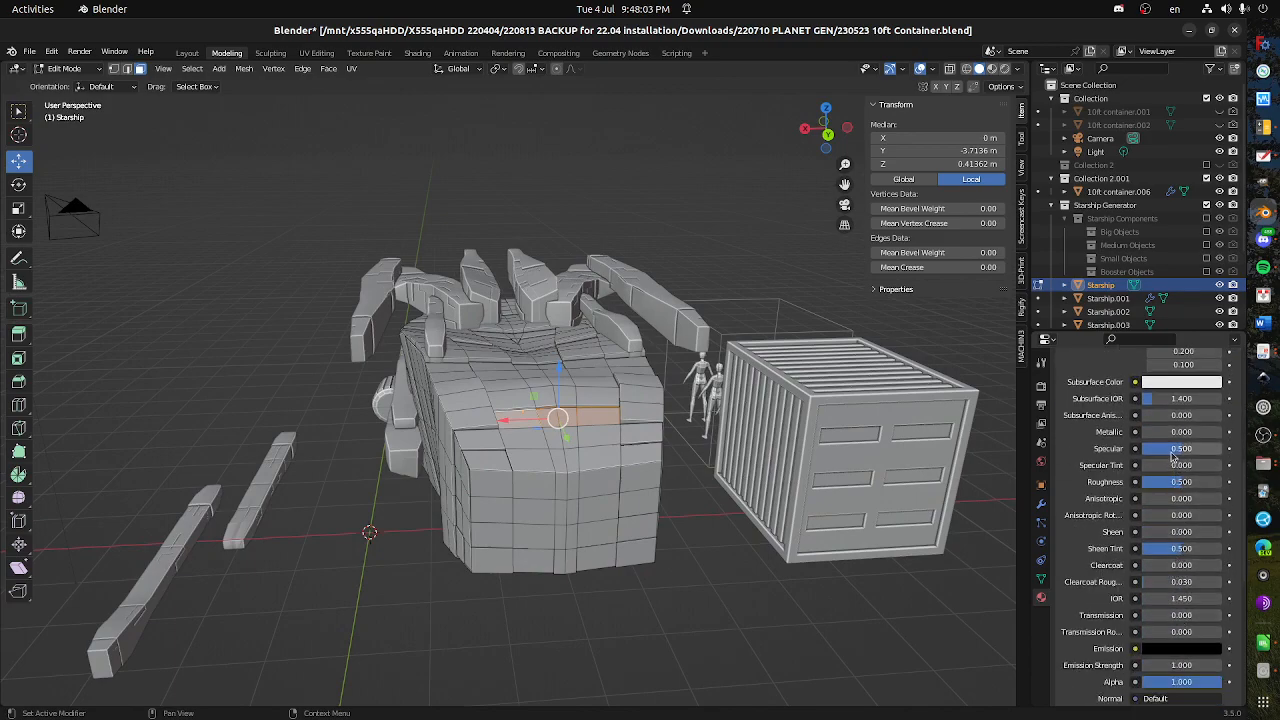
{"action": "left_click_drag", "start_coordinate": [1174, 438], "coordinate": [1191, 438]}
{"action": "left_click_drag", "start_coordinate": [1217, 432], "coordinate": [1222, 432]}
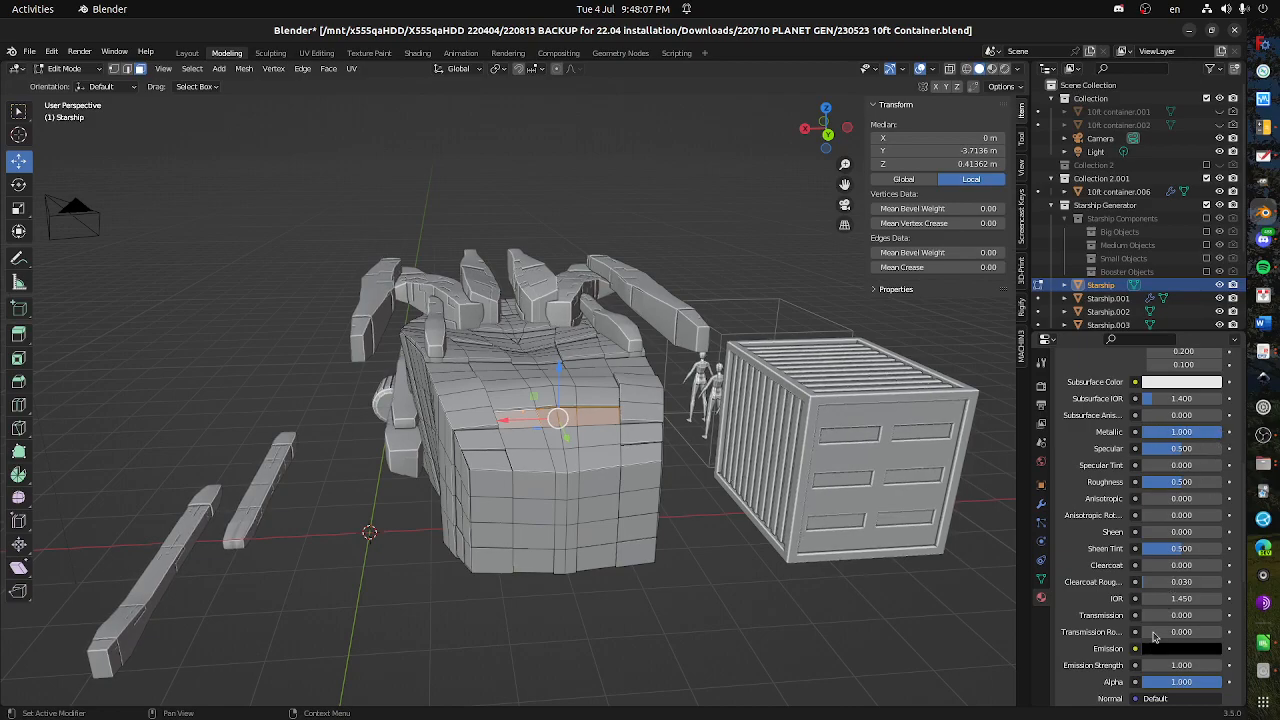
{"action": "scroll", "coordinate": [1157, 638], "scroll_direction": "down", "scroll_amount": 2}
{"action": "left_click_drag", "start_coordinate": [1159, 563], "coordinate": [1195, 563]}
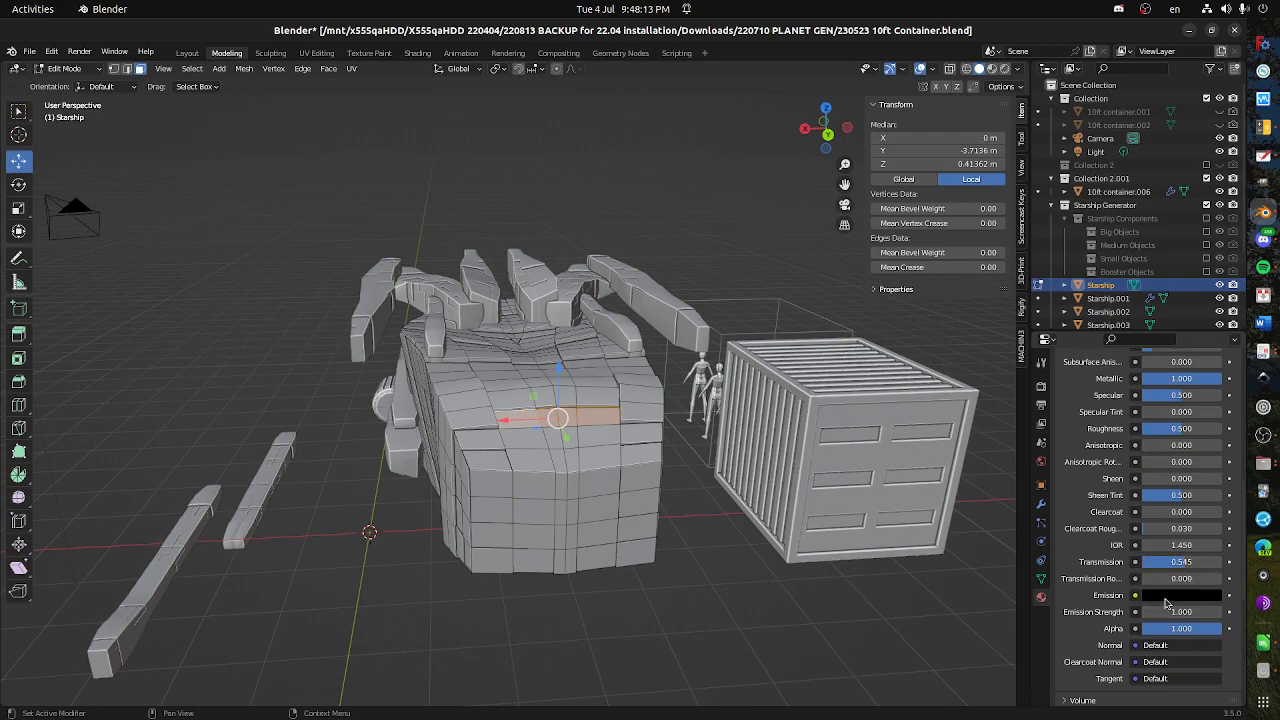
- Make the emission colour grey with value 0.342, and the base colour pale yellow with hue about 0.162 and saturation about 0.629
{"action": "left_click", "coordinate": [1165, 596]}
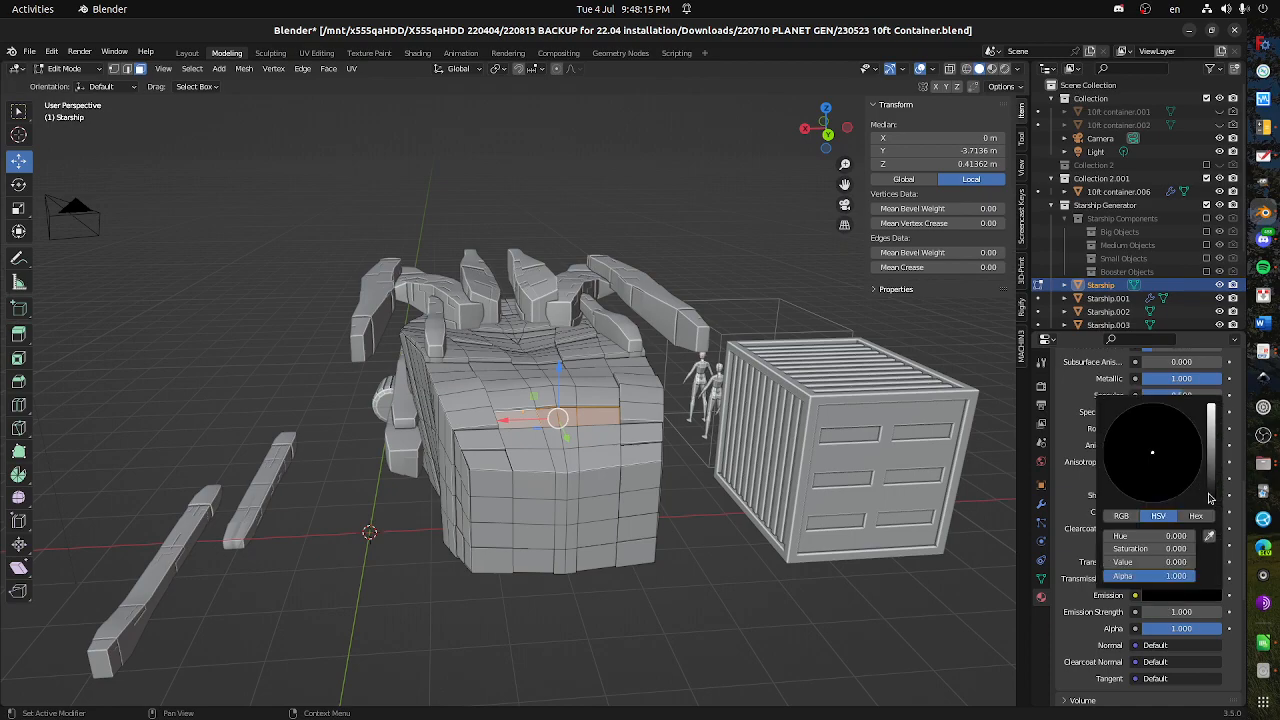
{"action": "left_click_drag", "start_coordinate": [1213, 495], "coordinate": [1211, 439]}
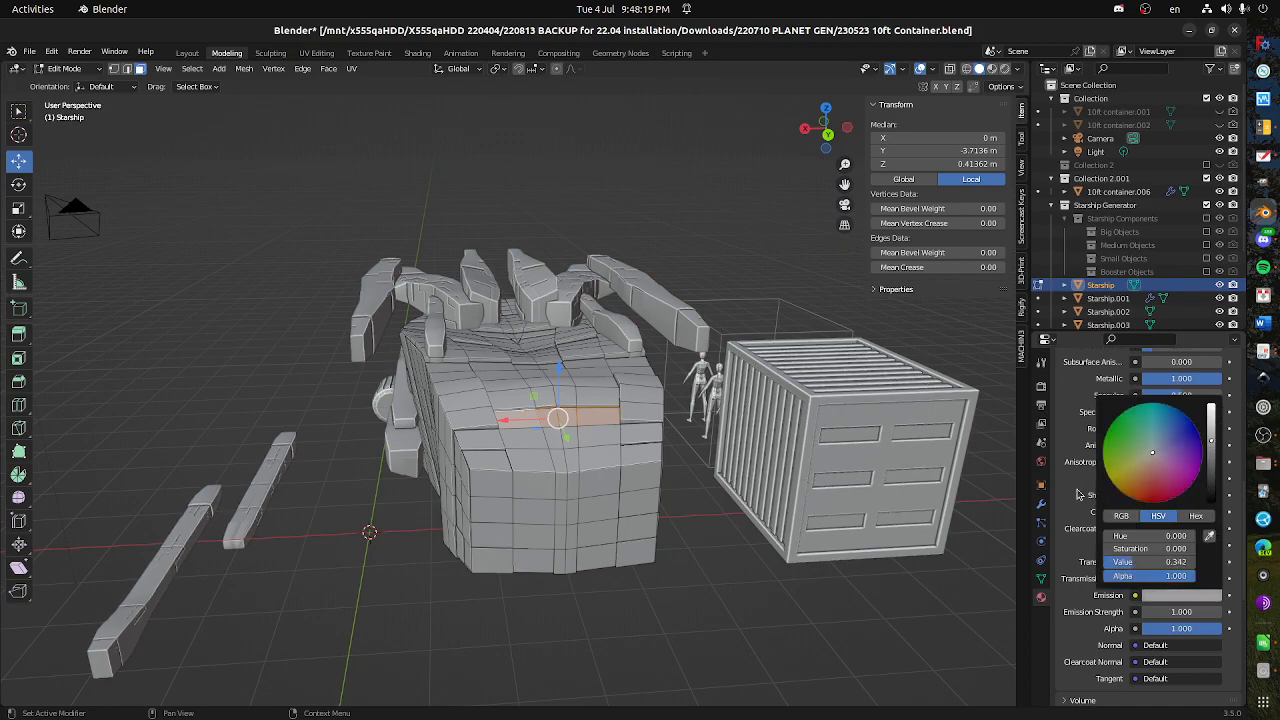
{"action": "scroll", "coordinate": [1170, 470], "scroll_direction": "up", "scroll_amount": 4}
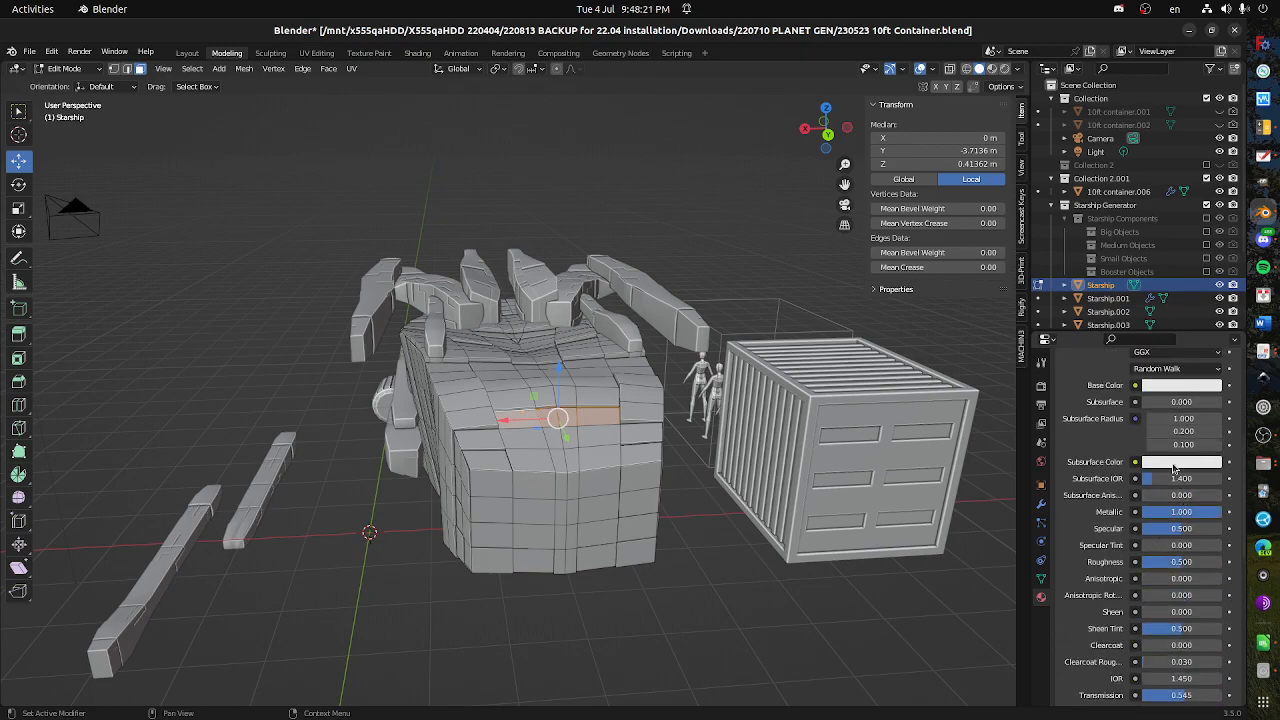
{"action": "left_click", "coordinate": [1168, 386]}
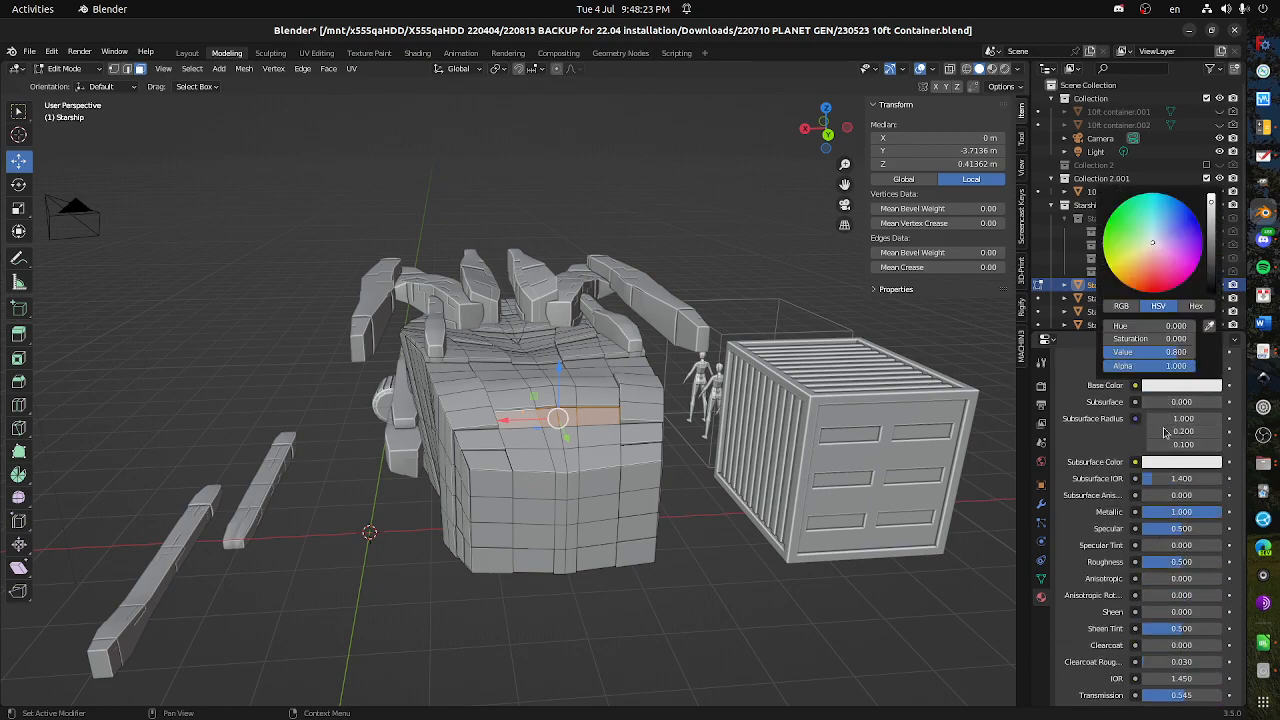
{"action": "left_click_drag", "start_coordinate": [1152, 246], "coordinate": [1139, 250]}
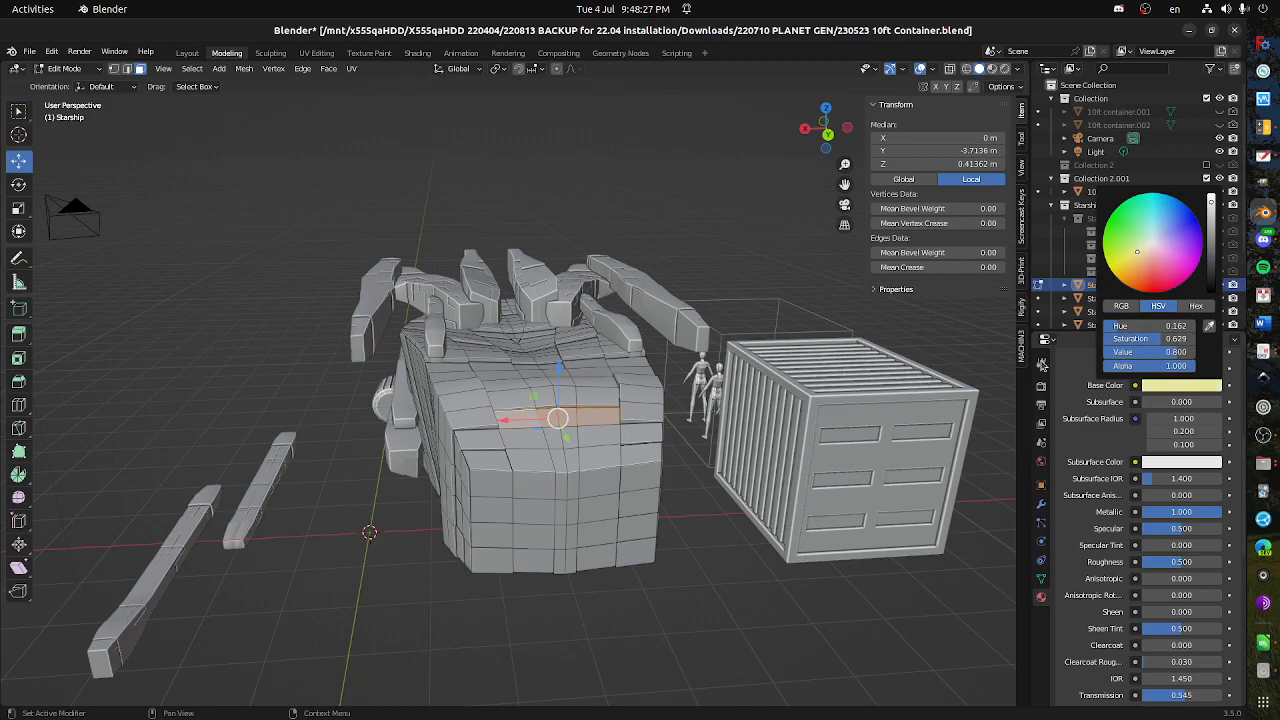
- Show the scene in rendered shading, assign the new material to the four selected hull nose faces and clear the selection
{"action": "left_click", "coordinate": [1005, 70]}
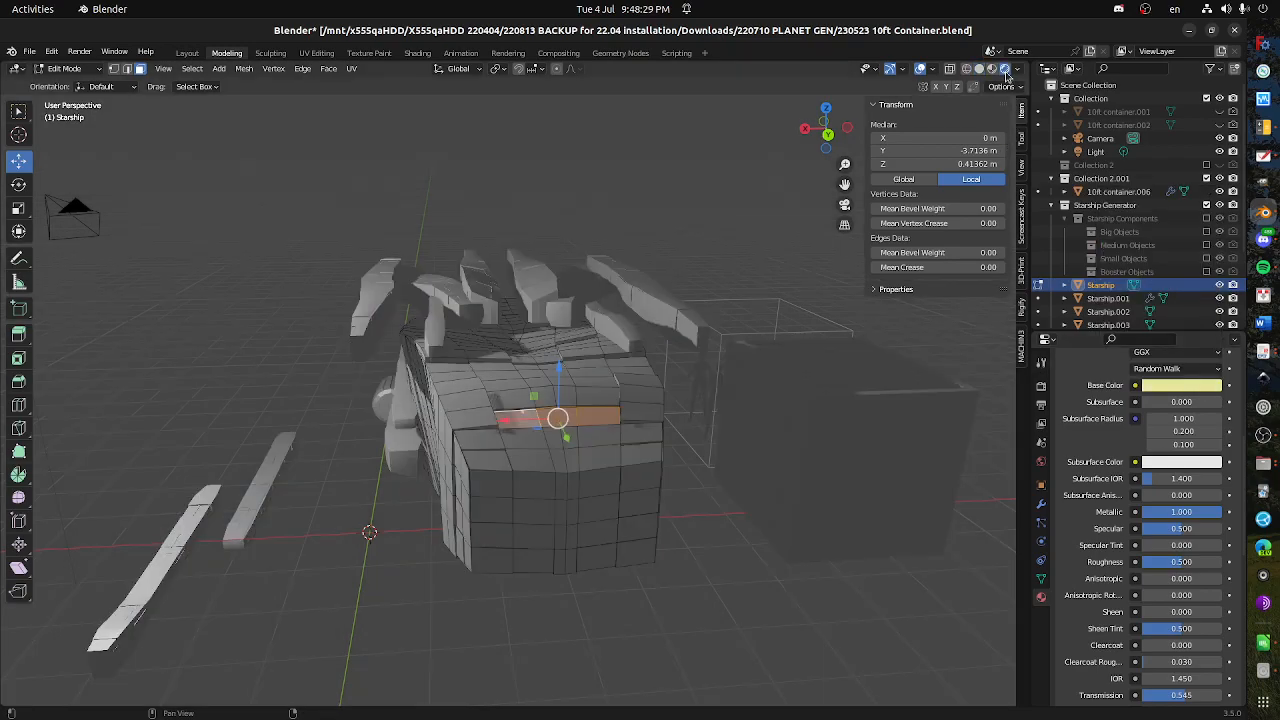
{"action": "mouse_move", "coordinate": [711, 477]}
{"action": "left_mouse_down"}
{"action": "mouse_move", "coordinate": [789, 503]}
{"action": "mouse_move", "coordinate": [983, 471]}
{"action": "mouse_move", "coordinate": [934, 463]}
{"action": "mouse_move", "coordinate": [931, 434]}
{"action": "mouse_move", "coordinate": [991, 447]}
{"action": "mouse_move", "coordinate": [986, 468]}
{"action": "mouse_move", "coordinate": [934, 491]}
{"action": "mouse_move", "coordinate": [820, 505]}
{"action": "mouse_move", "coordinate": [650, 500]}
{"action": "left_mouse_up"}
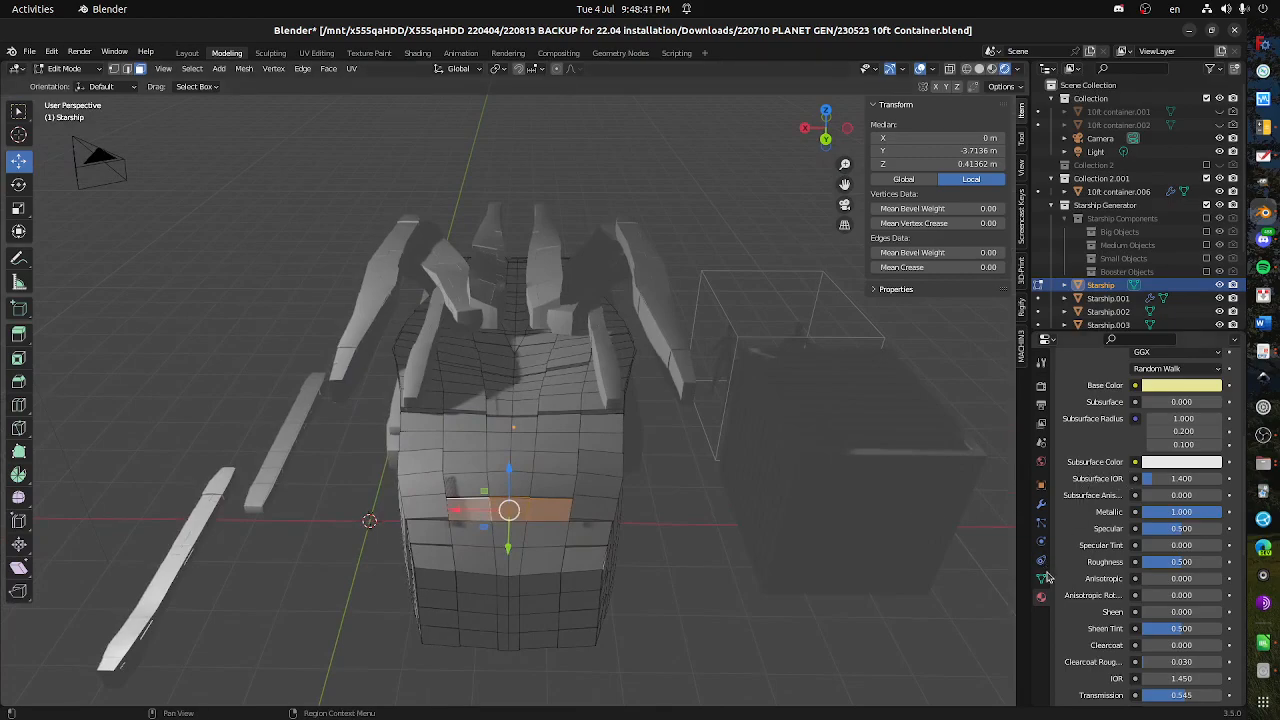
{"action": "scroll", "coordinate": [1057, 560], "scroll_direction": "up", "scroll_amount": 3}
{"action": "scroll", "coordinate": [1057, 568], "scroll_direction": "up", "scroll_amount": 3}
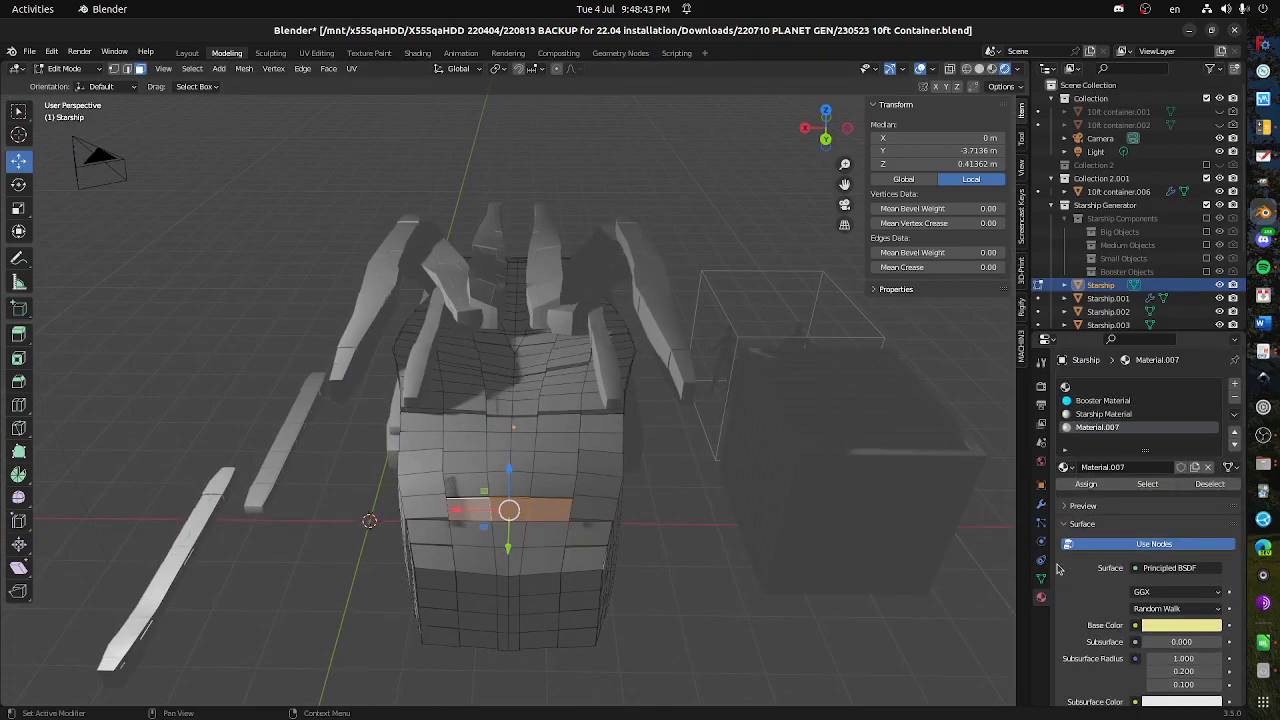
{"action": "left_click", "coordinate": [1041, 523]}
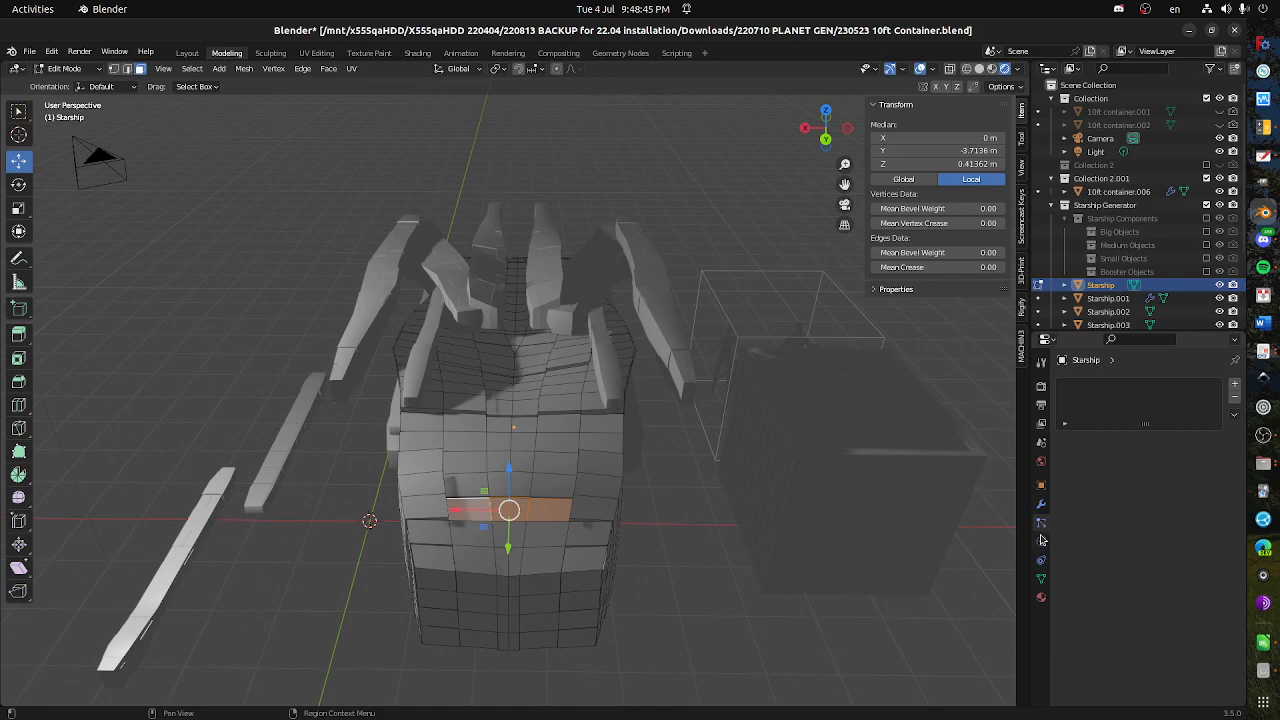
{"action": "left_click", "coordinate": [1041, 579]}
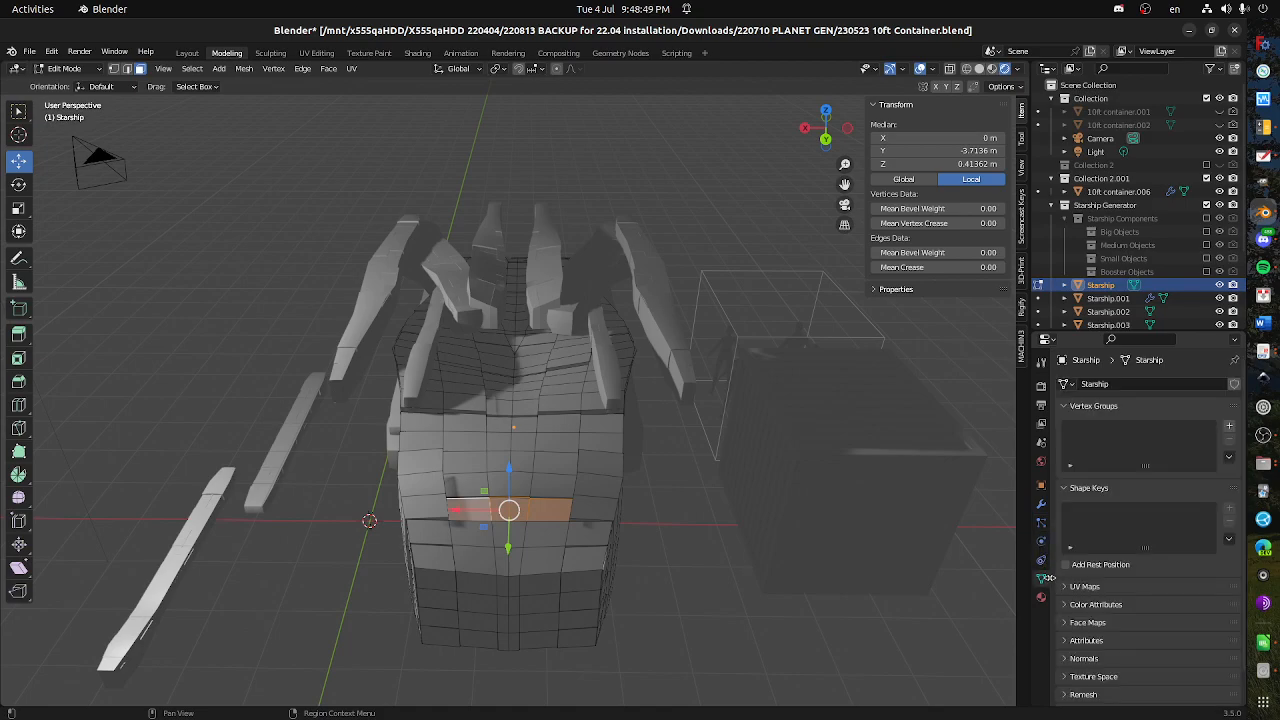
{"action": "key", "text": "alt+Tab"}
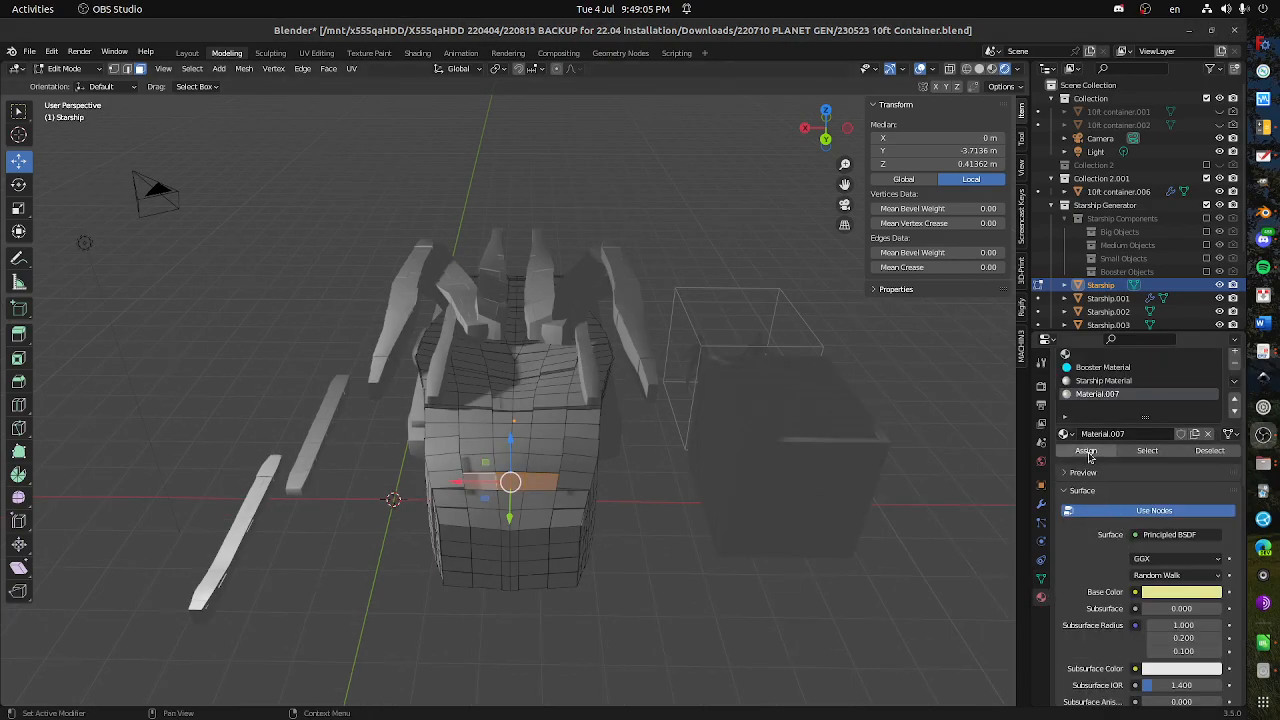
{"action": "left_click", "coordinate": [1087, 455]}
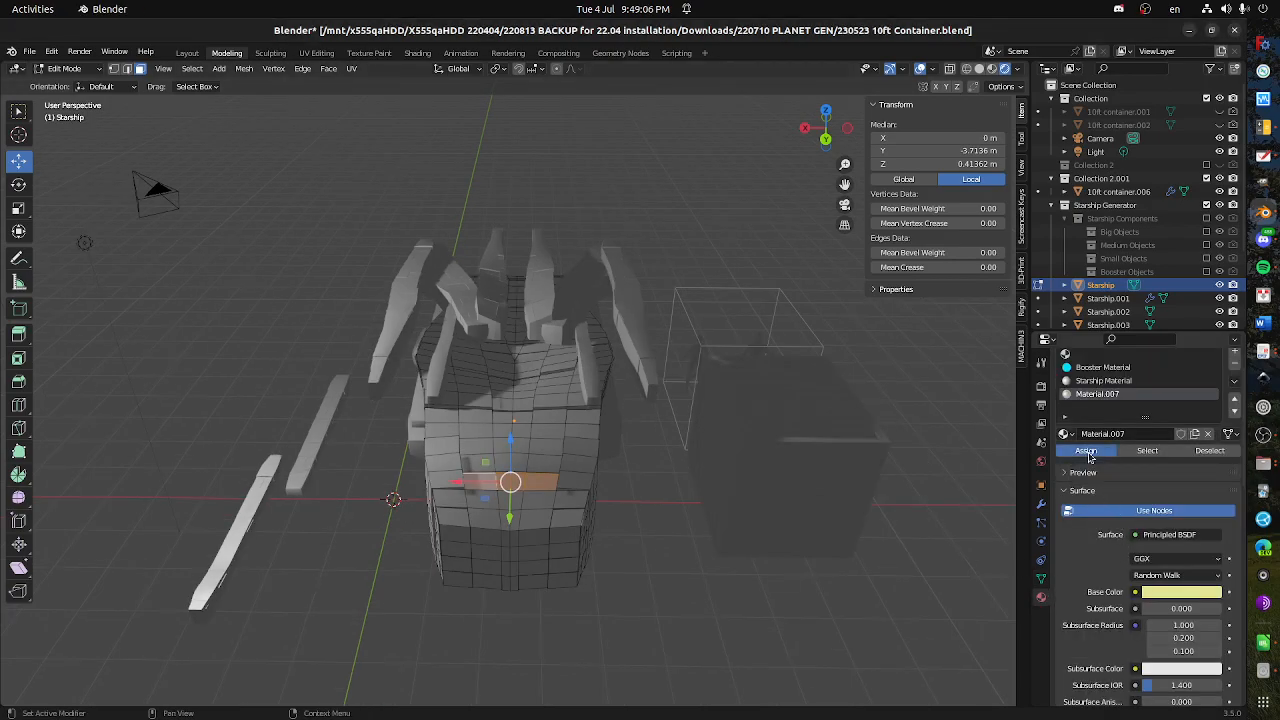
{"action": "left_click", "coordinate": [1087, 455]}
{"action": "left_click_drag", "start_coordinate": [573, 560], "coordinate": [671, 540]}
{"action": "key", "text": "alt+a"}
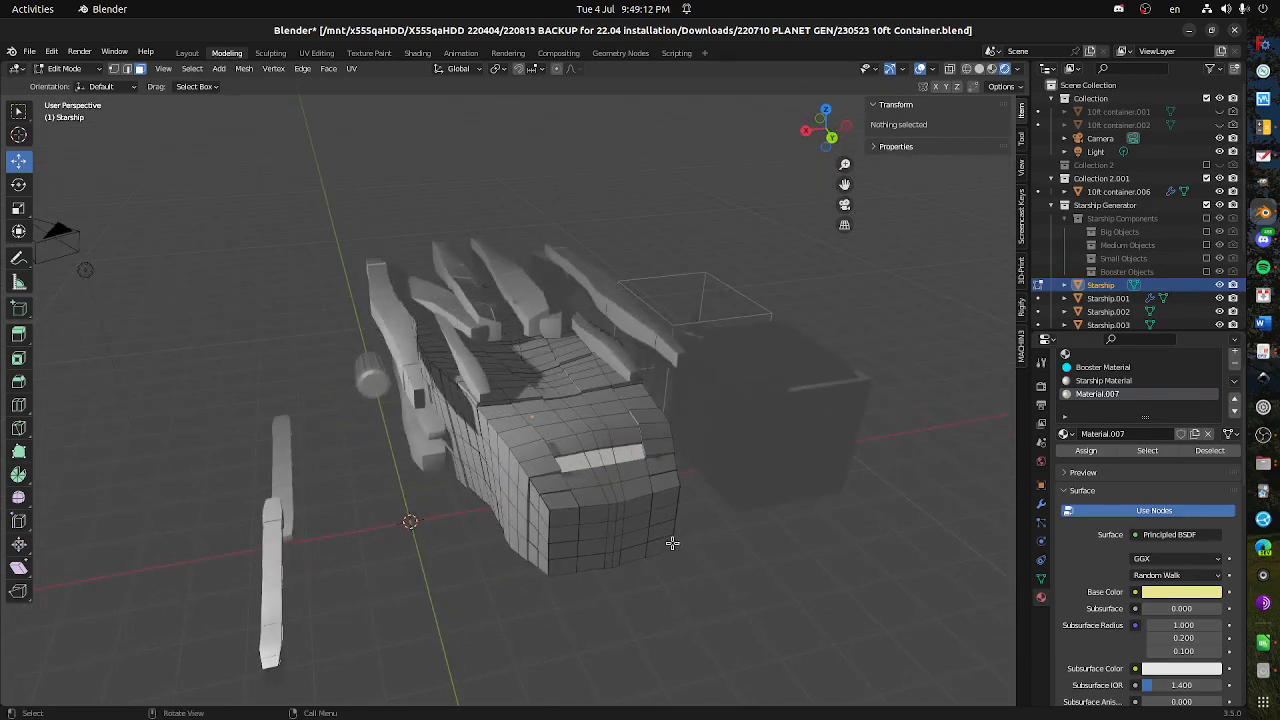
- Select the three rows of faces directly in front of the hull's window strip, together with the window strip faces themselves
{"action": "scroll", "coordinate": [668, 566], "scroll_direction": "up", "scroll_amount": 3}
{"action": "left_click", "coordinate": [634, 547], "text": "shift"}
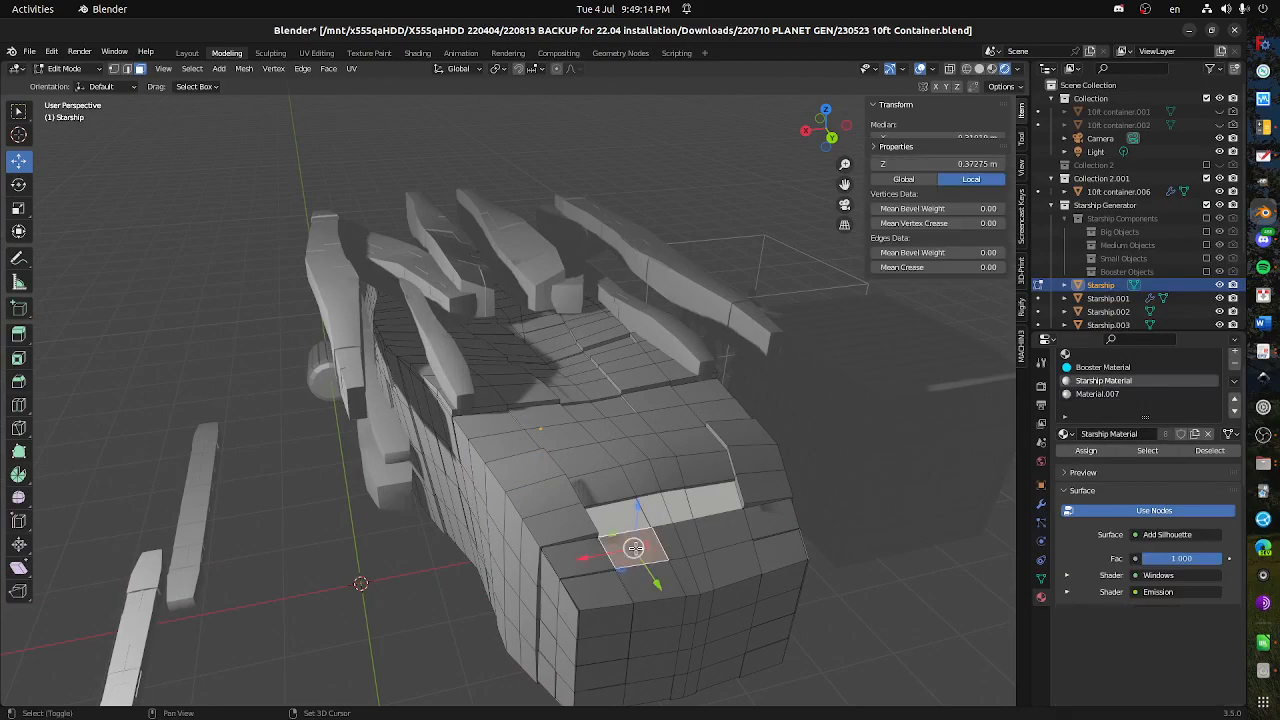
{"action": "left_click", "coordinate": [664, 542], "text": "shift"}
{"action": "left_click", "coordinate": [682, 540], "text": "shift"}
{"action": "left_click", "coordinate": [688, 552], "text": "shift"}
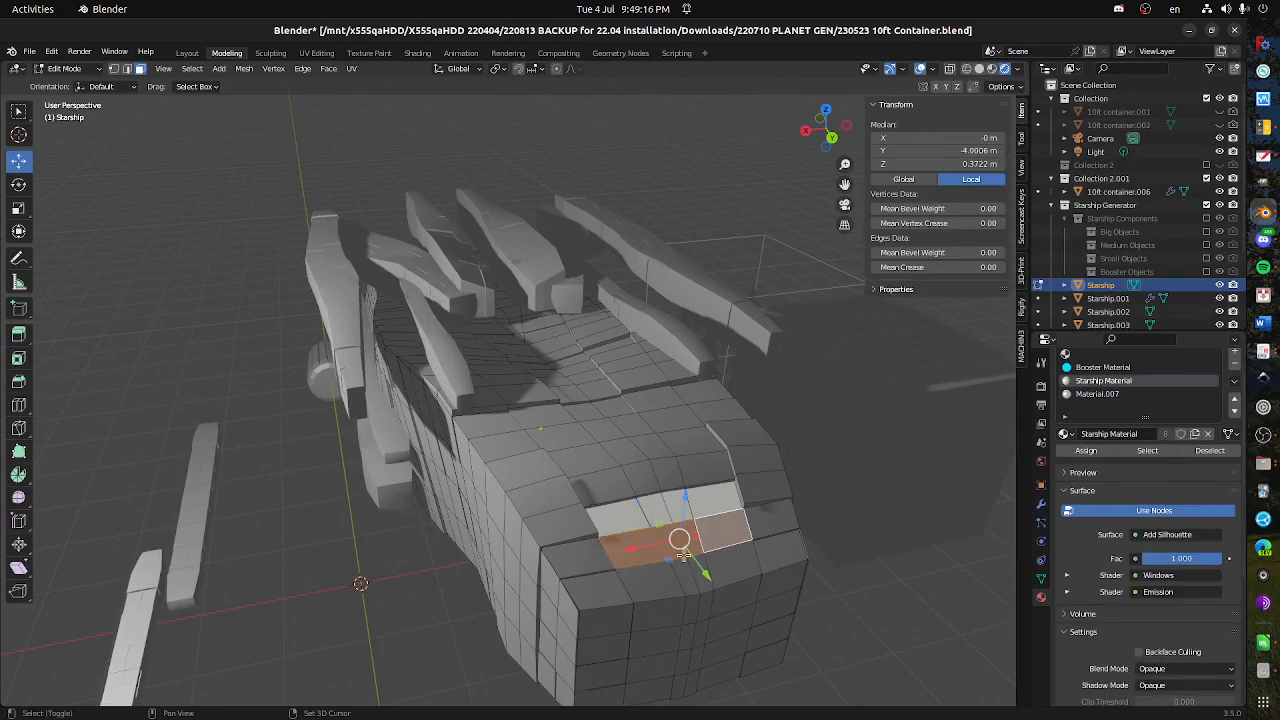
{"action": "left_click", "coordinate": [668, 575], "text": "shift"}
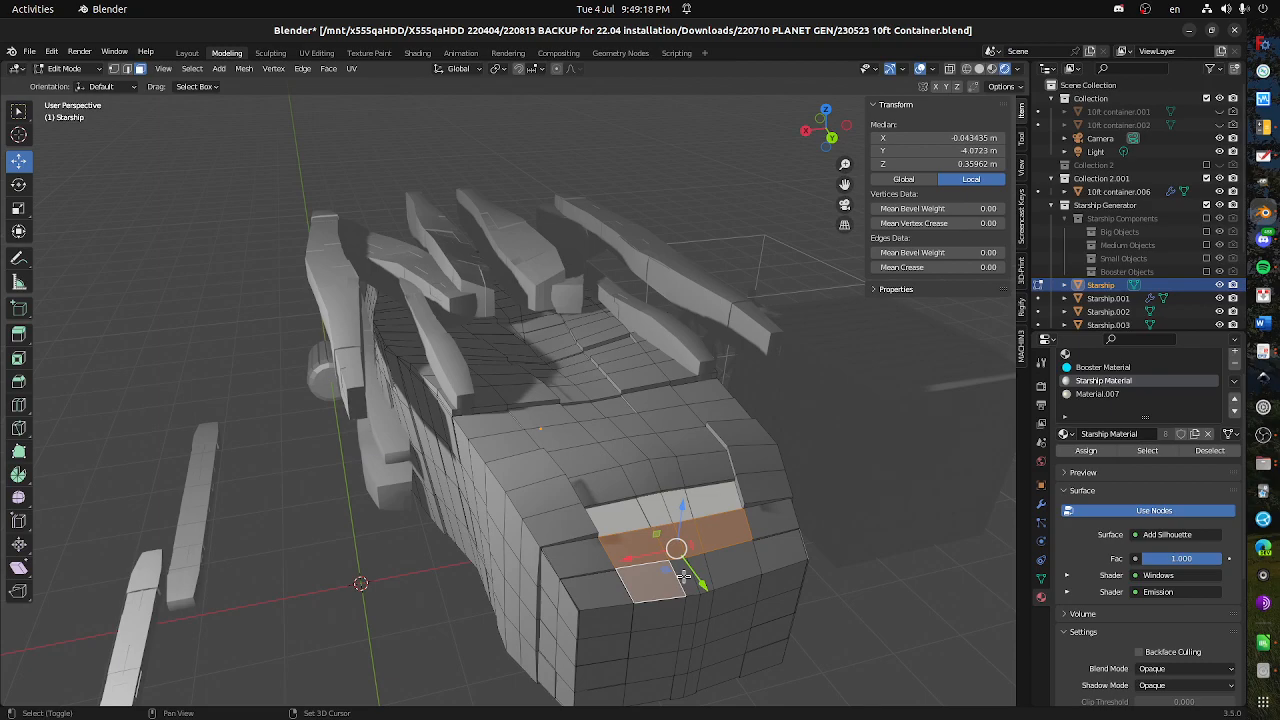
{"action": "left_click", "coordinate": [688, 577], "text": "shift"}
{"action": "left_click", "coordinate": [706, 573], "text": "shift"}
{"action": "left_click", "coordinate": [731, 570], "text": "shift"}
{"action": "left_click", "coordinate": [734, 597], "text": "shift"}
{"action": "left_click", "coordinate": [702, 607], "text": "shift"}
{"action": "left_click", "coordinate": [691, 609], "text": "shift"}
{"action": "left_click", "coordinate": [665, 611], "text": "shift"}
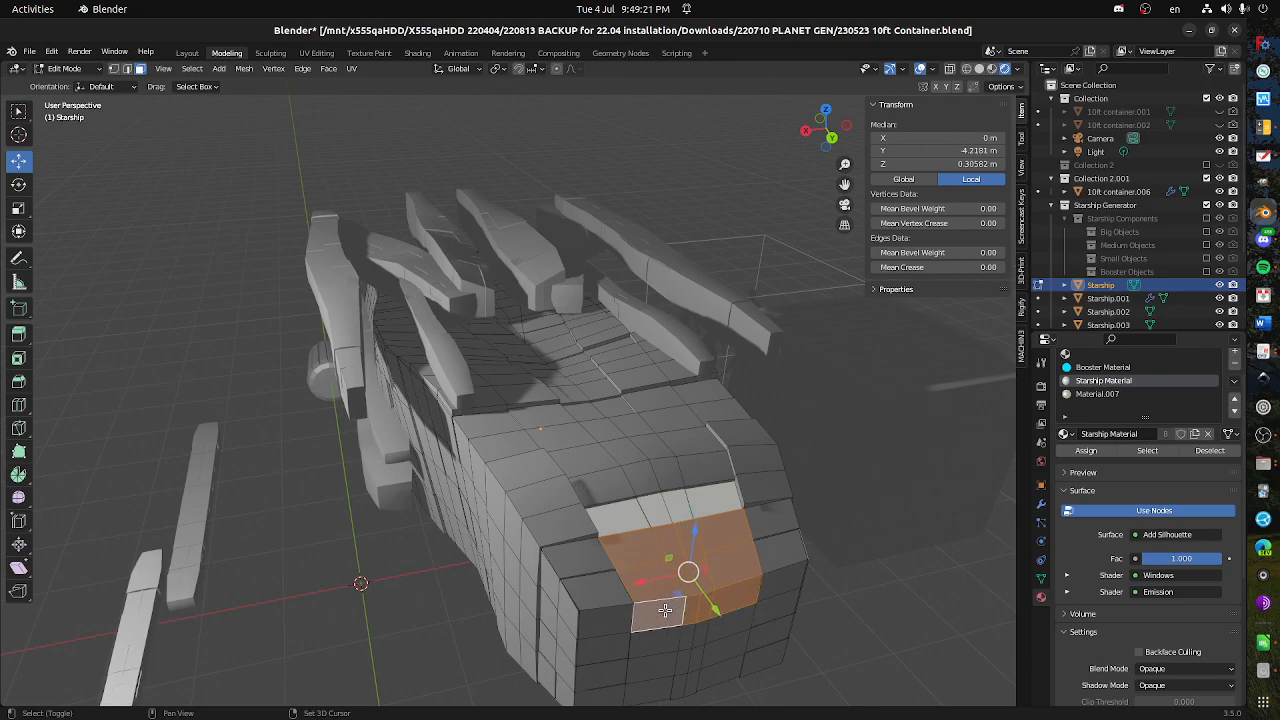
{"action": "left_click", "coordinate": [621, 518], "text": "shift"}
{"action": "left_click", "coordinate": [686, 510], "text": "shift"}
{"action": "left_click", "coordinate": [716, 506], "text": "shift"}
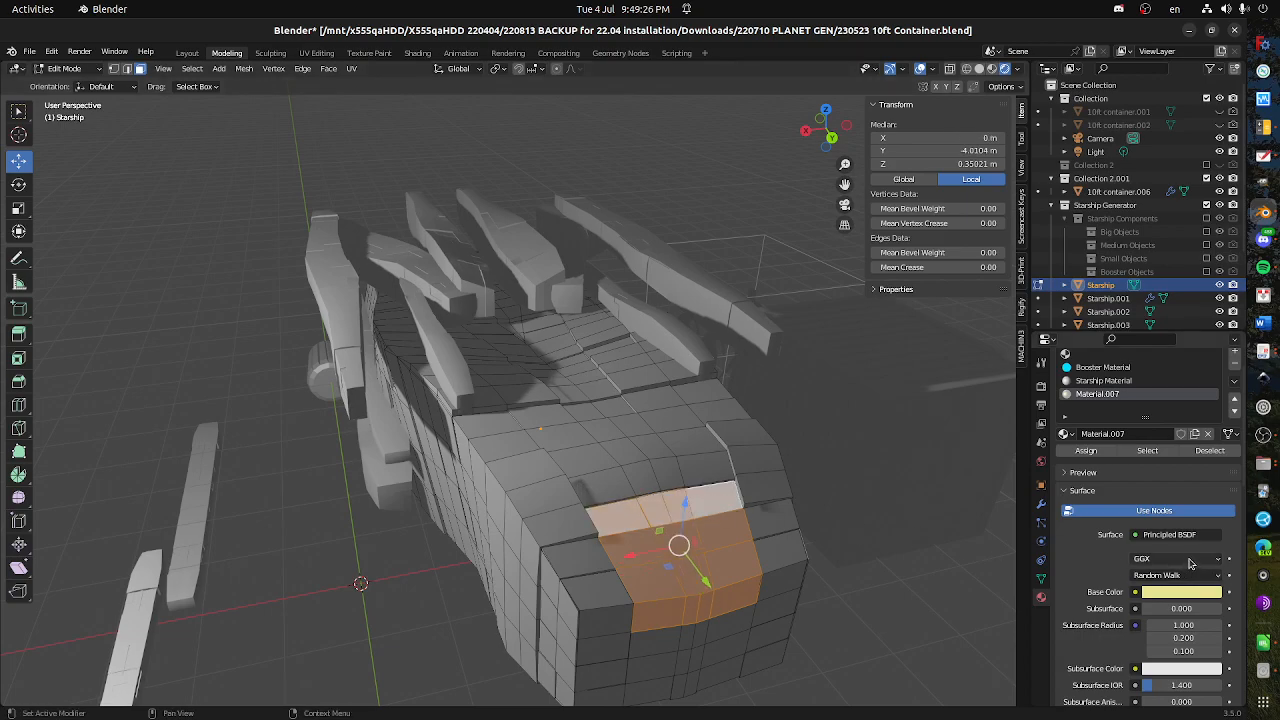
- Assign the yellowish window material to the selected nose faces and rename that material Hood
{"action": "left_click", "coordinate": [1095, 454]}
{"action": "left_click", "coordinate": [1137, 433]}
{"action": "type", "text": "Hoo"}
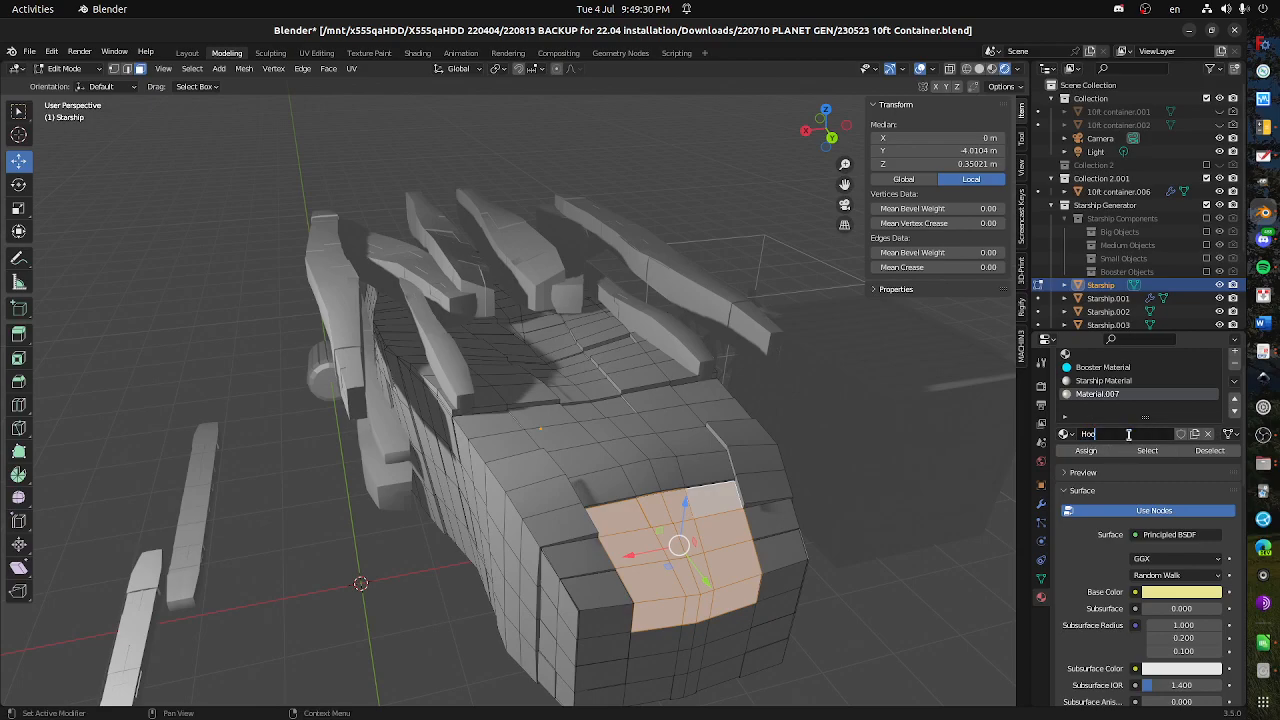
{"action": "type", "text": "d"}
{"action": "key", "text": "Return"}
- Set the Hood material's Roughness to 0.000
{"action": "scroll", "coordinate": [1182, 518], "scroll_direction": "down", "scroll_amount": 5}
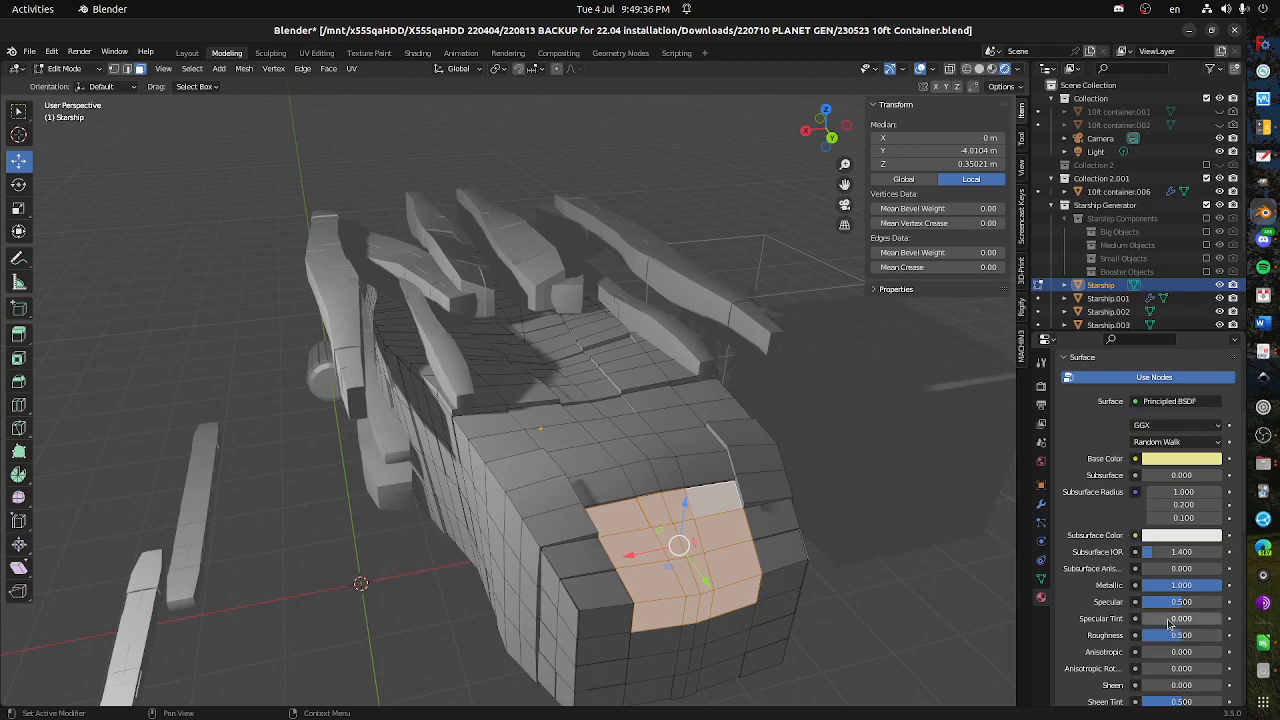
{"action": "left_click_drag", "start_coordinate": [1172, 635], "coordinate": [1128, 635]}
{"action": "scroll", "coordinate": [1157, 442], "scroll_direction": "up", "scroll_amount": 5}
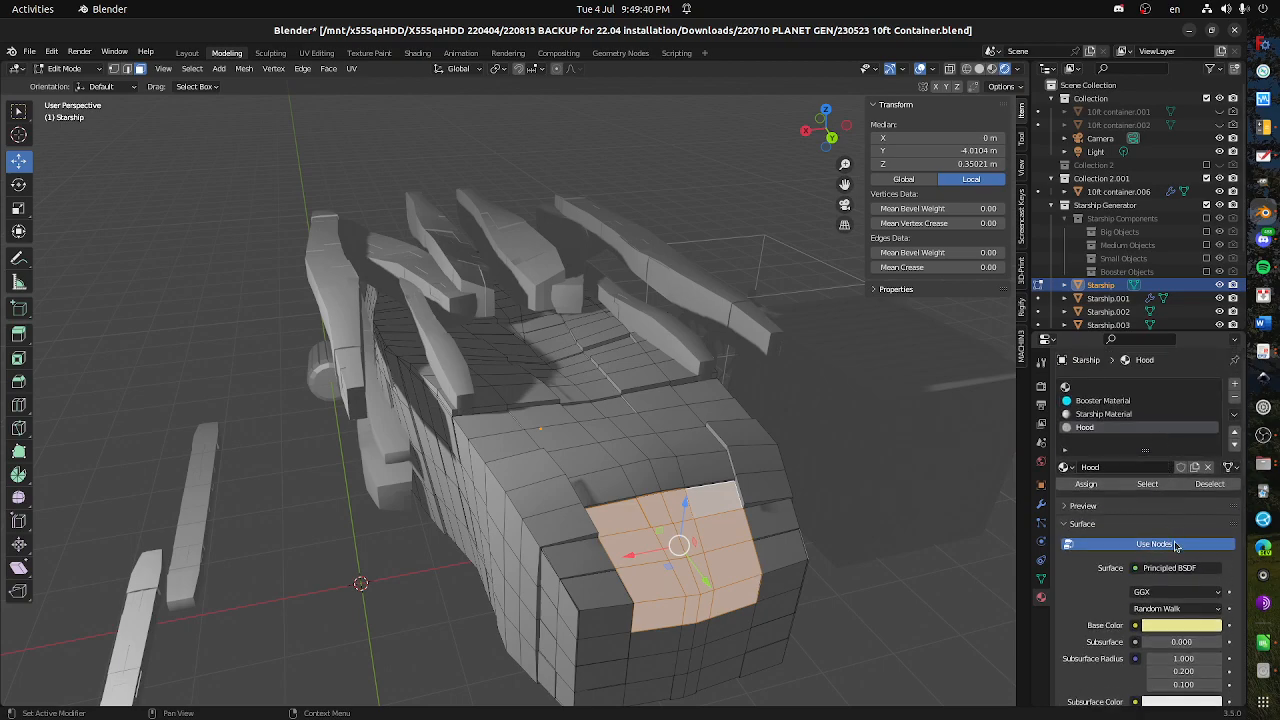
- Display the Hood material's preview and make its subsurface colour bright yellow with hue about 0.178 and saturation 1.000
{"action": "left_click", "coordinate": [1076, 507]}
{"action": "scroll", "coordinate": [1110, 540], "scroll_direction": "down", "scroll_amount": 3}
{"action": "scroll", "coordinate": [1128, 587], "scroll_direction": "down", "scroll_amount": 3}
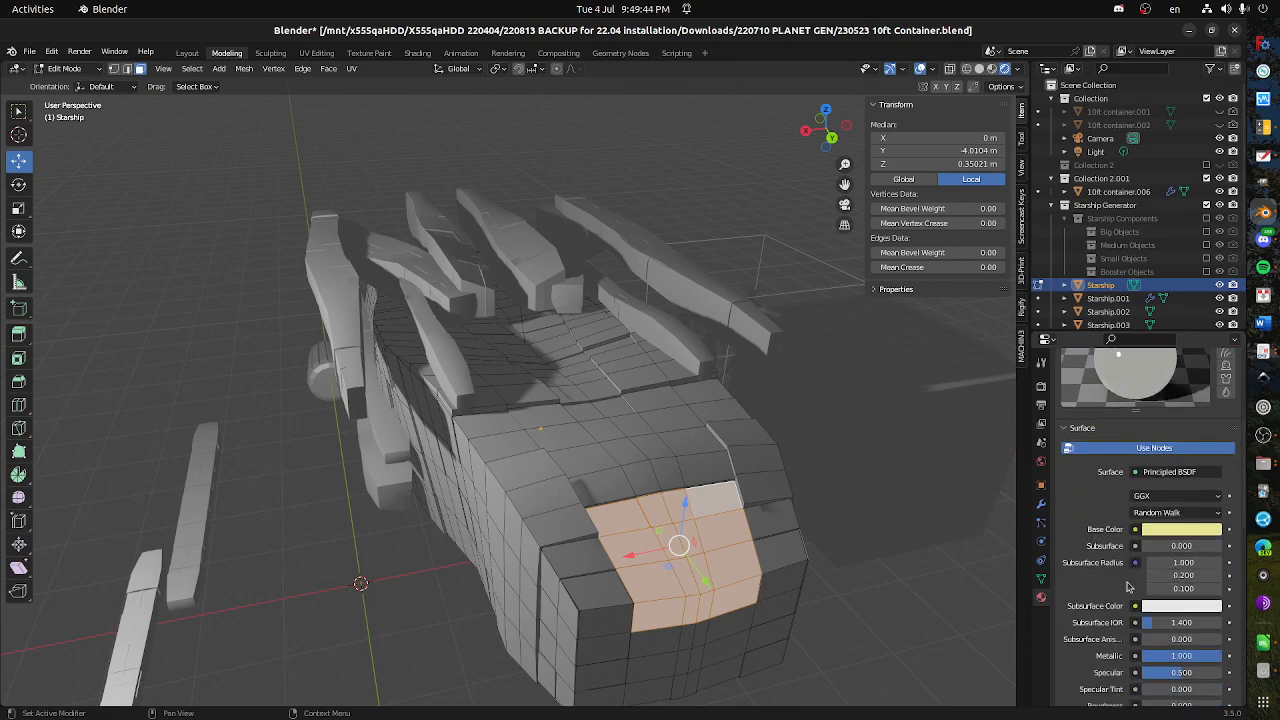
{"action": "scroll", "coordinate": [1128, 587], "scroll_direction": "up", "scroll_amount": 1}
{"action": "scroll", "coordinate": [1134, 585], "scroll_direction": "down", "scroll_amount": 4}
{"action": "scroll", "coordinate": [1138, 585], "scroll_direction": "up", "scroll_amount": 3}
{"action": "scroll", "coordinate": [1138, 585], "scroll_direction": "up", "scroll_amount": 1}
{"action": "scroll", "coordinate": [1140, 585], "scroll_direction": "down", "scroll_amount": 3}
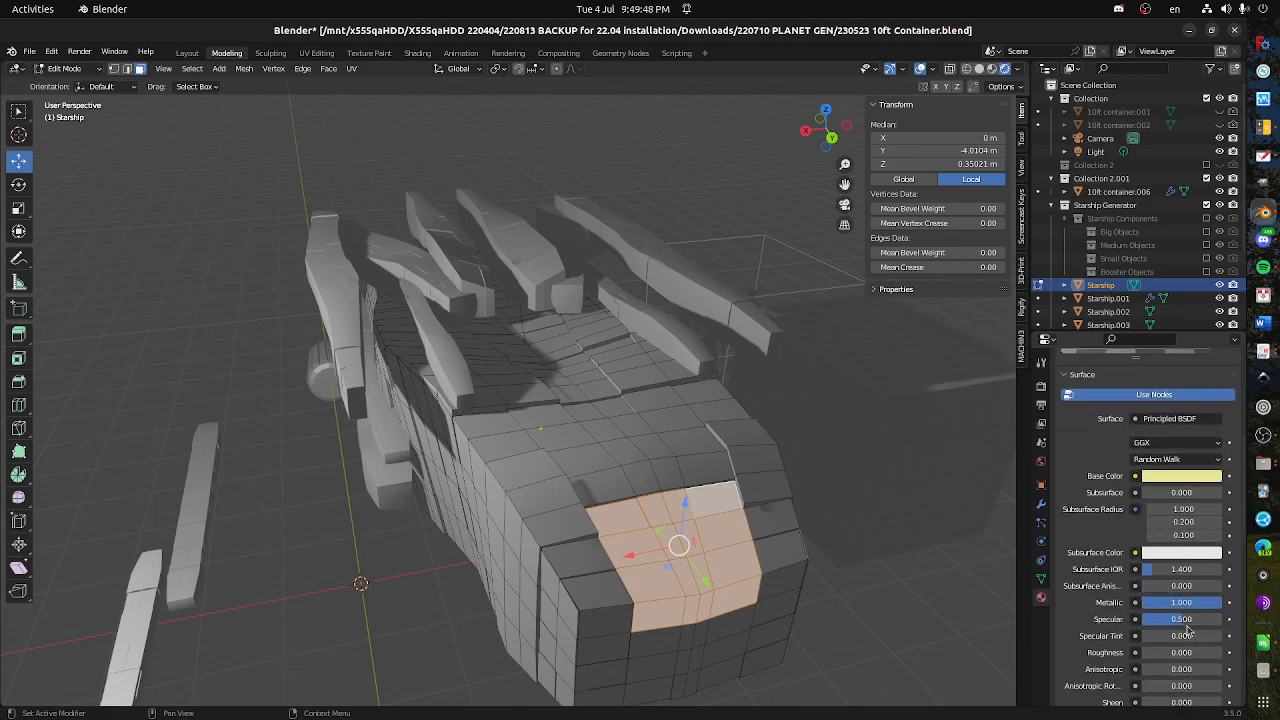
{"action": "scroll", "coordinate": [1186, 627], "scroll_direction": "up", "scroll_amount": 4}
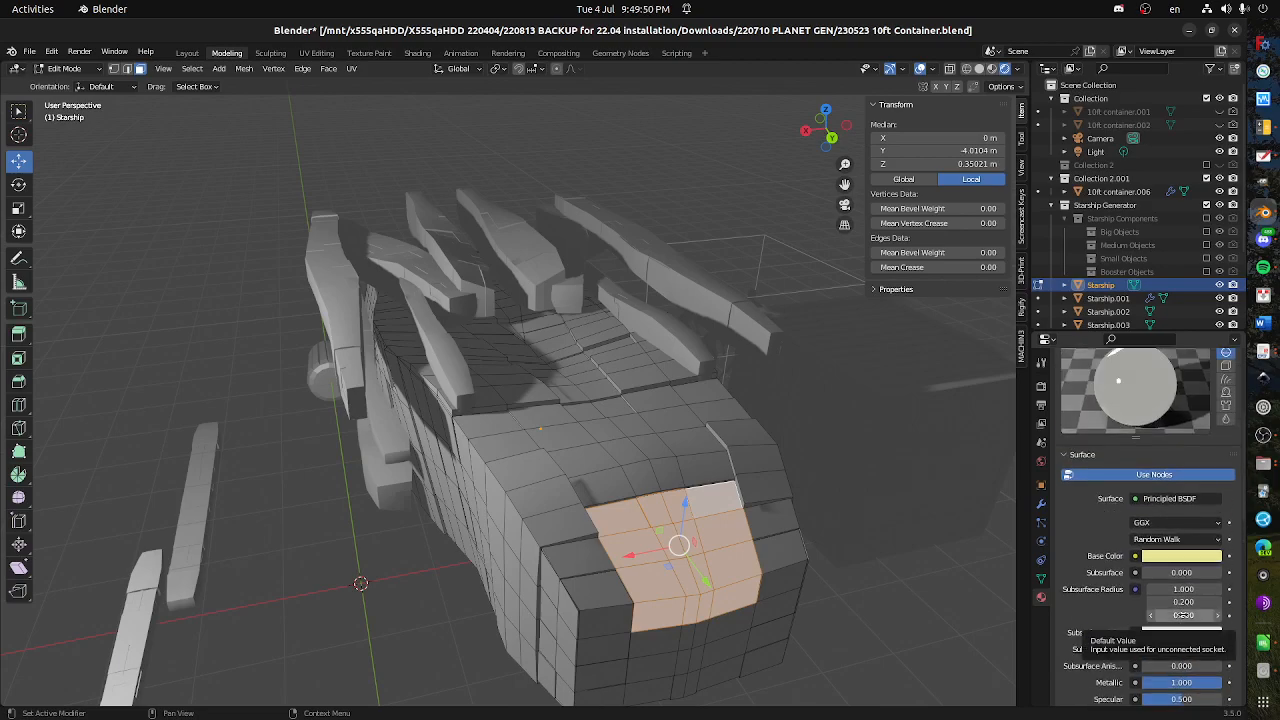
{"action": "scroll", "coordinate": [1184, 620], "scroll_direction": "down", "scroll_amount": 2}
{"action": "scroll", "coordinate": [1184, 620], "scroll_direction": "down", "scroll_amount": 1}
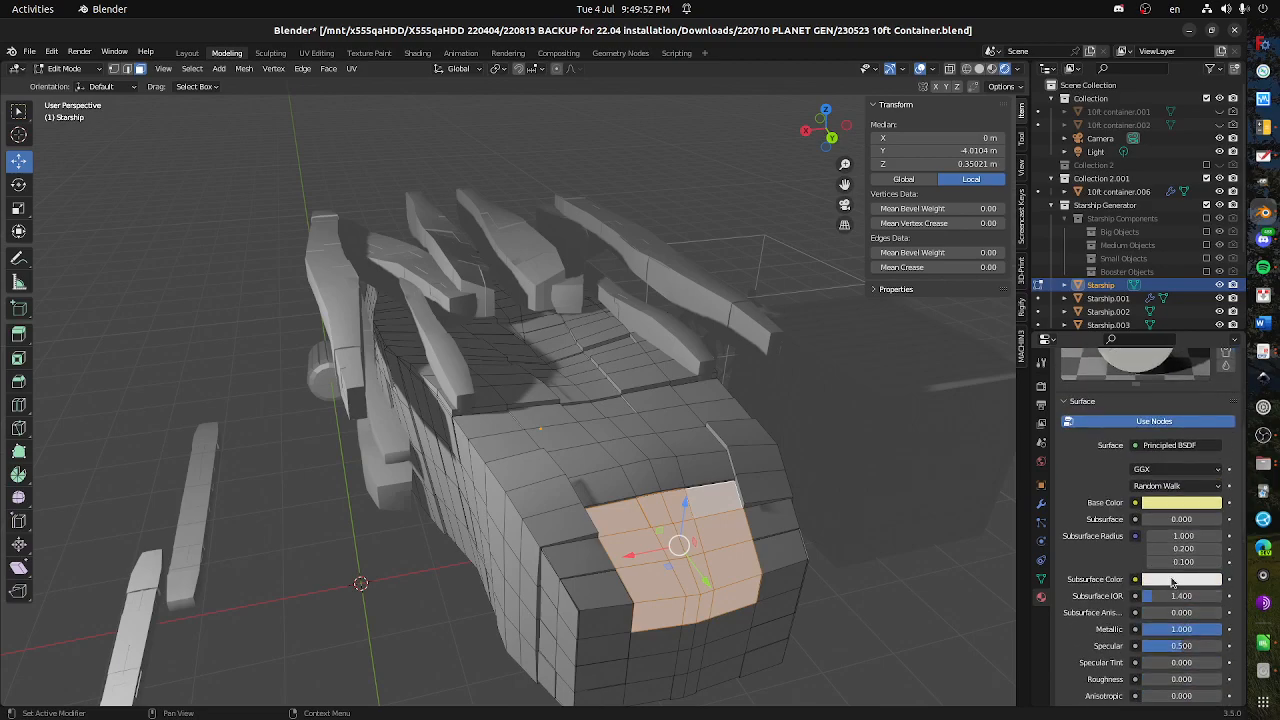
{"action": "left_click", "coordinate": [1173, 580]}
{"action": "left_click_drag", "start_coordinate": [1151, 467], "coordinate": [1118, 456]}
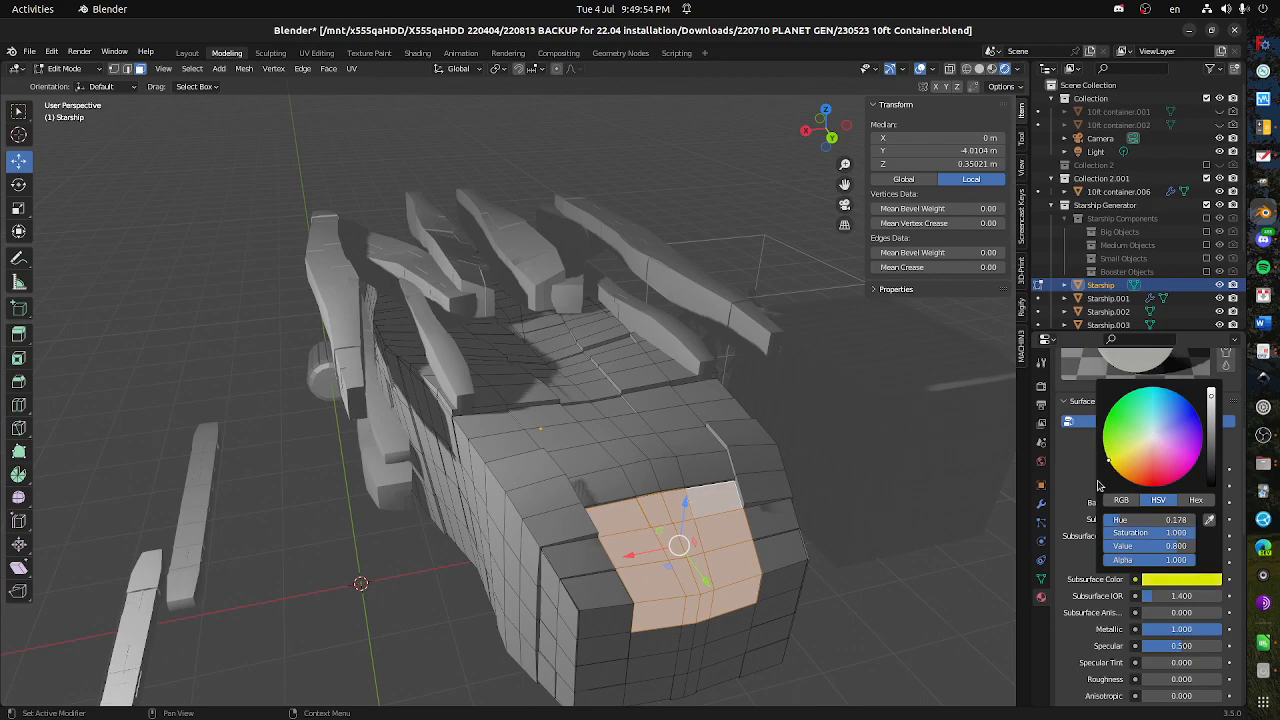
{"action": "scroll", "coordinate": [1140, 502], "scroll_direction": "up", "scroll_amount": 3}
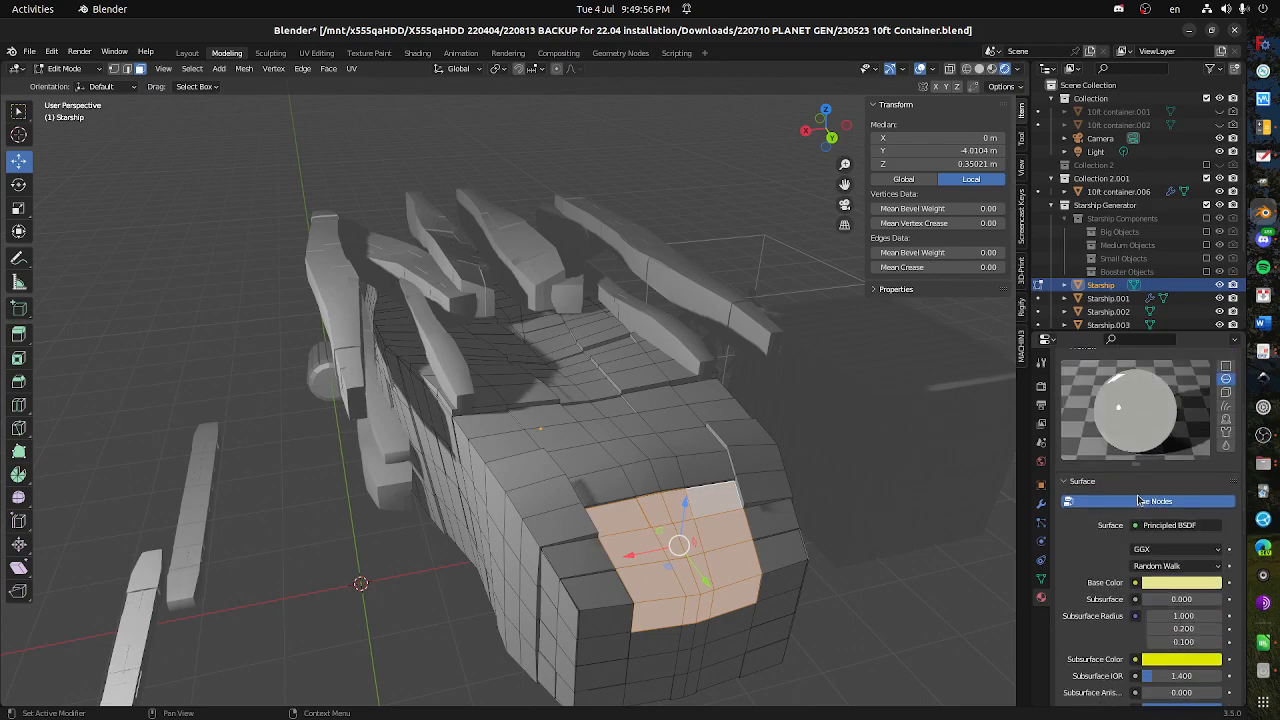
{"action": "scroll", "coordinate": [1138, 541], "scroll_direction": "down", "scroll_amount": 1}
{"action": "scroll", "coordinate": [1128, 542], "scroll_direction": "up", "scroll_amount": 2}
- Leave mesh editing of the starship hull and return to Object Mode
{"action": "mouse_move", "coordinate": [826, 545]}
{"action": "left_mouse_down"}
{"action": "mouse_move", "coordinate": [803, 500]}
{"action": "mouse_move", "coordinate": [903, 523]}
{"action": "mouse_move", "coordinate": [847, 539]}
{"action": "left_mouse_up"}
{"action": "left_click", "coordinate": [64, 68]}
{"action": "left_click", "coordinate": [60, 81]}
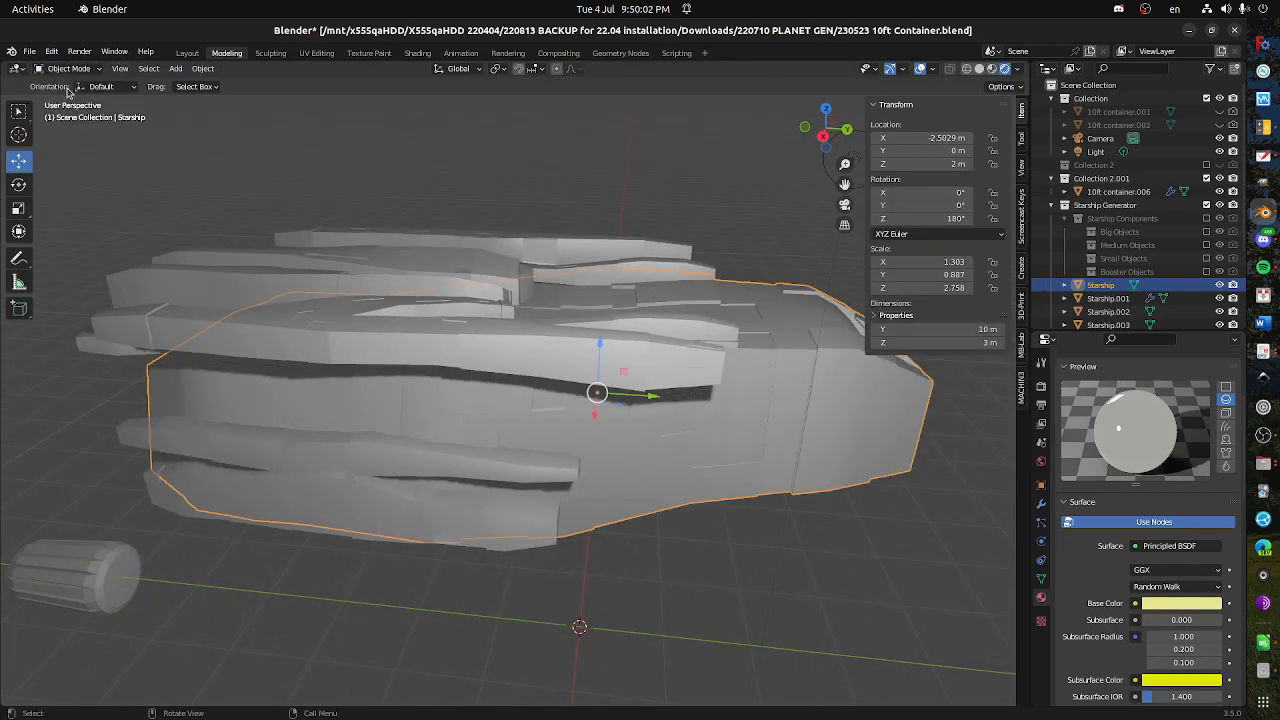
- Change the scene's point light to a Sun light with strength 2
{"action": "left_click_drag", "start_coordinate": [643, 431], "coordinate": [800, 480]}
{"action": "scroll", "coordinate": [800, 480], "scroll_direction": "down", "scroll_amount": 8}
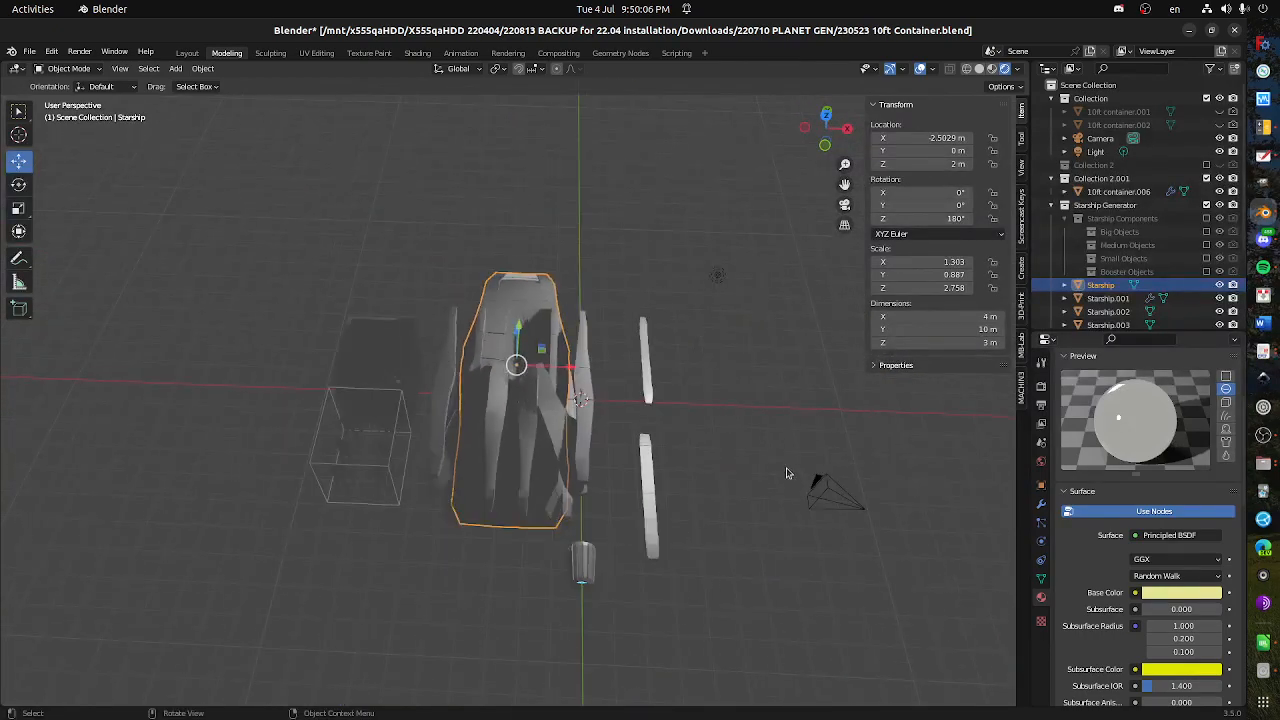
{"action": "left_click", "coordinate": [652, 314]}
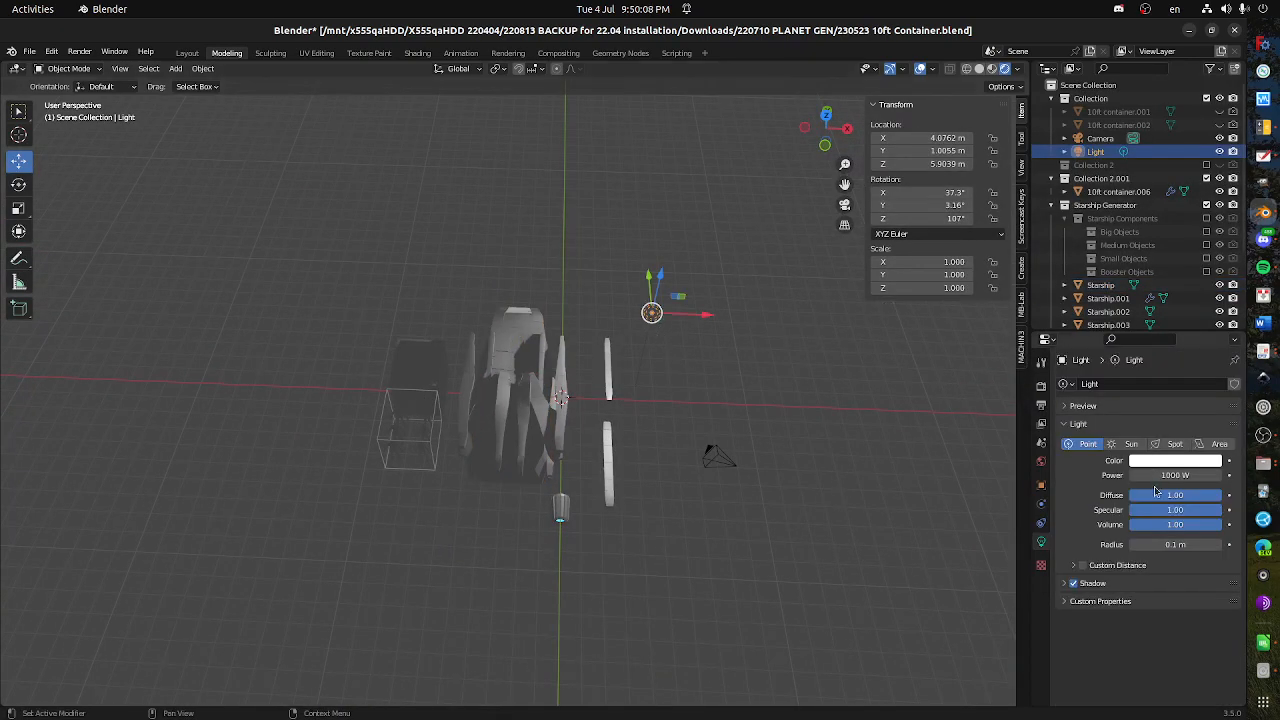
{"action": "left_click", "coordinate": [1131, 443]}
{"action": "double_click", "coordinate": [1157, 476]}
{"action": "key", "text": "BackSpace"}
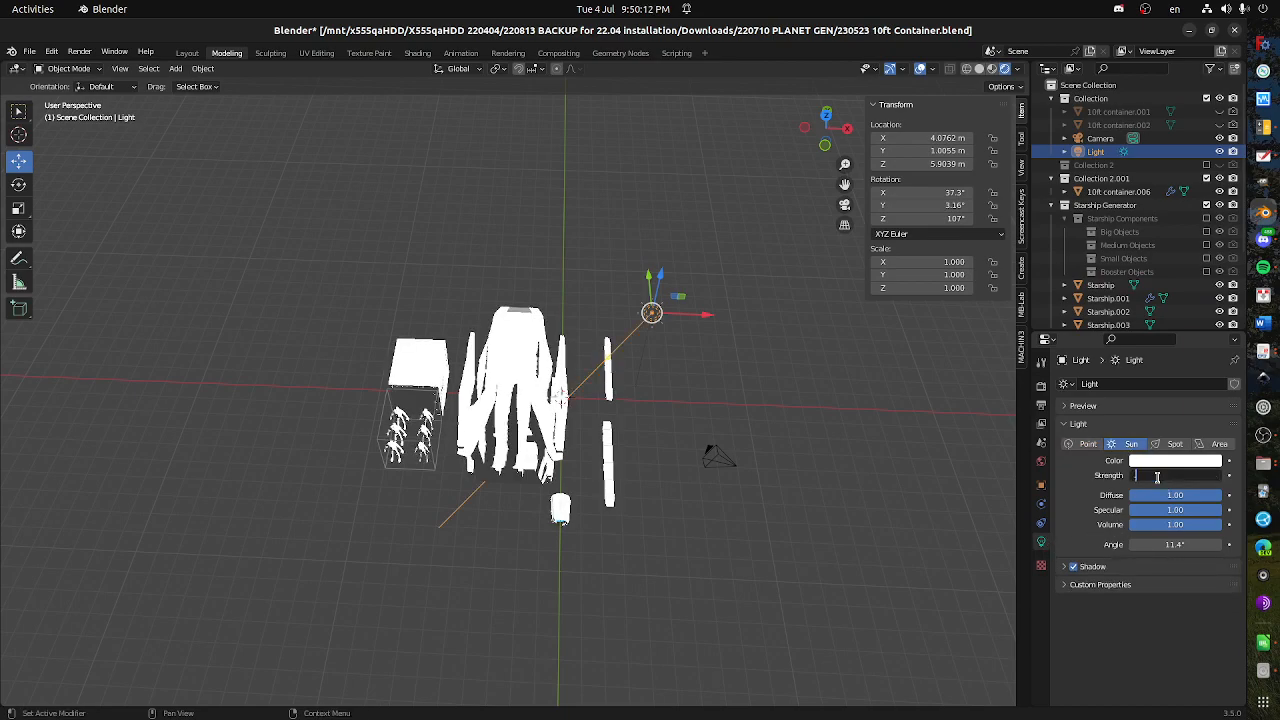
{"action": "type", "text": "2"}
{"action": "key", "text": "Return"}
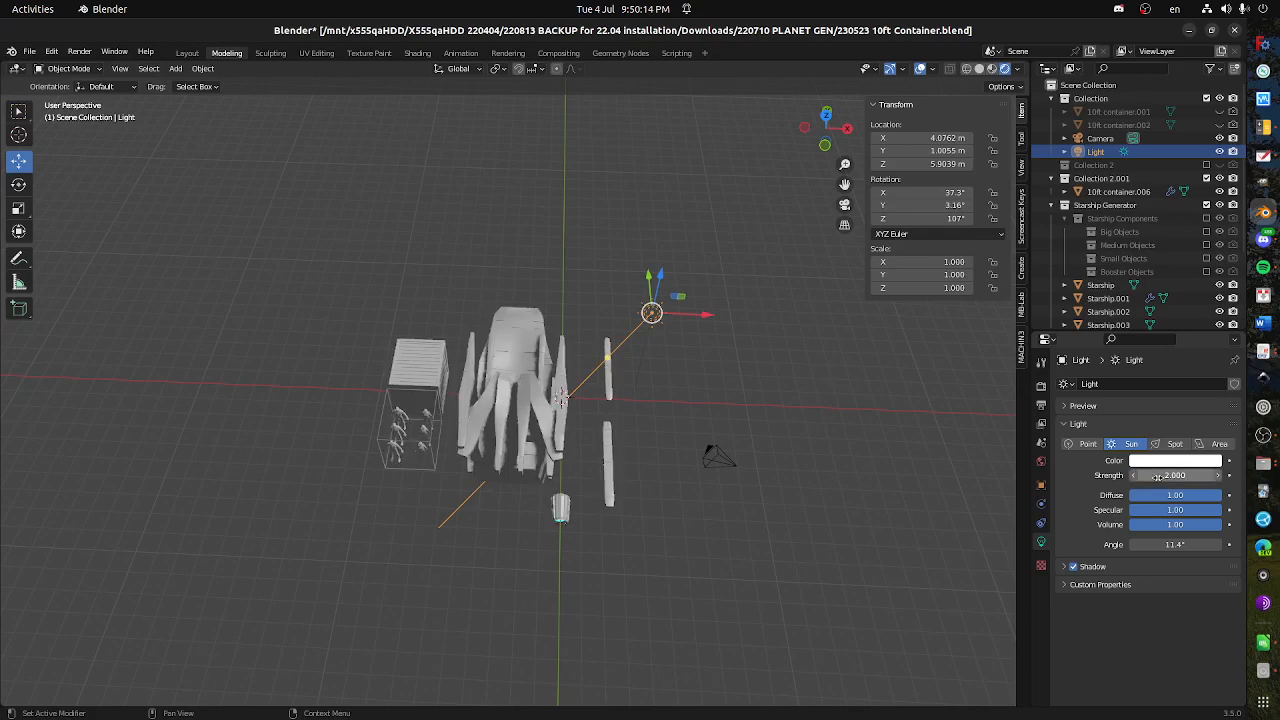
- Duplicate the sun light and place the copy beyond the container, at about X -12.4 m, Y -4.92 m, Z -0.33 m
{"action": "left_click_drag", "start_coordinate": [652, 421], "coordinate": [525, 453]}
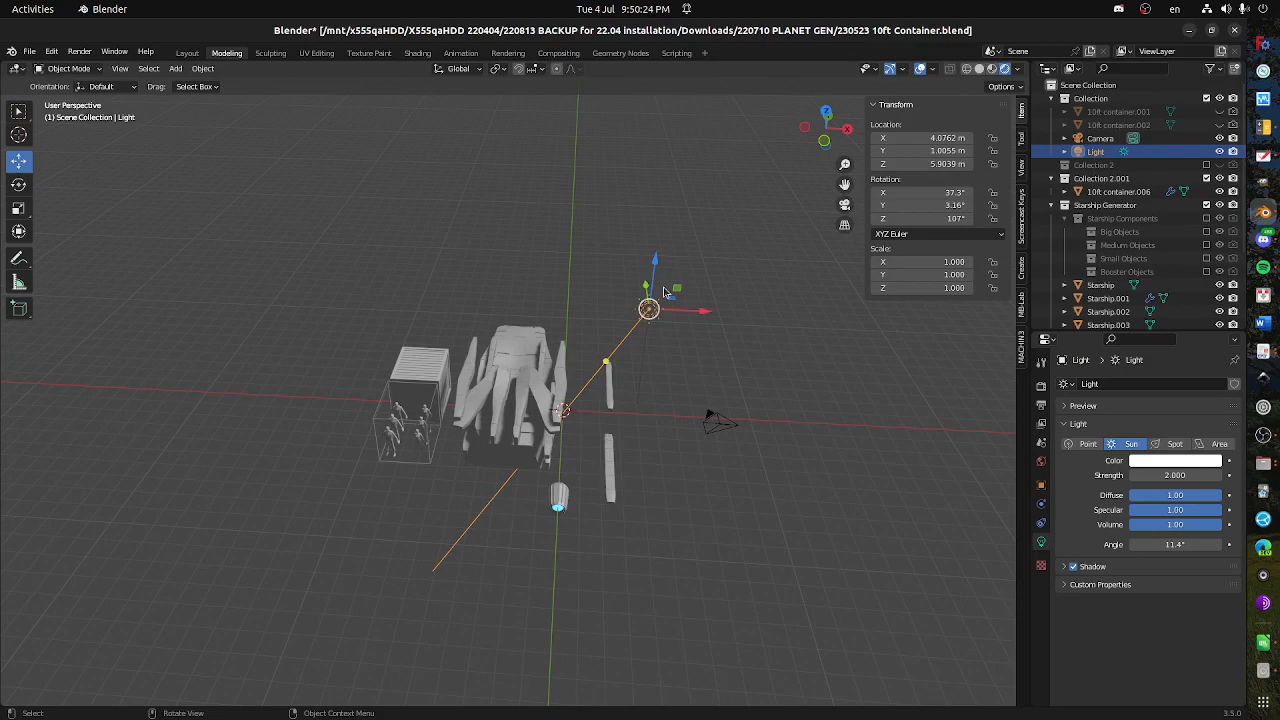
{"action": "key", "text": "shift+d"}
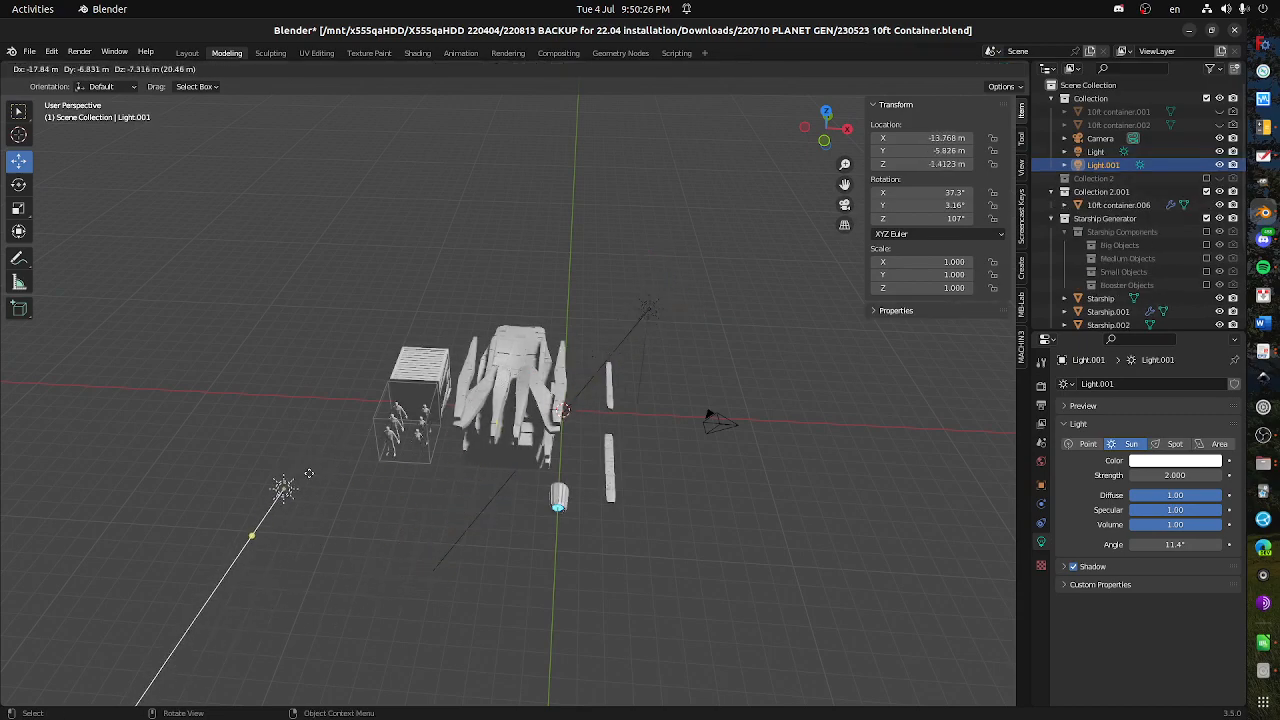
{"action": "left_click", "coordinate": [330, 446]}
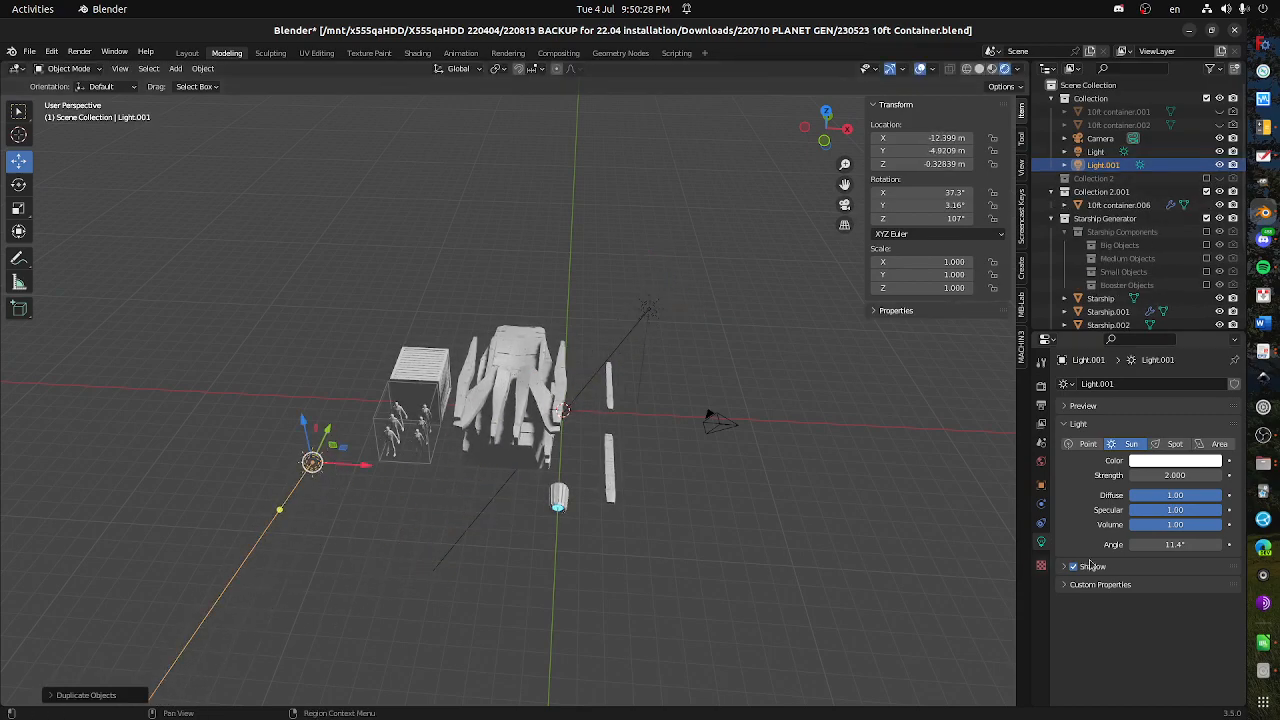
- Colour the duplicated sun light pale blue and aim it past the starship's rear, with rotation about -69.7°, 17.6°, 103°
{"action": "left_click", "coordinate": [1155, 466]}
{"action": "left_click", "coordinate": [1159, 326]}
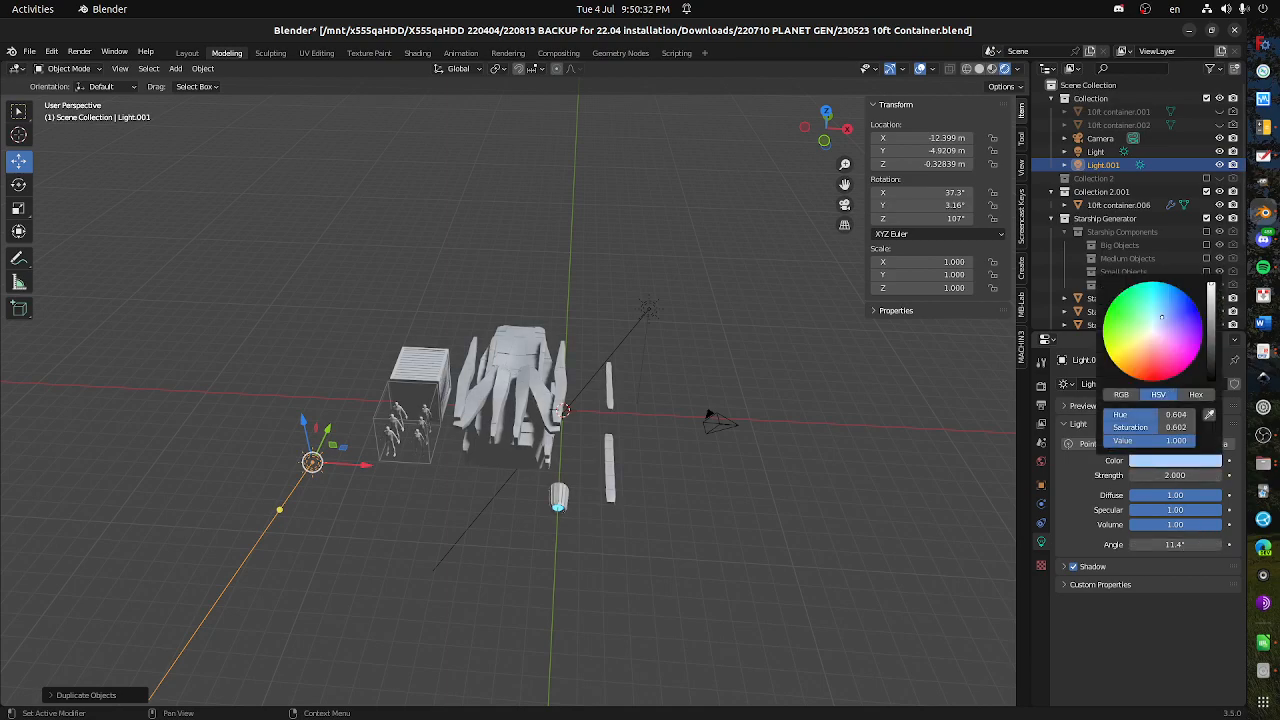
{"action": "left_click_drag", "start_coordinate": [282, 510], "coordinate": [416, 487]}
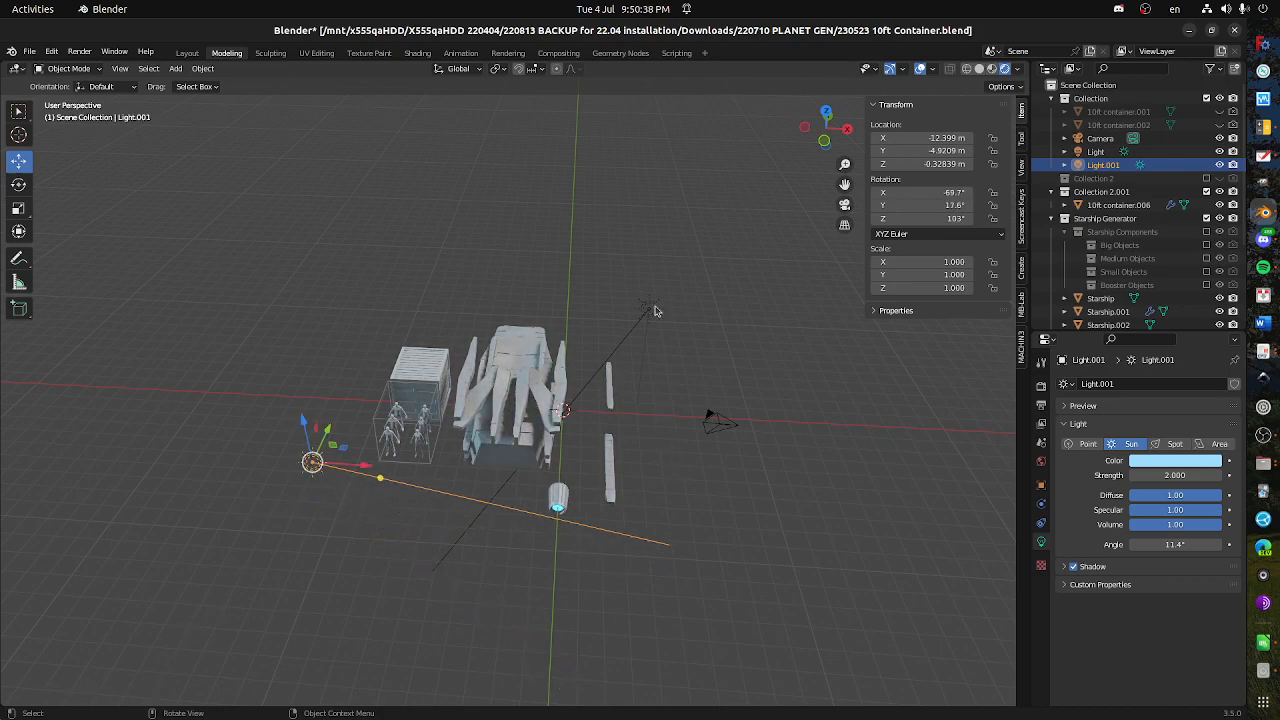
- Give the original sun light a pale yellow colour
{"action": "left_click", "coordinate": [655, 312]}
{"action": "left_click", "coordinate": [1188, 458]}
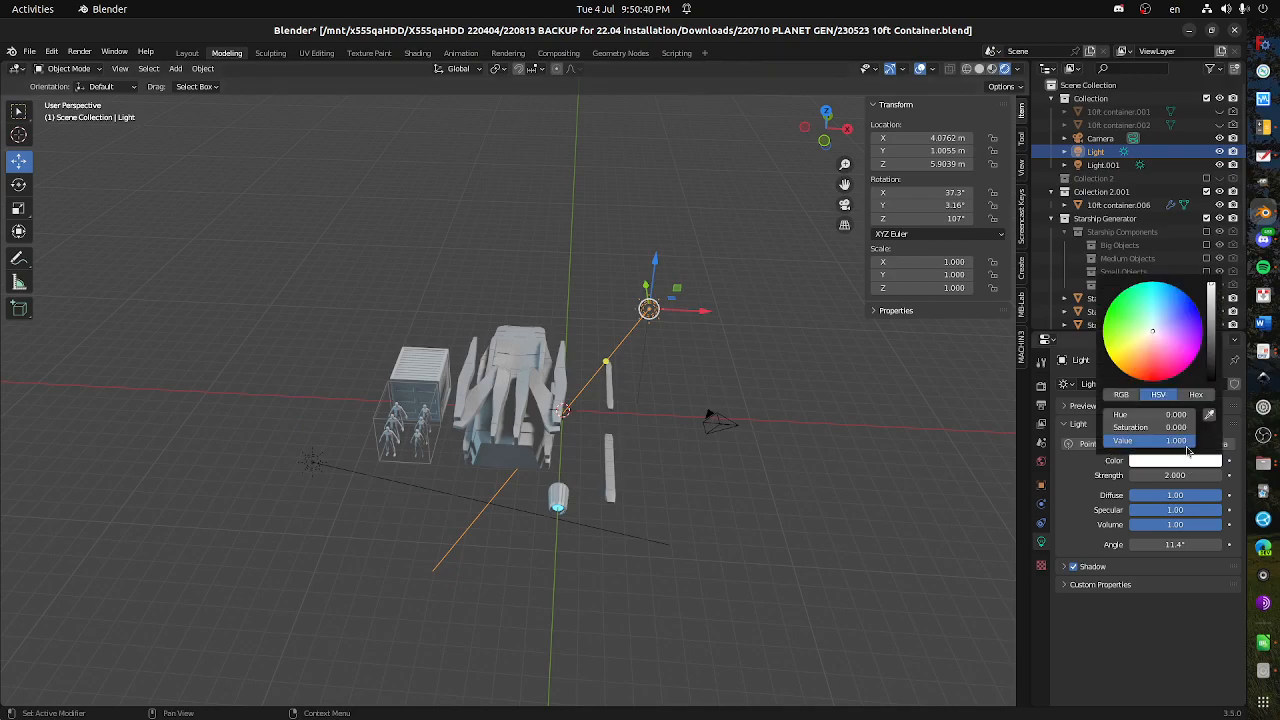
{"action": "left_click_drag", "start_coordinate": [1152, 331], "coordinate": [1143, 335]}
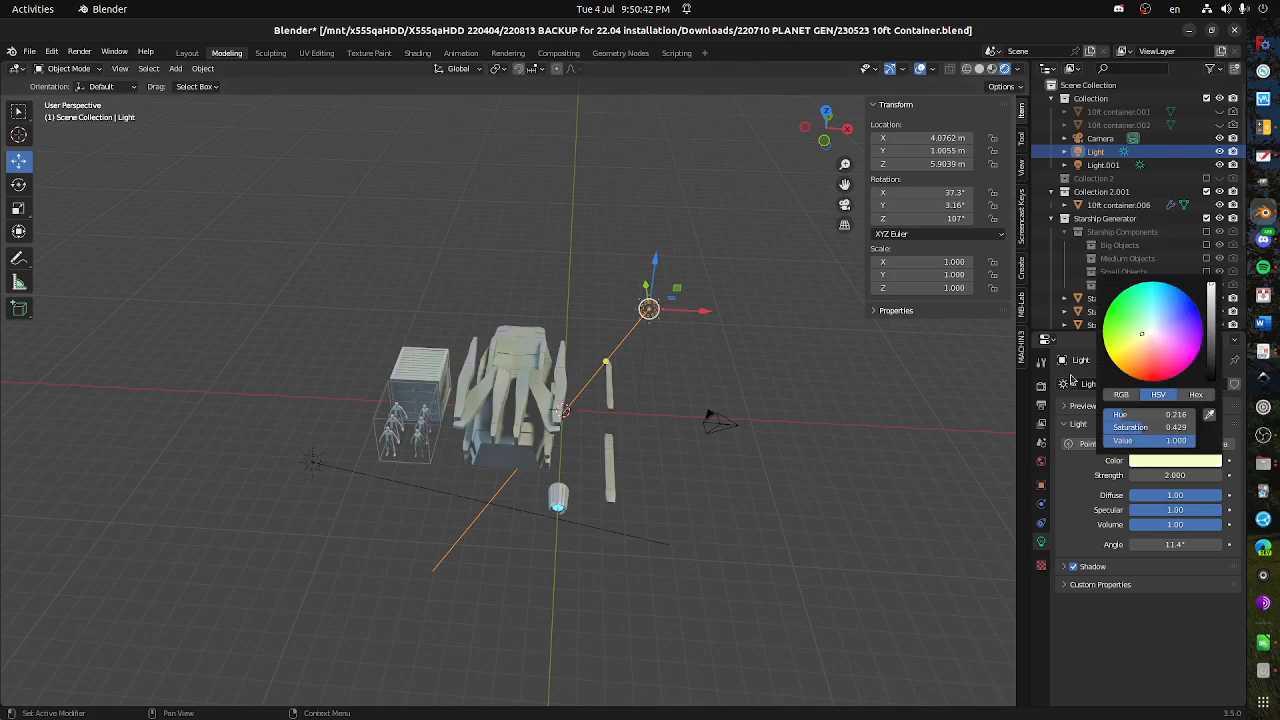
{"action": "left_click", "coordinate": [1160, 459]}
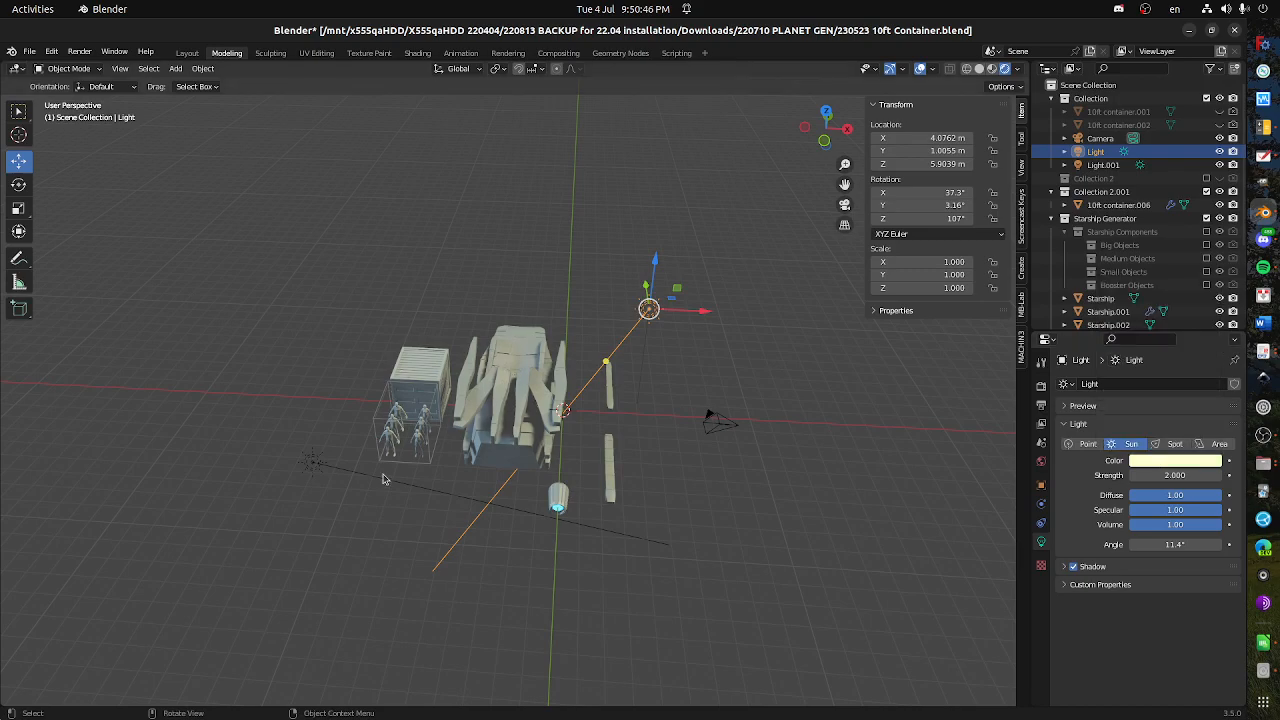
- Lighten the colour of the blue sun light to hue 0.515 and saturation 0.327
{"action": "left_click", "coordinate": [313, 466]}
{"action": "left_click", "coordinate": [1165, 461]}
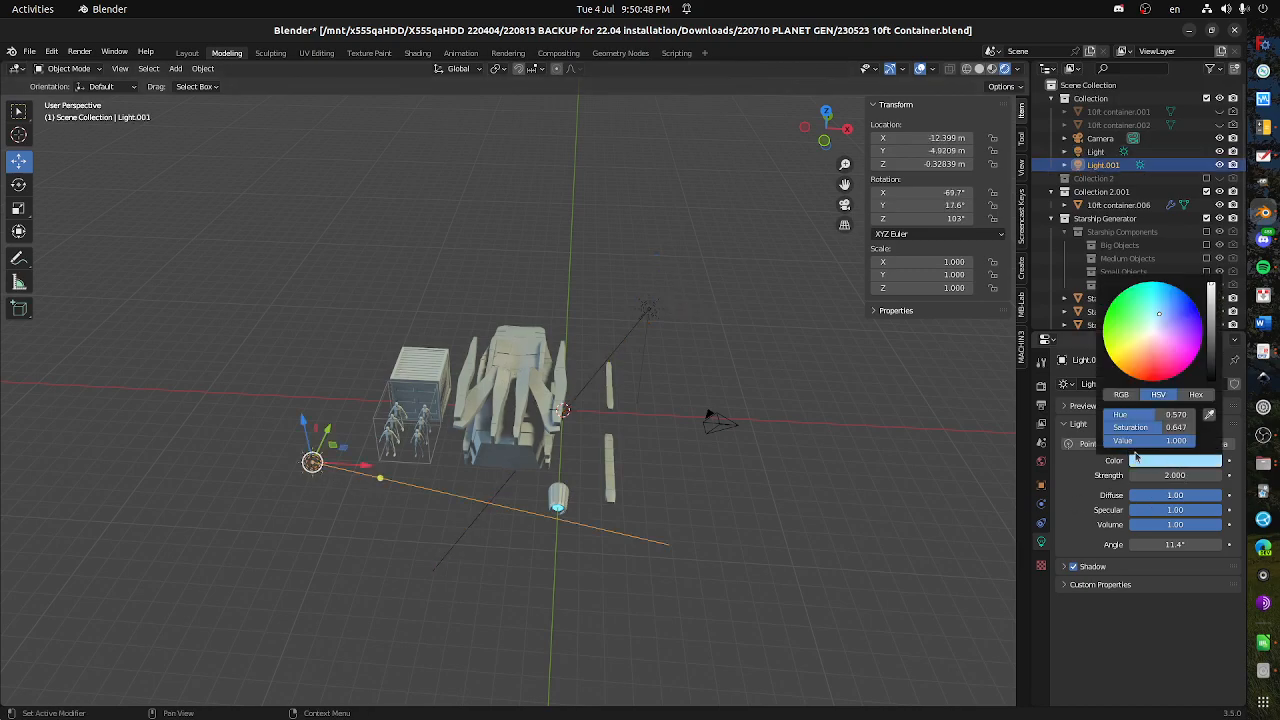
{"action": "left_click", "coordinate": [1153, 323]}
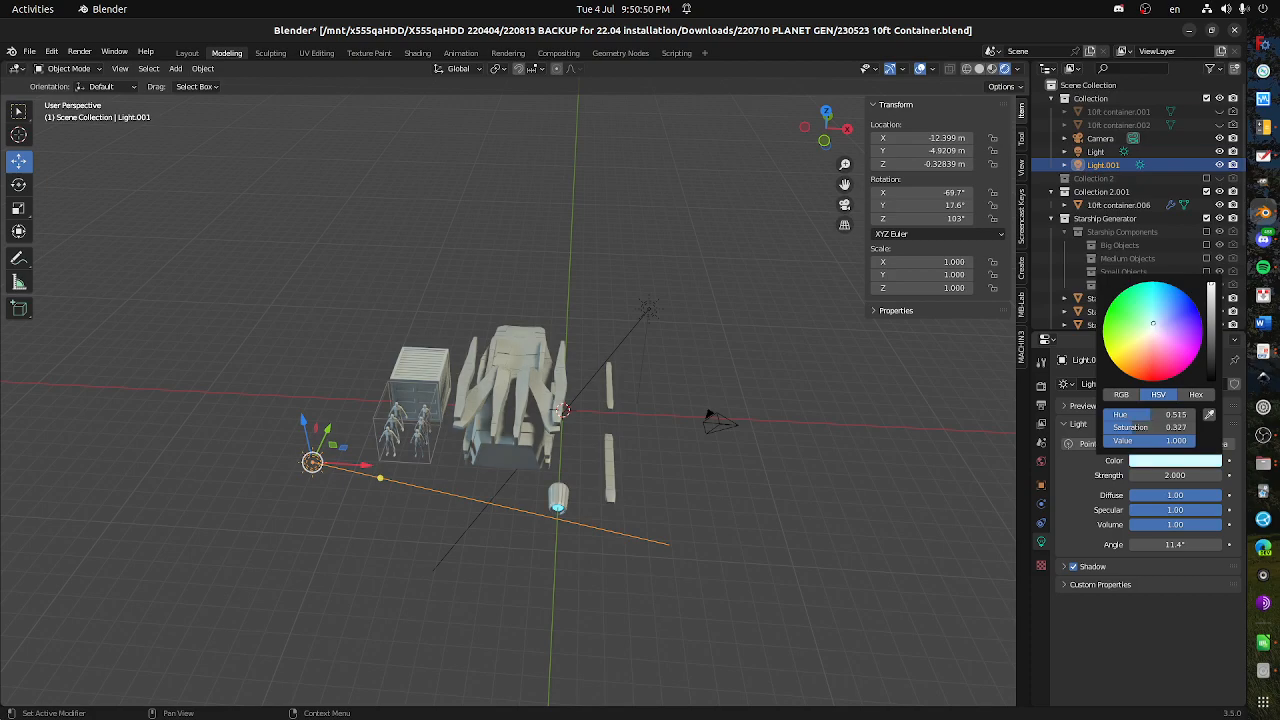
- Select the camera, bring up the viewport's view and lock settings, and look over the starship from above
{"action": "left_click_drag", "start_coordinate": [304, 432], "coordinate": [313, 466]}
{"action": "left_click_drag", "start_coordinate": [373, 500], "coordinate": [415, 502]}
{"action": "left_click_drag", "start_coordinate": [596, 471], "coordinate": [719, 467]}
{"action": "left_click", "coordinate": [742, 358]}
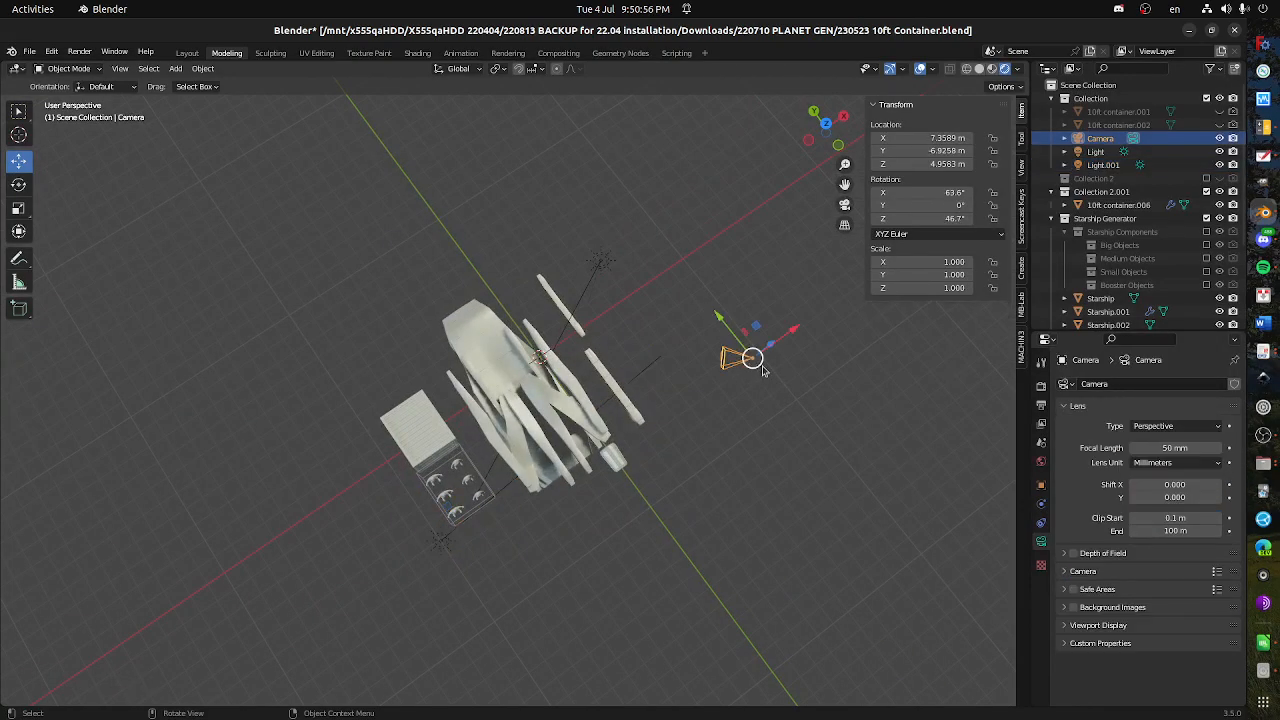
{"action": "left_click", "coordinate": [1022, 222]}
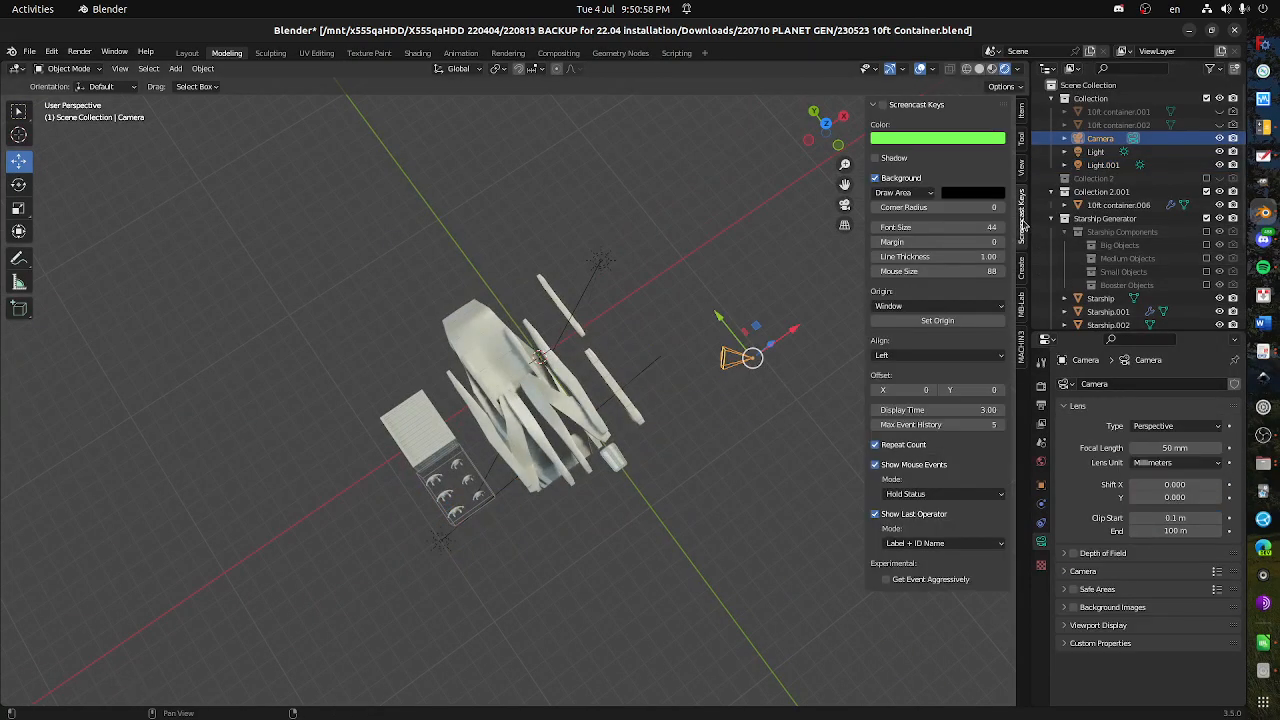
{"action": "left_click", "coordinate": [1022, 272]}
{"action": "left_click", "coordinate": [1023, 225]}
{"action": "left_click", "coordinate": [1021, 172]}
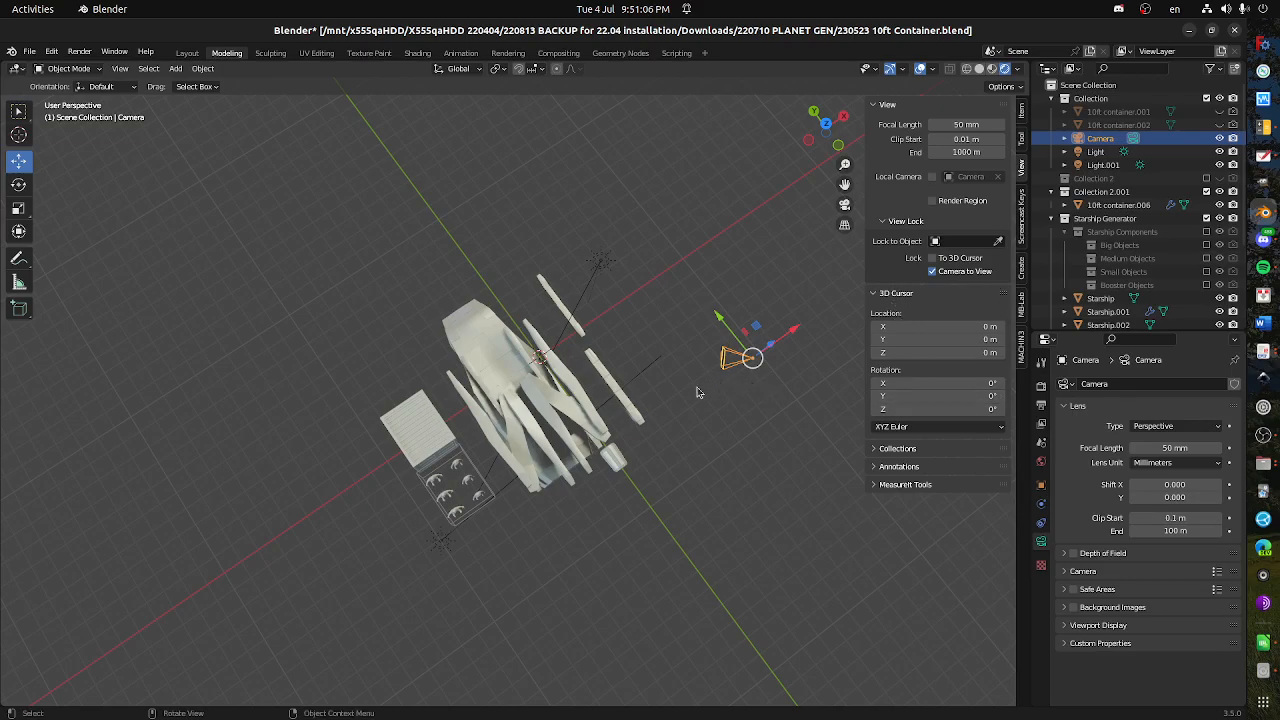
{"action": "left_click_drag", "start_coordinate": [668, 440], "coordinate": [615, 363]}
{"action": "scroll", "coordinate": [562, 405], "scroll_direction": "up", "scroll_amount": 5}
{"action": "left_click_drag", "start_coordinate": [500, 447], "coordinate": [531, 476]}
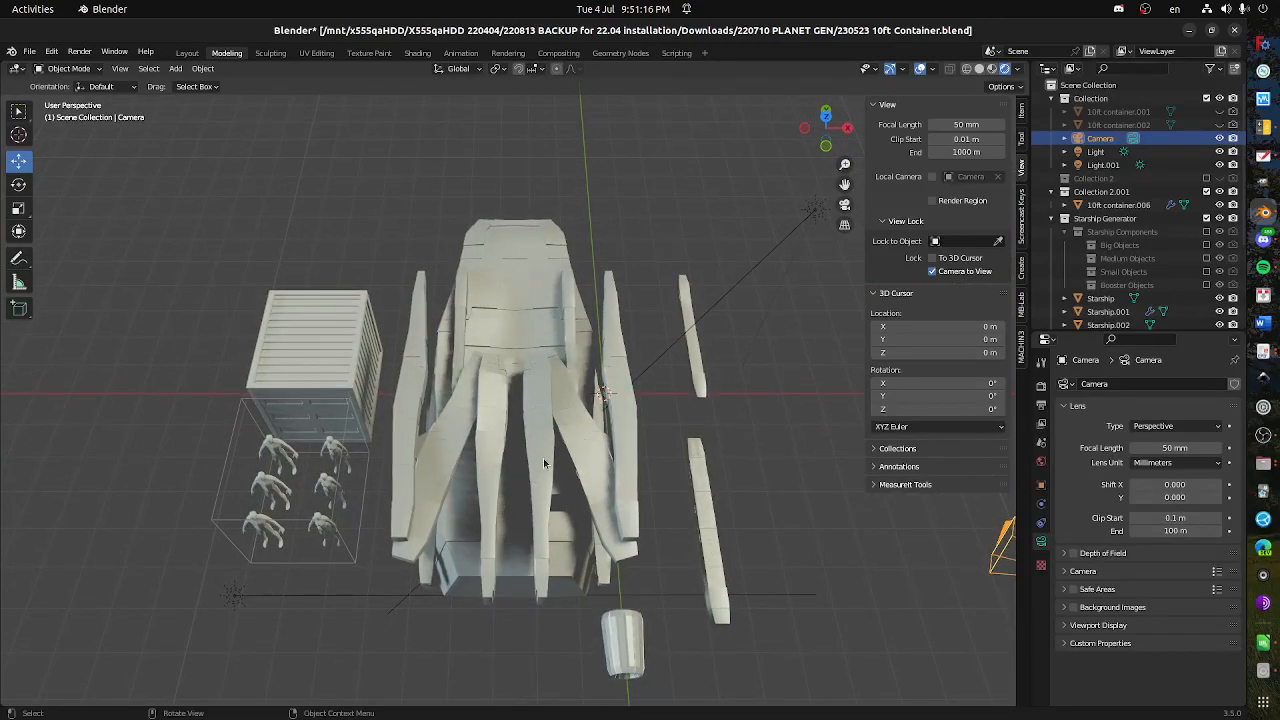
{"action": "scroll", "coordinate": [1125, 297], "scroll_direction": "down", "scroll_amount": 5}
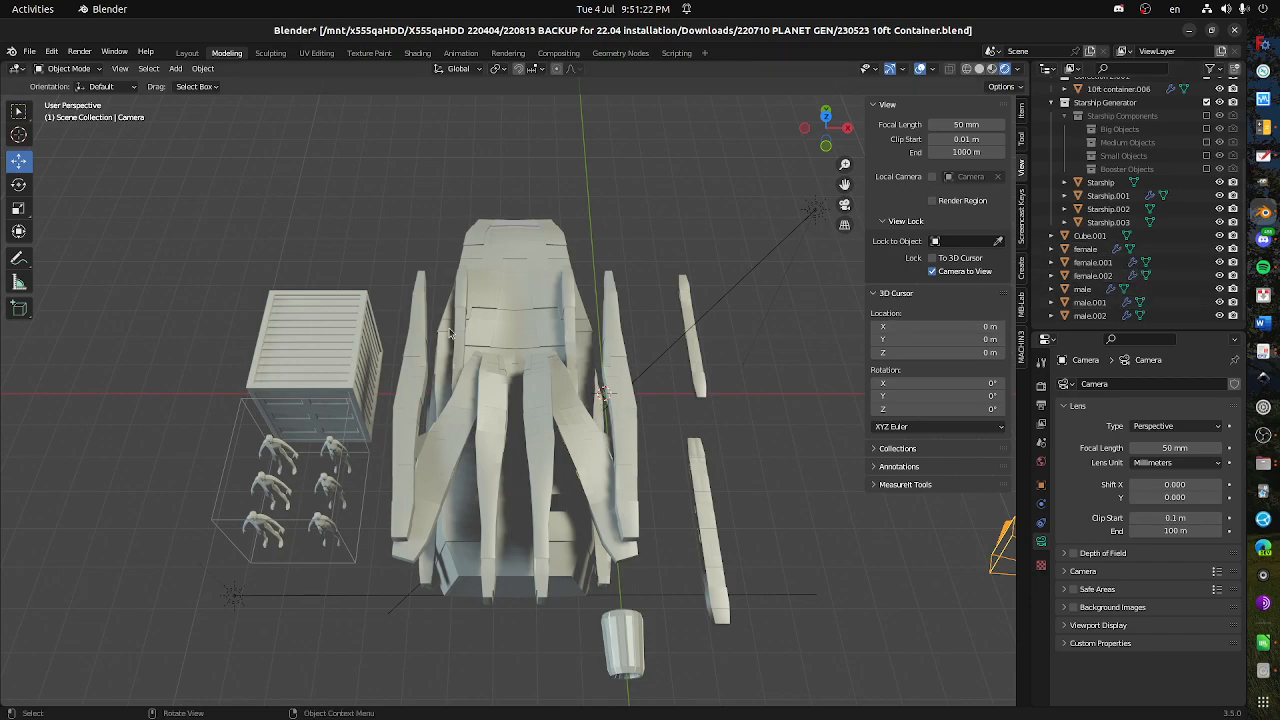
- Separate the three large linked arms above the hull from the mirrored side parts into their own object and hide it
{"action": "left_click", "coordinate": [480, 392]}
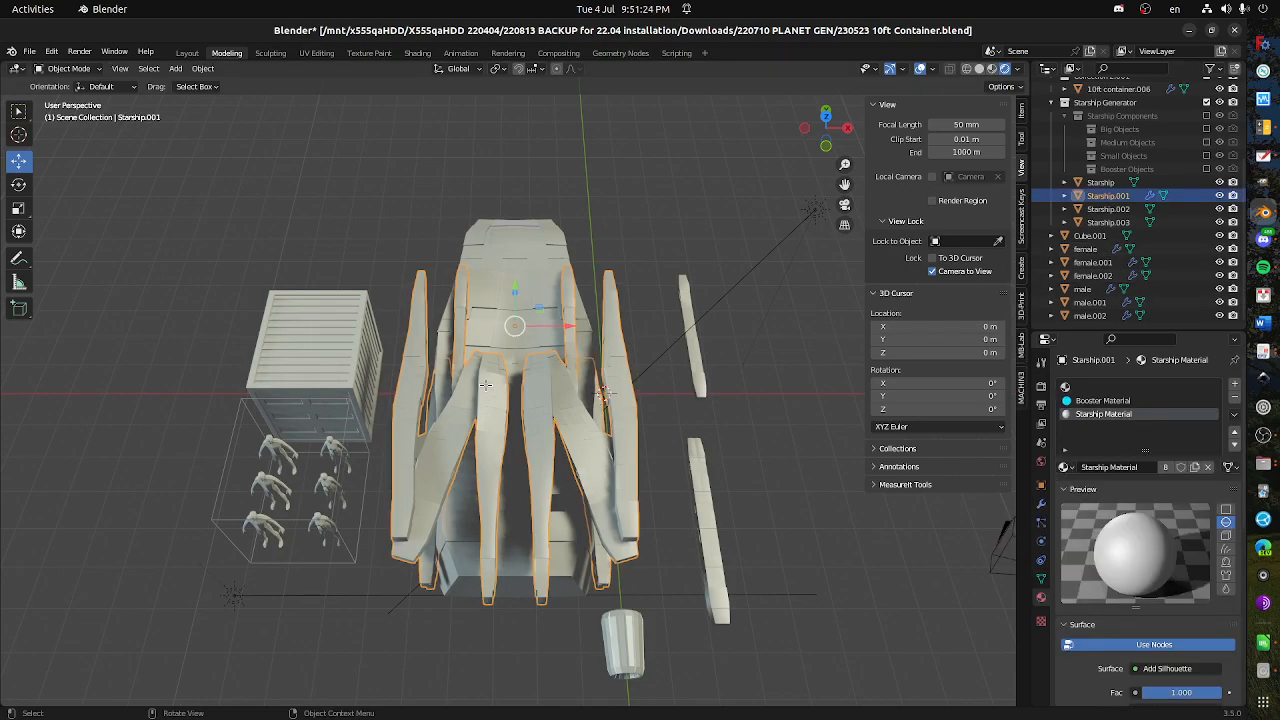
{"action": "key", "text": "Tab"}
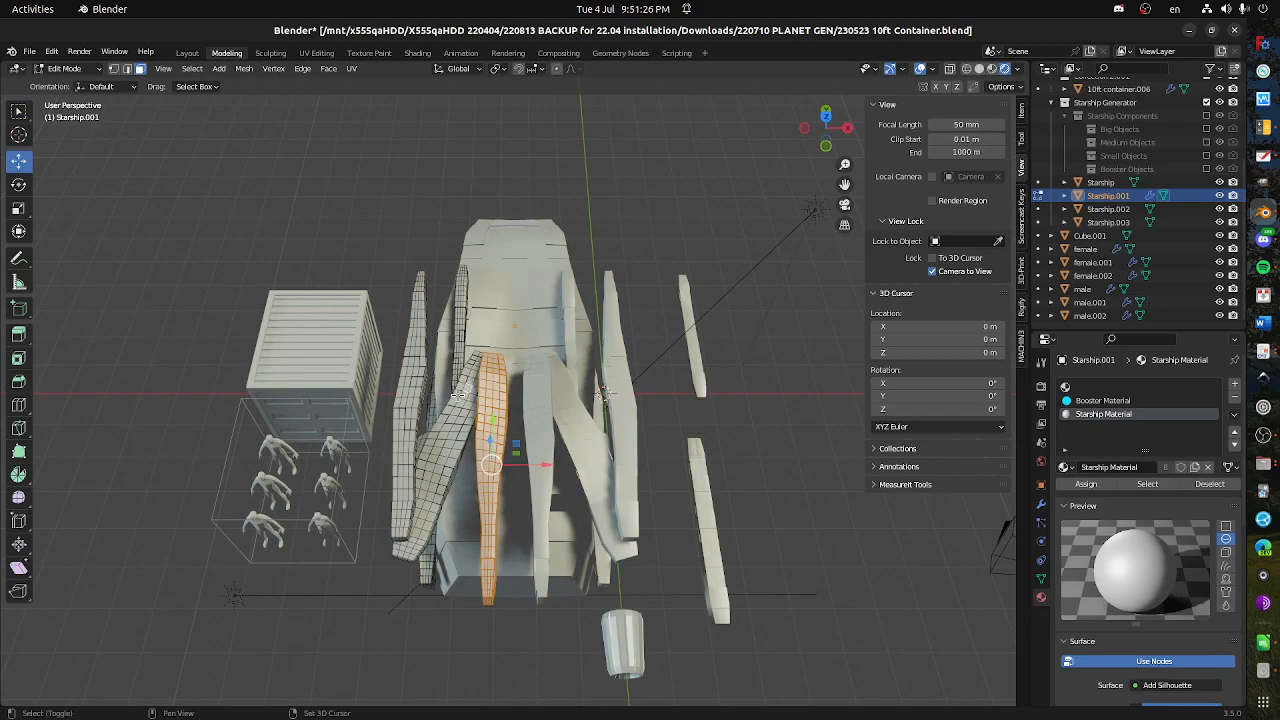
{"action": "key", "text": "ctrl+l"}
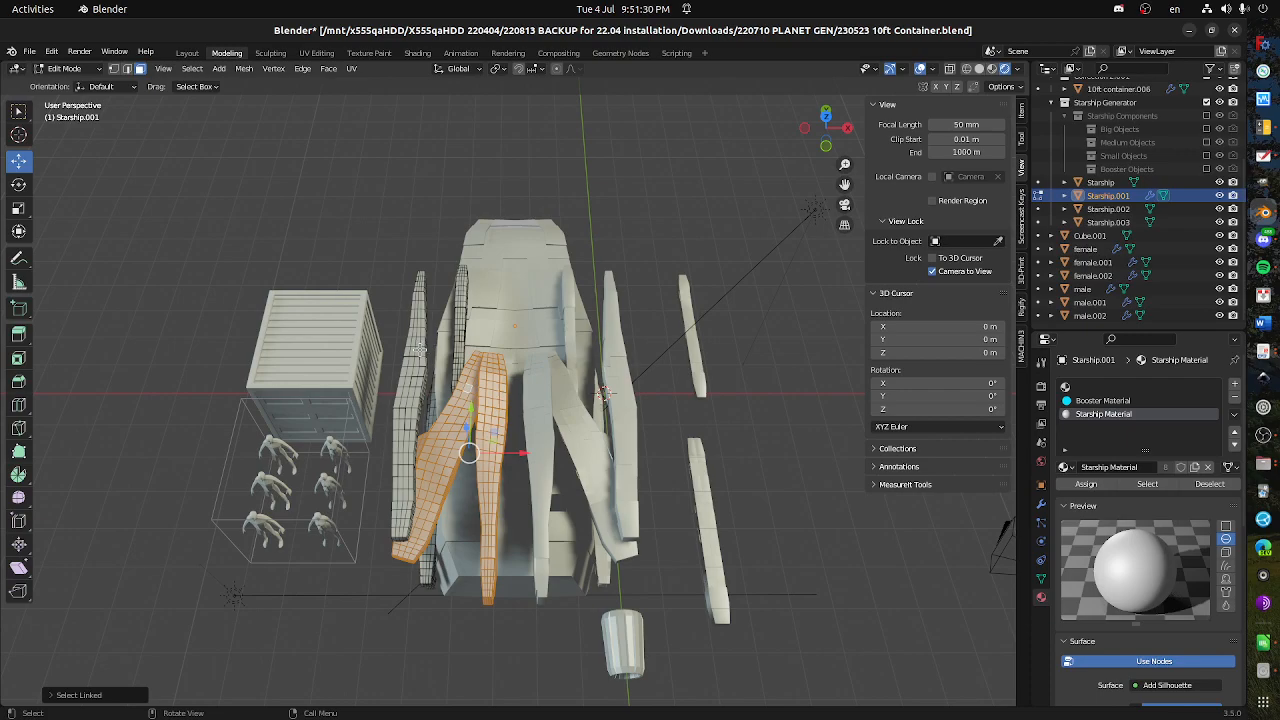
{"action": "left_click_drag", "start_coordinate": [420, 347], "coordinate": [597, 428]}
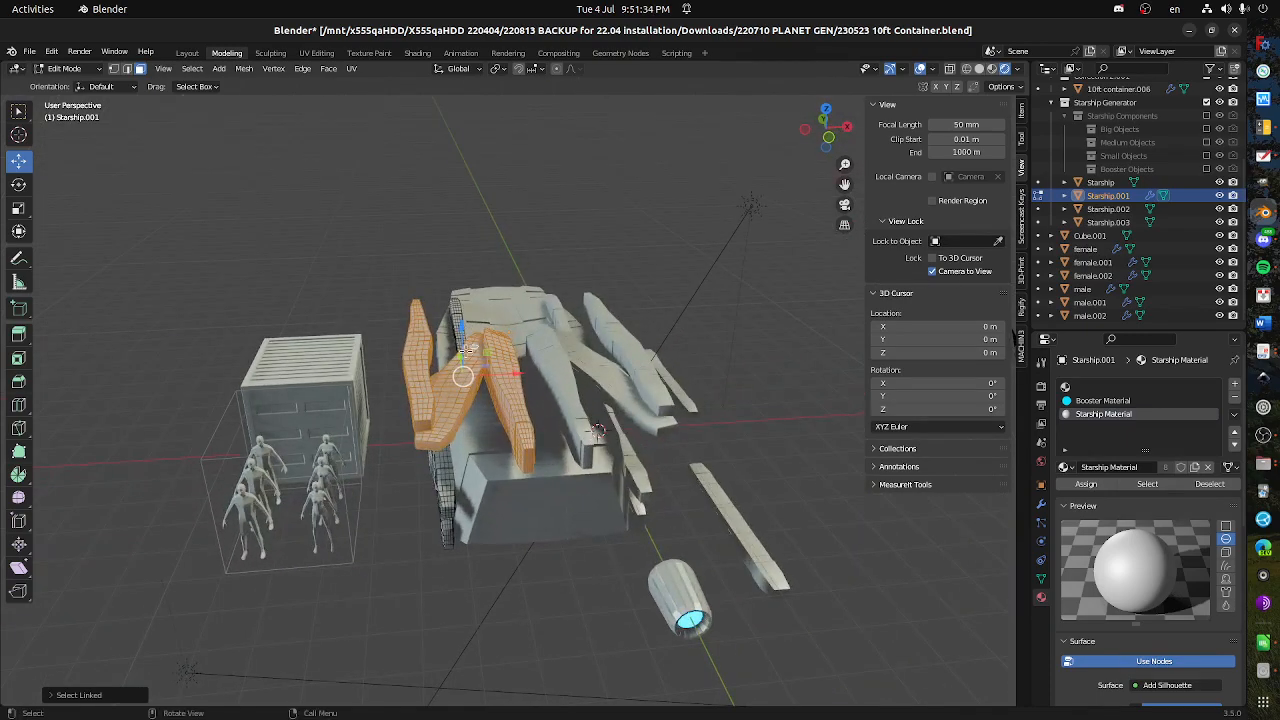
{"action": "right_click", "coordinate": [468, 356]}
{"action": "mouse_move", "coordinate": [491, 571]}
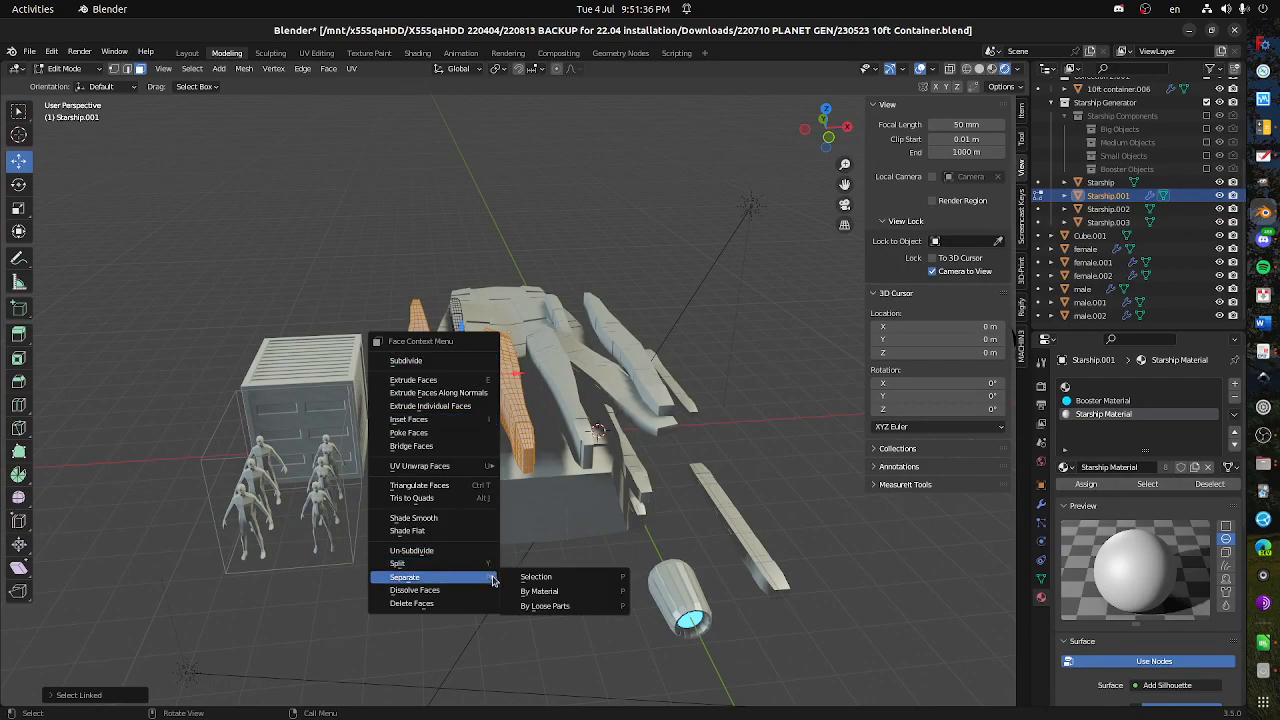
{"action": "left_click", "coordinate": [560, 577]}
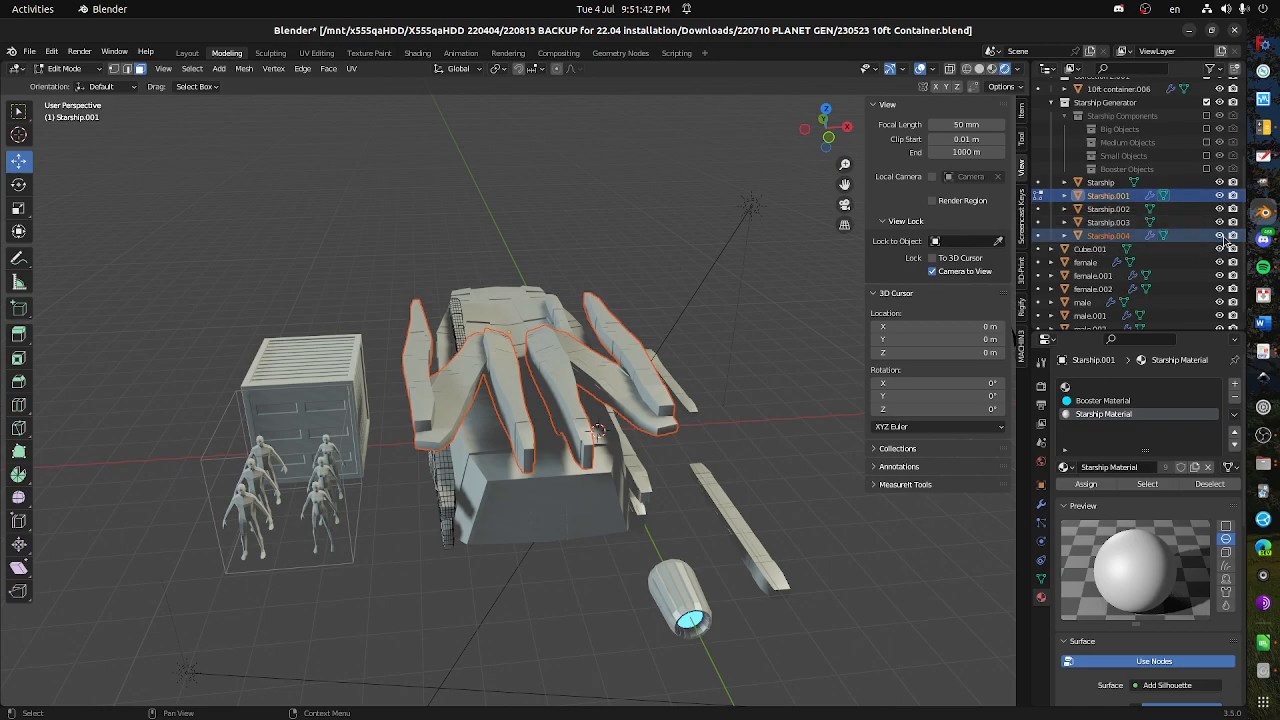
{"action": "left_click", "coordinate": [1220, 237]}
- Move the linked thin strip on the hull's upper side against the hull, finishing in Object Mode
{"action": "left_click_drag", "start_coordinate": [712, 366], "coordinate": [533, 438]}
{"action": "key", "text": "l"}
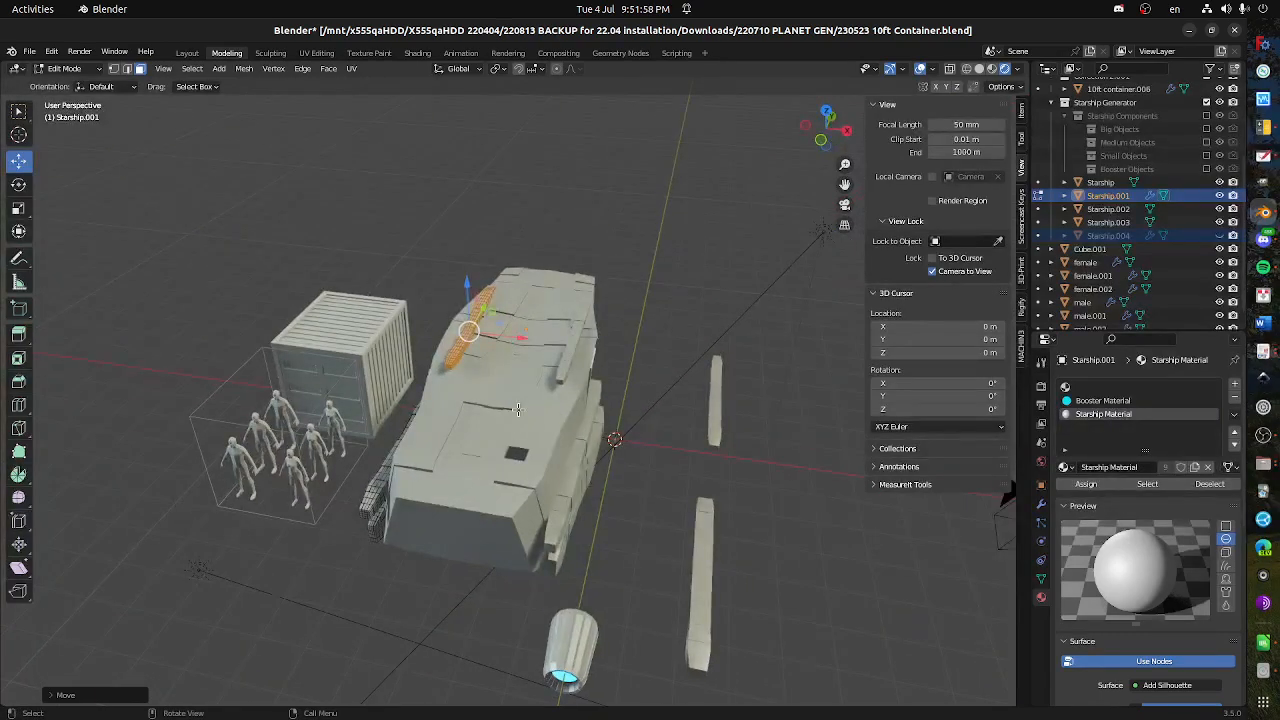
{"action": "left_click", "coordinate": [518, 409]}
{"action": "left_click", "coordinate": [62, 68]}
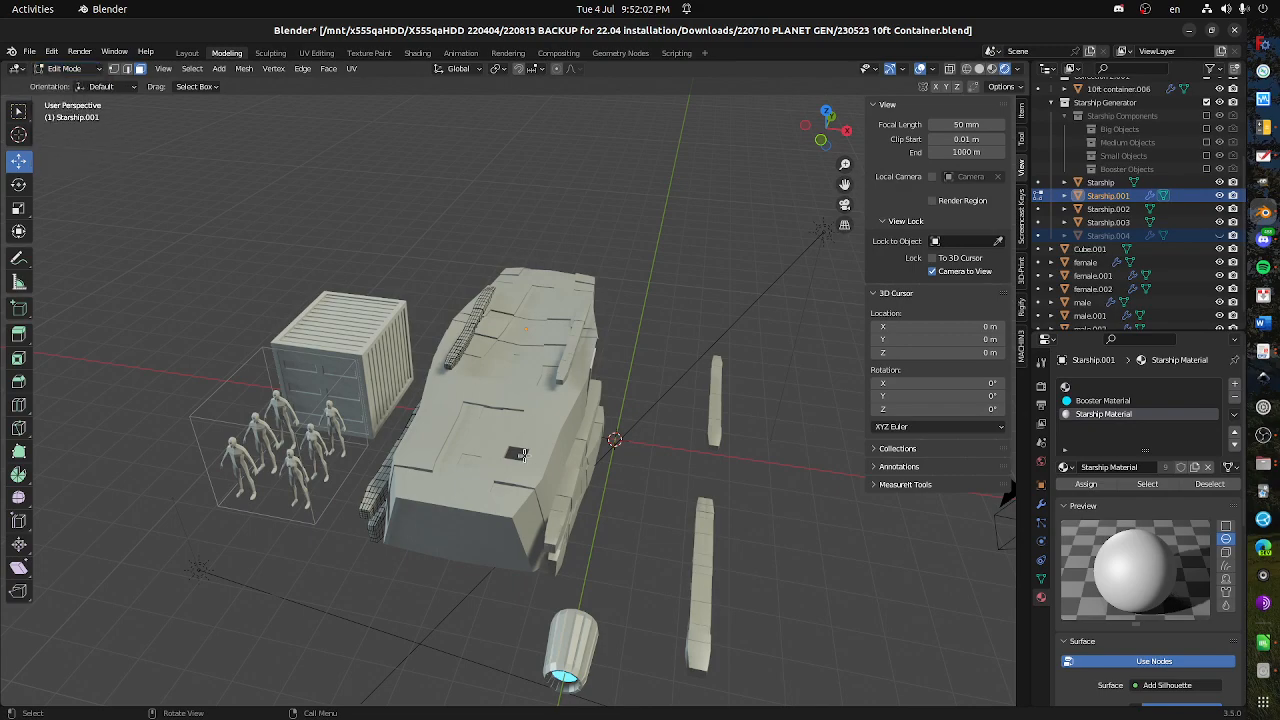
{"action": "scroll", "coordinate": [520, 453], "scroll_direction": "up", "scroll_amount": 3}
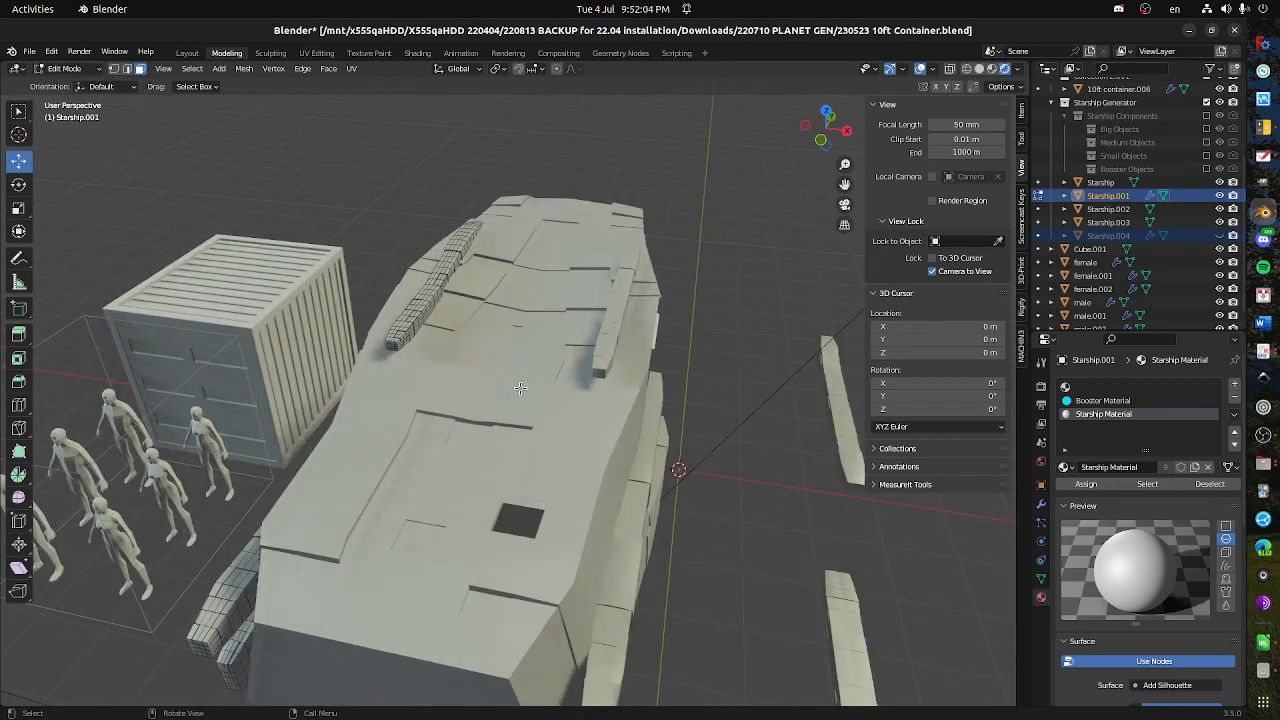
{"action": "left_click", "coordinate": [68, 68]}
{"action": "left_click", "coordinate": [66, 82]}
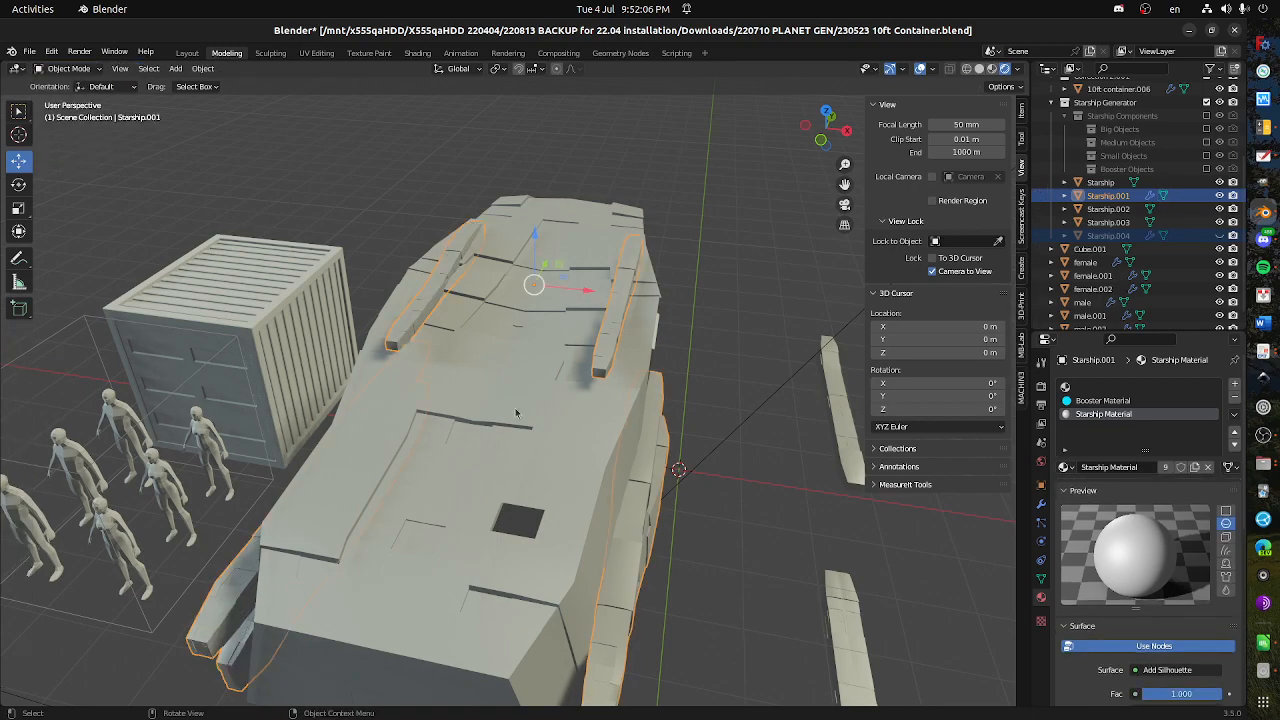
- Fill the square hole in the hull's upper surface with a face built from its bordering edges
{"action": "left_click", "coordinate": [513, 404]}
{"action": "scroll", "coordinate": [536, 463], "scroll_direction": "up", "scroll_amount": 6}
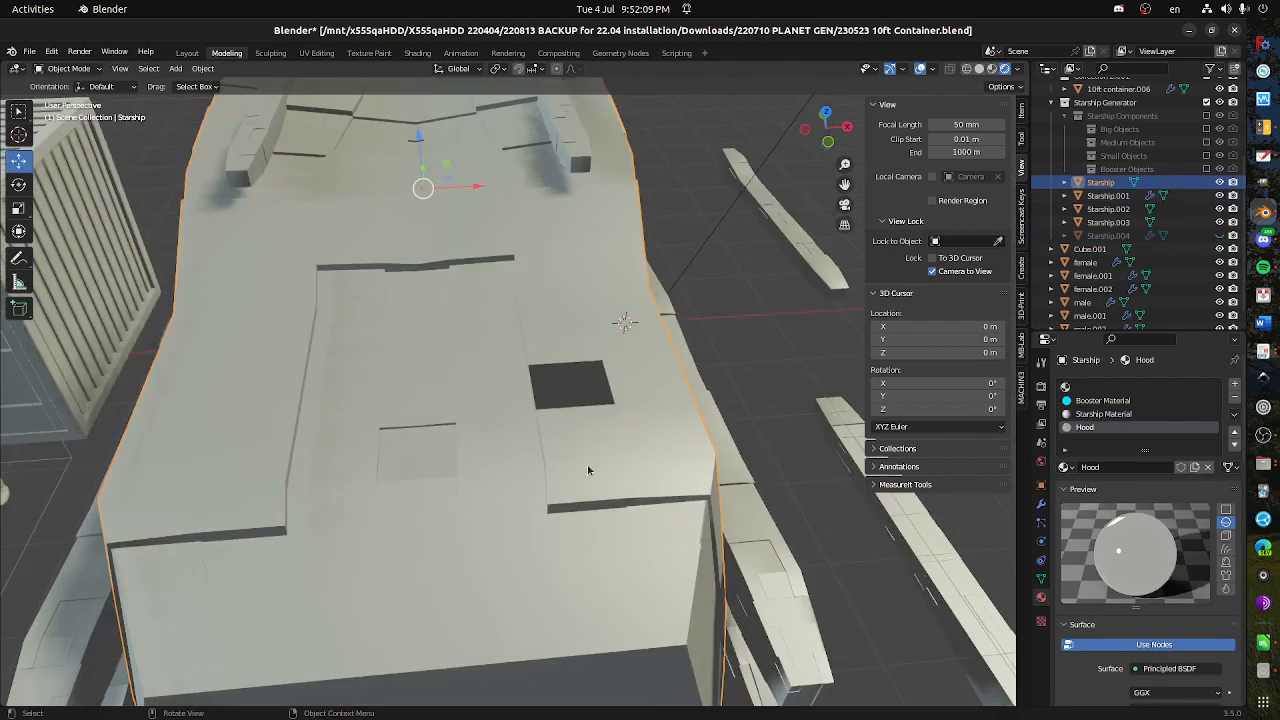
{"action": "mouse_move", "coordinate": [588, 466]}
{"action": "left_mouse_down"}
{"action": "mouse_move", "coordinate": [670, 476]}
{"action": "mouse_move", "coordinate": [670, 459]}
{"action": "mouse_move", "coordinate": [641, 445]}
{"action": "mouse_move", "coordinate": [604, 457]}
{"action": "mouse_move", "coordinate": [600, 472]}
{"action": "left_mouse_up"}
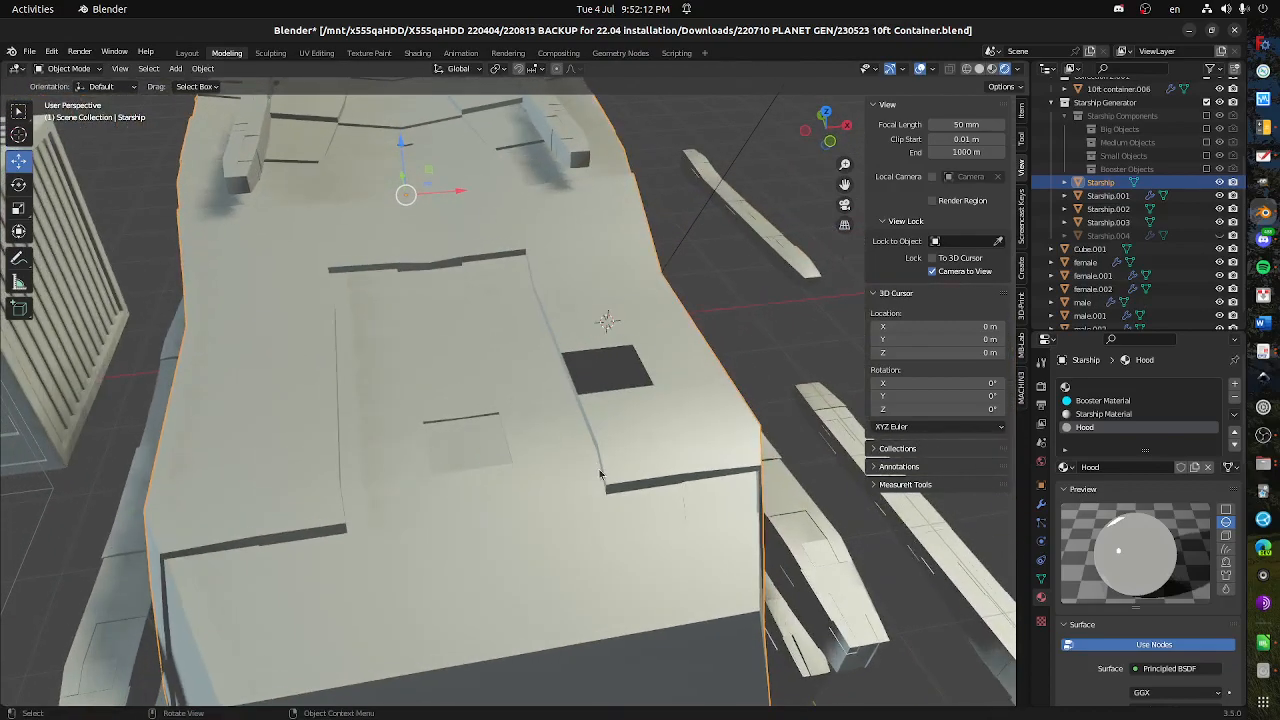
{"action": "key", "text": "Tab"}
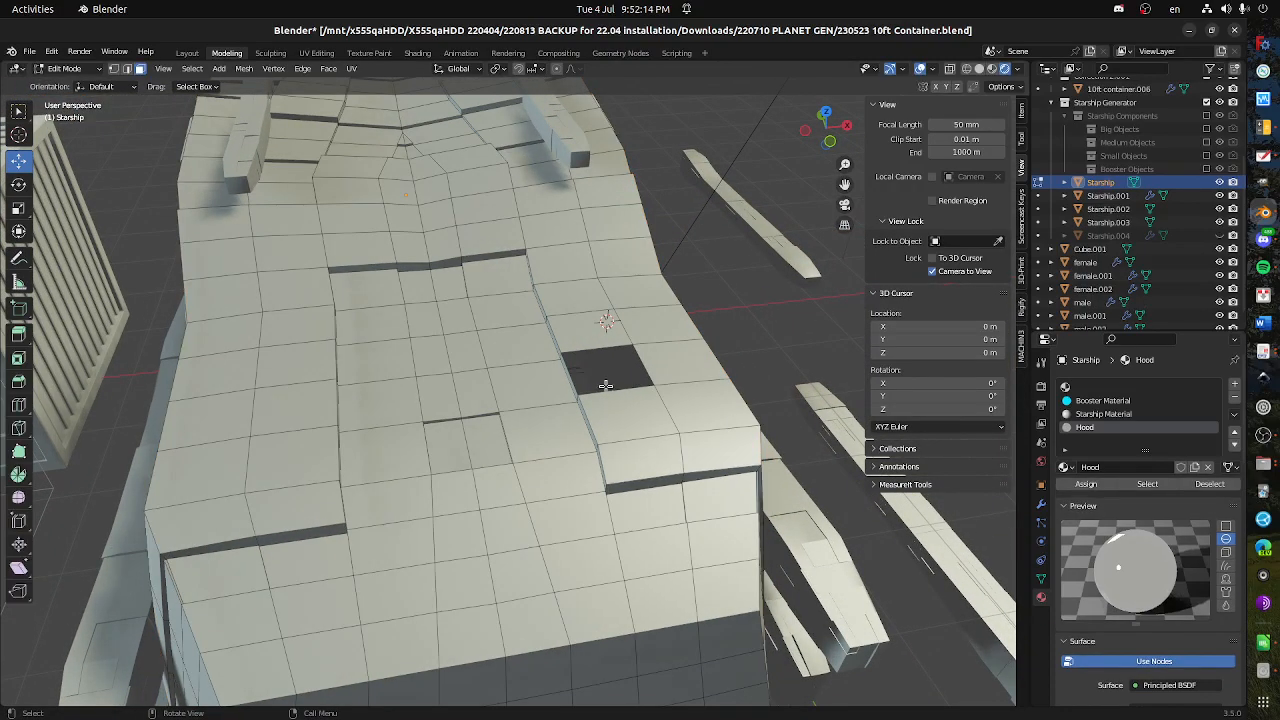
{"action": "key", "text": "2"}
{"action": "left_click", "coordinate": [600, 350]}
{"action": "left_click", "coordinate": [645, 370], "text": "shift"}
{"action": "left_click", "coordinate": [572, 376], "text": "shift"}
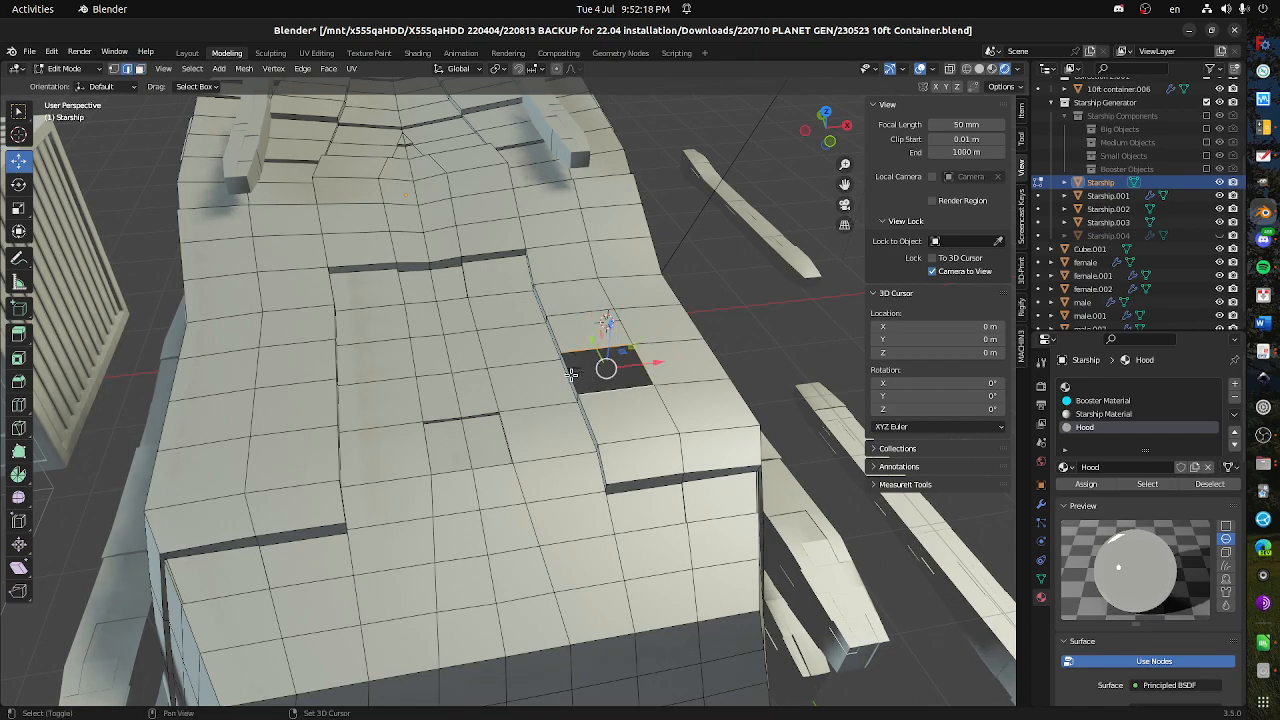
{"action": "key", "text": "f"}
{"action": "left_click_drag", "start_coordinate": [578, 400], "coordinate": [560, 280]}
{"action": "left_click", "coordinate": [665, 417]}
{"action": "scroll", "coordinate": [701, 384], "scroll_direction": "down", "scroll_amount": 3}
{"action": "left_click", "coordinate": [68, 68]}
{"action": "left_click", "coordinate": [70, 84]}
- Assign the Booster Material to the rear end faces of the upper and lower side parts, finishing in Object Mode
{"action": "left_click_drag", "start_coordinate": [556, 394], "coordinate": [425, 329]}
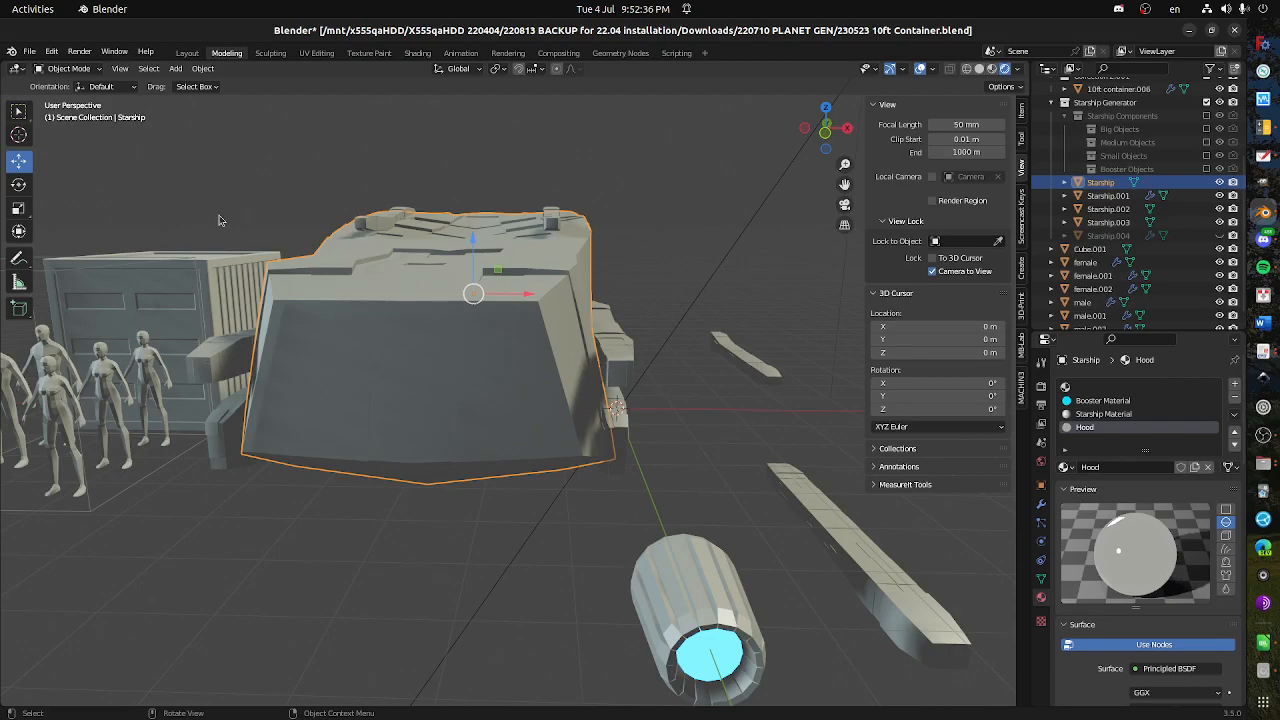
{"action": "left_click", "coordinate": [620, 351]}
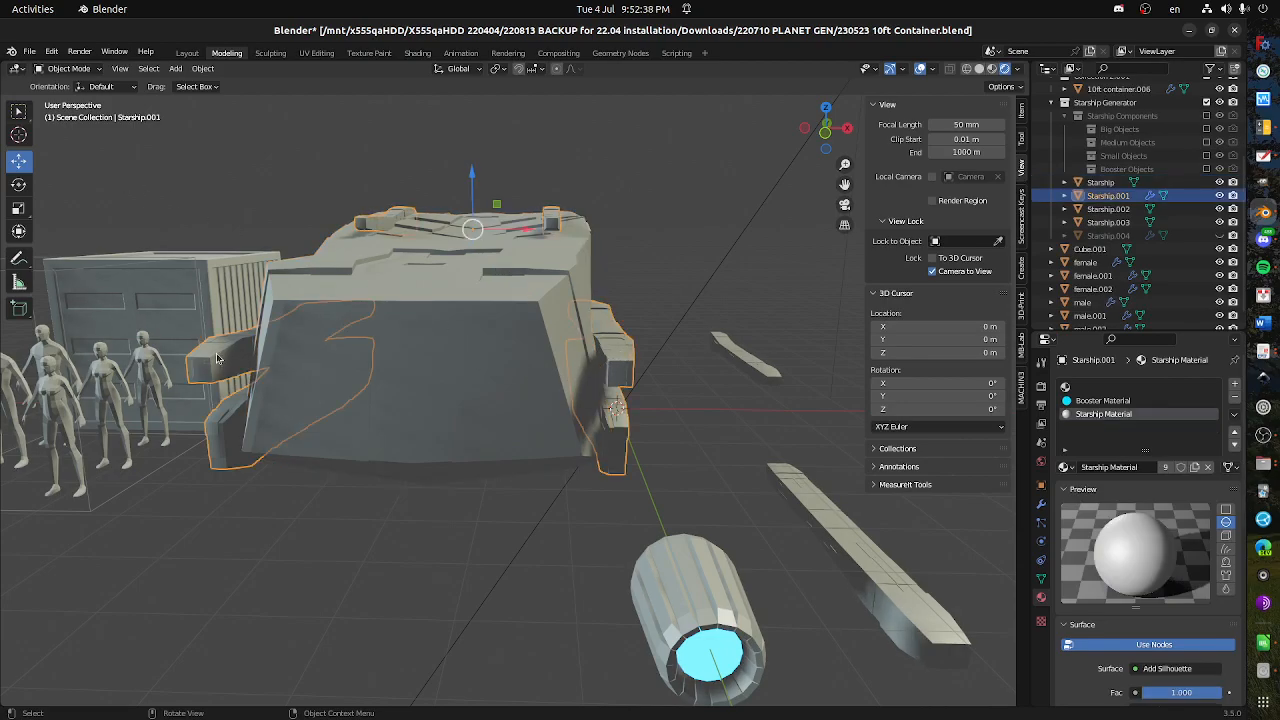
{"action": "key", "text": "Tab"}
{"action": "scroll", "coordinate": [229, 389], "scroll_direction": "up", "scroll_amount": 2}
{"action": "left_click_drag", "start_coordinate": [229, 389], "coordinate": [301, 385]}
{"action": "scroll", "coordinate": [301, 385], "scroll_direction": "up", "scroll_amount": 2}
{"action": "left_click", "coordinate": [185, 304]}
{"action": "key", "text": "3"}
{"action": "left_click", "coordinate": [190, 315], "text": "shift"}
{"action": "left_click", "coordinate": [196, 318], "text": "shift"}
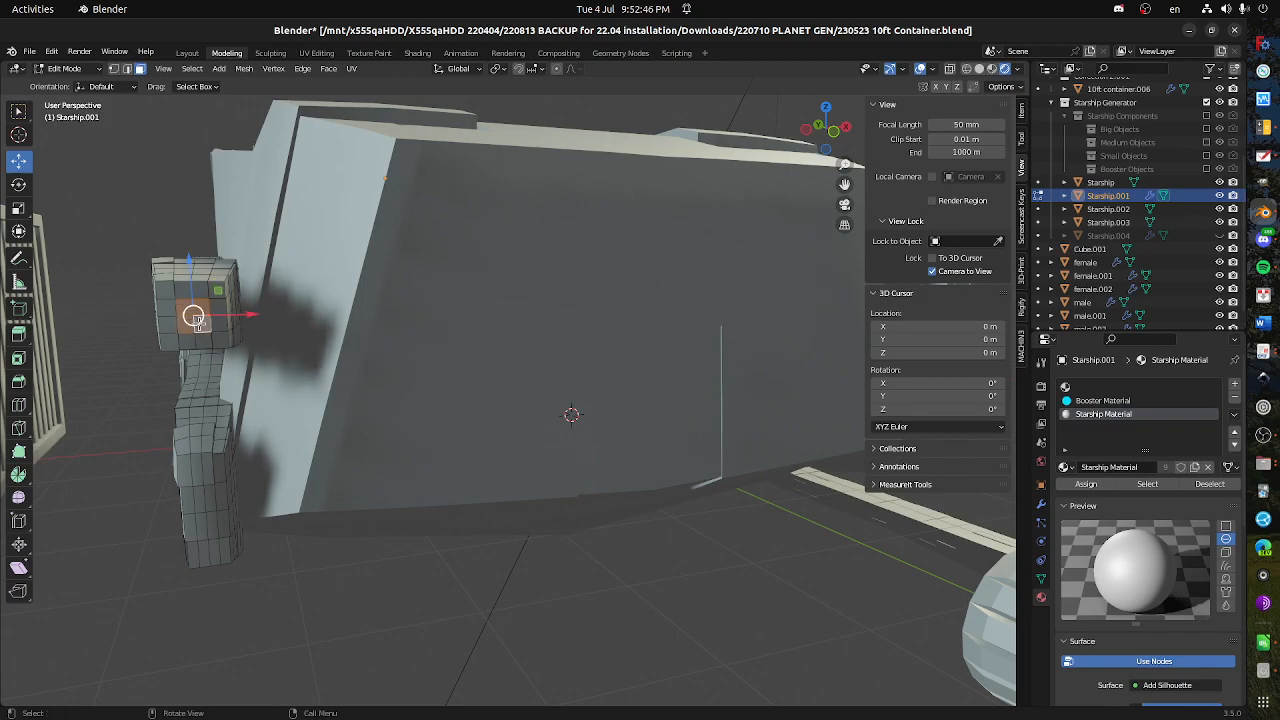
{"action": "left_click", "coordinate": [18, 110]}
{"action": "left_click_drag", "start_coordinate": [212, 474], "coordinate": [269, 449]}
{"action": "left_click_drag", "start_coordinate": [365, 340], "coordinate": [388, 433]}
{"action": "left_click_drag", "start_coordinate": [424, 341], "coordinate": [409, 360]}
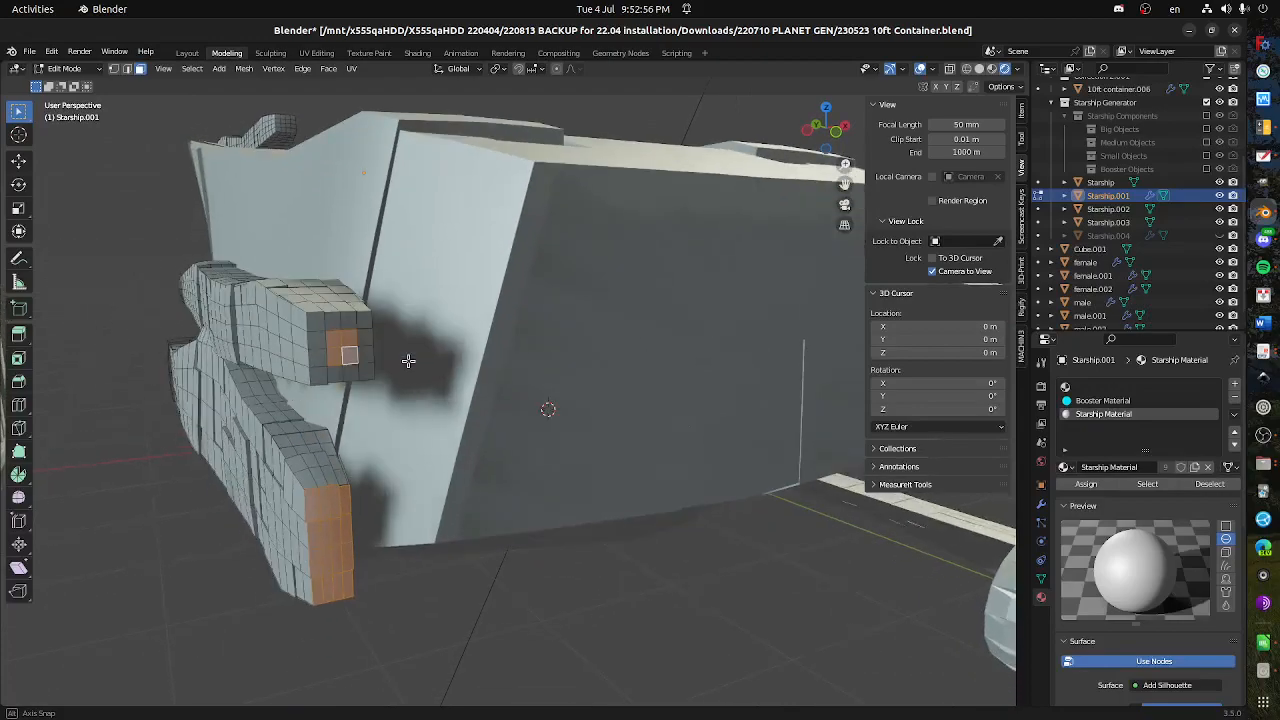
{"action": "mouse_move", "coordinate": [490, 392]}
{"action": "left_mouse_down"}
{"action": "mouse_move", "coordinate": [540, 398]}
{"action": "mouse_move", "coordinate": [474, 396]}
{"action": "left_mouse_up"}
{"action": "left_click", "coordinate": [1103, 401]}
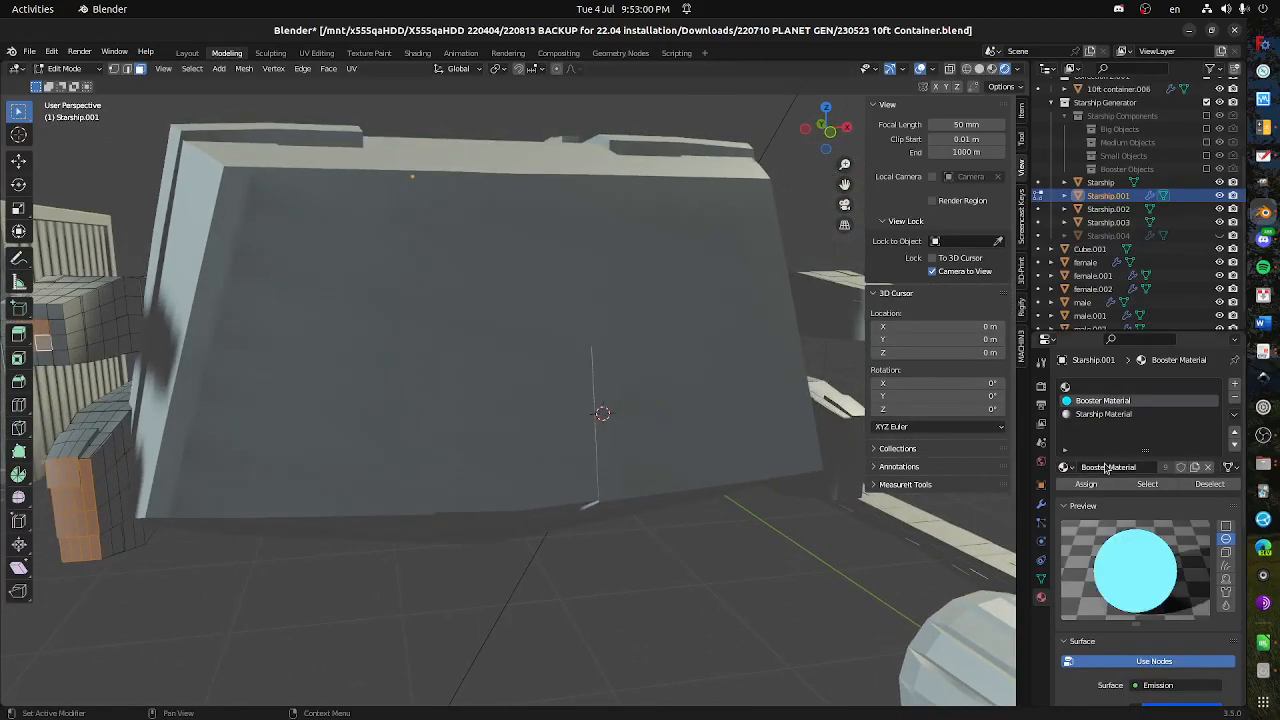
{"action": "left_click", "coordinate": [1086, 484]}
{"action": "mouse_move", "coordinate": [640, 449]}
{"action": "left_mouse_down"}
{"action": "mouse_move", "coordinate": [637, 437]}
{"action": "mouse_move", "coordinate": [666, 440]}
{"action": "mouse_move", "coordinate": [648, 436]}
{"action": "left_mouse_up"}
{"action": "scroll", "coordinate": [639, 448], "scroll_direction": "down", "scroll_amount": 3}
{"action": "left_click", "coordinate": [64, 68]}
{"action": "left_click", "coordinate": [68, 86]}
- Hide the loose booster object, Starship.002, and the spare side strips, Starship.003
{"action": "left_click_drag", "start_coordinate": [620, 380], "coordinate": [422, 442]}
{"action": "scroll", "coordinate": [611, 381], "scroll_direction": "down", "scroll_amount": 4}
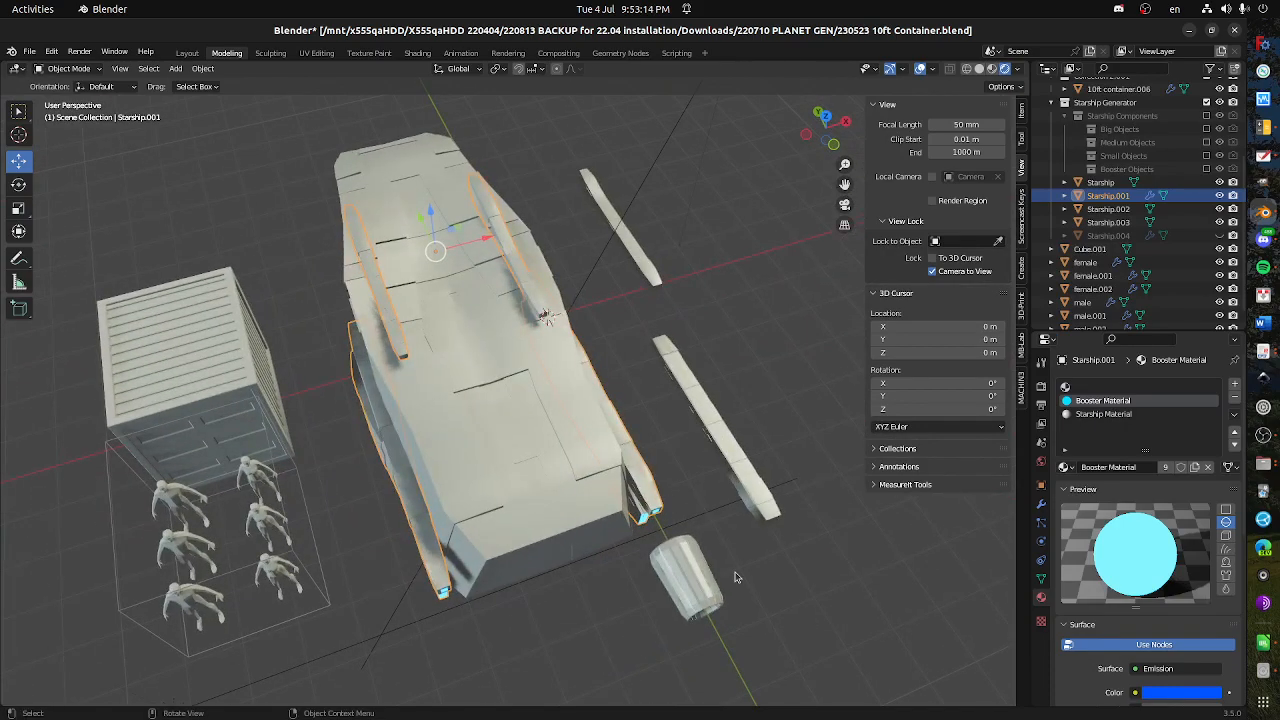
{"action": "left_click_drag", "start_coordinate": [577, 531], "coordinate": [551, 521]}
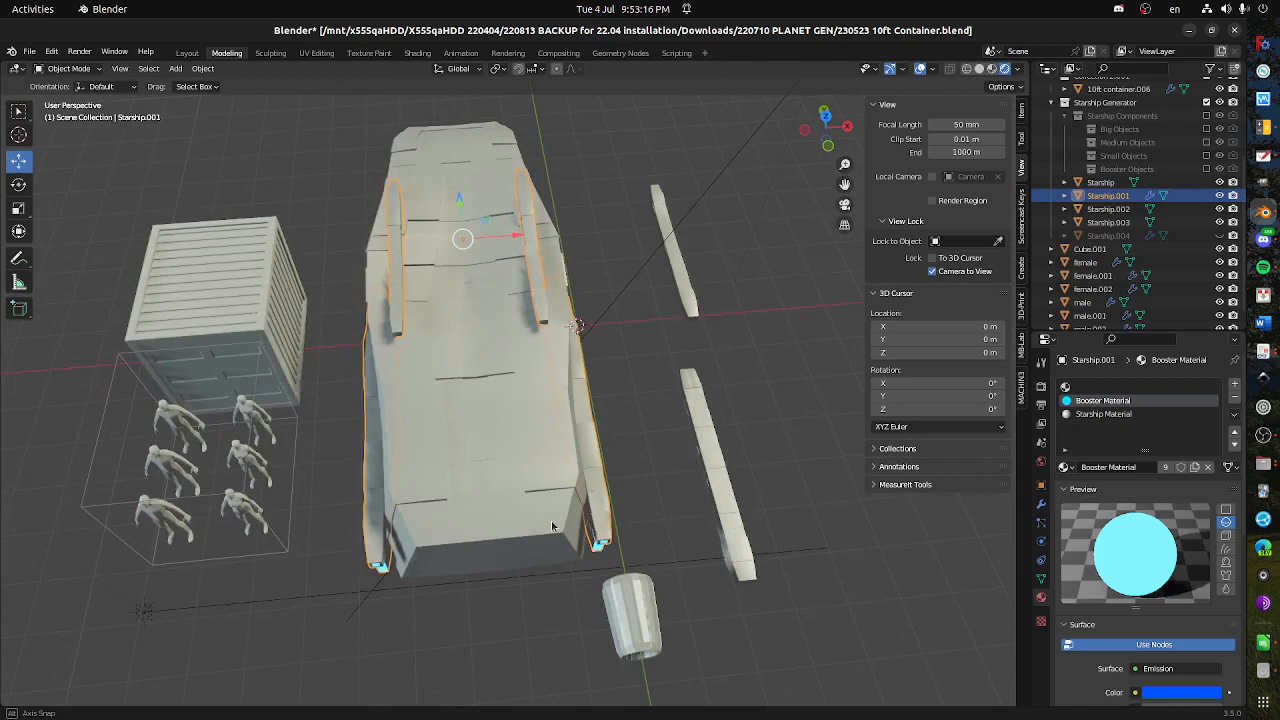
{"action": "left_click", "coordinate": [645, 610]}
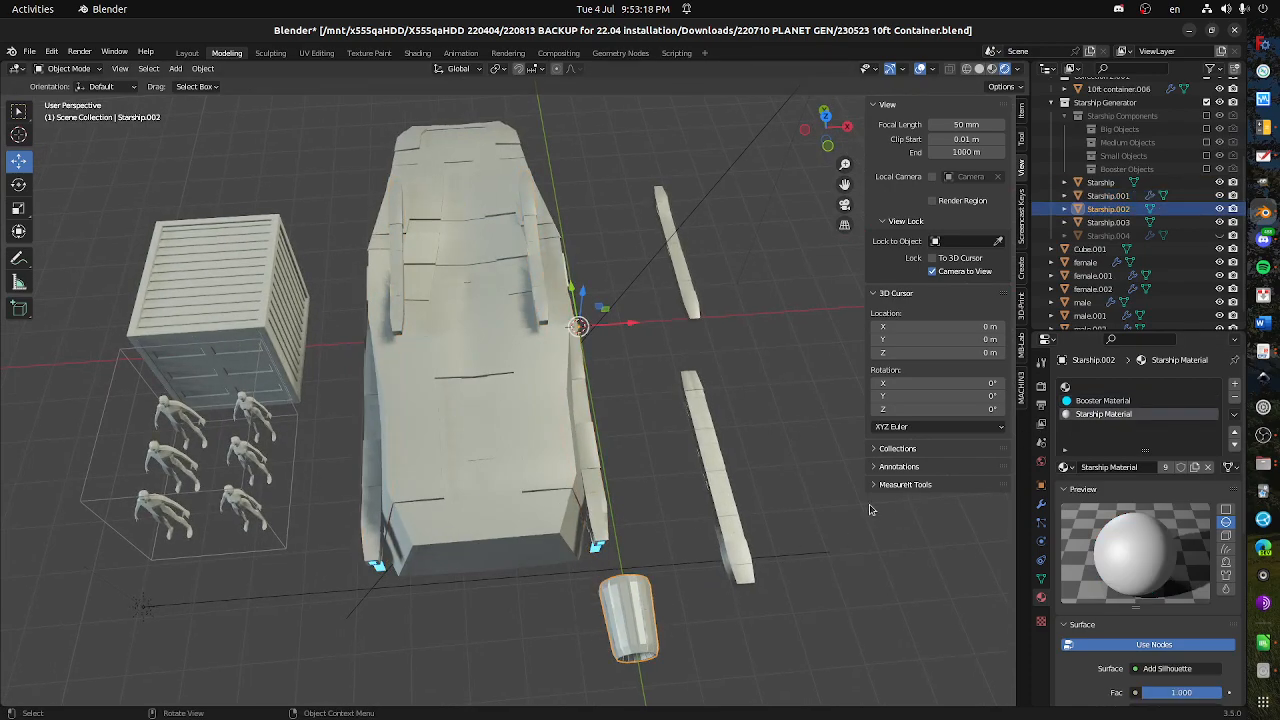
{"action": "left_click", "coordinate": [1219, 209]}
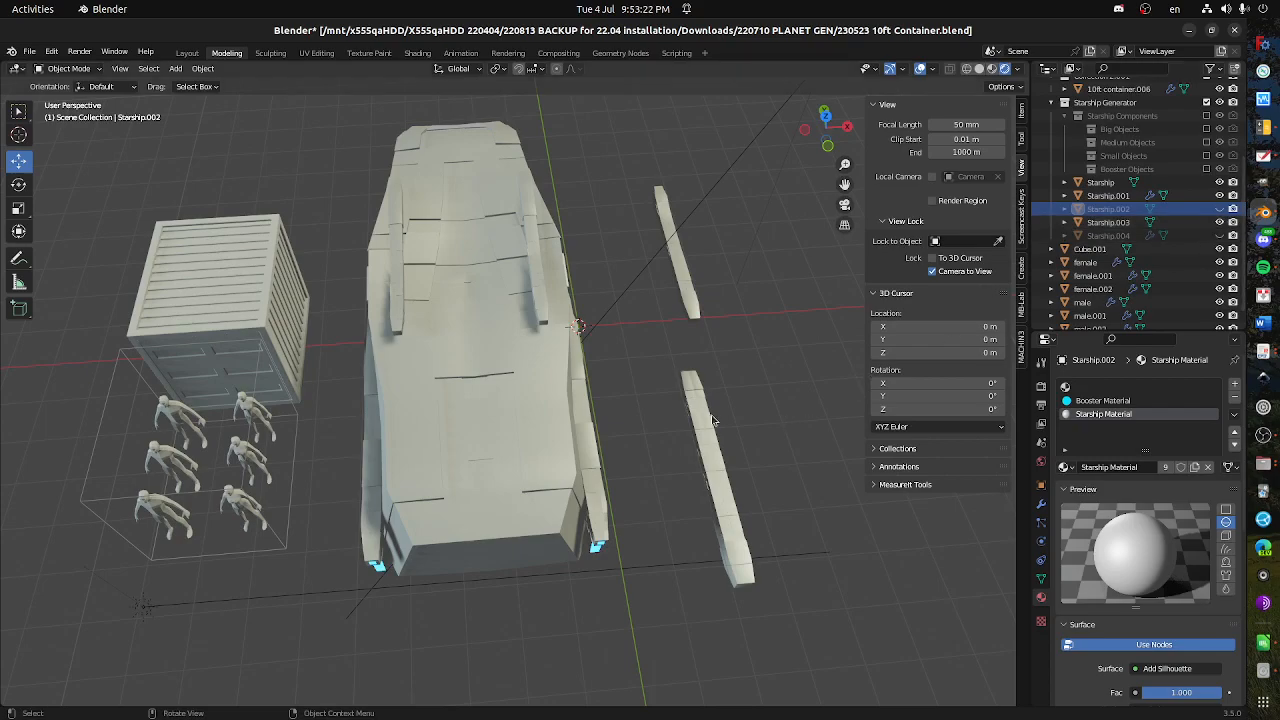
{"action": "left_click", "coordinate": [713, 420]}
{"action": "left_click", "coordinate": [1219, 222]}
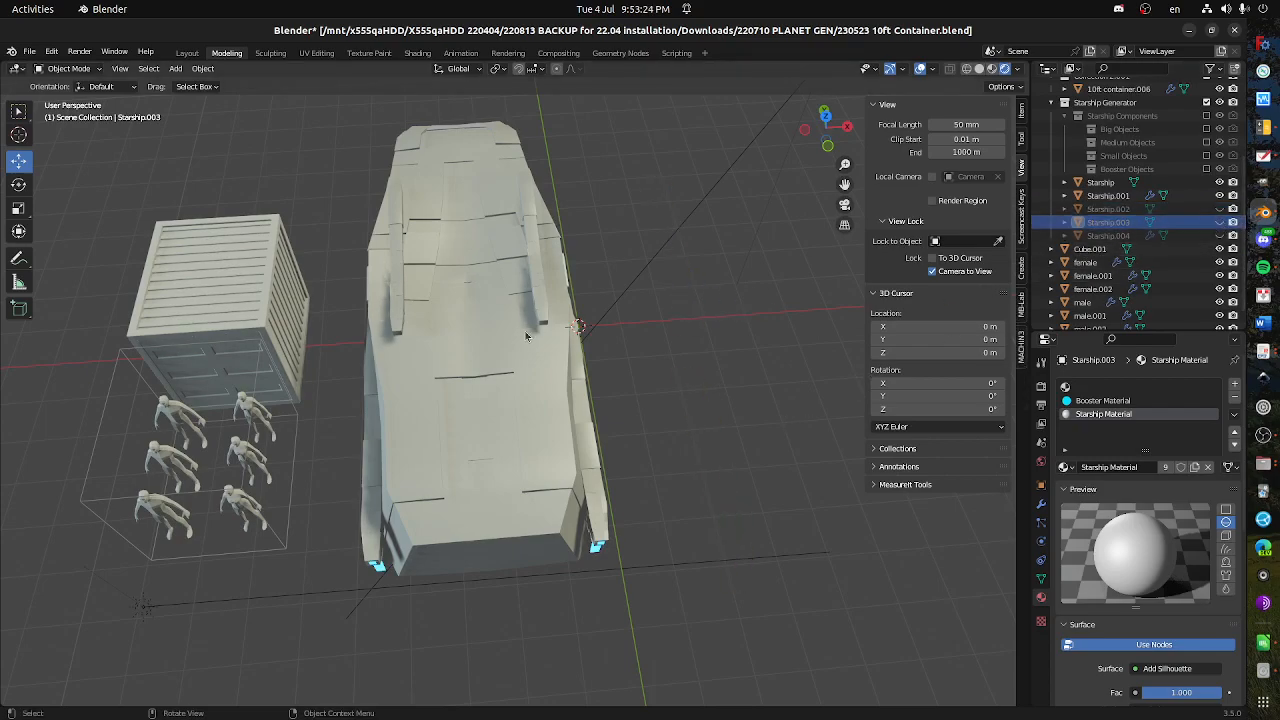
{"action": "left_click_drag", "start_coordinate": [527, 328], "coordinate": [538, 343]}
{"action": "left_click", "coordinate": [186, 374]}
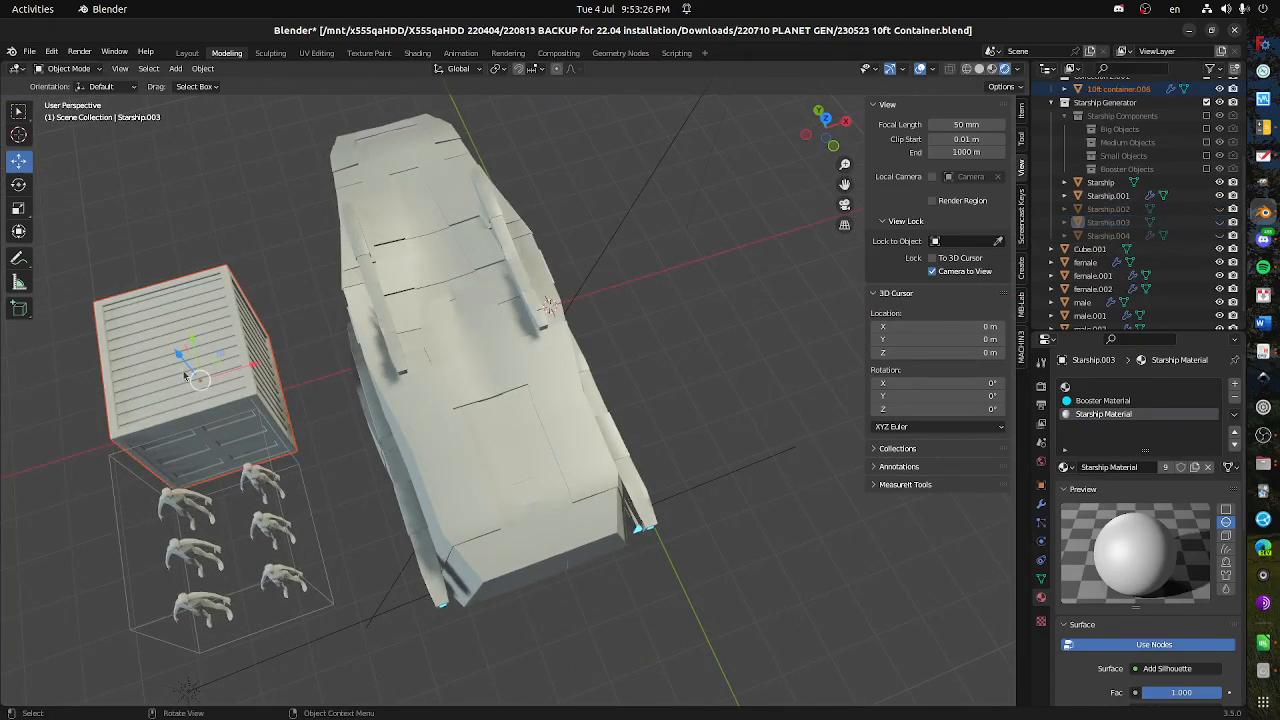
{"action": "left_click_drag", "start_coordinate": [96, 240], "coordinate": [289, 667]}
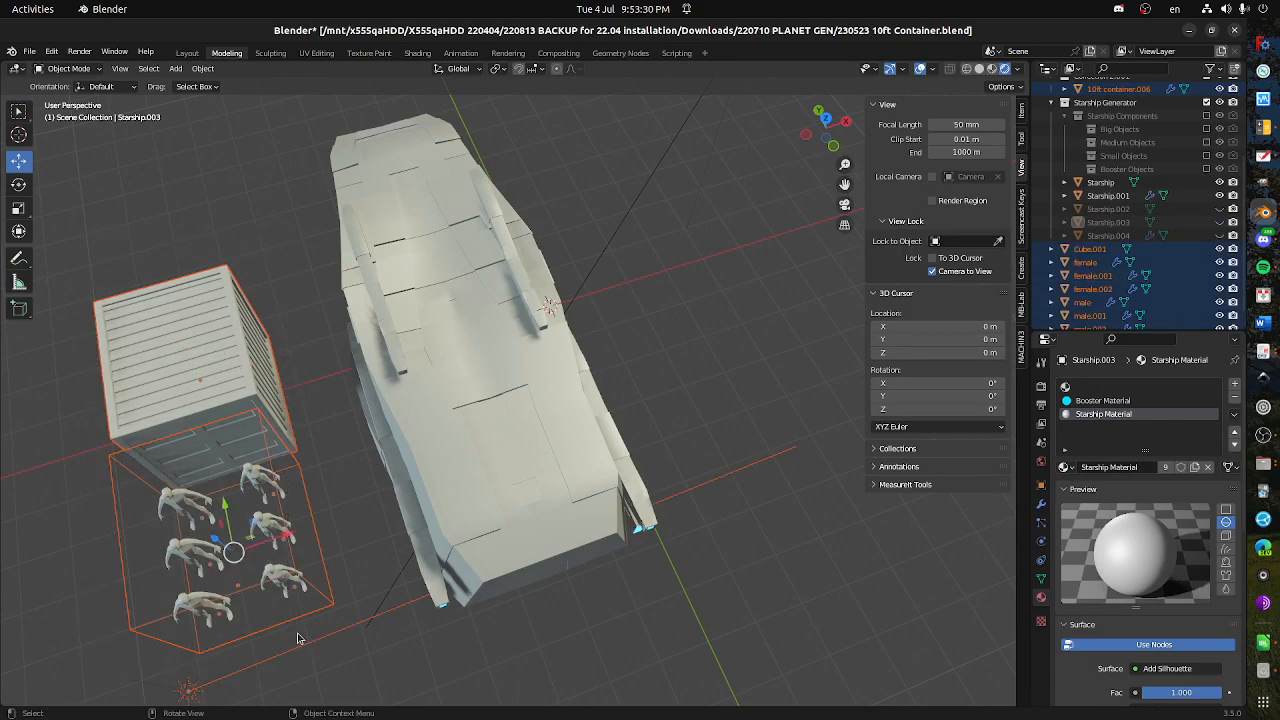
{"action": "left_click", "coordinate": [263, 578]}
{"action": "key", "text": "KP_7"}
{"action": "left_click_drag", "start_coordinate": [128, 186], "coordinate": [277, 512]}
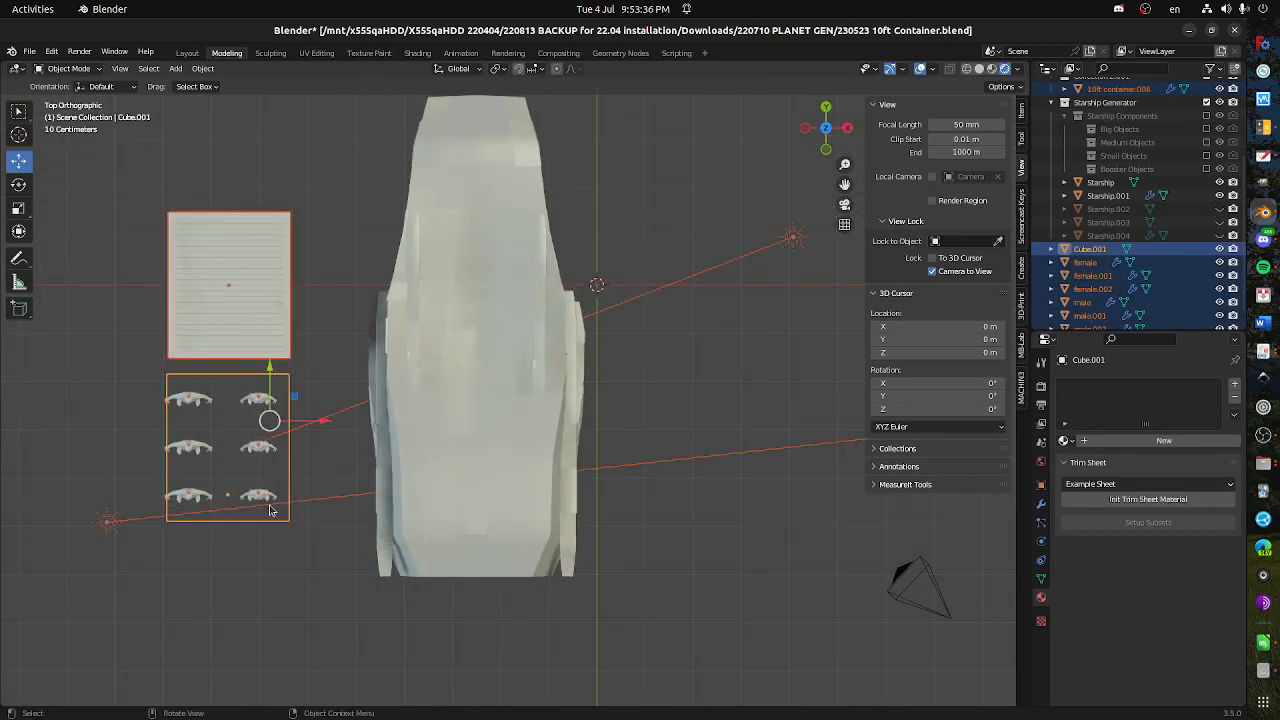
{"action": "left_click", "coordinate": [345, 414], "text": "shift"}
{"action": "left_click", "coordinate": [129, 522], "text": "shift"}
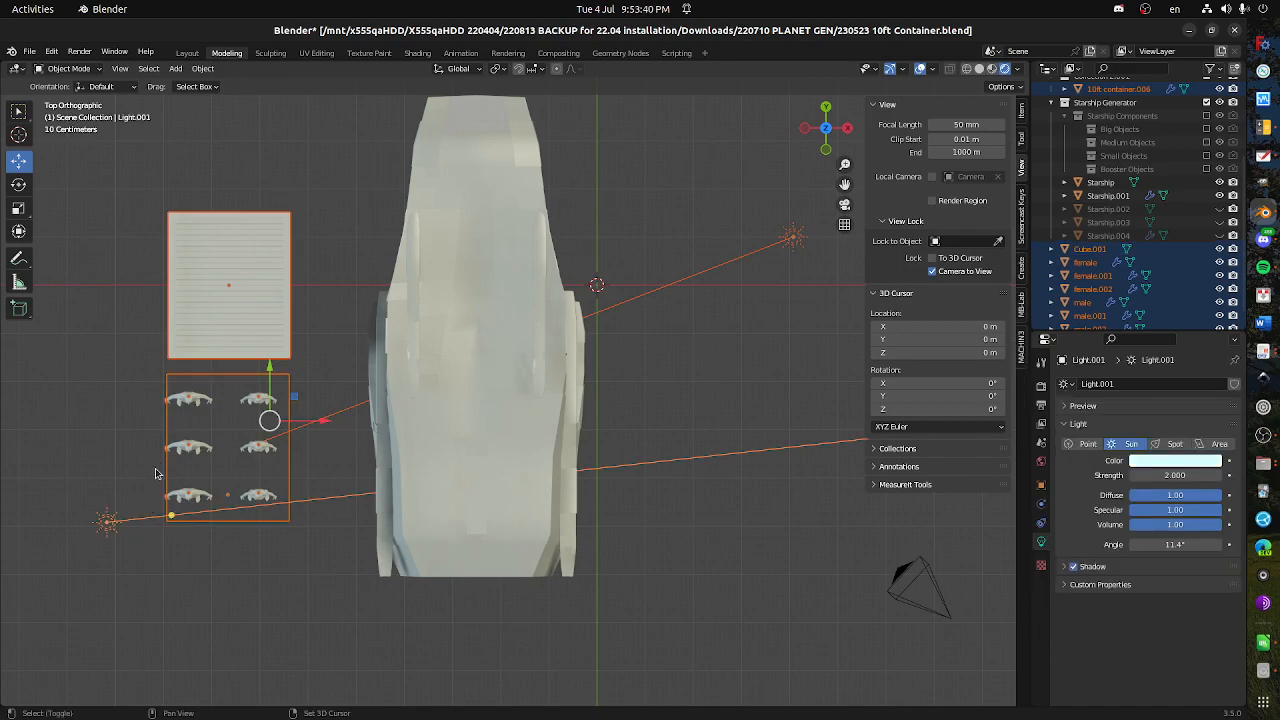
{"action": "left_click", "coordinate": [264, 402]}
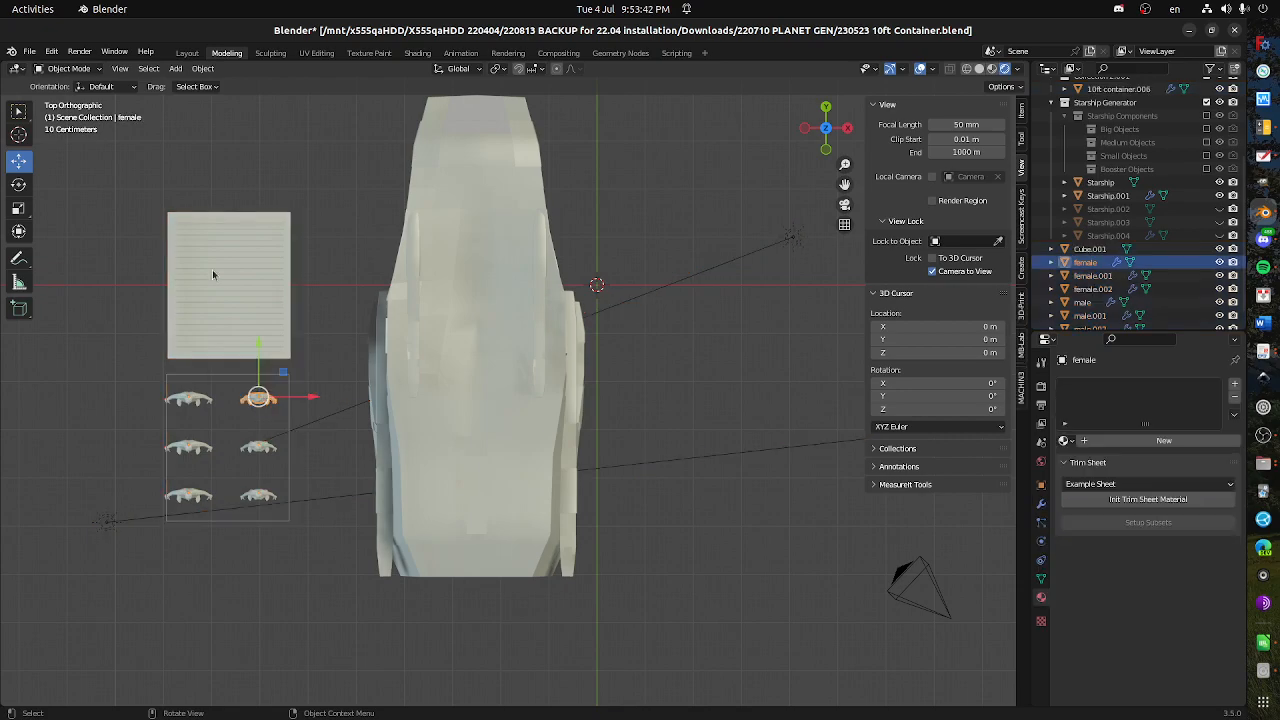
- Hide the container, the reference cube and all the male and female figures beside the starship
{"action": "left_click_drag", "start_coordinate": [145, 178], "coordinate": [203, 502]}
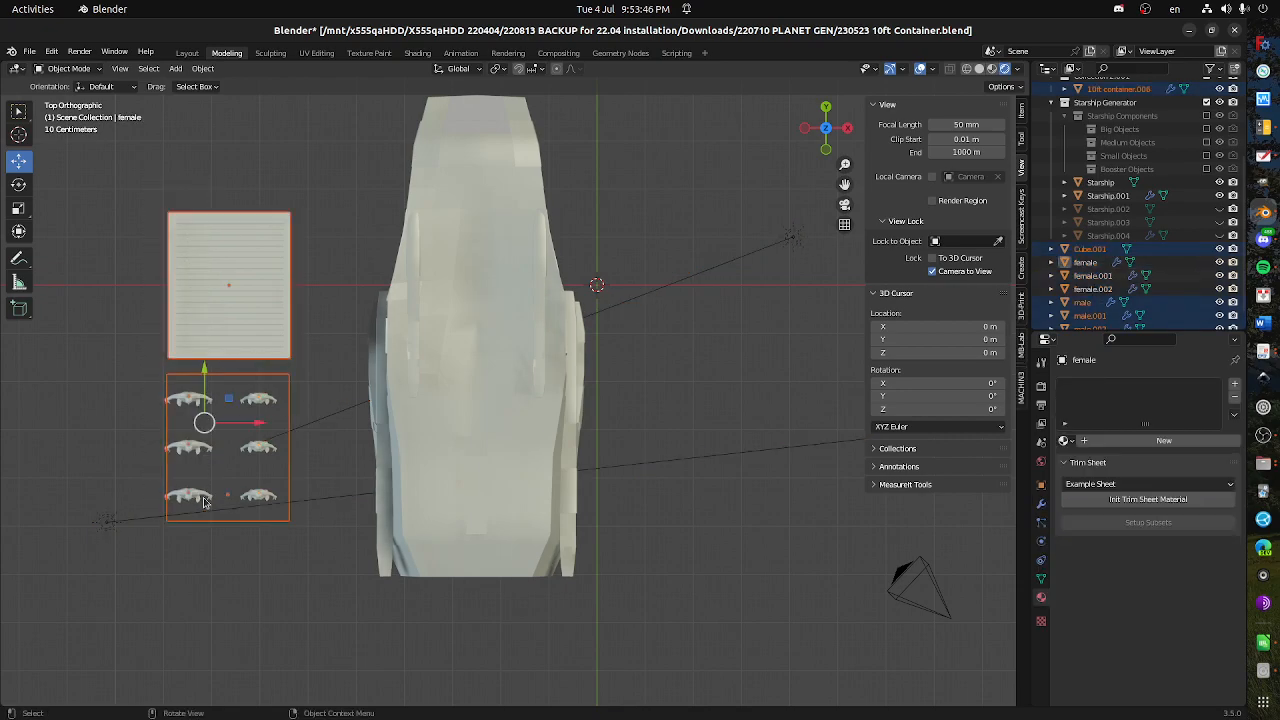
{"action": "key", "text": "Delete"}
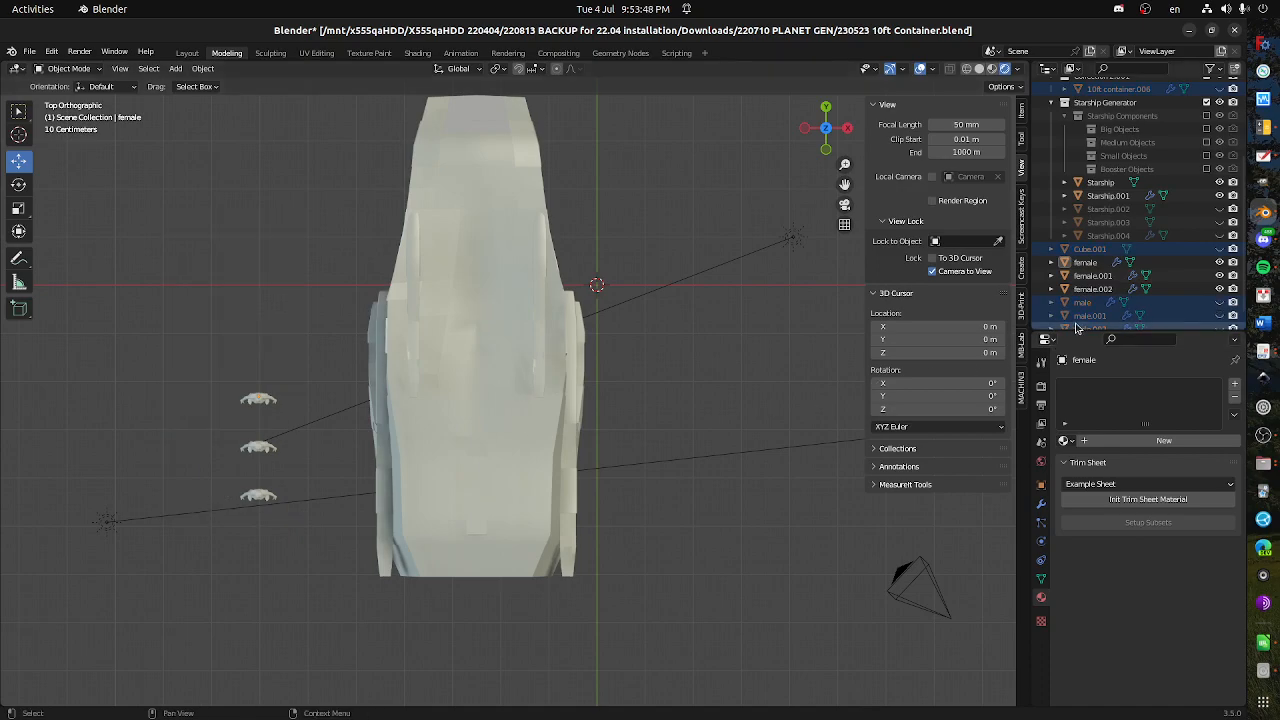
{"action": "left_click", "coordinate": [271, 403]}
{"action": "left_click", "coordinate": [262, 447], "text": "shift"}
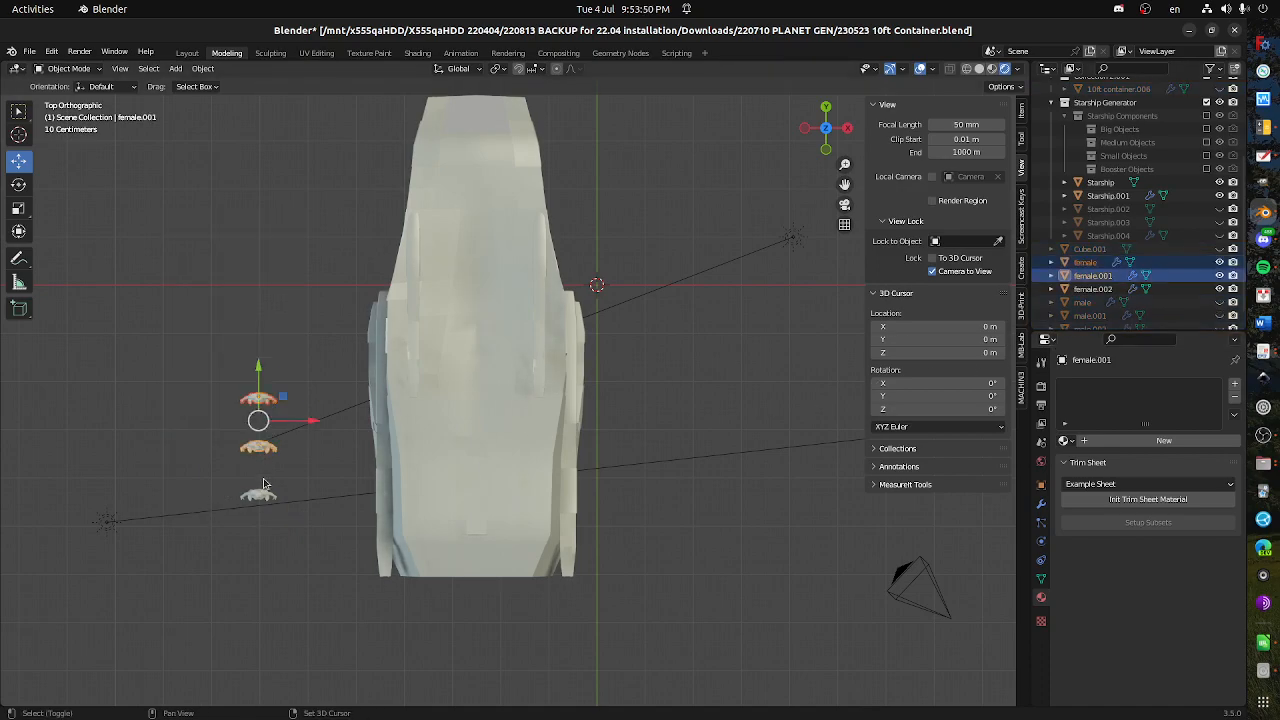
{"action": "left_click", "coordinate": [262, 497], "text": "shift"}
{"action": "key", "text": "h"}
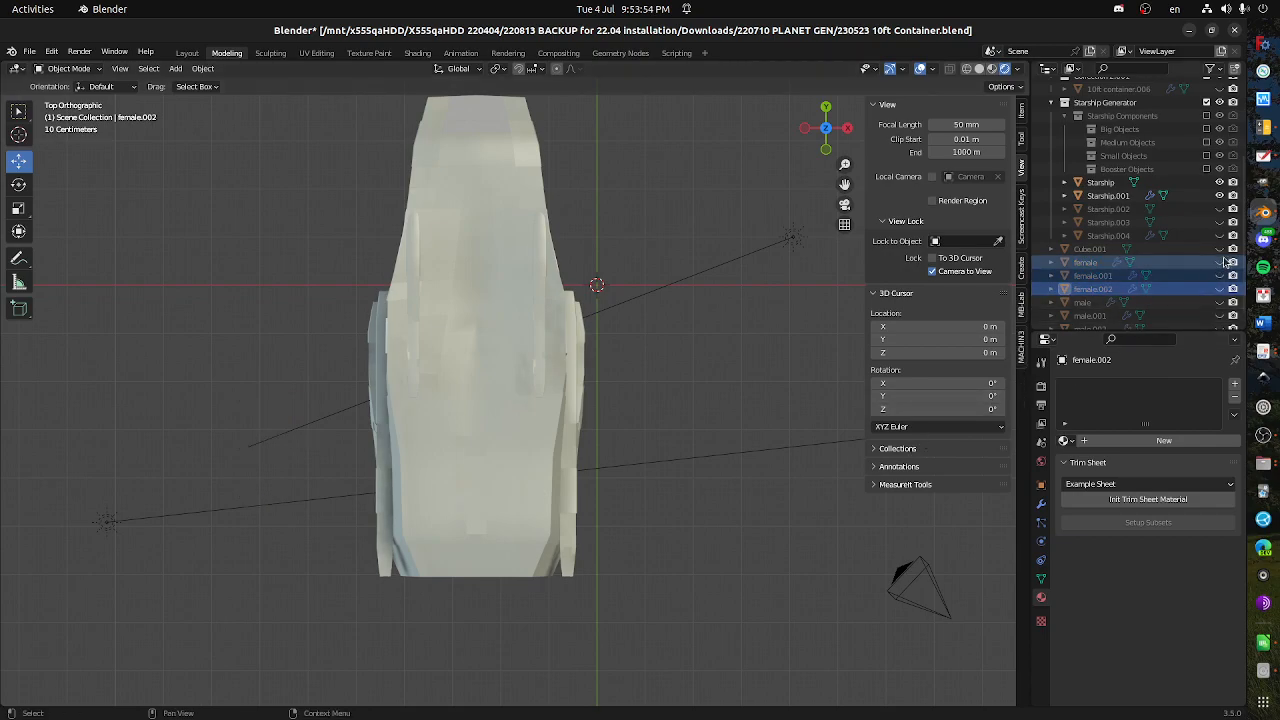
- Create a new collection in the scene beneath the Starship Generator collection
{"action": "left_click", "coordinate": [1122, 215]}
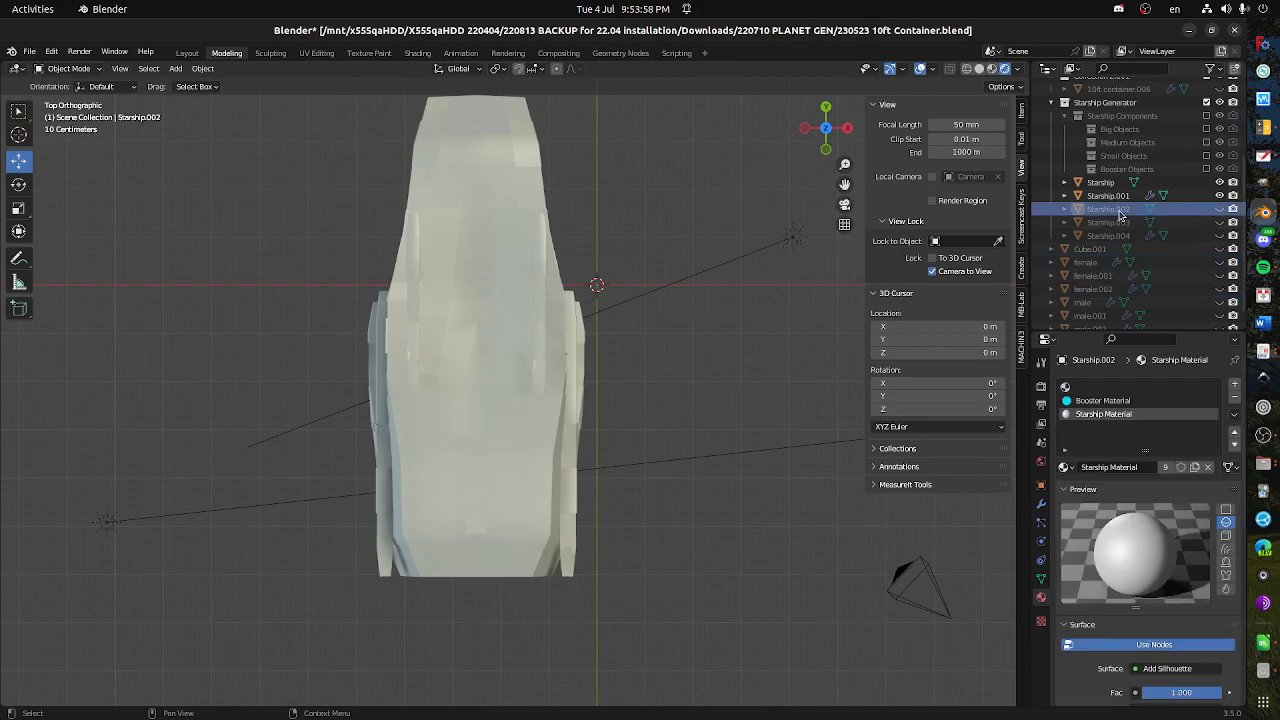
{"action": "right_click", "coordinate": [1117, 216]}
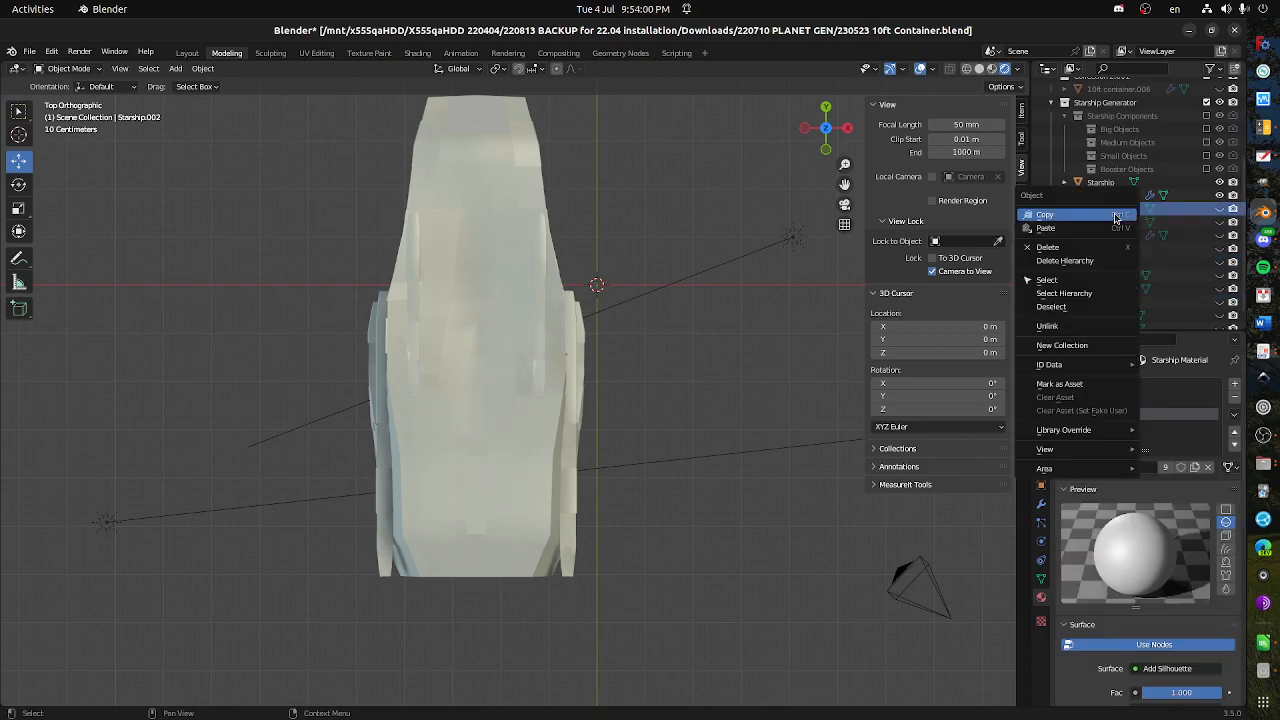
{"action": "left_click", "coordinate": [1167, 277]}
{"action": "left_click", "coordinate": [1093, 254]}
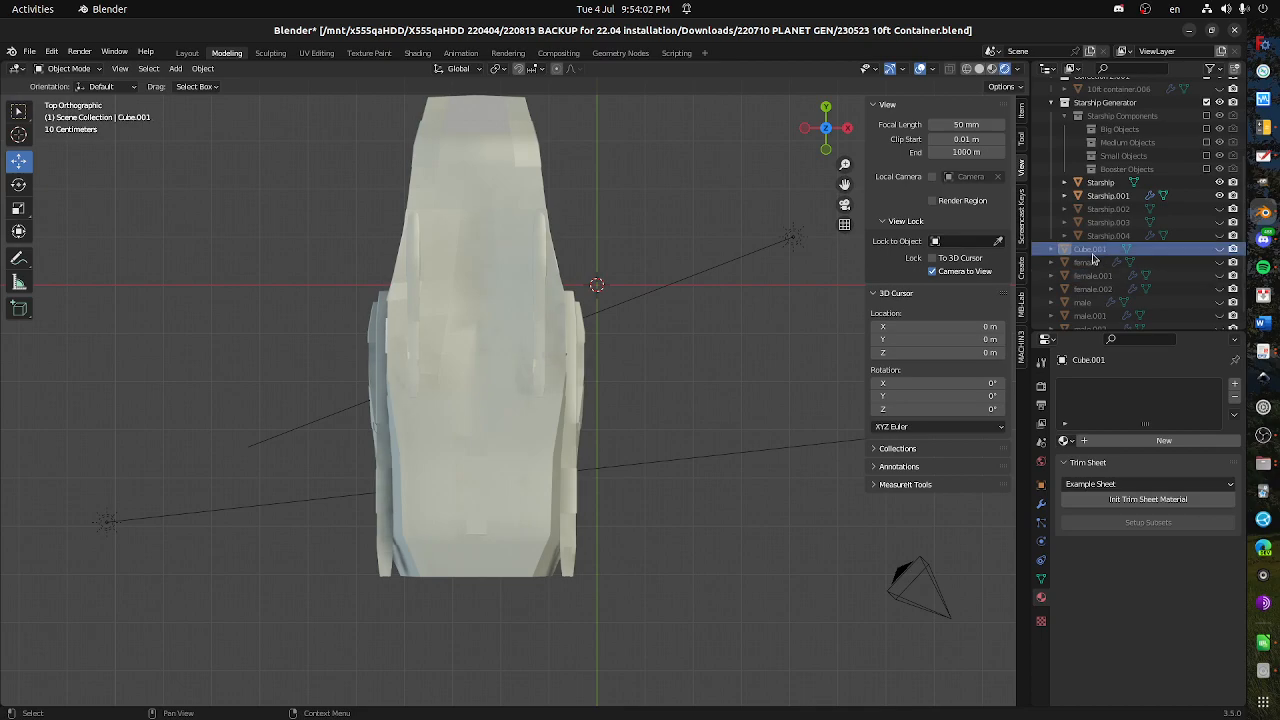
{"action": "right_click", "coordinate": [1093, 258]}
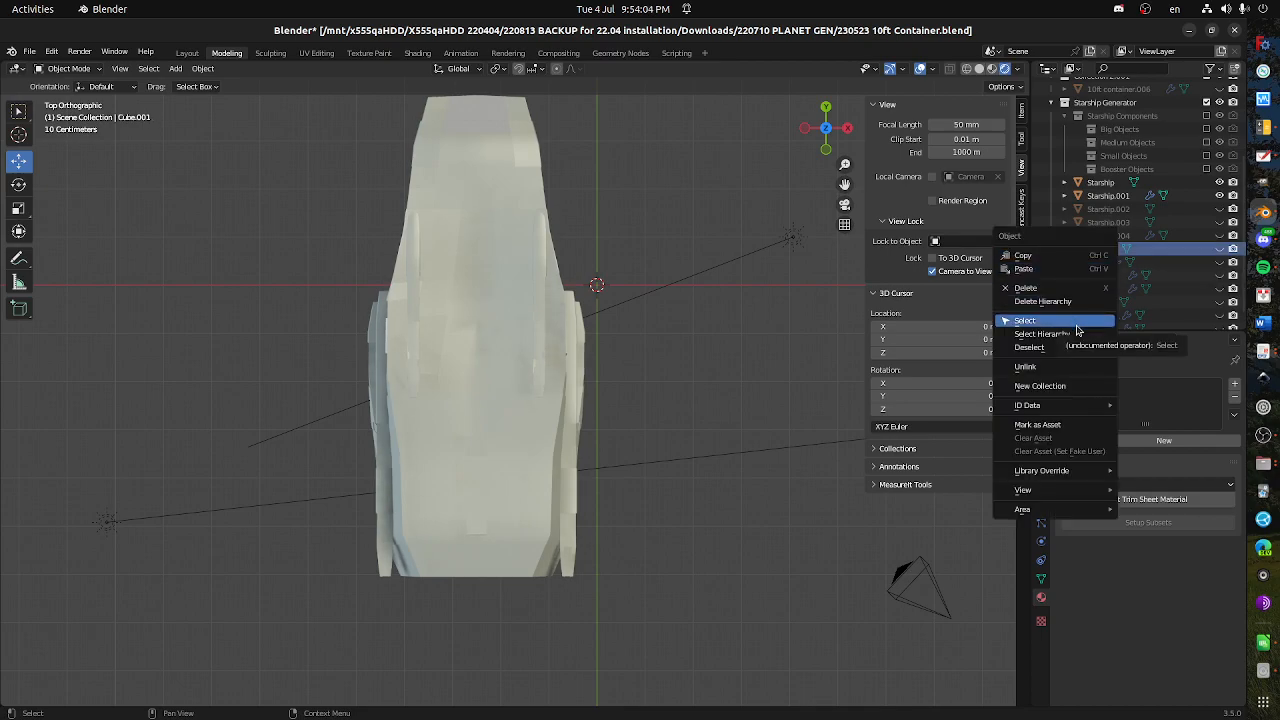
{"action": "left_click", "coordinate": [1072, 386]}
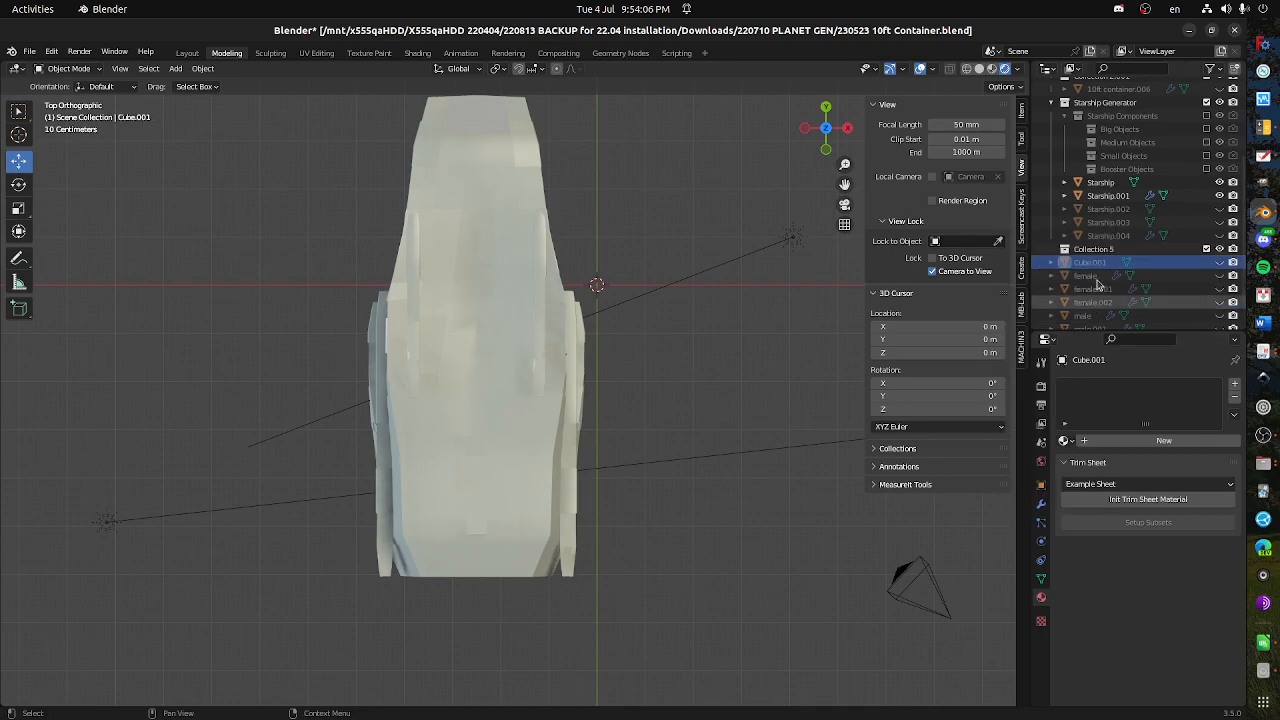
- Move Cube.001, the human figures and Starship.002 through Starship.004 into Collection 5, and hide that collection
{"action": "scroll", "coordinate": [1115, 295], "scroll_direction": "down", "scroll_amount": 2}
{"action": "left_click_drag", "start_coordinate": [1117, 318], "coordinate": [1101, 232]}
{"action": "left_click", "coordinate": [1108, 184]}
{"action": "left_click", "coordinate": [1103, 209], "text": "shift"}
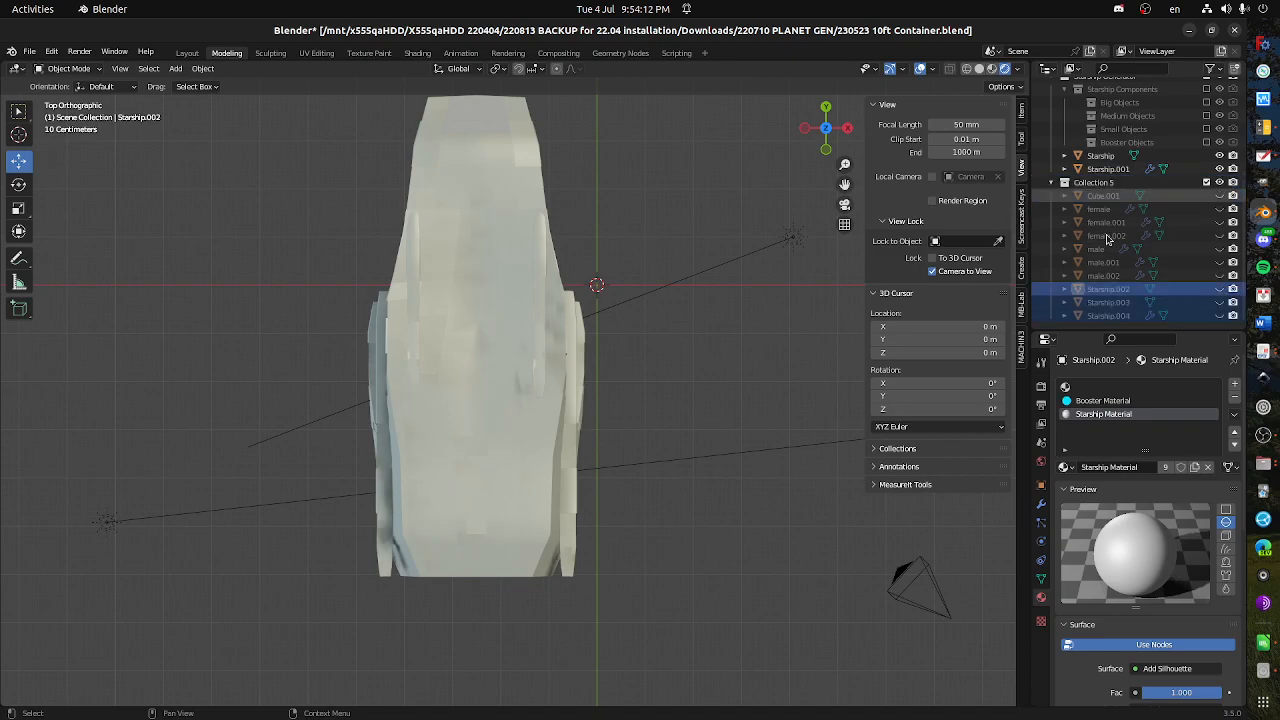
{"action": "left_click", "coordinate": [1220, 183]}
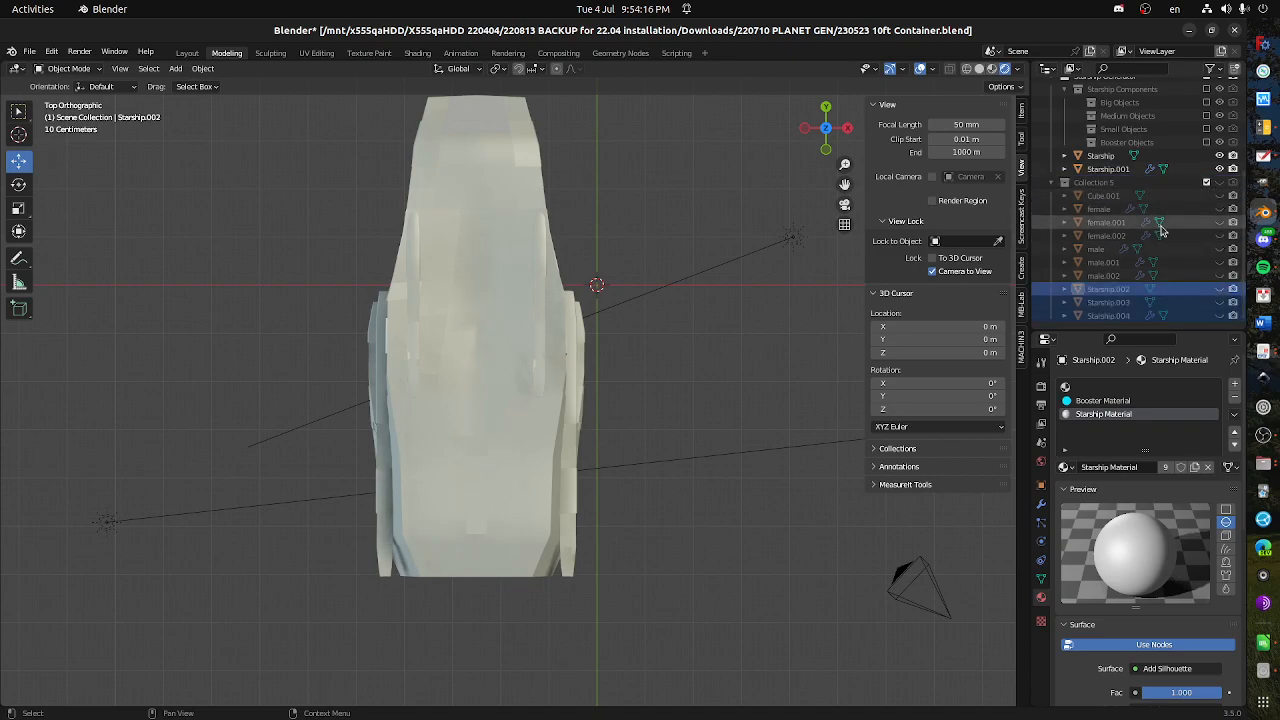
{"action": "scroll", "coordinate": [1168, 245], "scroll_direction": "up", "scroll_amount": 3}
{"action": "scroll", "coordinate": [1165, 252], "scroll_direction": "up", "scroll_amount": 2}
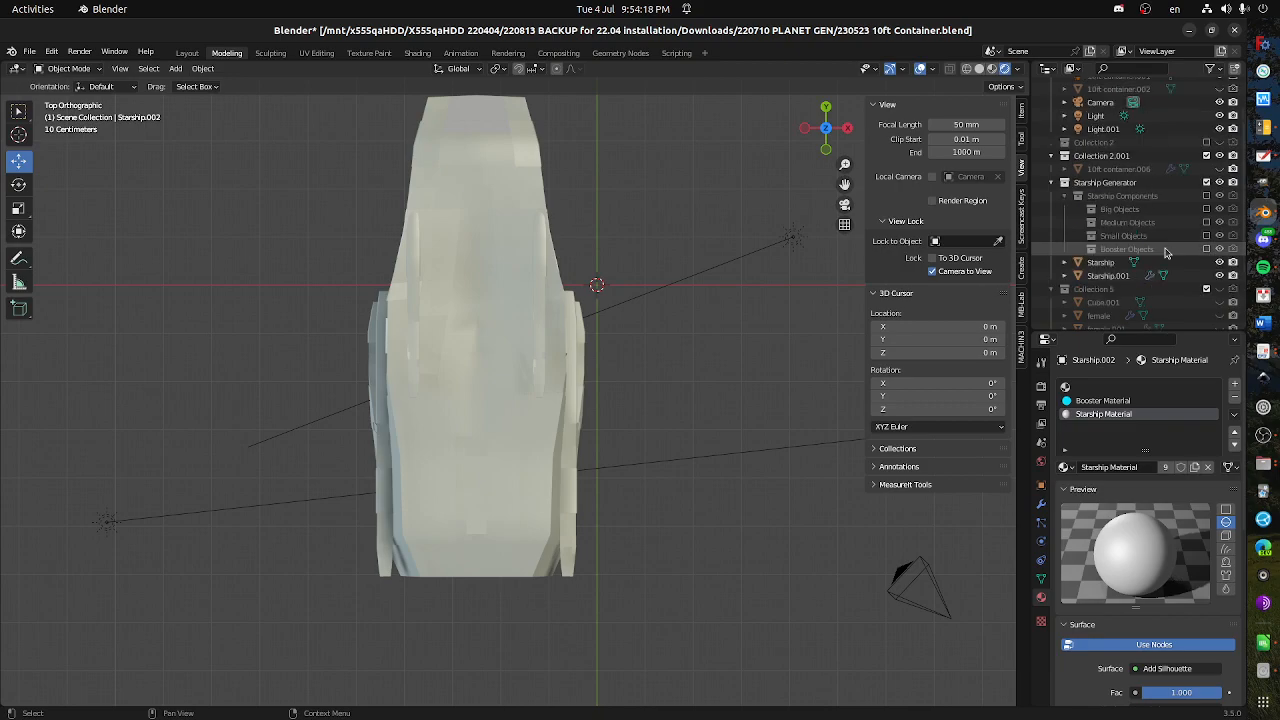
{"action": "scroll", "coordinate": [1165, 252], "scroll_direction": "down", "scroll_amount": 1}
{"action": "left_click_drag", "start_coordinate": [656, 341], "coordinate": [754, 283]}
{"action": "key", "text": "KP_7"}
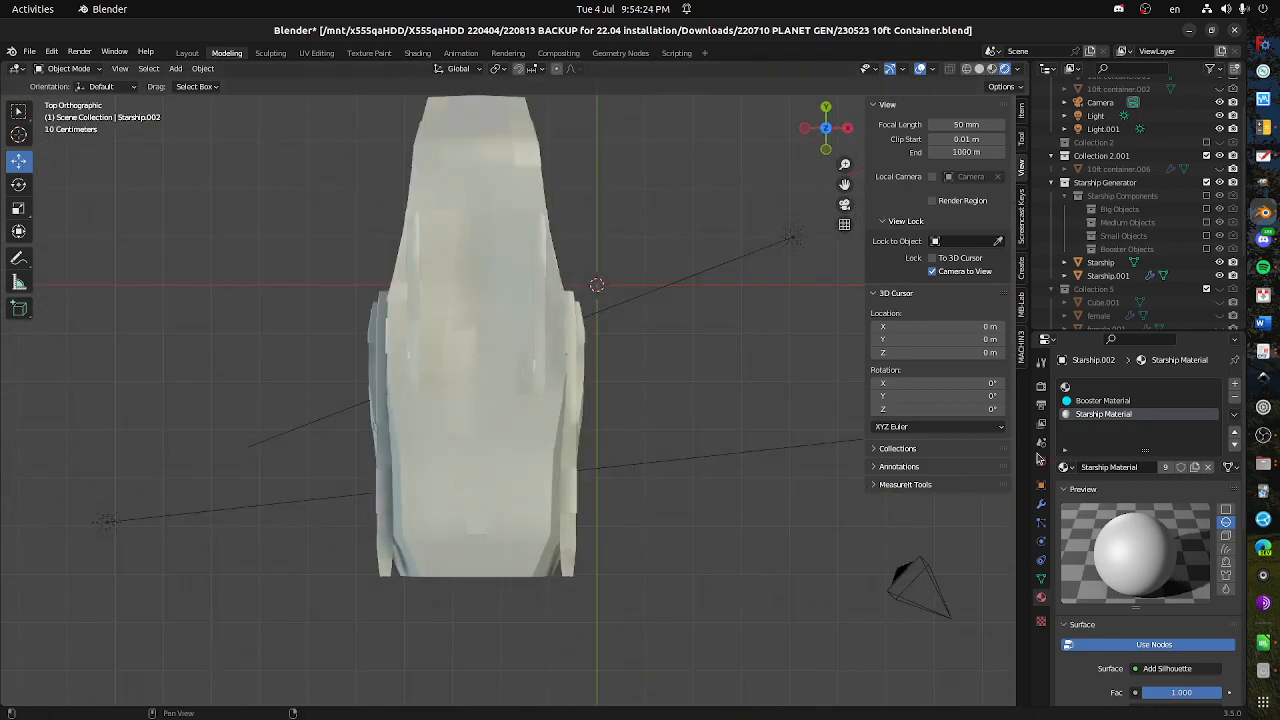
{"action": "left_click", "coordinate": [1042, 406]}
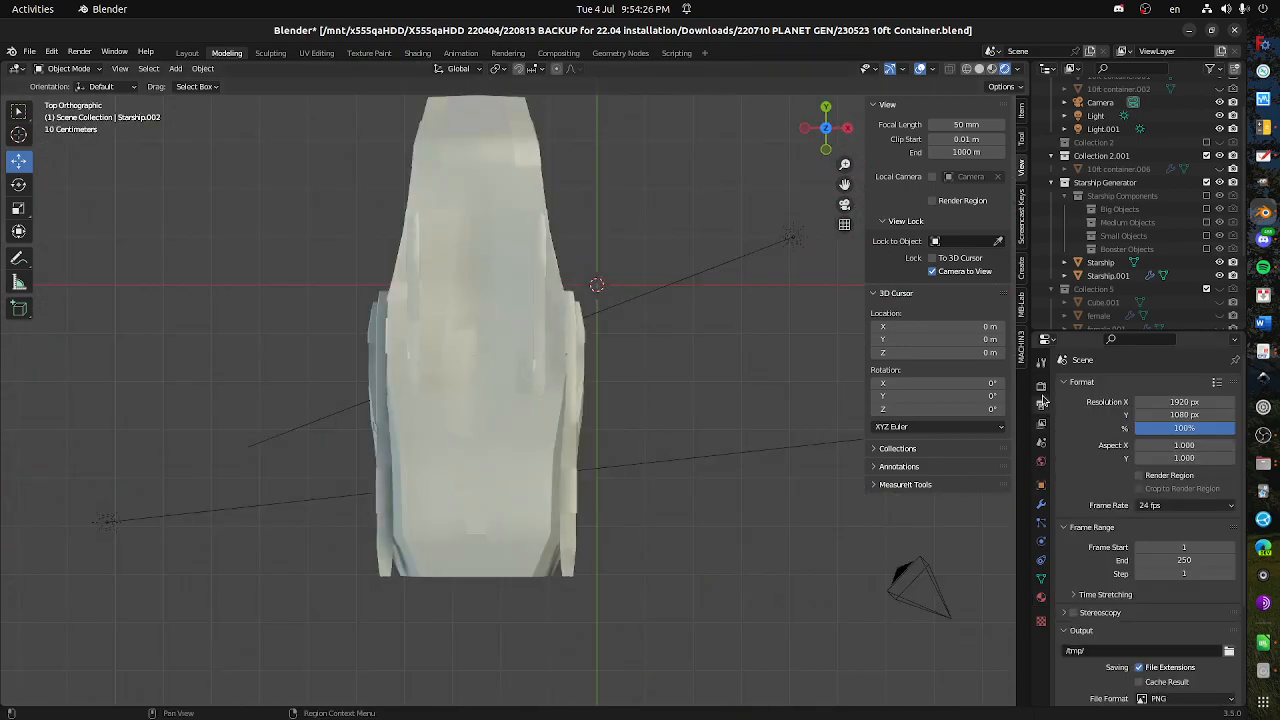
{"action": "left_click", "coordinate": [1041, 388]}
{"action": "left_click_drag", "start_coordinate": [536, 334], "coordinate": [541, 394]}
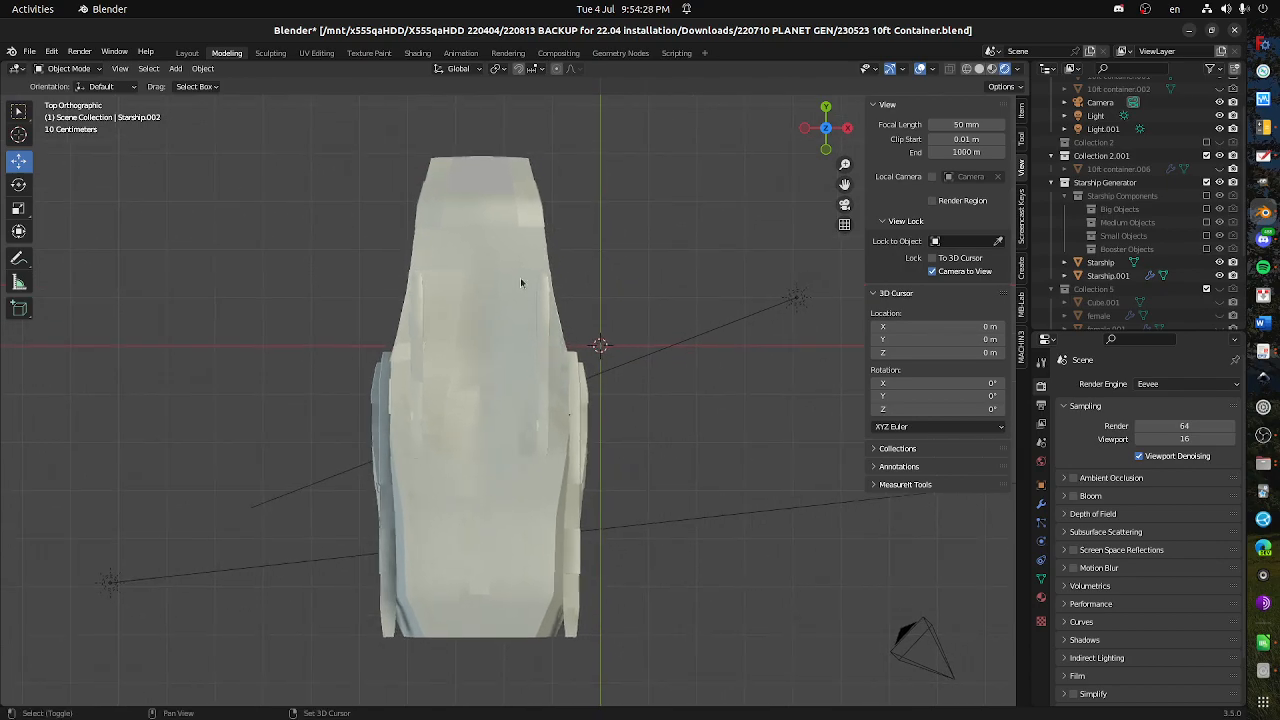
- With the Starship hull in Edit Mode, set the Hood material's Specular to 0.062 and Sheen Tint to 0.417
{"action": "left_click", "coordinate": [475, 183]}
{"action": "left_click_drag", "start_coordinate": [455, 368], "coordinate": [650, 270]}
{"action": "key", "text": "Tab"}
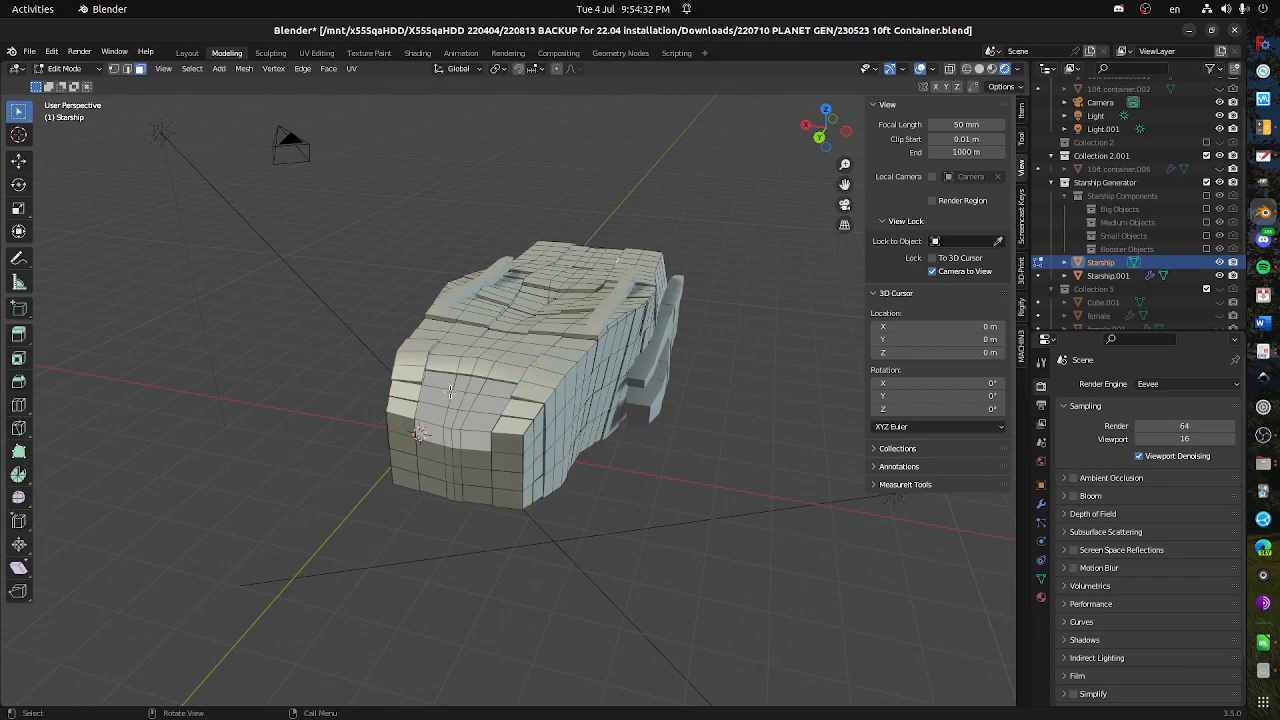
{"action": "left_click", "coordinate": [1041, 599]}
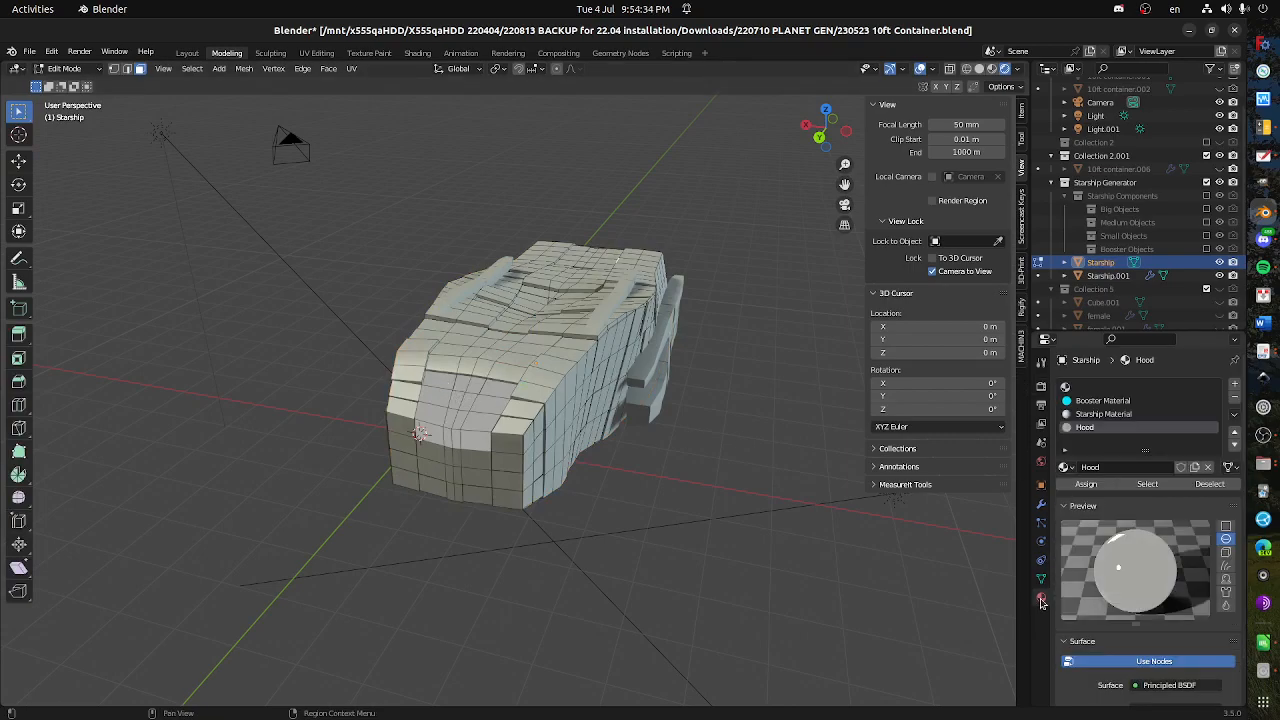
{"action": "scroll", "coordinate": [1150, 594], "scroll_direction": "down", "scroll_amount": 10}
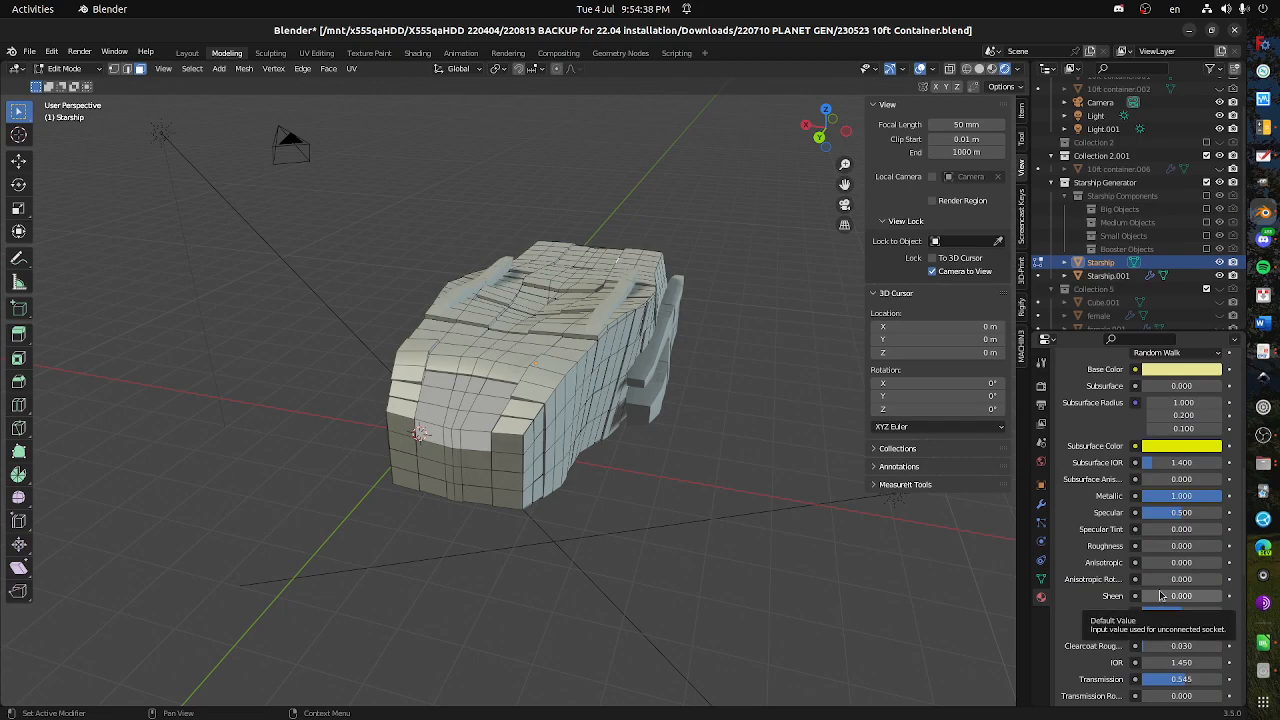
{"action": "left_click_drag", "start_coordinate": [1157, 512], "coordinate": [1147, 512]}
{"action": "scroll", "coordinate": [1103, 490], "scroll_direction": "up", "scroll_amount": 10}
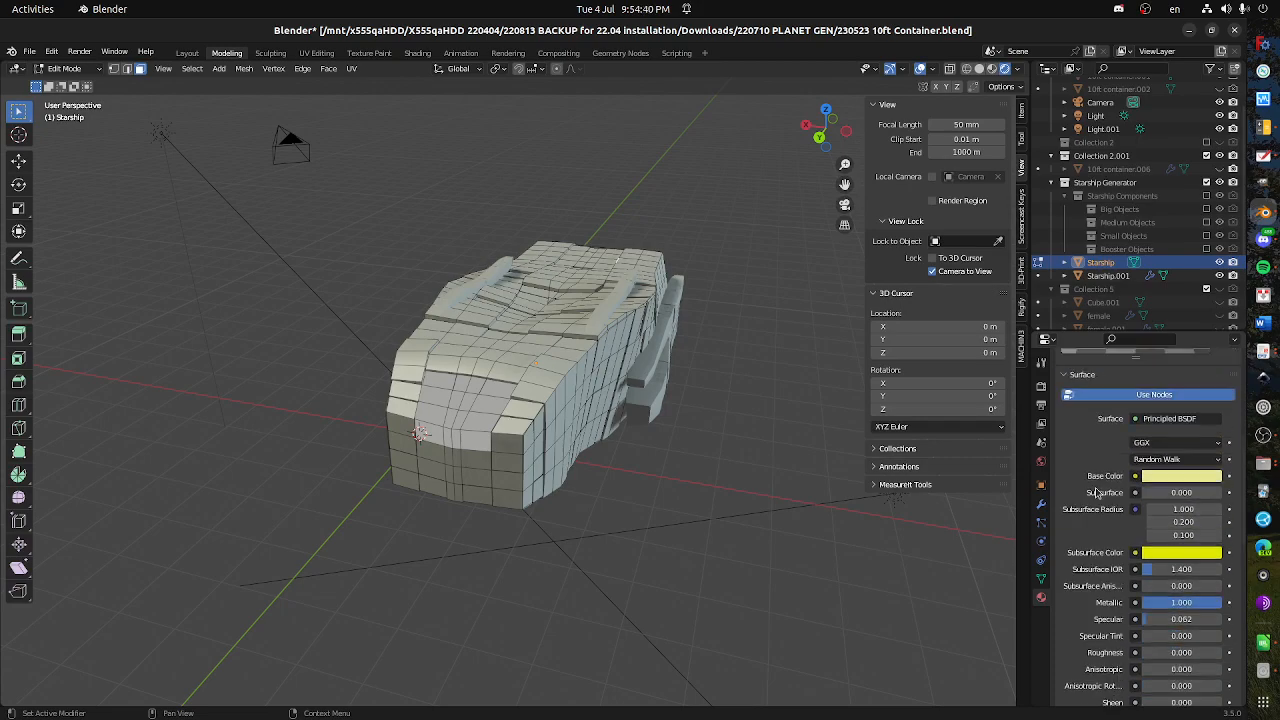
{"action": "scroll", "coordinate": [1098, 508], "scroll_direction": "down", "scroll_amount": 11}
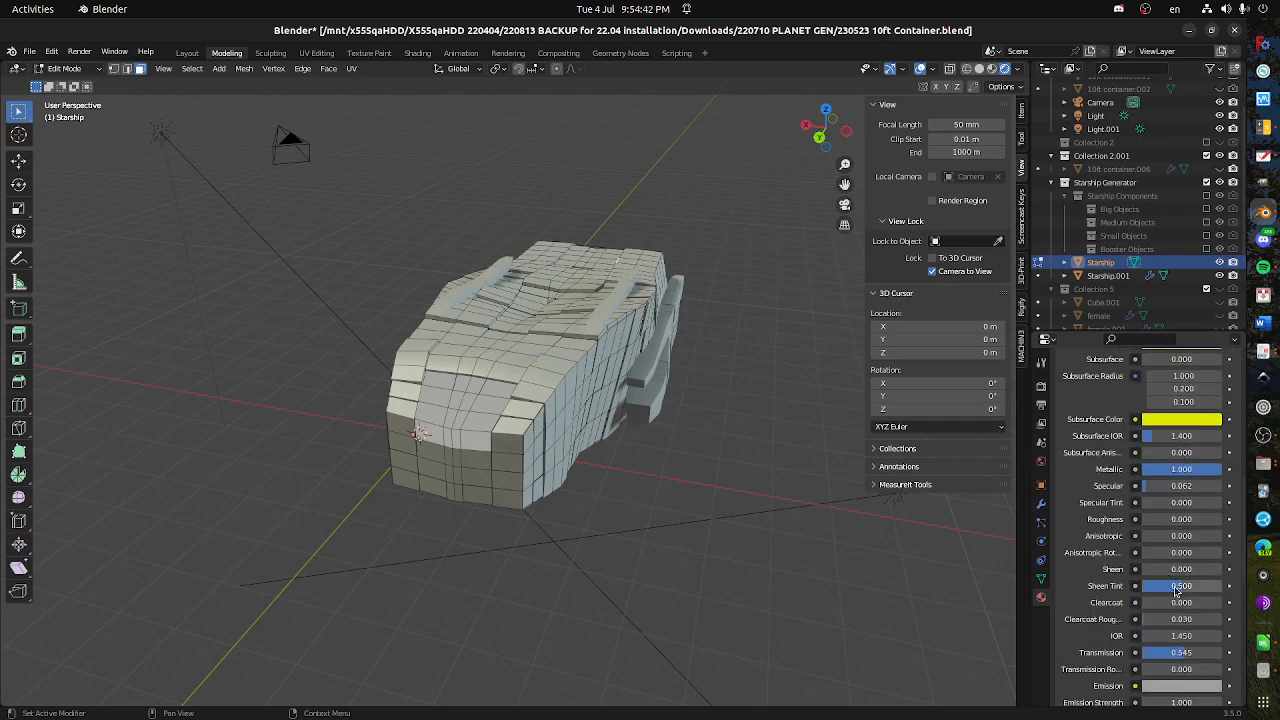
{"action": "left_click_drag", "start_coordinate": [1177, 594], "coordinate": [1182, 594]}
{"action": "scroll", "coordinate": [1182, 612], "scroll_direction": "down", "scroll_amount": 2}
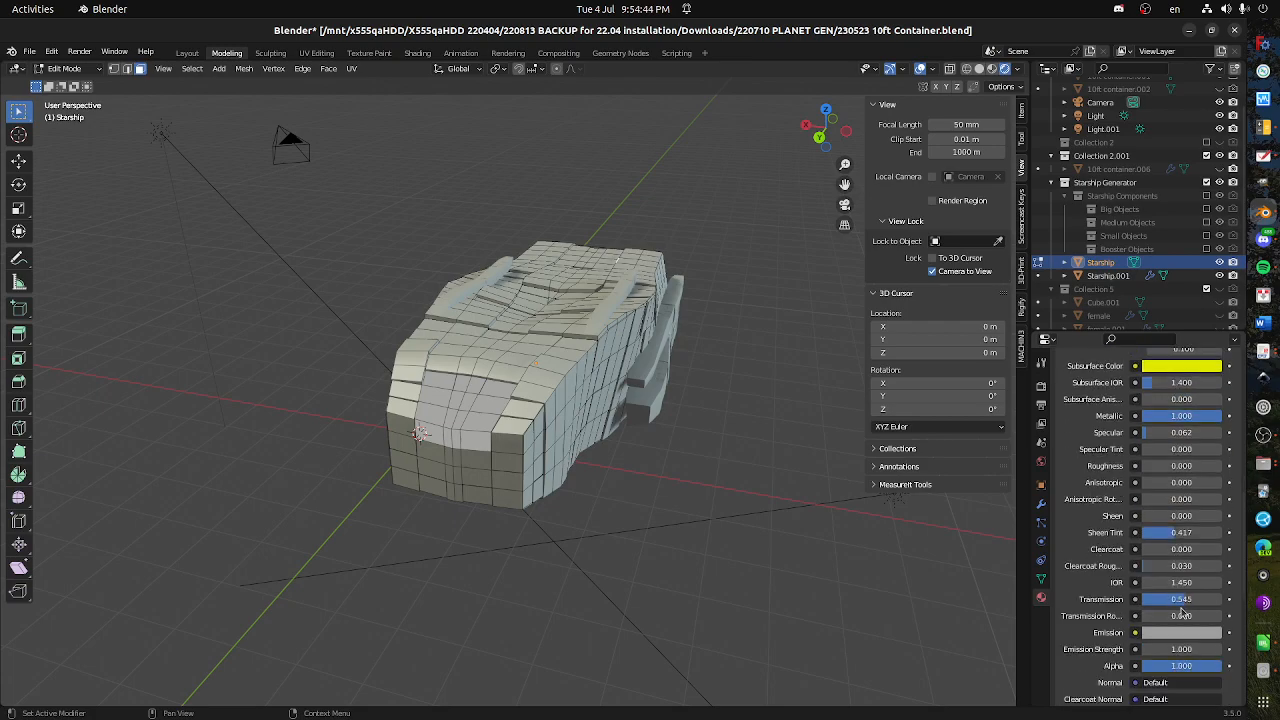
- Brighten the Hood material's Emission color to white, and return the hull to Object Mode in top view
{"action": "scroll", "coordinate": [1185, 638], "scroll_direction": "down", "scroll_amount": 3}
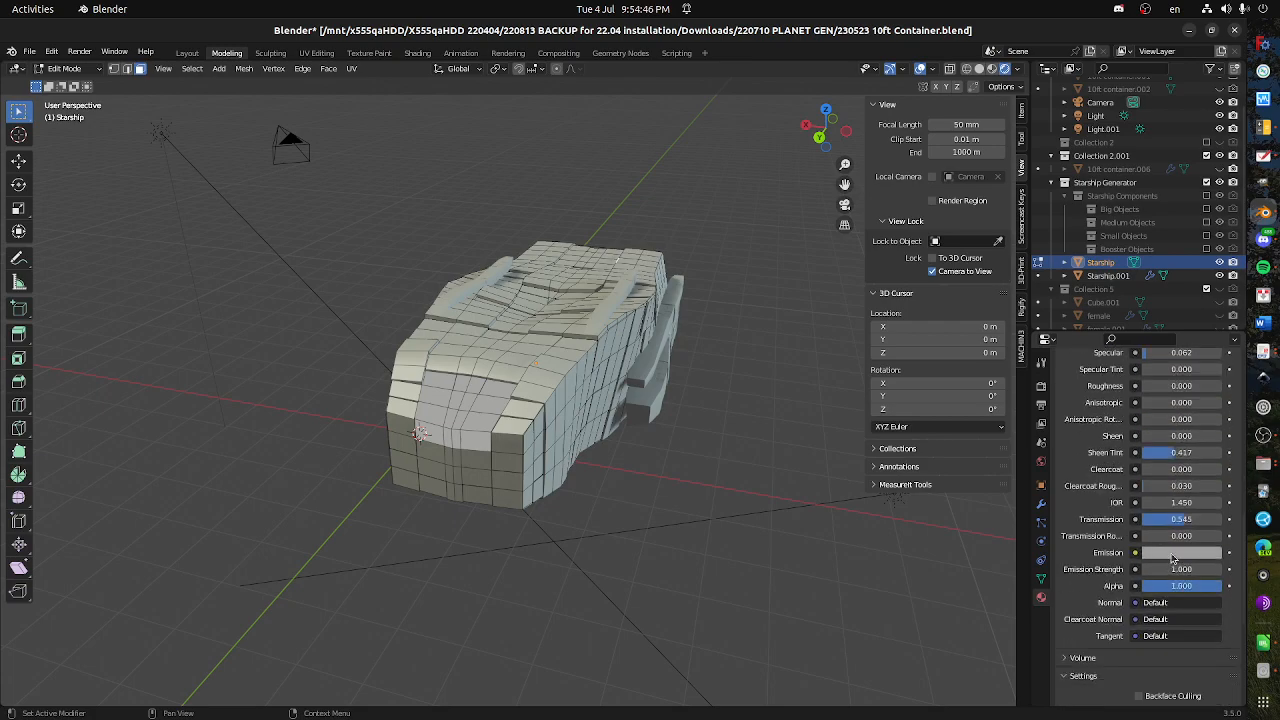
{"action": "left_click", "coordinate": [1174, 556]}
{"action": "left_click_drag", "start_coordinate": [1210, 404], "coordinate": [1211, 362]}
{"action": "left_click_drag", "start_coordinate": [674, 403], "coordinate": [712, 495]}
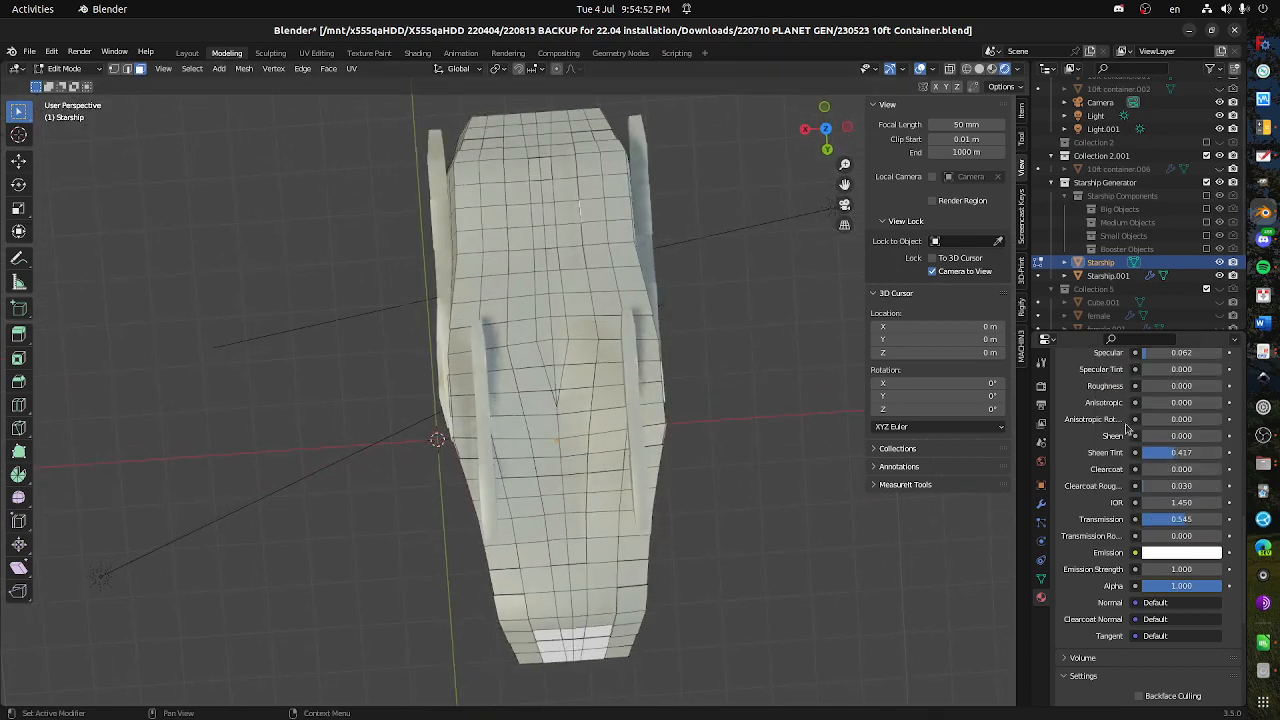
{"action": "scroll", "coordinate": [1105, 462], "scroll_direction": "up", "scroll_amount": 6}
{"action": "scroll", "coordinate": [1105, 462], "scroll_direction": "up", "scroll_amount": 1}
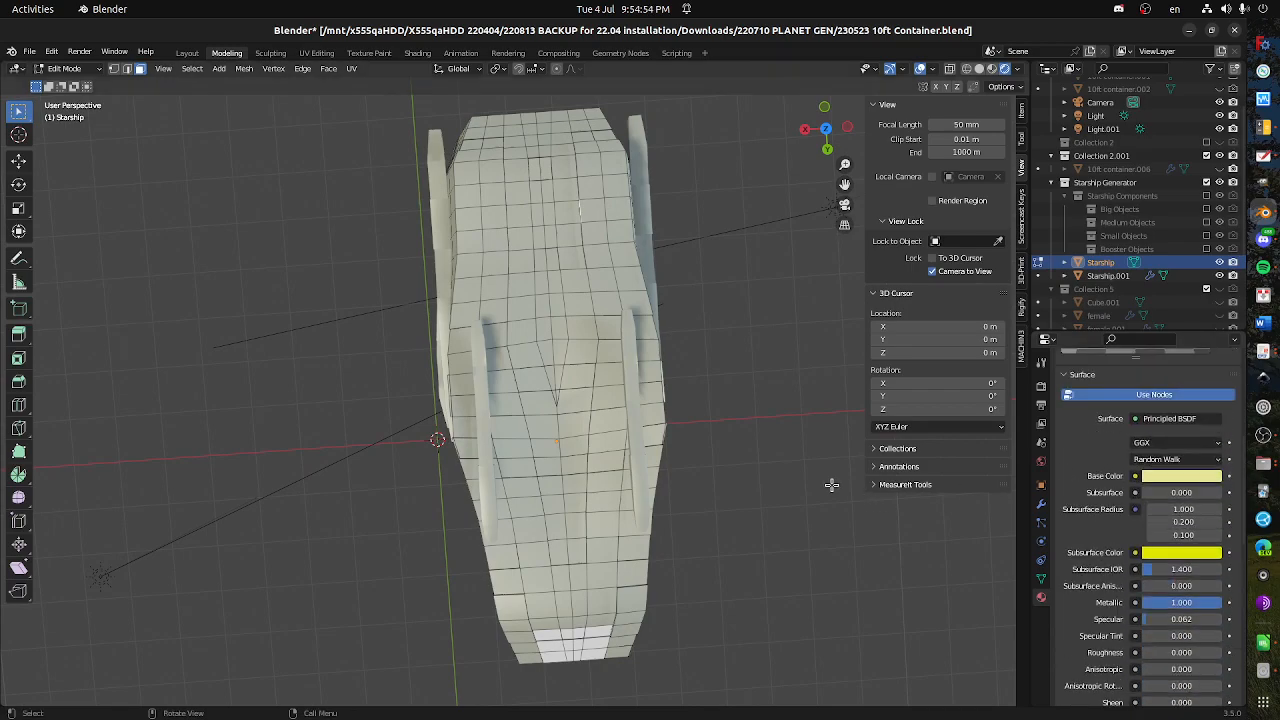
{"action": "left_click_drag", "start_coordinate": [839, 486], "coordinate": [631, 344]}
{"action": "left_click", "coordinate": [56, 73]}
{"action": "left_click", "coordinate": [68, 86]}
{"action": "key", "text": "KP_7"}
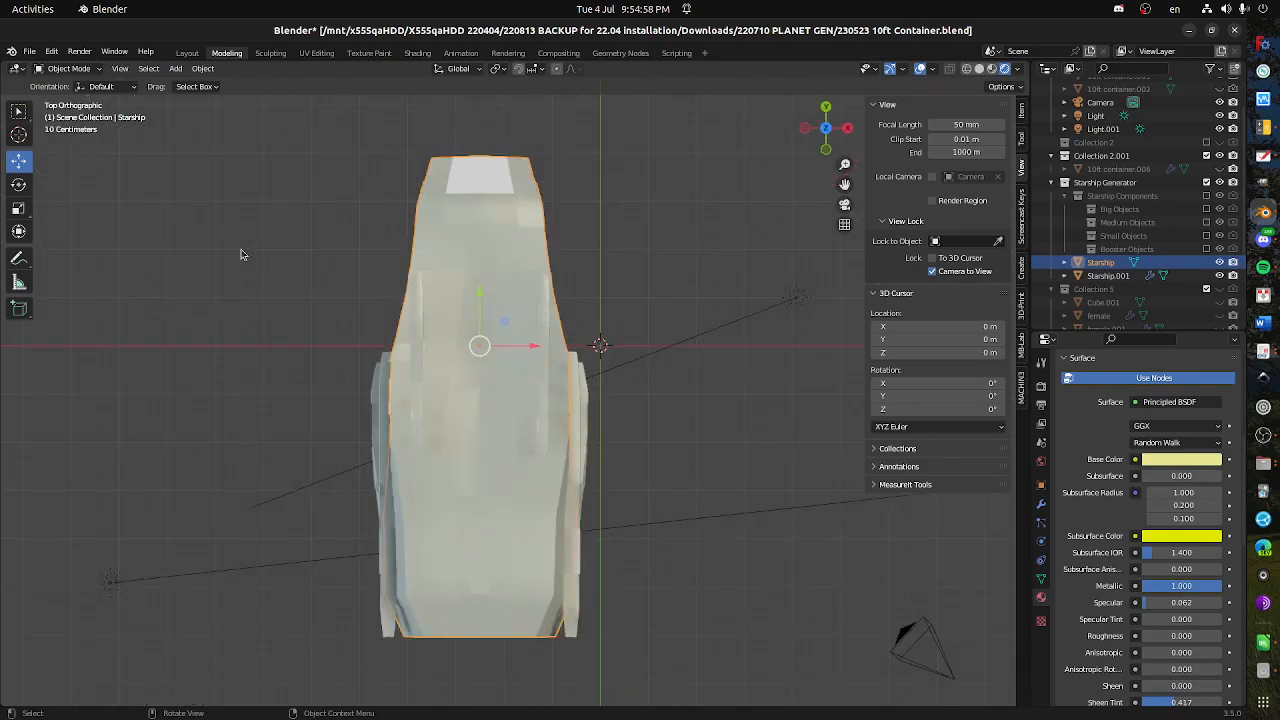
- Look through the scene camera and change its lens type to Orthographic
{"action": "key", "text": "KP_0"}
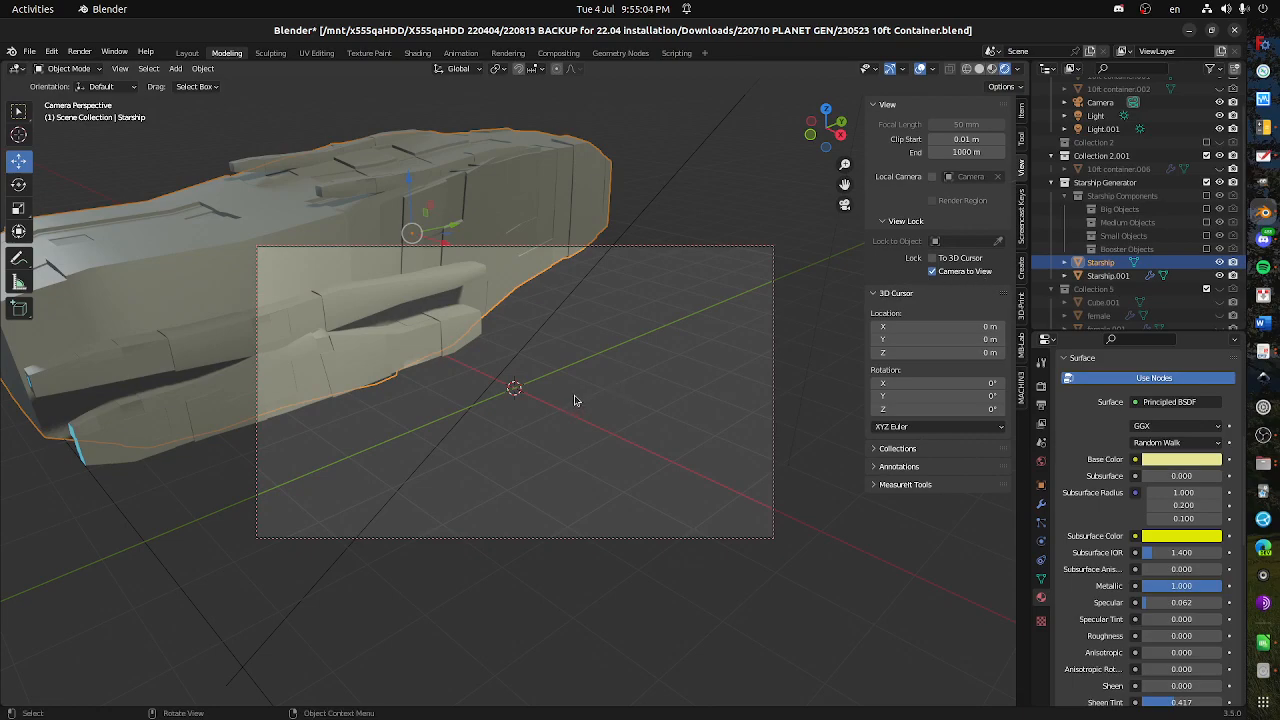
{"action": "scroll", "coordinate": [1078, 425], "scroll_direction": "down", "scroll_amount": 5}
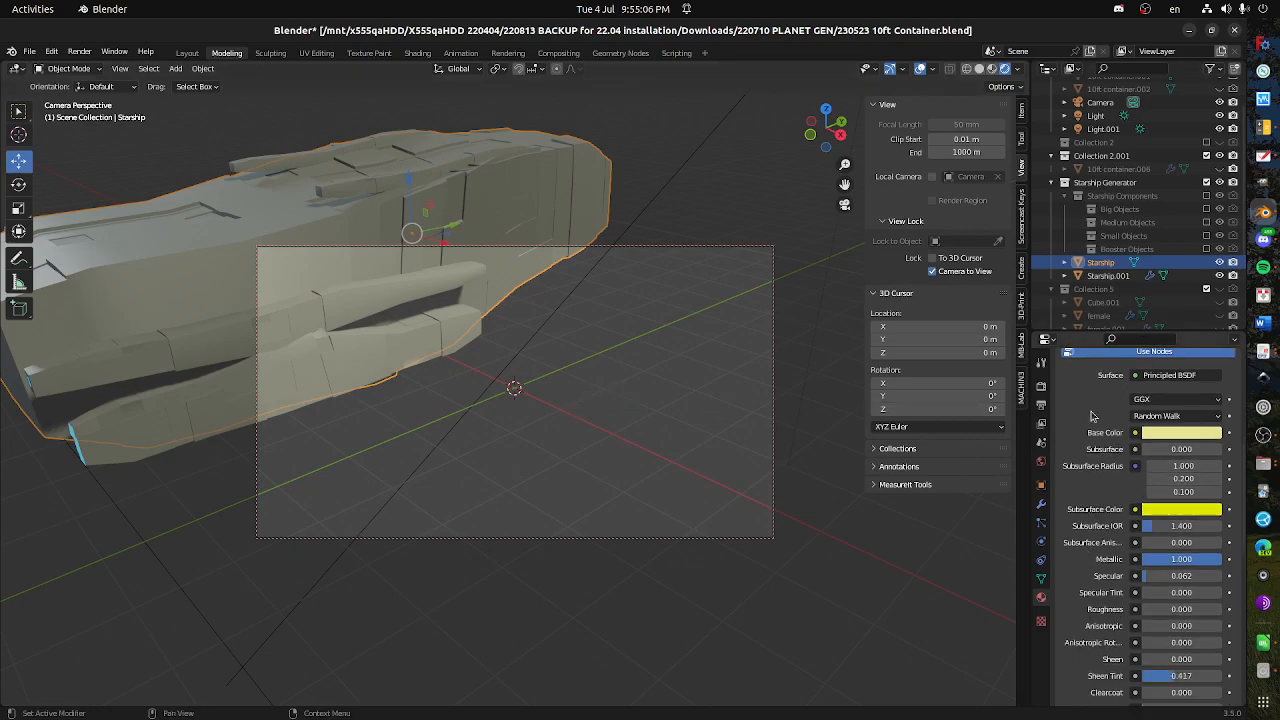
{"action": "scroll", "coordinate": [1115, 145], "scroll_direction": "up", "scroll_amount": 2}
{"action": "left_click", "coordinate": [1114, 138]}
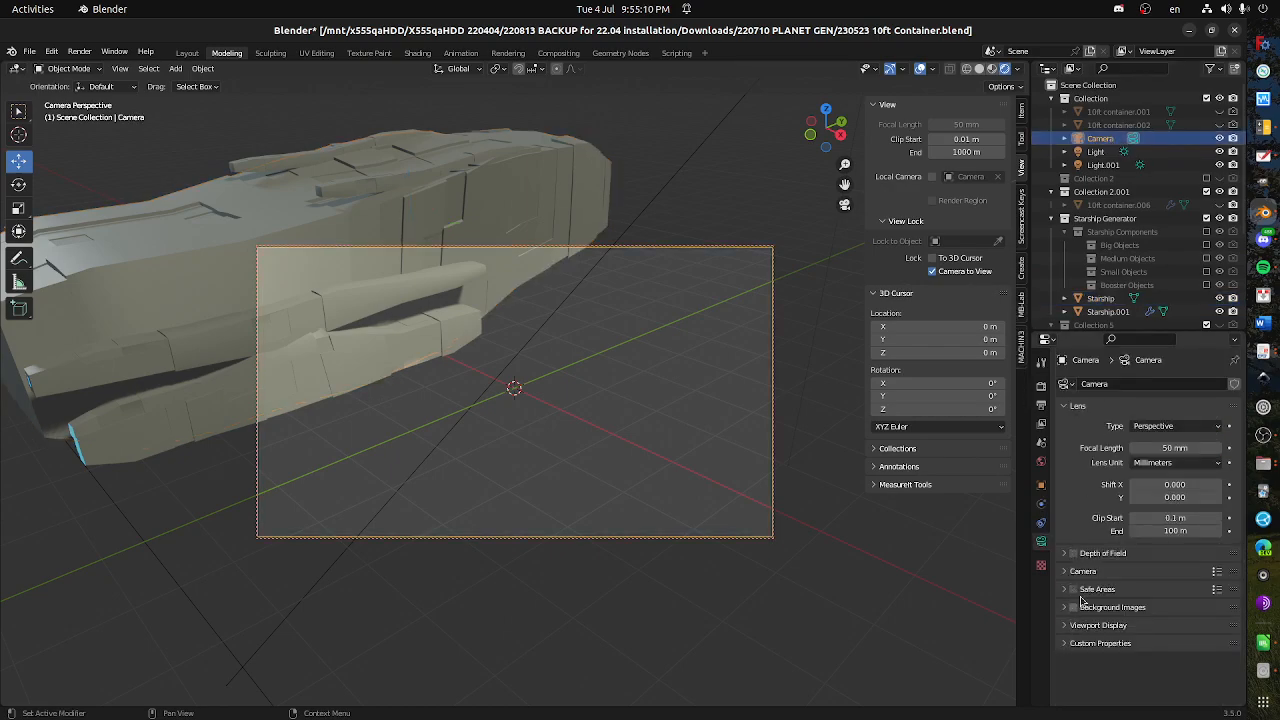
{"action": "left_click", "coordinate": [1158, 430]}
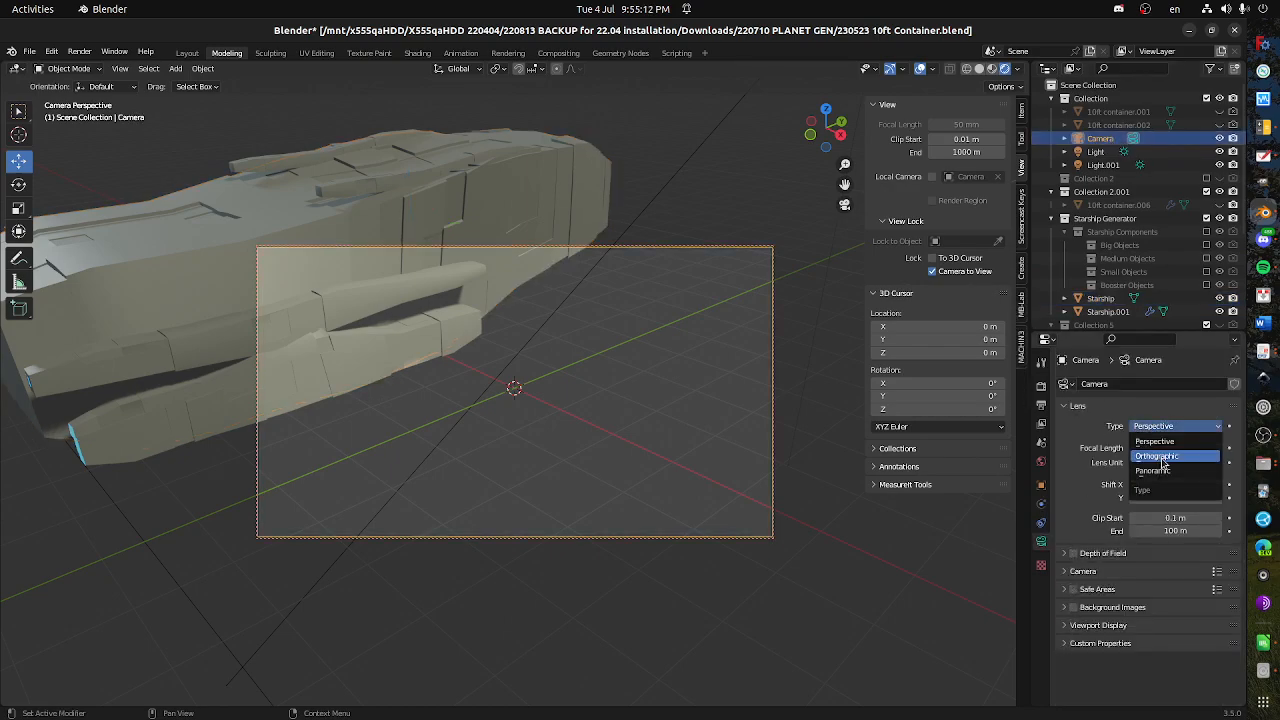
{"action": "left_click", "coordinate": [1160, 457]}
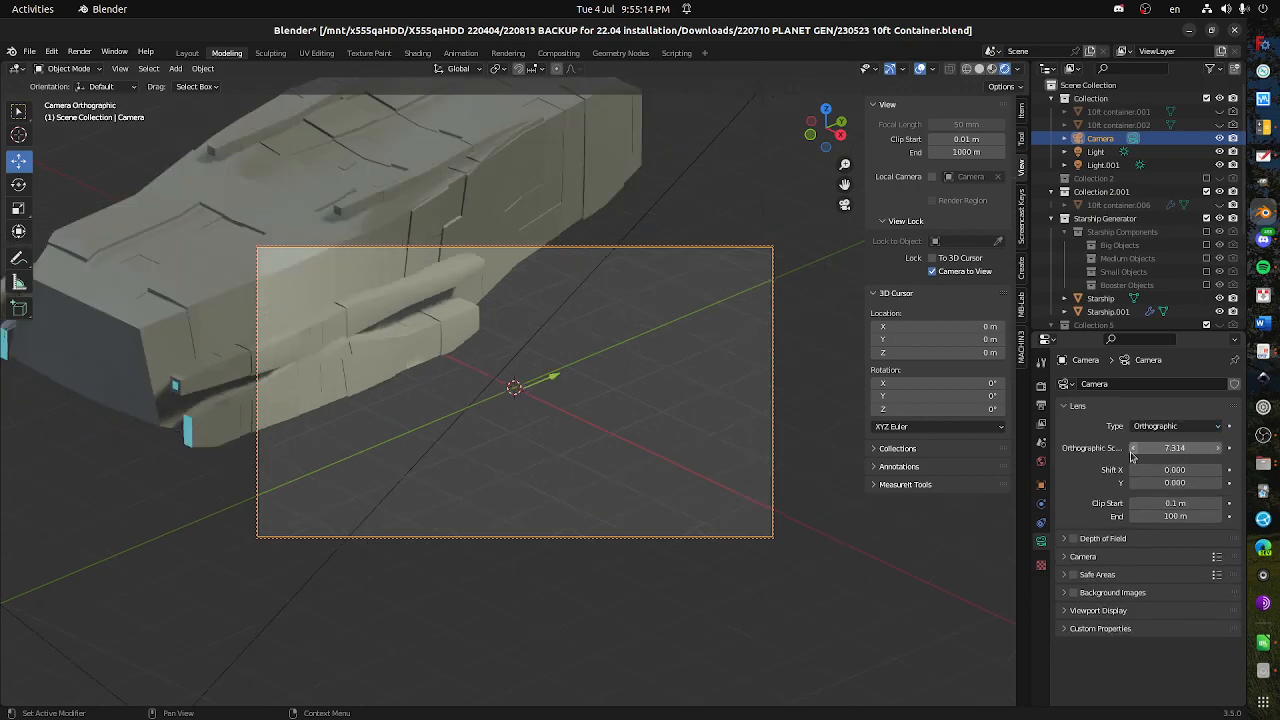
- Swing the scene camera above the starship, and set the render's vertical resolution to 1920 px for a square frame
{"action": "left_click_drag", "start_coordinate": [580, 420], "coordinate": [604, 543]}
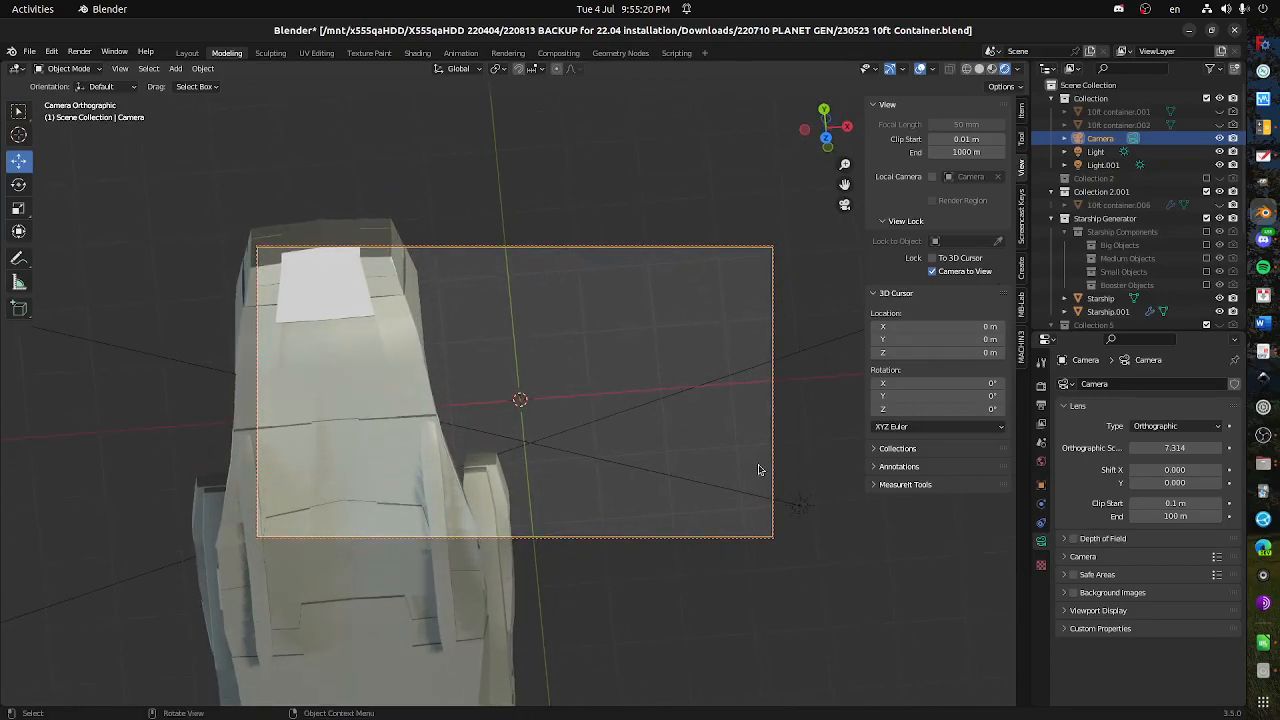
{"action": "left_click_drag", "start_coordinate": [552, 511], "coordinate": [575, 338]}
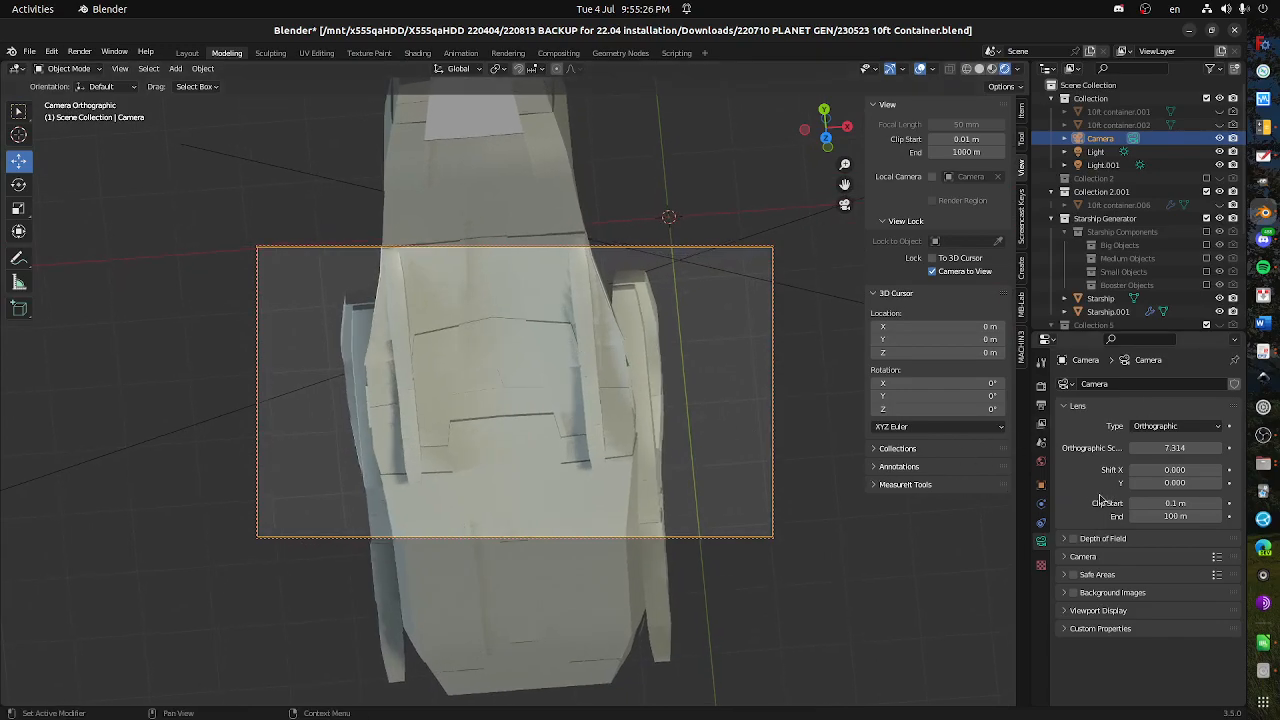
{"action": "left_click", "coordinate": [1041, 422]}
{"action": "left_click", "coordinate": [1041, 404]}
{"action": "left_click", "coordinate": [1041, 387]}
{"action": "left_click", "coordinate": [1041, 404]}
{"action": "left_click", "coordinate": [1198, 401]}
{"action": "key", "text": "ctrl+c"}
{"action": "left_click", "coordinate": [1190, 414]}
{"action": "key", "text": "ctrl+v"}
{"action": "left_click", "coordinate": [1184, 414]}
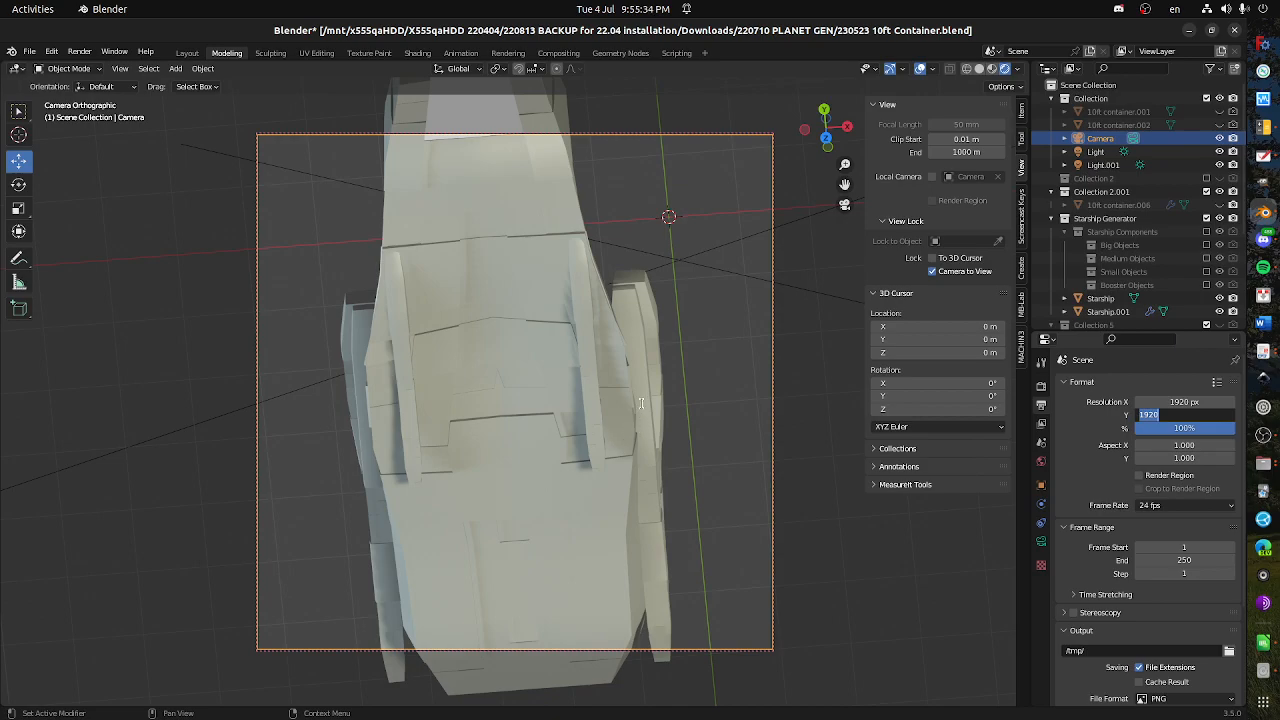
{"action": "key", "text": "Return"}
- Set the camera's X, Y and Z rotation to 0° so it looks straight down
{"action": "left_click", "coordinate": [1041, 546]}
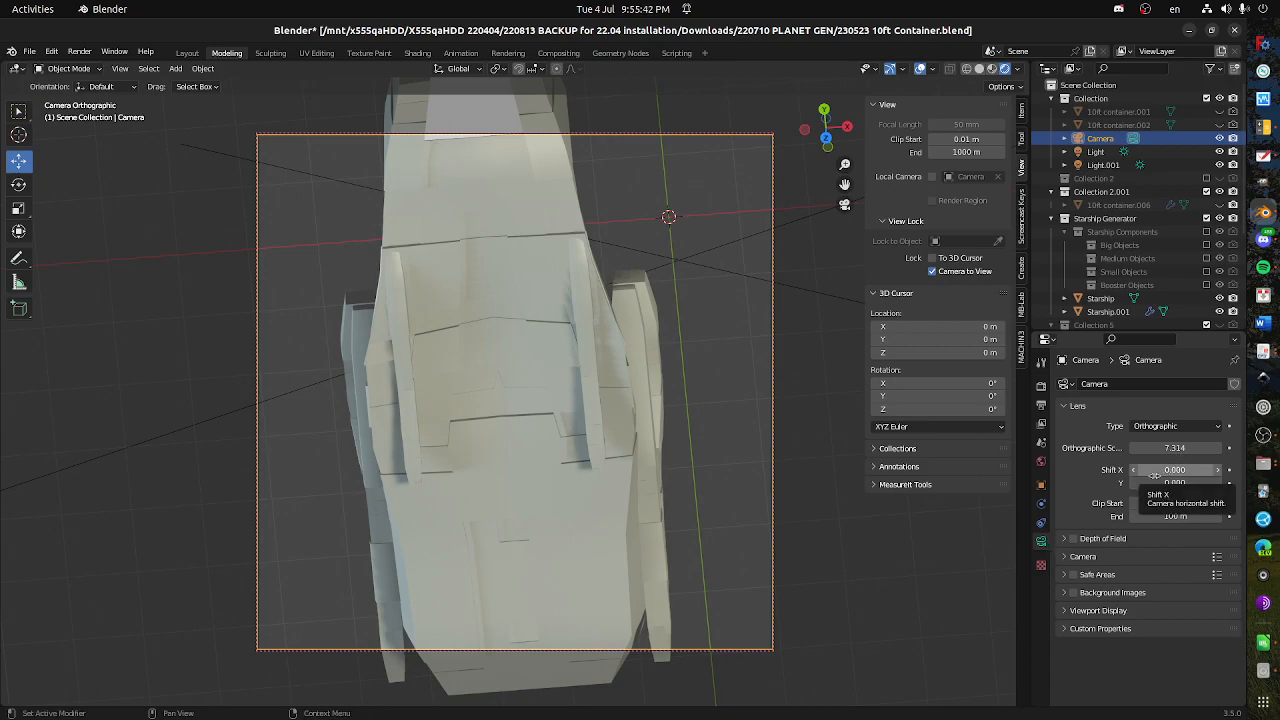
{"action": "left_click", "coordinate": [18, 187]}
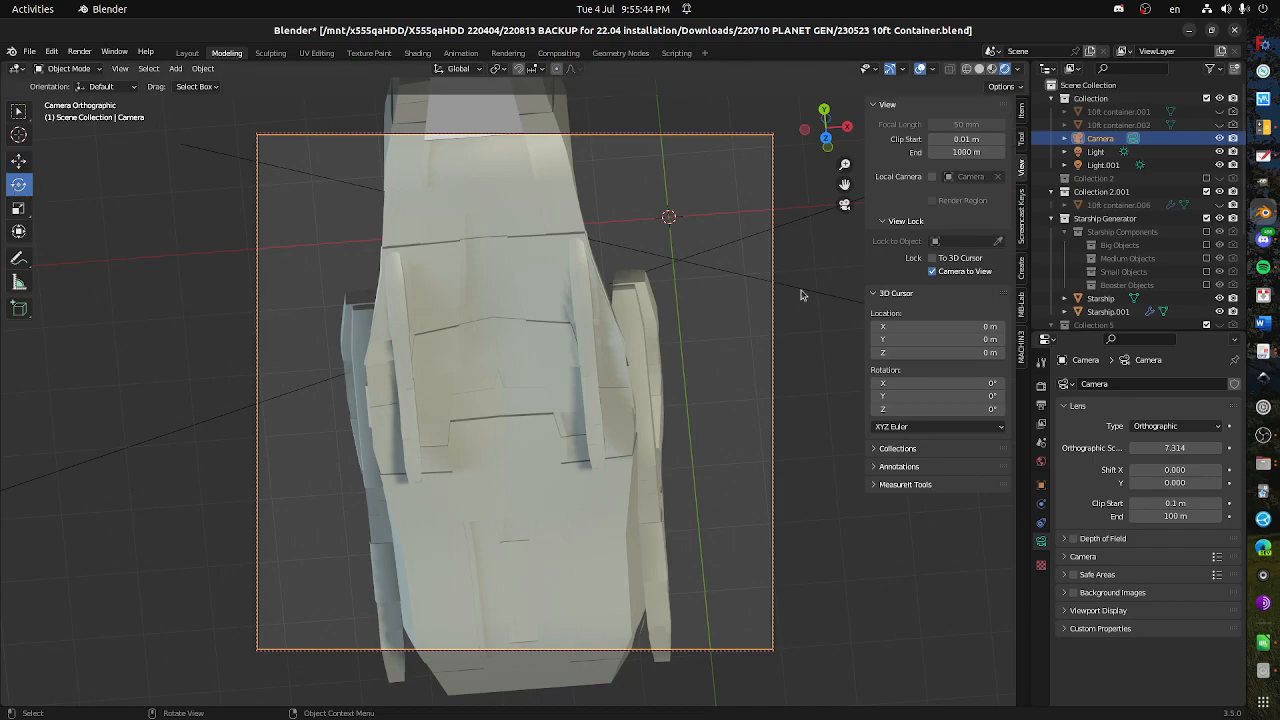
{"action": "left_click", "coordinate": [1021, 130]}
{"action": "left_click", "coordinate": [1021, 113]}
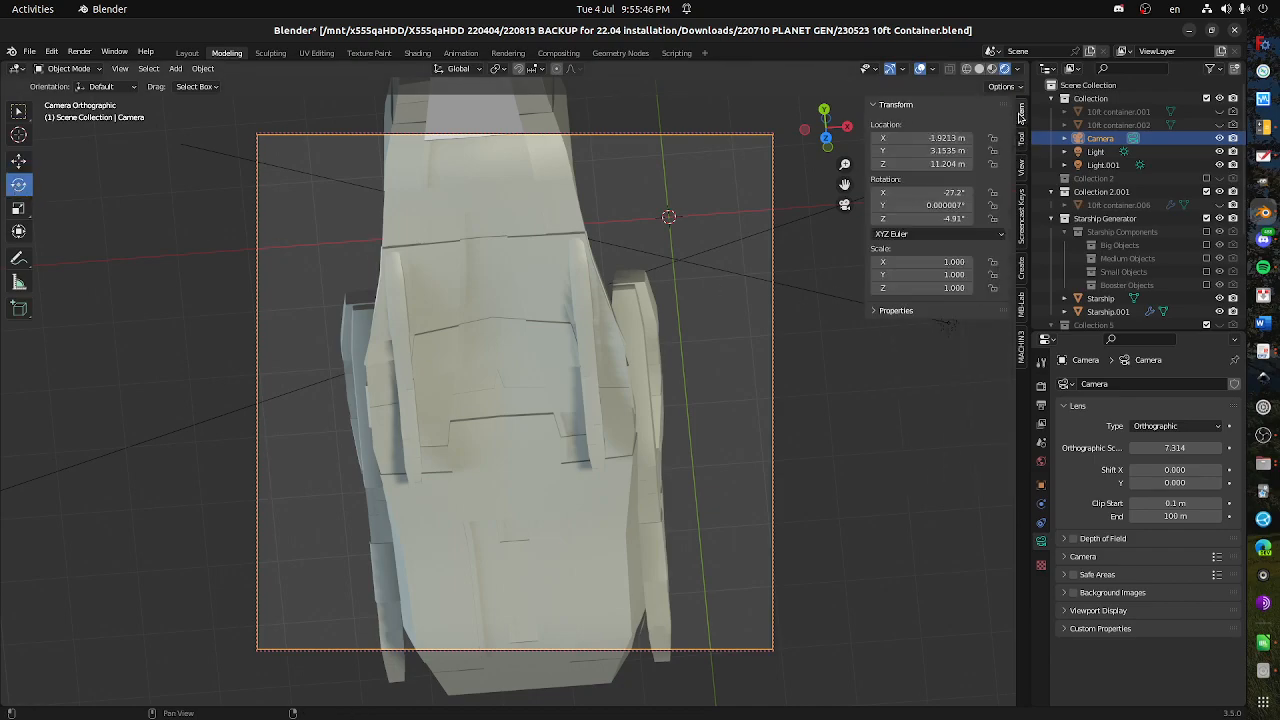
{"action": "left_click", "coordinate": [941, 191]}
{"action": "type", "text": "0"}
{"action": "key", "text": "Return"}
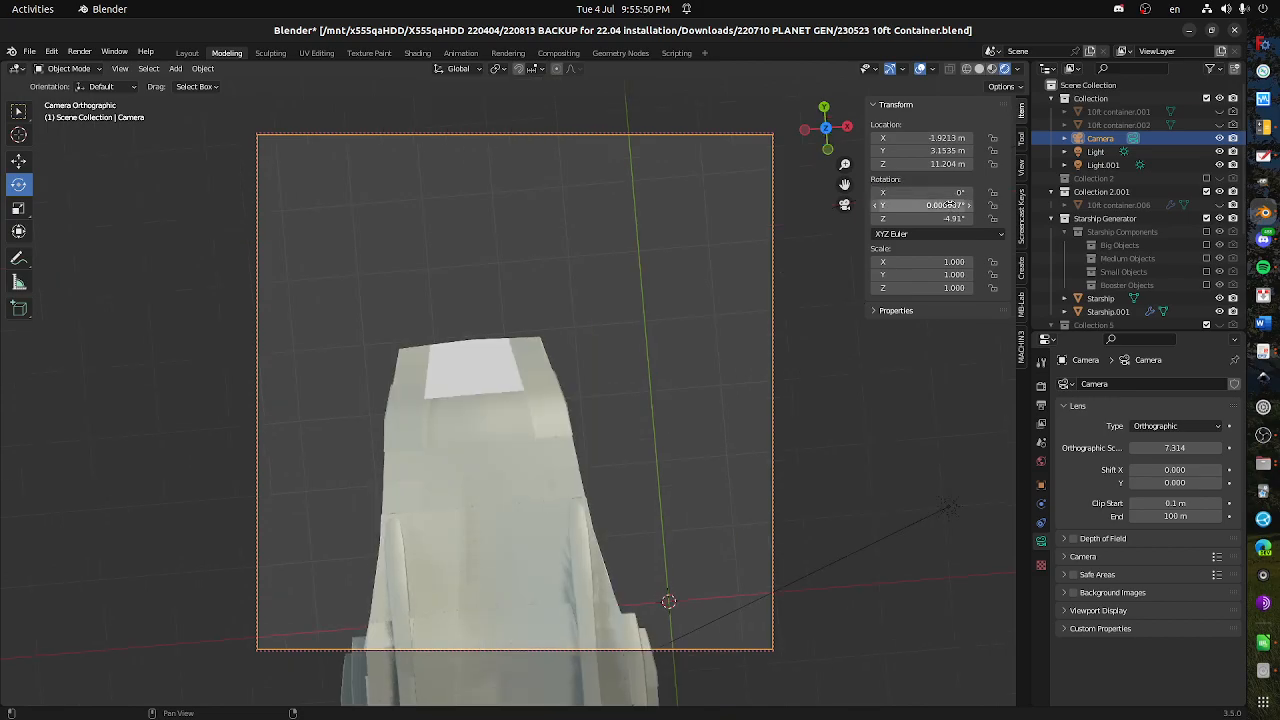
{"action": "left_click", "coordinate": [948, 218]}
{"action": "type", "text": "0"}
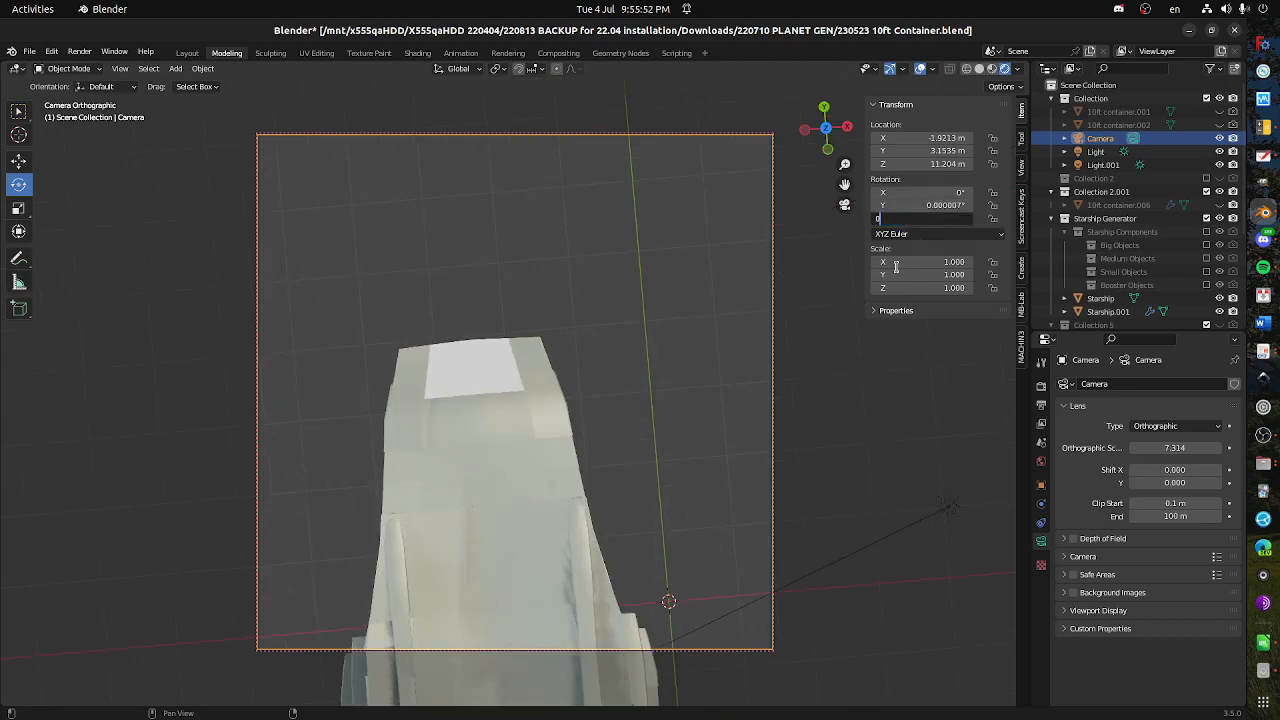
{"action": "key", "text": "Return"}
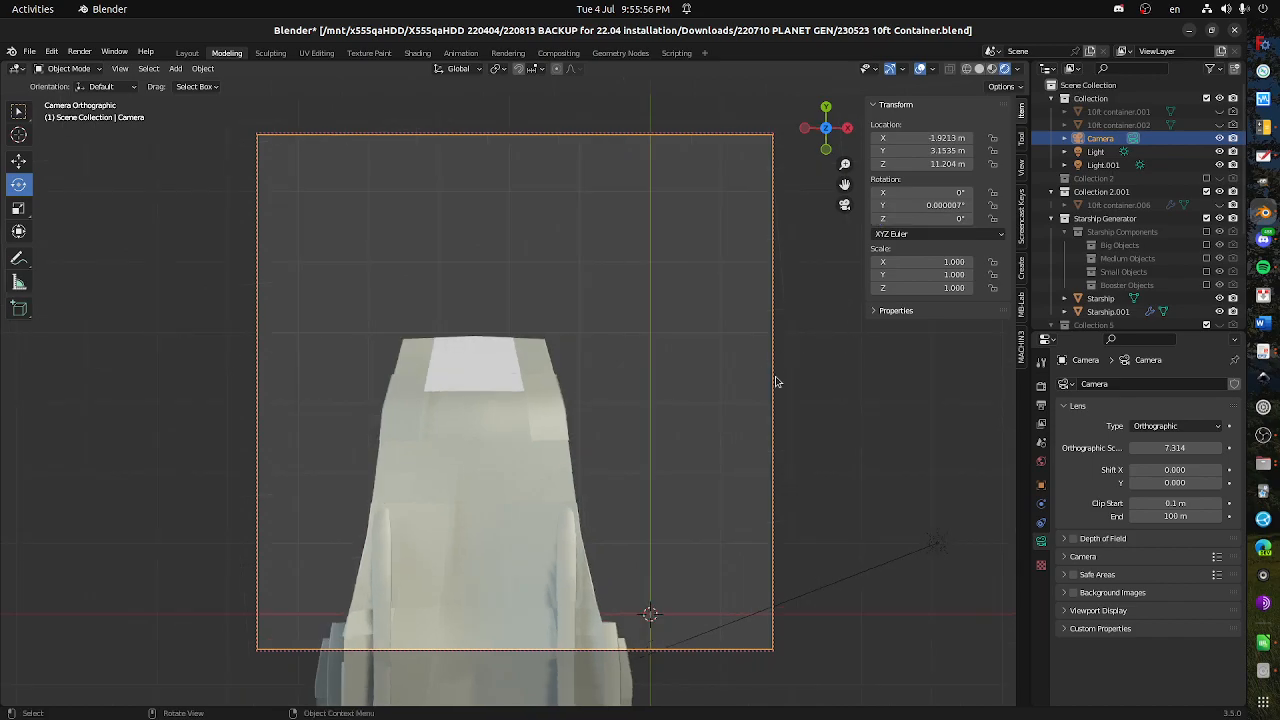
{"action": "left_click", "coordinate": [931, 205]}
{"action": "type", "text": "0"}
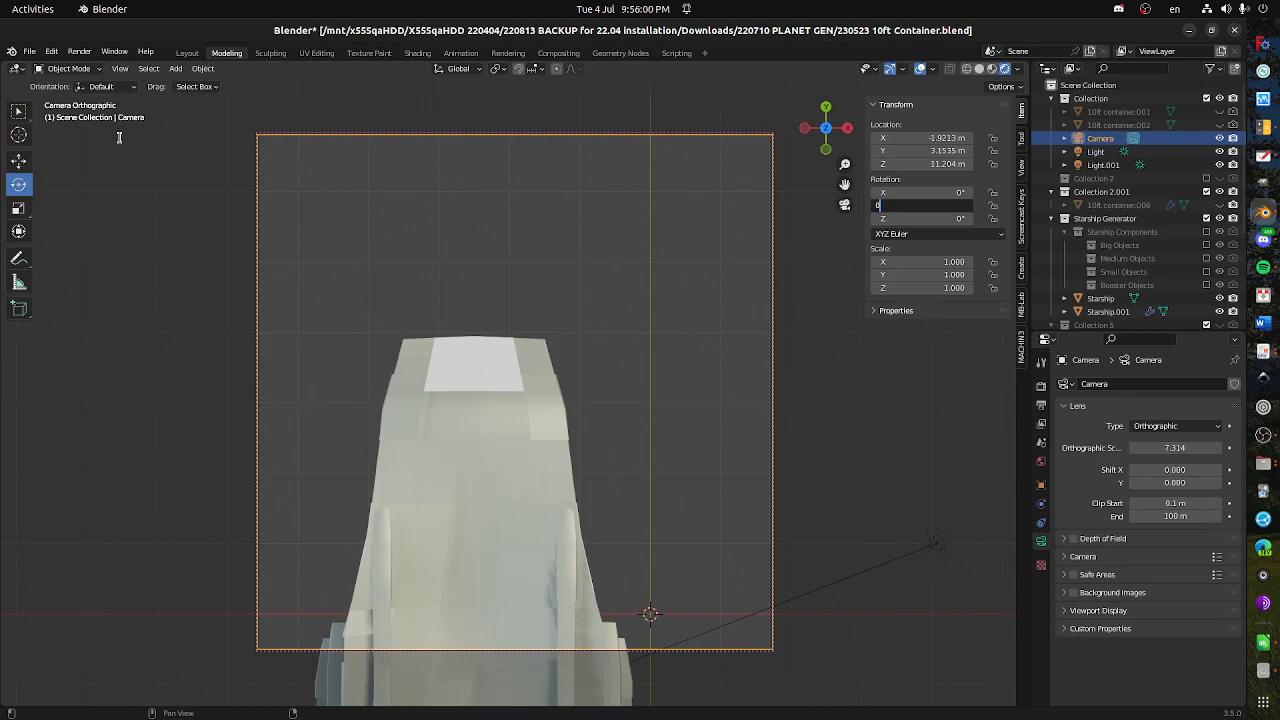
{"action": "key", "text": "Return"}
- Shift the camera over the starship's body, and reset its X and Z rotation to 0°
{"action": "left_click", "coordinate": [20, 118]}
{"action": "scroll", "coordinate": [480, 502], "scroll_direction": "down", "scroll_amount": 2}
{"action": "left_click_drag", "start_coordinate": [480, 502], "coordinate": [512, 330]}
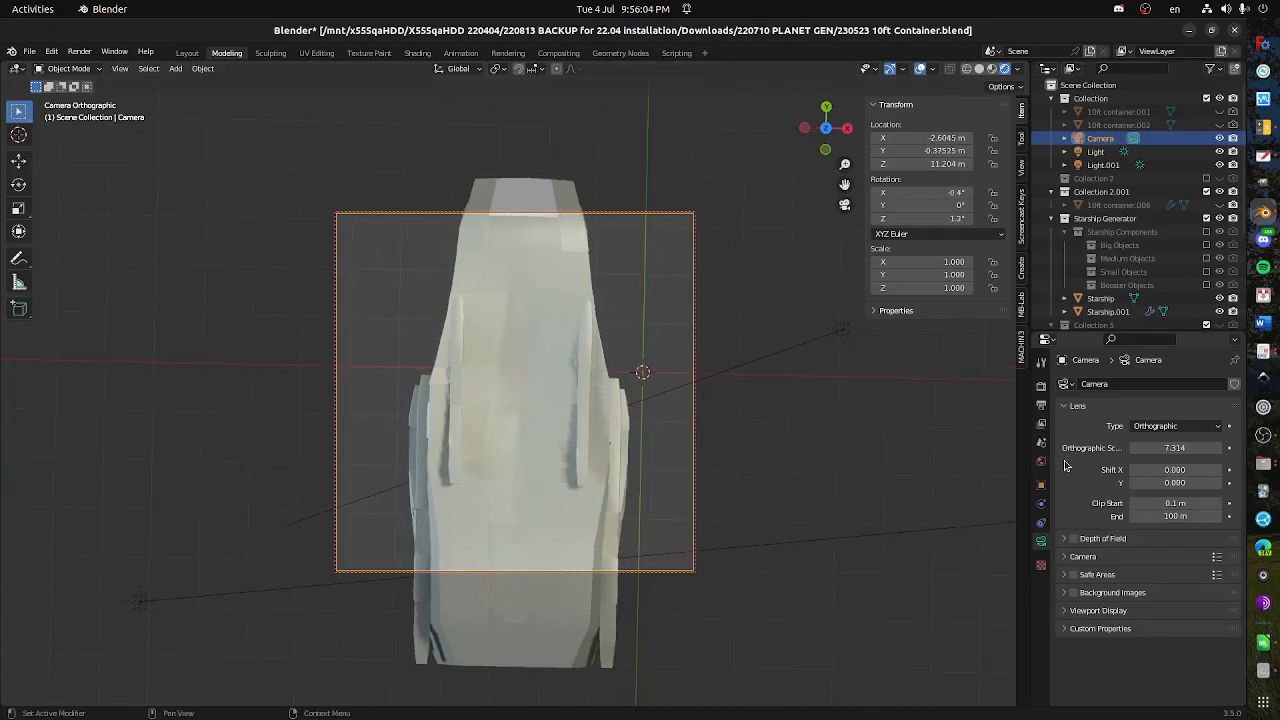
{"action": "double_click", "coordinate": [948, 193]}
{"action": "type", "text": "0"}
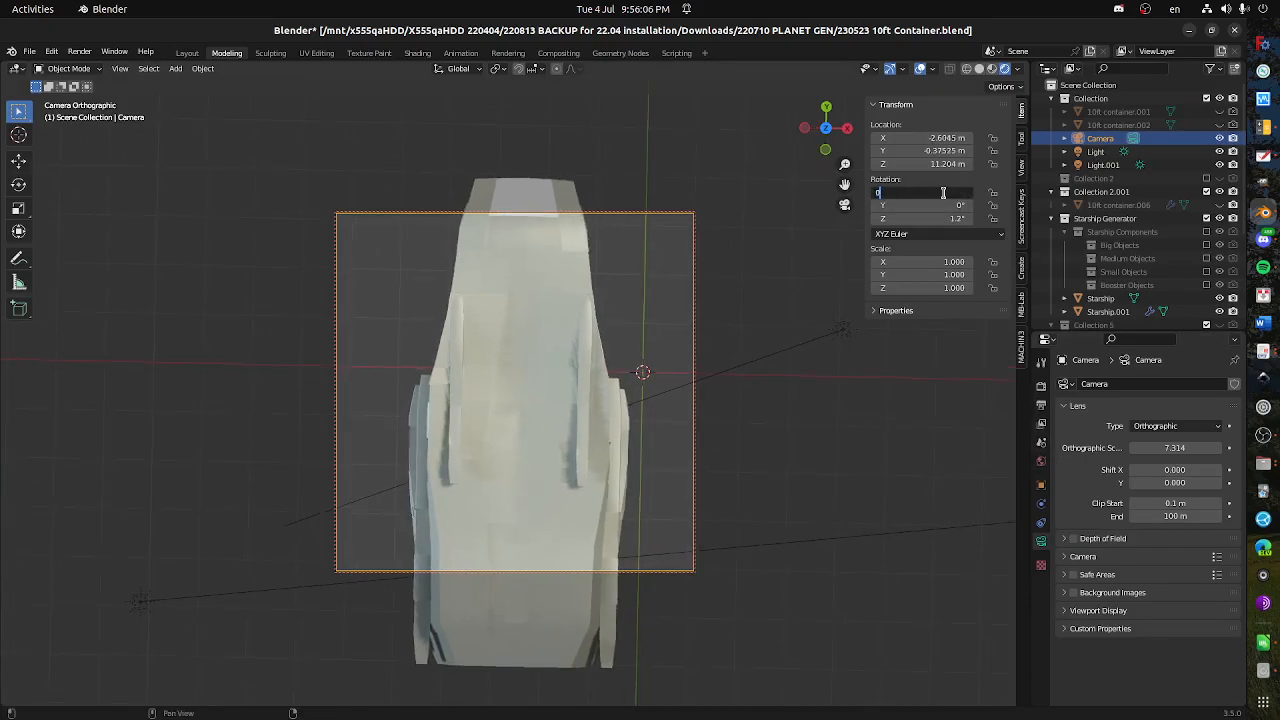
{"action": "key", "text": "Return"}
{"action": "double_click", "coordinate": [953, 219]}
{"action": "type", "text": "0"}
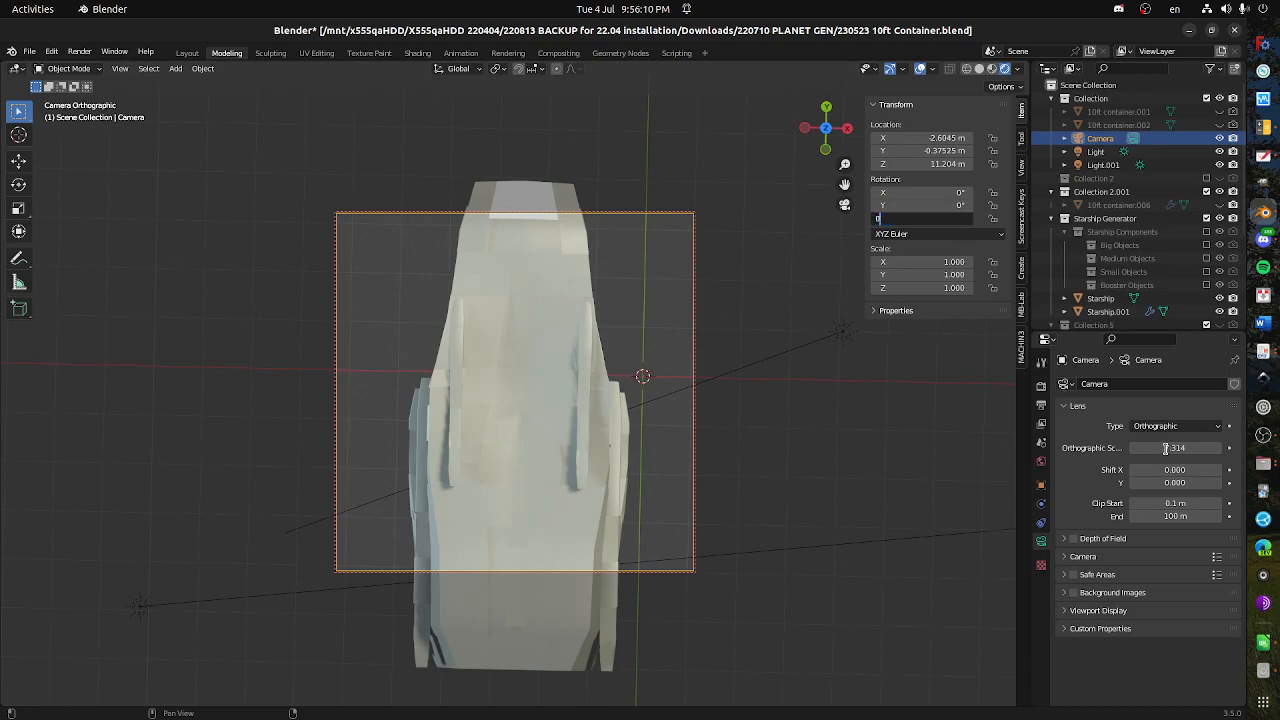
{"action": "key", "text": "Return"}
- Set the camera's Orthographic Scale to 14.114, and shift the camera to centre the starship in the frame
{"action": "left_click_drag", "start_coordinate": [1162, 448], "coordinate": [1265, 448]}
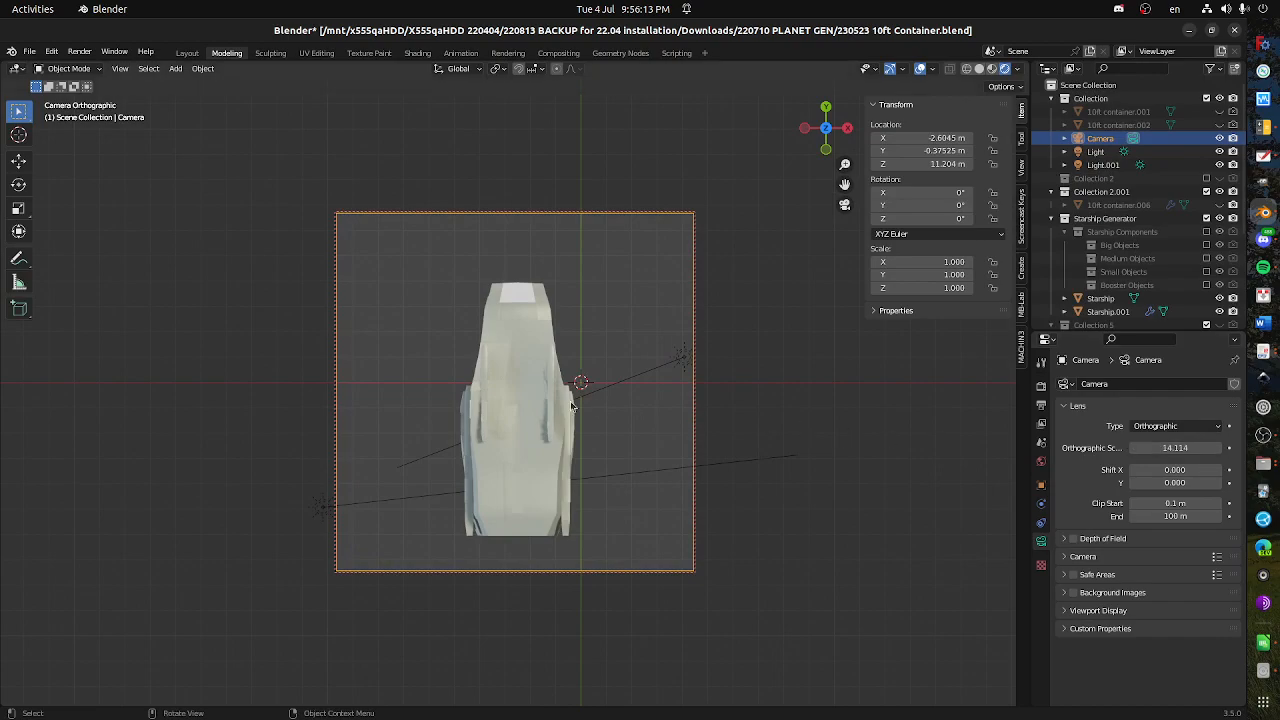
{"action": "mouse_move", "coordinate": [498, 424]}
{"action": "left_mouse_down"}
{"action": "mouse_move", "coordinate": [504, 394]}
{"action": "mouse_move", "coordinate": [489, 406]}
{"action": "left_mouse_up"}
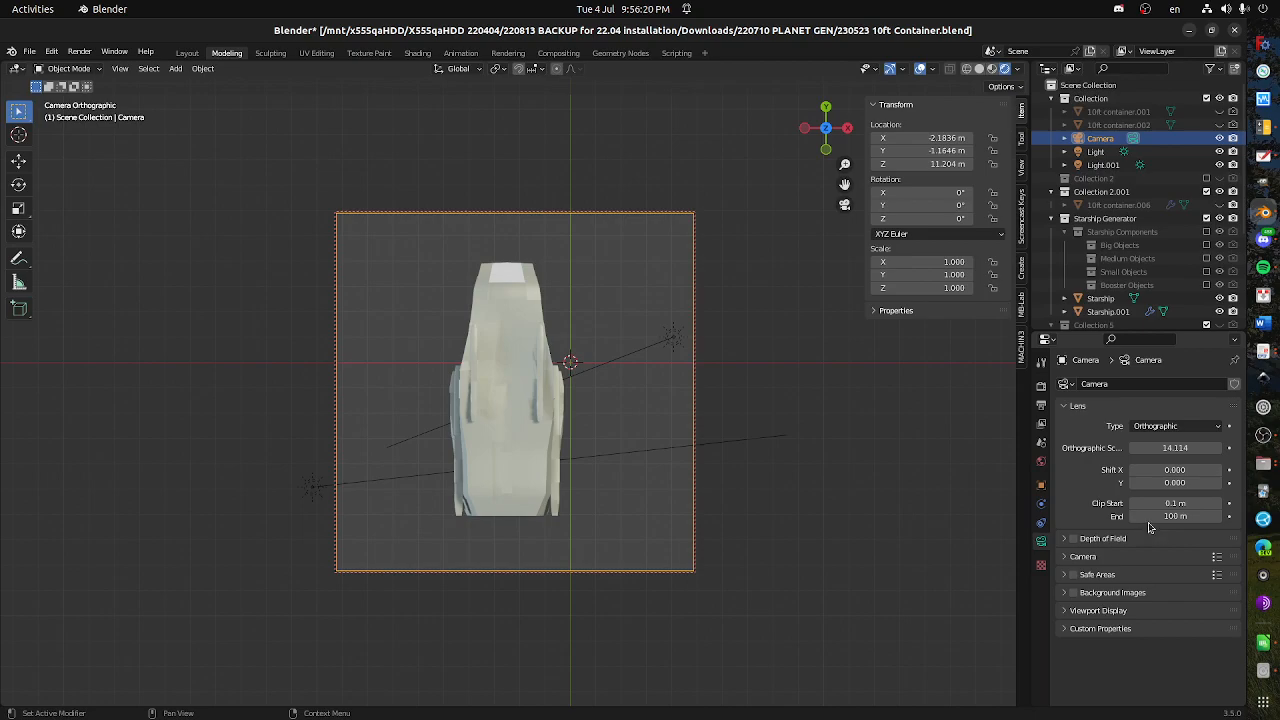
- Enable Freestyle rendering with an absolute line thickness of 0.5 px, and nudge the camera to refine the starship's framing
{"action": "left_click", "coordinate": [1041, 403]}
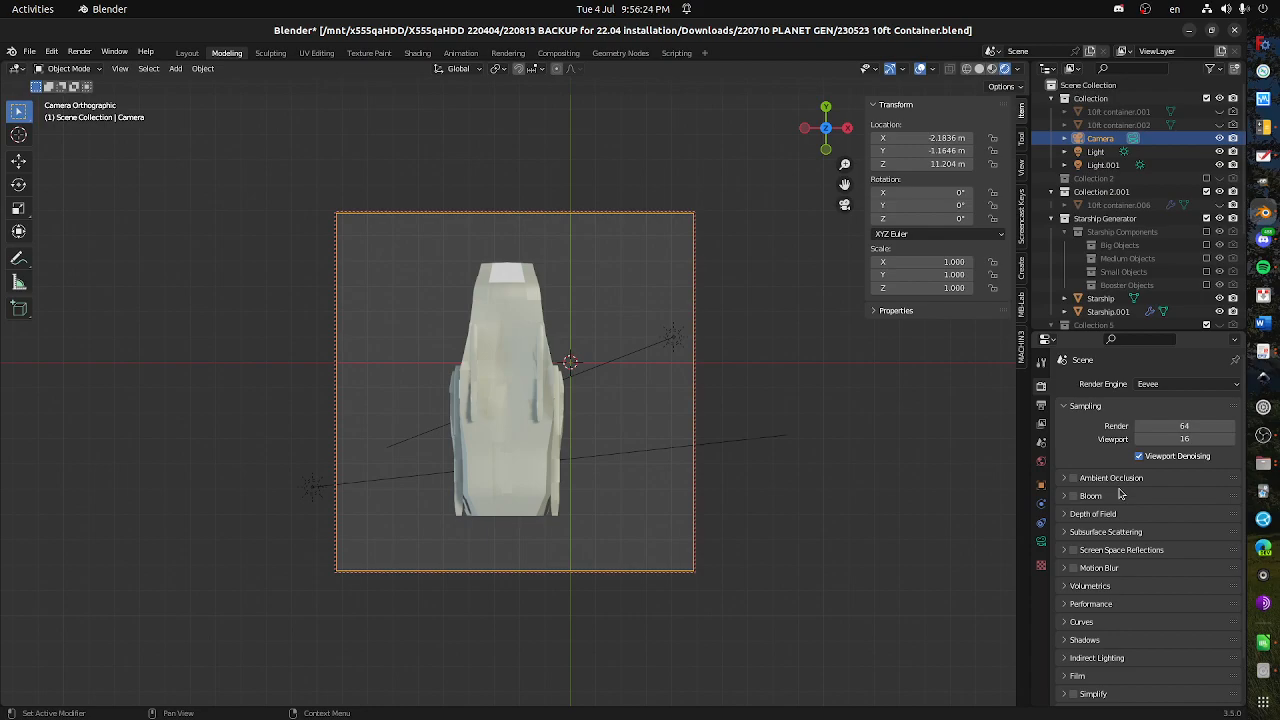
{"action": "scroll", "coordinate": [1120, 495], "scroll_direction": "down", "scroll_amount": 2}
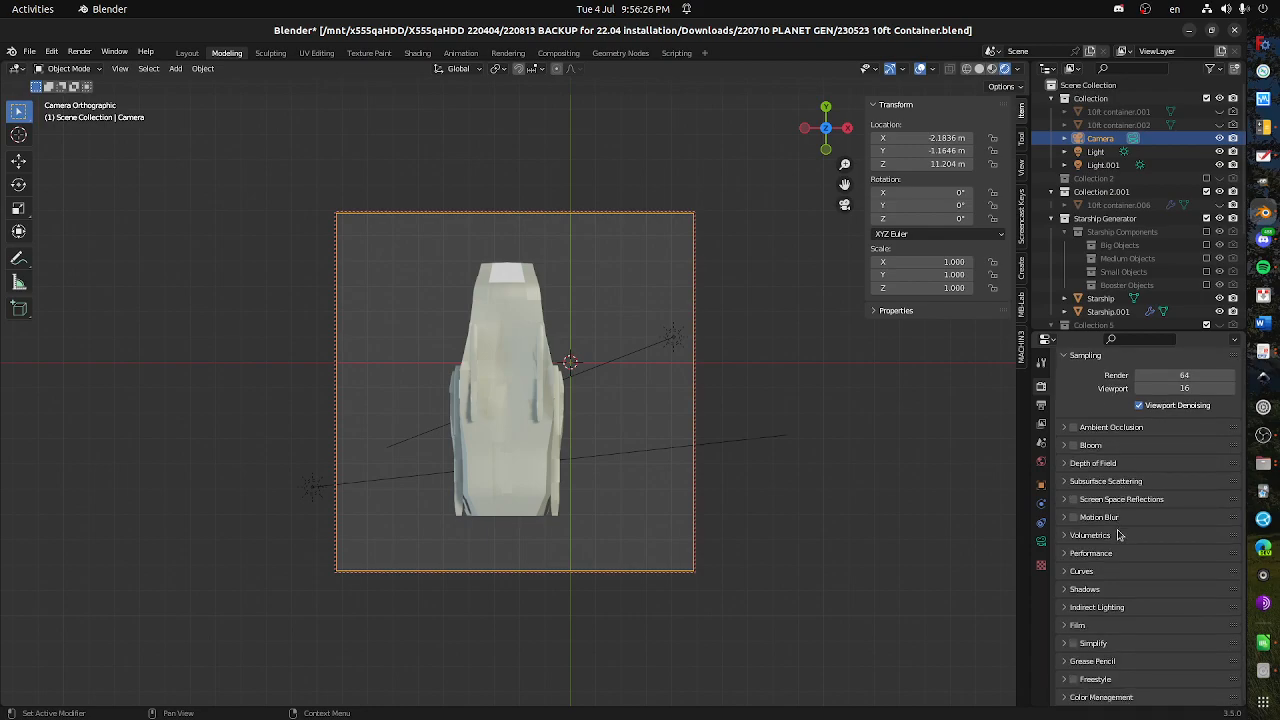
{"action": "left_click", "coordinate": [1068, 684]}
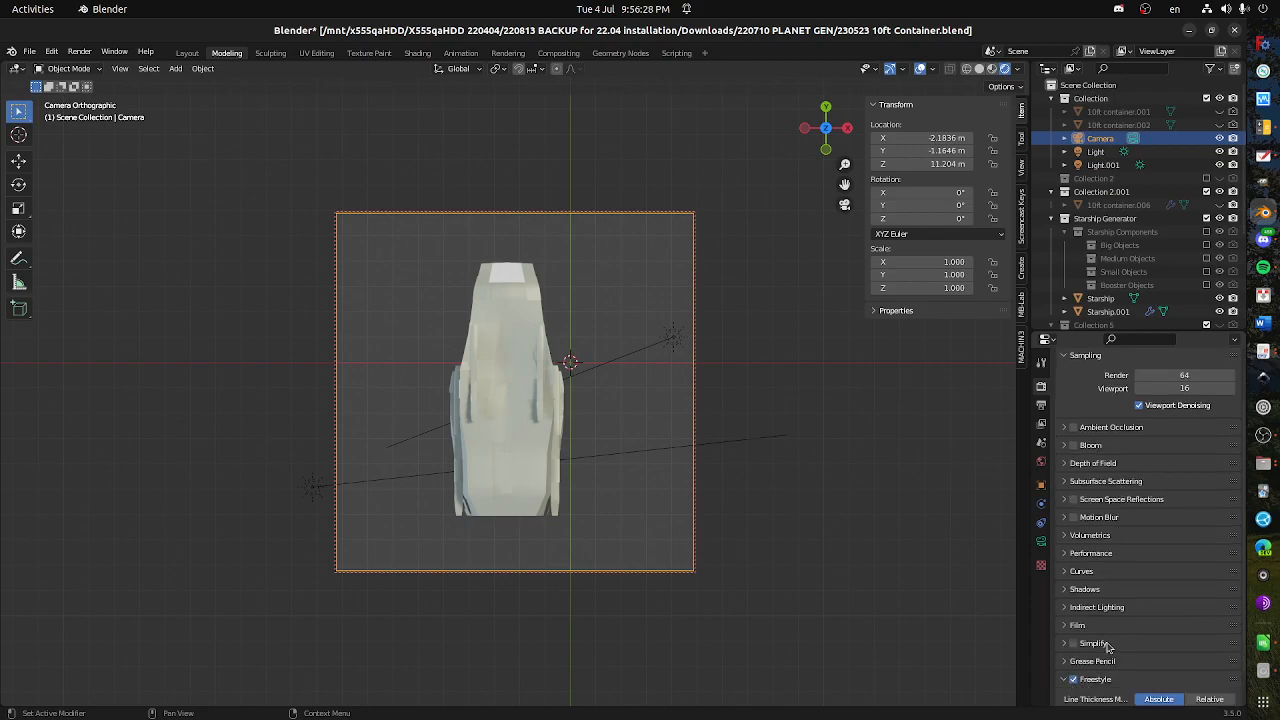
{"action": "scroll", "coordinate": [1110, 649], "scroll_direction": "down", "scroll_amount": 1}
{"action": "left_click", "coordinate": [1162, 675]}
{"action": "type", "text": "0.5"}
{"action": "key", "text": "Return"}
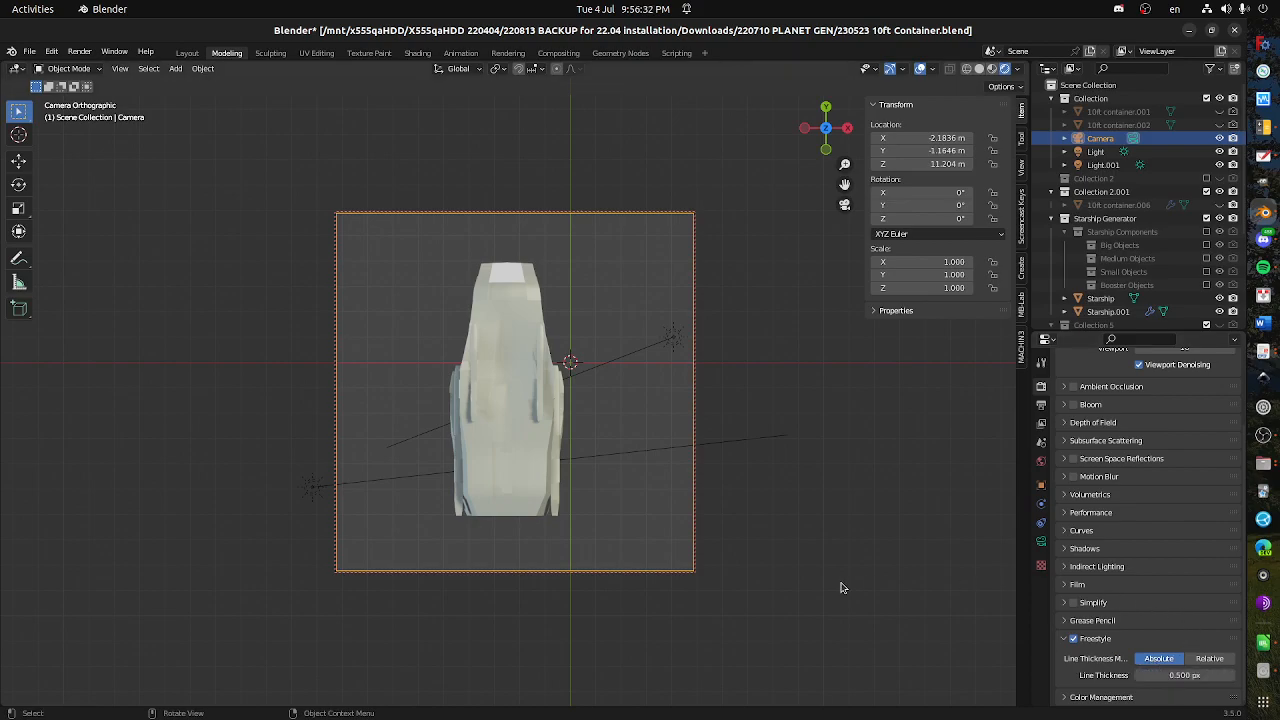
{"action": "left_click_drag", "start_coordinate": [505, 445], "coordinate": [508, 450]}
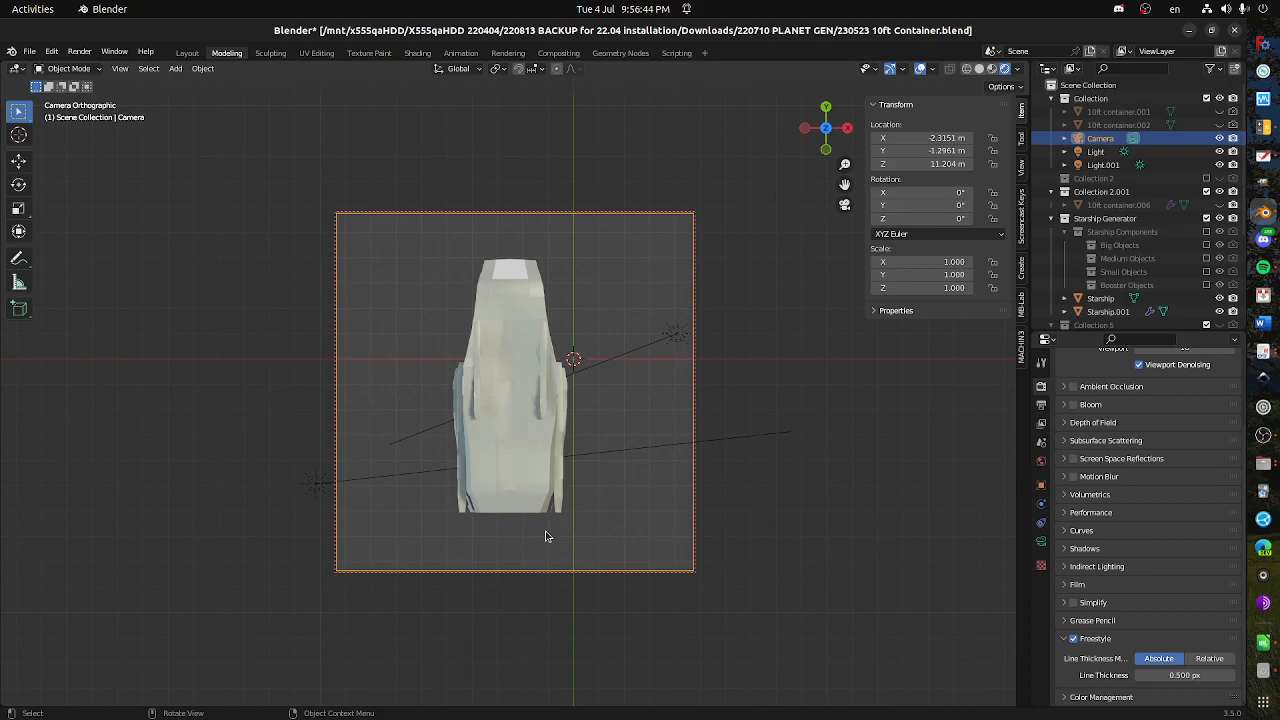
- Examine the Starship hull's edges near the nose using edge selection in Edit Mode, and return to Object Mode
{"action": "left_click", "coordinate": [531, 430]}
{"action": "key", "text": "Tab"}
{"action": "scroll", "coordinate": [531, 437], "scroll_direction": "up", "scroll_amount": 2}
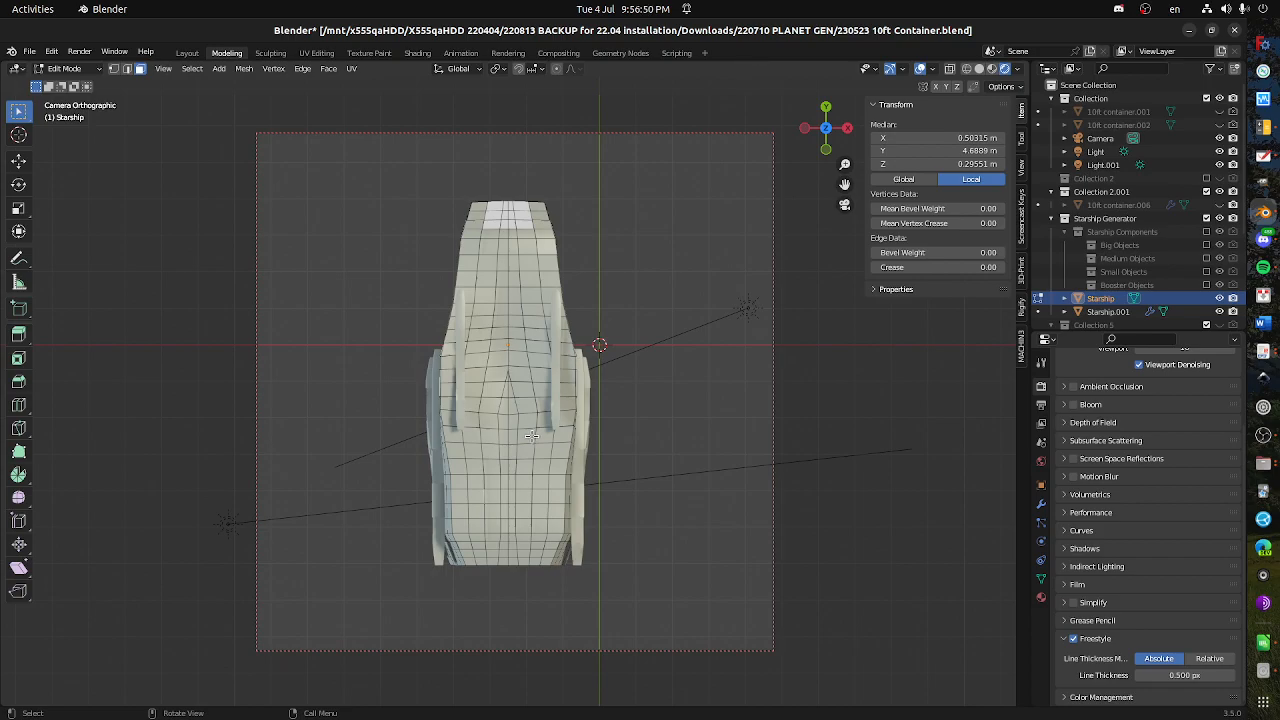
{"action": "left_click", "coordinate": [470, 261]}
{"action": "key", "text": "2"}
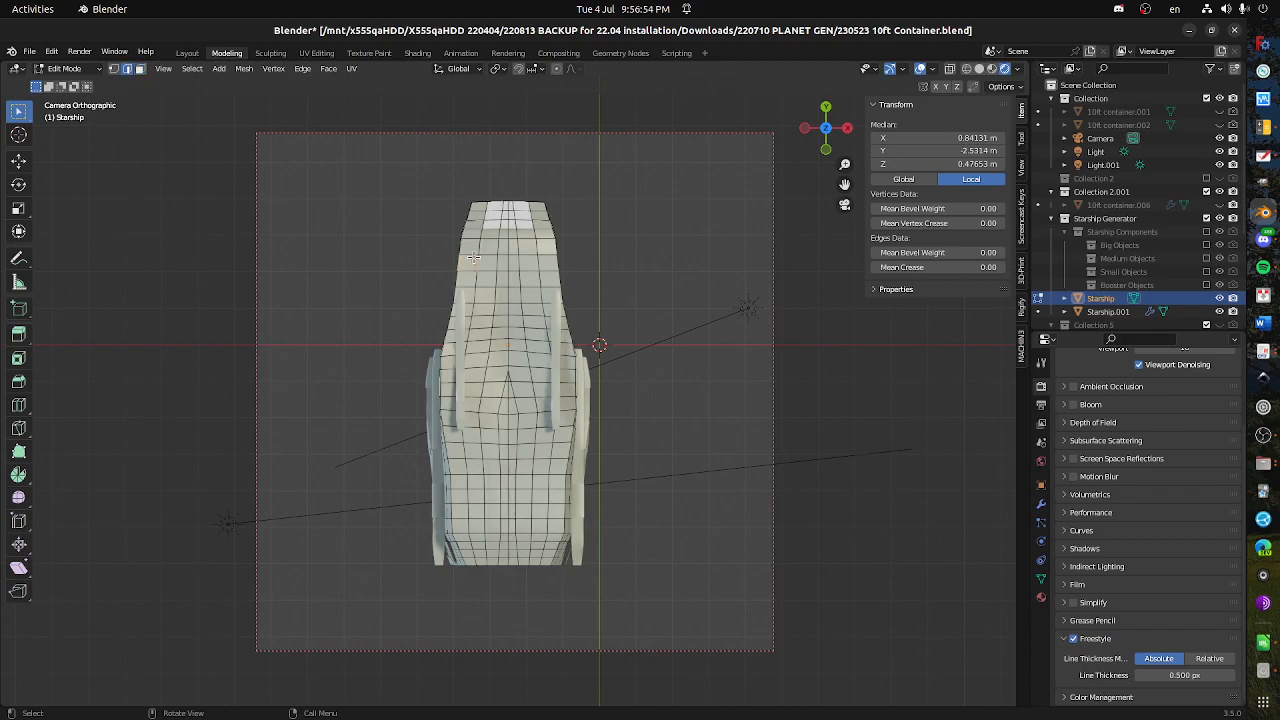
{"action": "left_click", "coordinate": [466, 255]}
{"action": "left_click", "coordinate": [488, 258], "text": "shift"}
{"action": "key", "text": "Tab"}
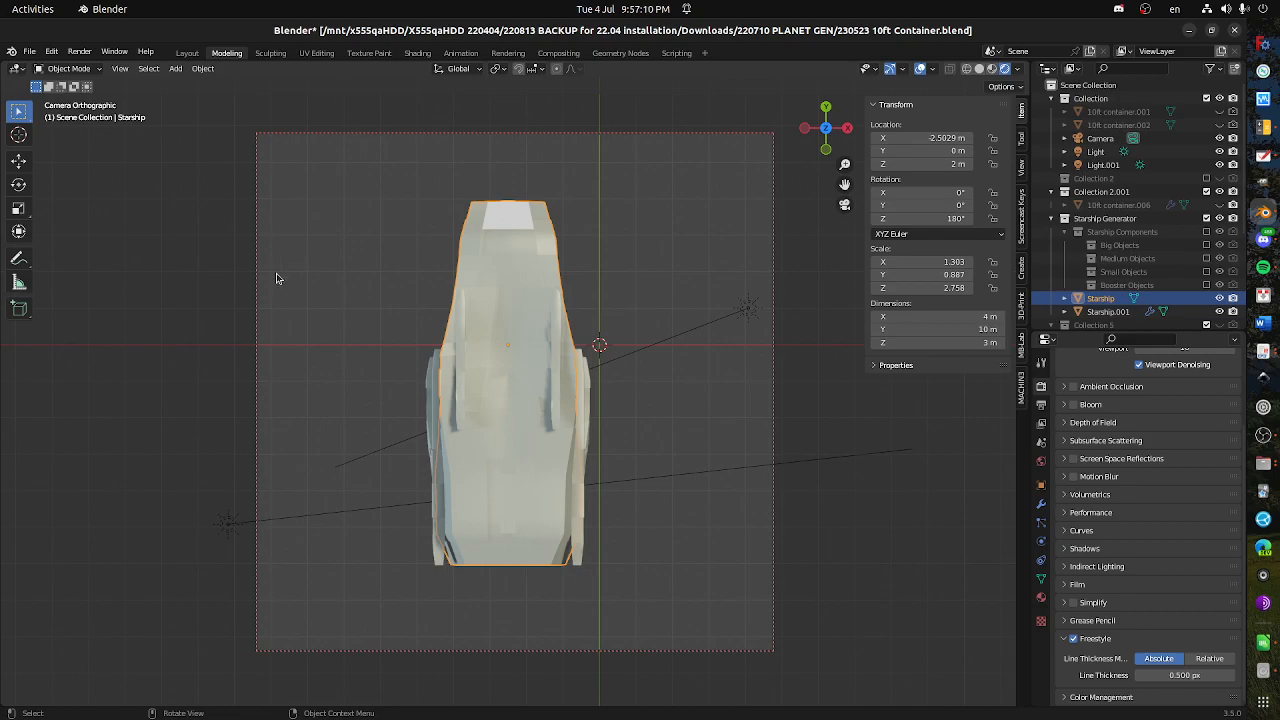
- Render the scene through the camera, examine the Freestyle lines on the starship, and close the render window
{"action": "key", "text": "F12"}
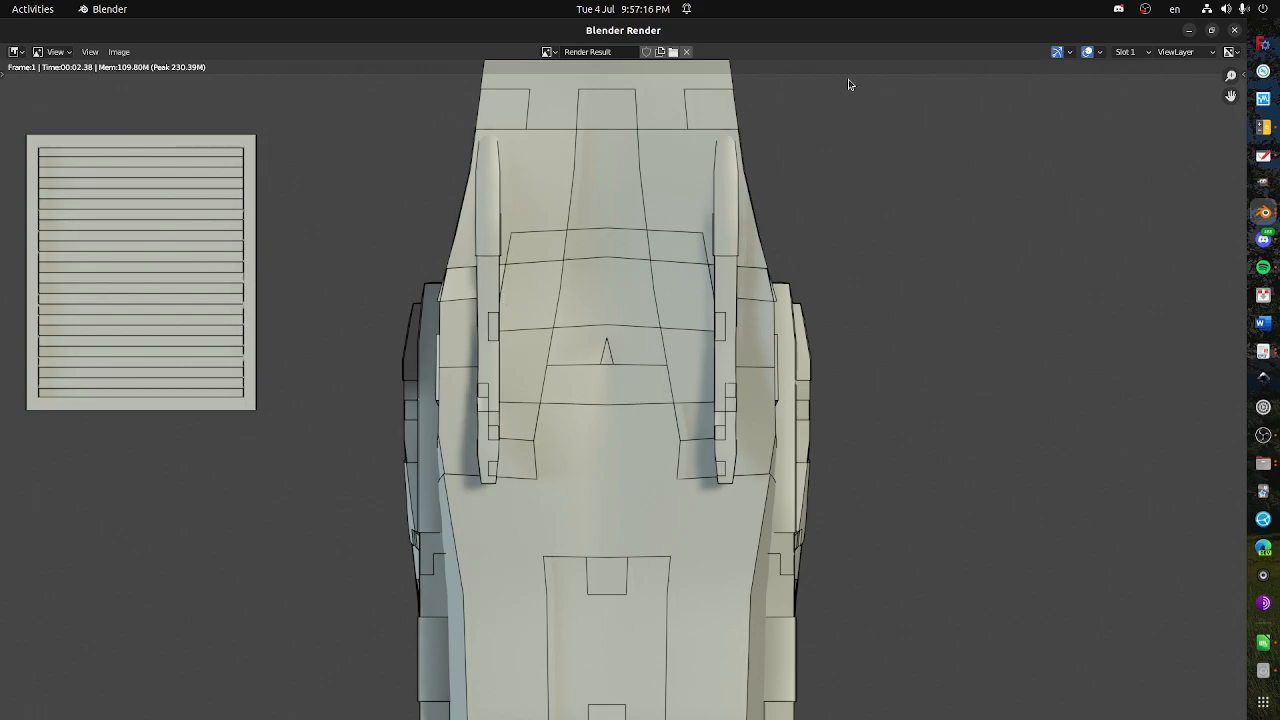
{"action": "scroll", "coordinate": [589, 234], "scroll_direction": "down", "scroll_amount": 5}
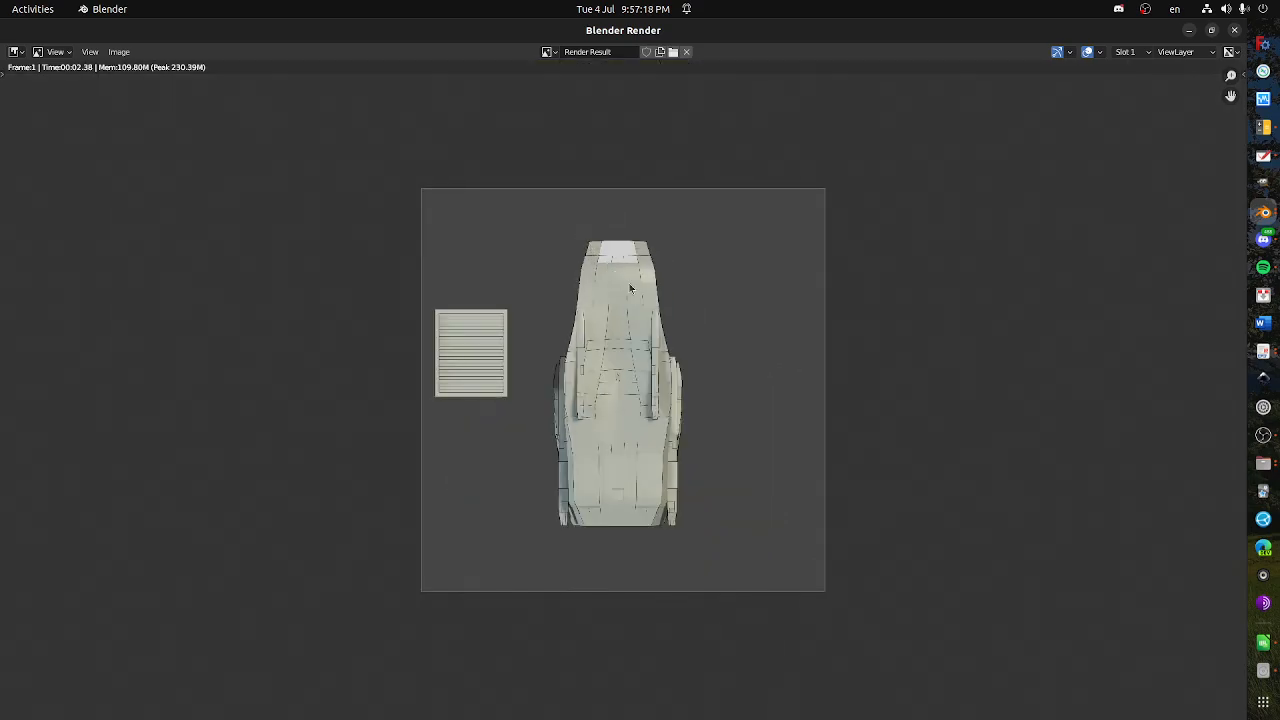
{"action": "scroll", "coordinate": [630, 289], "scroll_direction": "up", "scroll_amount": 2}
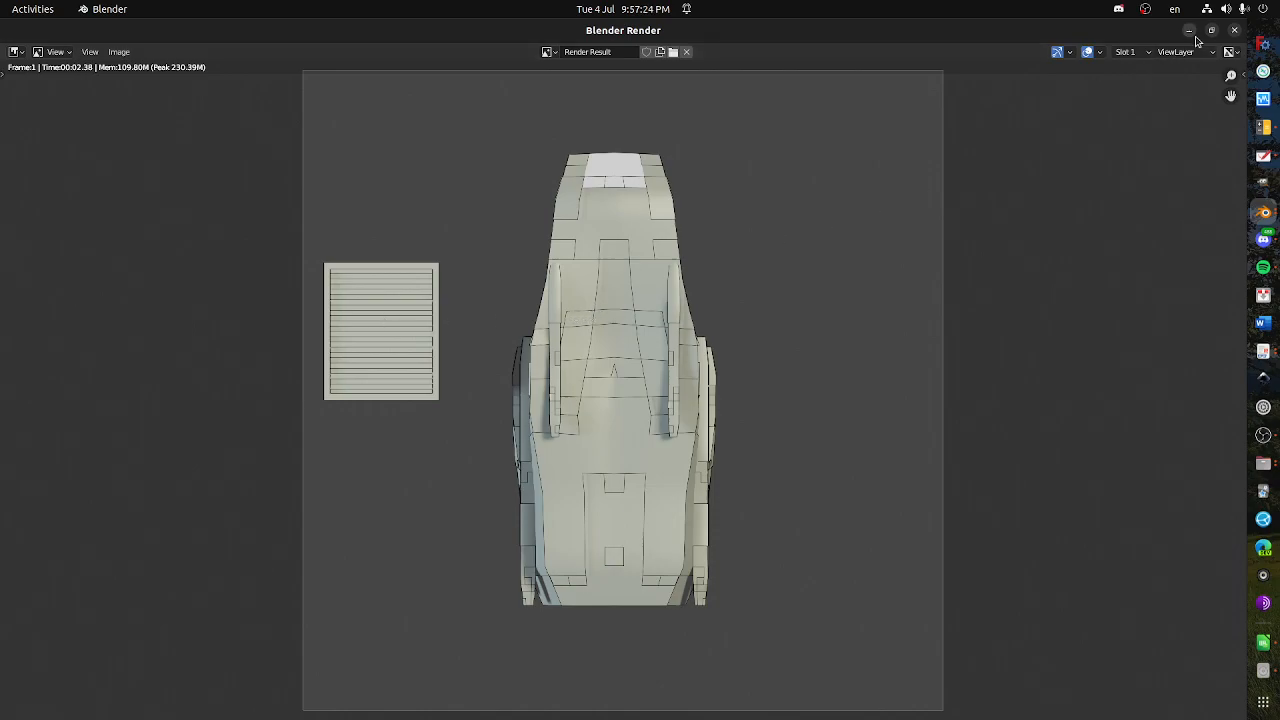
{"action": "left_click", "coordinate": [1234, 30]}
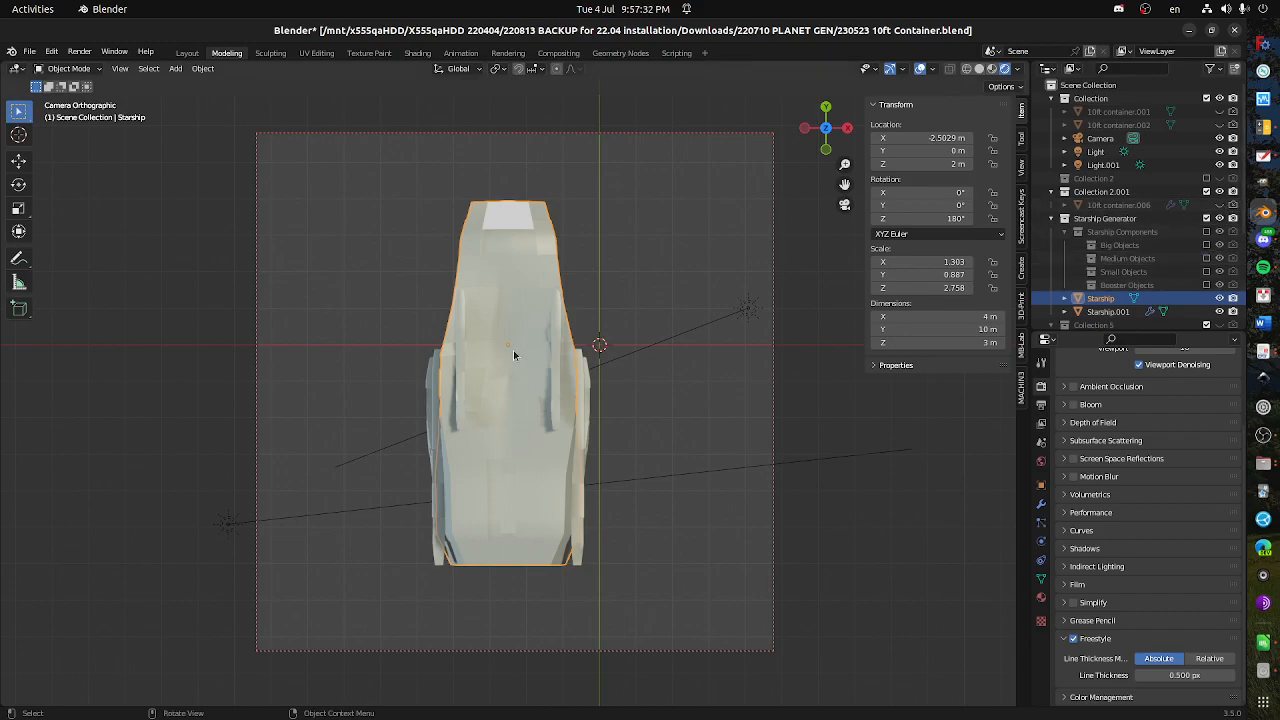
- Set the Freestyle line thickness to 1 px
{"action": "left_click", "coordinate": [1183, 676]}
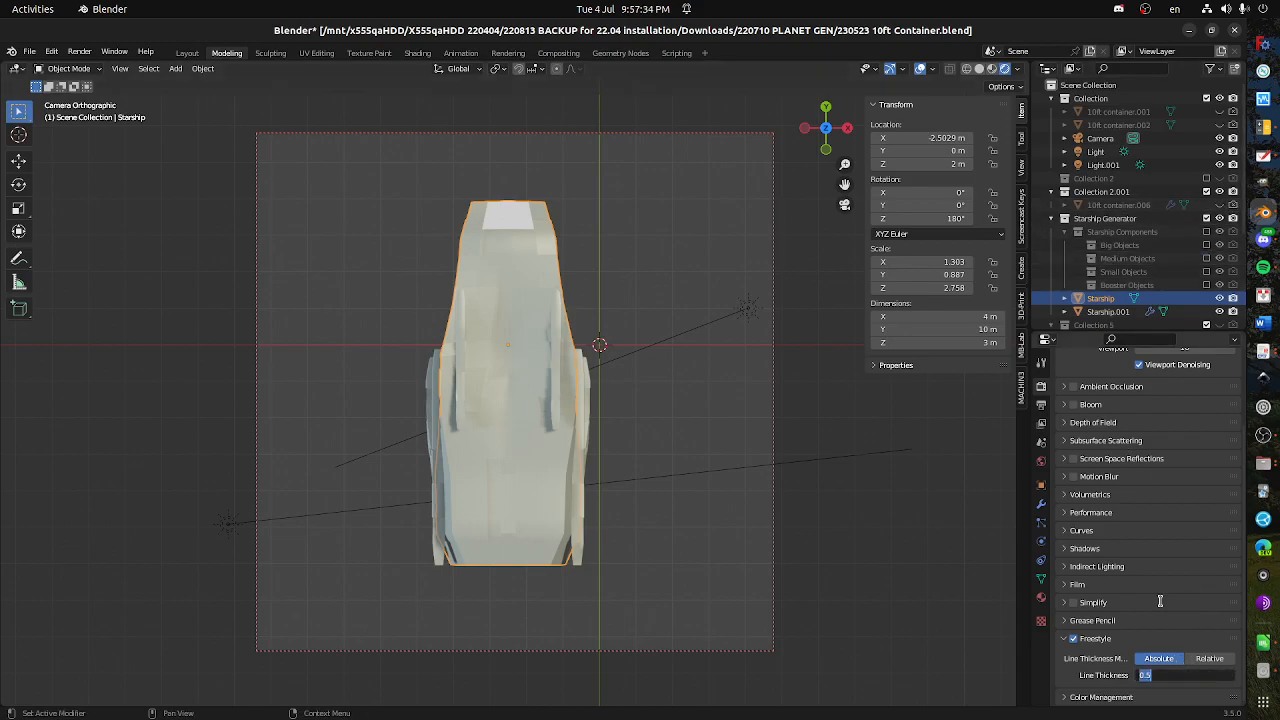
{"action": "type", "text": "a"}
{"action": "key", "text": "Return"}
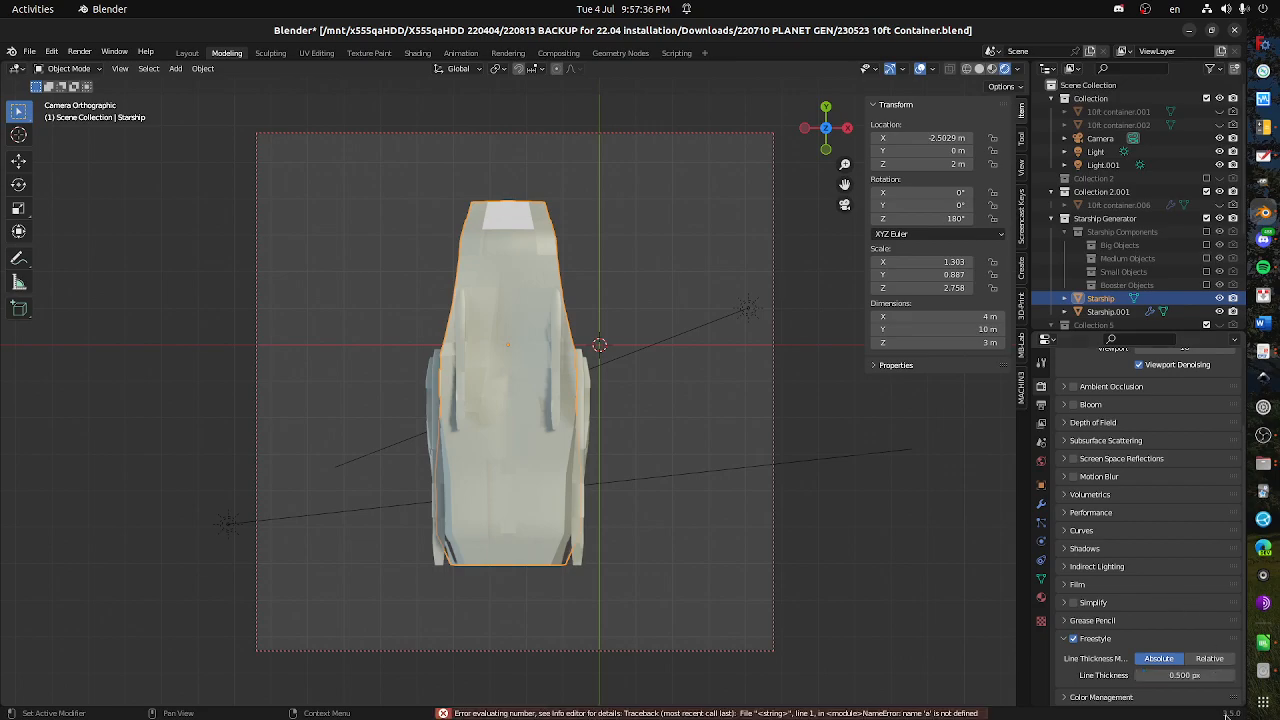
{"action": "left_click", "coordinate": [1184, 674]}
{"action": "type", "text": "1"}
{"action": "key", "text": "Return"}
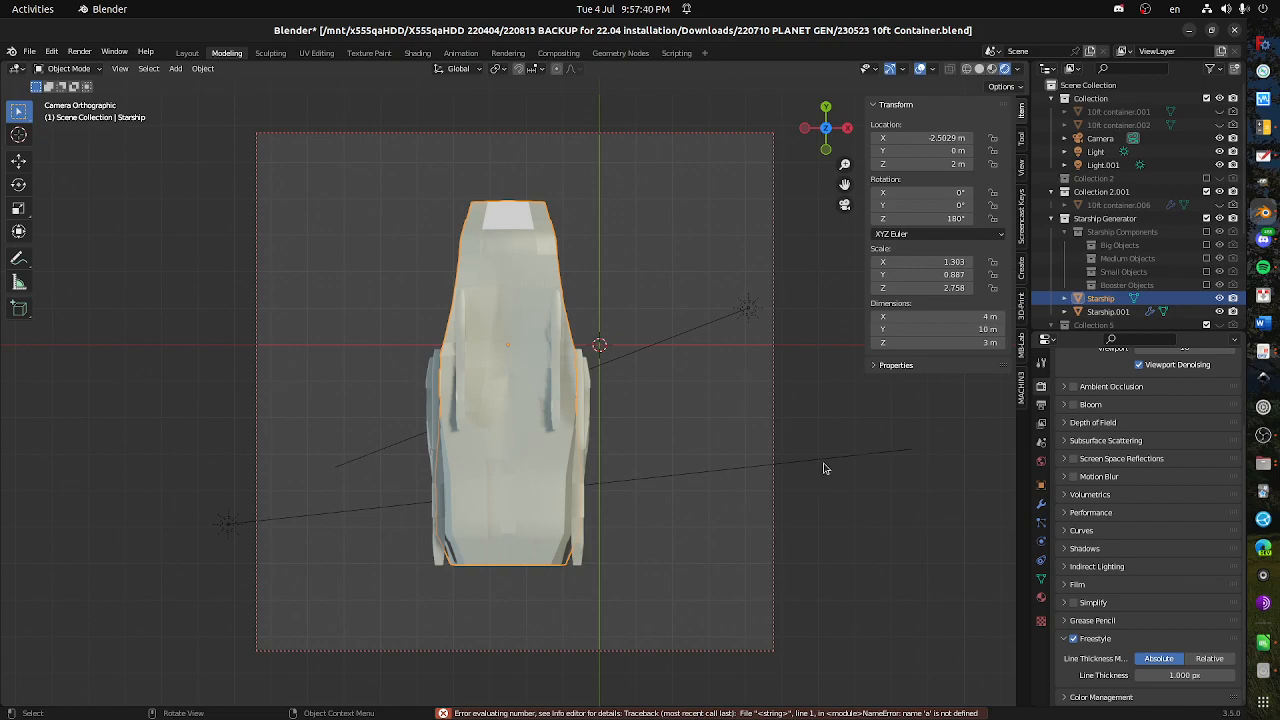
- Rename the scene camera to Camera ORTHO
{"action": "left_click", "coordinate": [748, 312]}
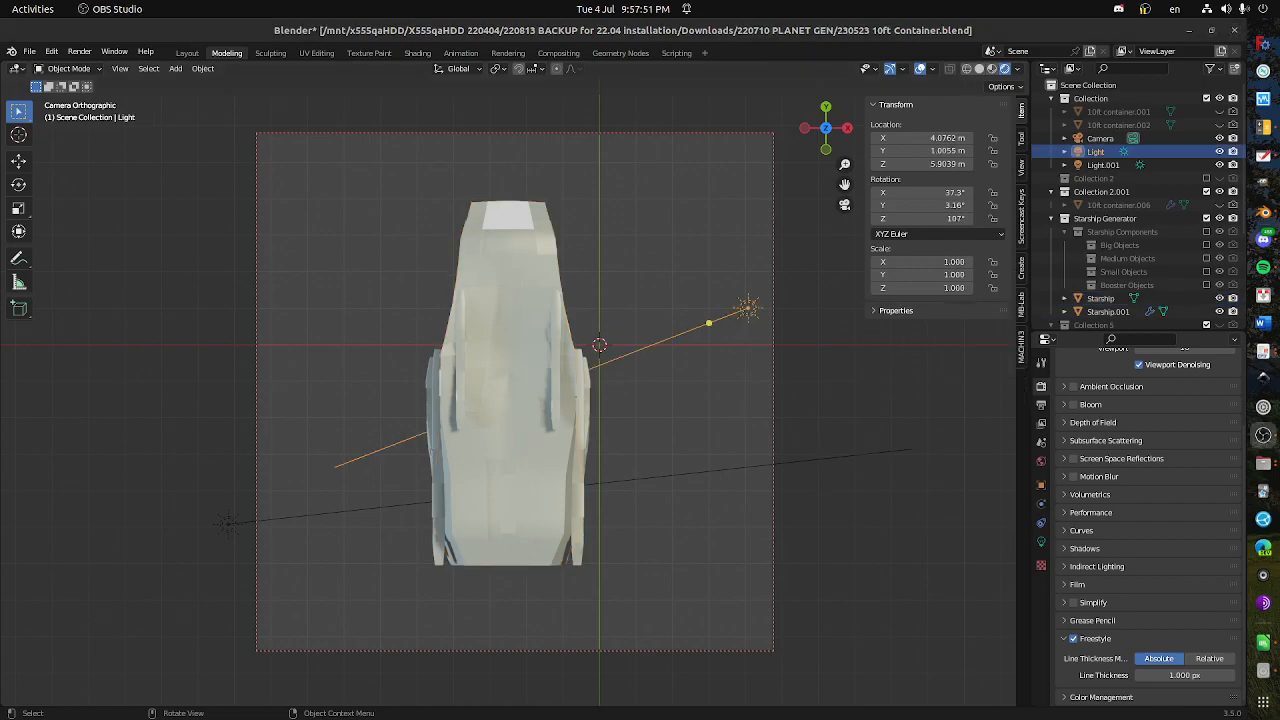
{"action": "left_click", "coordinate": [753, 308]}
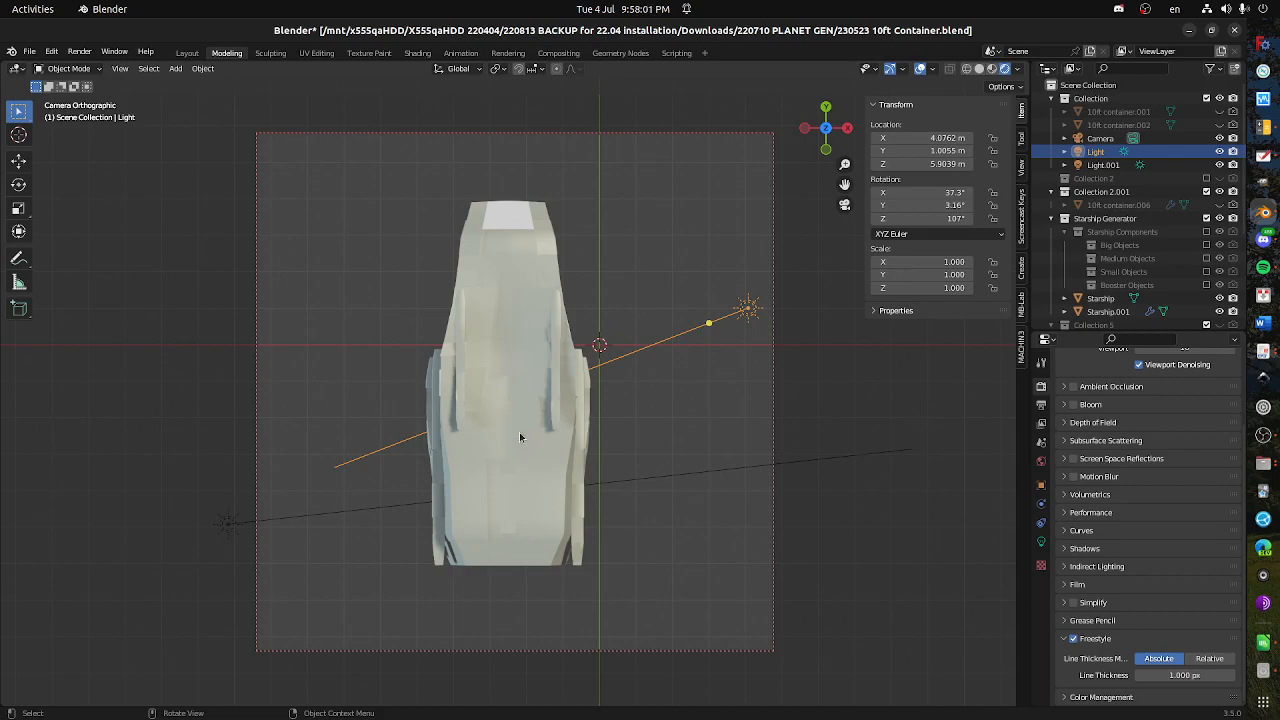
{"action": "double_click", "coordinate": [1095, 138]}
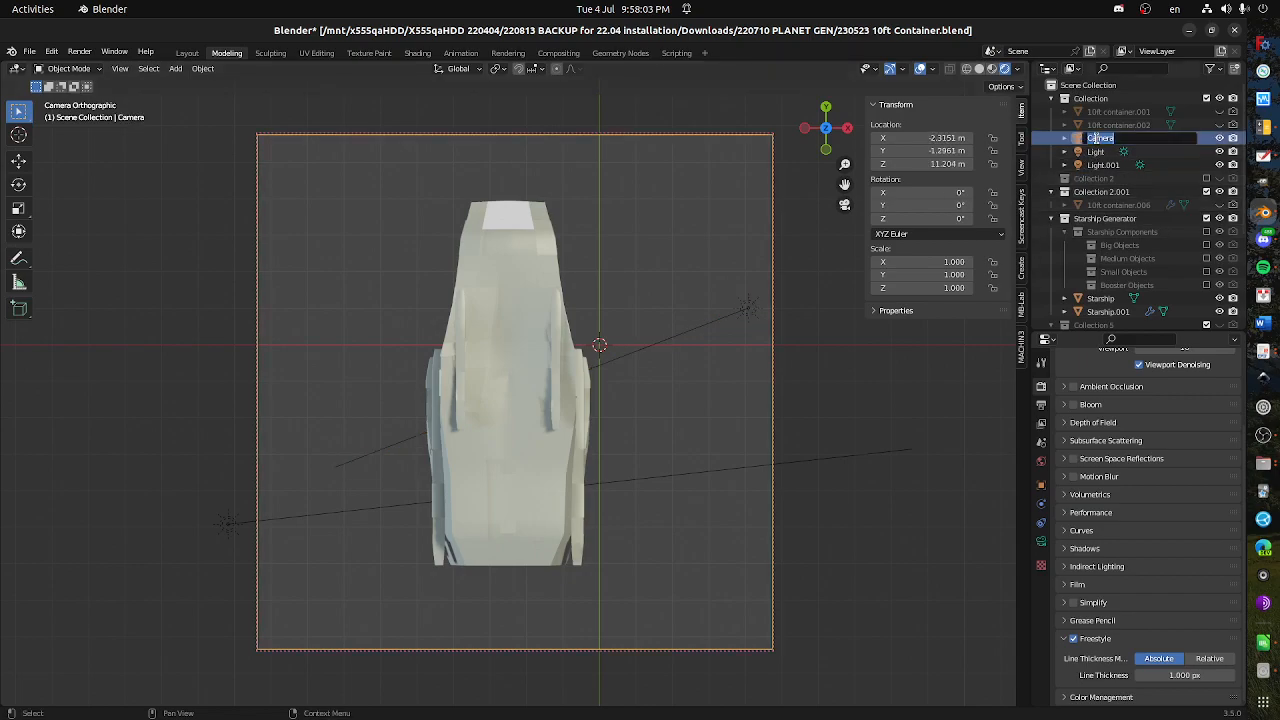
{"action": "key", "text": "Right"}
{"action": "key", "text": "Return"}
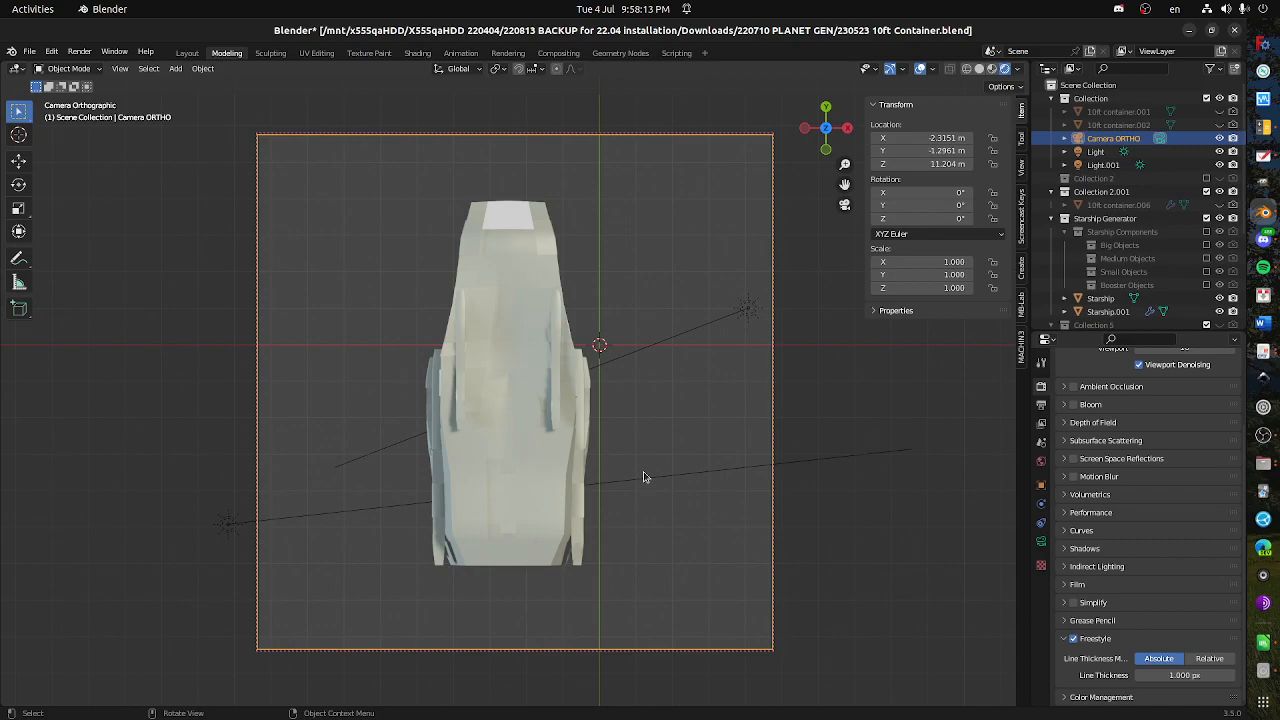
- Check the object and constraint properties of the two sun lights, Light and Light.001
{"action": "left_click", "coordinate": [753, 315]}
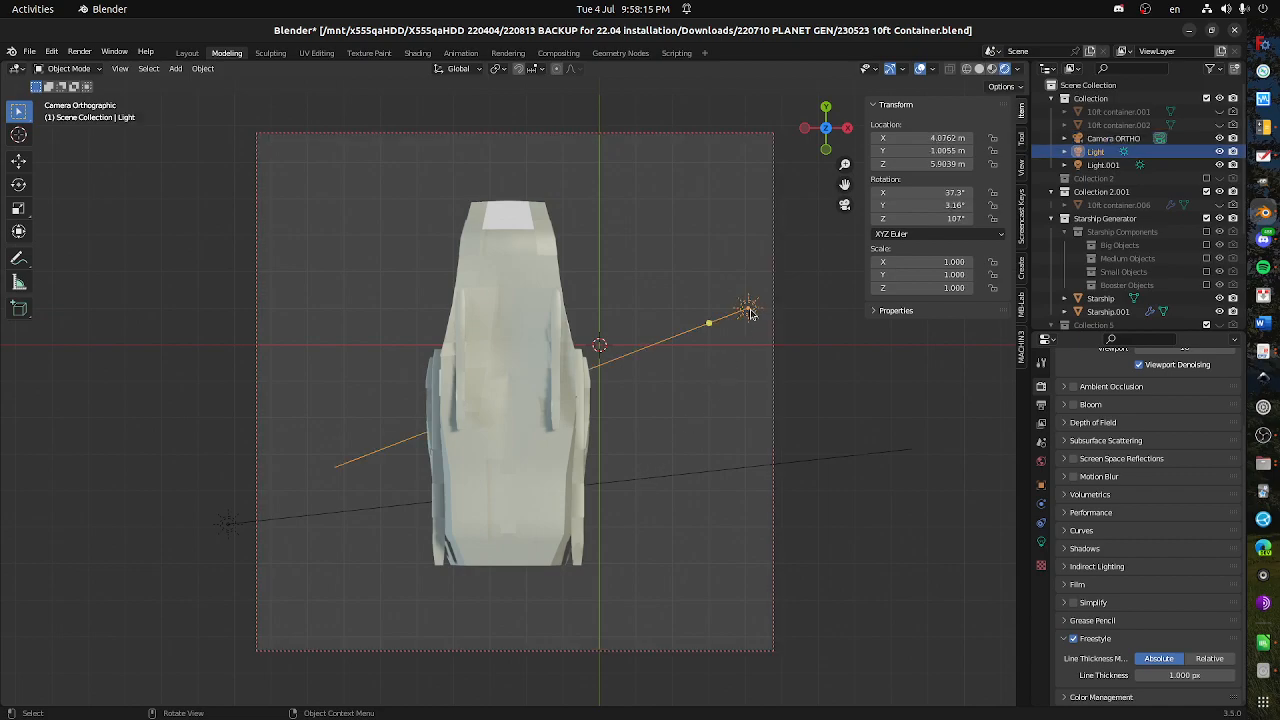
{"action": "left_click", "coordinate": [296, 518]}
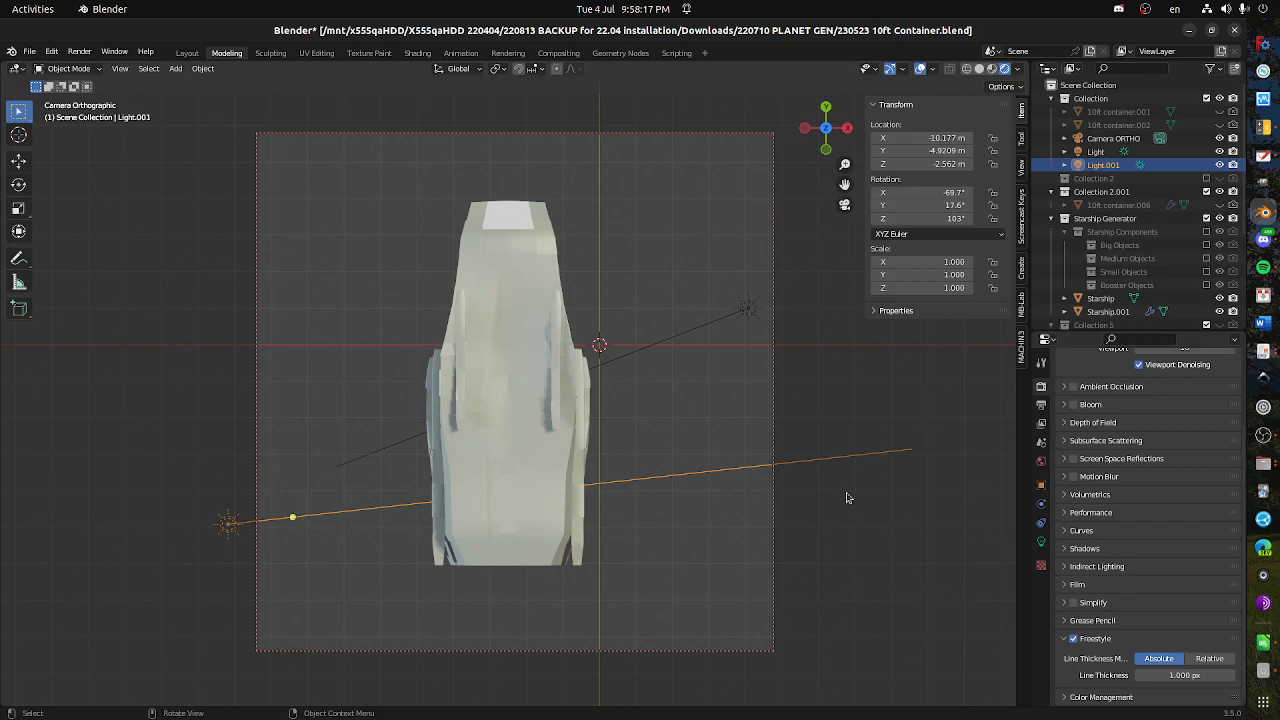
{"action": "left_click", "coordinate": [1041, 505]}
{"action": "left_click", "coordinate": [1041, 485]}
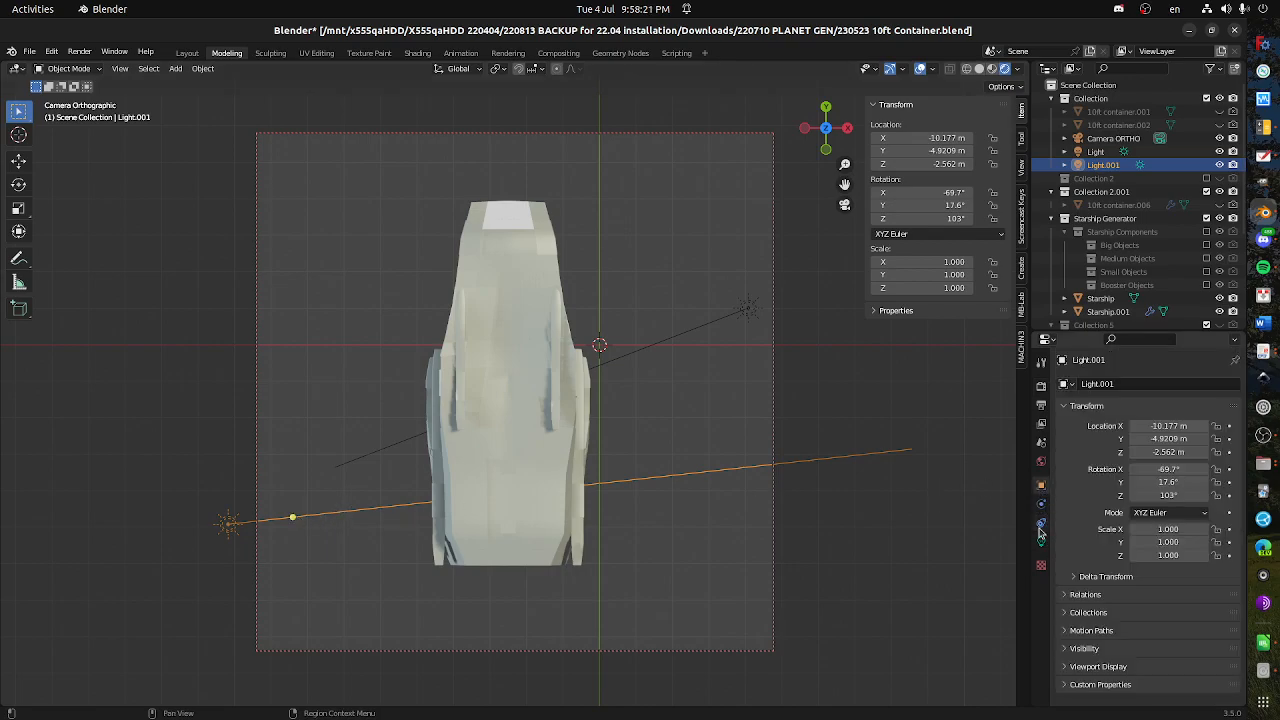
{"action": "left_click", "coordinate": [1041, 522]}
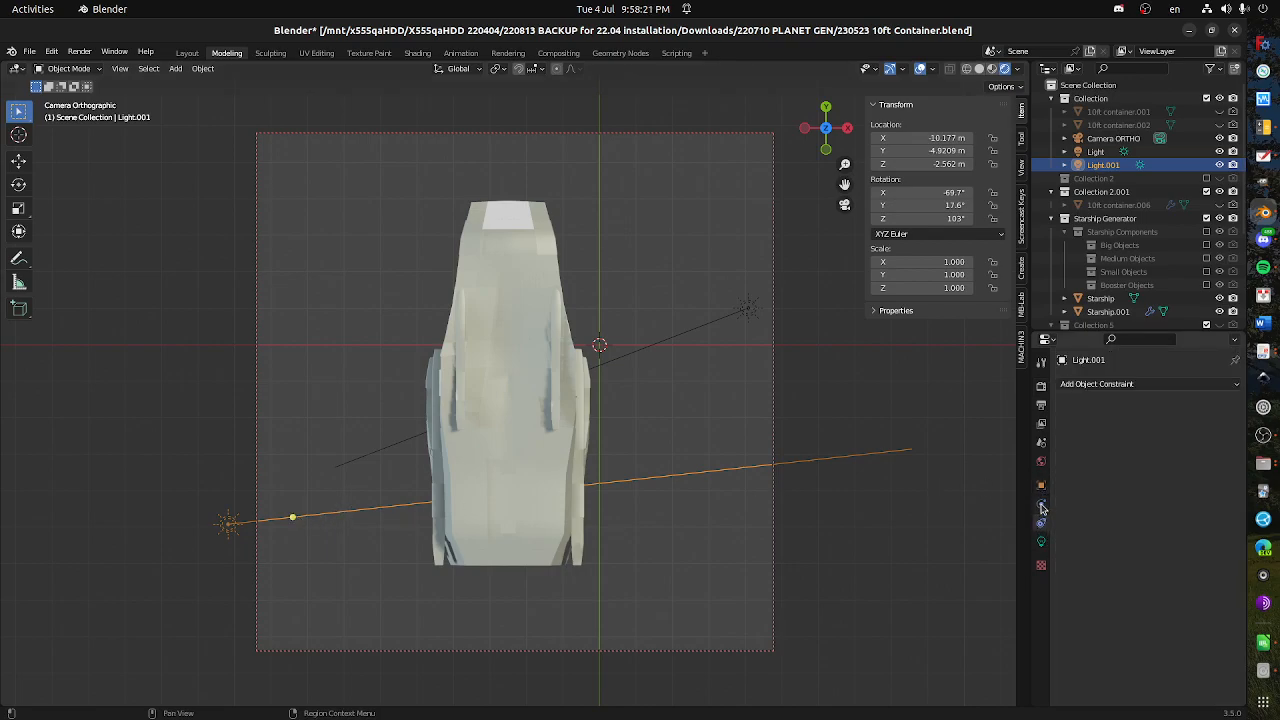
- Examine the surface settings of the Starship Material on the Starship hull
{"action": "left_click", "coordinate": [523, 440]}
{"action": "left_click", "coordinate": [1041, 599]}
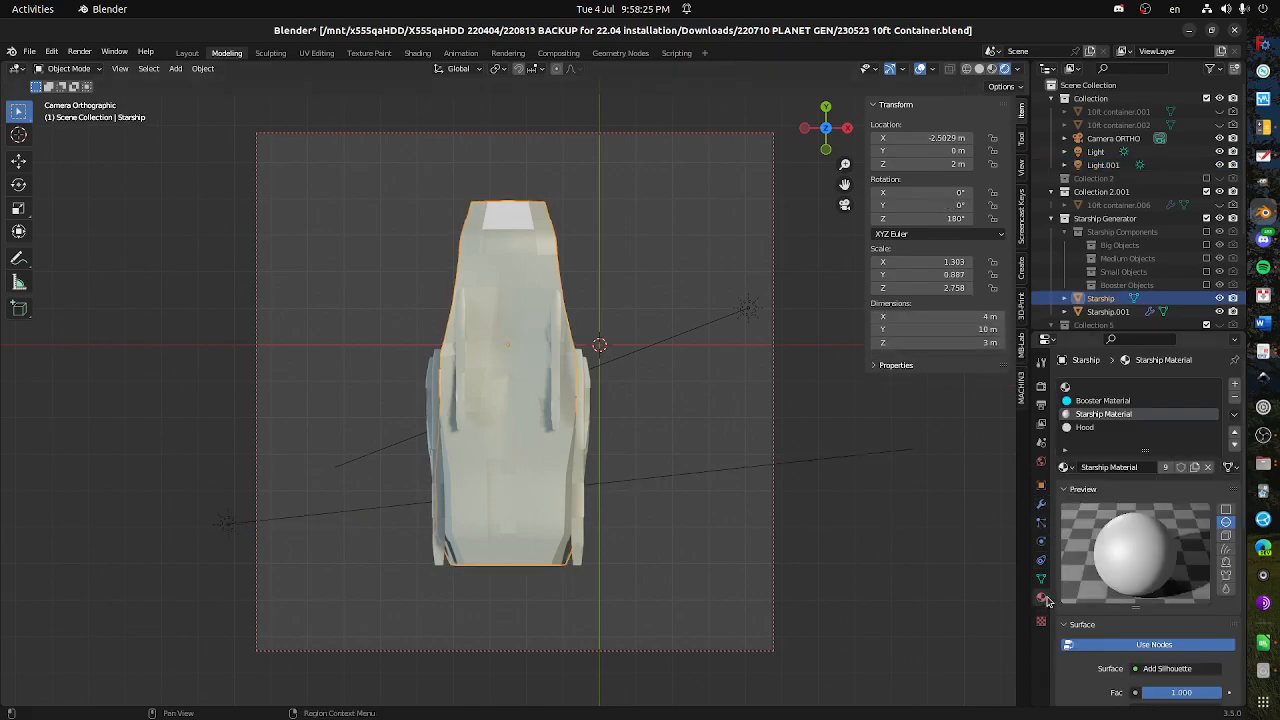
{"action": "scroll", "coordinate": [1140, 545], "scroll_direction": "down", "scroll_amount": 6}
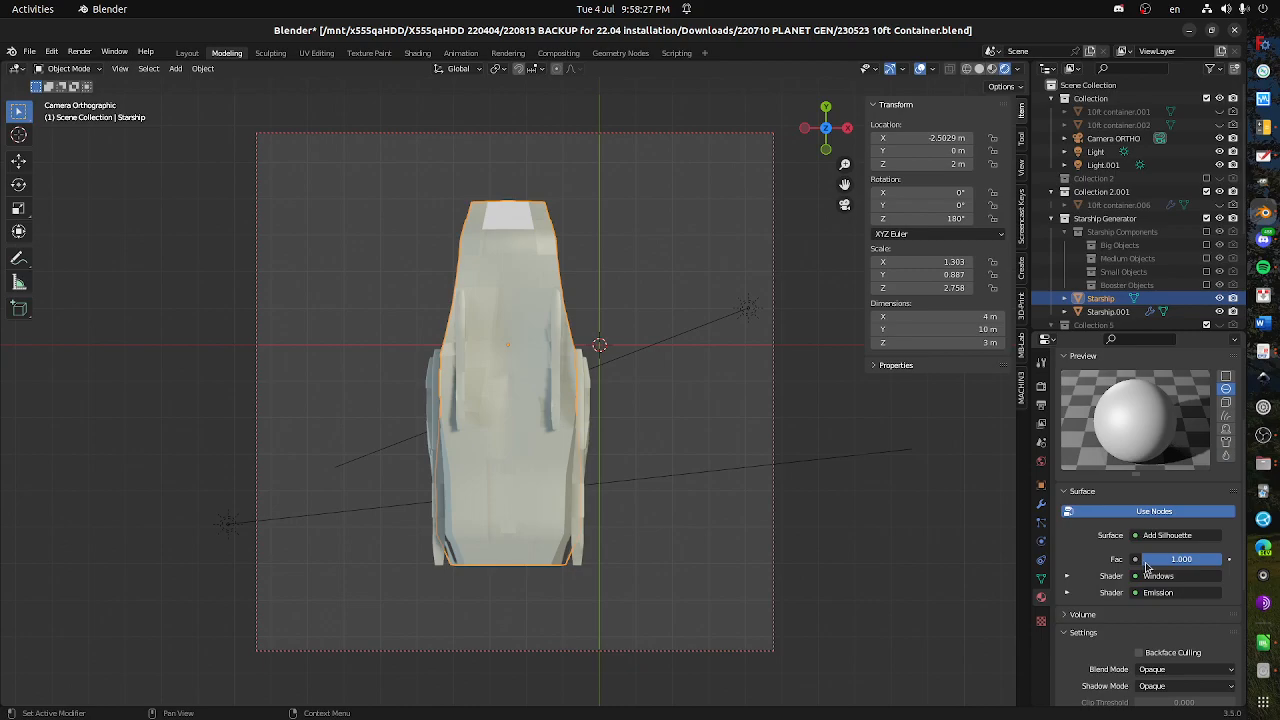
{"action": "scroll", "coordinate": [1150, 578], "scroll_direction": "up", "scroll_amount": 3}
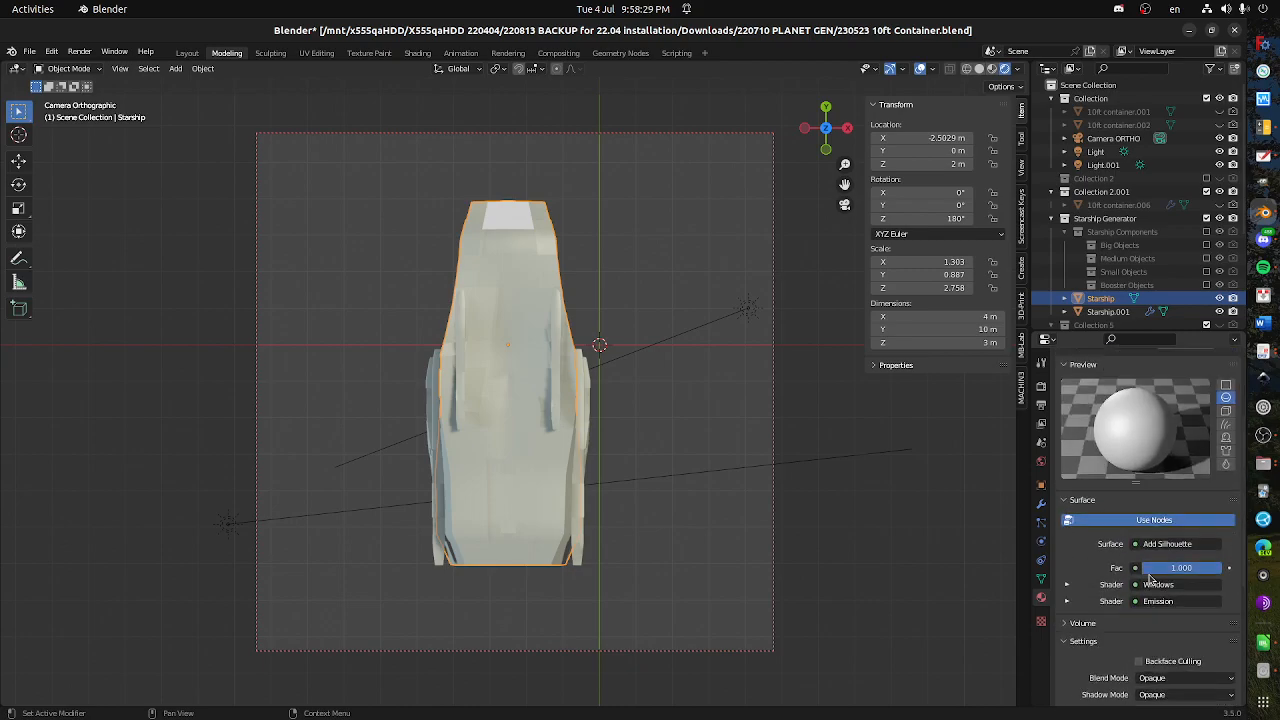
{"action": "scroll", "coordinate": [1148, 572], "scroll_direction": "up", "scroll_amount": 2}
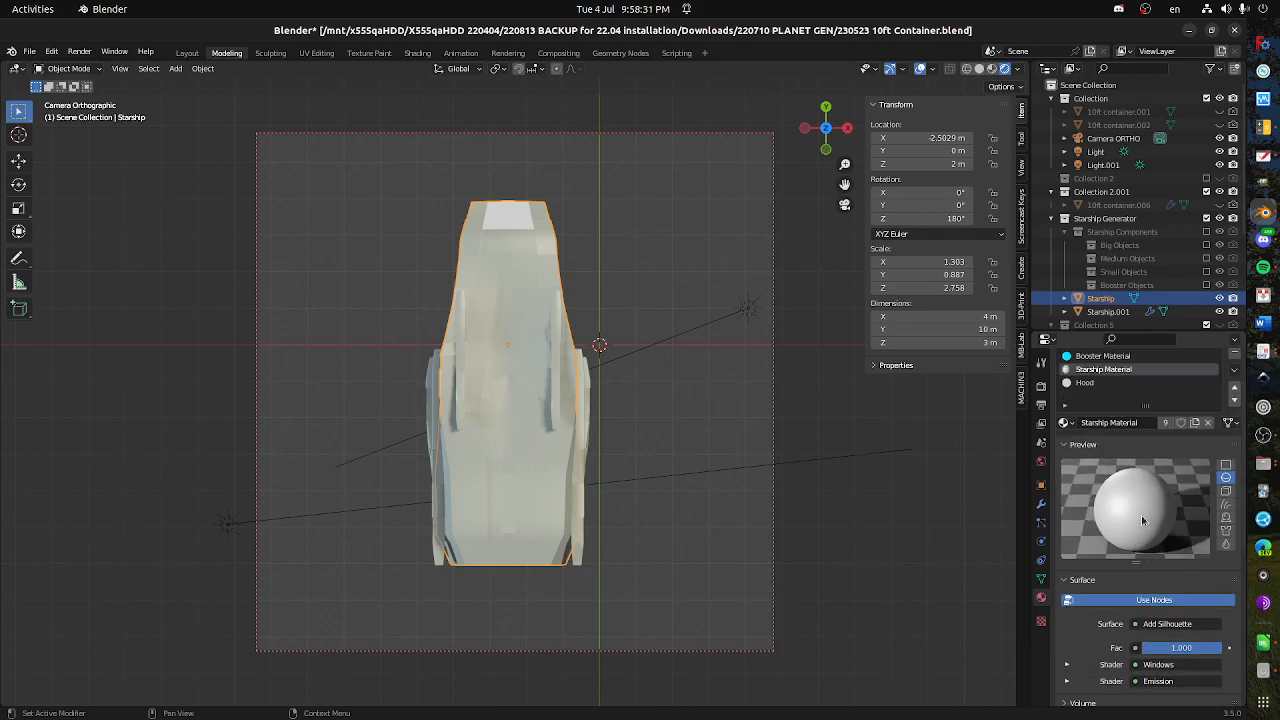
{"action": "scroll", "coordinate": [1142, 522], "scroll_direction": "down", "scroll_amount": 4}
{"action": "scroll", "coordinate": [1144, 535], "scroll_direction": "up", "scroll_amount": 6}
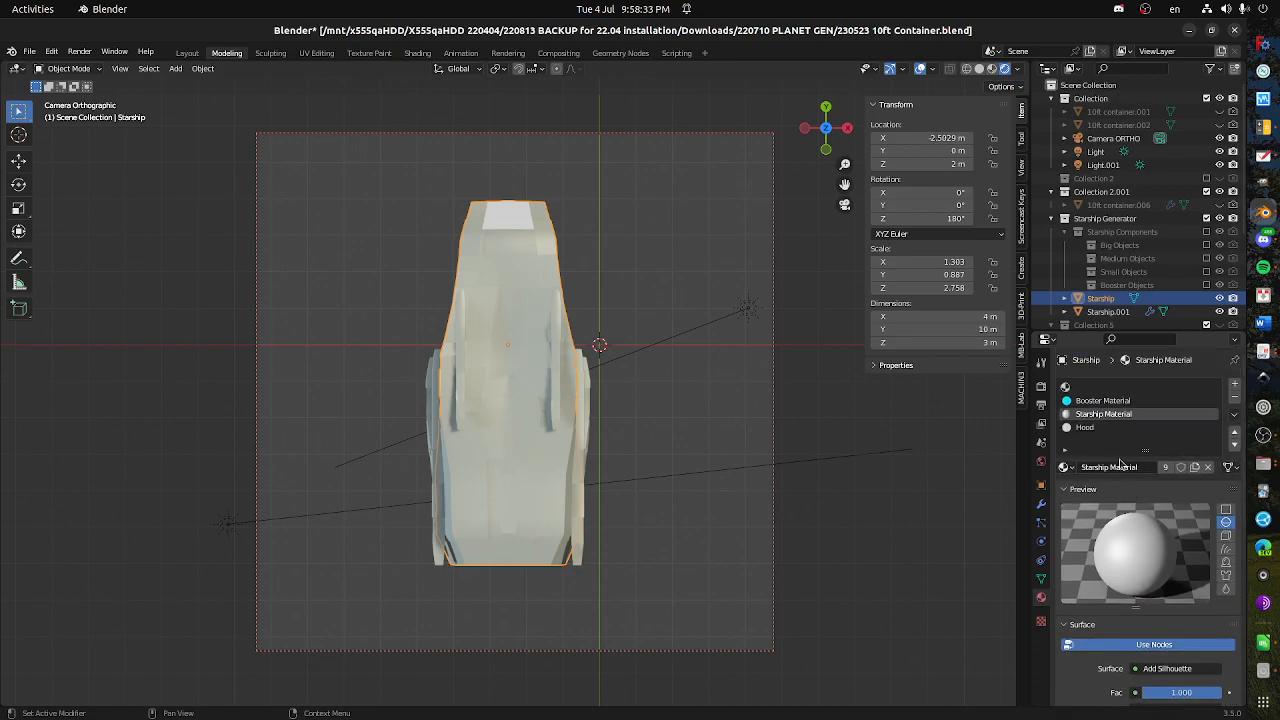
{"action": "left_click", "coordinate": [1104, 400]}
{"action": "left_click", "coordinate": [1106, 414]}
{"action": "scroll", "coordinate": [1148, 522], "scroll_direction": "down", "scroll_amount": 1}
{"action": "scroll", "coordinate": [1148, 522], "scroll_direction": "down", "scroll_amount": 3}
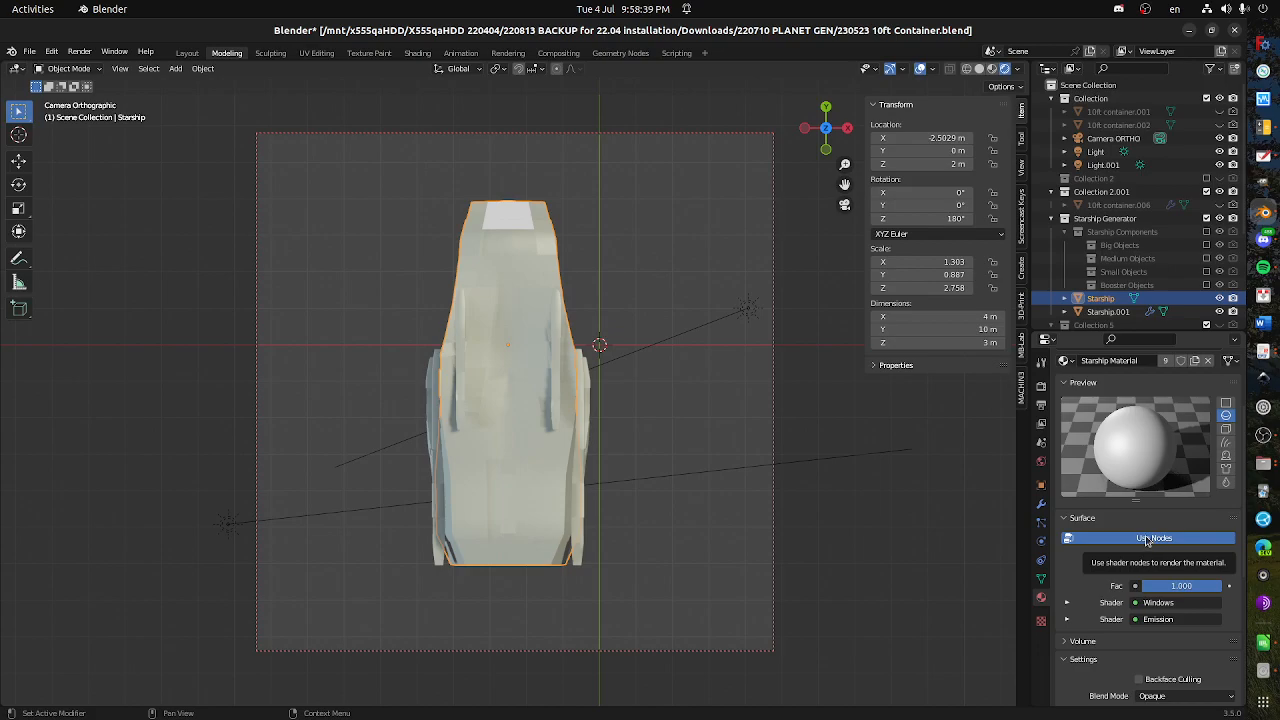
- Try turning off shader nodes for the Starship Material and adjusting the brightness of its base color
{"action": "left_click", "coordinate": [1146, 539]}
{"action": "left_click", "coordinate": [1146, 539]}
{"action": "left_click", "coordinate": [1146, 539]}
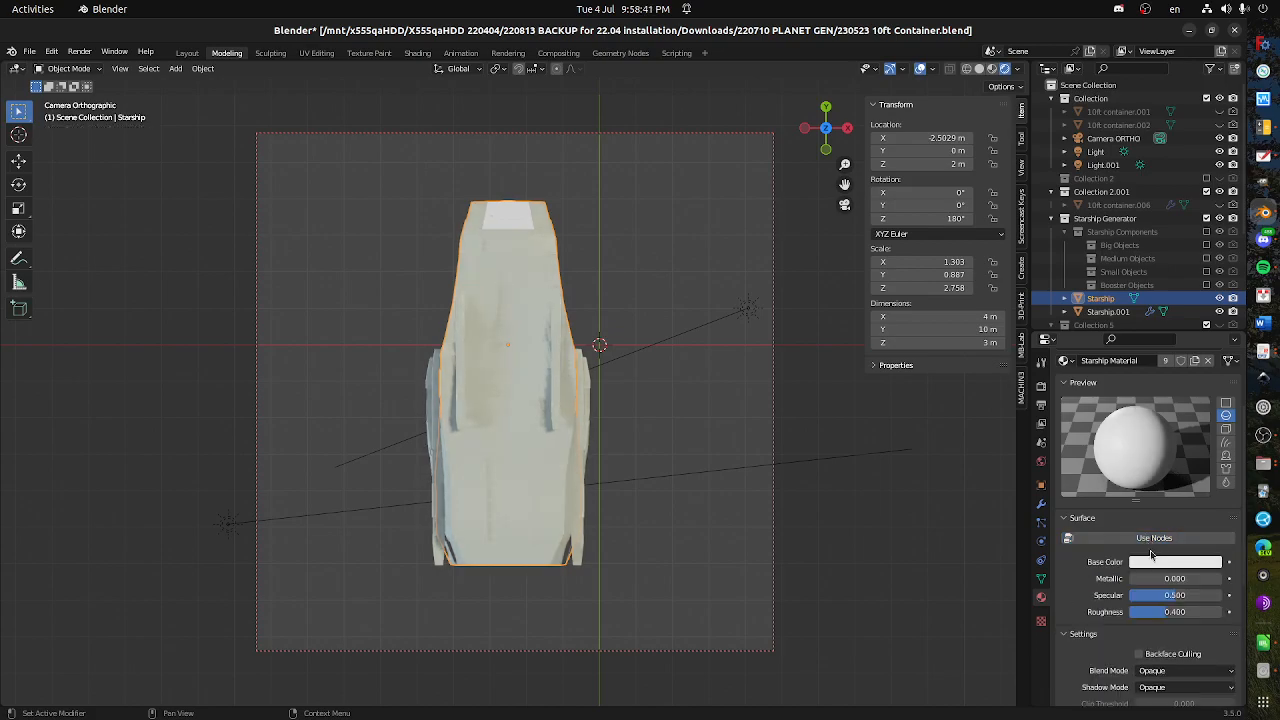
{"action": "left_click", "coordinate": [1156, 564]}
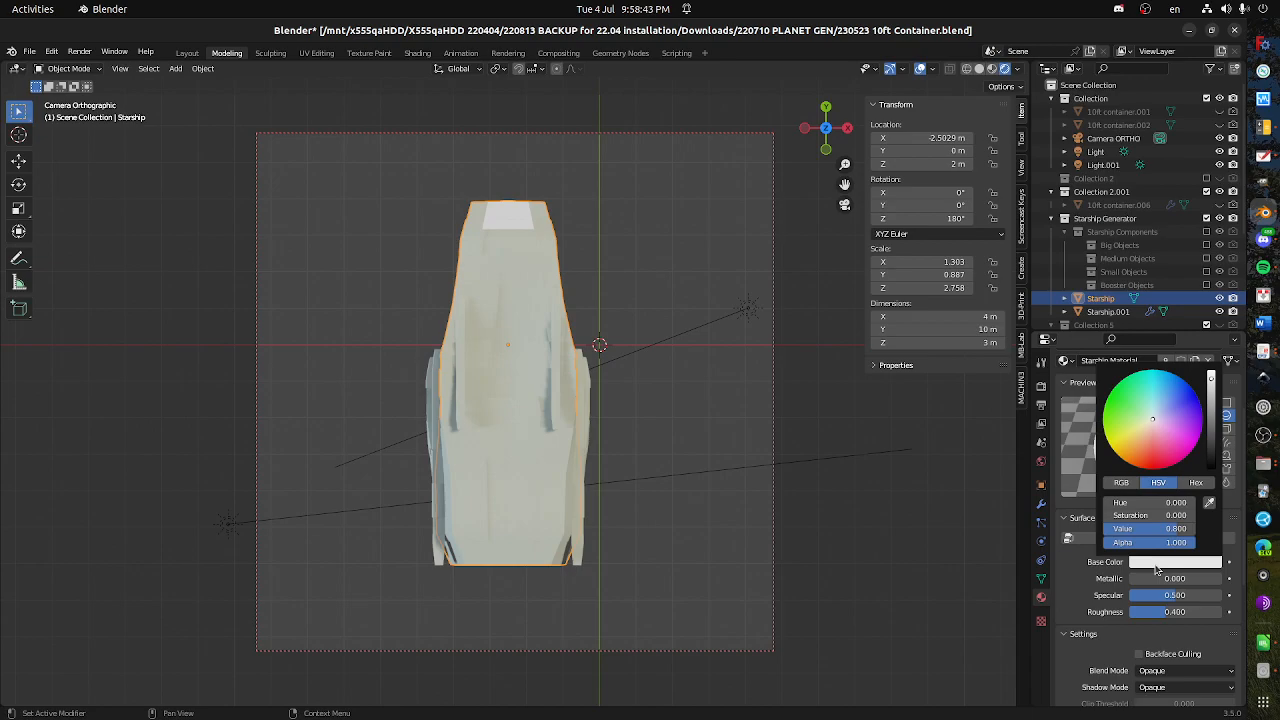
{"action": "left_click", "coordinate": [1213, 416]}
{"action": "mouse_move", "coordinate": [1213, 421]}
{"action": "left_mouse_down"}
{"action": "mouse_move", "coordinate": [1211, 441]}
{"action": "mouse_move", "coordinate": [1211, 410]}
{"action": "left_mouse_up"}
{"action": "left_click", "coordinate": [1100, 543]}
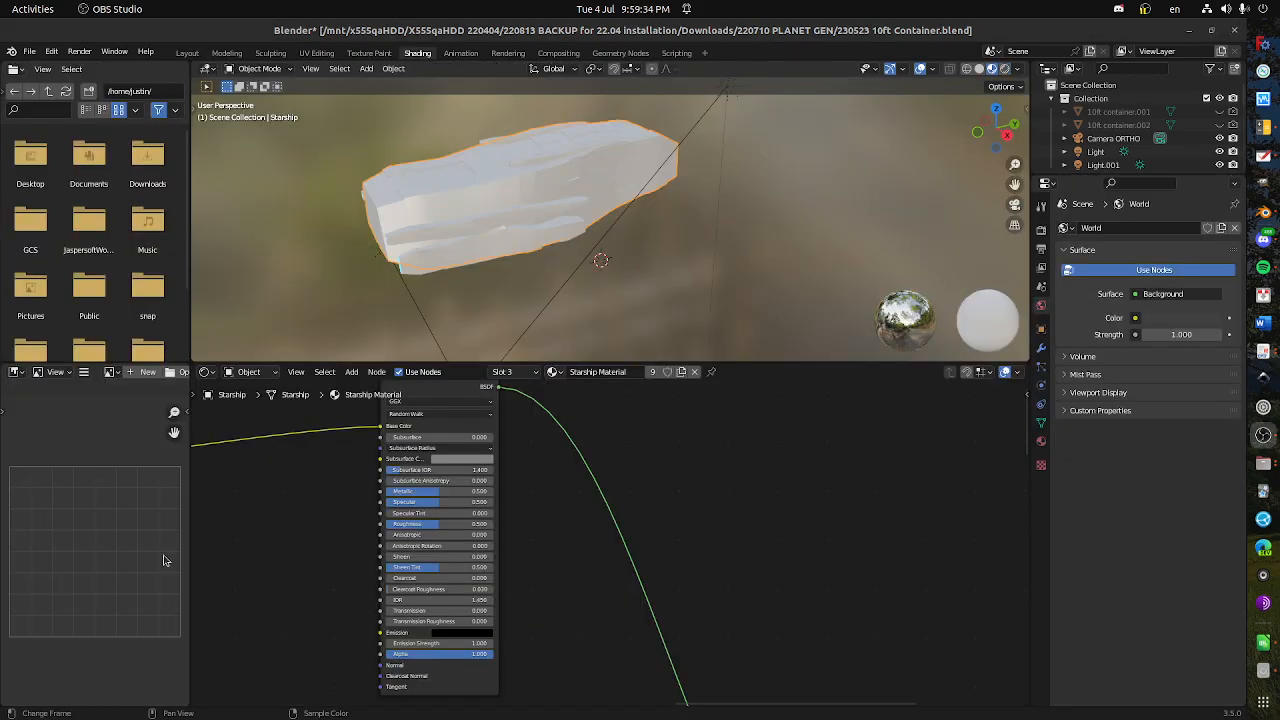
- Darken the Subsurface Color of the Starship Material's Principled BSDF node, and look over the connected nodes
{"action": "left_click_drag", "start_coordinate": [516, 226], "coordinate": [529, 352]}
{"action": "left_click", "coordinate": [465, 462]}
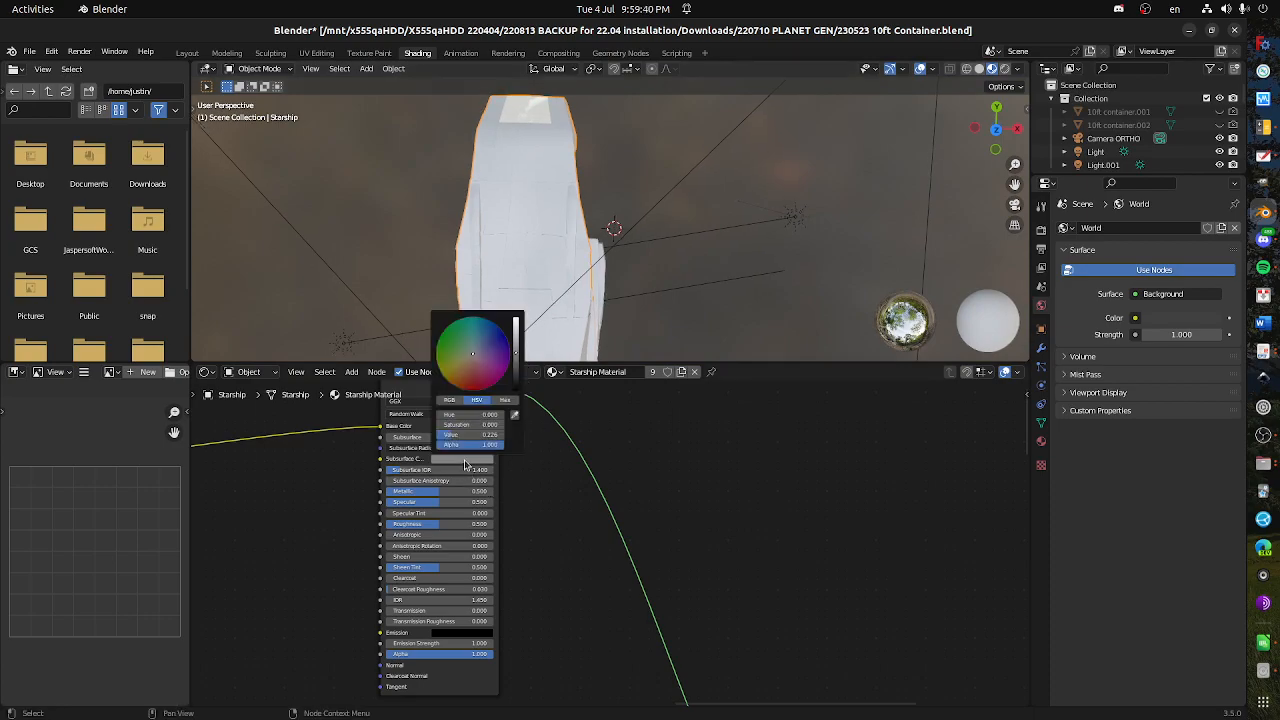
{"action": "left_click_drag", "start_coordinate": [516, 370], "coordinate": [516, 371]}
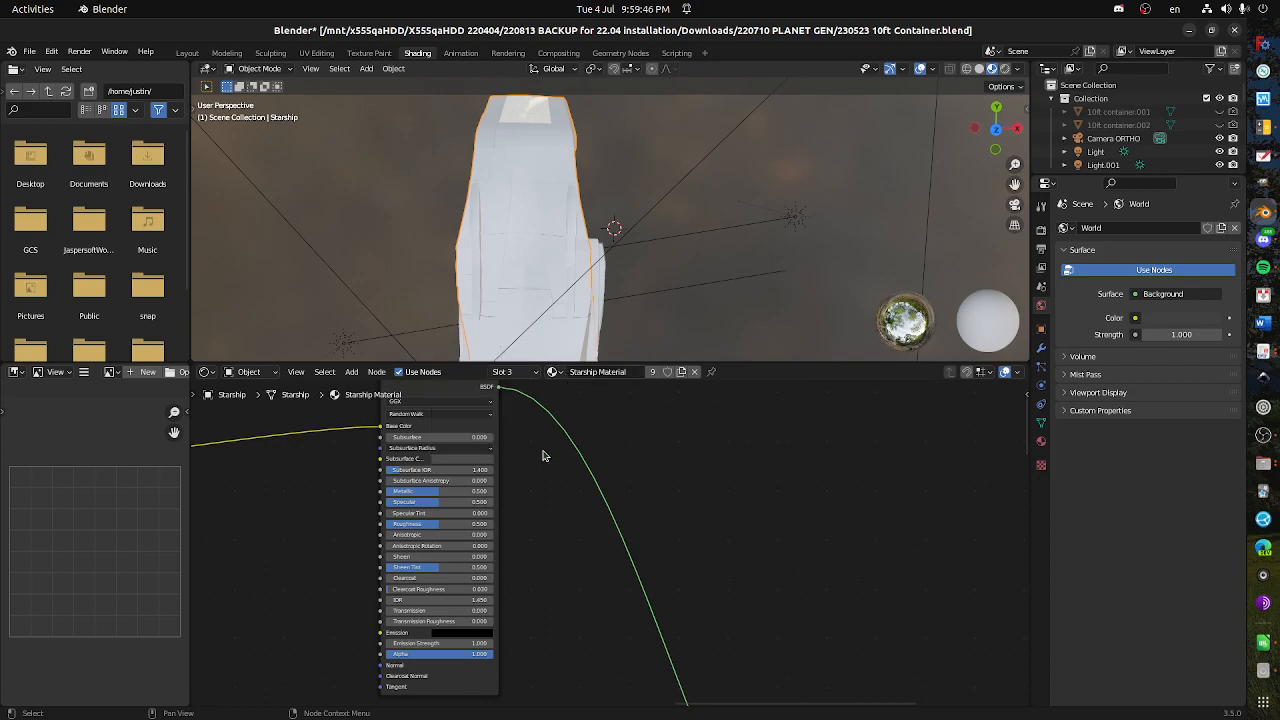
{"action": "scroll", "coordinate": [484, 450], "scroll_direction": "up", "scroll_amount": 3}
{"action": "scroll", "coordinate": [486, 458], "scroll_direction": "down", "scroll_amount": 5}
{"action": "left_click_drag", "start_coordinate": [347, 478], "coordinate": [365, 480]}
{"action": "scroll", "coordinate": [443, 454], "scroll_direction": "down", "scroll_amount": 3}
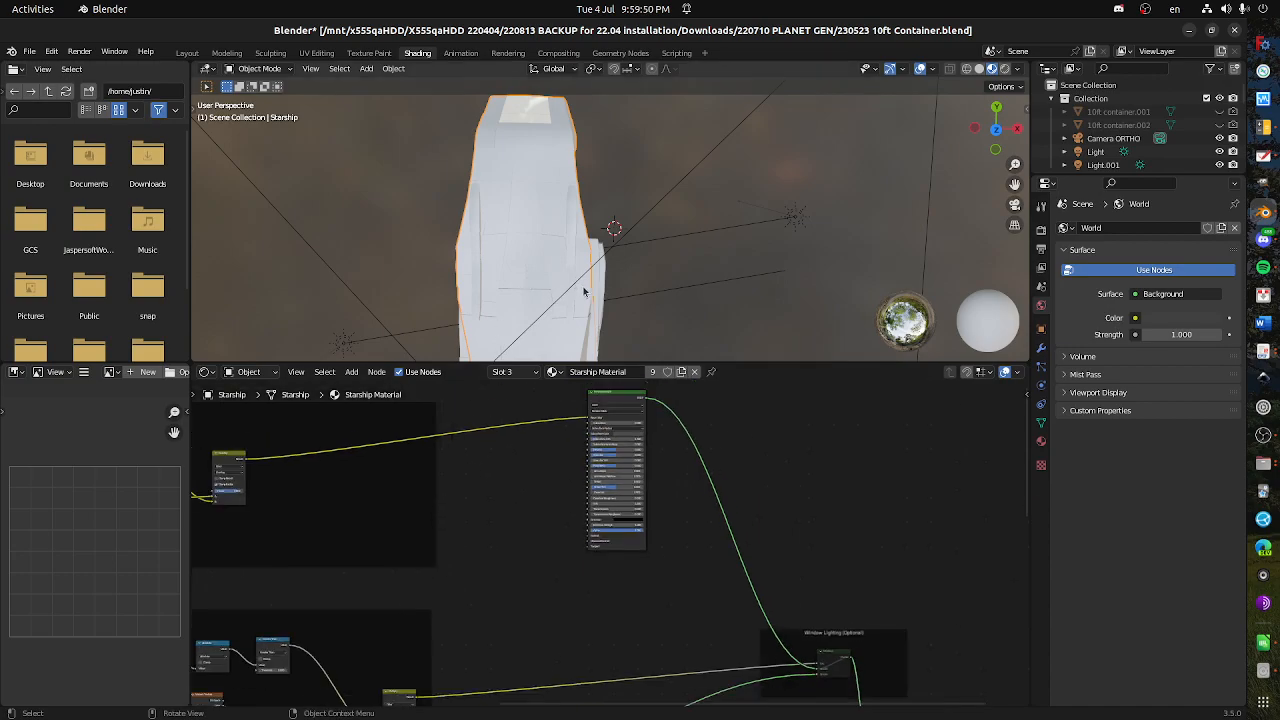
- Return to the Modeling workspace and switch the Starship from Edit Mode to Object Mode
{"action": "left_click", "coordinate": [188, 53]}
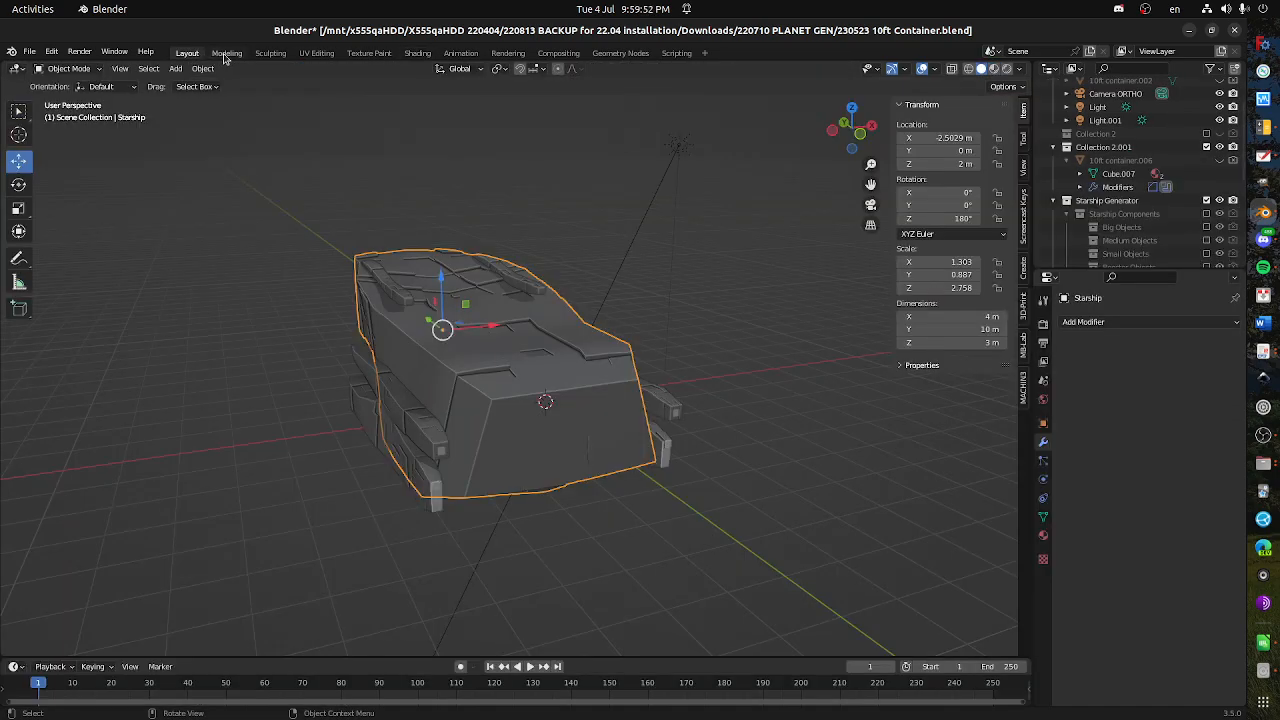
{"action": "left_click_drag", "start_coordinate": [411, 357], "coordinate": [597, 350]}
{"action": "left_click", "coordinate": [227, 53]}
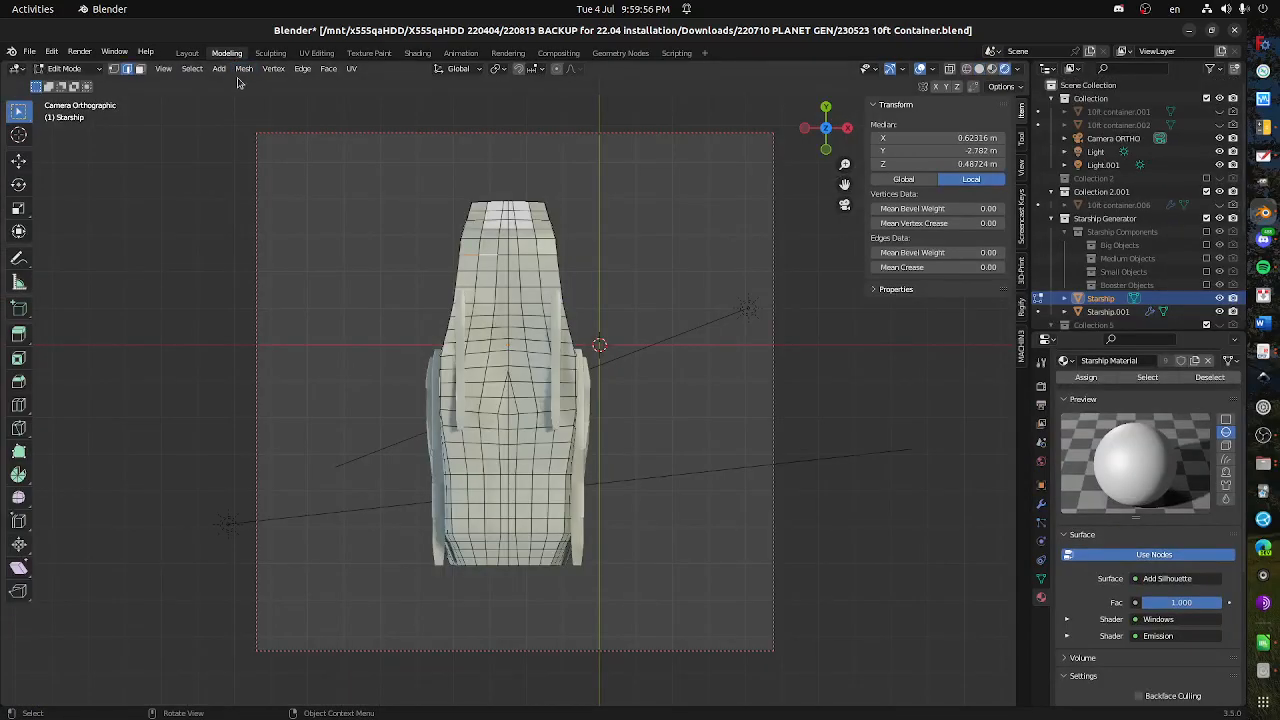
{"action": "left_click", "coordinate": [742, 310]}
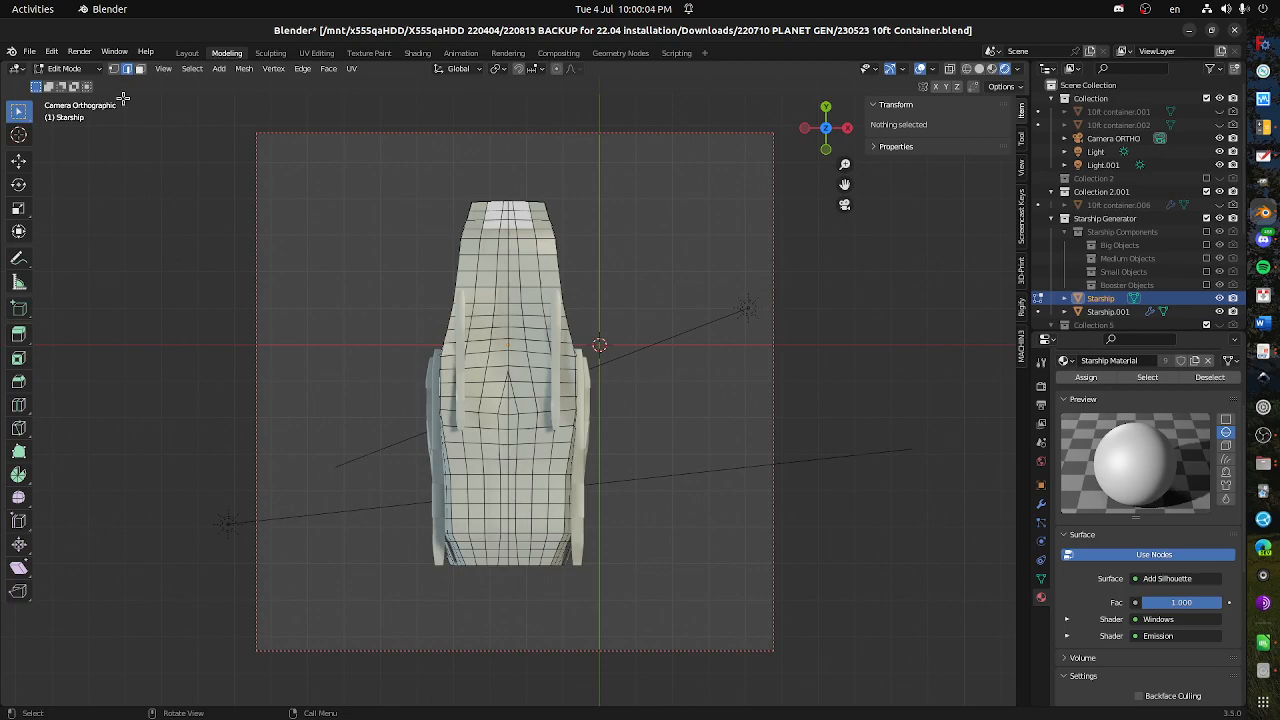
{"action": "left_click", "coordinate": [65, 68]}
{"action": "left_click", "coordinate": [60, 85]}
- Set the strength of the yellowish sun named Light to 1
{"action": "left_click", "coordinate": [748, 307]}
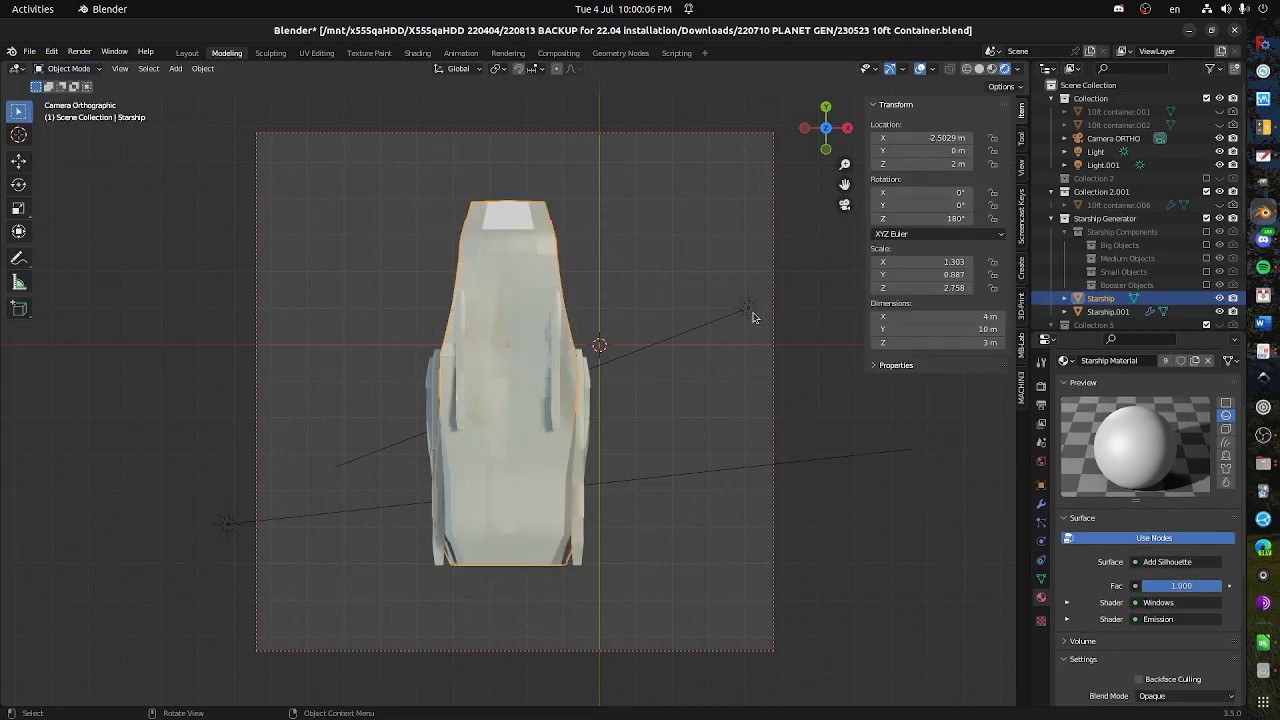
{"action": "left_click", "coordinate": [1175, 475]}
{"action": "type", "text": "1"}
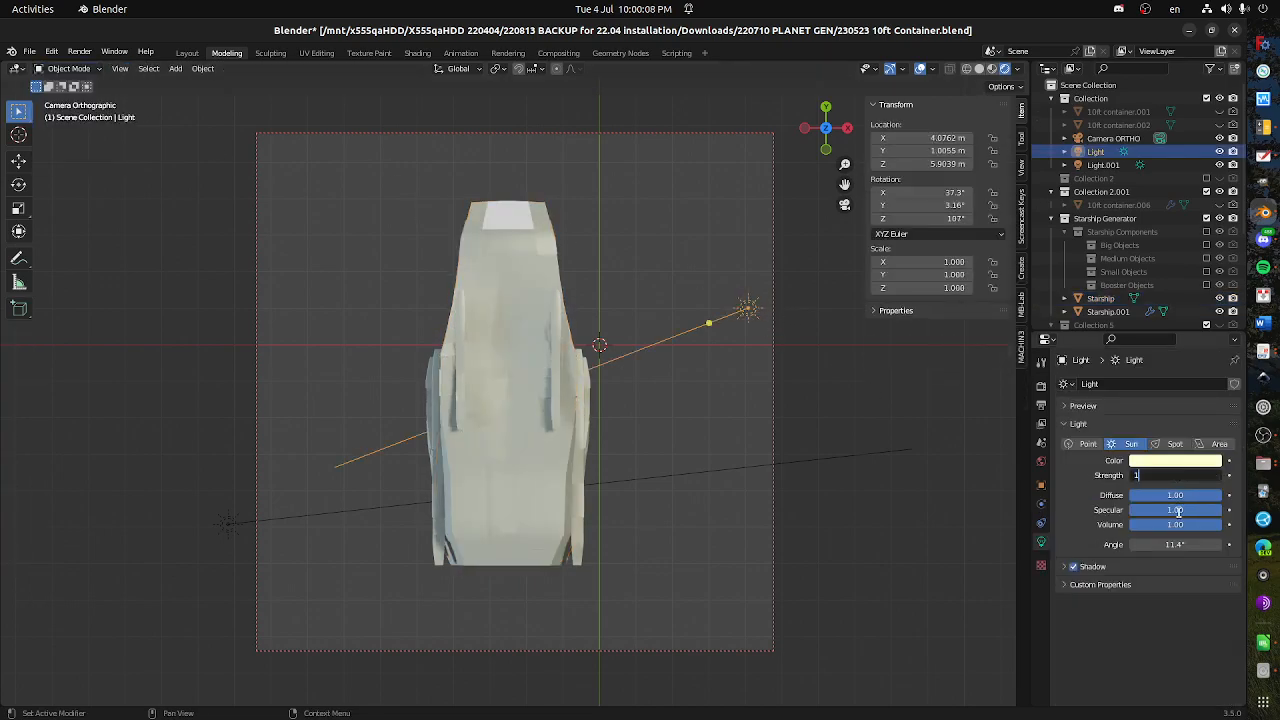
{"action": "key", "text": "Return"}
- Set the strength of the bluish sun named Light.001 to 0.5
{"action": "left_click", "coordinate": [293, 517]}
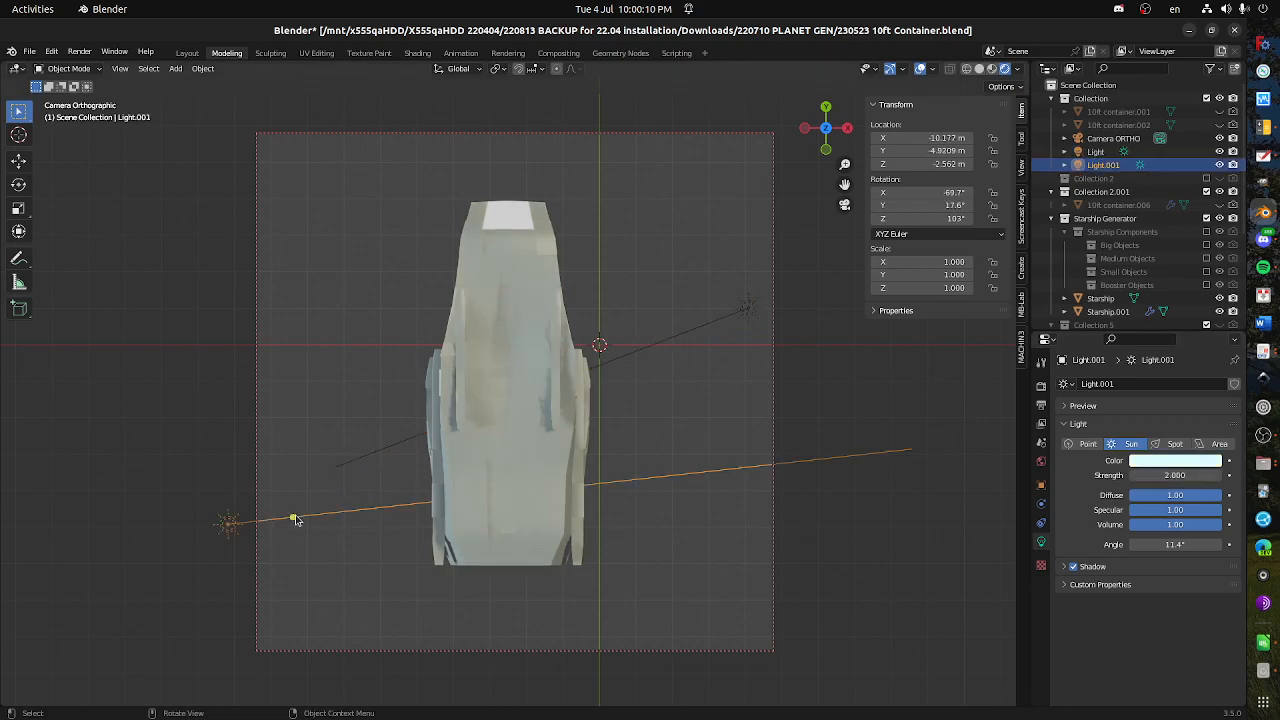
{"action": "left_click", "coordinate": [1165, 475]}
{"action": "type", "text": "0.5"}
{"action": "key", "text": "Return"}
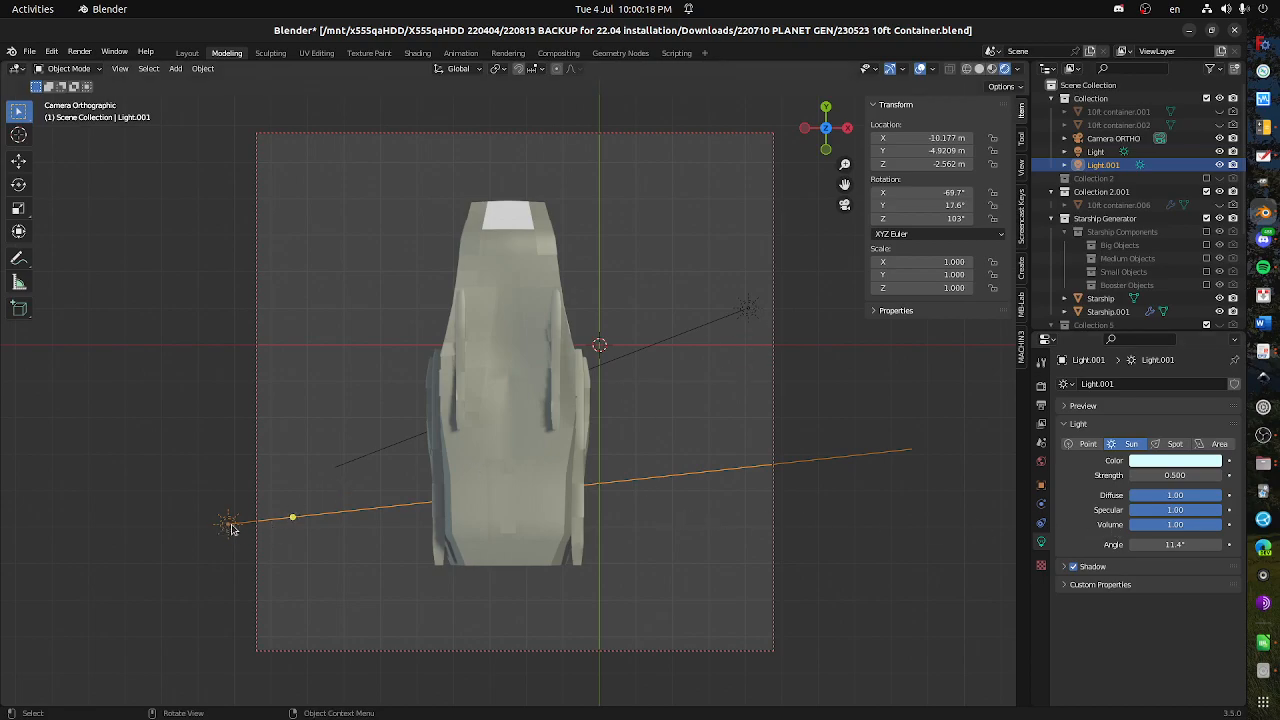
- Re-aim the sun Light.001 steeply upward to a rotation of about -141°, 11°, 102°, and return to the camera view
{"action": "left_click_drag", "start_coordinate": [291, 519], "coordinate": [259, 522]}
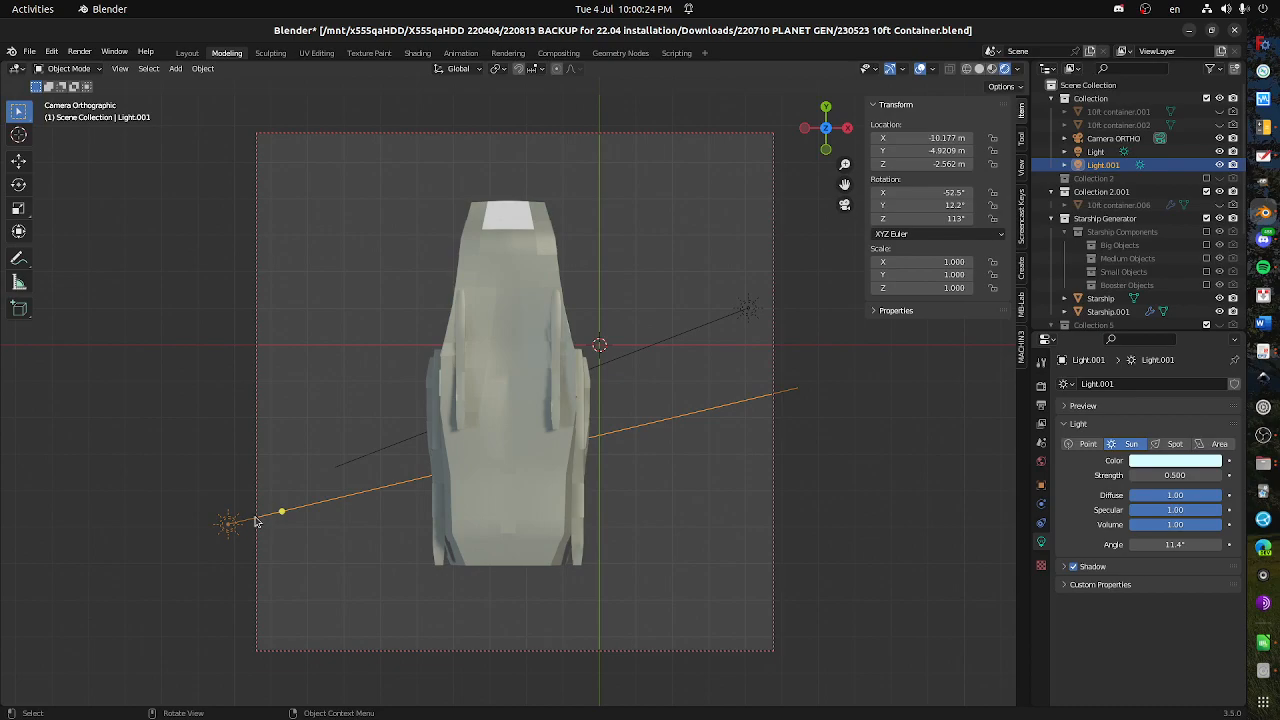
{"action": "key", "text": "KP_0"}
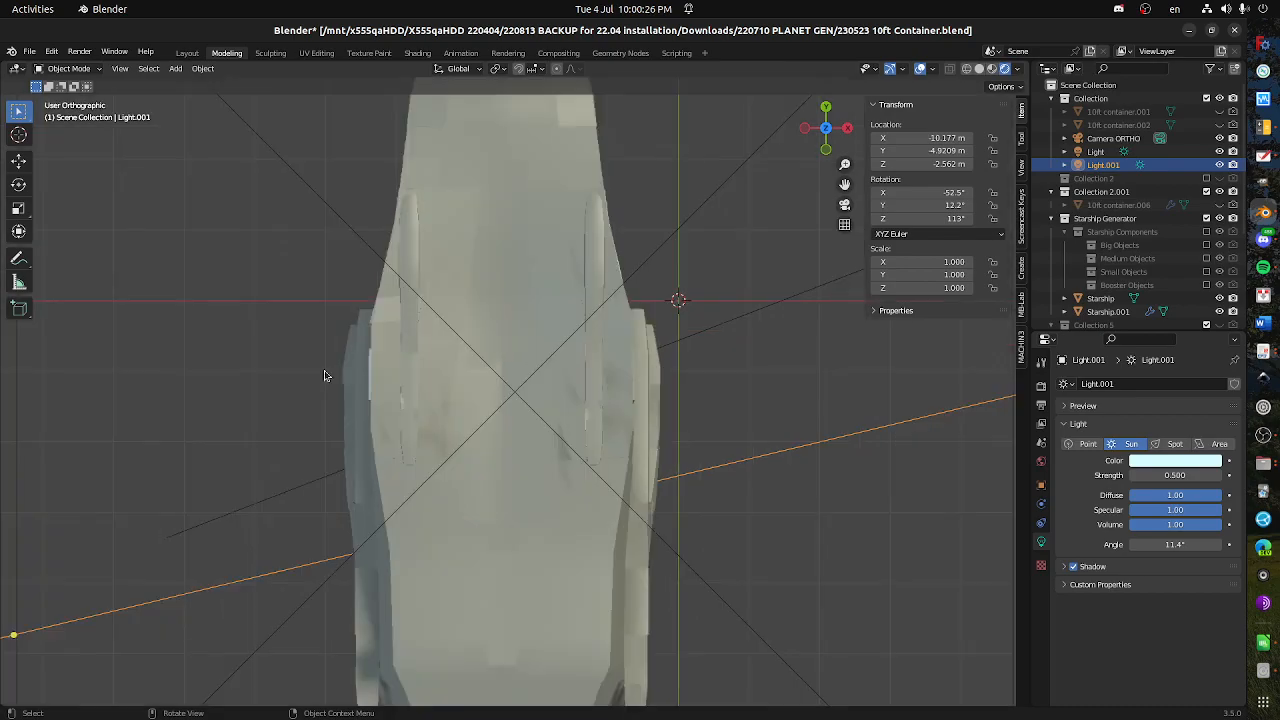
{"action": "scroll", "coordinate": [292, 440], "scroll_direction": "down", "scroll_amount": 4}
{"action": "left_click_drag", "start_coordinate": [298, 487], "coordinate": [313, 340]}
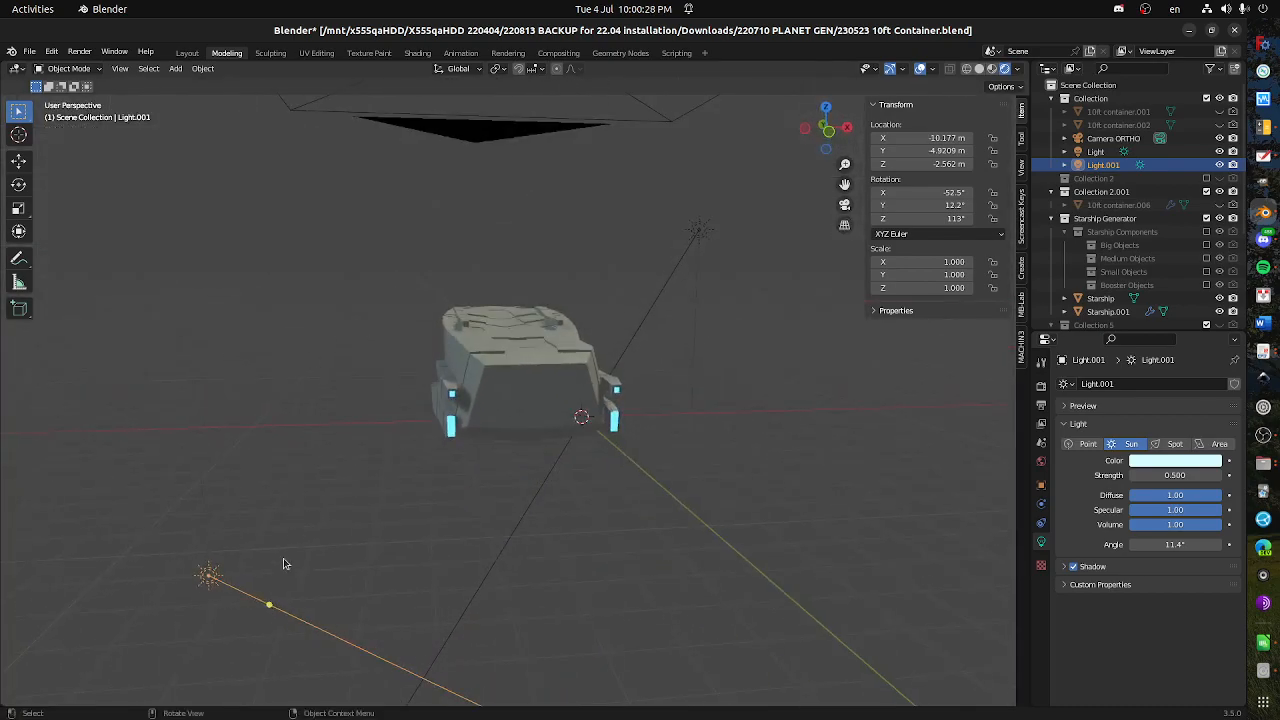
{"action": "left_click_drag", "start_coordinate": [268, 604], "coordinate": [272, 485]}
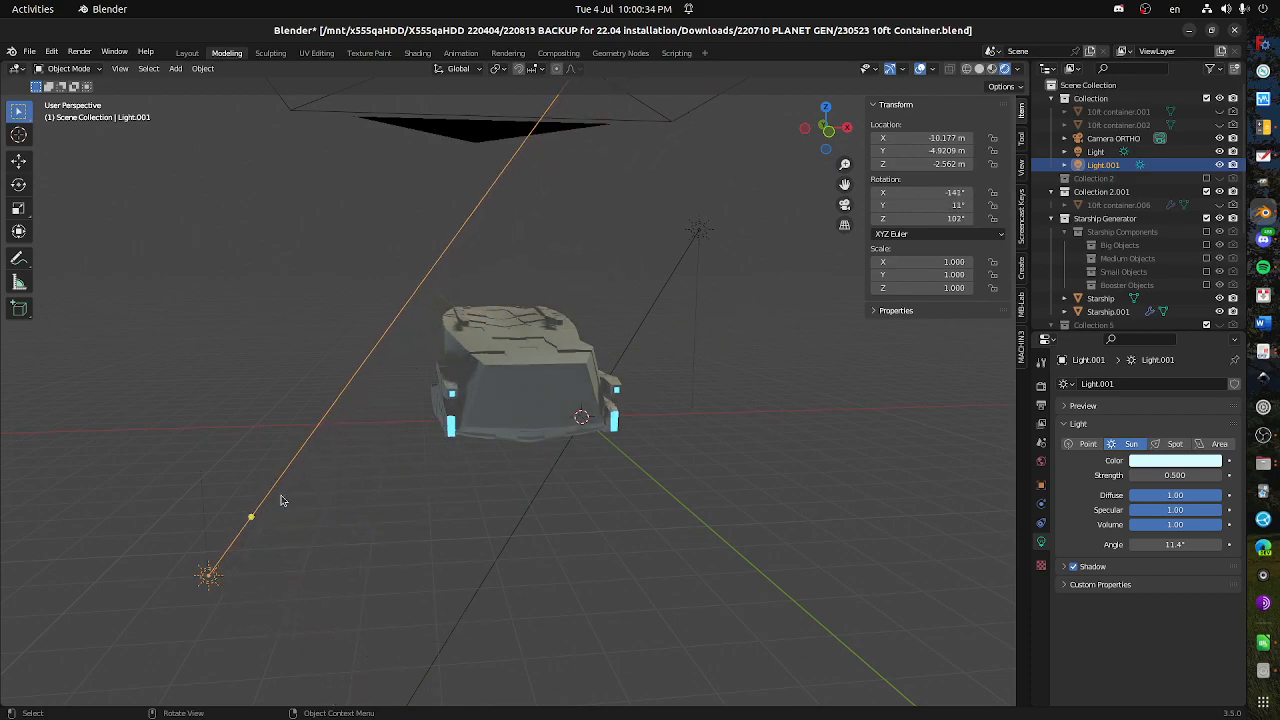
{"action": "key", "text": "KP_0"}
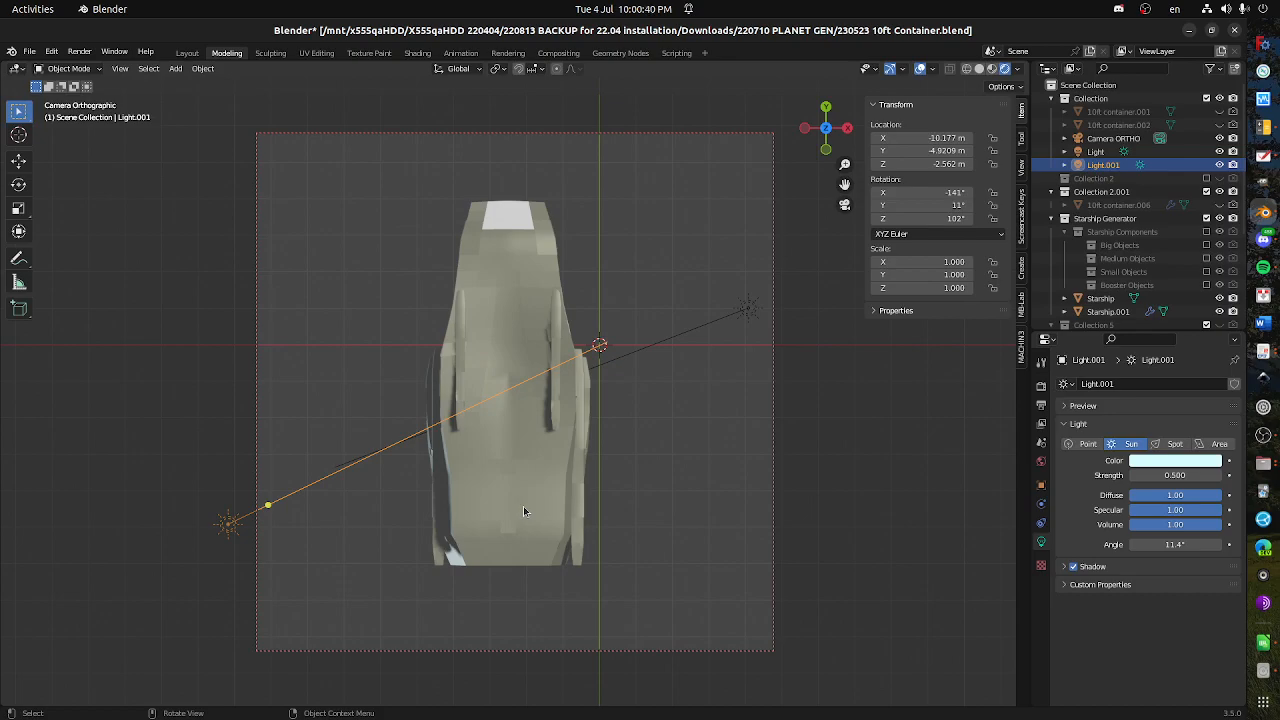
- Render the scene through the camera, fit the whole result in view, and reduce the render window from full screen
{"action": "key", "text": "F12"}
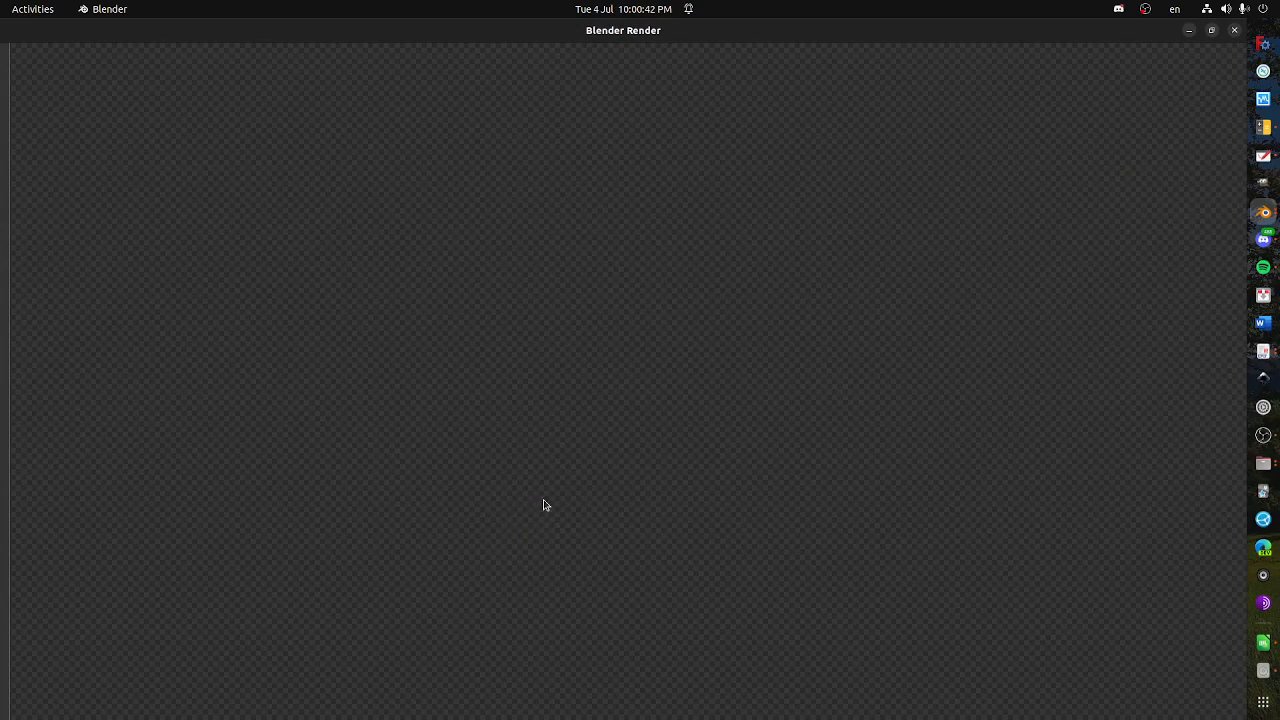
{"action": "key", "text": "Home"}
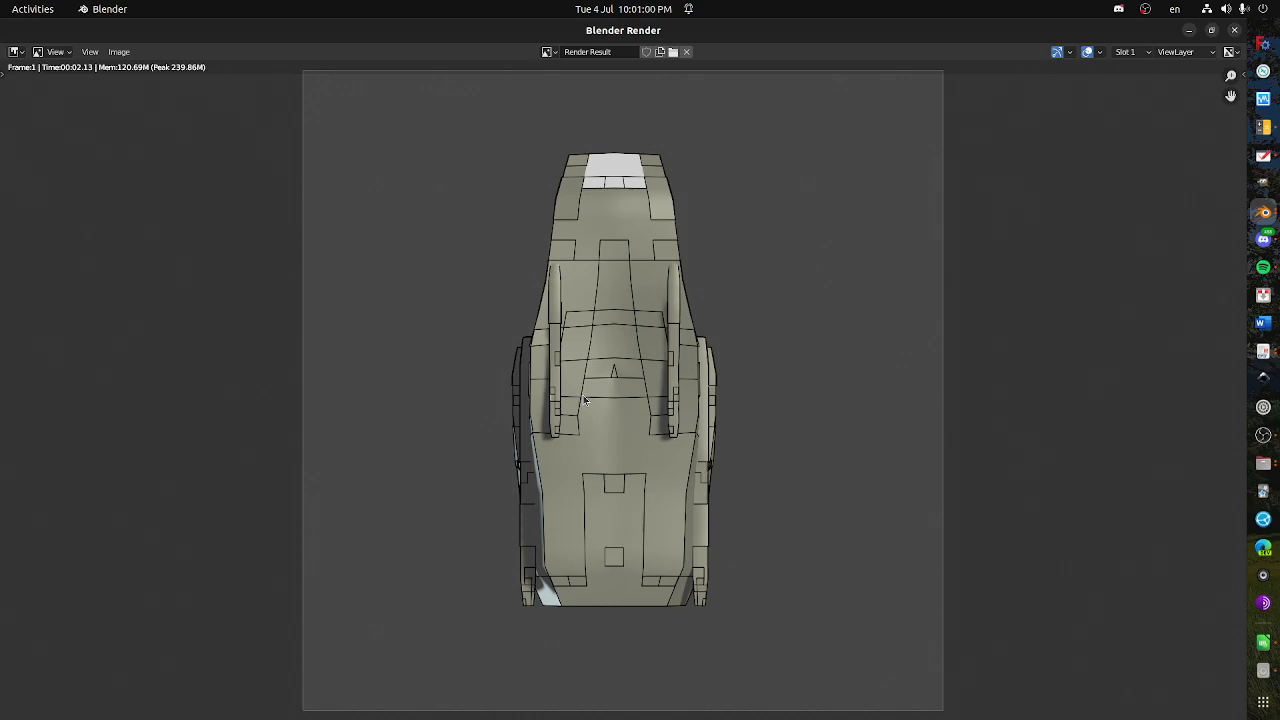
{"action": "left_click_drag", "start_coordinate": [1115, 31], "coordinate": [1014, 134]}
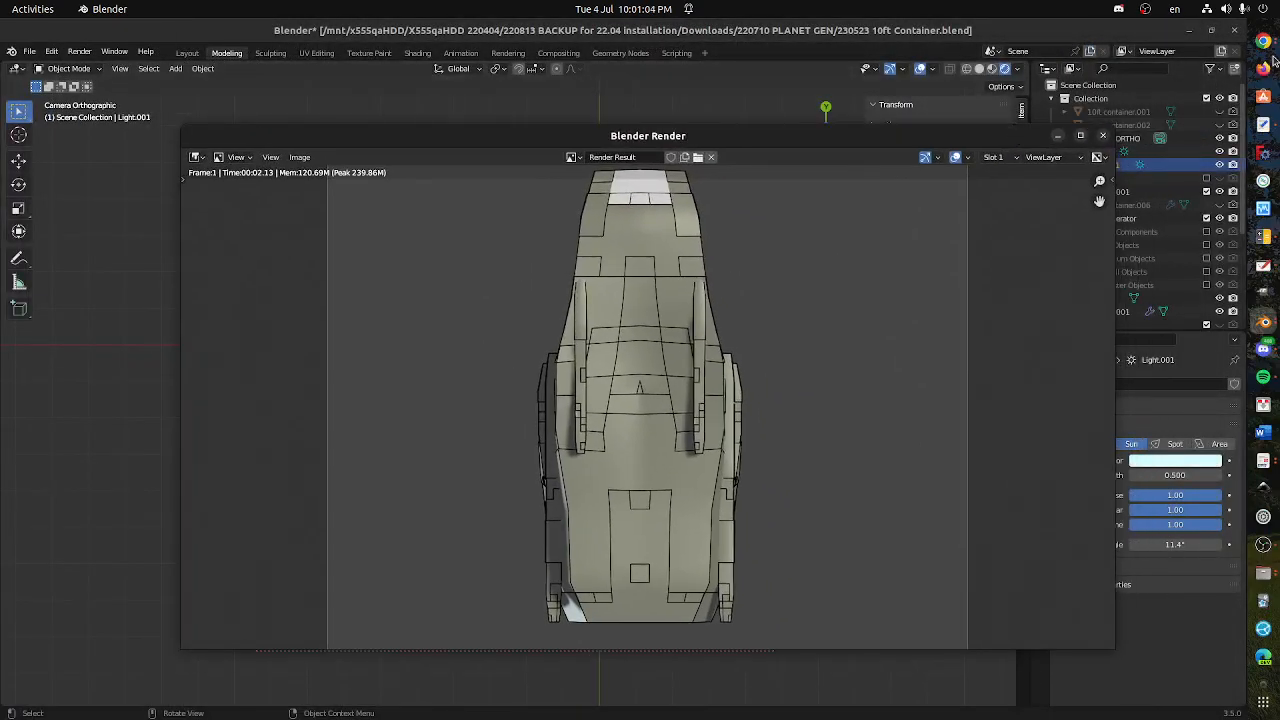
- Switch to Chrome to show the 230704 VEHICLE BUILDING spreadsheet, and bring the starship render back in front of it
{"action": "left_click", "coordinate": [1266, 44]}
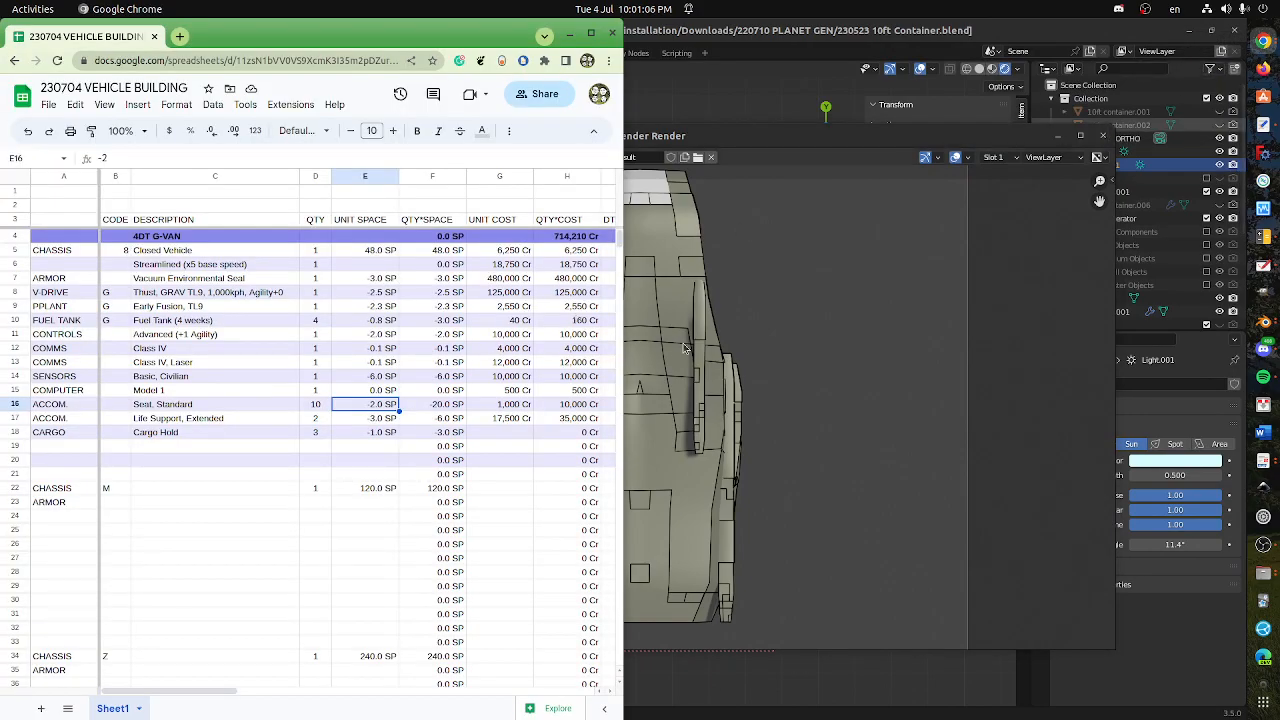
{"action": "left_click", "coordinate": [795, 140]}
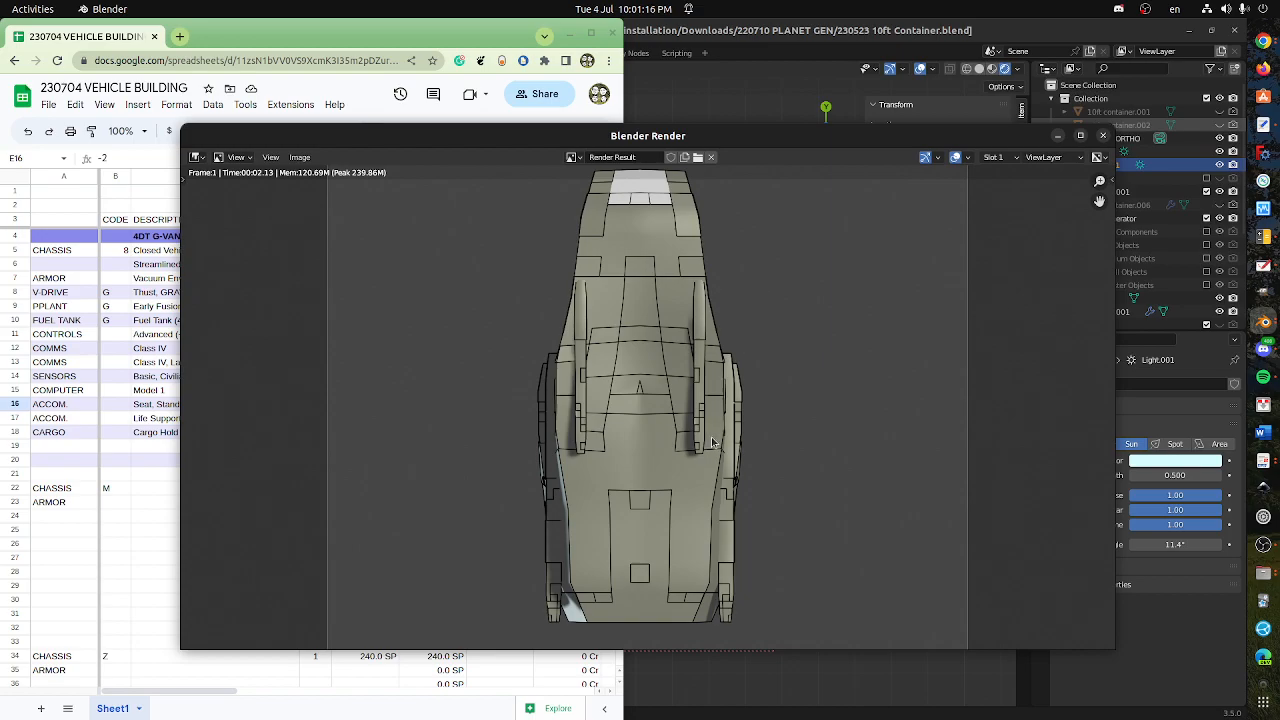
{"action": "scroll", "coordinate": [731, 416], "scroll_direction": "down", "scroll_amount": 2}
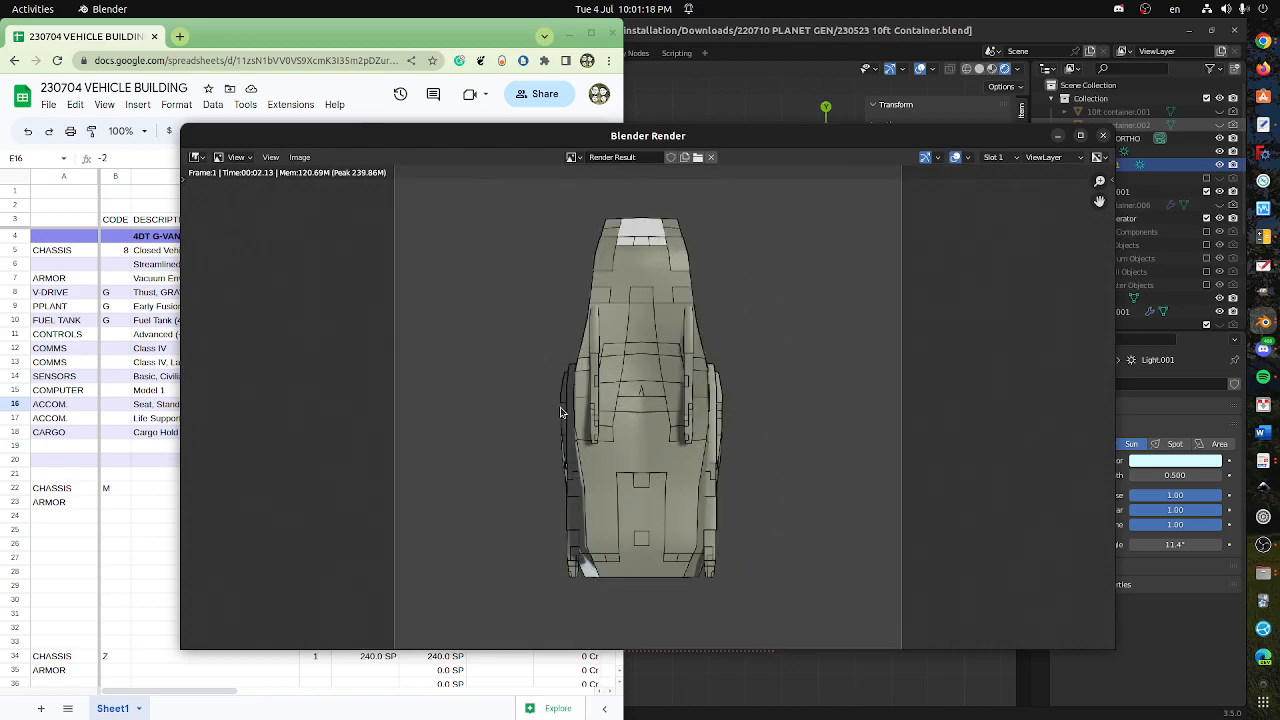